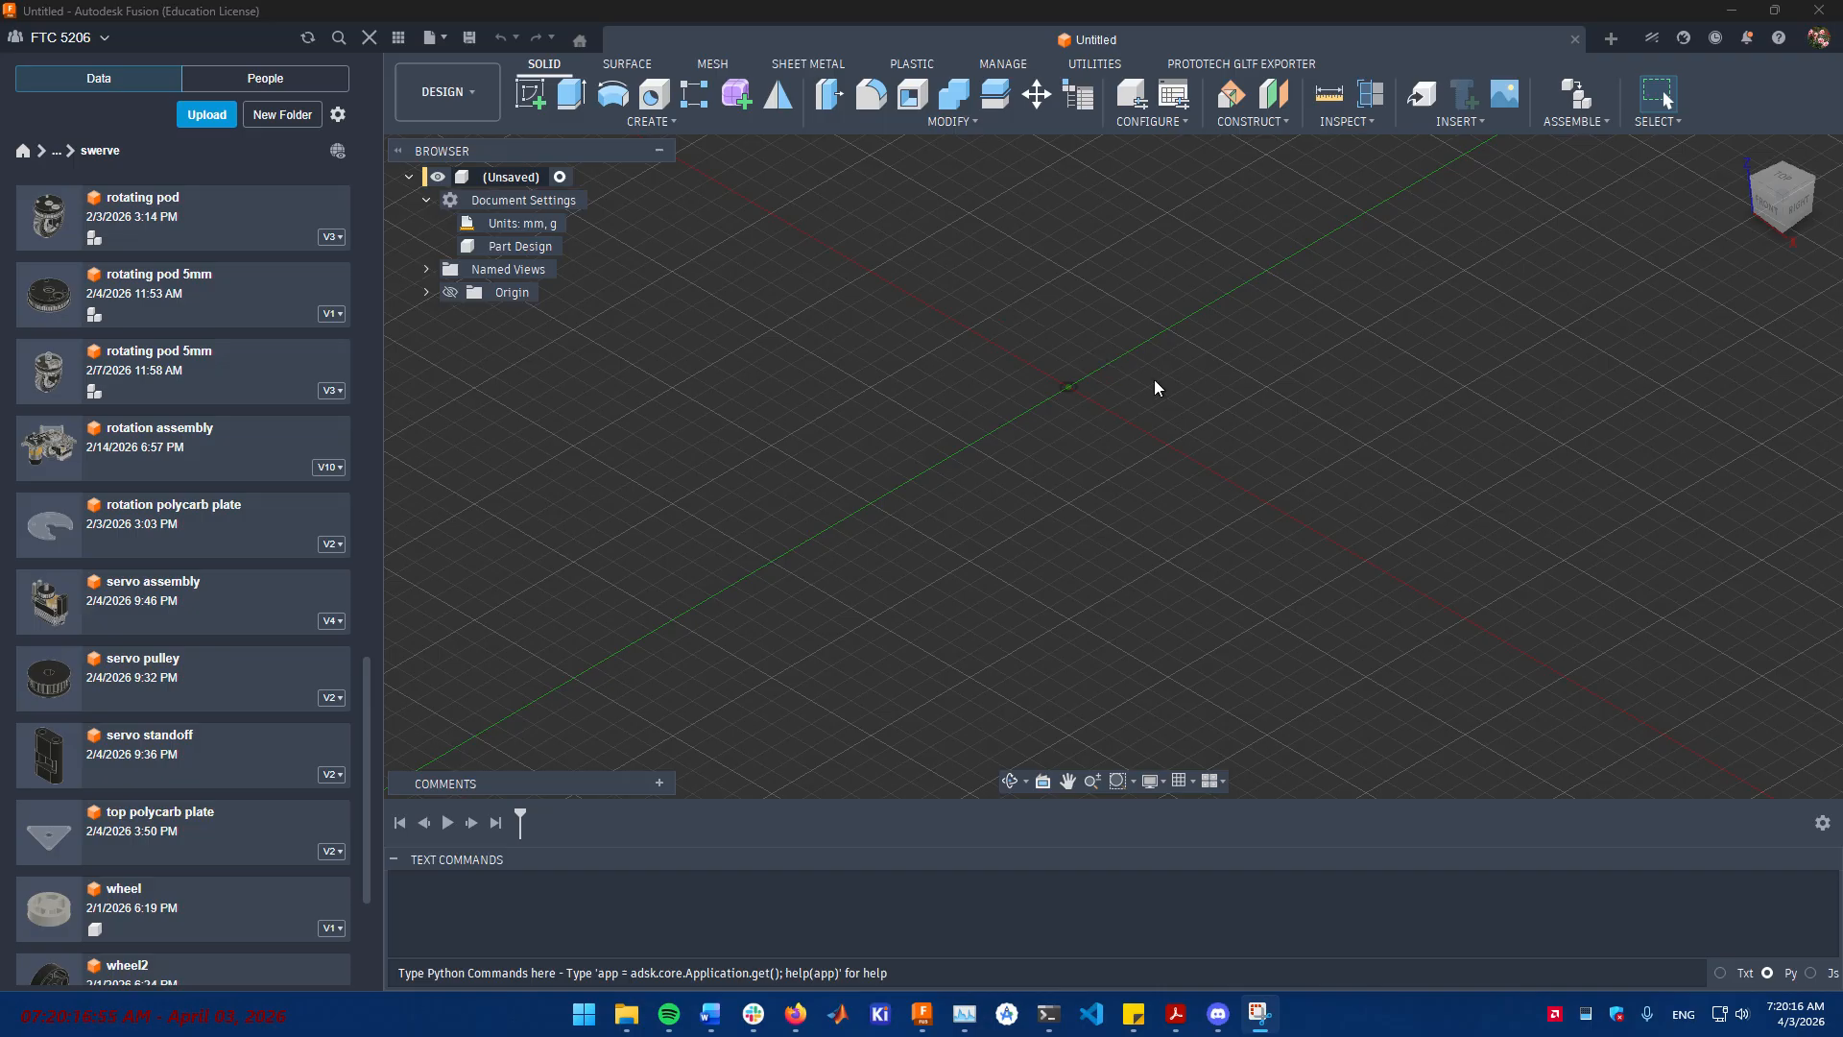
# - Convert the unsaved document's design type from Part to Hybrid
pyautogui.moveTo(1156, 388); pyautogui.dragTo(1132, 475, button='middle')
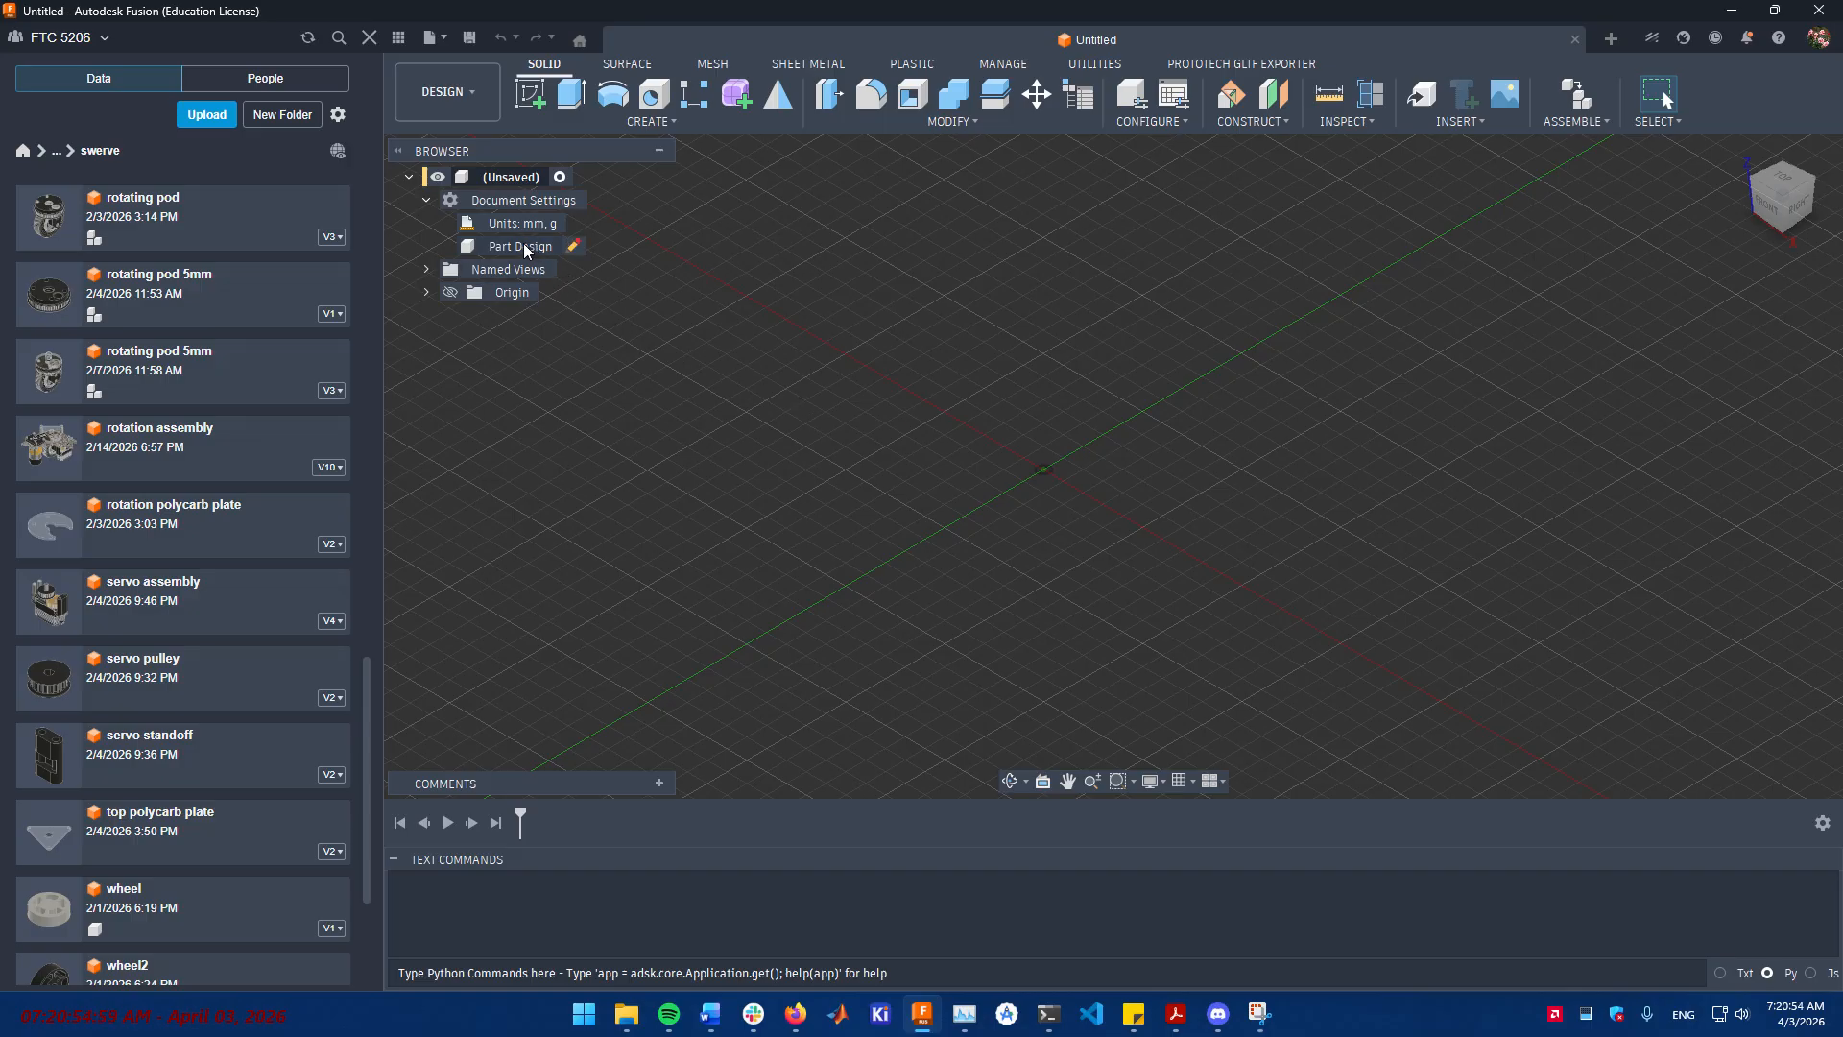
pyautogui.click(573, 246)
pyautogui.click(1751, 283)
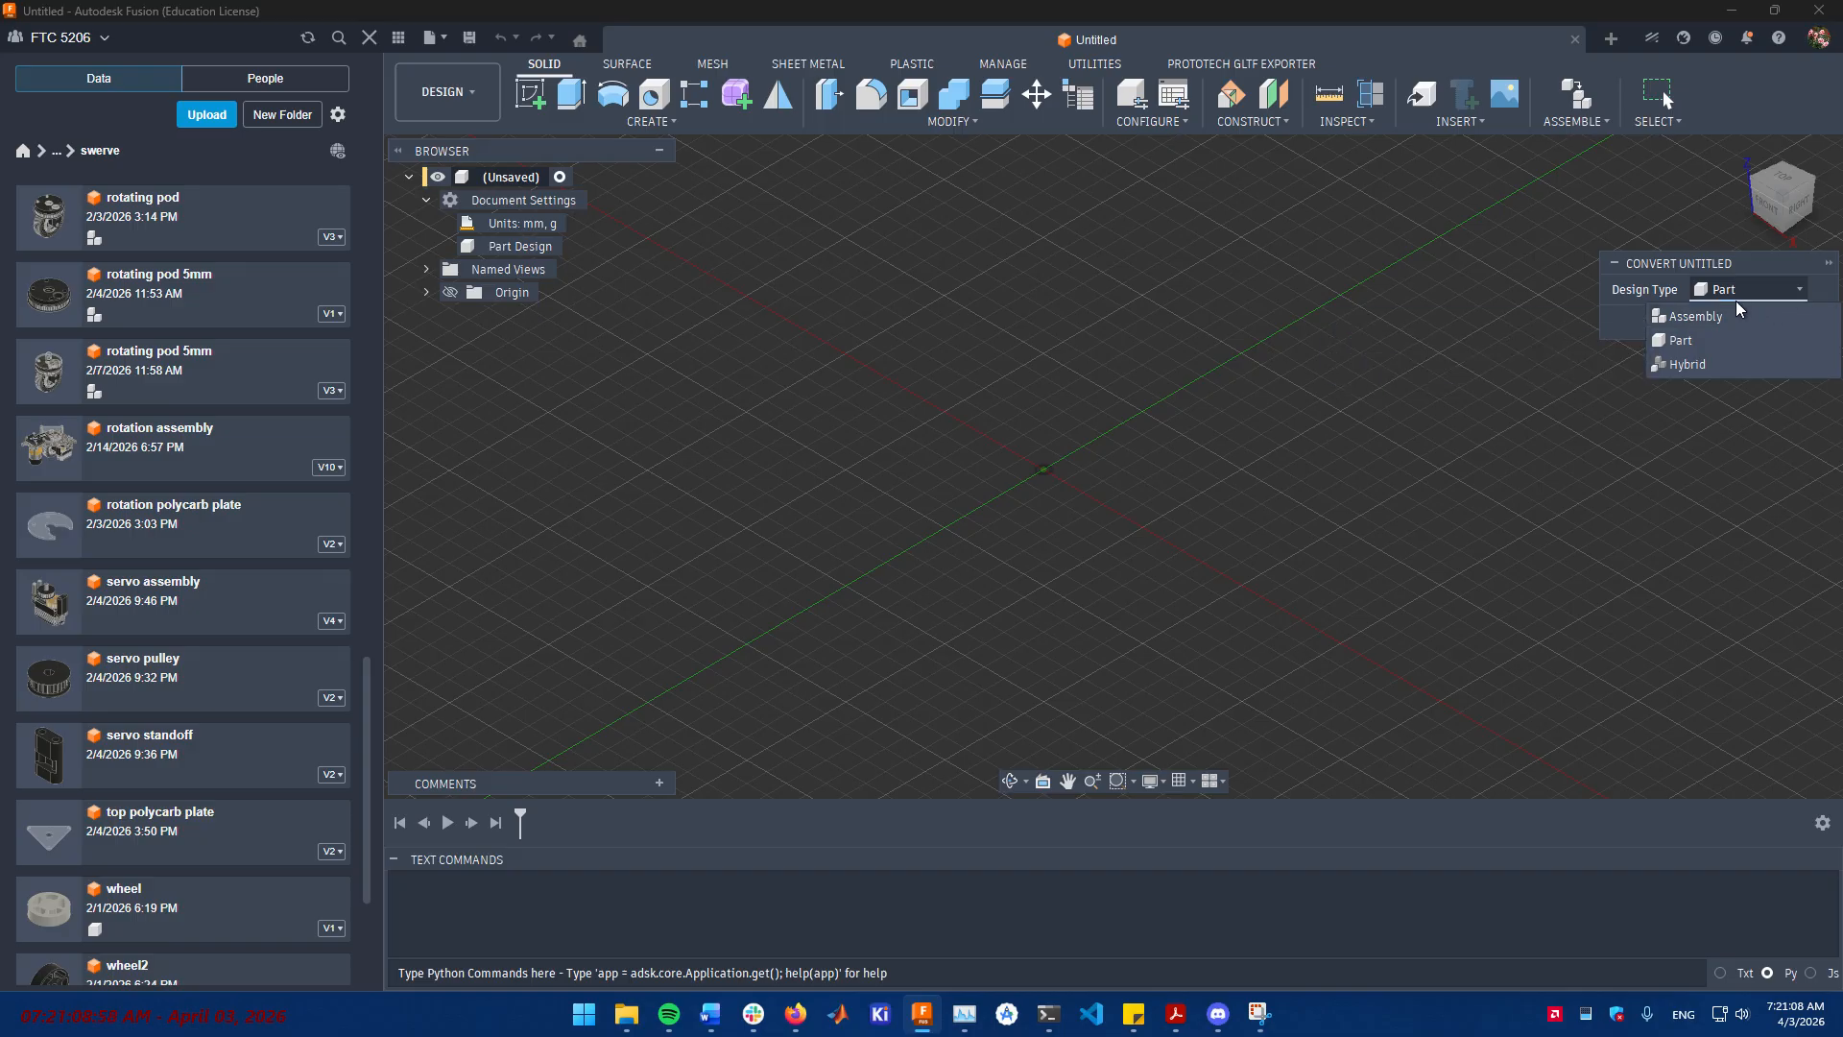
pyautogui.click(1690, 365)
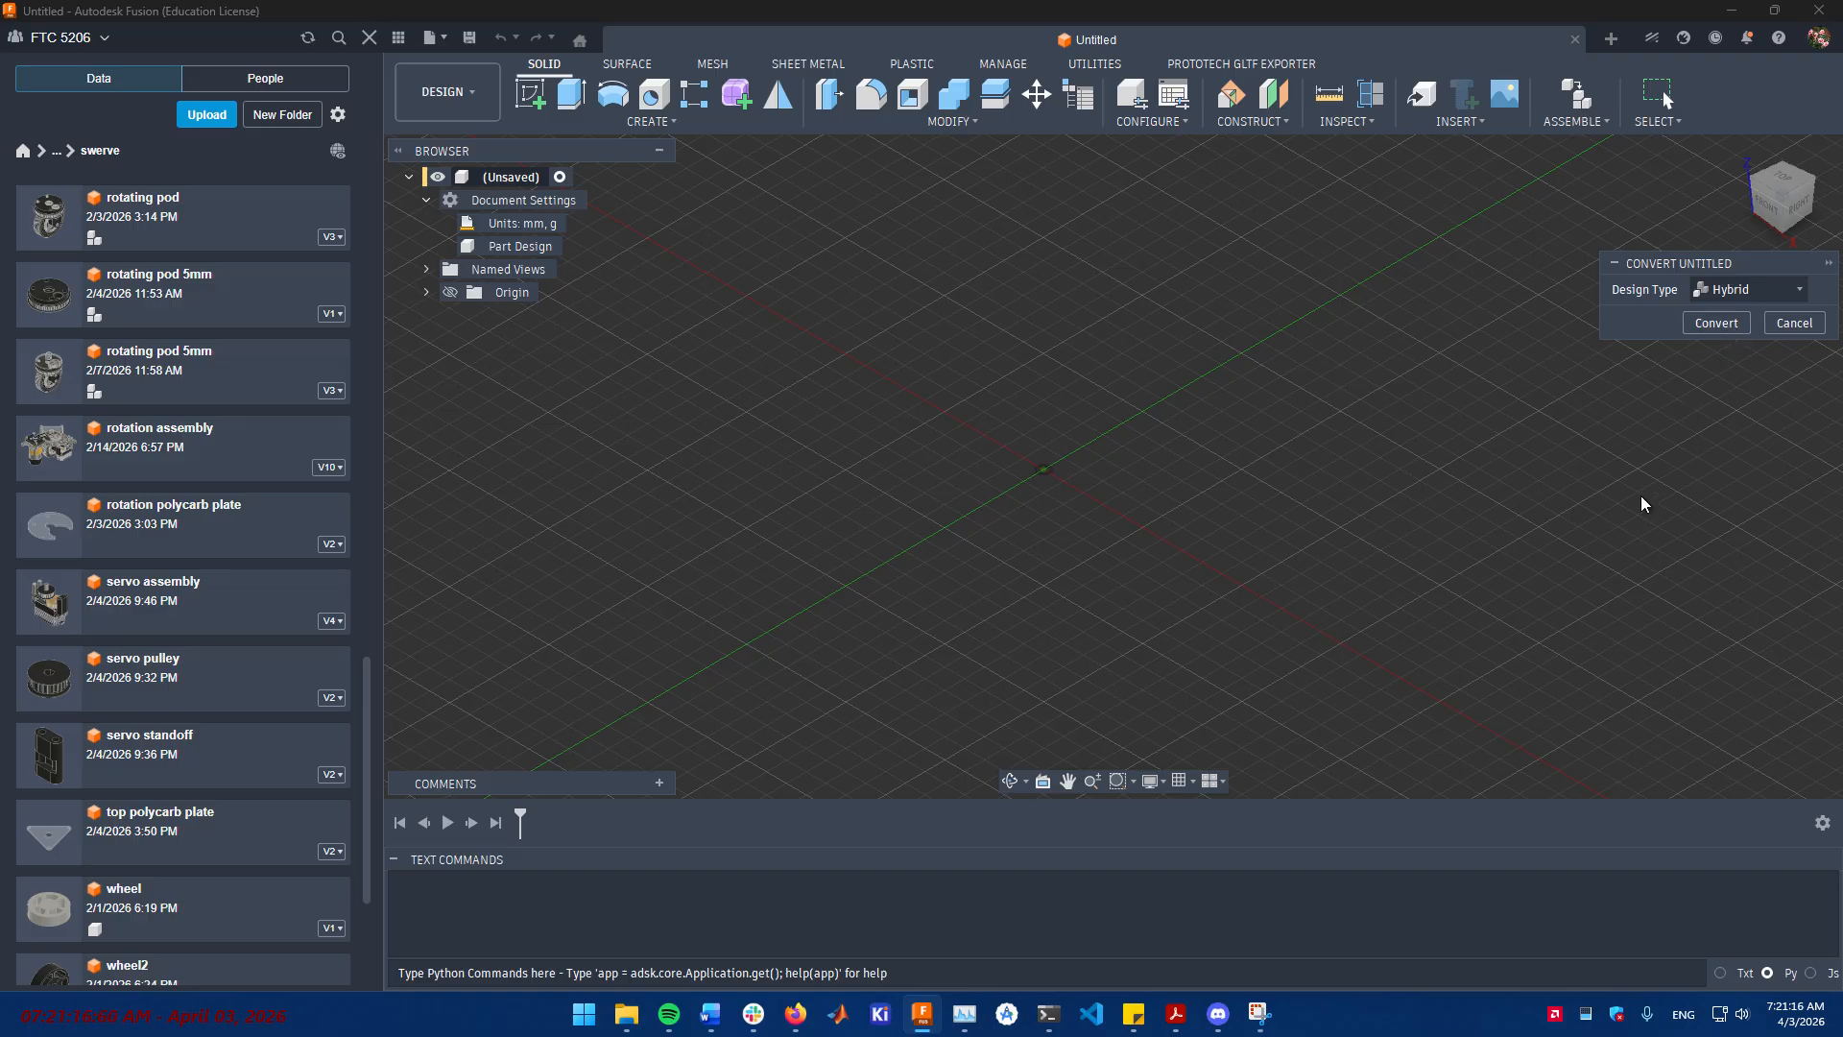
pyautogui.click(1726, 324)
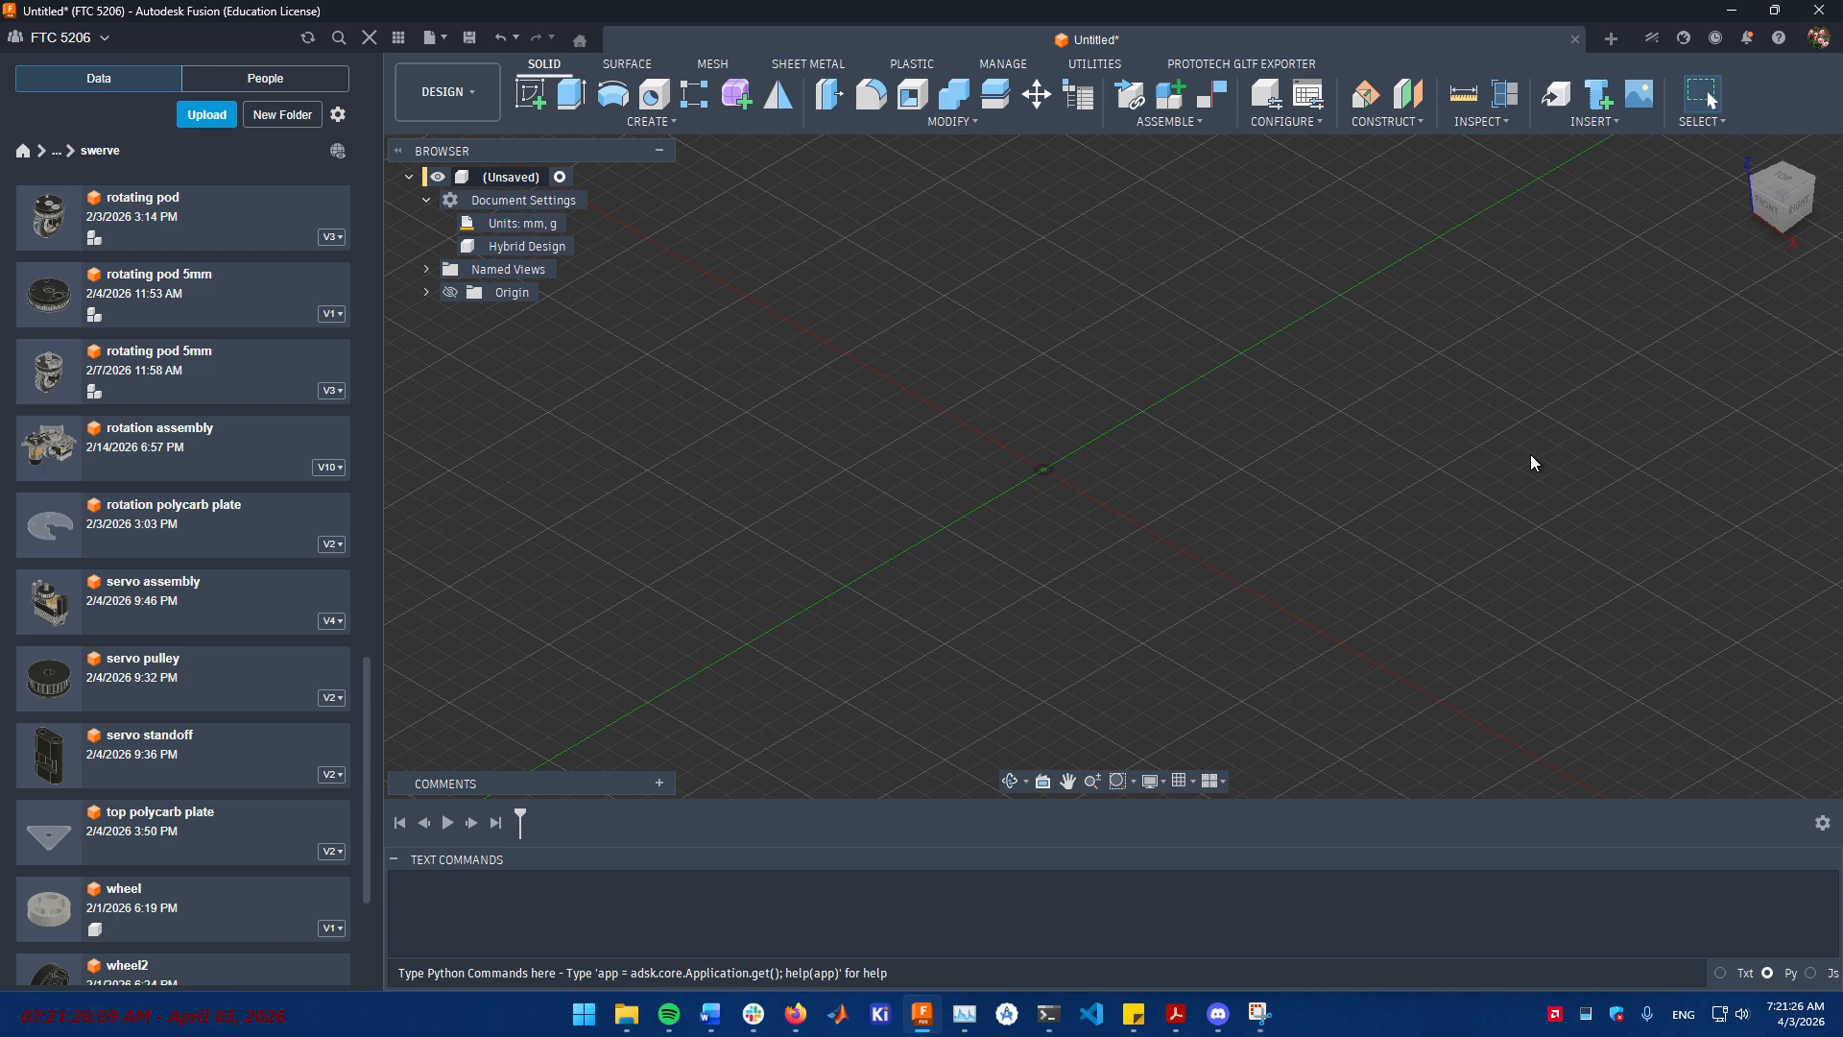
pyautogui.scroll(3, 1069, 477)
pyautogui.moveTo(1073, 476); pyautogui.dragTo(1086, 476, button='middle')
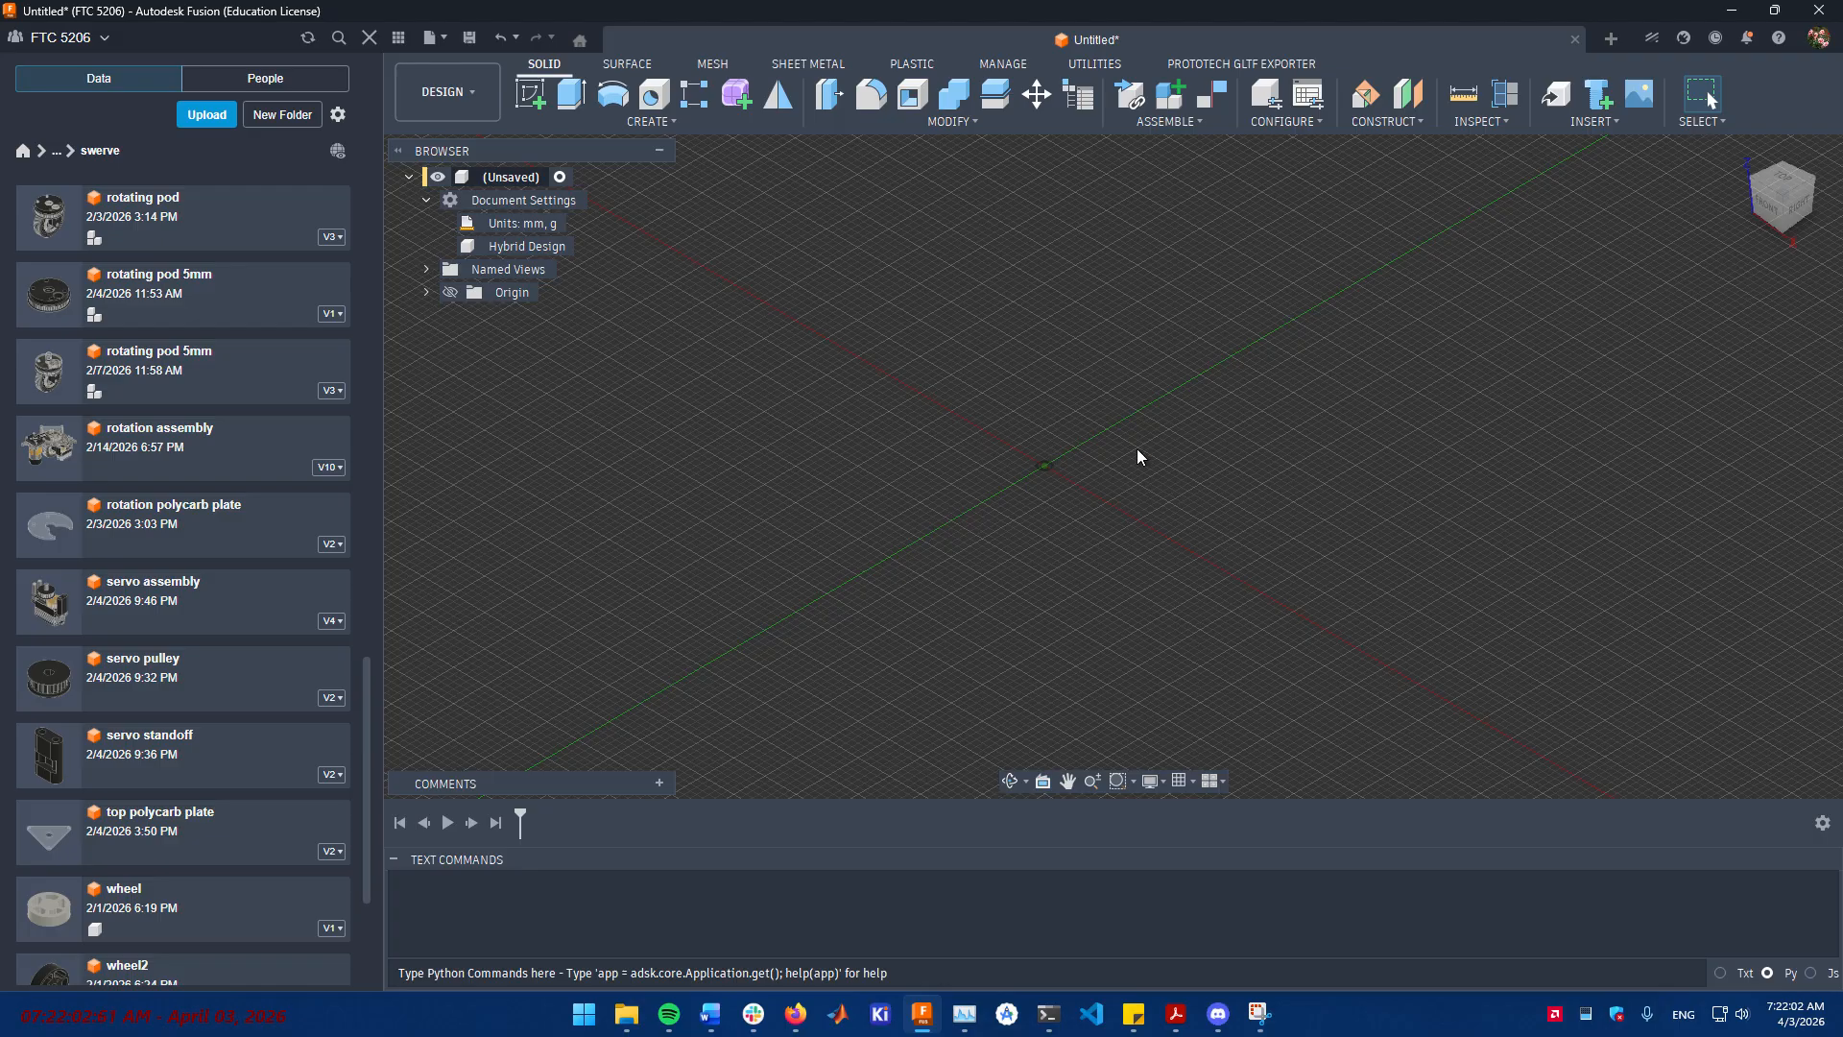
pyautogui.moveTo(1136, 456)
pyautogui.mouseDown(button='middle')
pyautogui.moveTo(1099, 478)
pyautogui.moveTo(1181, 494)
pyautogui.moveTo(1206, 465)
pyautogui.moveTo(1169, 471)
pyautogui.mouseUp(button='middle')
pyautogui.scroll(3, 1124, 503)
pyautogui.scroll(-3, 1096, 487)
pyautogui.keyDown('shift'); pyautogui.moveTo(1129, 495); pyautogui.dragTo(1130, 494); pyautogui.keyUp('shift')
pyautogui.keyDown('shift'); pyautogui.moveTo(1131, 494); pyautogui.dragTo(1198, 488, button='middle'); pyautogui.keyUp('shift')
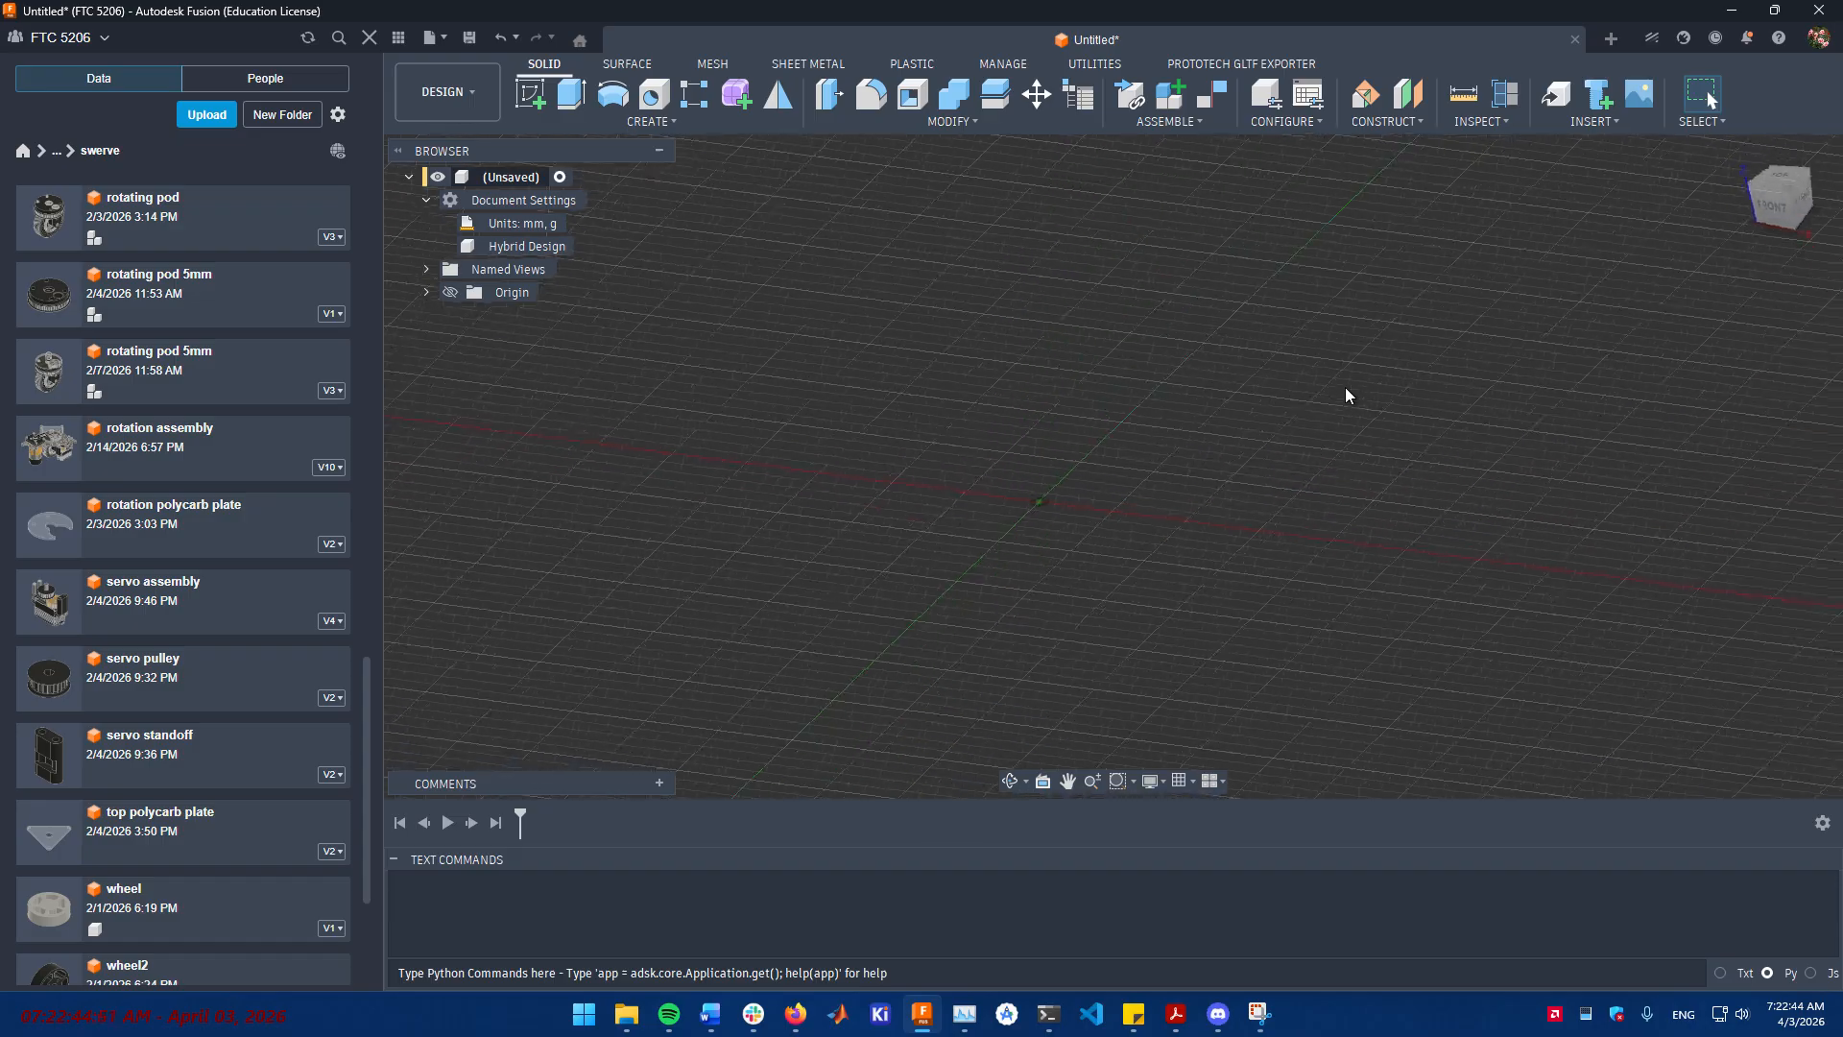
# - Start a new sketch on the vertical YZ origin plane
pyautogui.press('s')
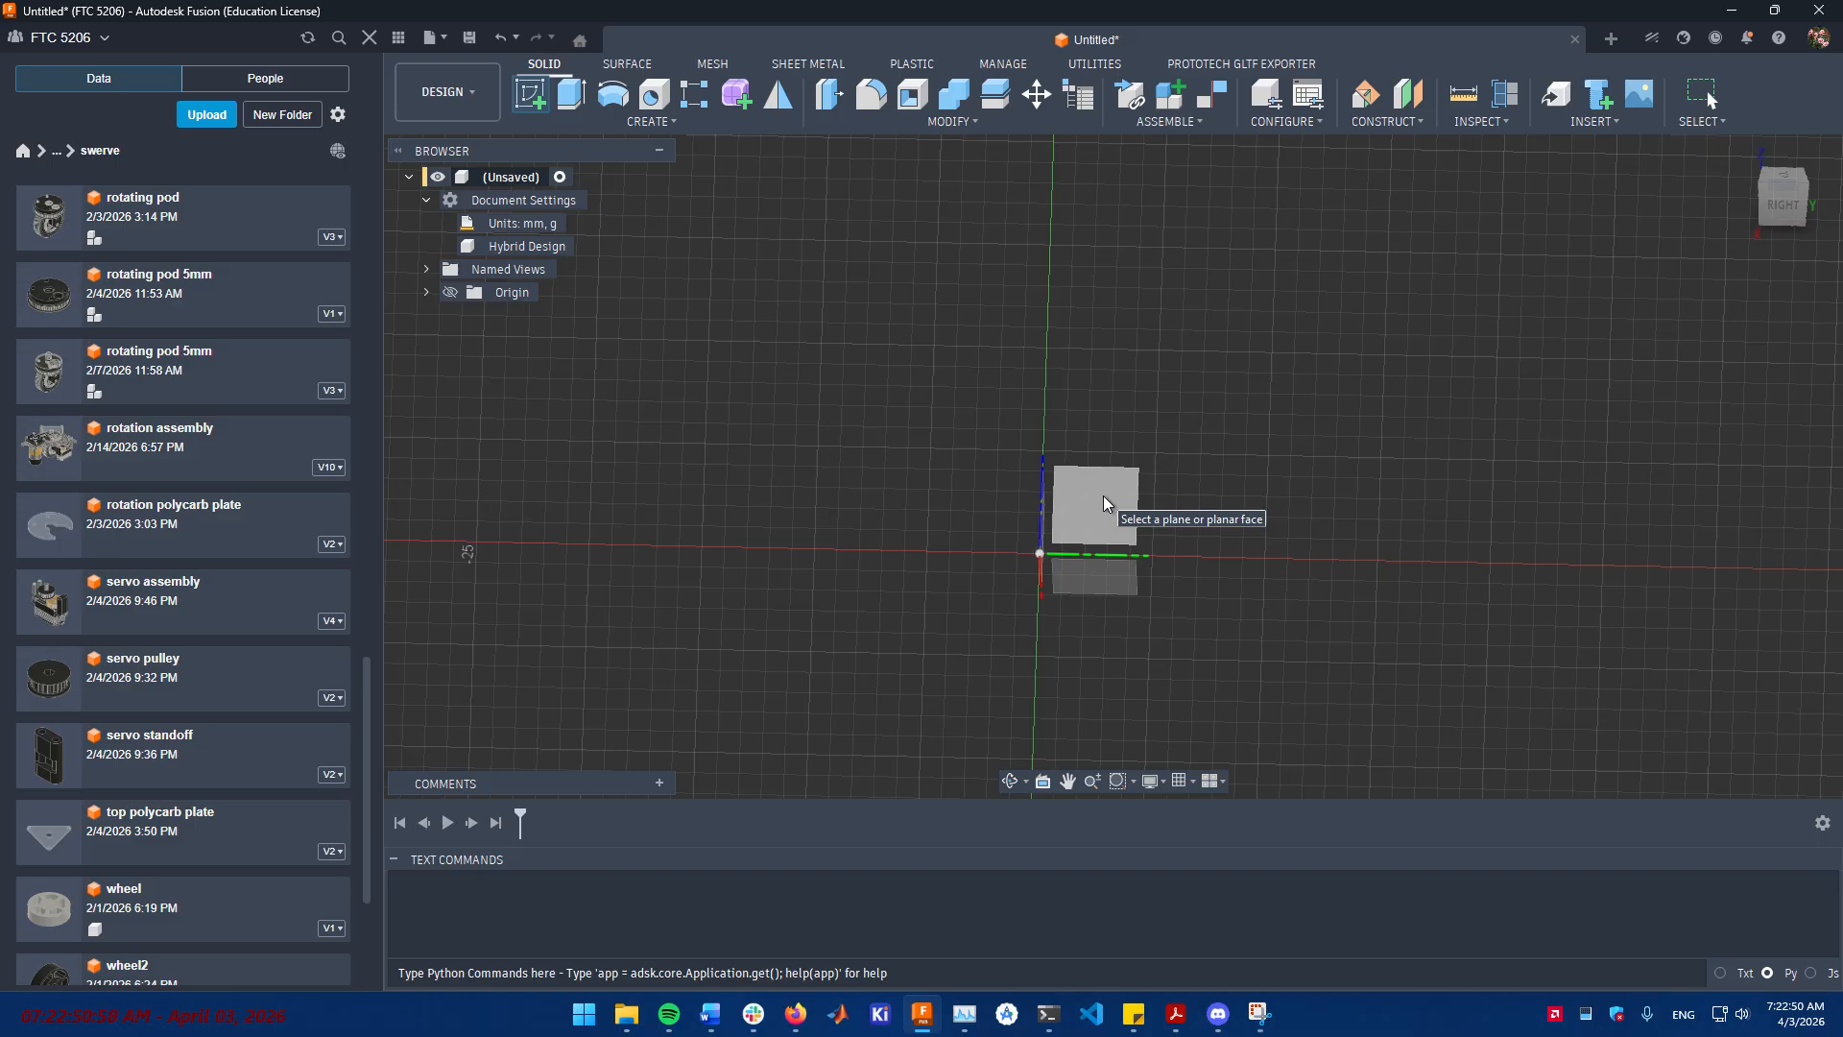
pyautogui.click(1103, 496)
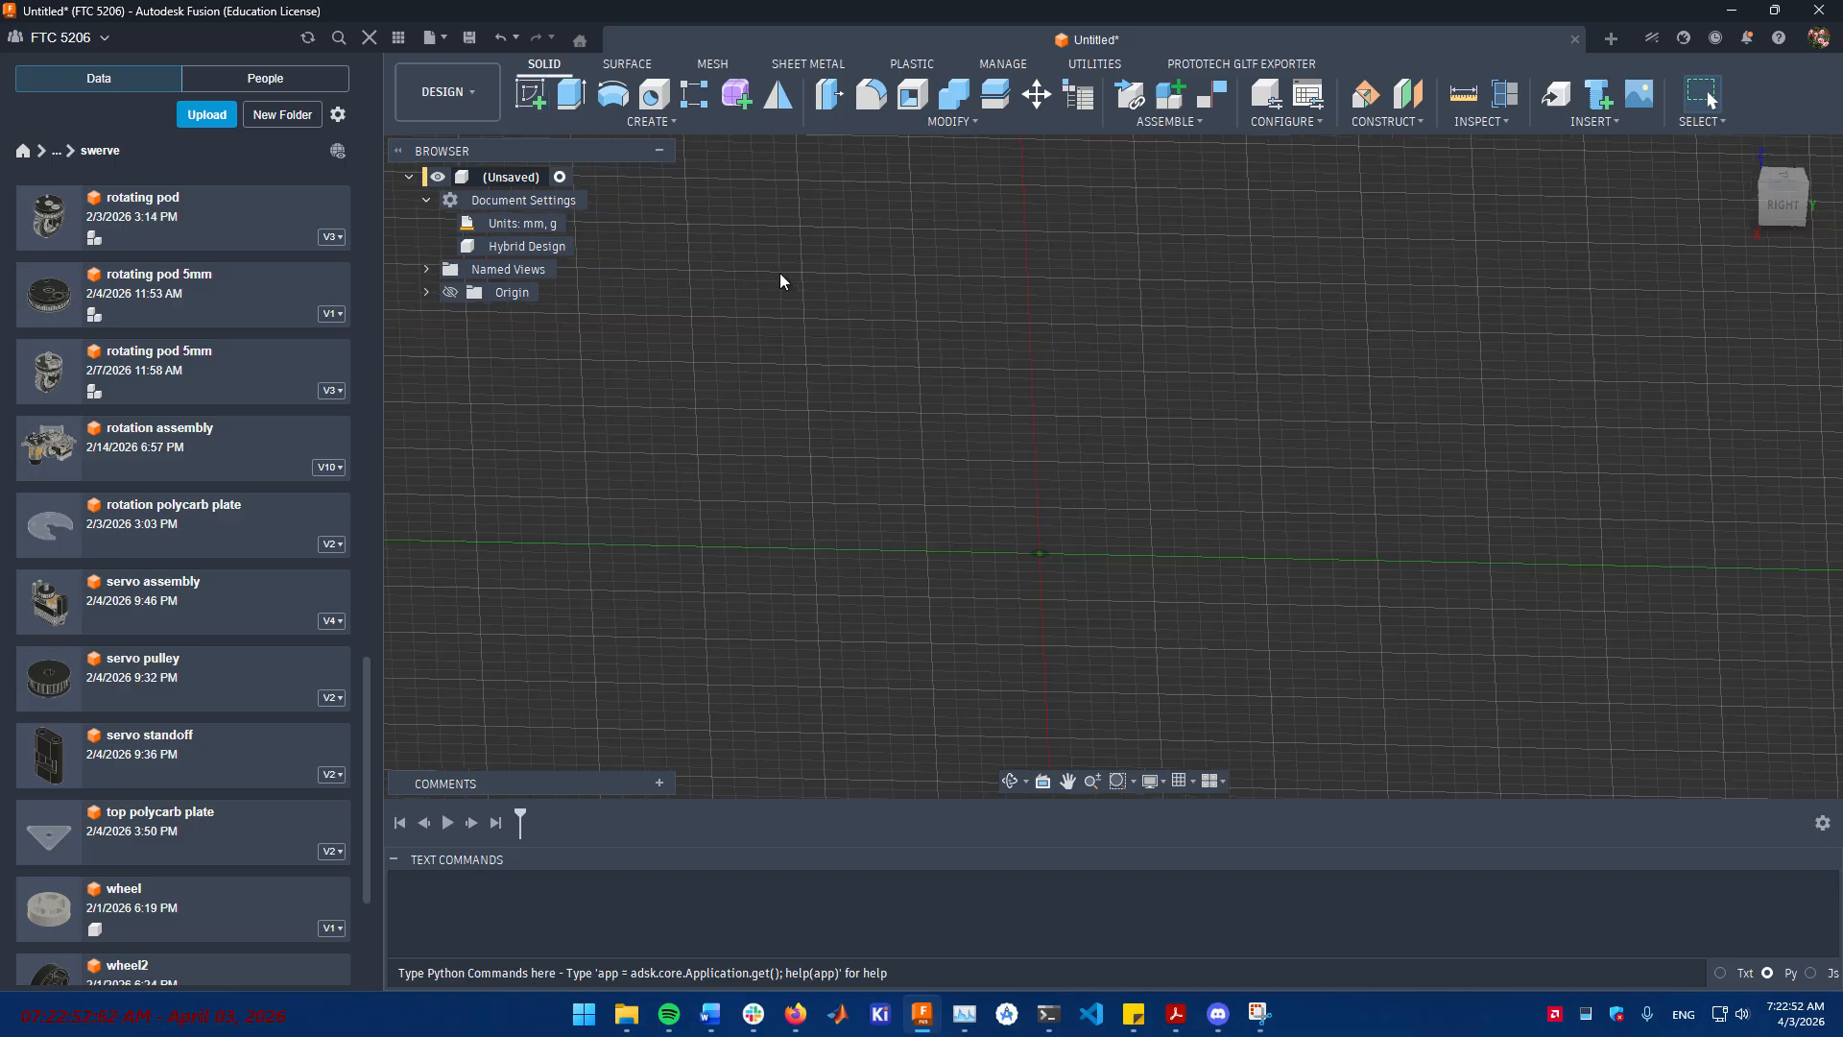
pyautogui.click(530, 96)
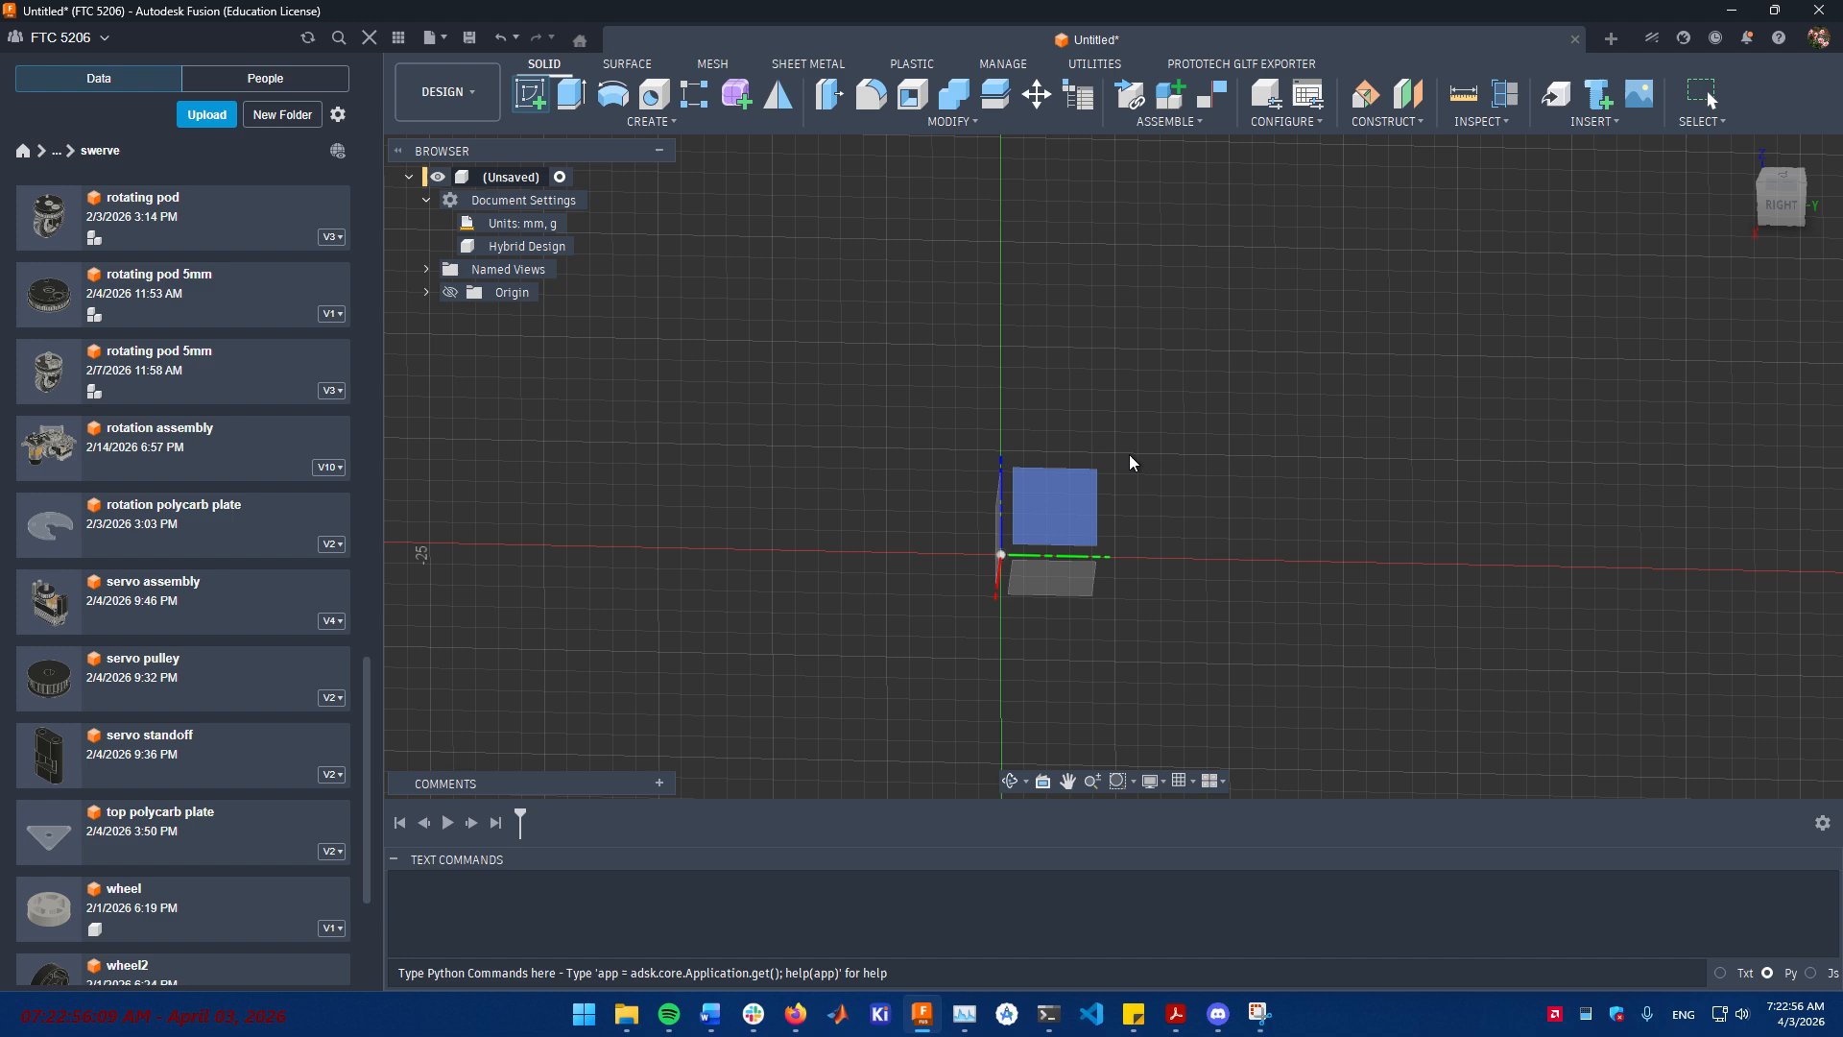
pyautogui.click(1071, 490)
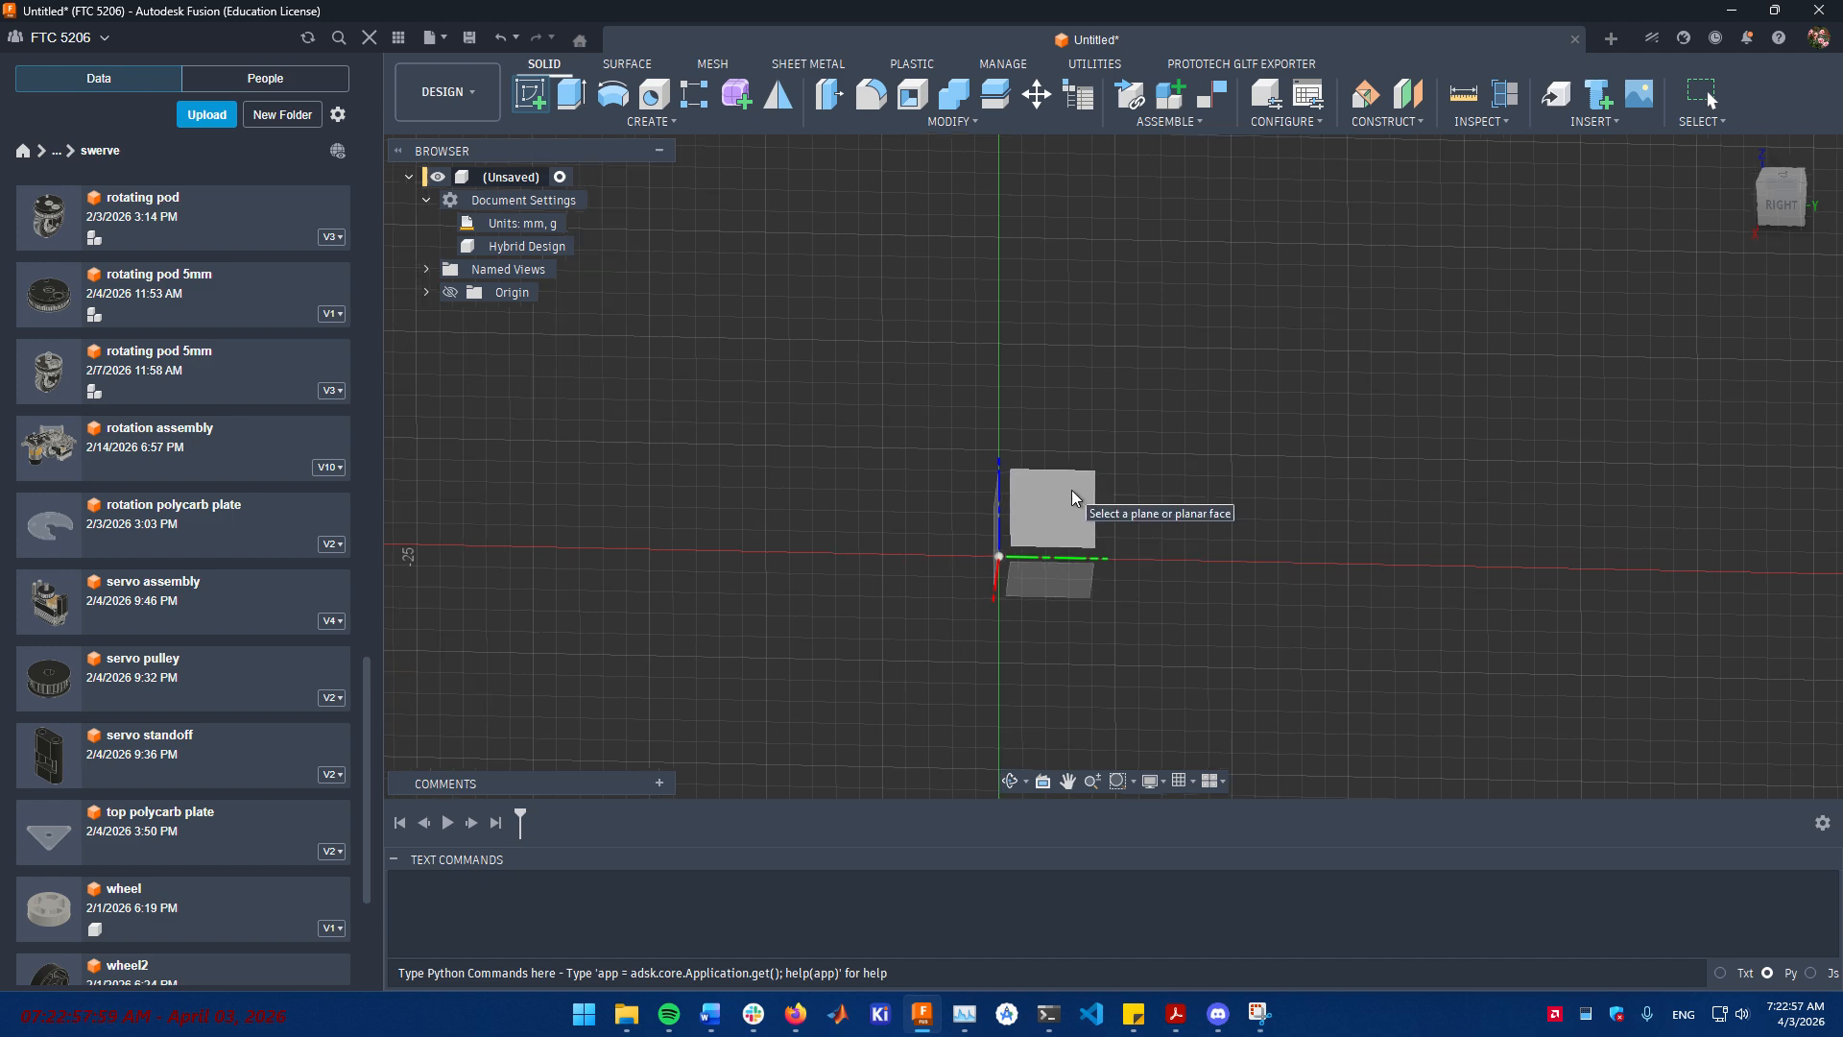
pyautogui.click(1063, 540)
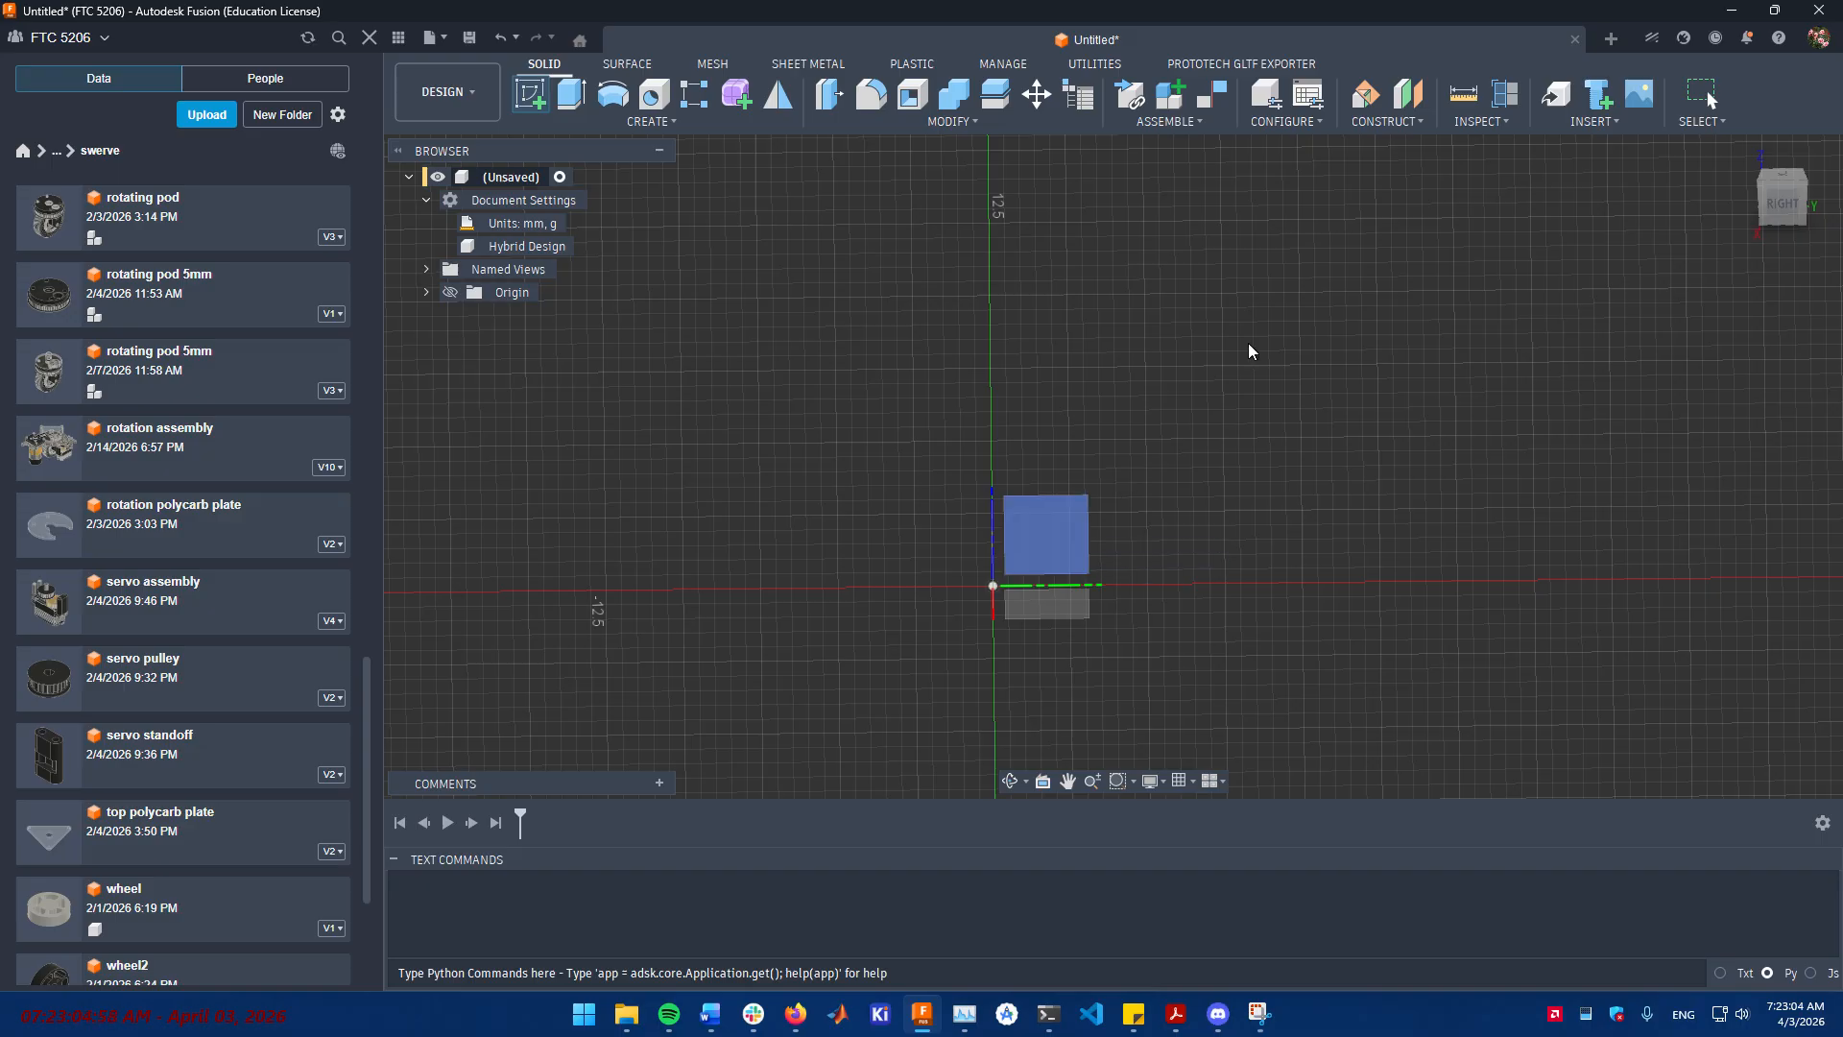
pyautogui.click(1409, 121)
pyautogui.click(1409, 121)
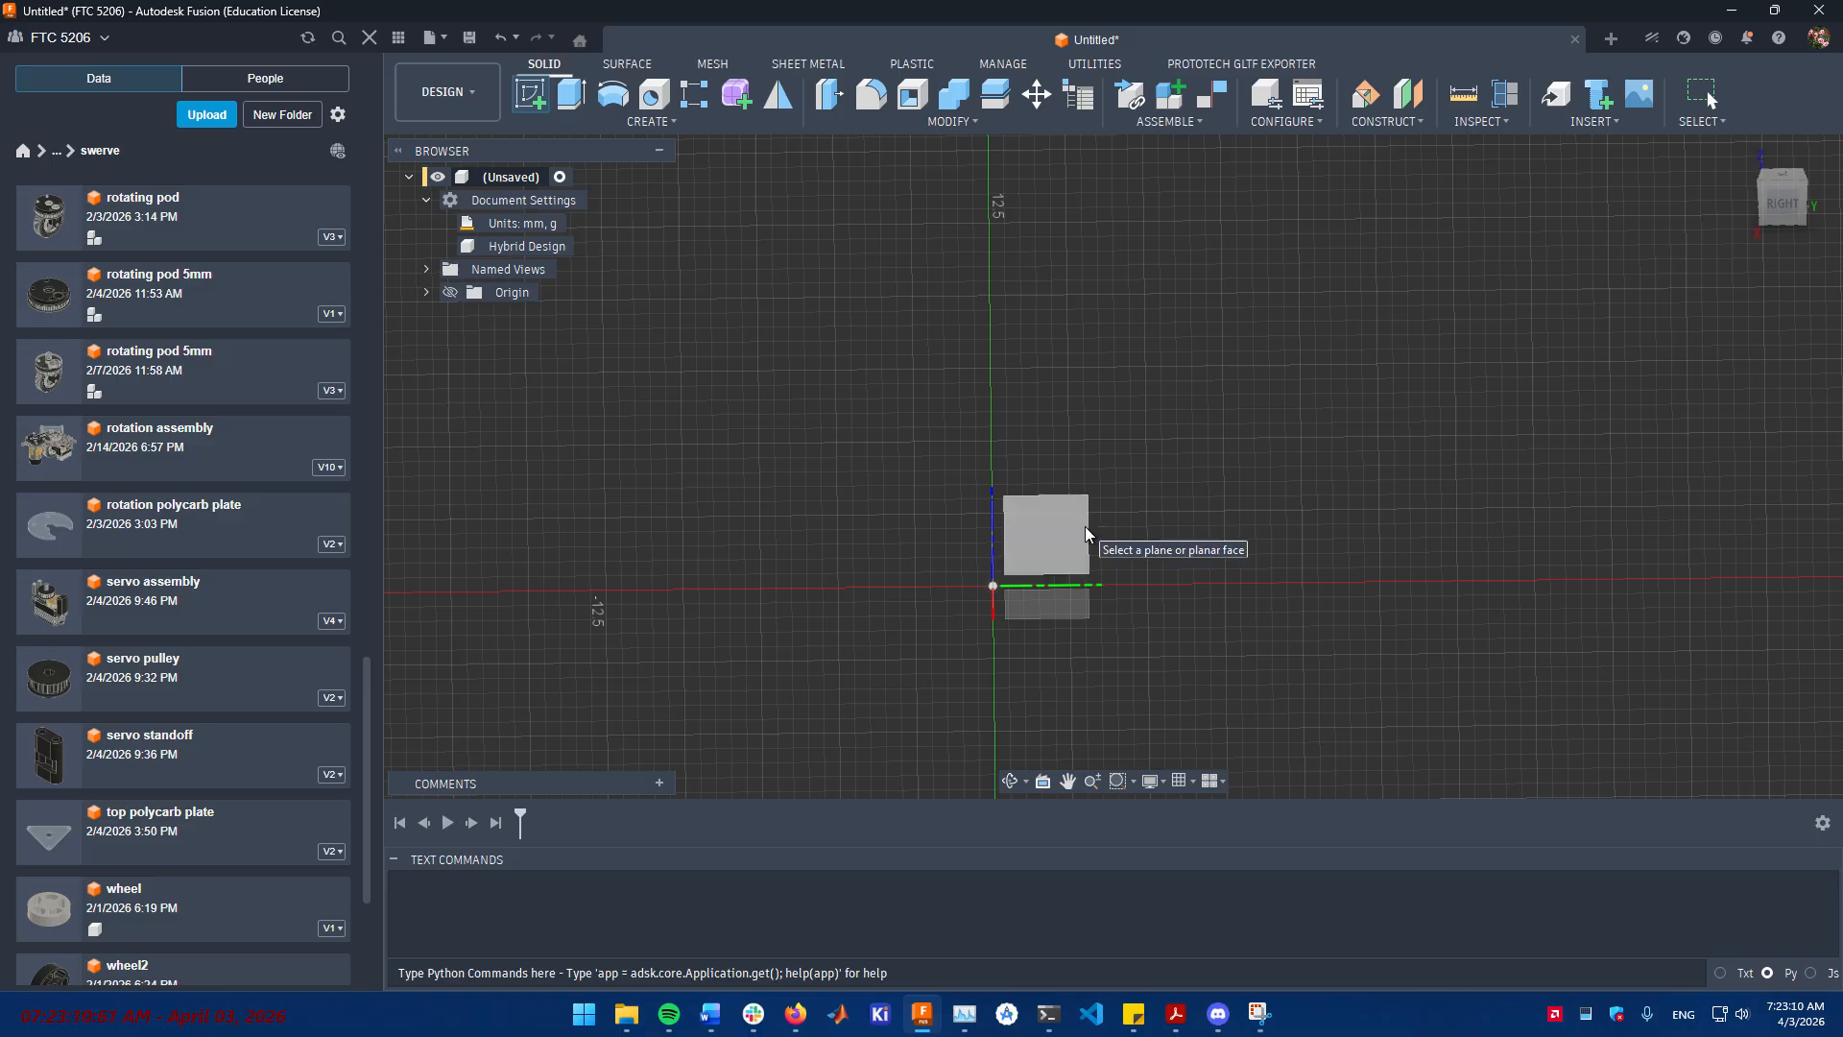
pyautogui.click(1057, 530)
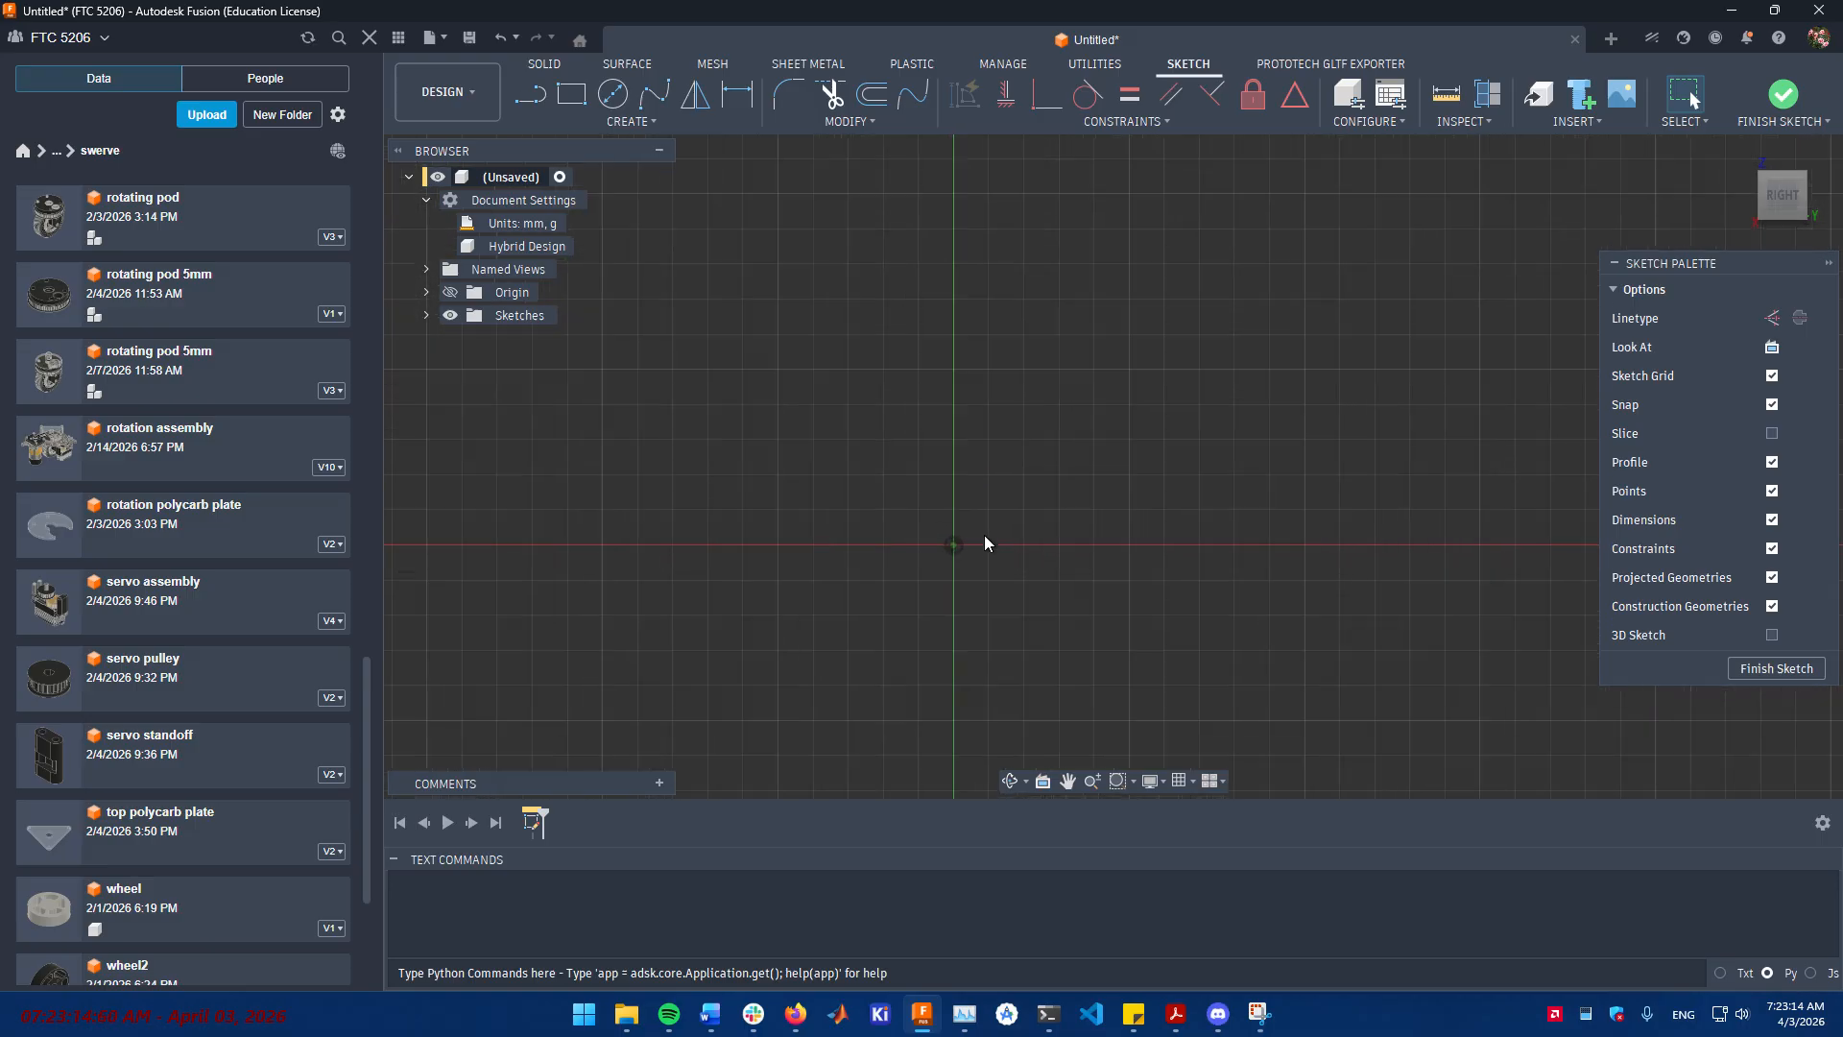
pyautogui.moveTo(1774, 203)
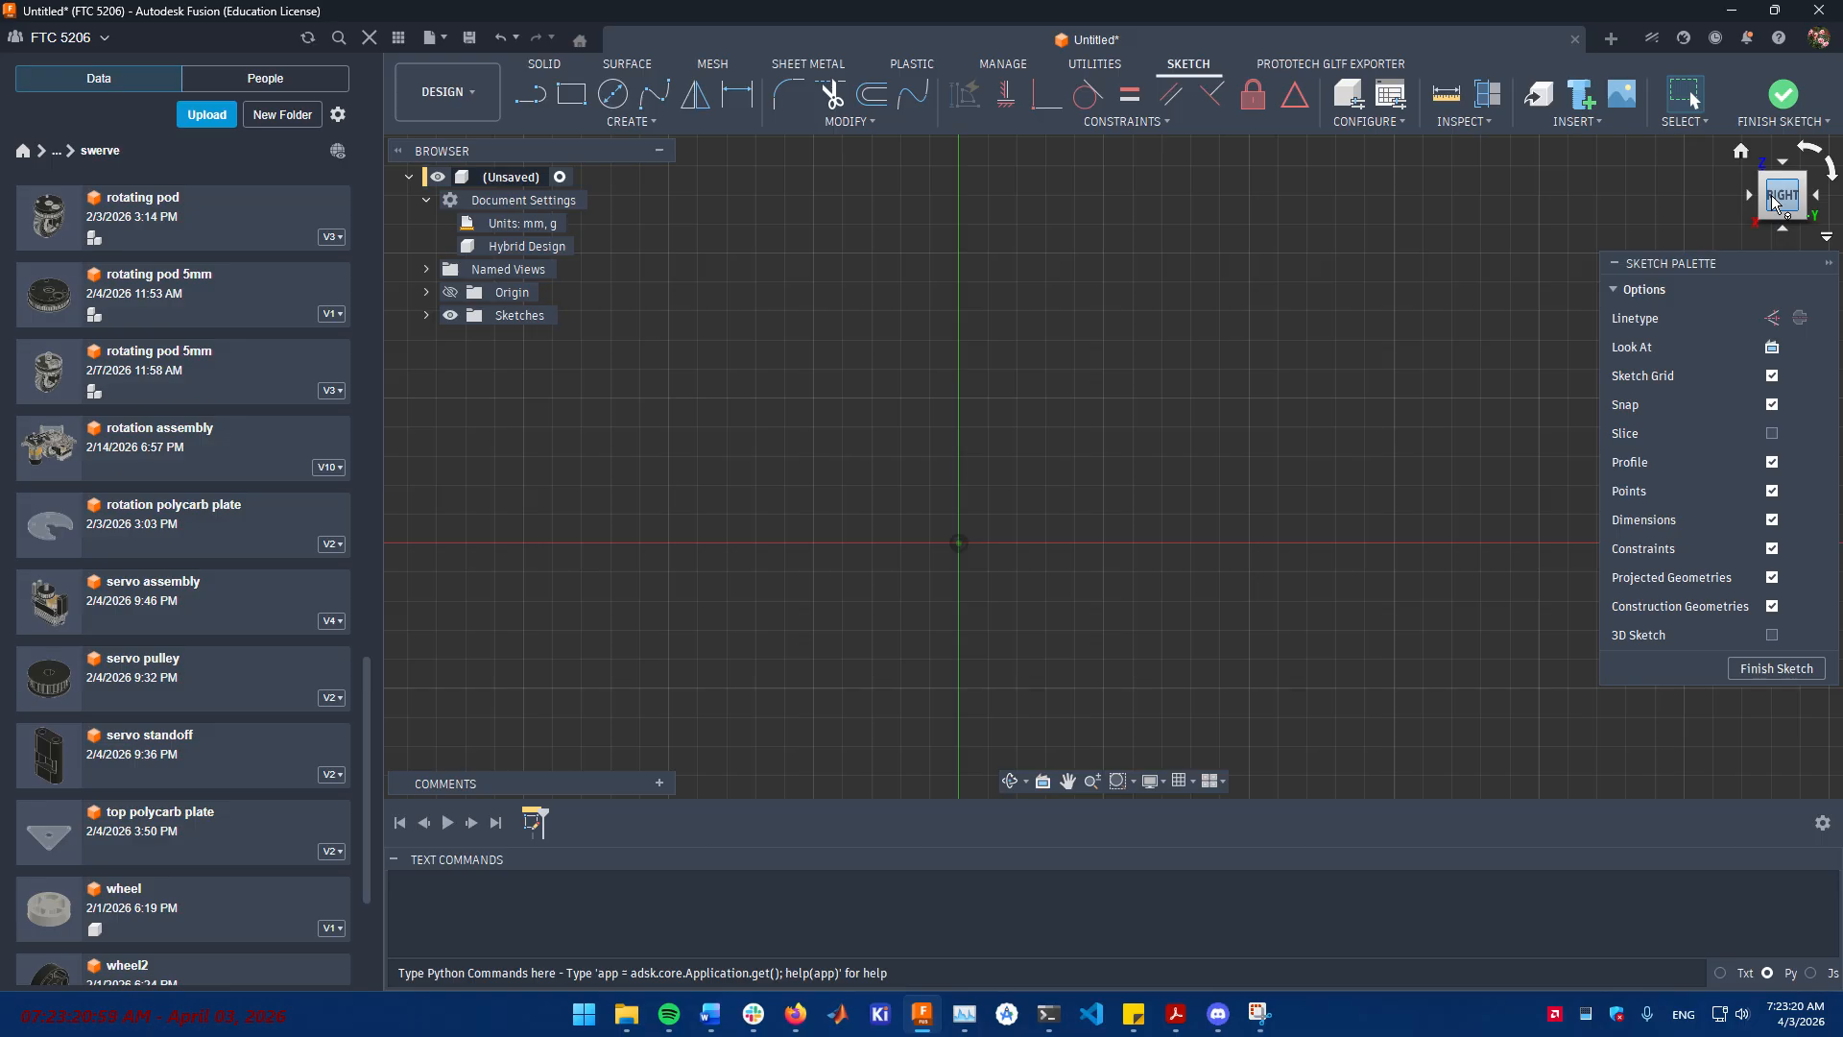
pyautogui.scroll(-1, 1108, 498)
pyautogui.moveTo(1108, 498); pyautogui.dragTo(1074, 551, button='middle')
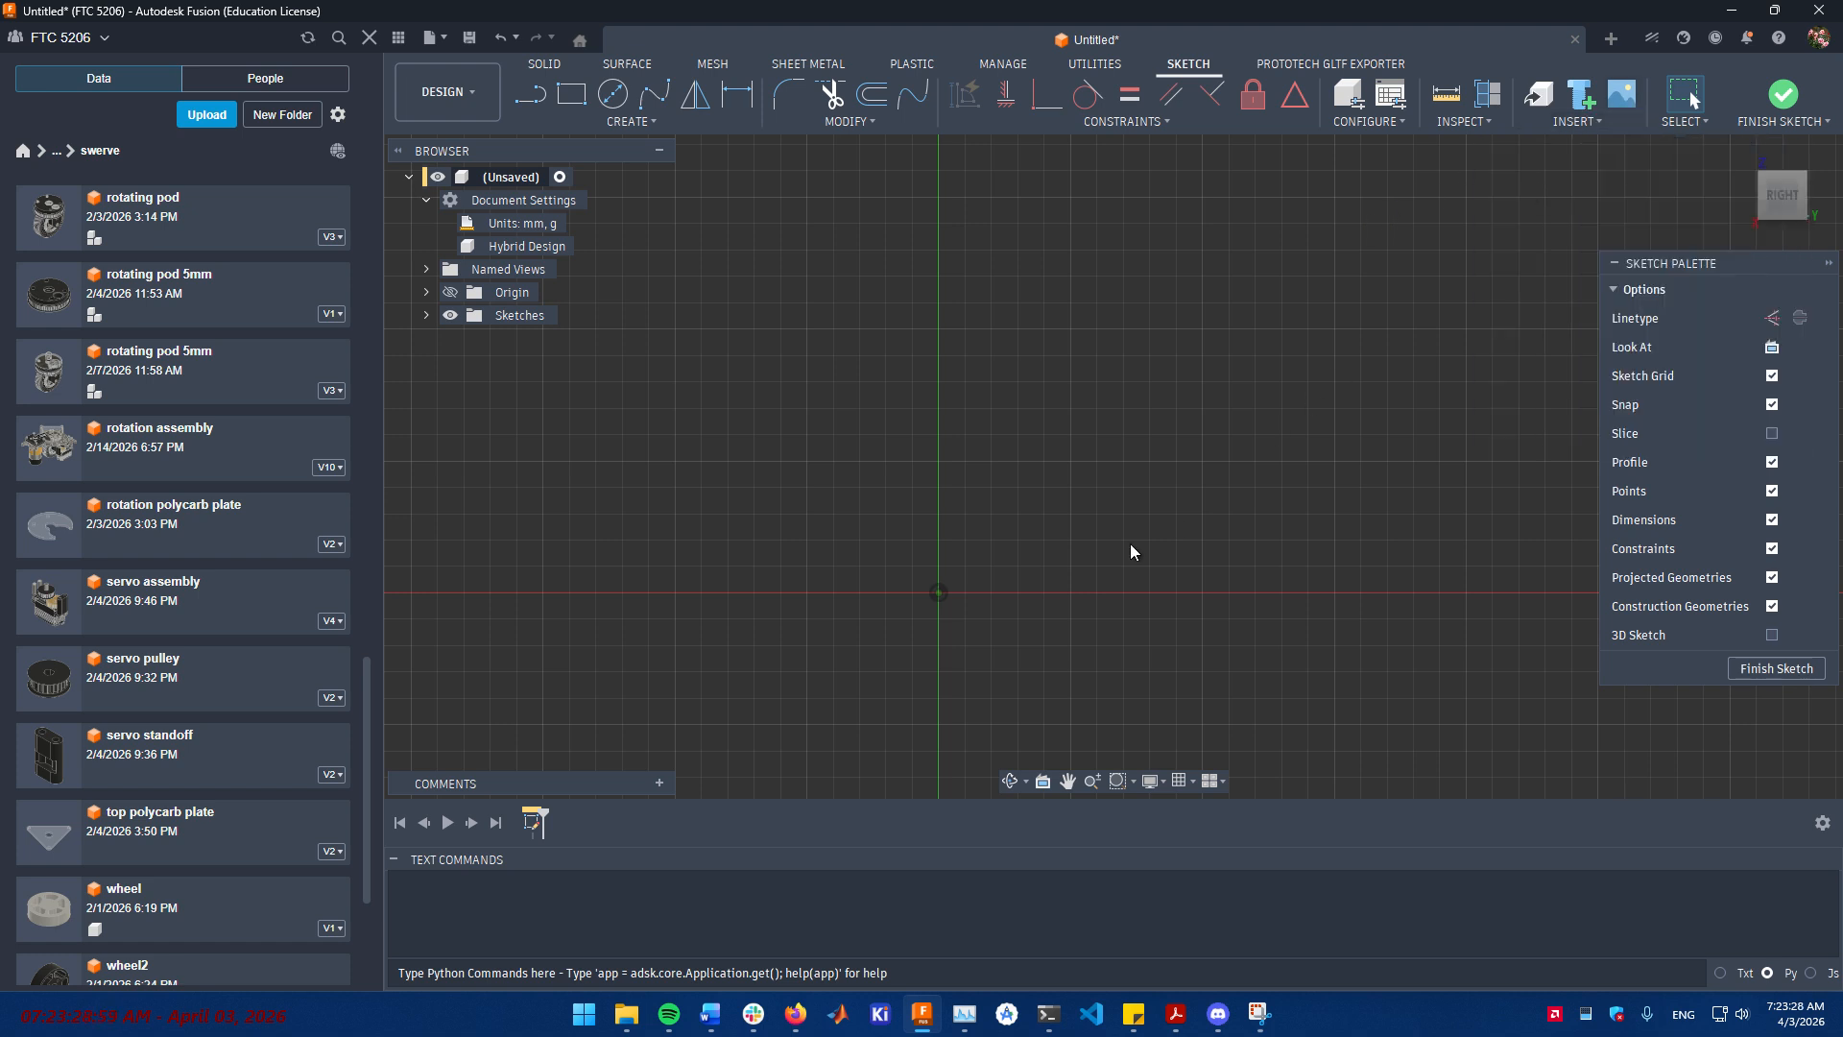
pyautogui.moveTo(835, 384); pyautogui.dragTo(816, 314, button='middle')
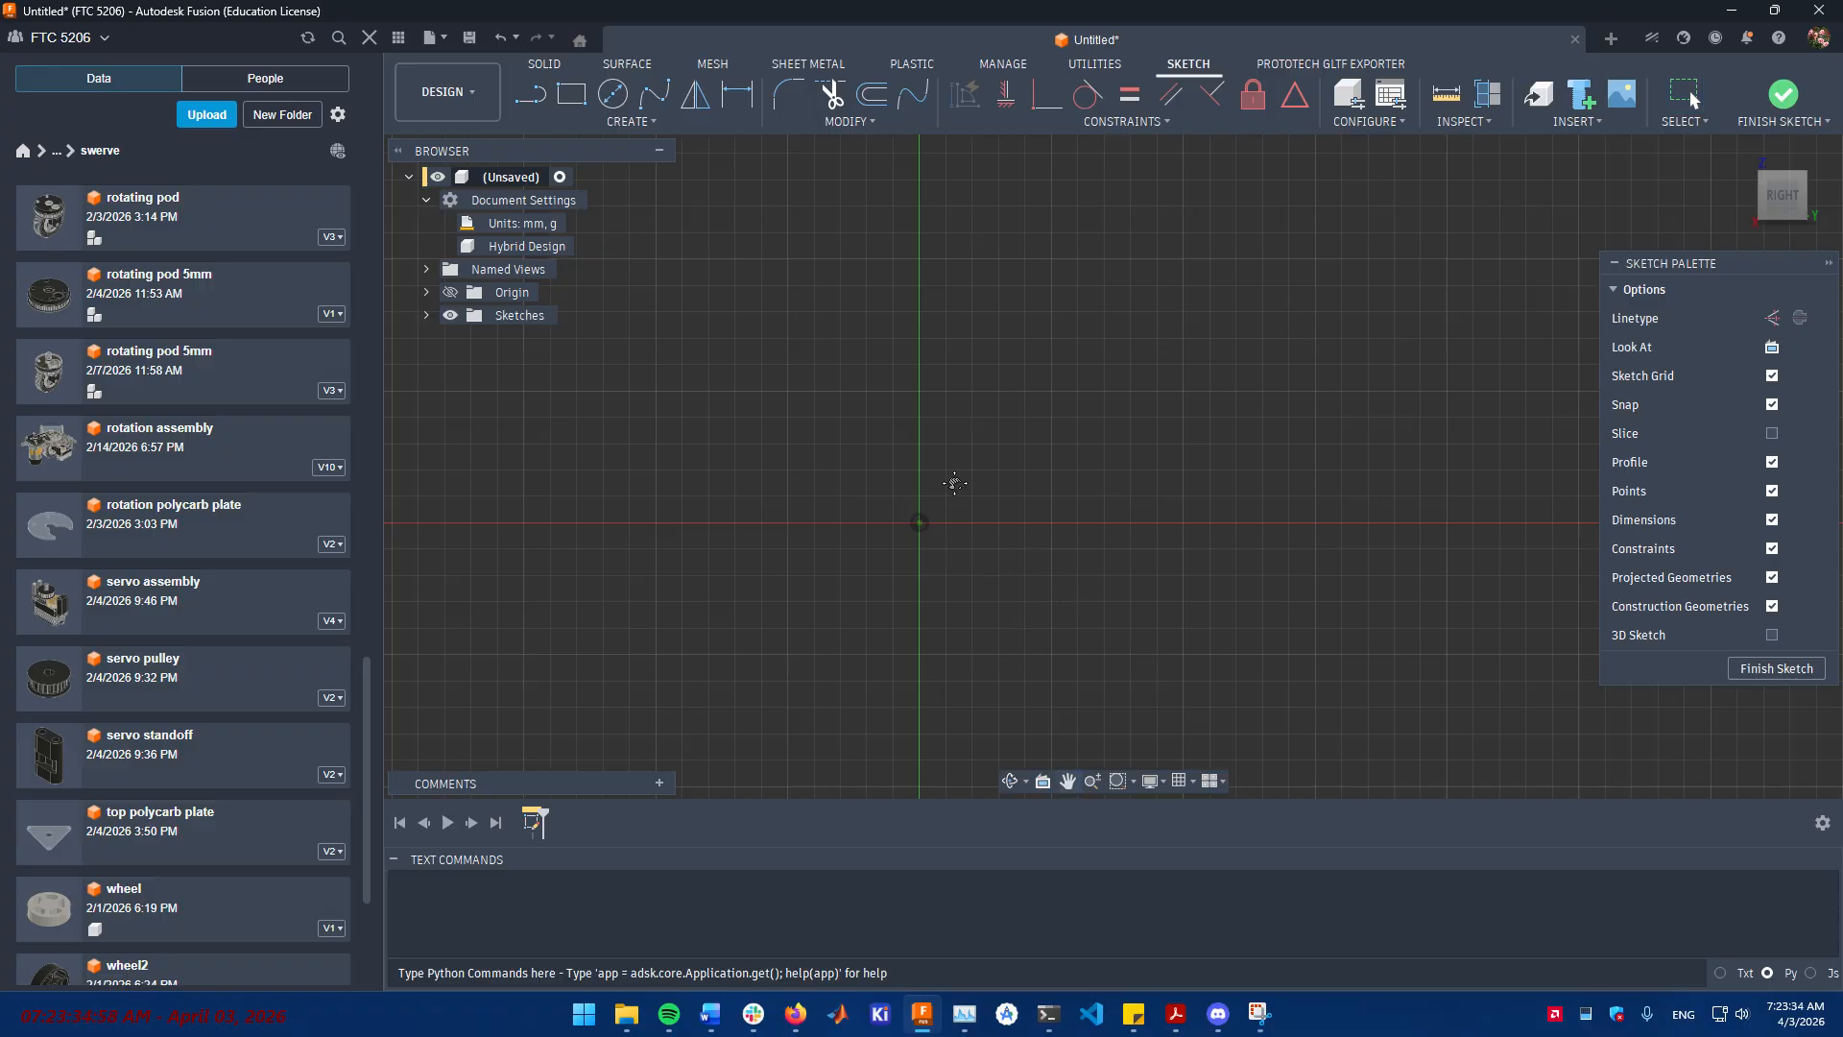
pyautogui.moveTo(957, 489); pyautogui.dragTo(854, 600, button='middle')
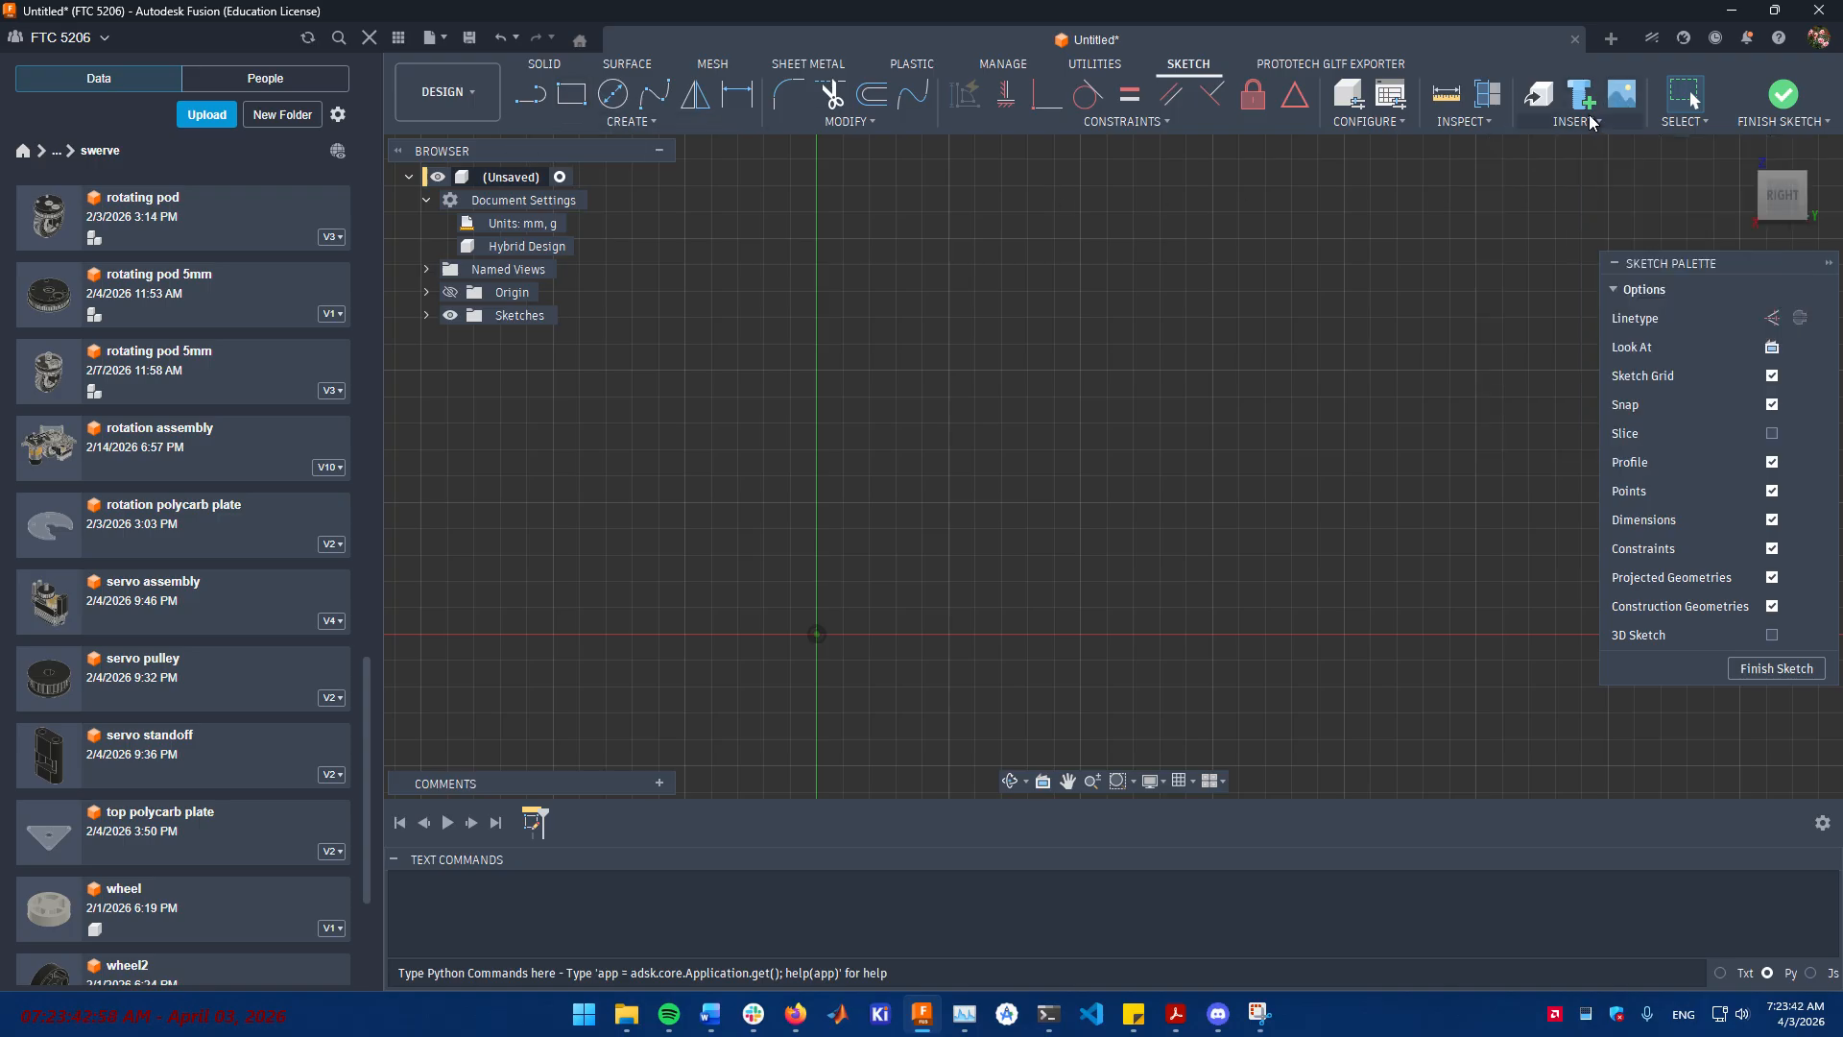
# - Insert Pixel.png from the Pictures folder as a canvas on the YZ plane, keeping the default opacity, position and scale
pyautogui.click(1626, 98)
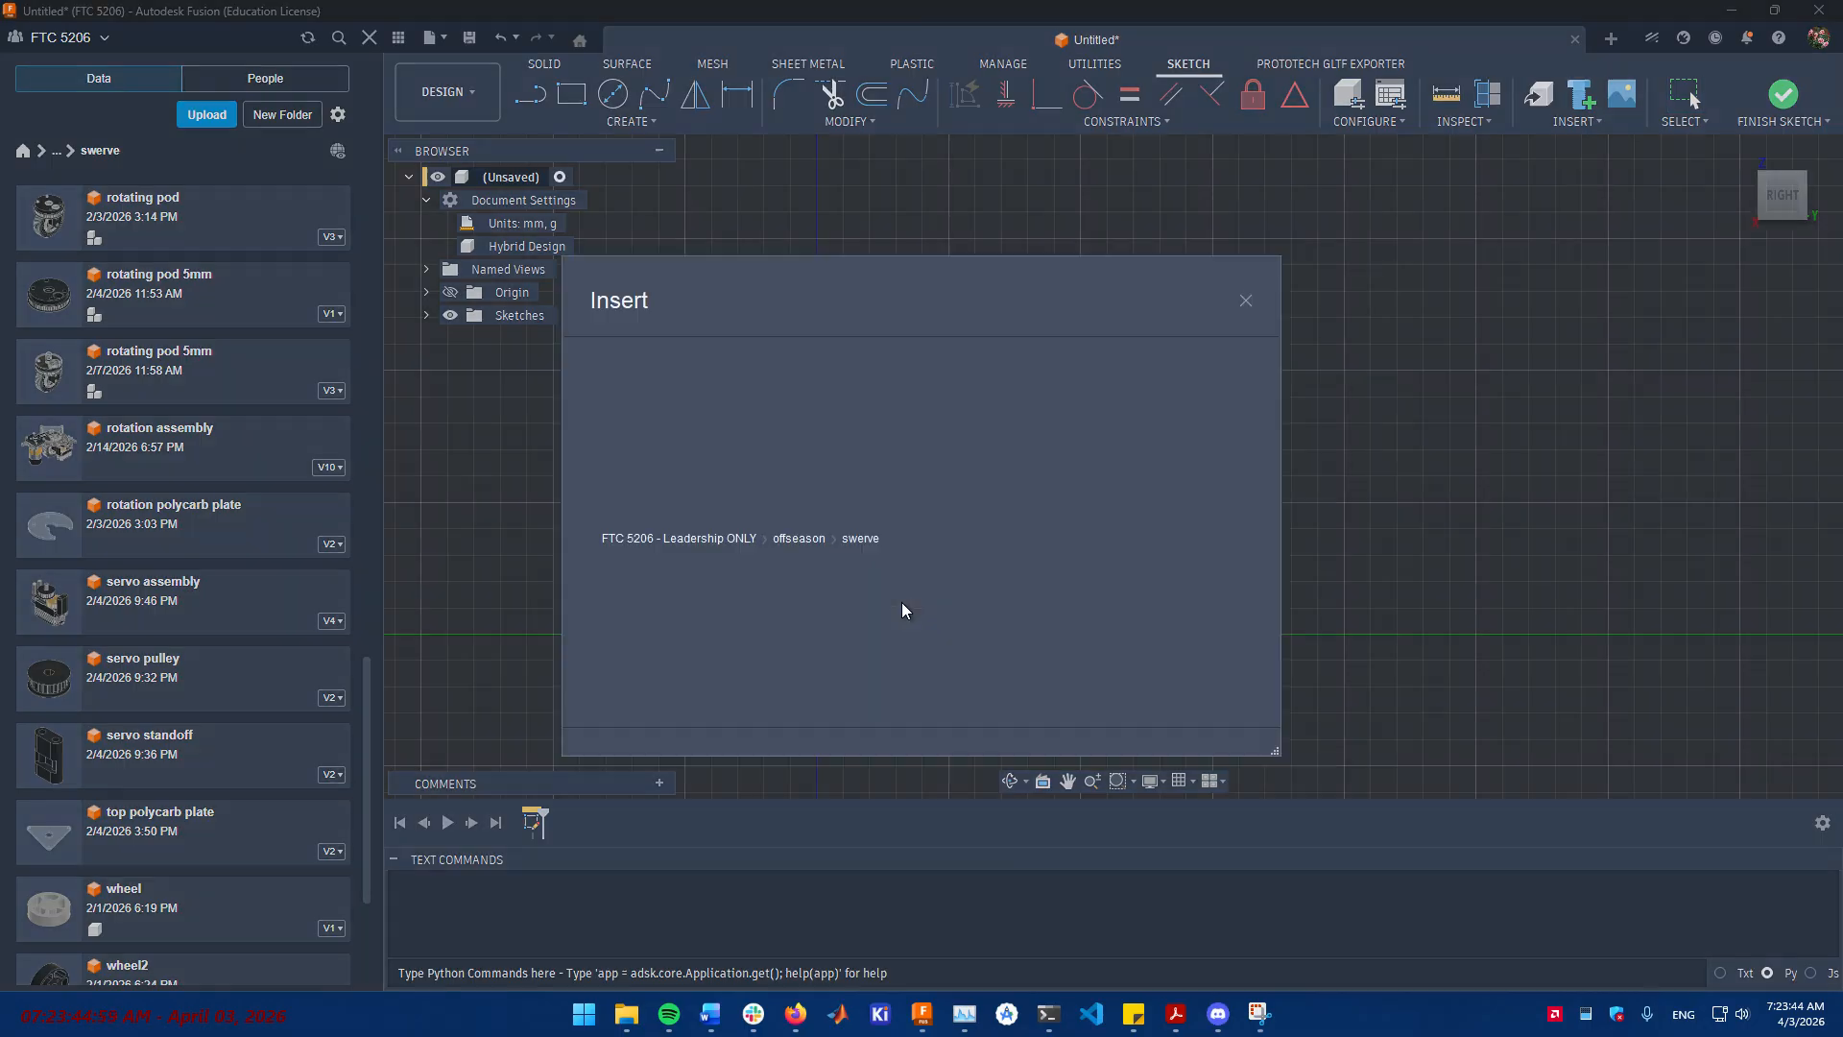
pyautogui.click(712, 697)
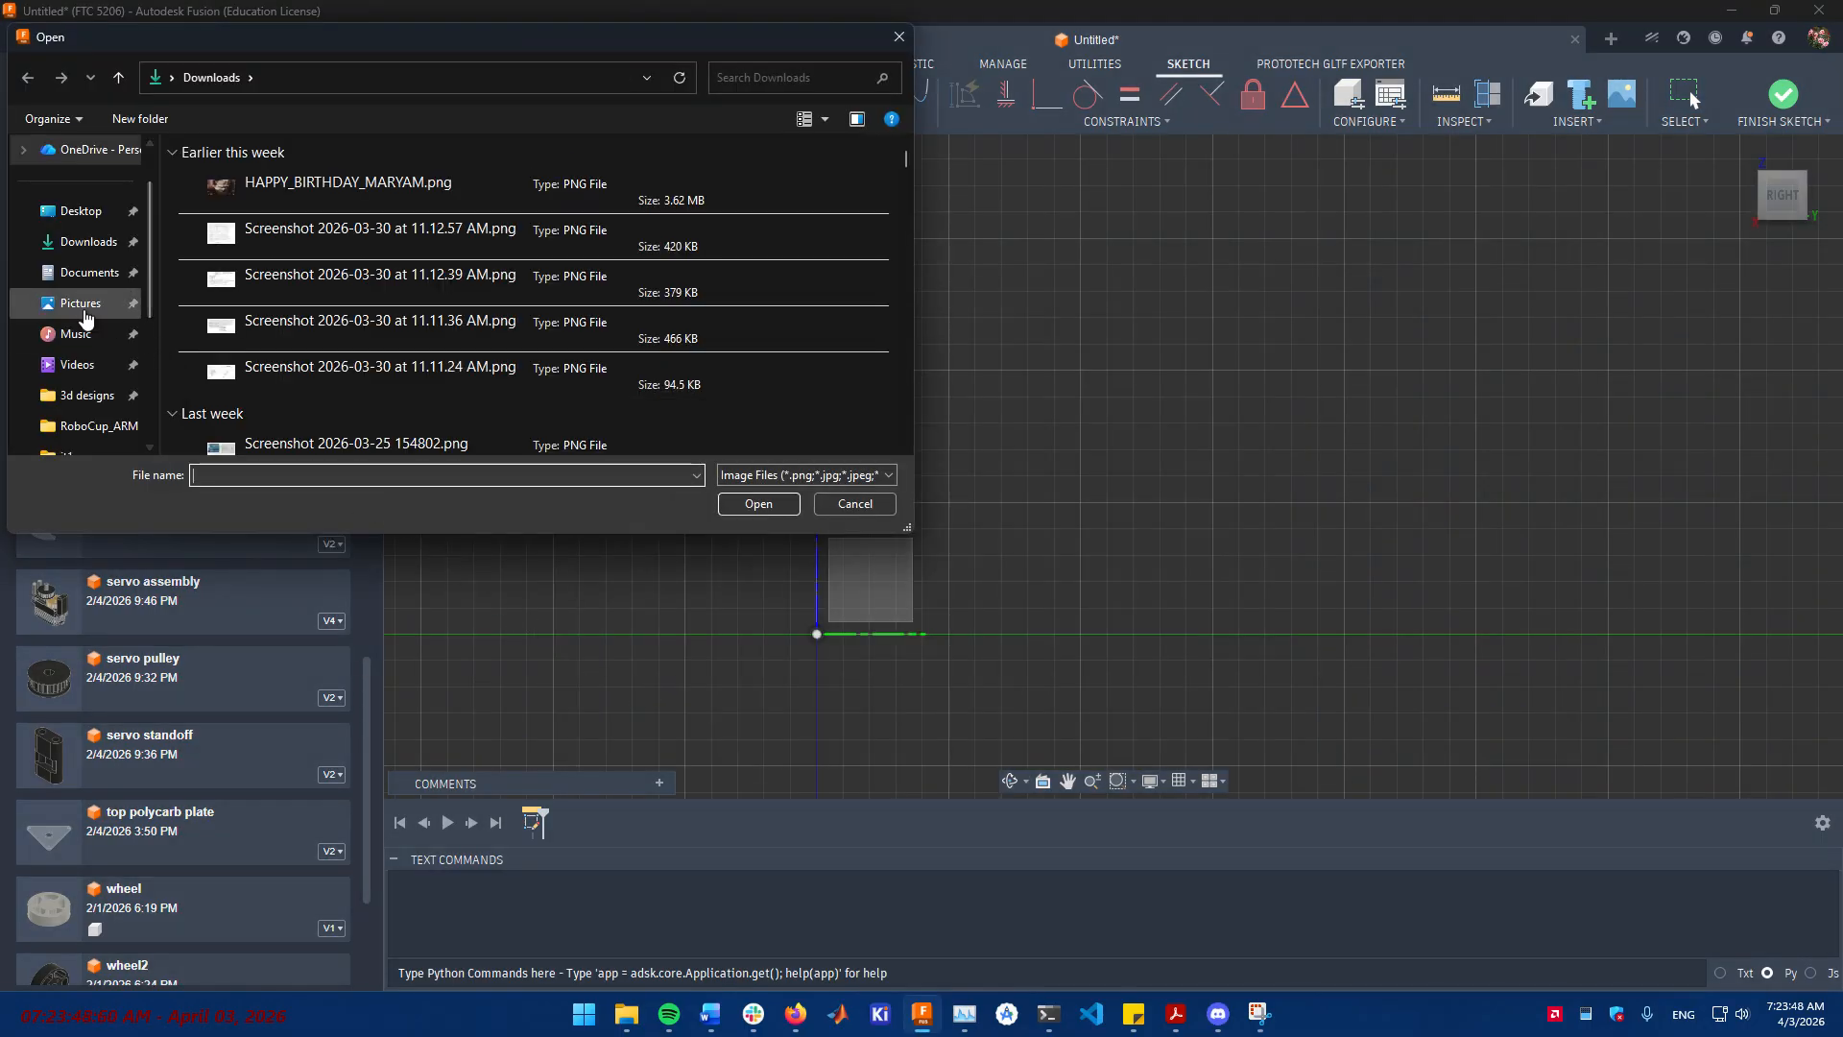
pyautogui.click(108, 305)
pyautogui.click(646, 197)
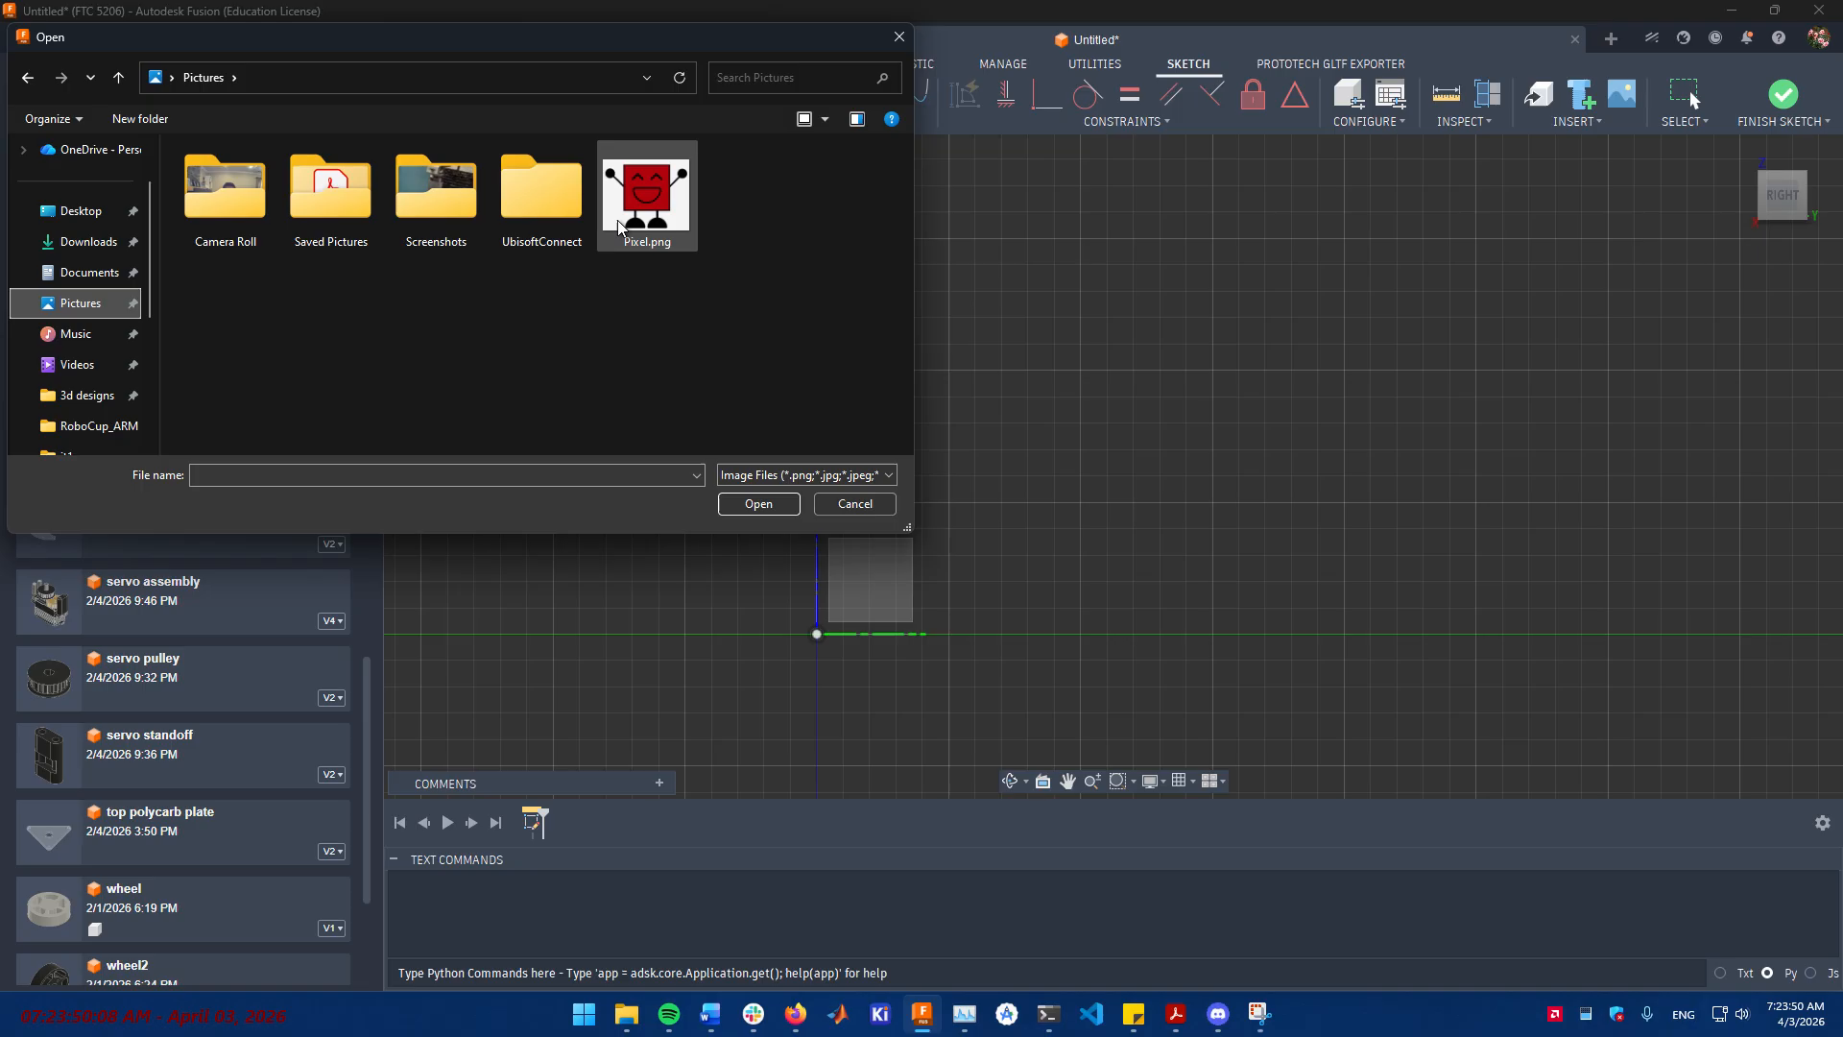
pyautogui.click(770, 505)
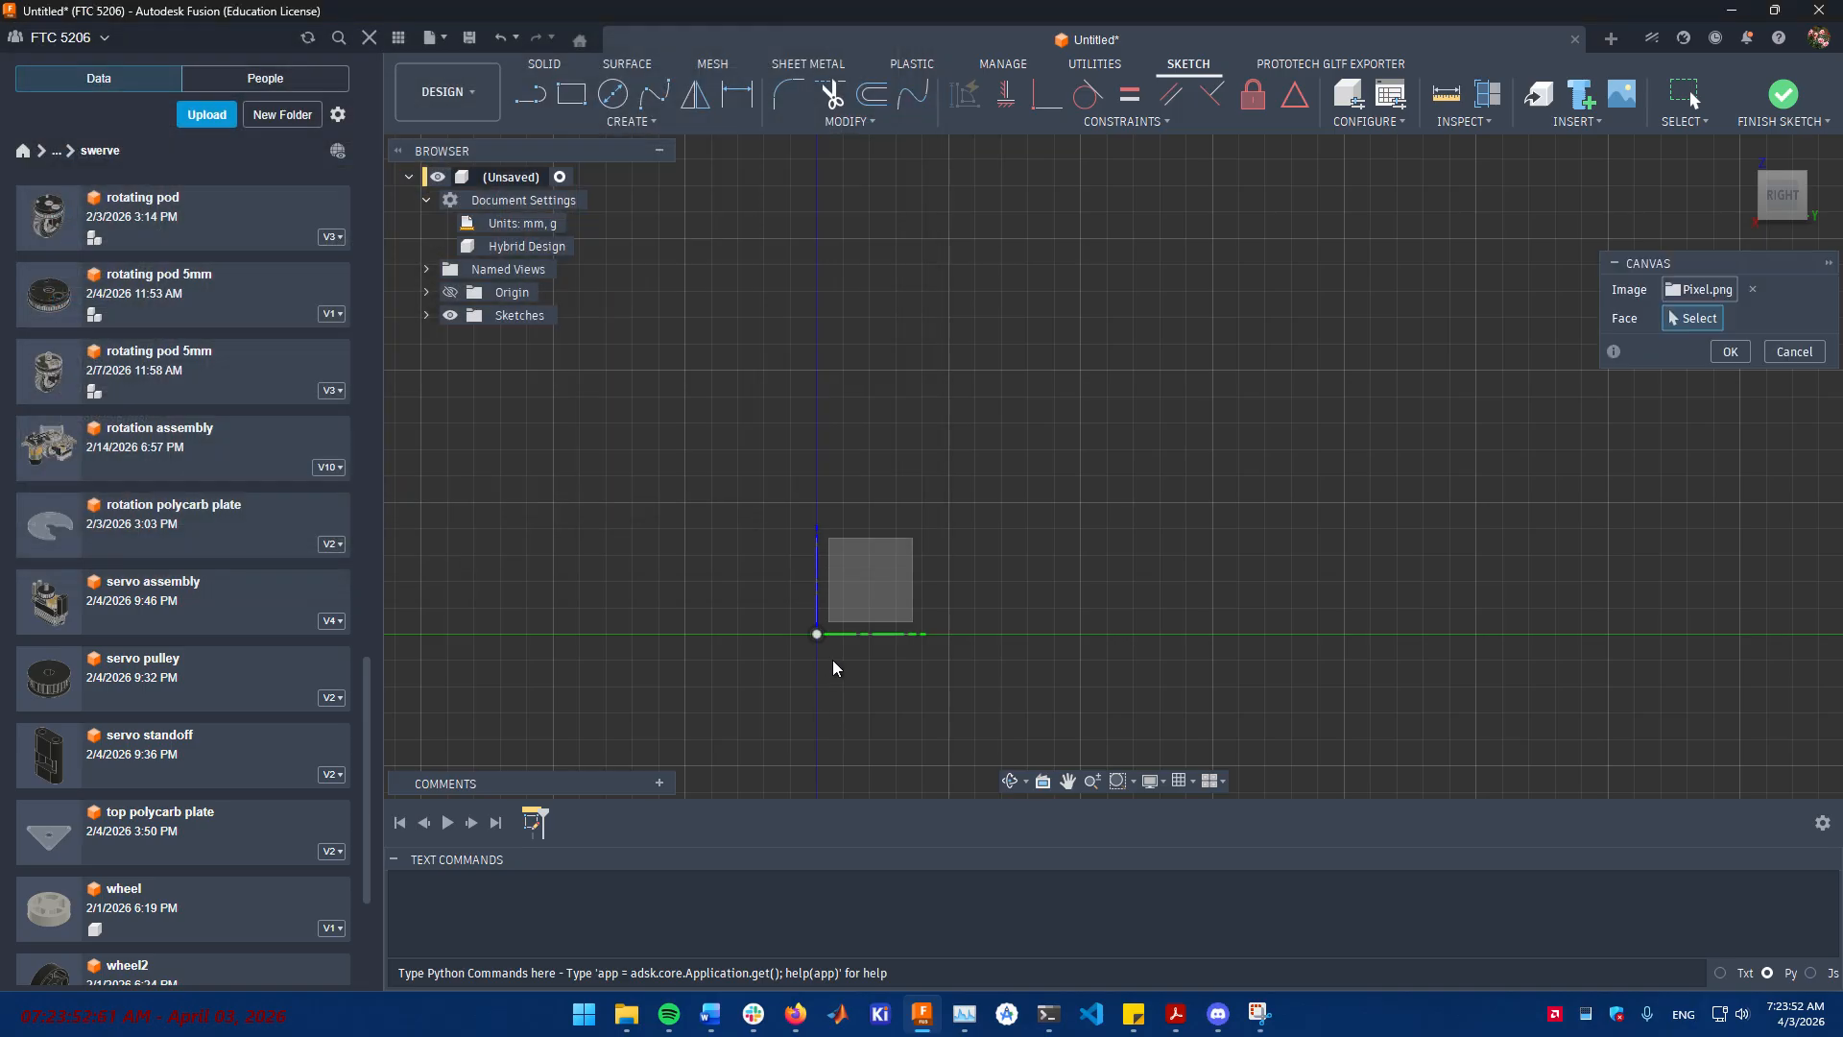
pyautogui.click(887, 597)
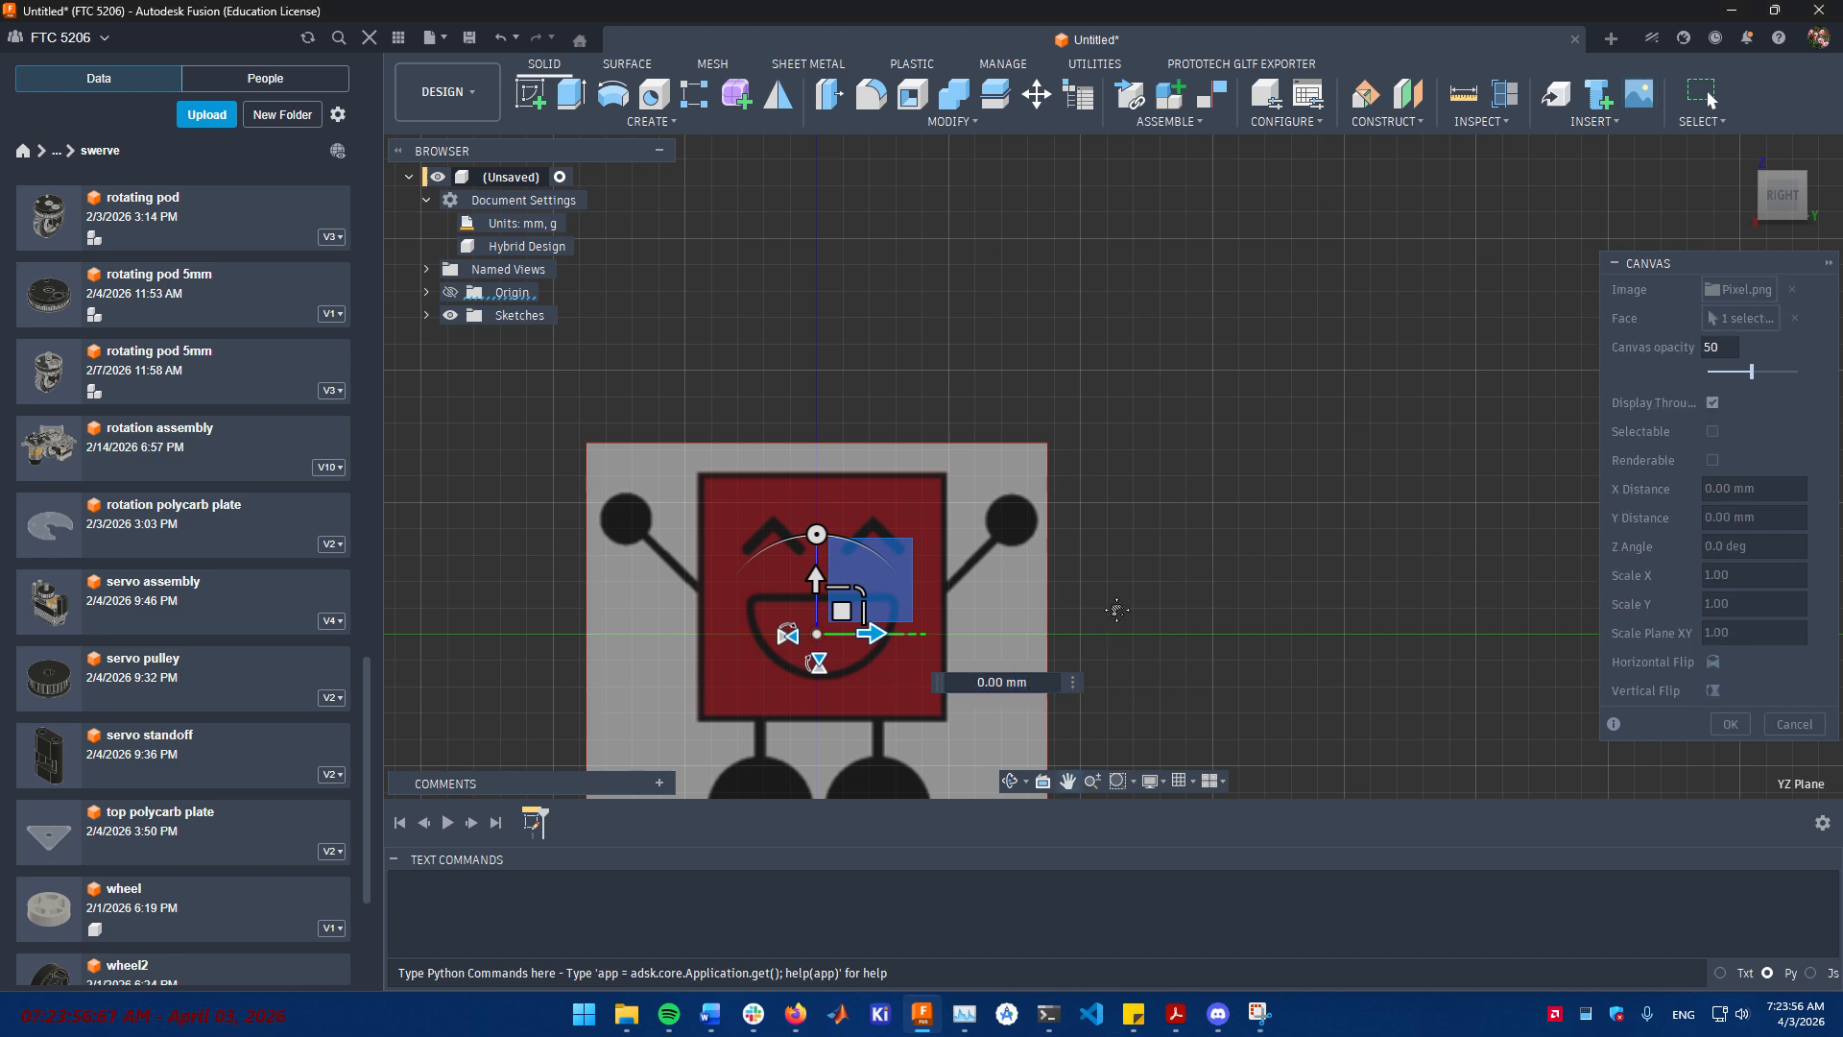
pyautogui.scroll(3, 952, 604)
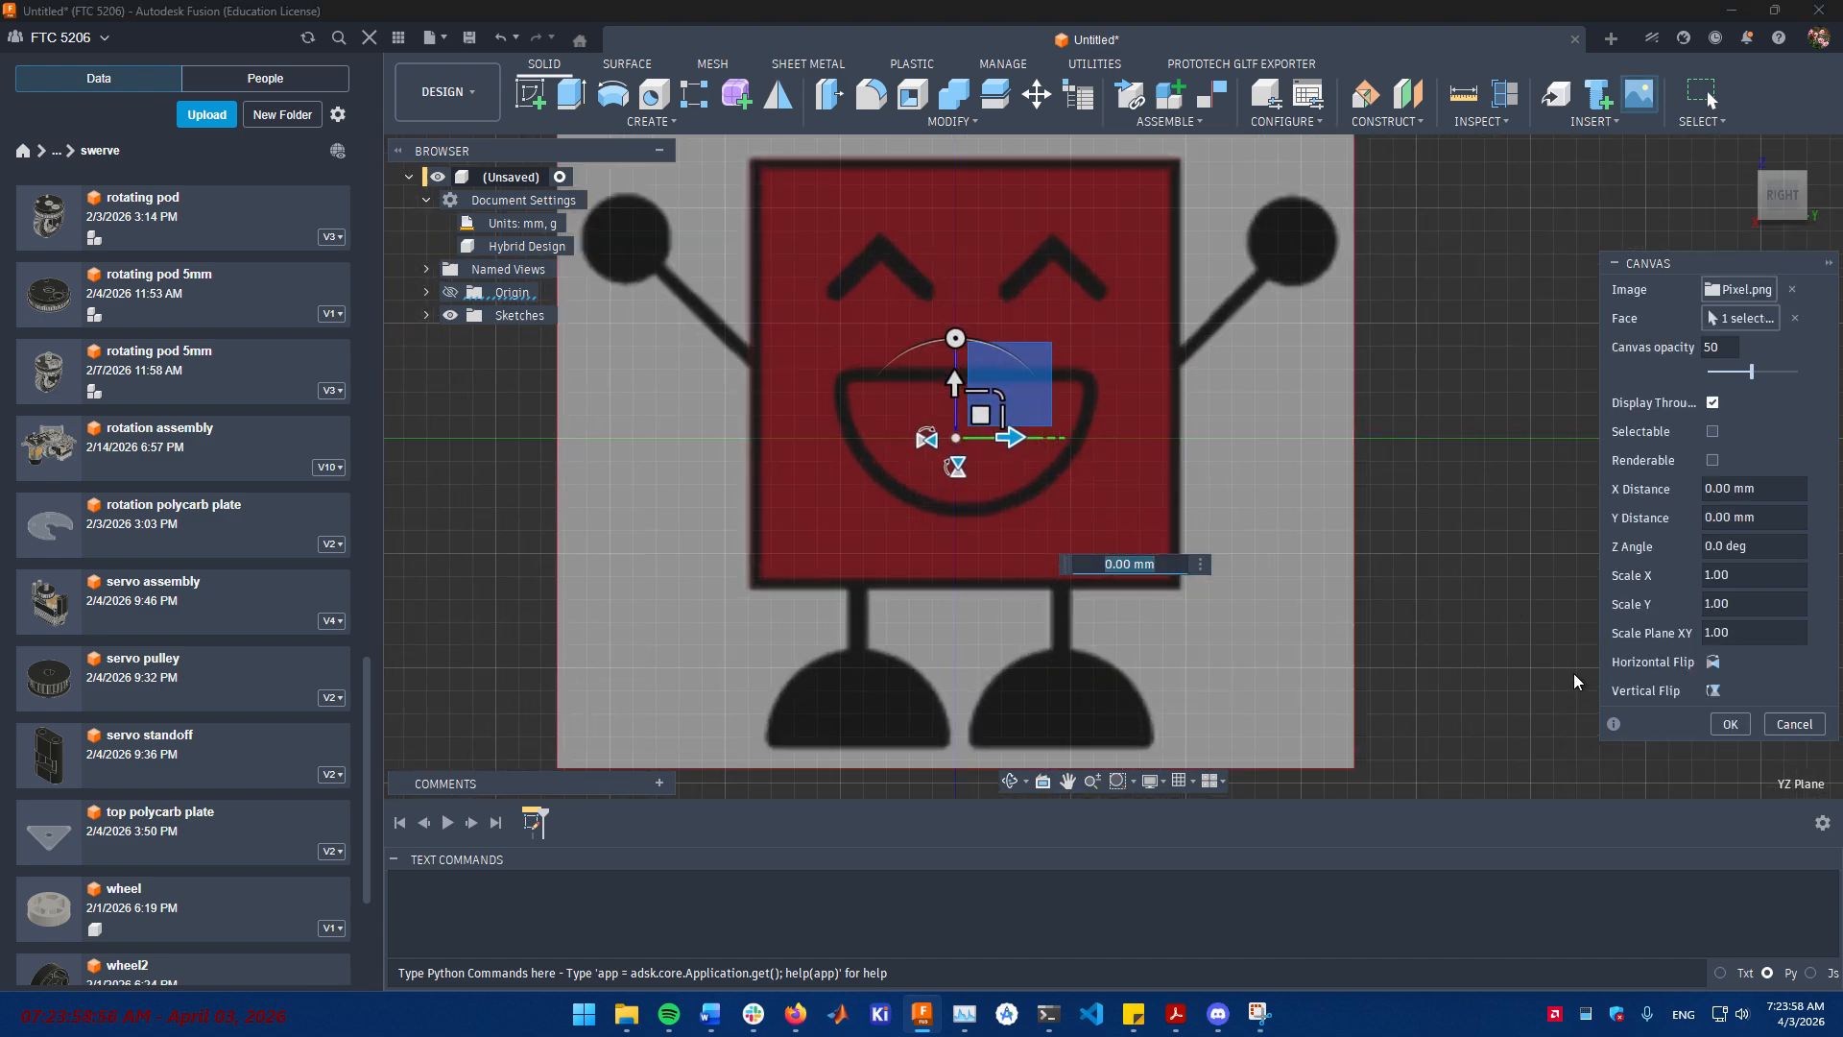
pyautogui.click(1729, 724)
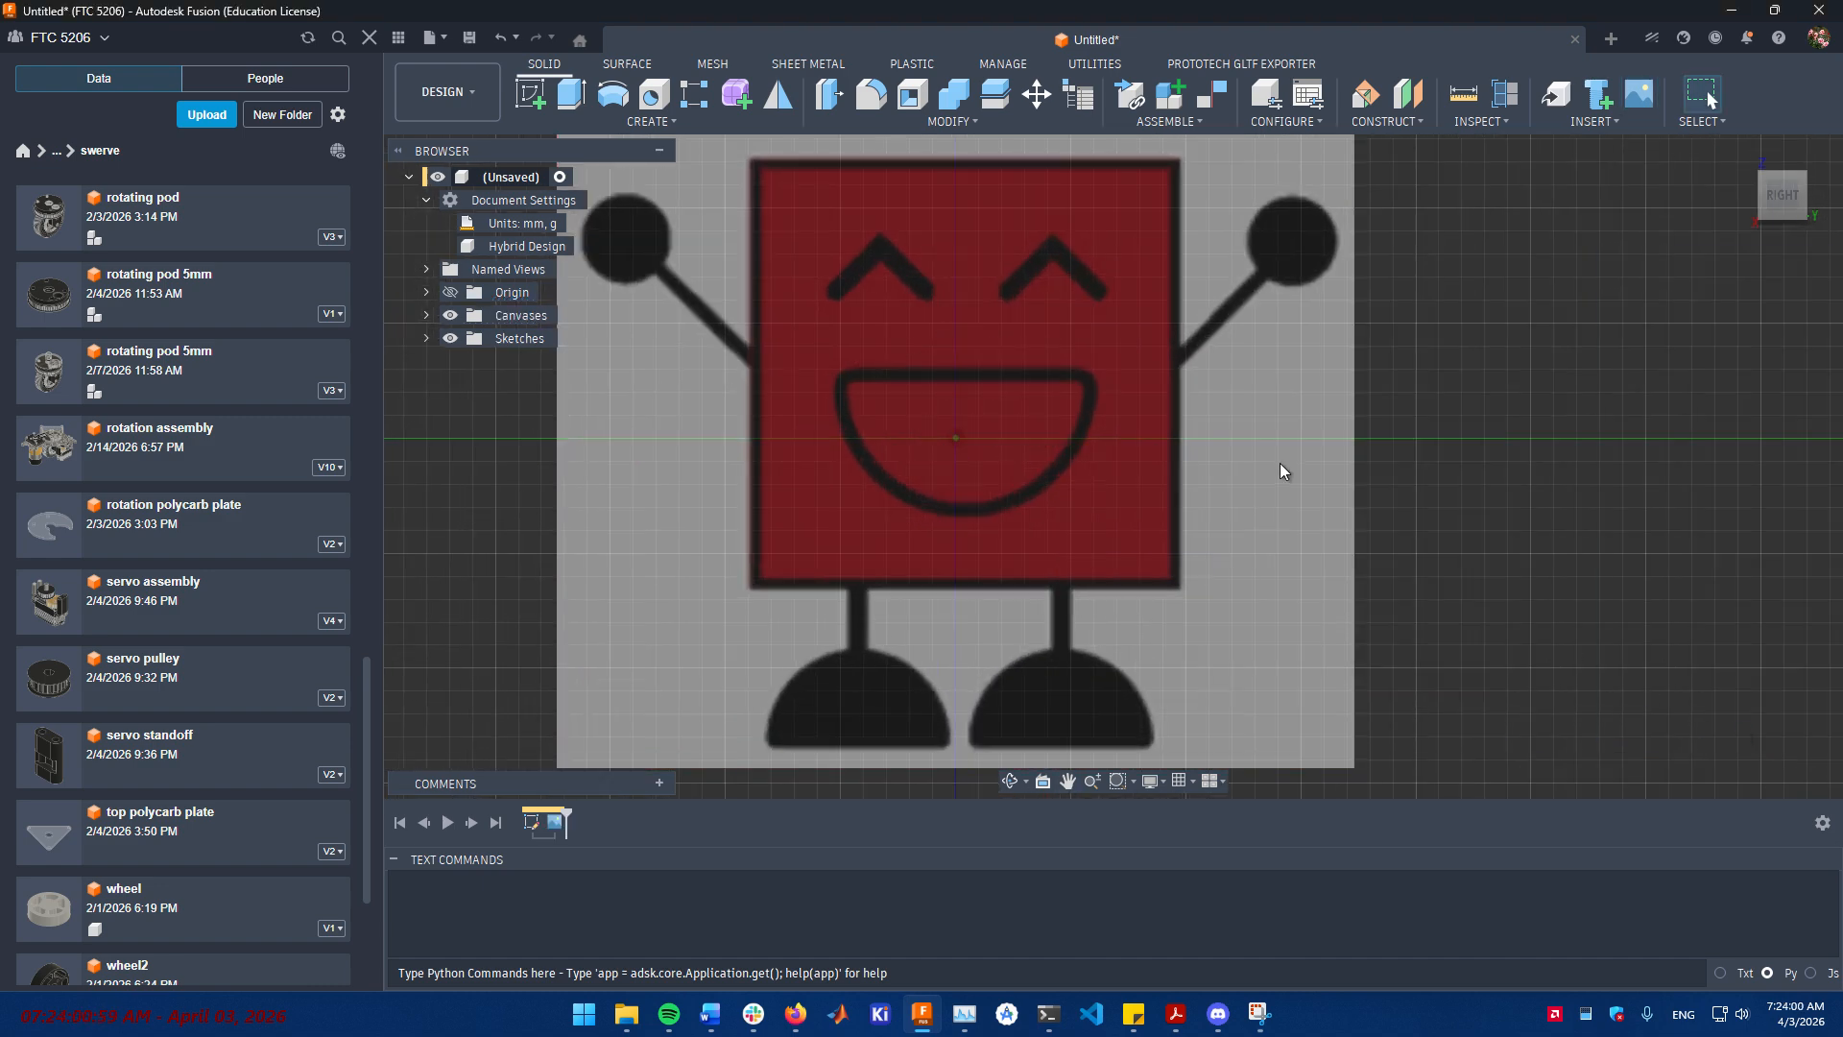
# - Create a second sketch on the YZ origin plane over the canvas image
pyautogui.moveTo(1280, 462); pyautogui.dragTo(1301, 504, button='middle')
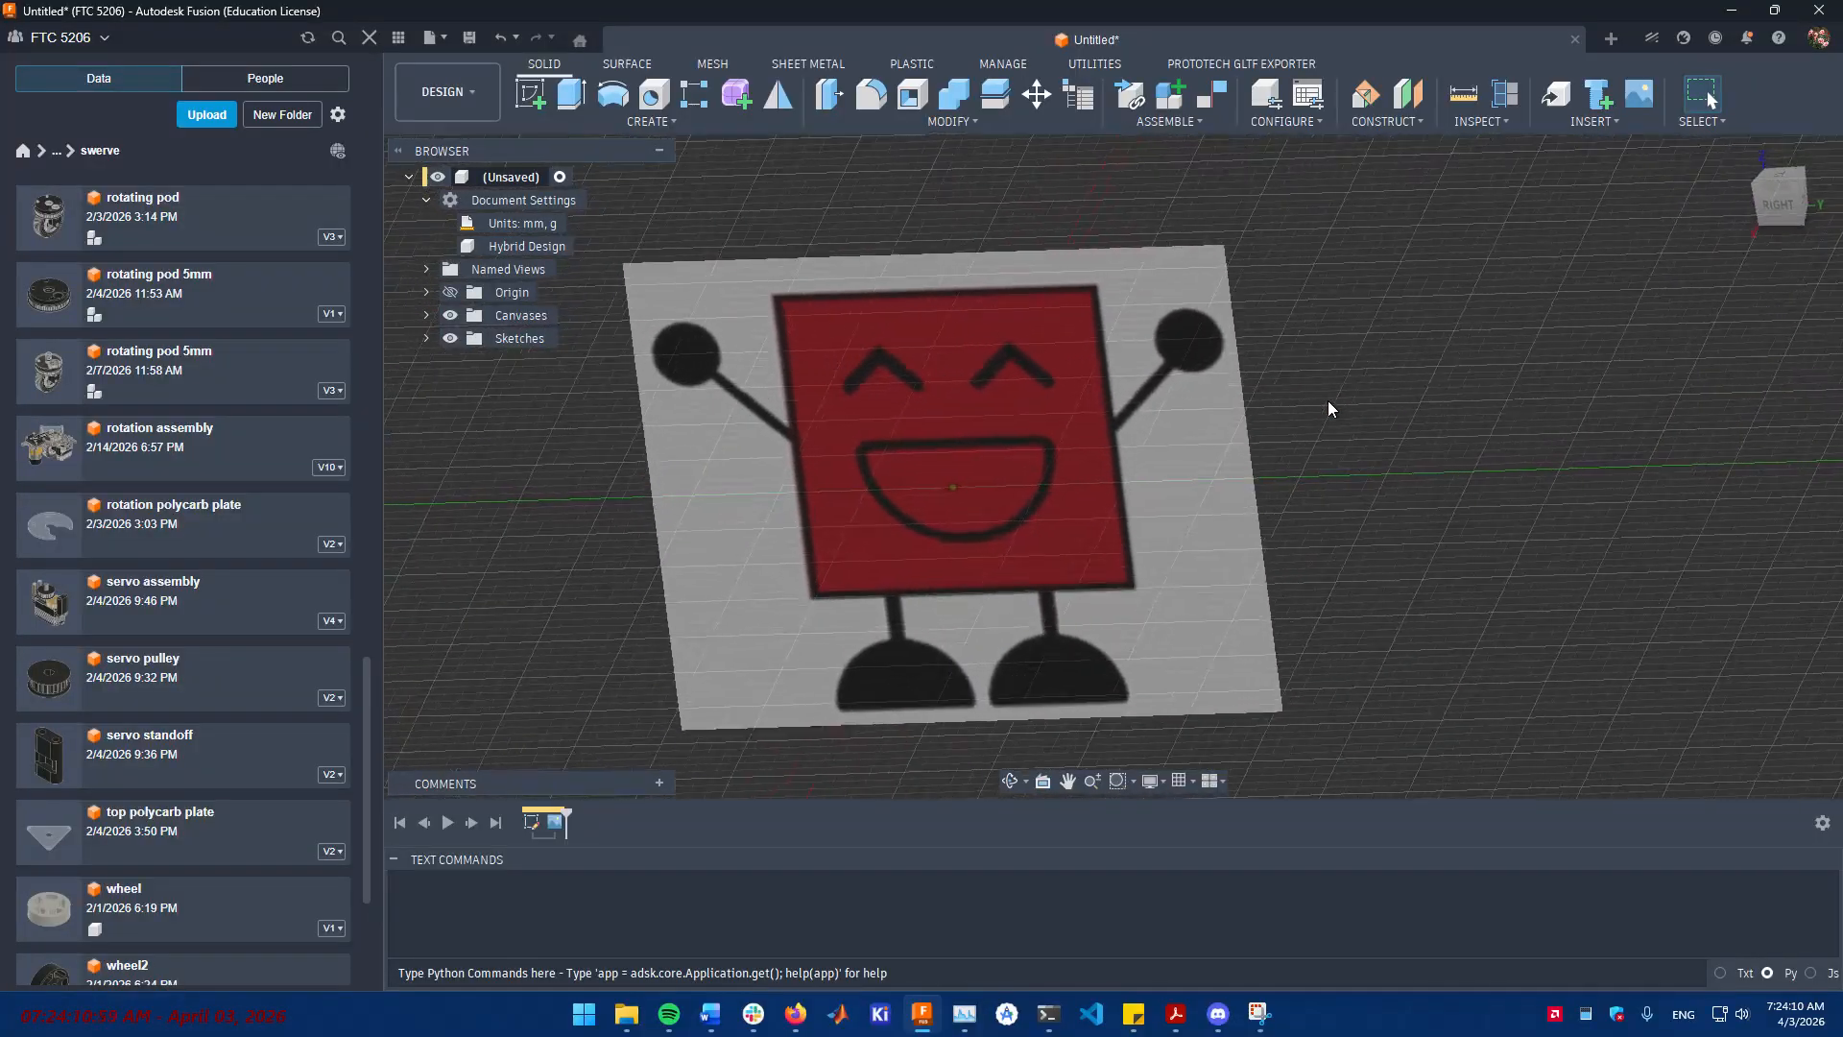
pyautogui.click(533, 823)
pyautogui.click(1279, 545)
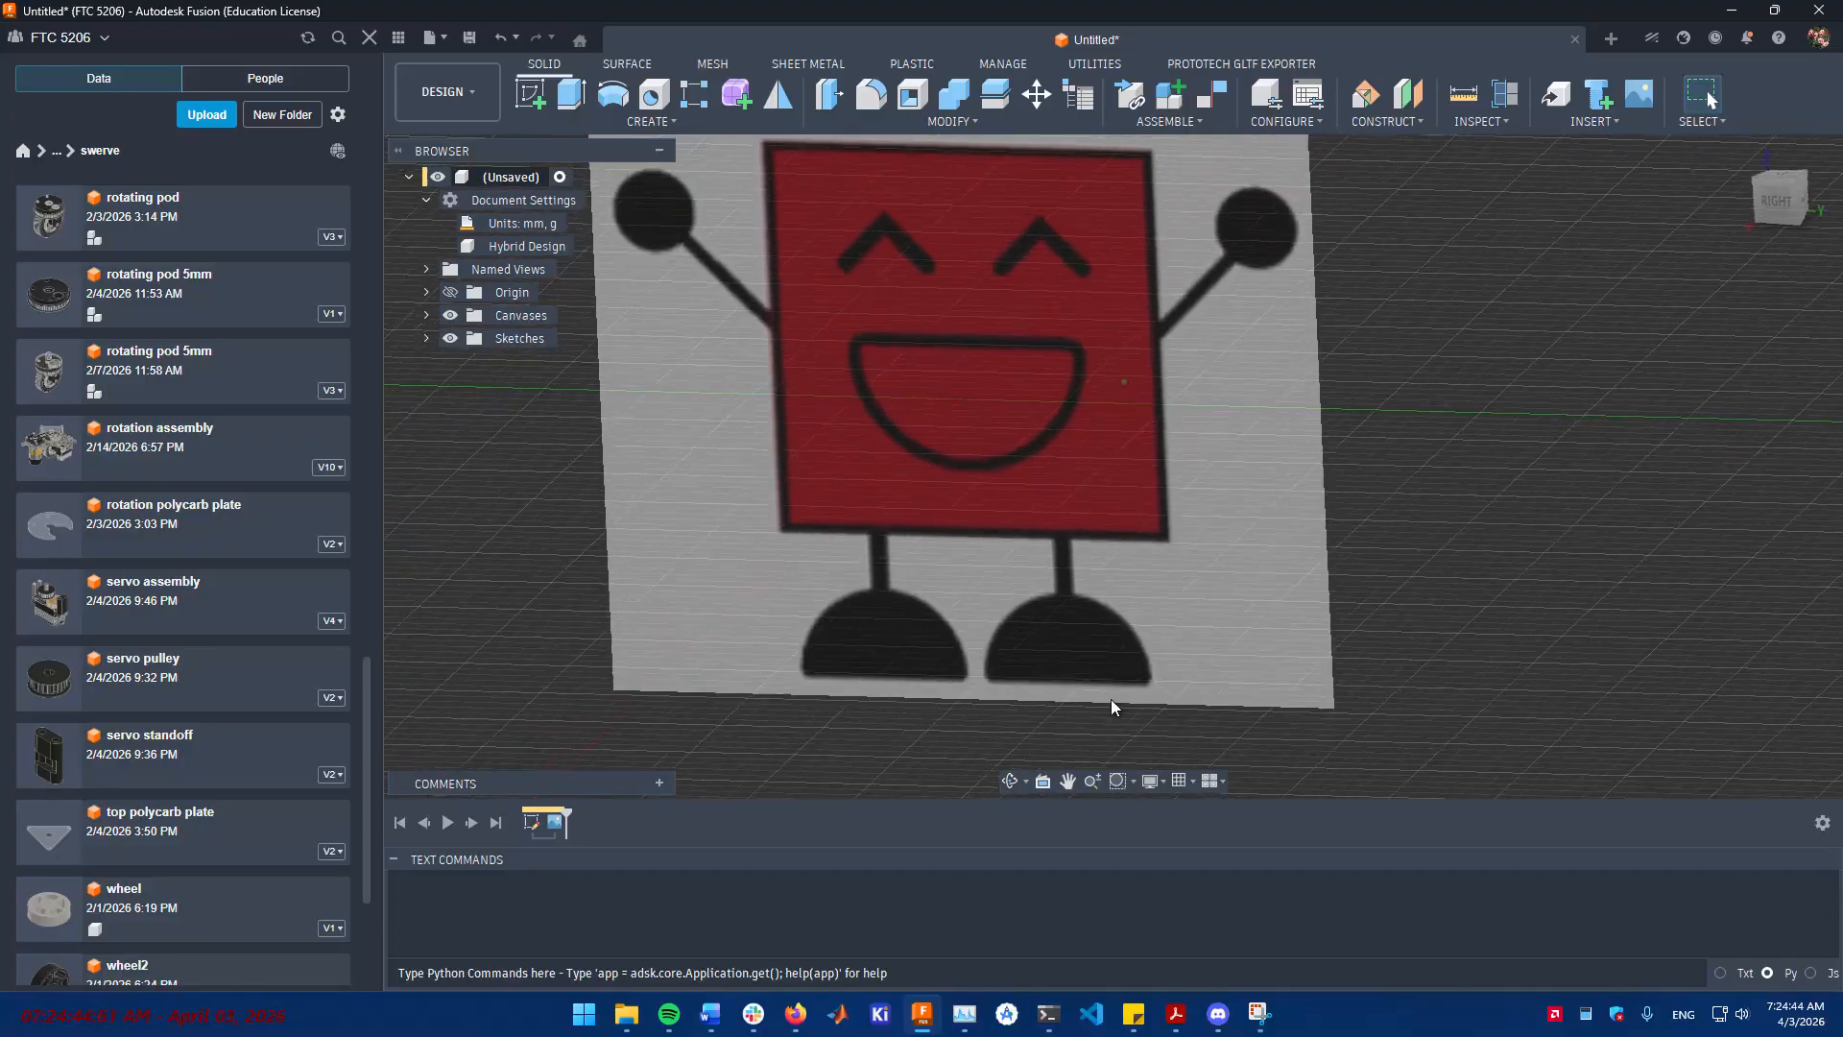
pyautogui.click(531, 822)
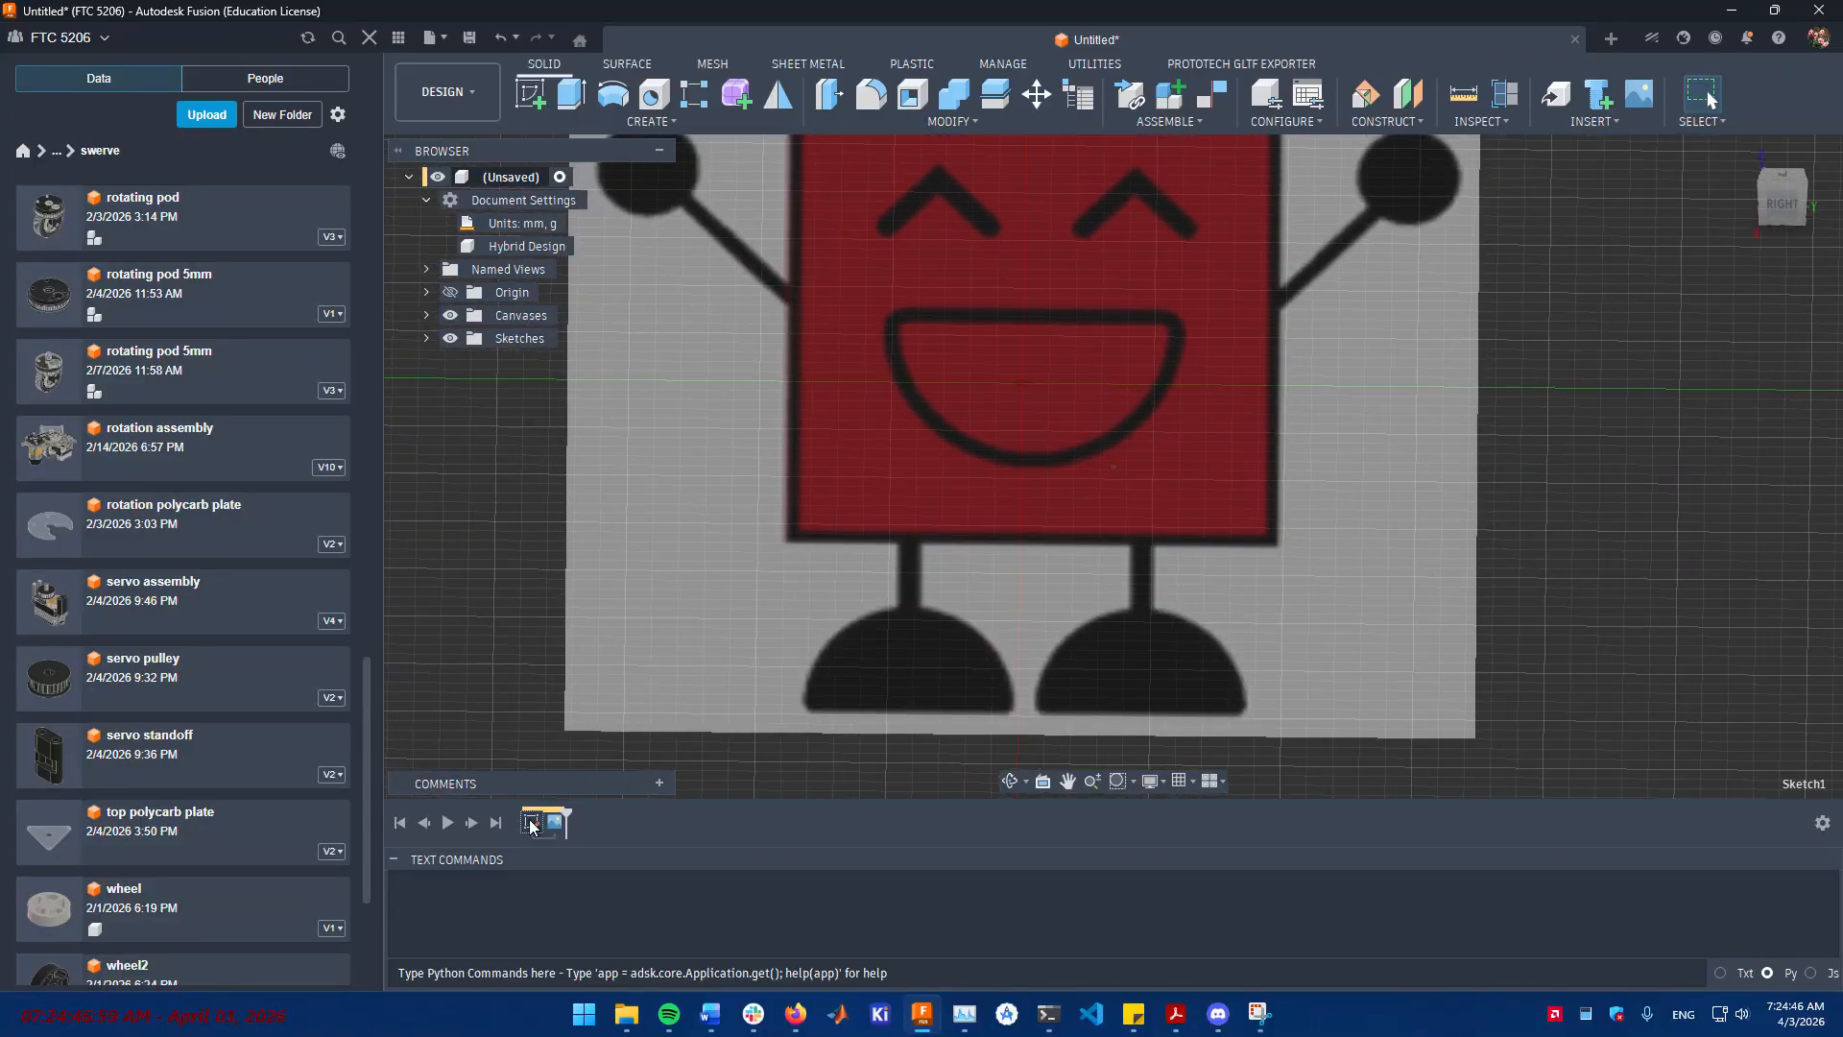
pyautogui.click(1424, 552)
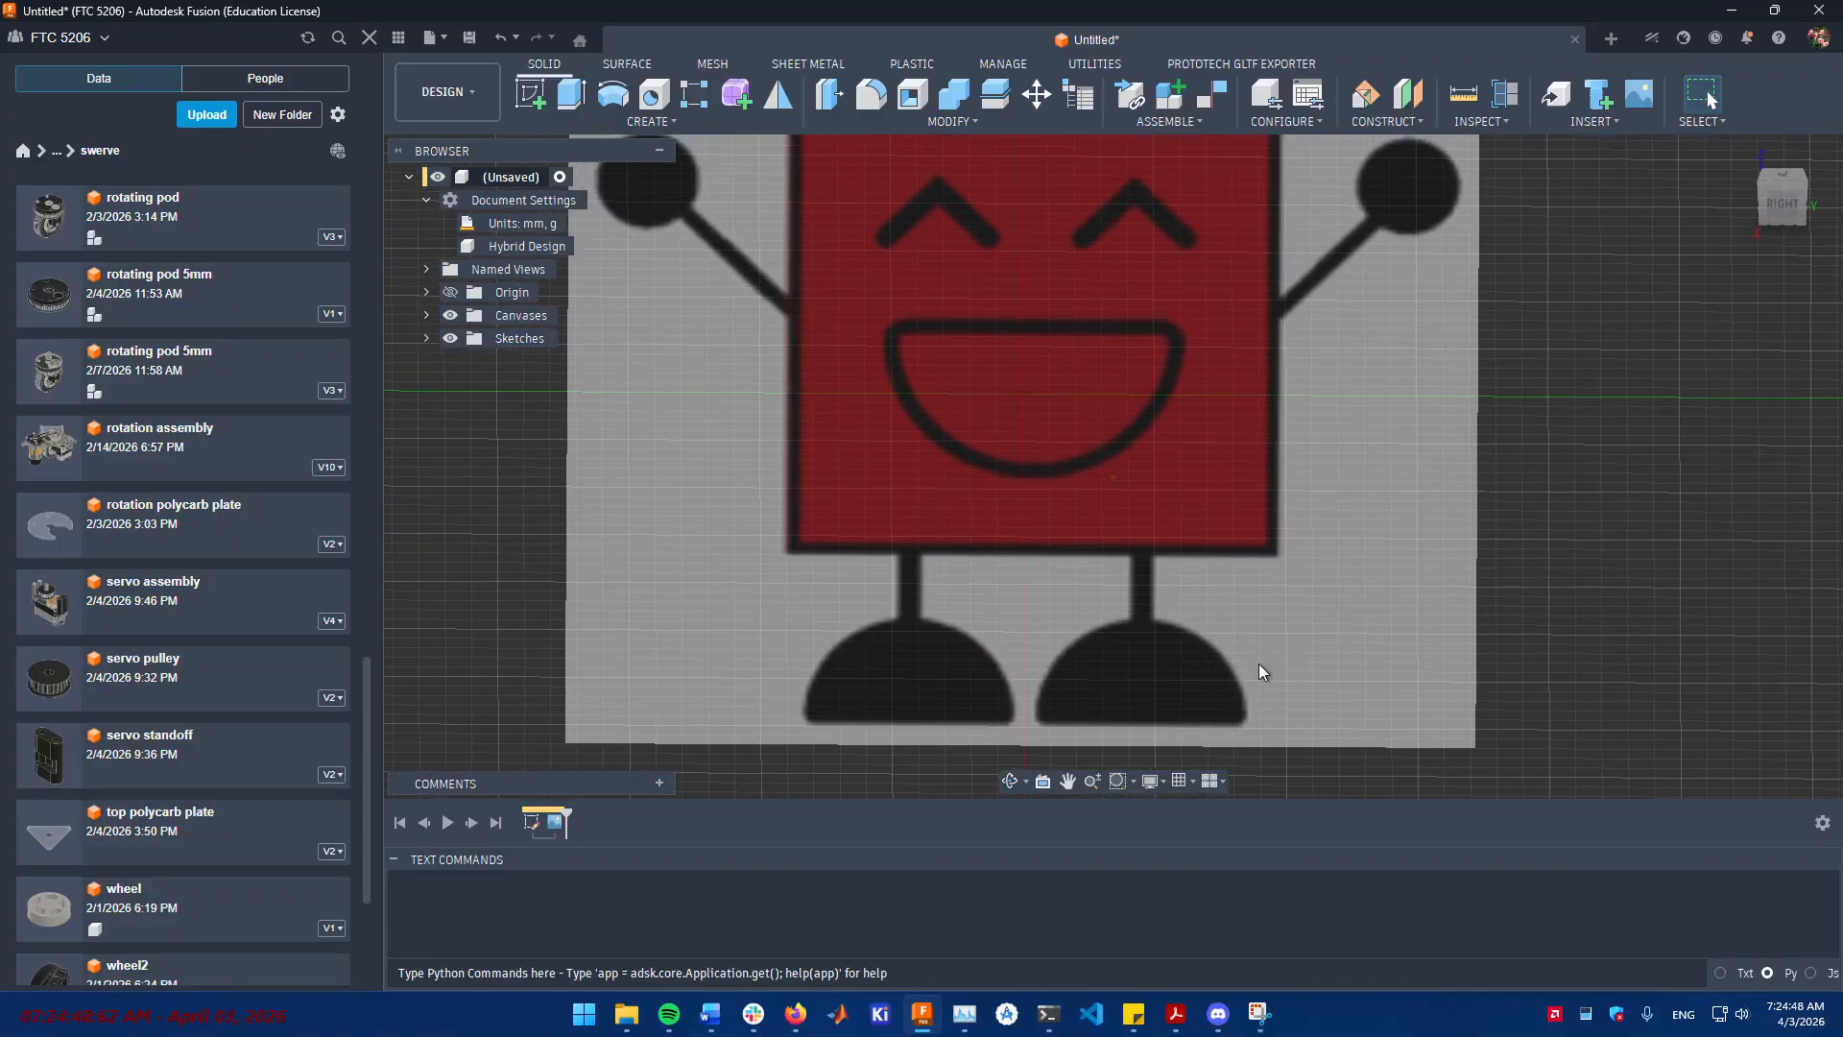
pyautogui.press('l')
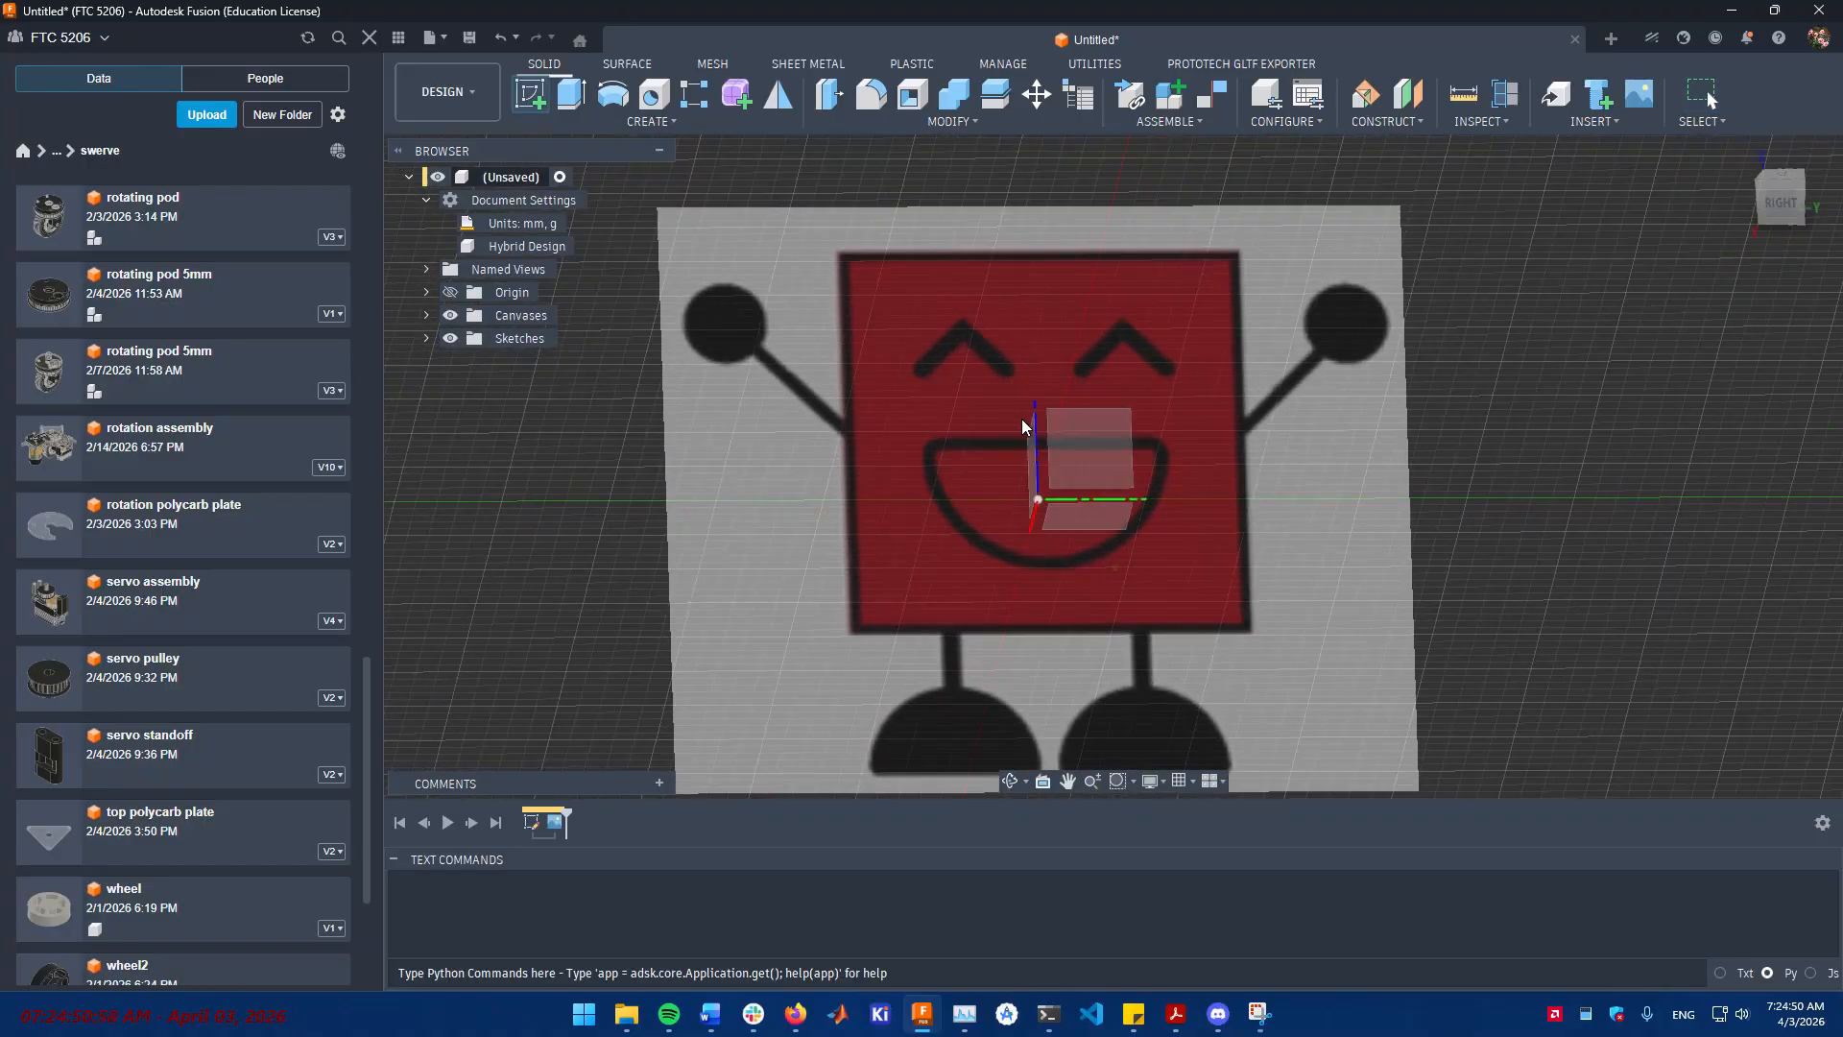
pyautogui.click(1090, 449)
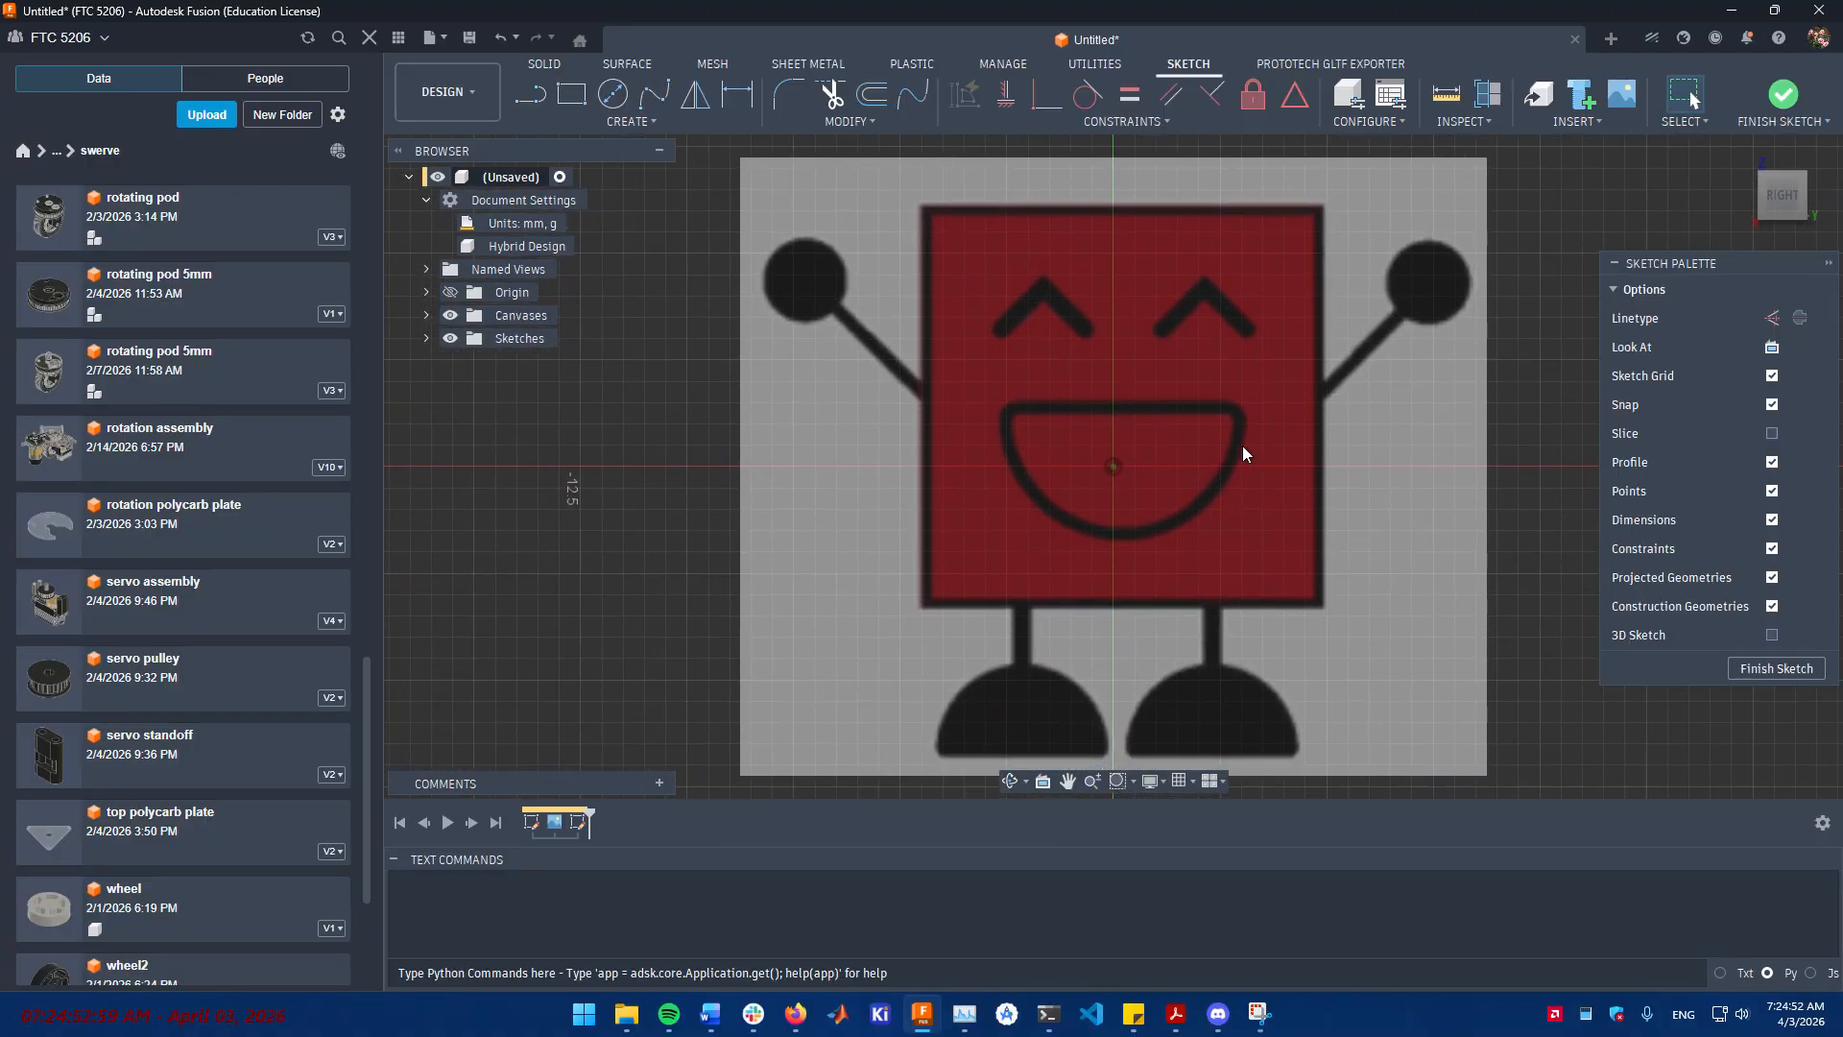
pyautogui.scroll(5, 1036, 246)
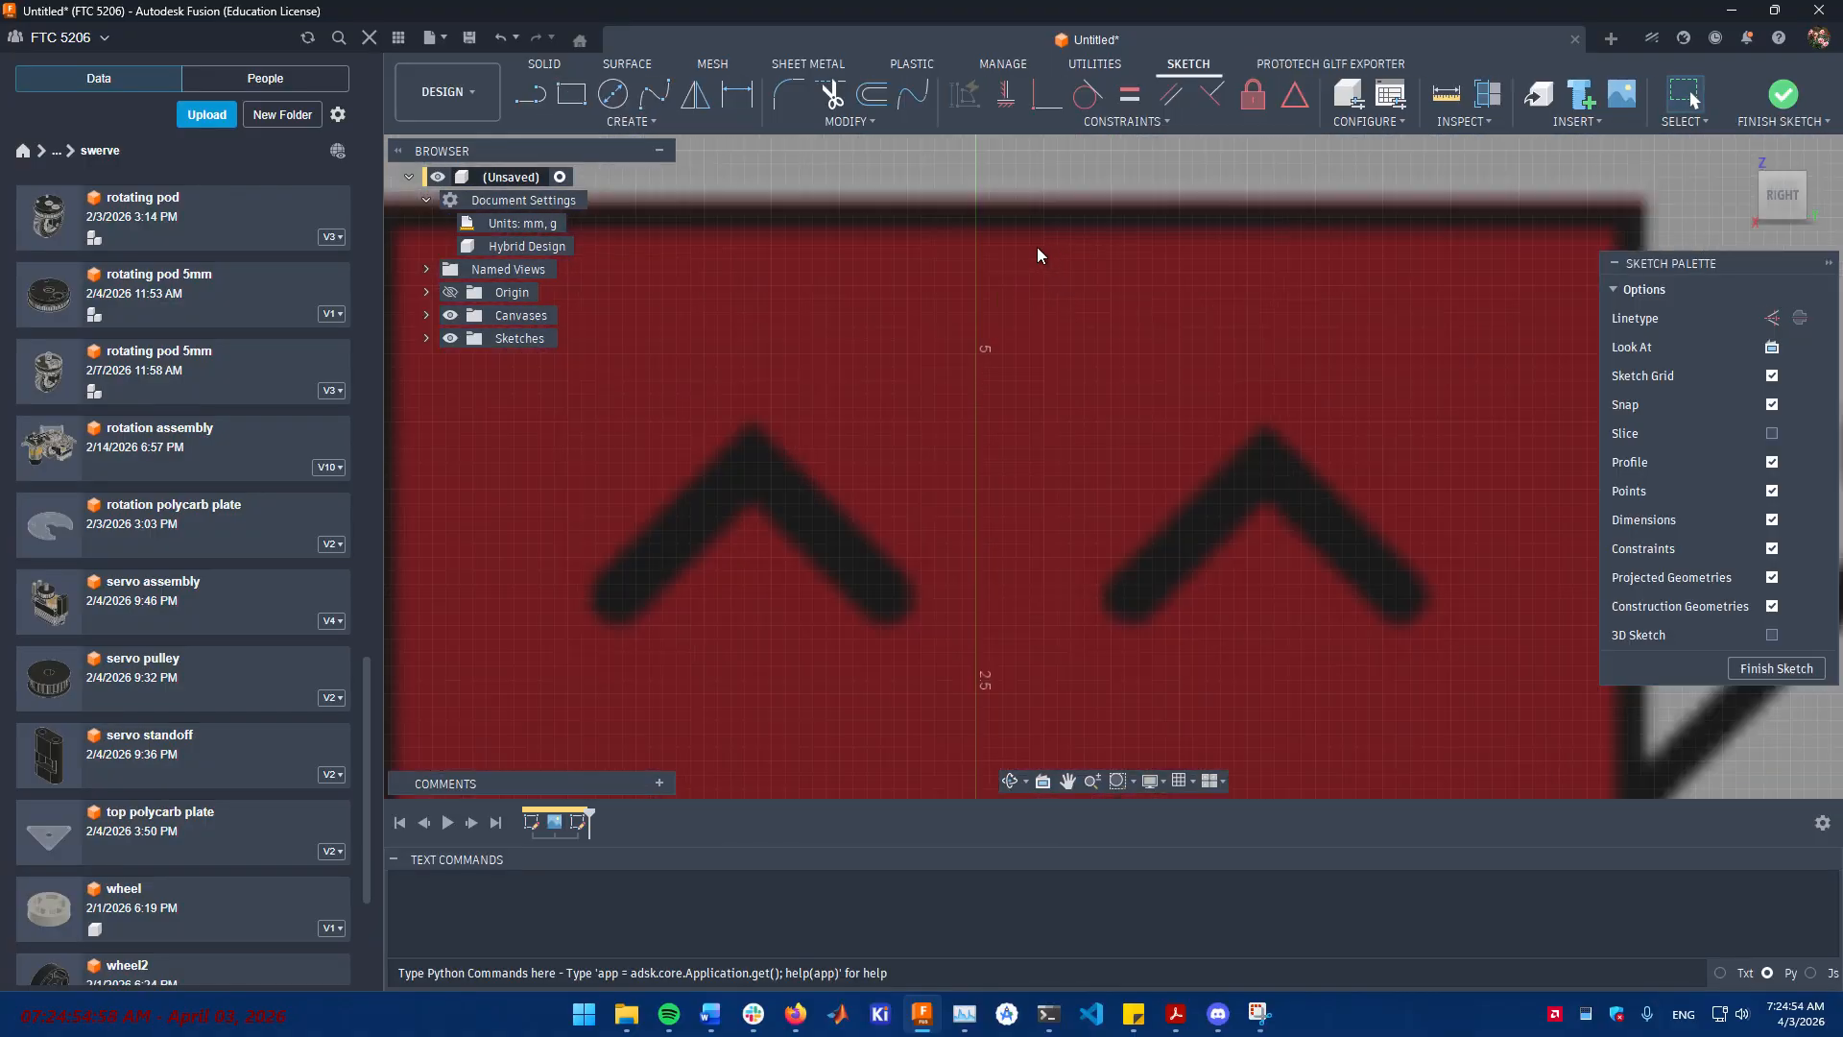
pyautogui.press('r')
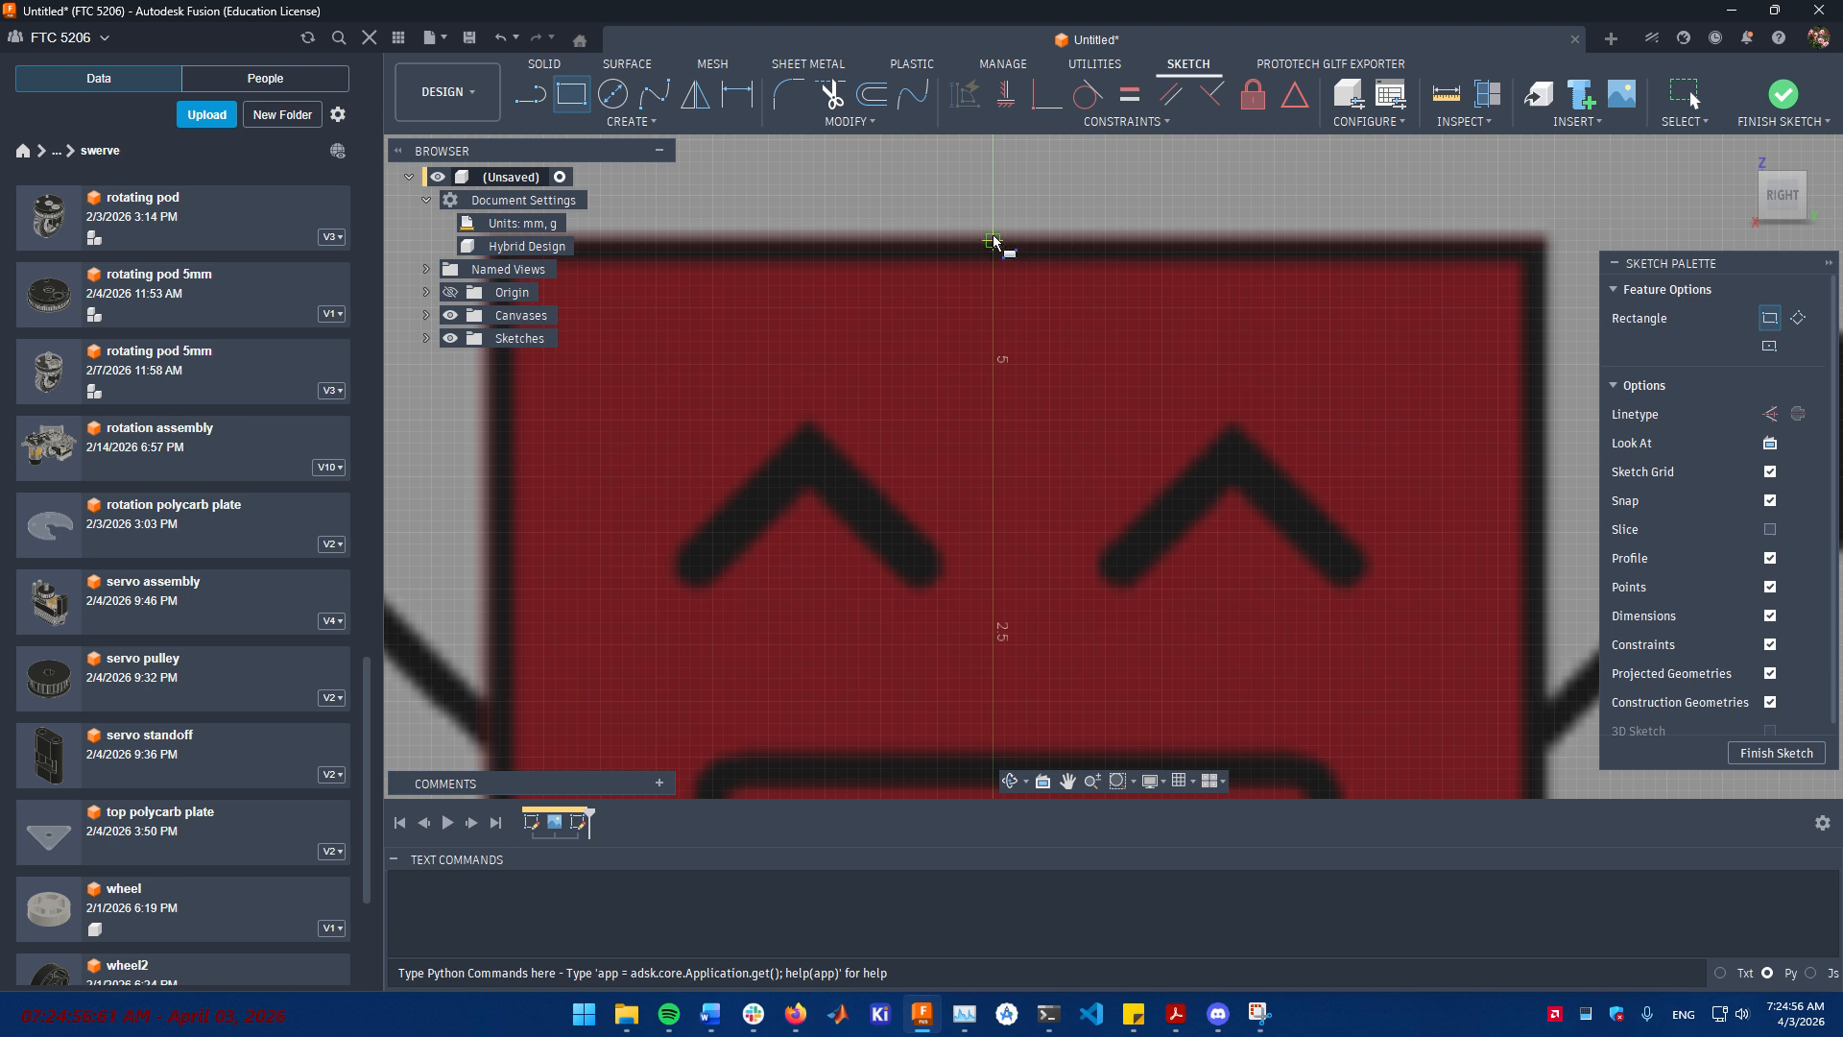
pyautogui.click(993, 235)
pyautogui.press('Escape')
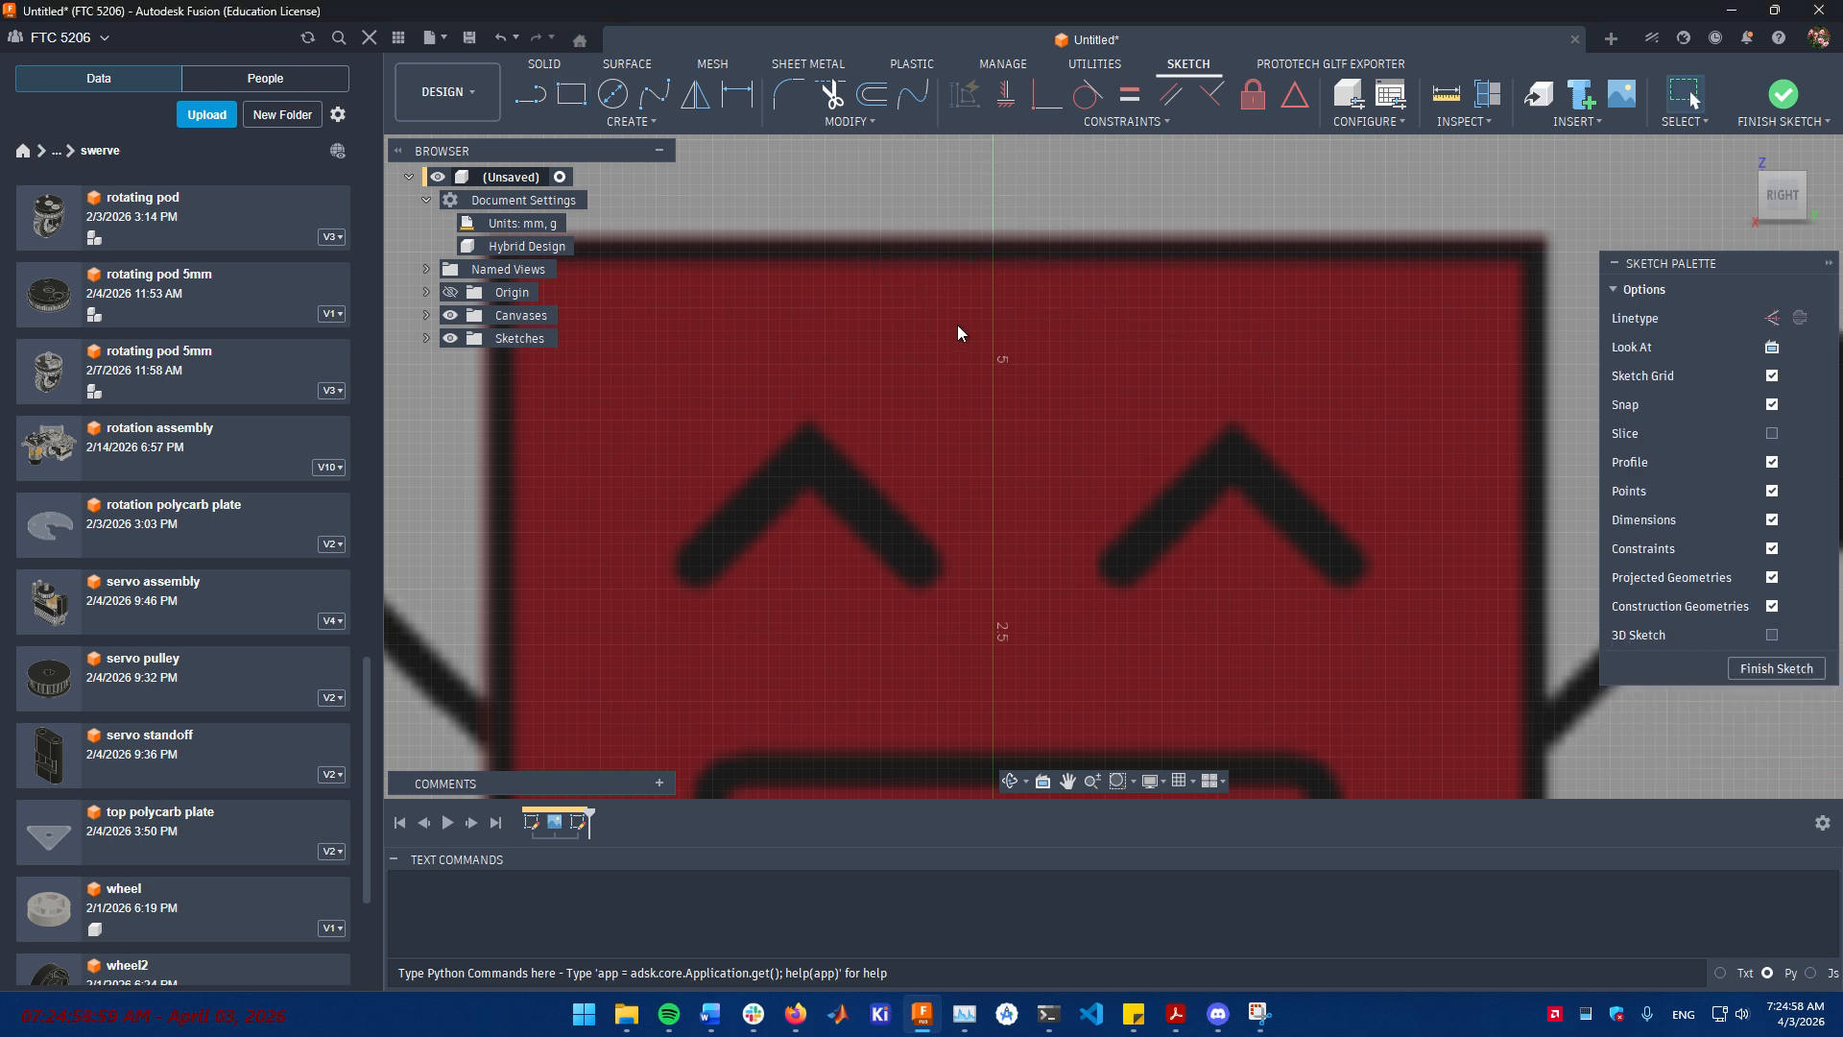
# - Trace the character's red body with a two-corner rectangle about 9.3 mm wide, from its upper-right corner to its lower-left corner
pyautogui.click(573, 95)
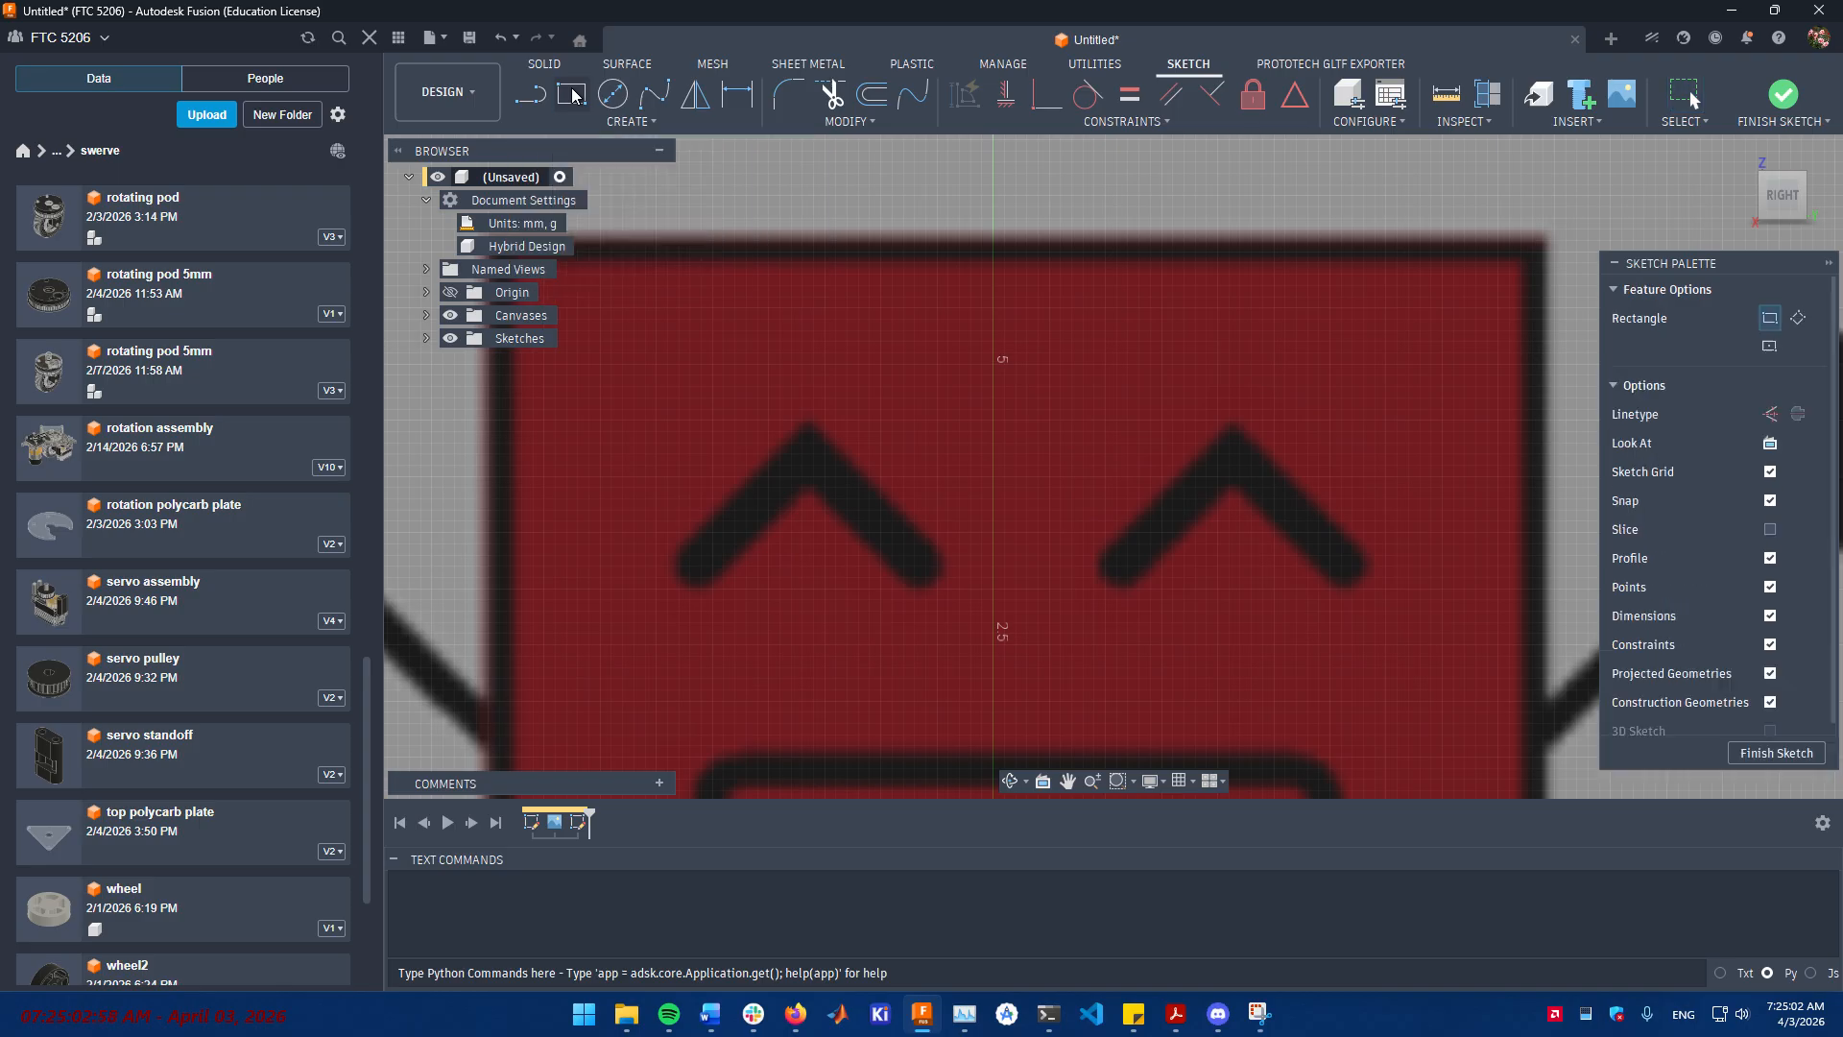
pyautogui.scroll(-6, 954, 428)
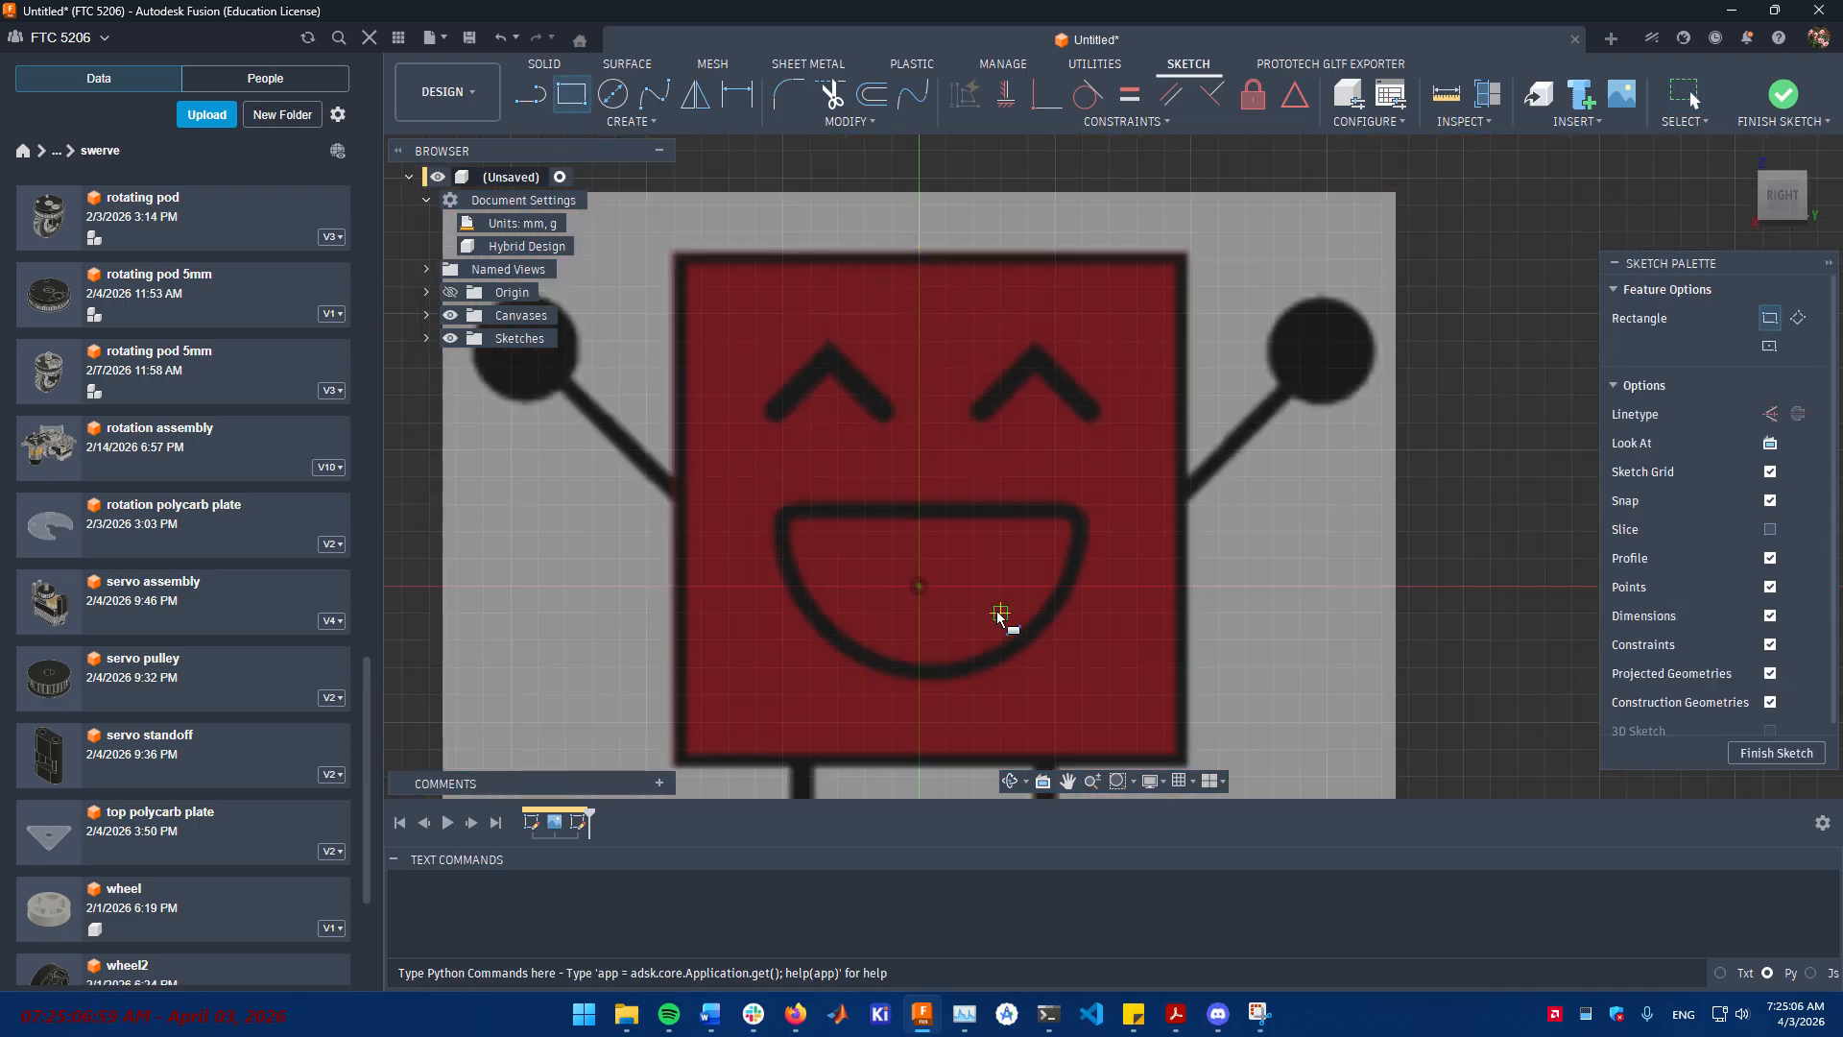
pyautogui.click(1187, 252)
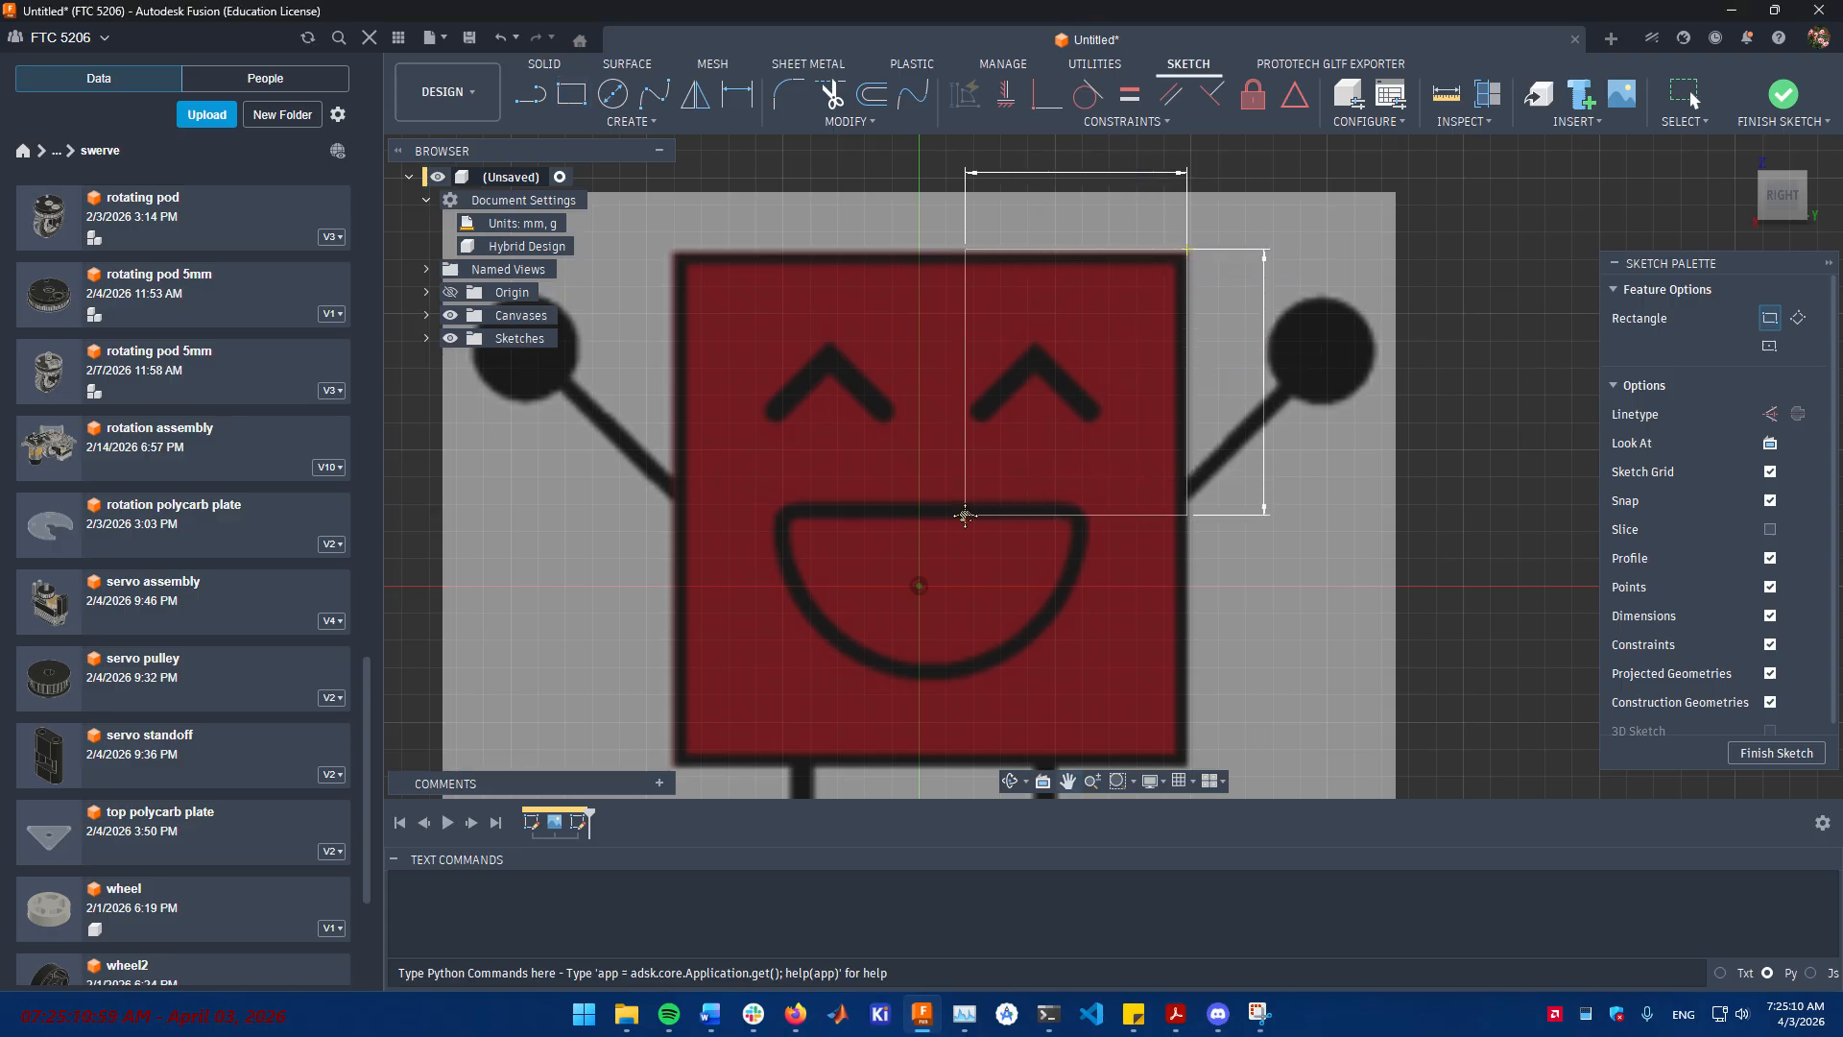
pyautogui.moveTo(964, 516); pyautogui.dragTo(1283, 320, button='middle')
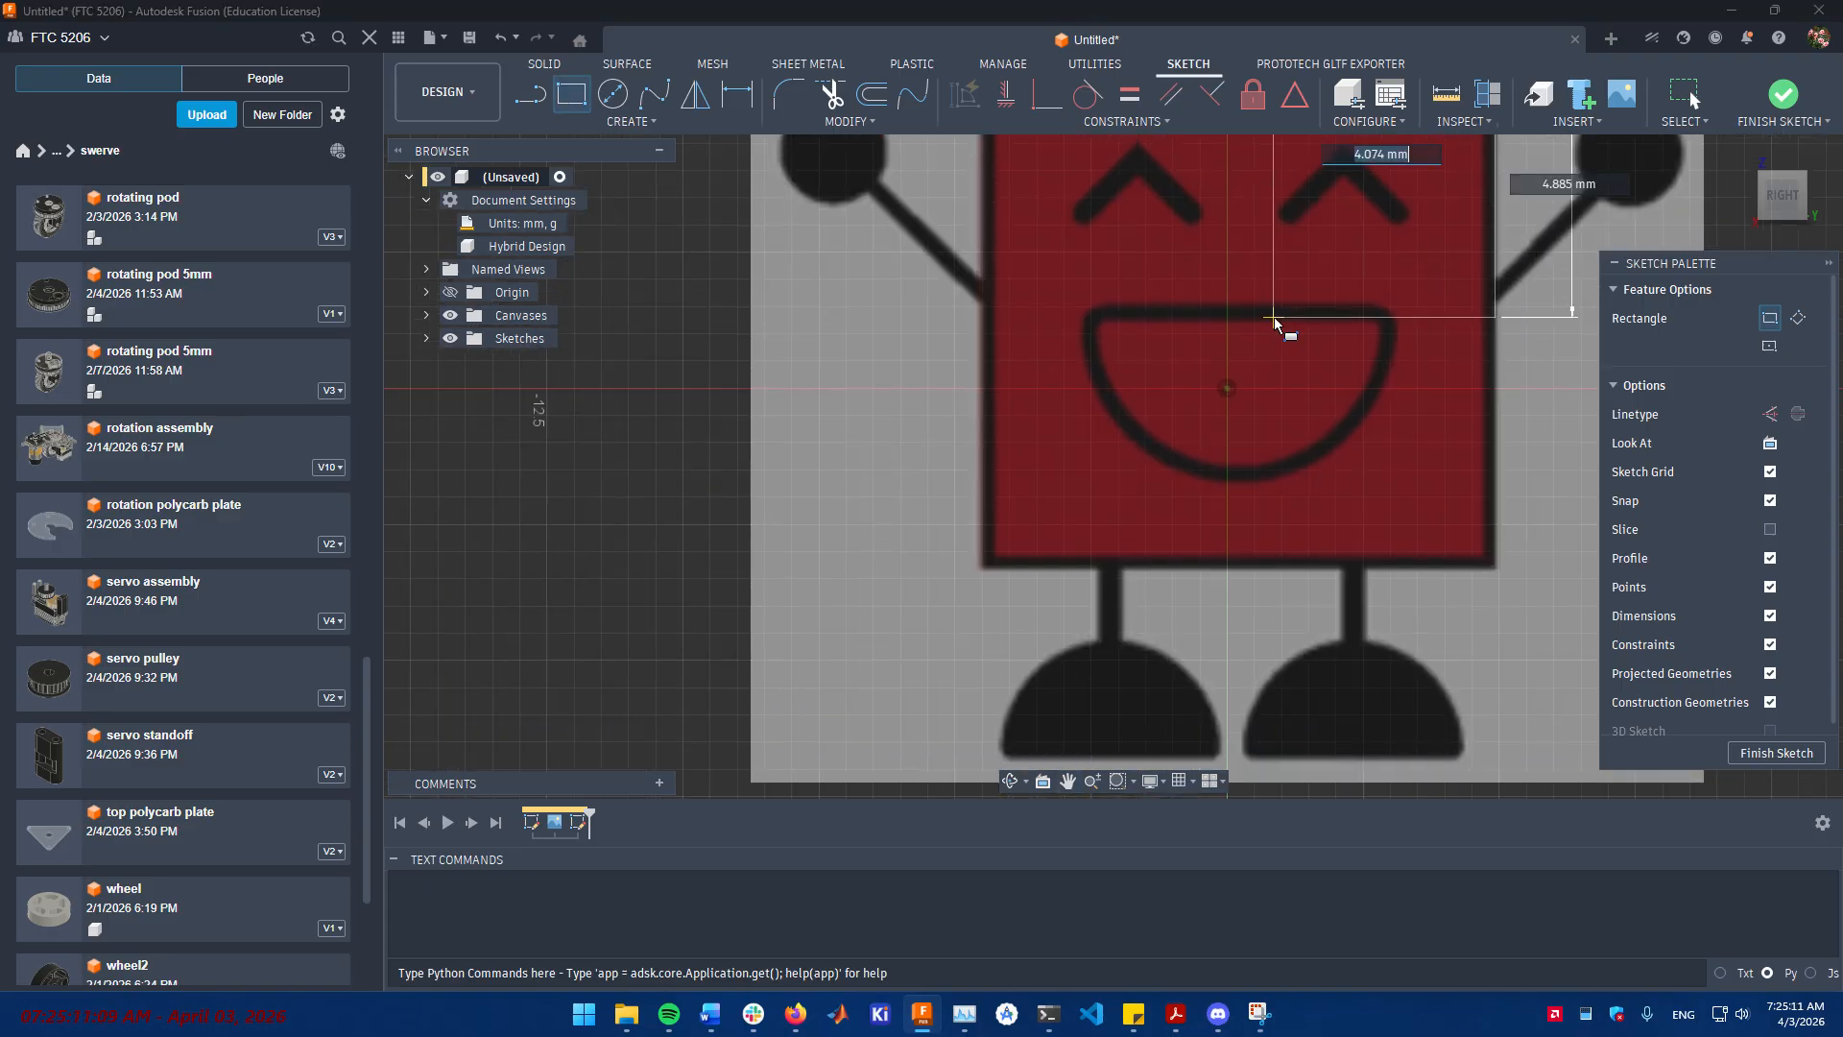
pyautogui.click(987, 572)
pyautogui.moveTo(1145, 519); pyautogui.dragTo(843, 717, button='middle')
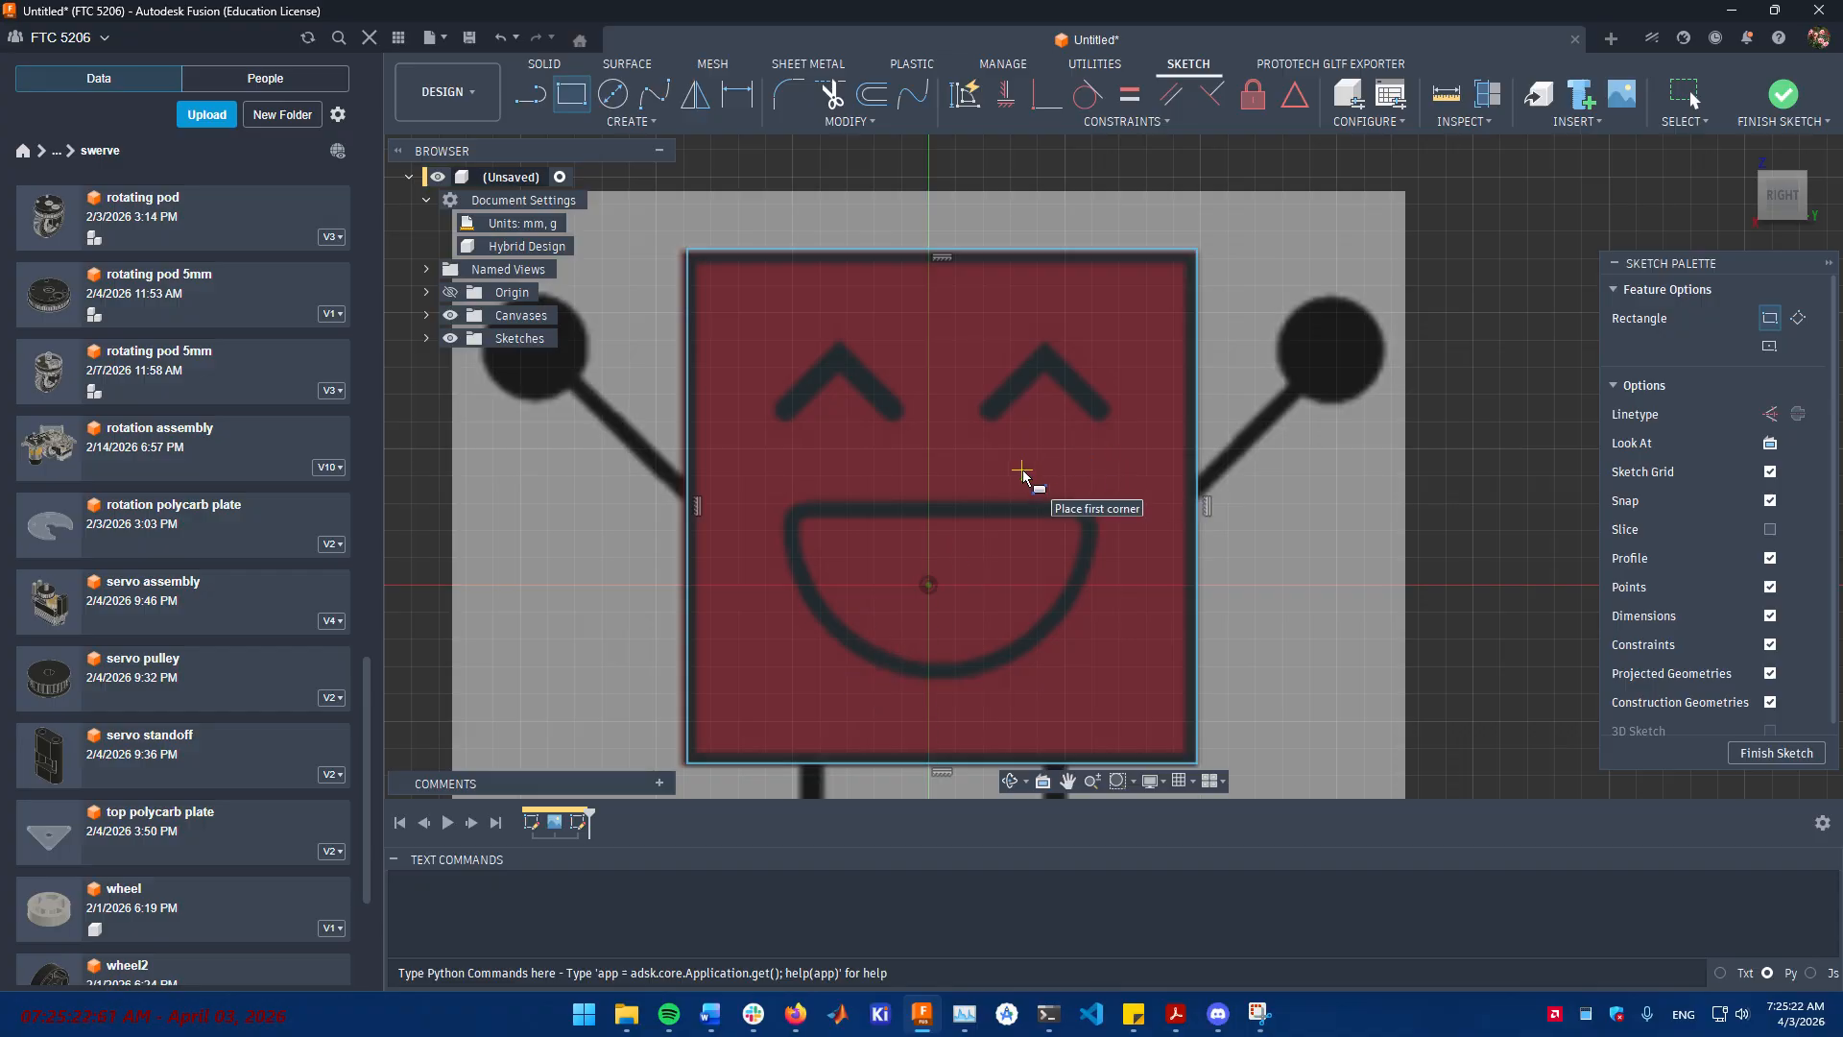
# - Apply an Equal constraint between the top and right sides of the body rectangle to make it square
pyautogui.moveTo(1022, 472)
pyautogui.mouseDown(button='middle')
pyautogui.moveTo(1041, 382)
pyautogui.moveTo(1049, 441)
pyautogui.mouseUp(button='middle')
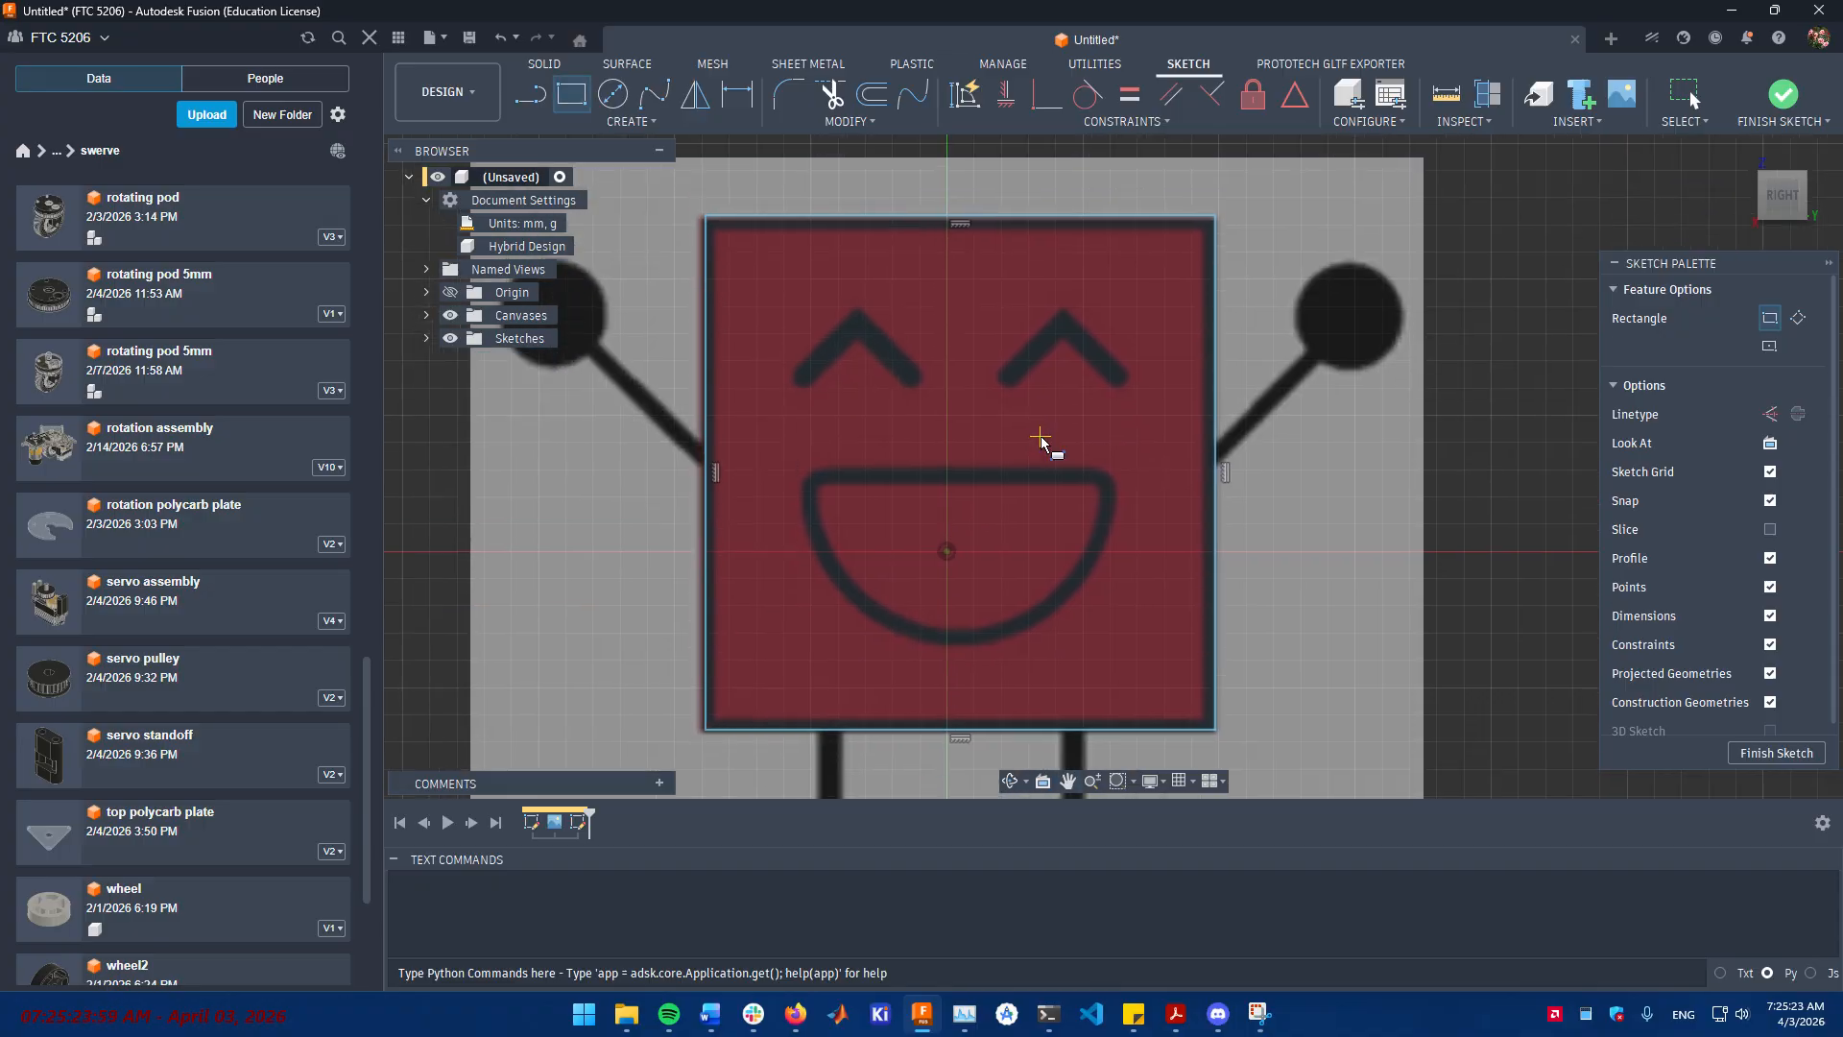
pyautogui.click(1139, 122)
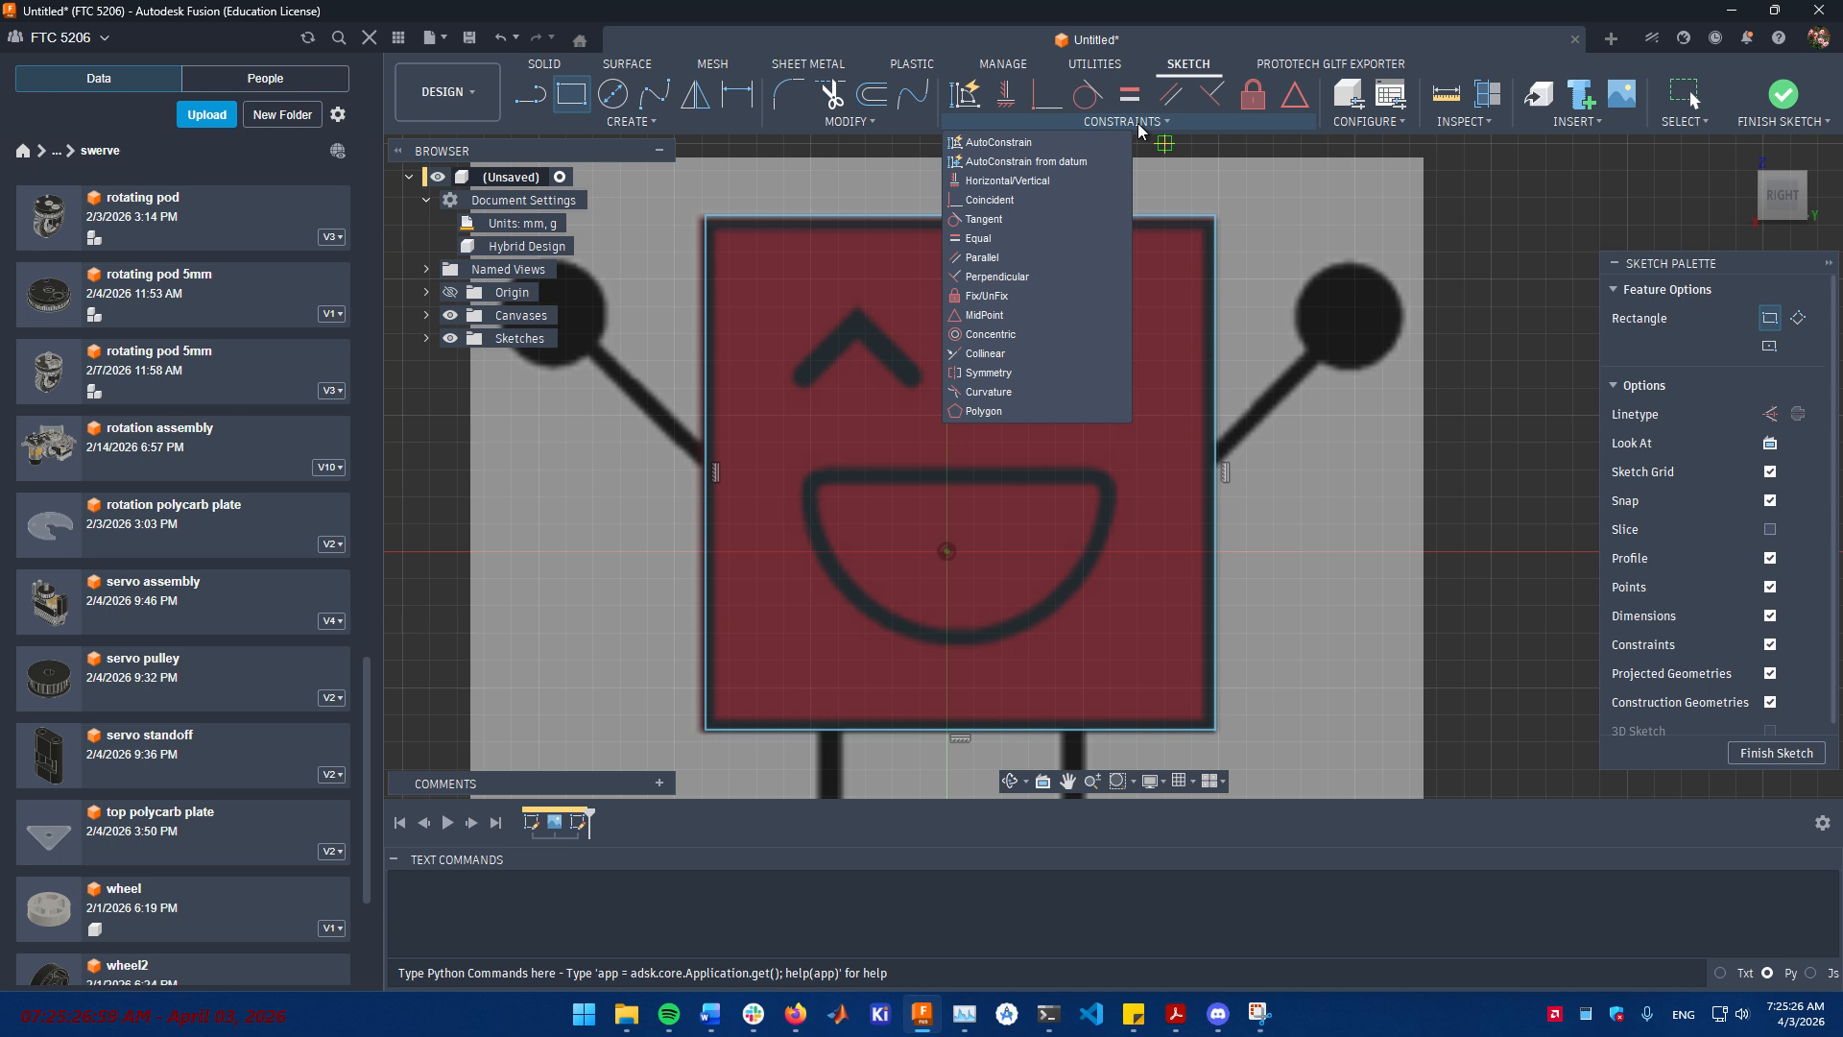
pyautogui.click(1140, 128)
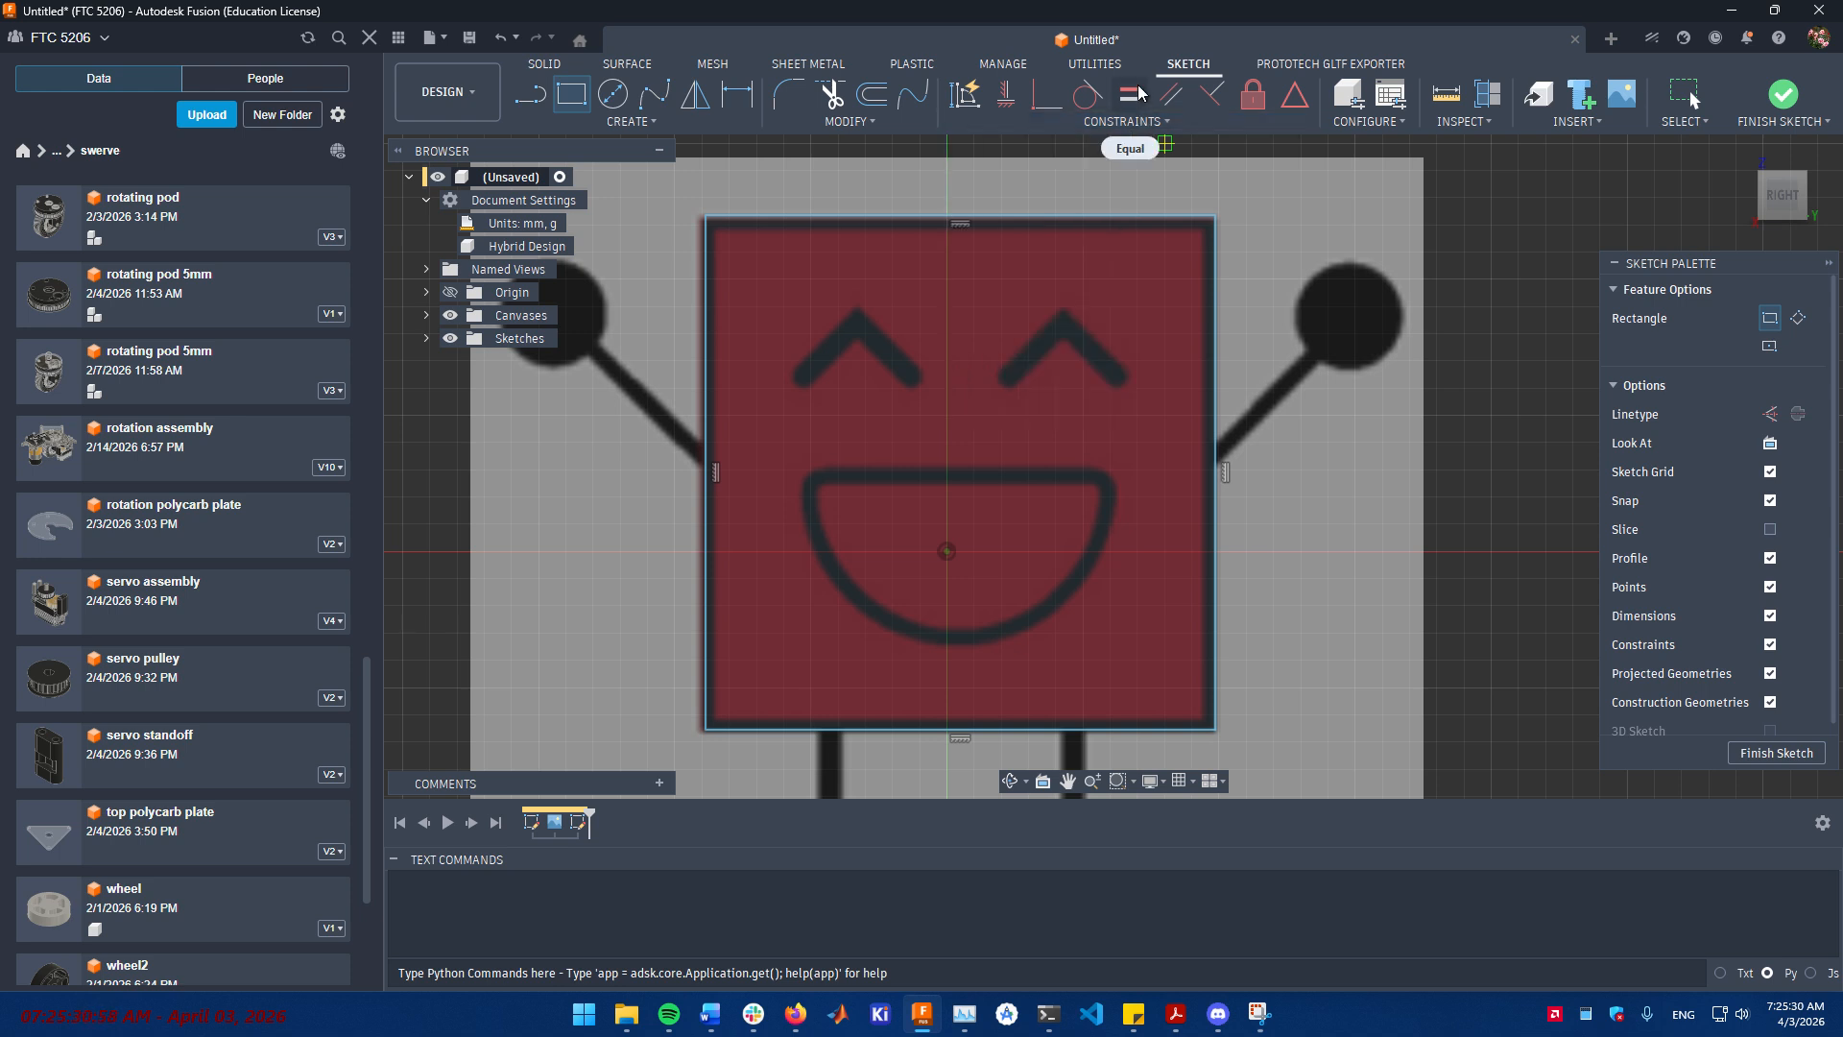
pyautogui.click(1139, 93)
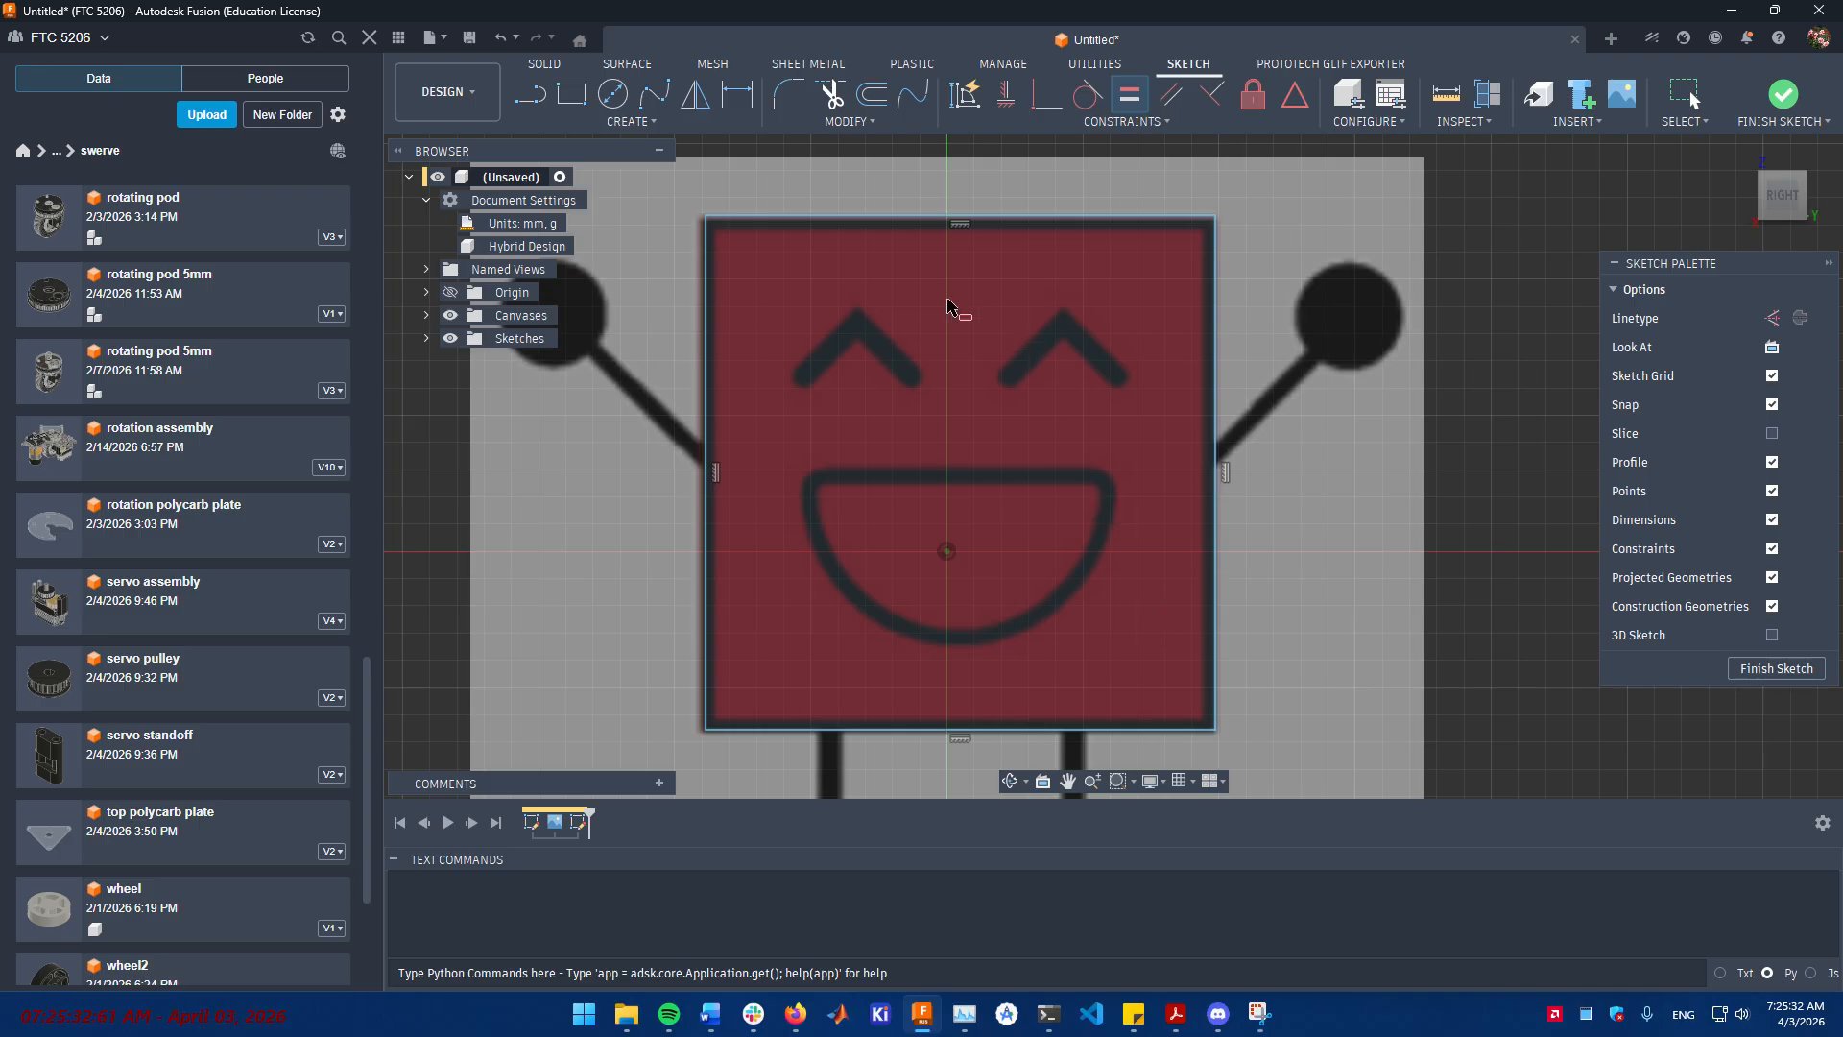
pyautogui.click(986, 217)
pyautogui.click(1217, 363)
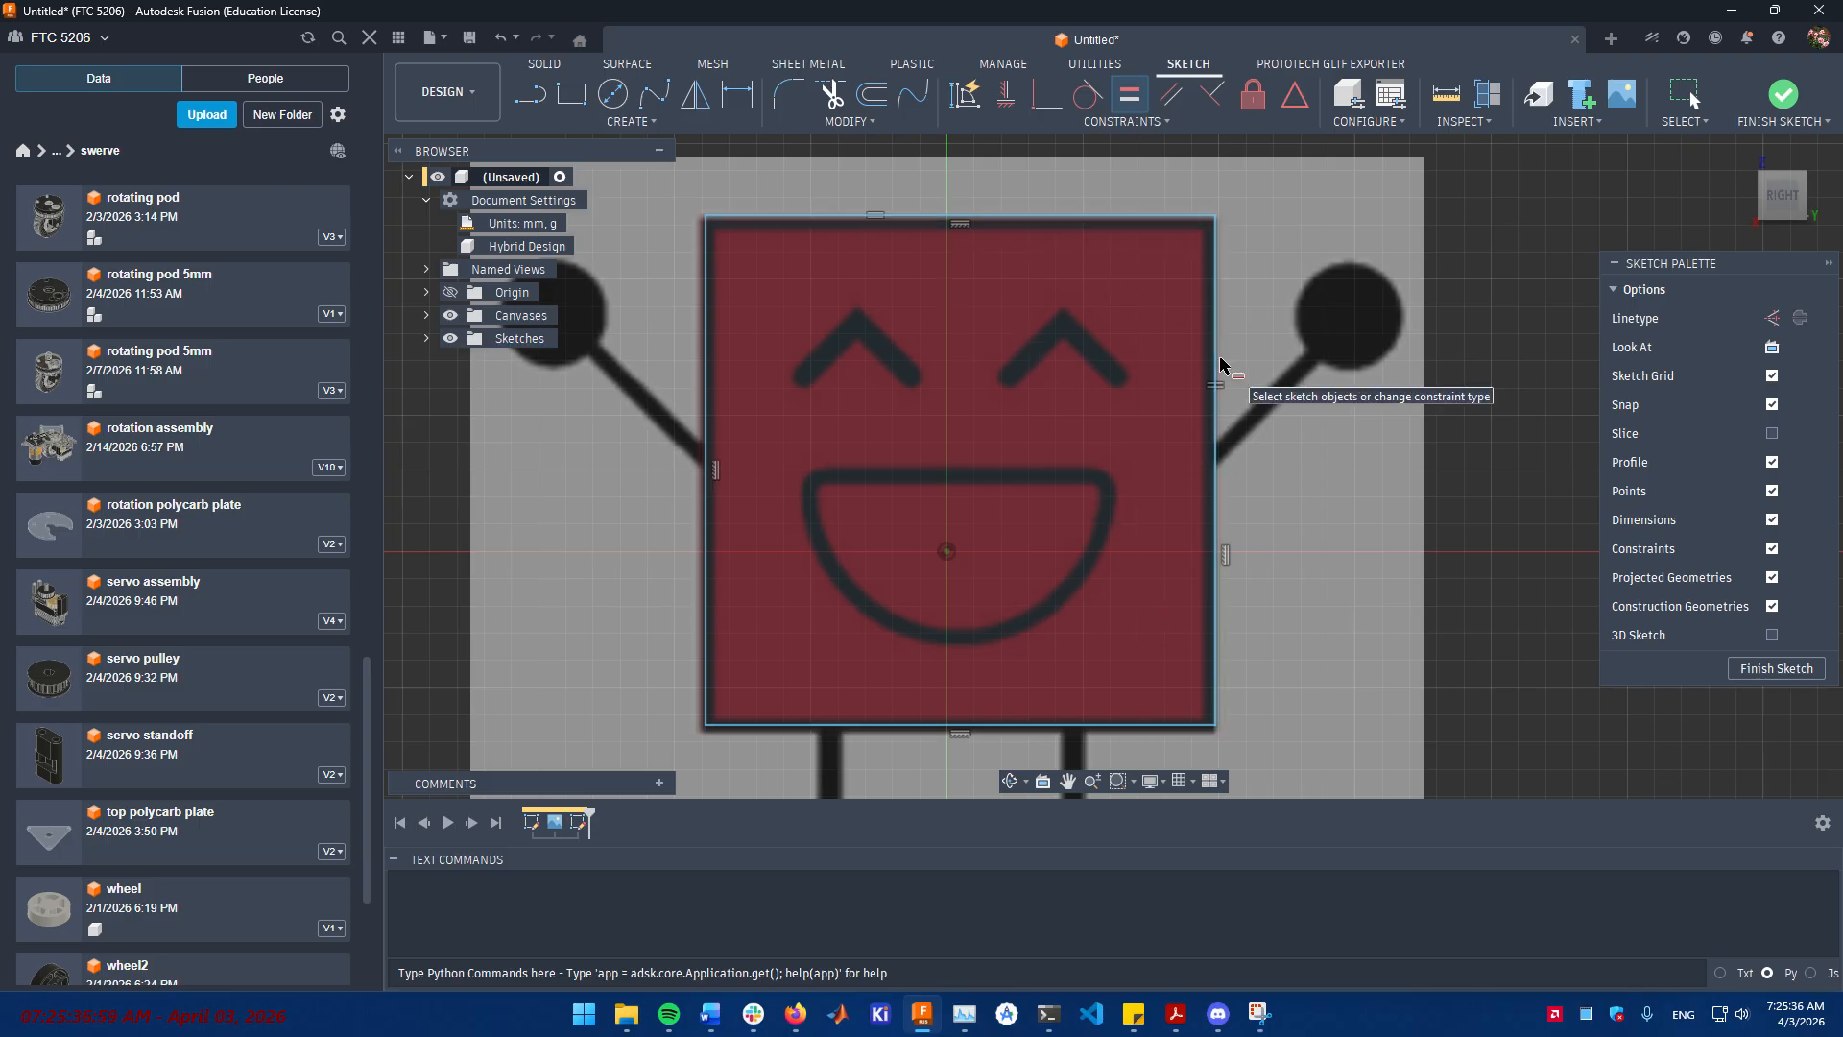
pyautogui.press('Escape')
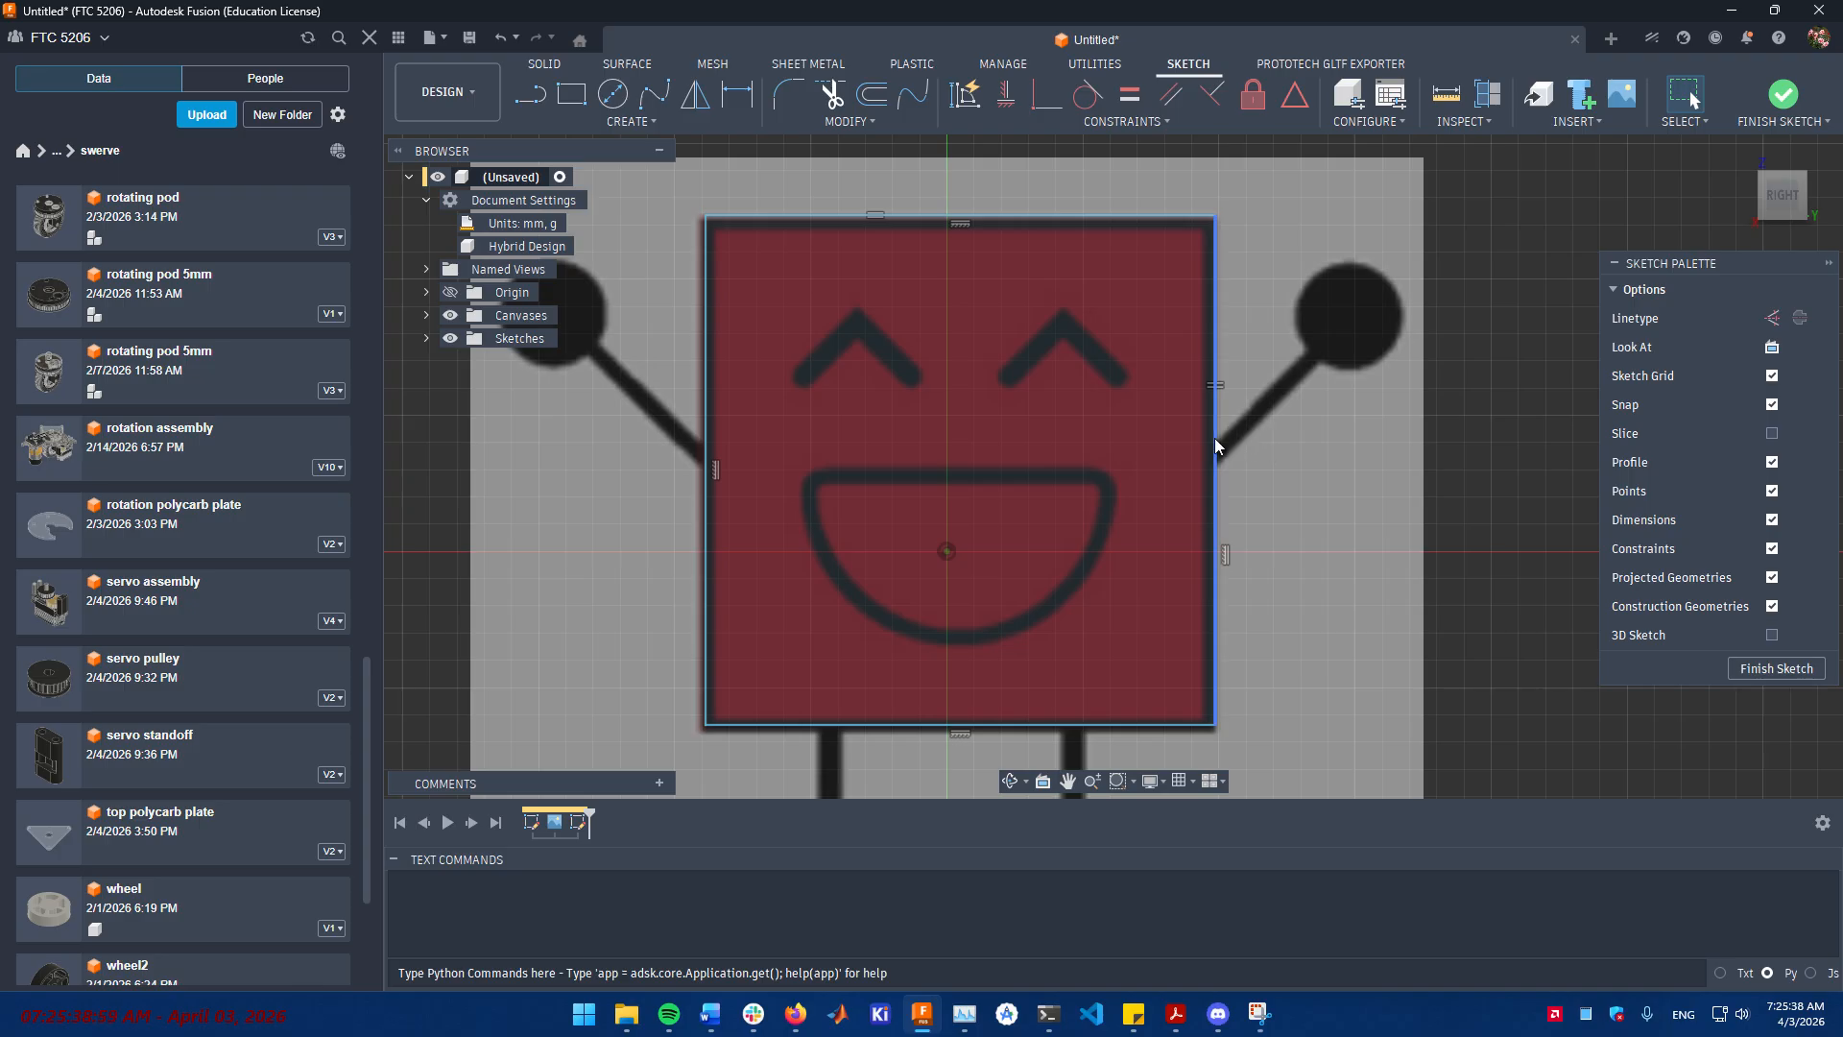
# - Dimension the body square's width between its left and right sides and set it to 9.3 mm
pyautogui.moveTo(1213, 438)
pyautogui.mouseDown()
pyautogui.moveTo(1350, 432)
pyautogui.moveTo(1110, 540)
pyautogui.moveTo(1211, 498)
pyautogui.mouseUp()
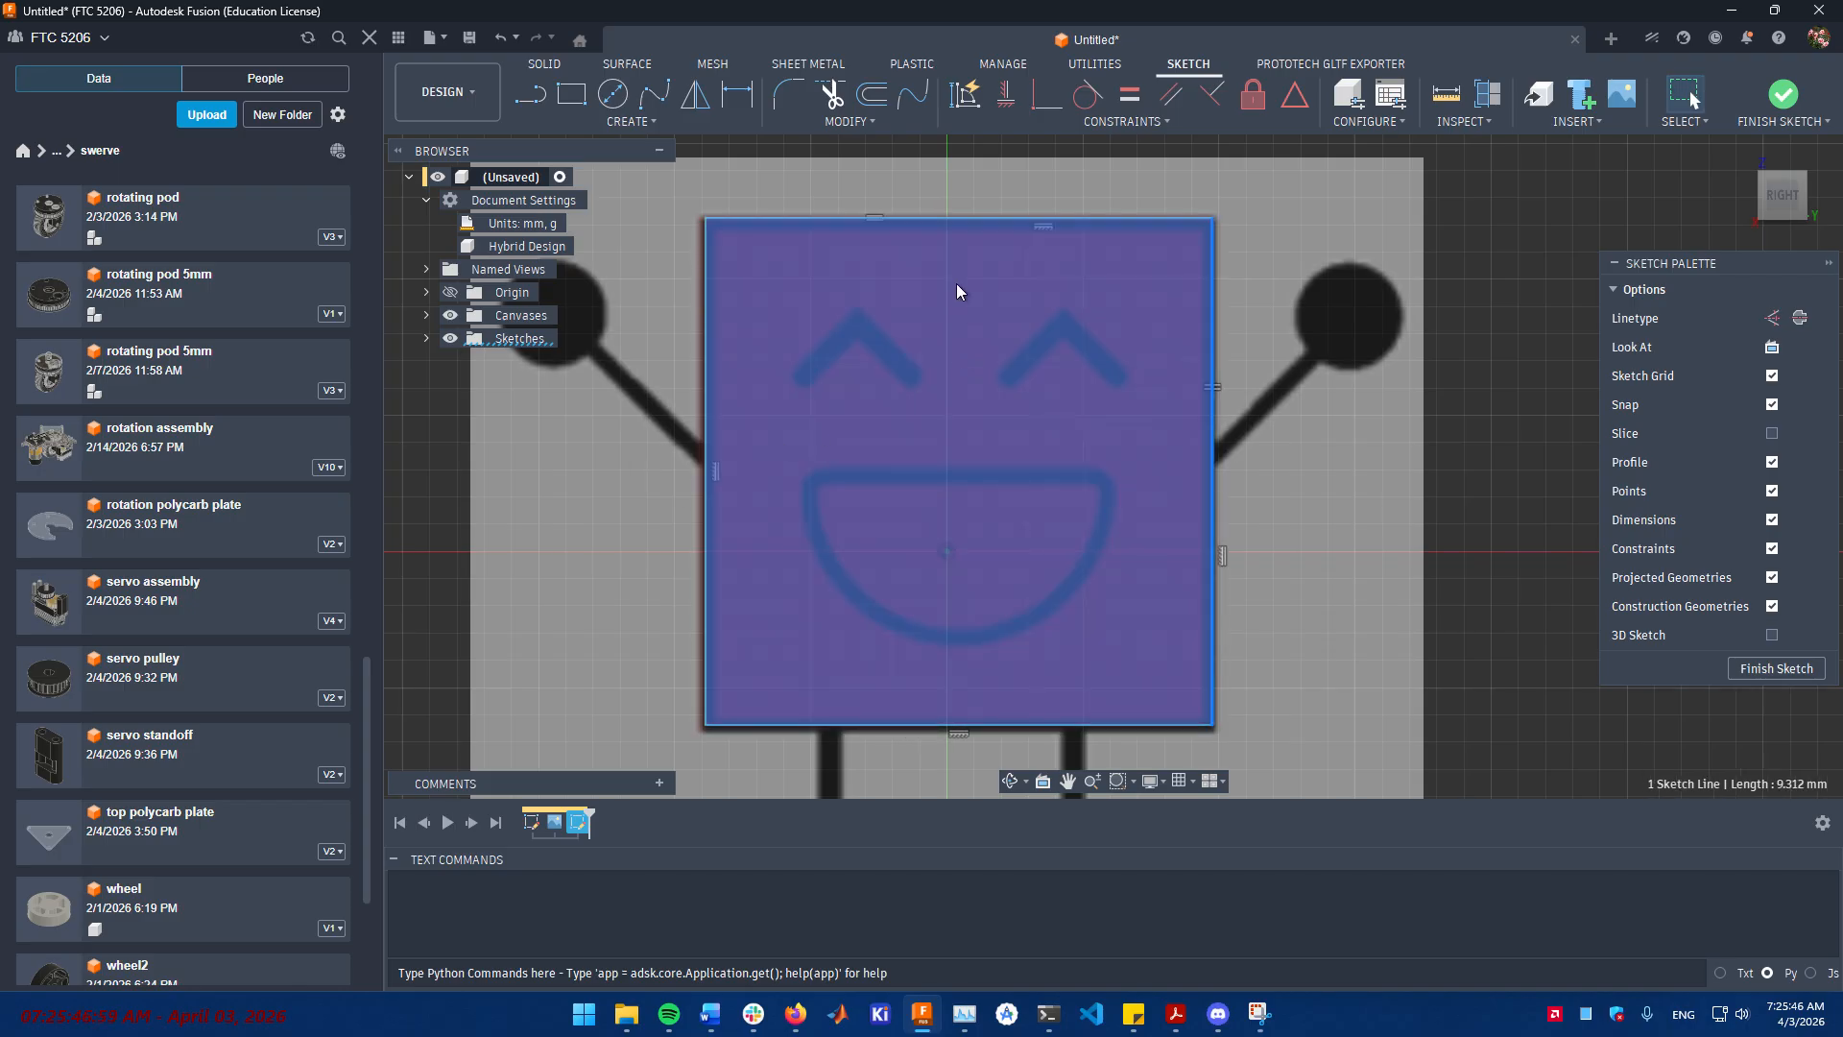
pyautogui.moveTo(1057, 510)
pyautogui.mouseDown(button='middle')
pyautogui.moveTo(1090, 421)
pyautogui.moveTo(1090, 450)
pyautogui.mouseUp(button='middle')
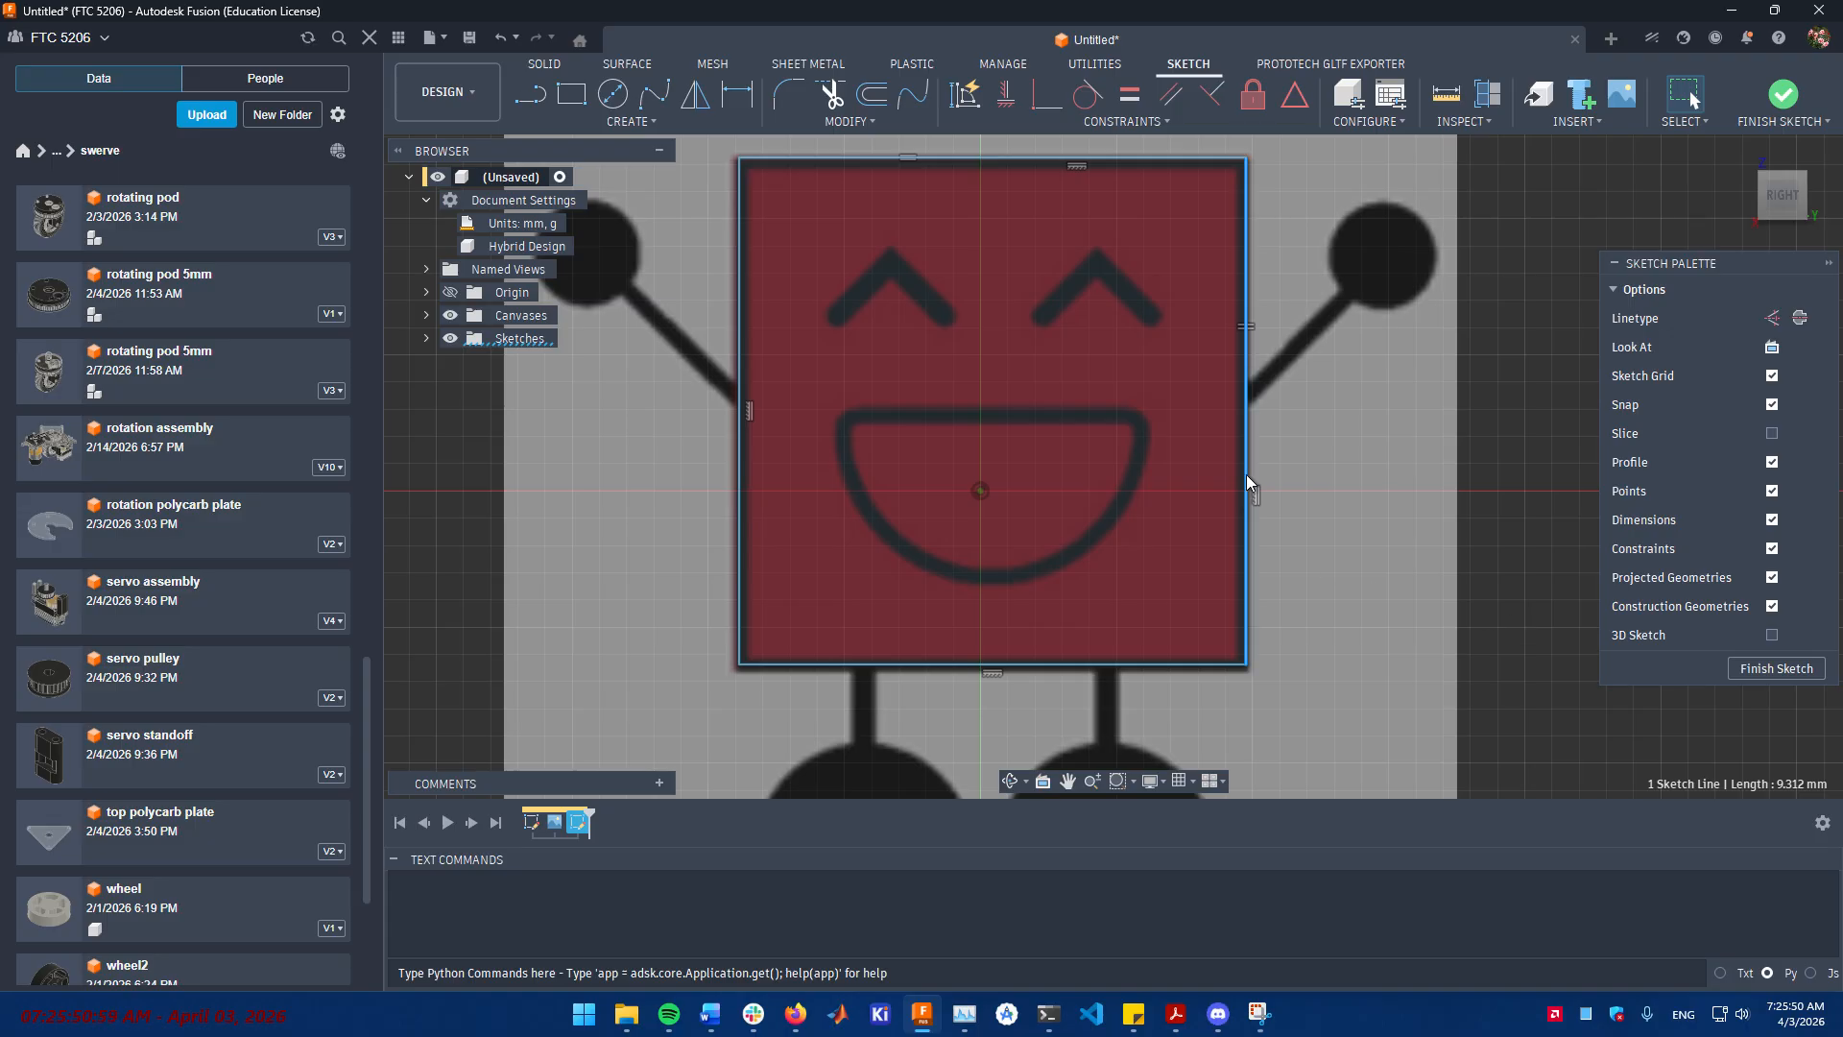
pyautogui.click(738, 95)
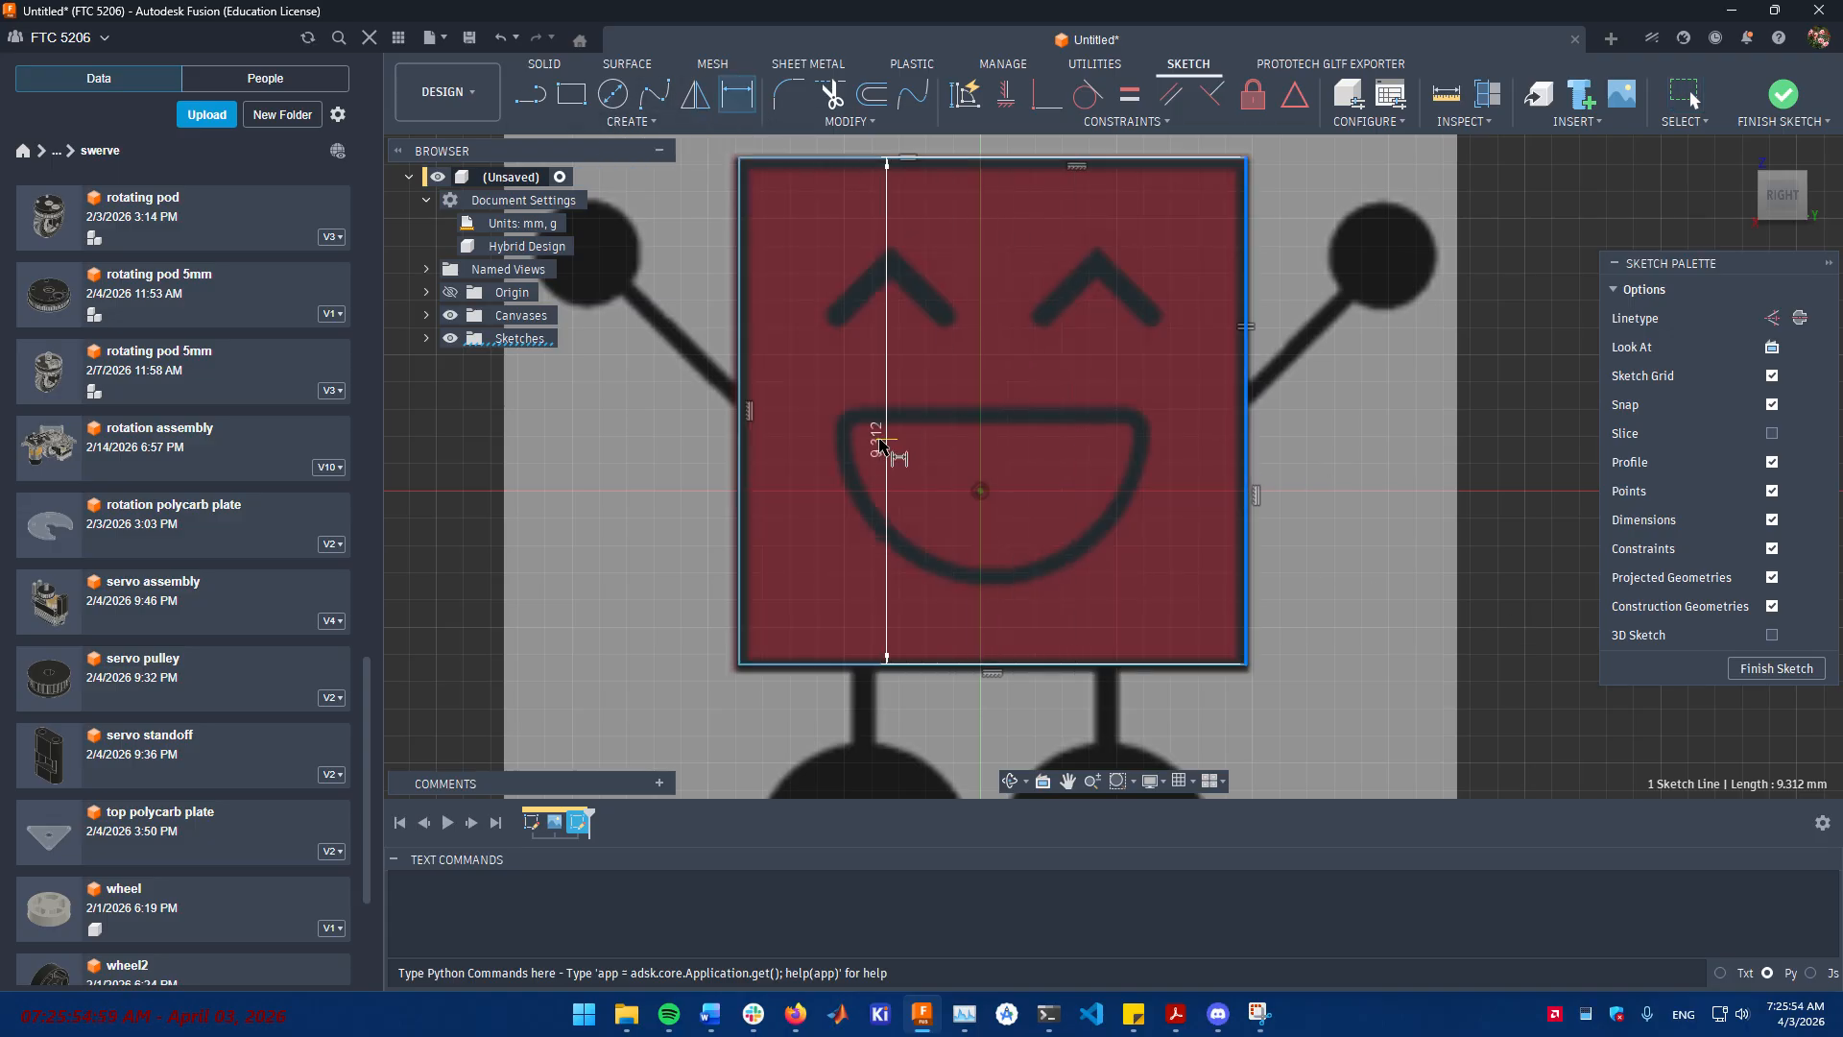
pyautogui.click(739, 457)
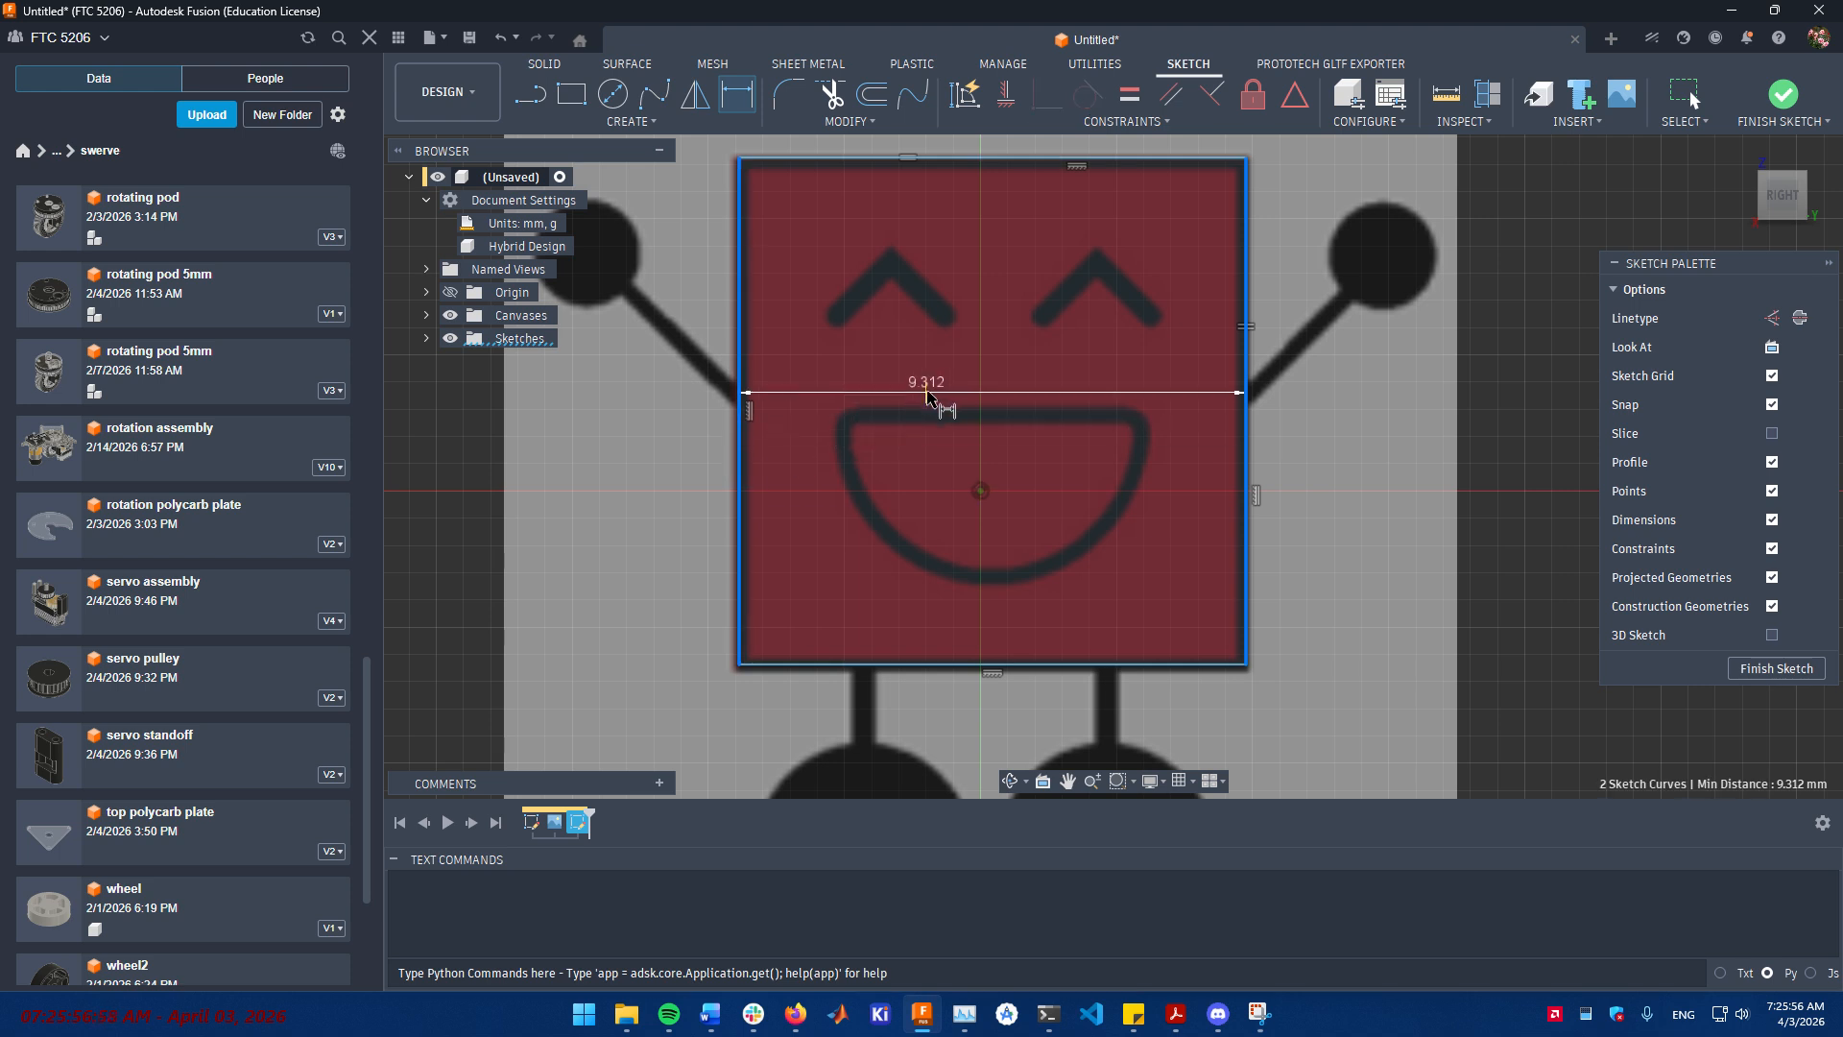
pyautogui.click(933, 384)
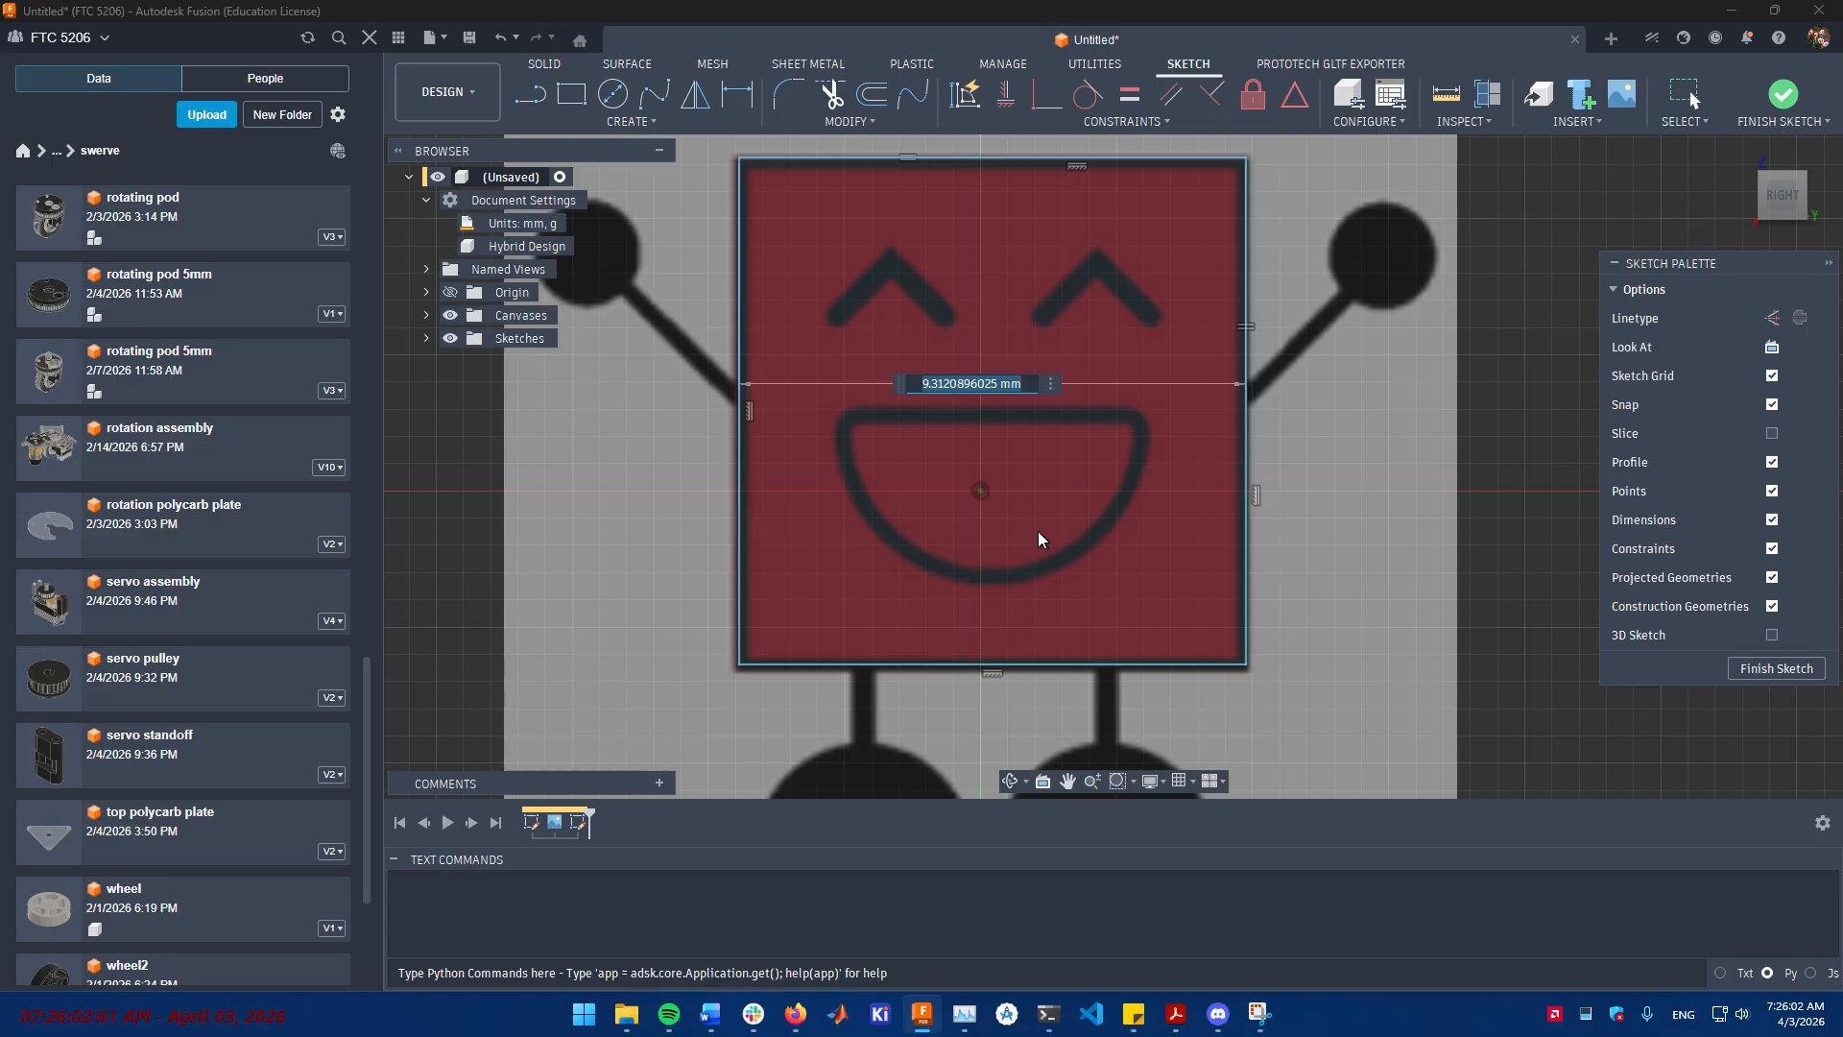
pyautogui.write('9.3')
pyautogui.press('Return')
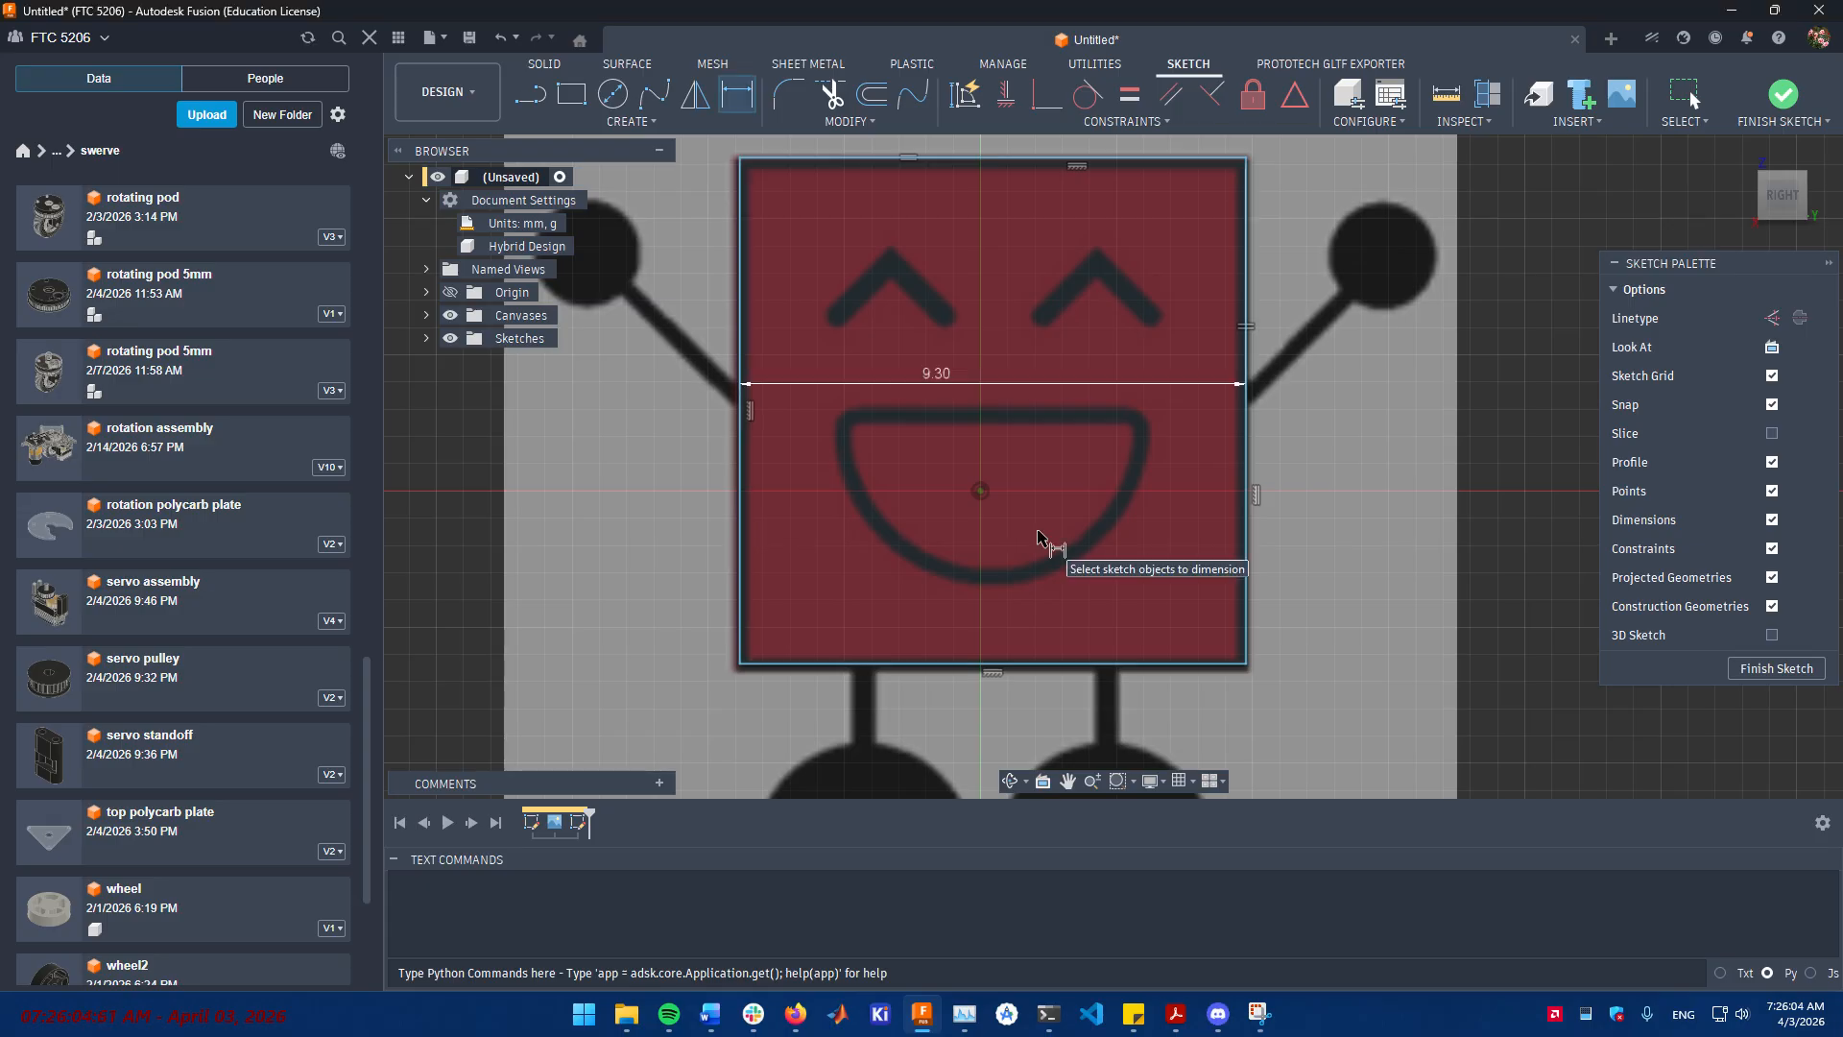
pyautogui.press('Escape')
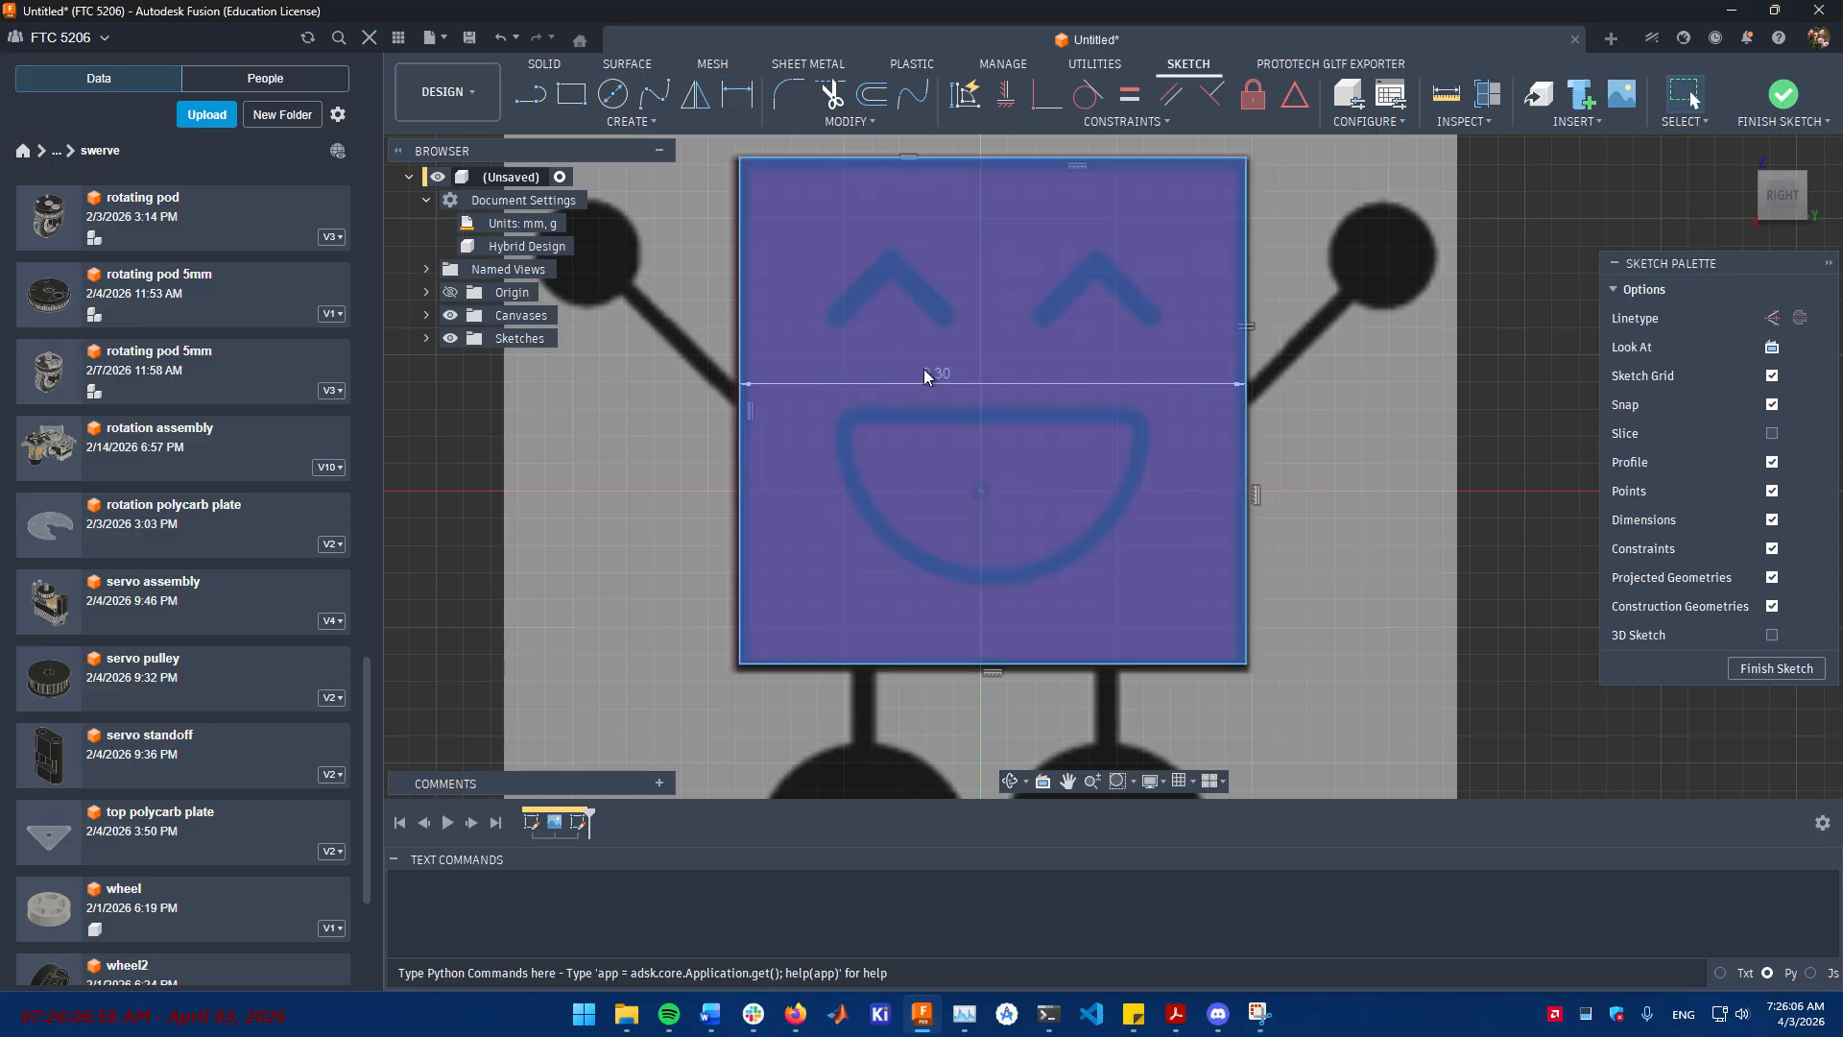
# - Trace the right eye's chevron as a closed six-line outline with straight ends, its outer right leg about 1.77 mm long
pyautogui.moveTo(998, 428); pyautogui.dragTo(1023, 428, button='middle')
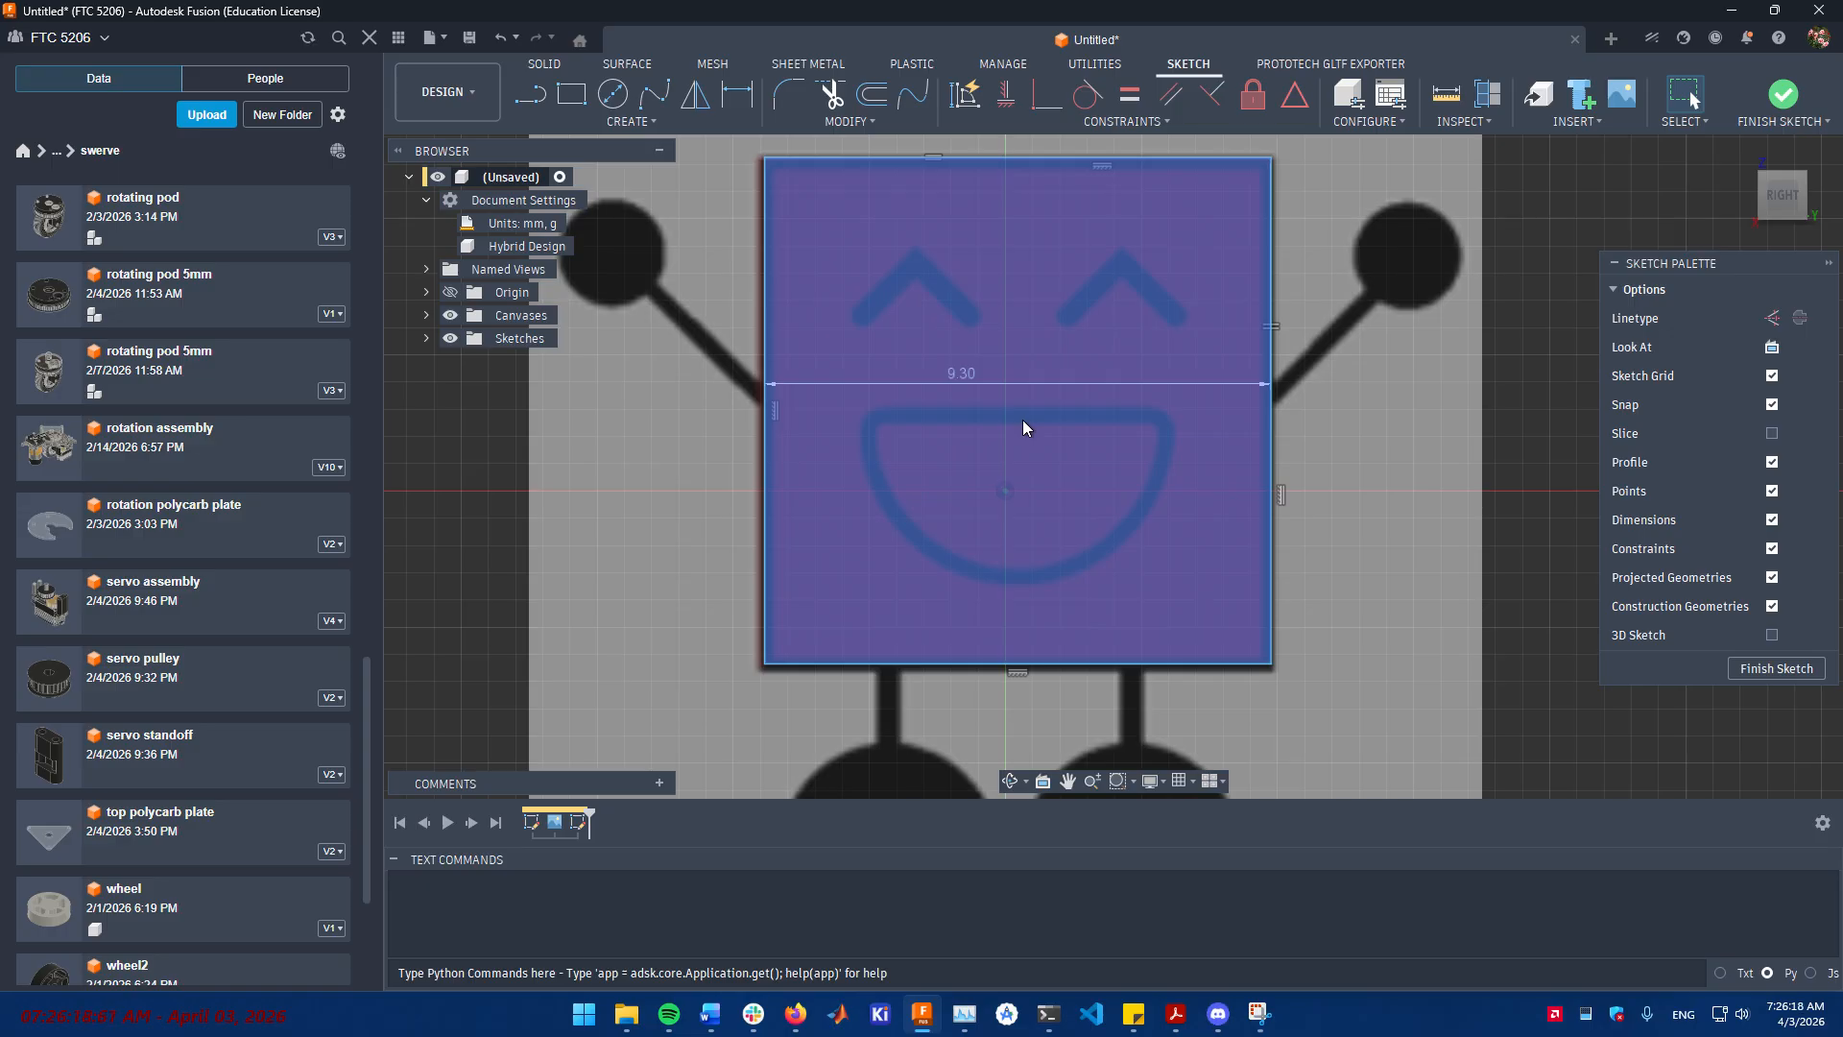
pyautogui.moveTo(1022, 420); pyautogui.dragTo(995, 467, button='middle')
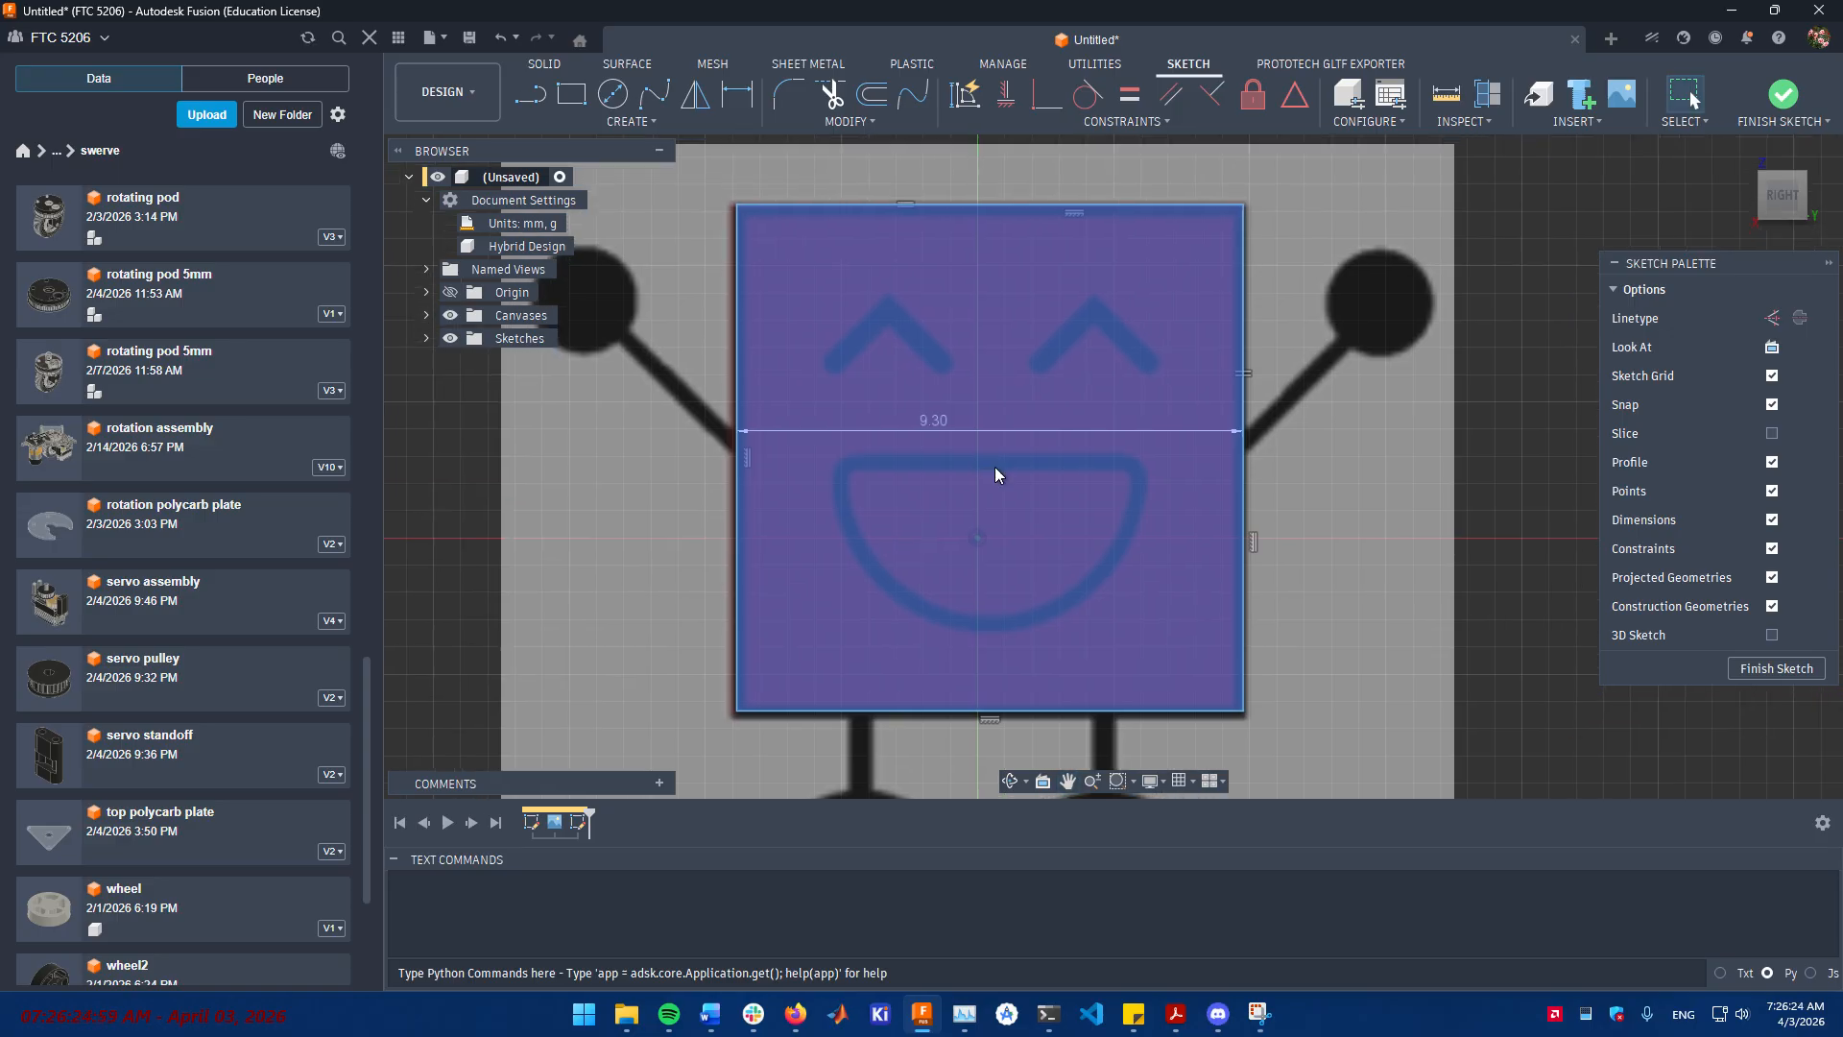
pyautogui.scroll(3, 995, 466)
pyautogui.moveTo(1321, 430); pyautogui.dragTo(1288, 505, button='middle')
pyautogui.scroll(4, 1288, 505)
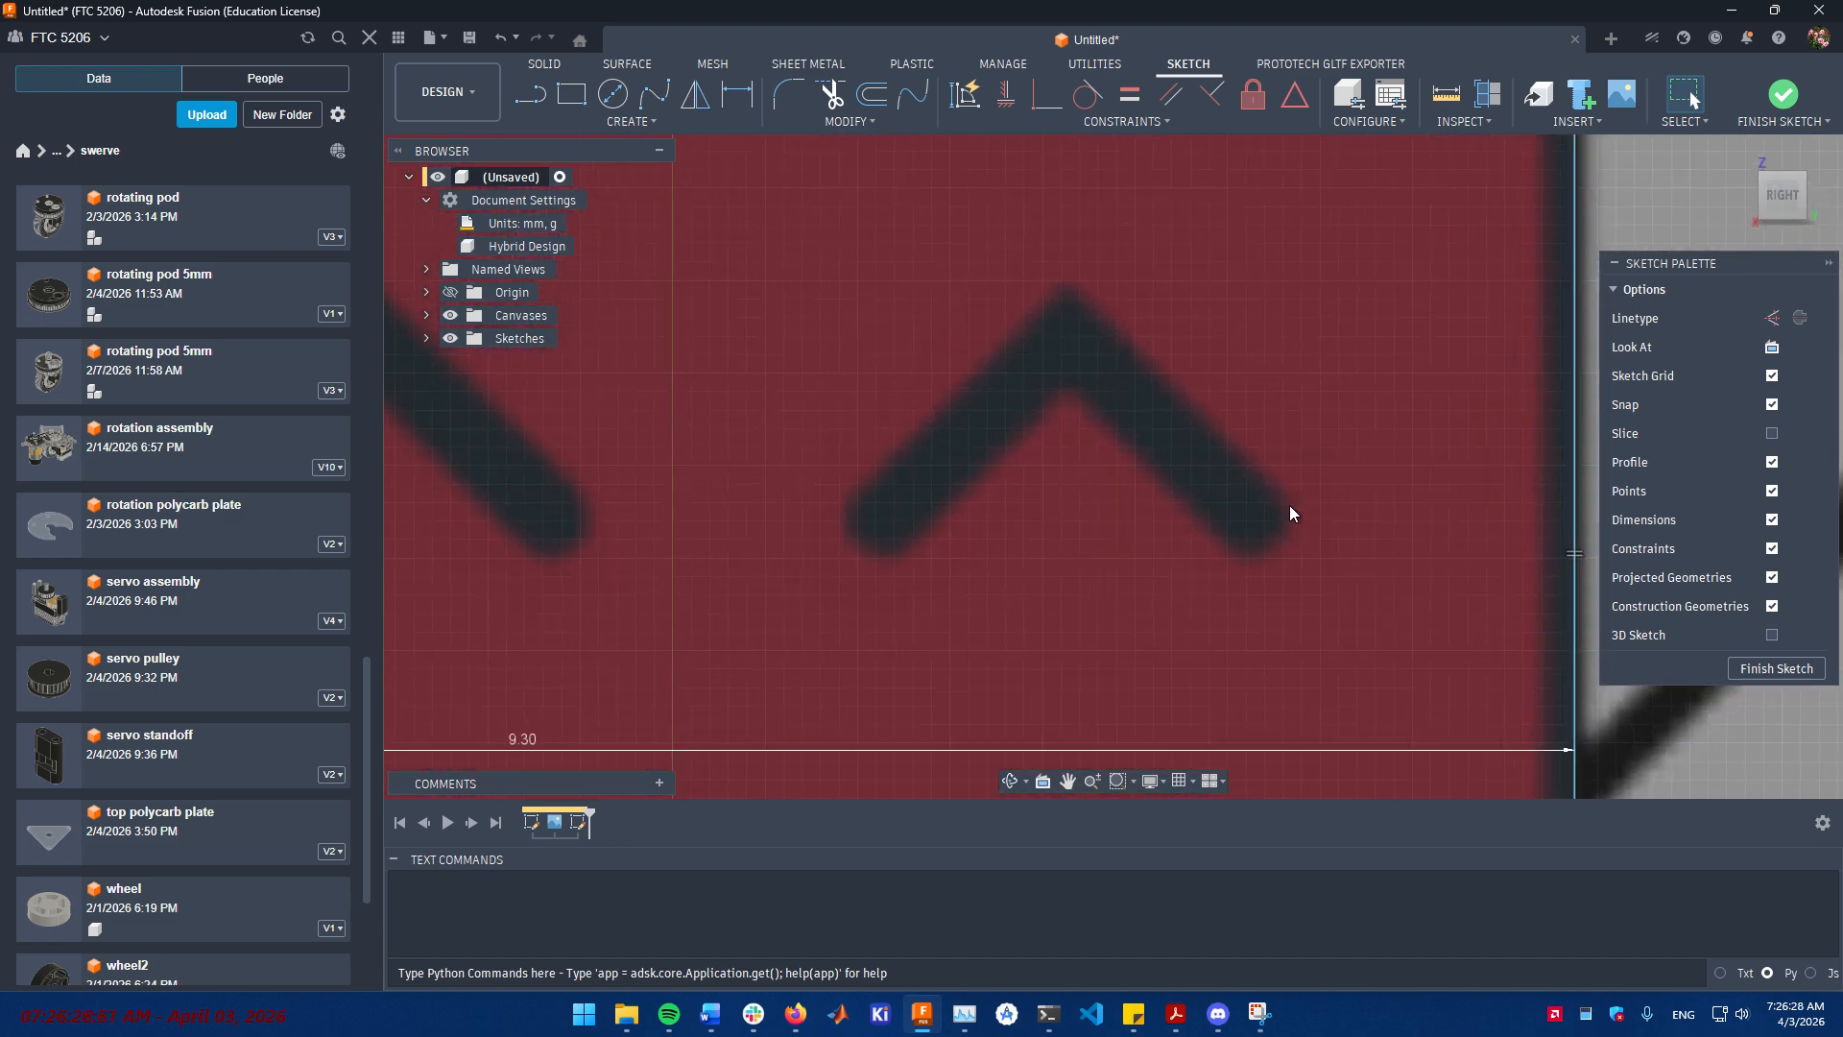
pyautogui.scroll(2, 1288, 505)
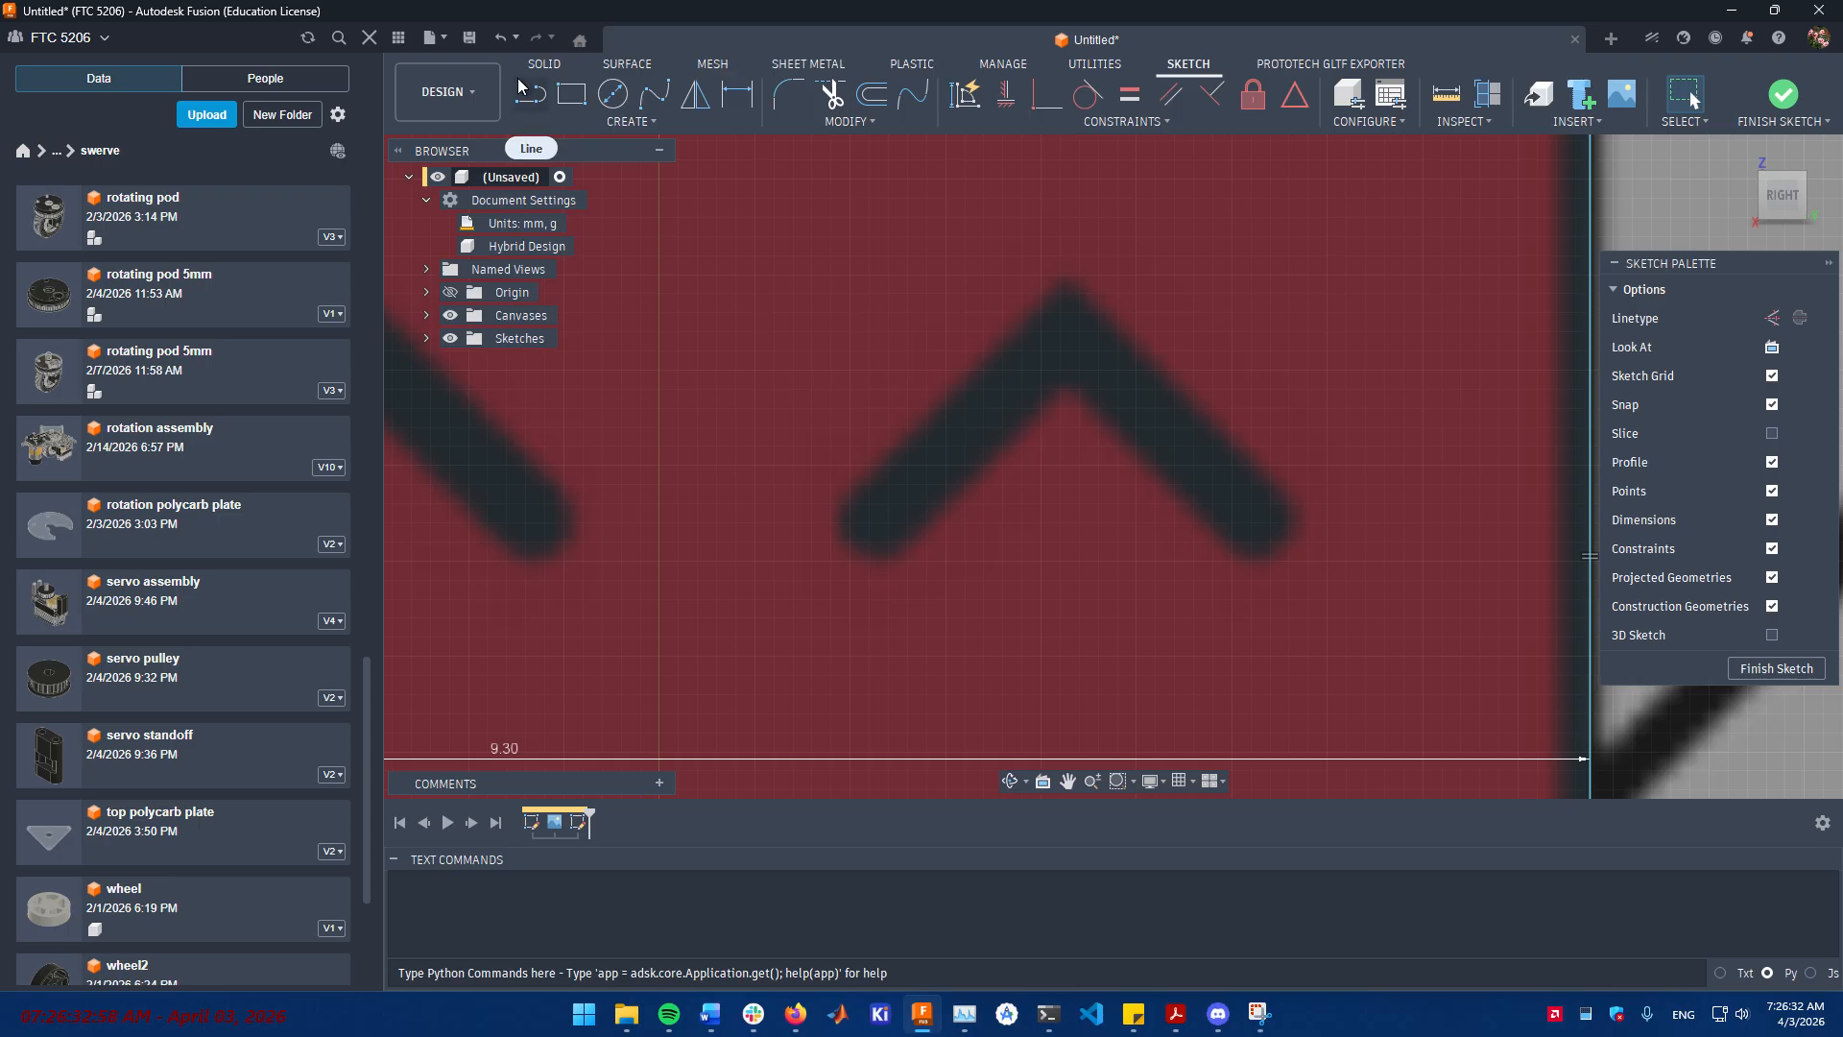
pyautogui.click(526, 97)
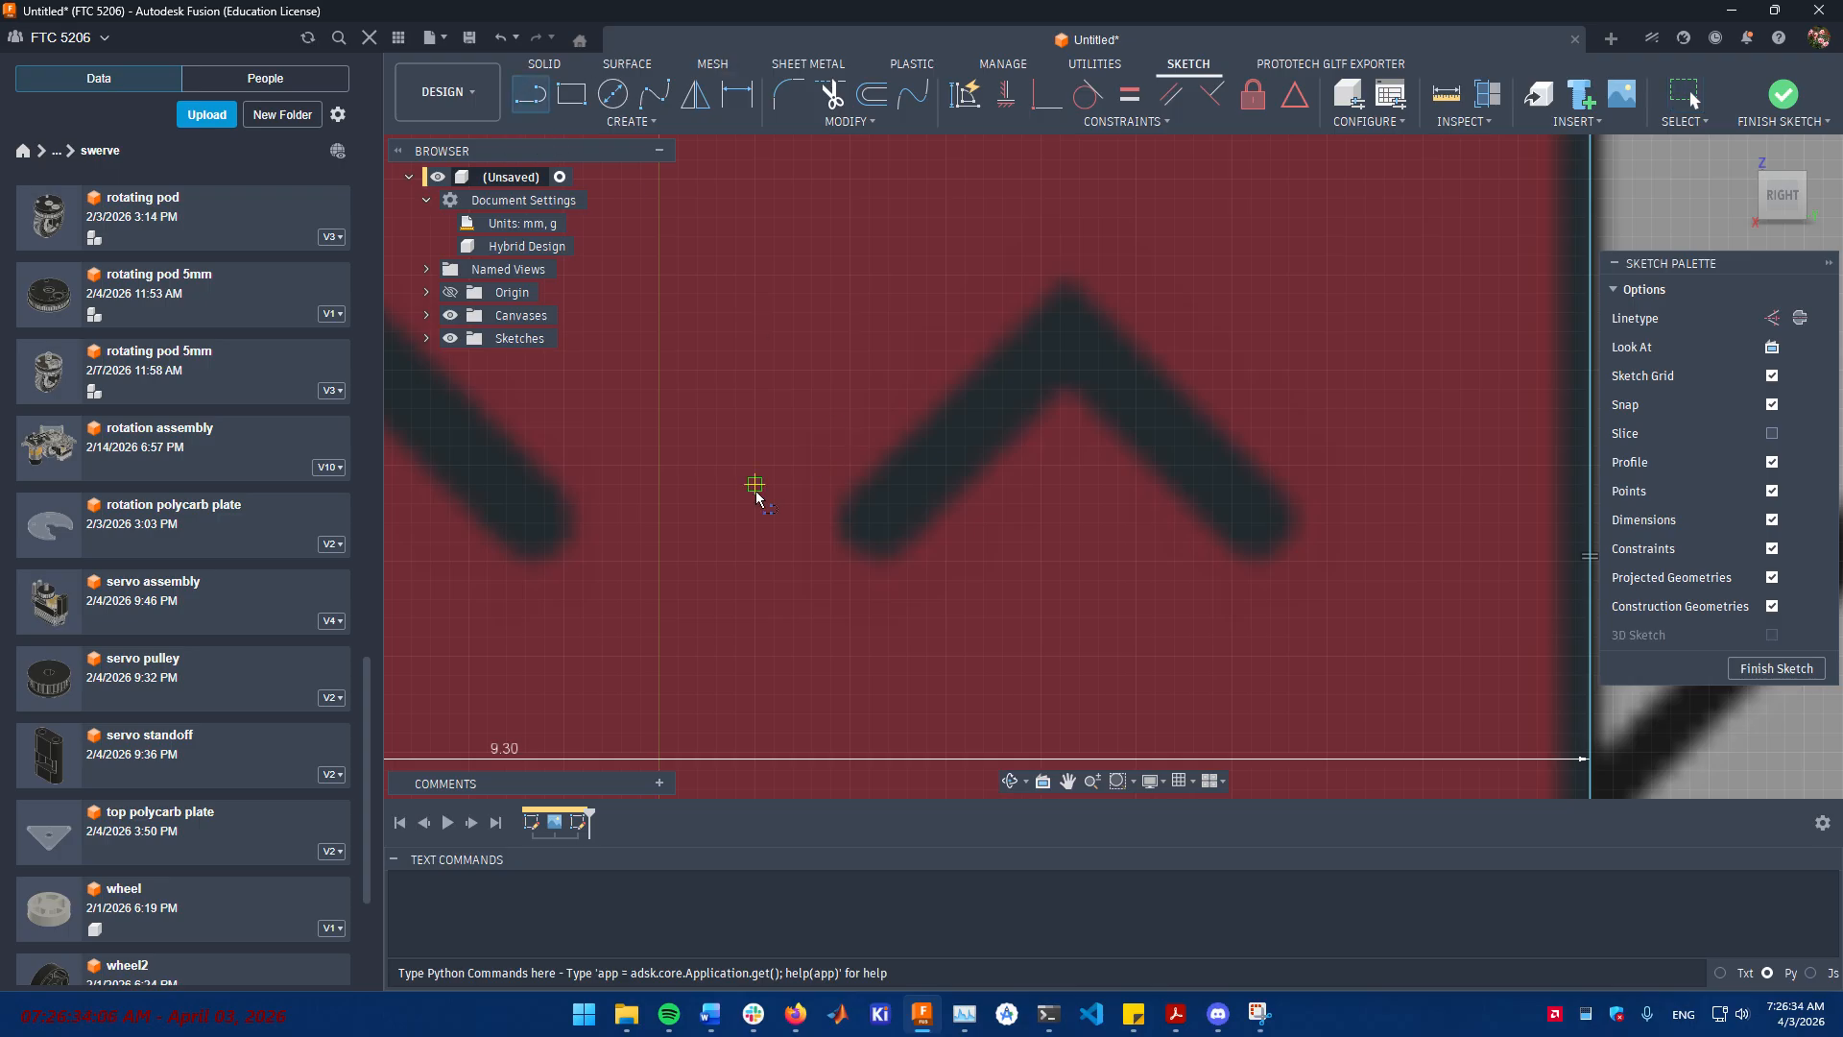
pyautogui.click(830, 503)
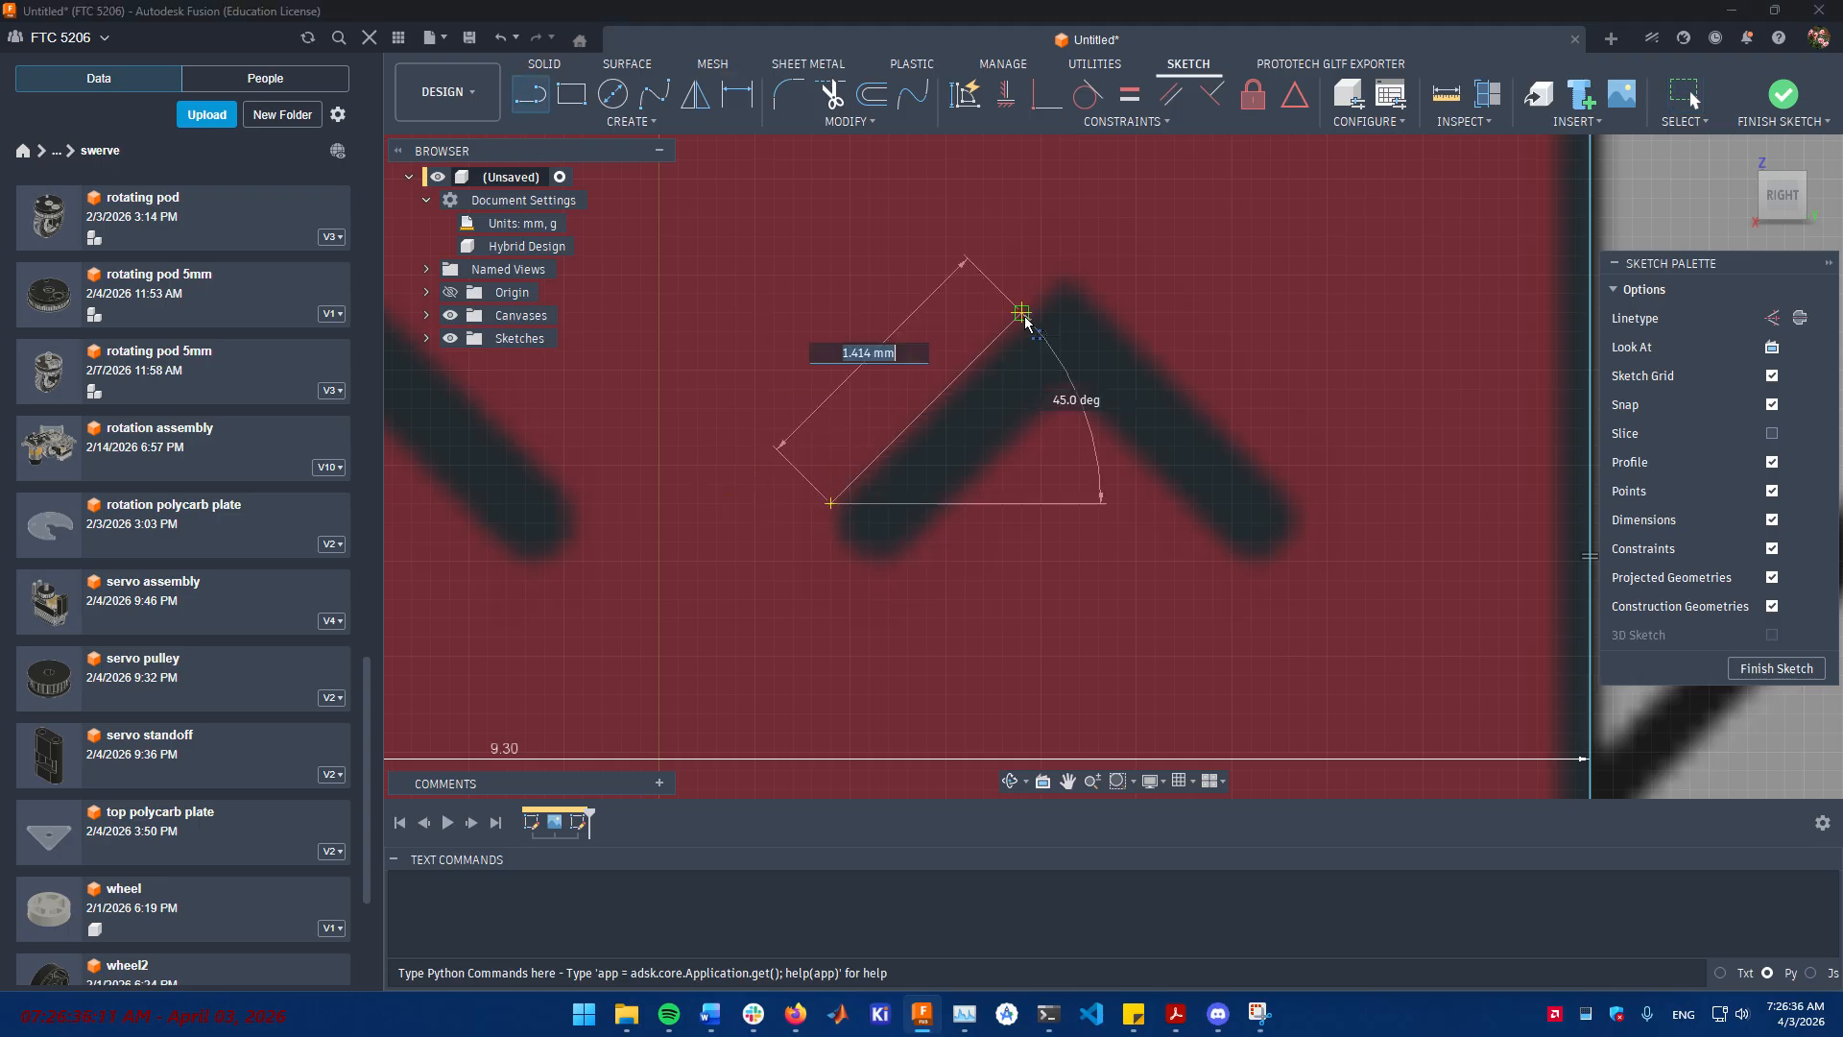
pyautogui.click(1060, 275)
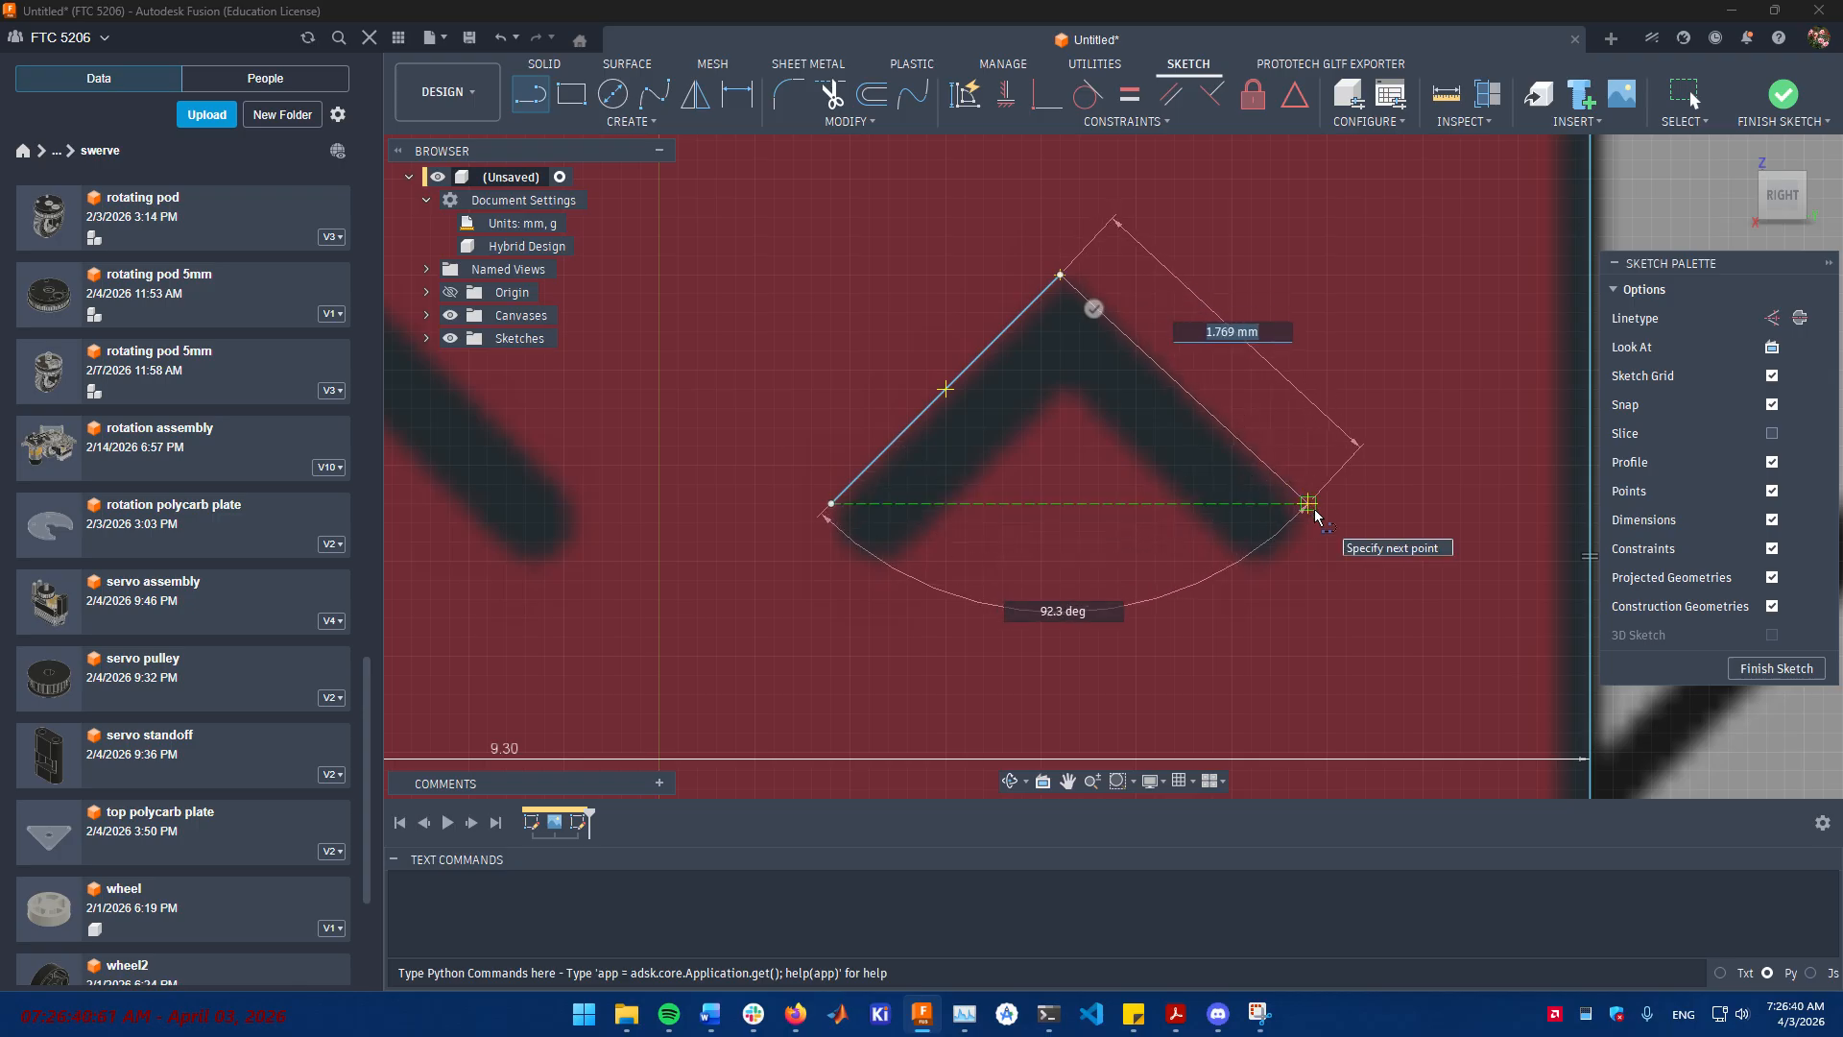
pyautogui.click(1307, 503)
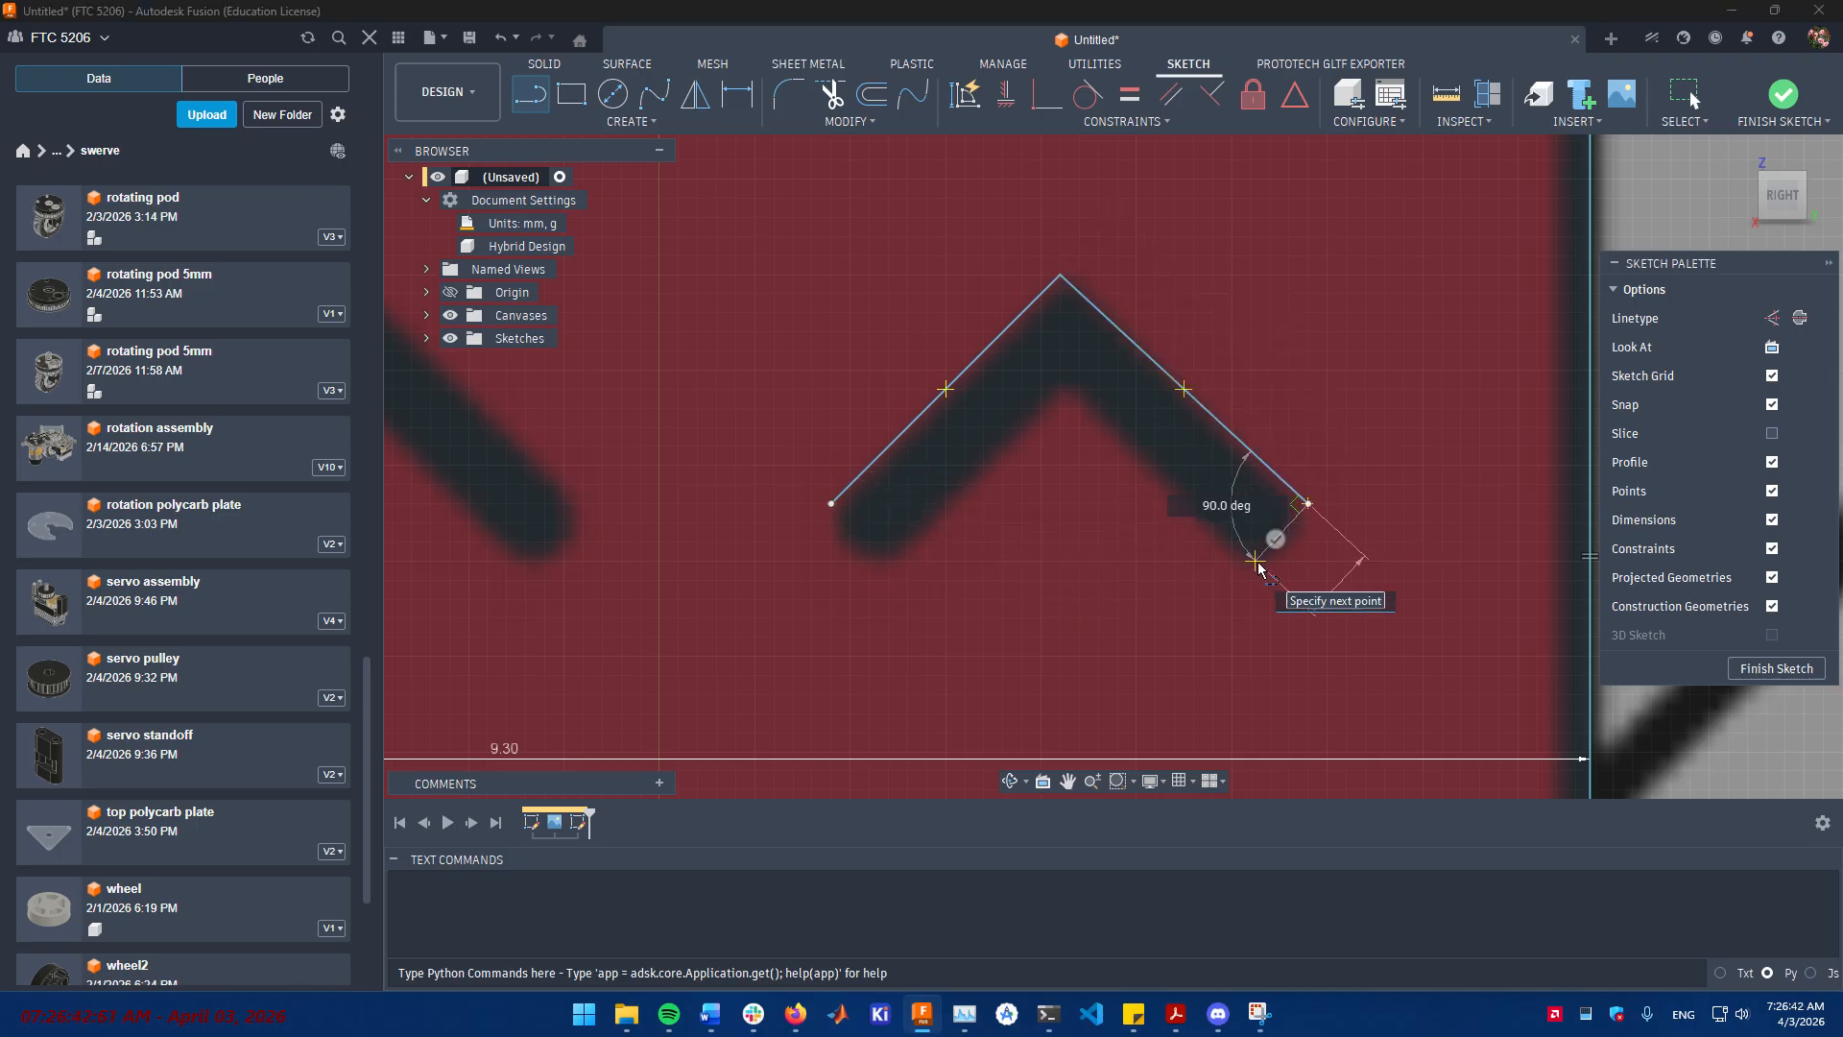
pyautogui.click(1255, 561)
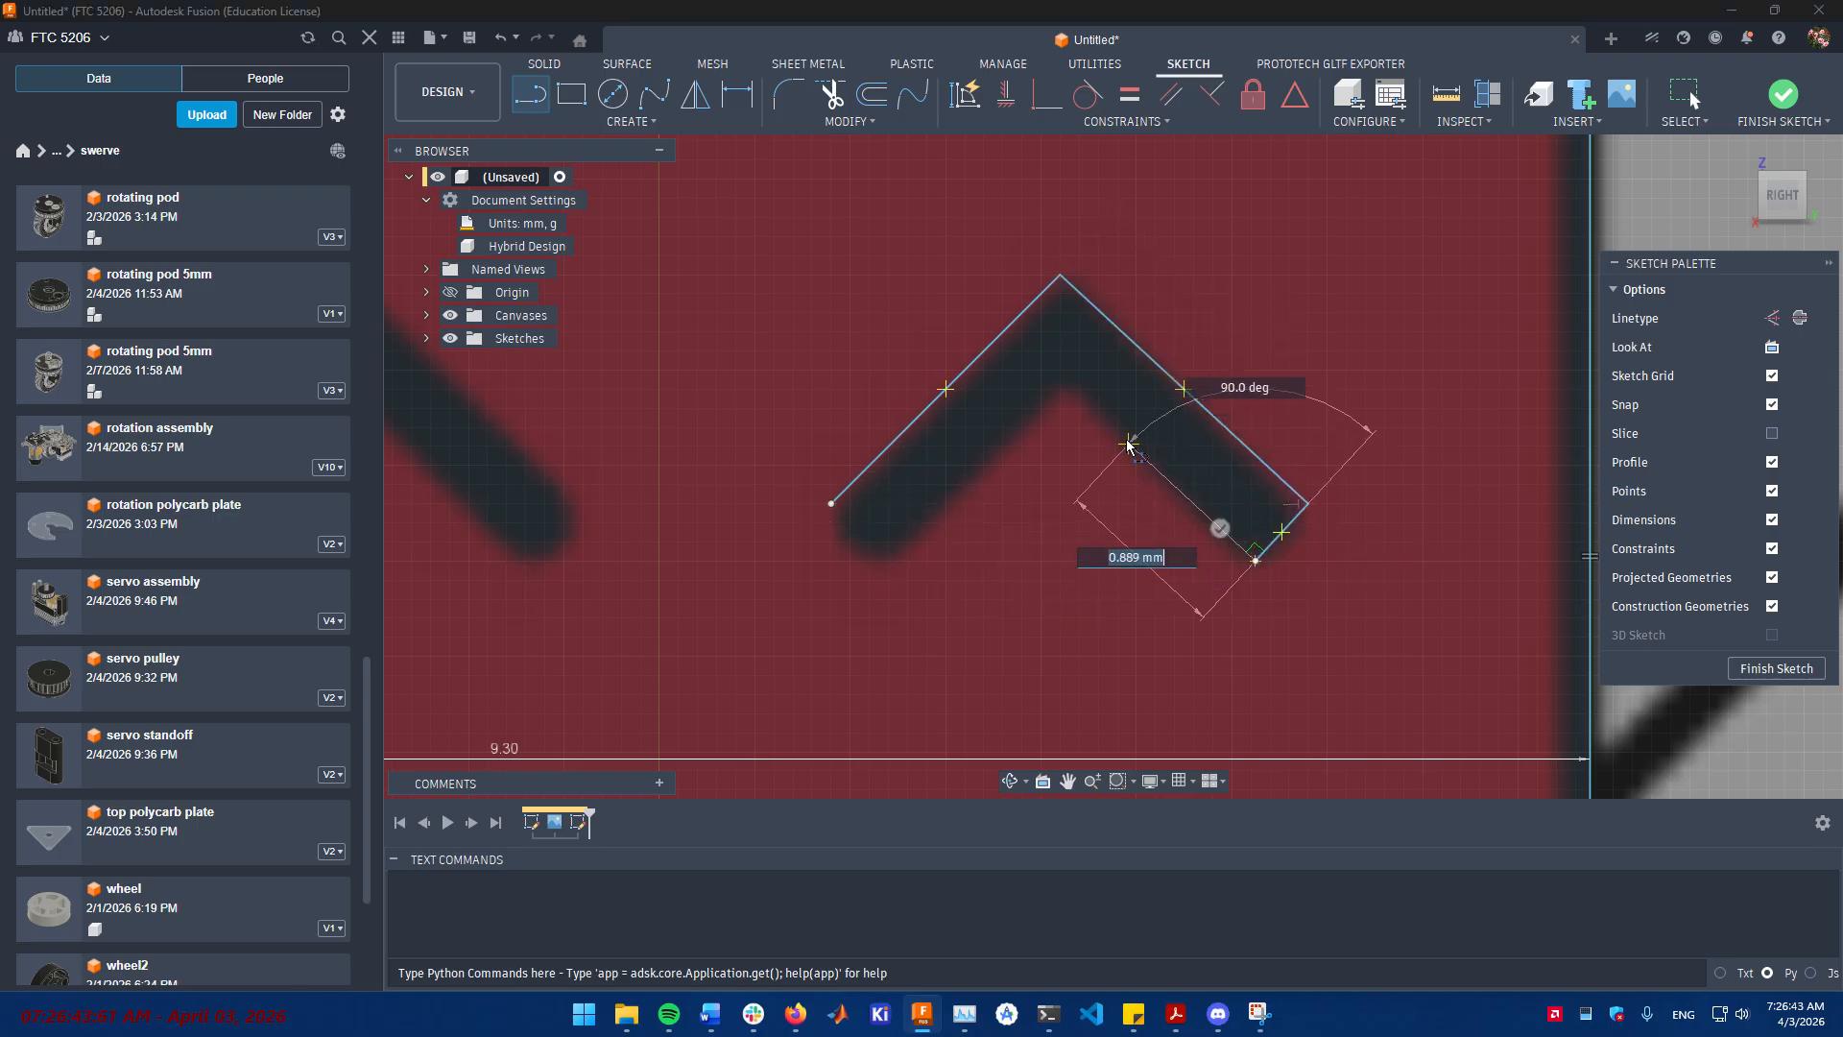
pyautogui.click(1069, 389)
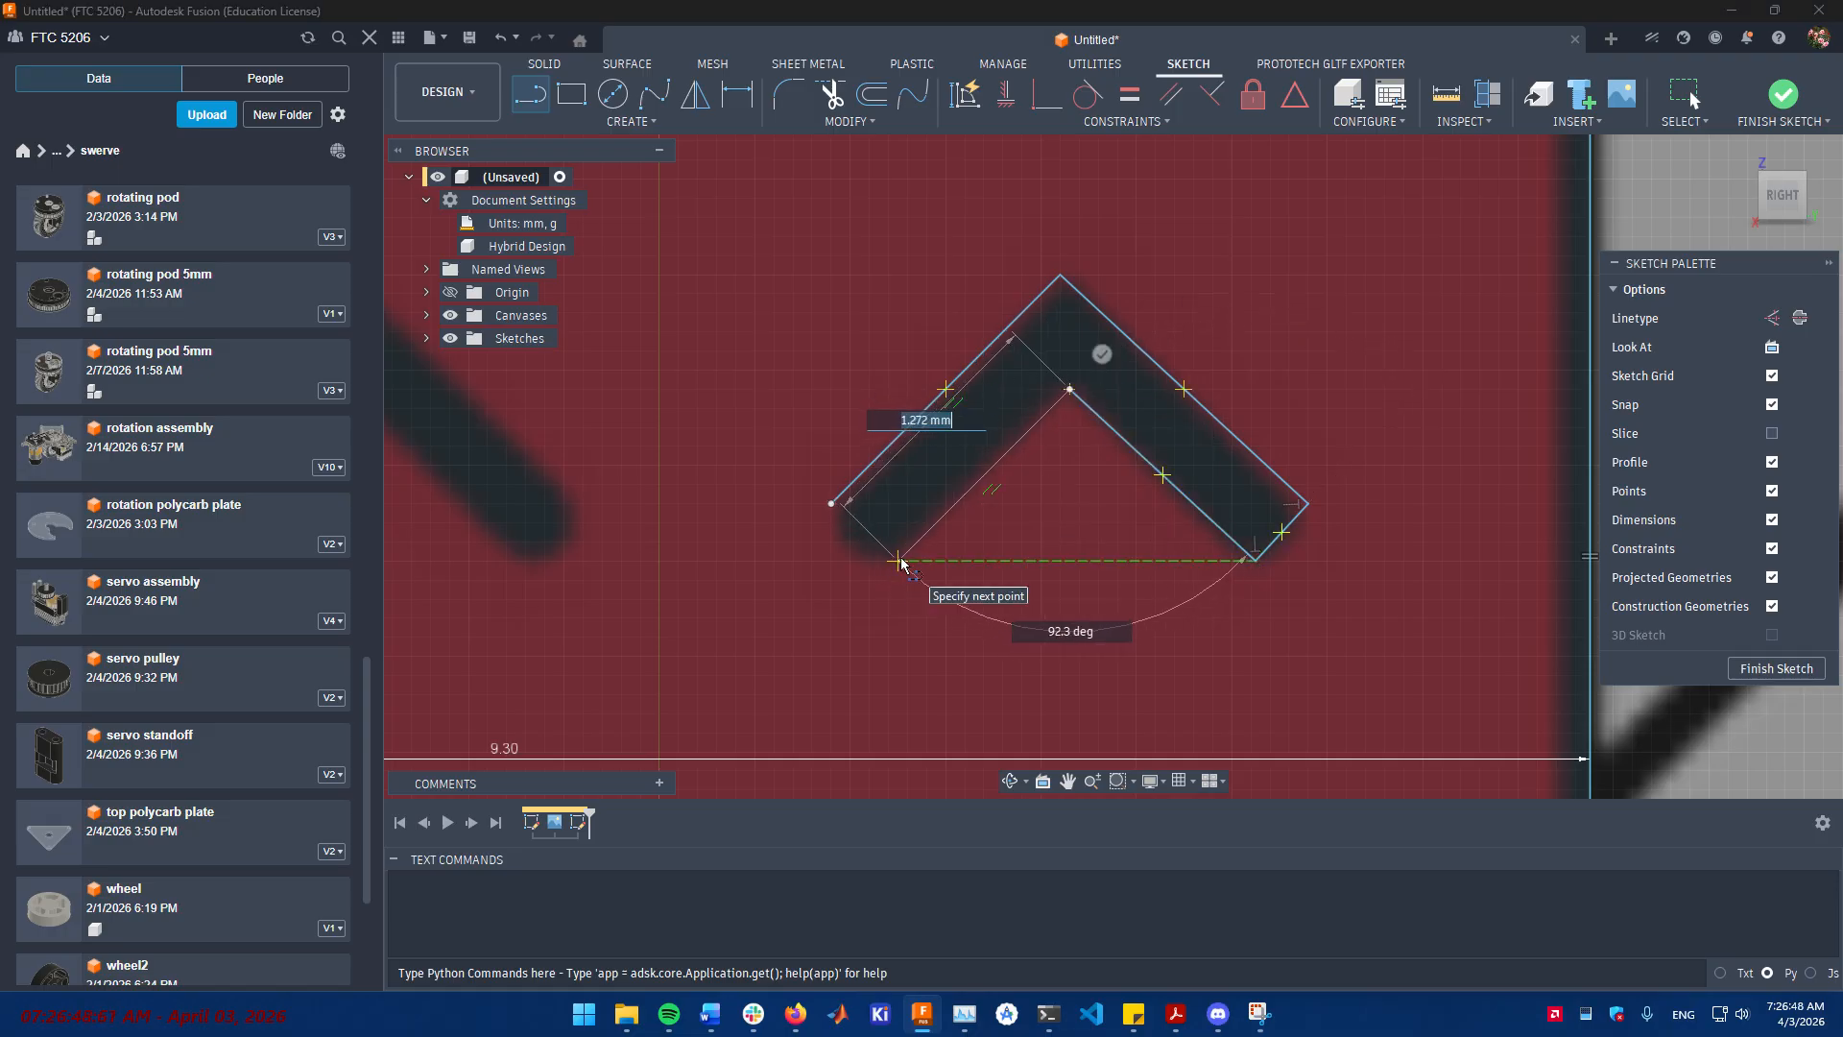
pyautogui.click(900, 563)
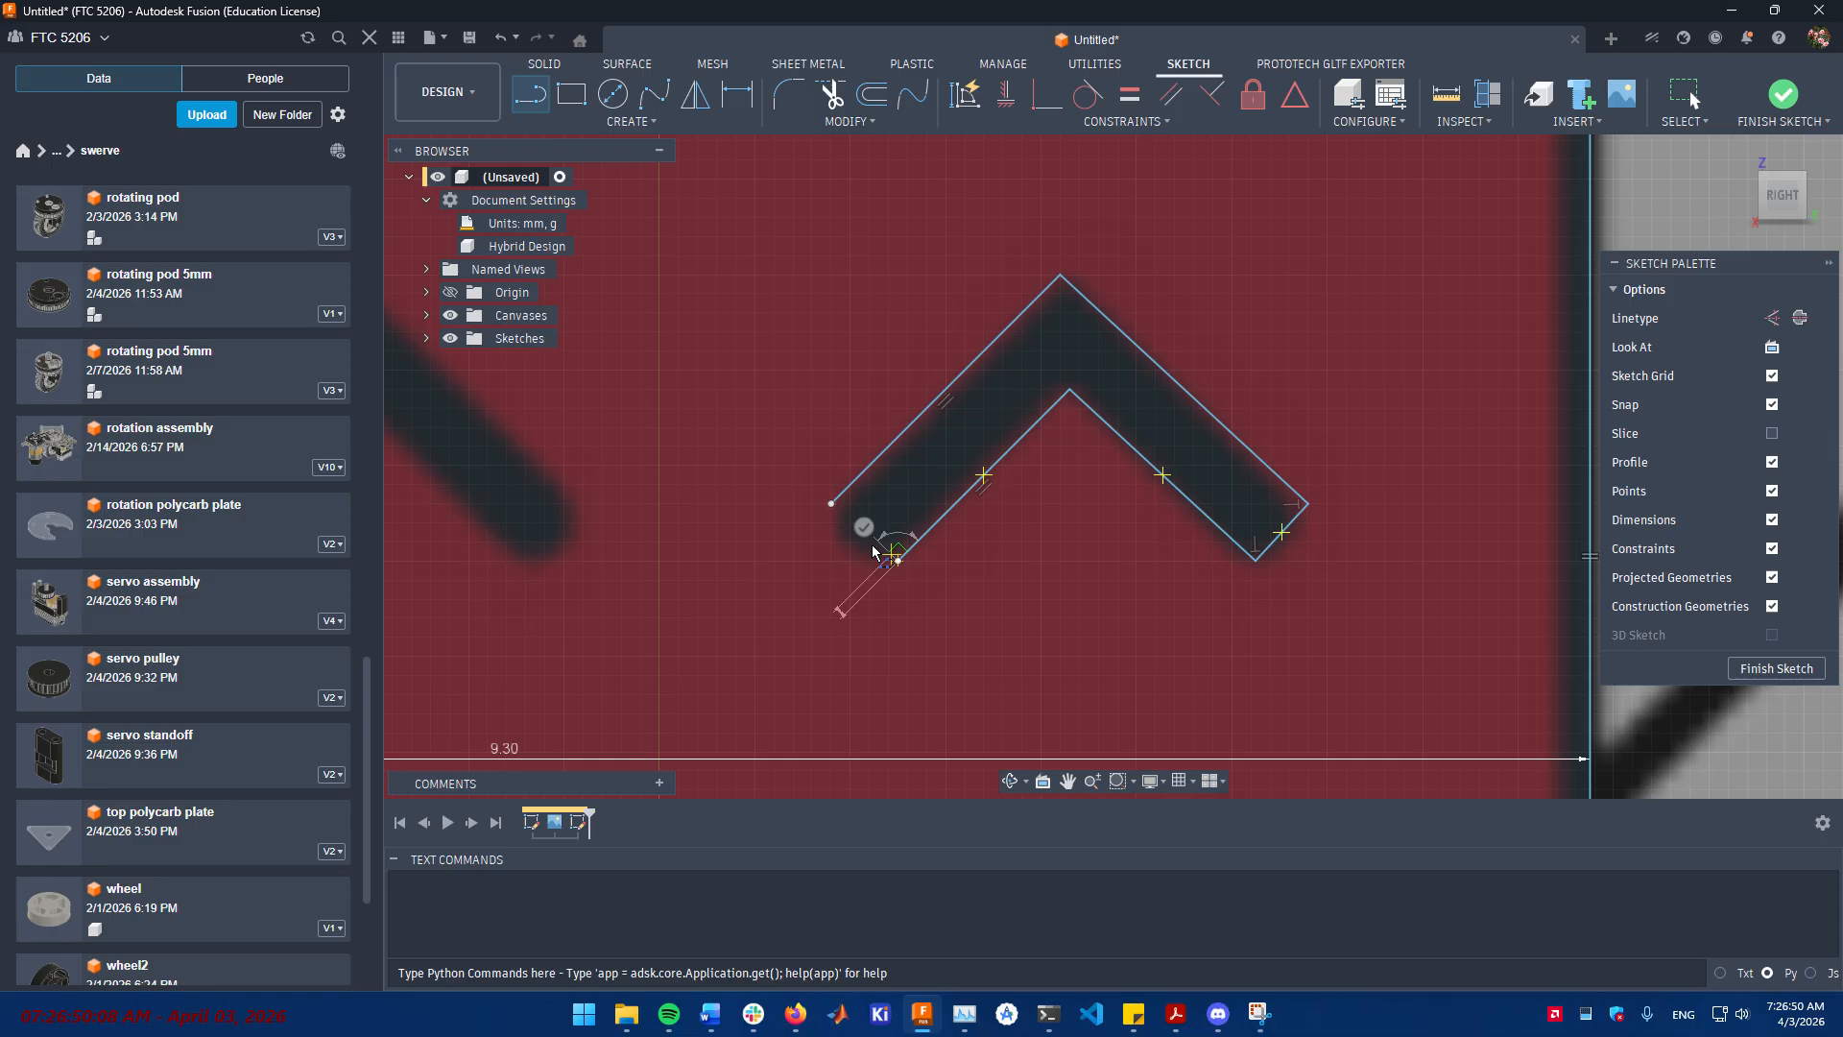
pyautogui.click(831, 503)
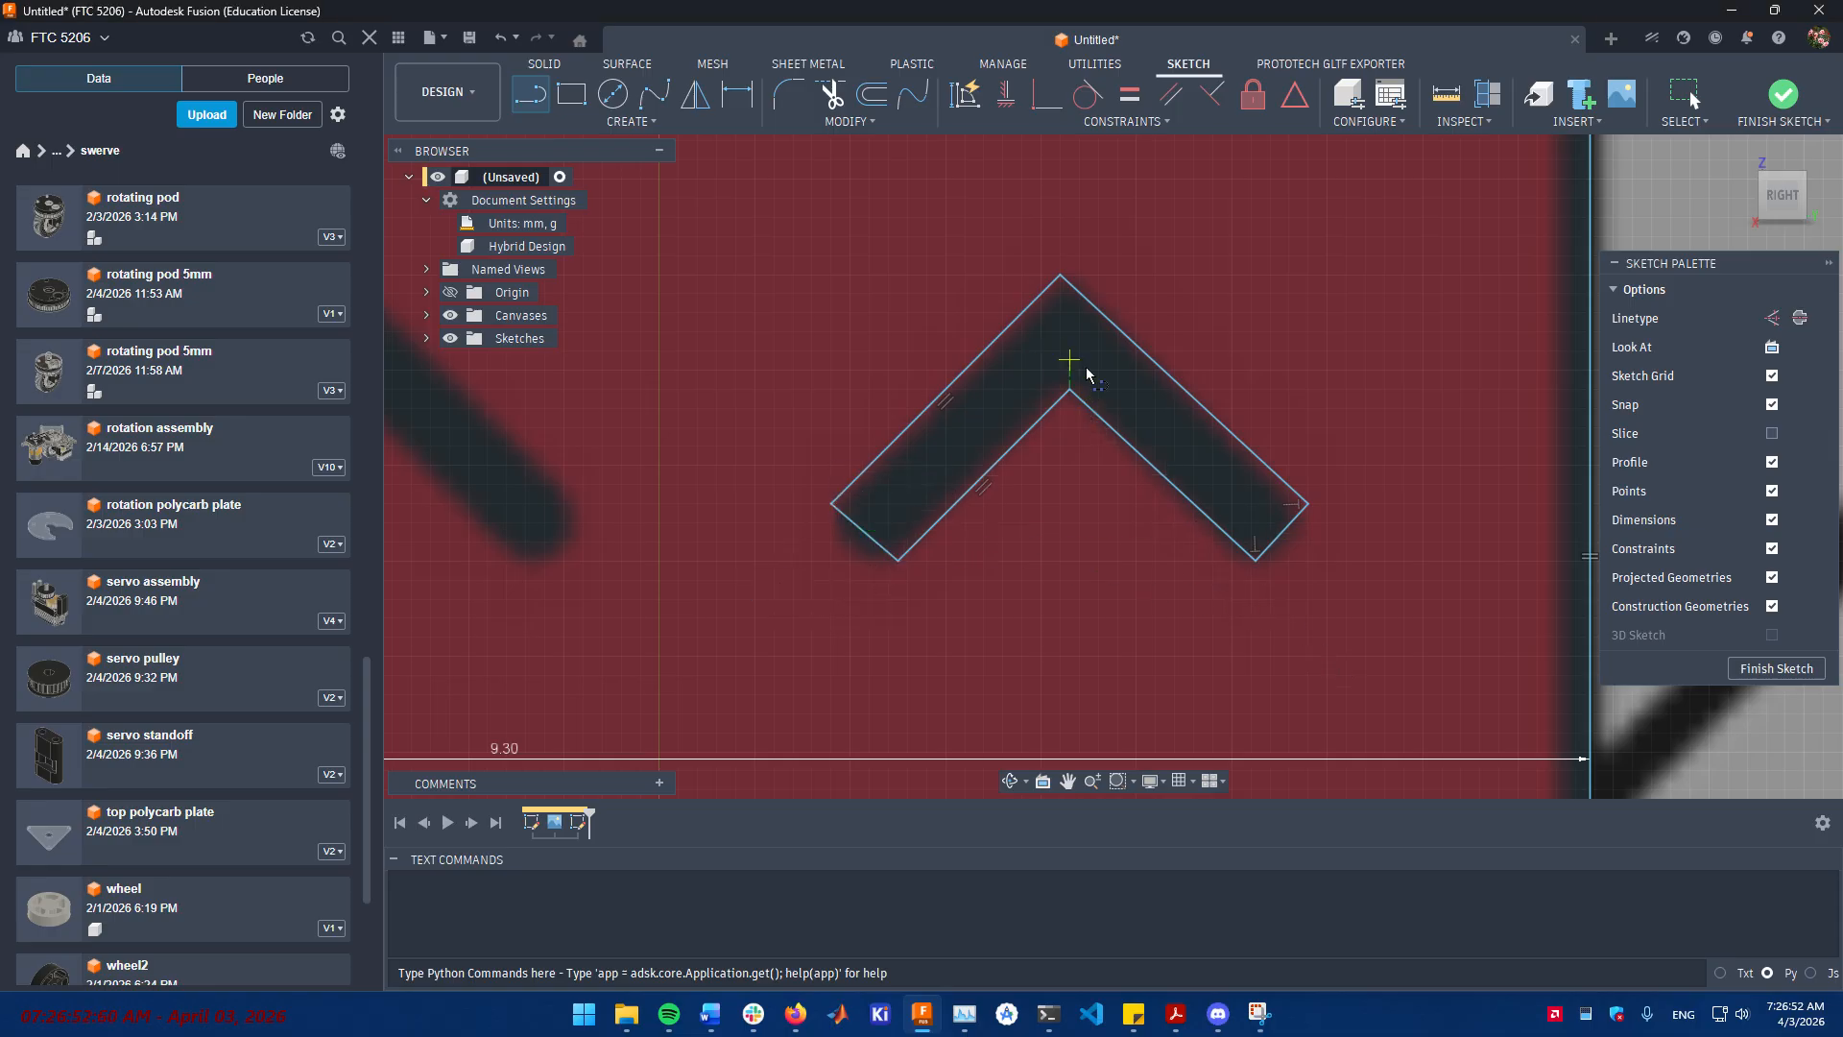
# - Sketch a horizontal line about 3.4 mm long just above the mouth, running from the vertical axis past its right corner
pyautogui.scroll(-5, 1144, 500)
pyautogui.scroll(5, 1144, 499)
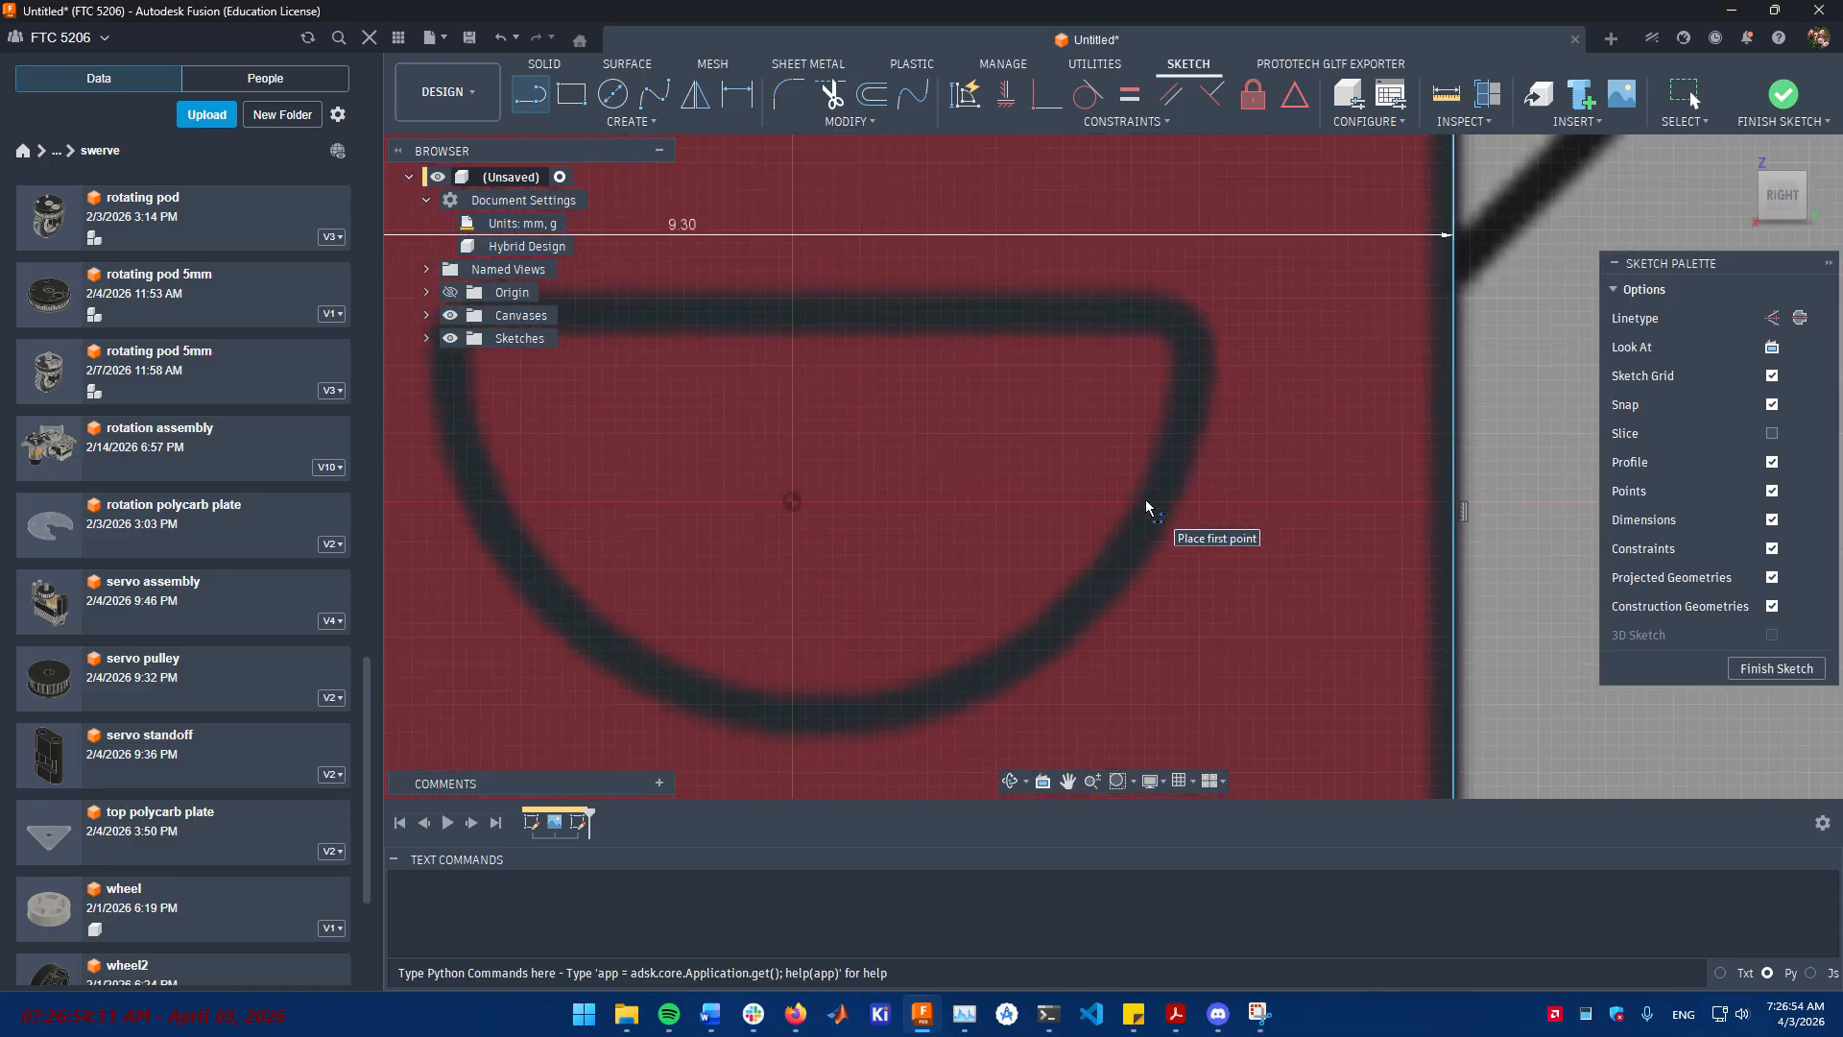
pyautogui.click(783, 279)
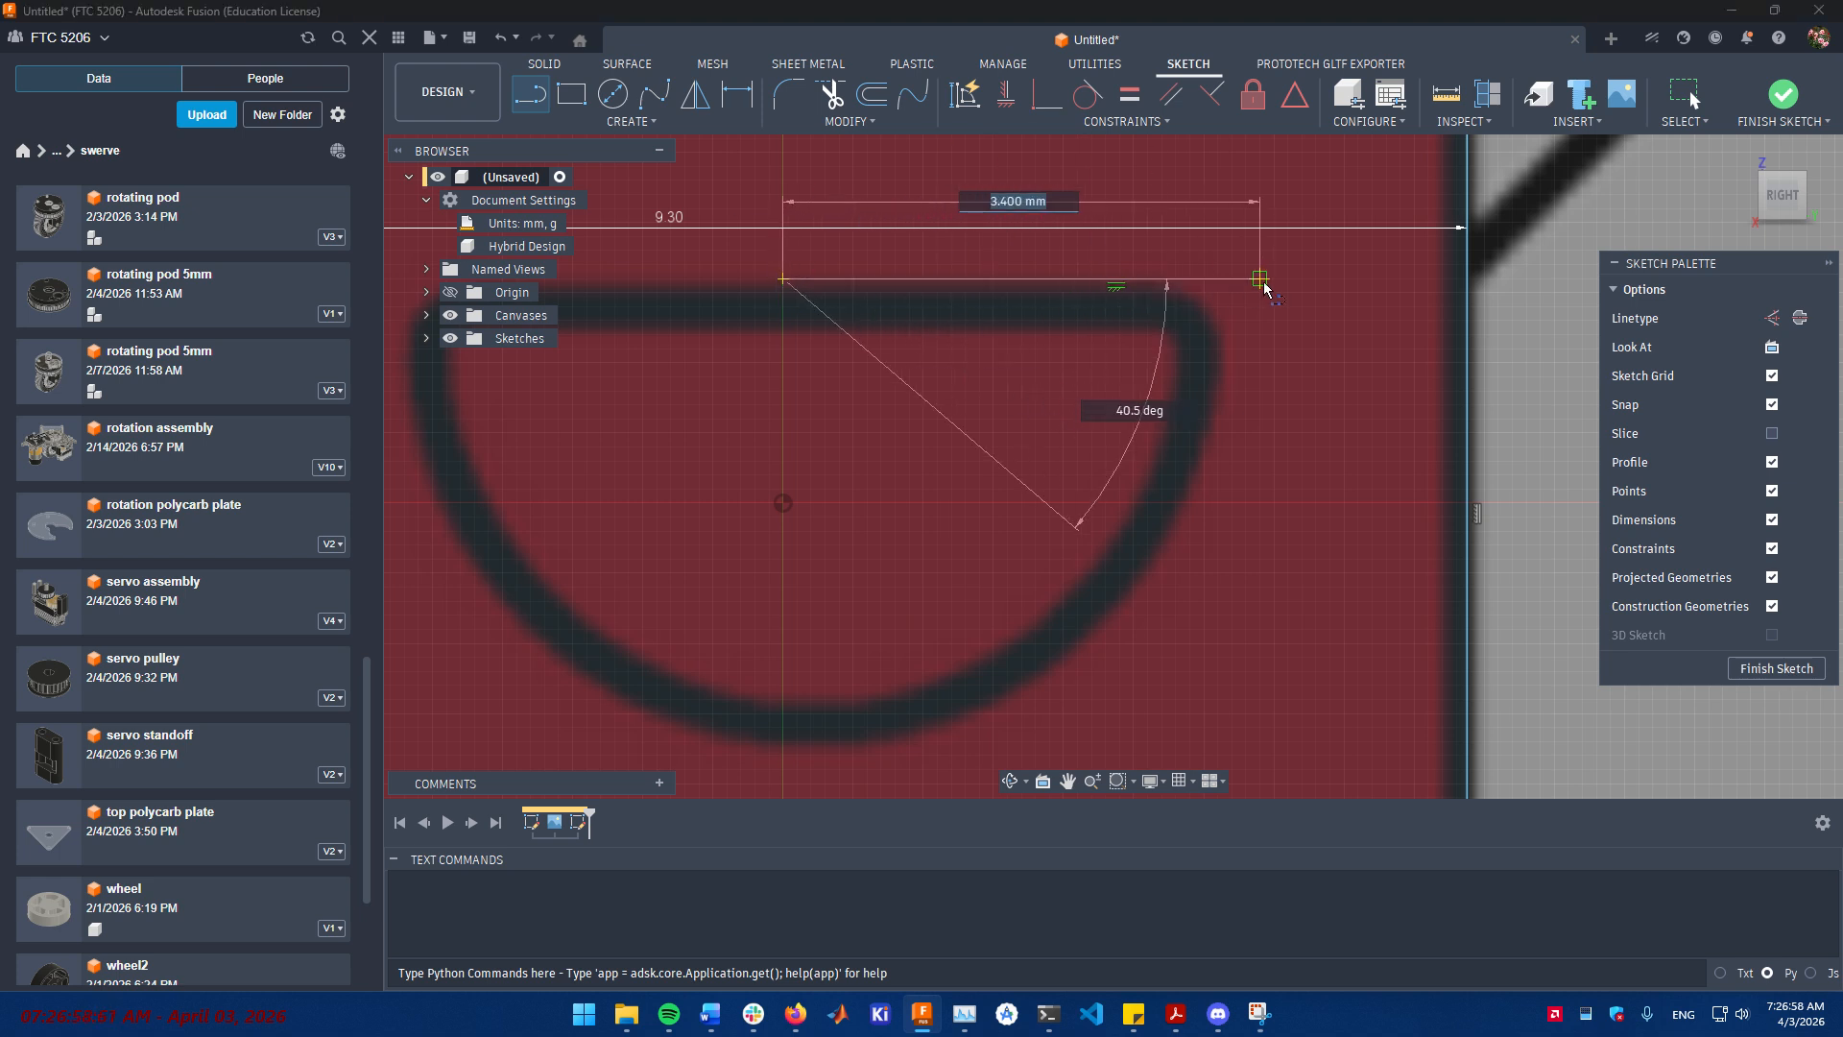
pyautogui.click(1263, 281)
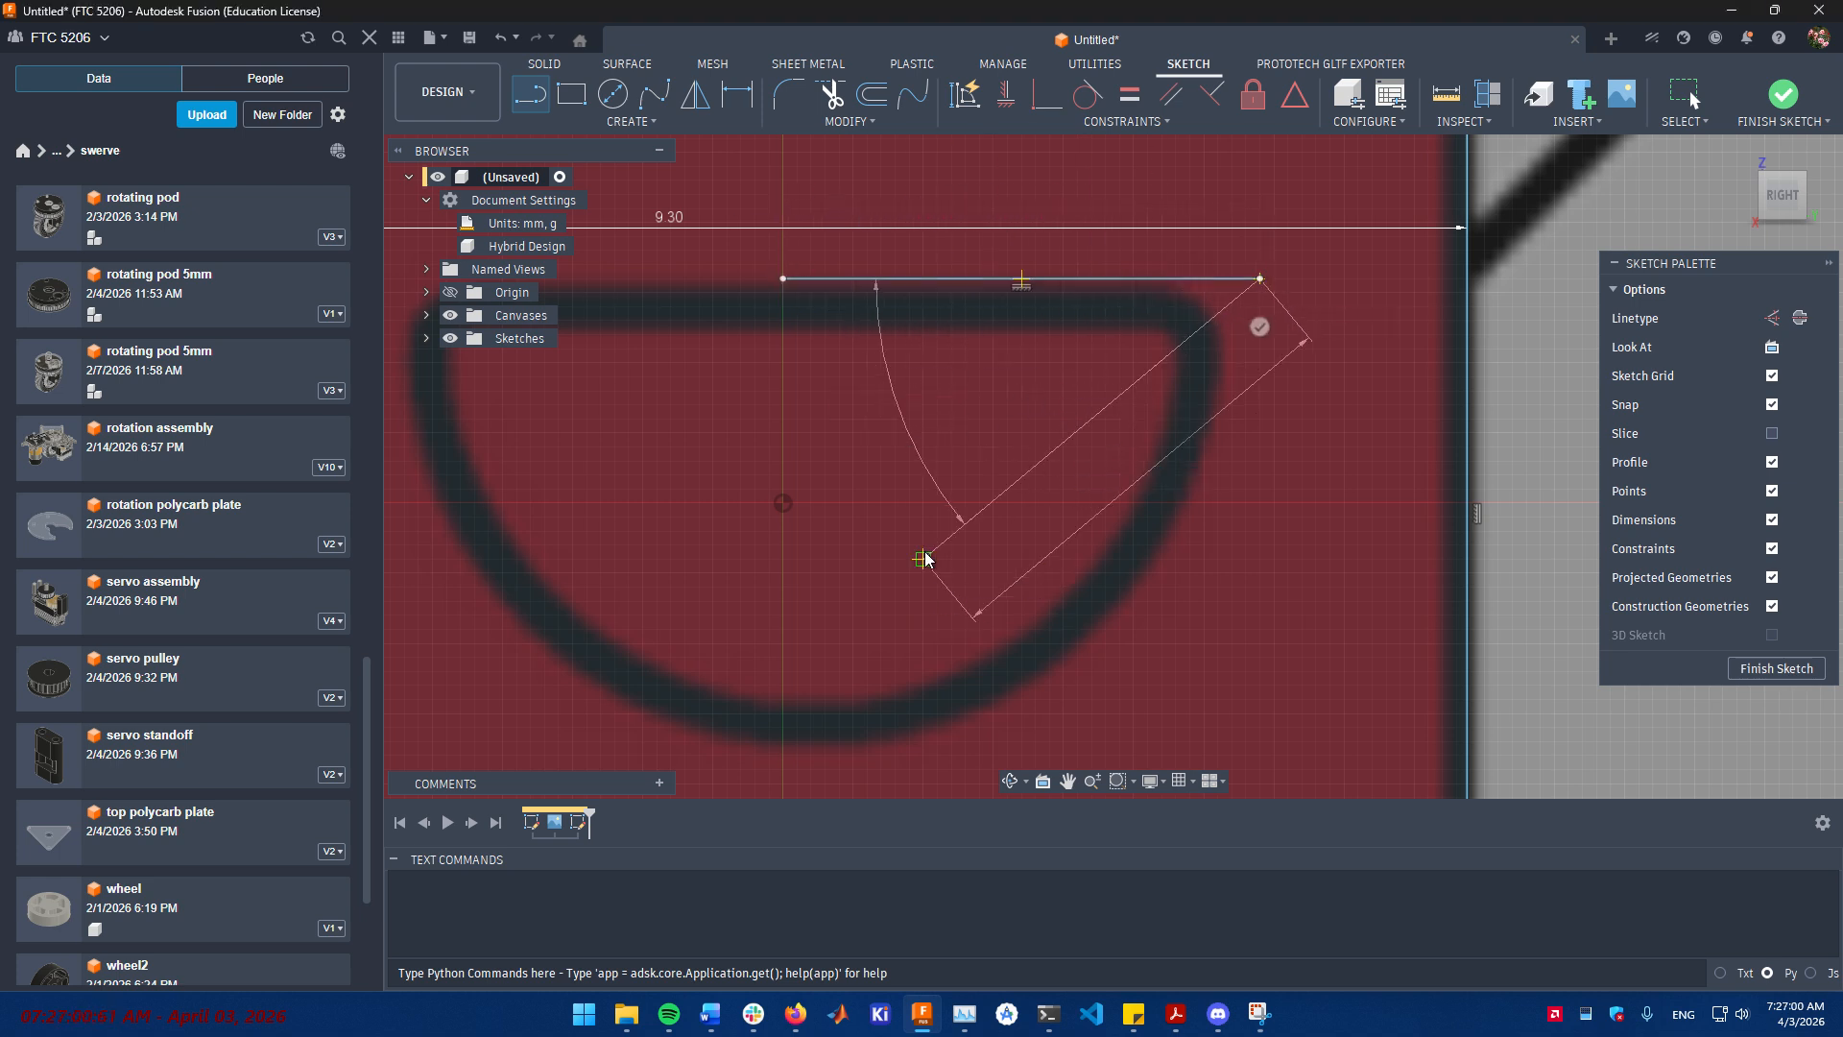
pyautogui.press('Escape')
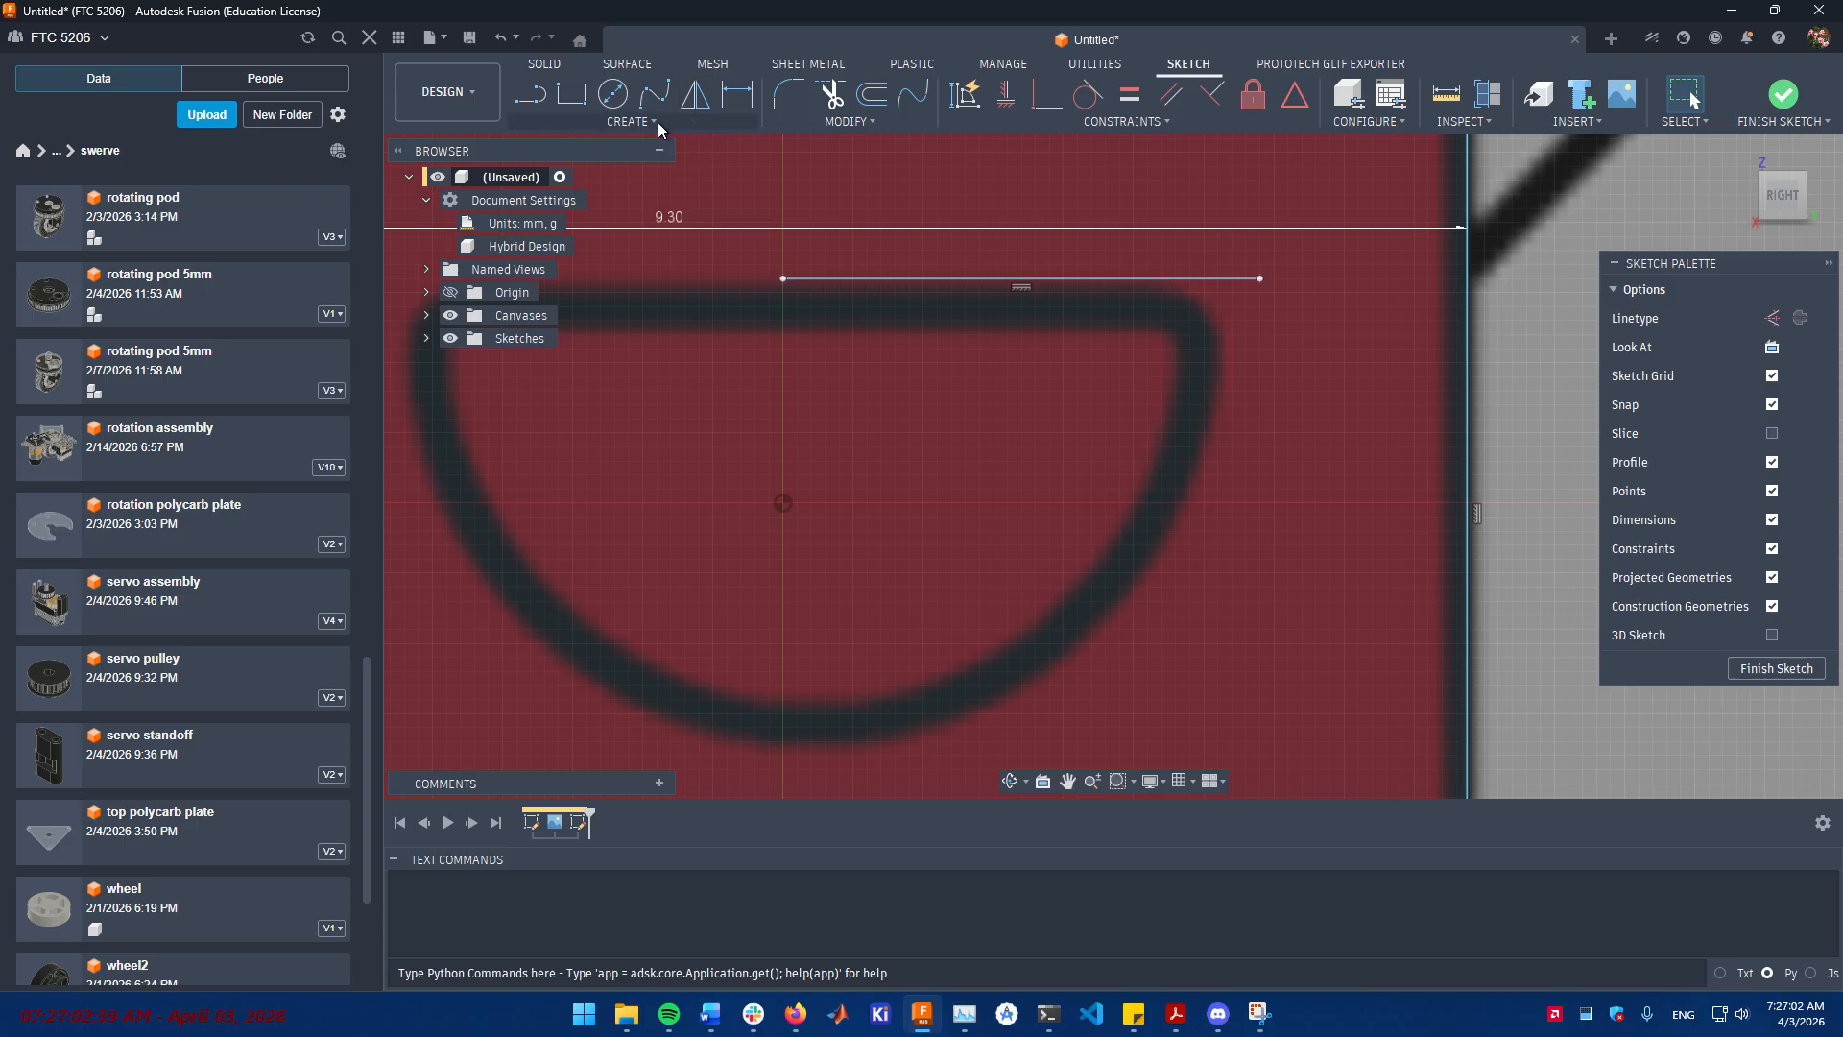
pyautogui.click(658, 123)
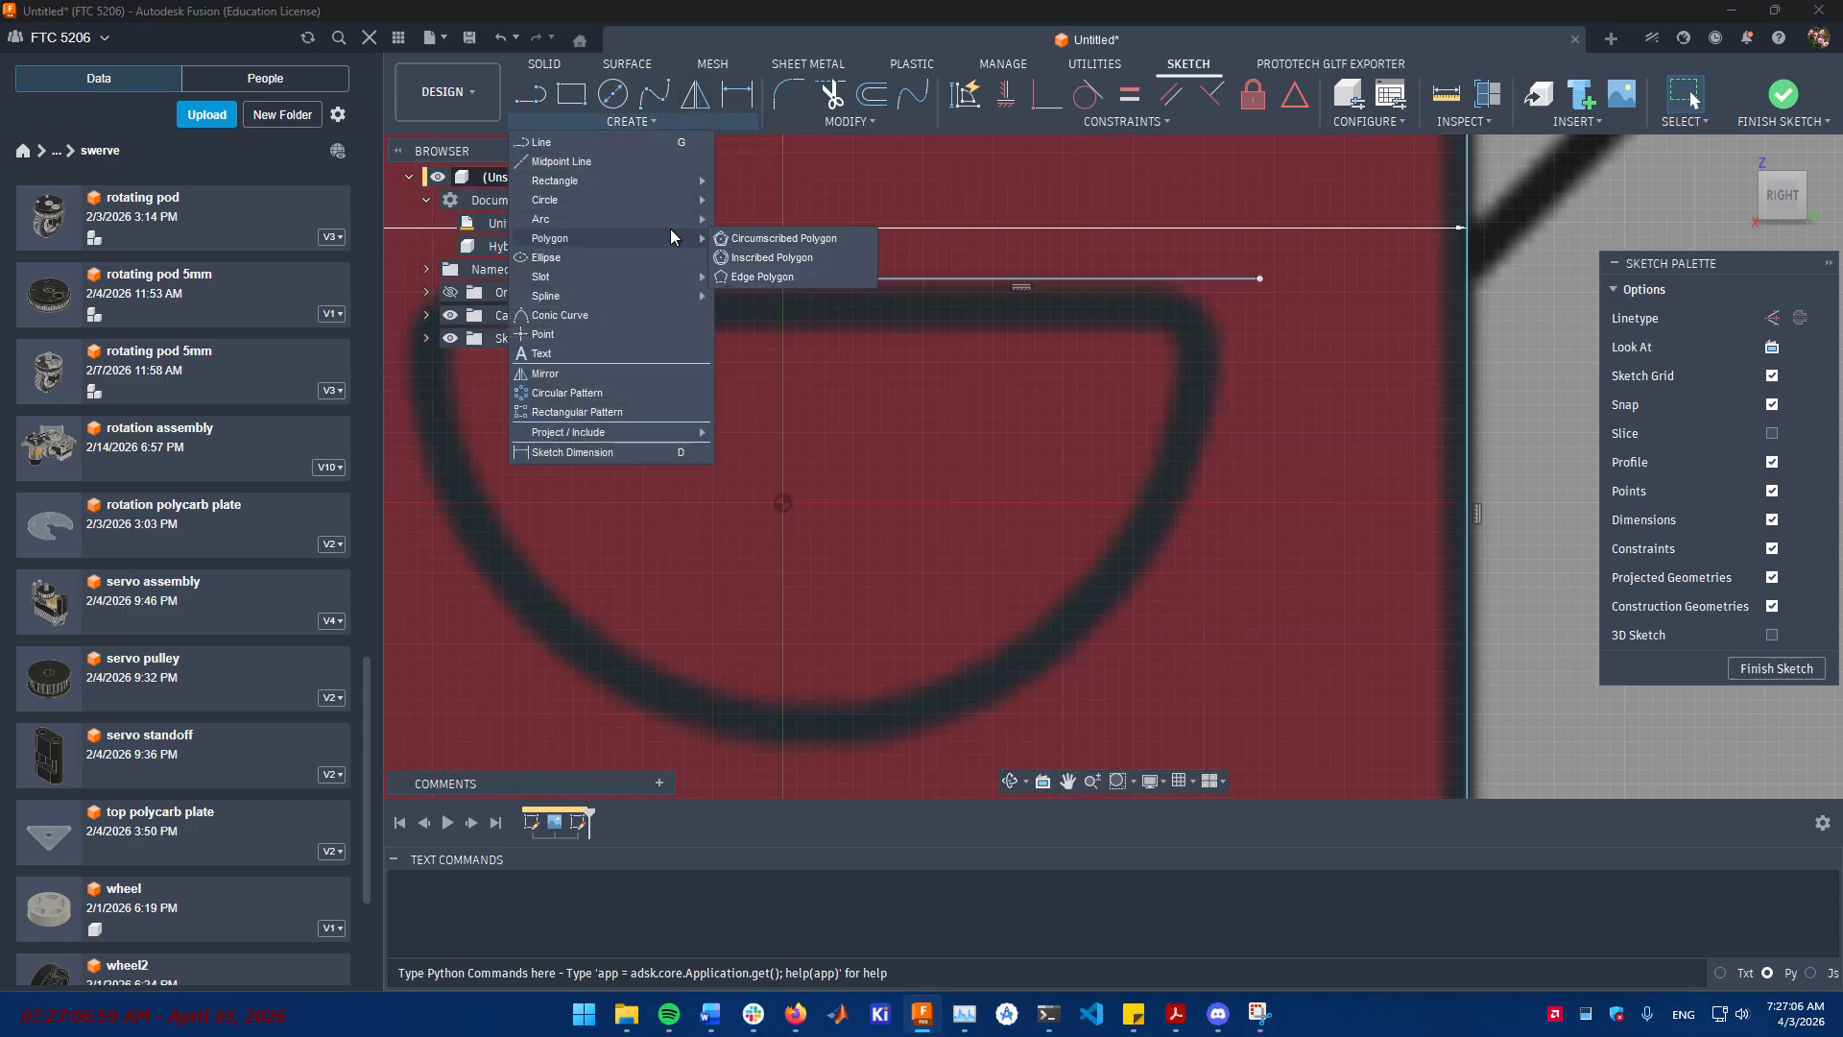
pyautogui.moveTo(691, 222)
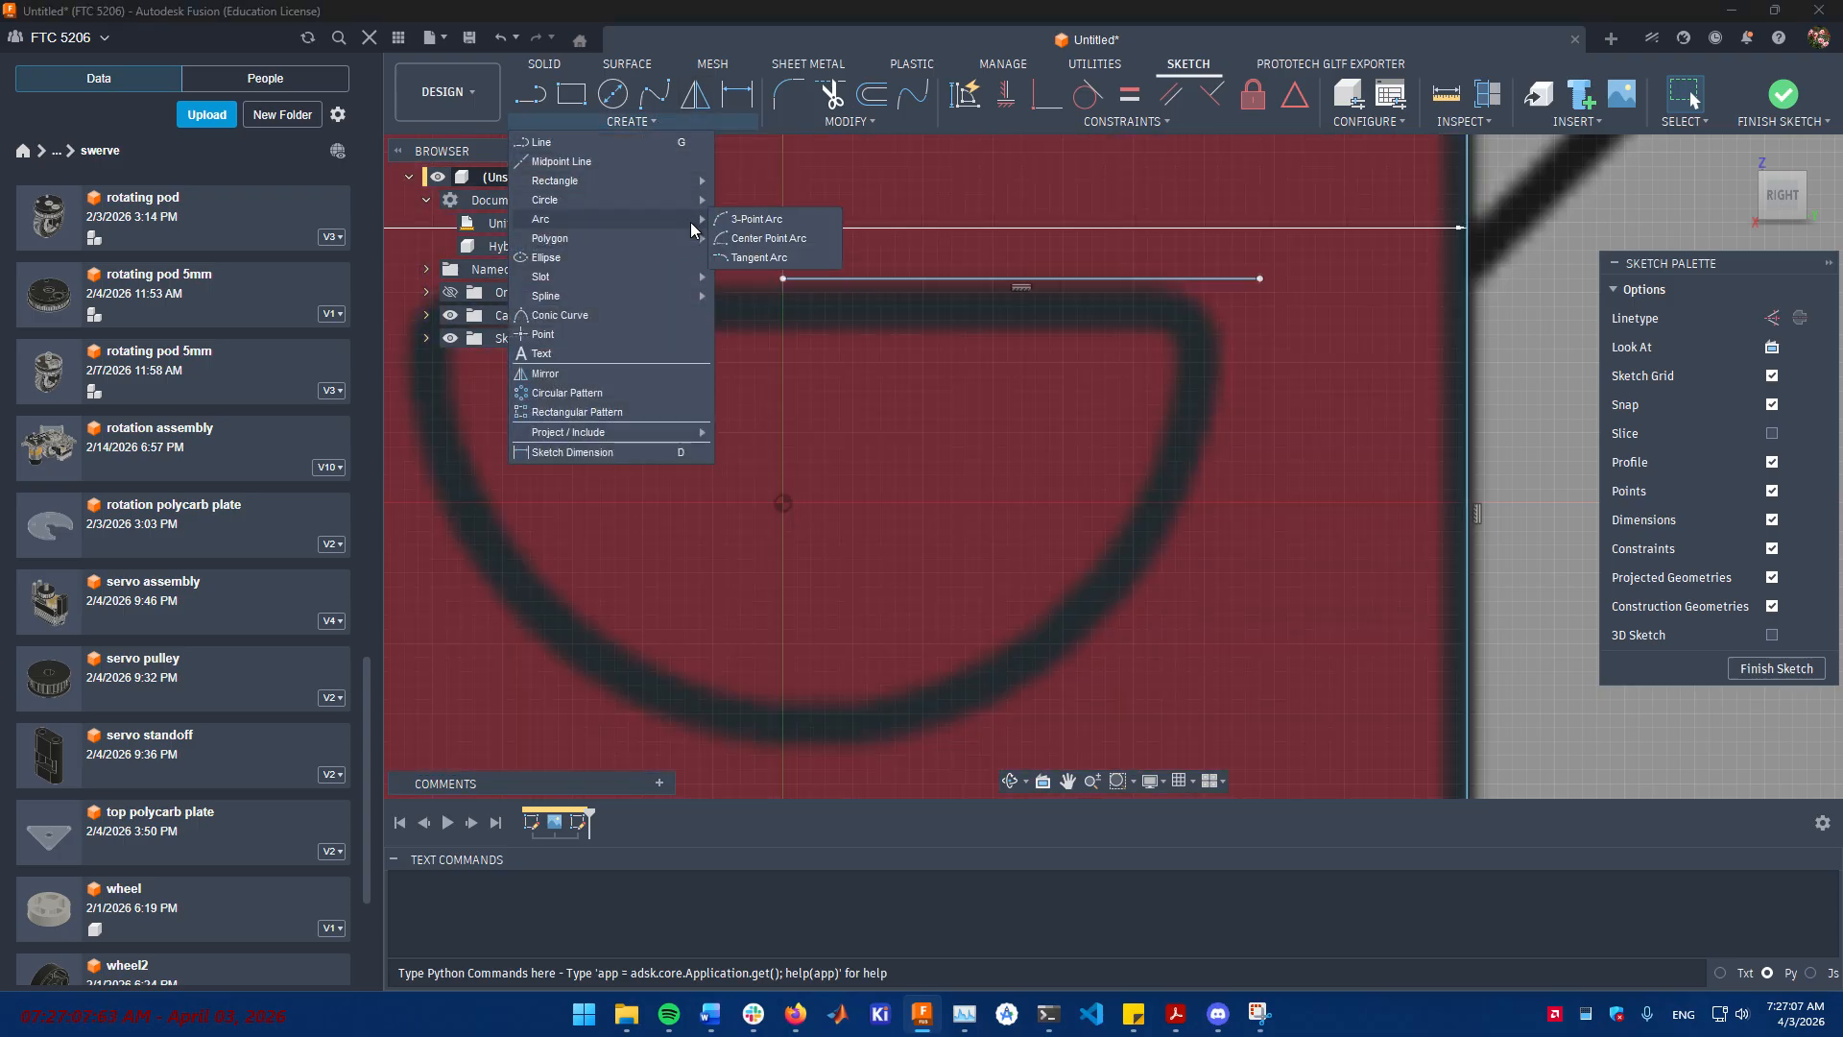
pyautogui.click(782, 238)
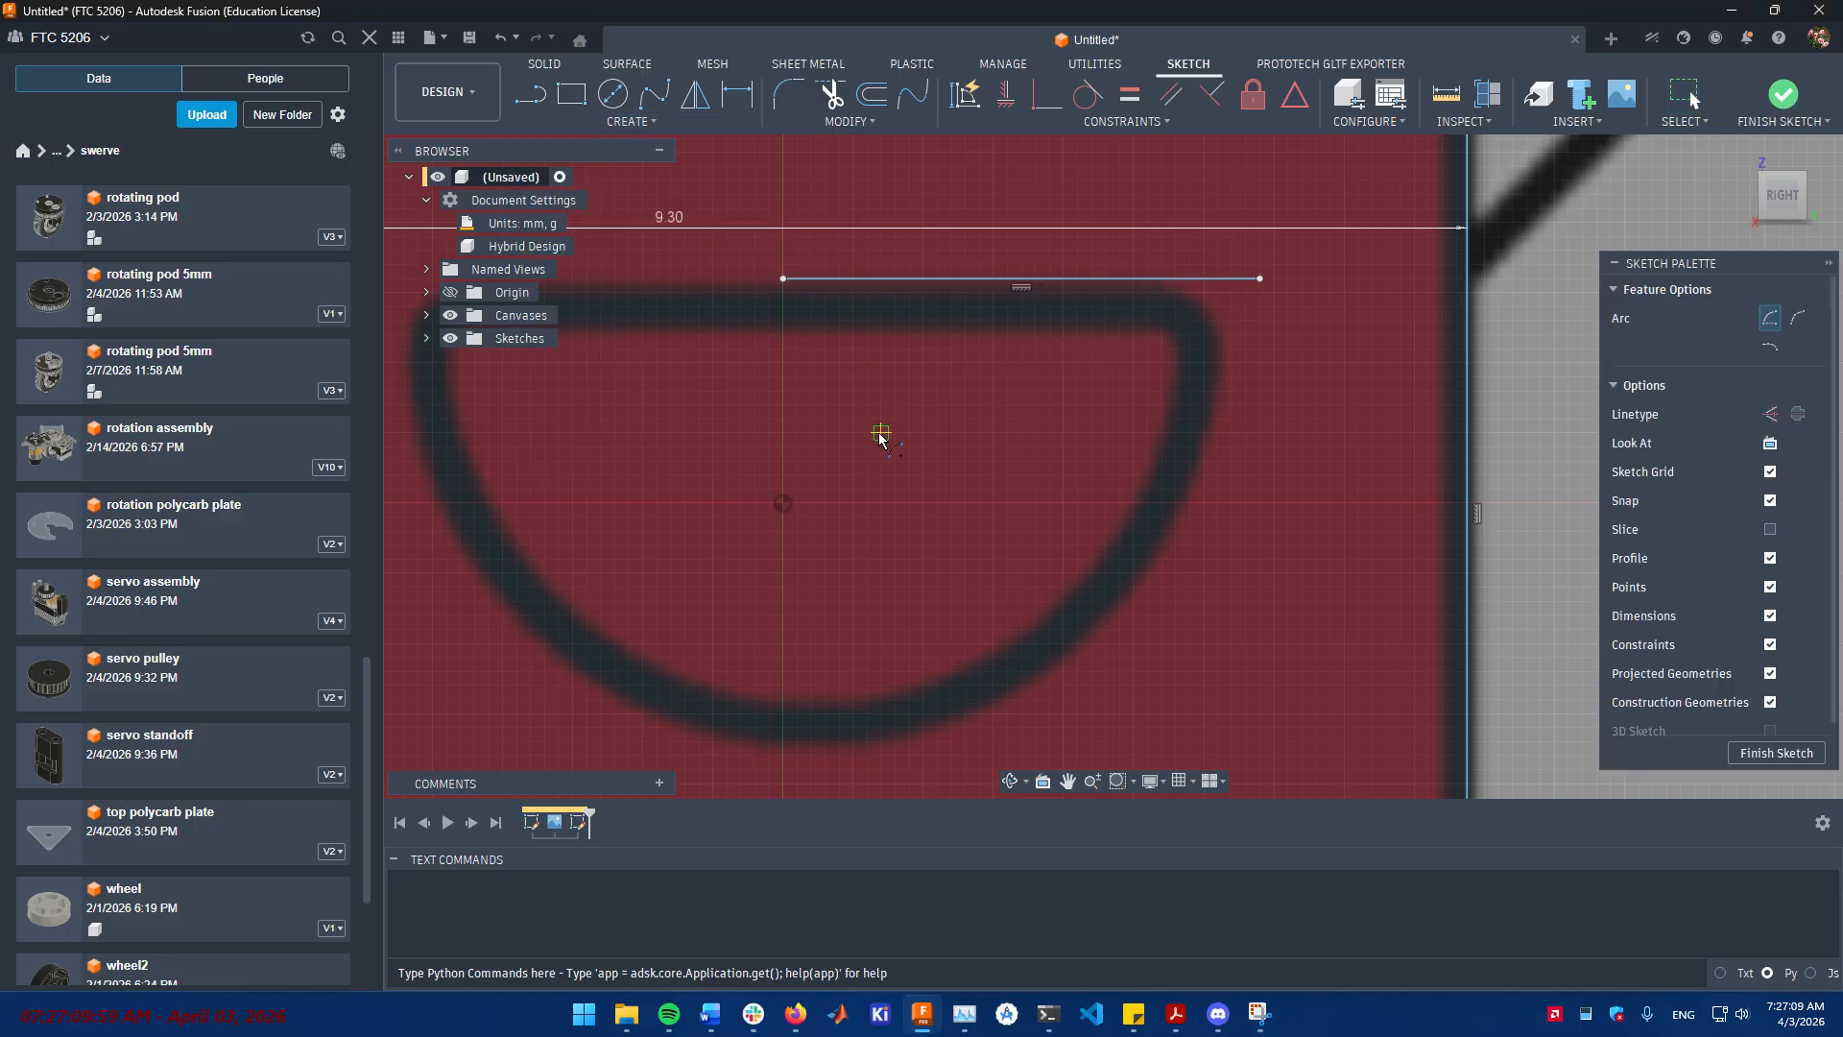
pyautogui.click(783, 278)
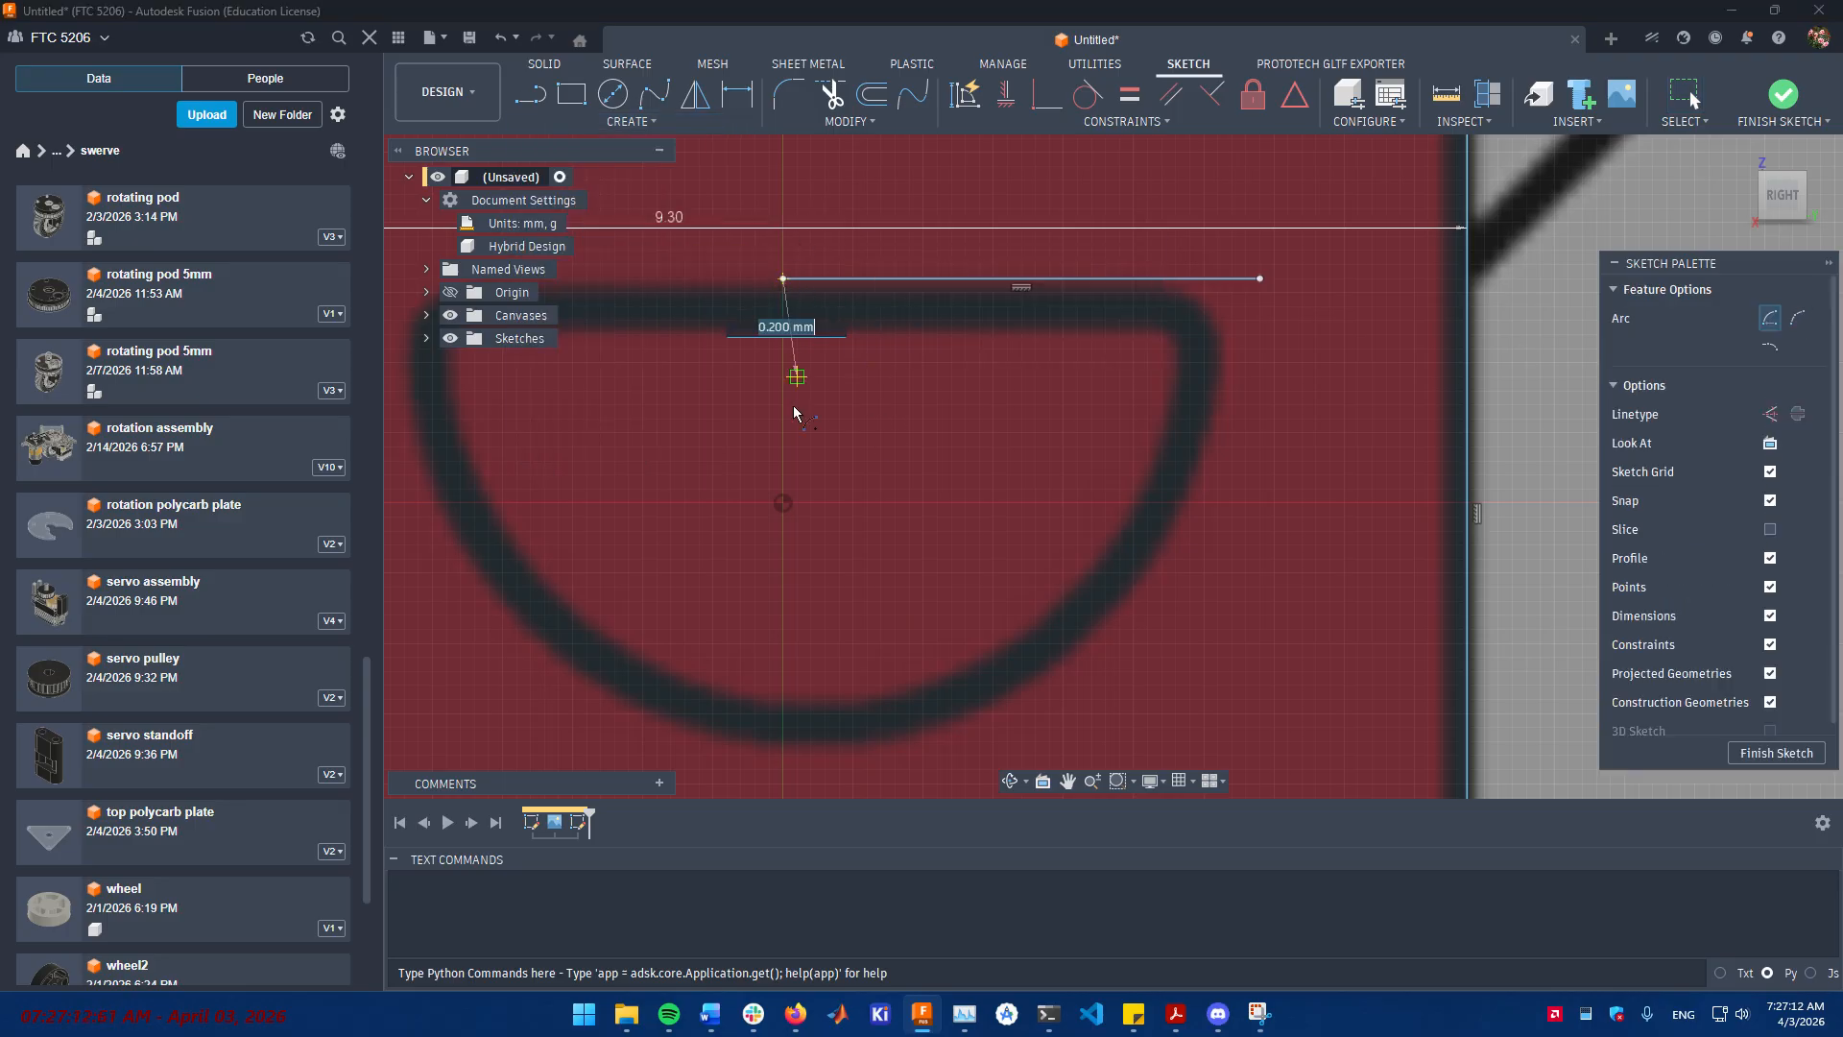
pyautogui.moveTo(783, 371); pyautogui.dragTo(761, 403, button='middle')
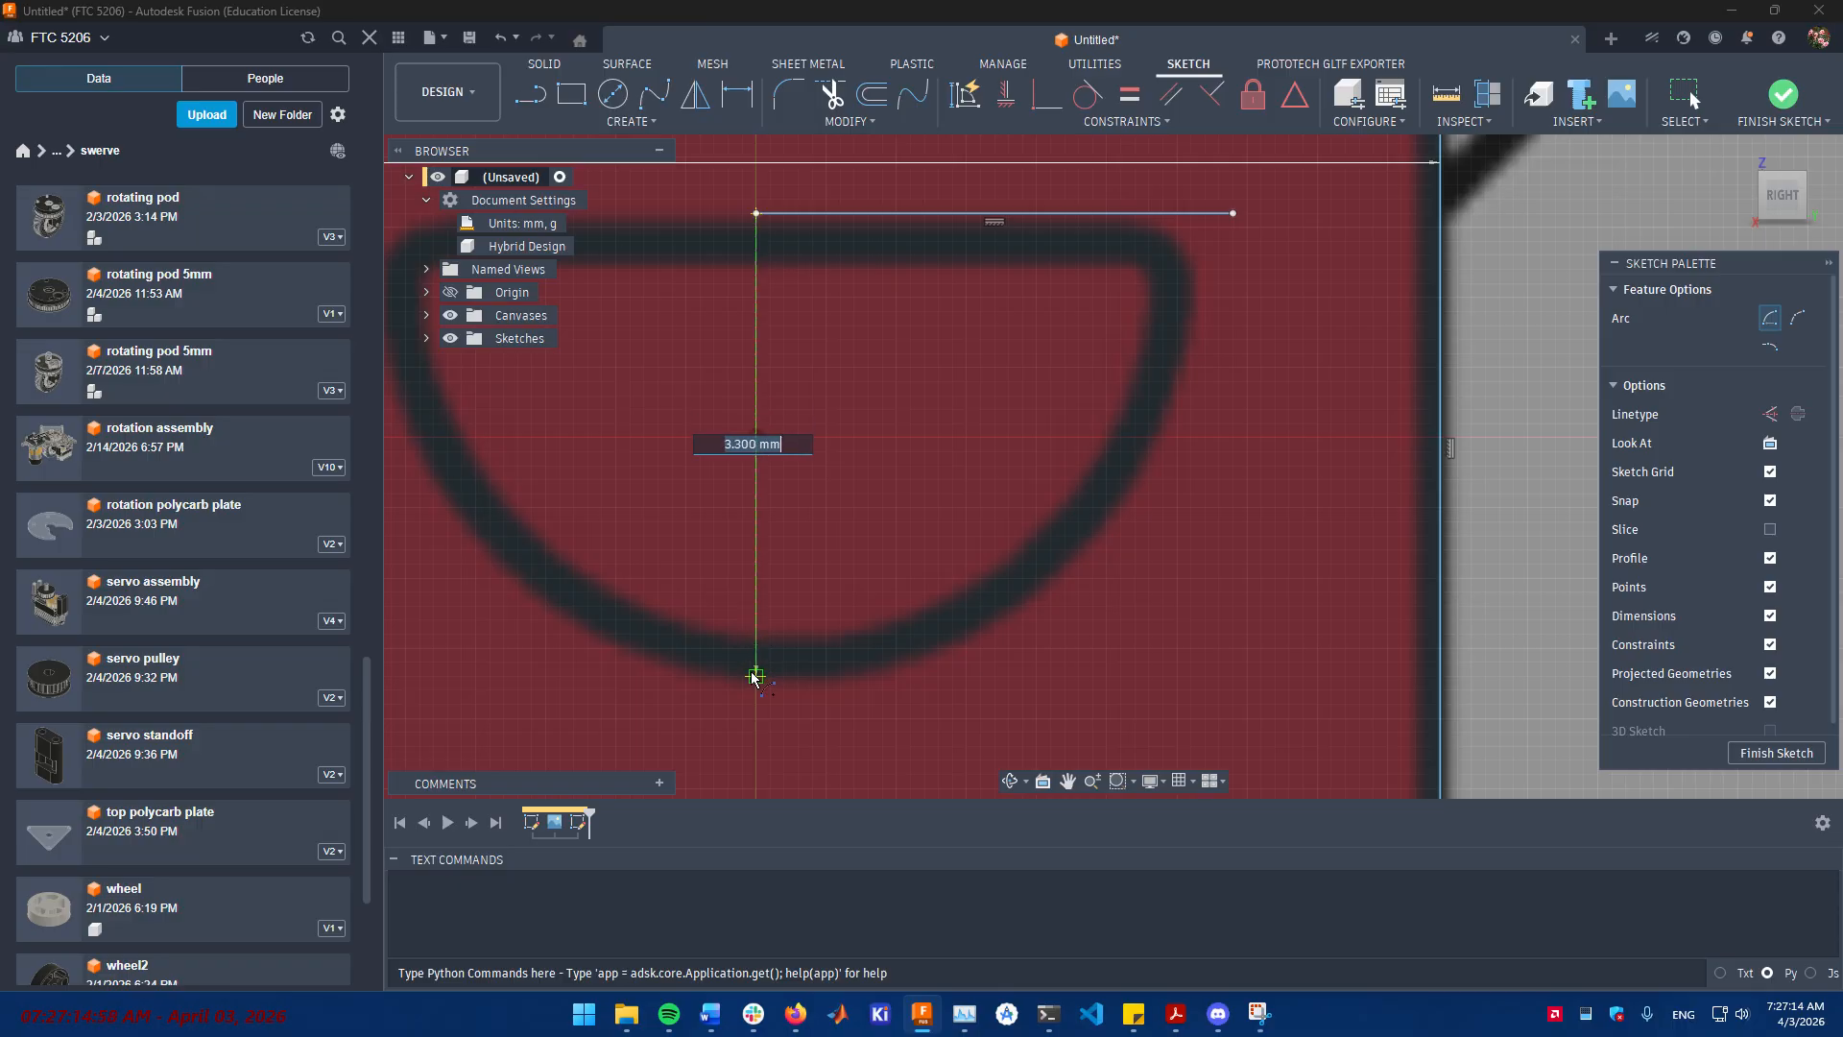
pyautogui.press('Escape')
pyautogui.scroll(-6, 832, 379)
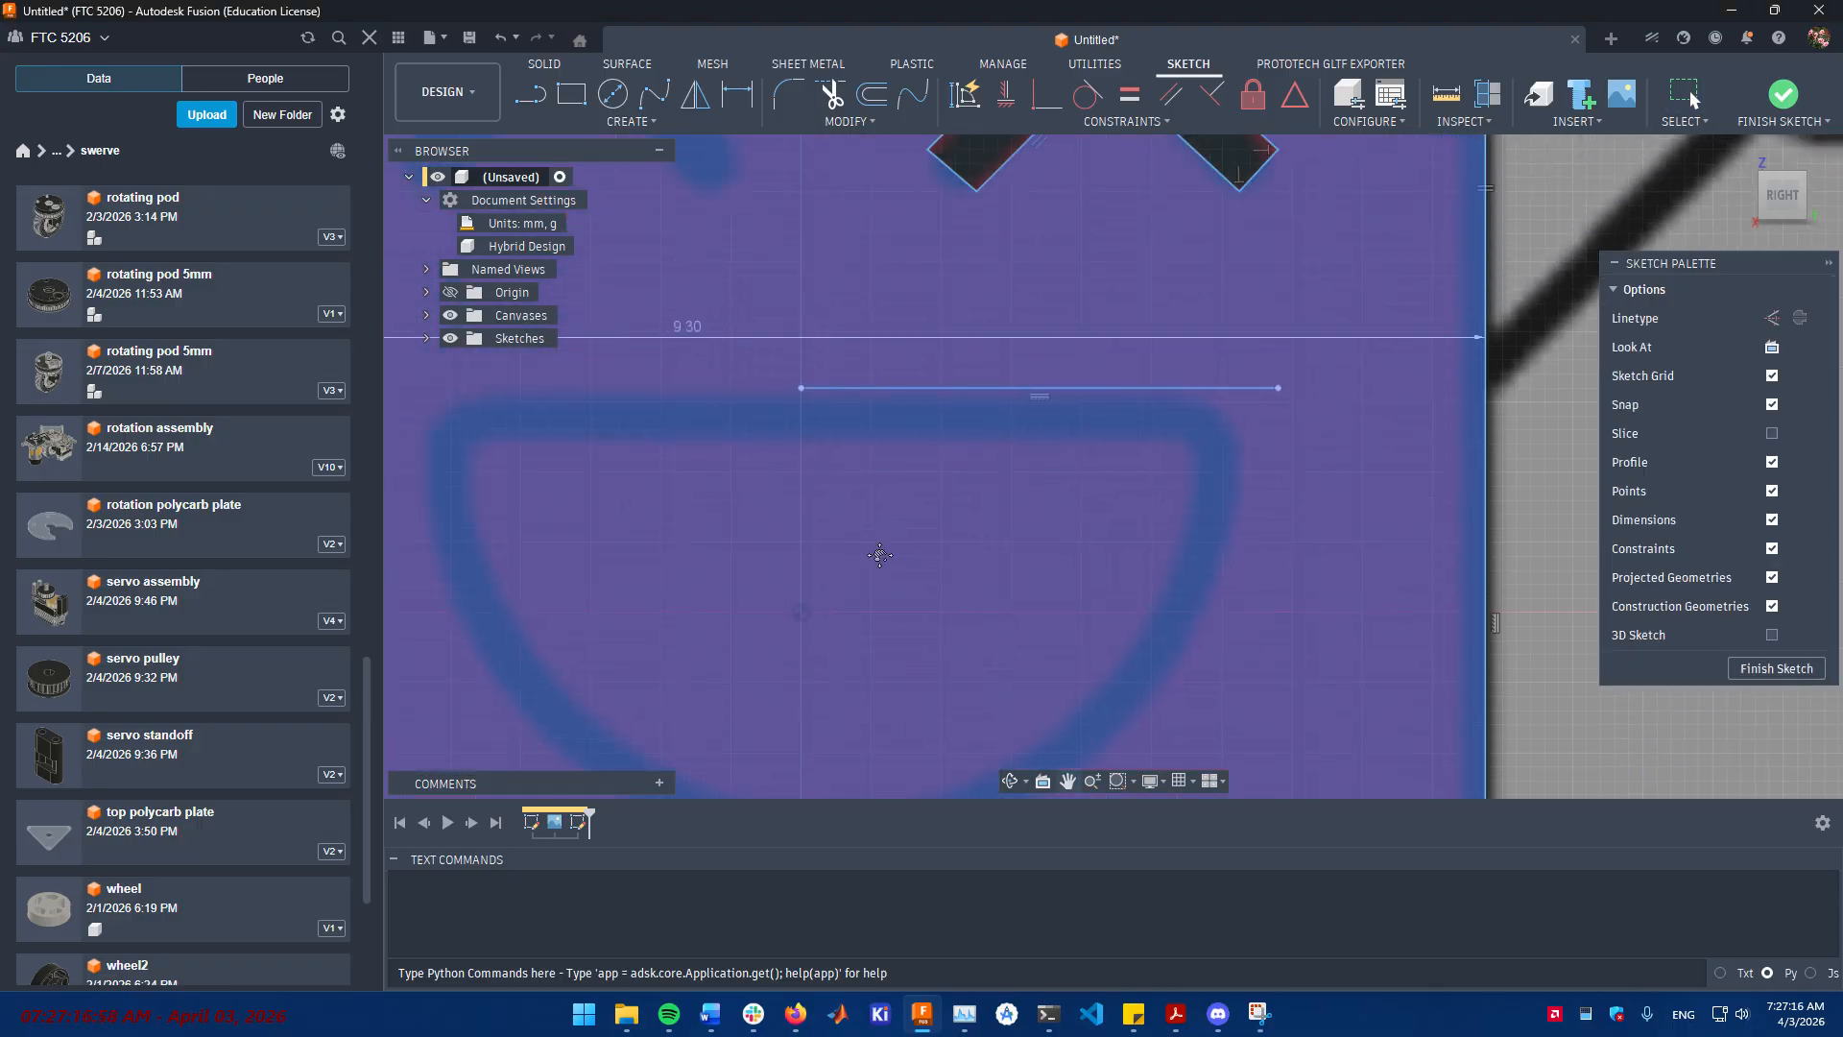
pyautogui.moveTo(883, 434); pyautogui.dragTo(902, 456, button='middle')
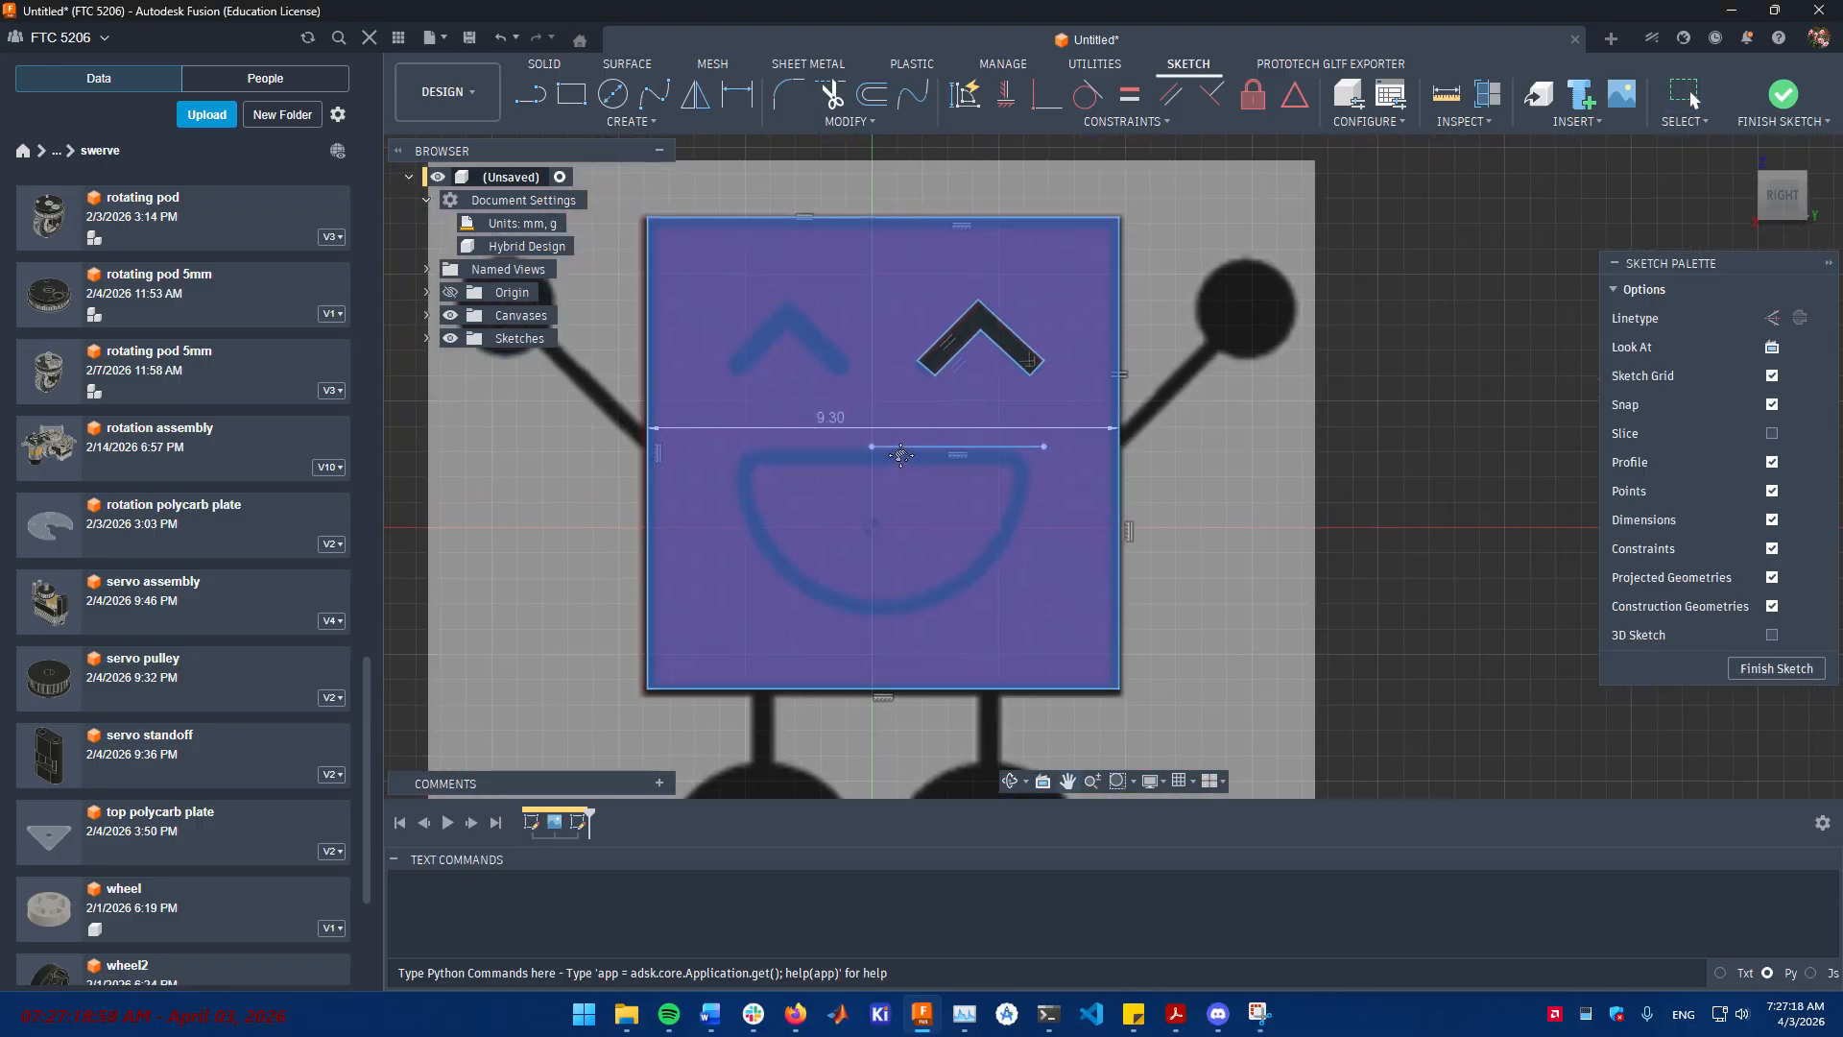
pyautogui.press('l')
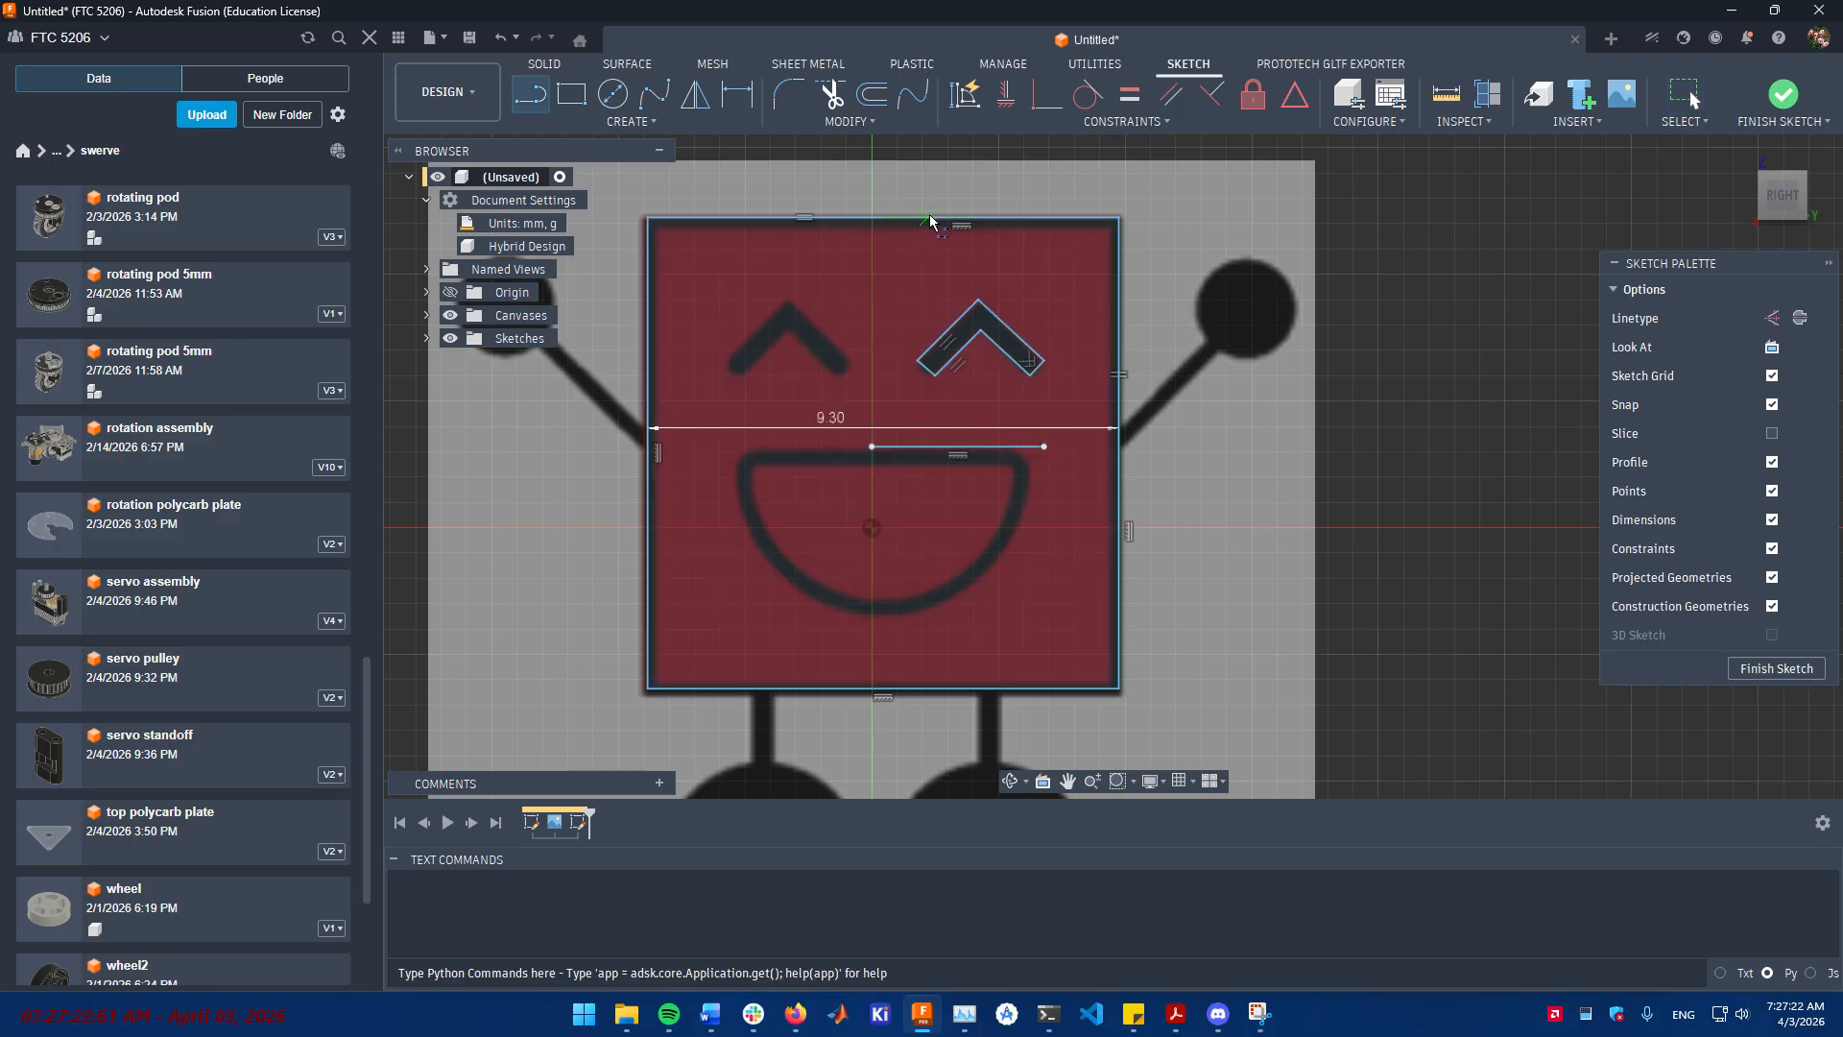
pyautogui.press('Escape')
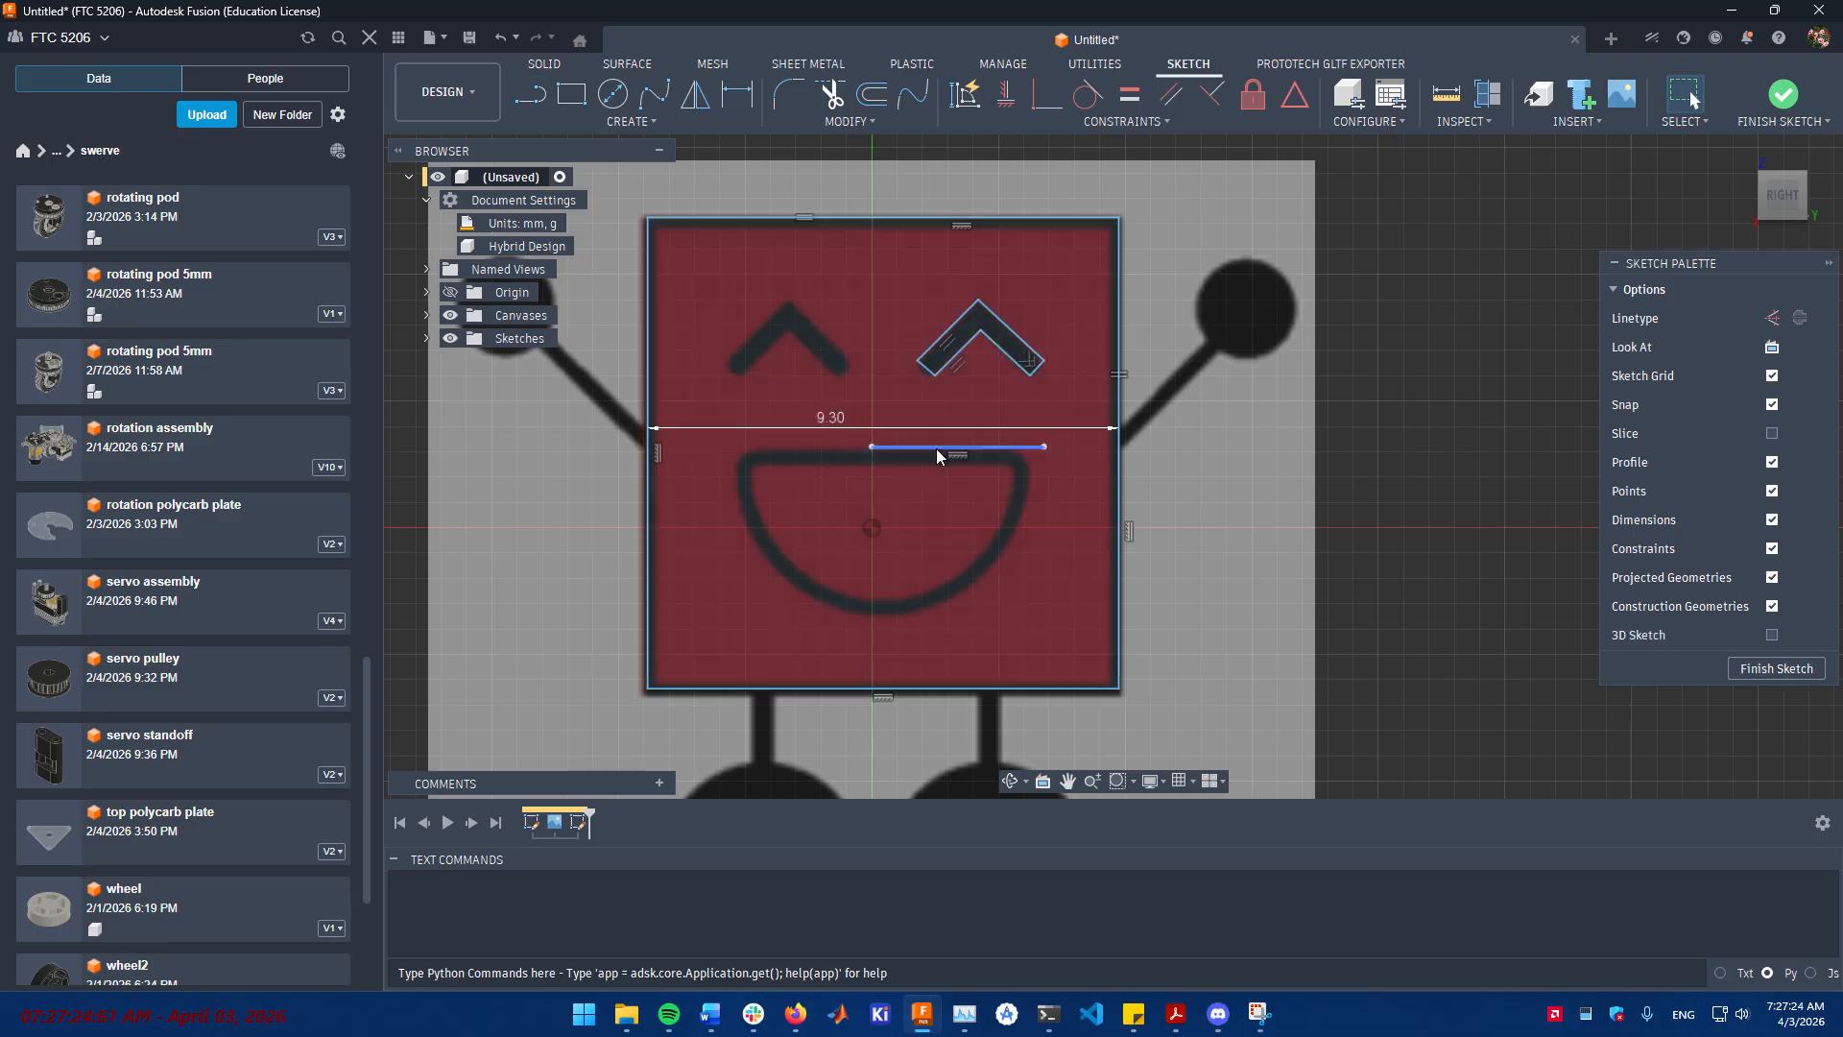
# - Delete the horizontal line just above the mouth
pyautogui.click(946, 446)
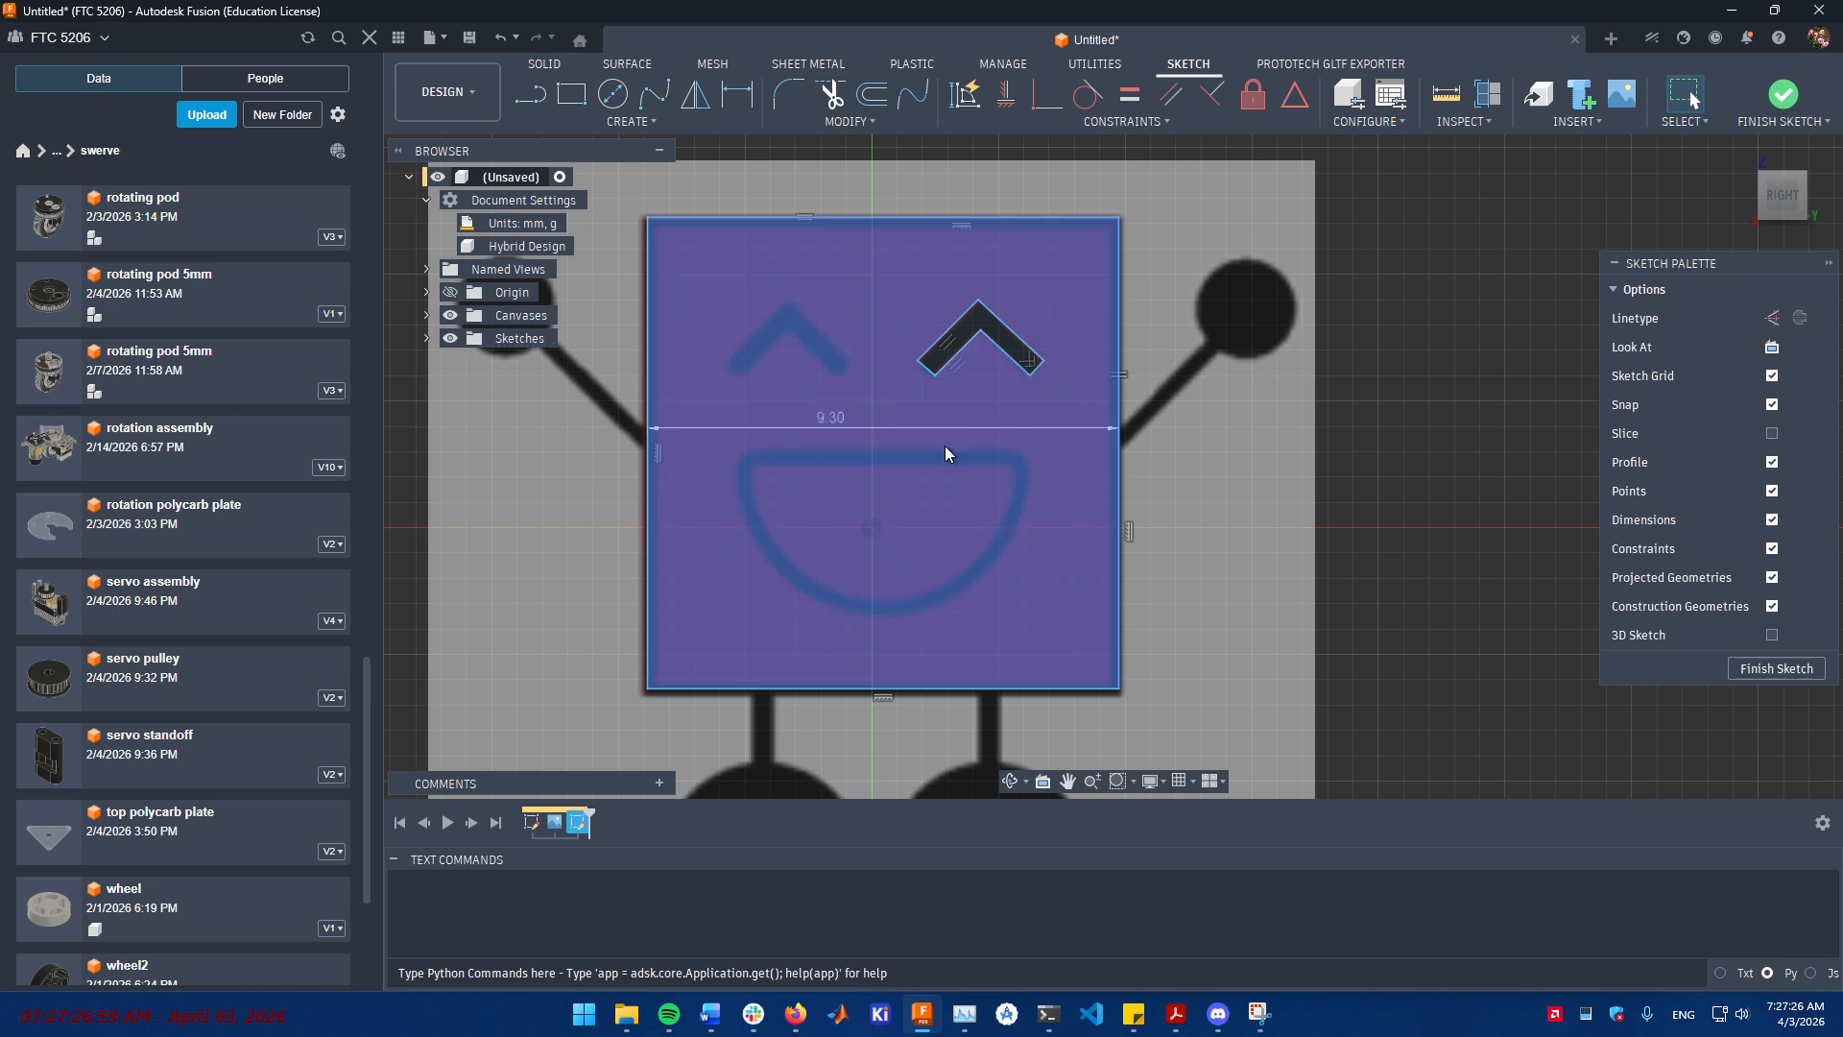
pyautogui.scroll(2, 946, 446)
pyautogui.scroll(2, 944, 453)
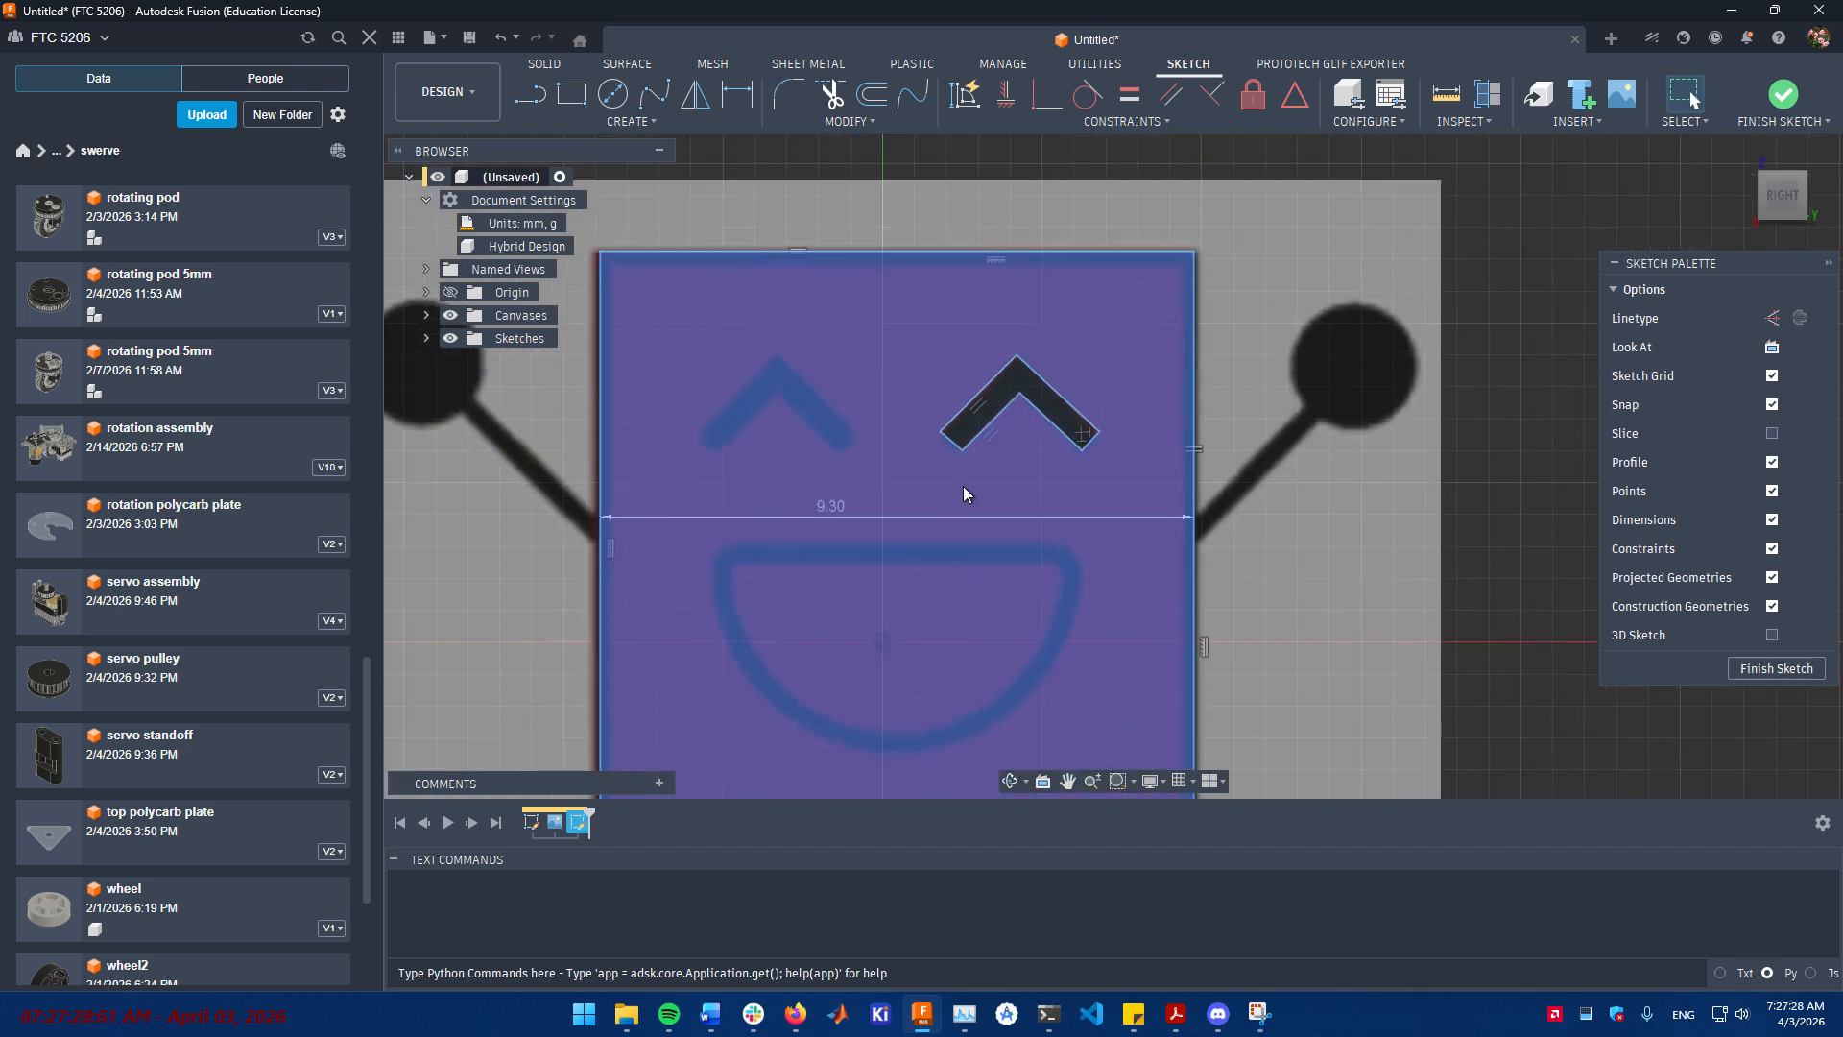
pyautogui.press('Escape')
# - Sketch a vertical line from the midpoint of the body square's top side to the midpoint of its bottom side
pyautogui.press('l')
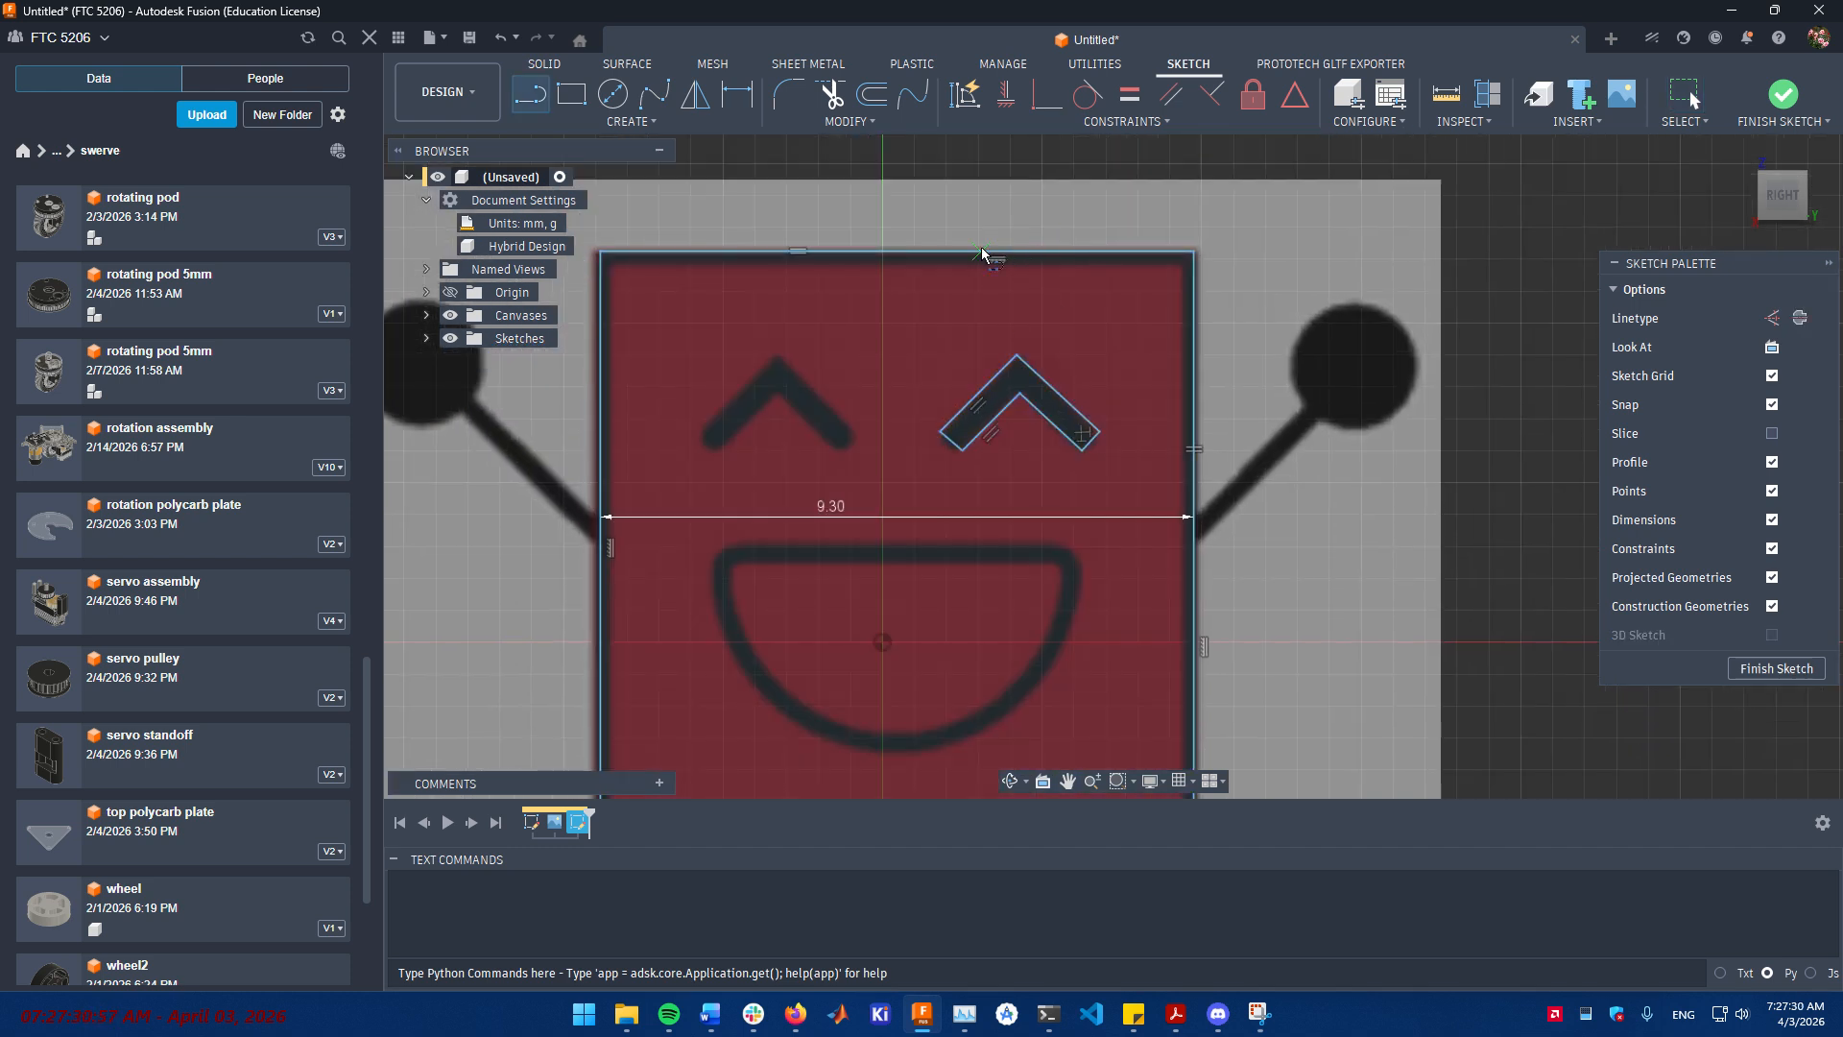
pyautogui.press('Escape')
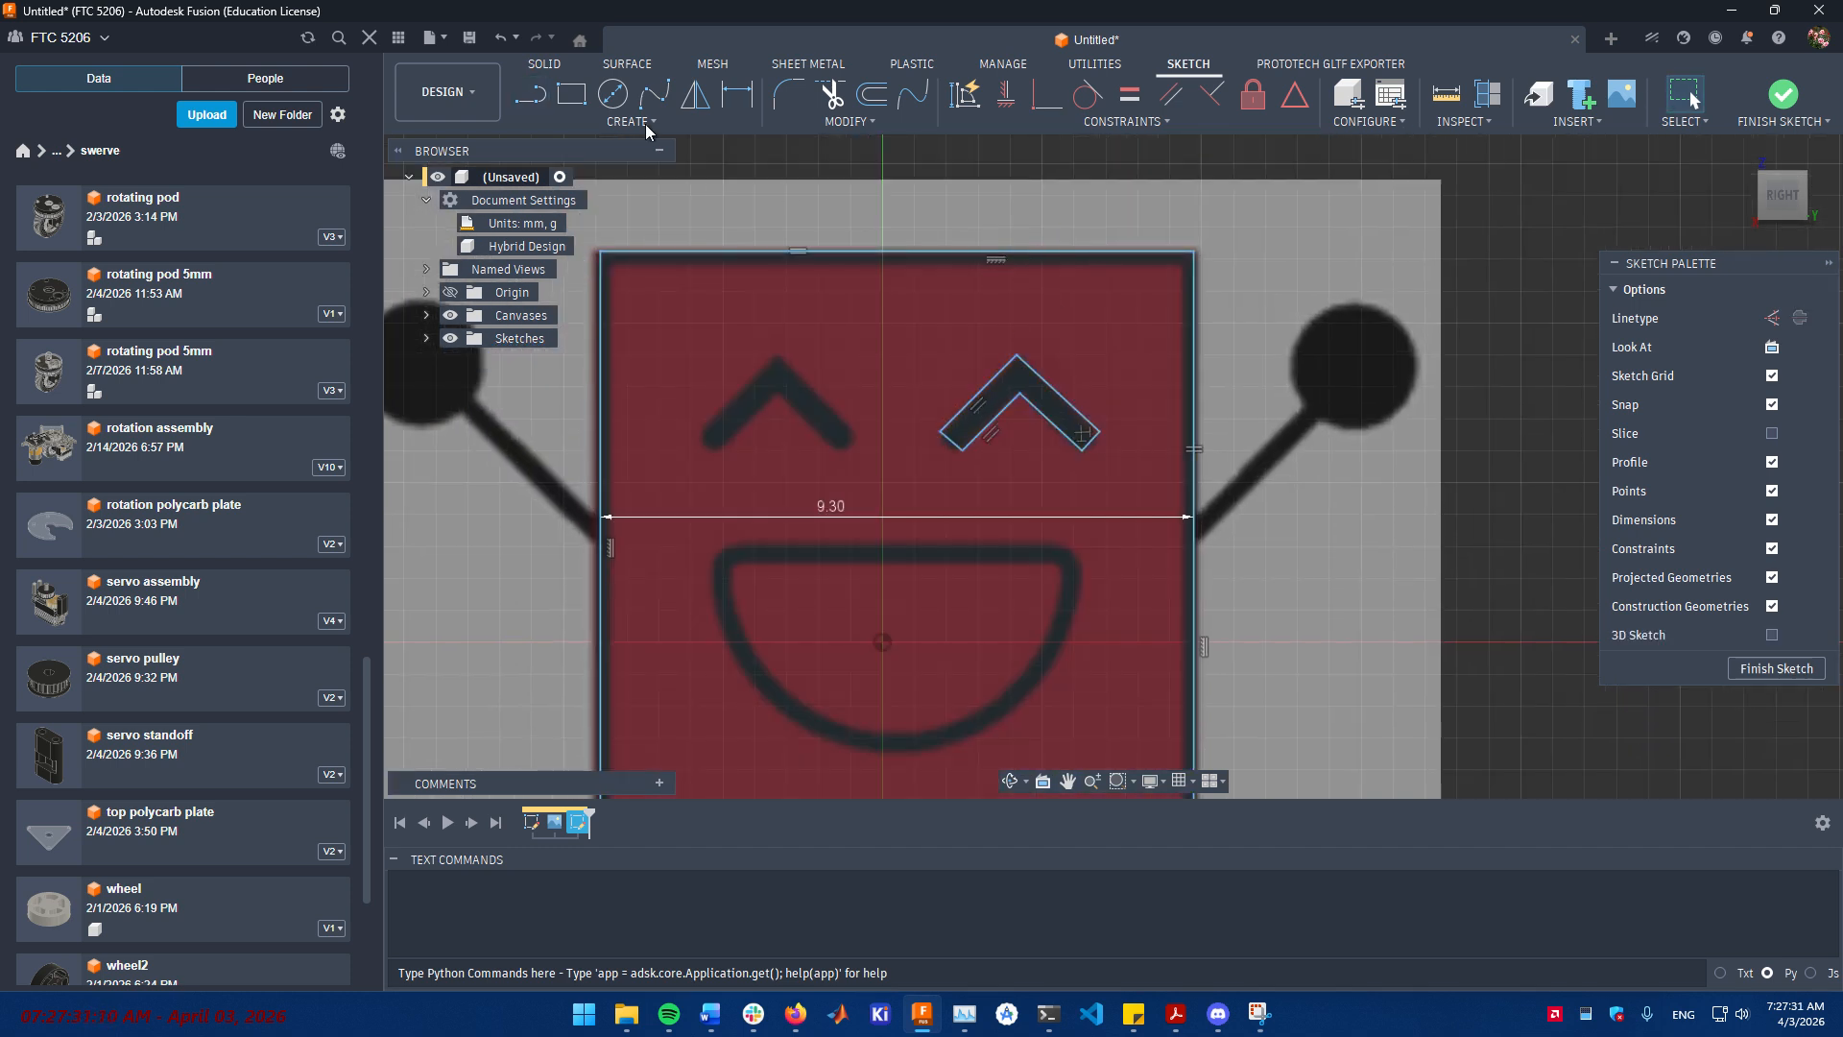
pyautogui.click(542, 106)
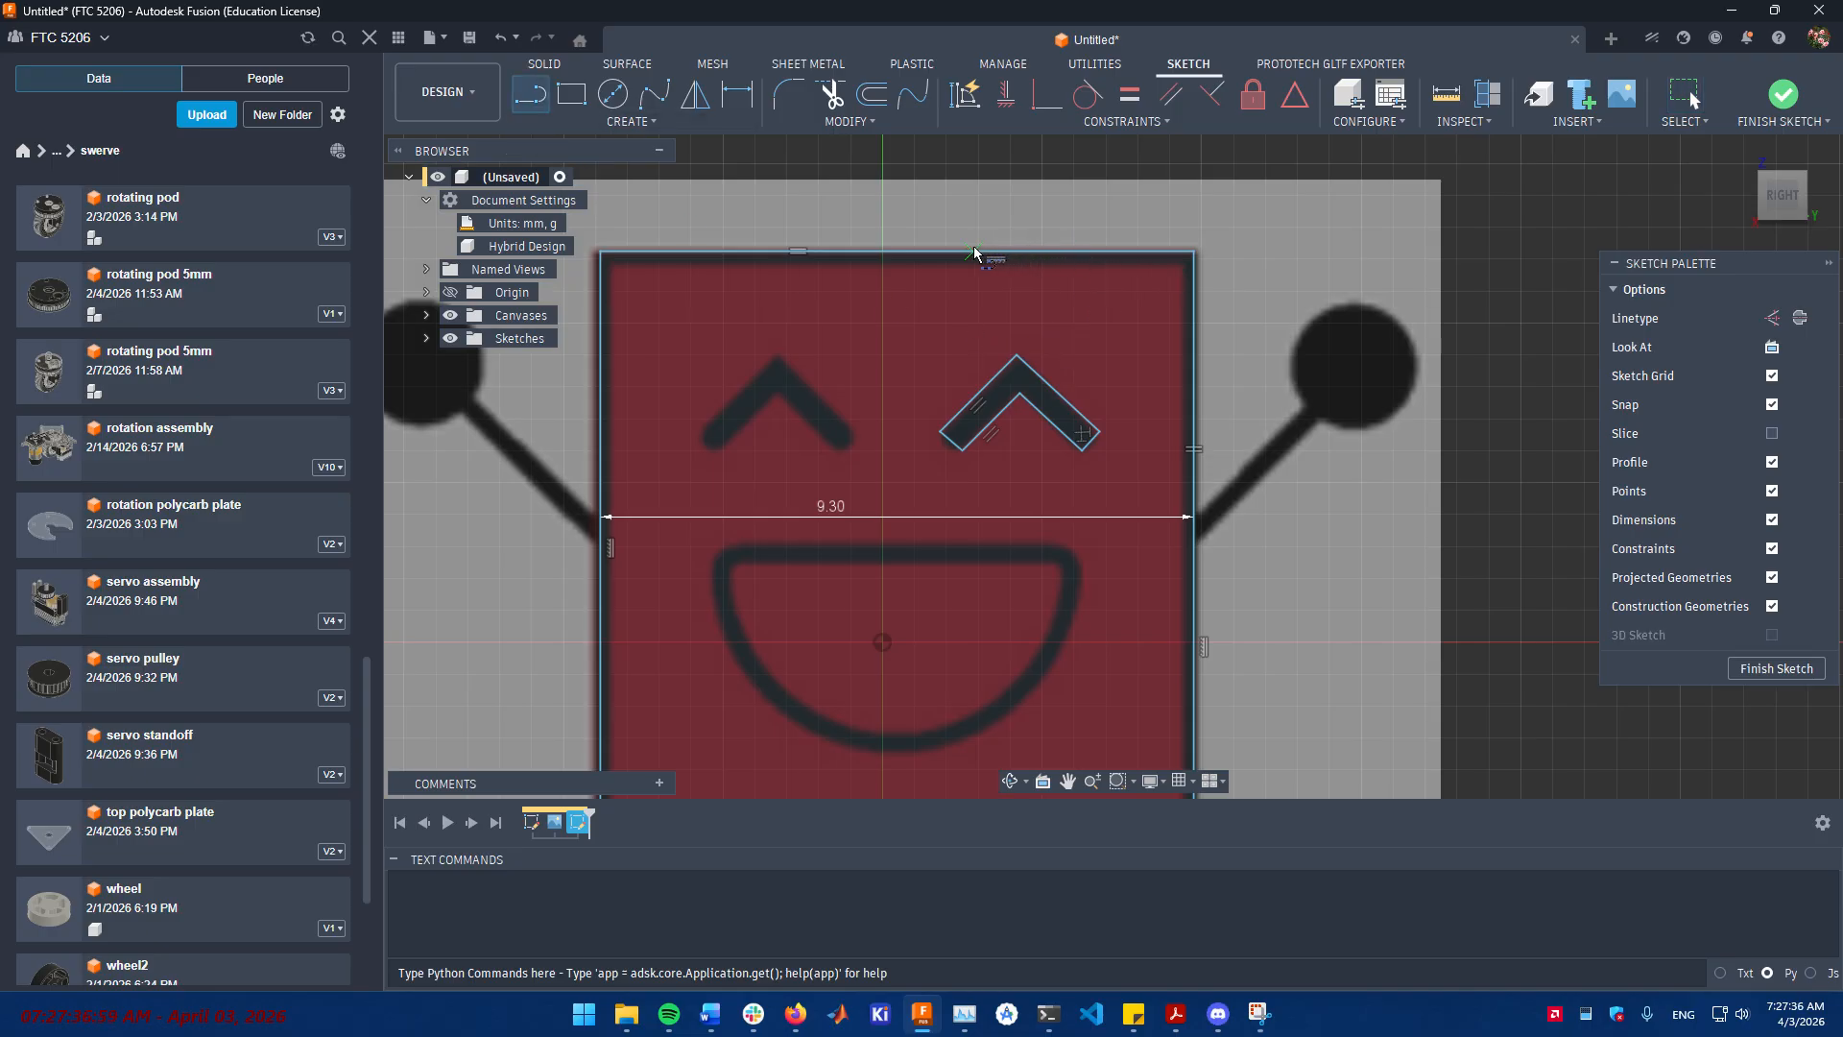
pyautogui.click(891, 254)
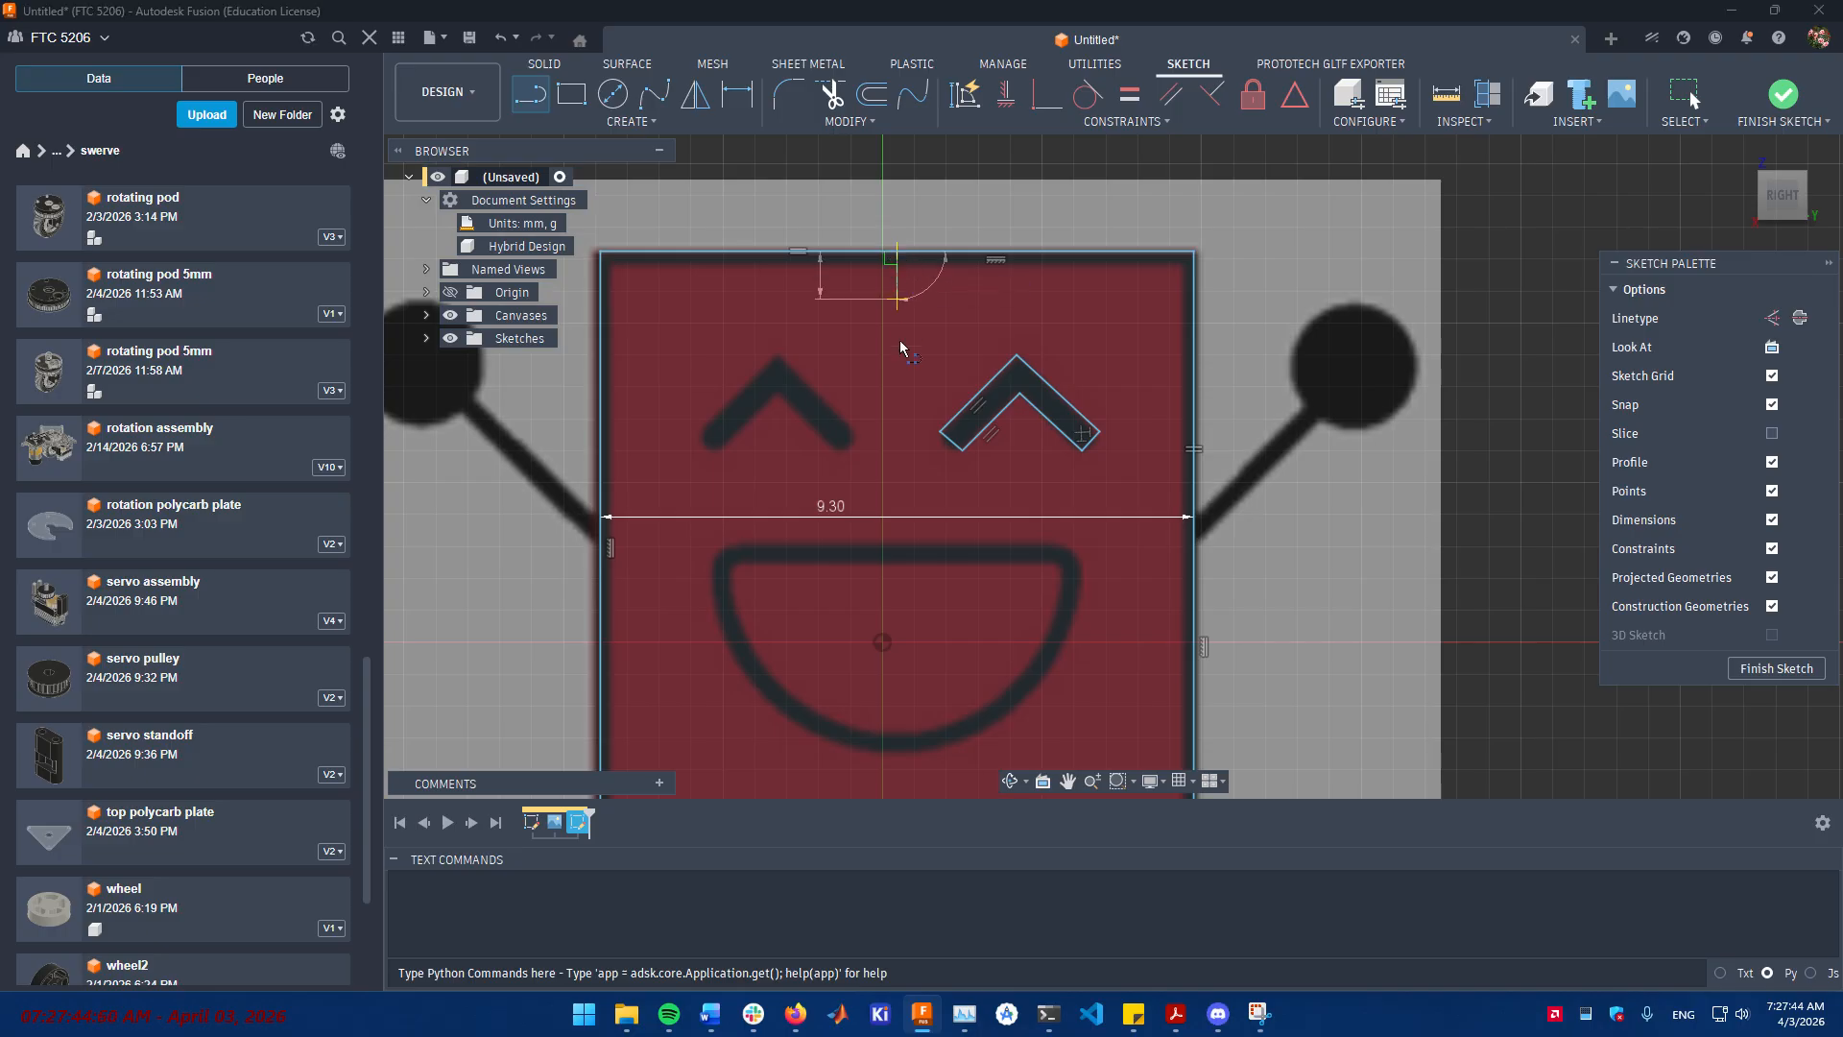
pyautogui.moveTo(904, 456); pyautogui.dragTo(930, 297, button='middle')
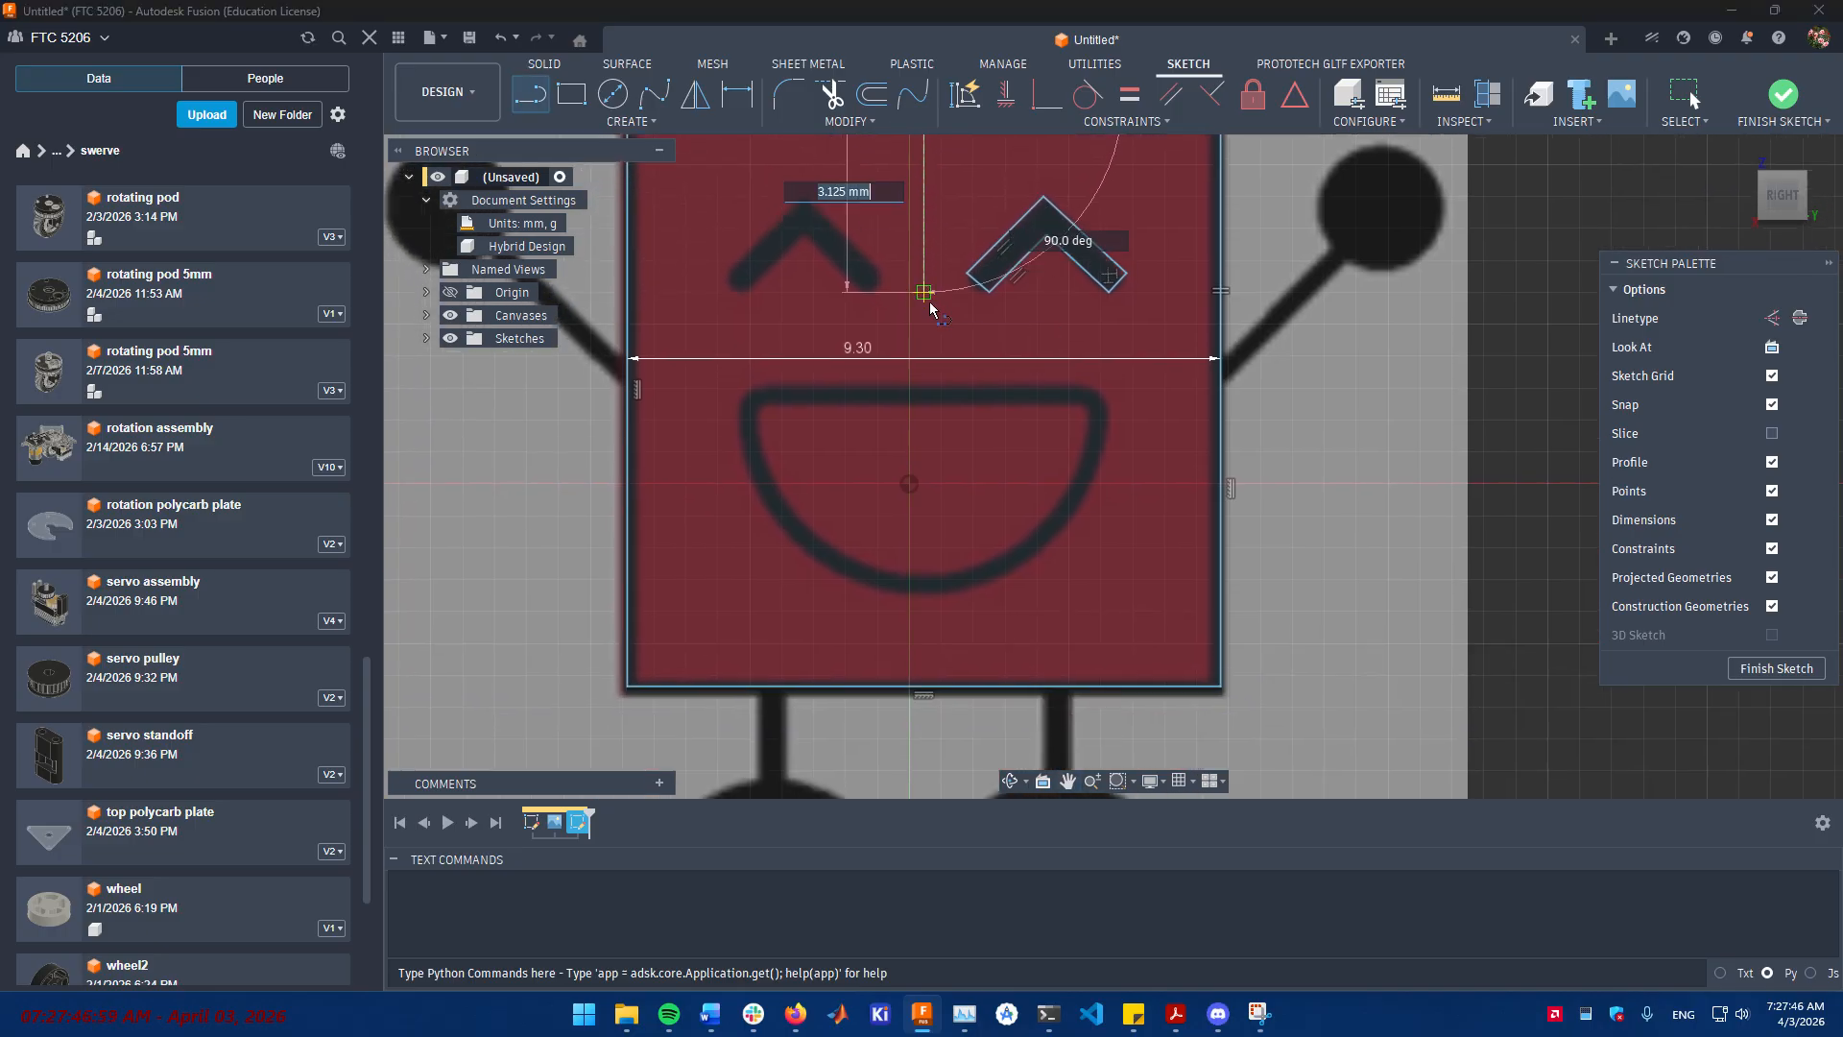
pyautogui.doubleClick(928, 688)
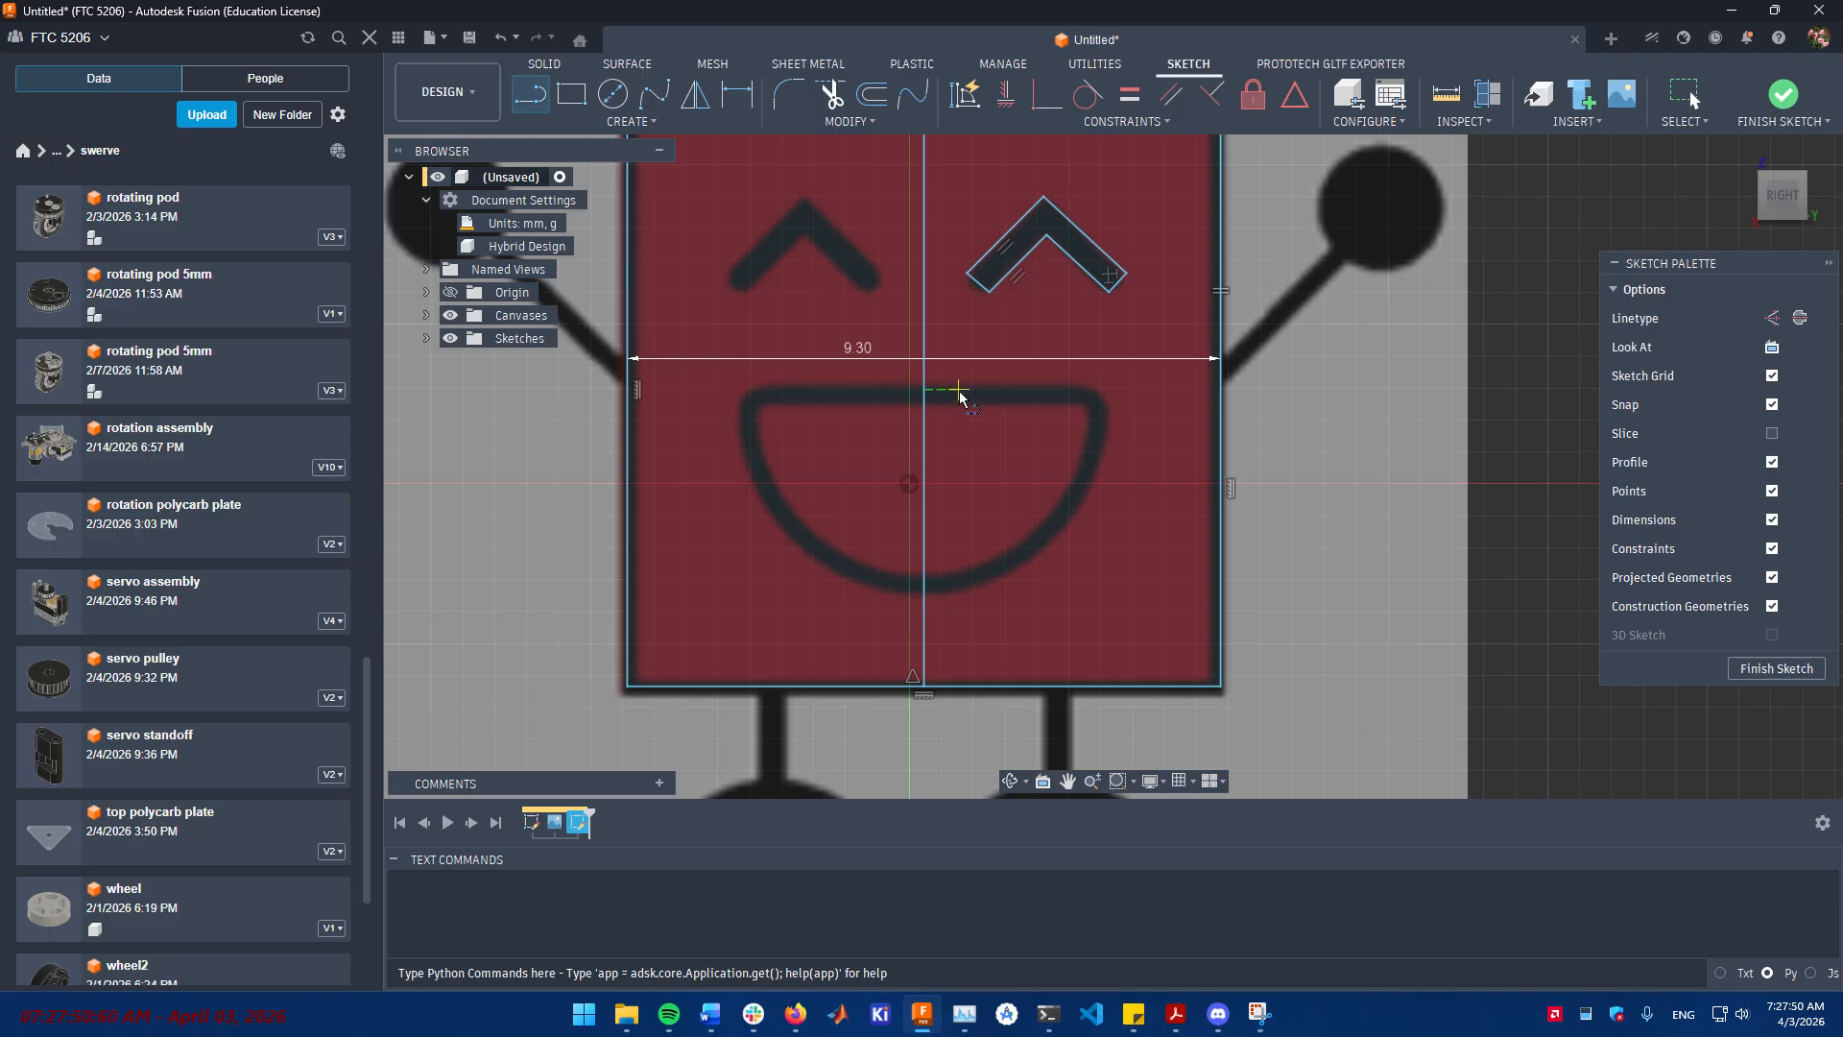
pyautogui.moveTo(958, 395); pyautogui.dragTo(941, 504, button='middle')
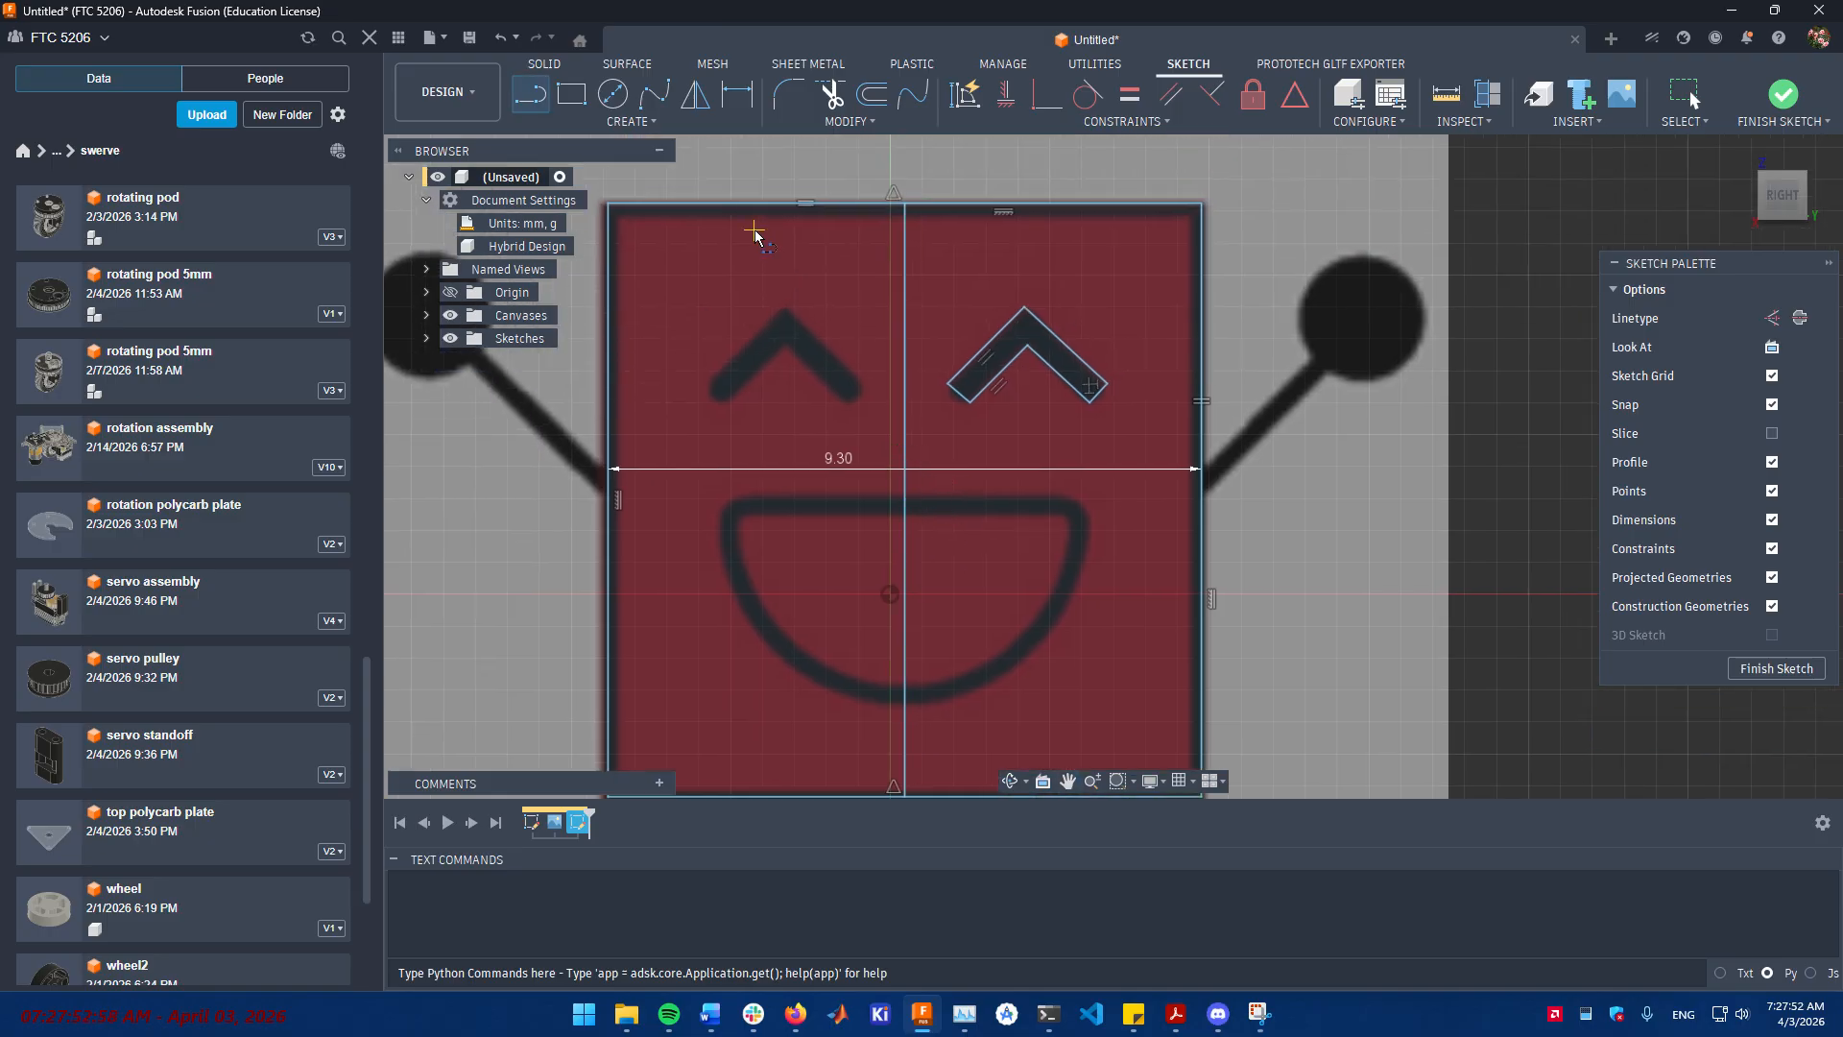
pyautogui.moveTo(755, 234); pyautogui.dragTo(950, 183, button='middle')
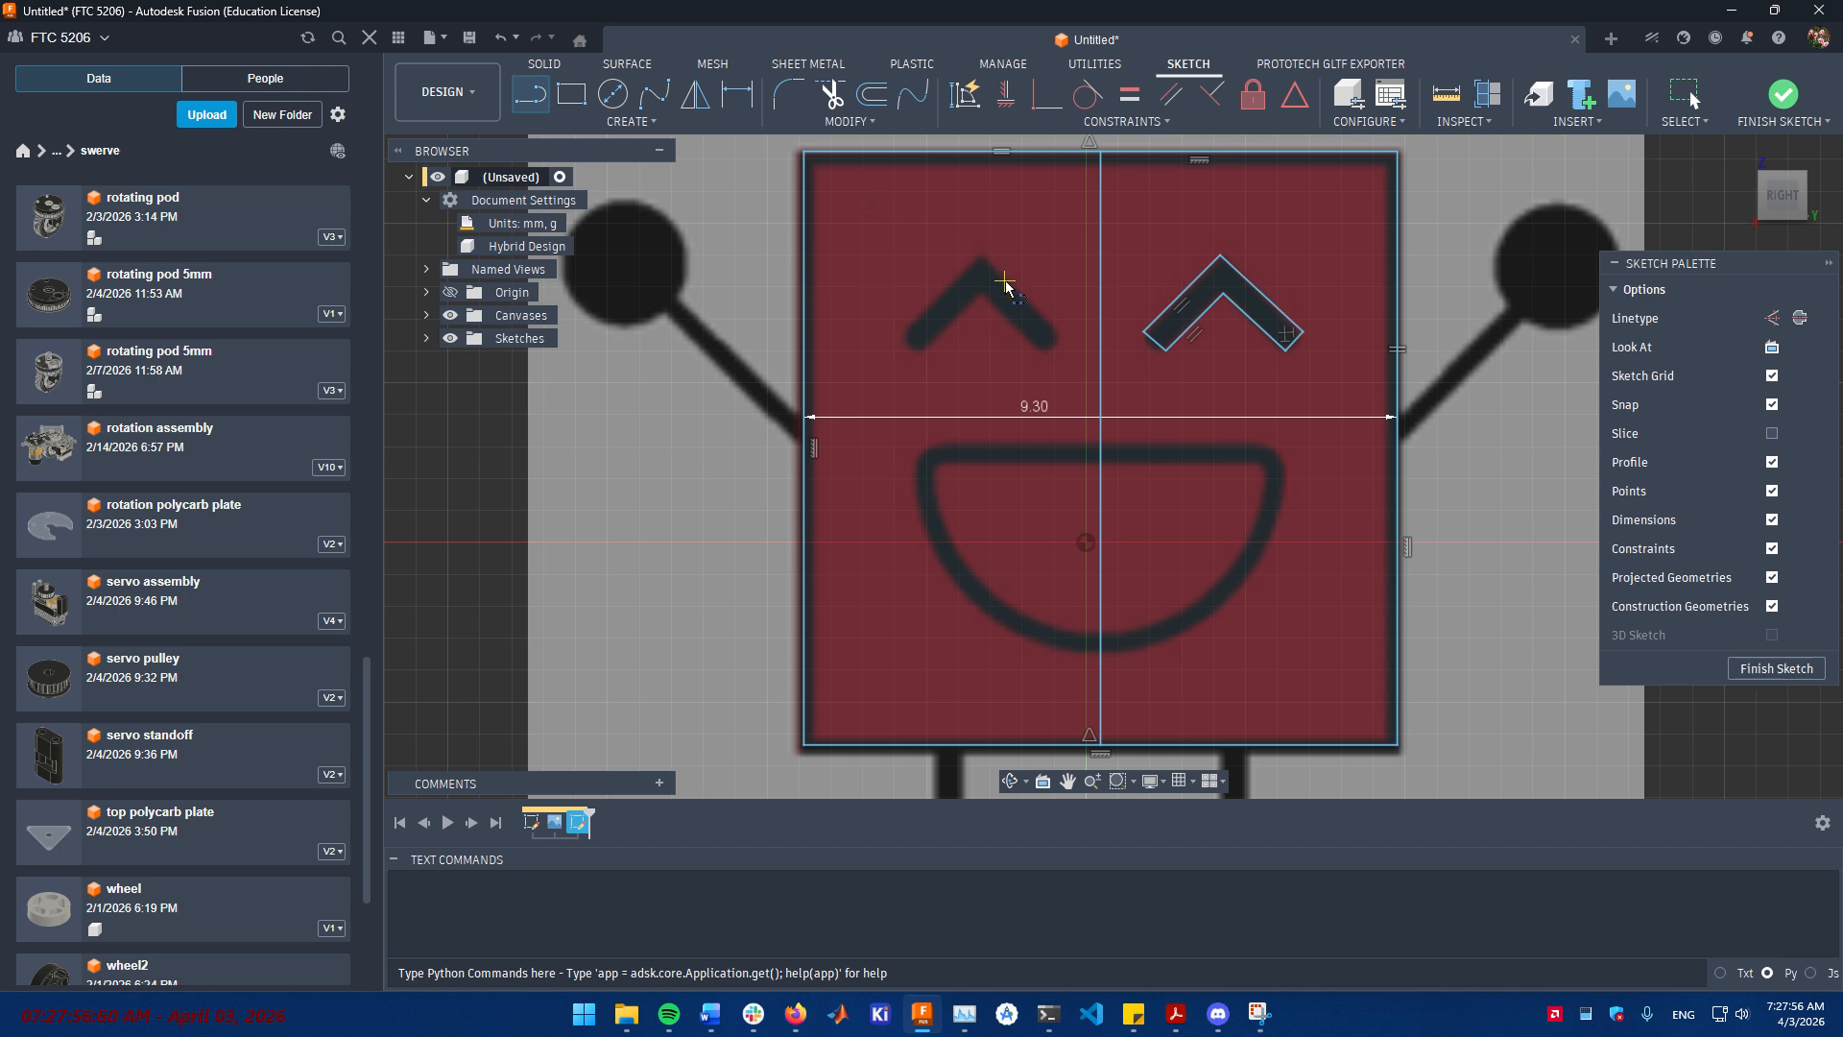
pyautogui.moveTo(1006, 288); pyautogui.dragTo(870, 368, button='middle')
pyautogui.scroll(2, 968, 537)
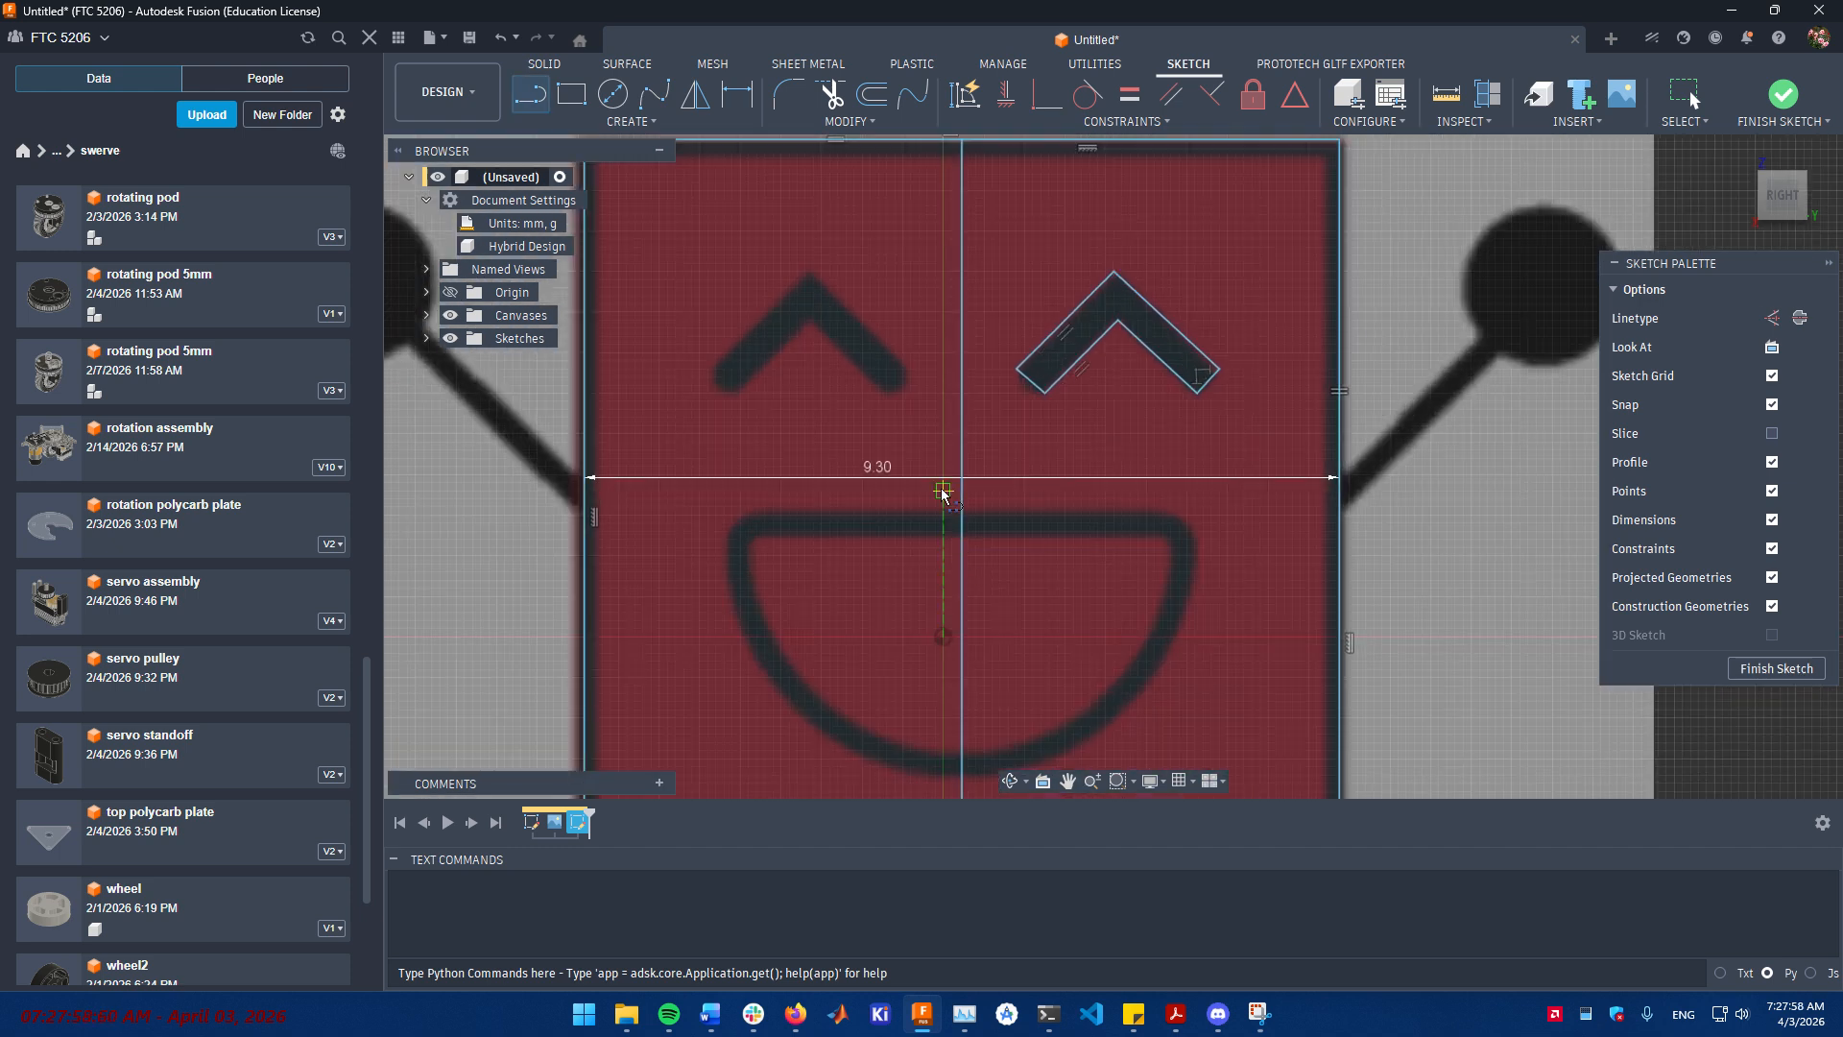
pyautogui.press('Escape')
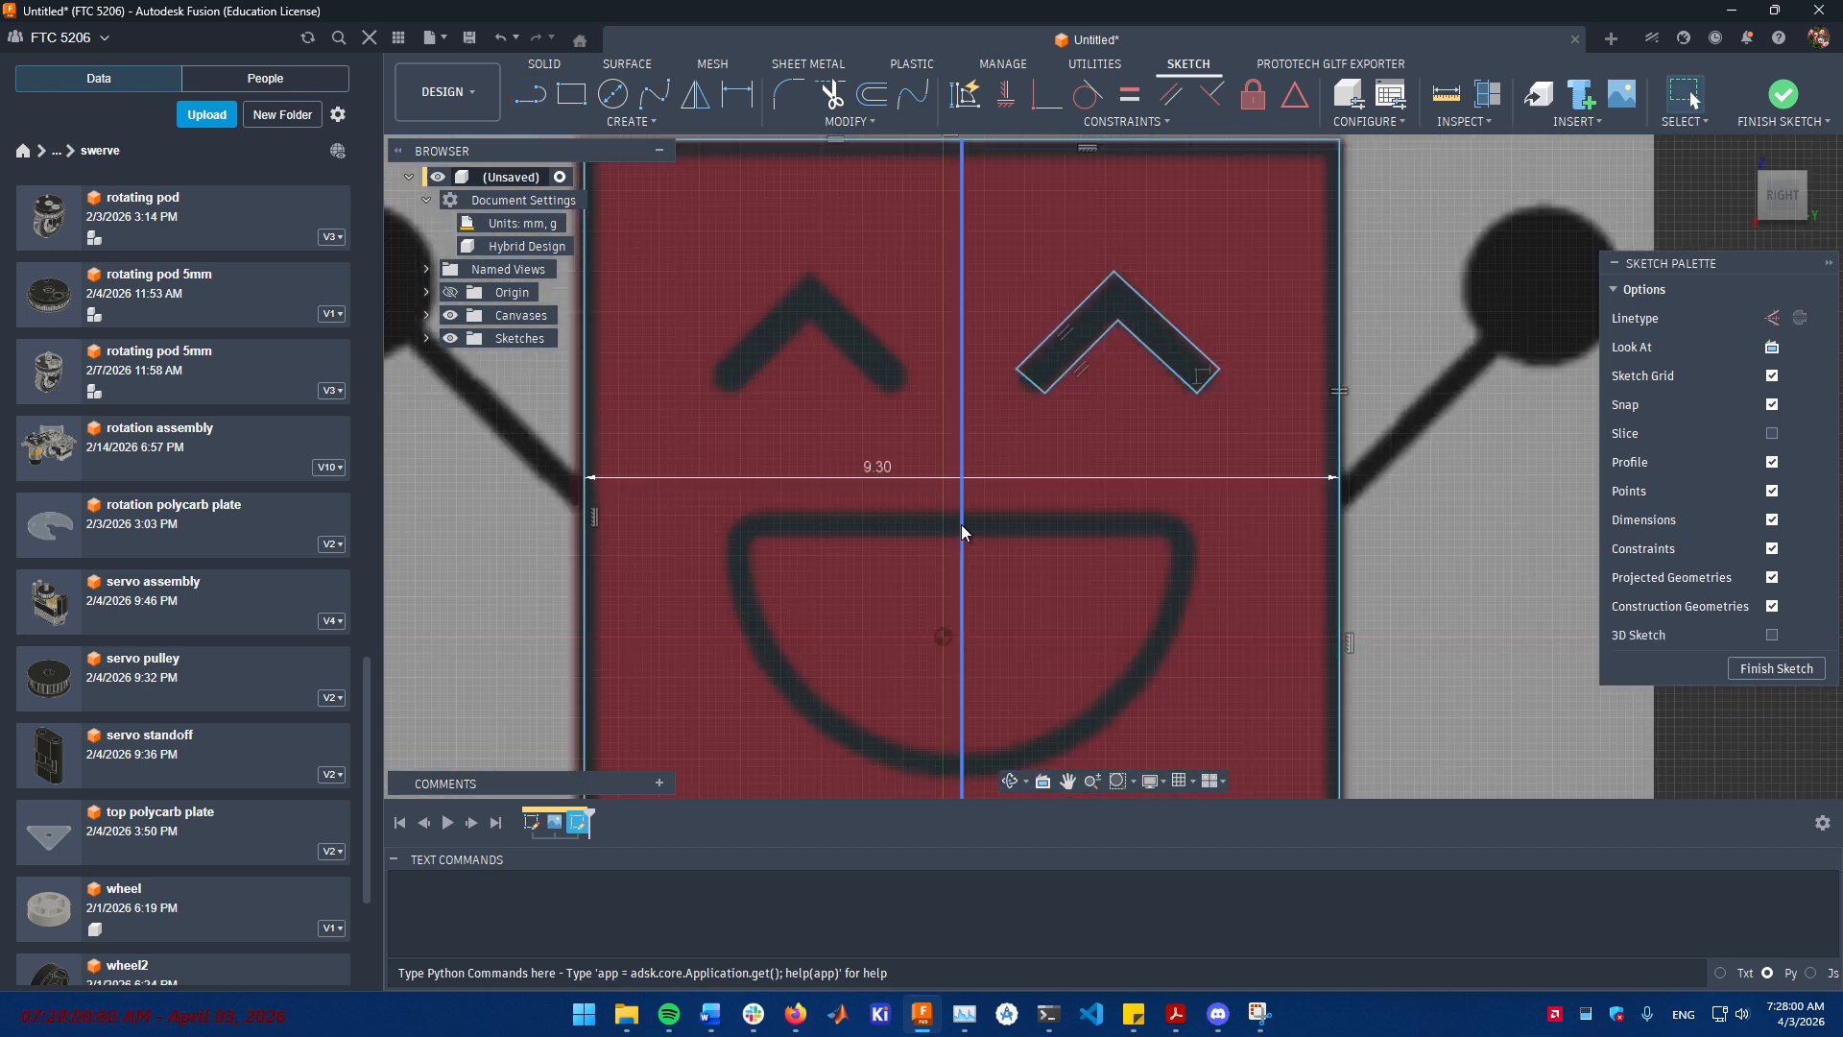
# - Convert the vertical line through the middle of the body square to a centerline
pyautogui.click(963, 531)
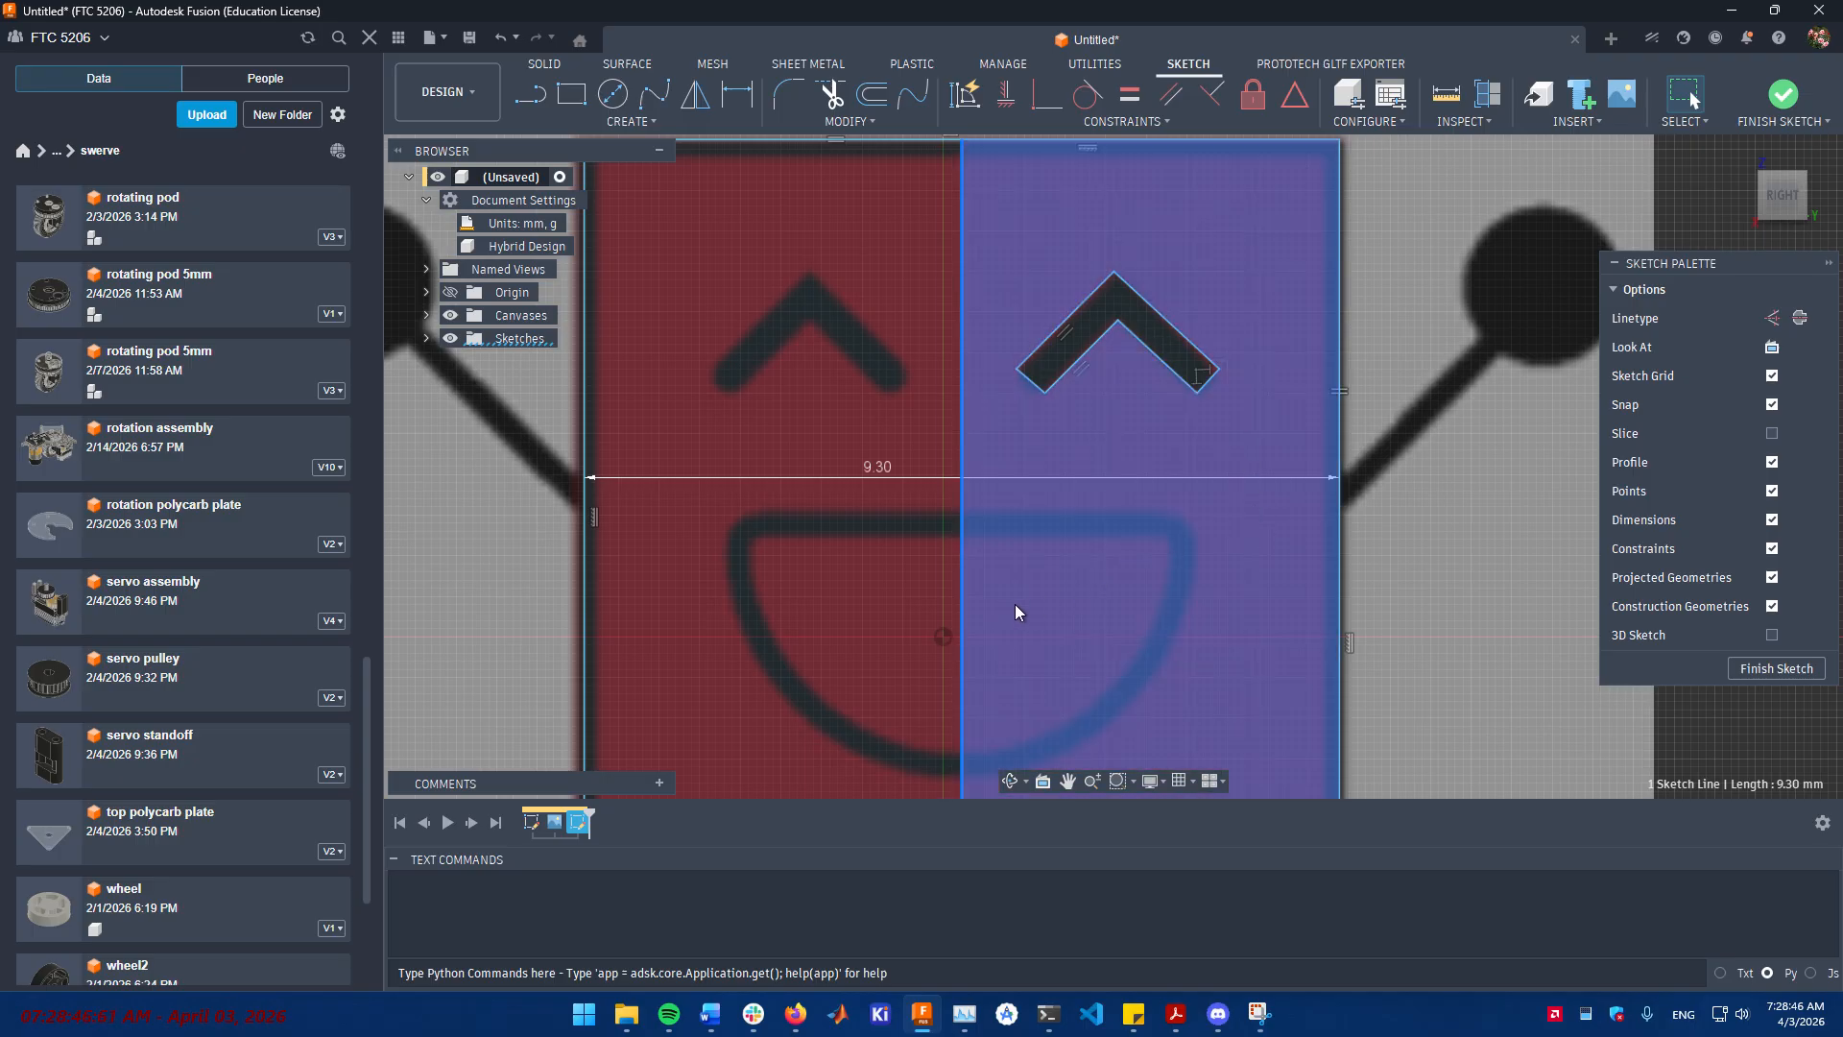
pyautogui.moveTo(964, 602); pyautogui.dragTo(833, 634, button='middle')
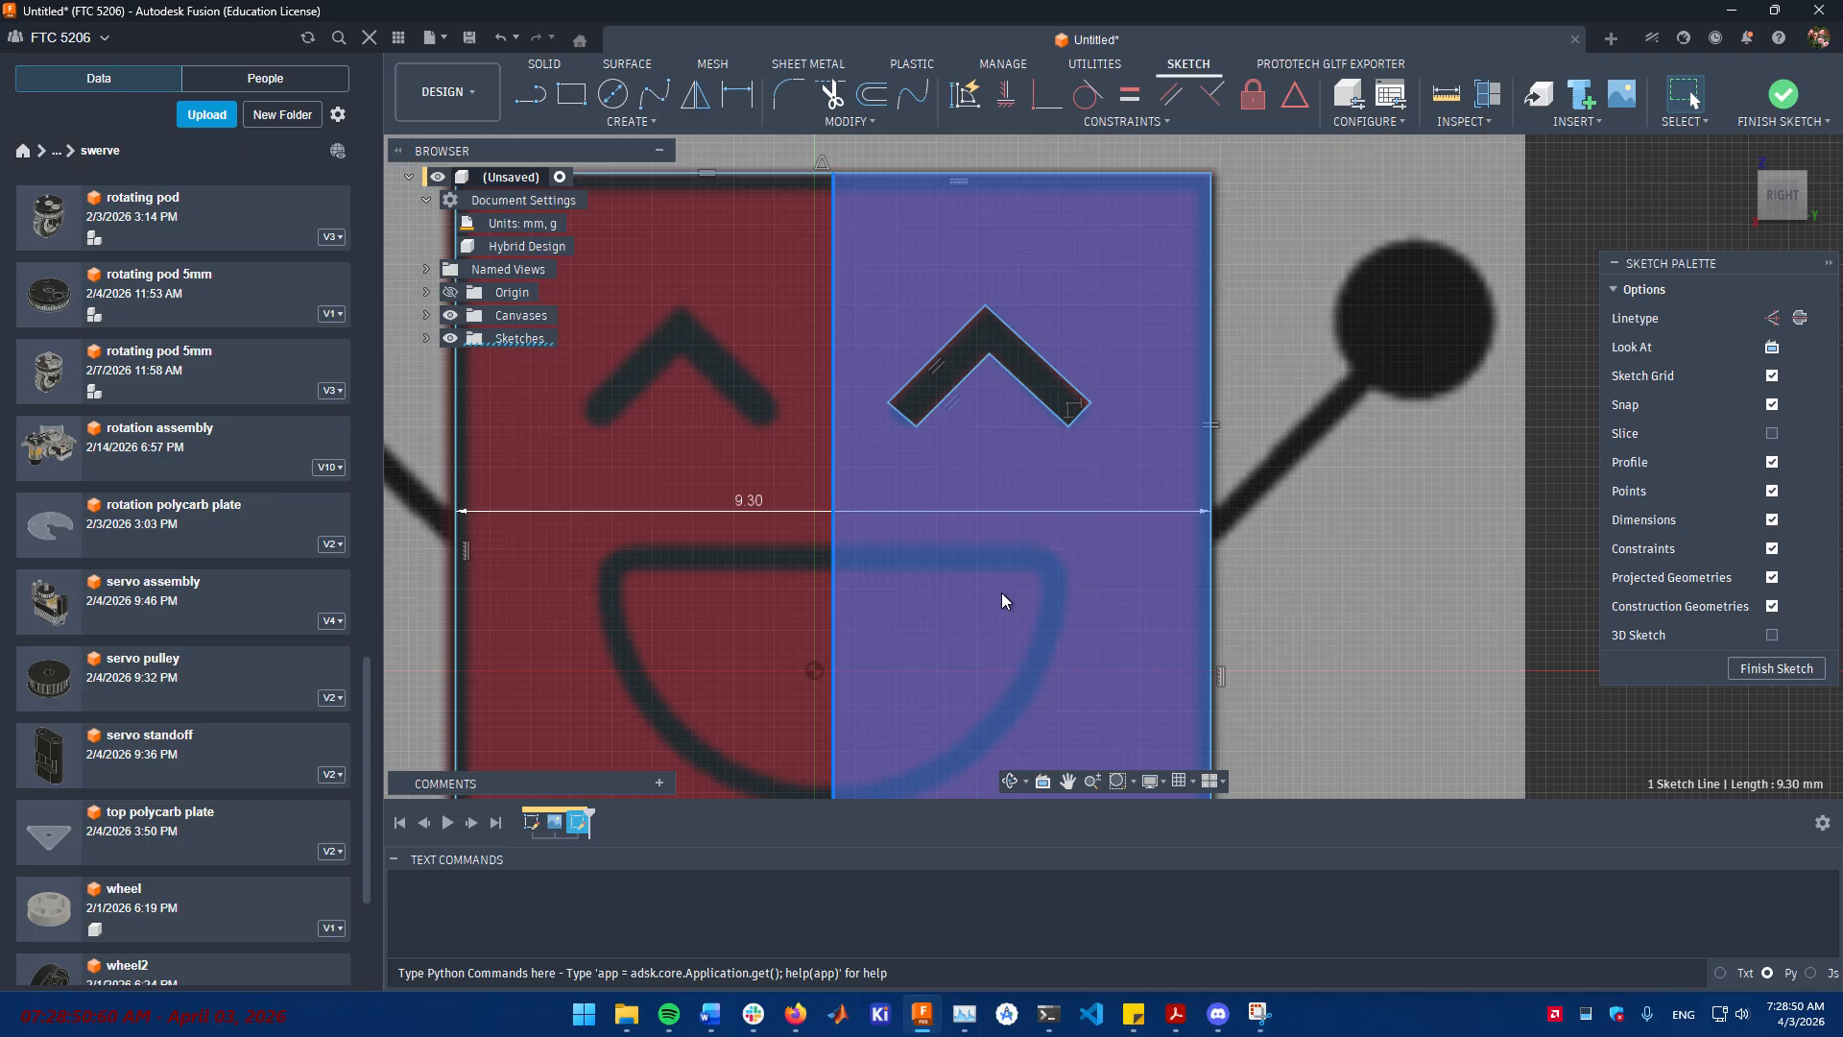
pyautogui.click(1801, 322)
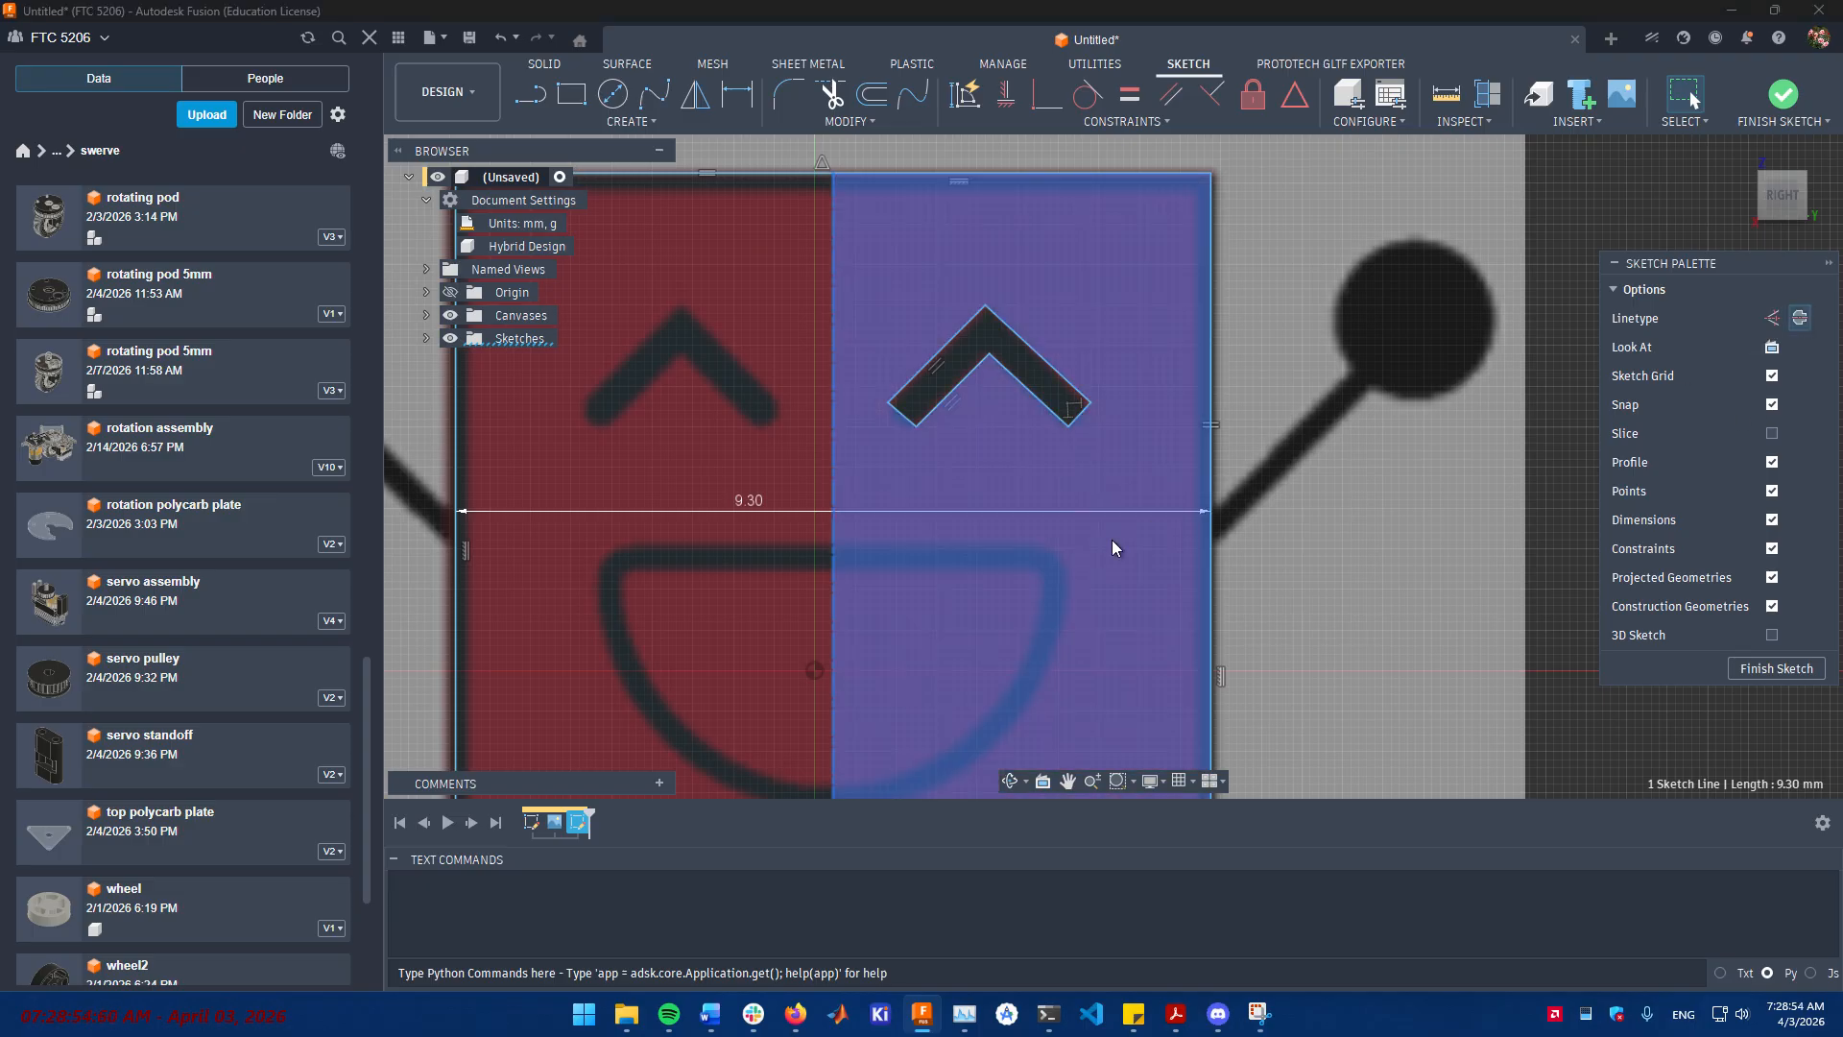
pyautogui.moveTo(1112, 539); pyautogui.dragTo(1235, 474, button='middle')
pyautogui.click(1372, 566)
# - Convert the left side of the body square to a construction line
pyautogui.moveTo(695, 585); pyautogui.dragTo(780, 532, button='middle')
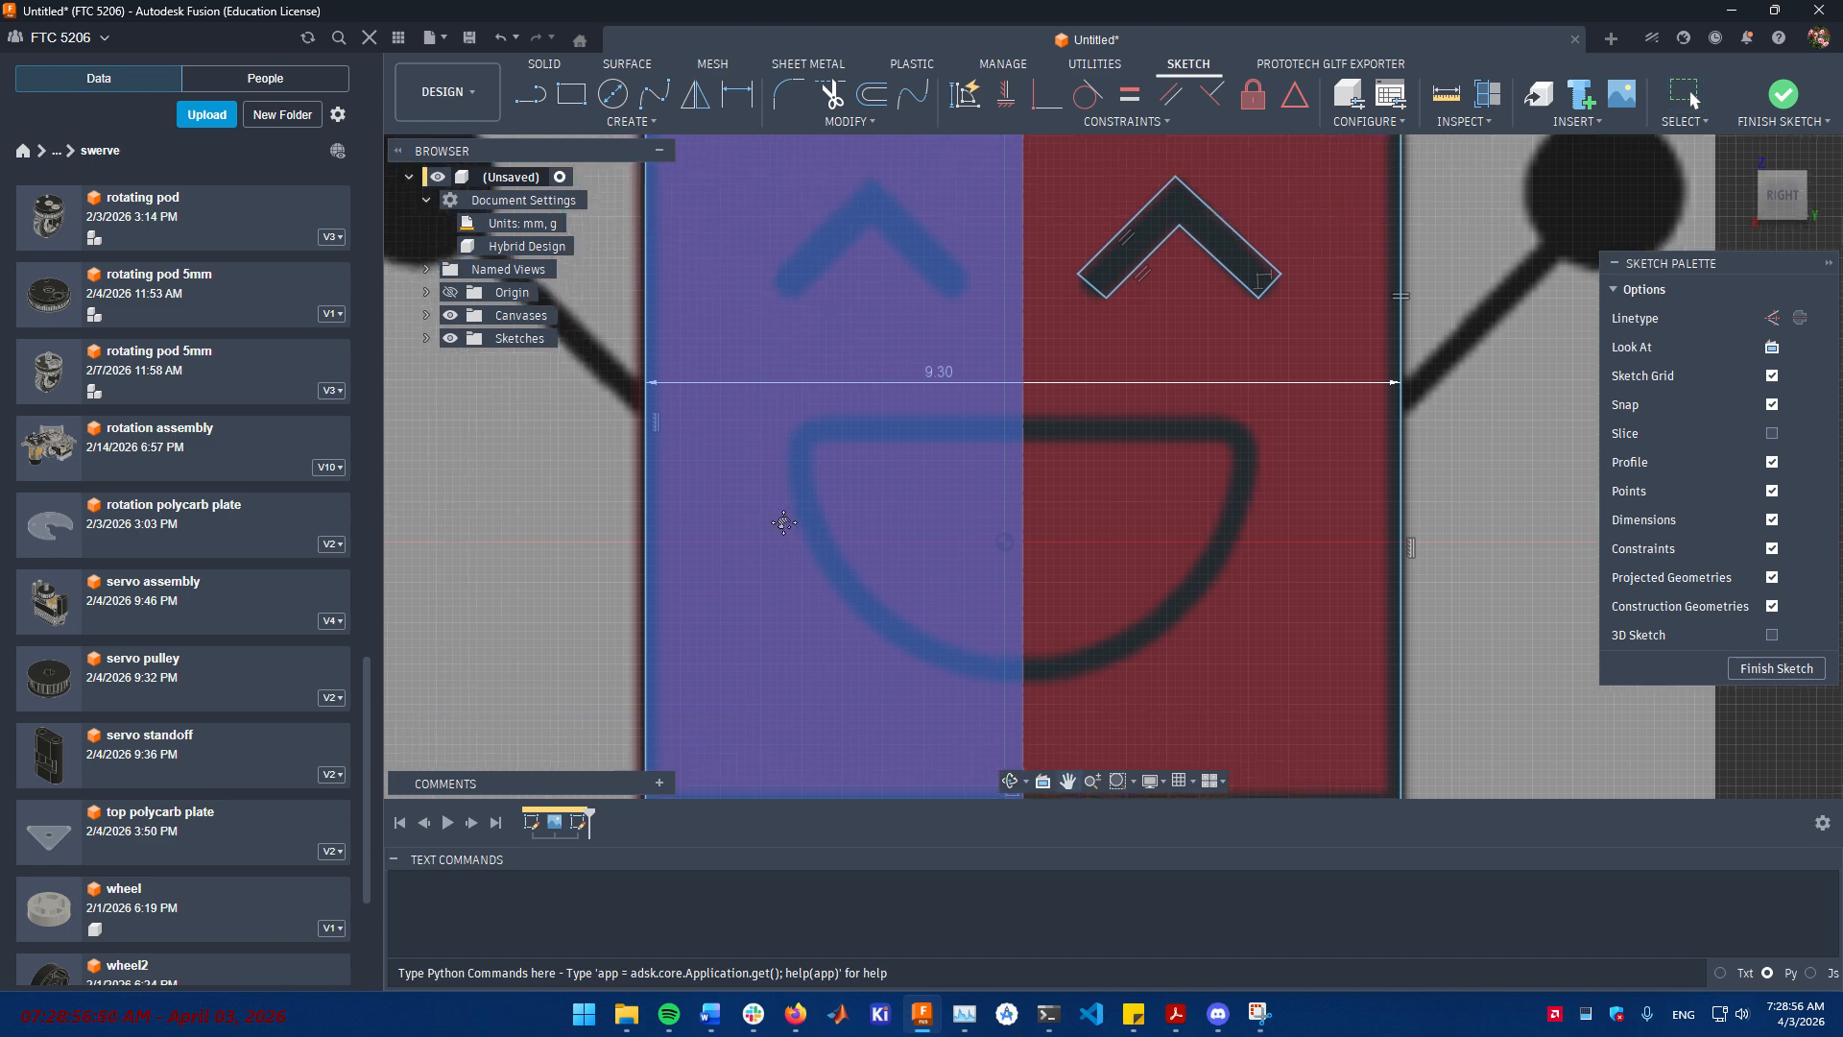
pyautogui.scroll(1, 779, 532)
pyautogui.click(630, 616)
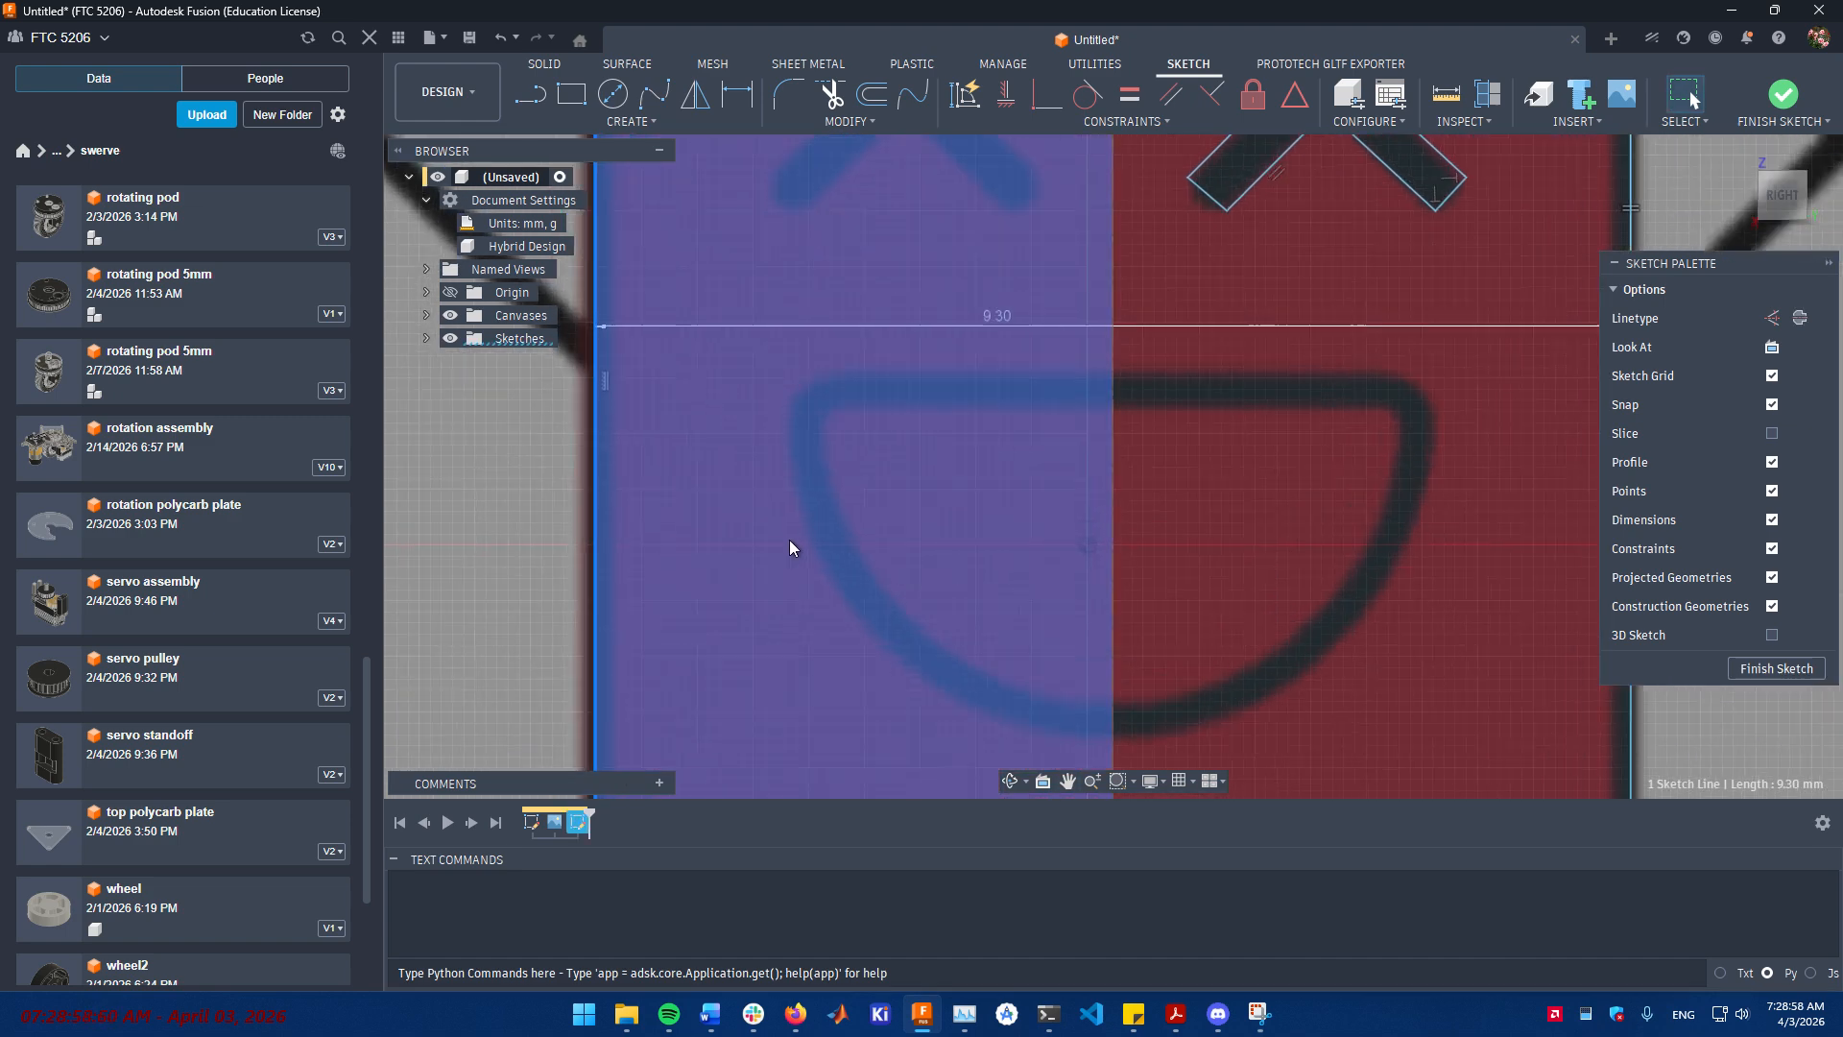
pyautogui.scroll(-3, 789, 540)
pyautogui.click(1772, 317)
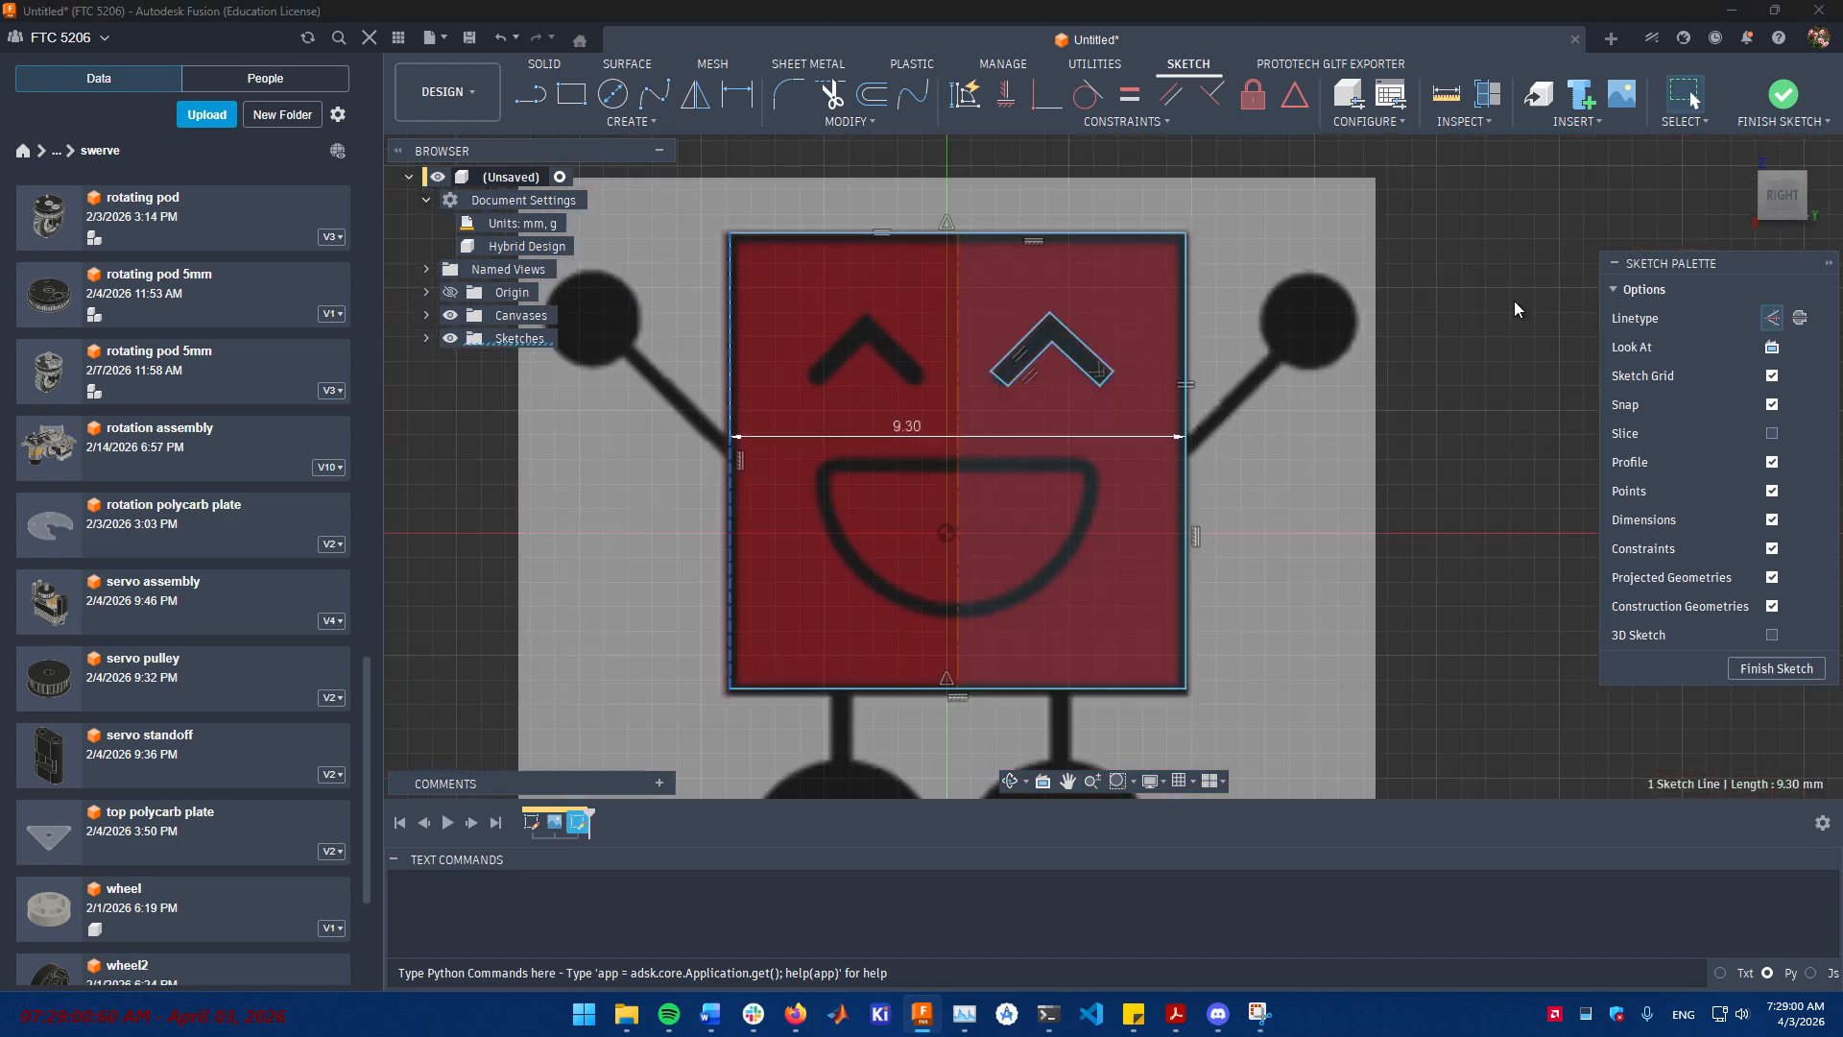
pyautogui.click(881, 235)
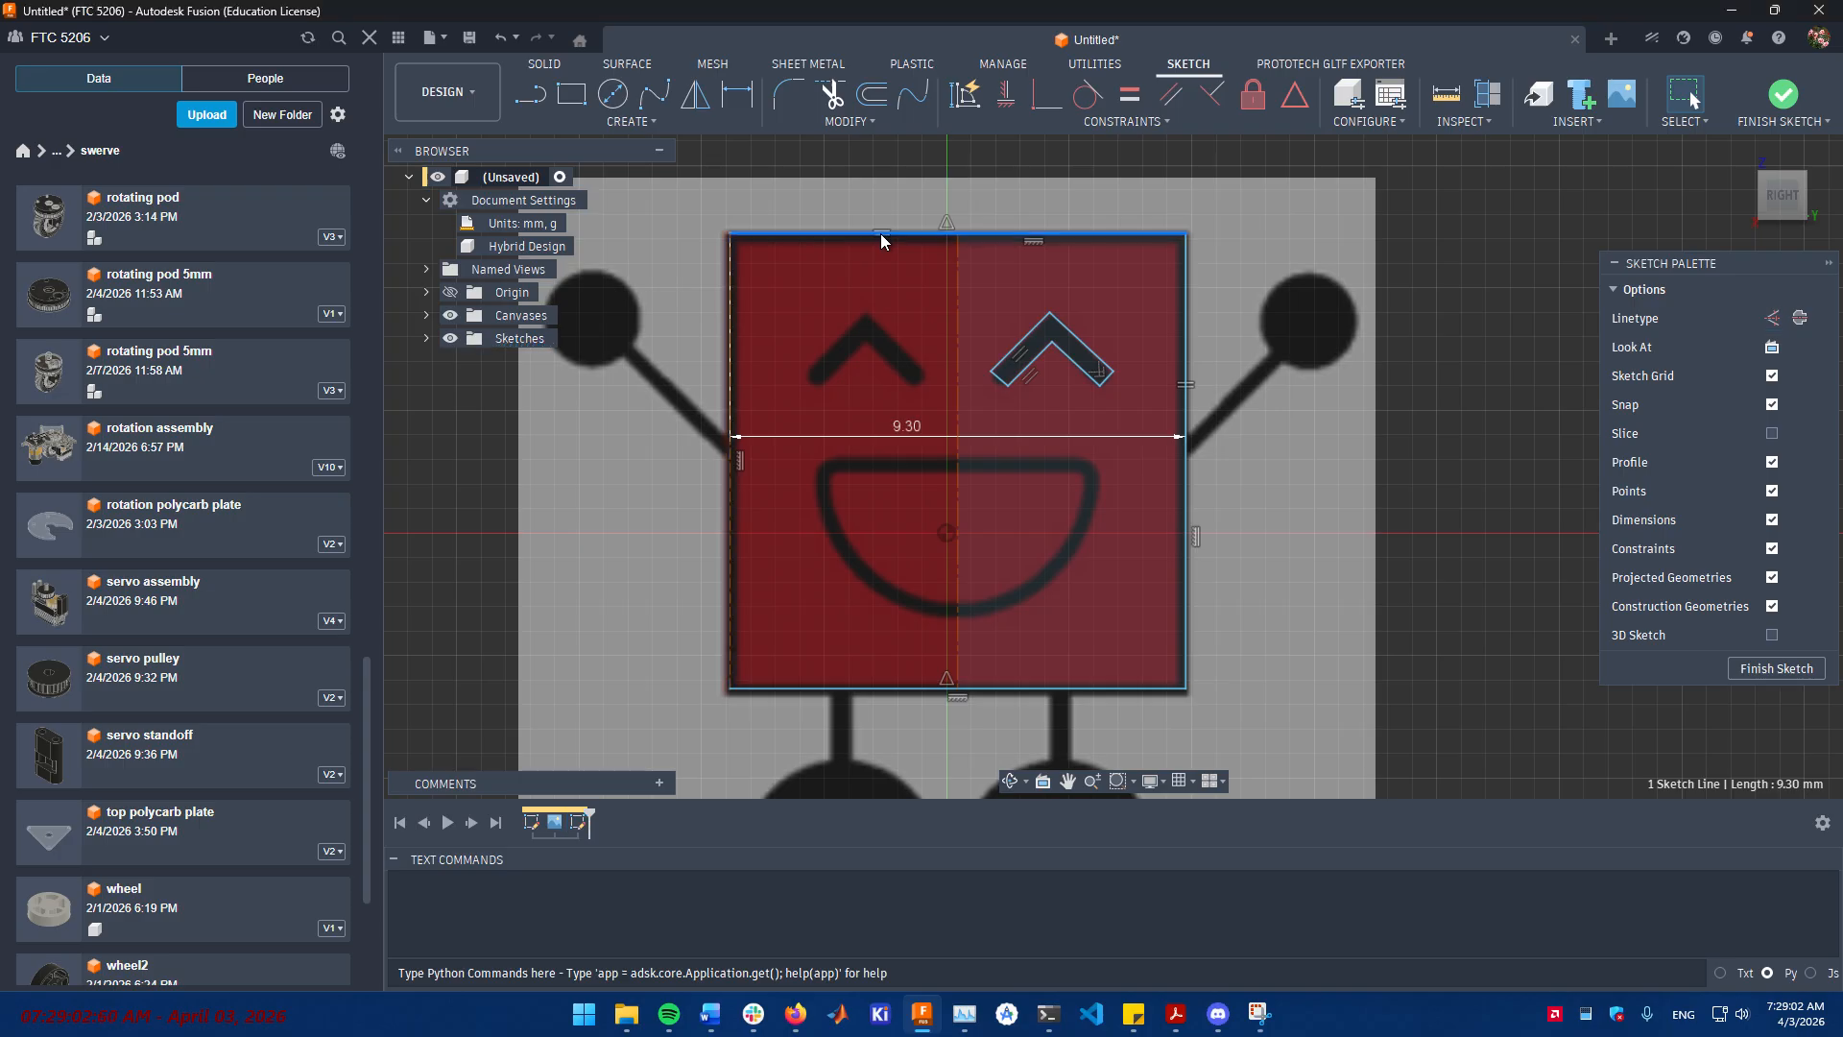
pyautogui.click(1482, 492)
pyautogui.scroll(-2, 1173, 440)
pyautogui.scroll(3, 1108, 459)
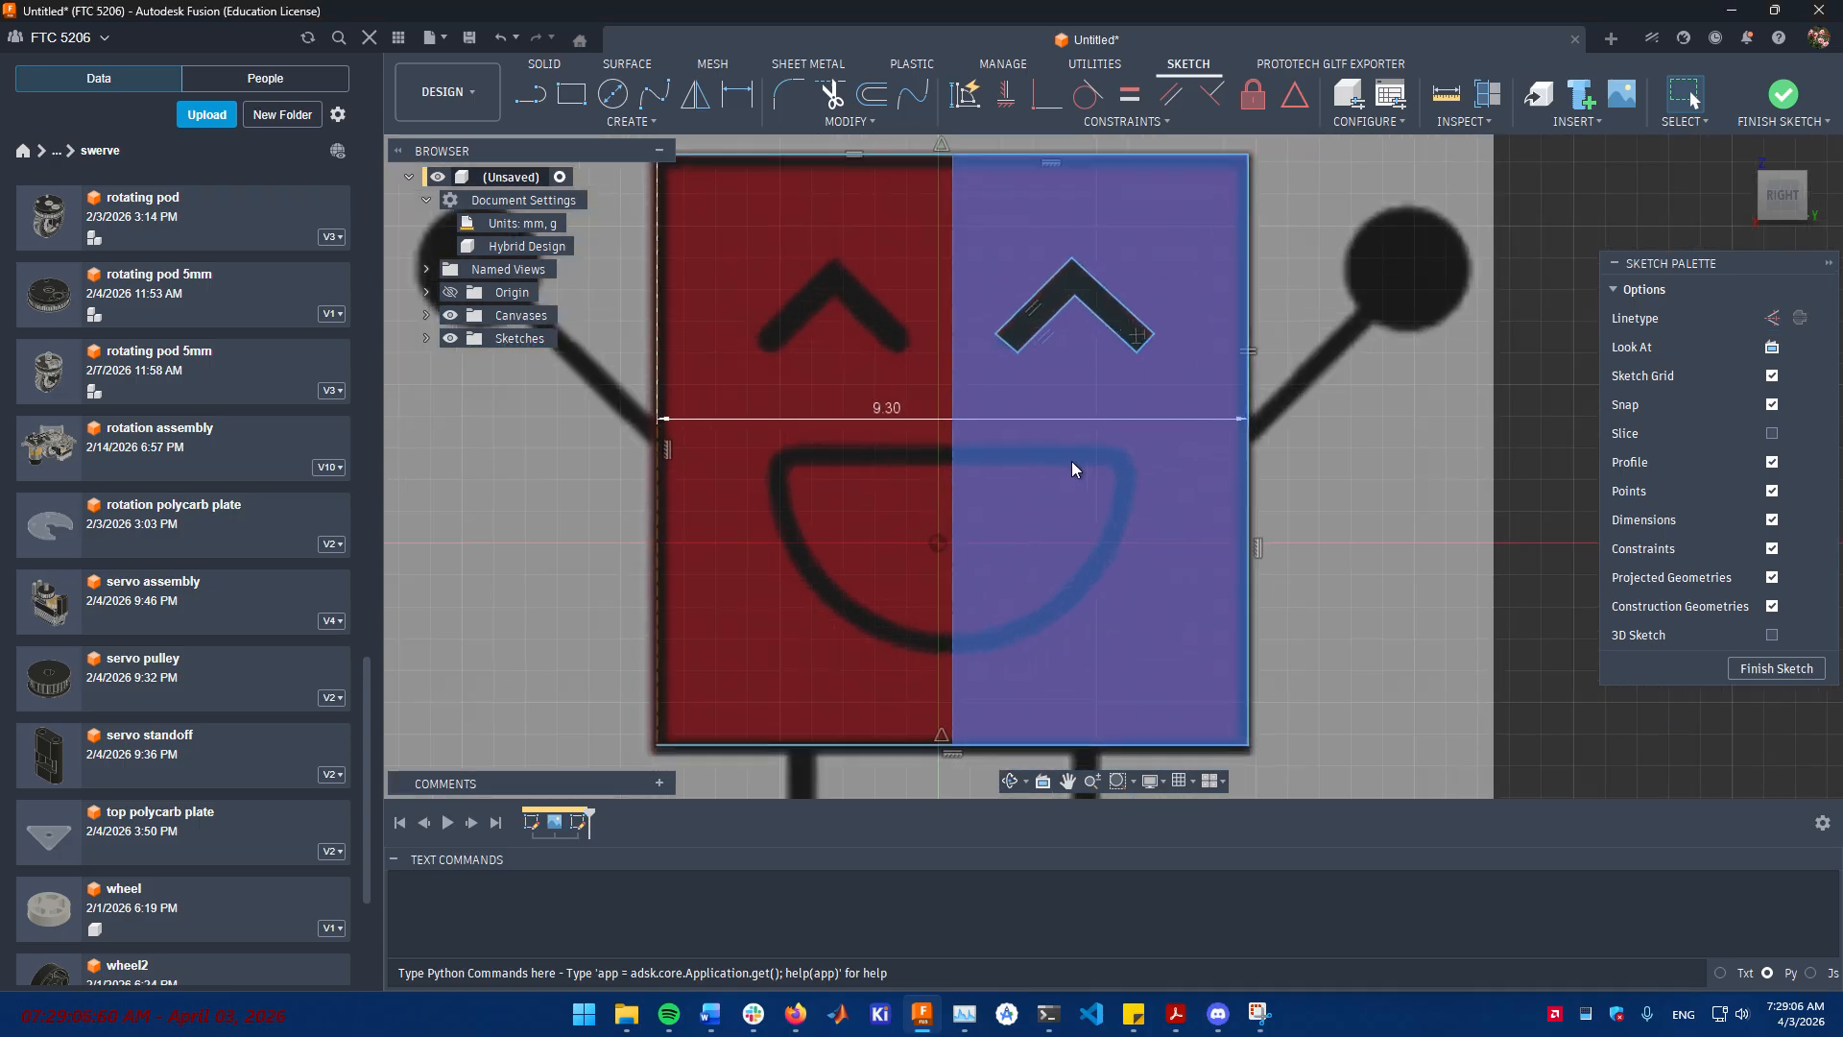
pyautogui.scroll(1, 1073, 463)
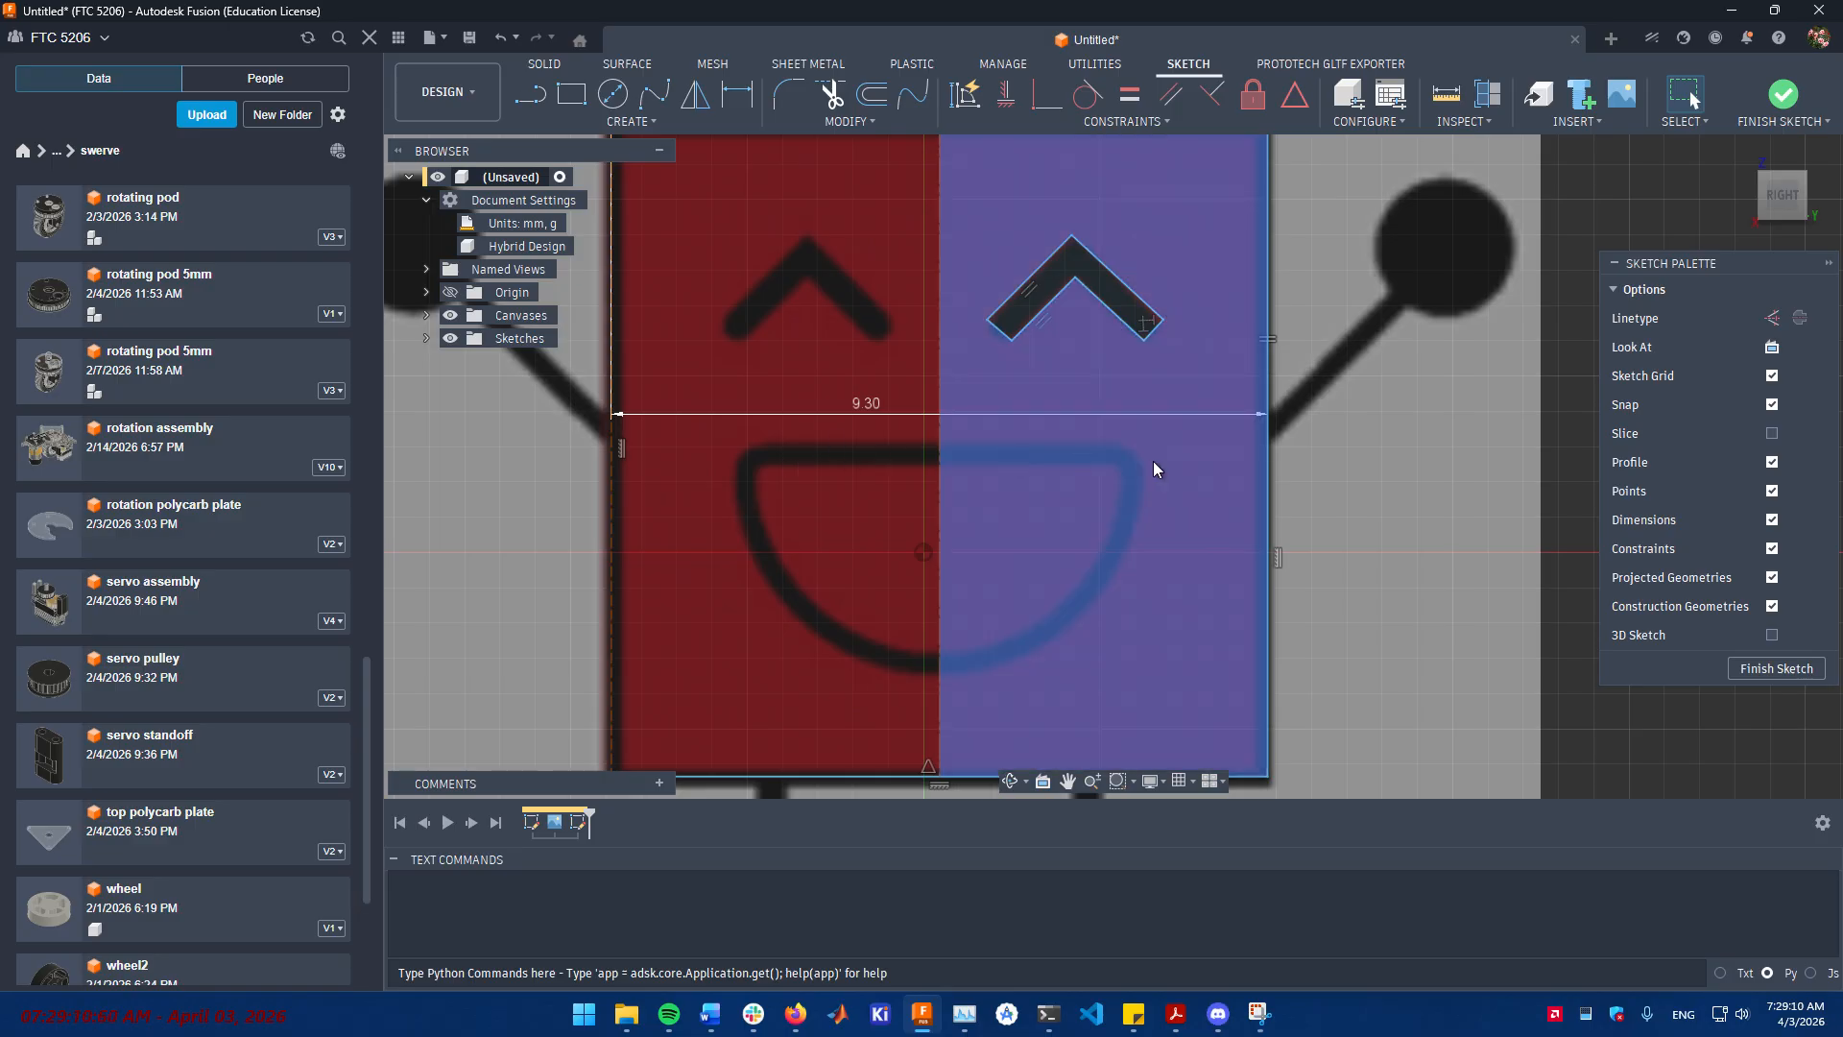
pyautogui.click(1154, 461)
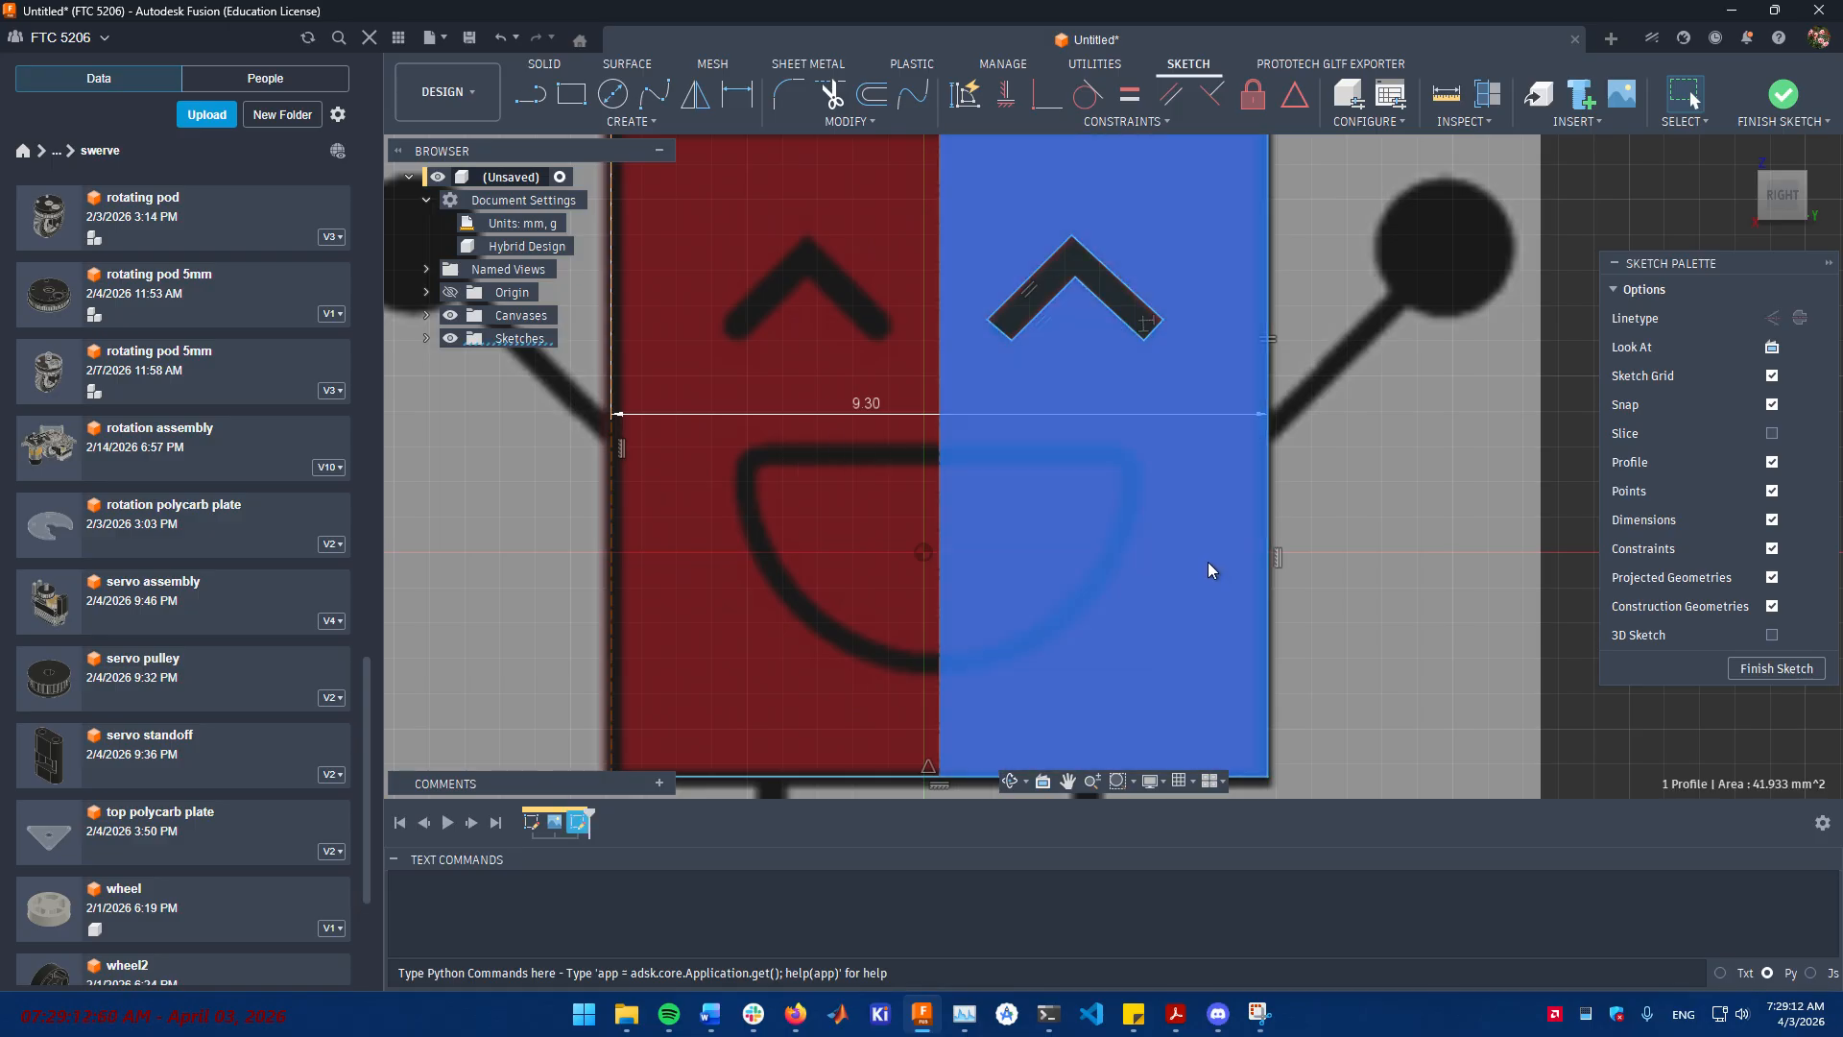
pyautogui.click(747, 494)
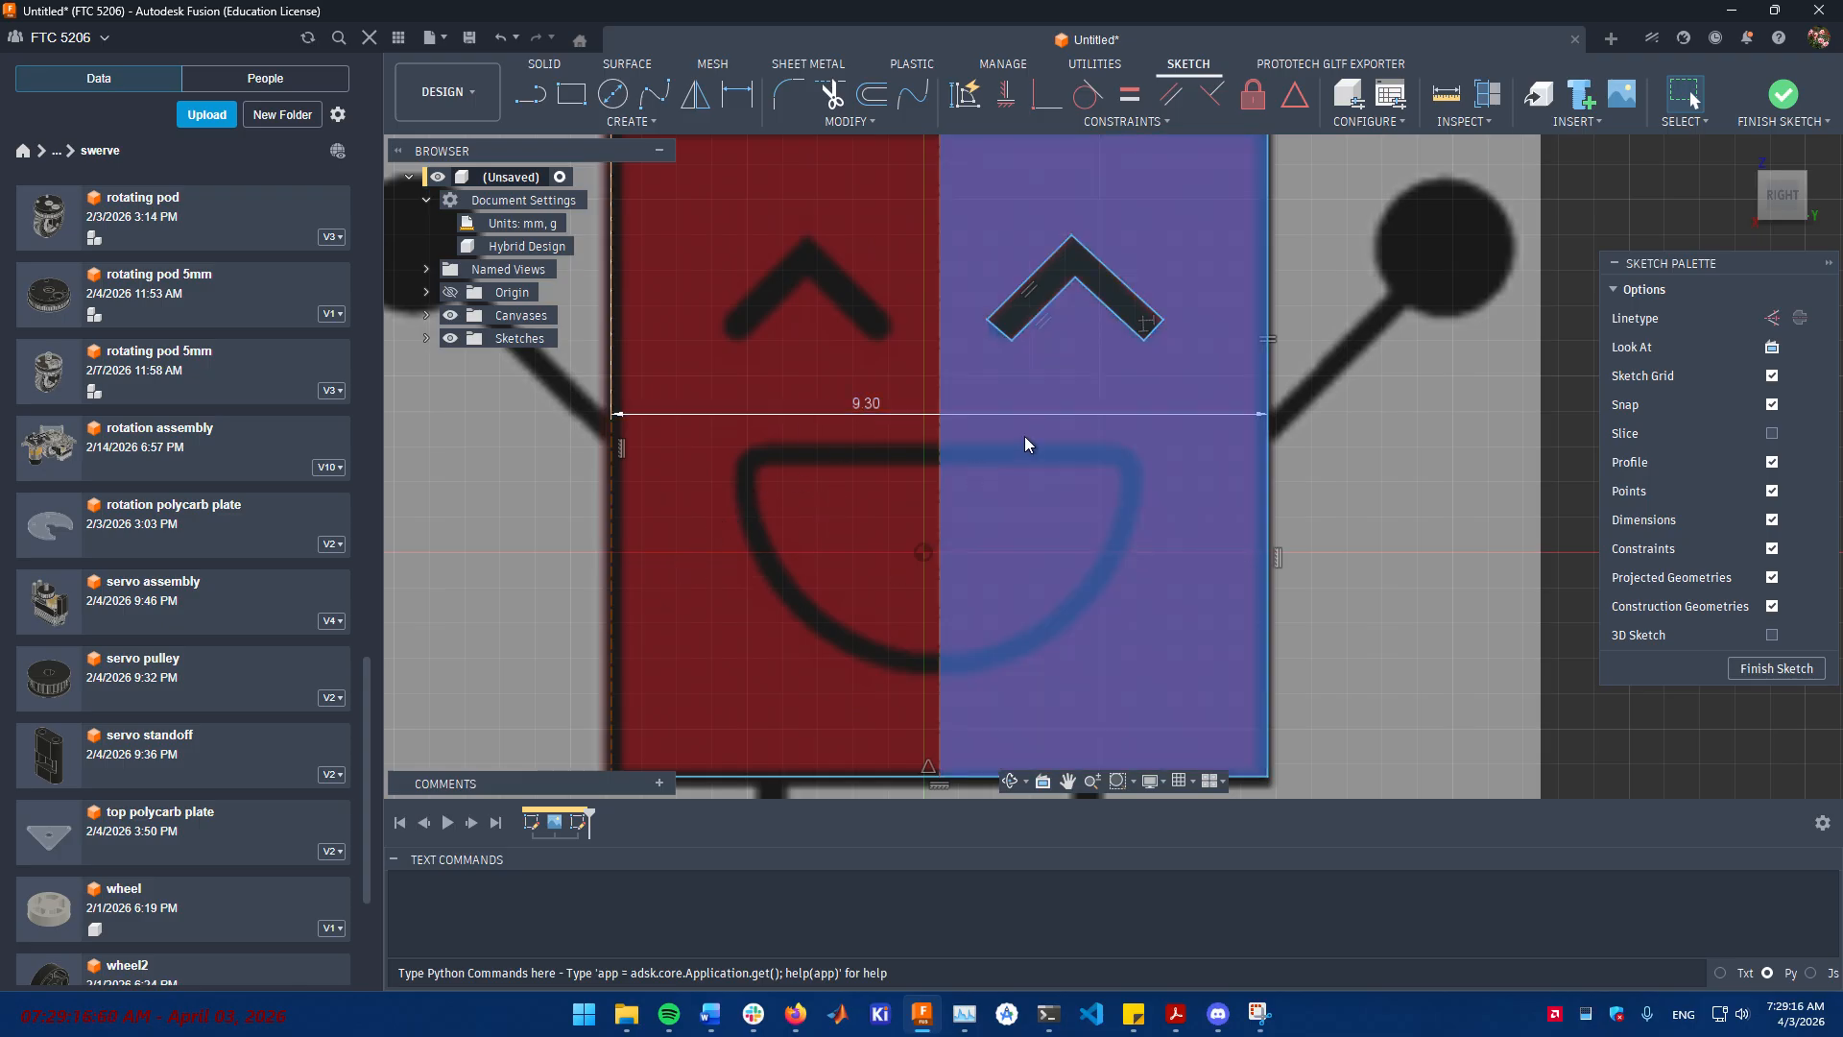
pyautogui.moveTo(1023, 442); pyautogui.dragTo(975, 501, button='middle')
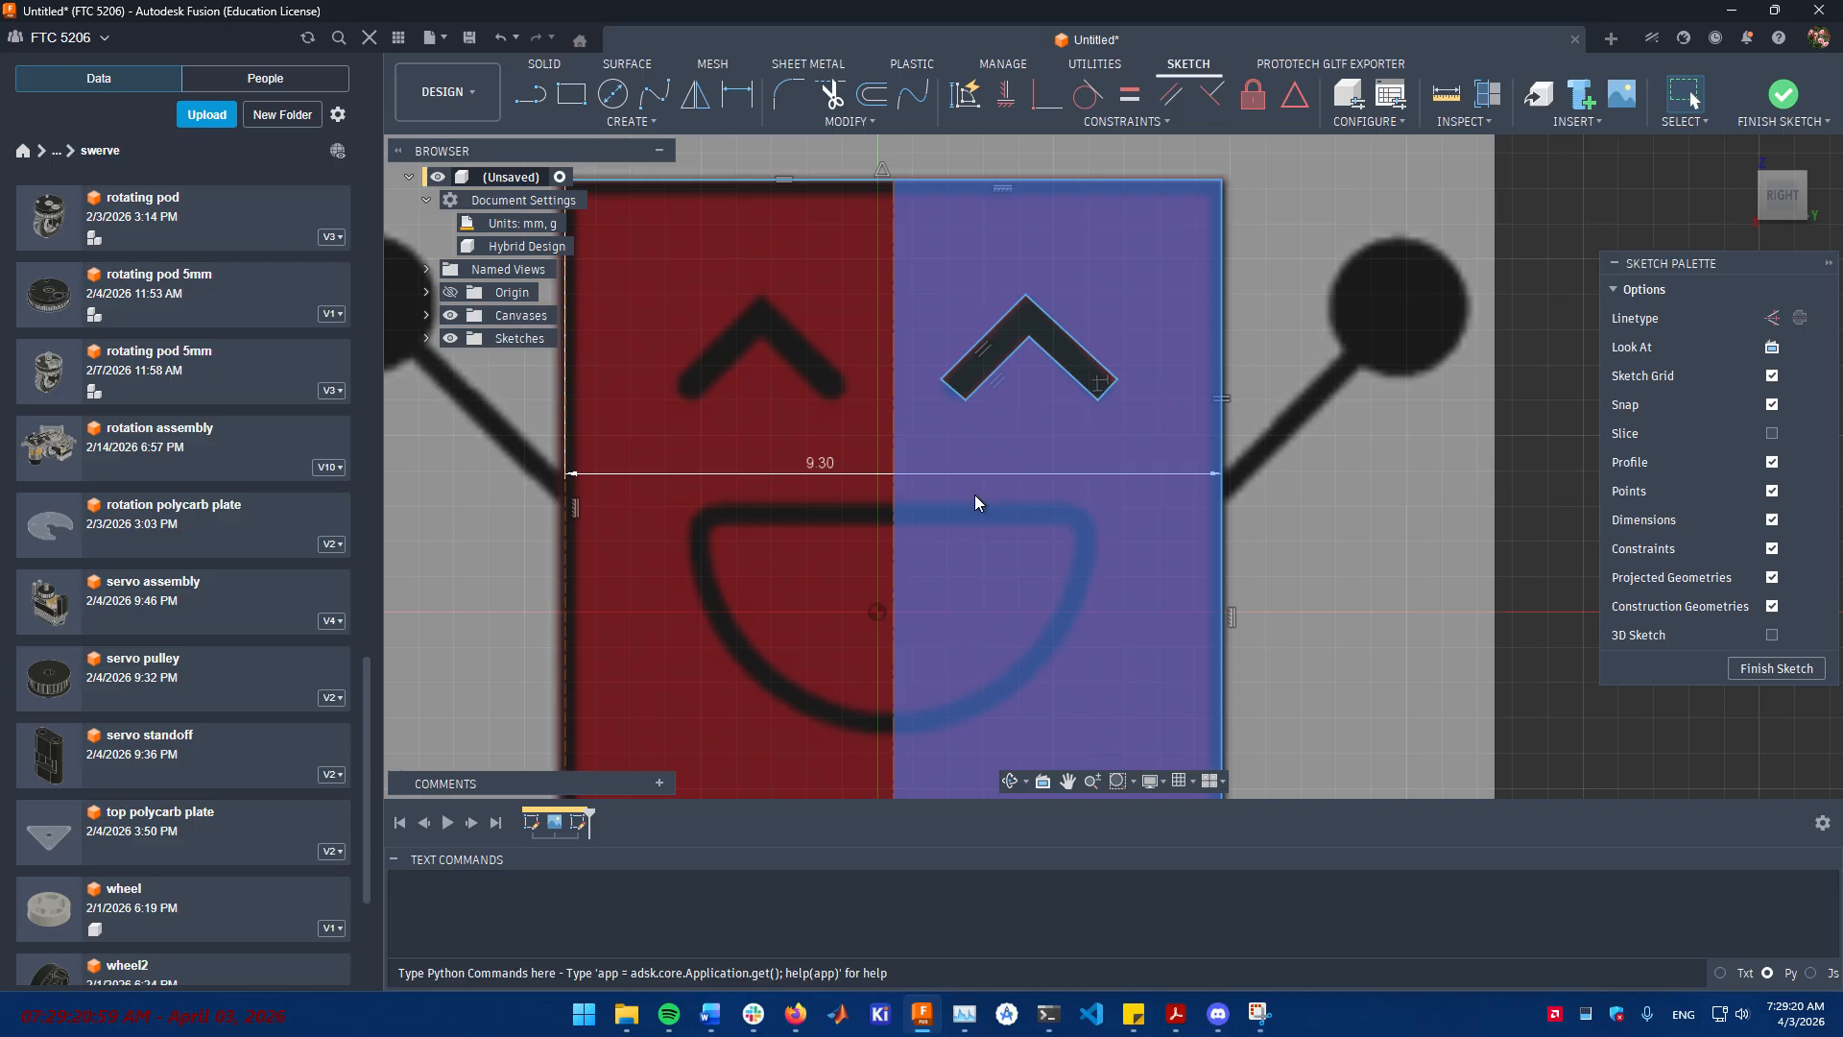
# - Sketch a 90° center point arc along the mouth's lower-right outline, centered where the centerline meets the mouth's upper edge, radius about 3.28 mm
pyautogui.scroll(5, 975, 493)
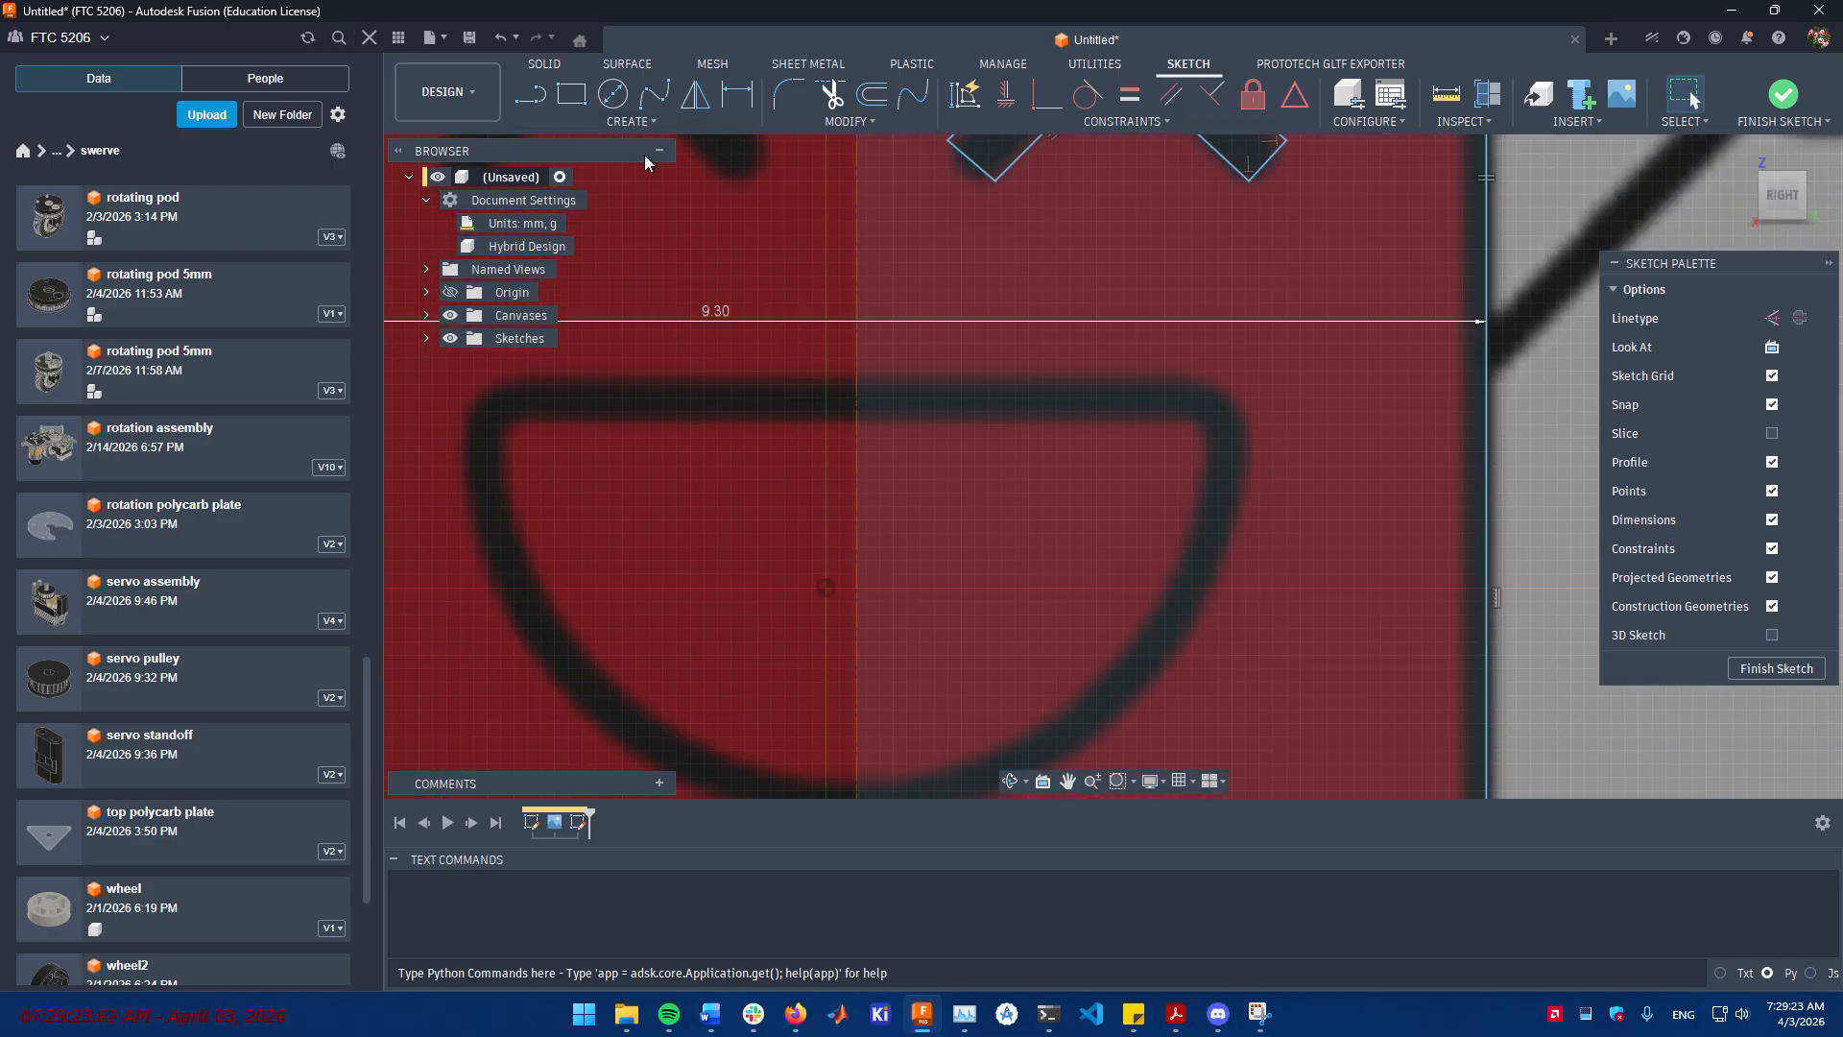
pyautogui.click(591, 119)
pyautogui.moveTo(576, 217)
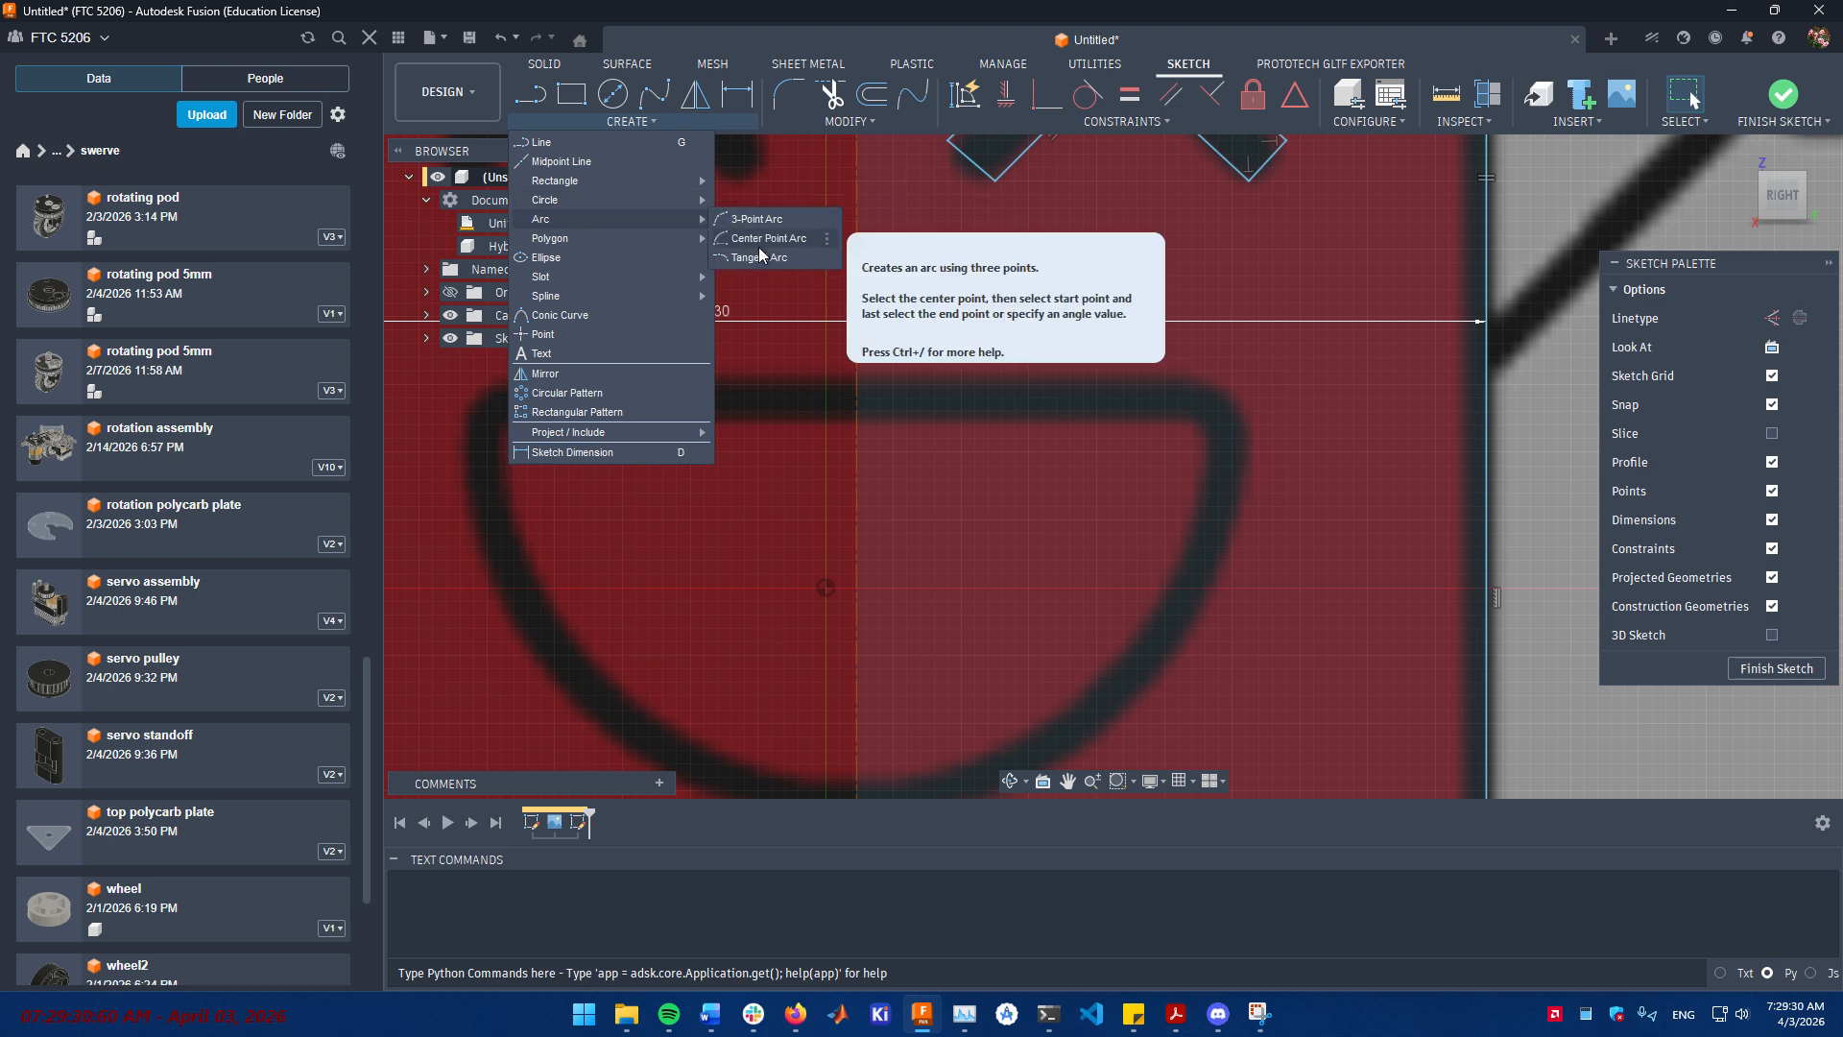
pyautogui.click(741, 219)
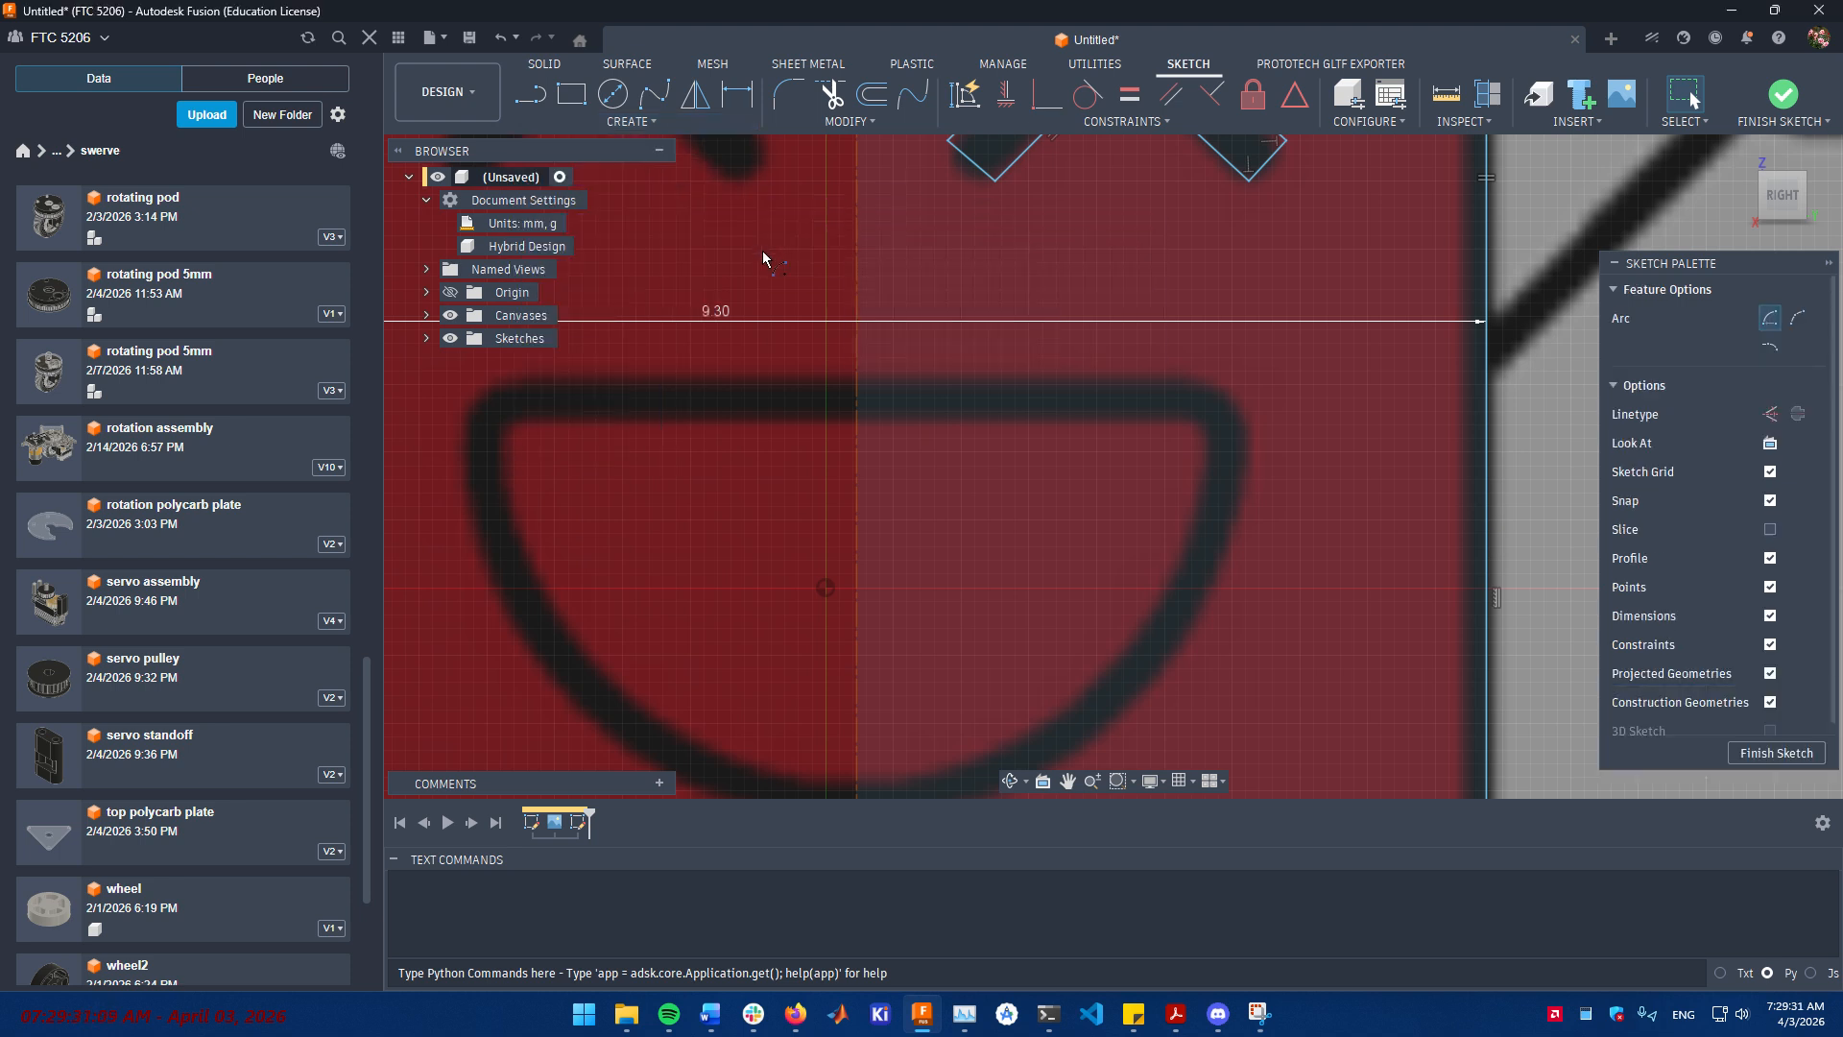
pyautogui.click(858, 379)
pyautogui.moveTo(864, 392); pyautogui.dragTo(858, 300, button='middle')
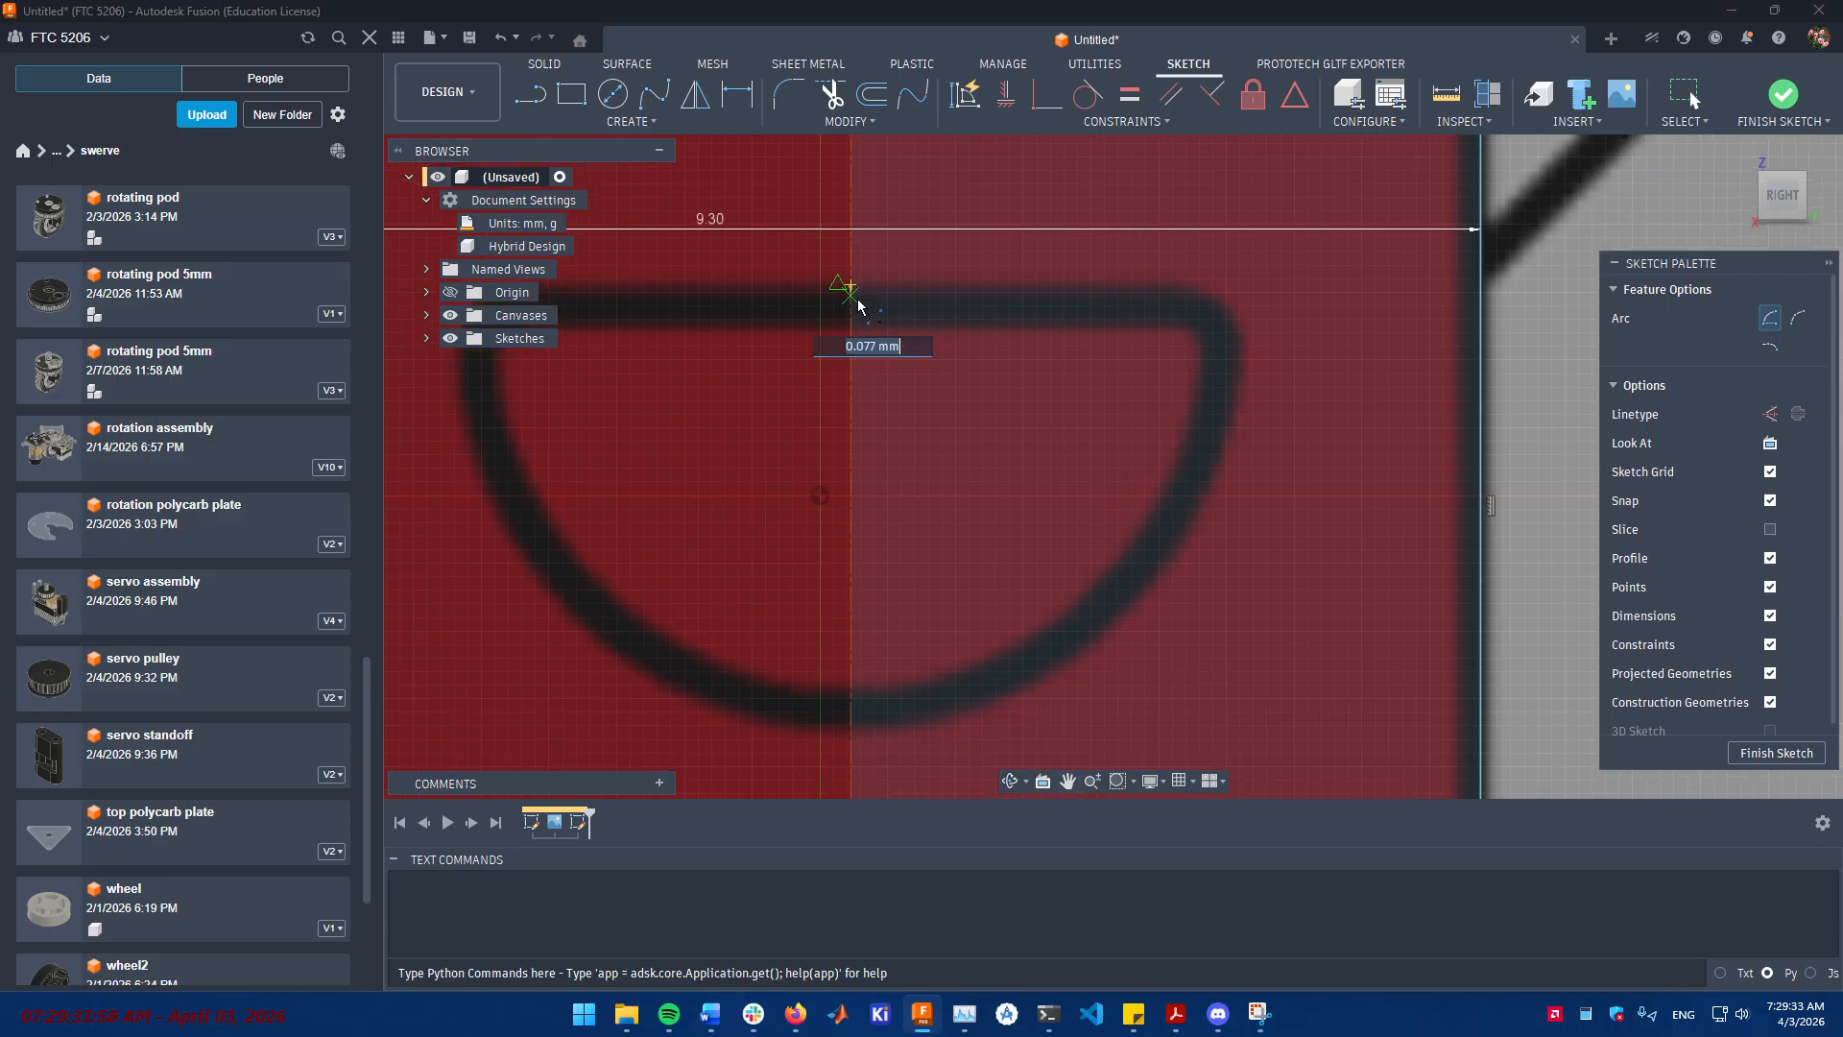
pyautogui.click(851, 736)
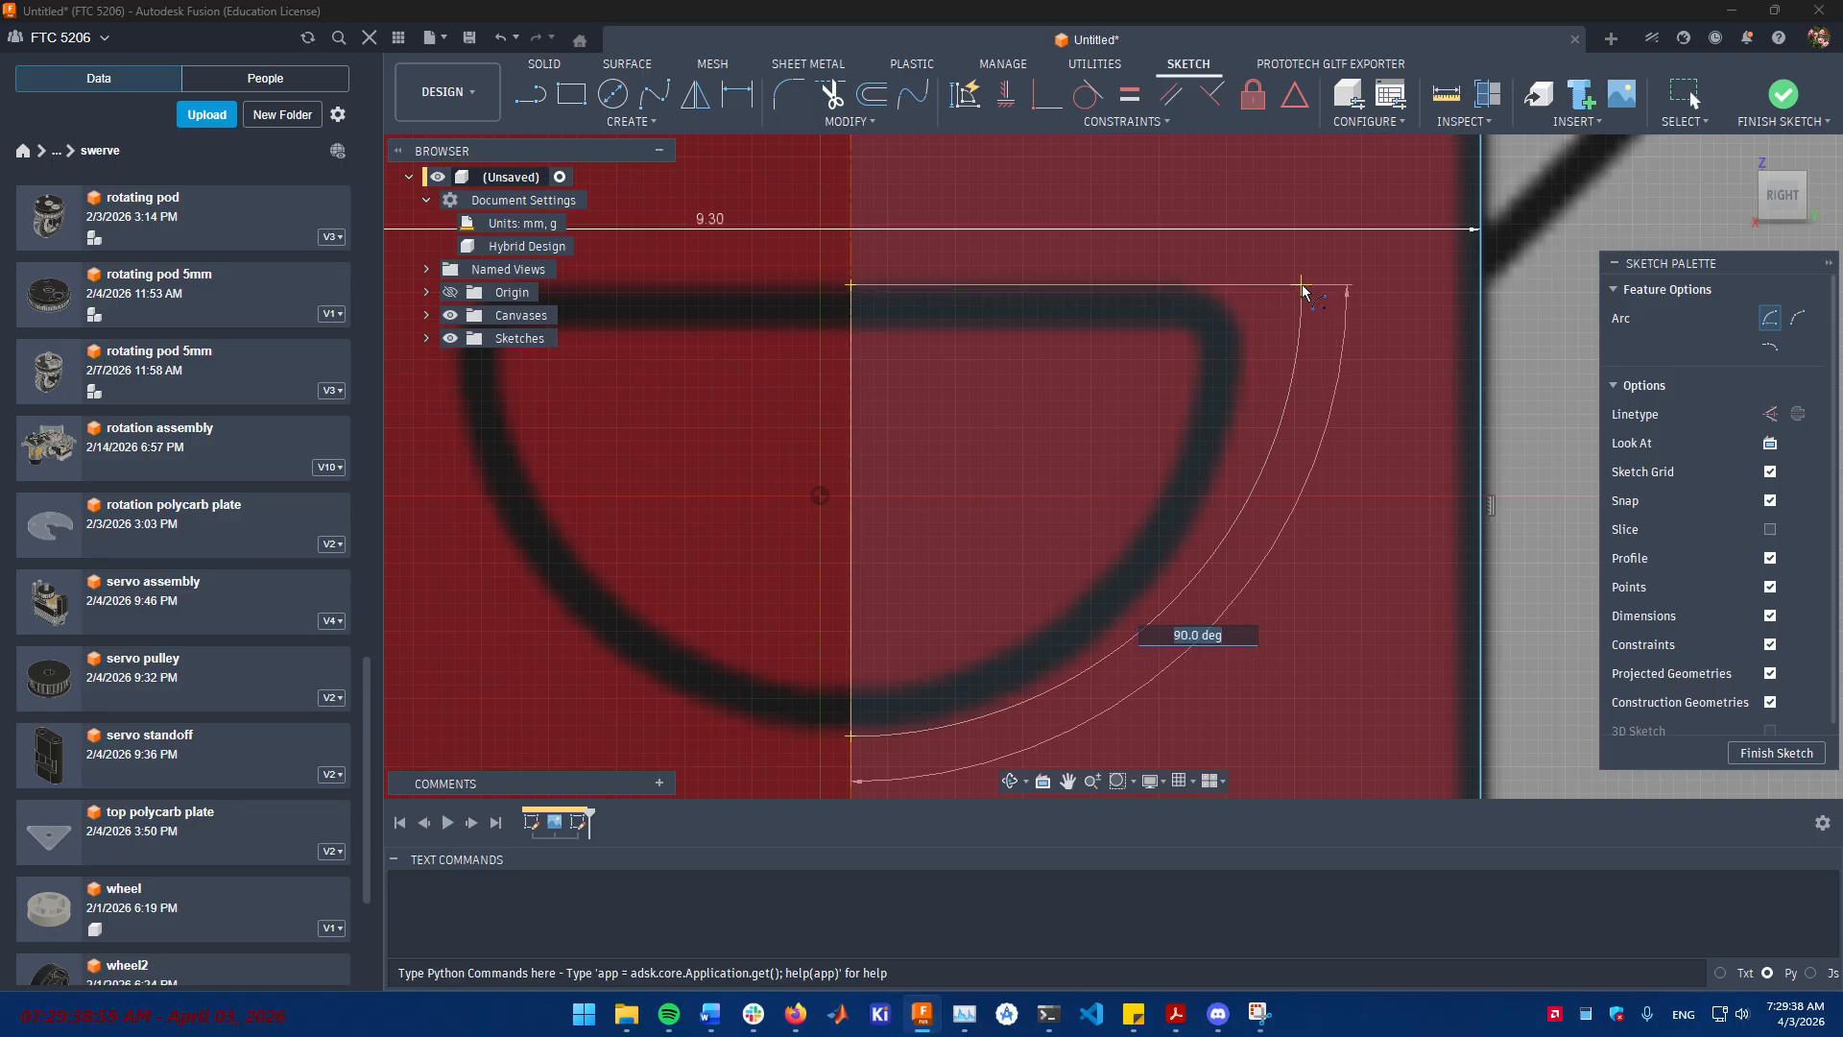
pyautogui.click(1302, 287)
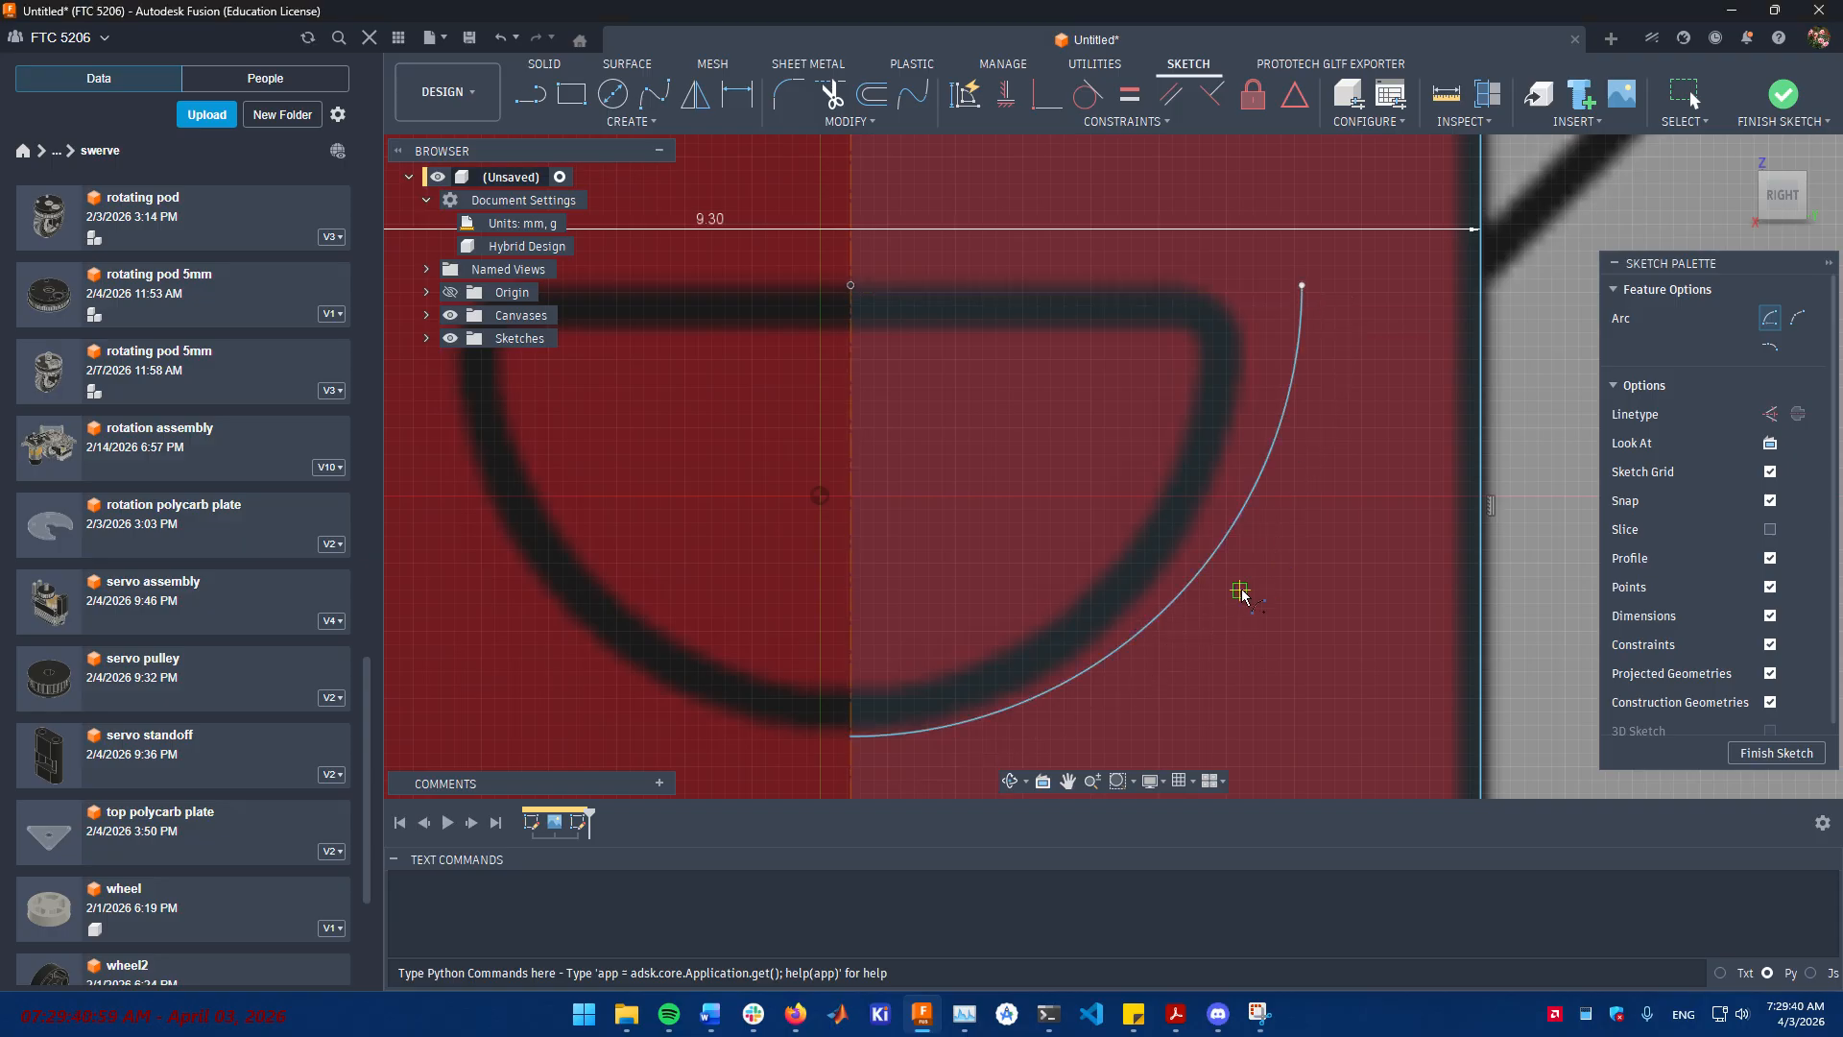
pyautogui.press('Escape')
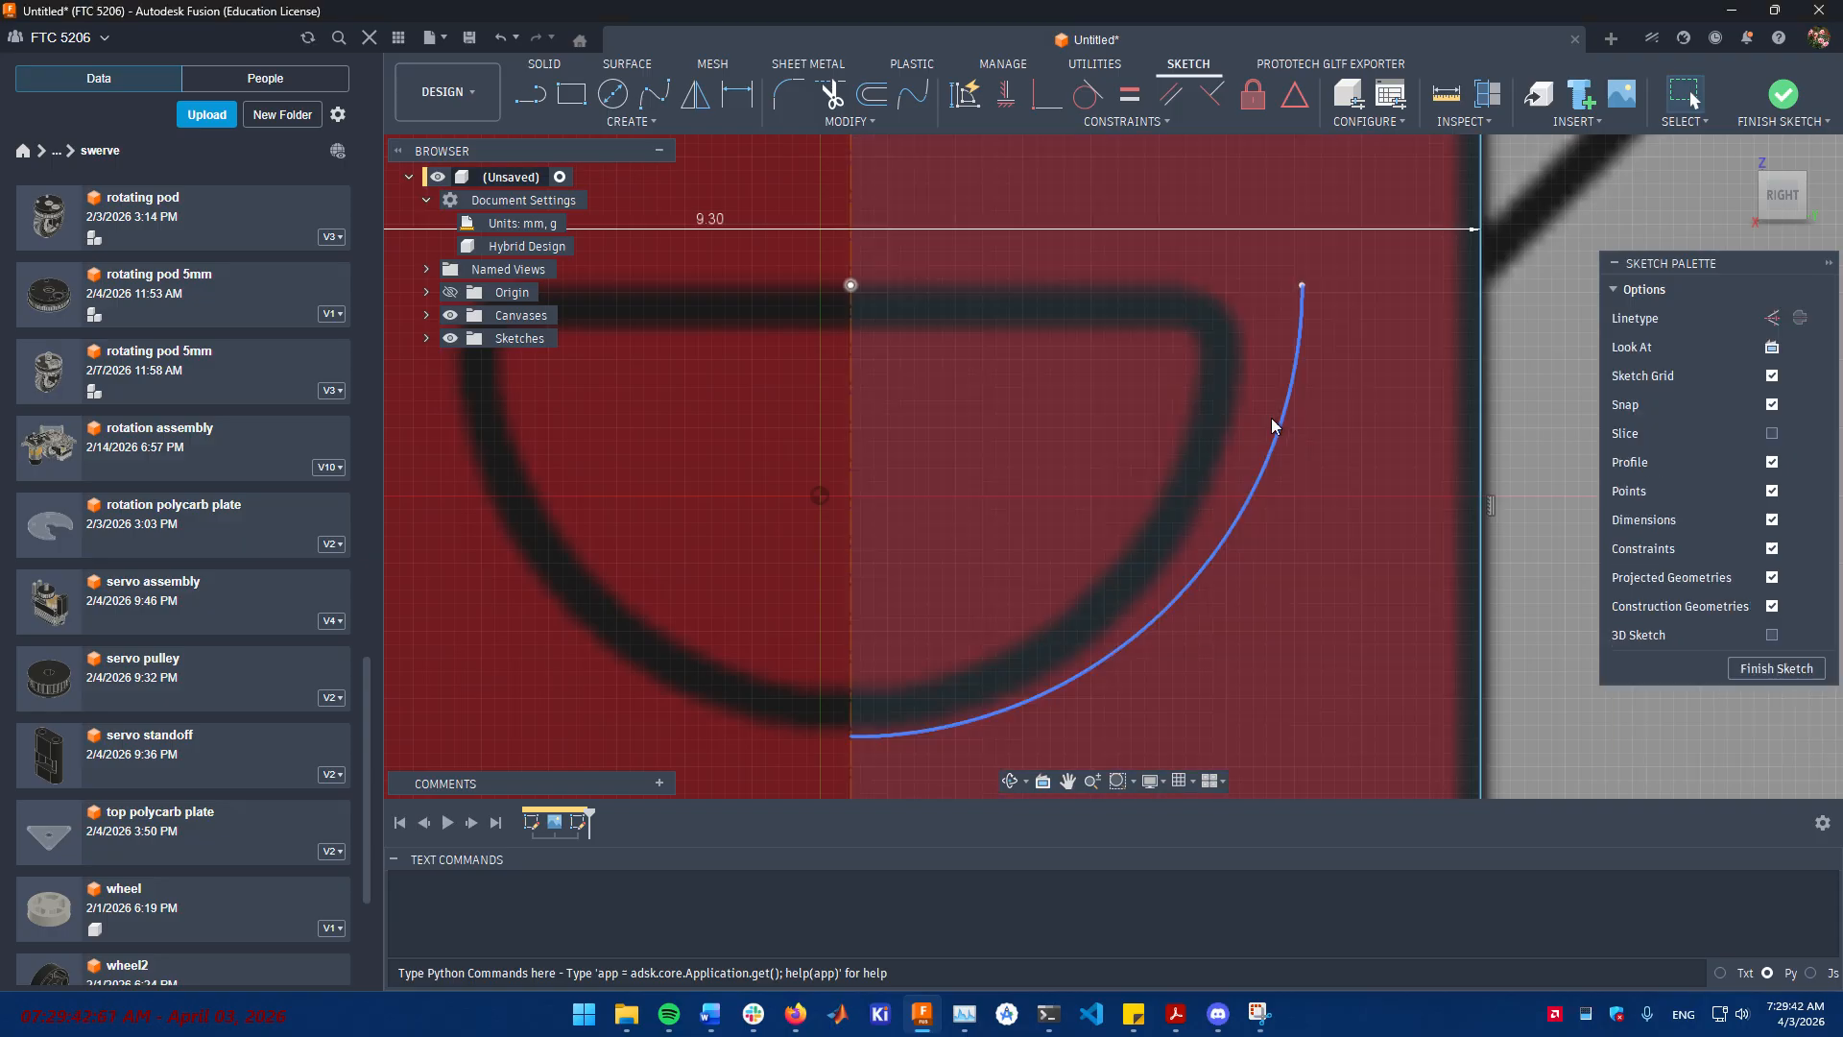
pyautogui.moveTo(1271, 418); pyautogui.dragTo(1280, 429)
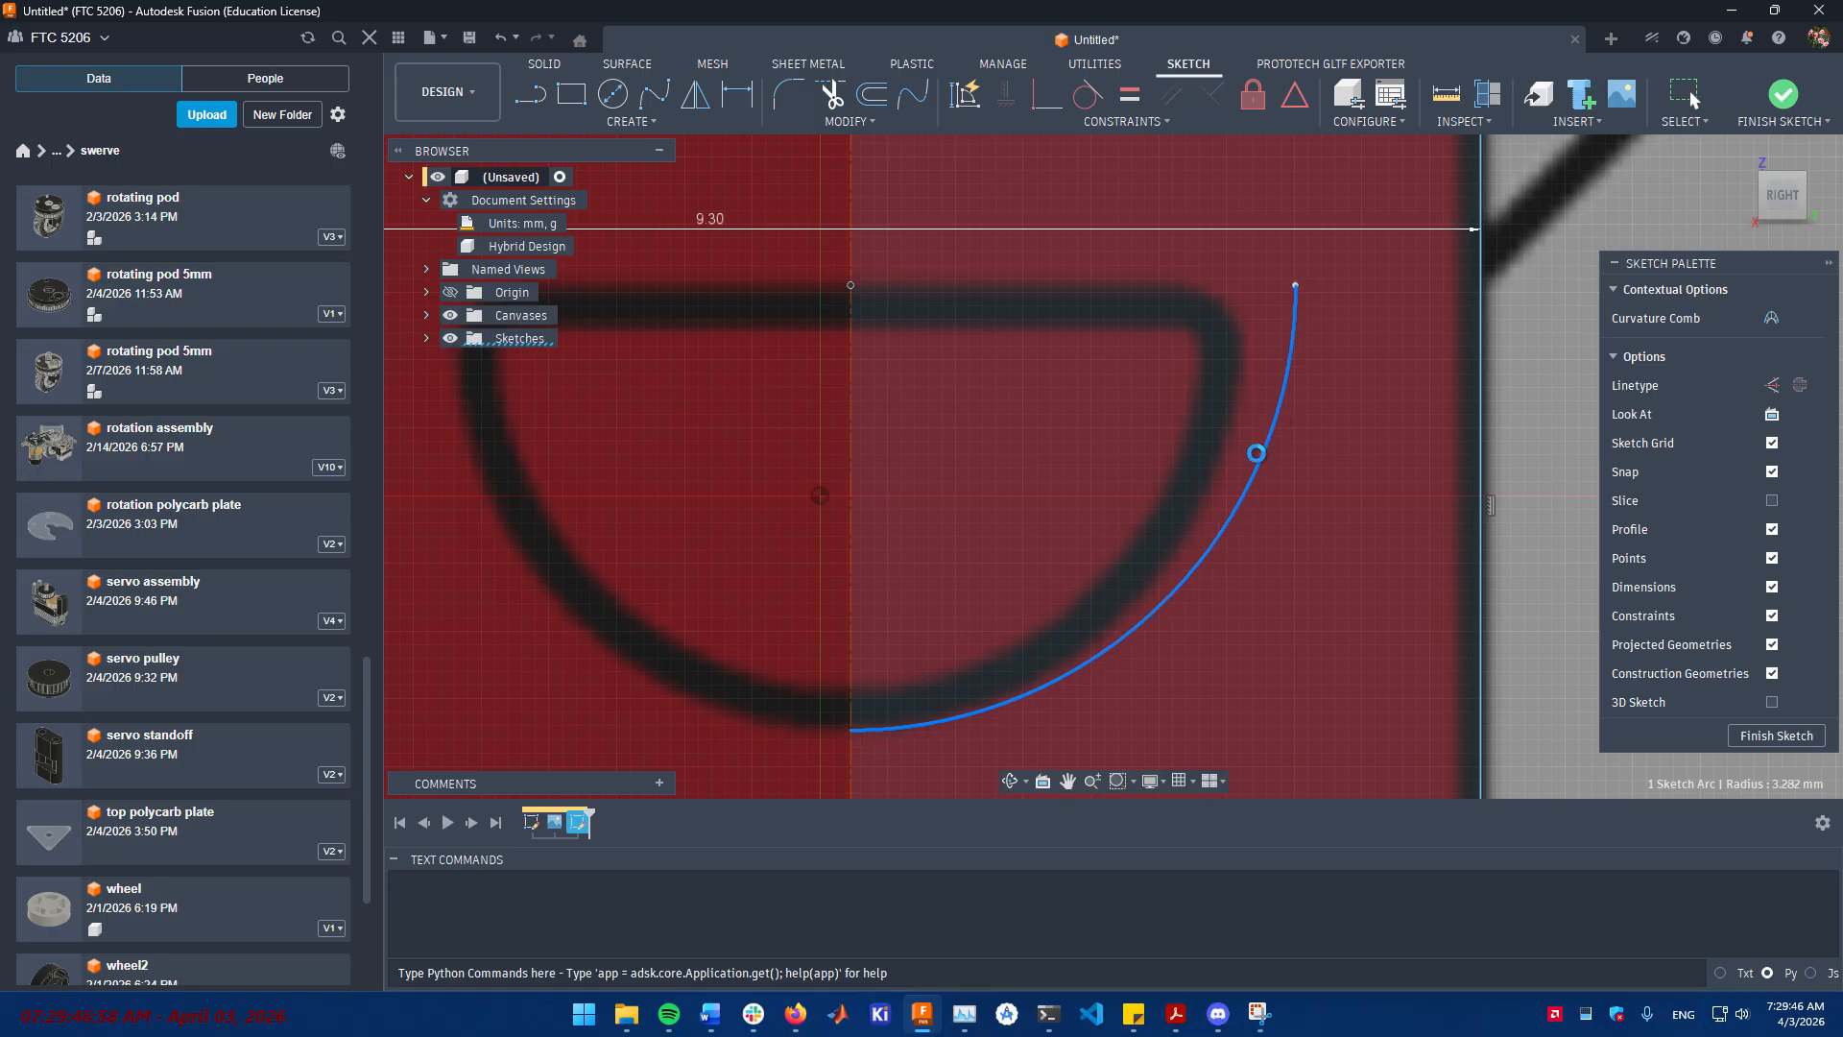
pyautogui.moveTo(1356, 373)
pyautogui.mouseDown(button='middle')
pyautogui.moveTo(1261, 455)
pyautogui.moveTo(1335, 453)
pyautogui.mouseUp(button='middle')
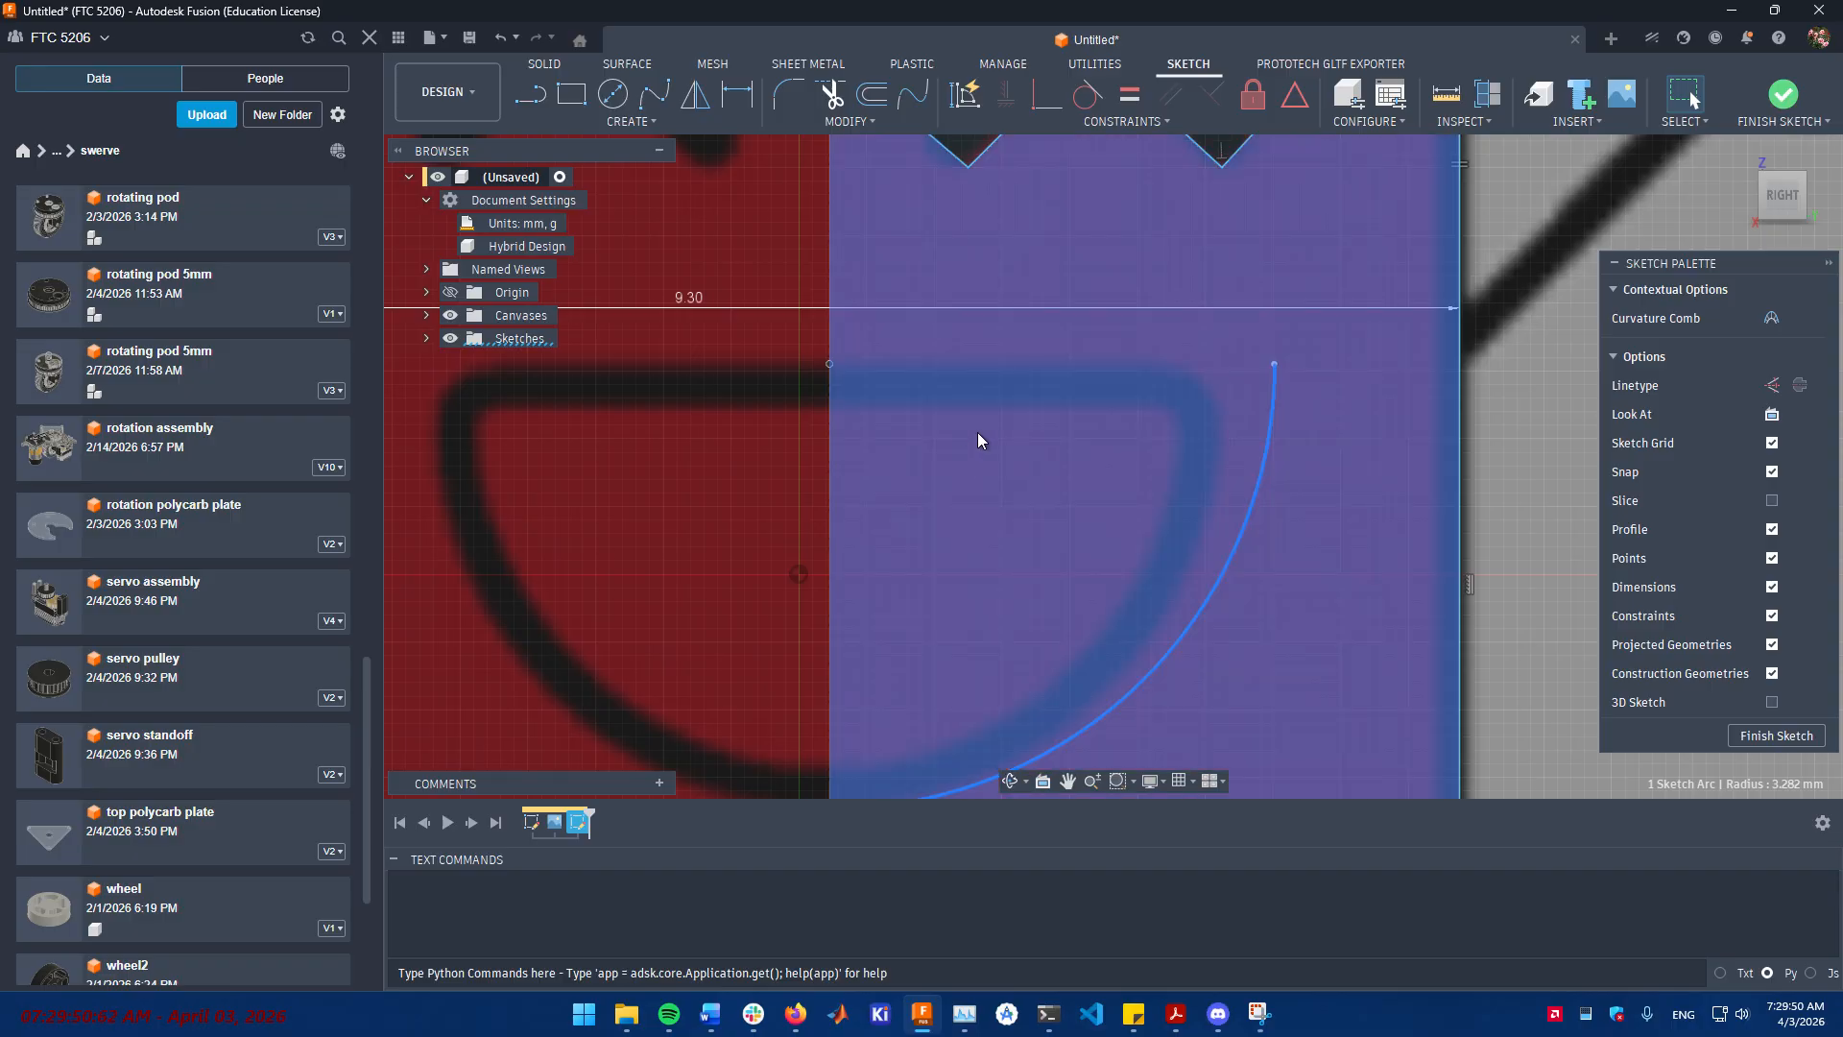
pyautogui.click(1505, 544)
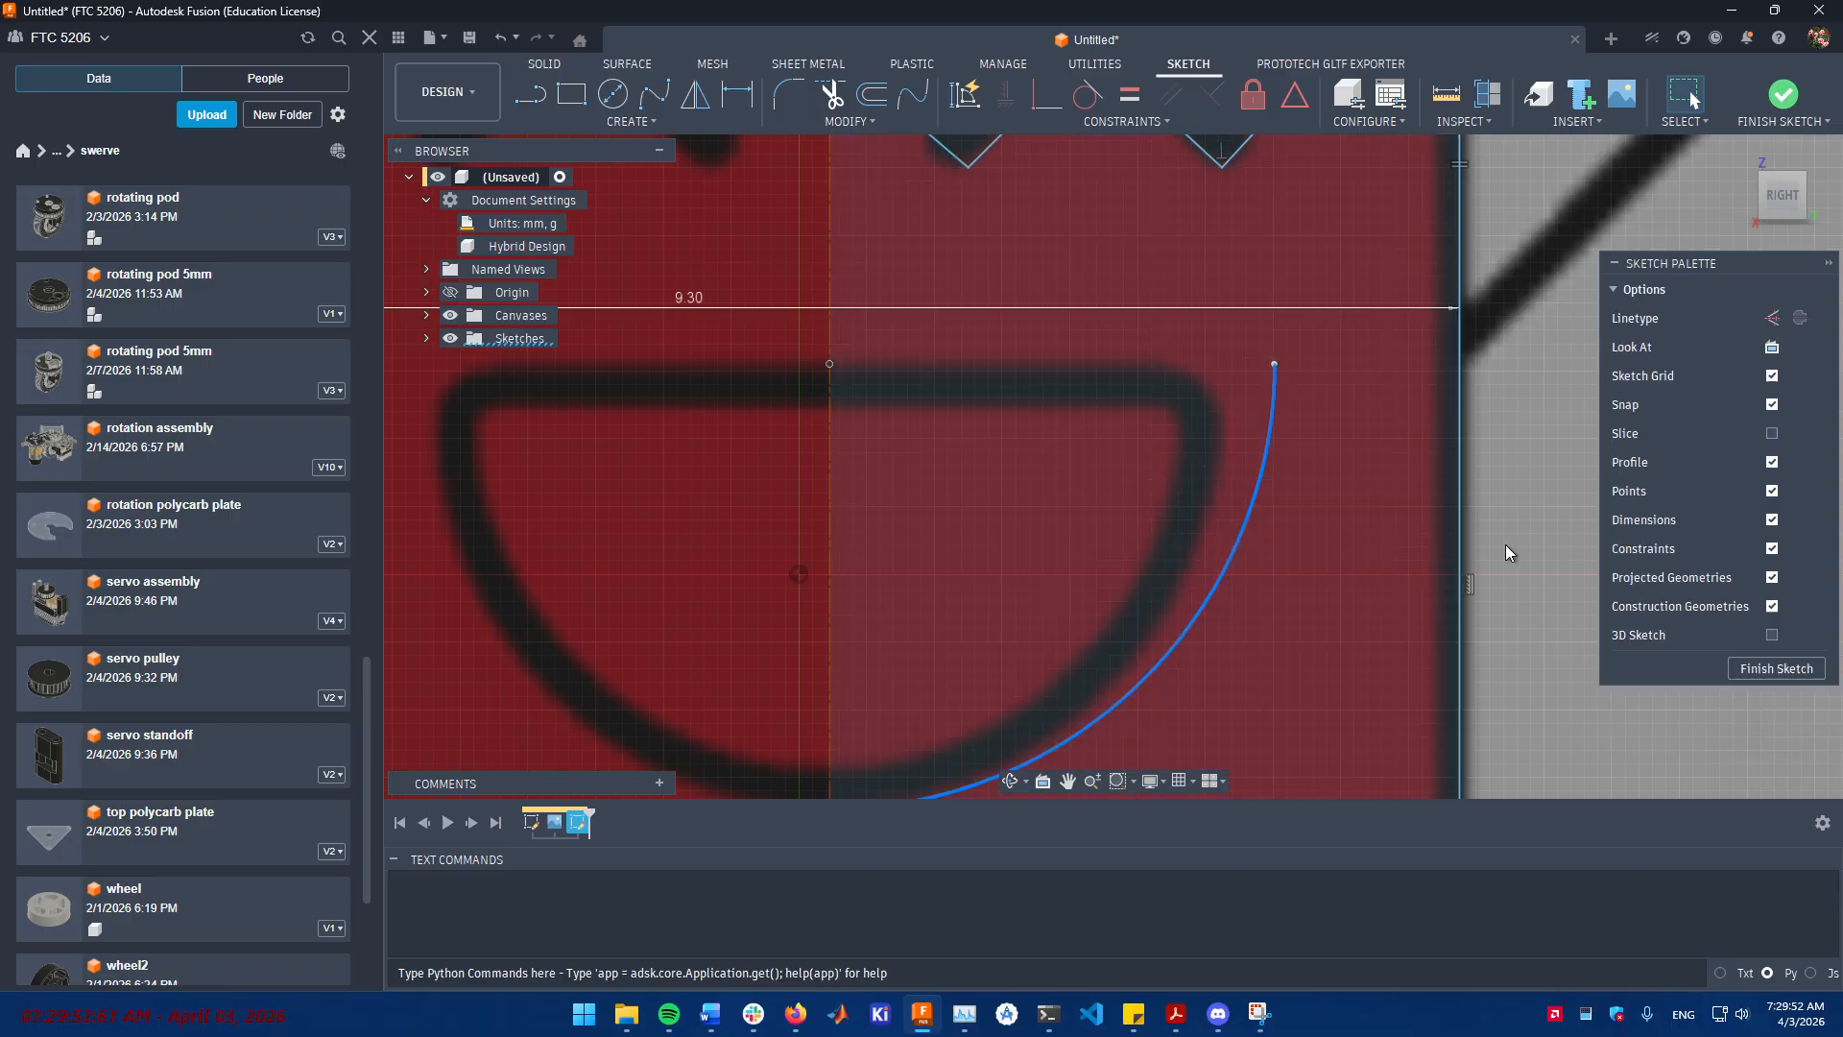
# - Offset the mouth arc inward by 0.5 mm
pyautogui.click(1264, 459)
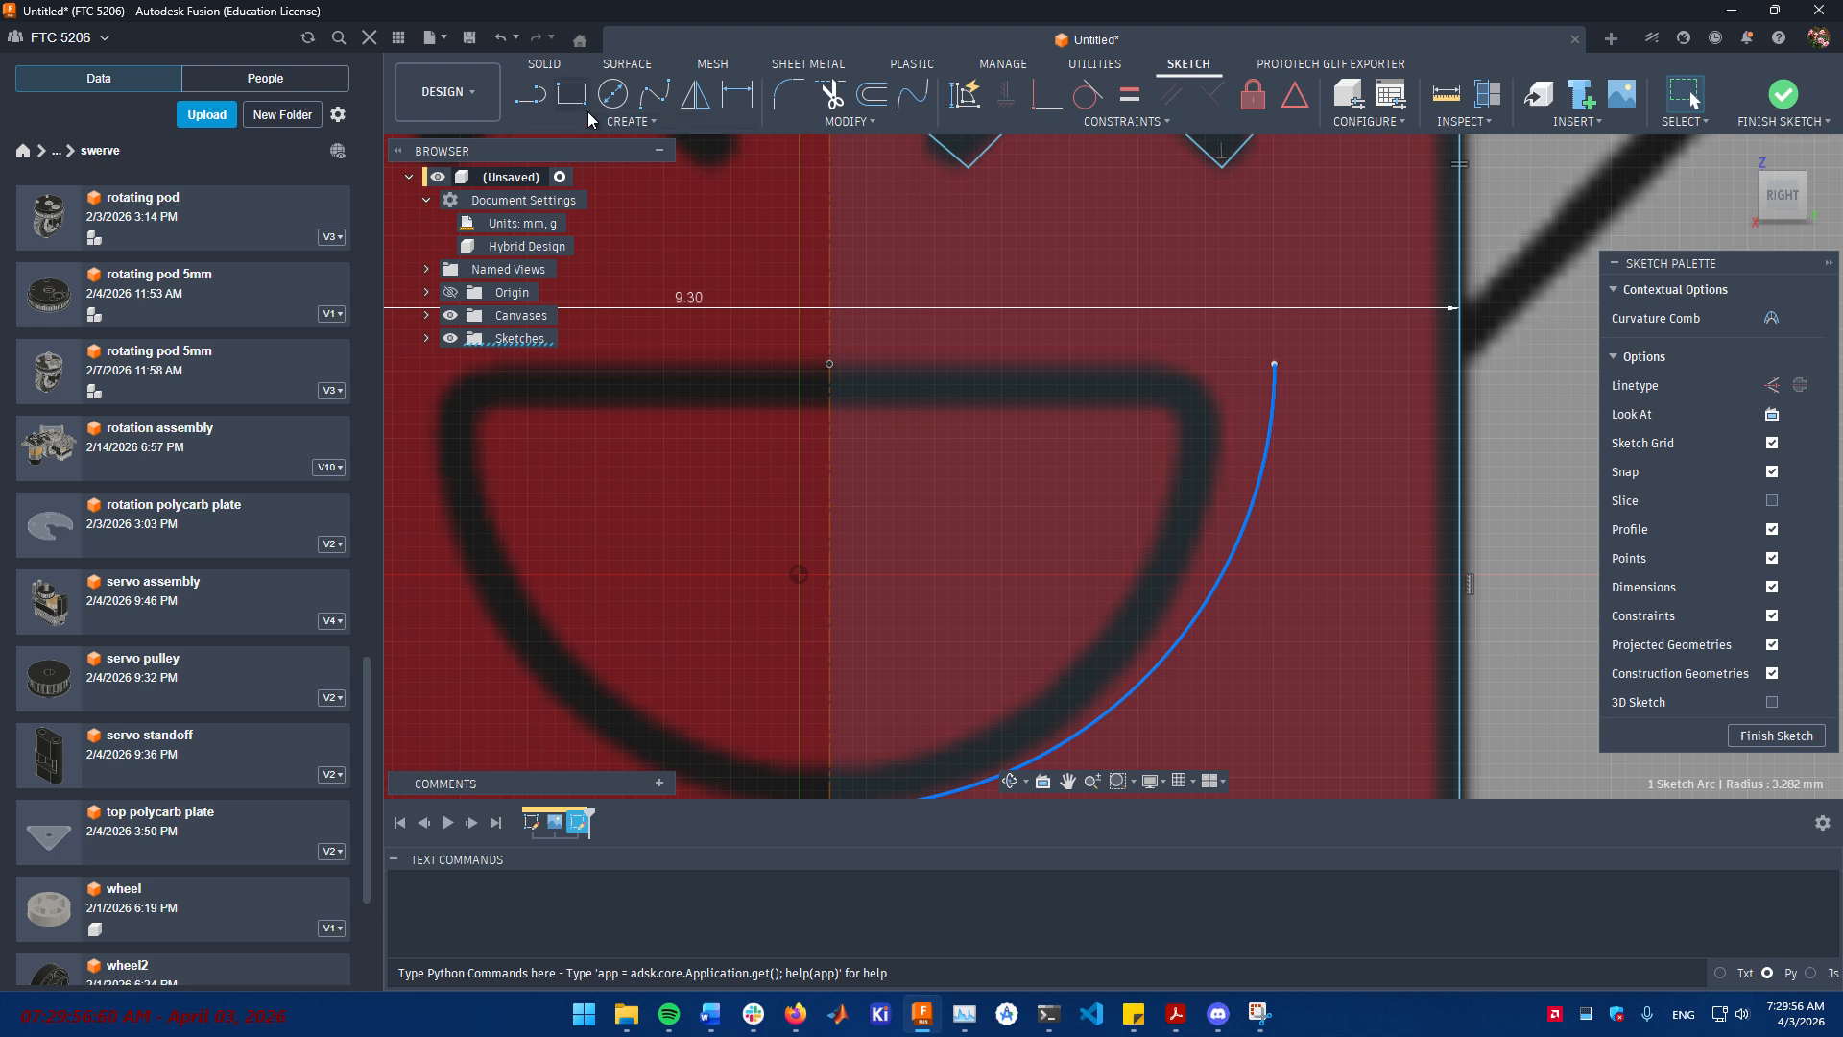
pyautogui.click(858, 123)
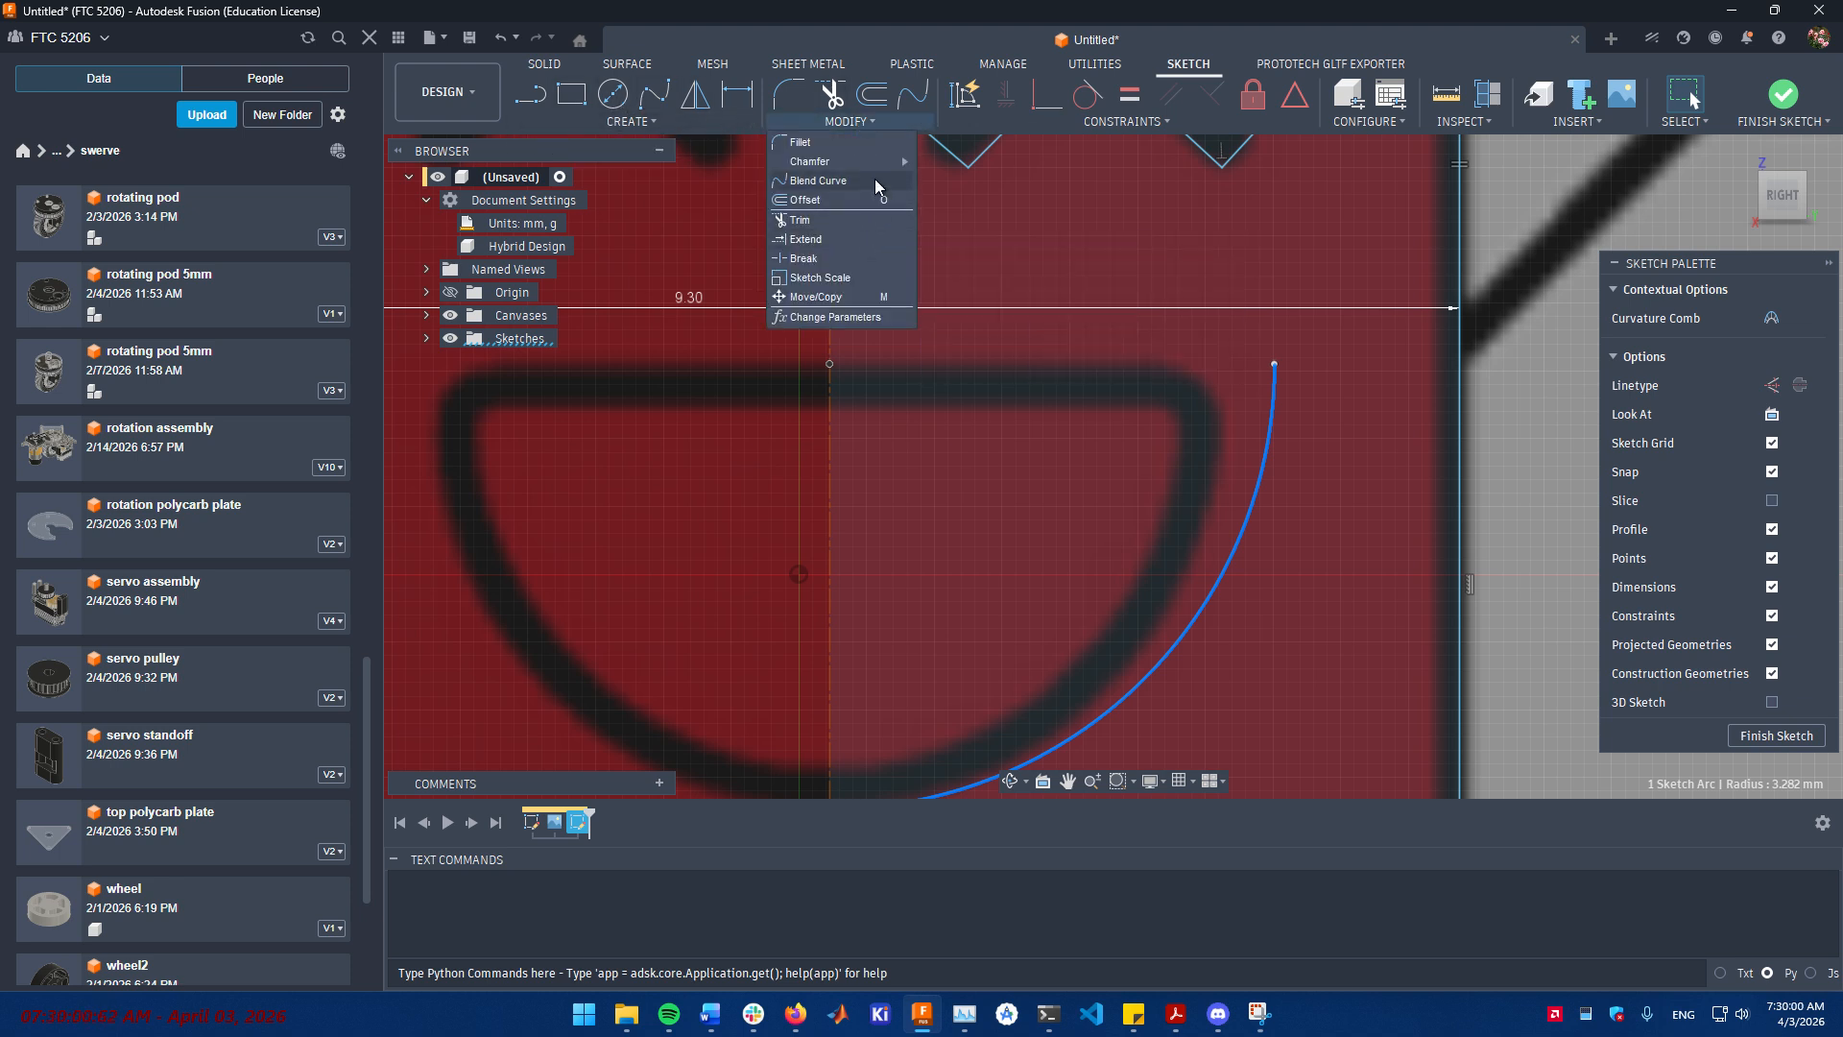
pyautogui.click(809, 199)
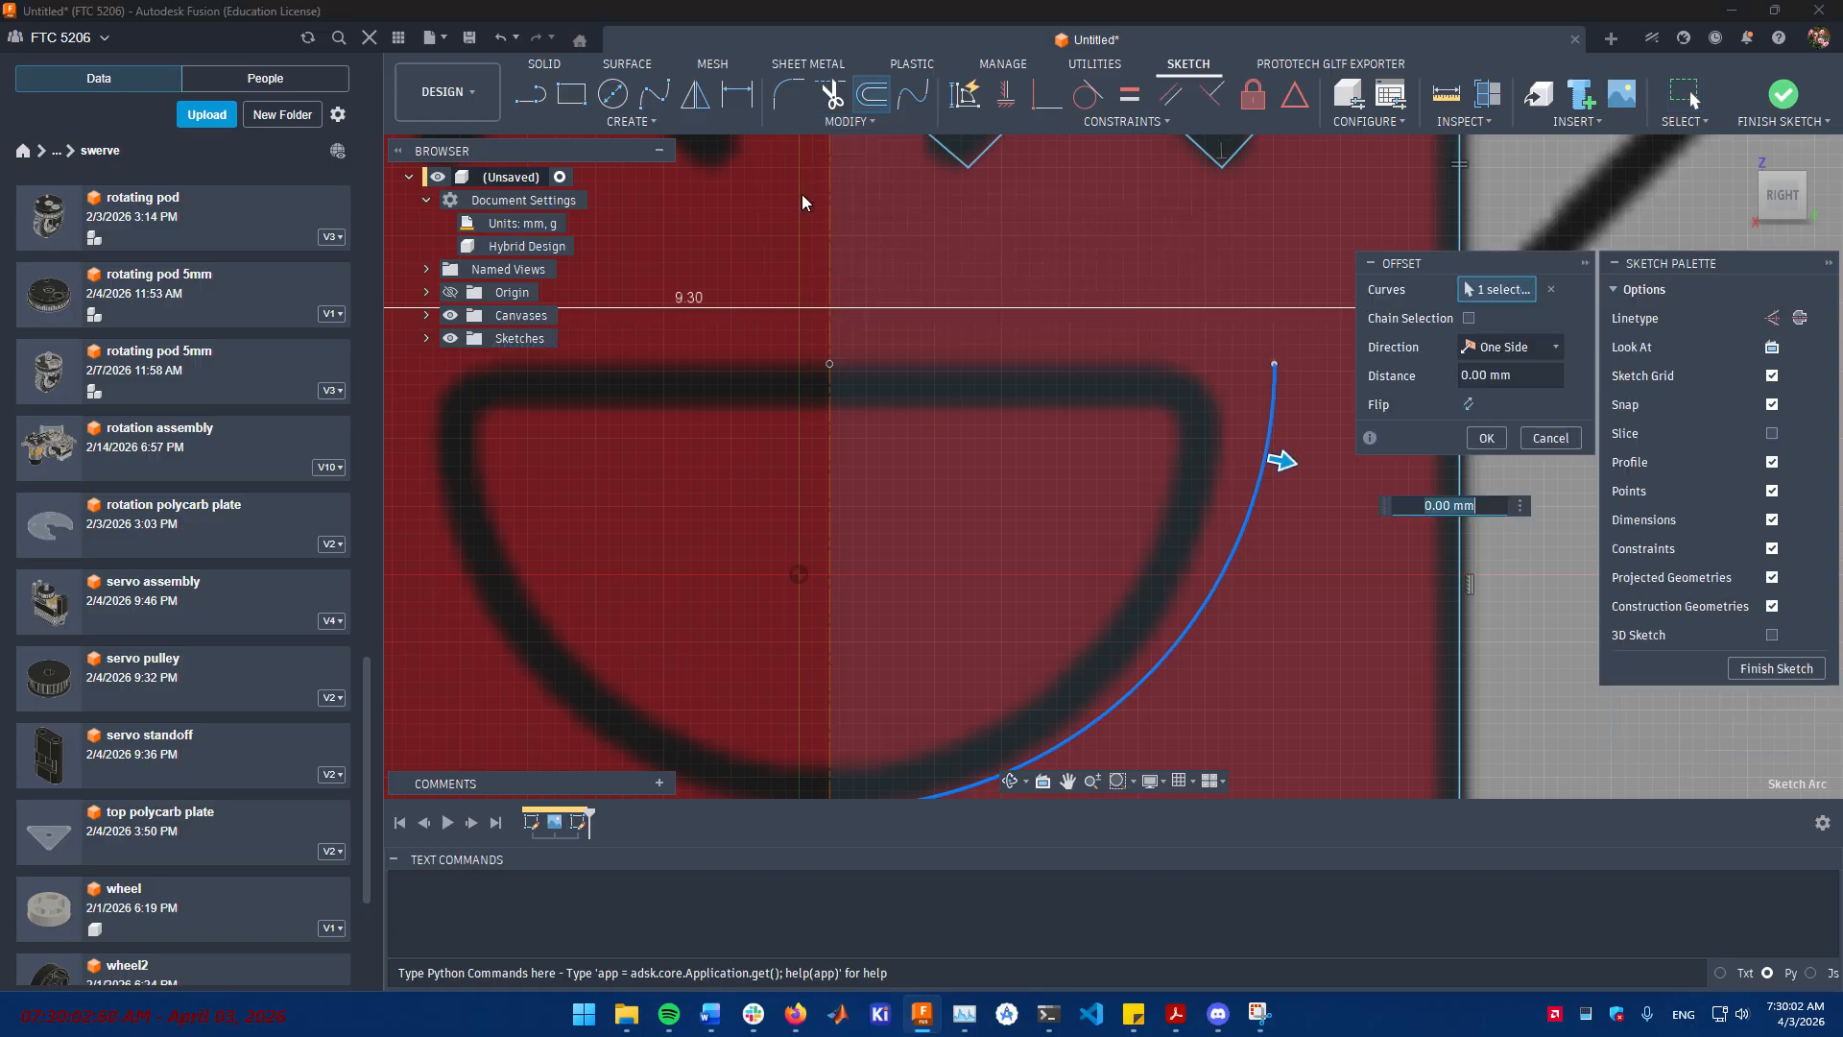
pyautogui.moveTo(1279, 460); pyautogui.dragTo(1225, 451)
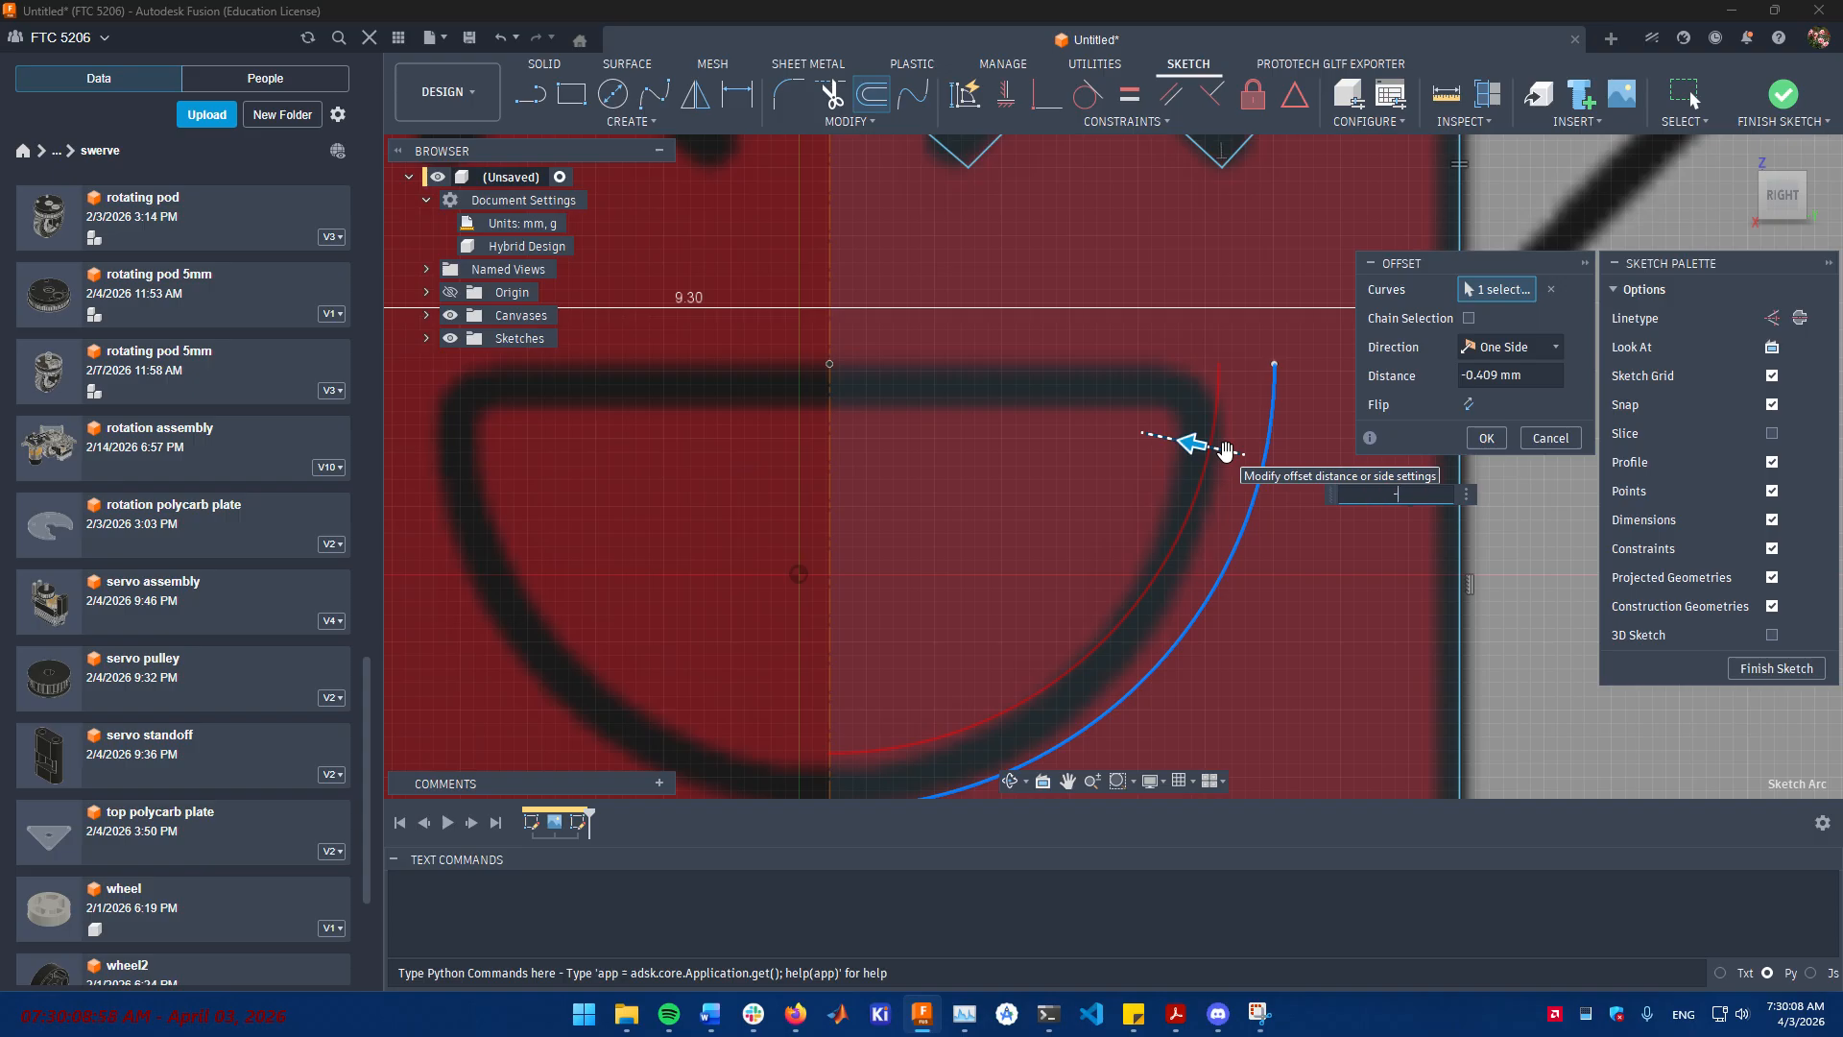
pyautogui.write('5')
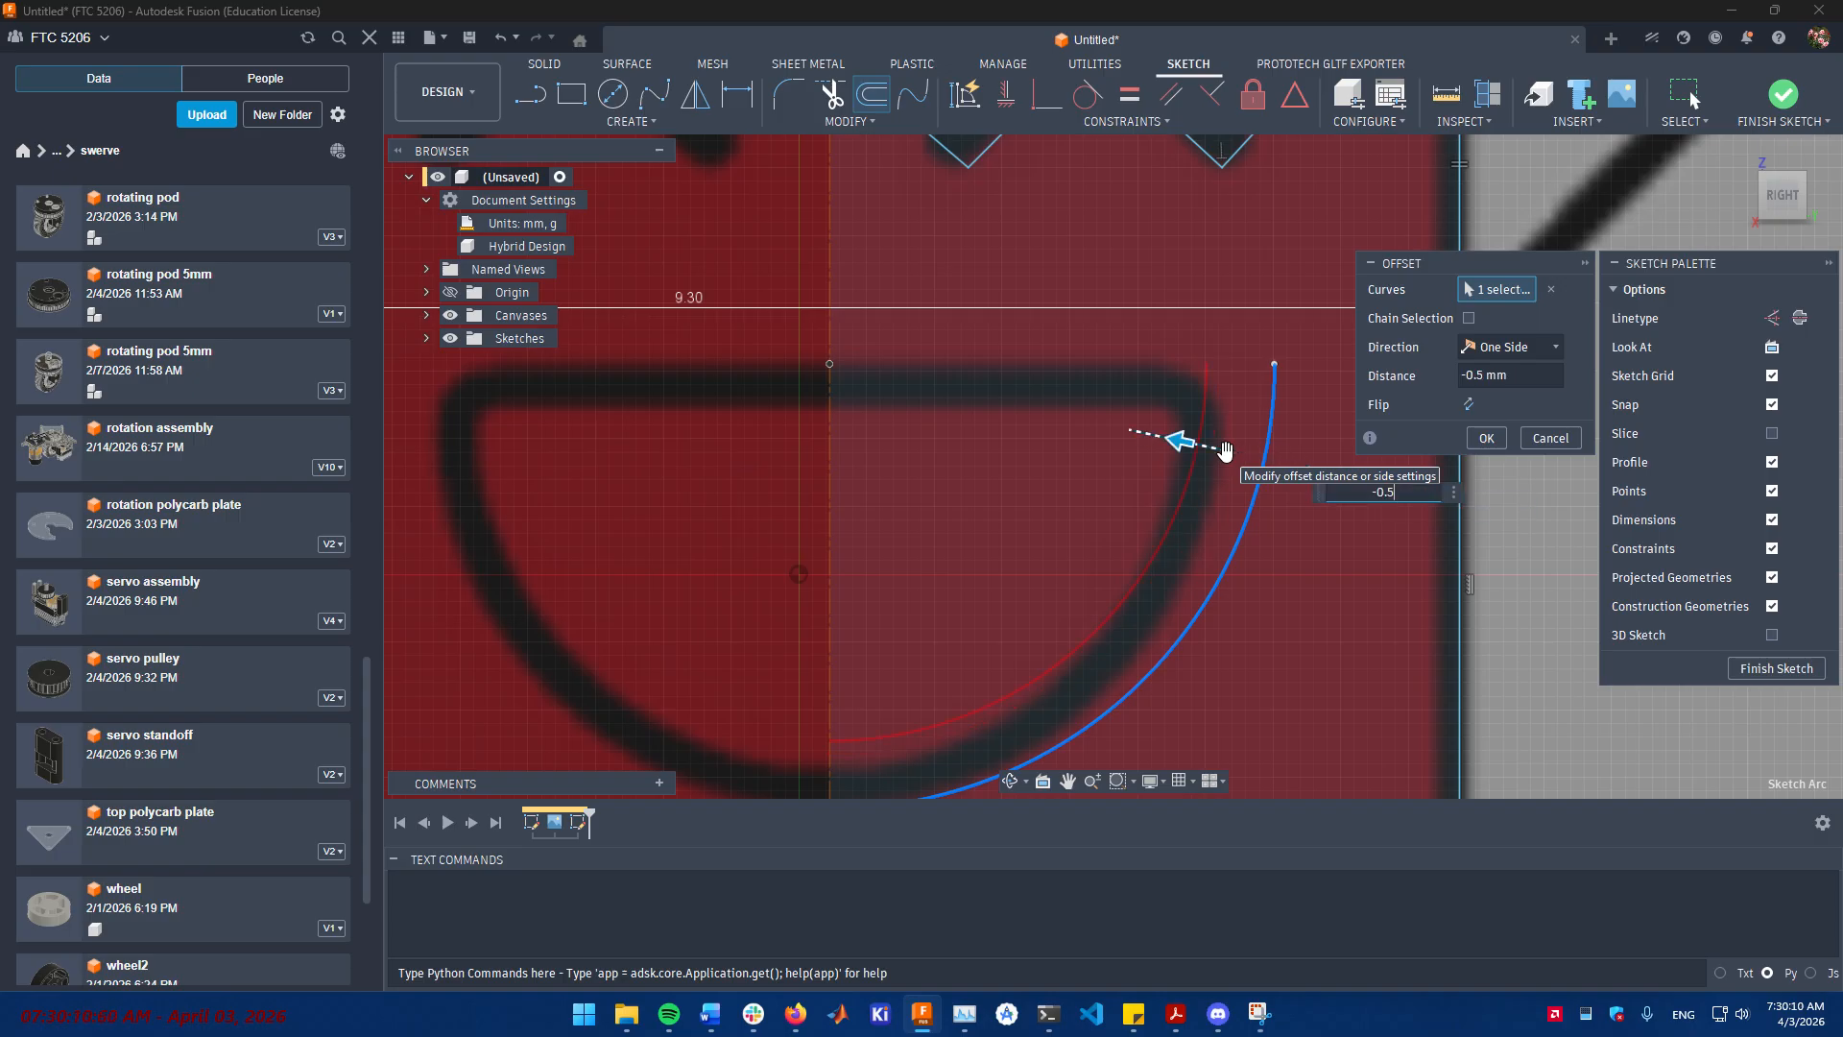
pyautogui.press('Return')
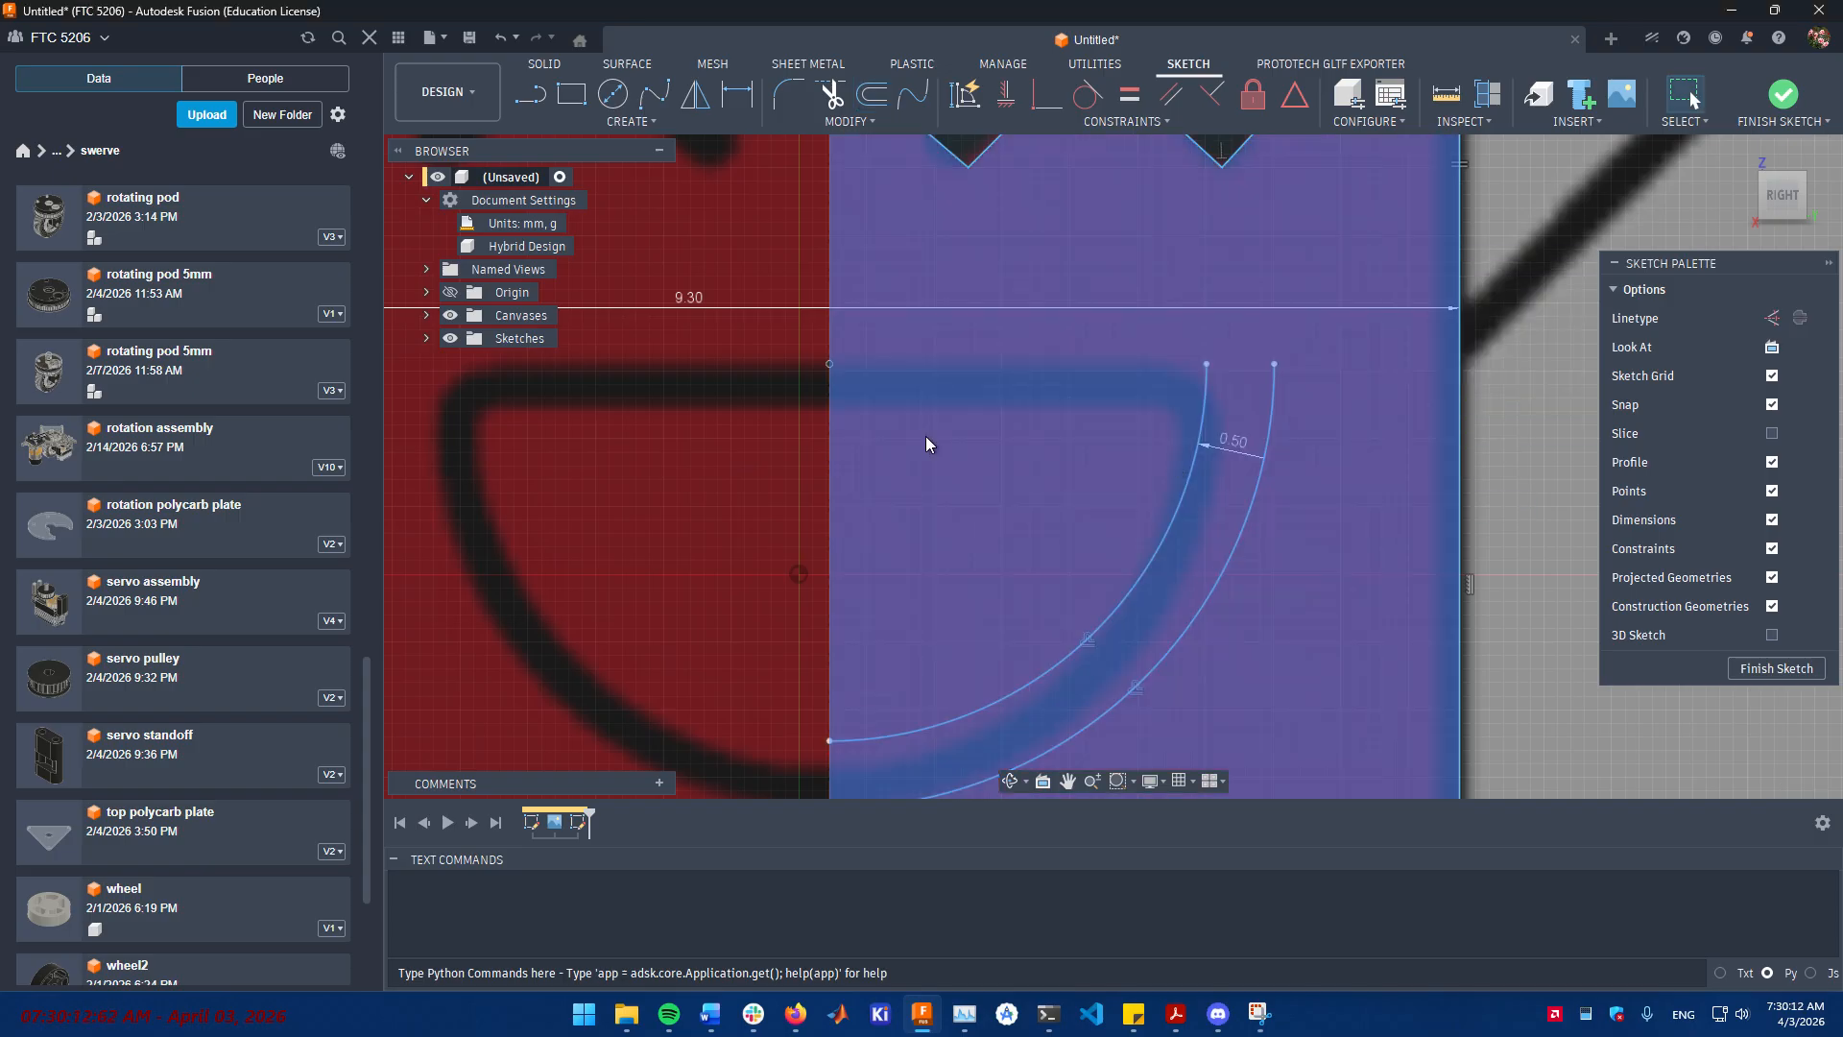
# - Sketch lines from the outer arc's upper end through its center to its lower end, plus a horizontal line below reaching the inner arc
pyautogui.moveTo(927, 438); pyautogui.dragTo(1022, 357, button='middle')
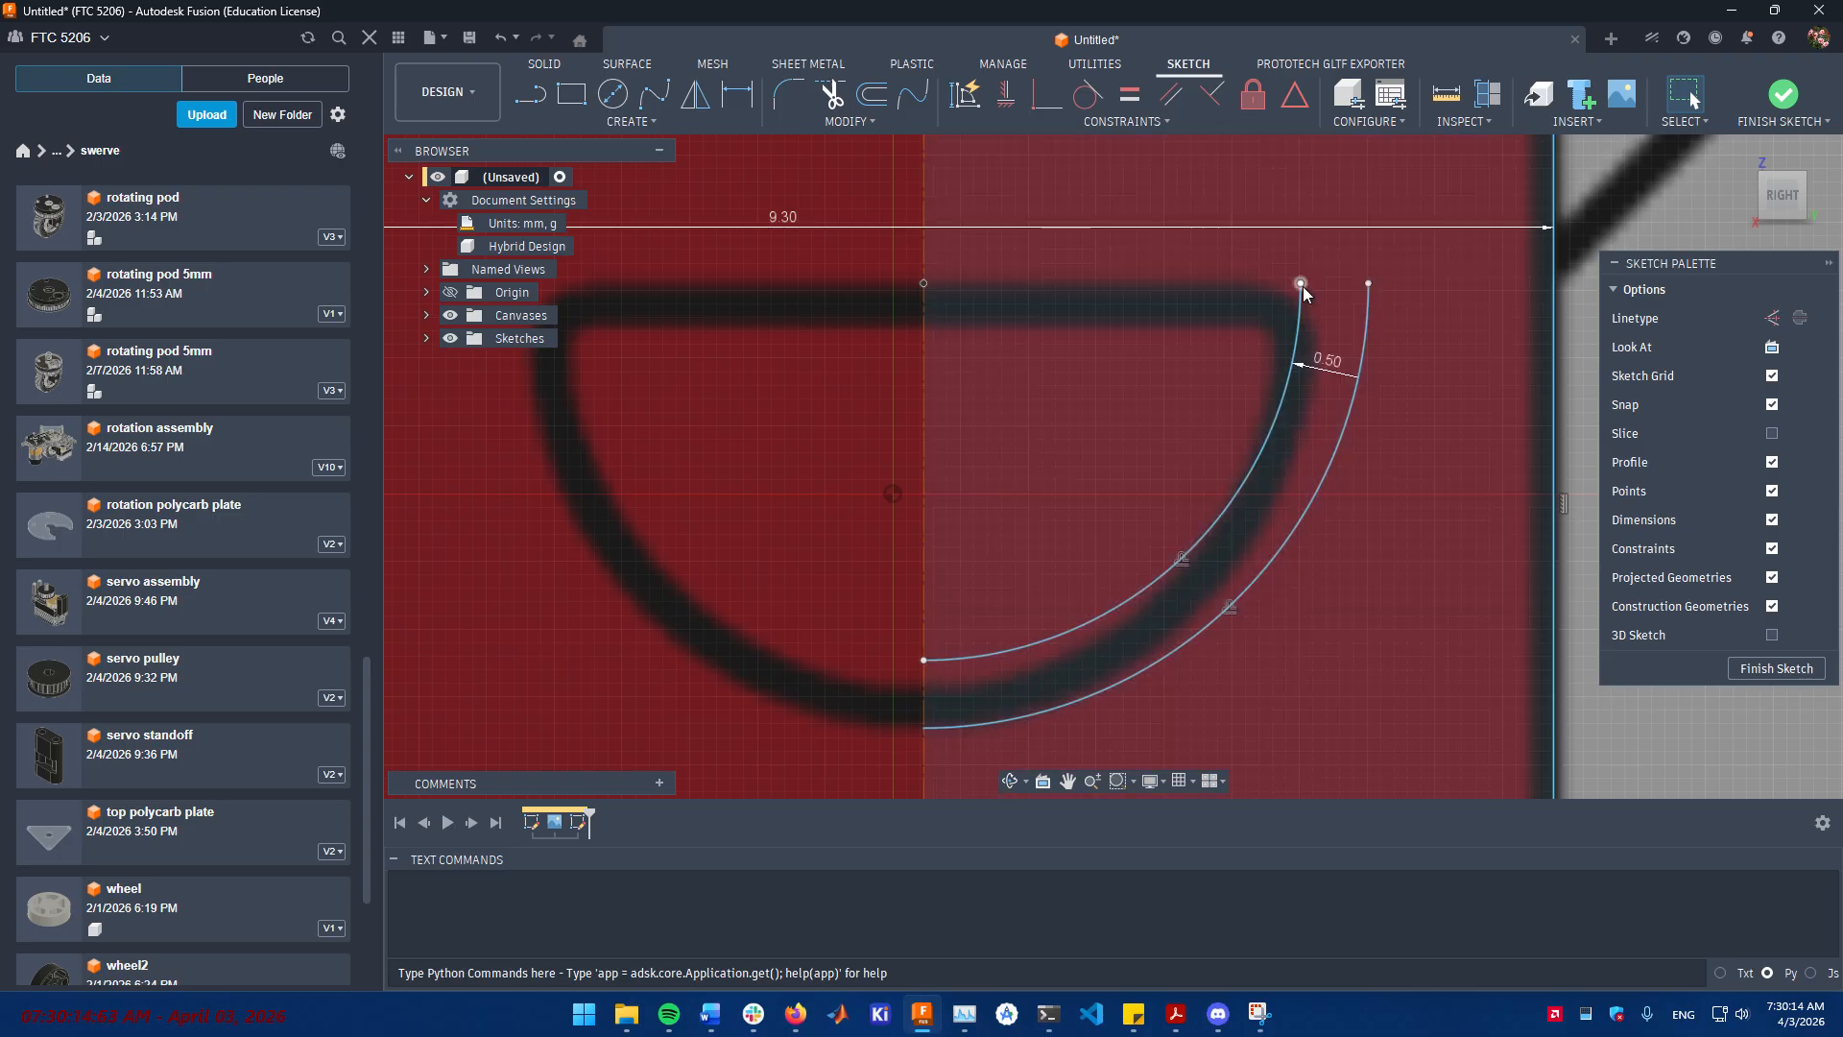
pyautogui.press('l')
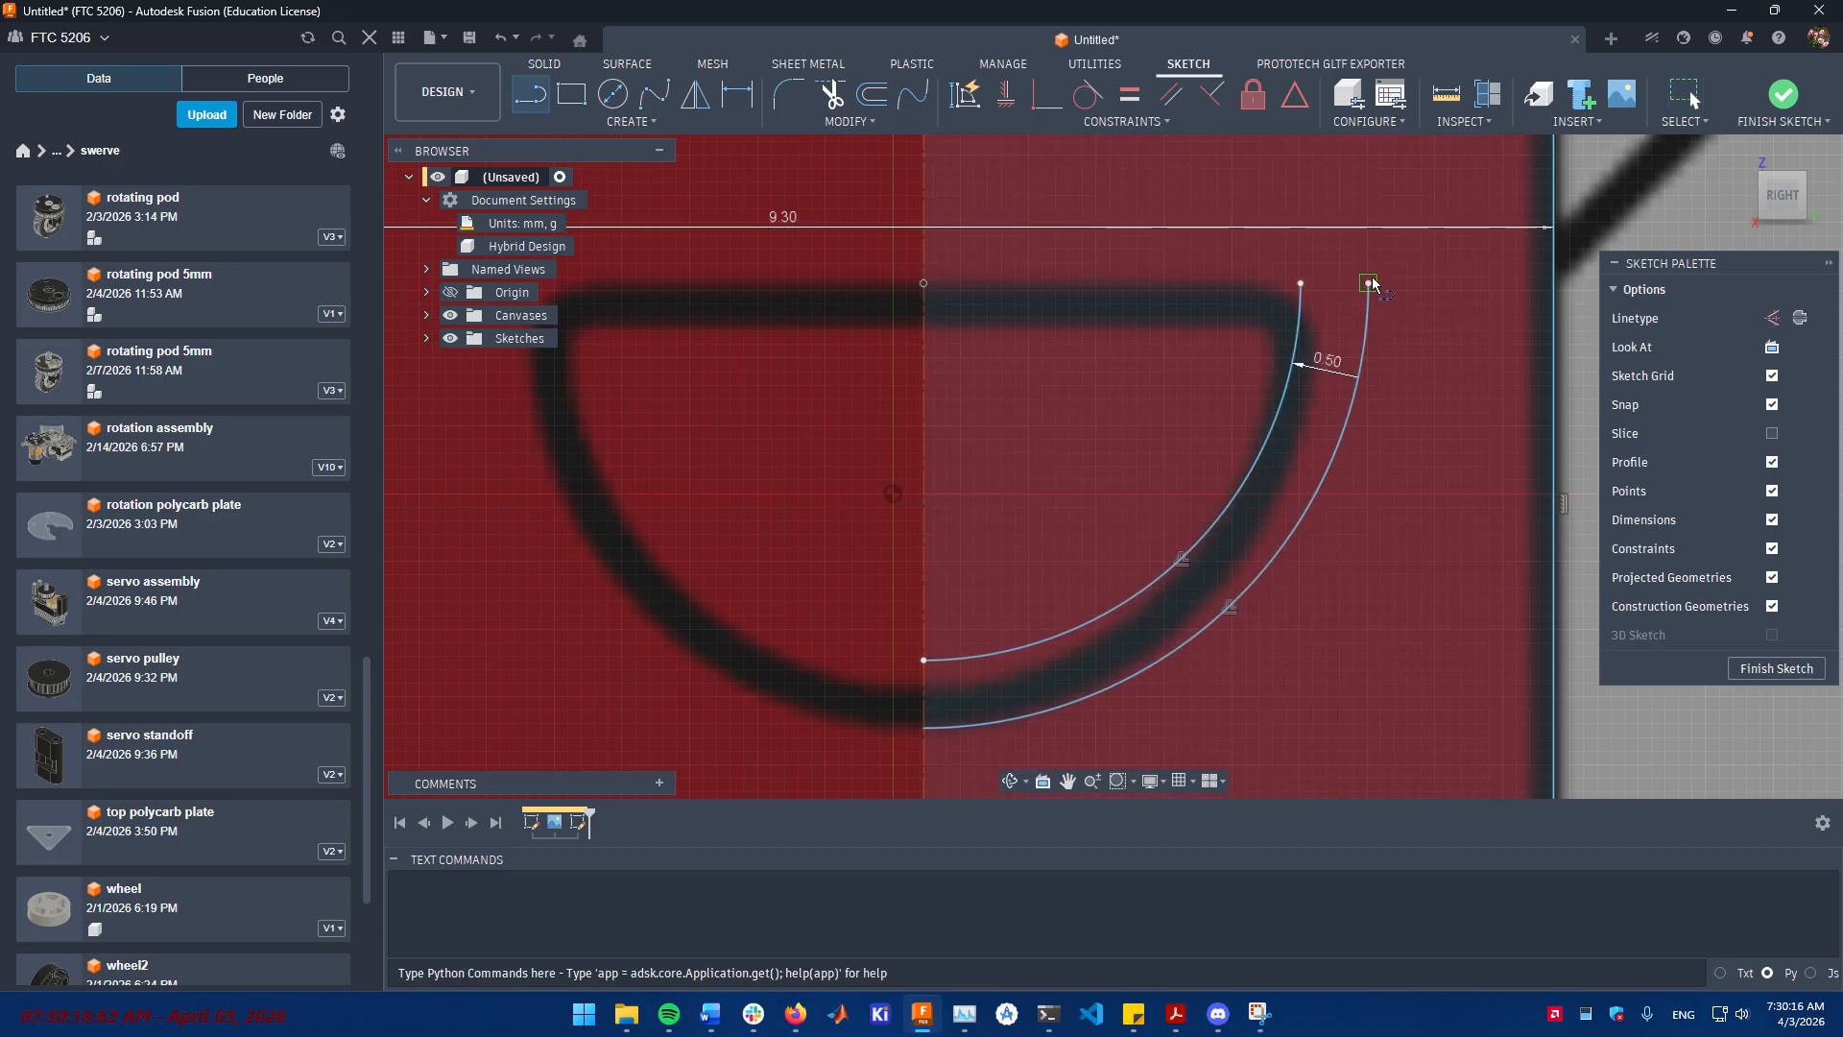
pyautogui.click(923, 284)
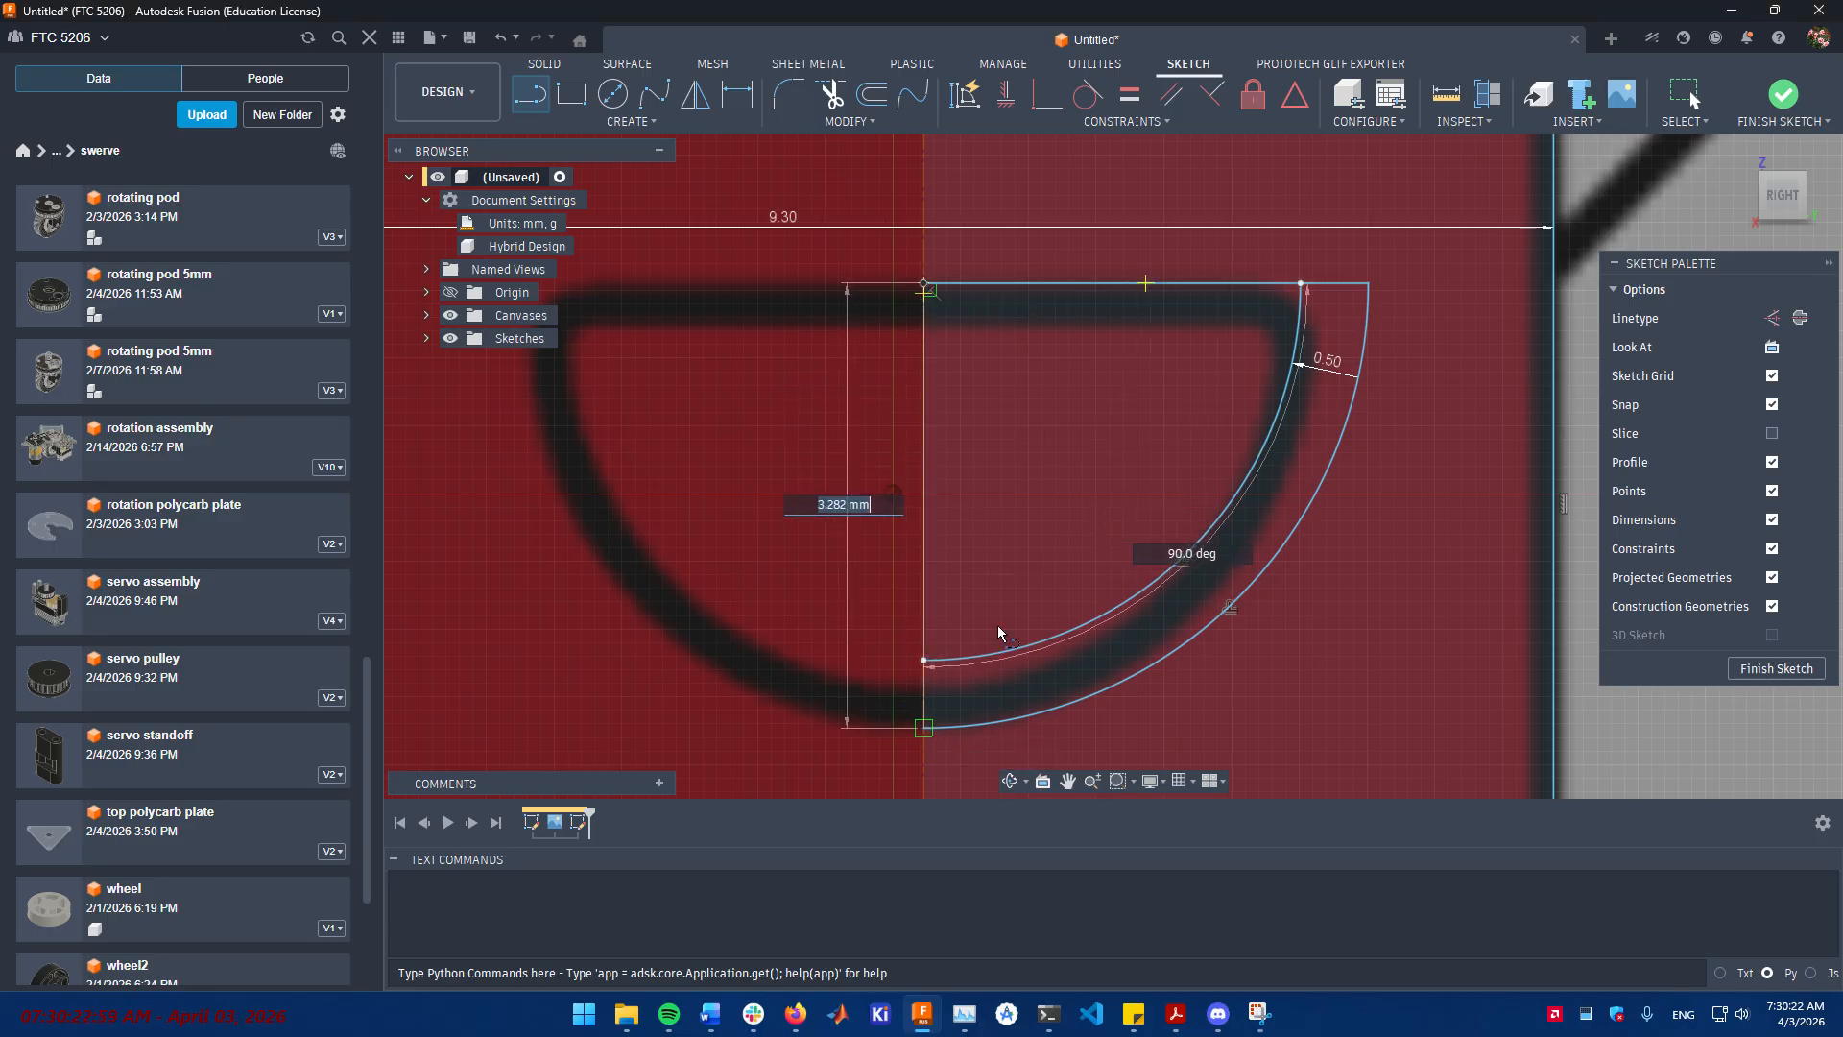
pyautogui.moveTo(1123, 448); pyautogui.dragTo(1027, 549, button='middle')
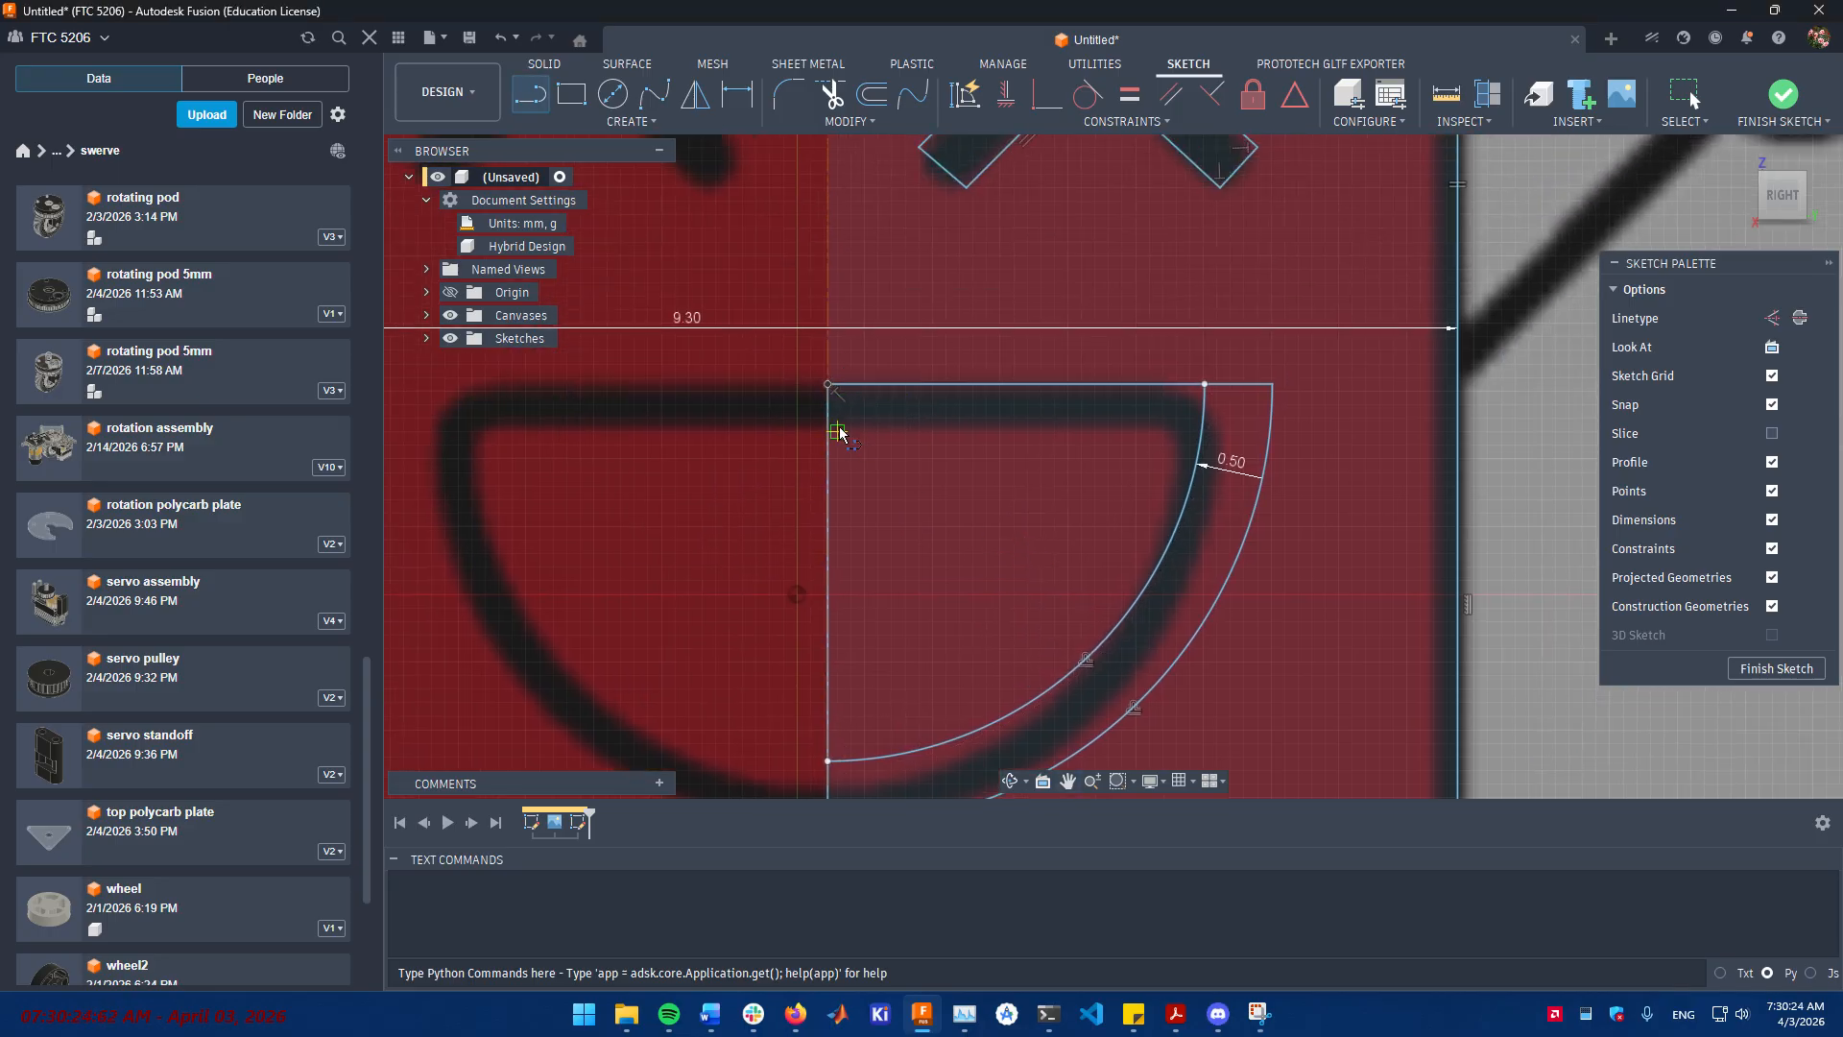
pyautogui.click(1212, 433)
# - Trim the inner arc above the lower horizontal mouth line and the vertical line segment inside the mouth opening
pyautogui.scroll(3, 1129, 615)
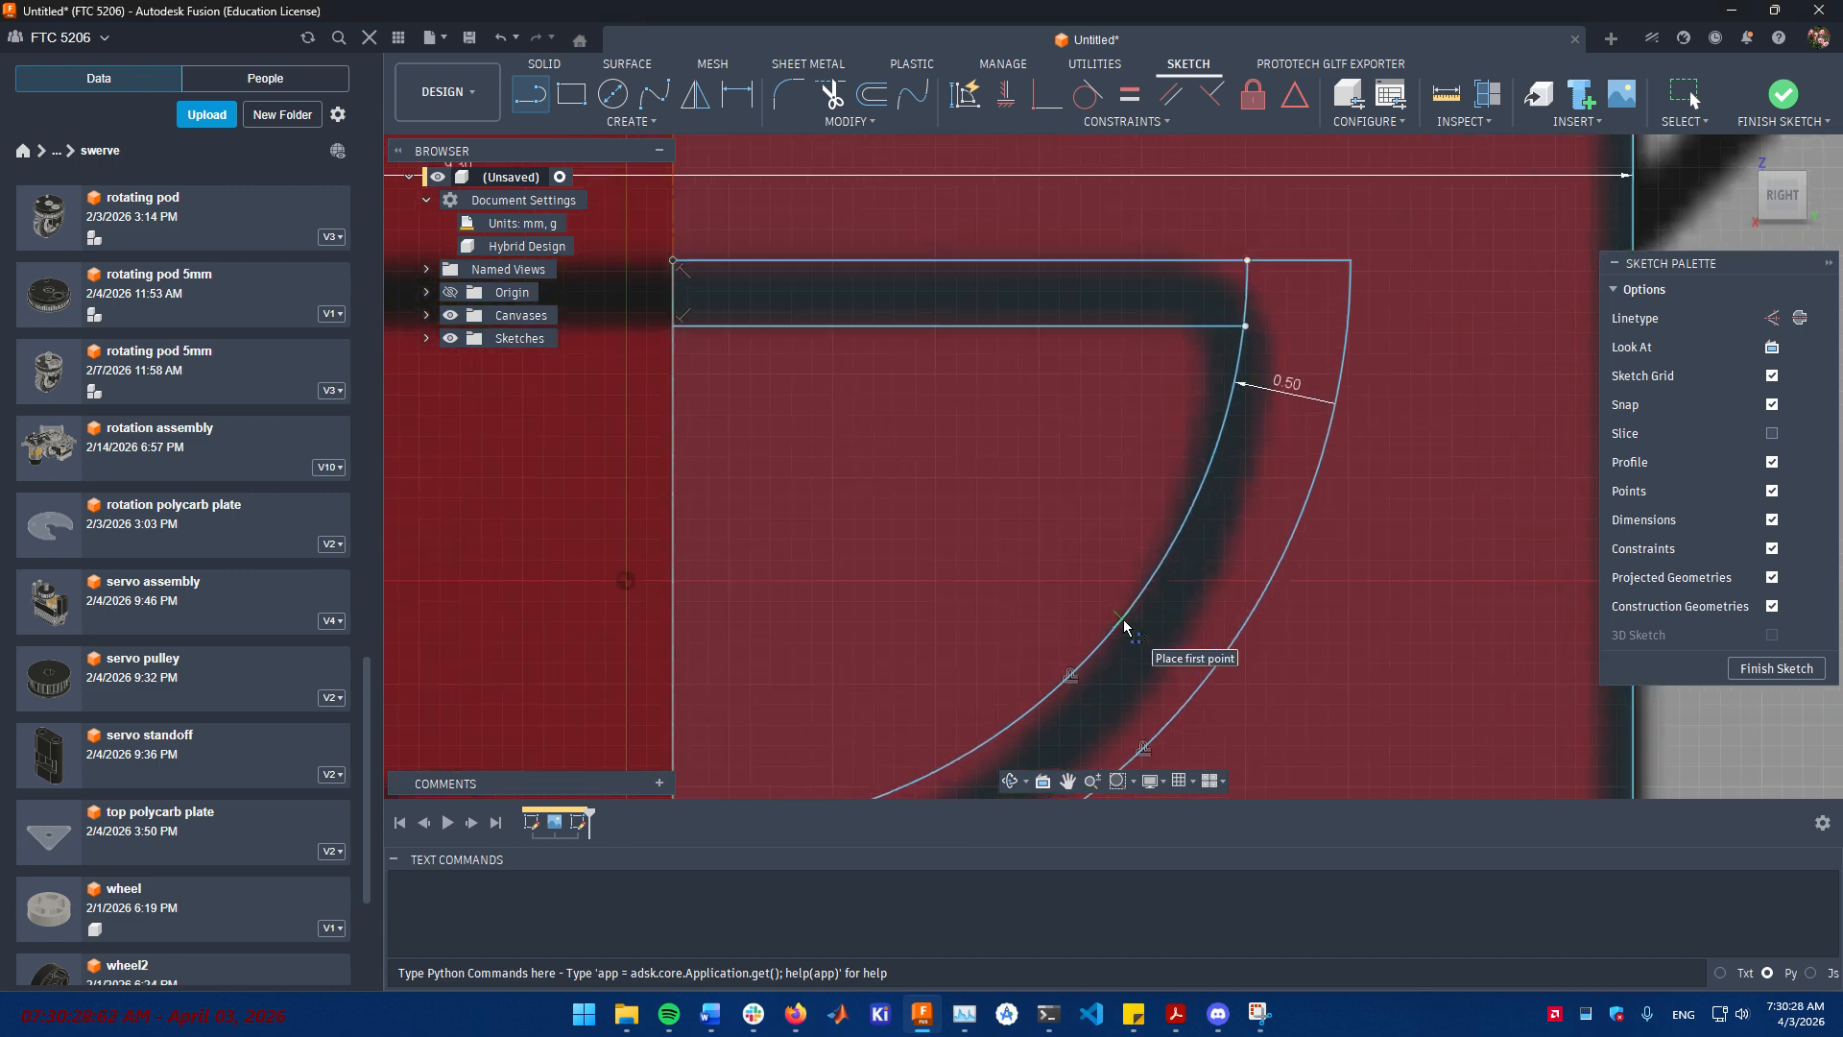
pyautogui.scroll(-5, 1129, 615)
pyautogui.scroll(3, 1099, 599)
pyautogui.scroll(2, 1214, 458)
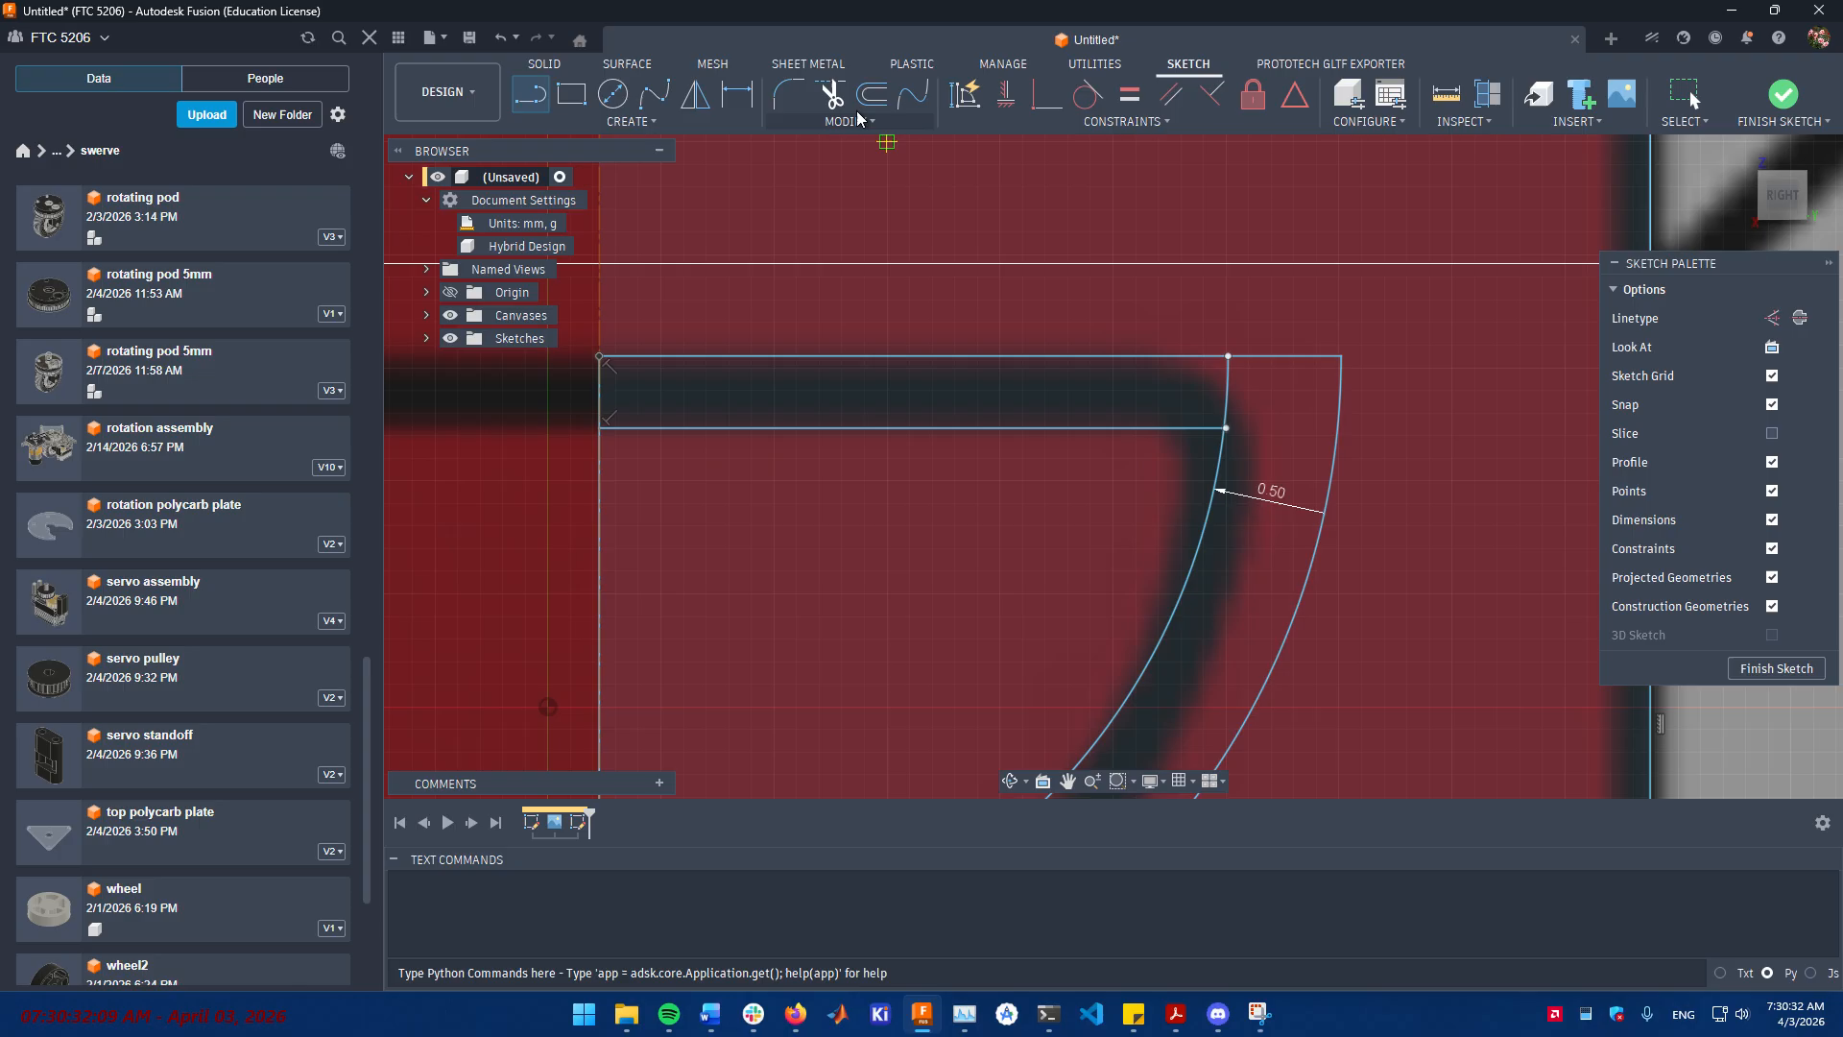
pyautogui.click(821, 69)
pyautogui.click(539, 64)
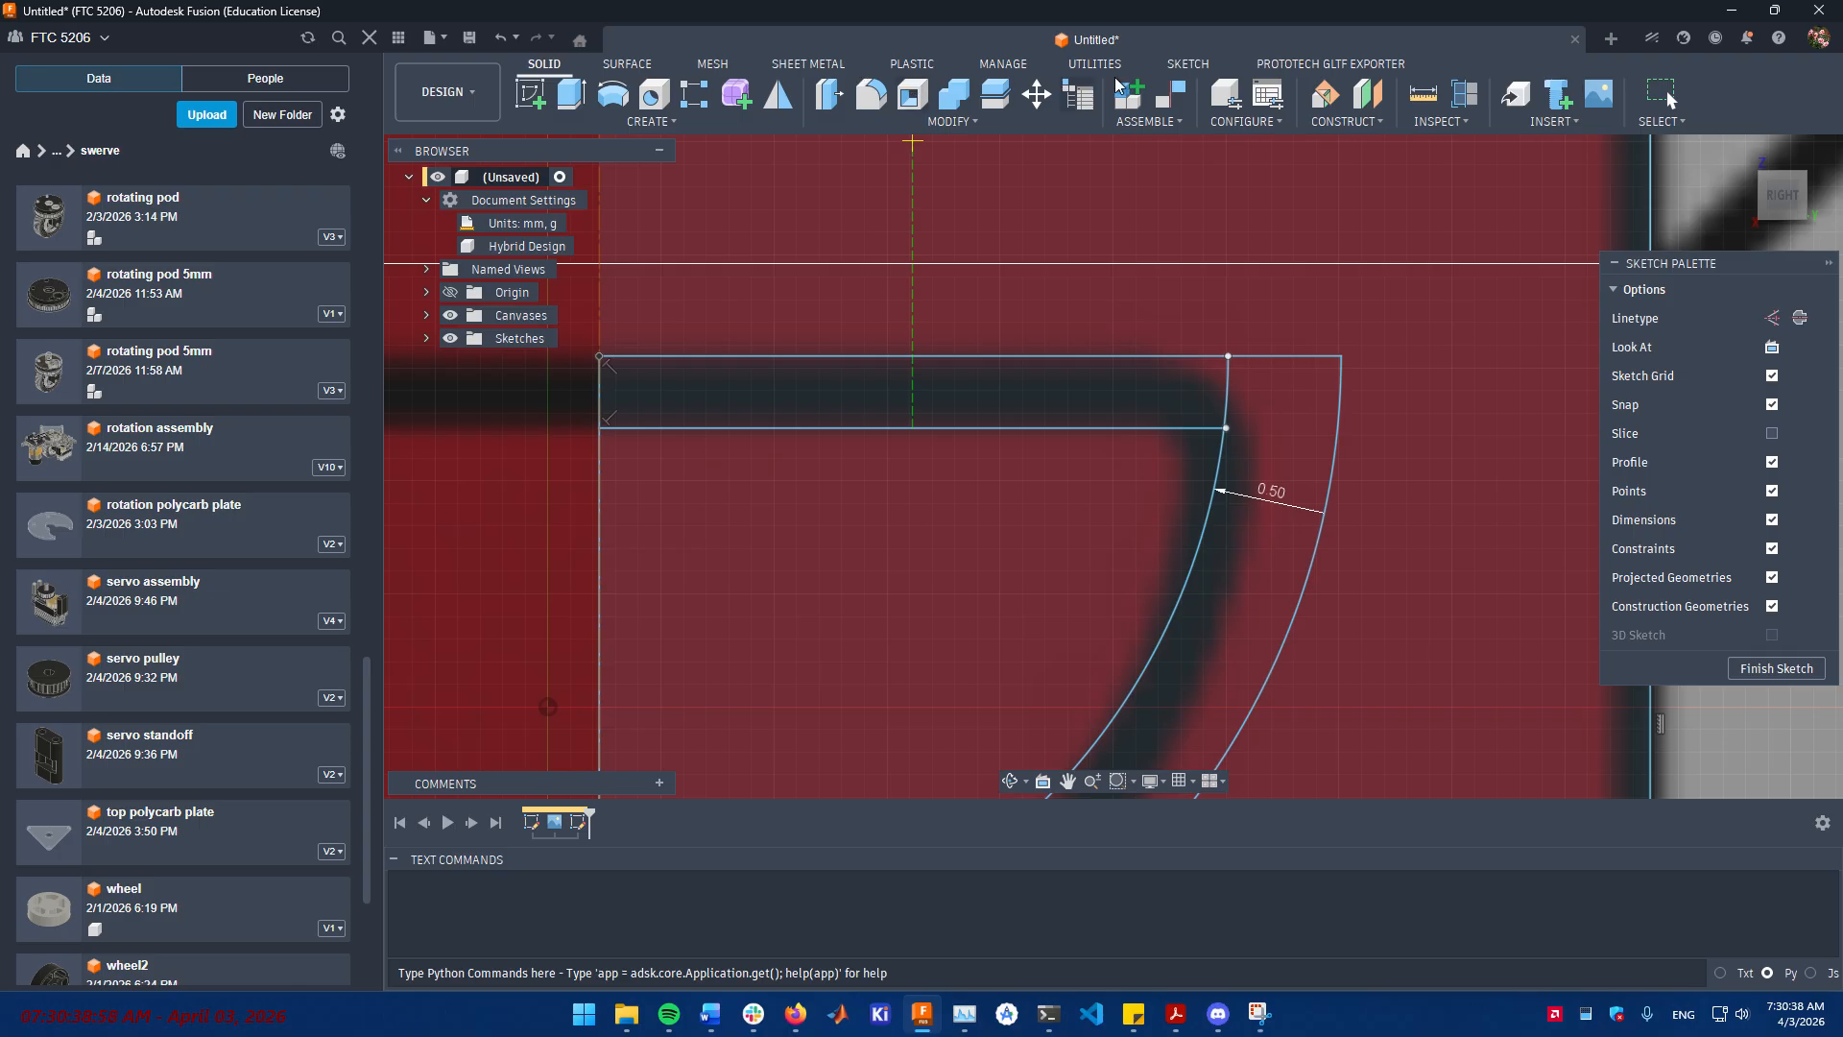
pyautogui.click(1187, 64)
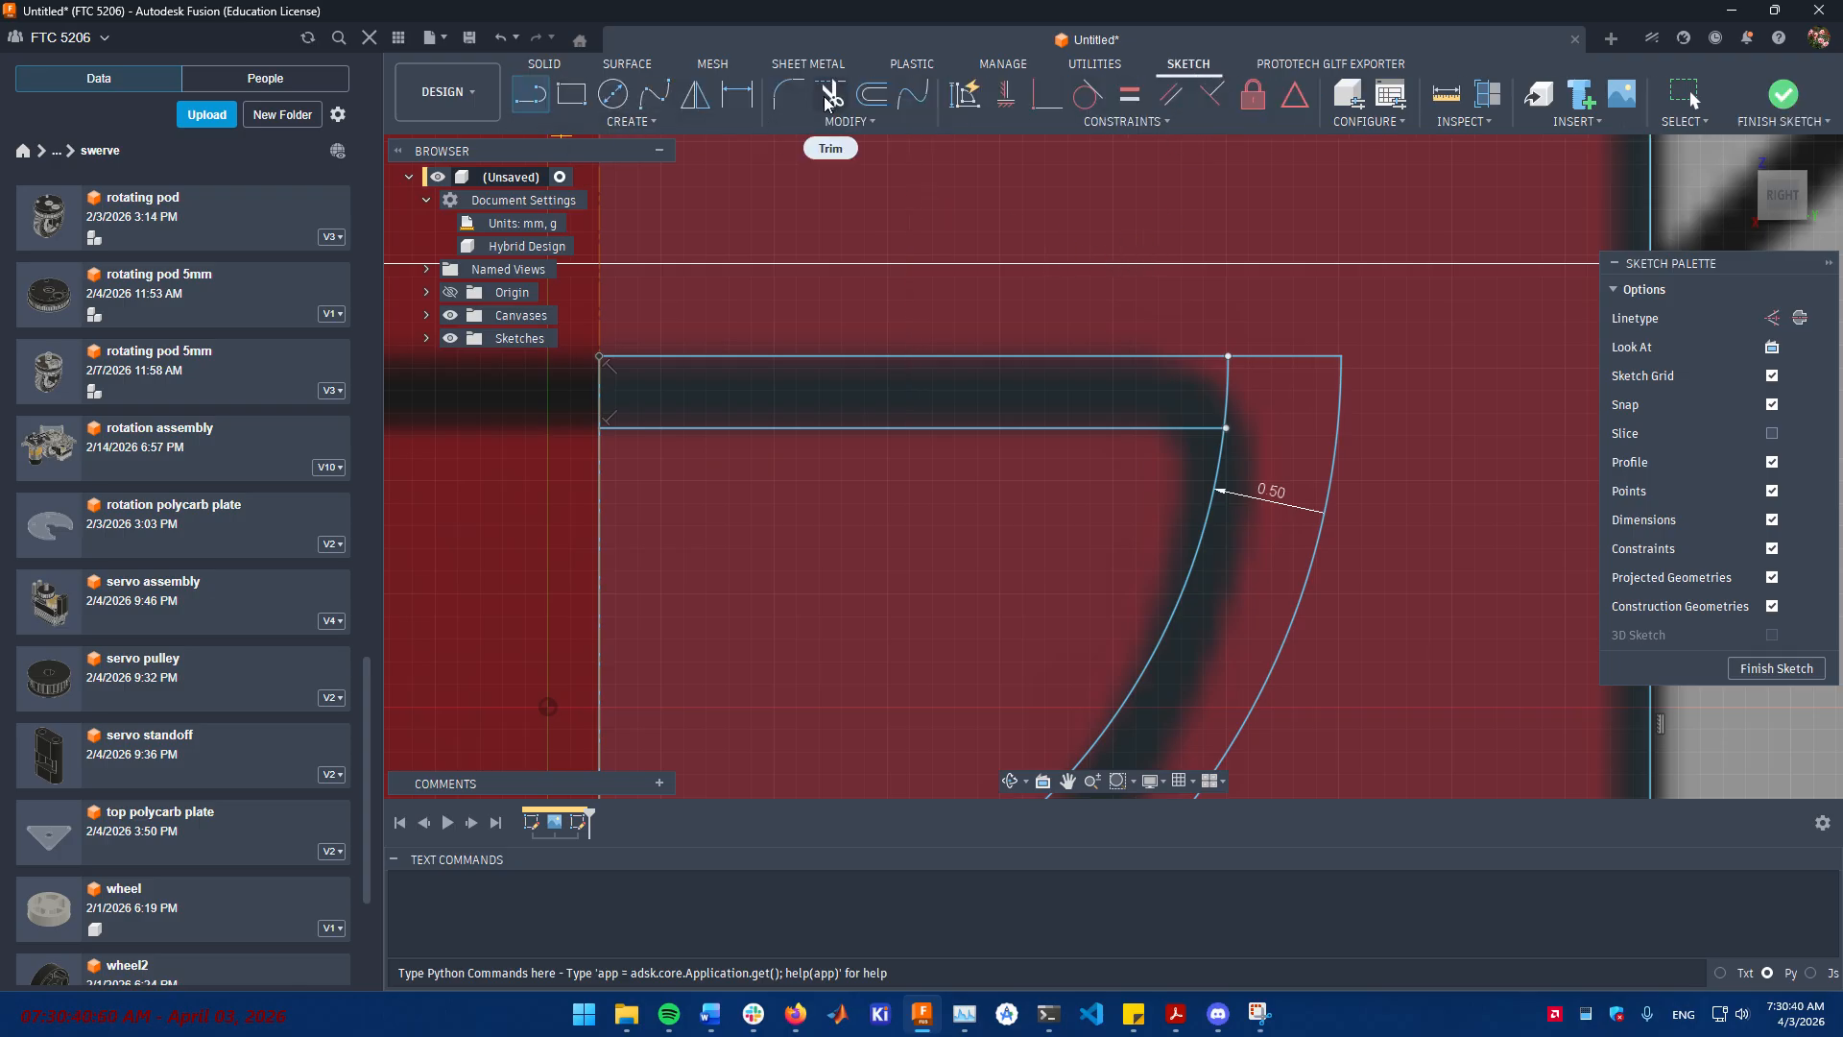
pyautogui.click(1230, 396)
pyautogui.scroll(5, 1238, 442)
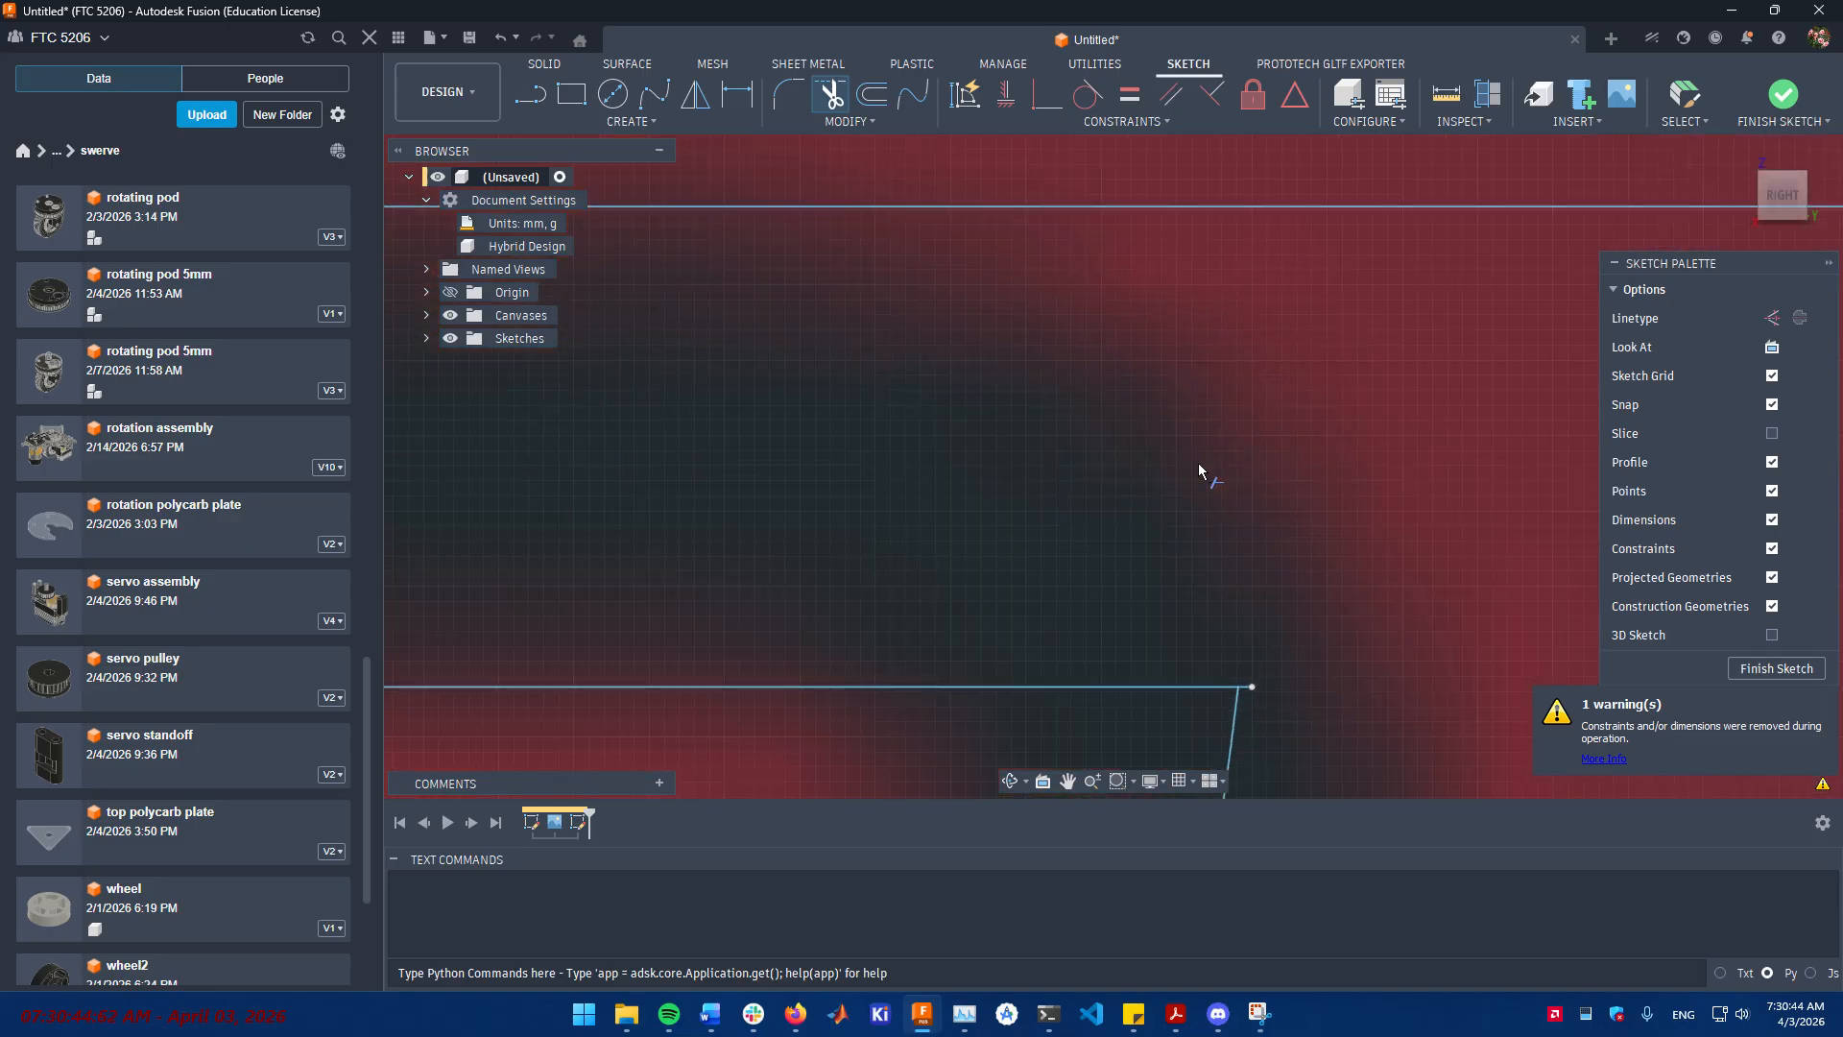
pyautogui.scroll(-2, 1268, 712)
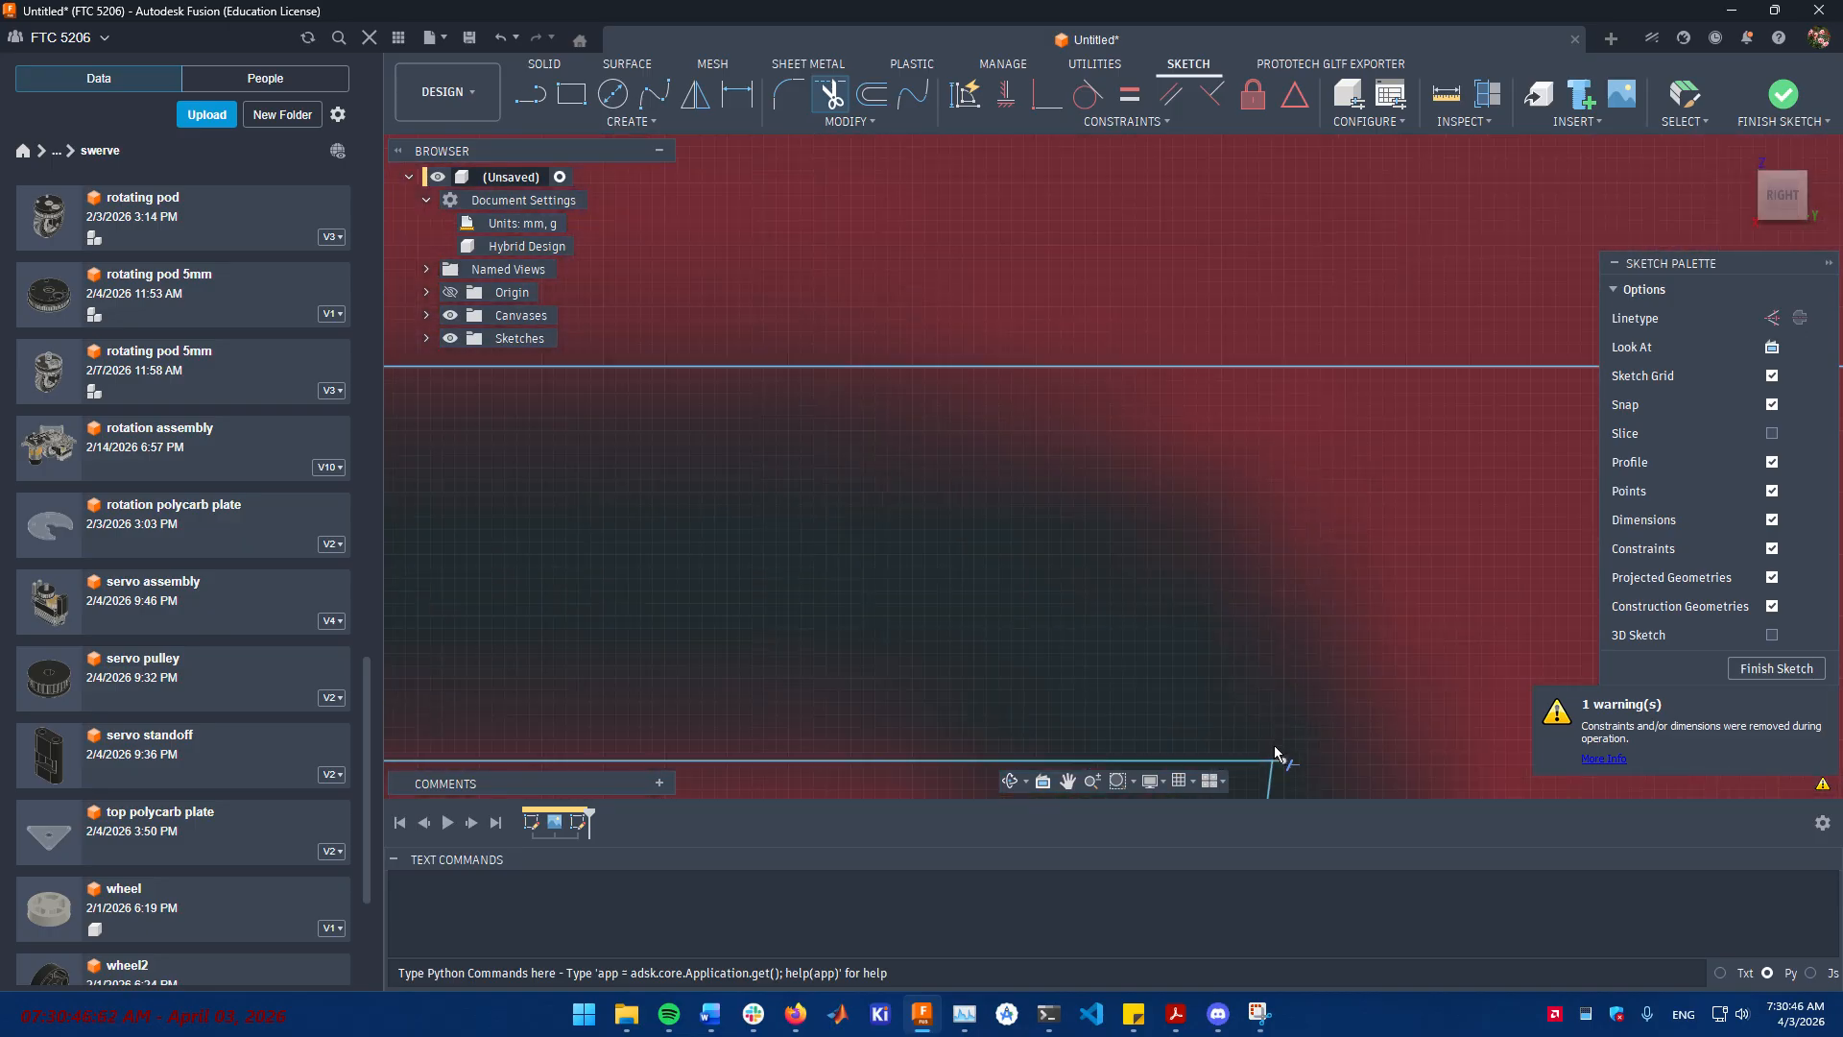
pyautogui.scroll(-4, 1176, 617)
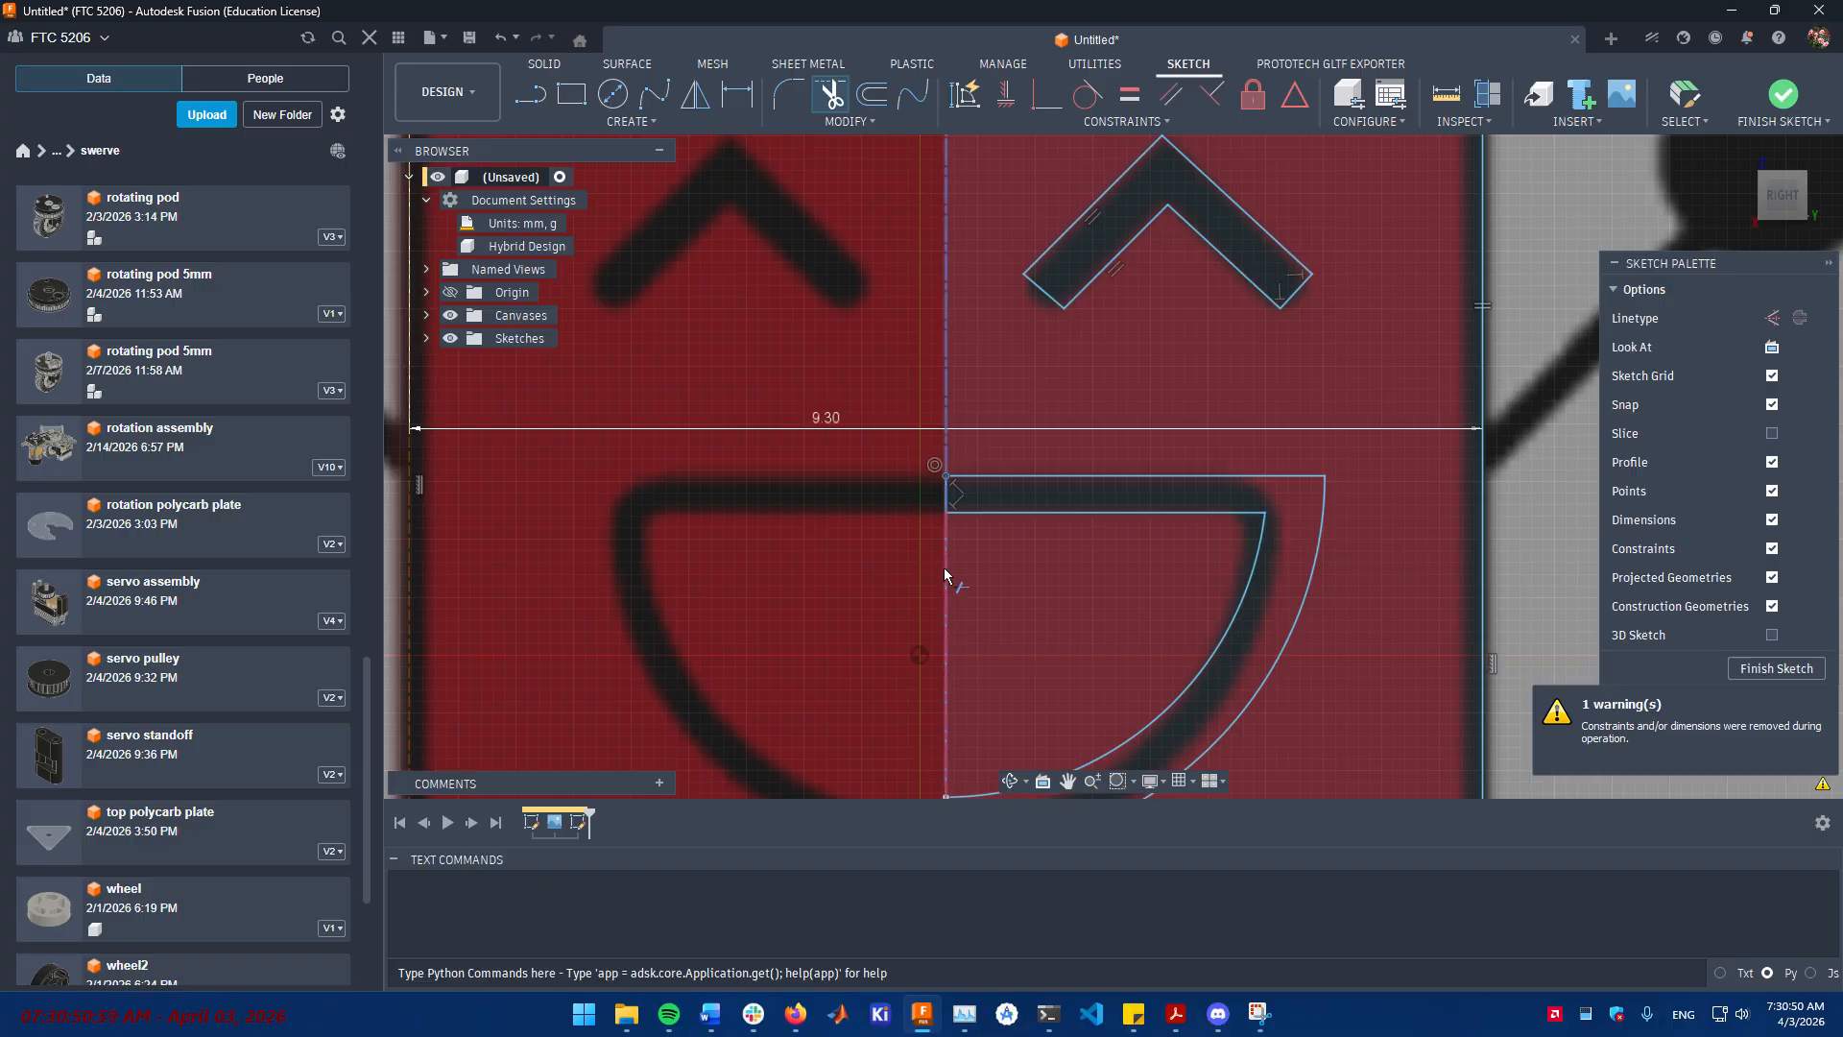
pyautogui.click(951, 597)
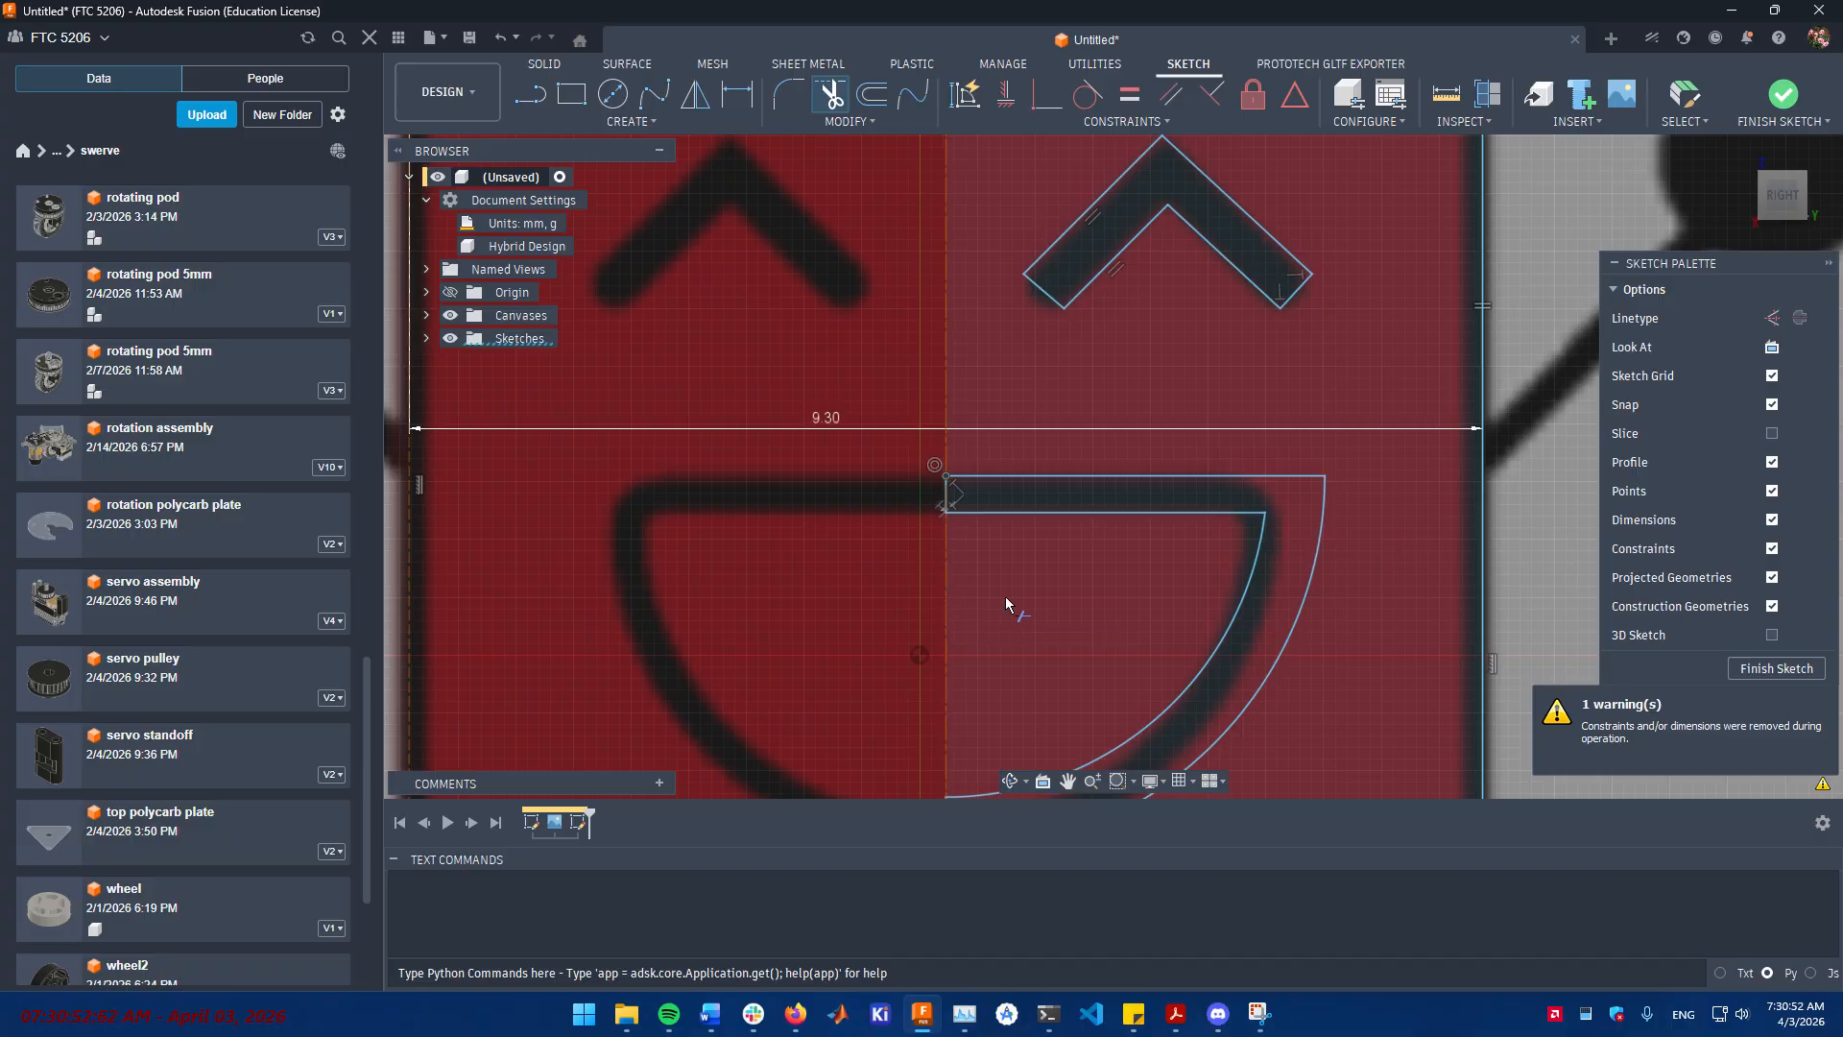
pyautogui.press('Escape')
pyautogui.moveTo(1062, 622)
pyautogui.mouseDown(button='middle')
pyautogui.moveTo(1042, 601)
pyautogui.moveTo(1078, 618)
pyautogui.moveTo(966, 531)
pyautogui.mouseUp(button='middle')
pyautogui.scroll(3, 915, 508)
pyautogui.scroll(-3, 900, 499)
pyautogui.scroll(4, 900, 501)
pyautogui.scroll(-3, 1071, 624)
pyautogui.scroll(-3, 1073, 624)
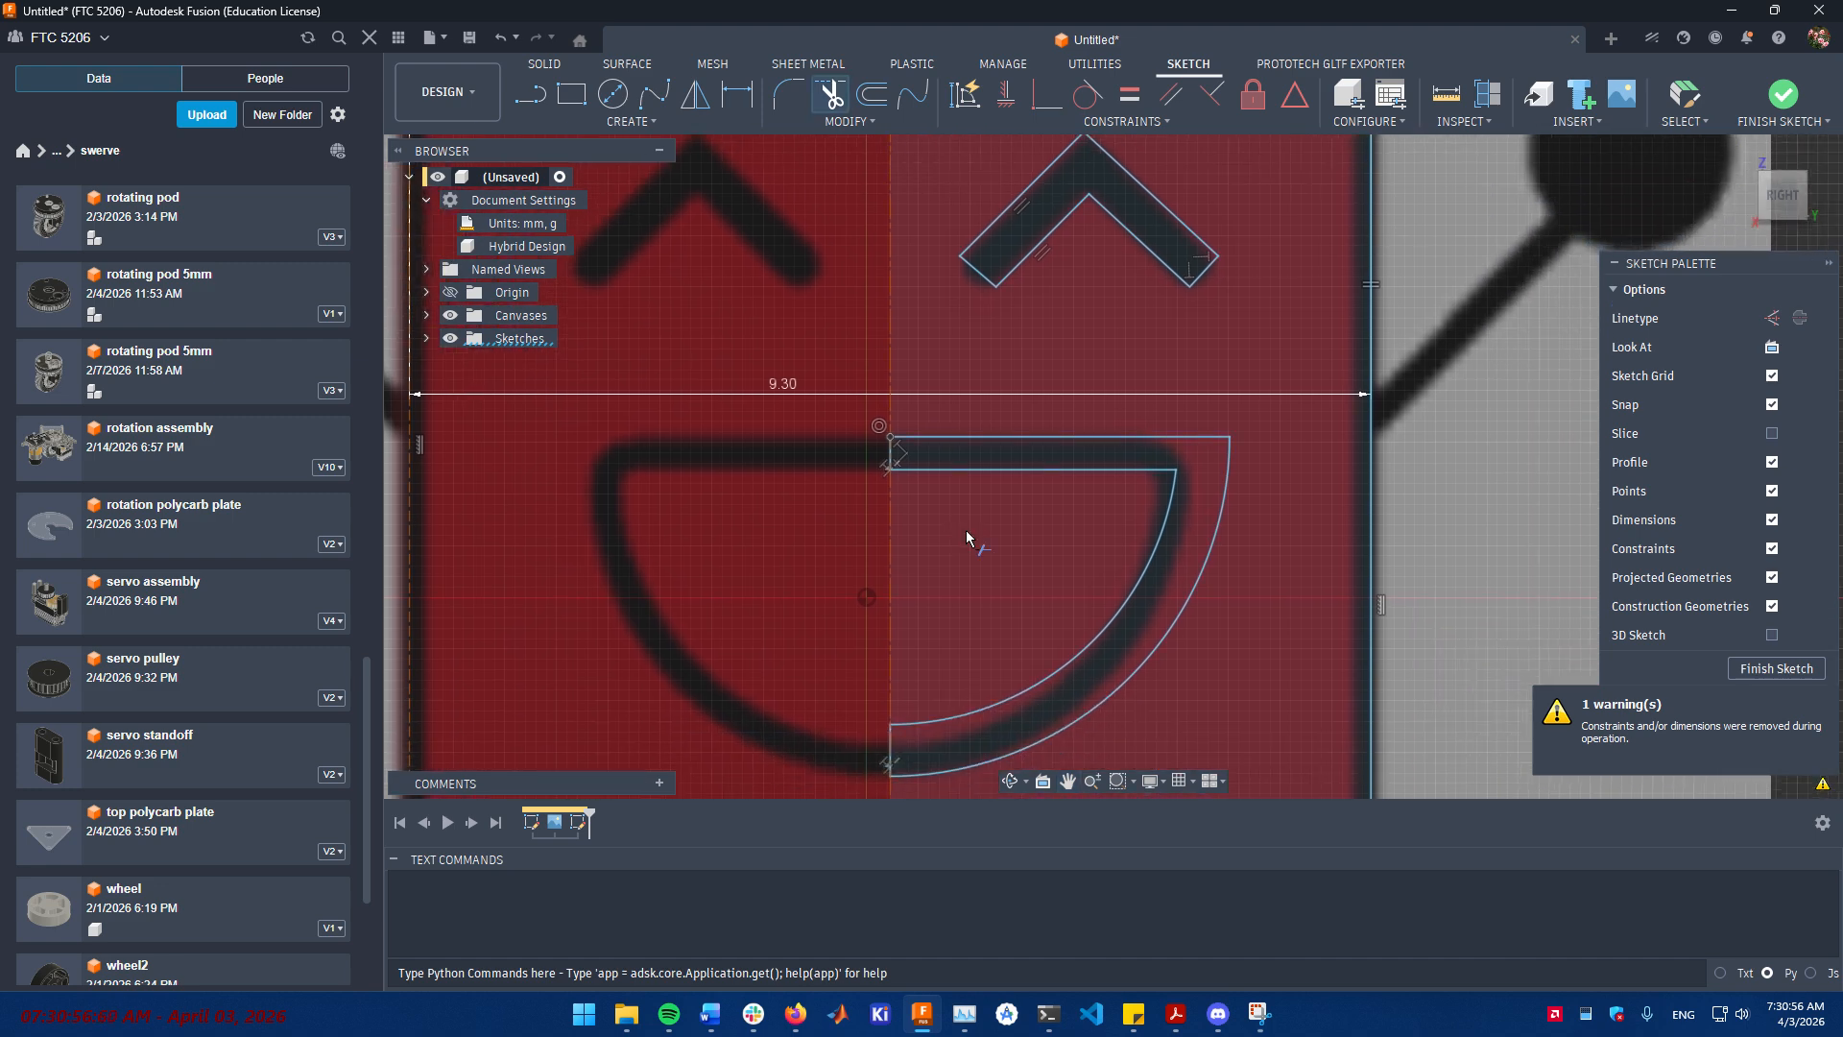
# - Finish the sketch and hide the canvases
pyautogui.press('e')
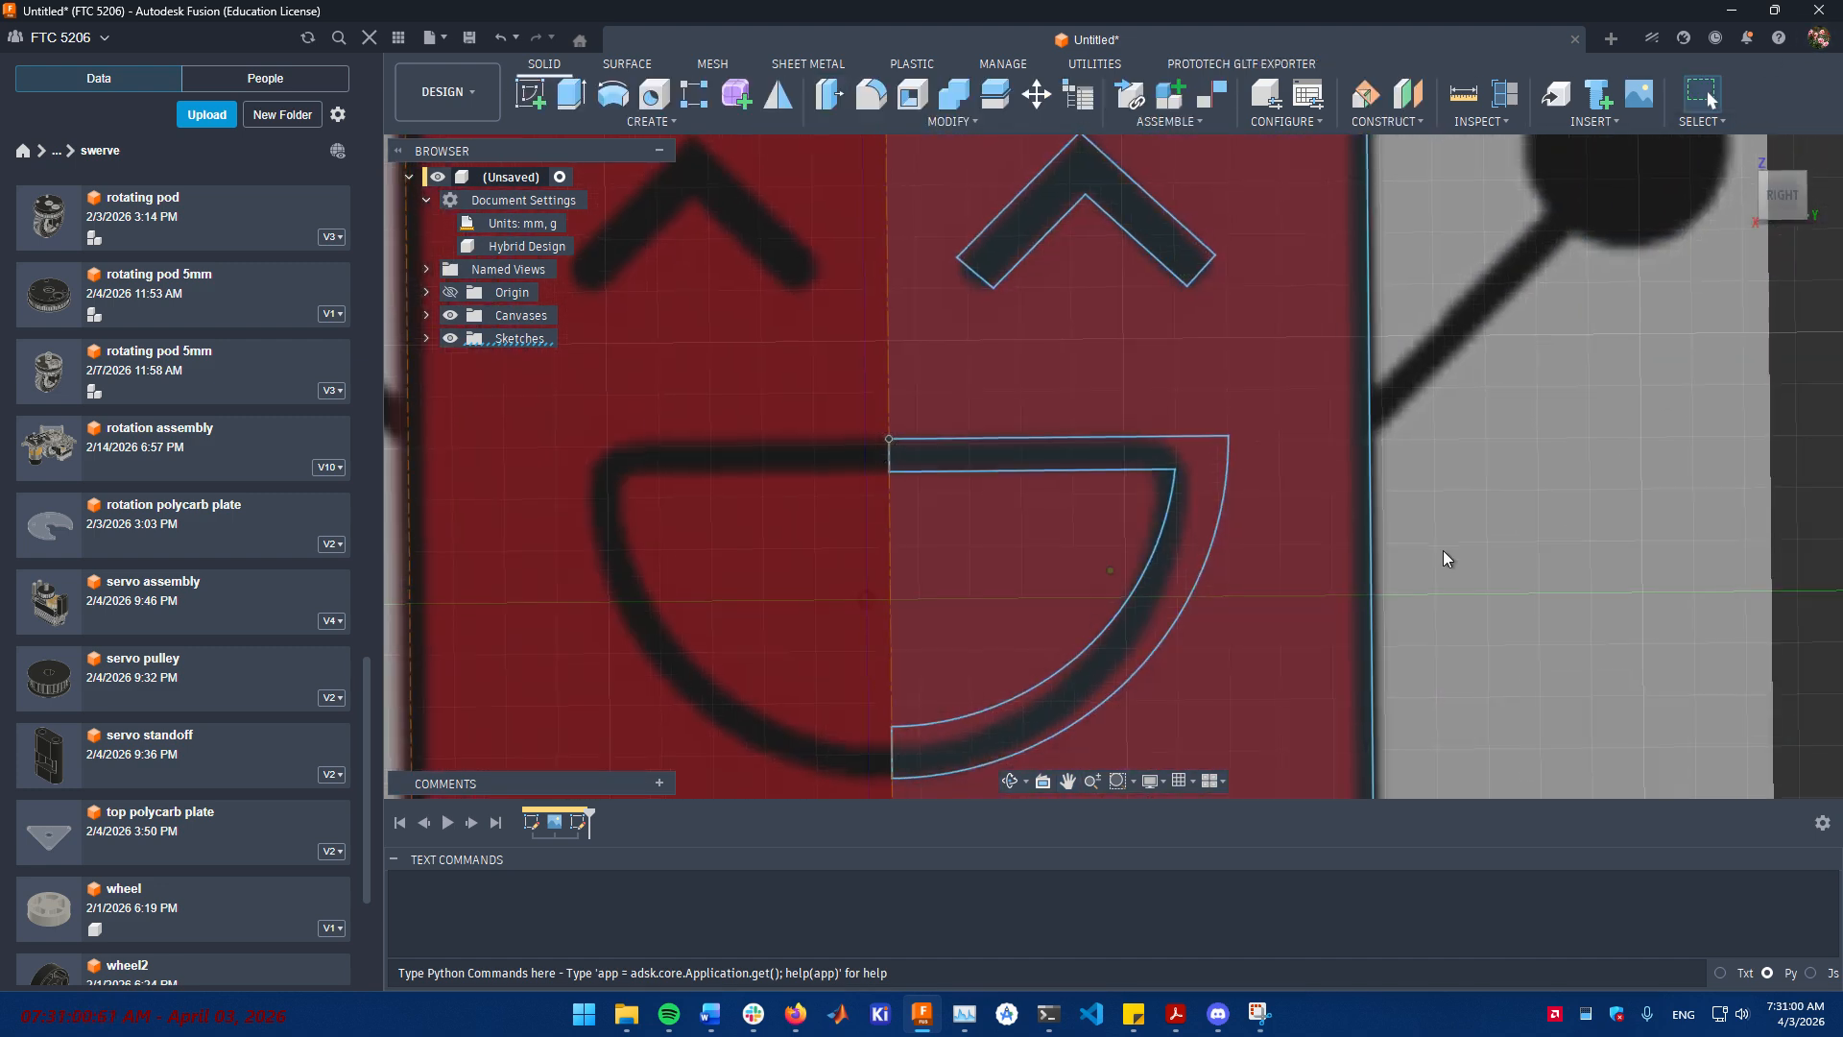
pyautogui.moveTo(1443, 550)
pyautogui.keyDown('shift'); pyautogui.mouseDown(button='middle')
pyautogui.moveTo(1417, 431)
pyautogui.moveTo(1227, 573)
pyautogui.moveTo(1366, 565)
pyautogui.mouseUp(button='middle'); pyautogui.keyUp('shift')
pyautogui.click(450, 315)
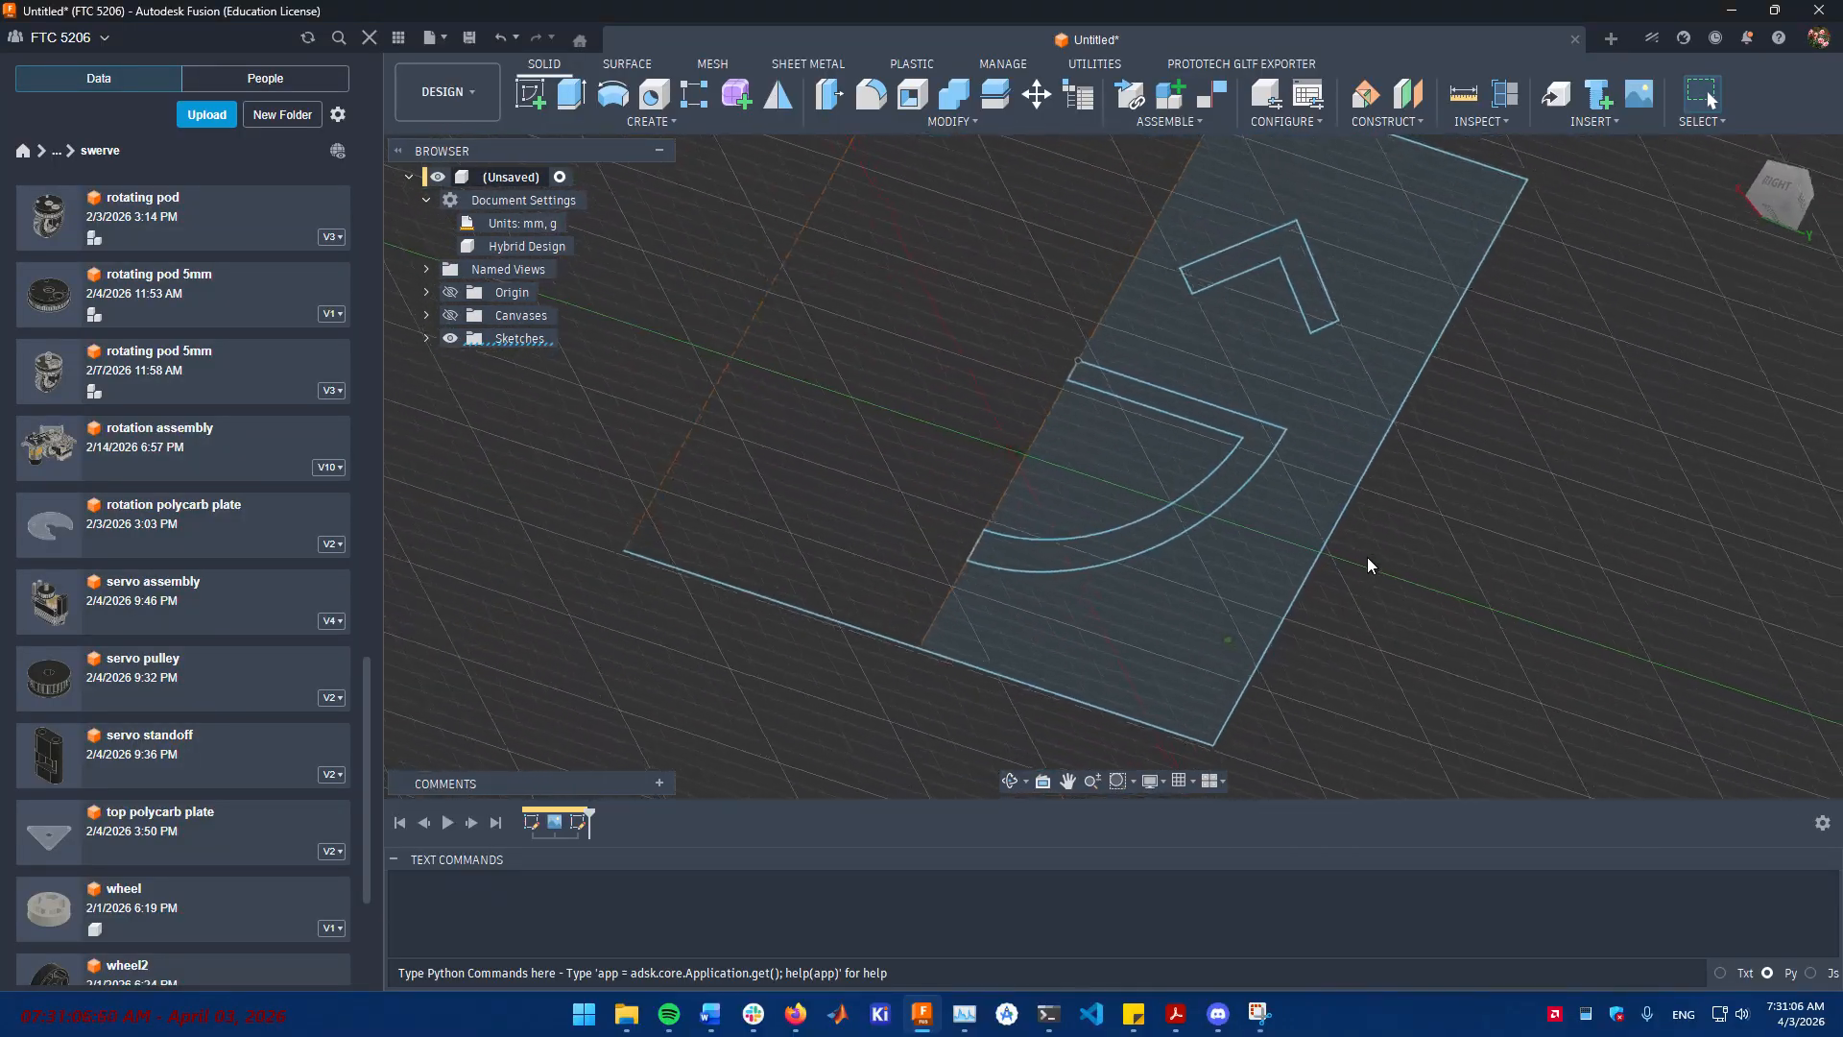
pyautogui.click(1368, 557)
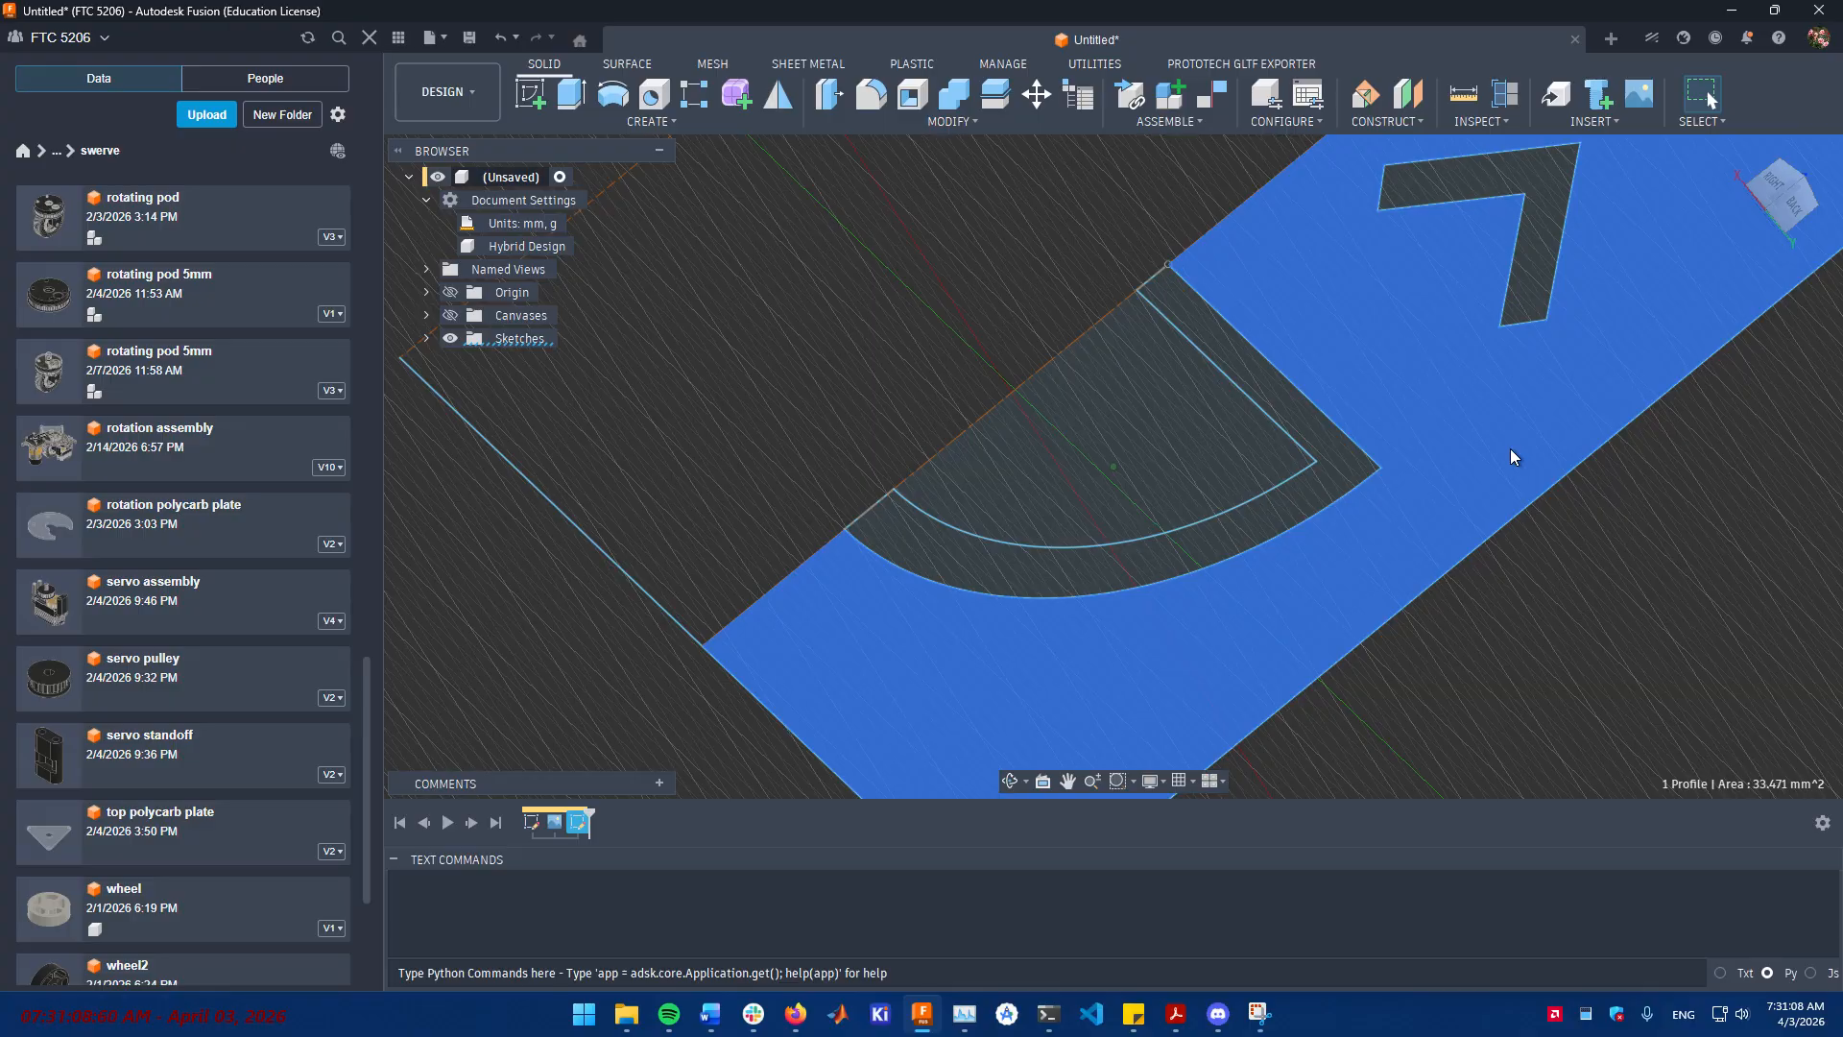
pyautogui.press('e')
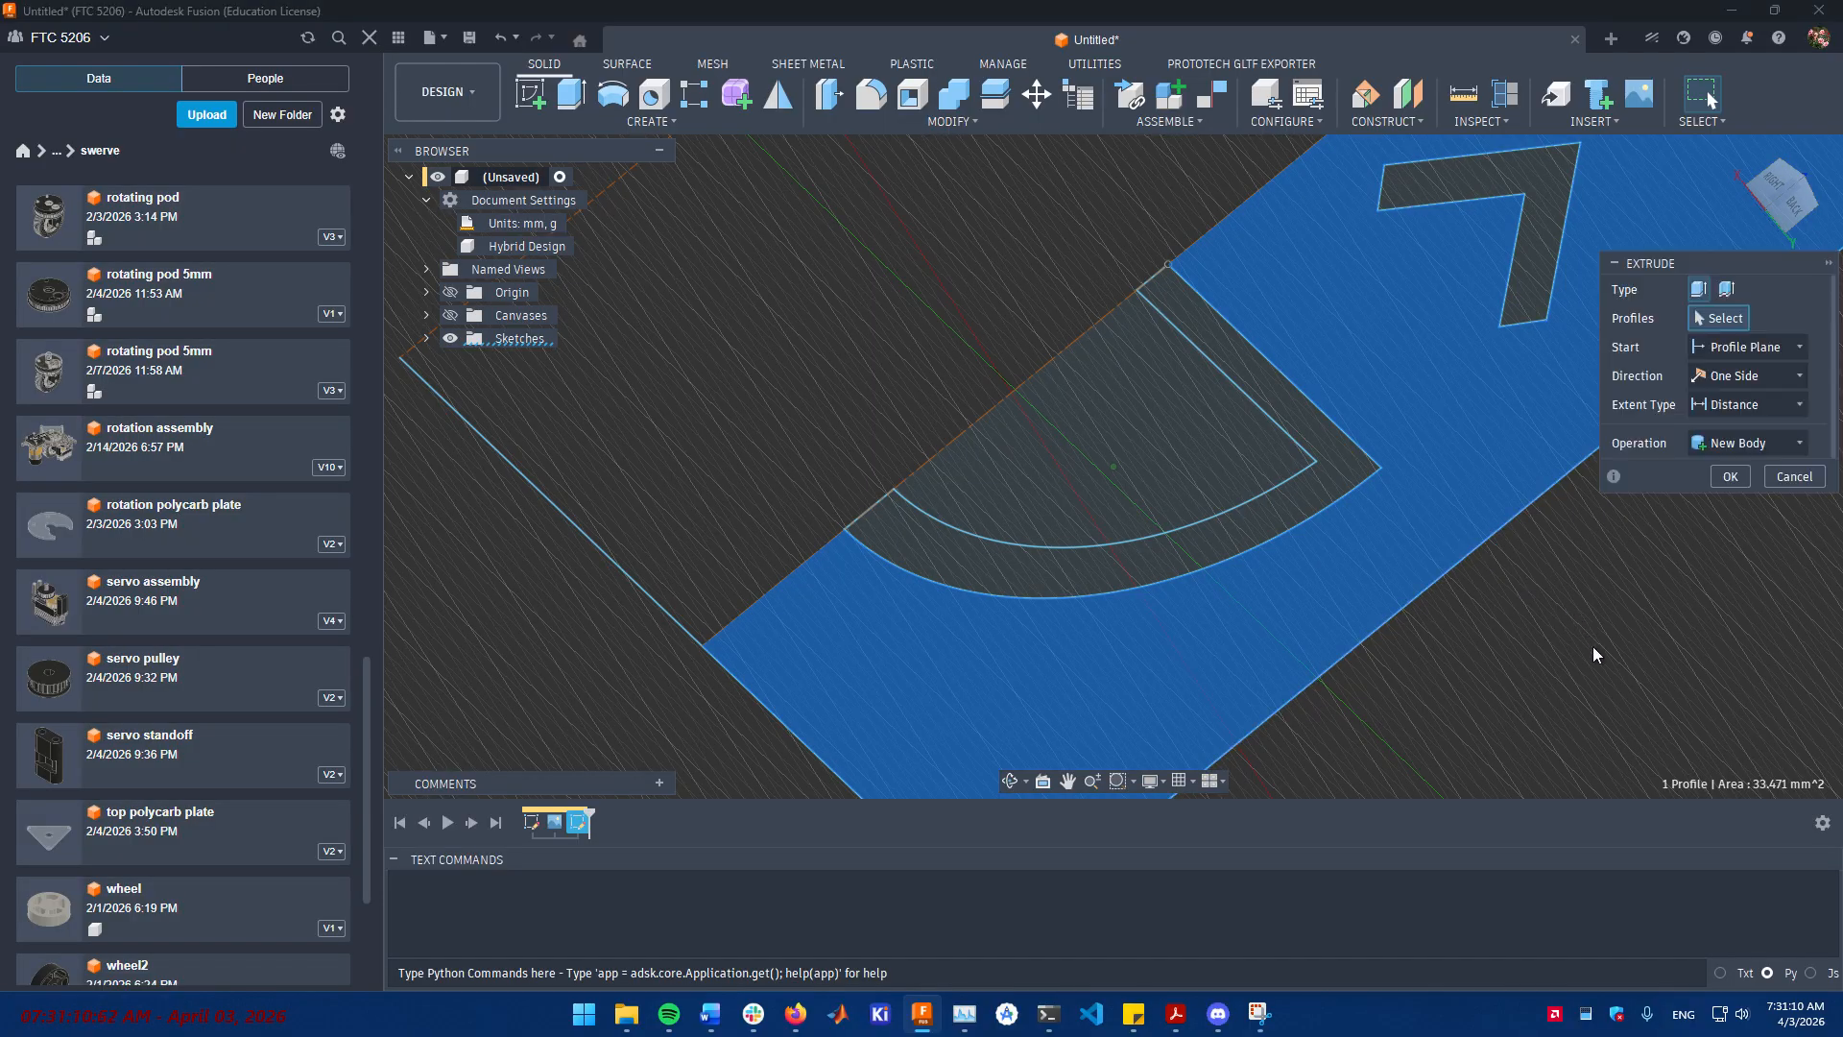
pyautogui.press('Escape')
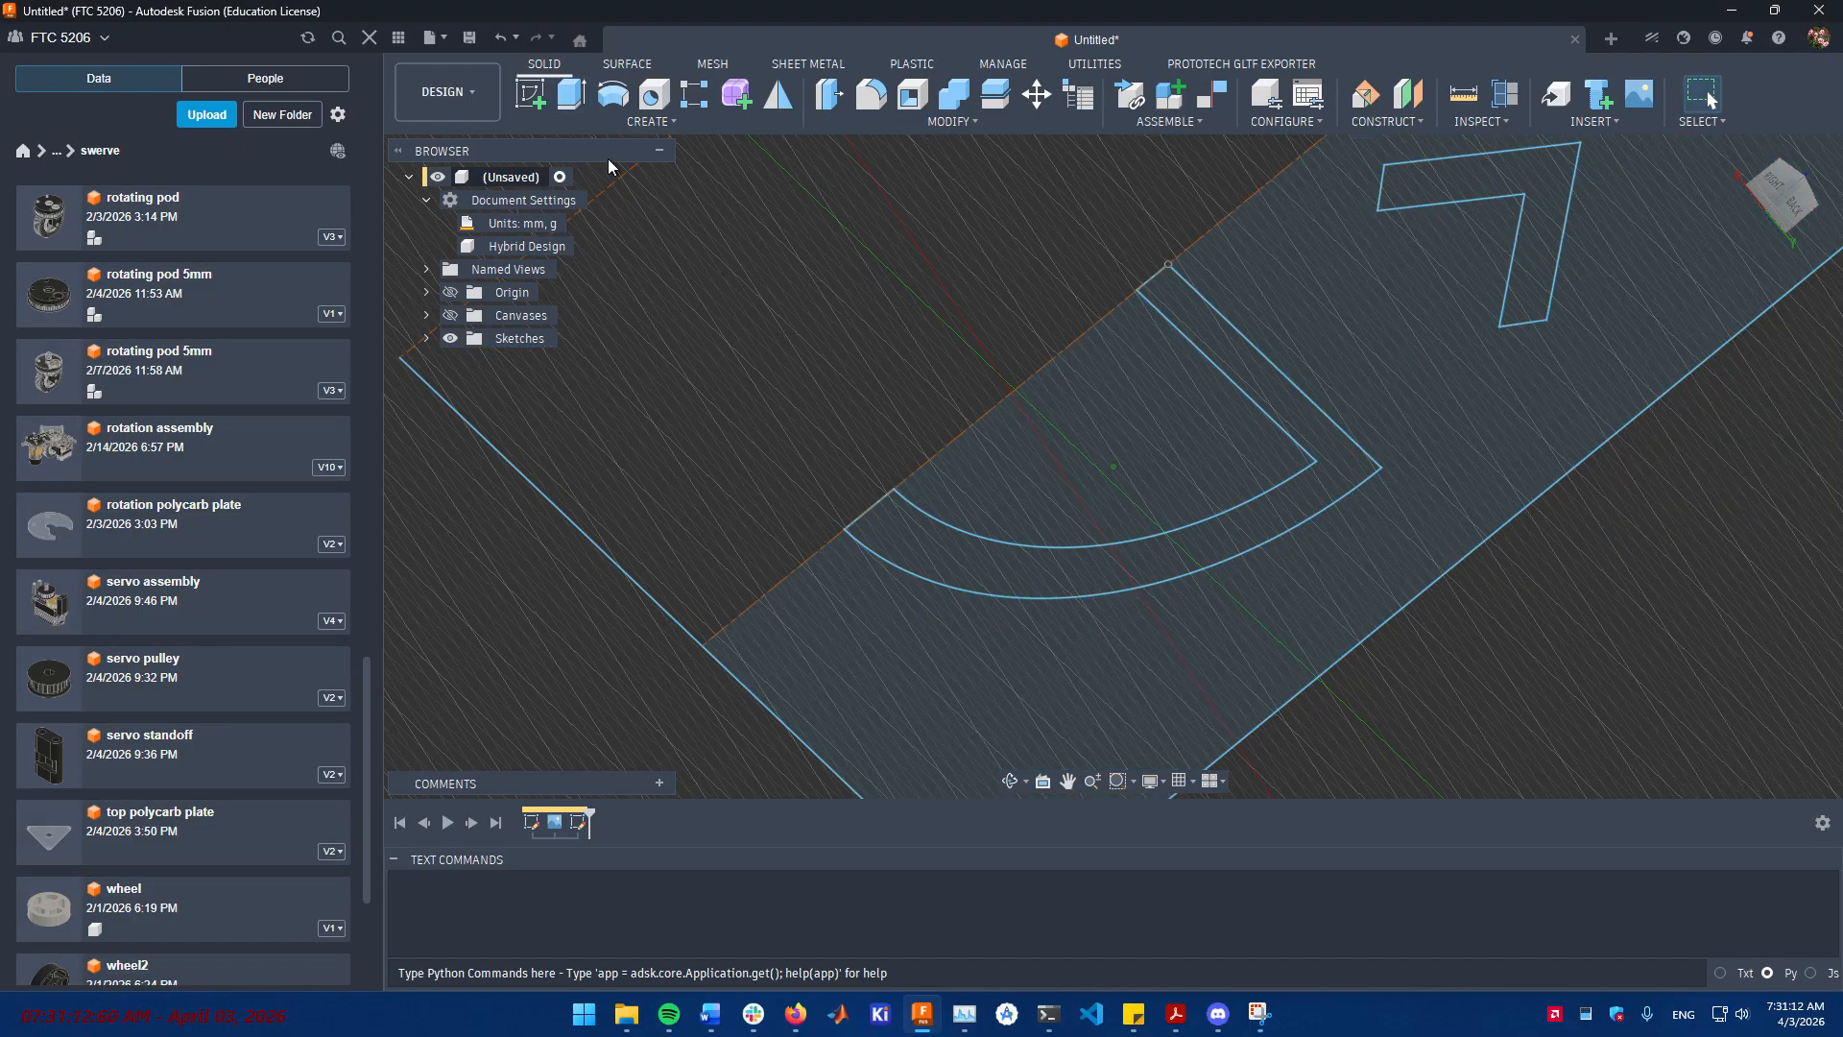
# - Extrude the half-body profile from the sketch by -9.3/2 mm as a new body
pyautogui.click(565, 108)
pyautogui.click(1386, 448)
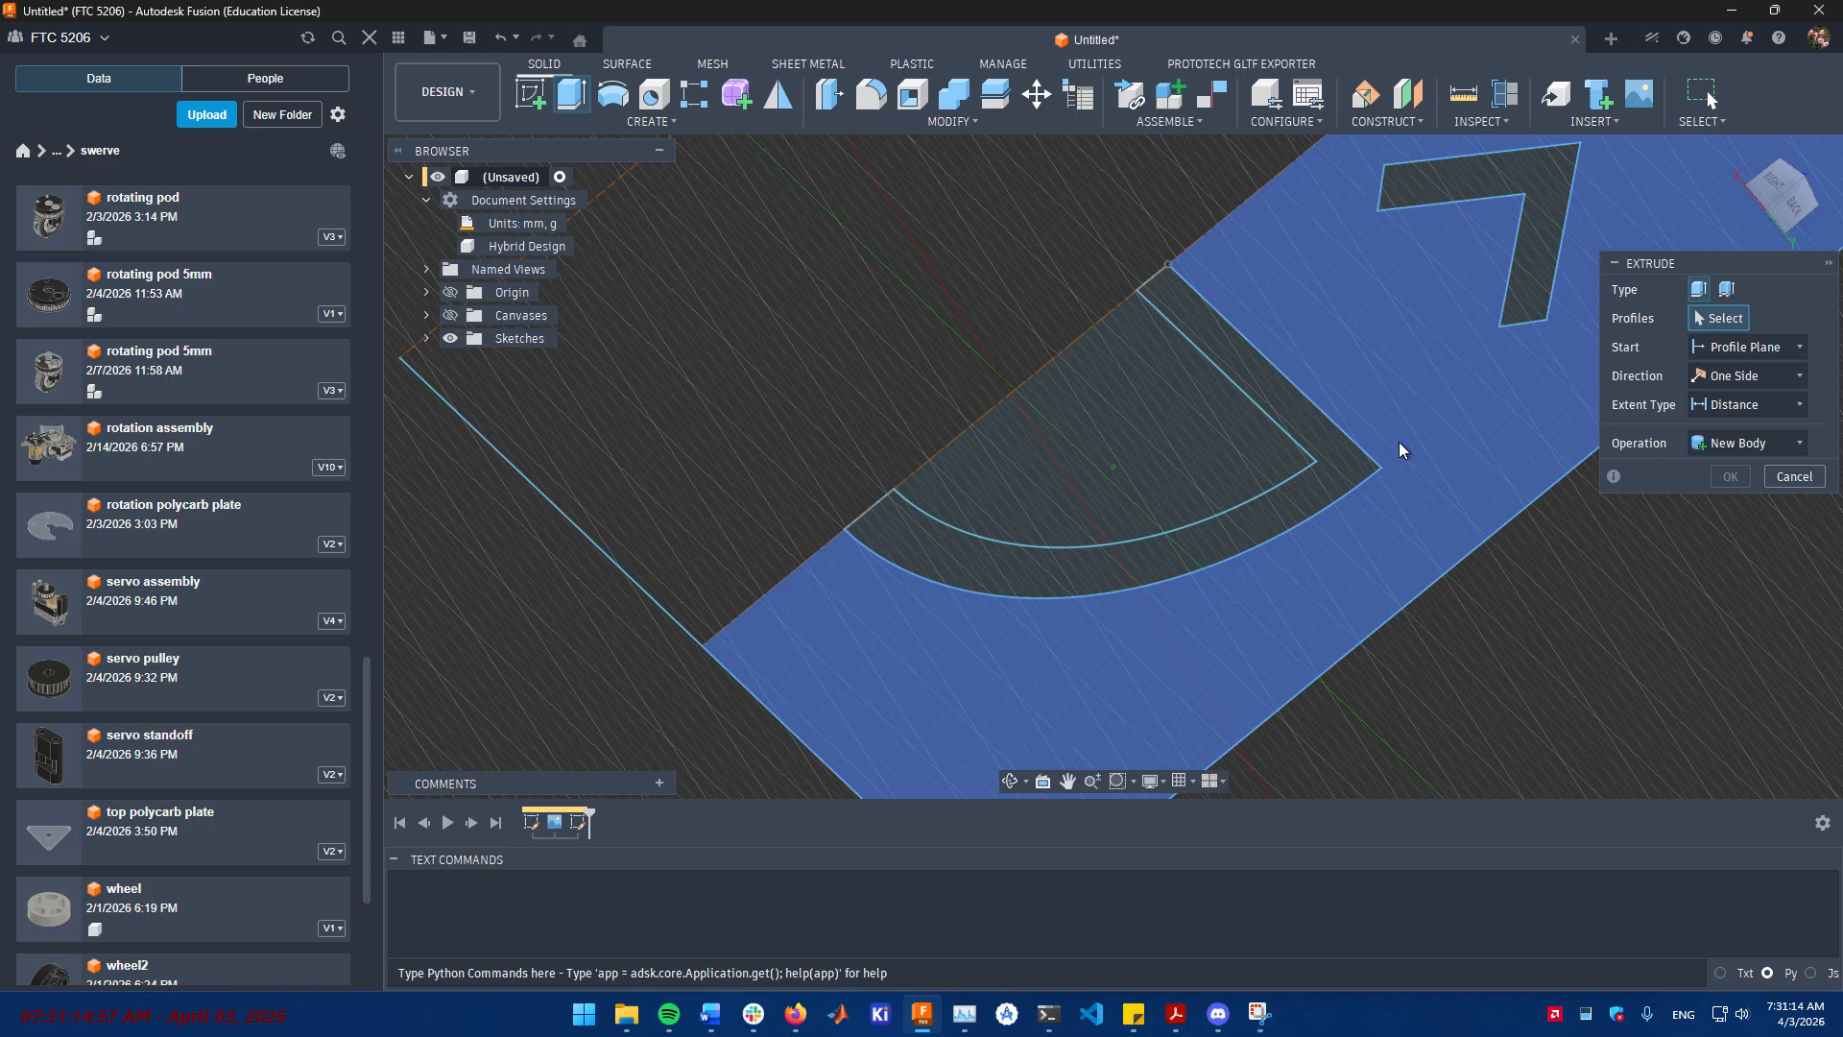
pyautogui.keyDown('shift'); pyautogui.moveTo(1398, 441); pyautogui.dragTo(1033, 434, button='middle'); pyautogui.keyUp('shift')
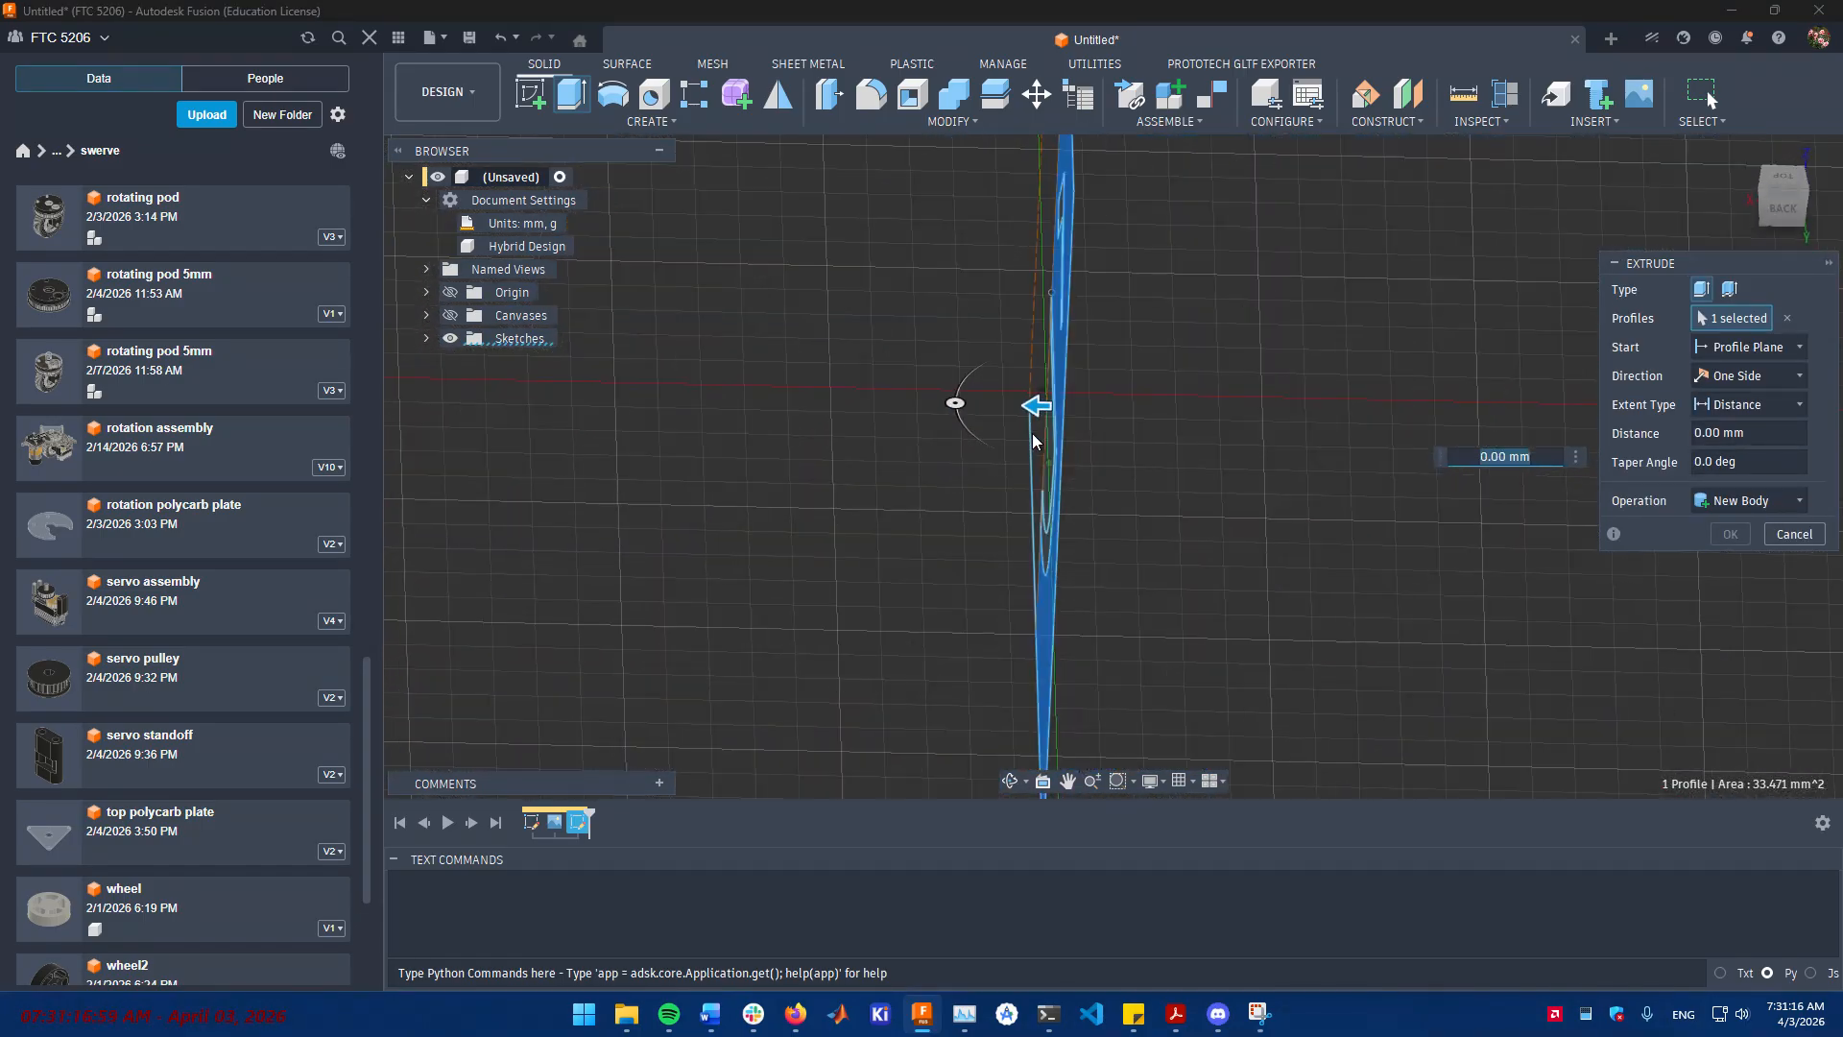
pyautogui.moveTo(1041, 399); pyautogui.dragTo(1382, 400)
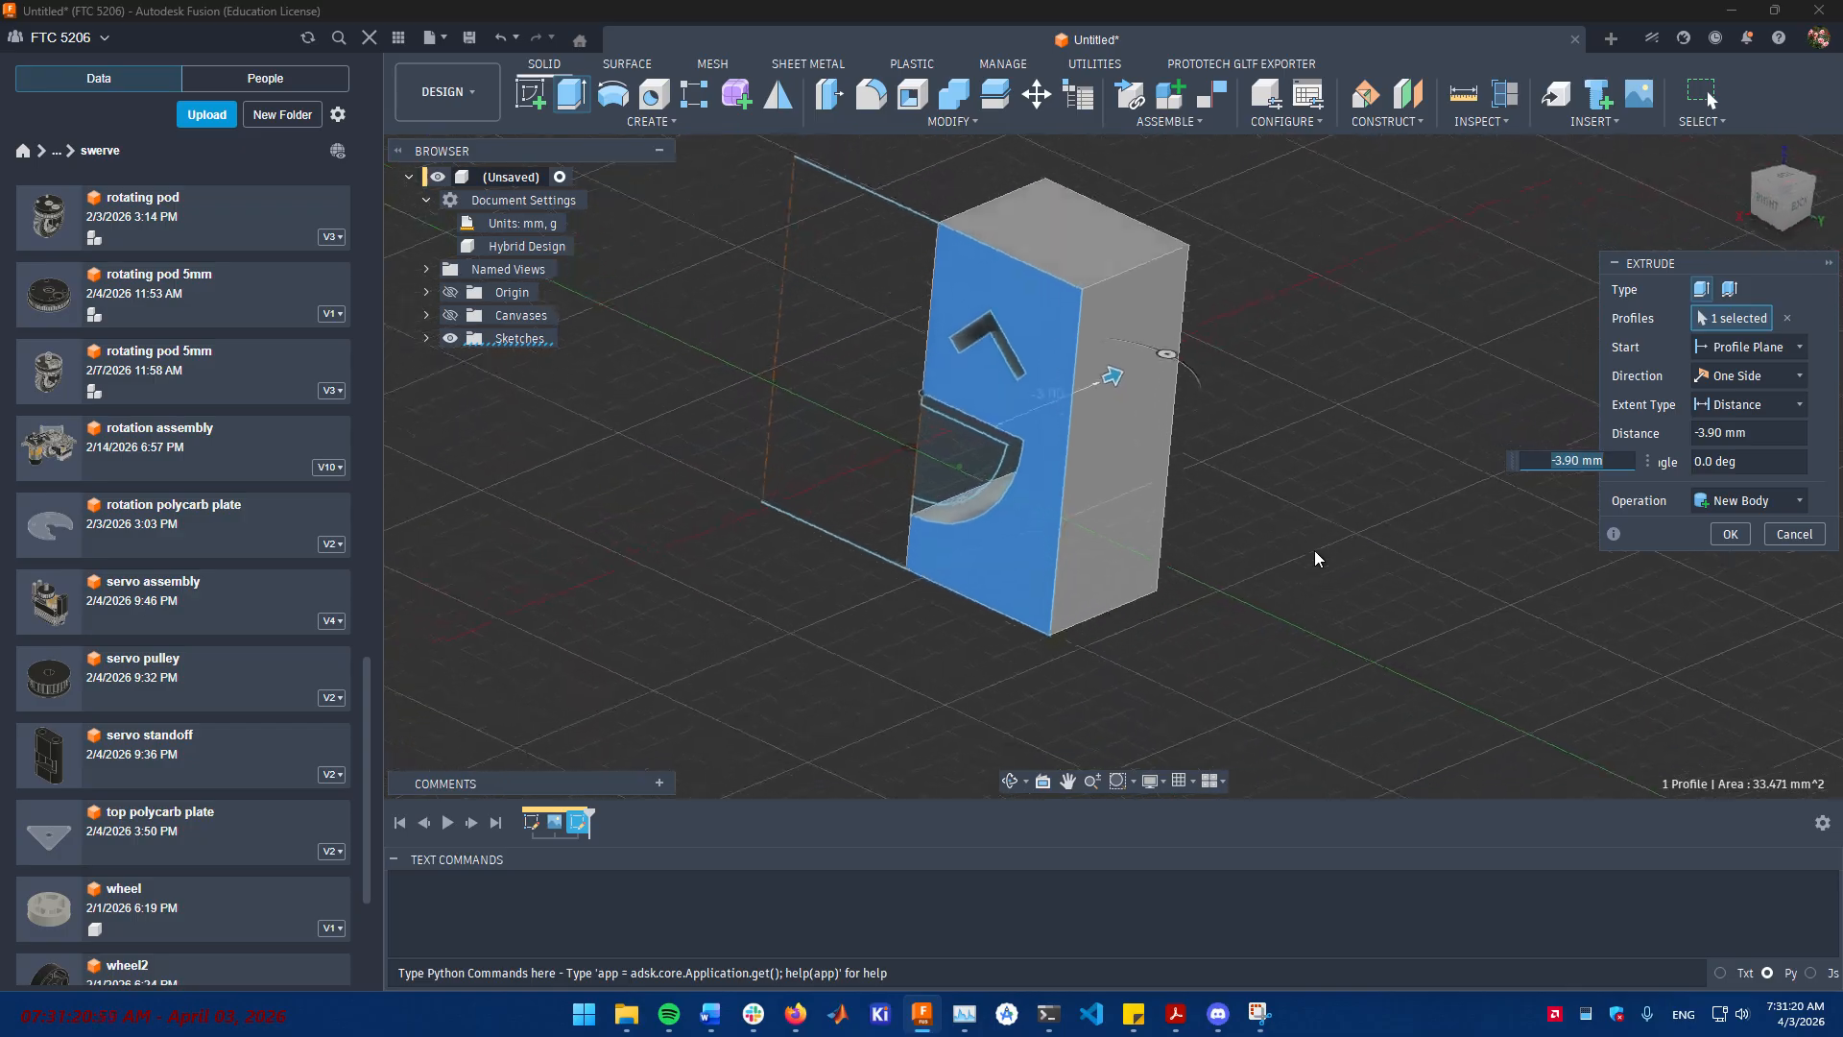
pyautogui.scroll(3, 1317, 542)
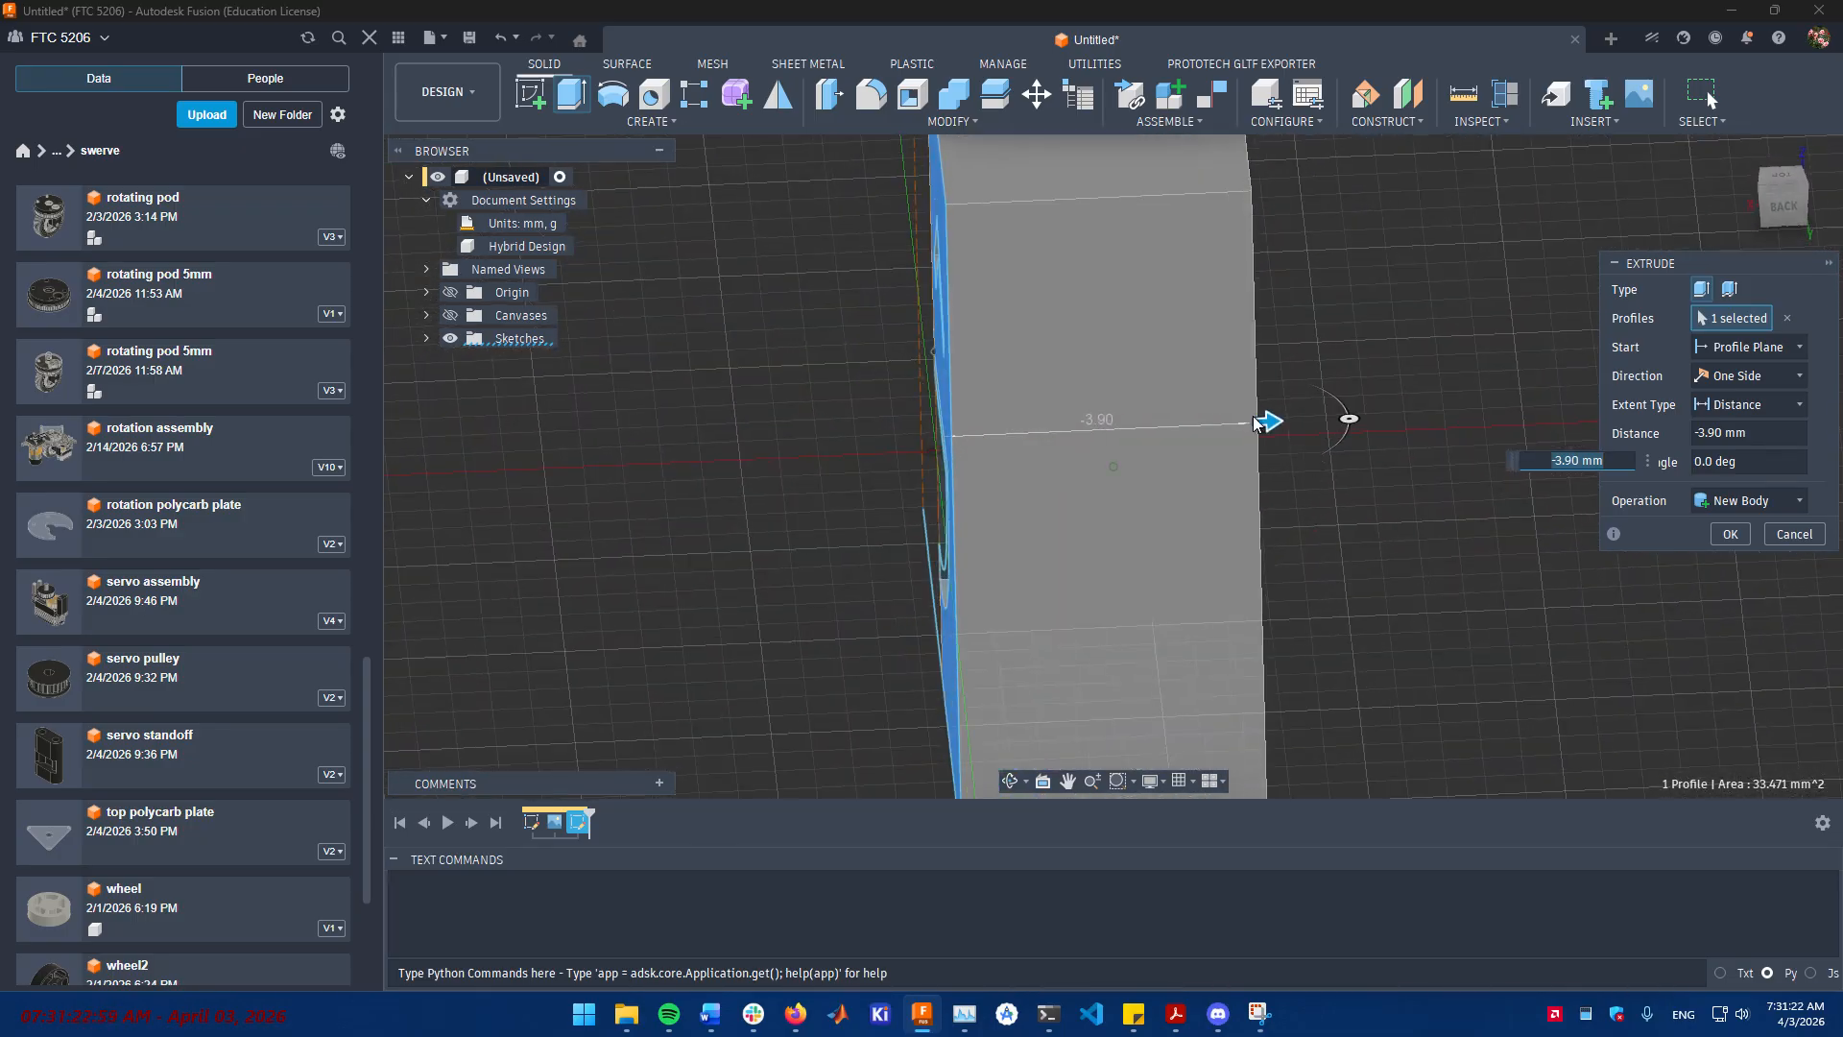
pyautogui.moveTo(1263, 419); pyautogui.dragTo(1316, 417)
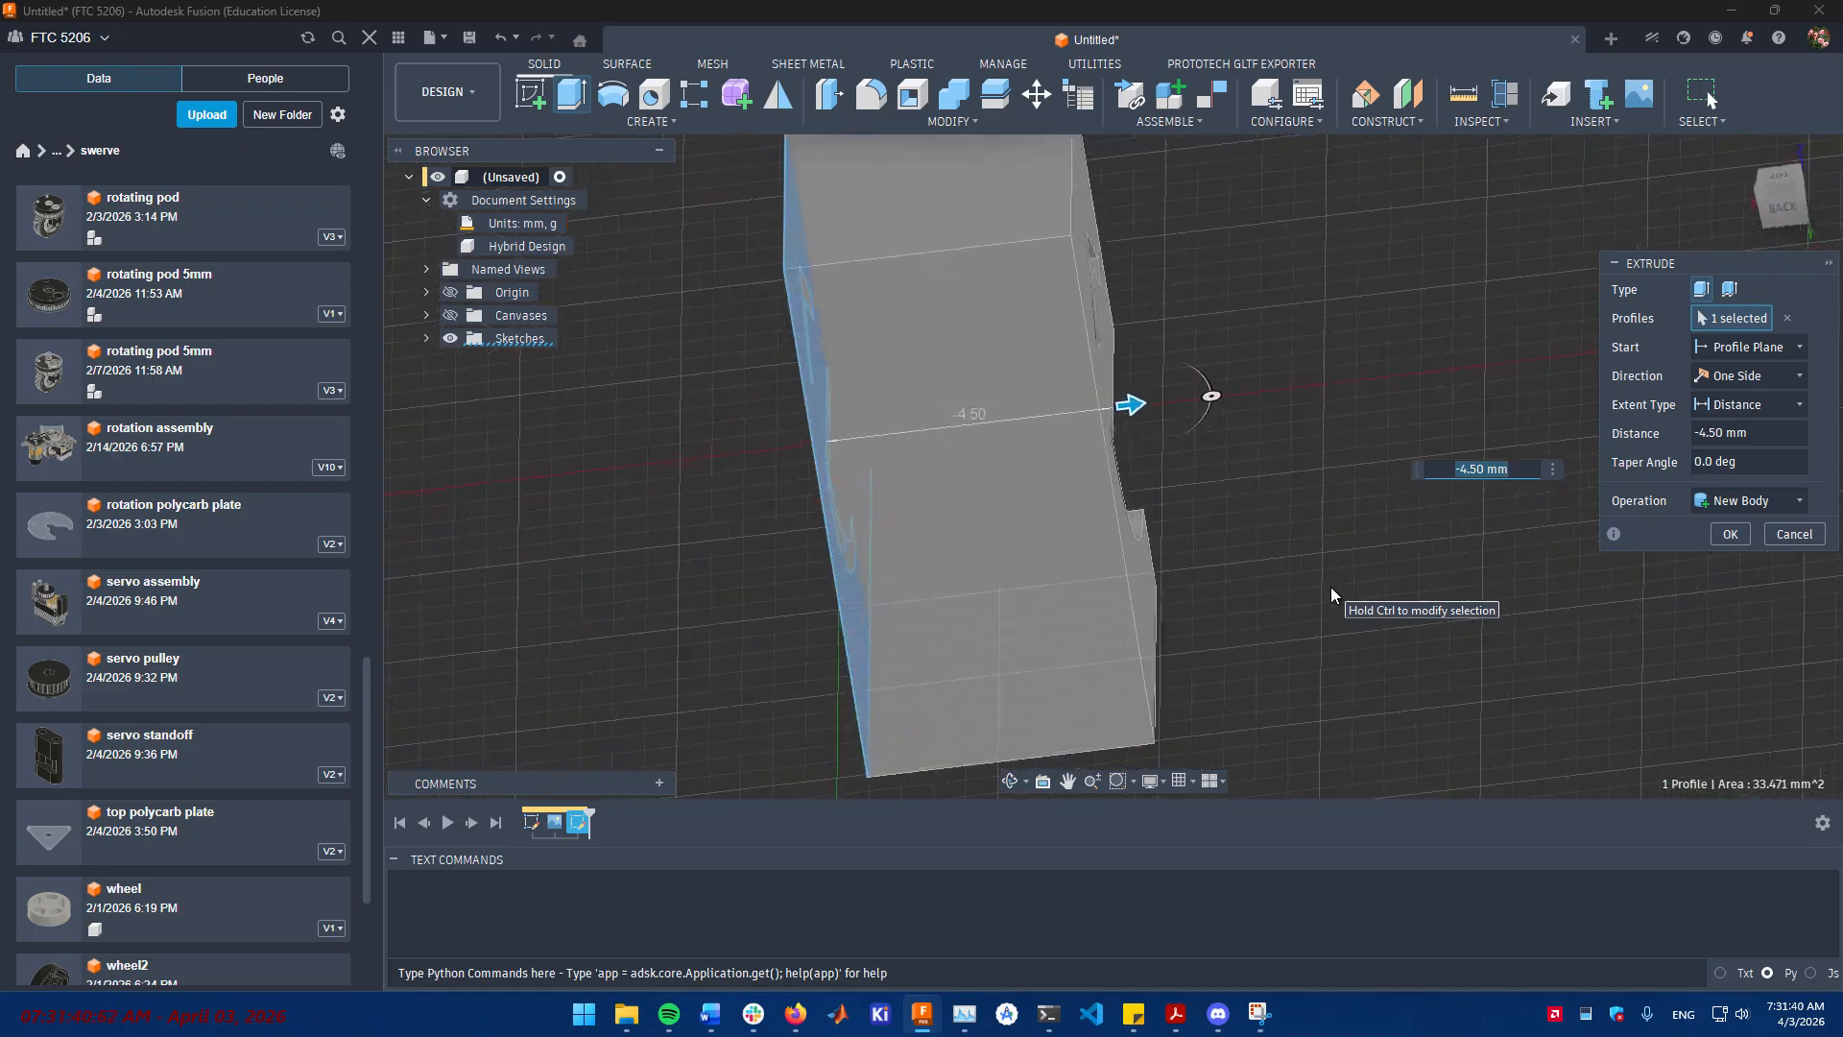
pyautogui.write('9.3/')
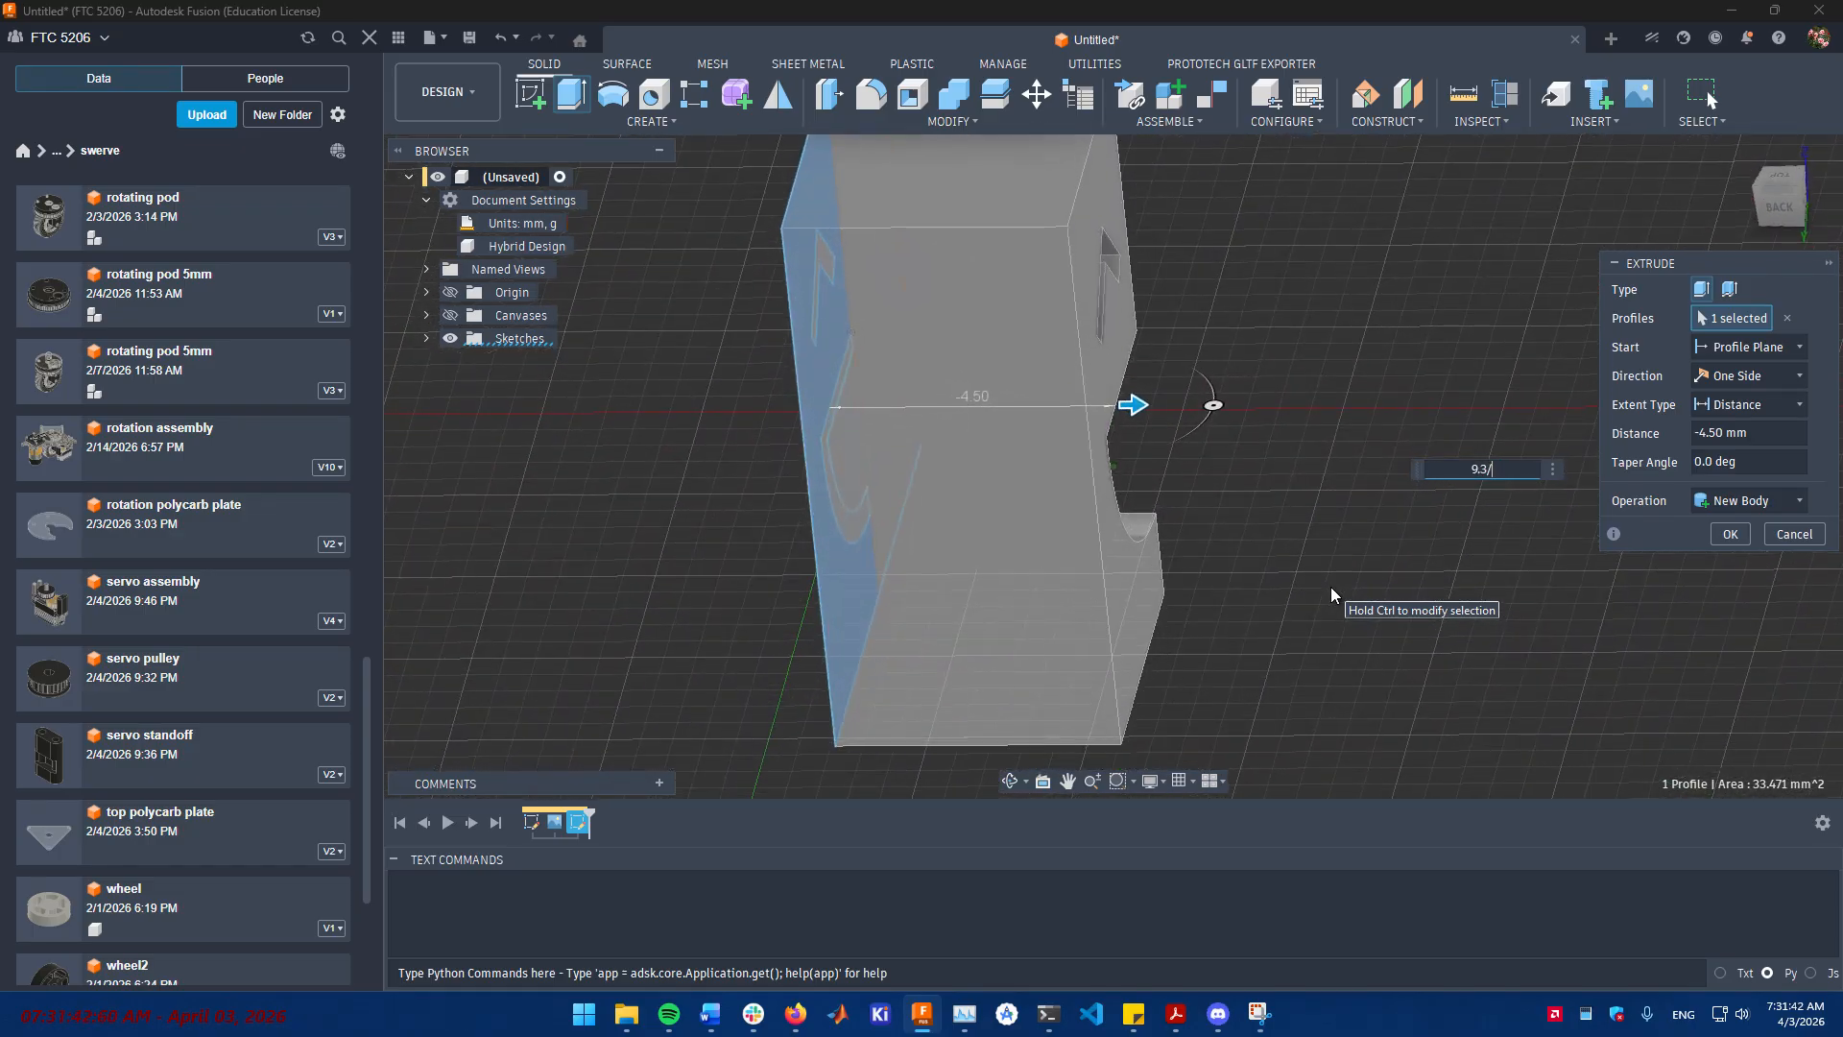
pyautogui.write('2')
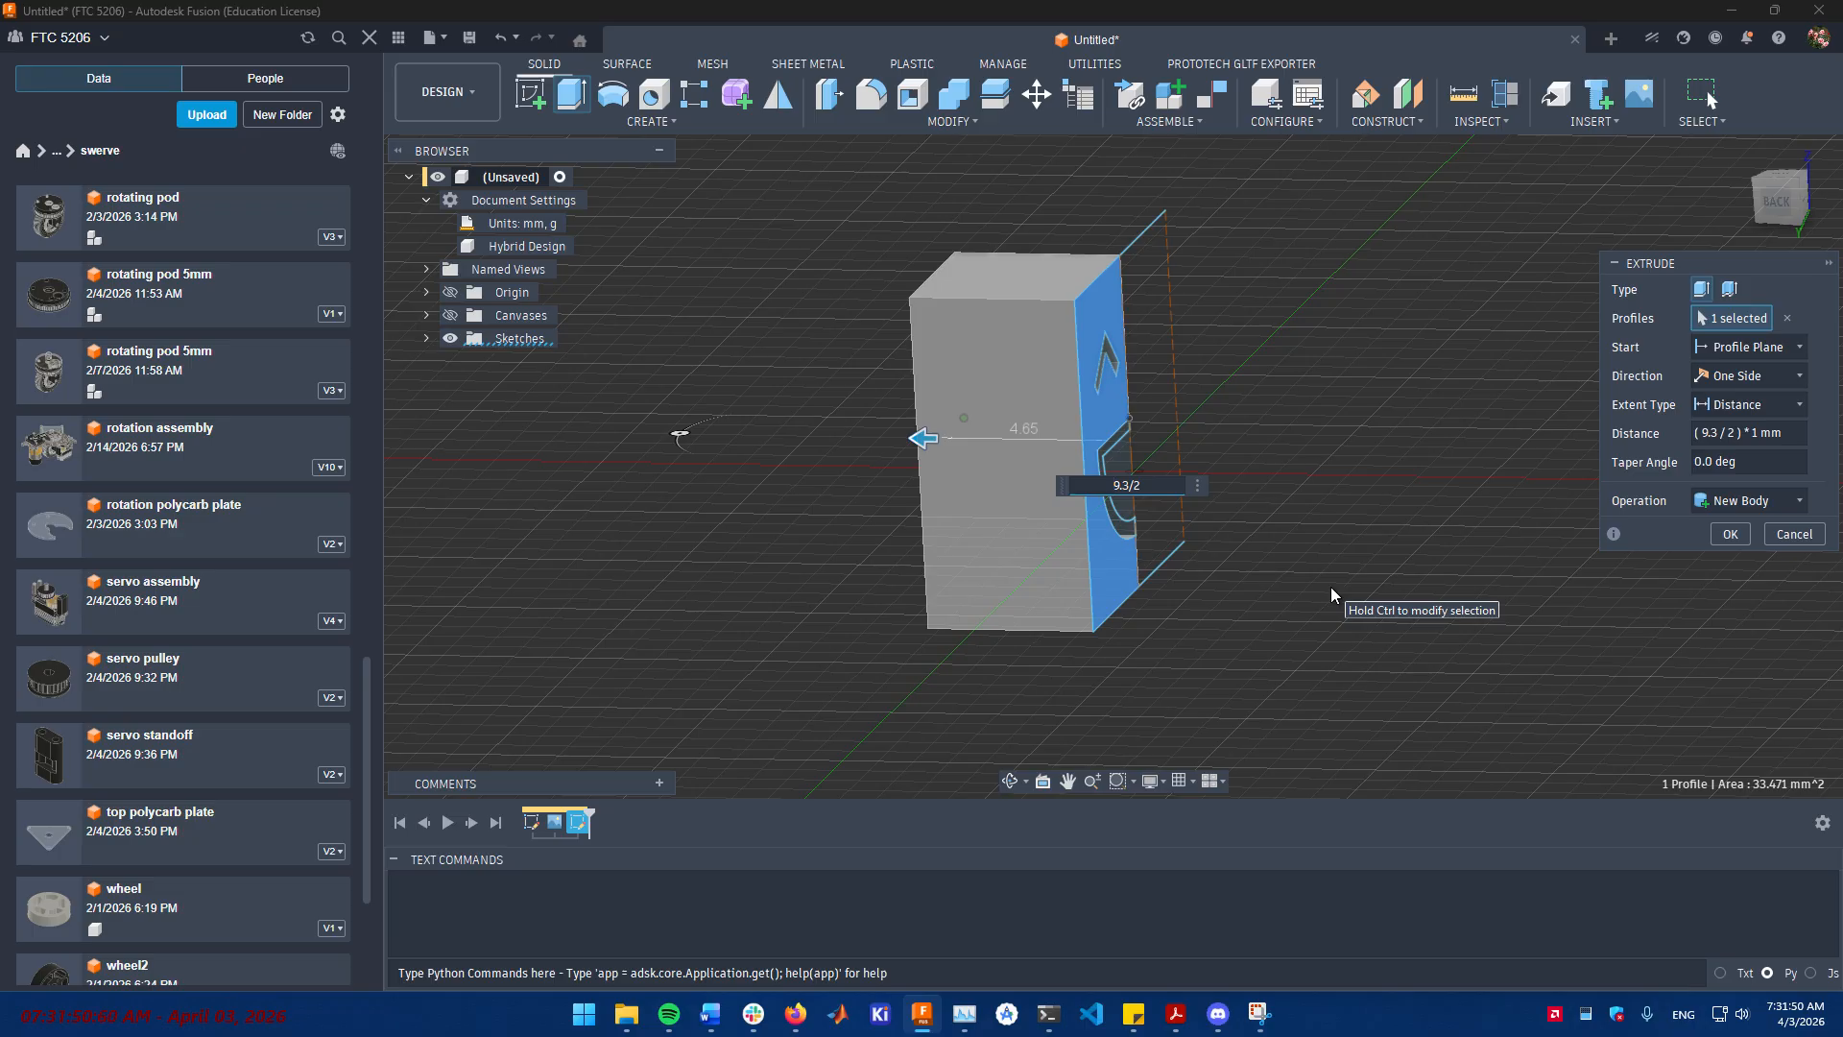
pyautogui.write('-')
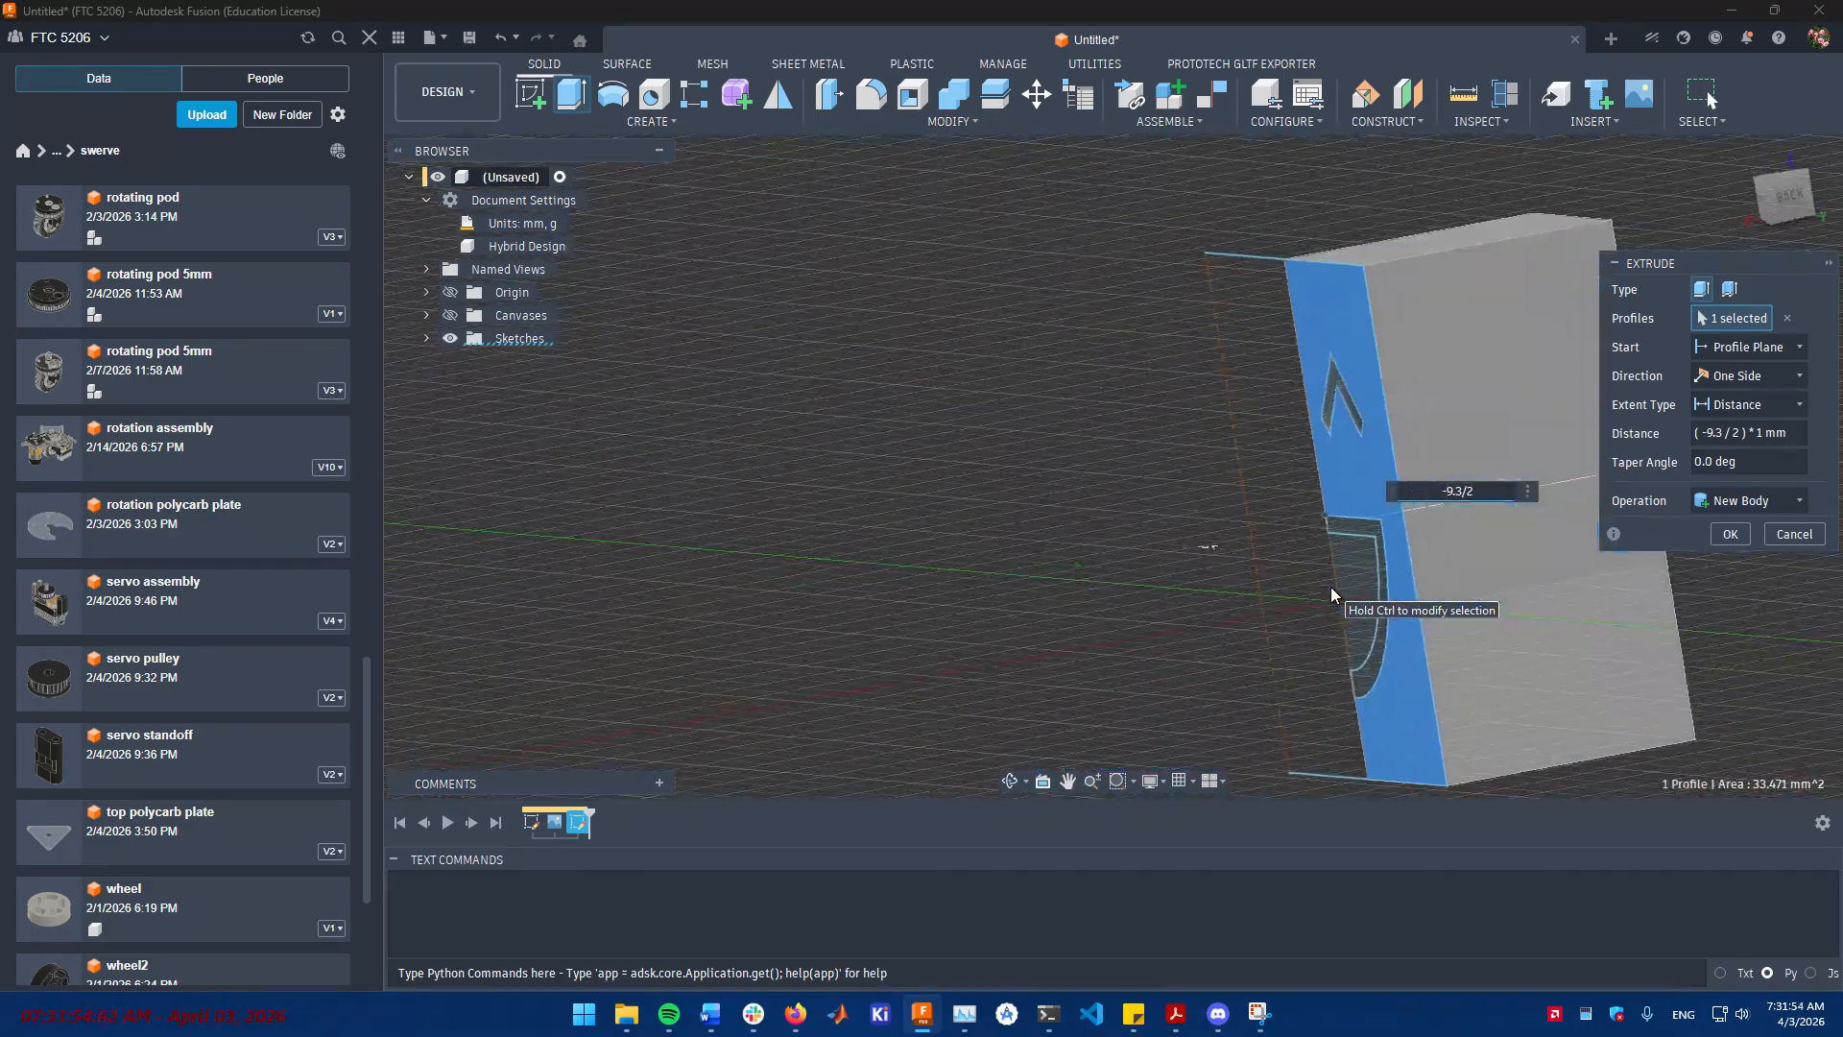
pyautogui.press('Return')
pyautogui.keyDown('shift'); pyautogui.moveTo(1331, 586); pyautogui.dragTo(586, 449, button='middle'); pyautogui.keyUp('shift')
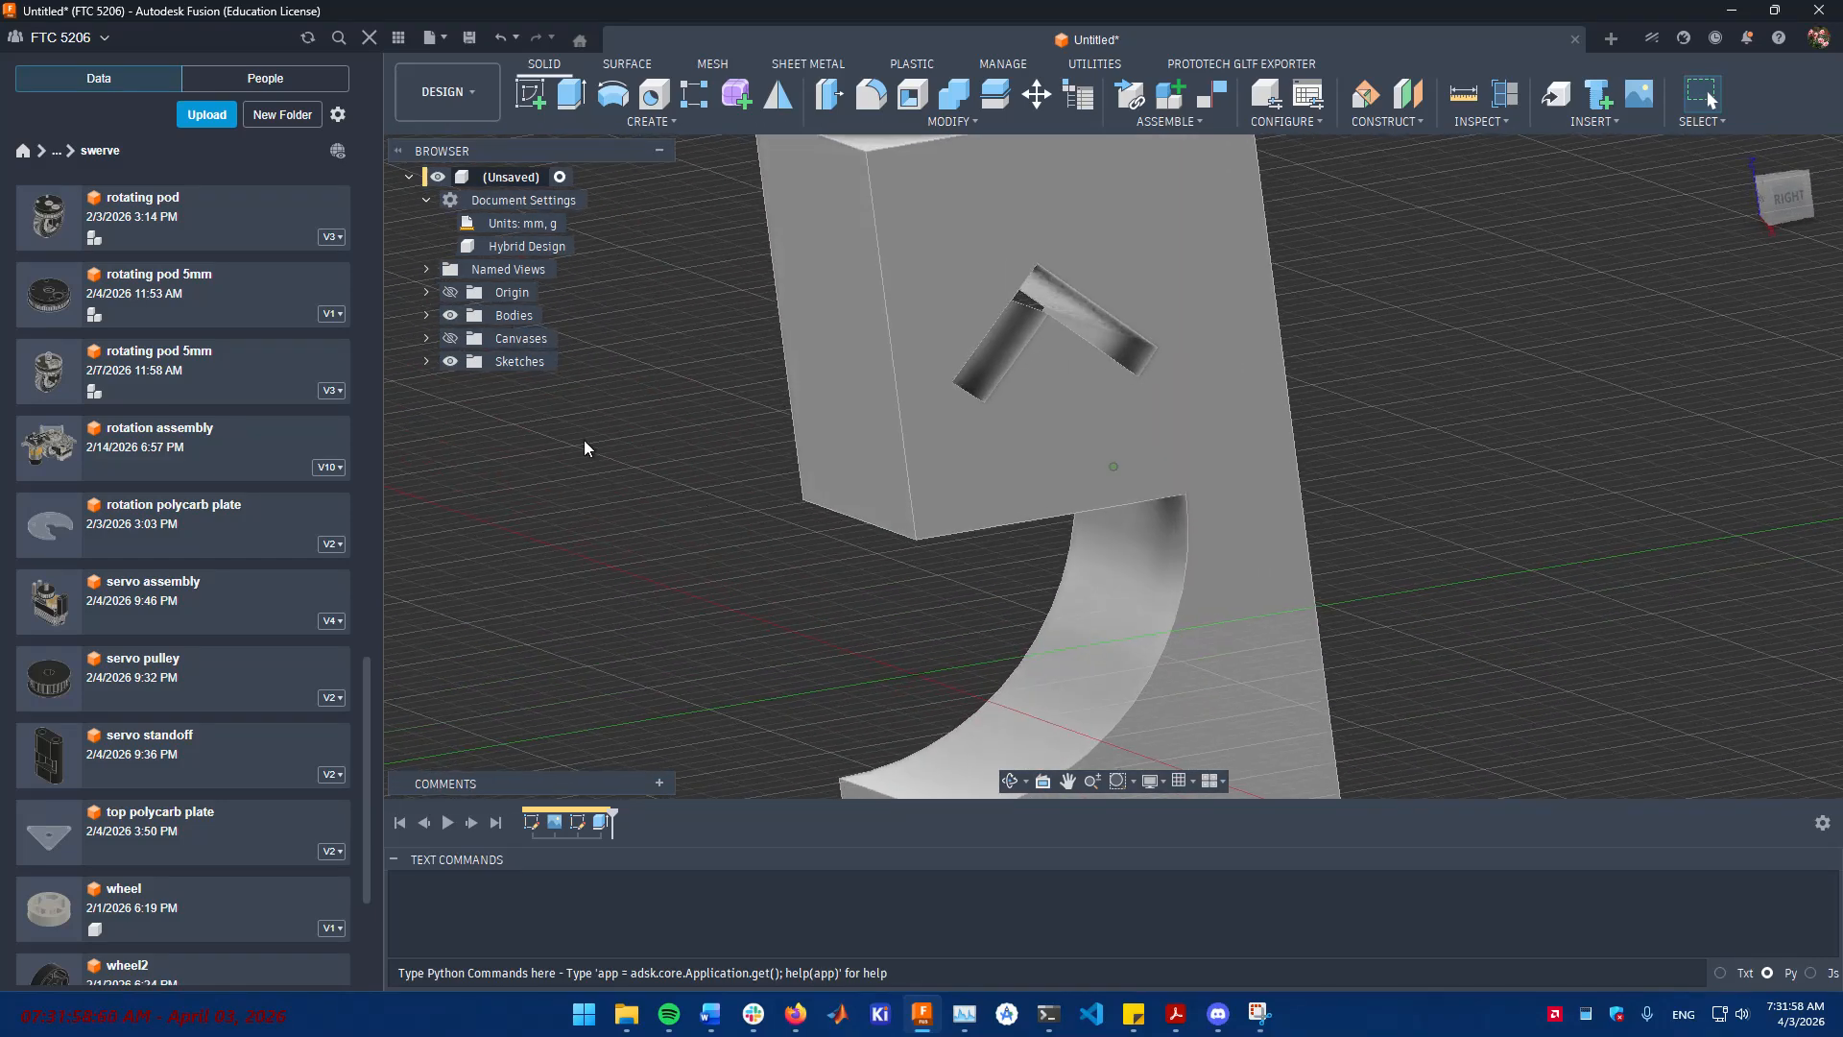
# - Edit the body extrusion to include the profile enclosed by the inner mouth outline
pyautogui.click(426, 361)
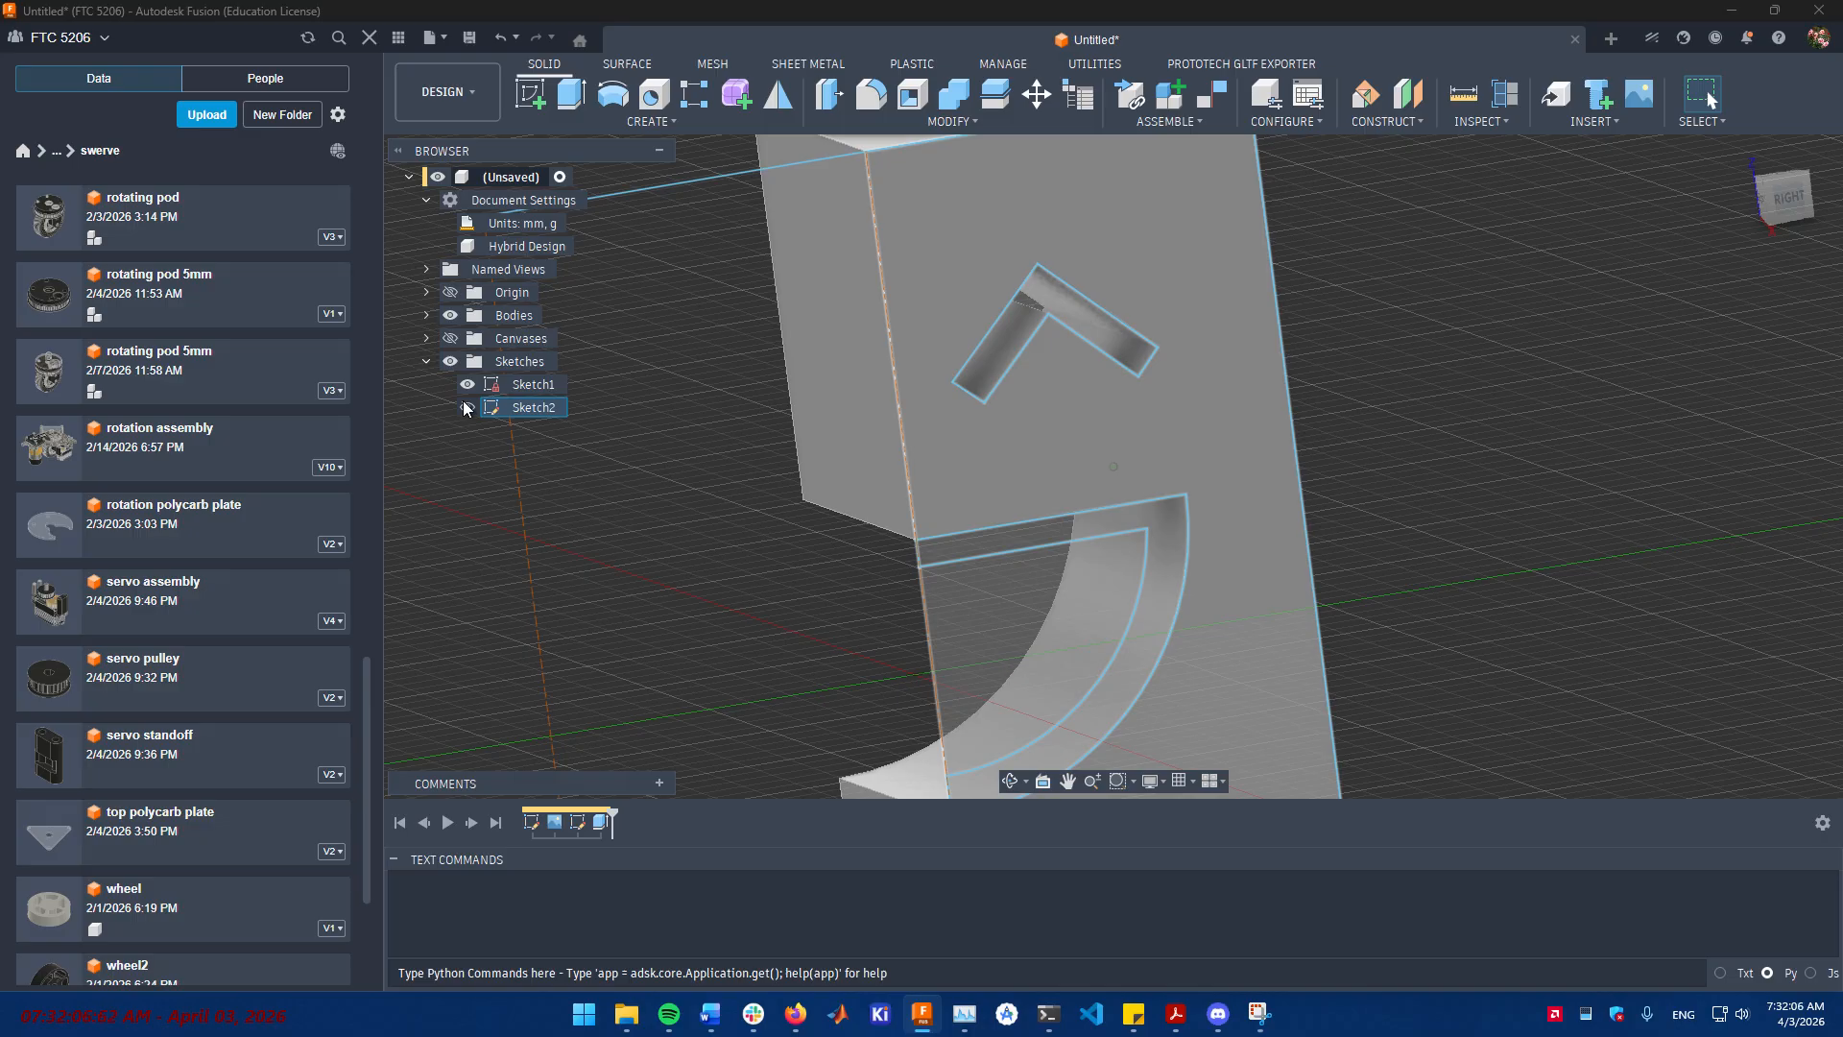
pyautogui.click(467, 407)
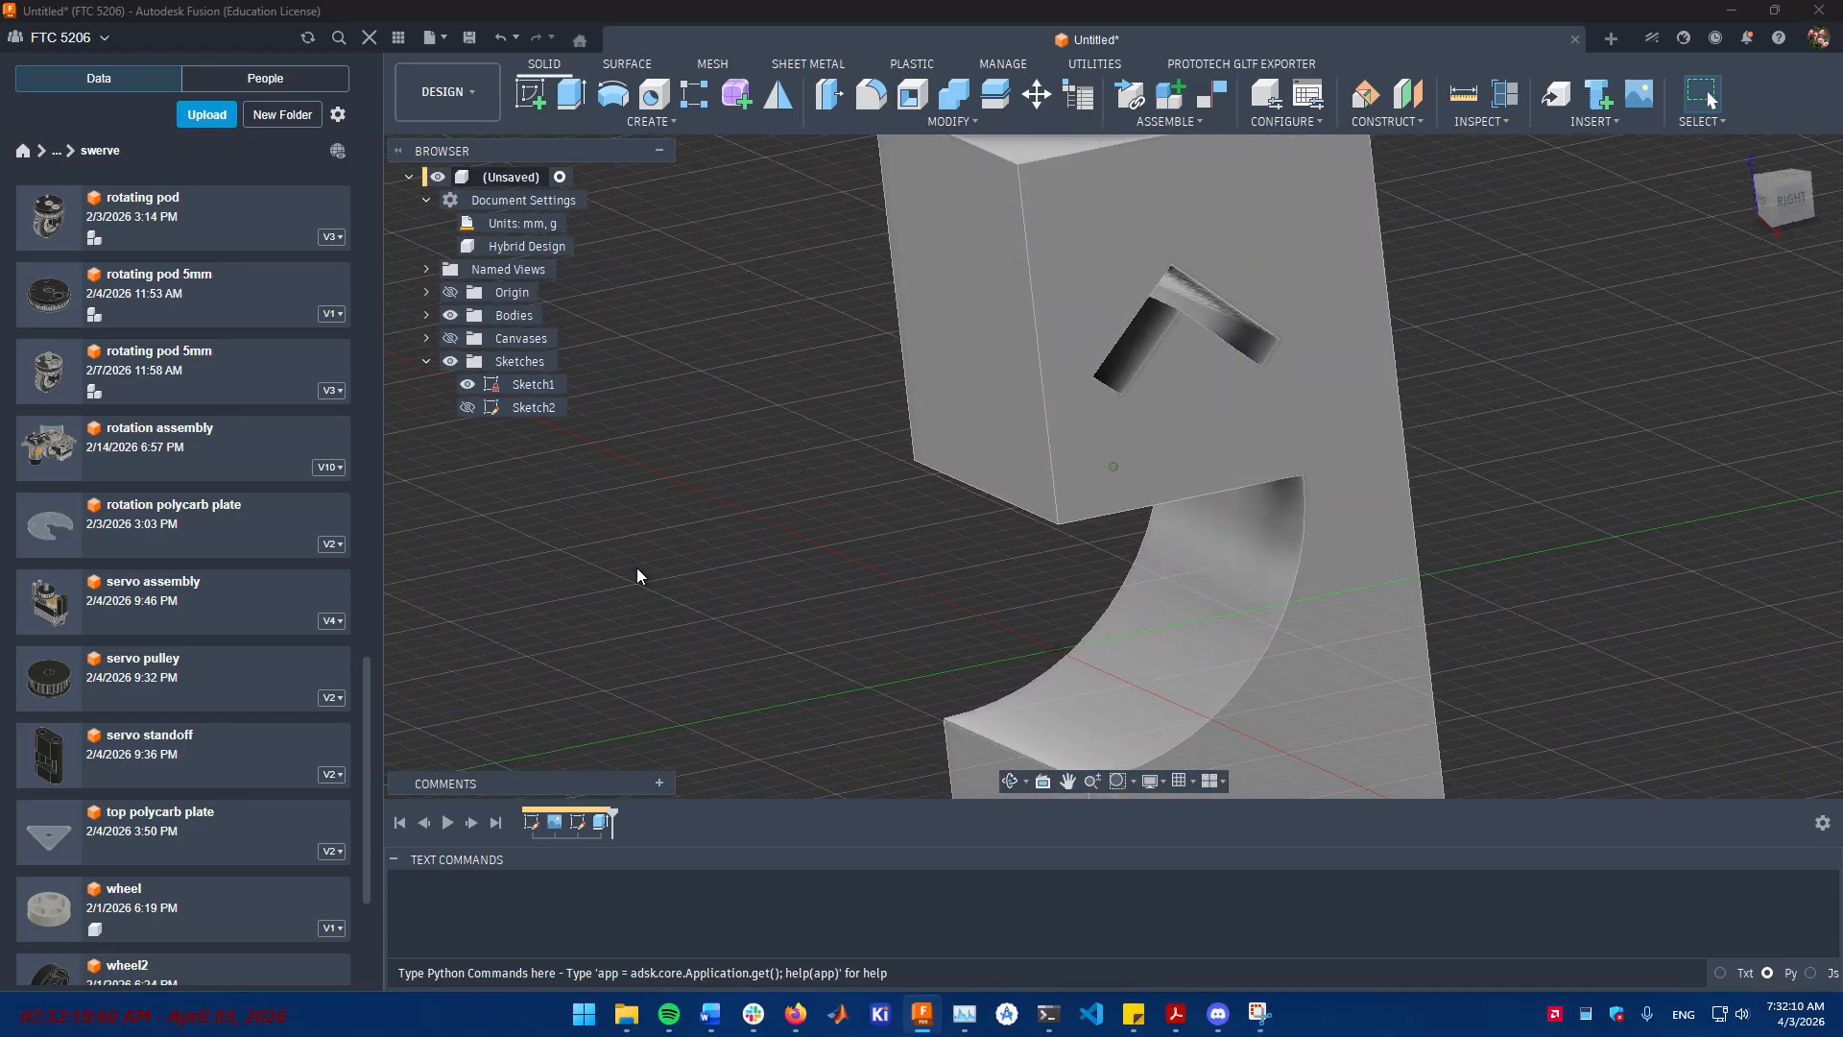
pyautogui.click(532, 409)
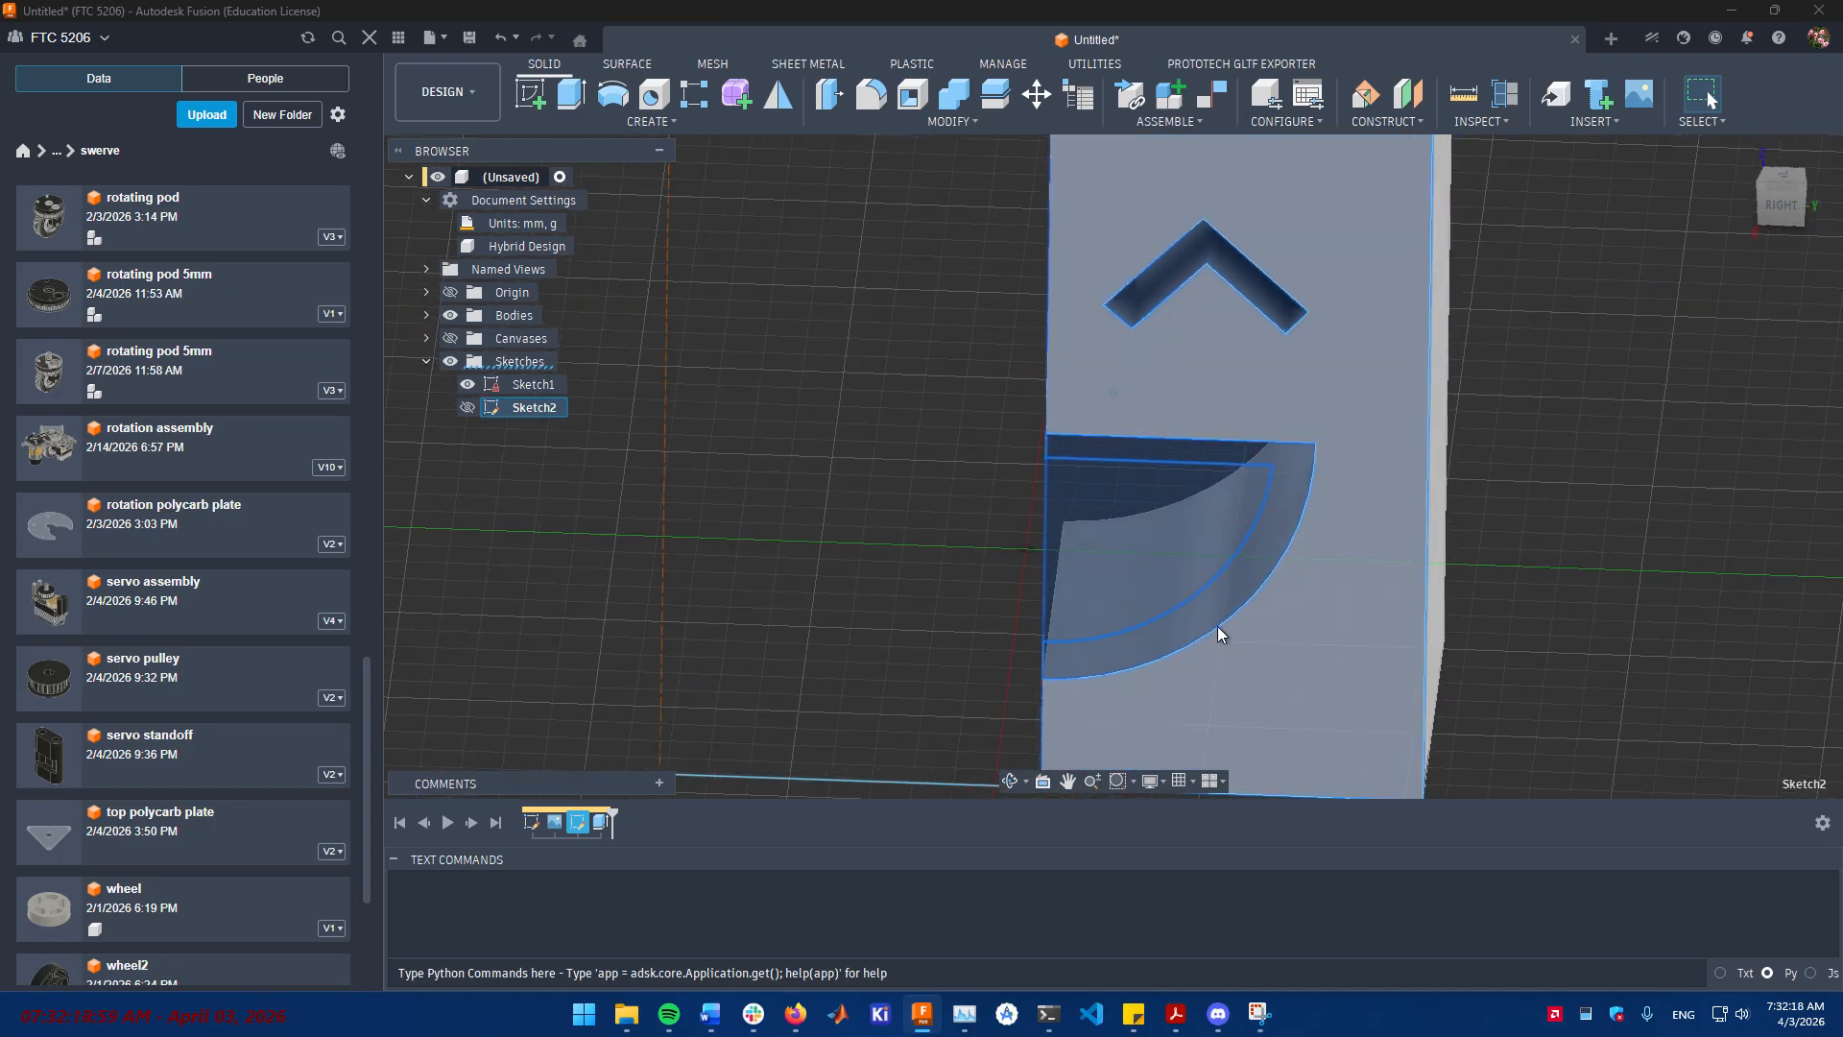
pyautogui.rightClick(603, 822)
pyautogui.click(666, 594)
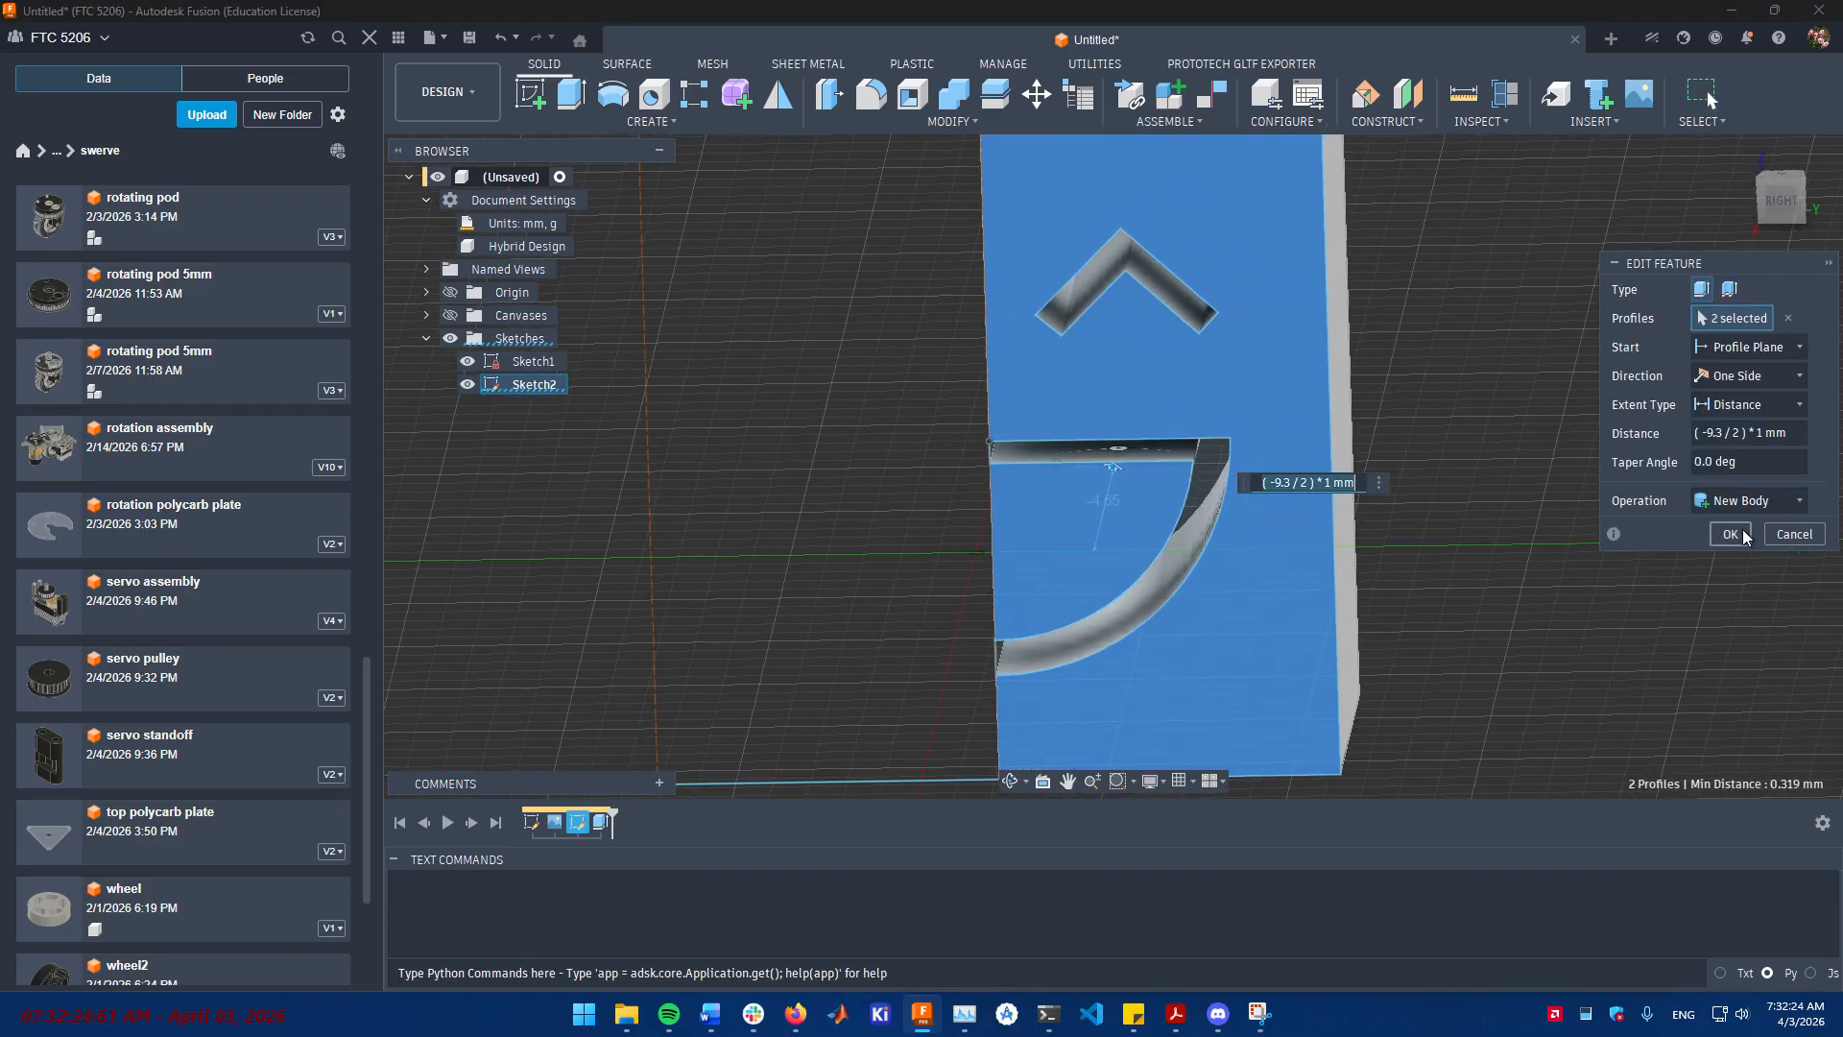
pyautogui.click(1740, 530)
pyautogui.moveTo(1718, 524)
pyautogui.keyDown('shift'); pyautogui.mouseDown(button='middle')
pyautogui.moveTo(1432, 527)
pyautogui.moveTo(1086, 482)
pyautogui.moveTo(1004, 447)
pyautogui.moveTo(1292, 458)
pyautogui.moveTo(1235, 452)
pyautogui.moveTo(1362, 526)
pyautogui.moveTo(1477, 510)
pyautogui.moveTo(1177, 522)
pyautogui.moveTo(1209, 515)
pyautogui.mouseUp(button='middle'); pyautogui.keyUp('shift')
# - Extrude the mouth band and eye profiles -4.20 mm joined to the body, with Sketch2 shown for selection and hidden again
pyautogui.click(468, 408)
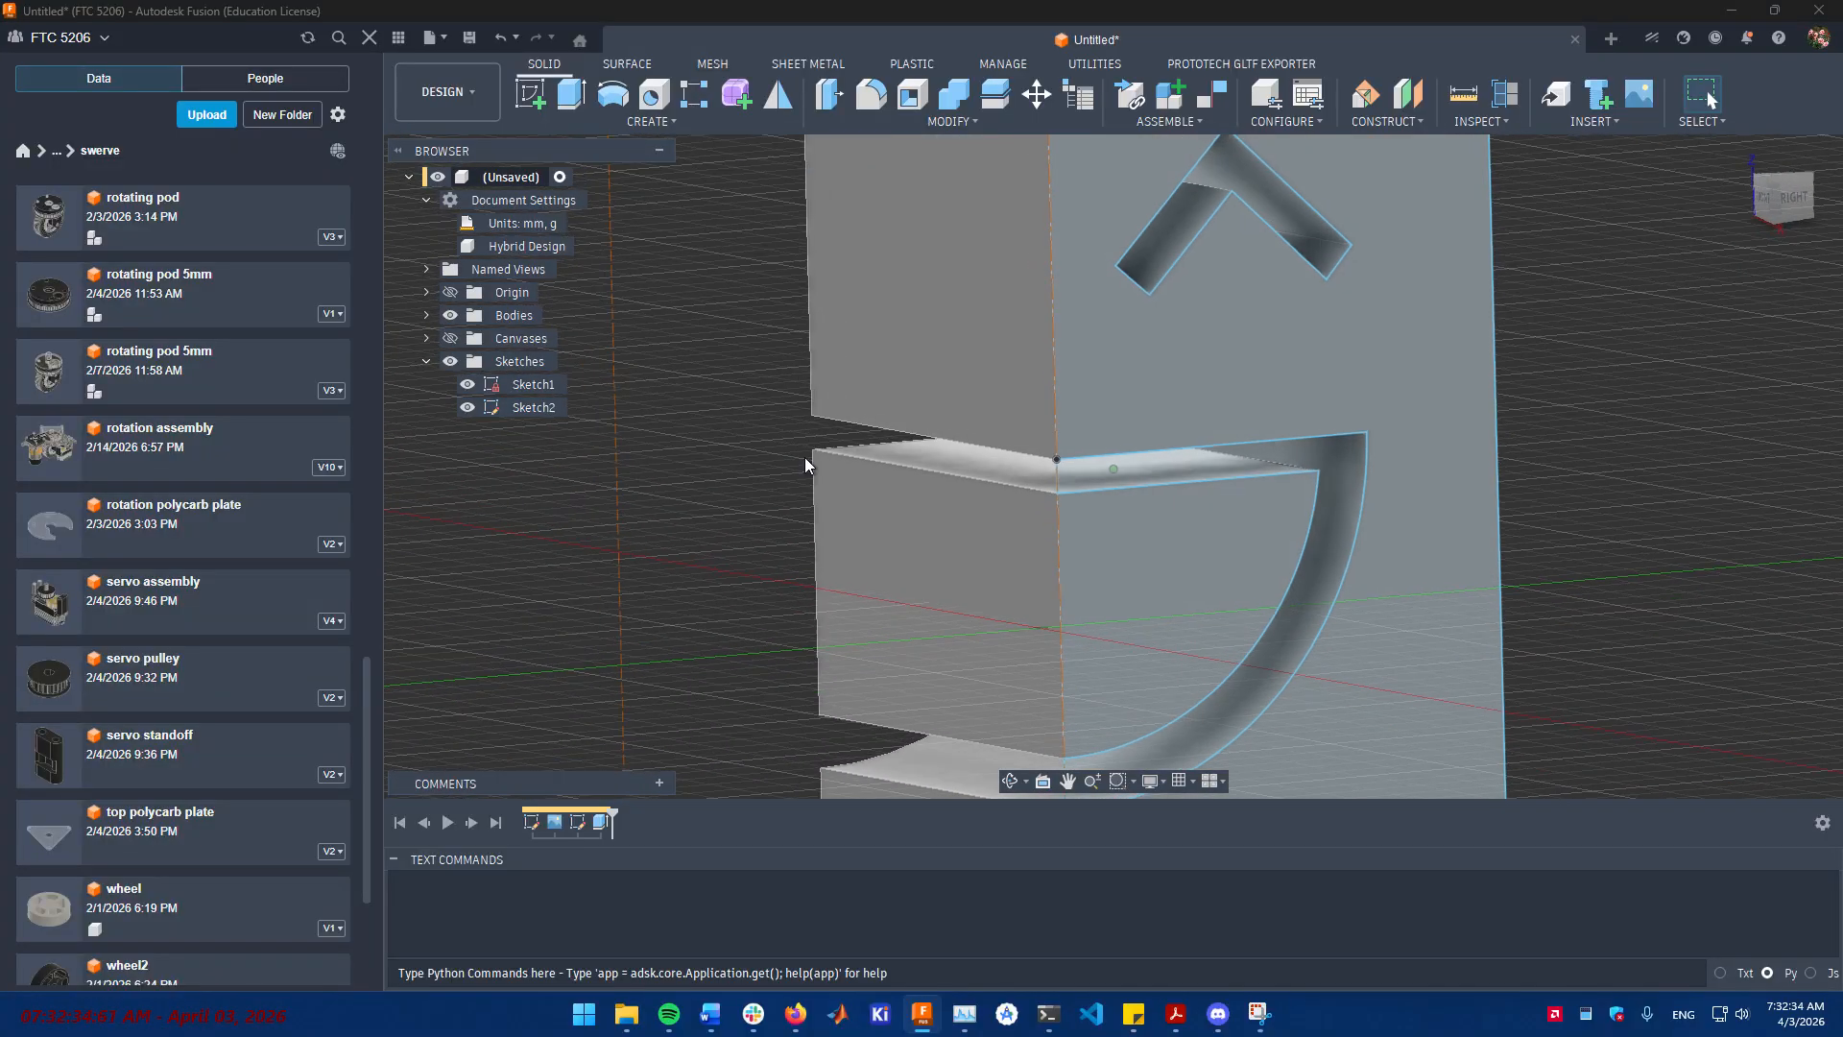
pyautogui.click(1143, 469)
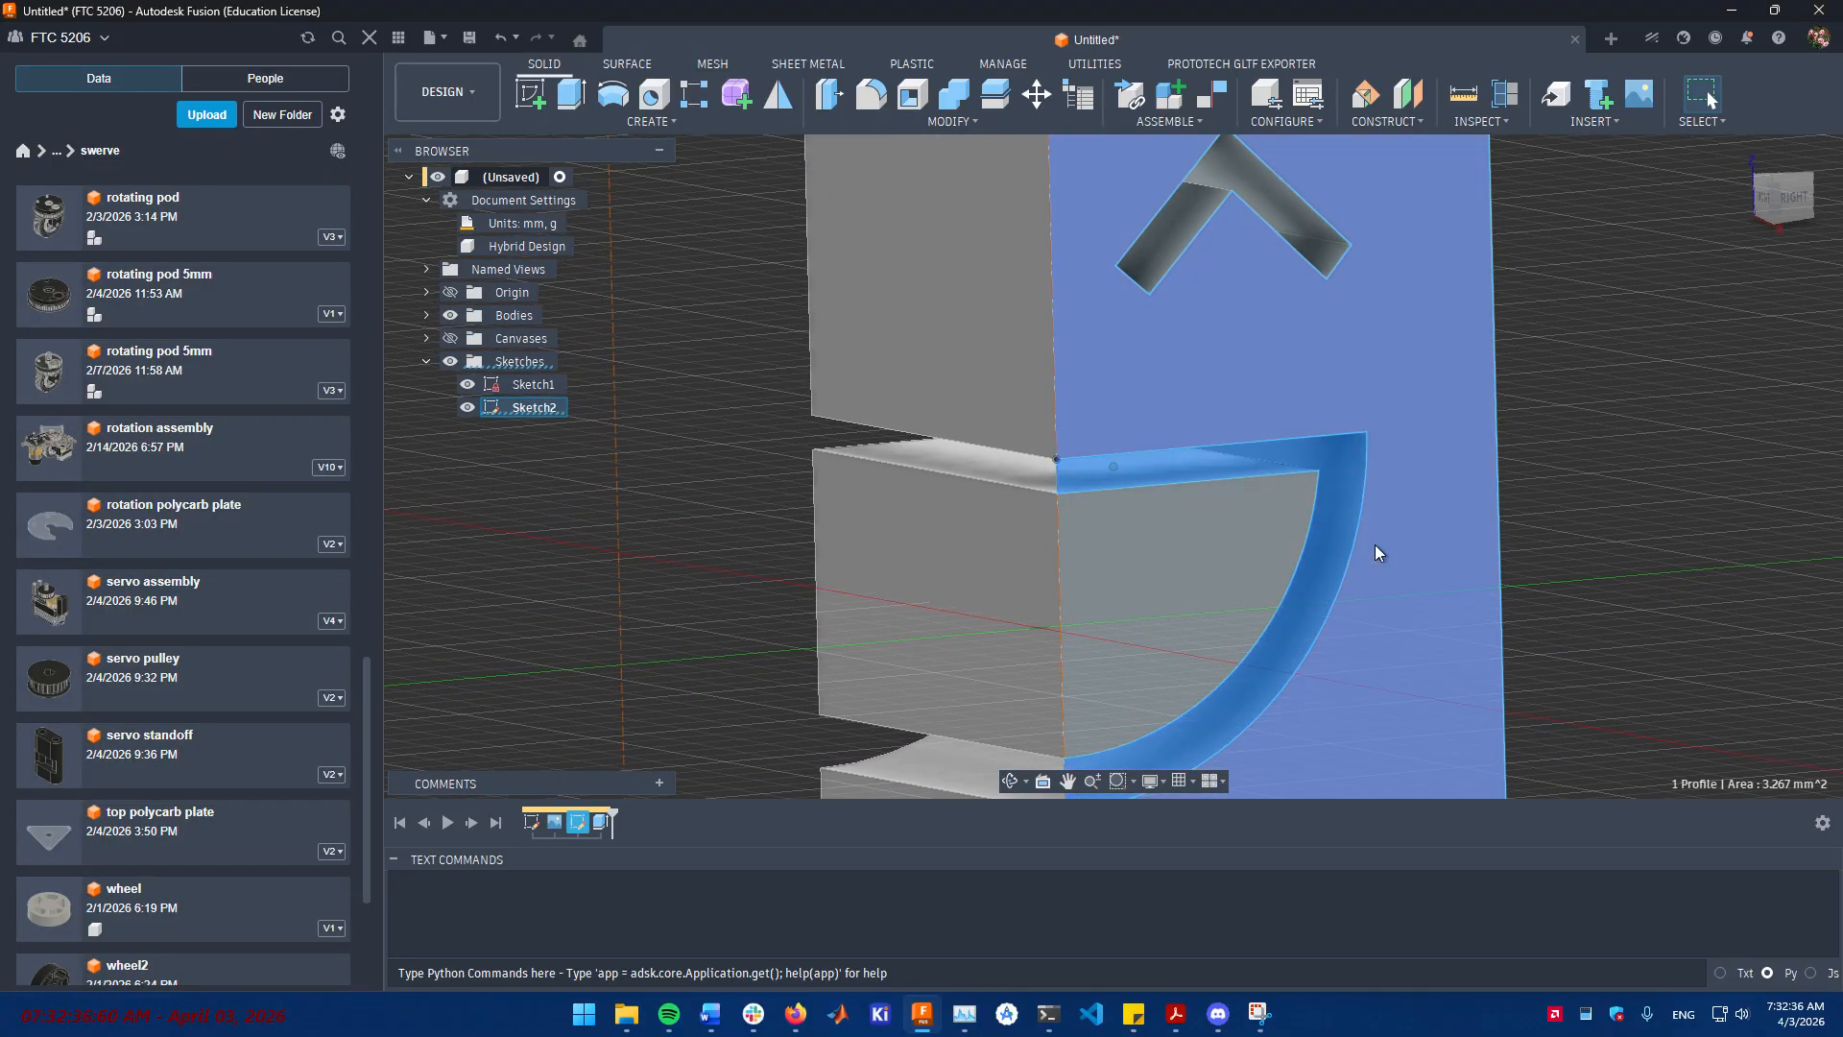
pyautogui.press('e')
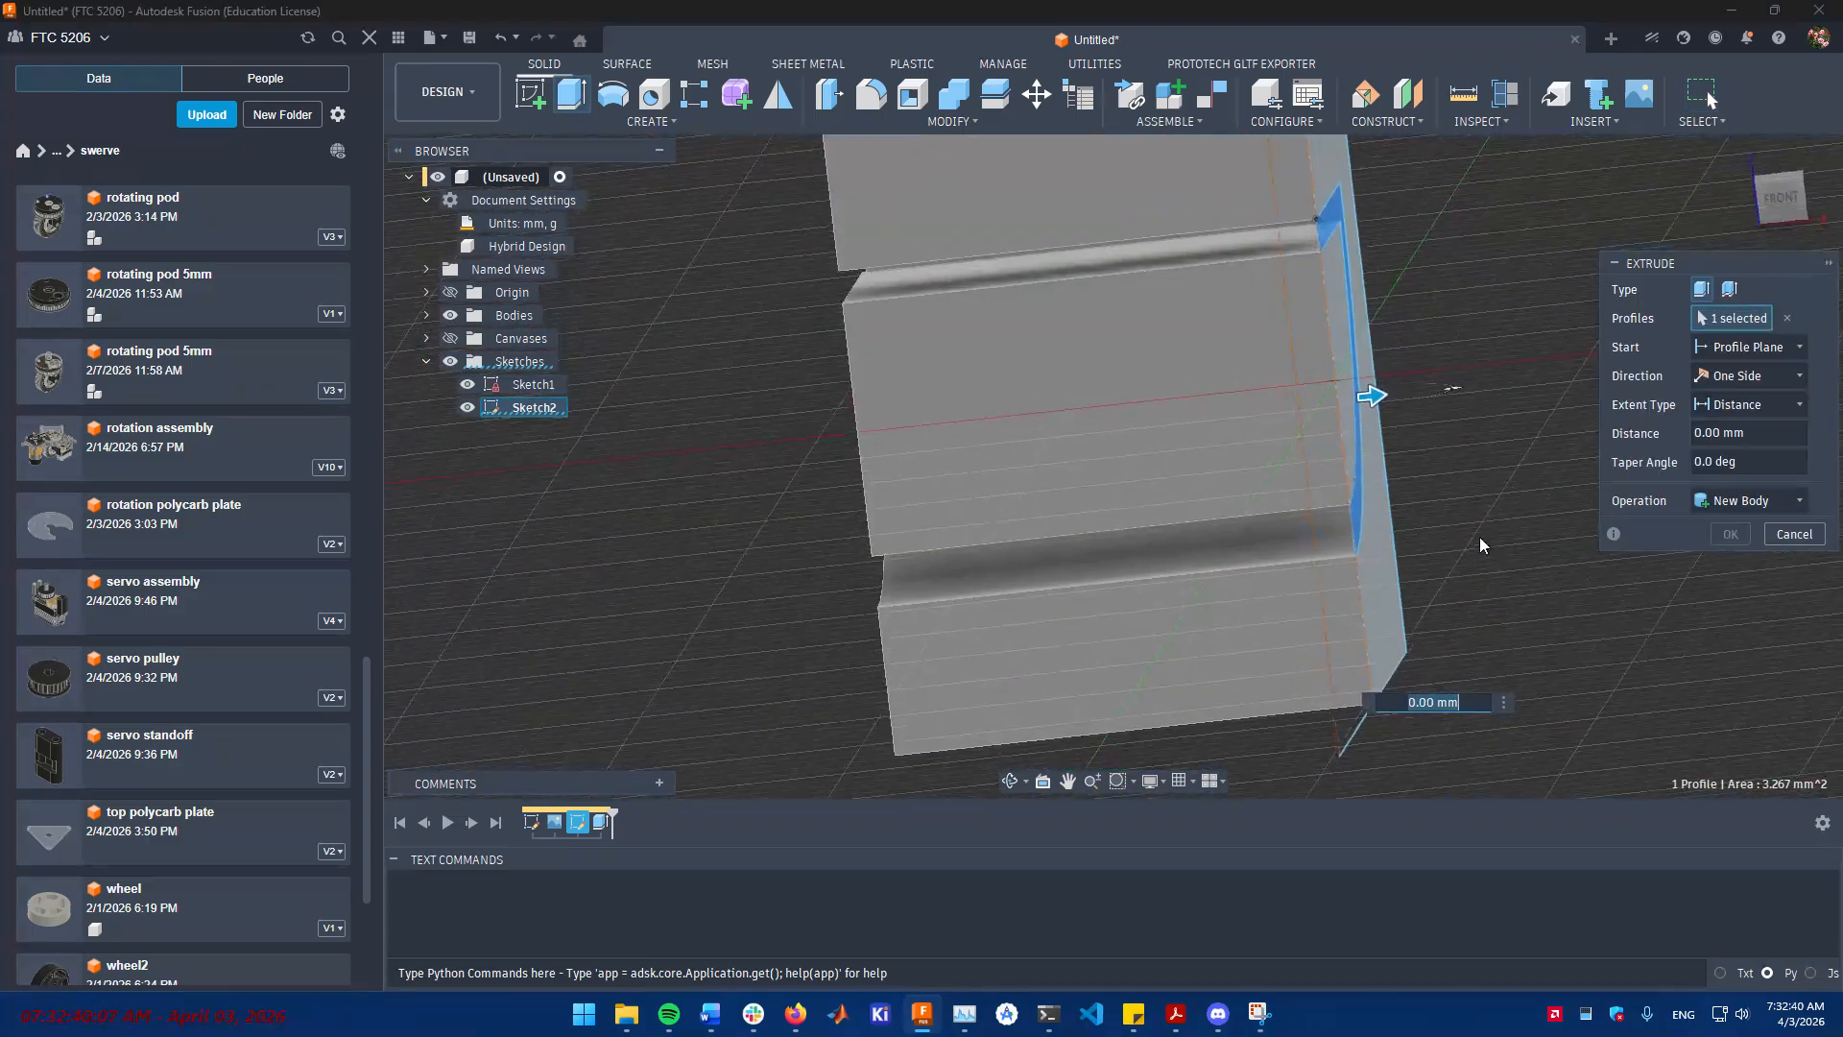
pyautogui.keyDown('shift'); pyautogui.moveTo(1479, 540); pyautogui.dragTo(1484, 523, button='middle'); pyautogui.keyUp('shift')
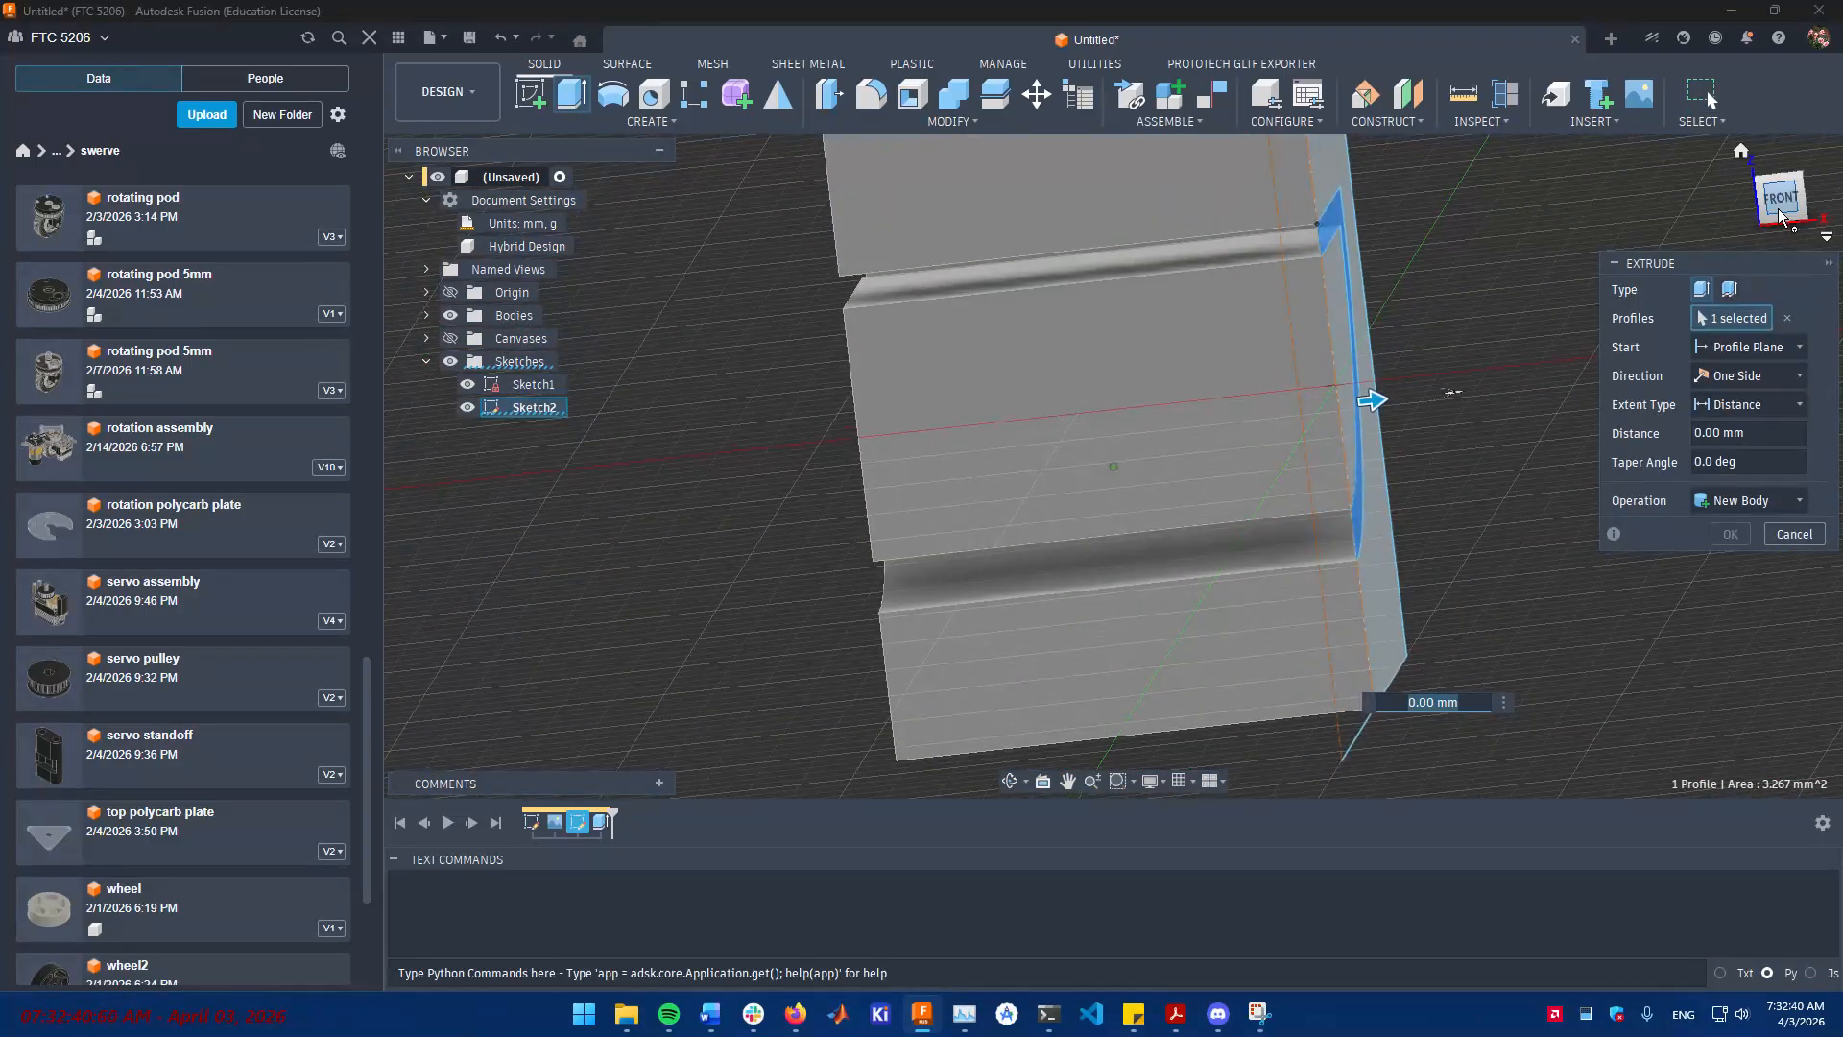
pyautogui.click(1779, 199)
pyautogui.keyDown('shift'); pyautogui.moveTo(1426, 405); pyautogui.dragTo(1329, 413, button='middle'); pyautogui.keyUp('shift')
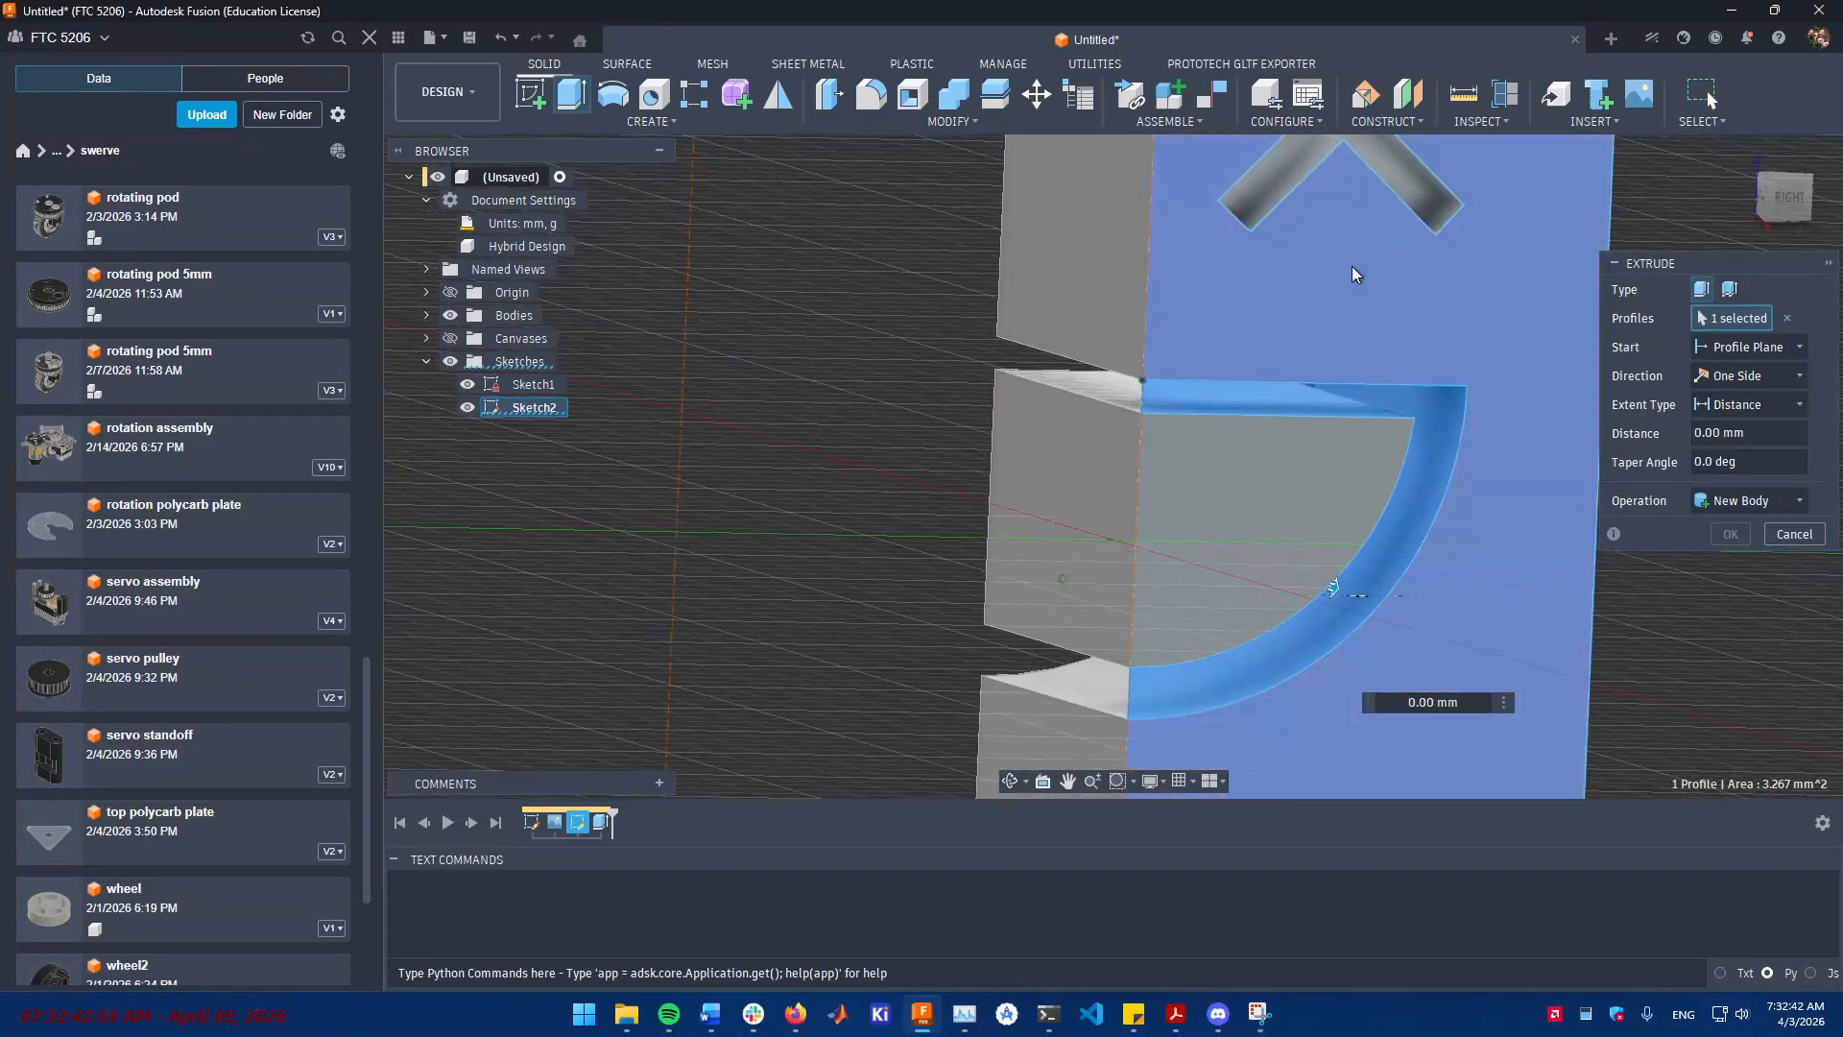
pyautogui.click(1409, 196)
pyautogui.click(1781, 202)
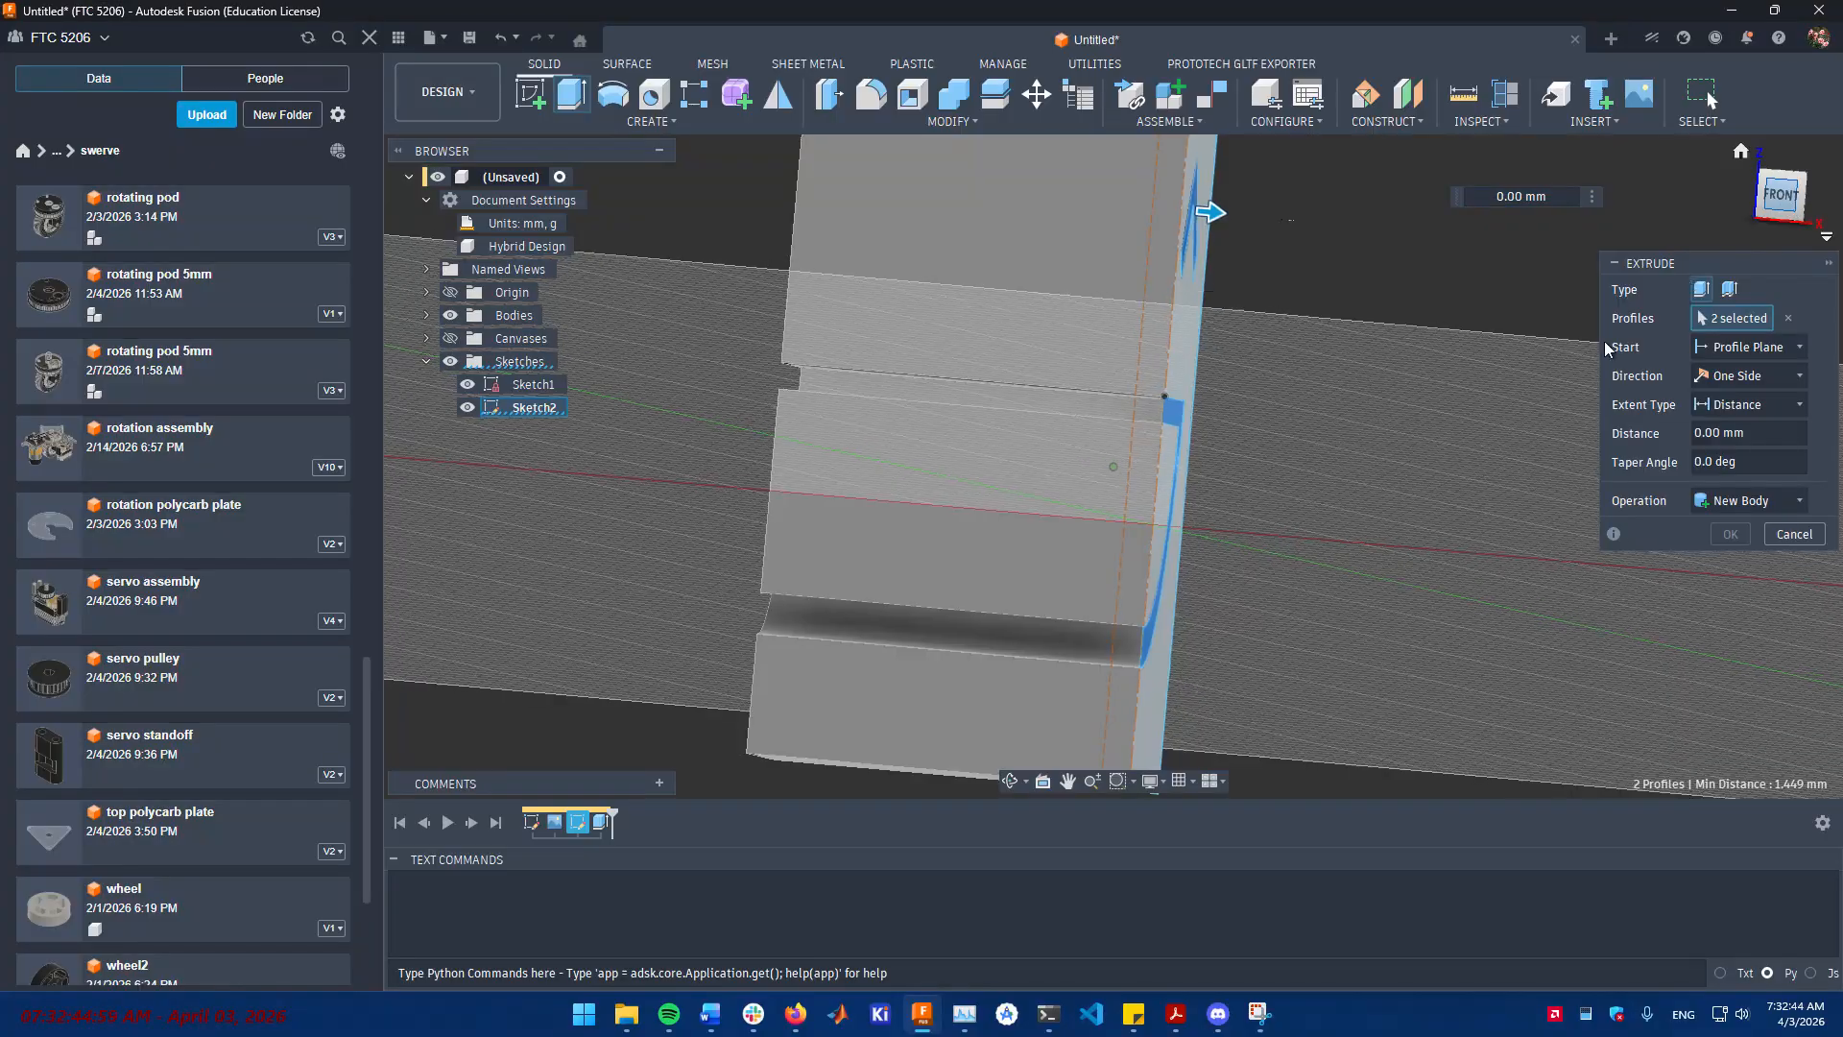
pyautogui.moveTo(1180, 202); pyautogui.dragTo(834, 283)
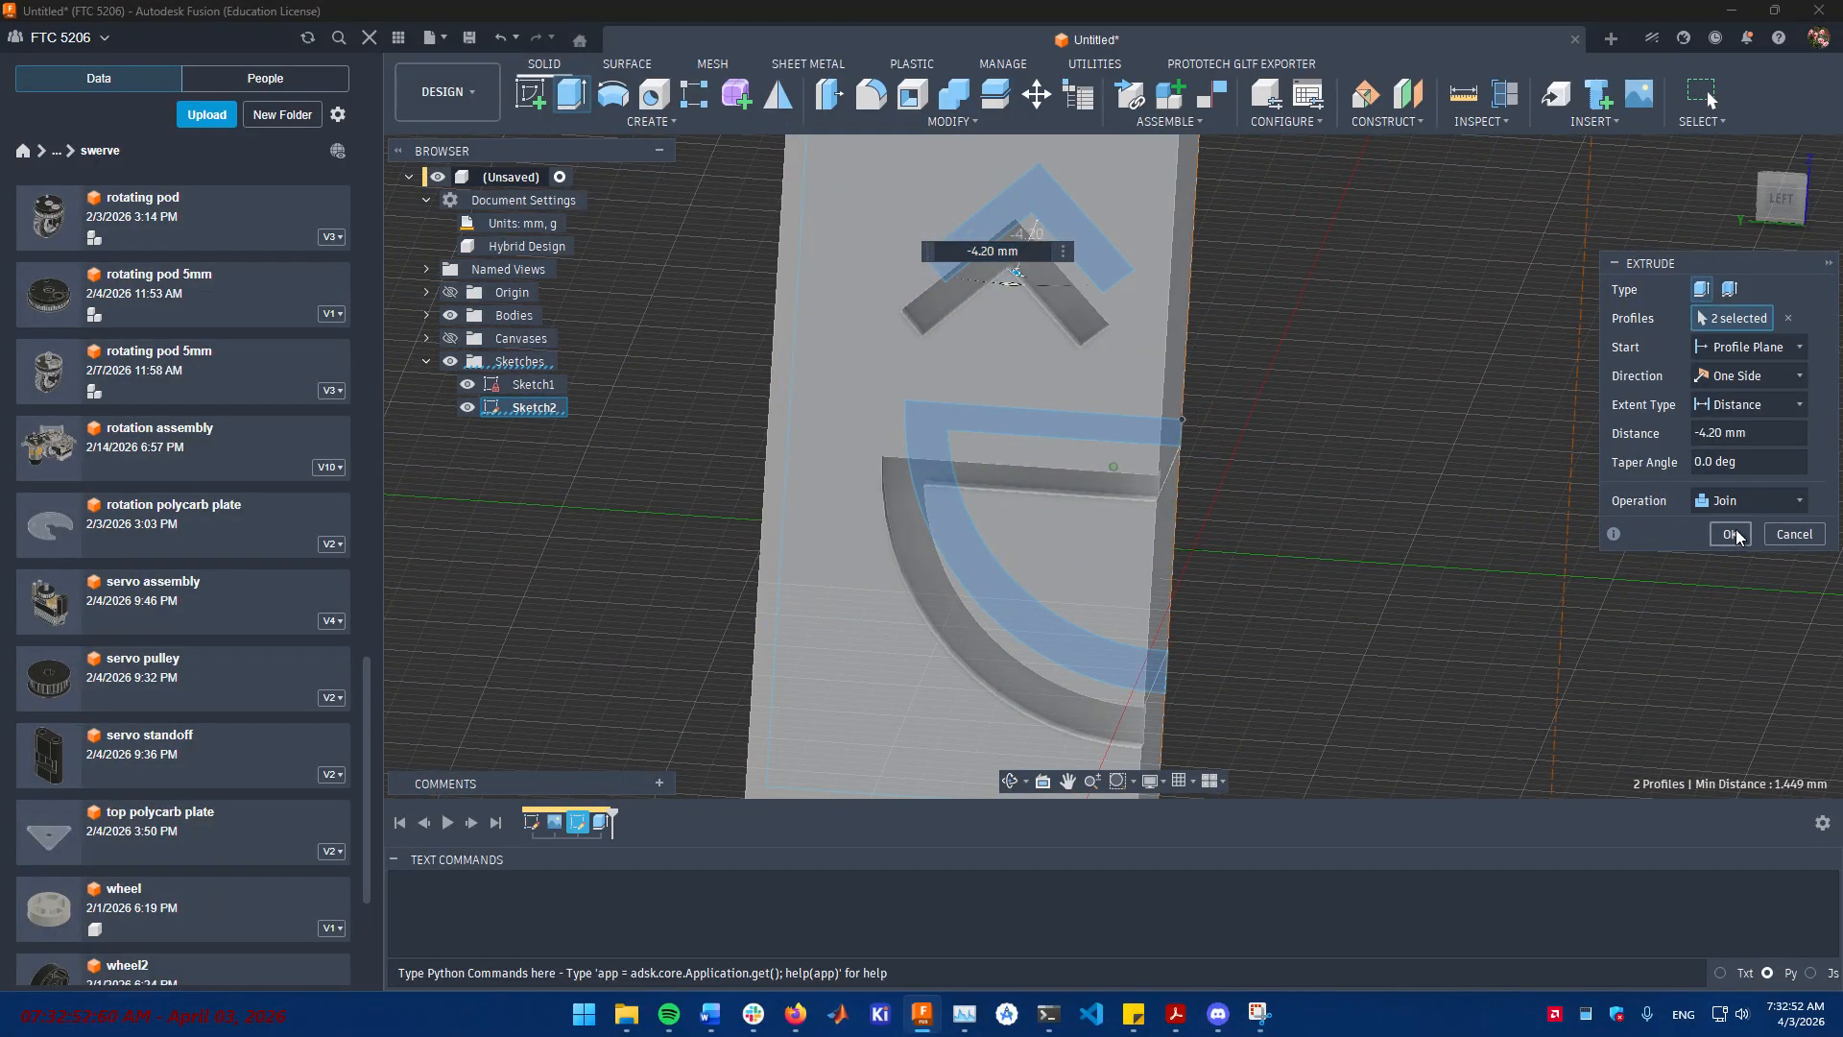
pyautogui.click(1732, 533)
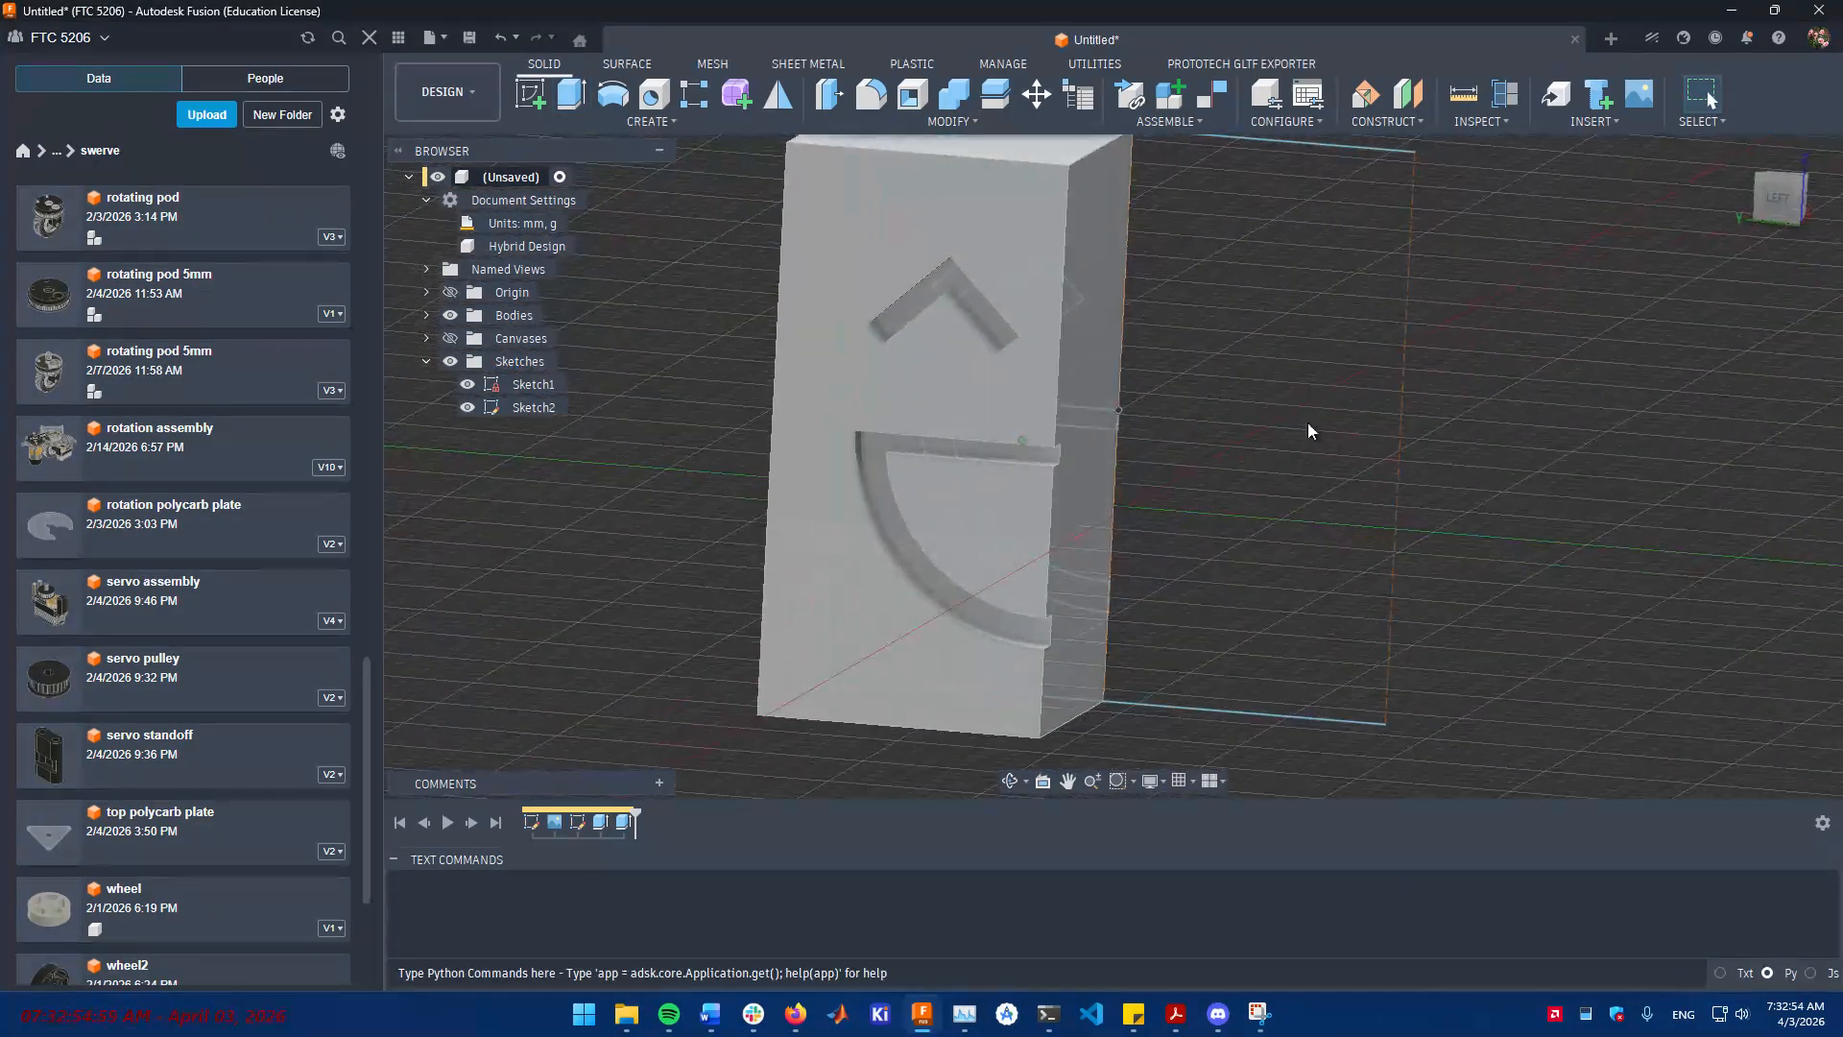
pyautogui.click(467, 407)
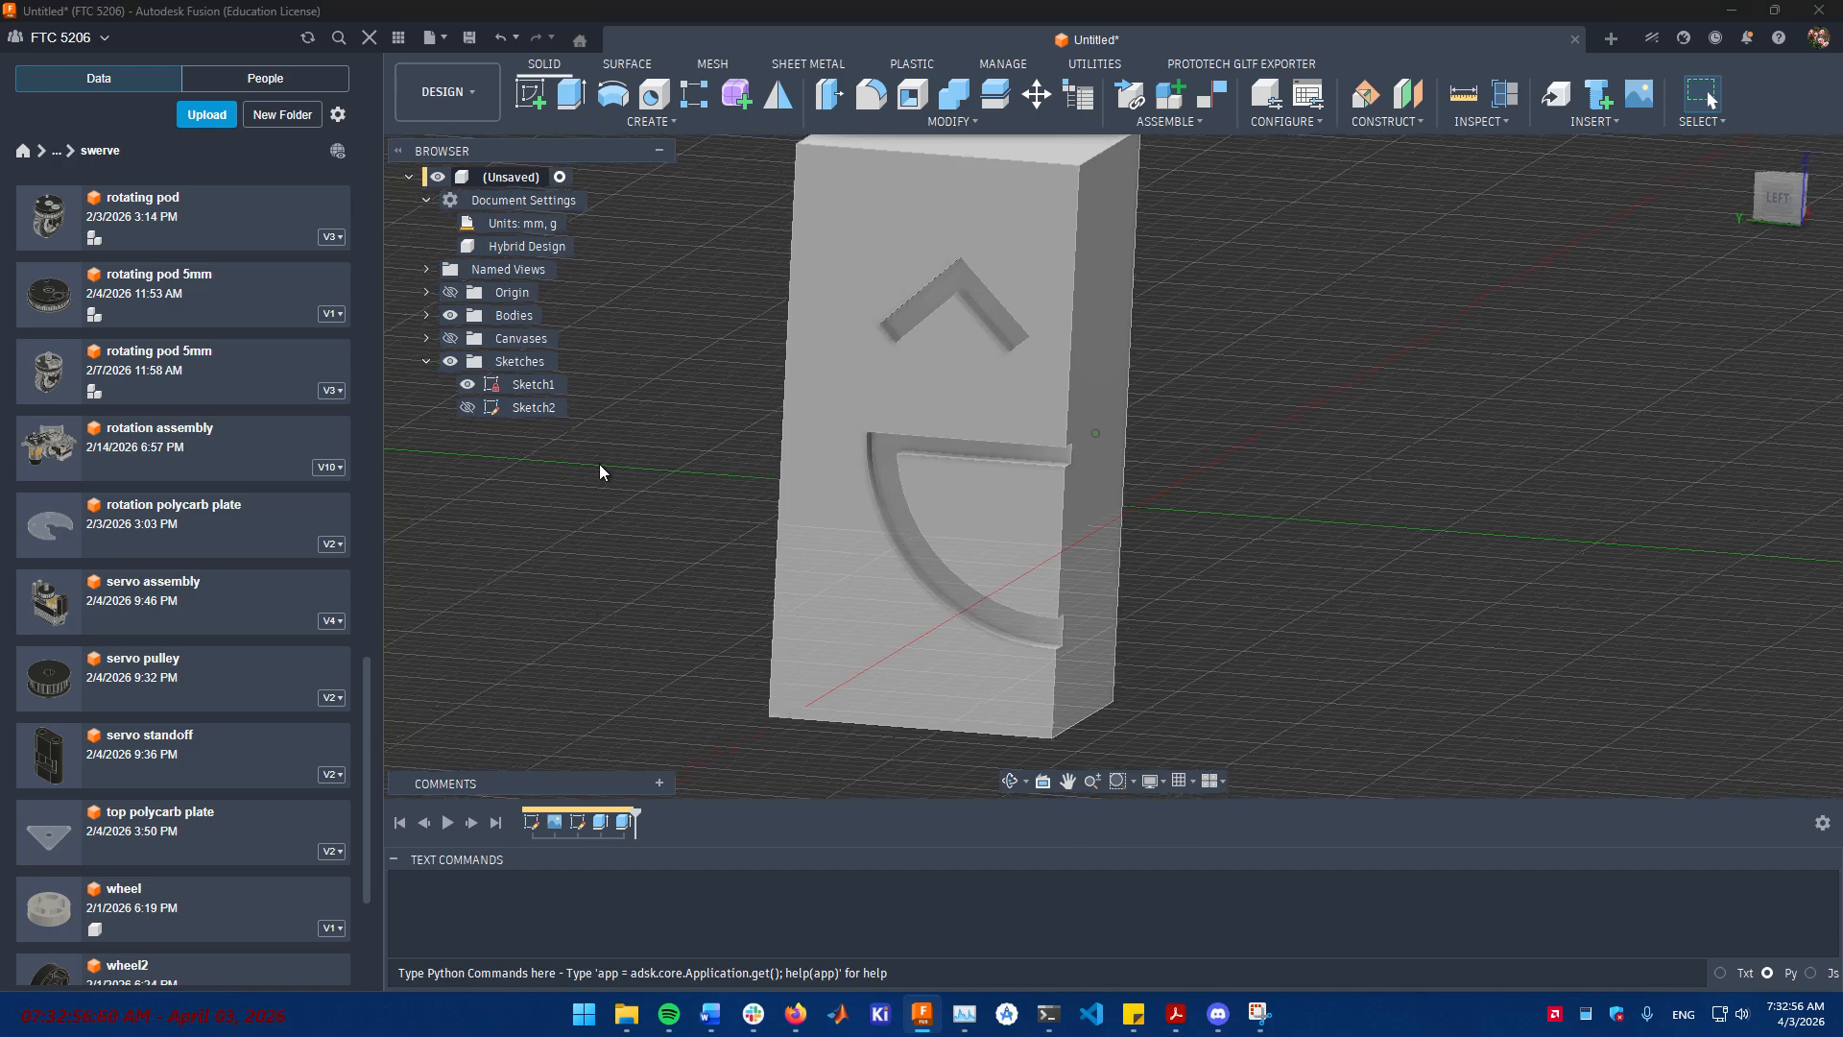
pyautogui.click(1051, 520)
pyautogui.click(1156, 458)
pyautogui.click(1403, 438)
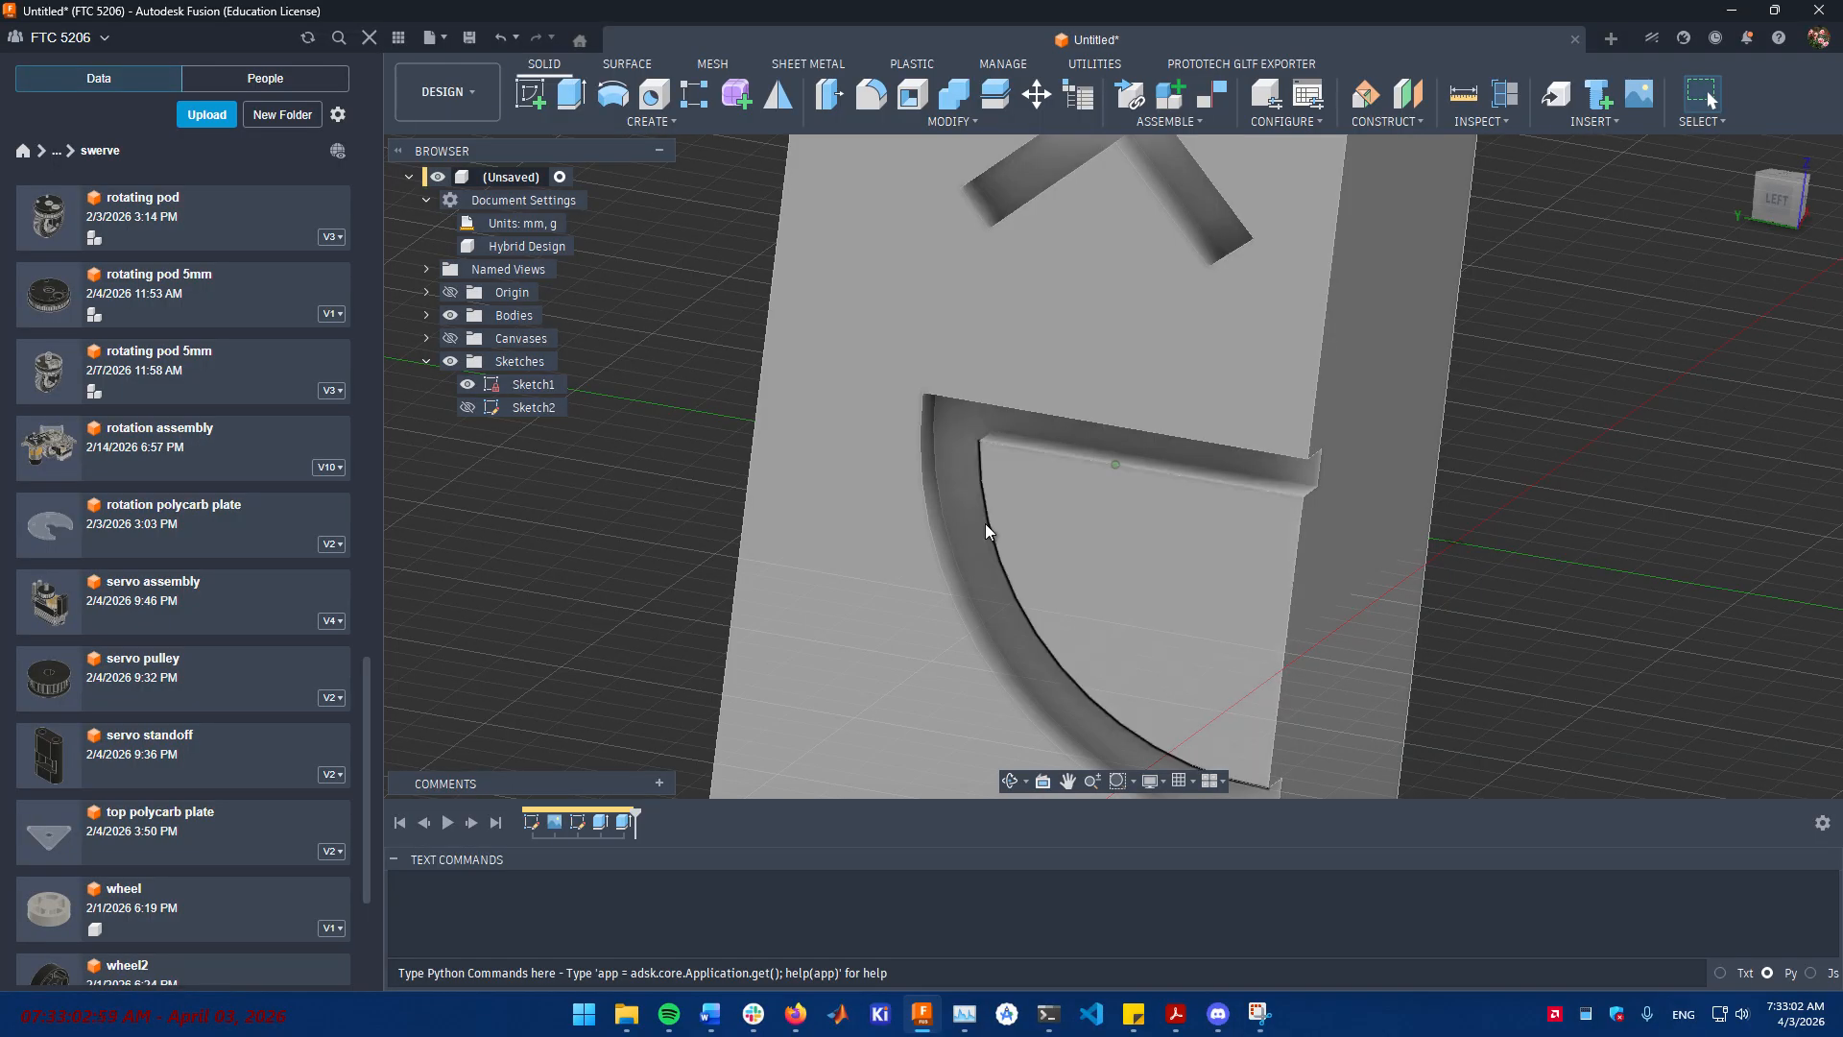
pyautogui.click(970, 545)
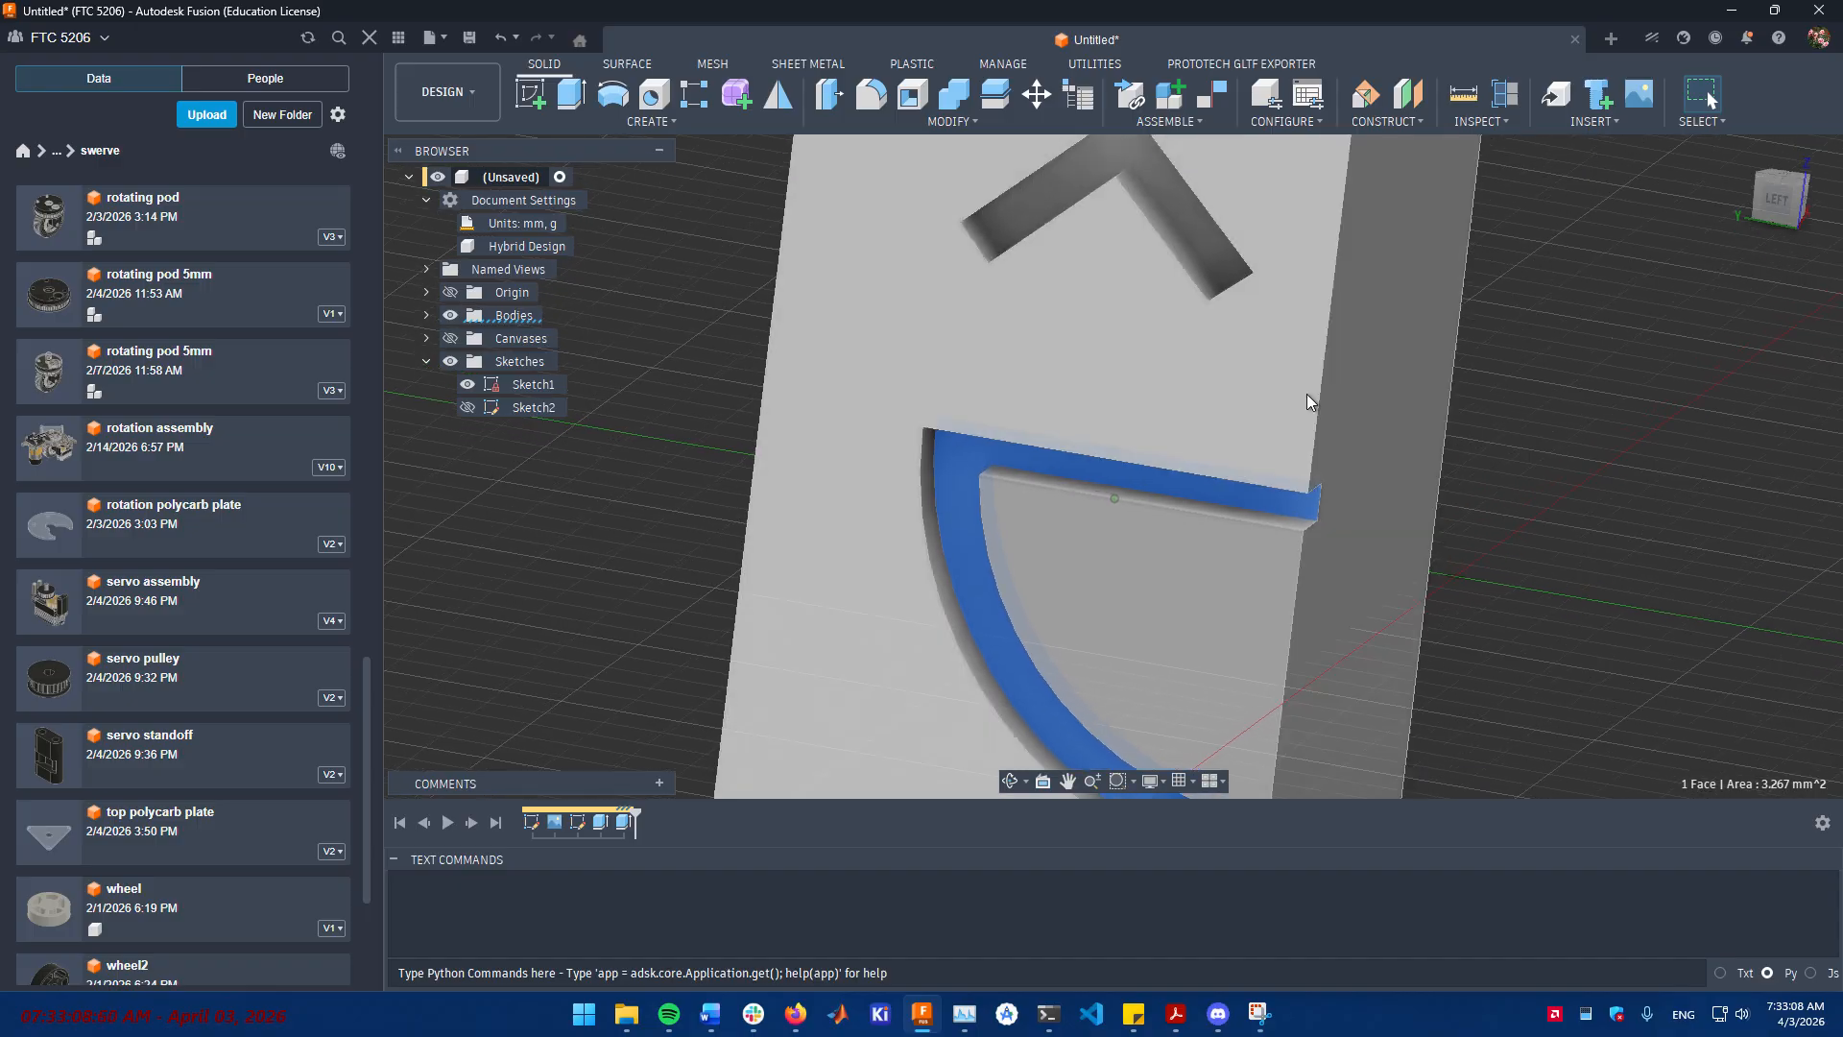
pyautogui.click(1486, 419)
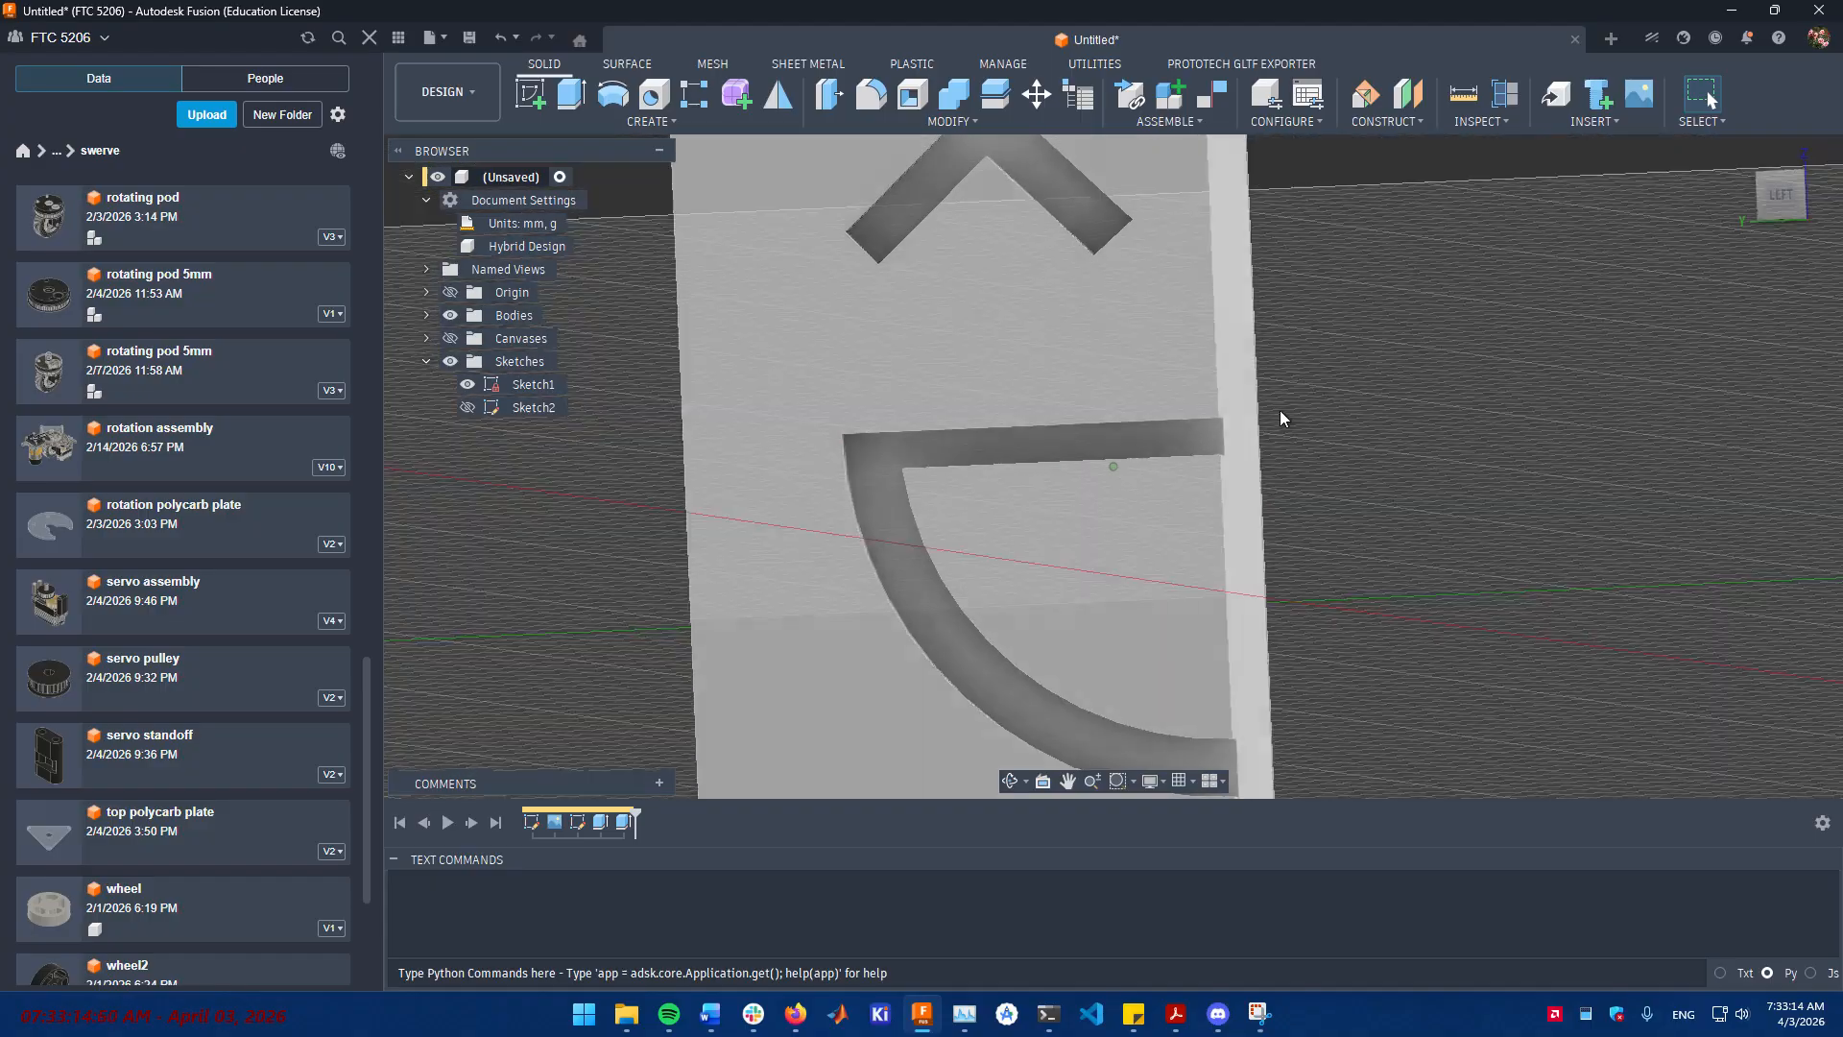
# - Extrude the recessed mouth face outward 0.45 mm as a new component
pyautogui.click(1184, 434)
pyautogui.press('e')
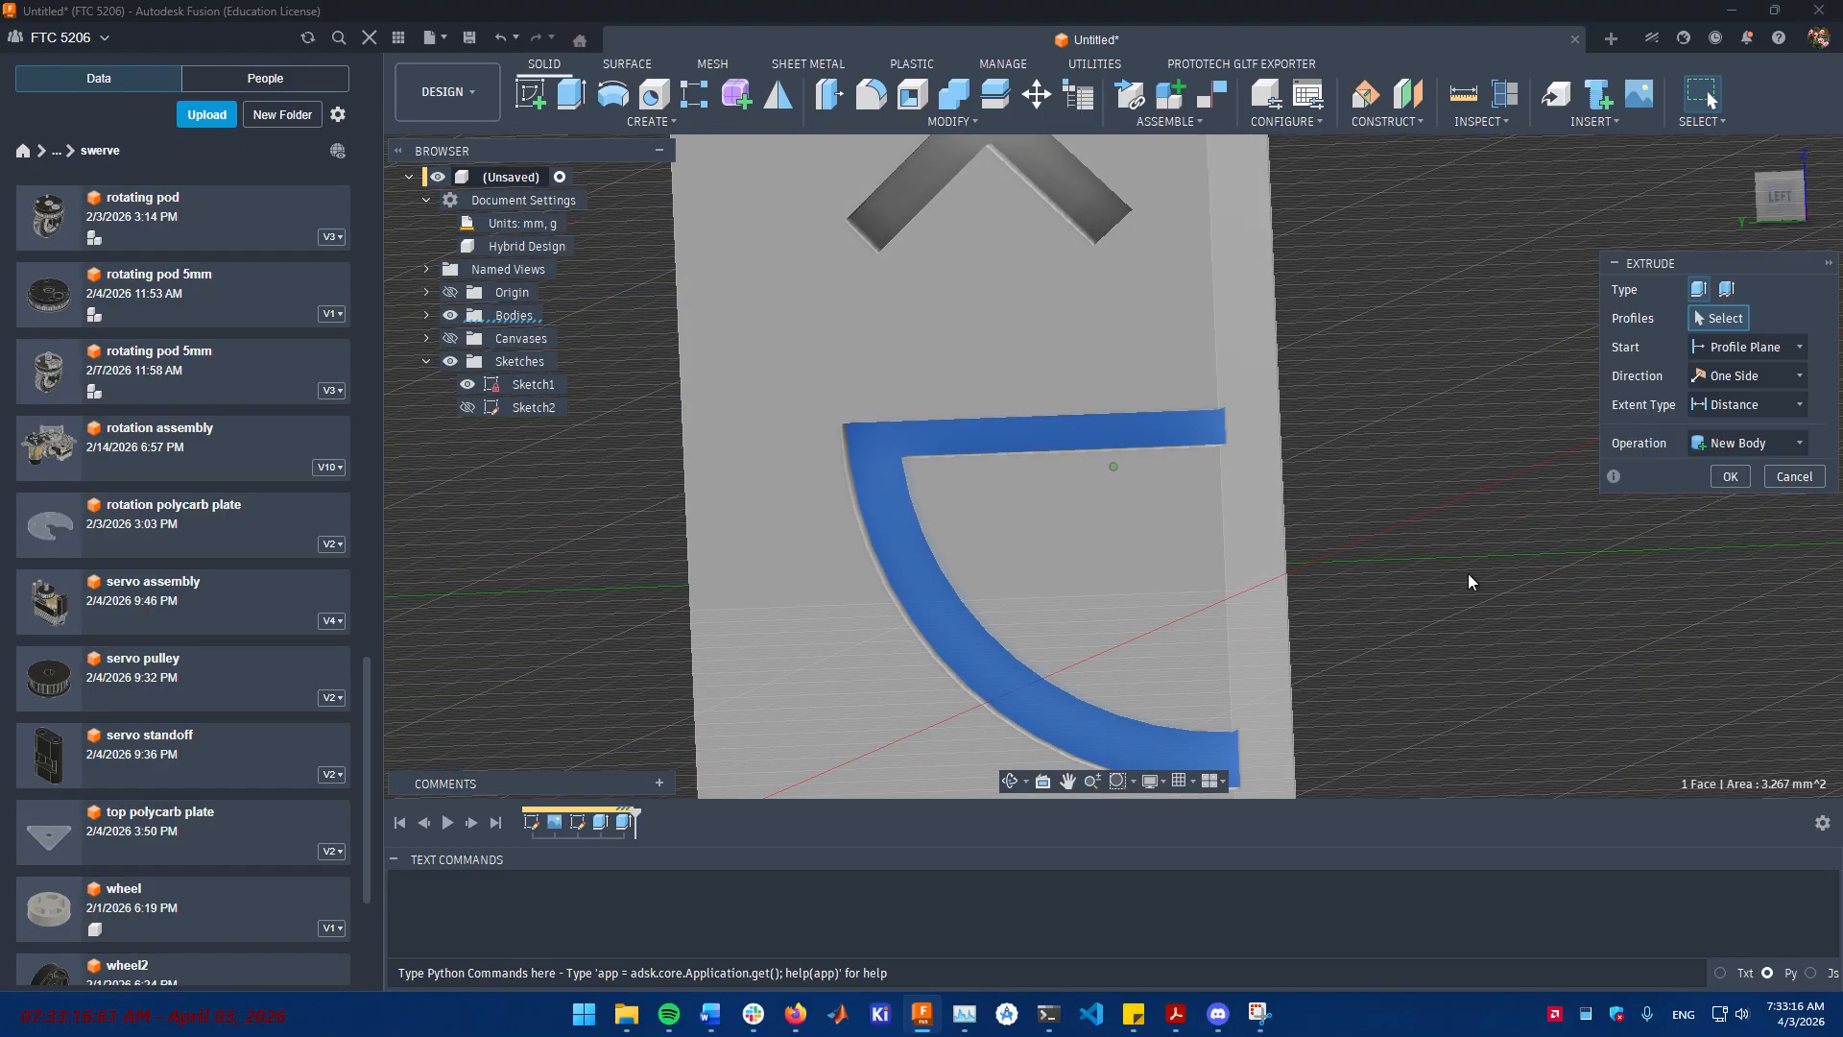
pyautogui.moveTo(1160, 368); pyautogui.dragTo(1282, 474)
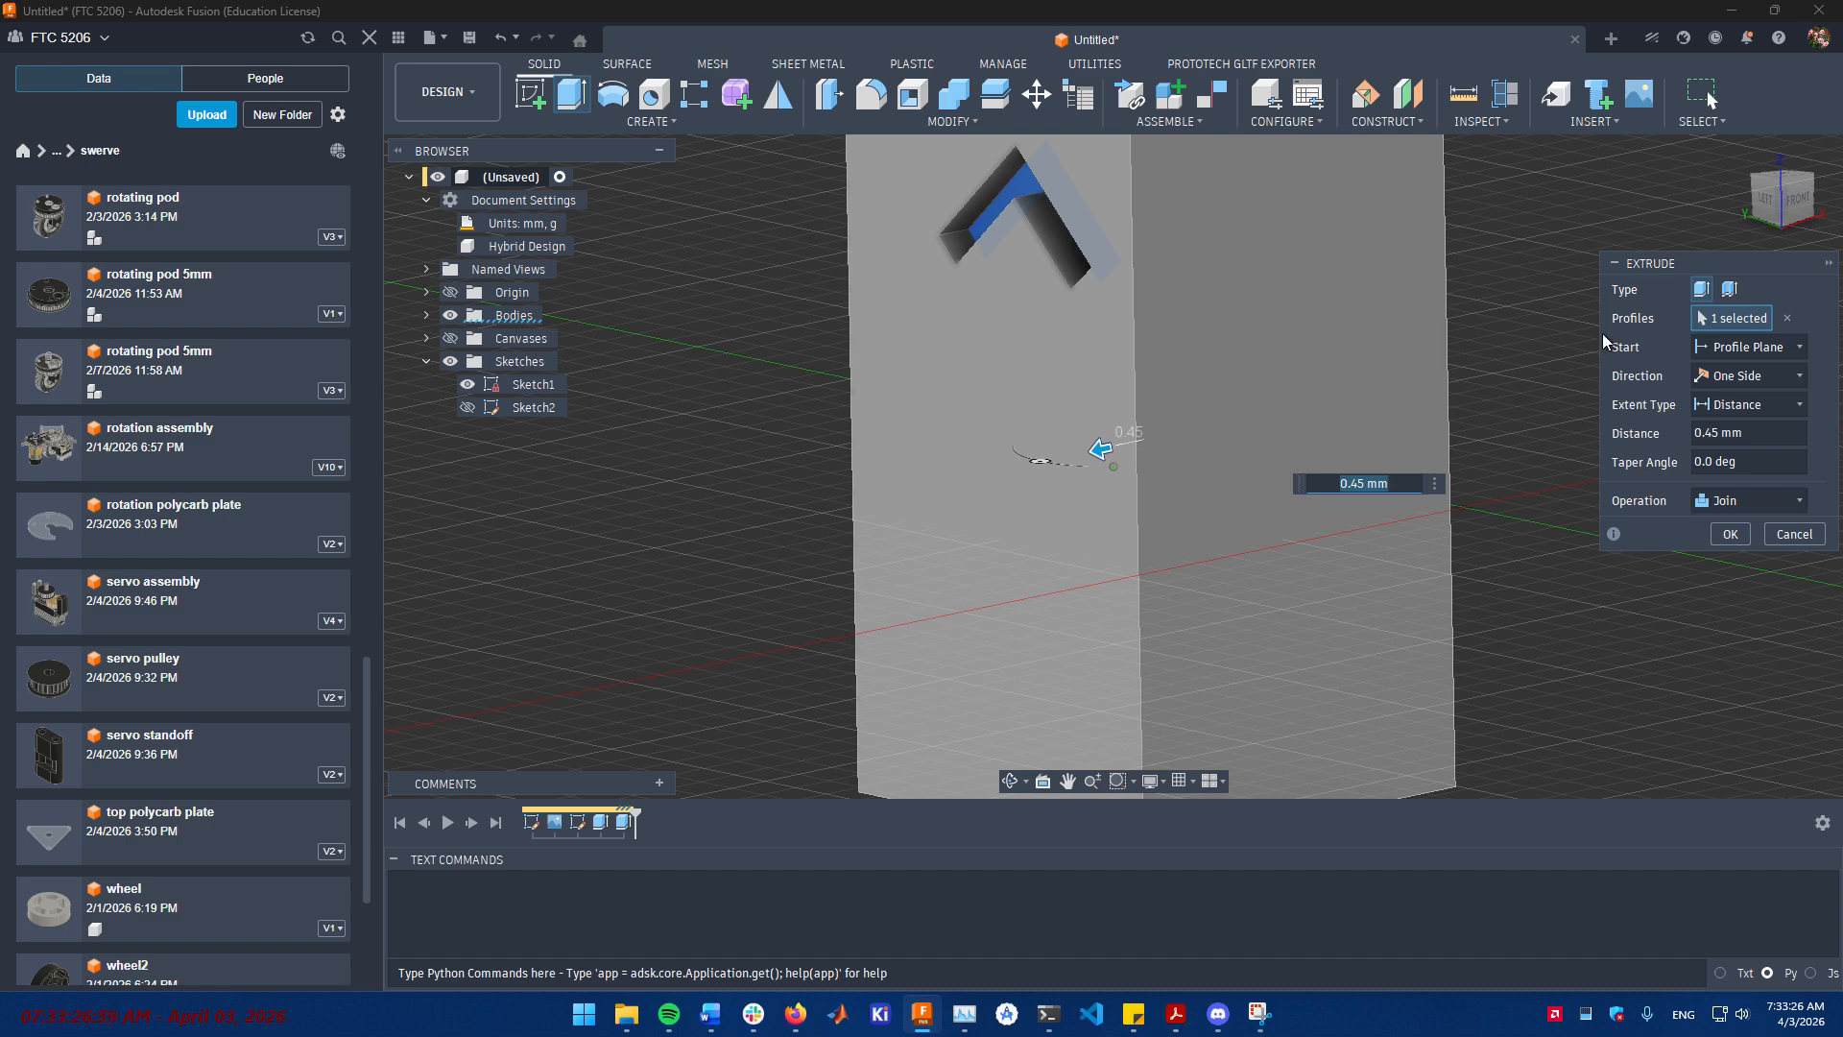
pyautogui.click(1699, 505)
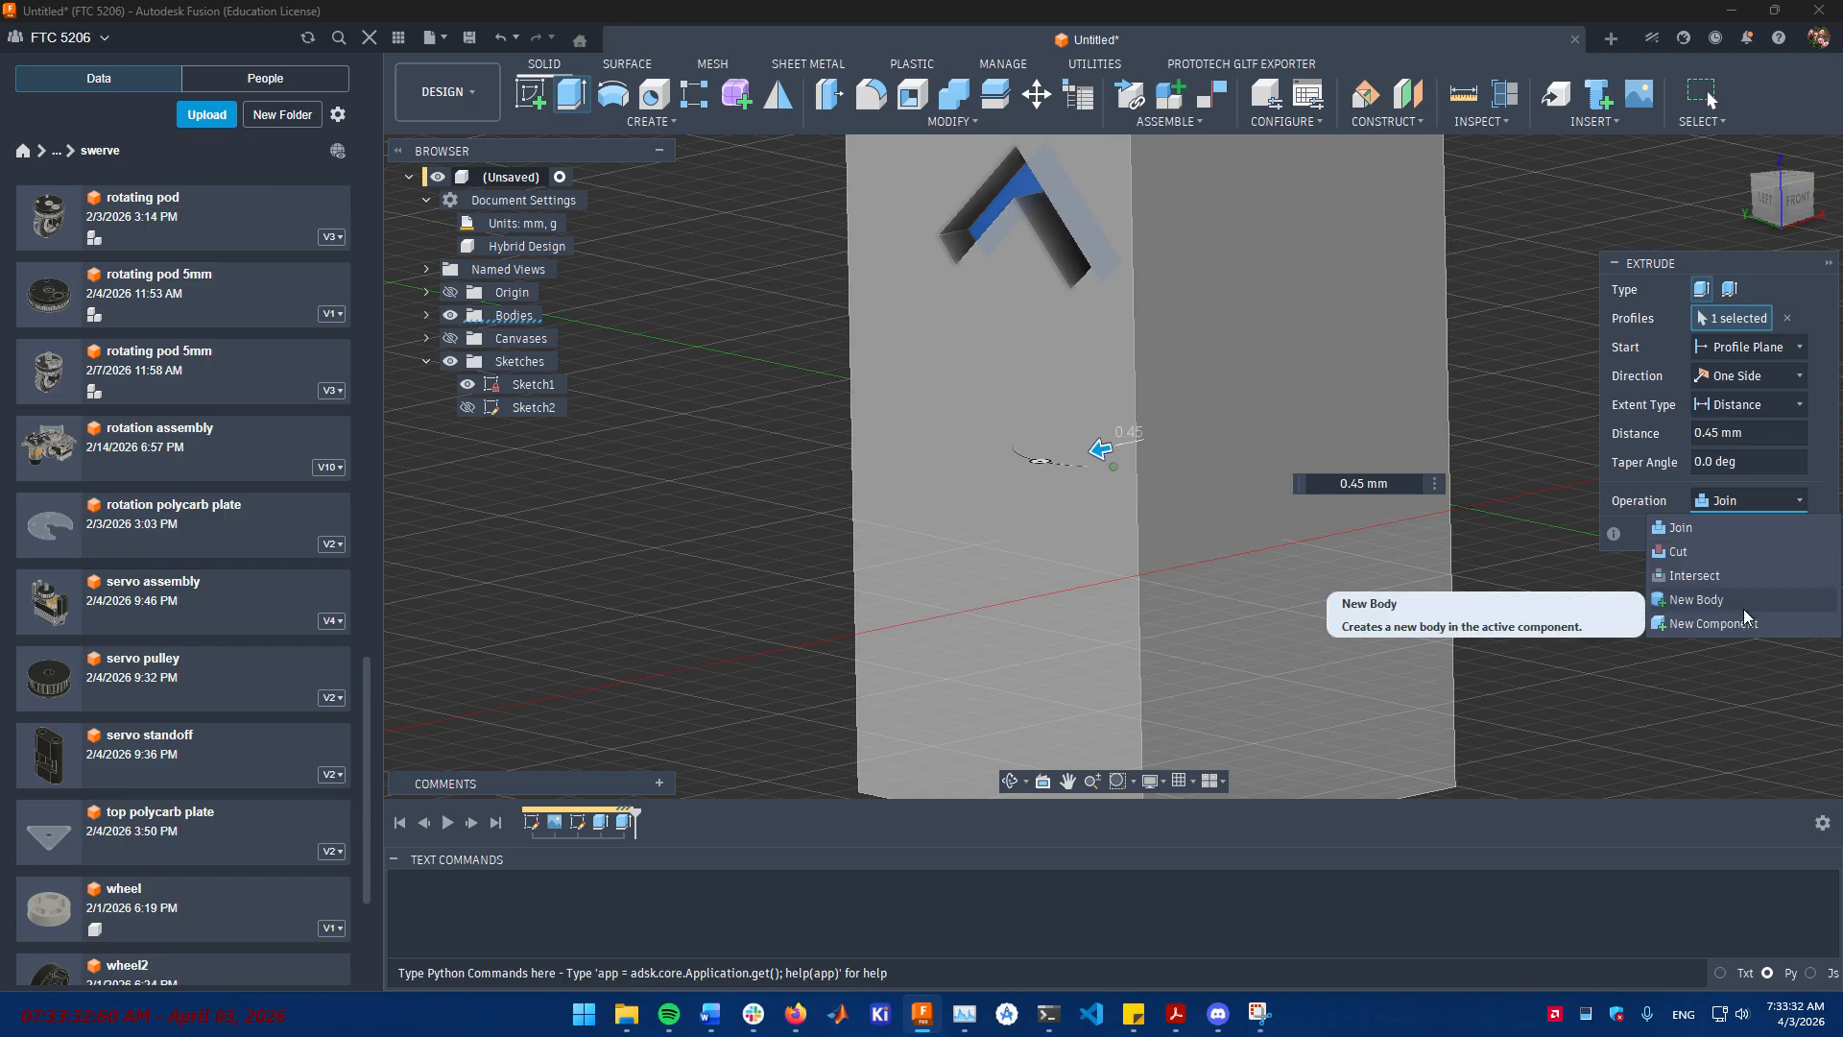
pyautogui.click(1696, 621)
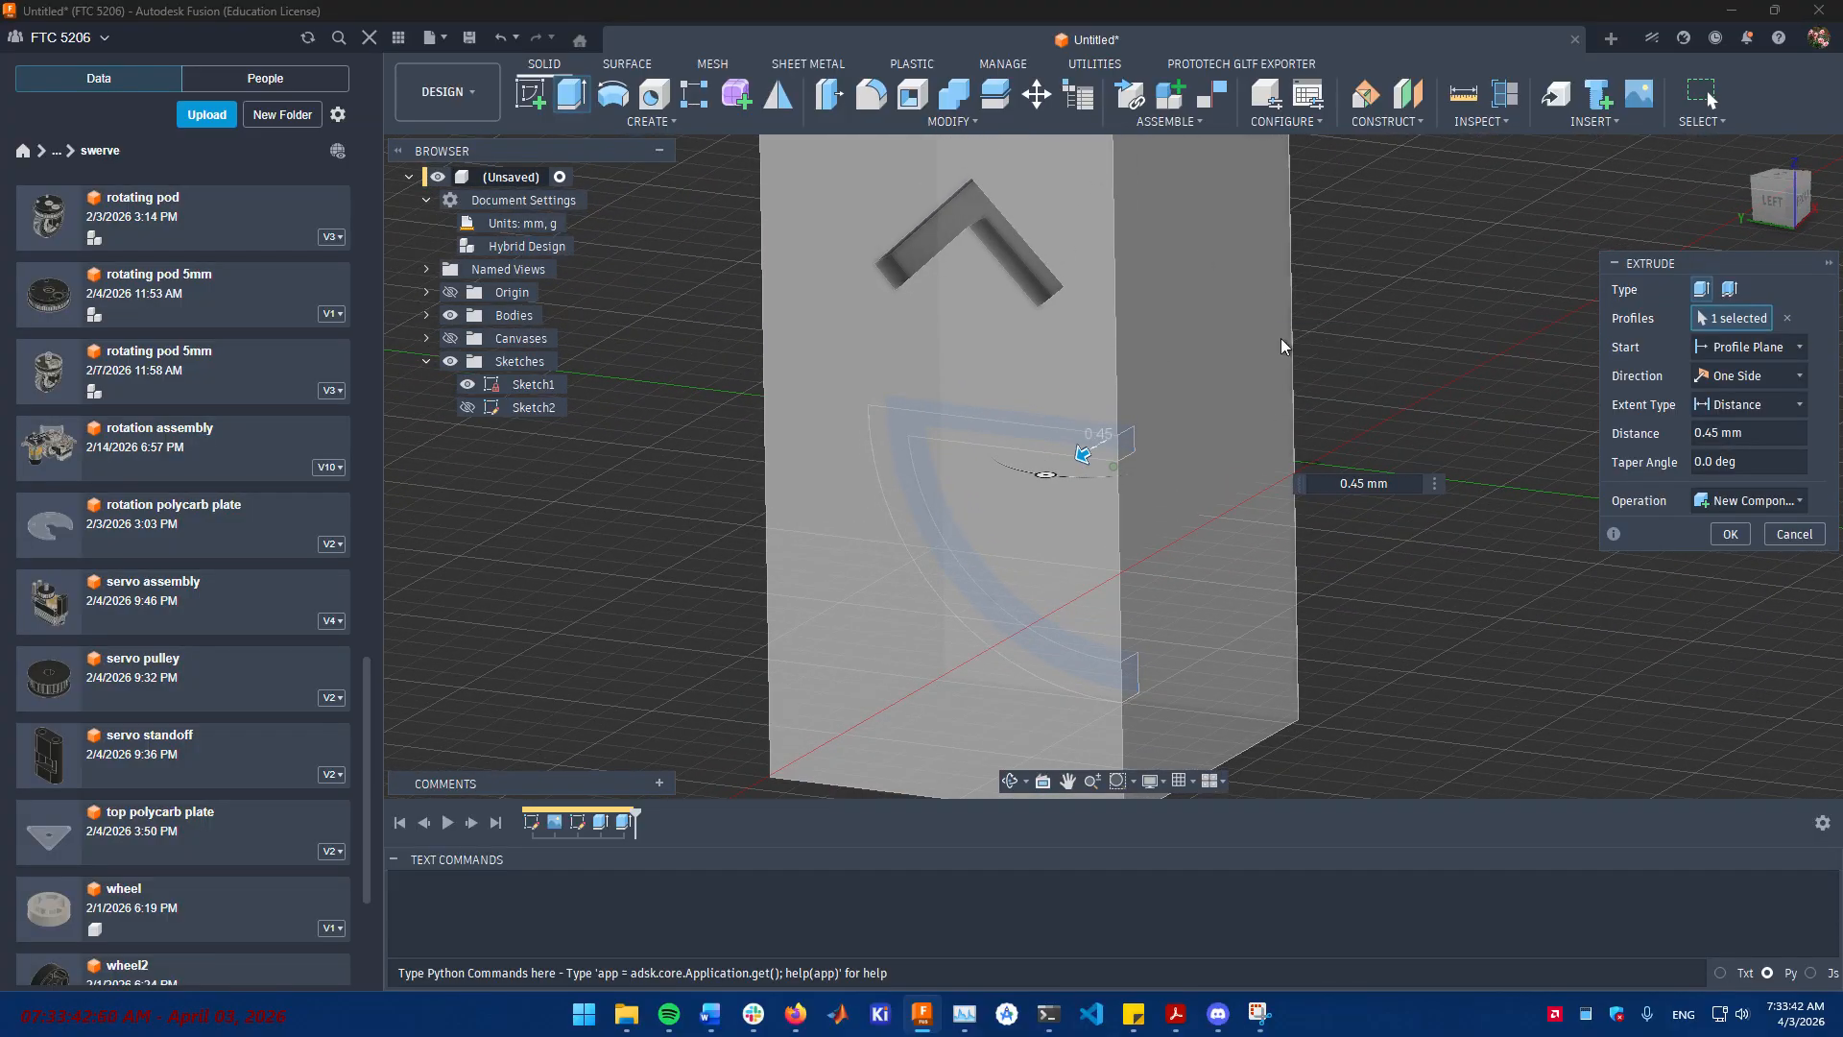
pyautogui.click(1741, 510)
pyautogui.click(1741, 509)
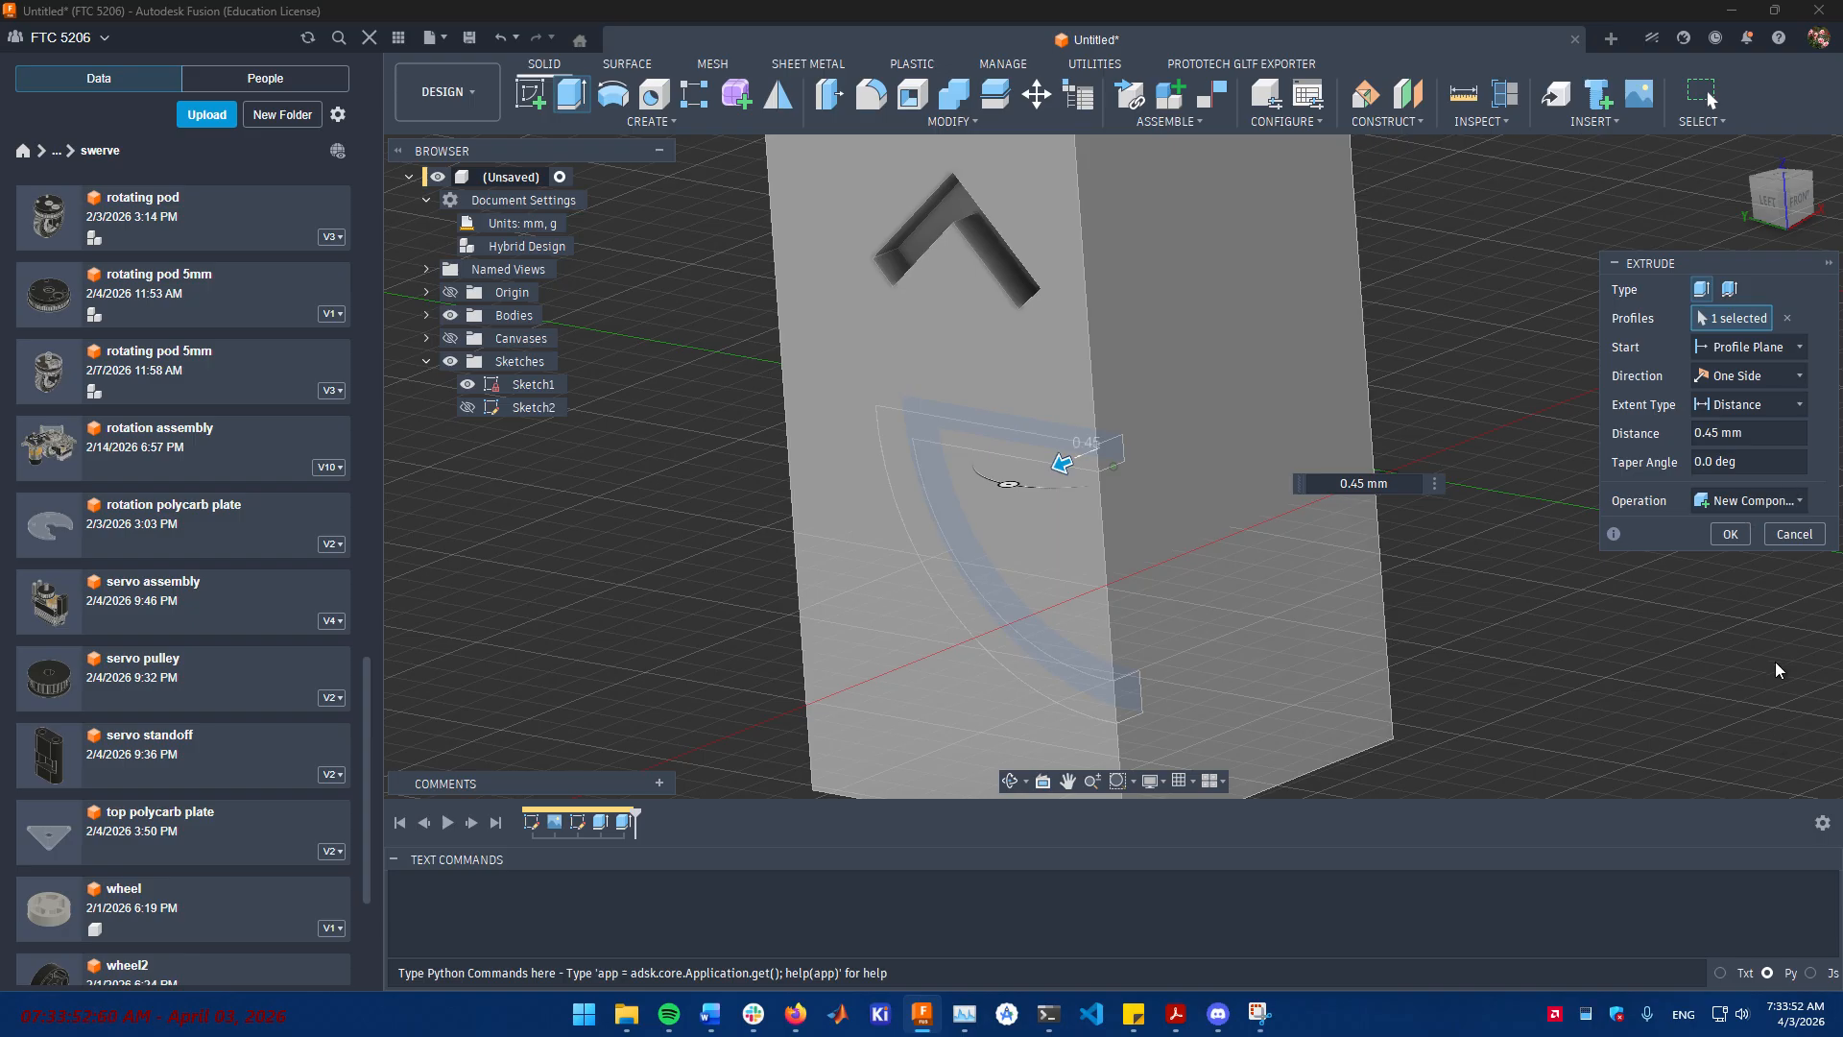
pyautogui.click(1727, 534)
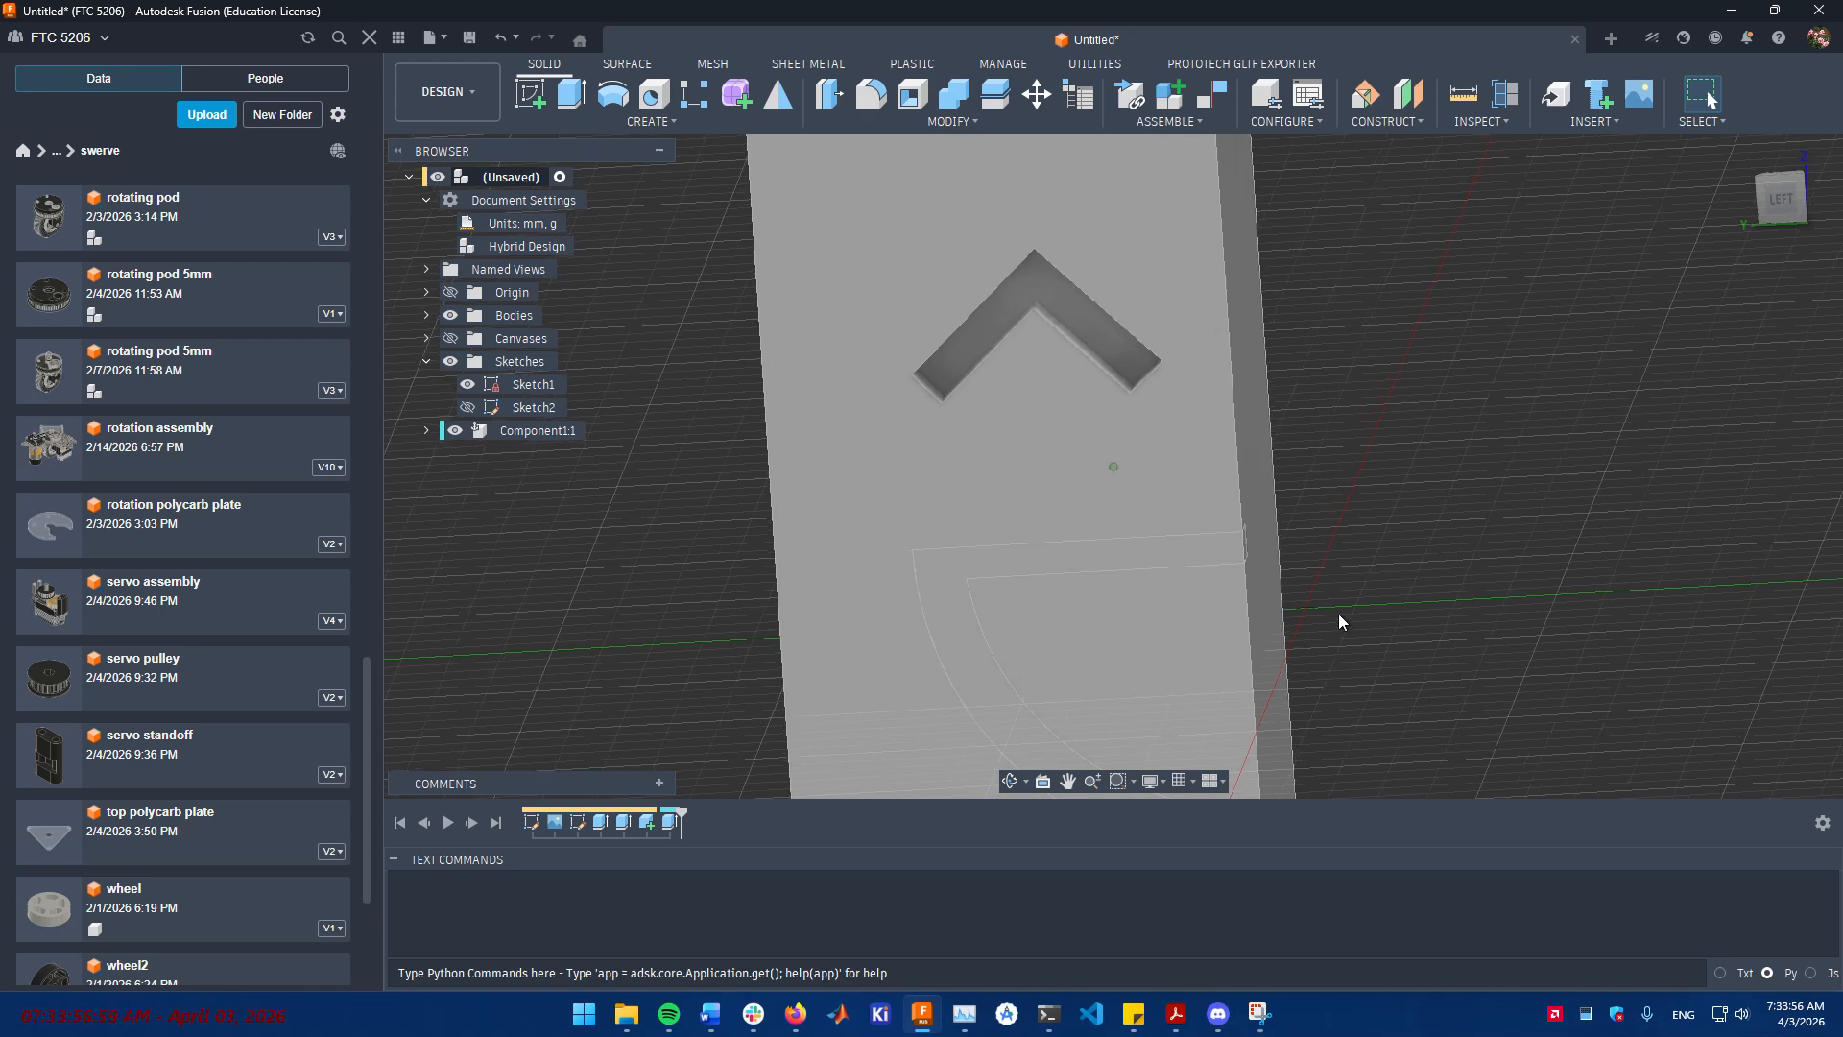
# - Extrude the recessed eye face outward 0.45 mm as a new component
pyautogui.press('e')
pyautogui.click(1069, 291)
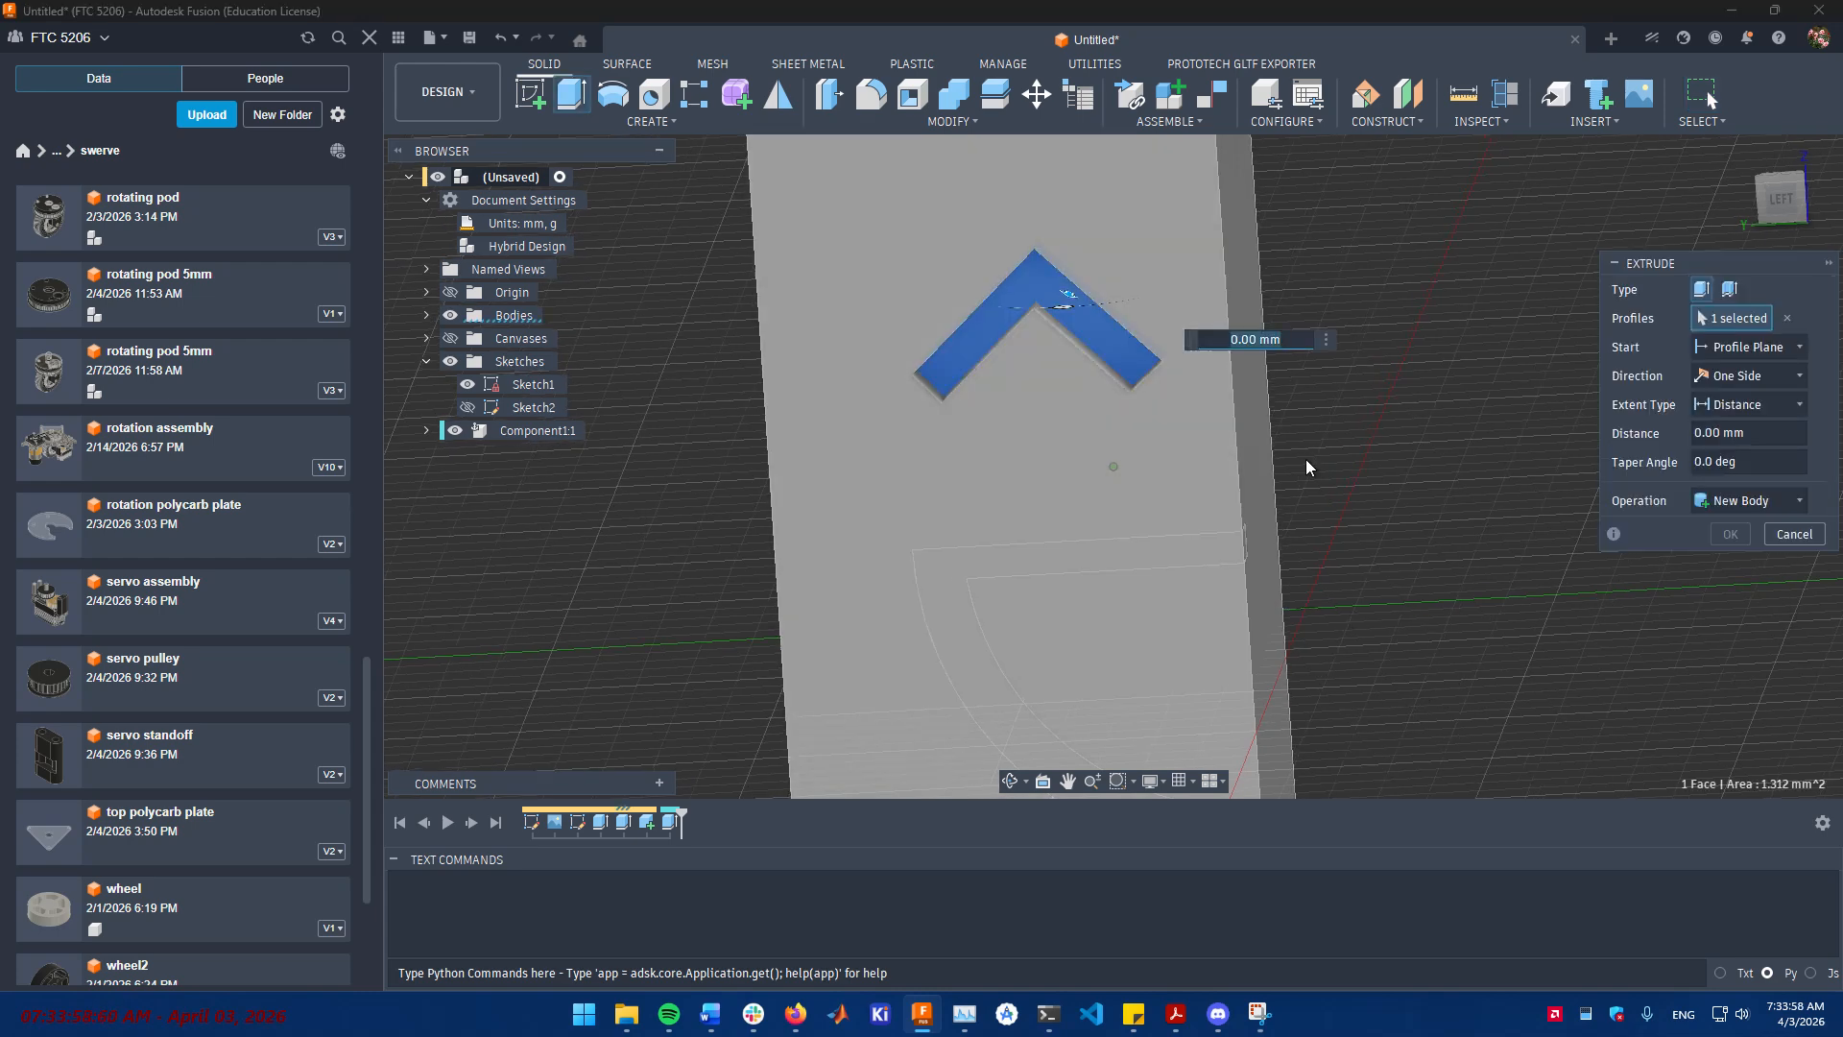
pyautogui.click(1131, 453)
pyautogui.click(1721, 500)
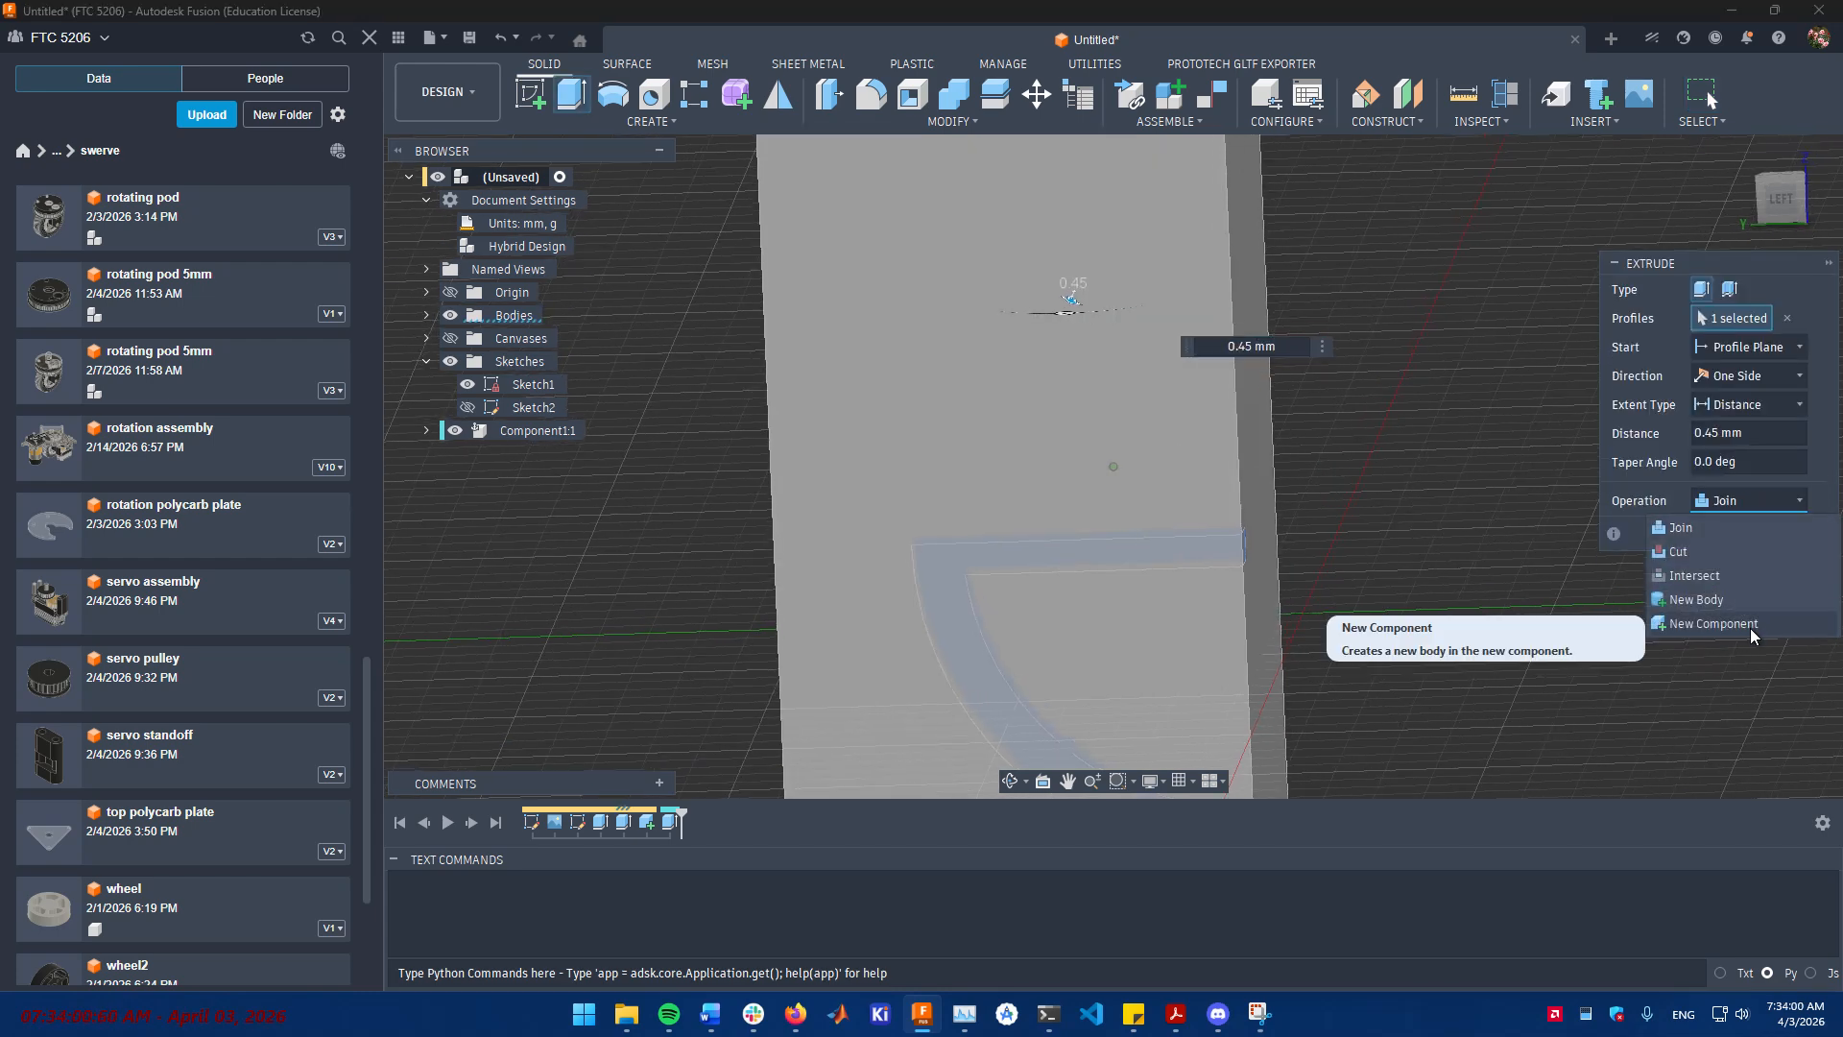
pyautogui.click(1713, 624)
pyautogui.click(1730, 532)
pyautogui.click(891, 480)
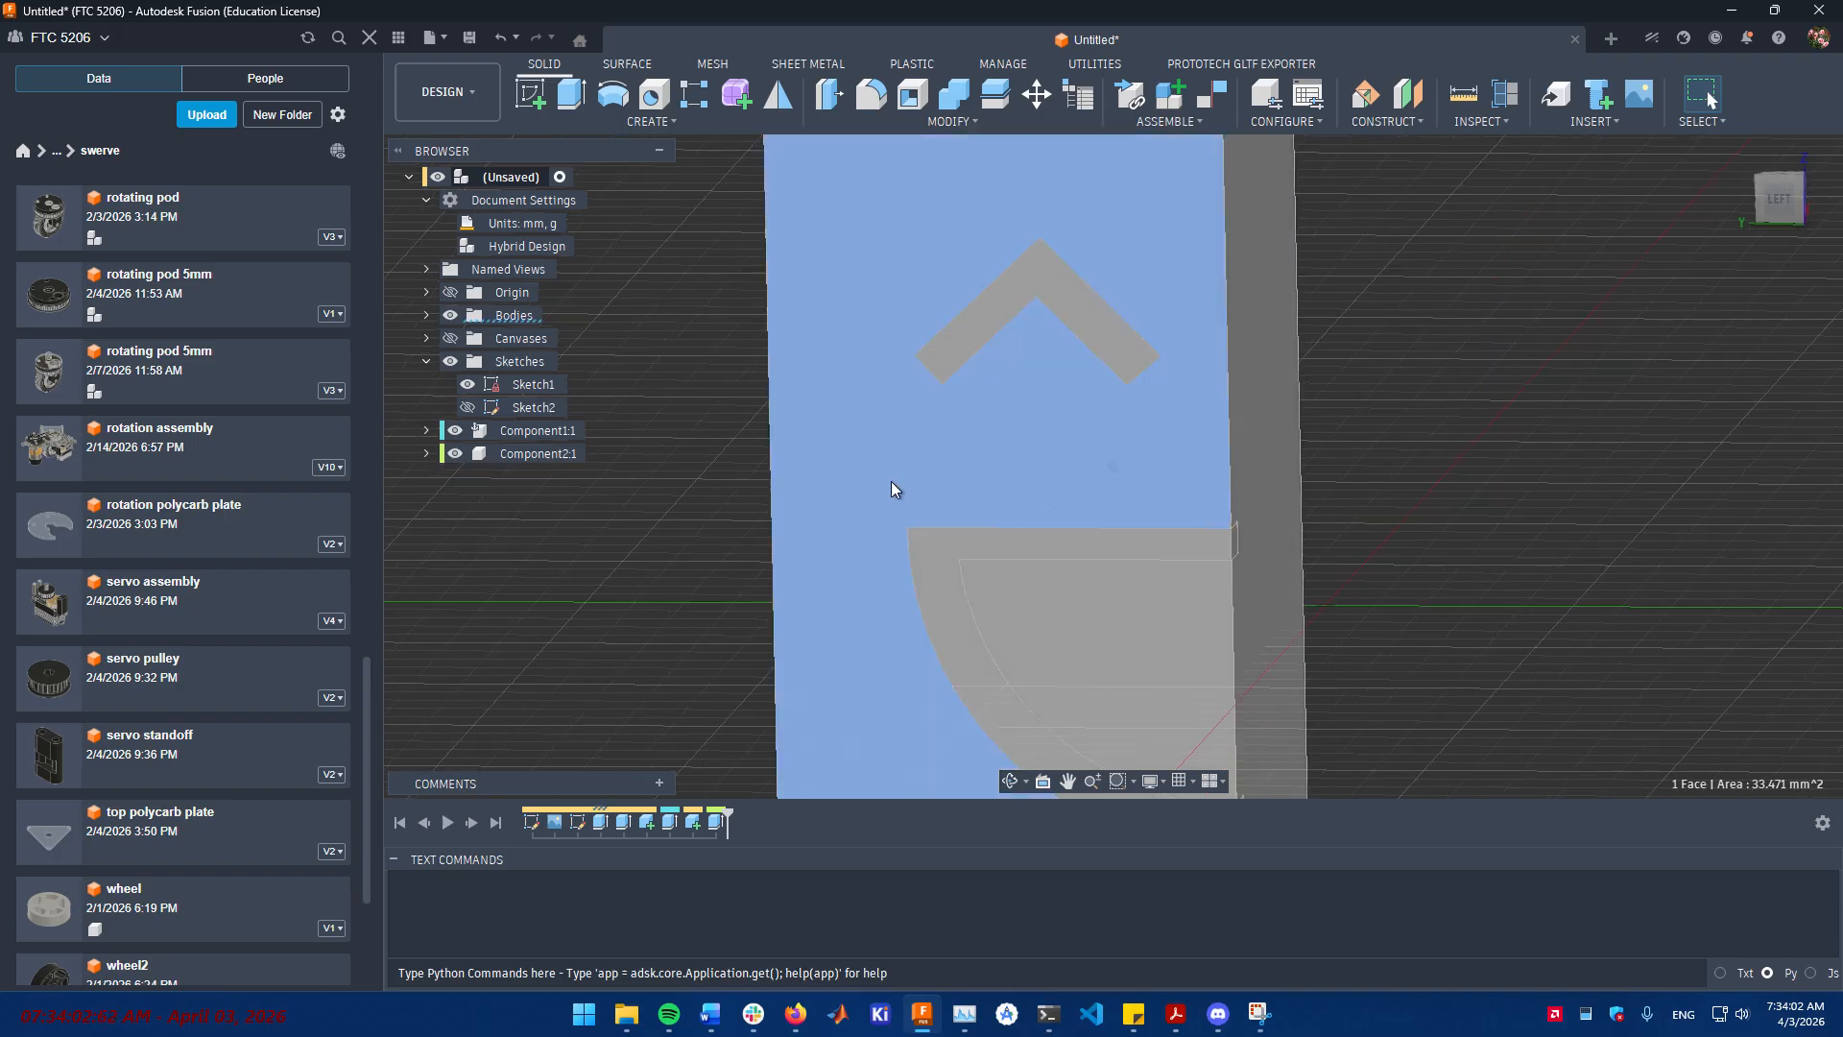
pyautogui.click(429, 315)
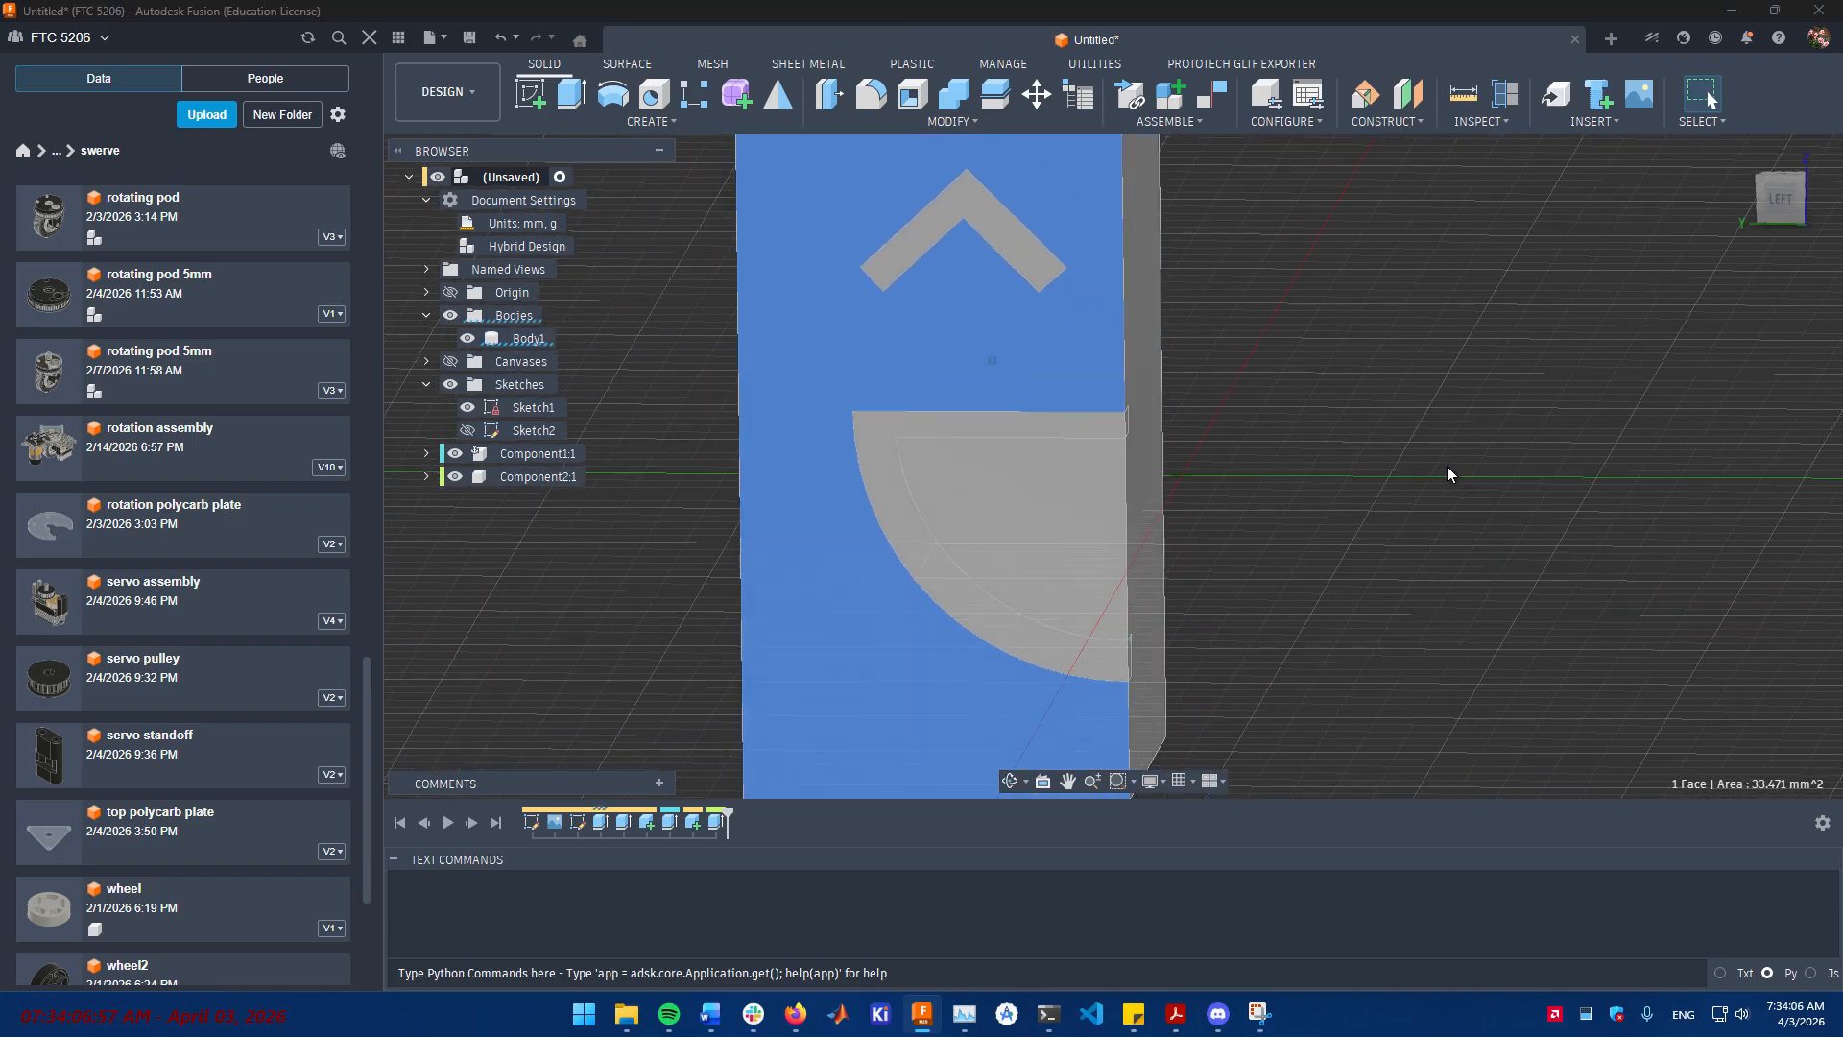
pyautogui.click(1447, 465)
pyautogui.click(1255, 406)
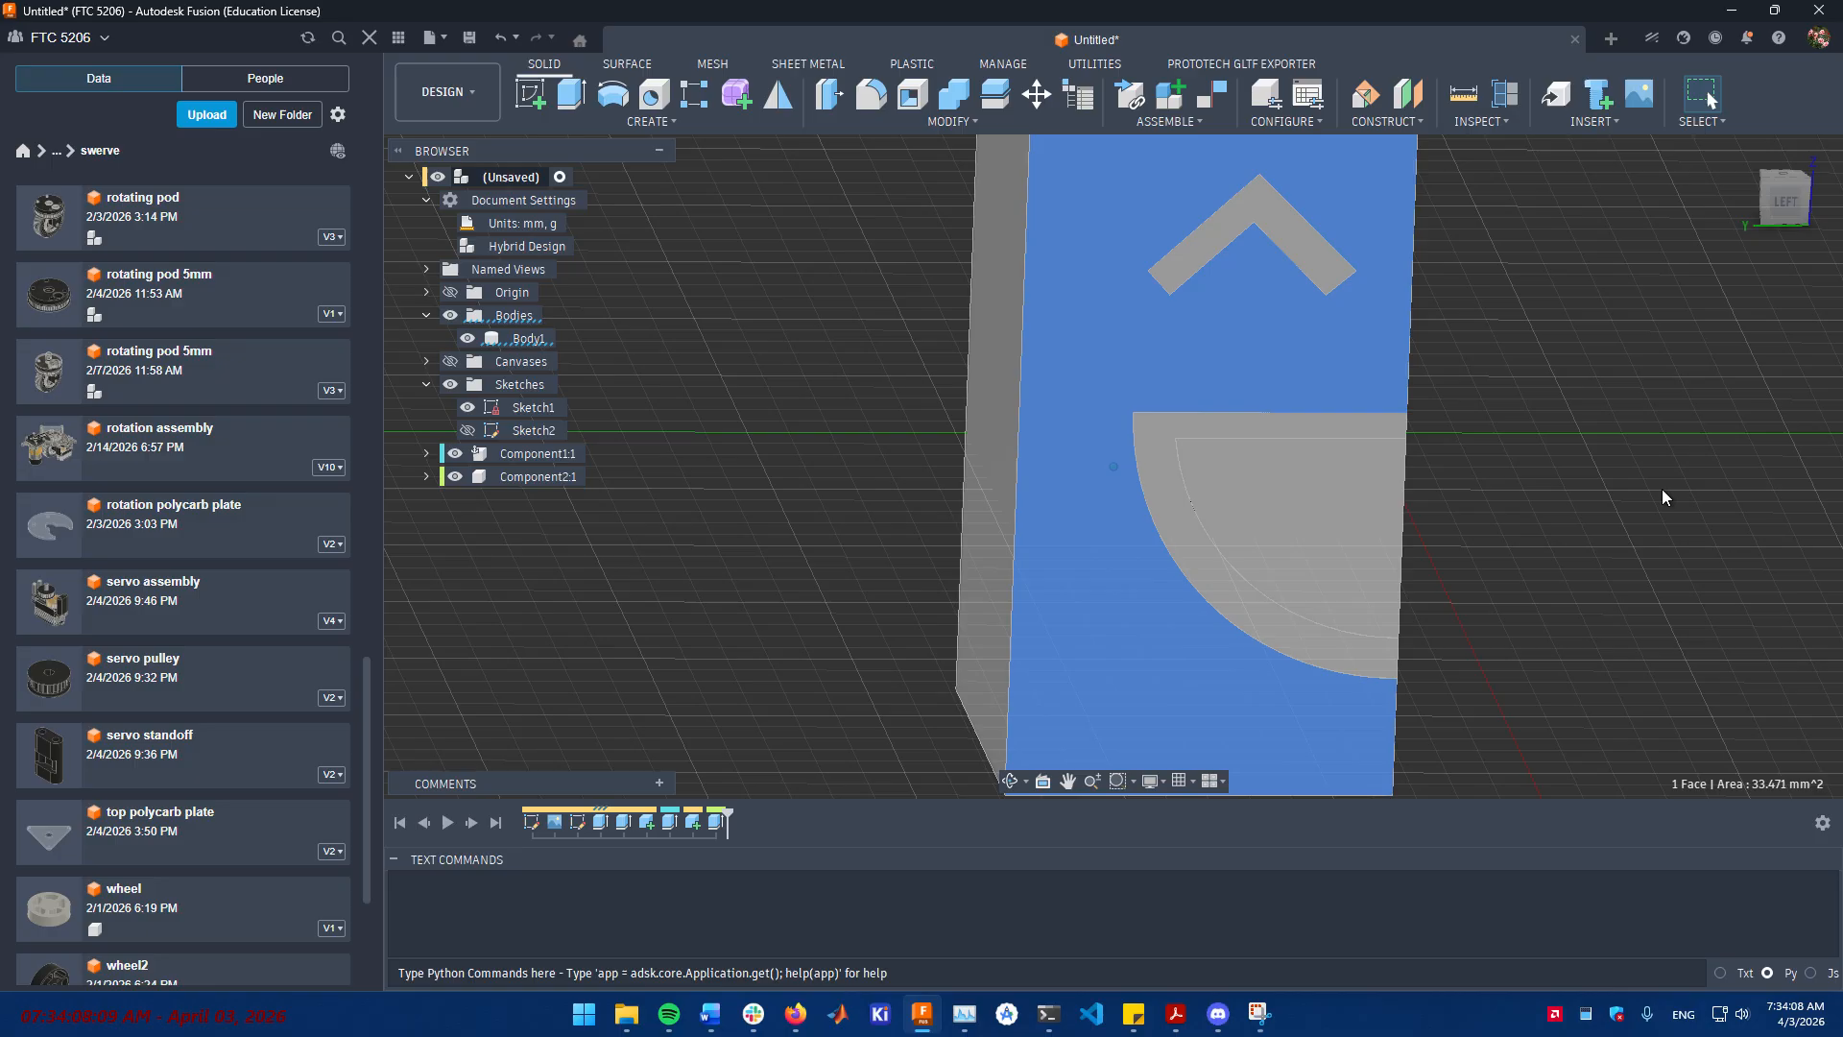
pyautogui.click(1584, 505)
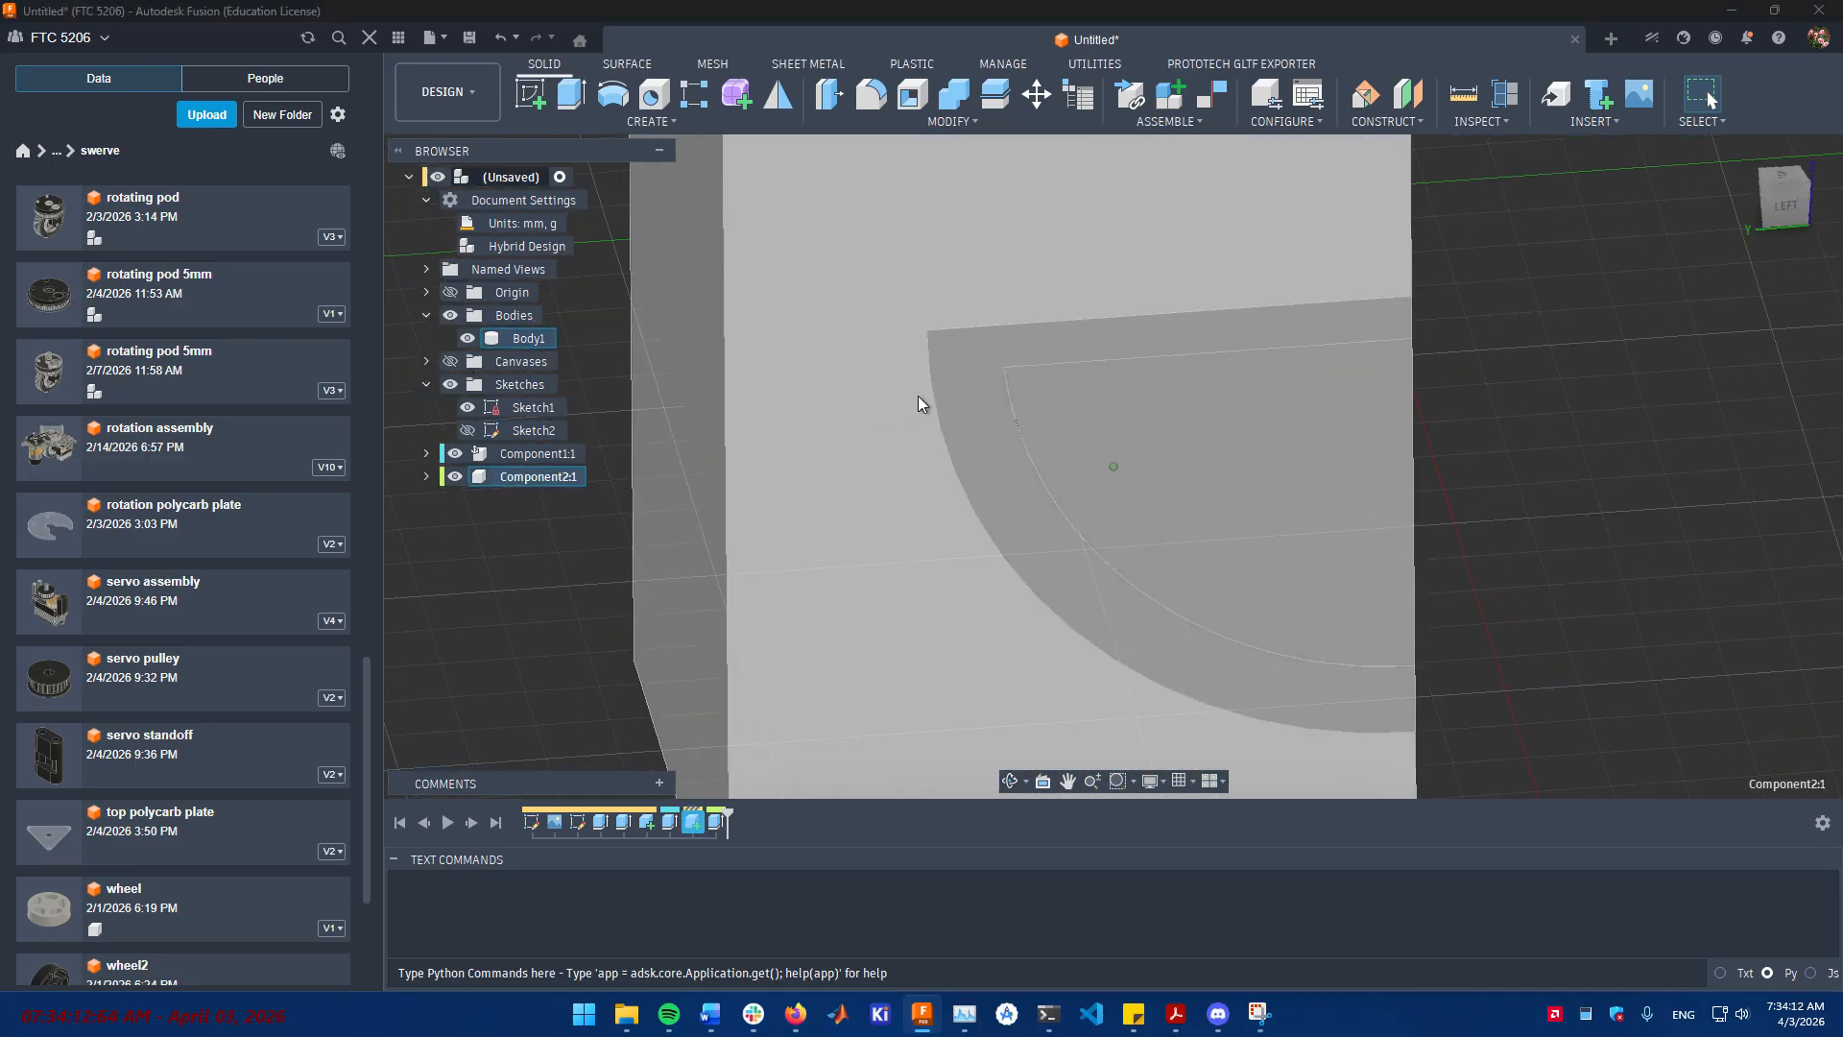
pyautogui.click(935, 420)
pyautogui.click(541, 453)
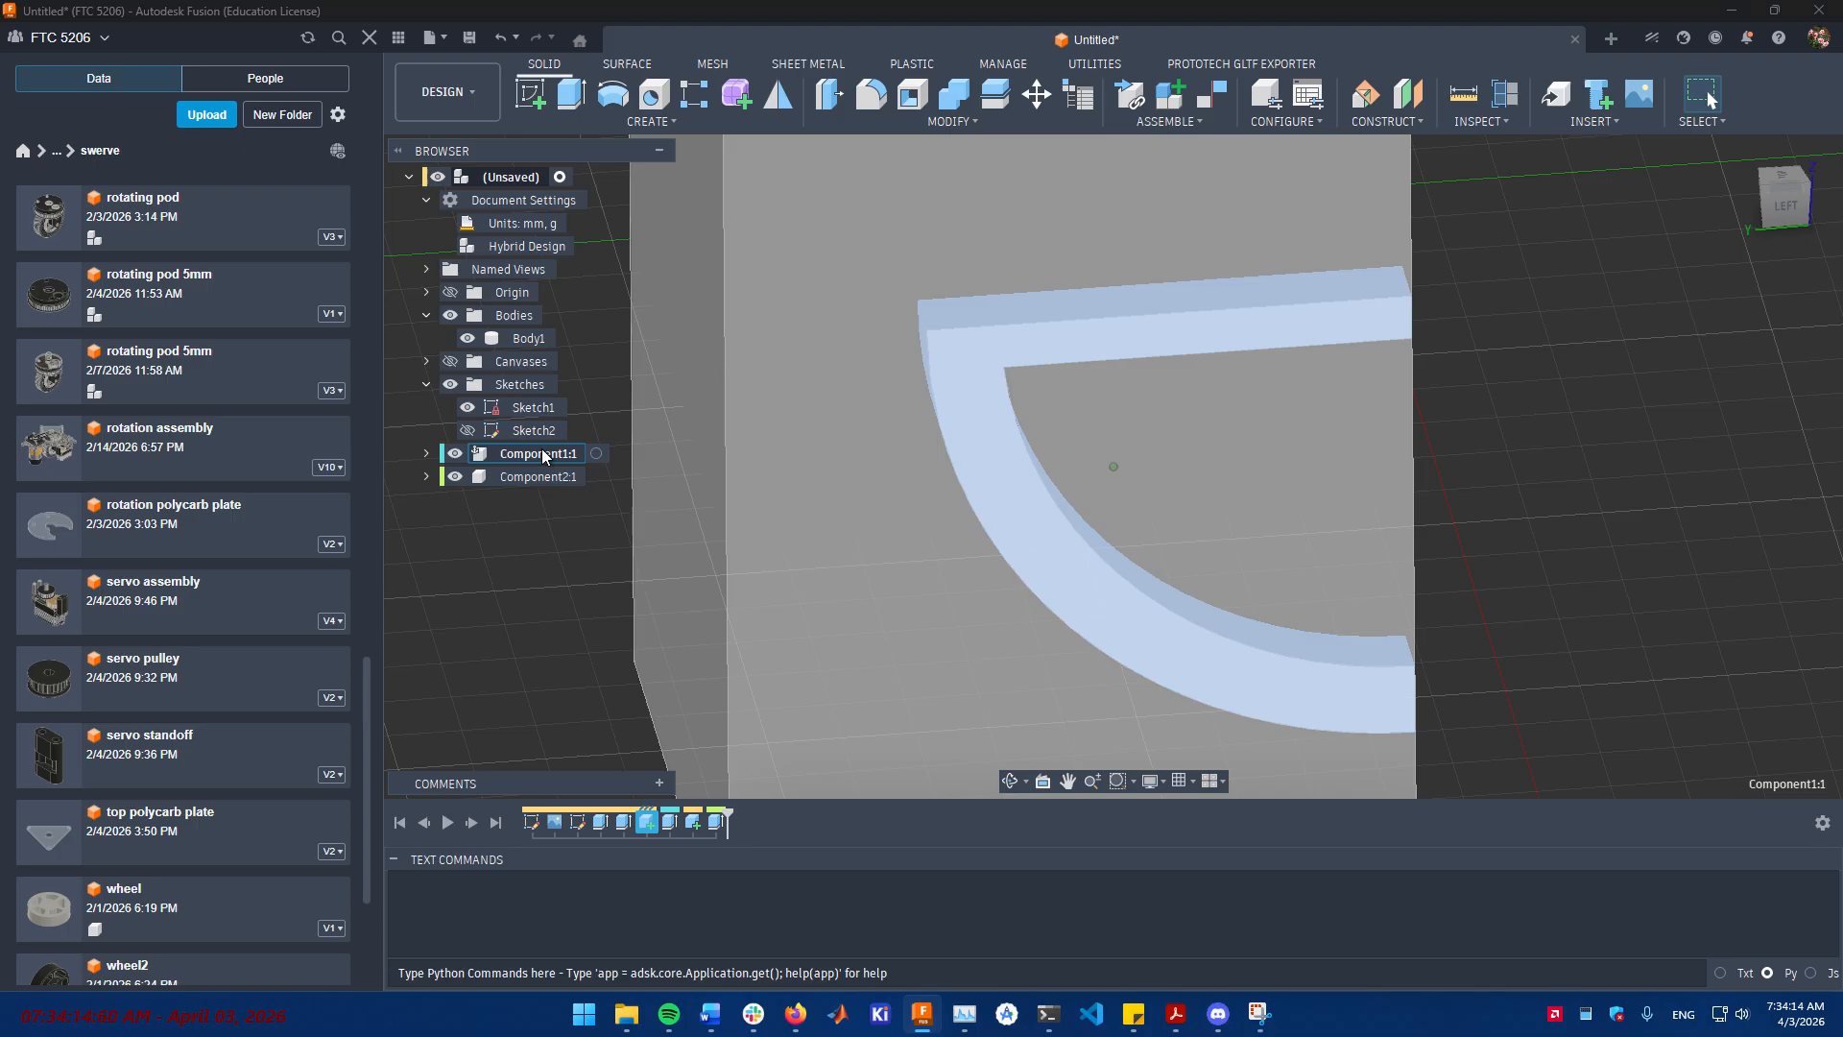
pyautogui.press('Delete')
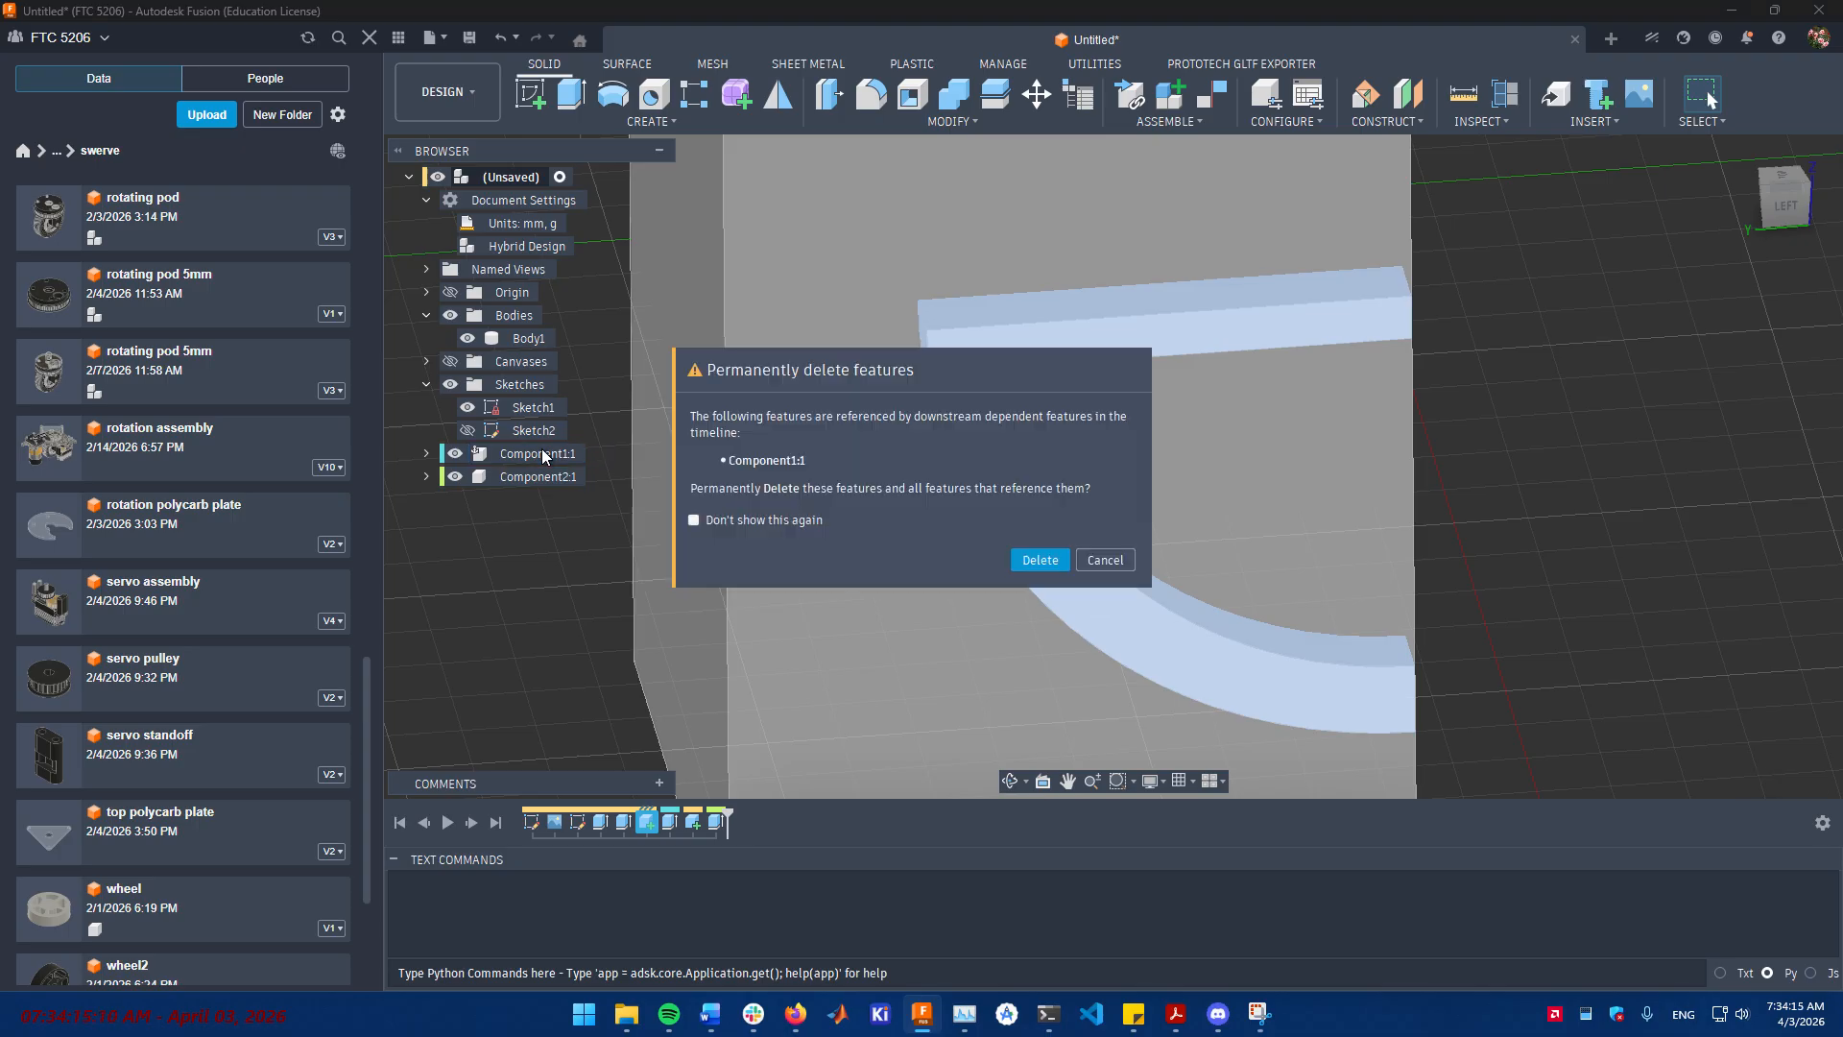
pyautogui.click(1104, 559)
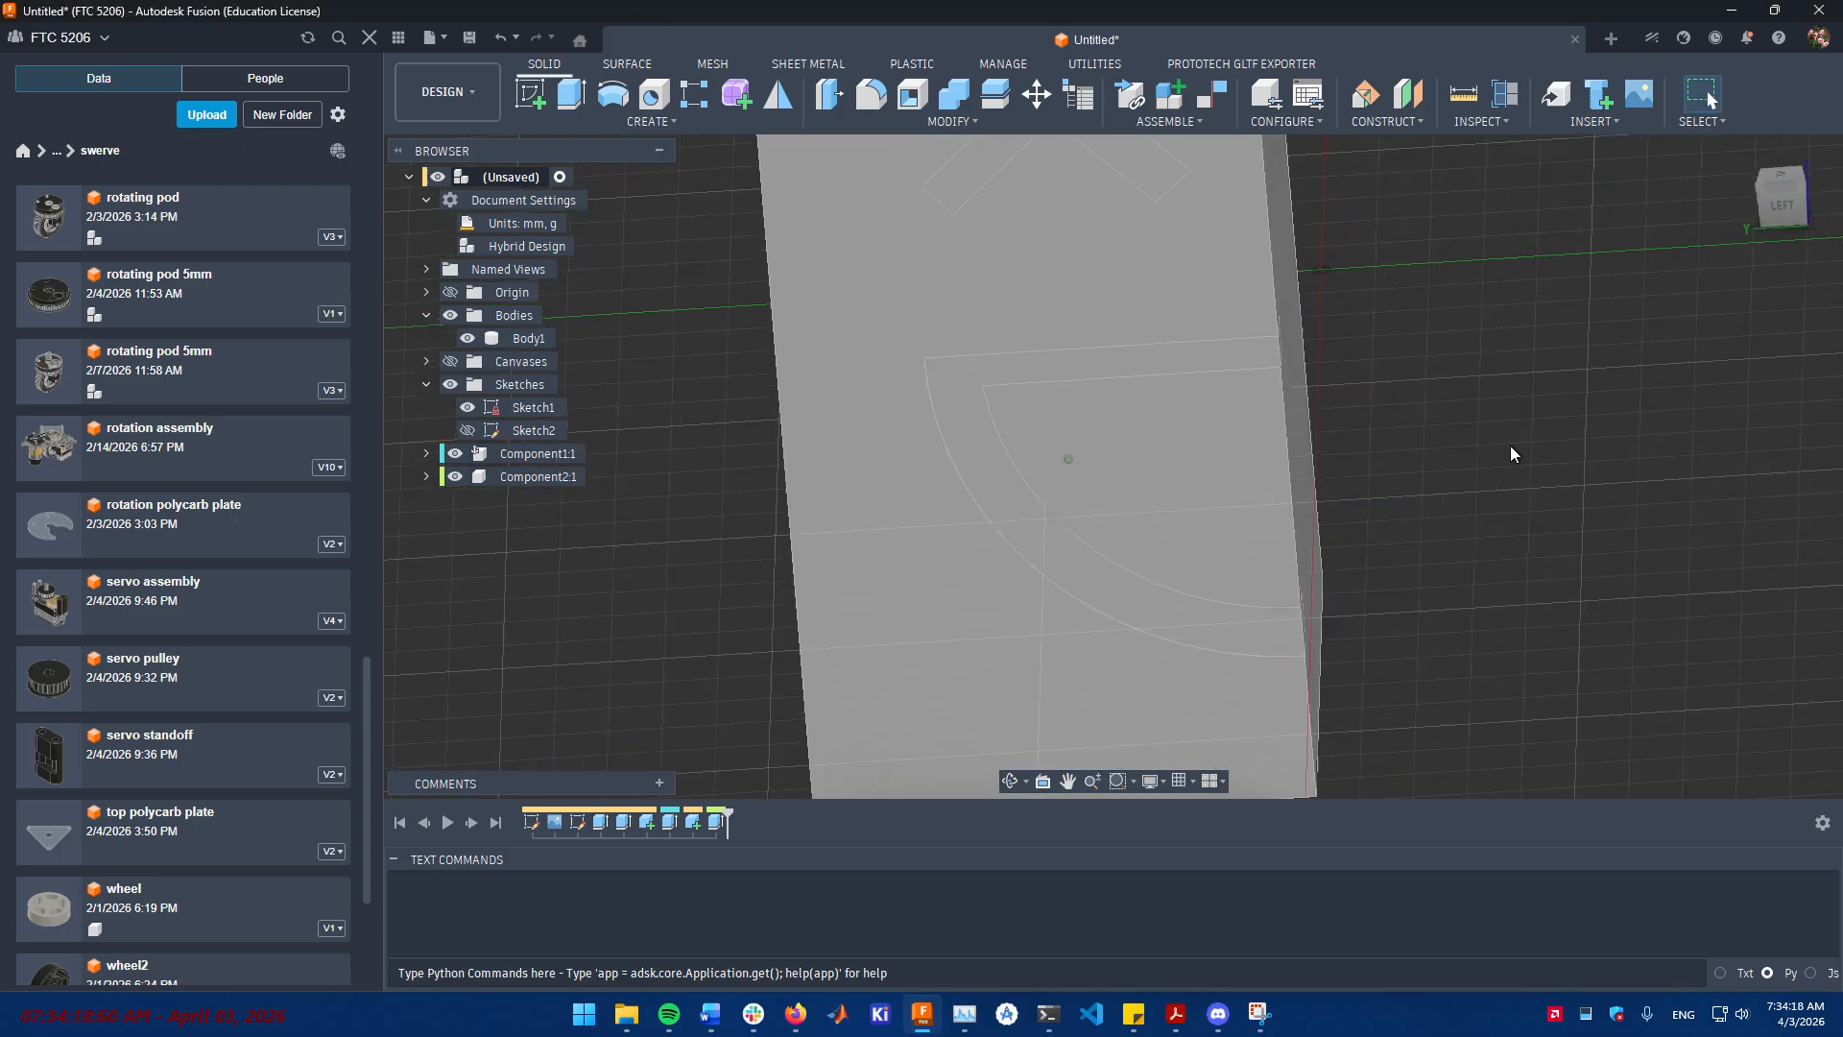
# - Show the Pixel canvas, examine its arm and outline against the body, and hide the canvas again
pyautogui.keyDown('shift'); pyautogui.moveTo(1511, 445); pyautogui.dragTo(489, 443, button='middle'); pyautogui.keyUp('shift')
pyautogui.click(450, 360)
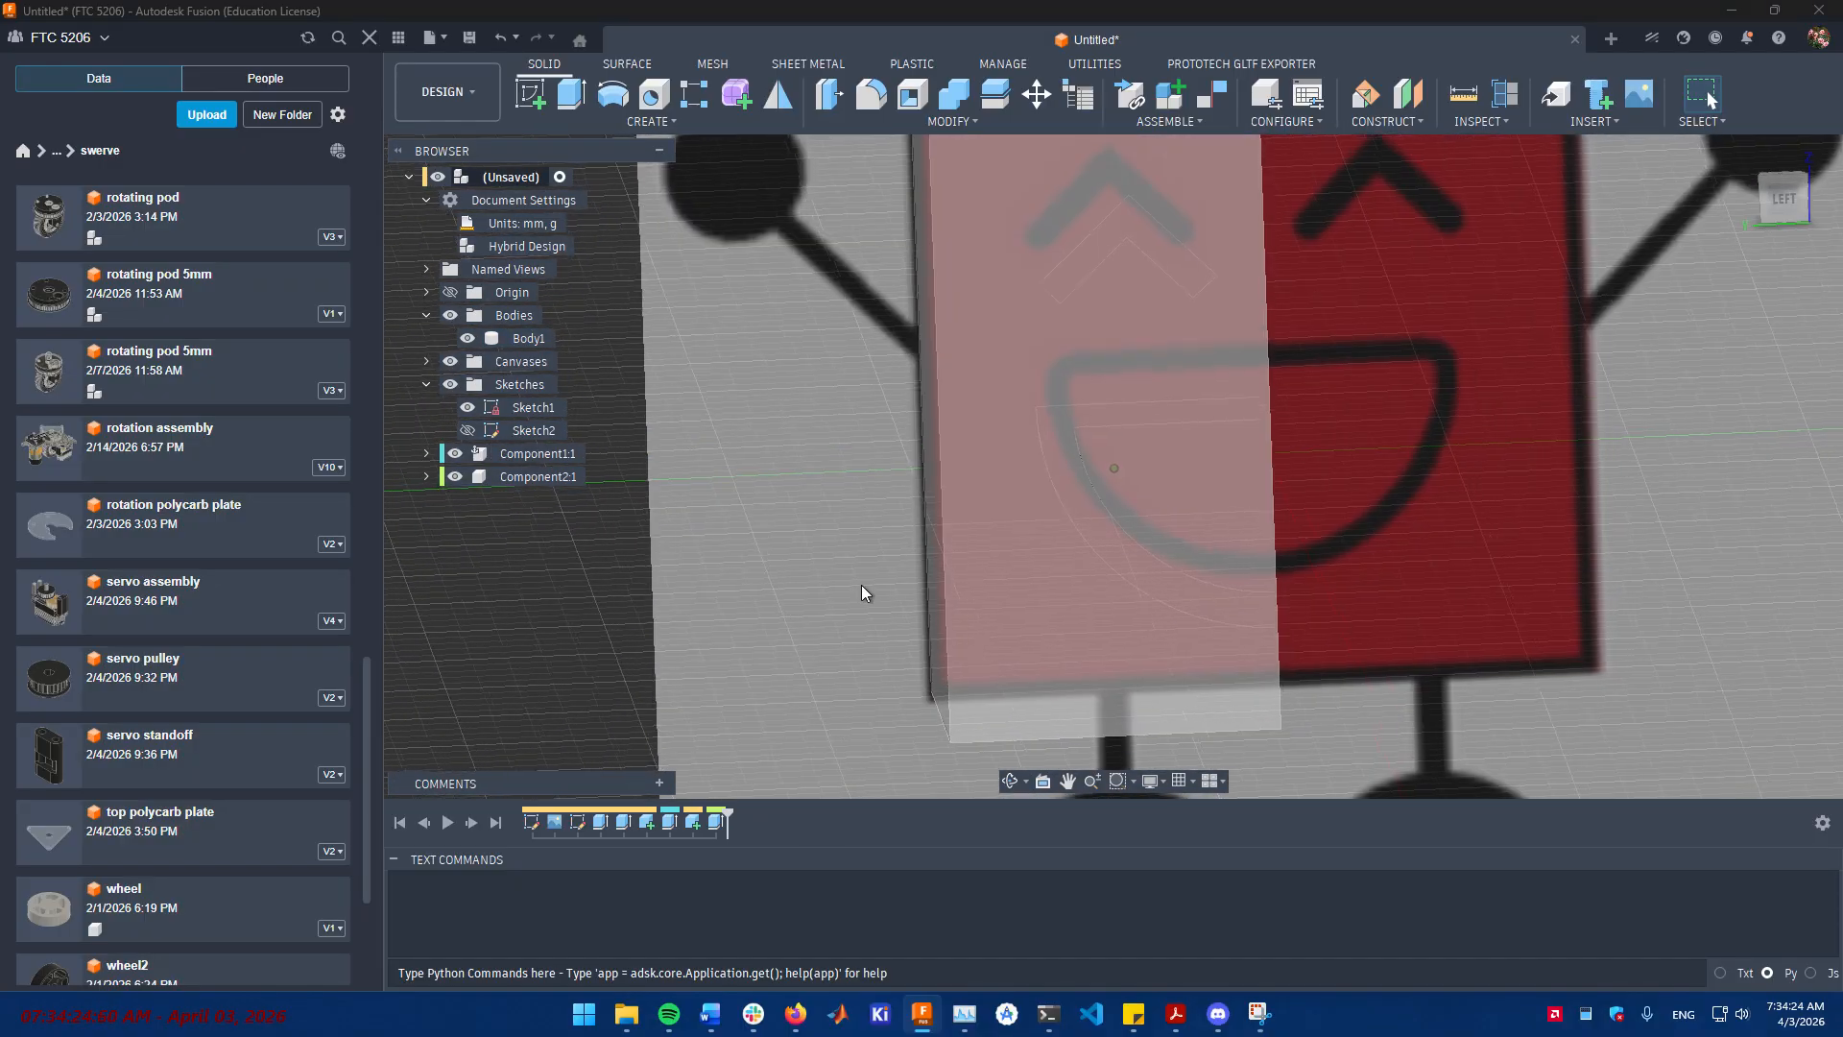
pyautogui.scroll(-3, 869, 597)
pyautogui.scroll(6, 873, 599)
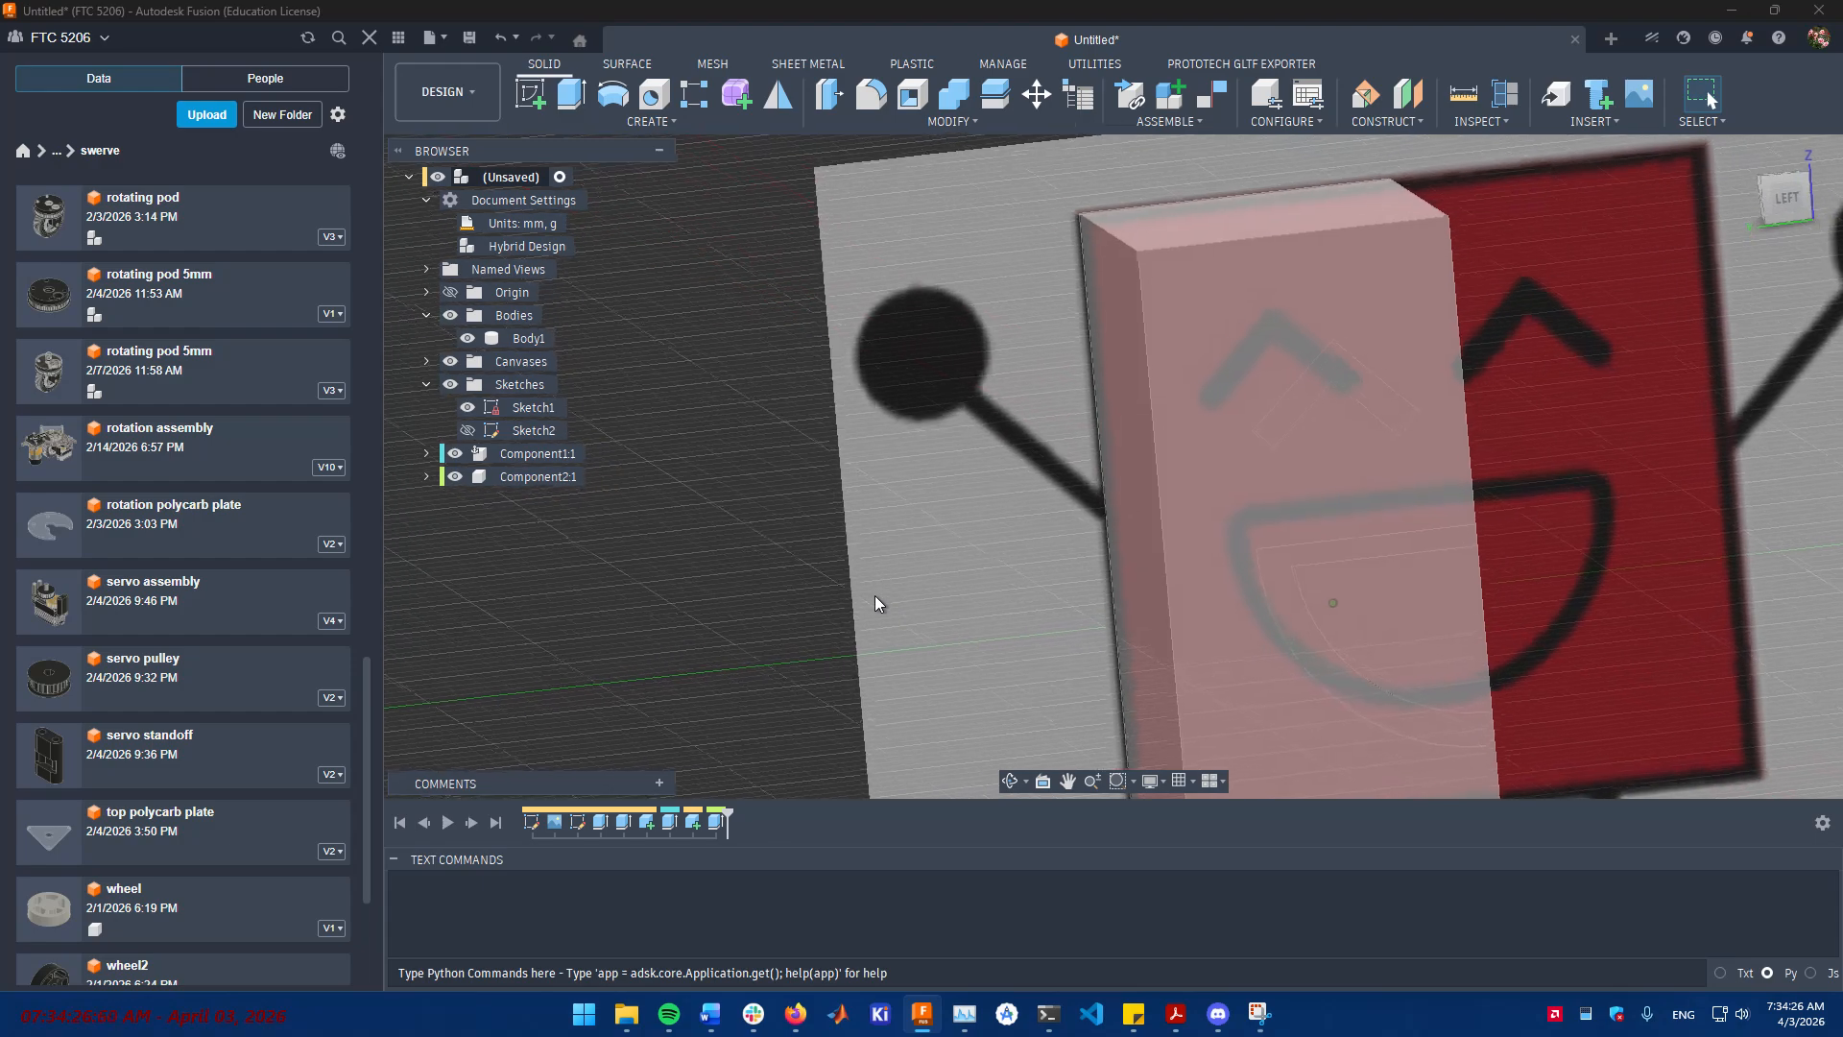
pyautogui.scroll(5, 875, 603)
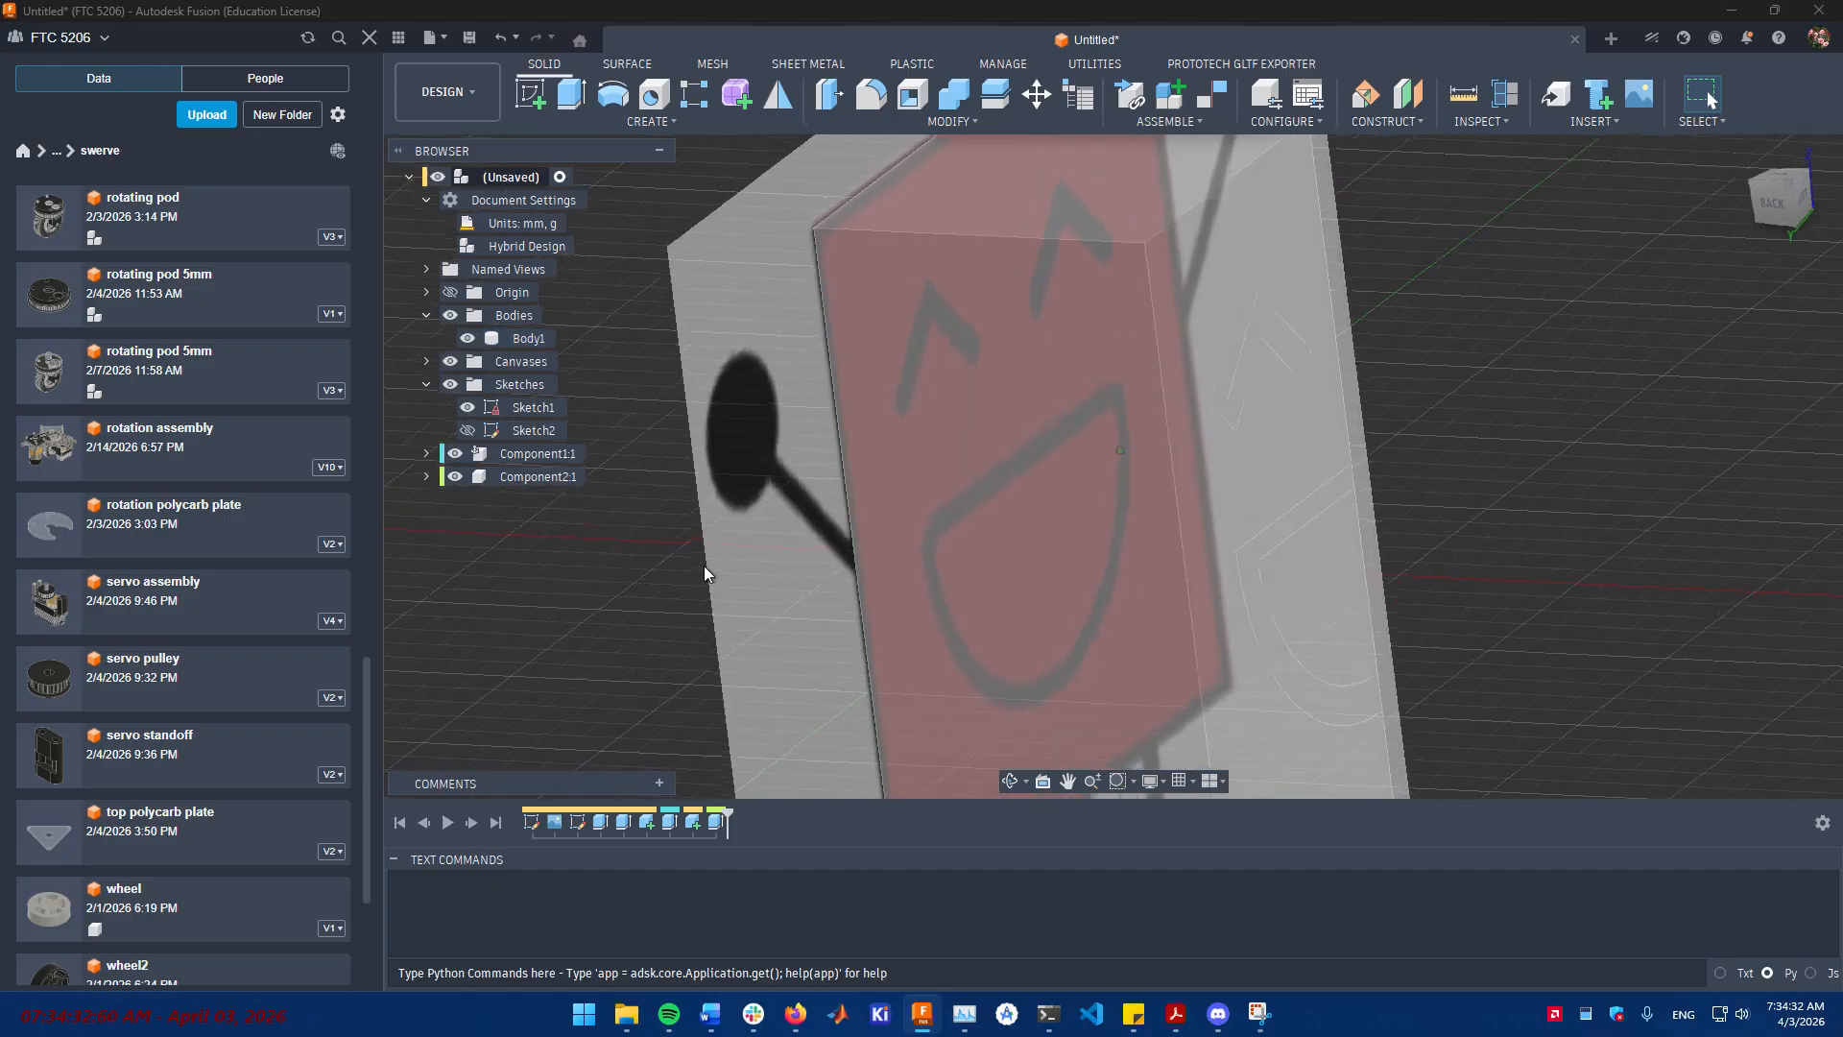
pyautogui.click(450, 360)
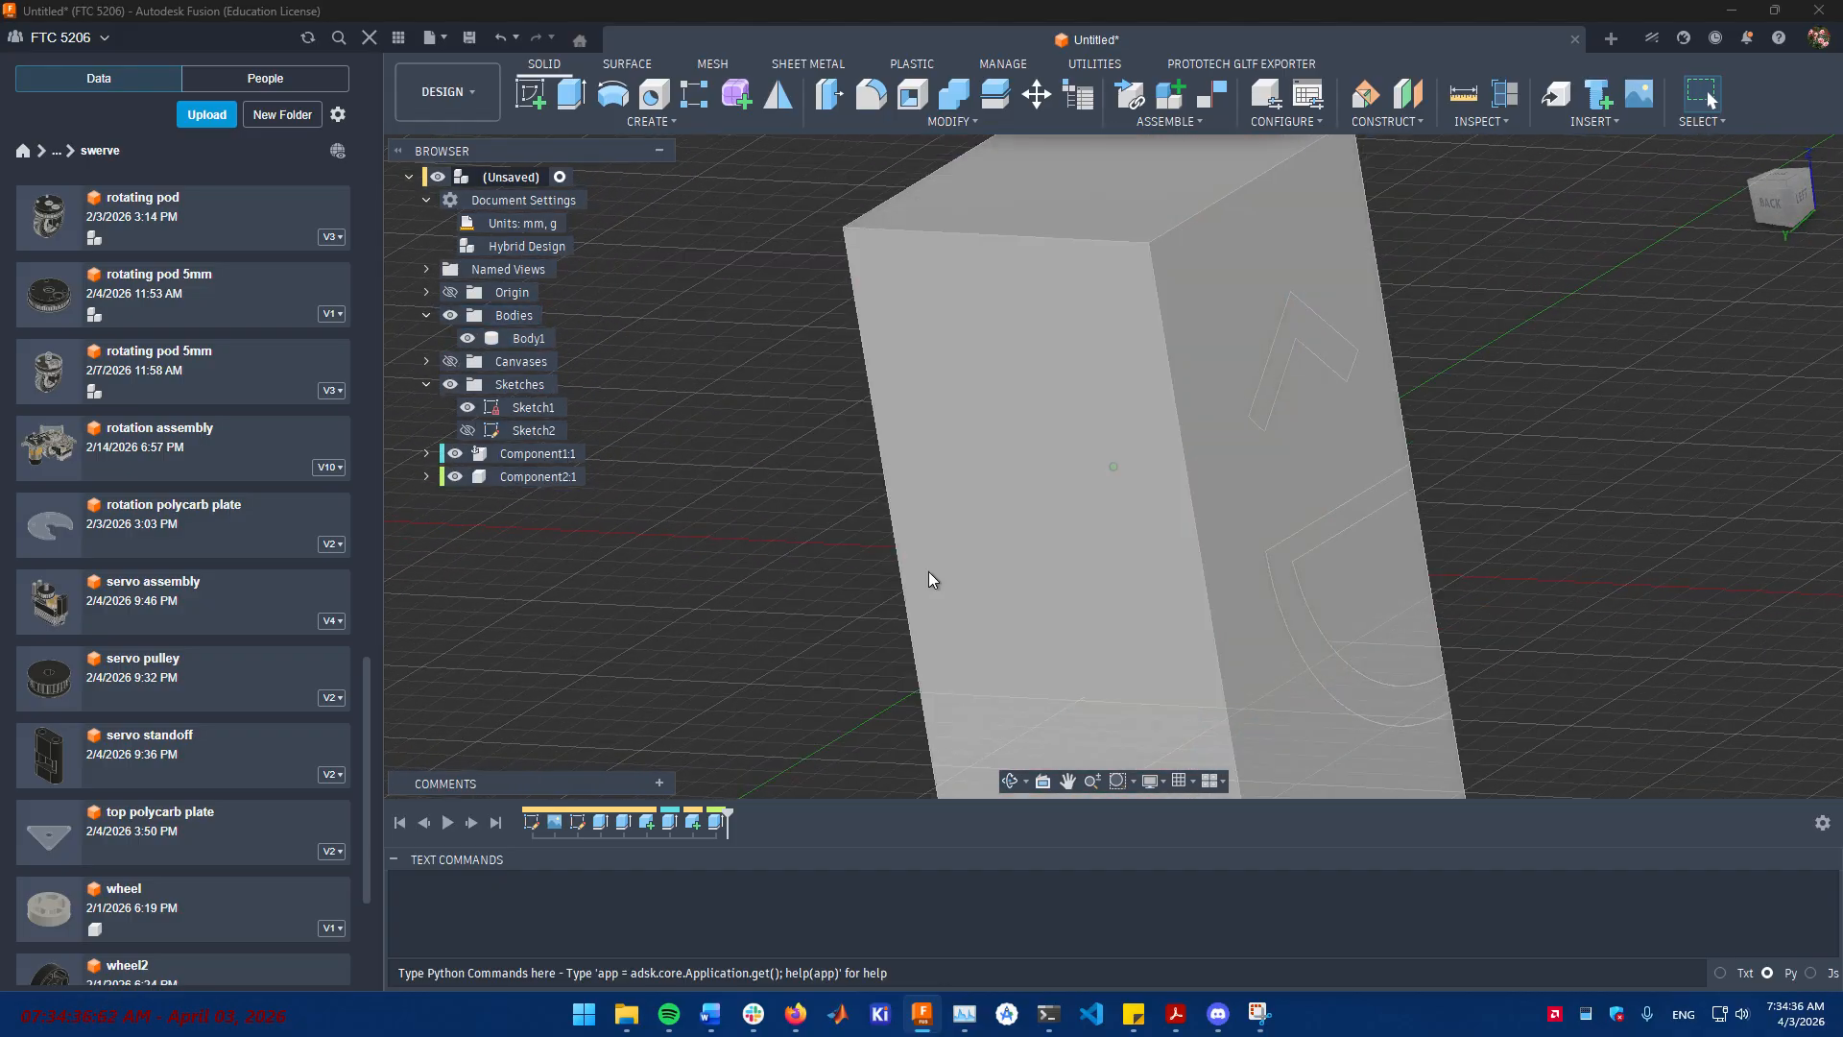
pyautogui.click(1005, 478)
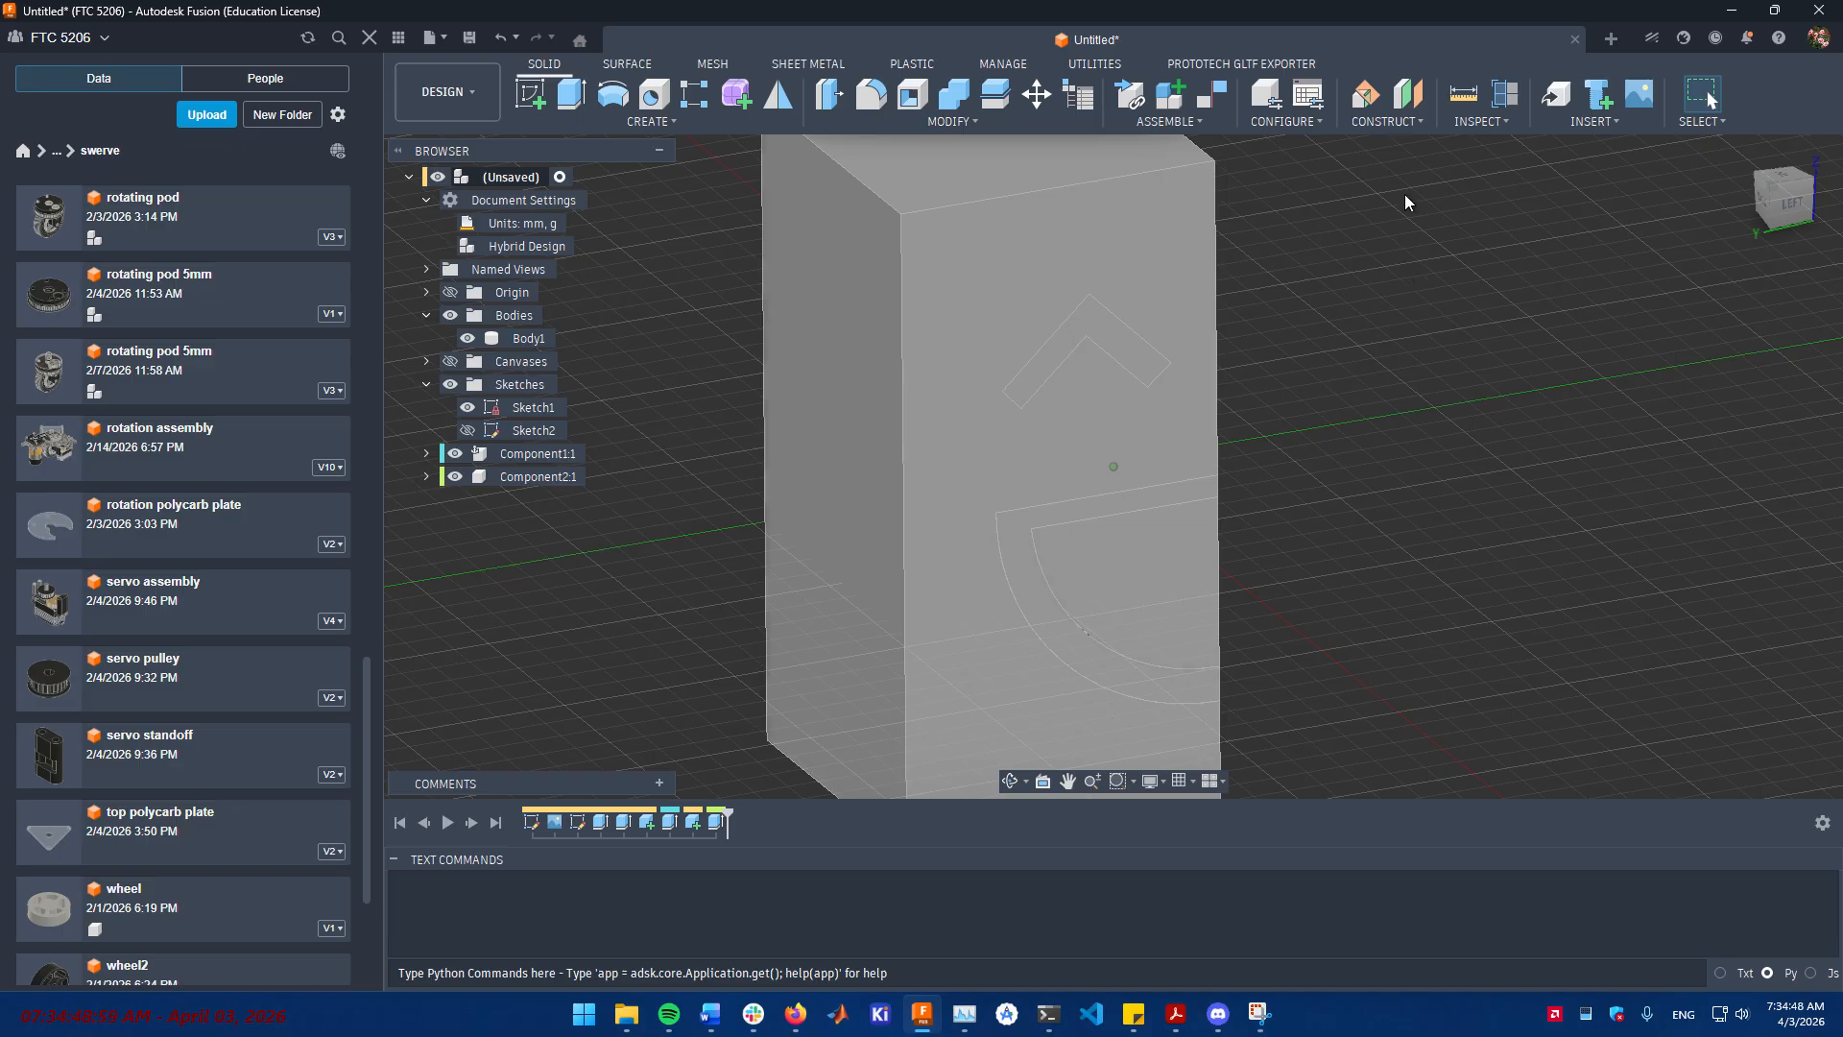
# - Construct a midplane between the body's front and back faces and enlarge the plane beyond the body's arm side
pyautogui.click(1403, 121)
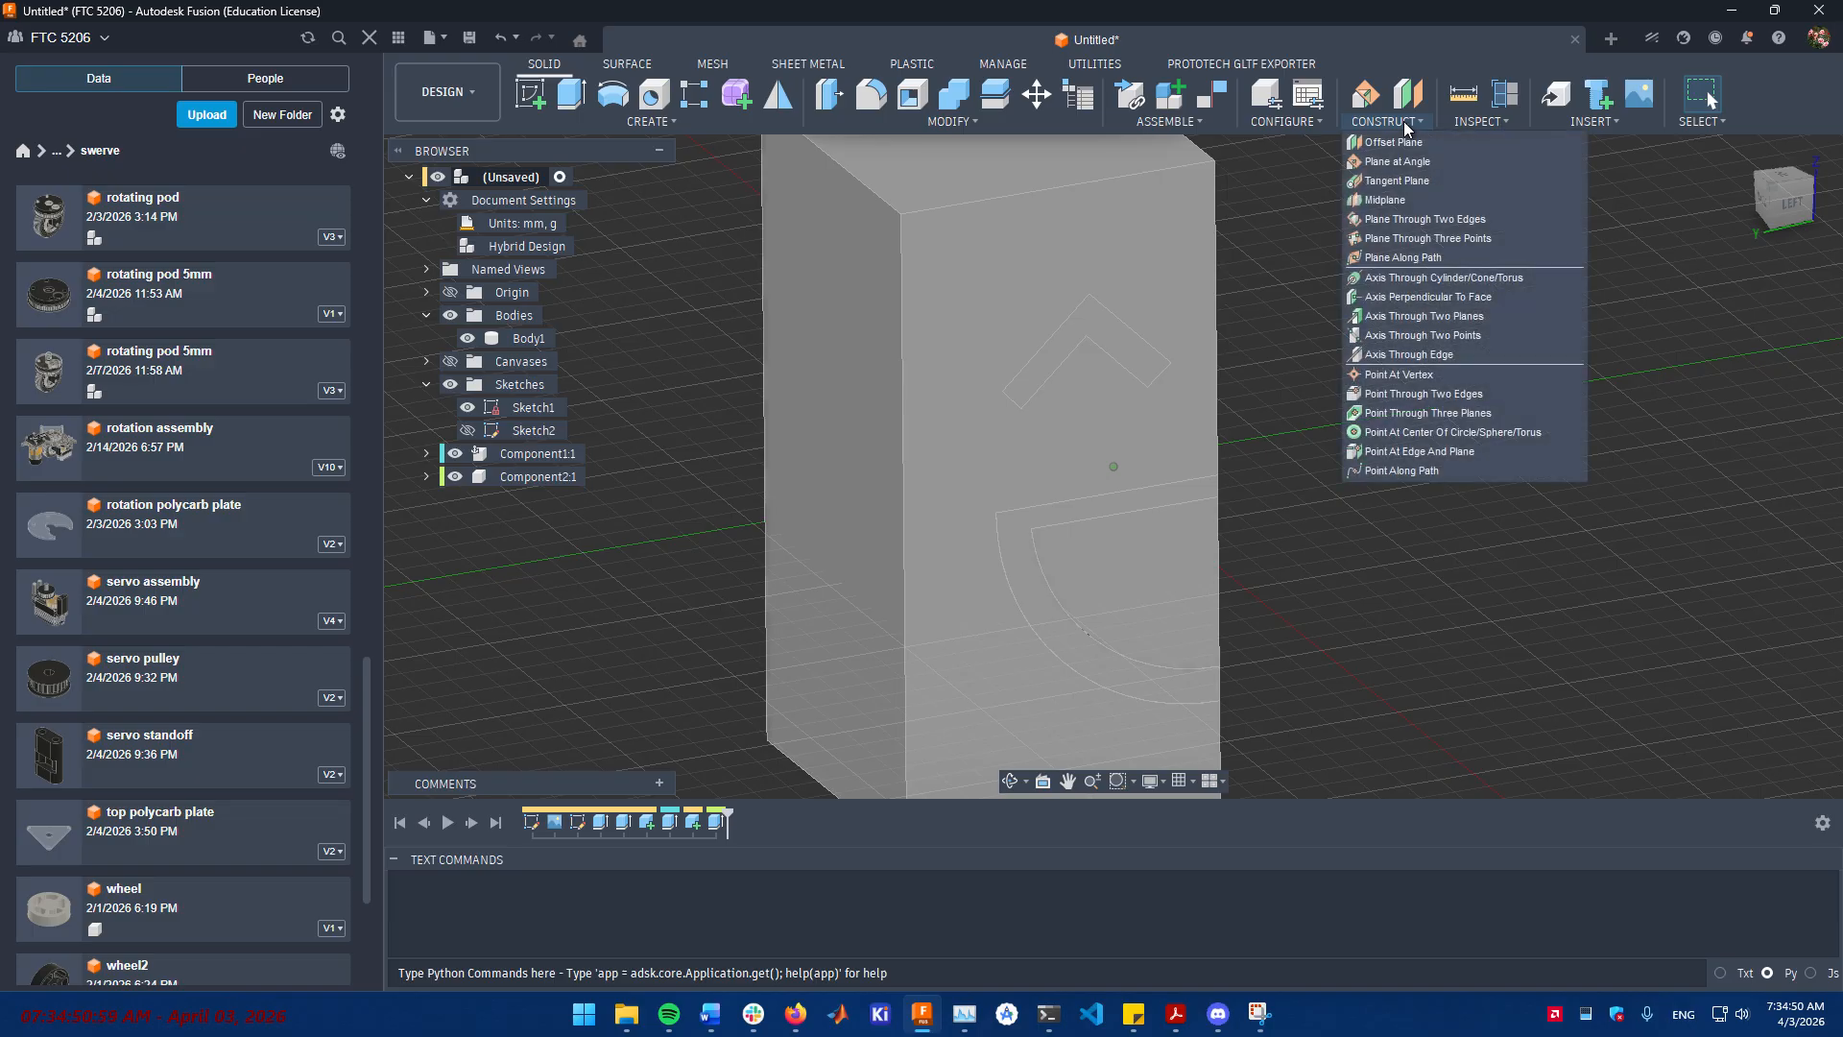
pyautogui.click(1409, 201)
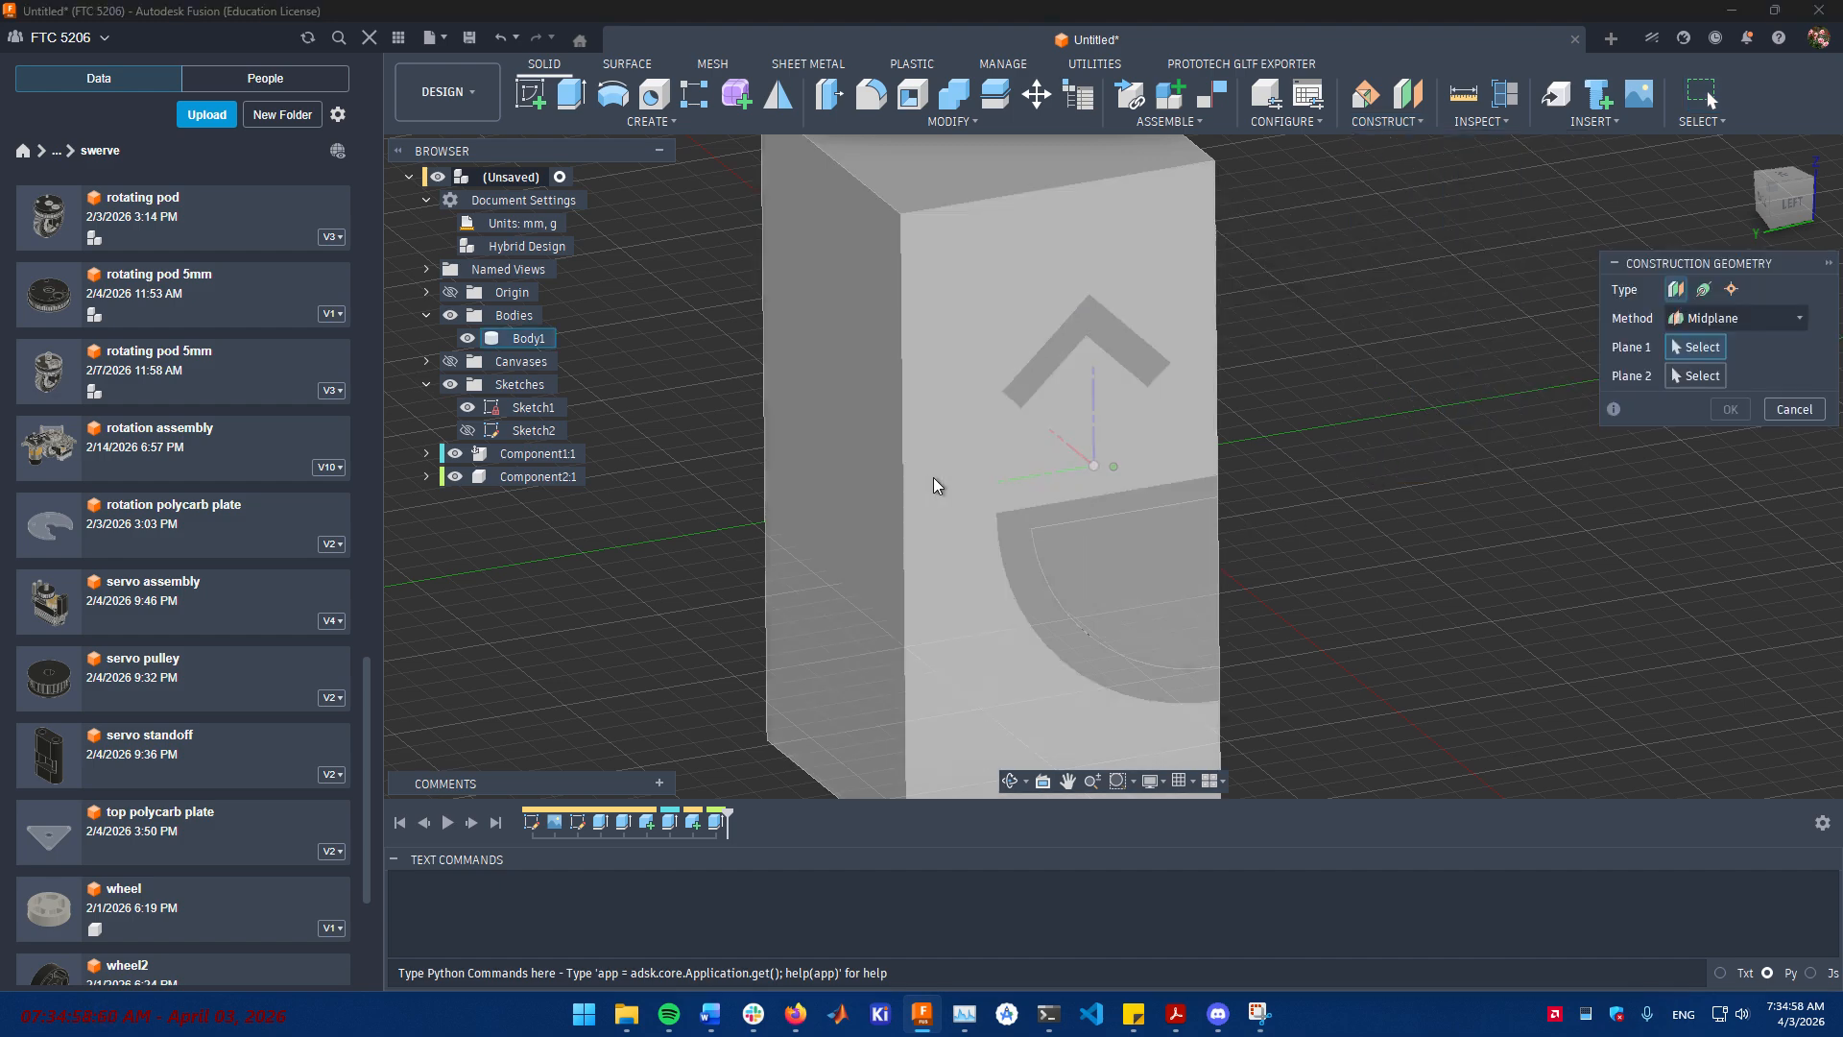
pyautogui.click(933, 484)
pyautogui.keyDown('shift'); pyautogui.moveTo(933, 484); pyautogui.dragTo(1615, 463, button='middle'); pyautogui.keyUp('shift')
pyautogui.click(1265, 440)
pyautogui.click(1727, 410)
pyautogui.keyDown('shift'); pyautogui.moveTo(1298, 429); pyautogui.dragTo(1121, 255, button='middle'); pyautogui.keyUp('shift')
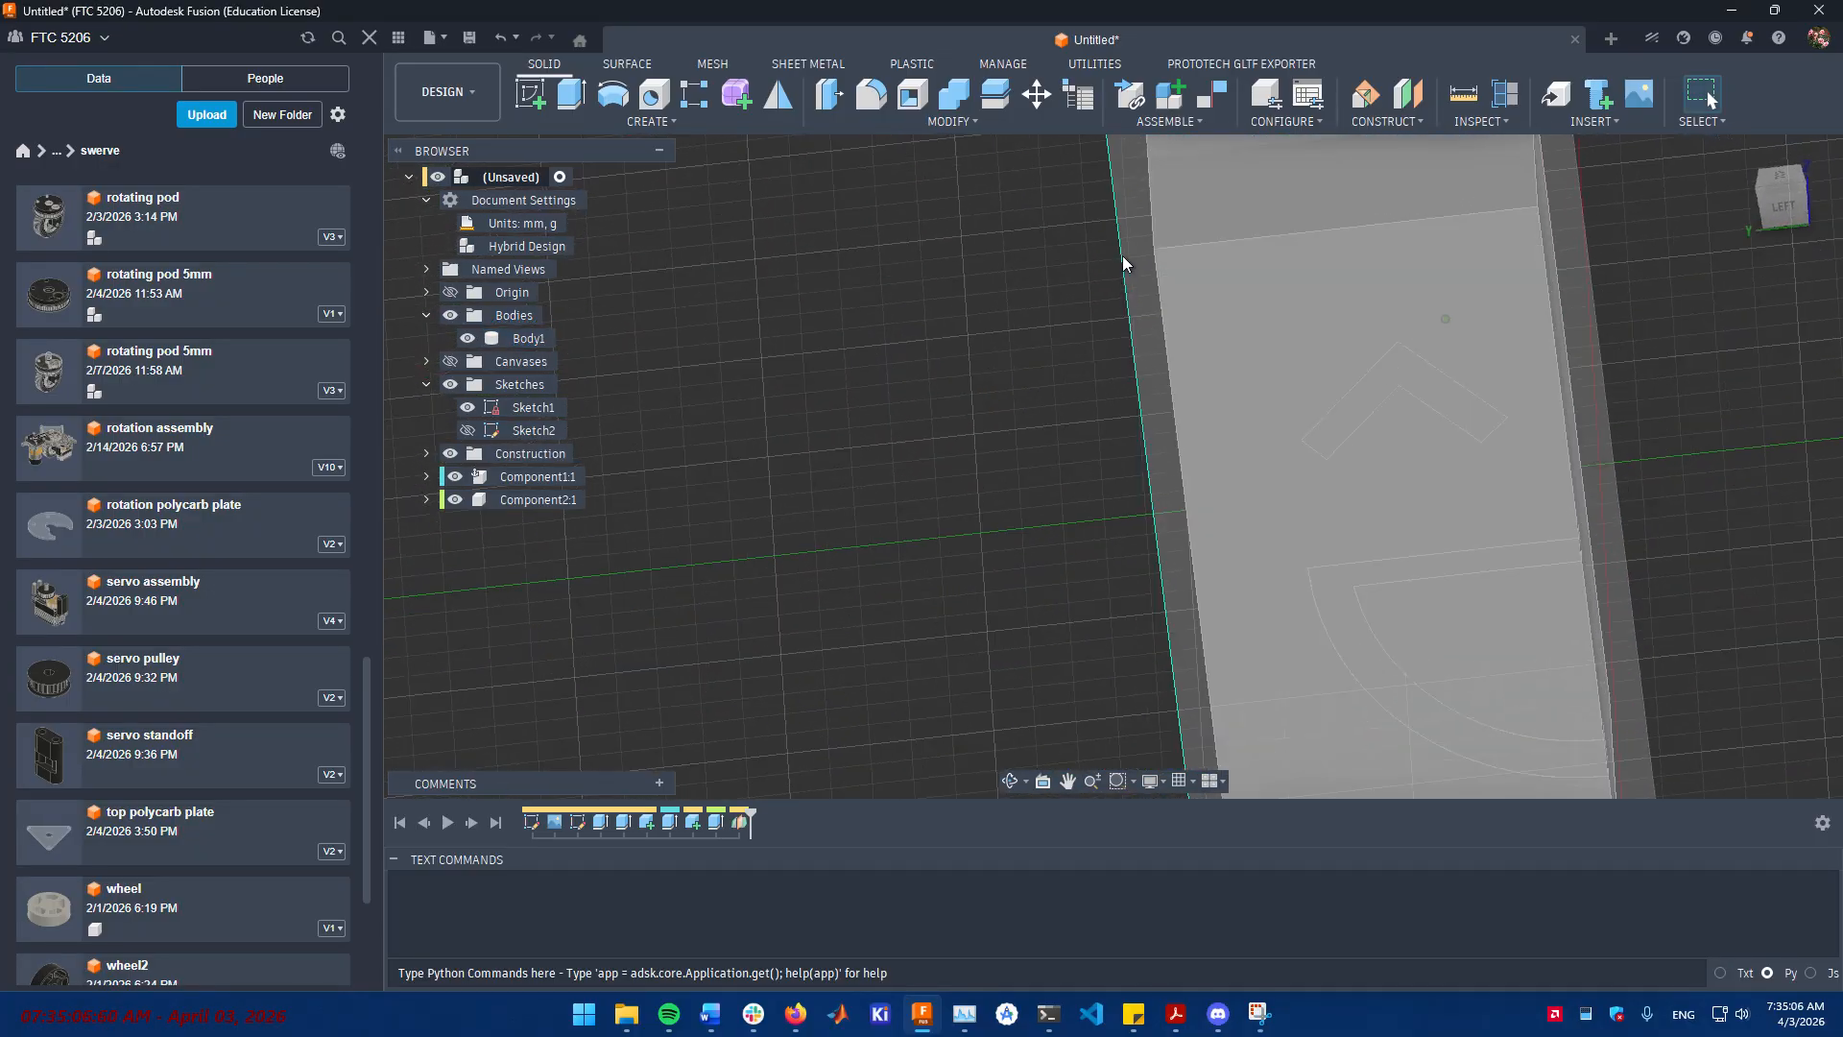
pyautogui.moveTo(1131, 246); pyautogui.dragTo(848, 341)
pyautogui.scroll(-2, 1037, 487)
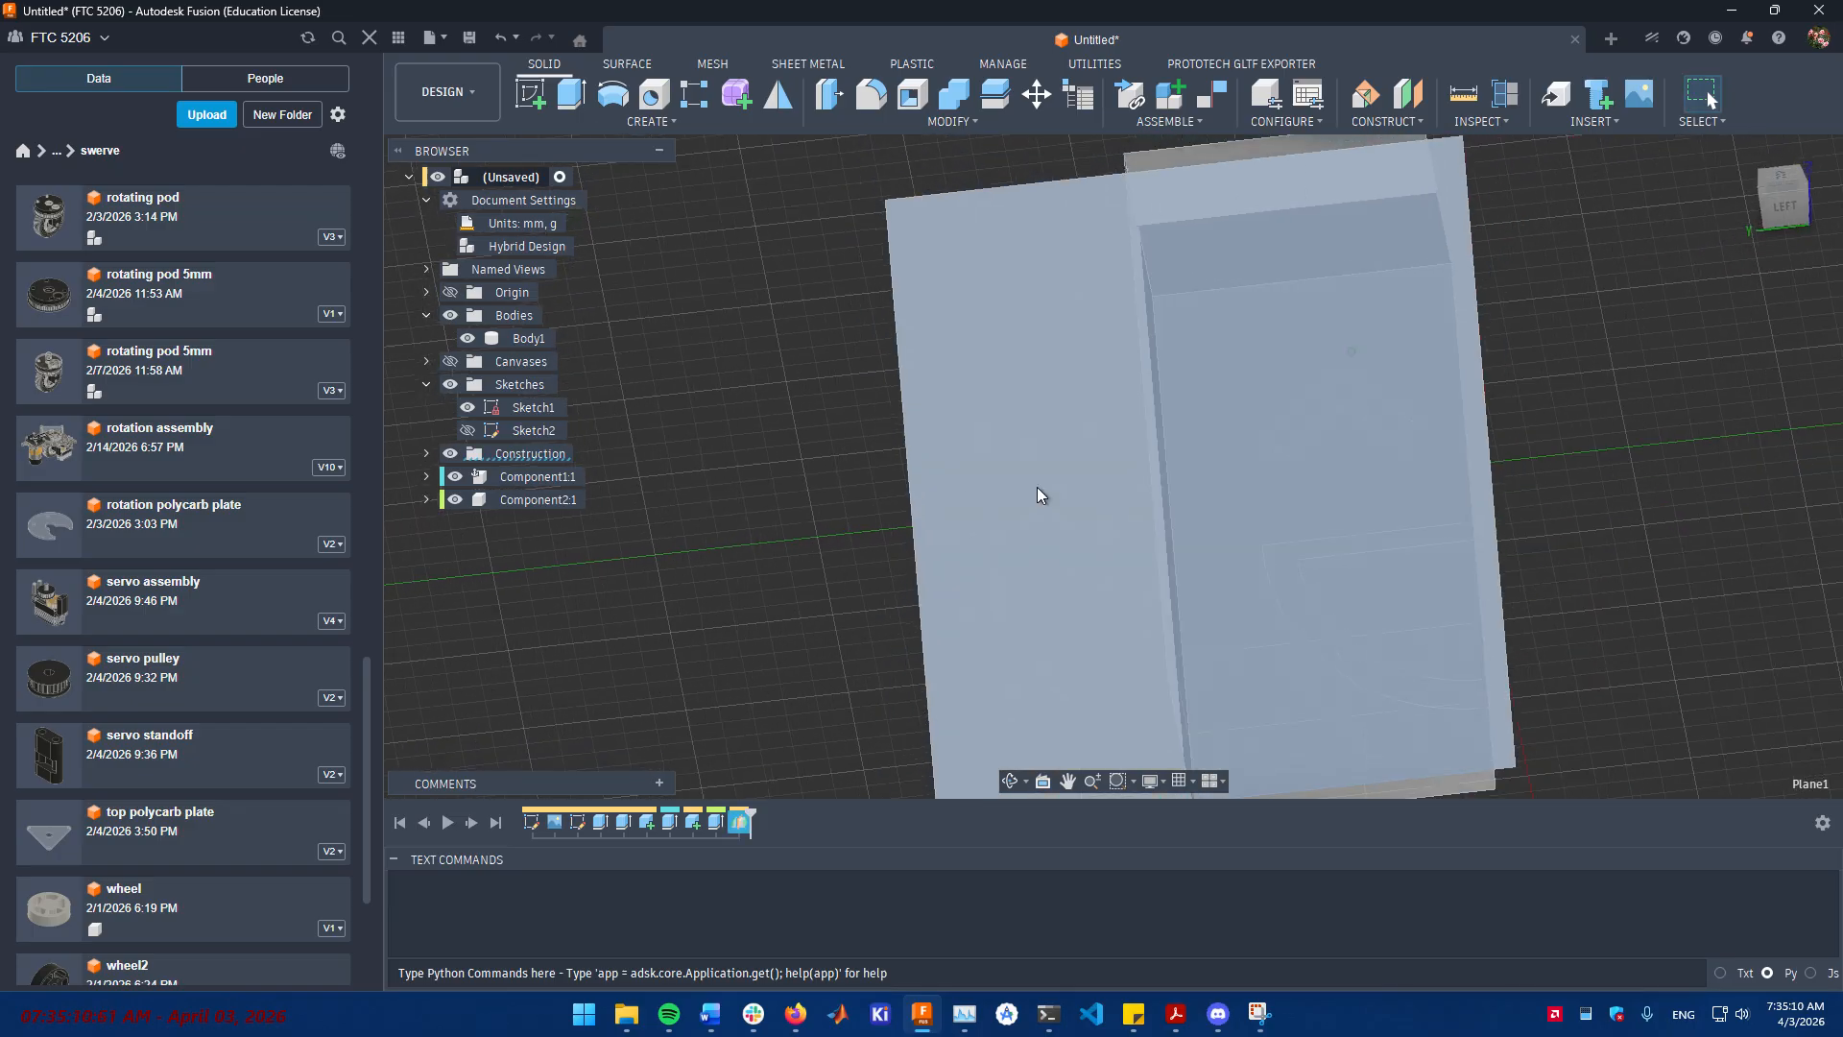
pyautogui.keyDown('shift'); pyautogui.moveTo(1037, 486); pyautogui.dragTo(1052, 386, button='middle'); pyautogui.keyUp('shift')
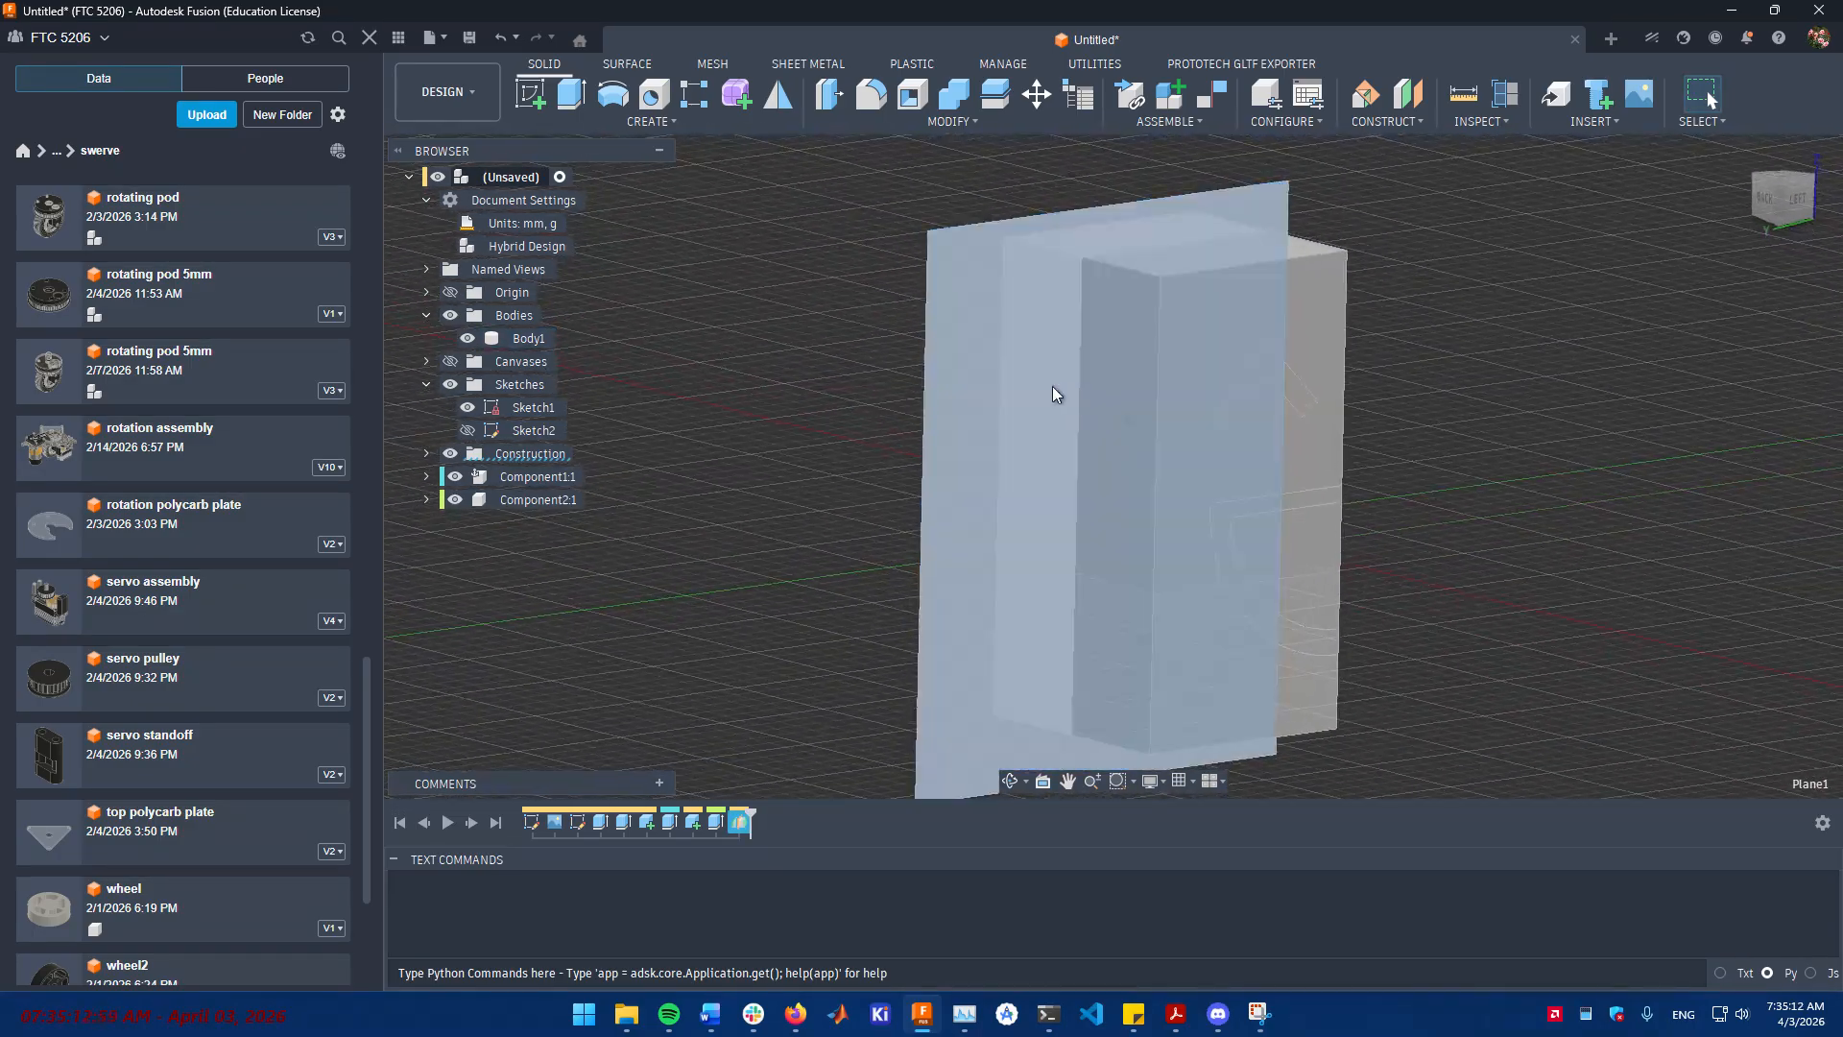
# - Start a sketch on the midplane and show the Pixel canvas as a tracing reference
pyautogui.click(530, 95)
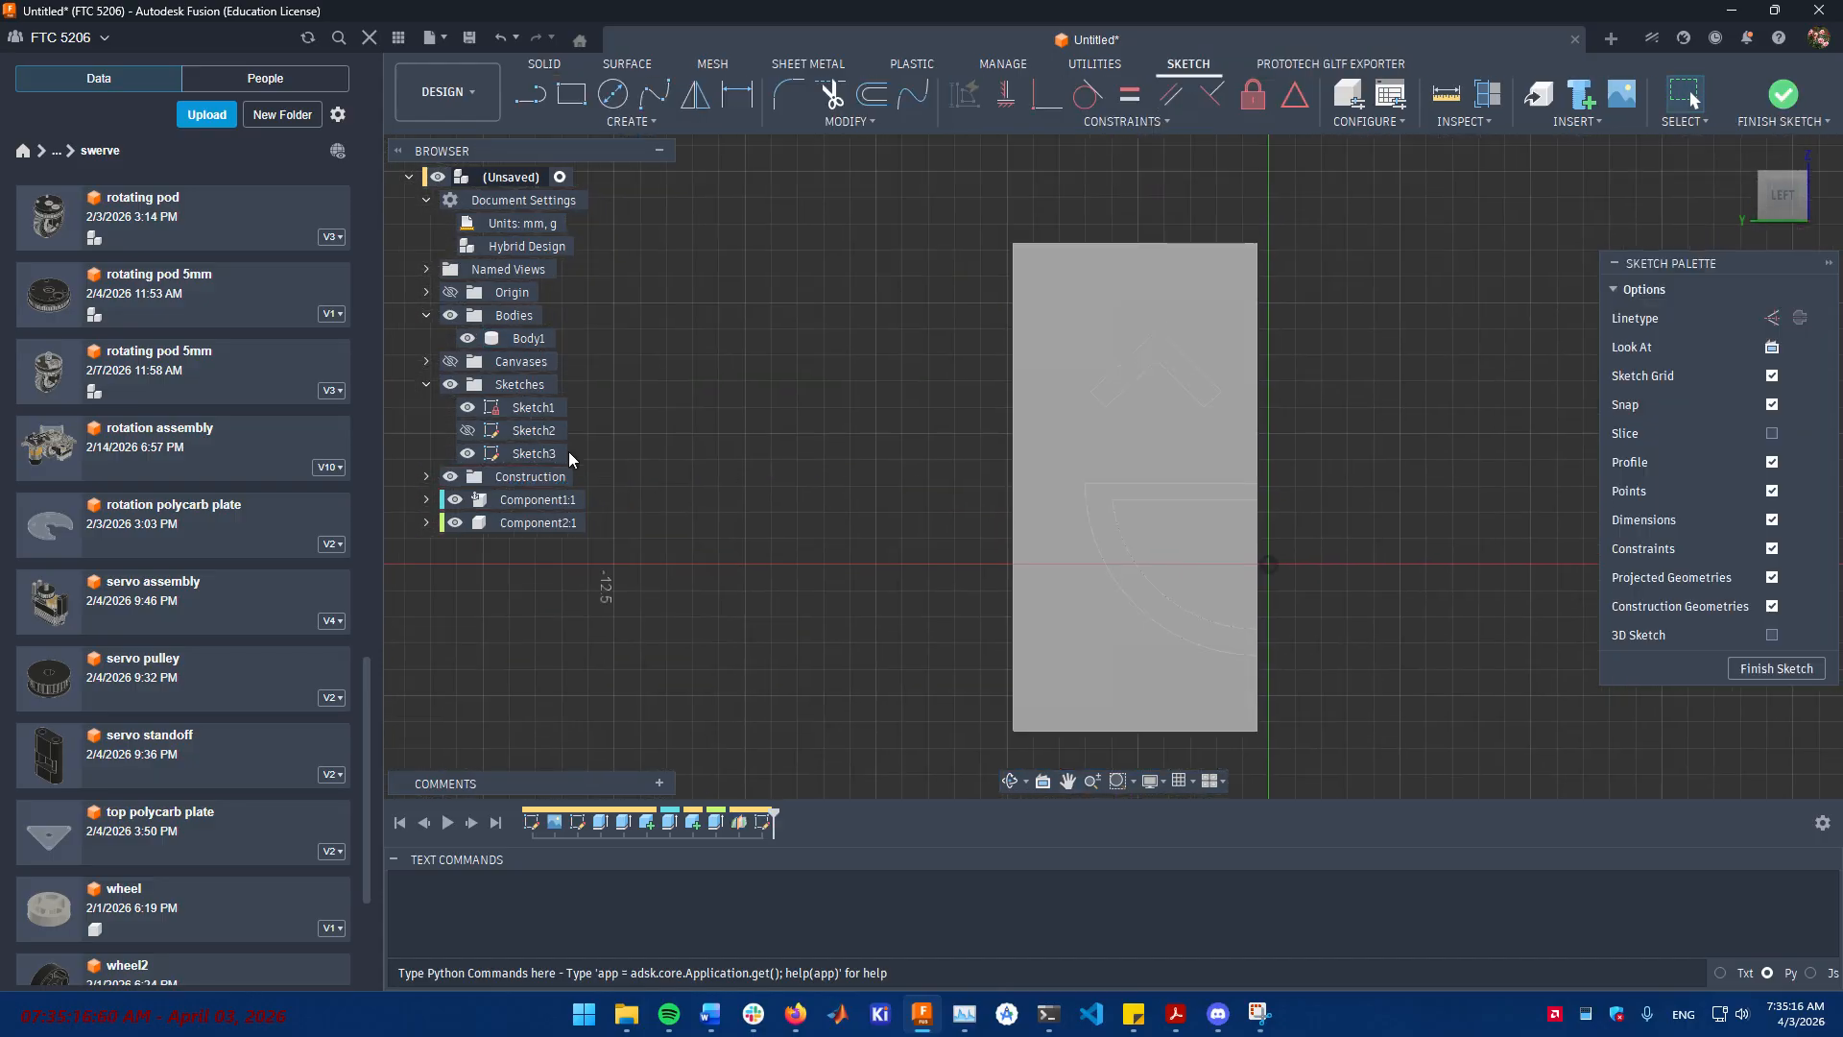
pyautogui.click(427, 362)
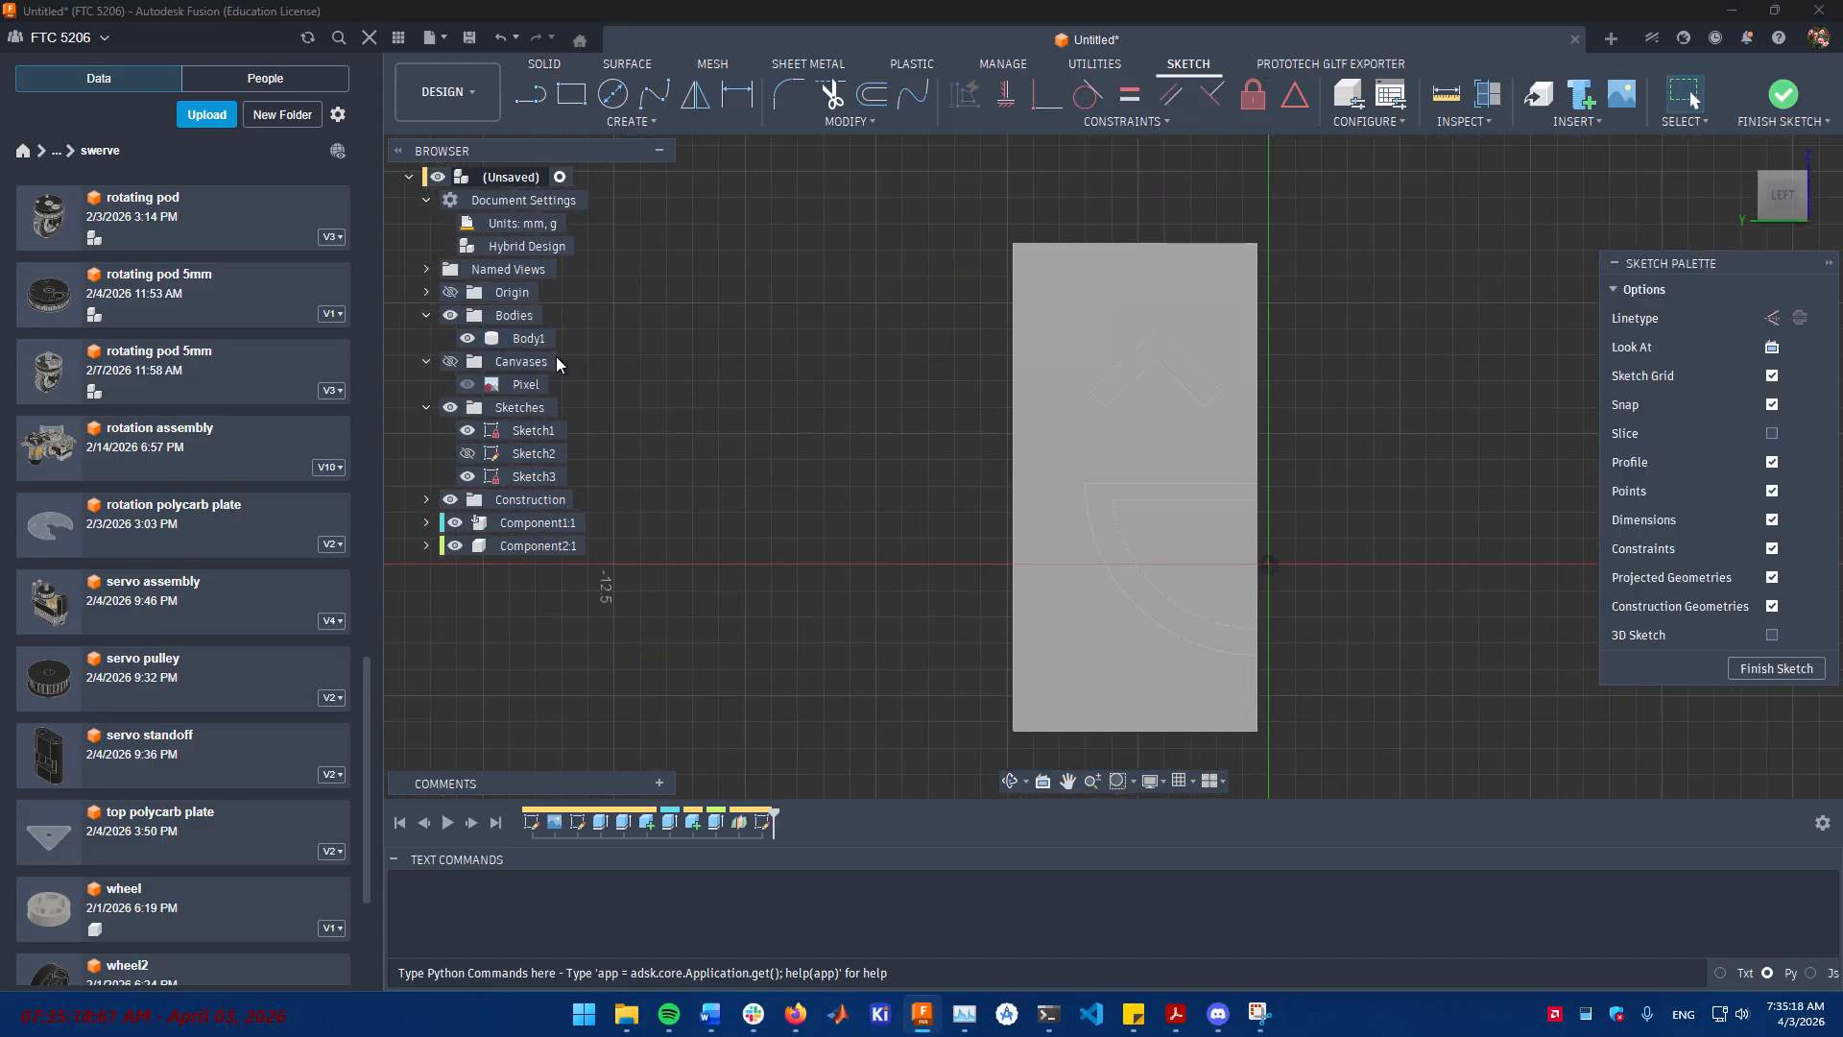
pyautogui.click(449, 362)
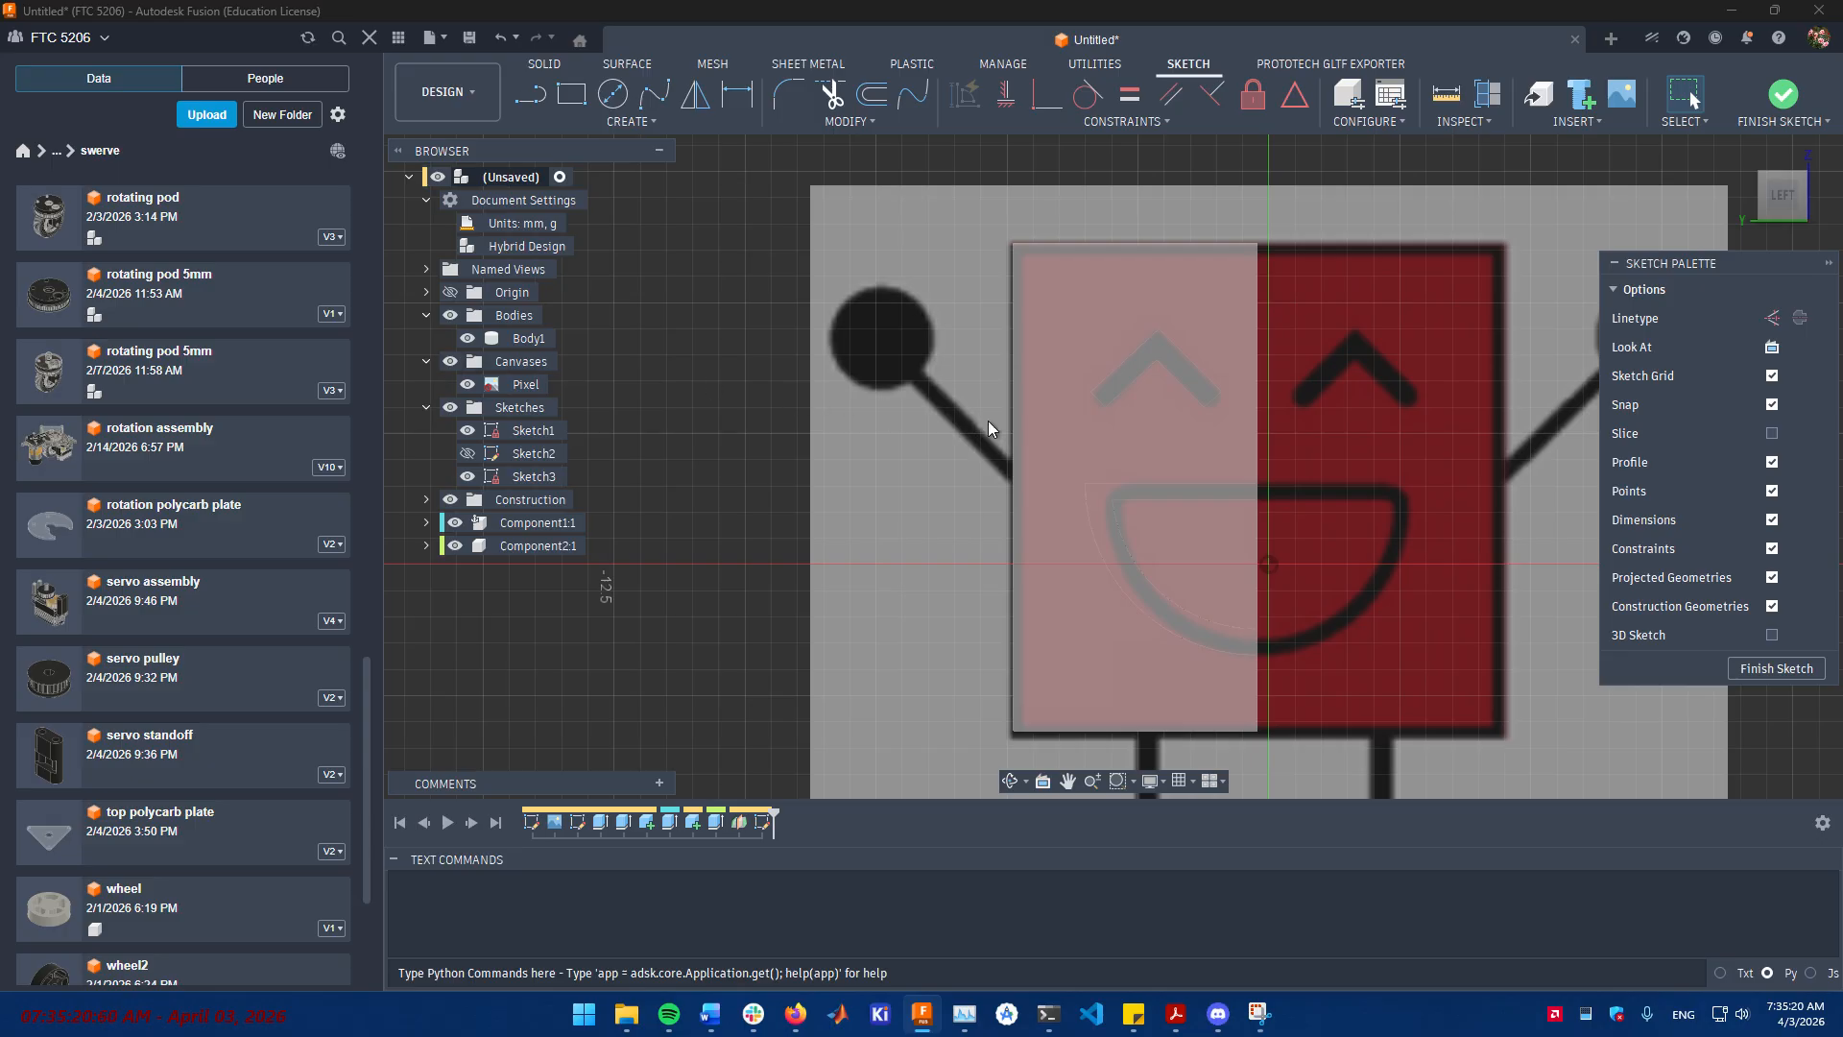
# - Sketch a circle over the round black hand beside the body, centred on and matching the hand in the canvas
pyautogui.scroll(2, 955, 405)
pyautogui.scroll(-2, 926, 410)
pyautogui.scroll(3, 925, 407)
pyautogui.moveTo(925, 407); pyautogui.dragTo(1039, 447, button='middle')
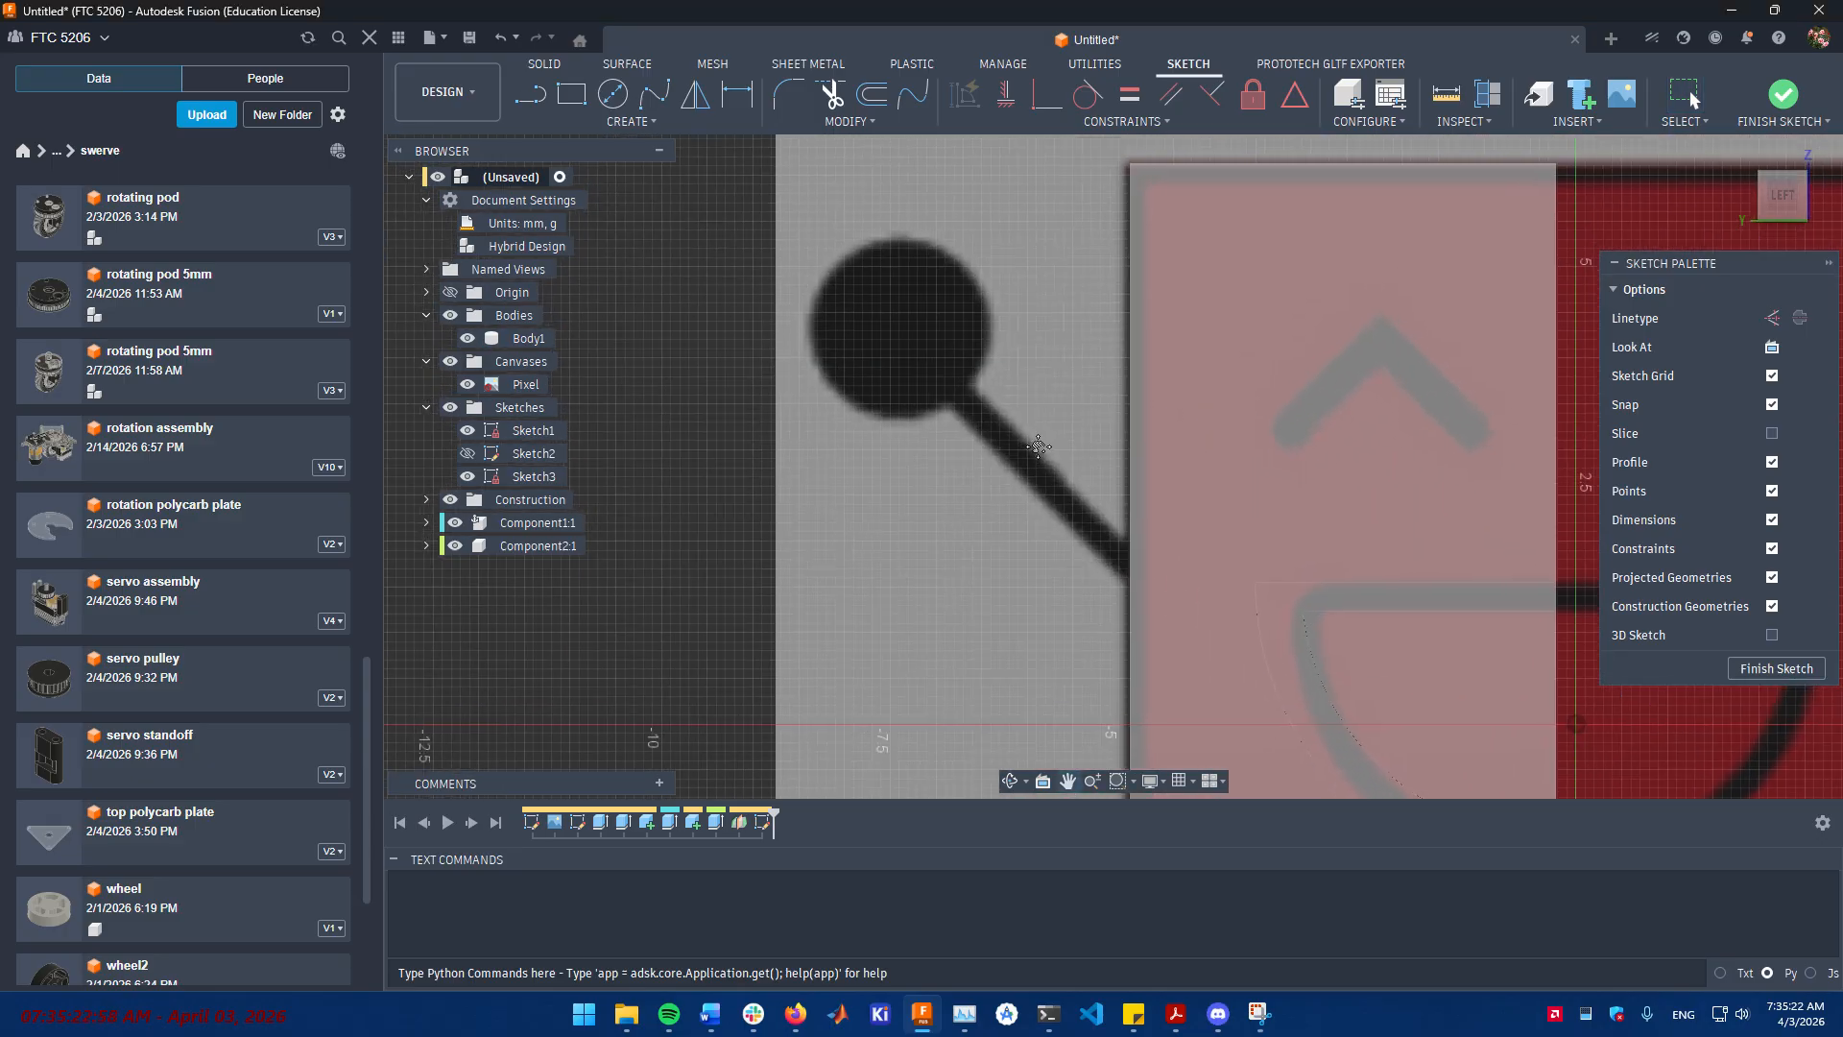
pyautogui.scroll(5, 1054, 457)
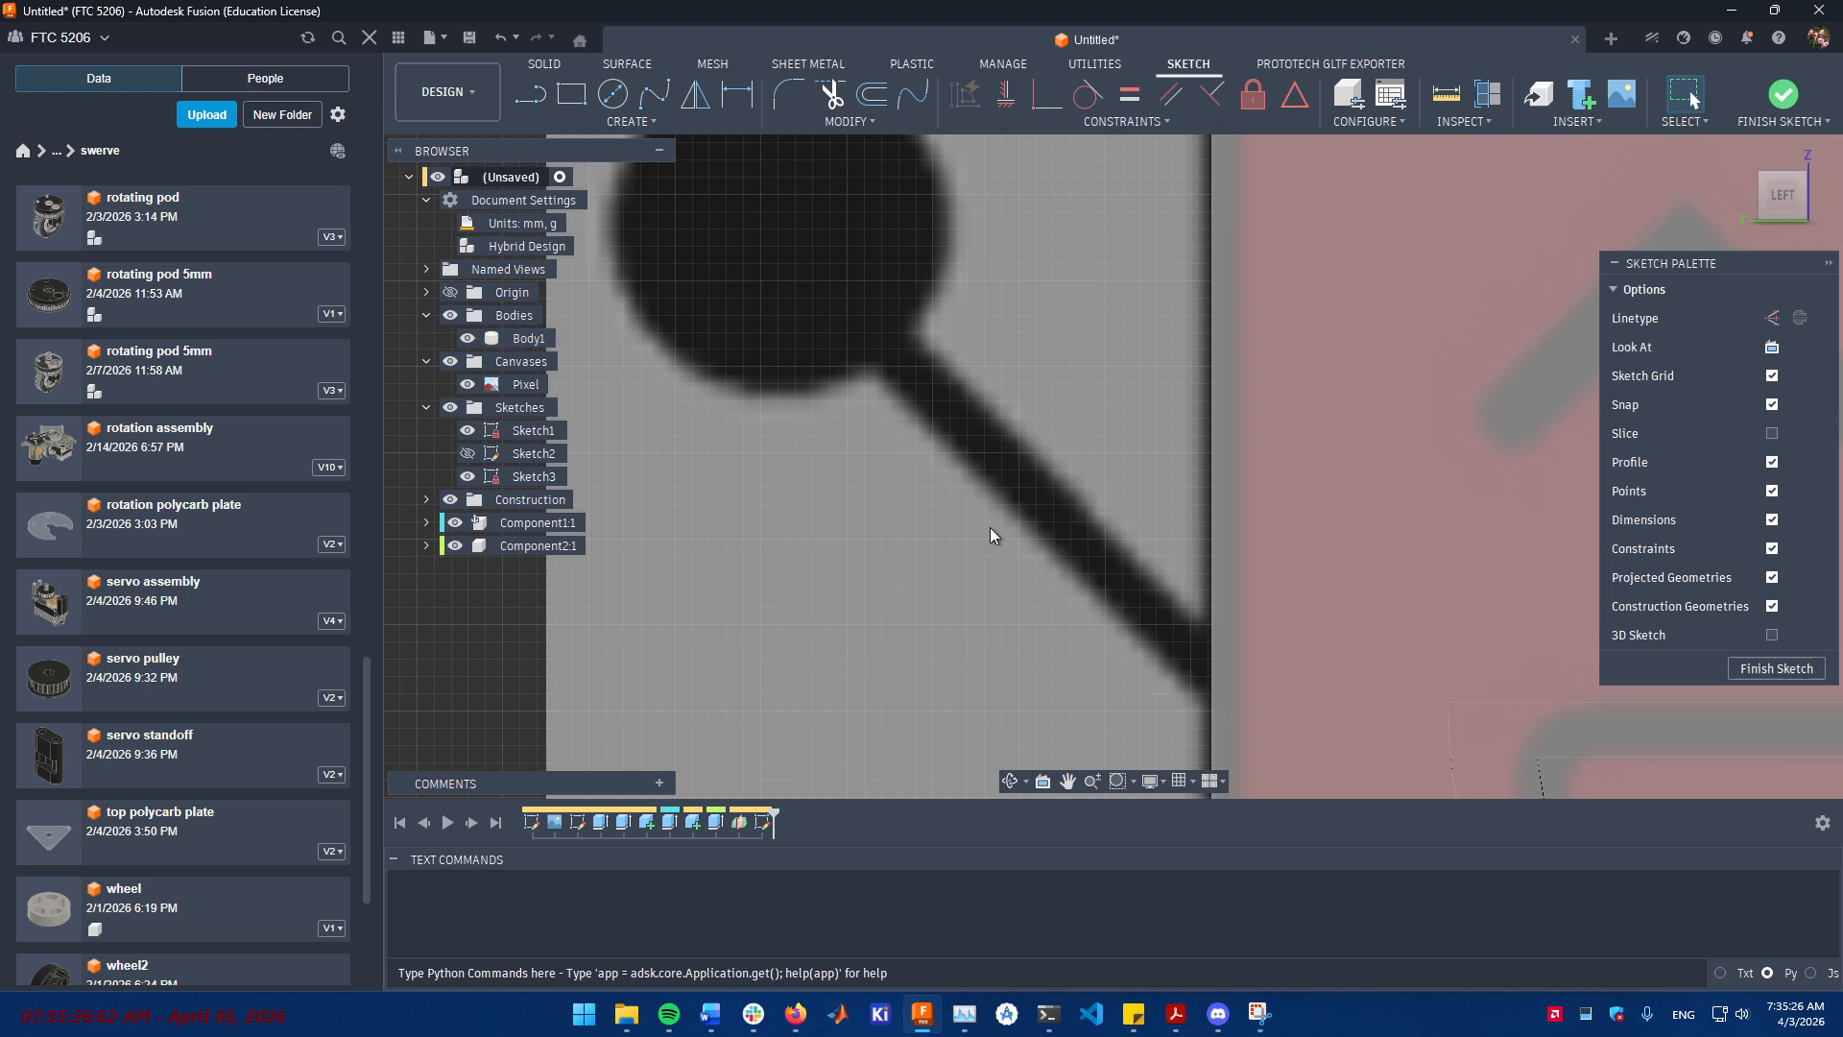
pyautogui.scroll(-3, 974, 478)
pyautogui.press('c')
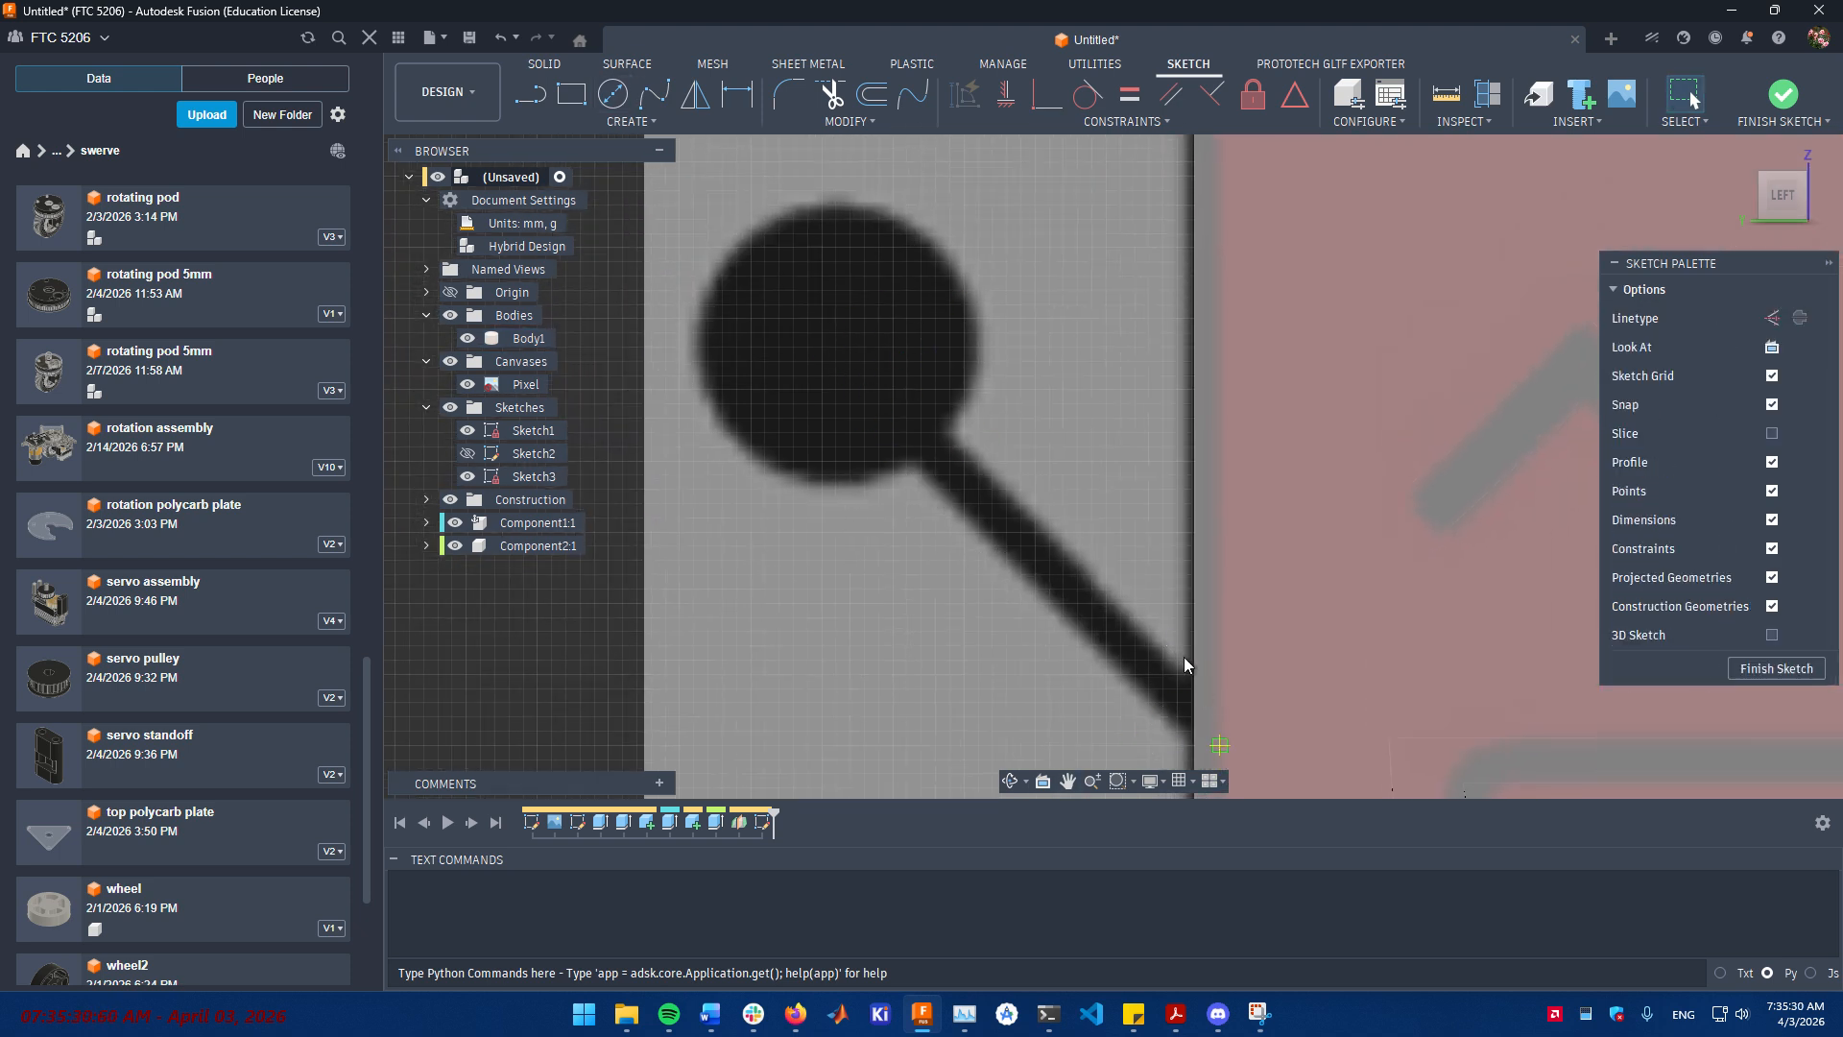
pyautogui.click(835, 347)
pyautogui.click(948, 263)
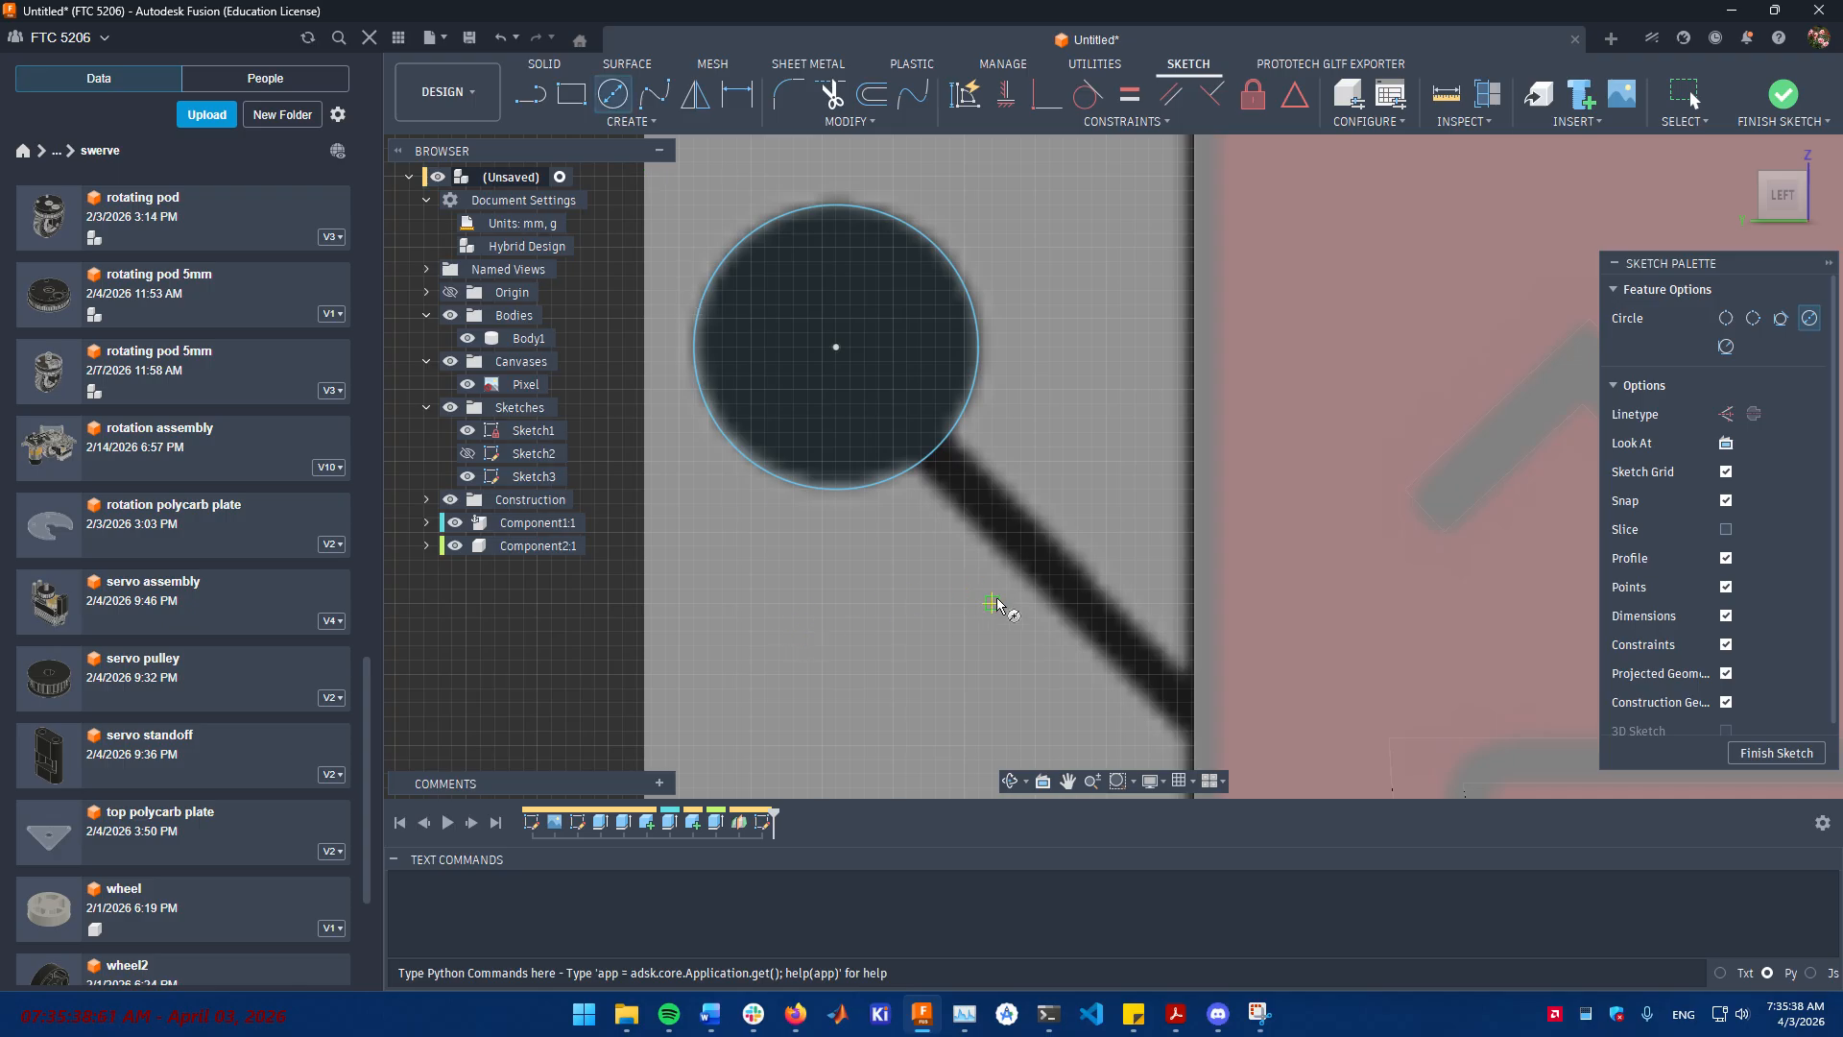
# - Draw a line from the hand circle's centre along the arm's upper edge, ending inside the body
pyautogui.moveTo(1000, 609); pyautogui.dragTo(912, 550, button='middle')
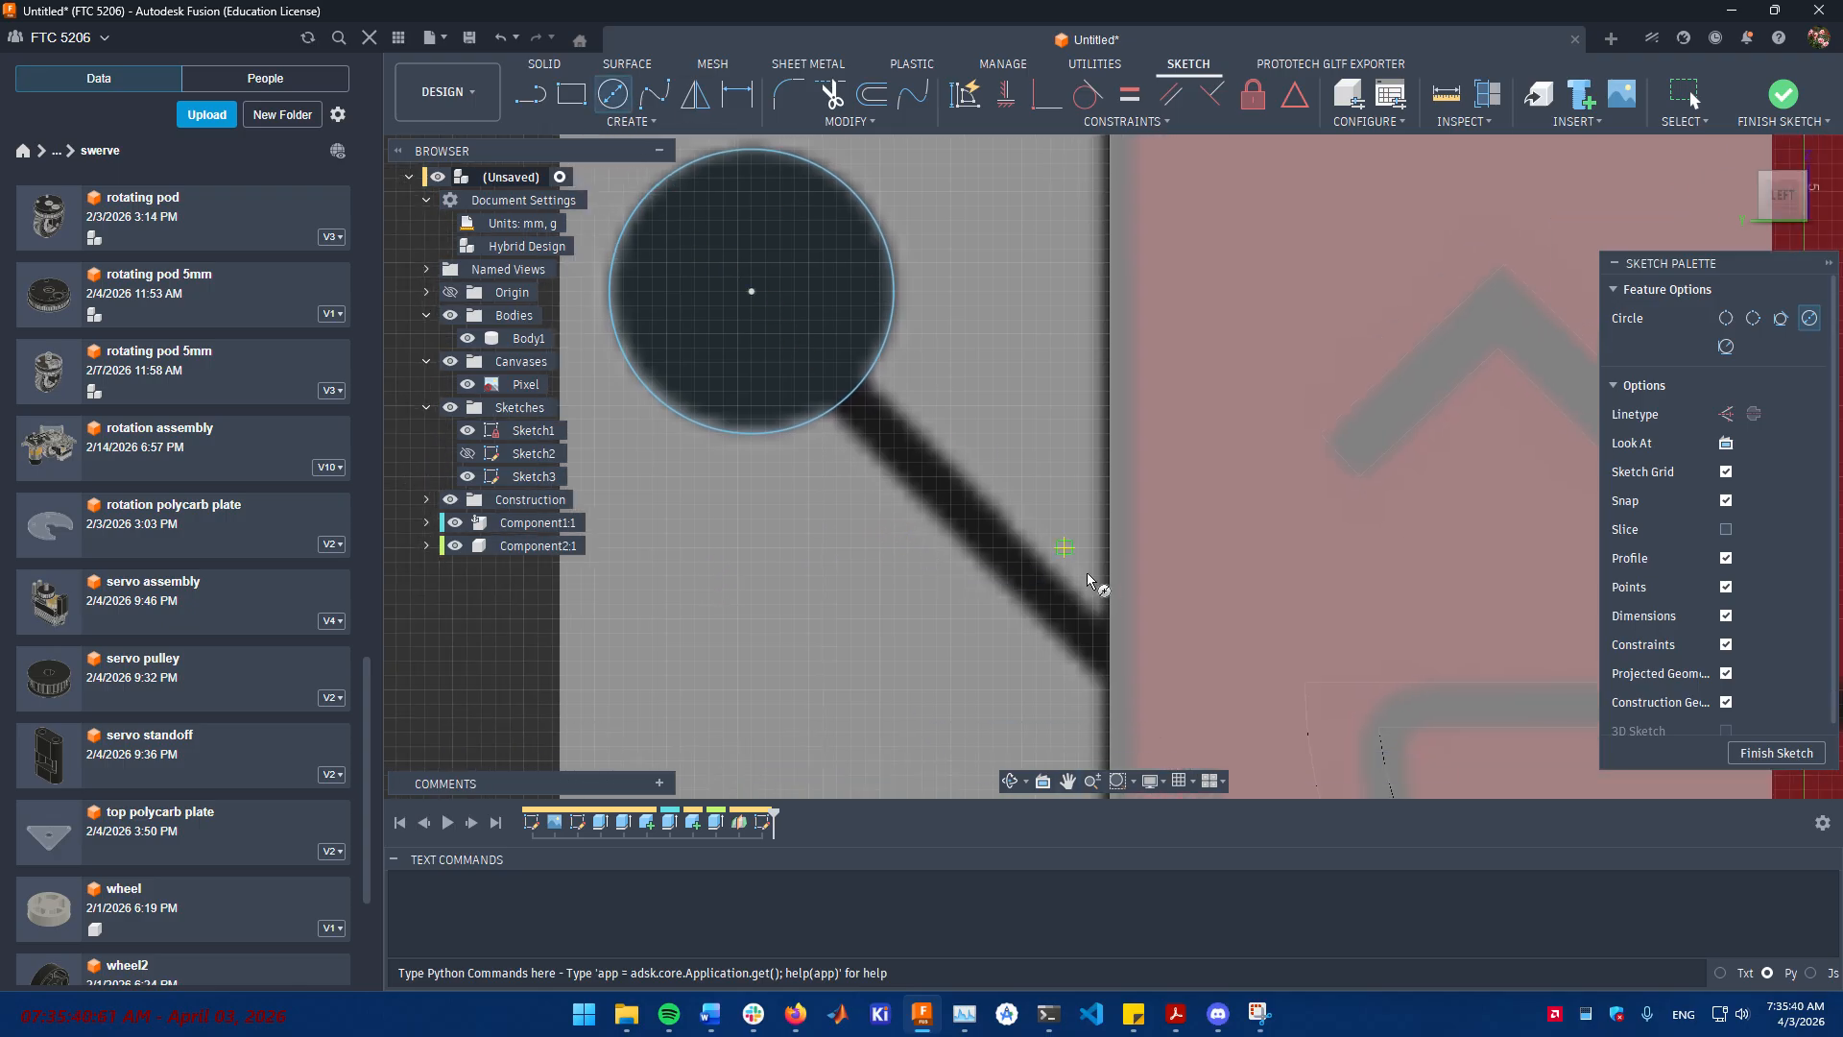
pyautogui.moveTo(1088, 579); pyautogui.dragTo(1009, 548, button='middle')
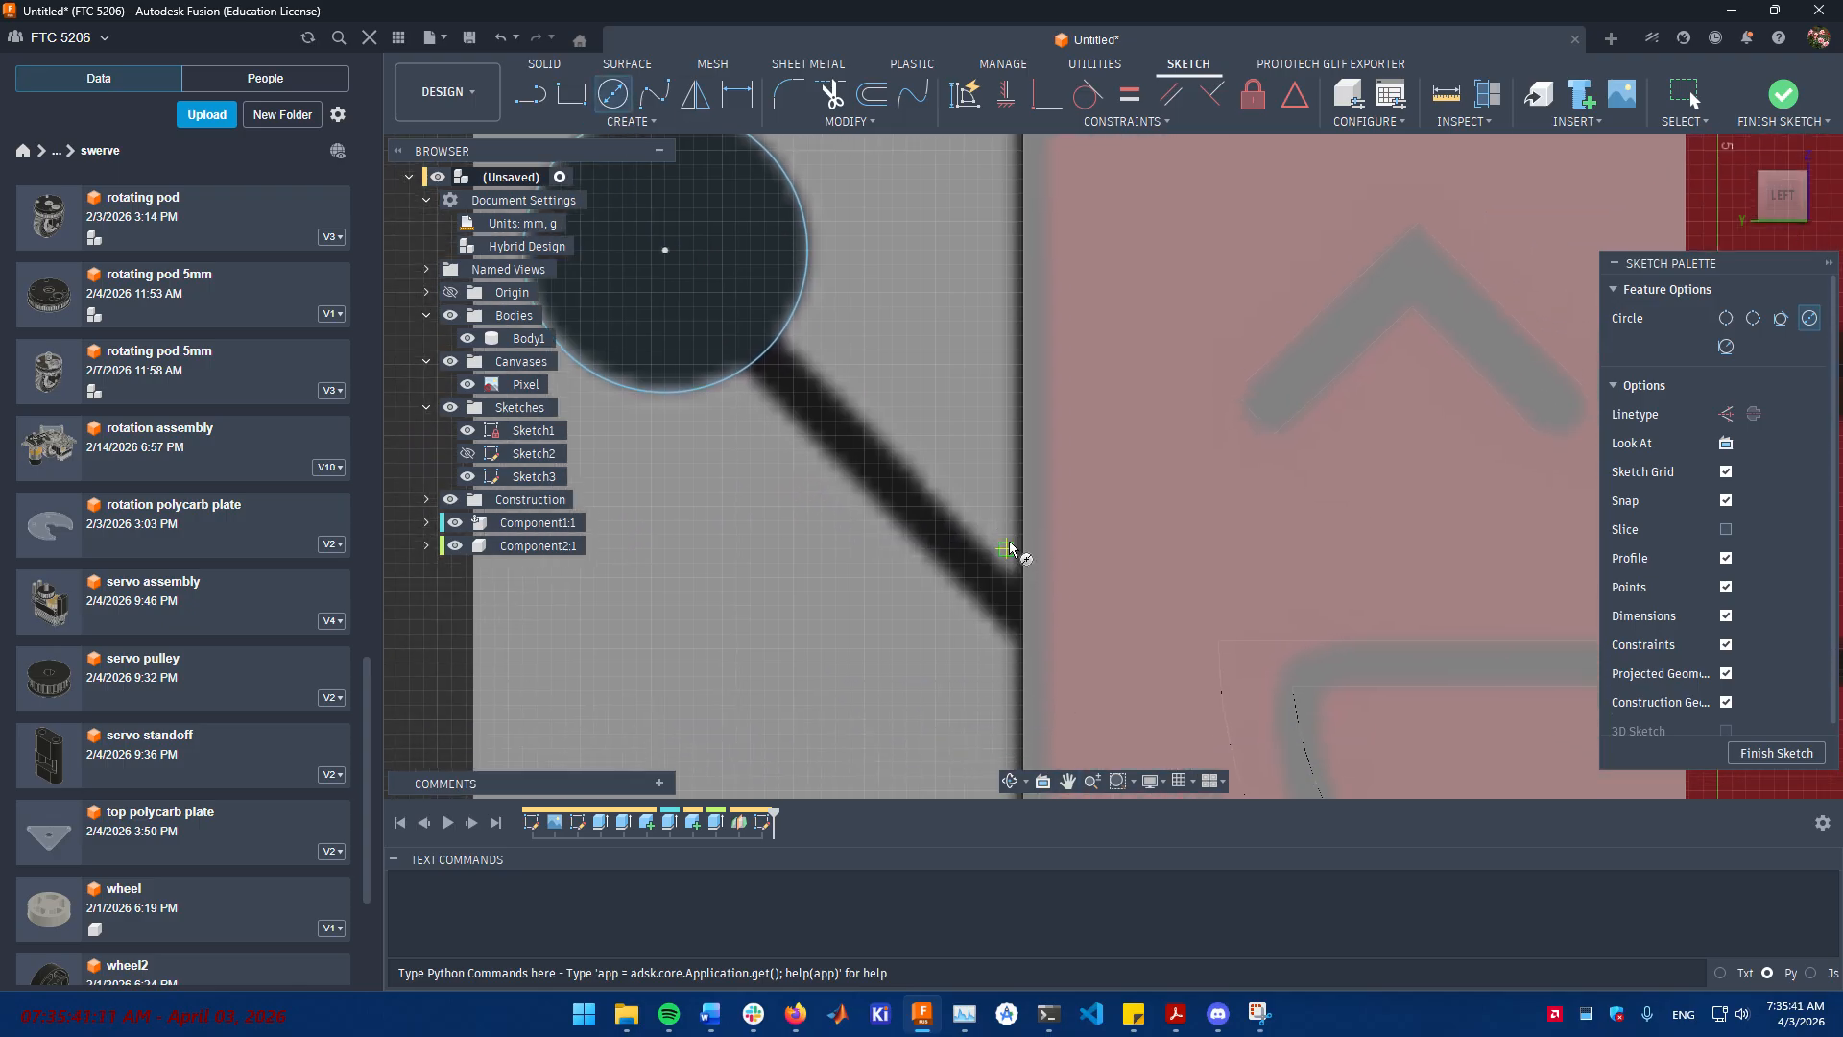
pyautogui.click(531, 91)
pyautogui.click(665, 252)
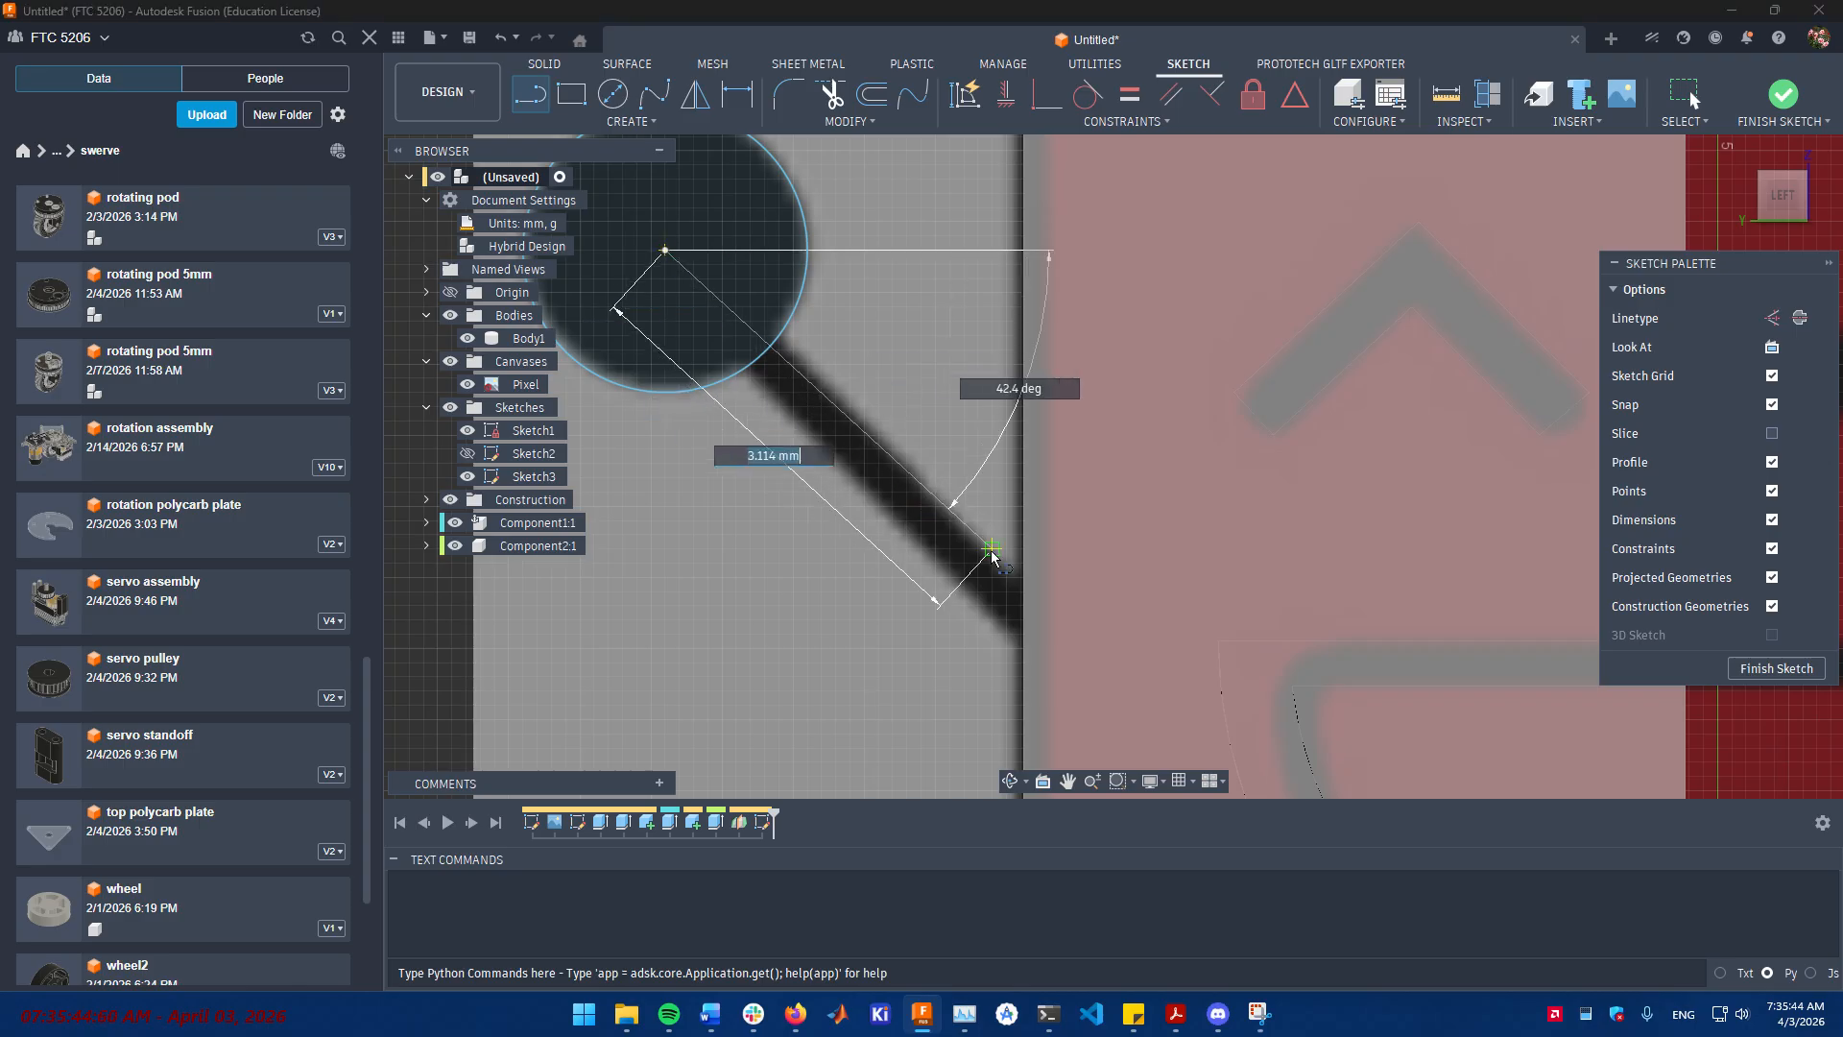
pyautogui.moveTo(1032, 590); pyautogui.dragTo(905, 471, button='middle')
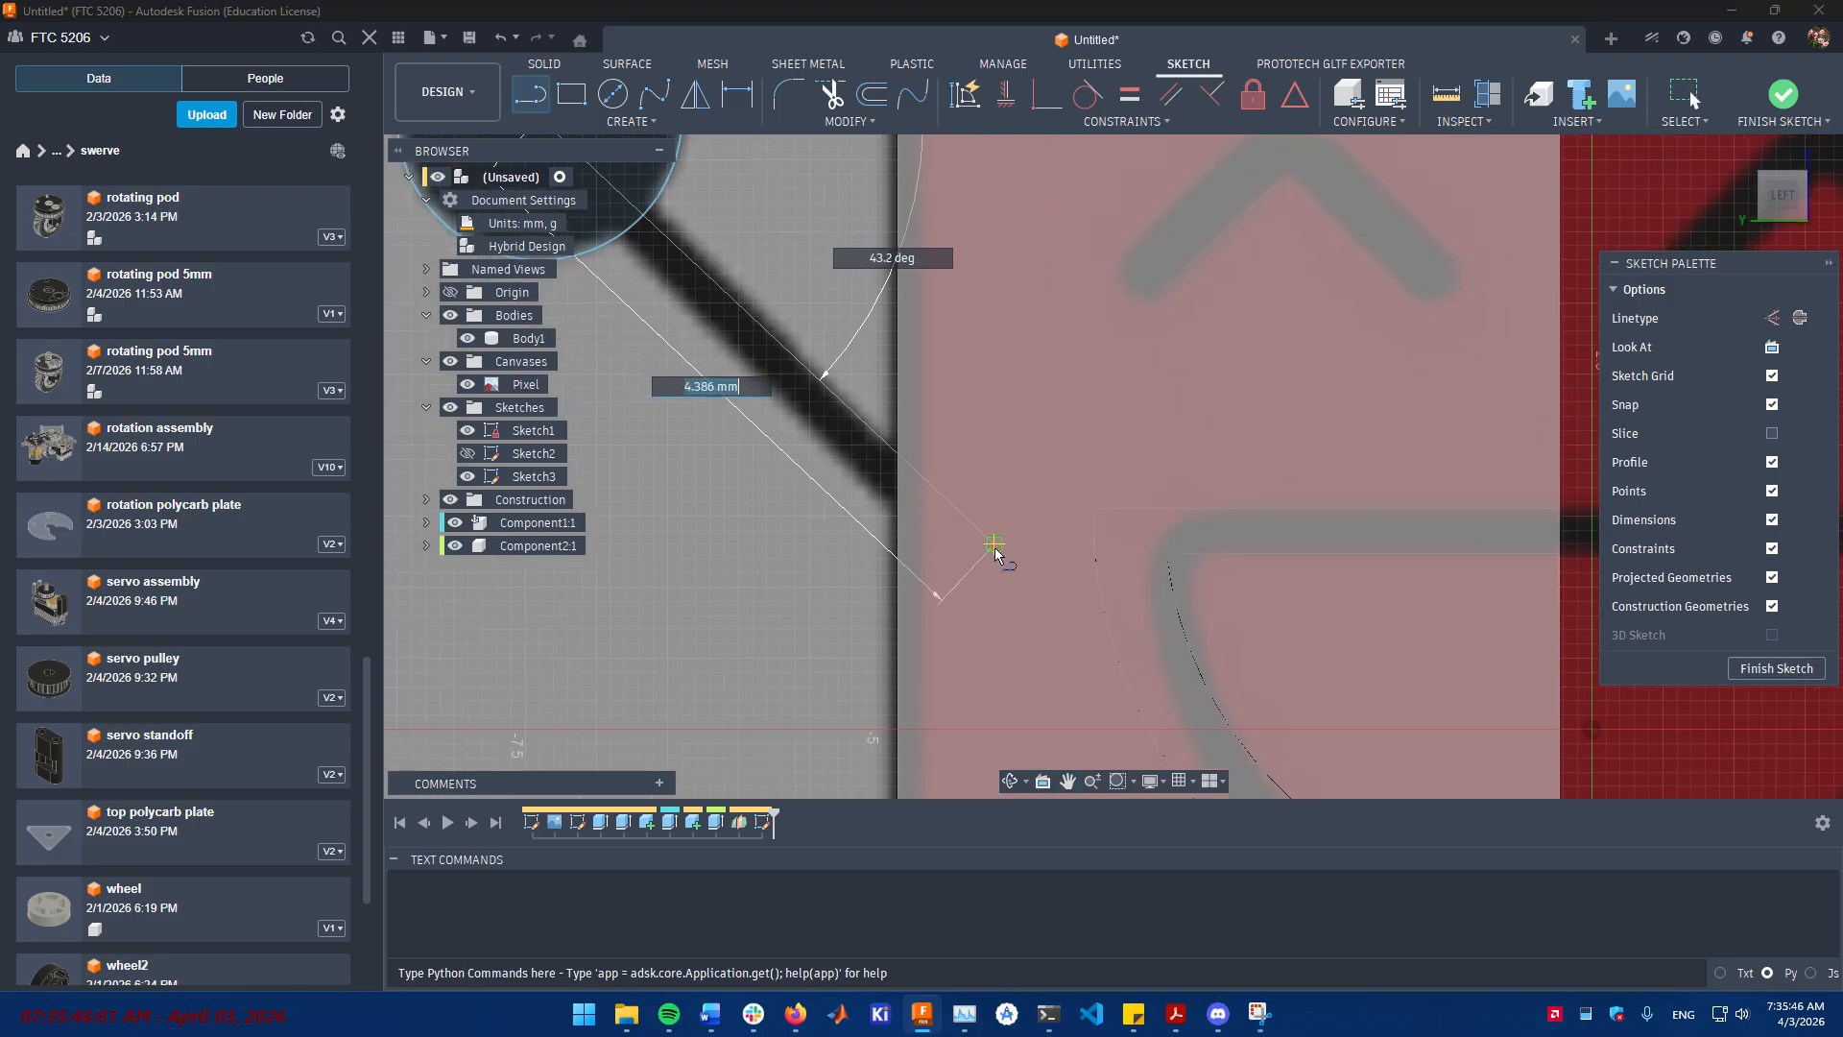
pyautogui.click(1008, 606)
pyautogui.scroll(3, 1164, 641)
pyautogui.press('Escape')
# - Offset the arm's centre line about 0.186 mm toward the arm's lower edge
pyautogui.scroll(-3, 958, 471)
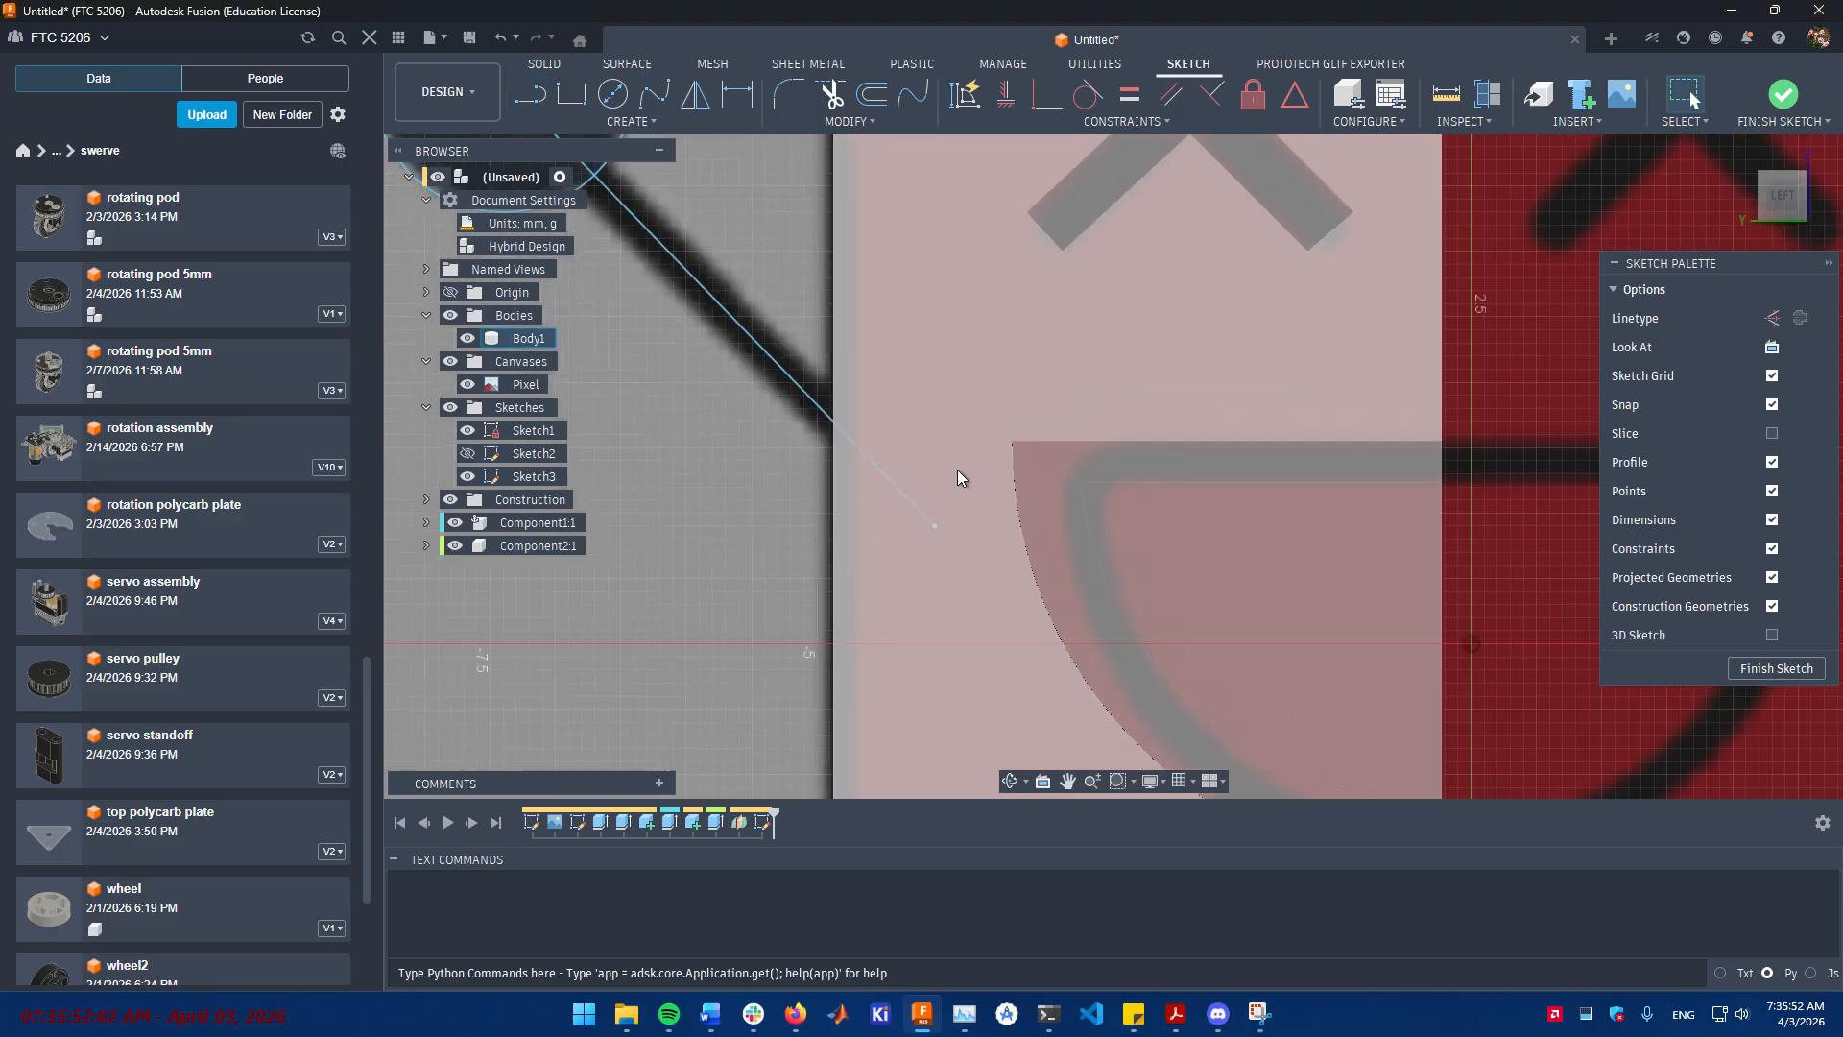
pyautogui.scroll(-2, 958, 469)
pyautogui.moveTo(958, 473); pyautogui.dragTo(1234, 549, button='middle')
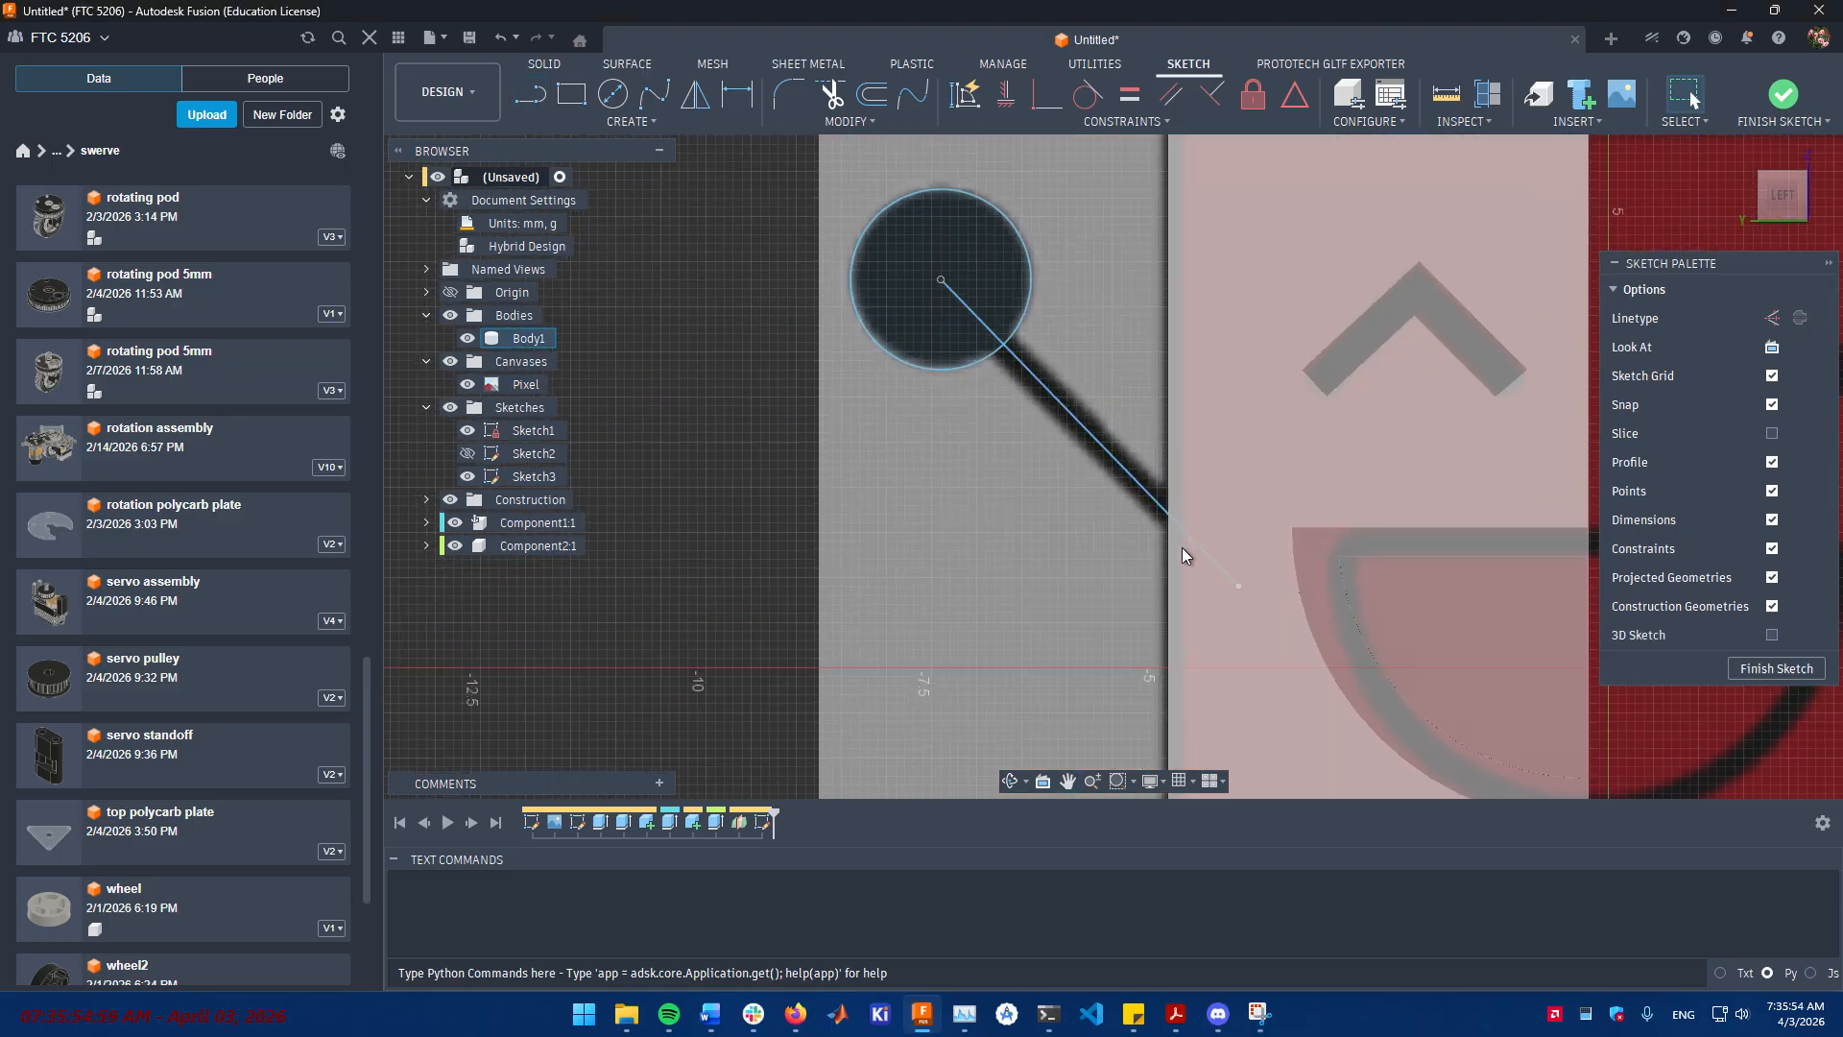
pyautogui.scroll(2, 1085, 528)
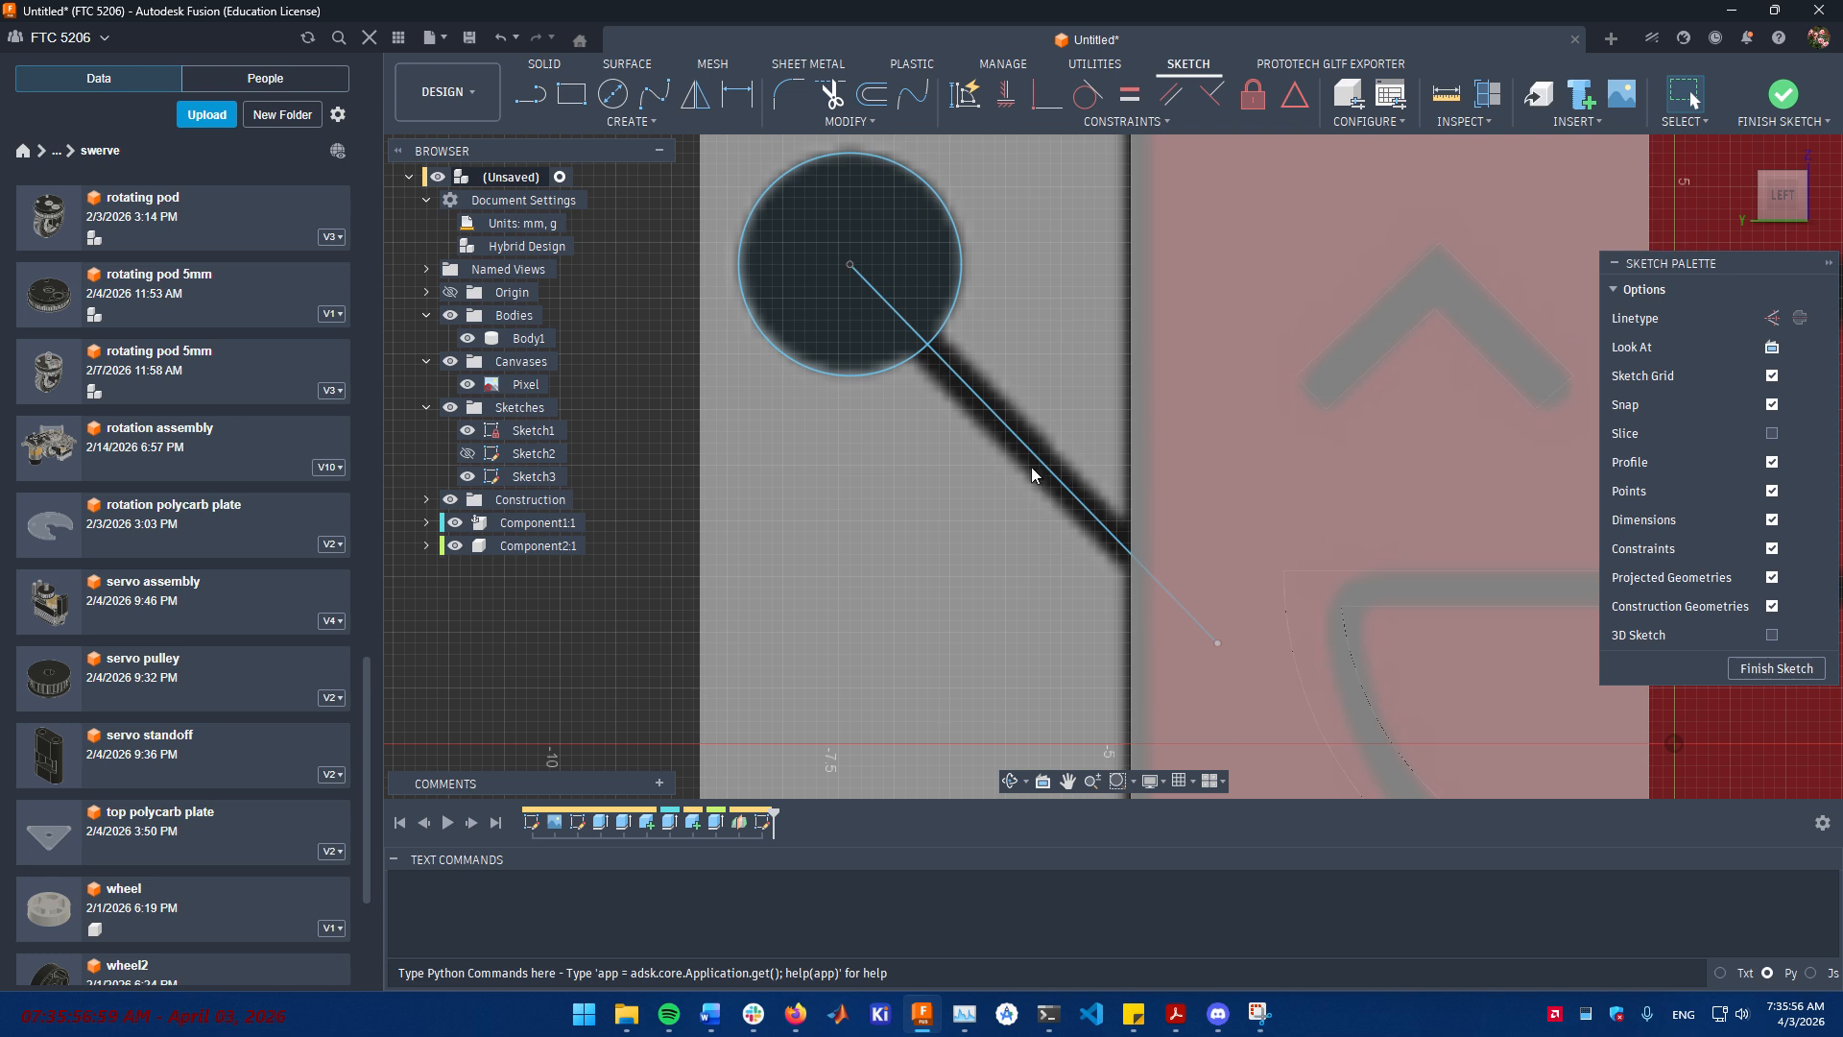
pyautogui.scroll(1, 1029, 460)
pyautogui.moveTo(1023, 447); pyautogui.dragTo(987, 452, button='middle')
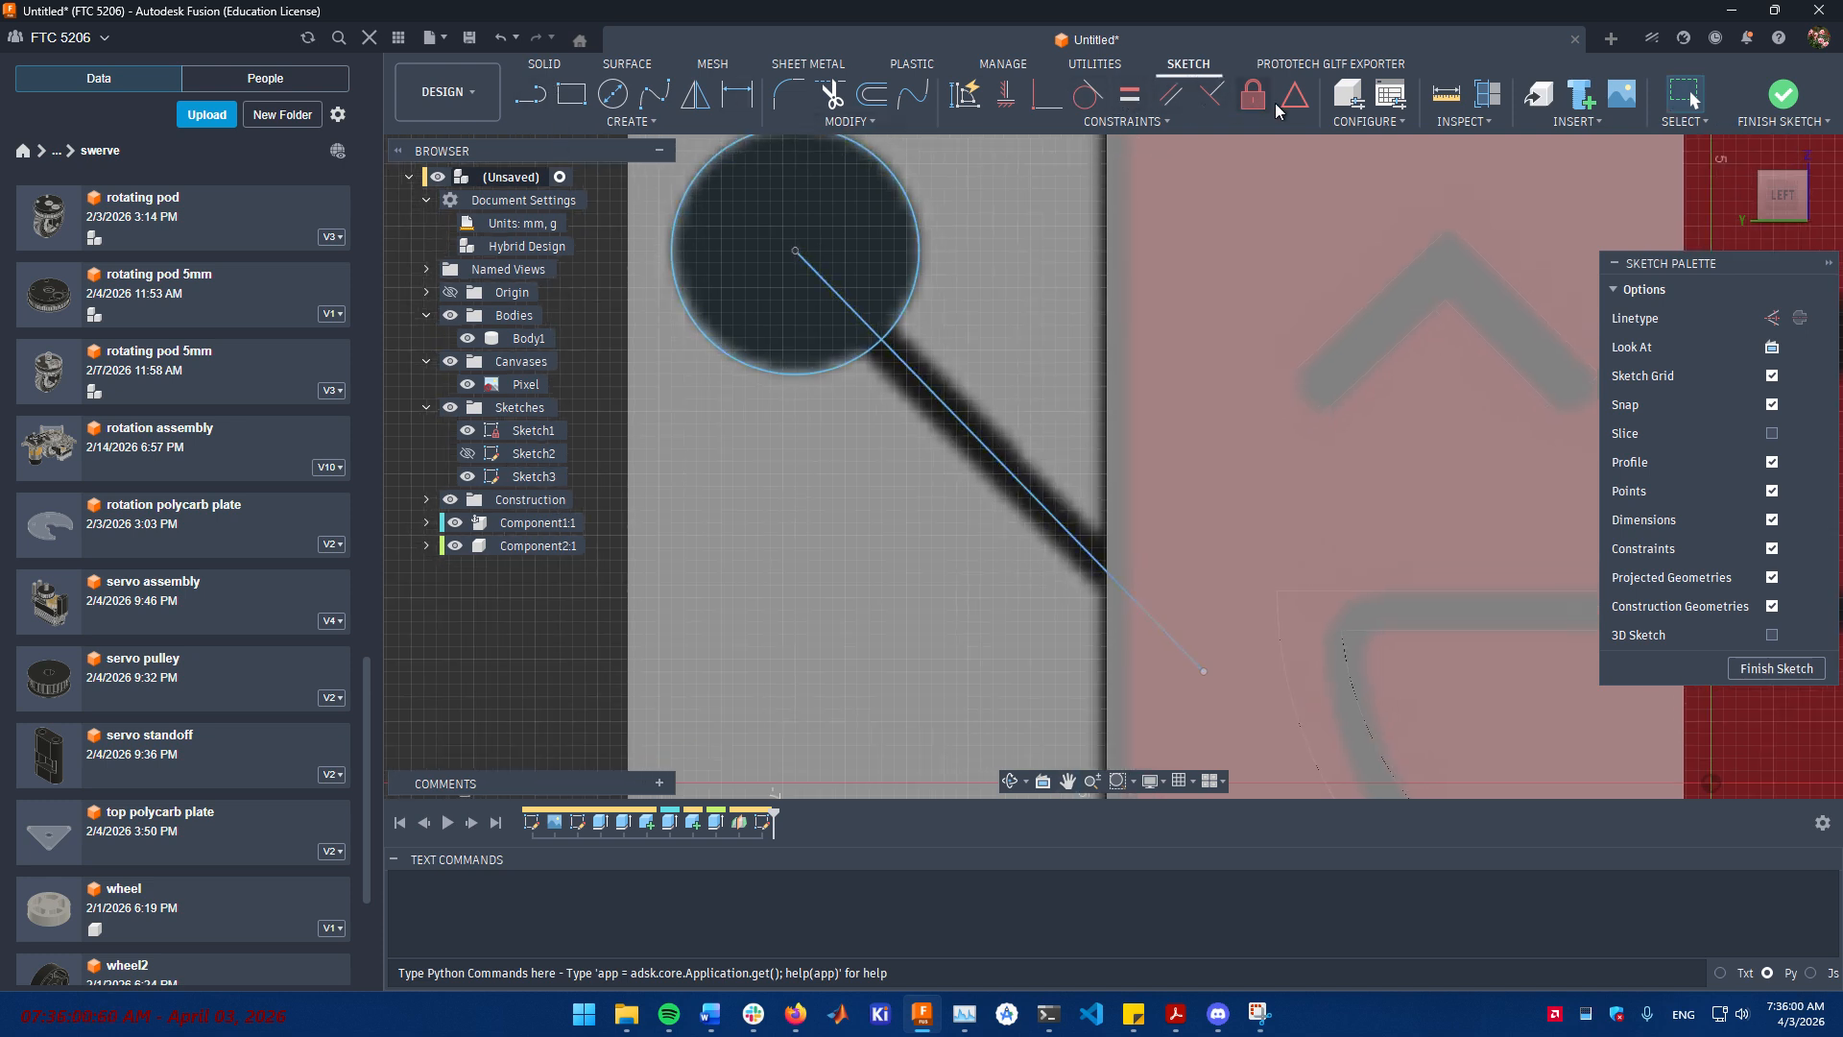
pyautogui.click(860, 119)
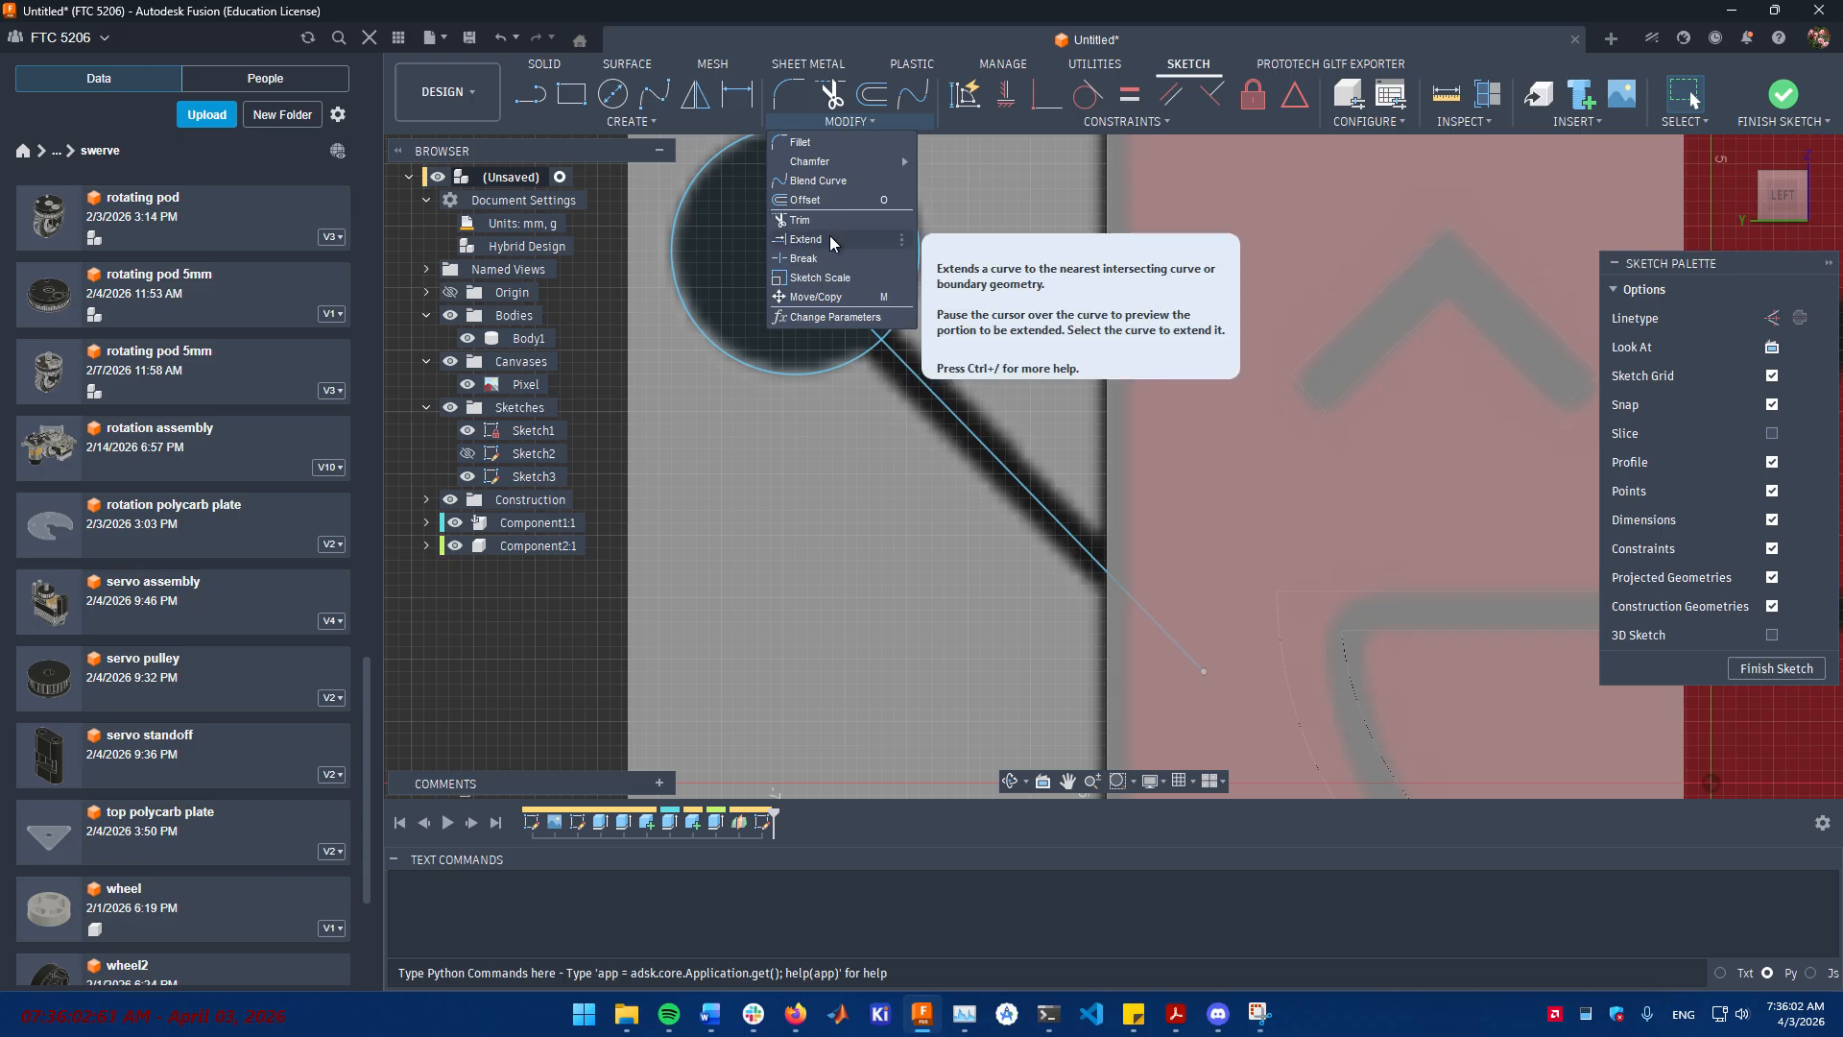
pyautogui.click(839, 199)
pyautogui.moveTo(941, 319); pyautogui.dragTo(869, 334, button='middle')
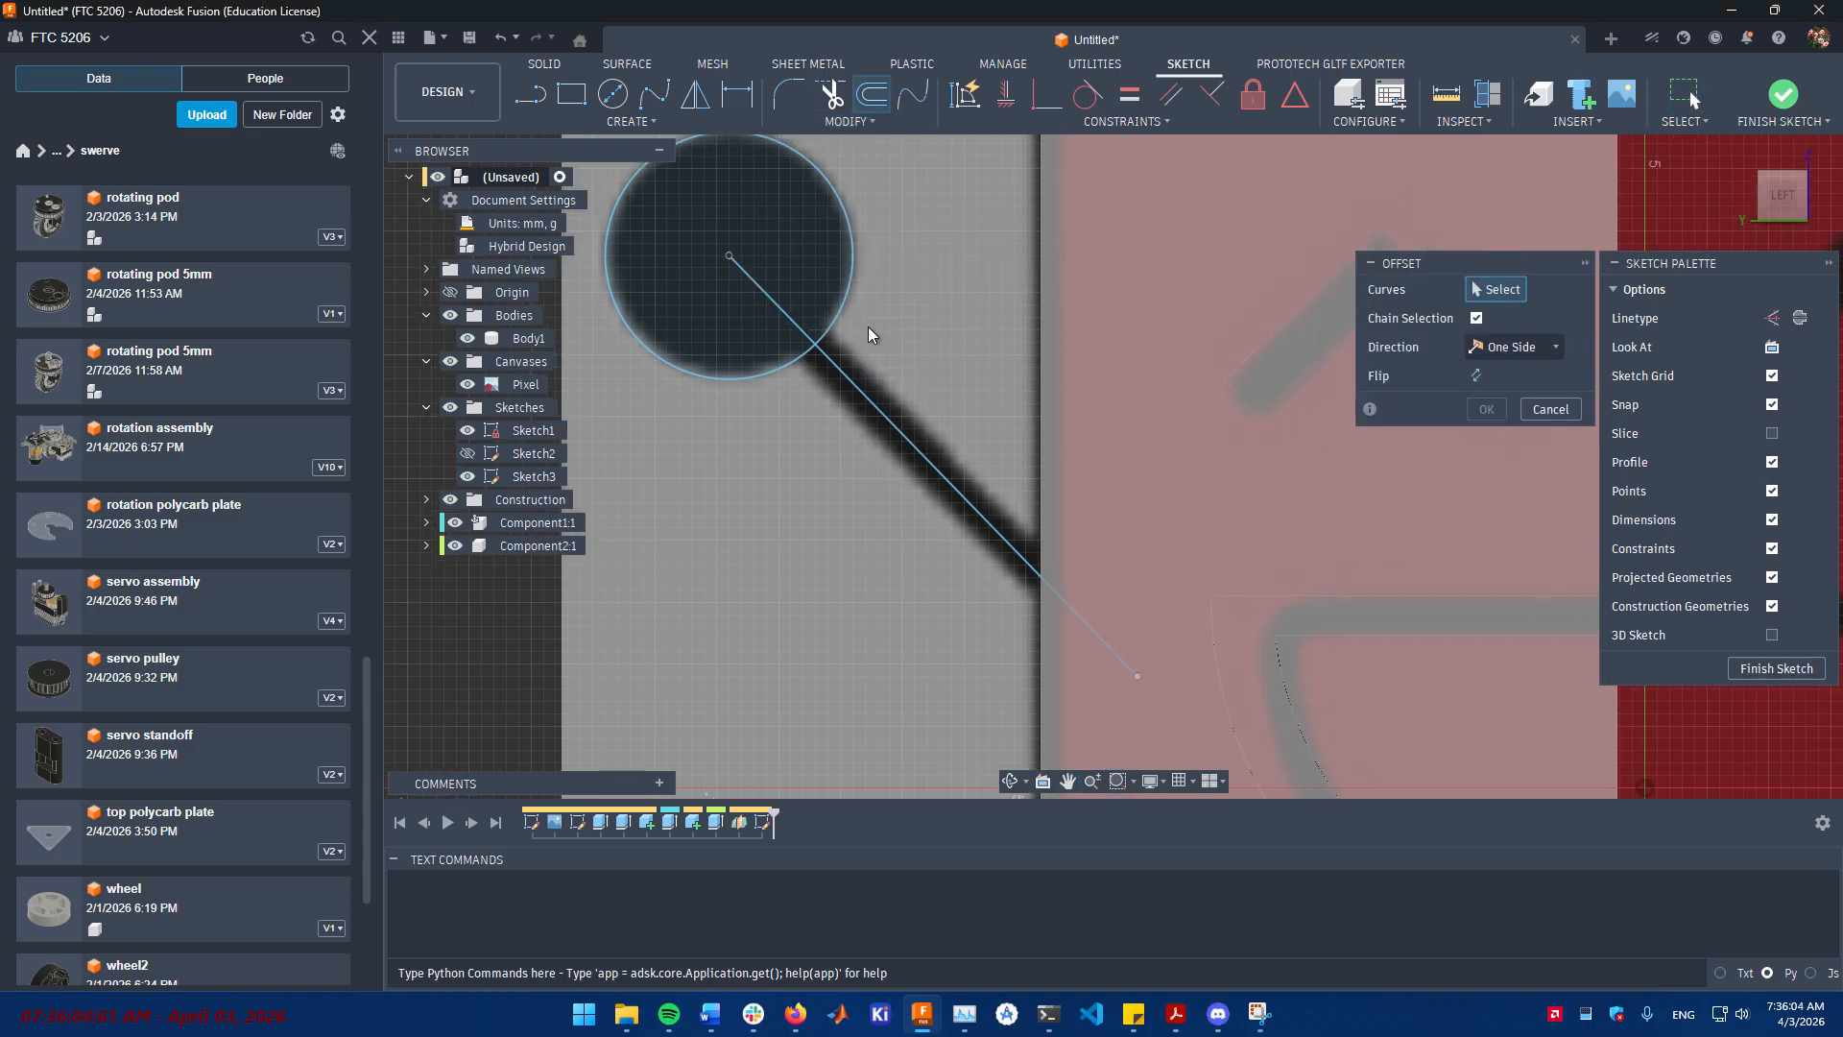
pyautogui.click(870, 410)
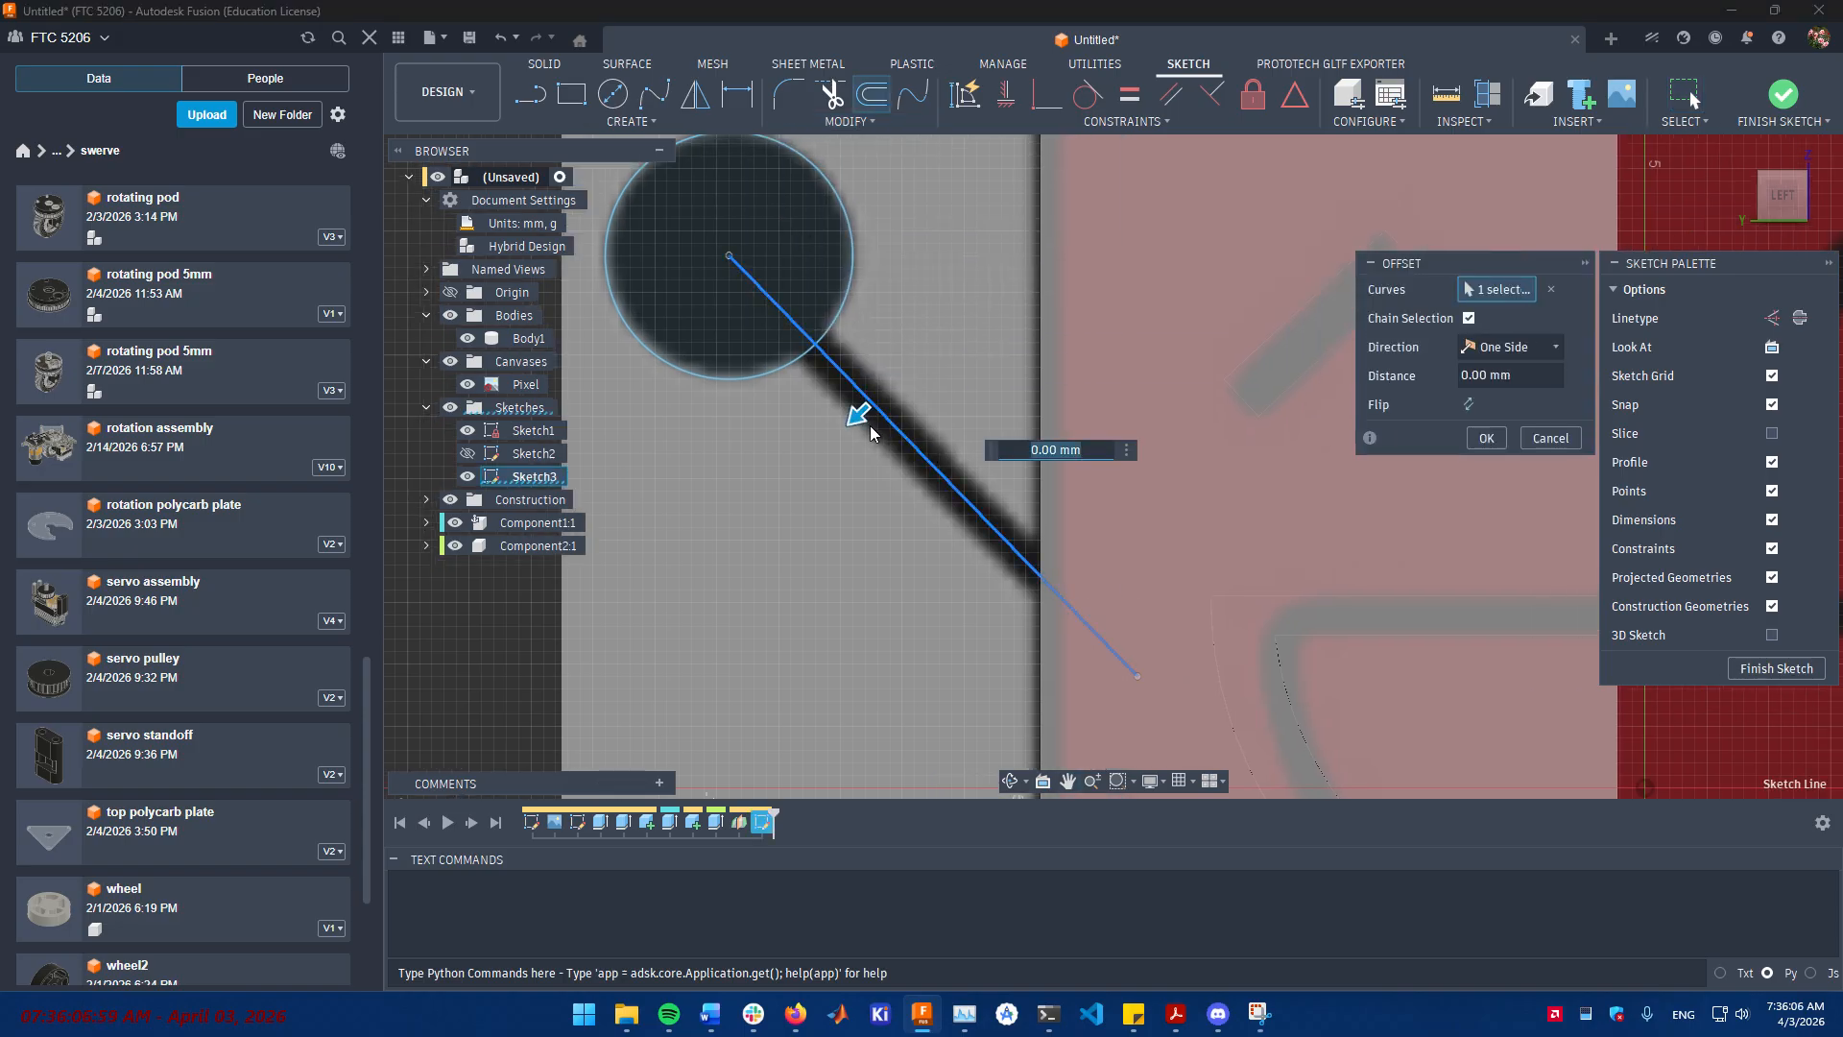
pyautogui.moveTo(860, 414); pyautogui.dragTo(846, 437)
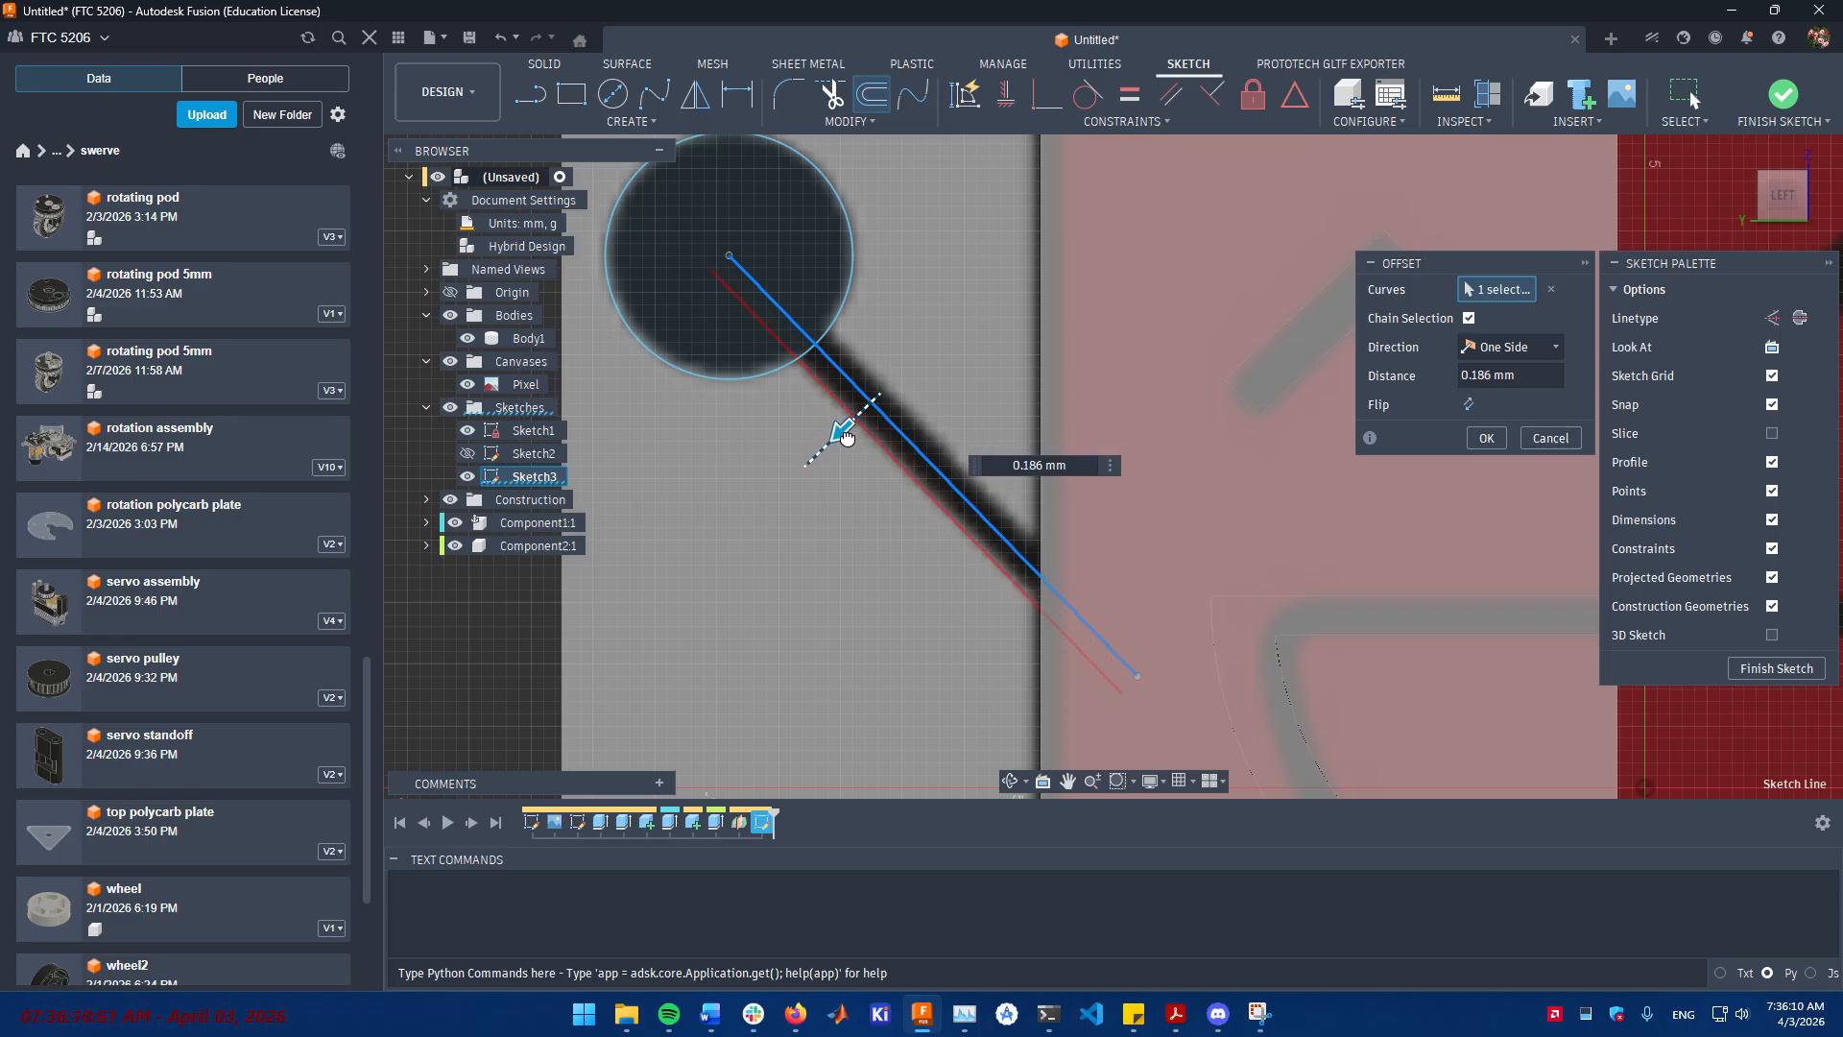
# - Make the arm line's offset symmetric to both sides and apply it
pyautogui.scroll(4, 862, 547)
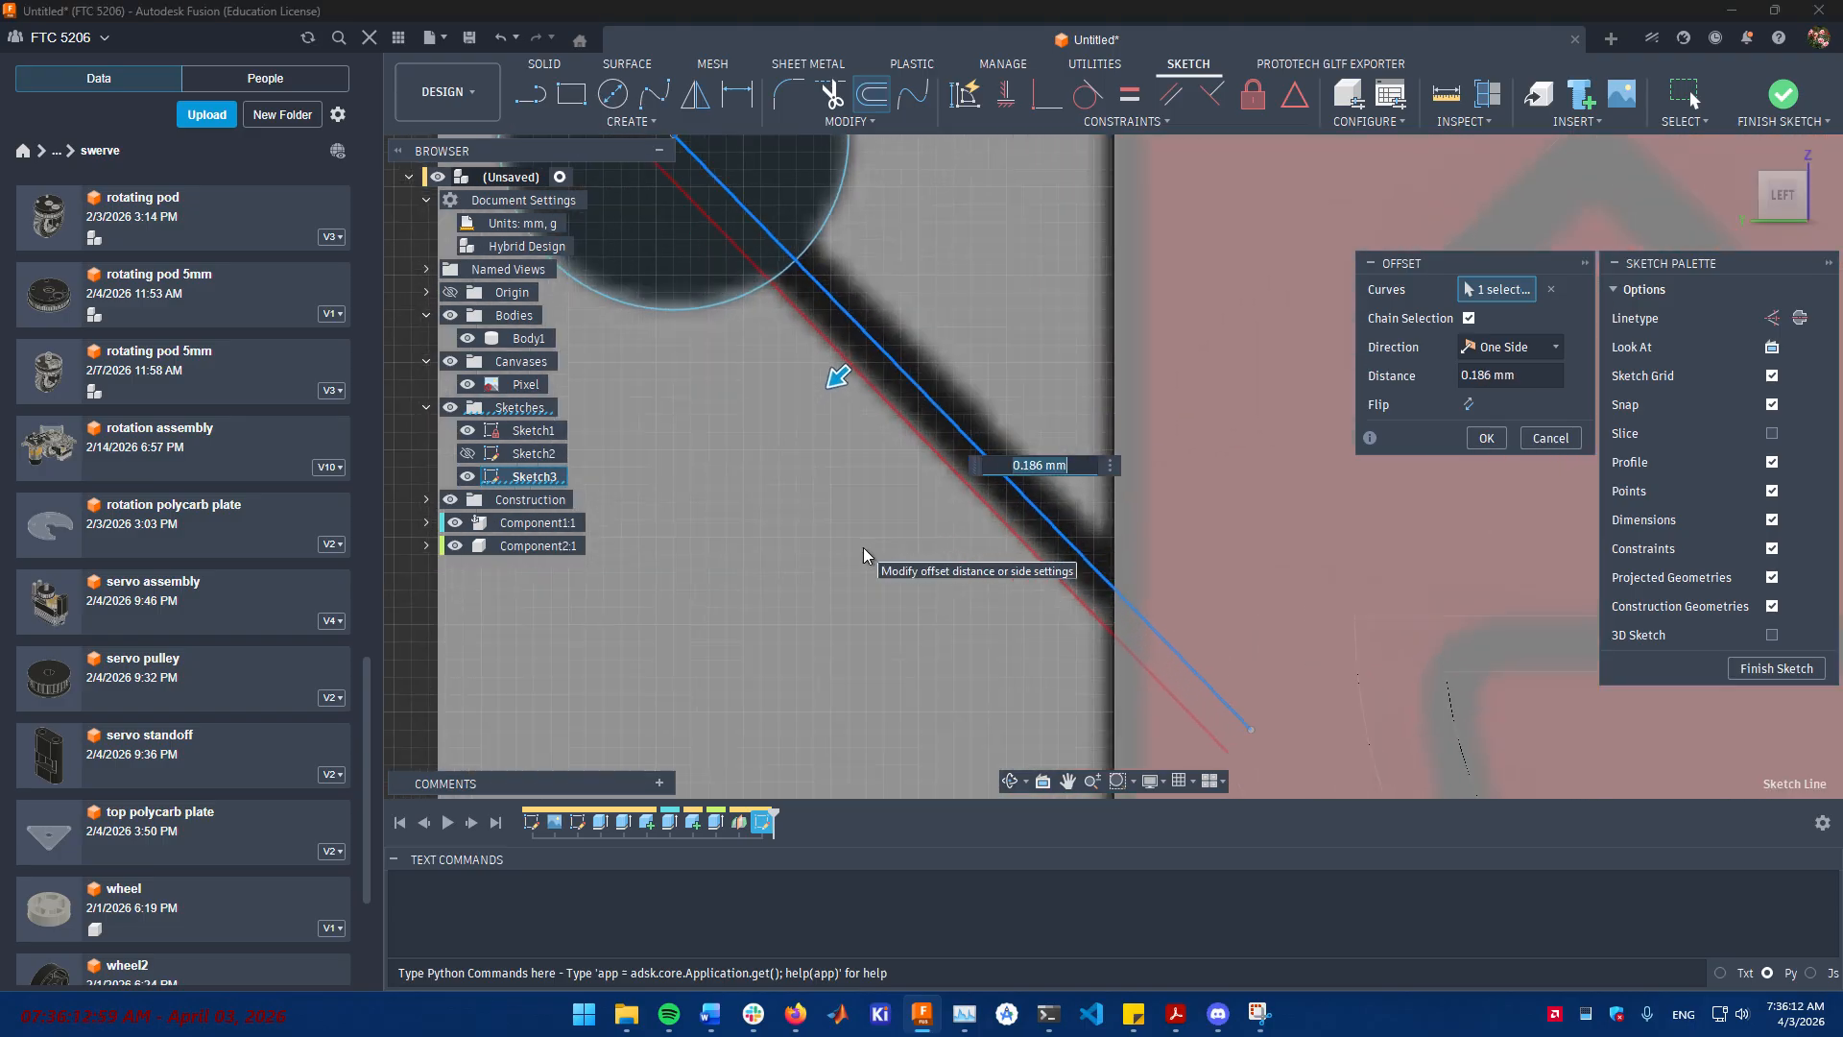
pyautogui.moveTo(918, 504); pyautogui.dragTo(882, 531, button='middle')
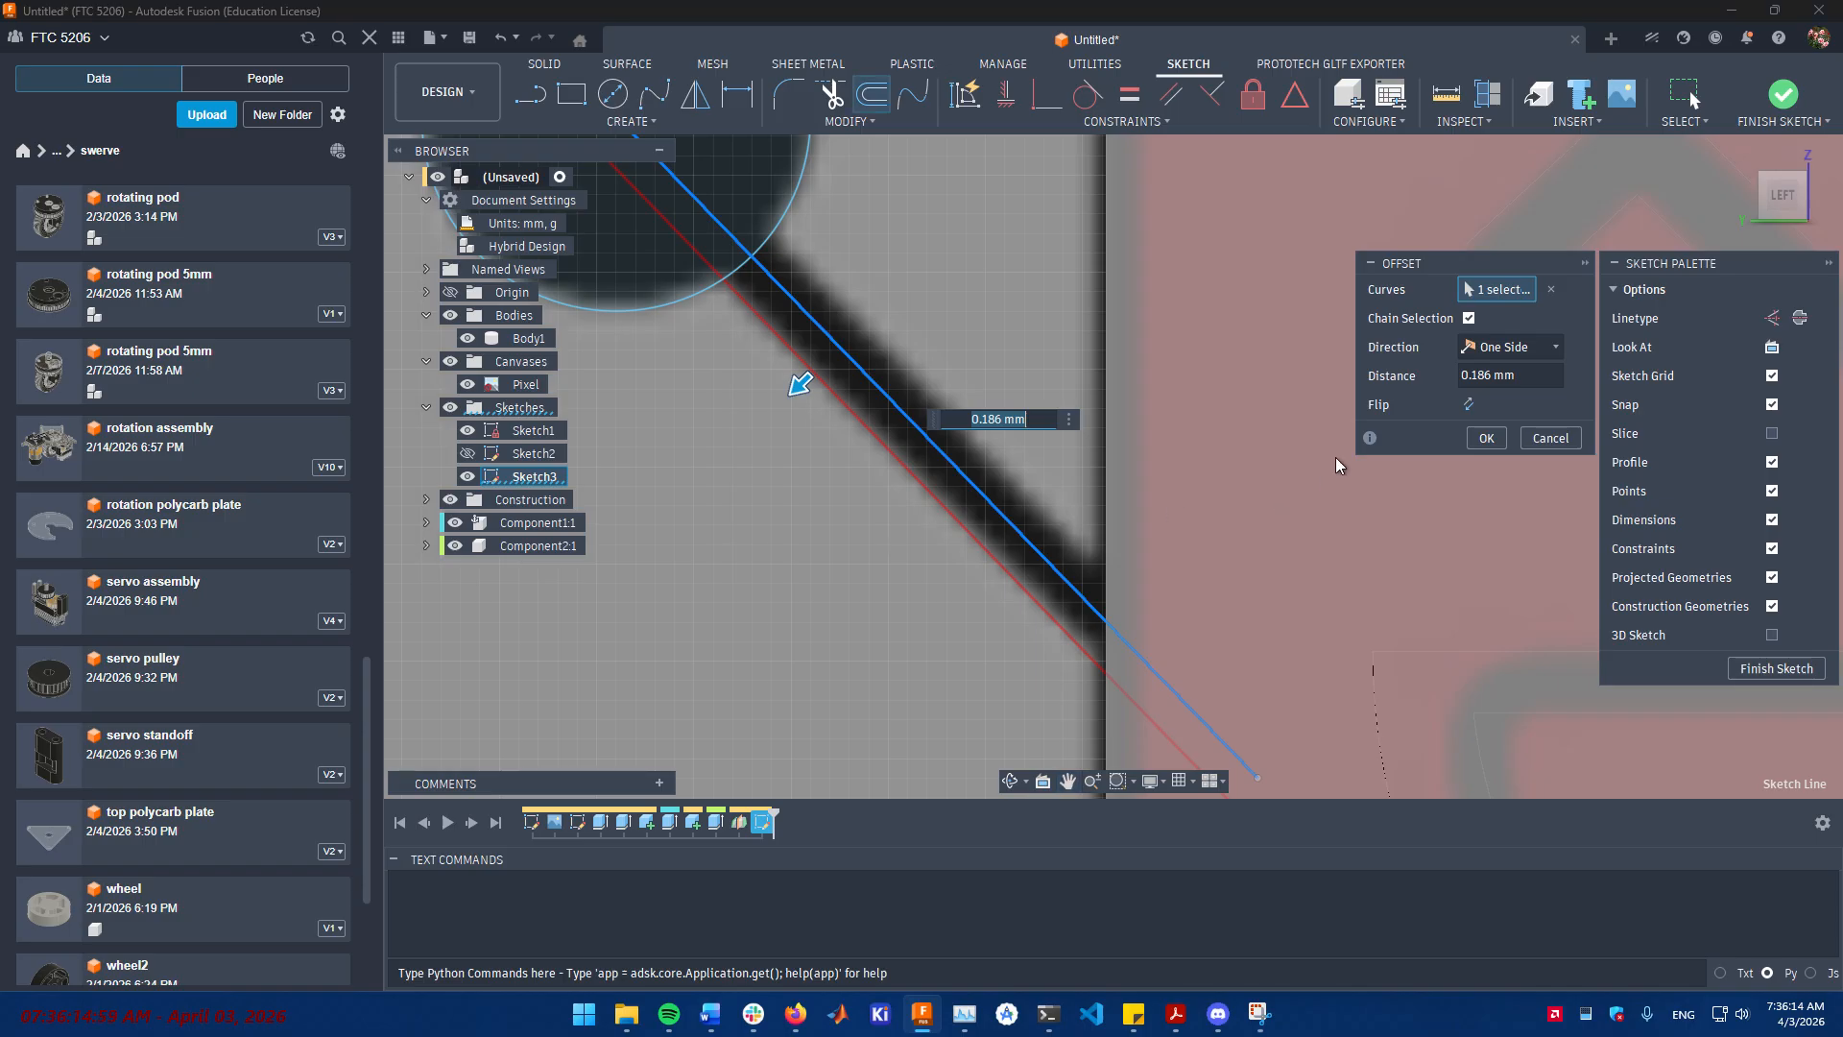
pyautogui.click(1507, 347)
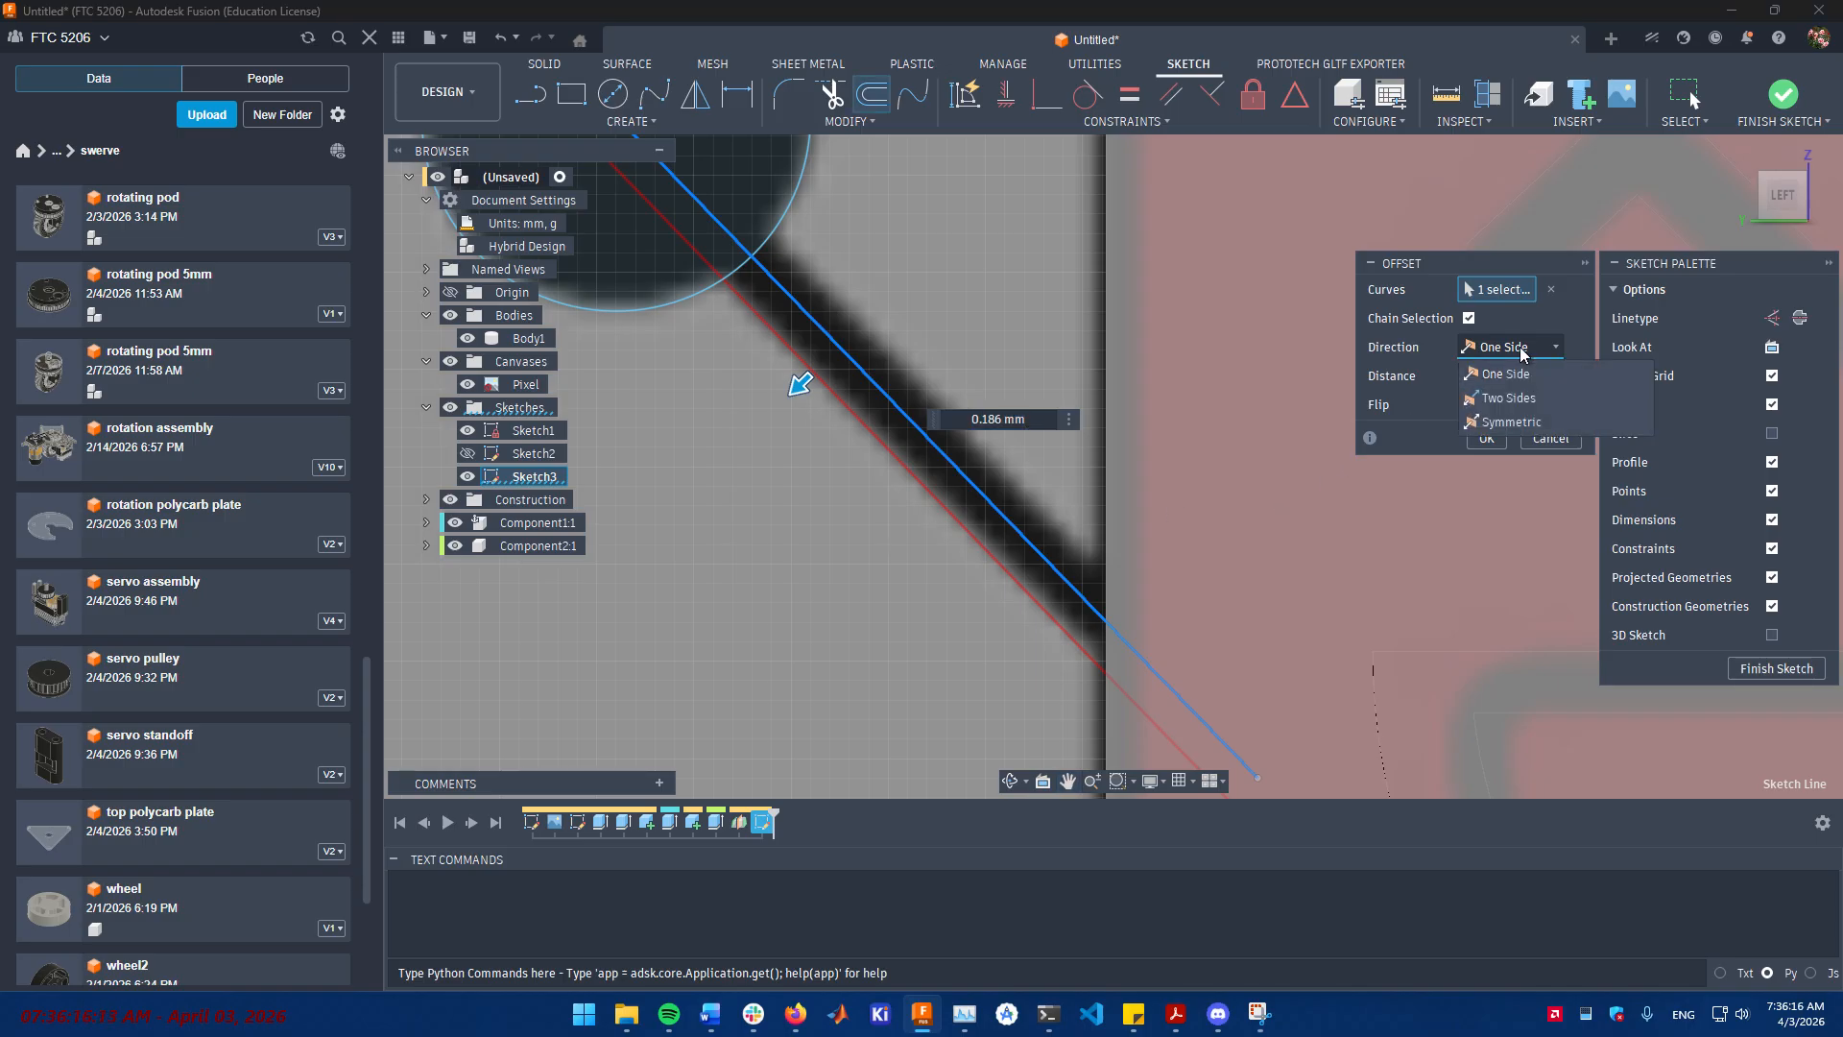
pyautogui.click(1509, 419)
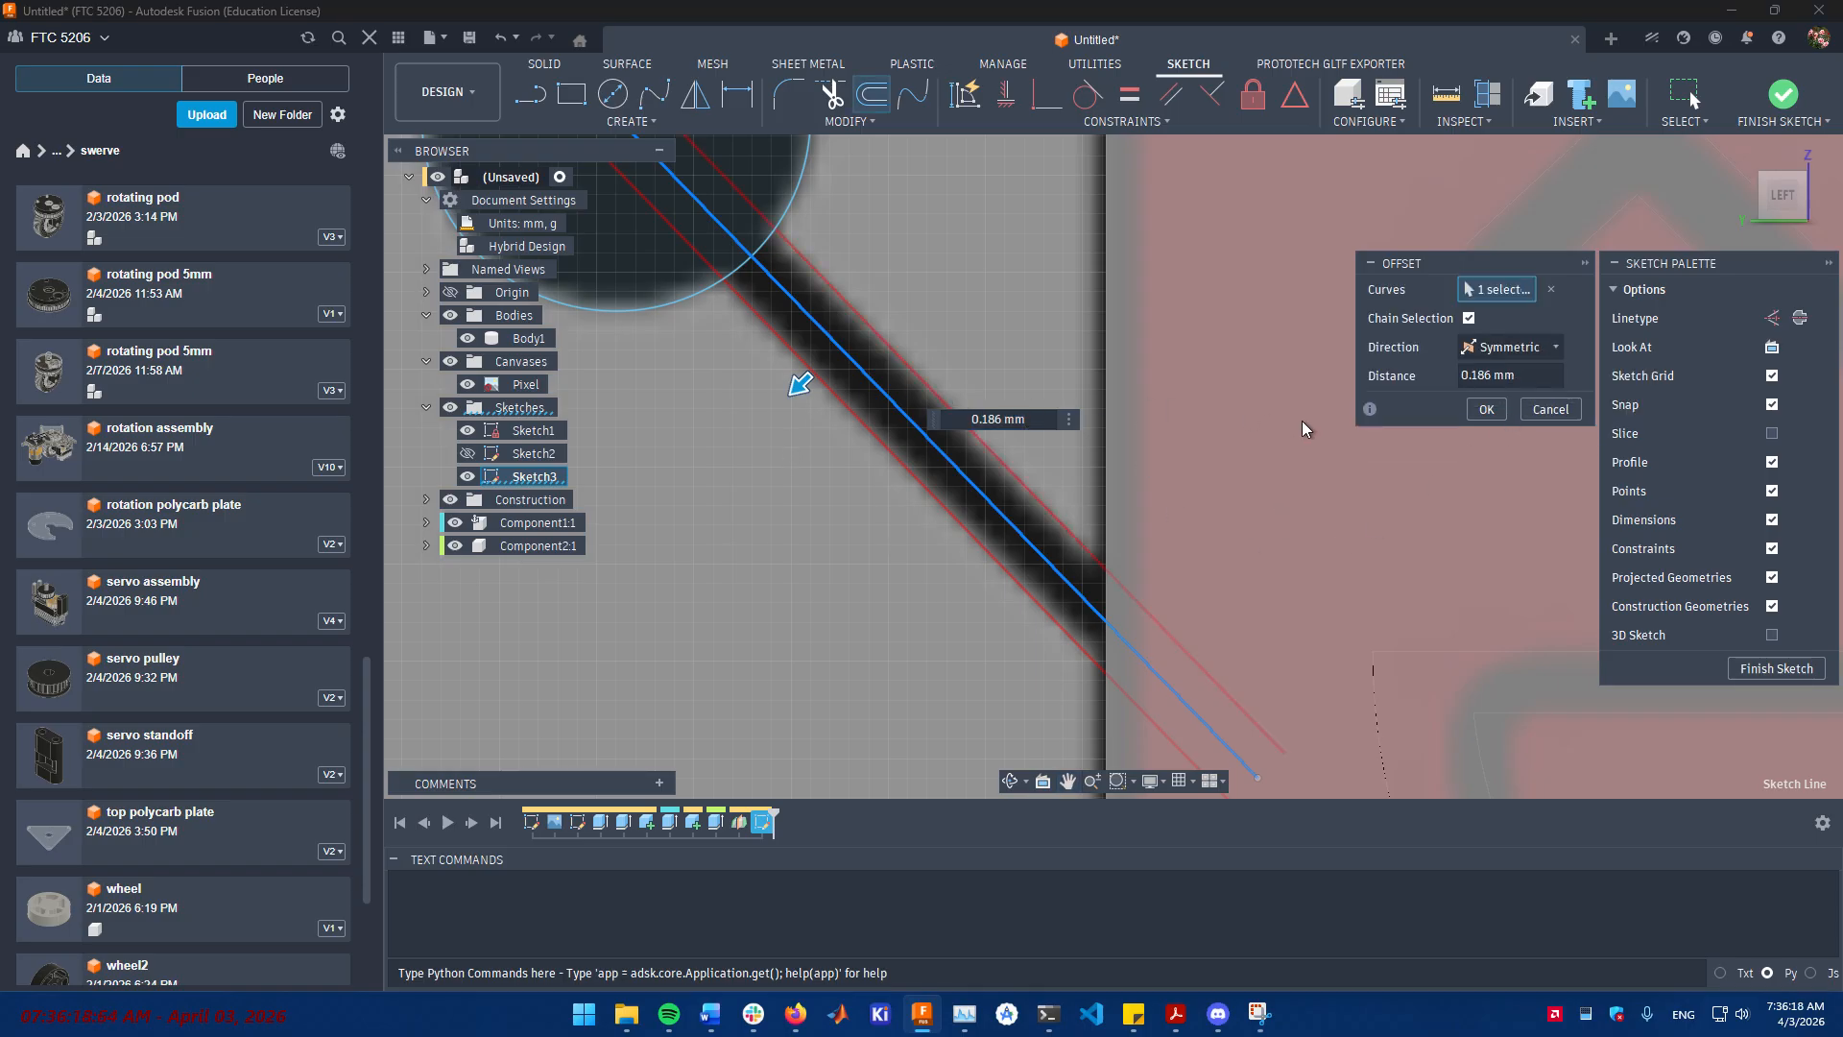
pyautogui.click(1495, 409)
# - Examine how the offset lines match the canvas arm and where they end inside the hand circle and the body
pyautogui.scroll(-5, 1079, 607)
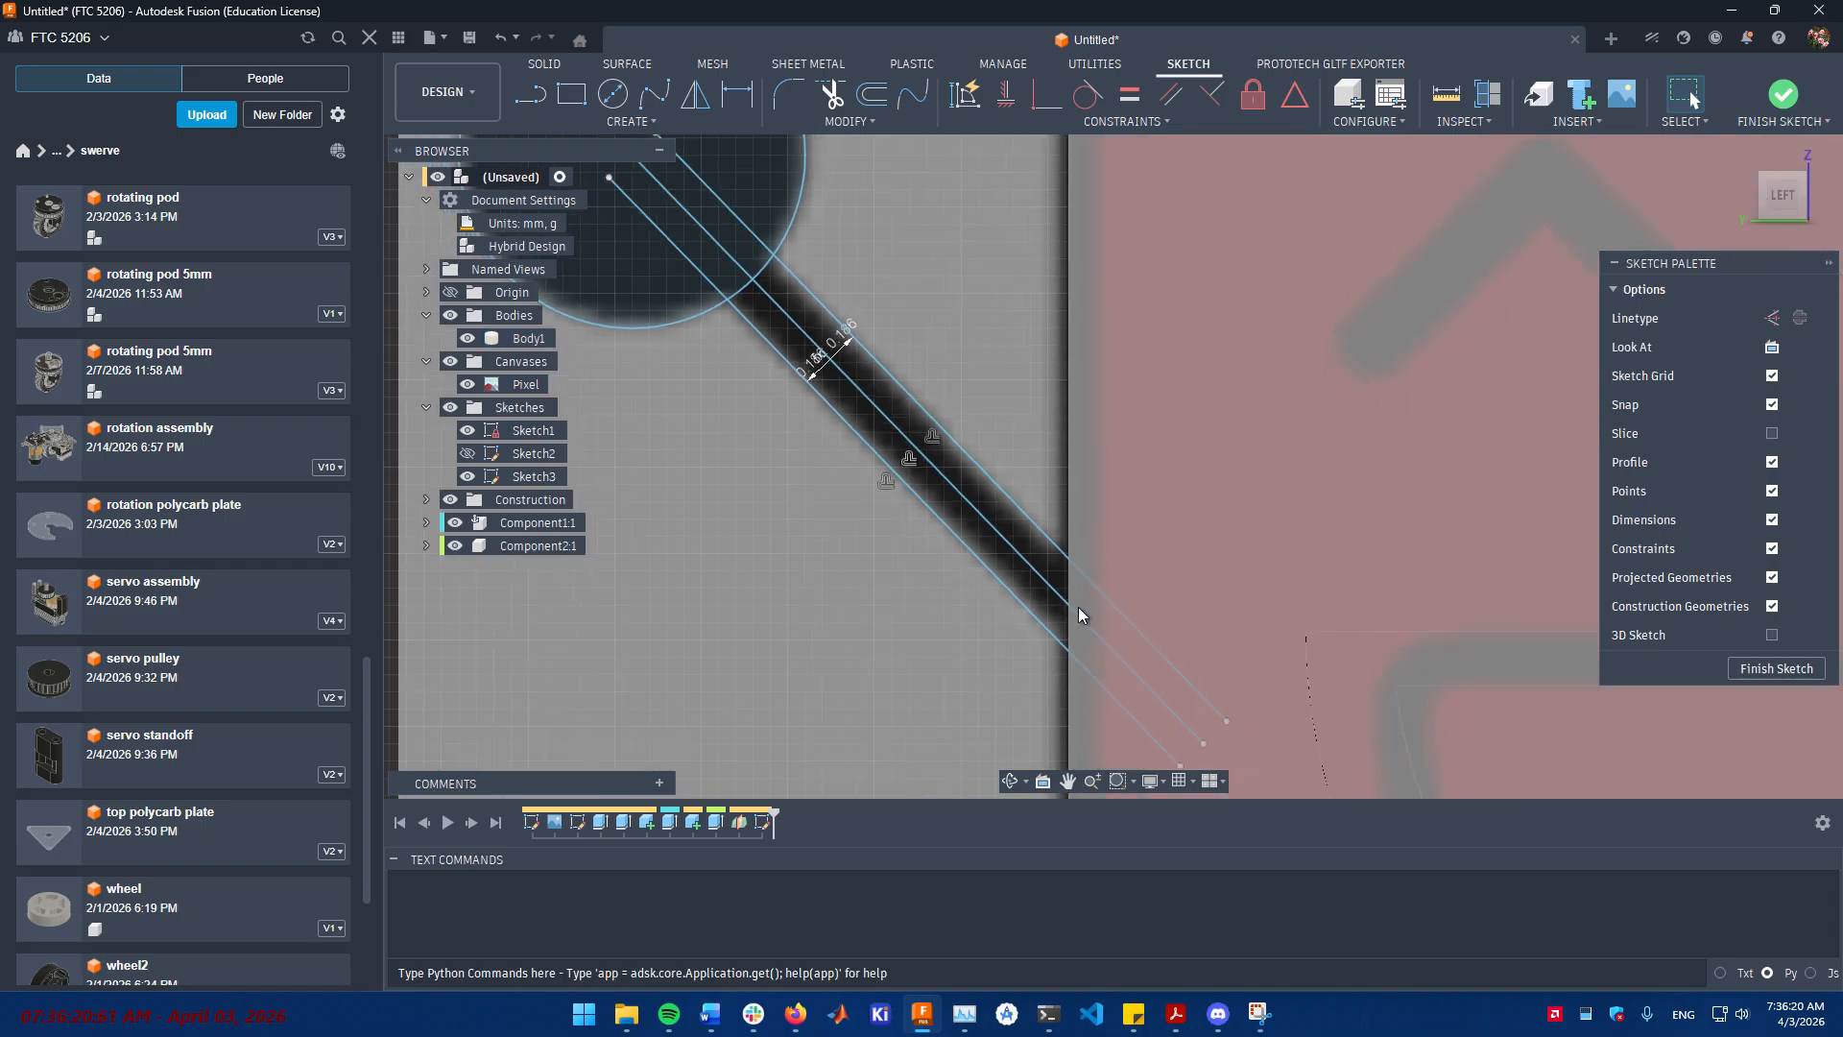
pyautogui.scroll(5, 1079, 607)
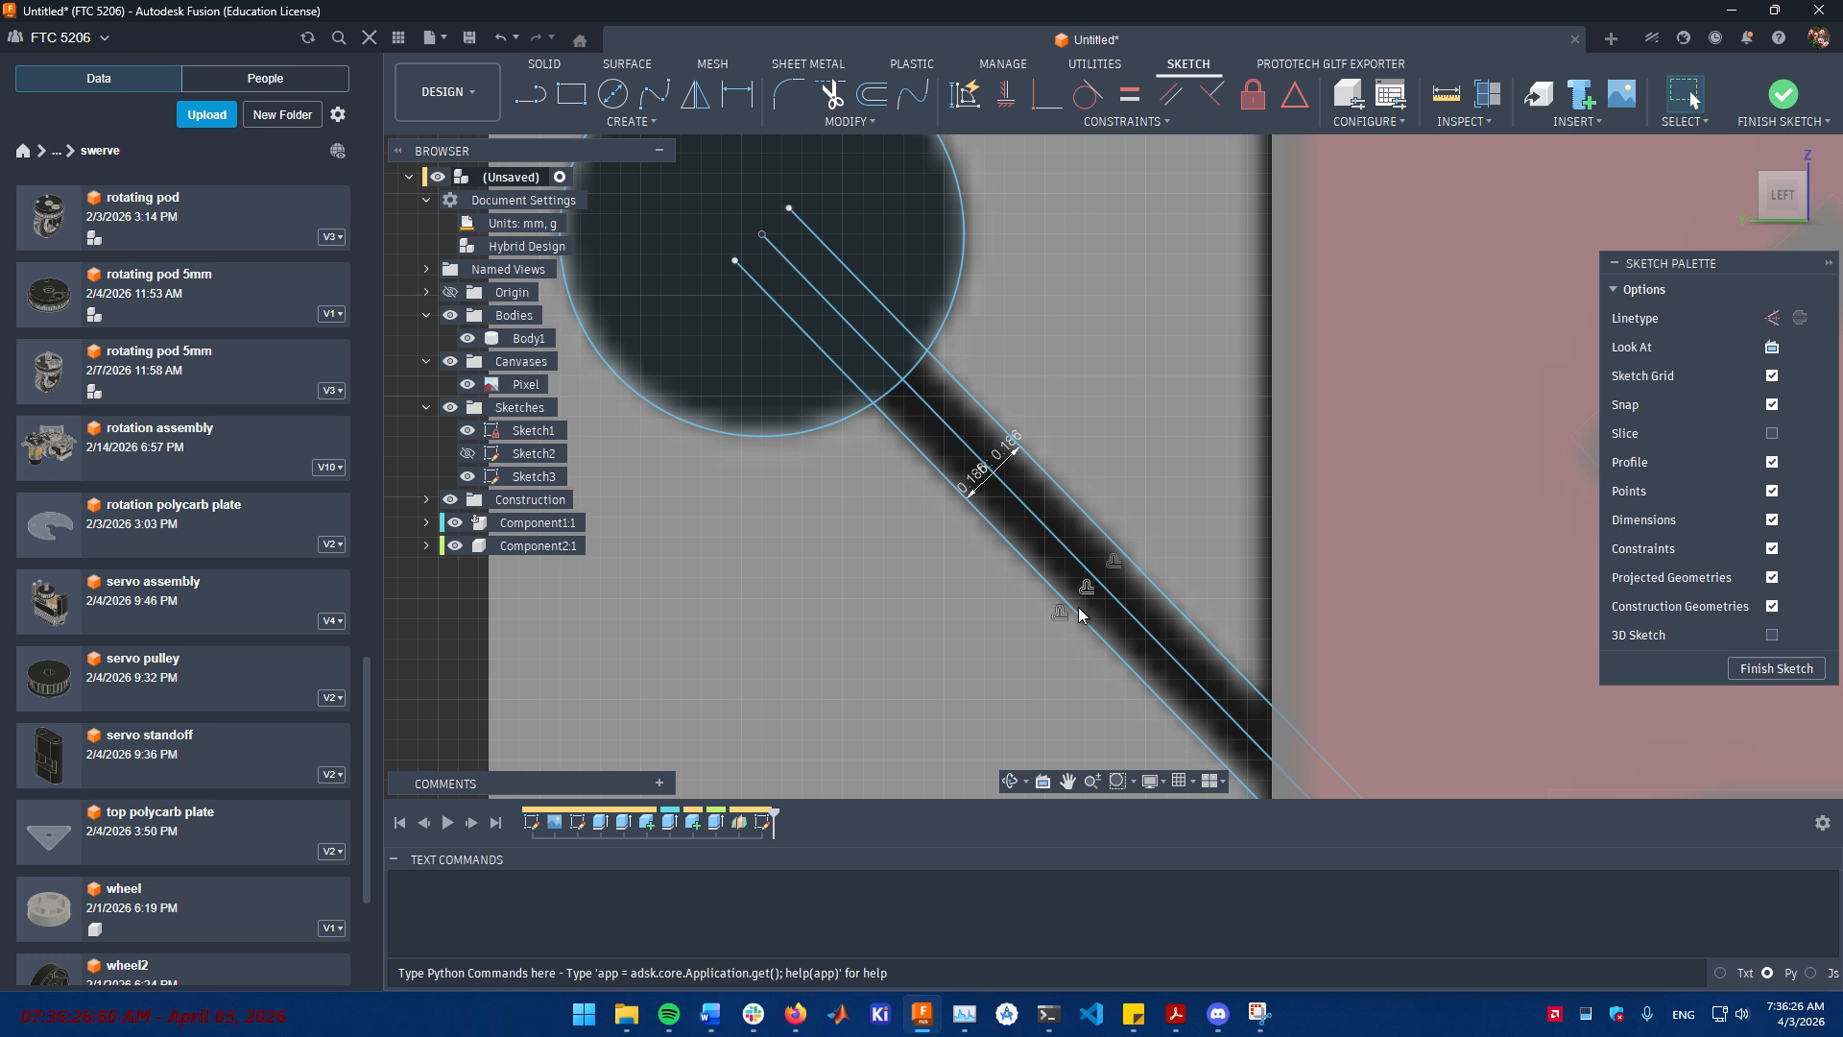
pyautogui.scroll(-3, 970, 532)
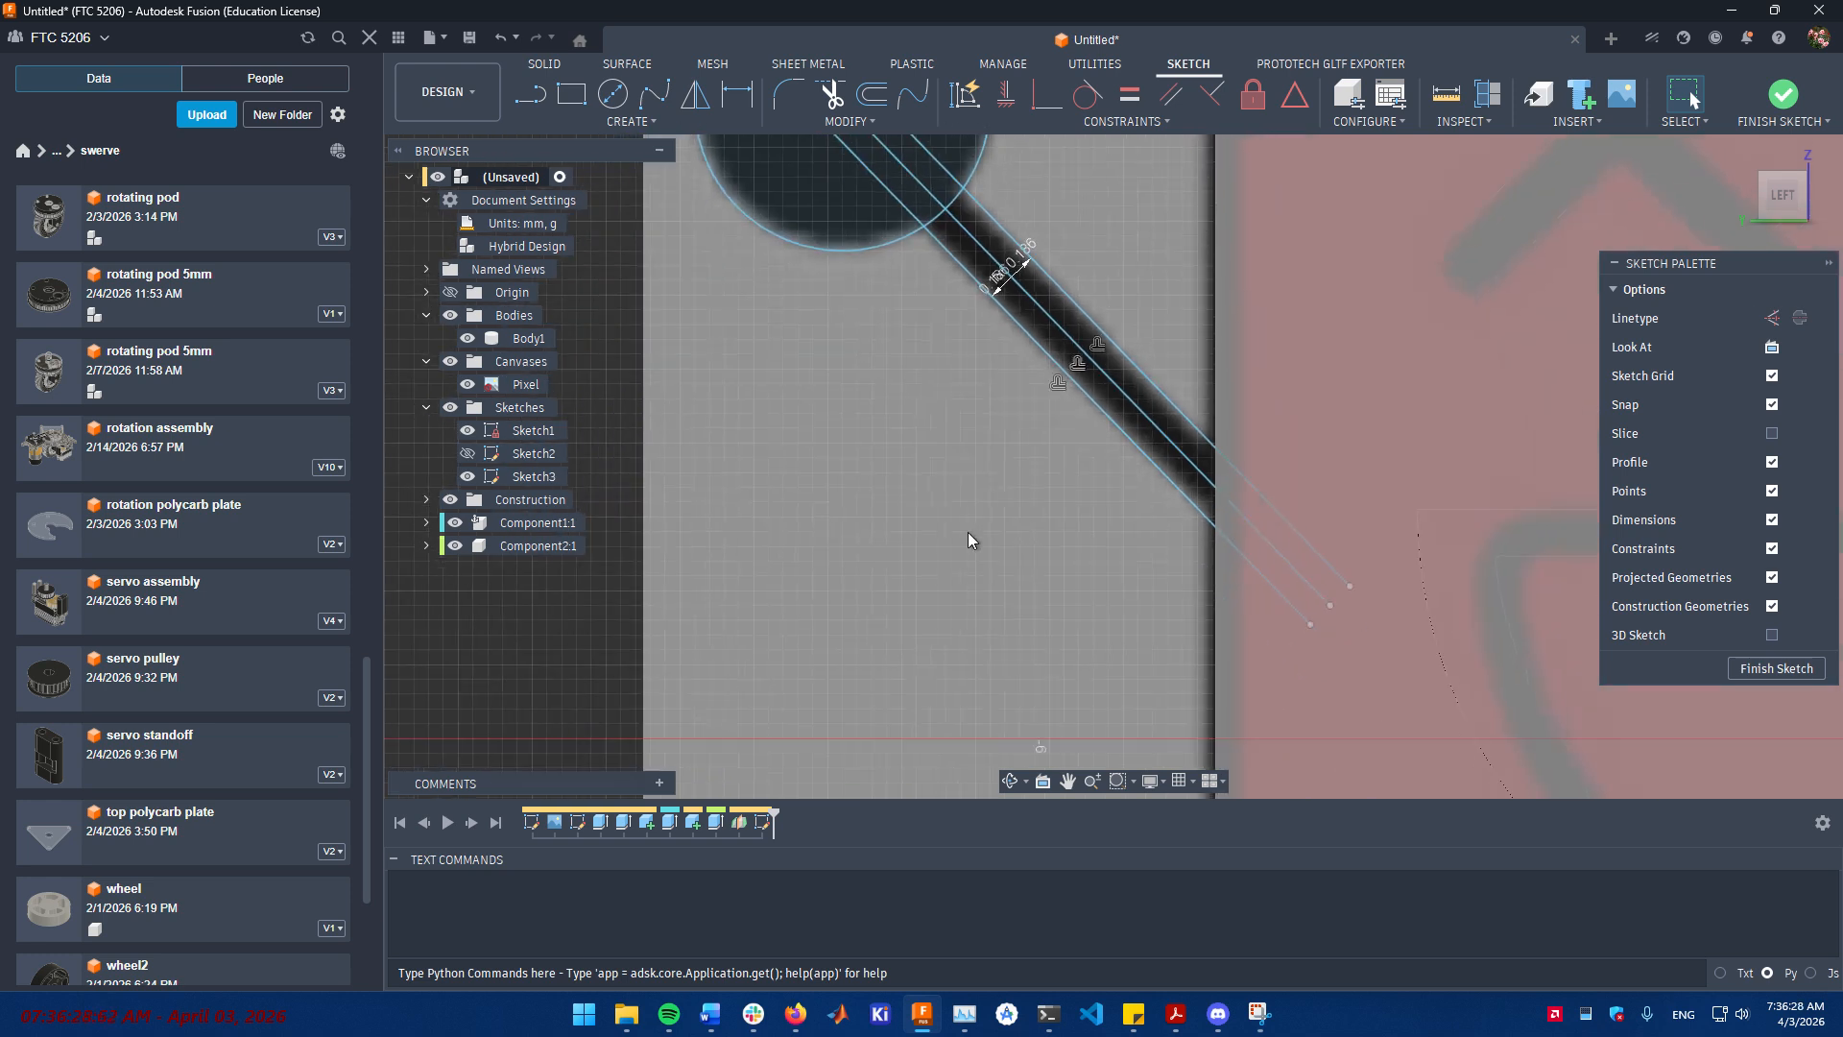
pyautogui.scroll(2, 970, 532)
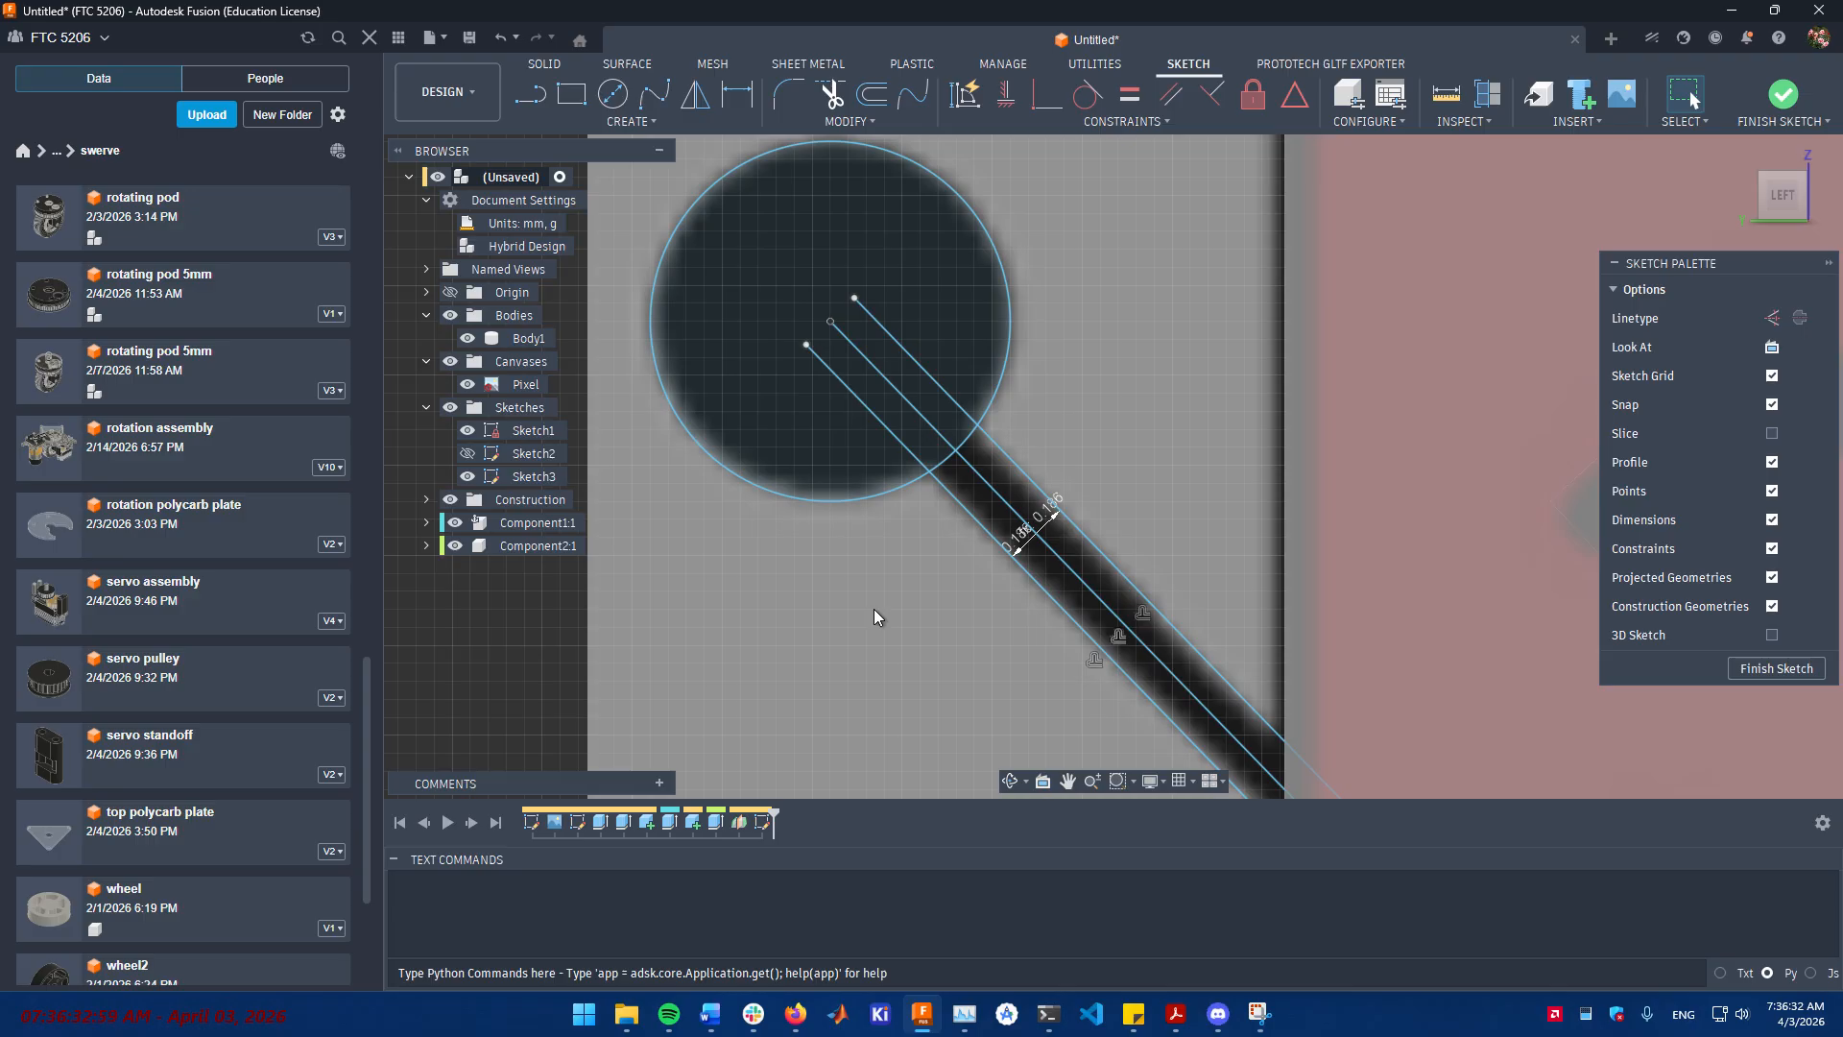
pyautogui.scroll(-4, 874, 609)
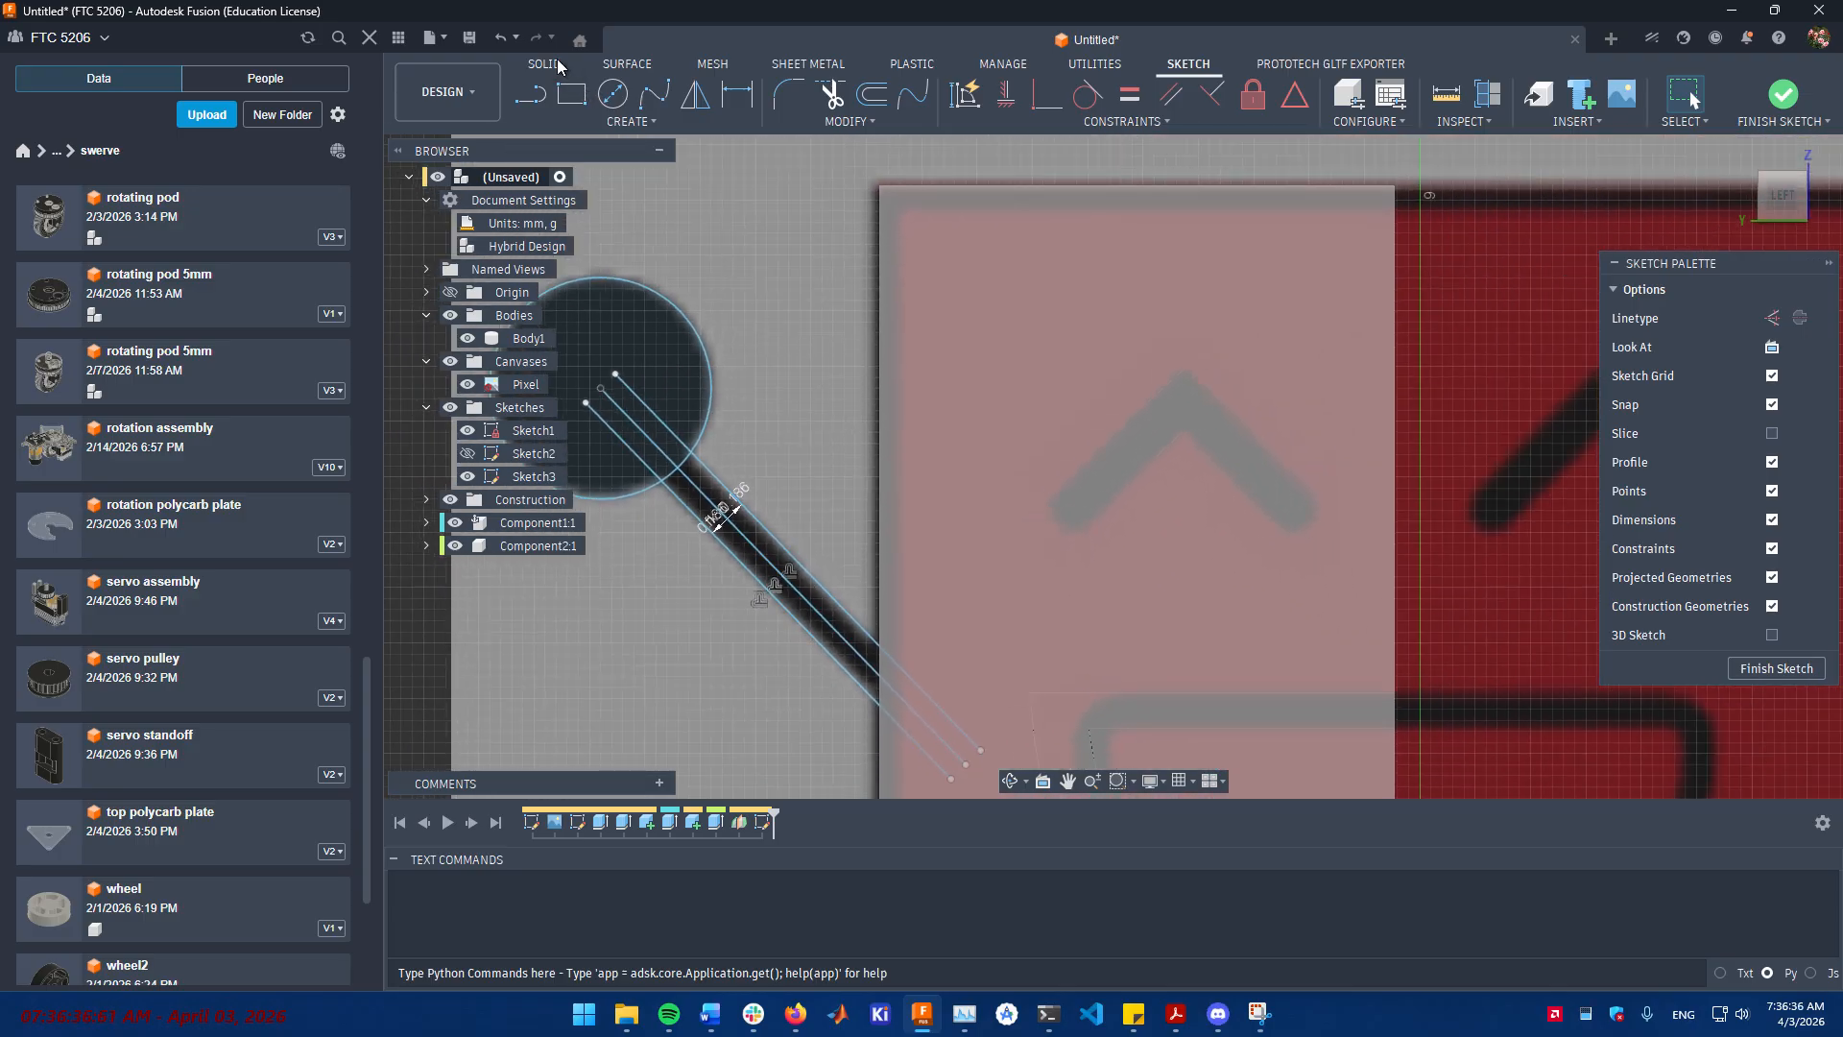
pyautogui.scroll(5, 797, 688)
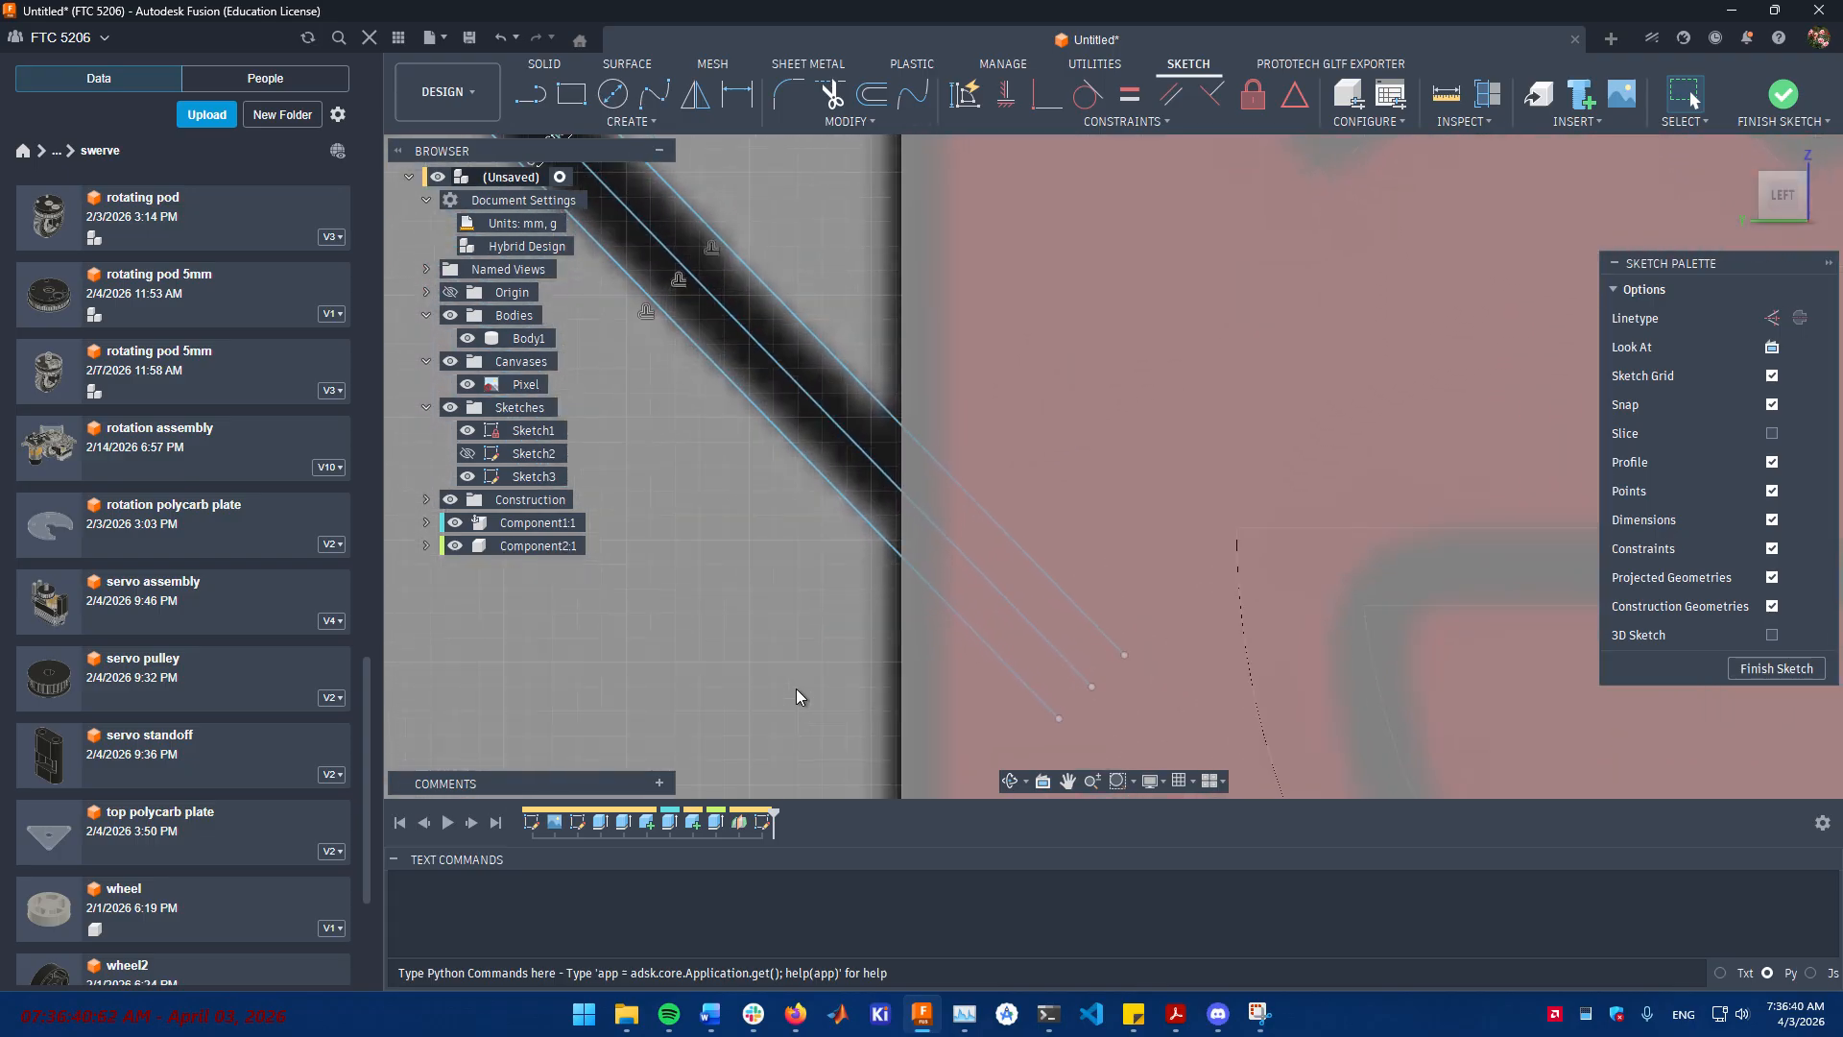
pyautogui.scroll(-5, 841, 658)
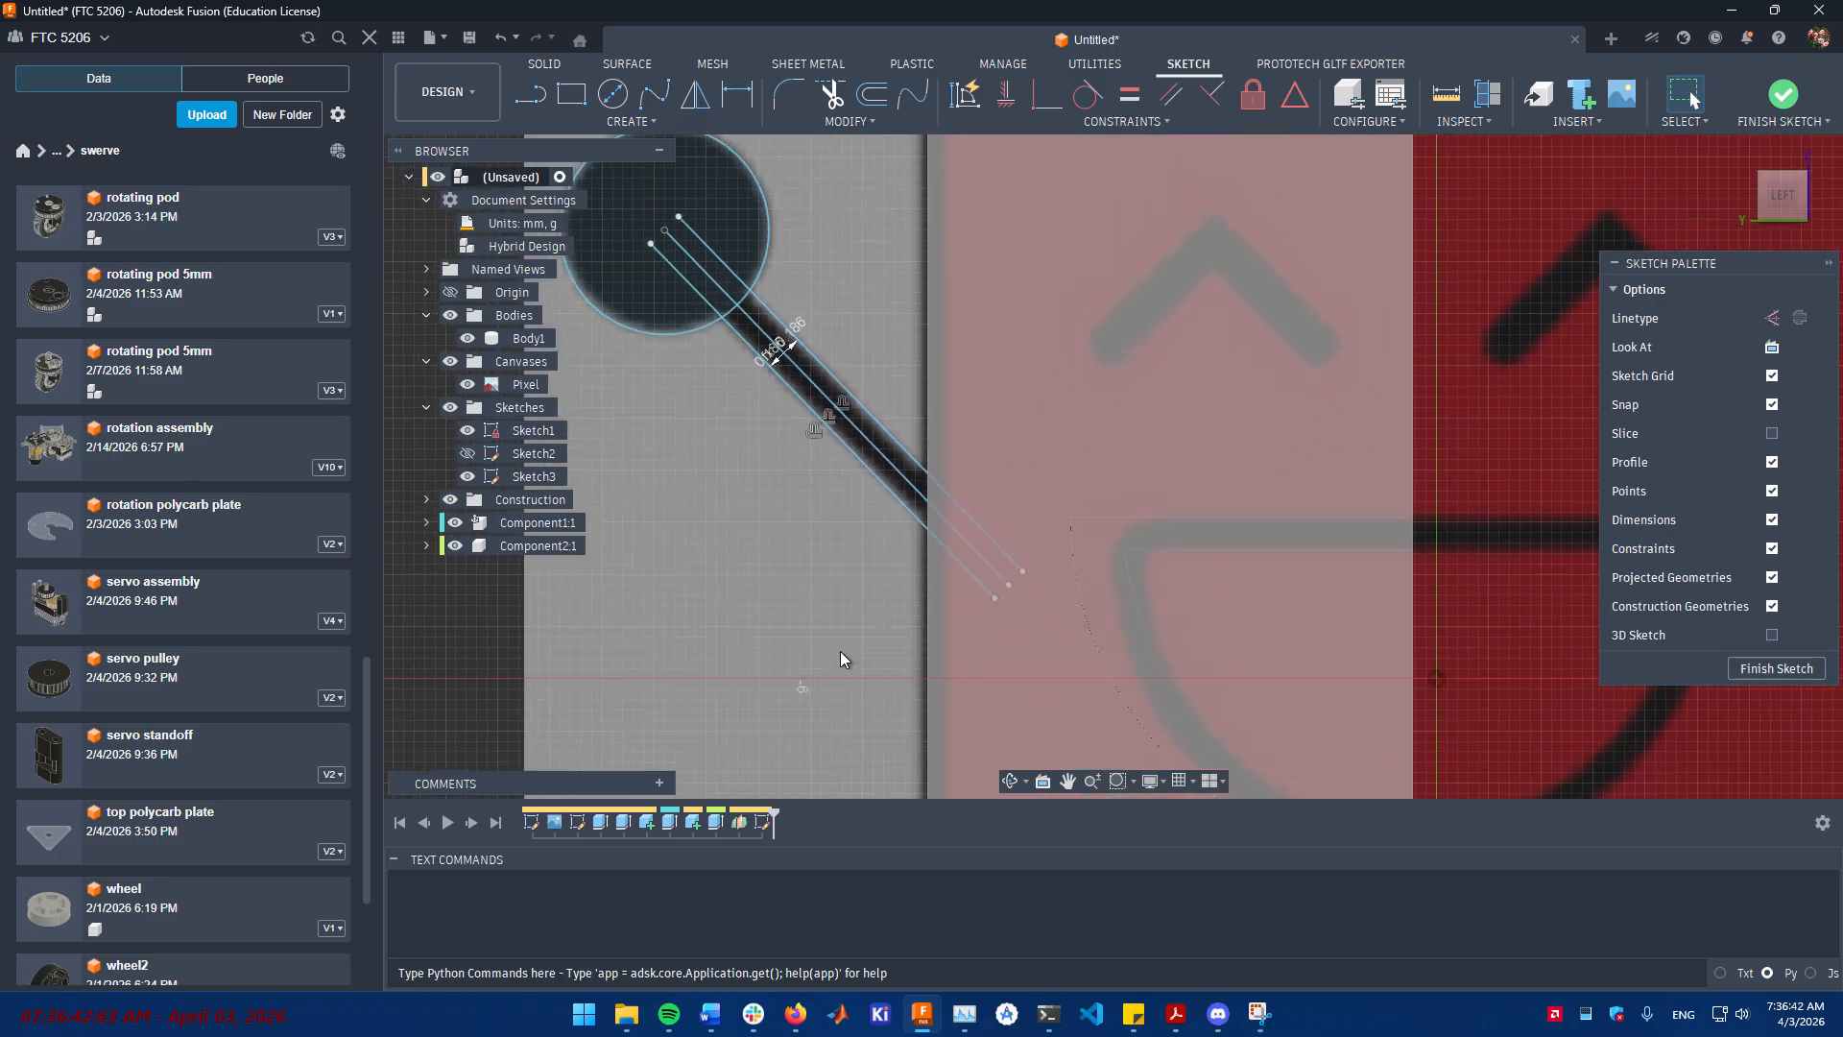
pyautogui.scroll(3, 840, 658)
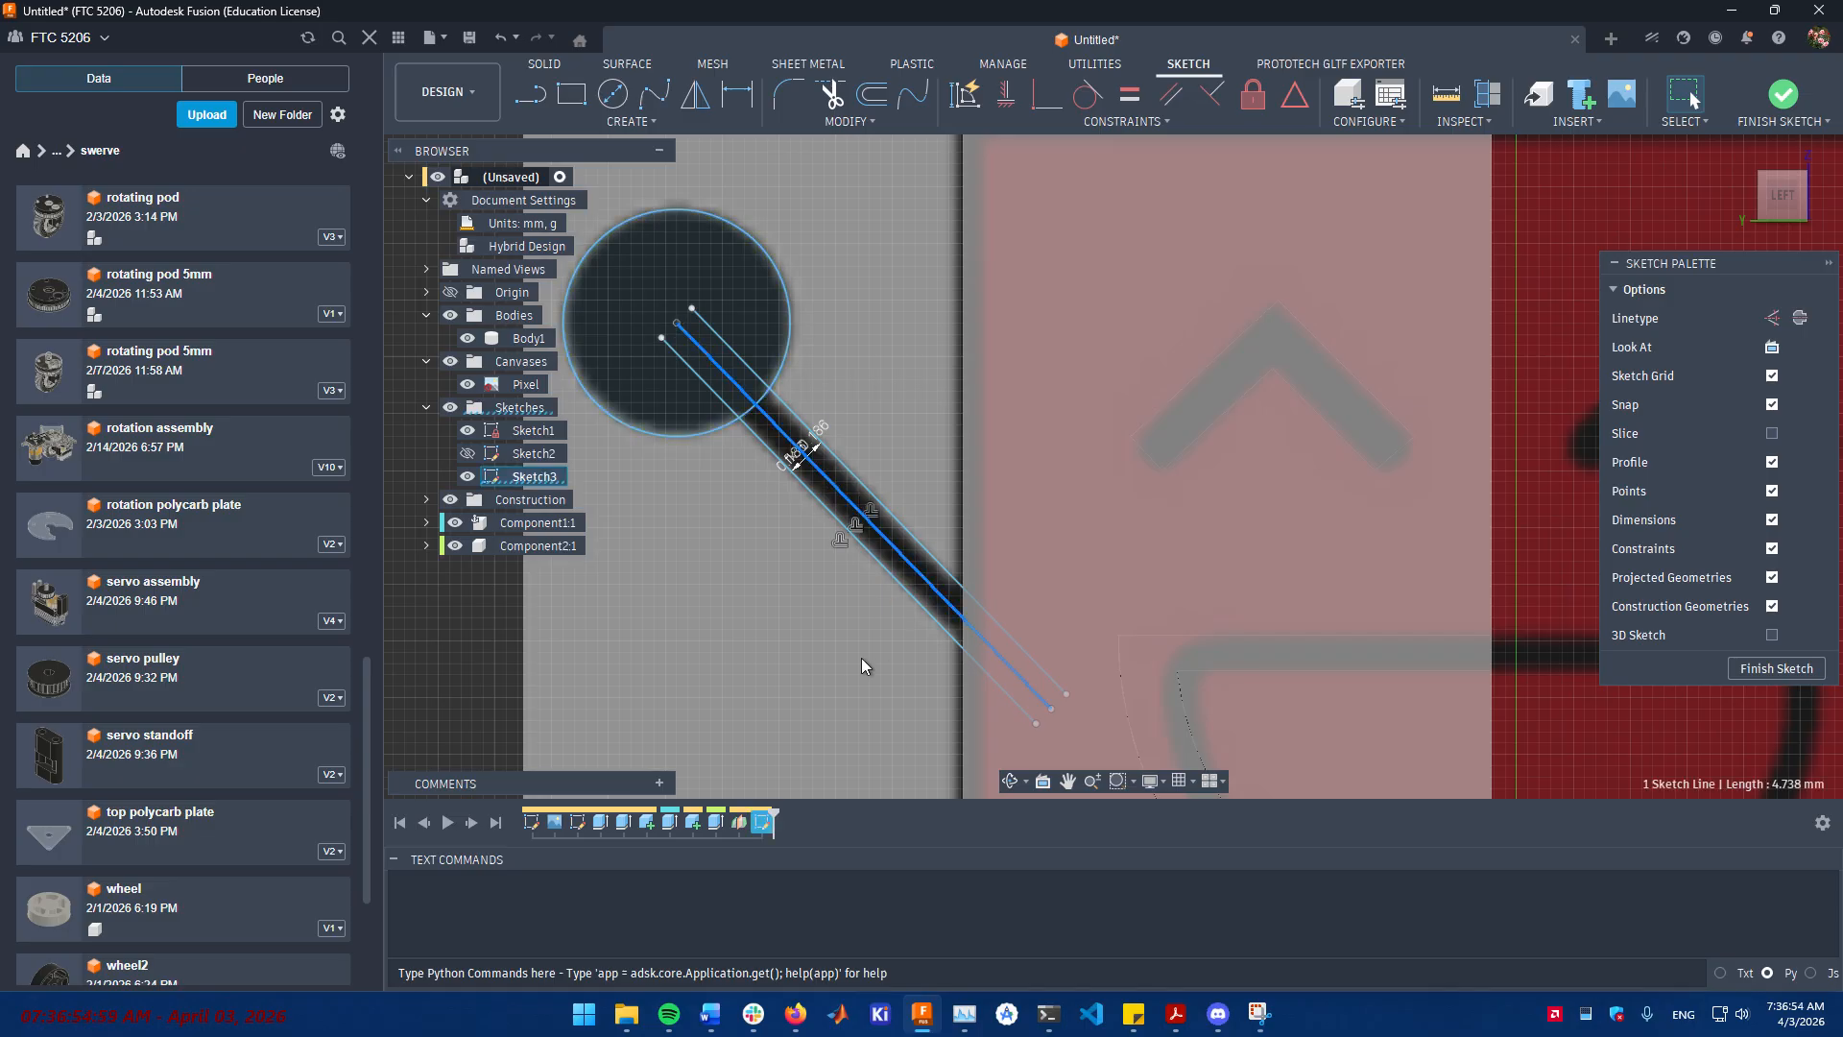
pyautogui.scroll(1, 854, 666)
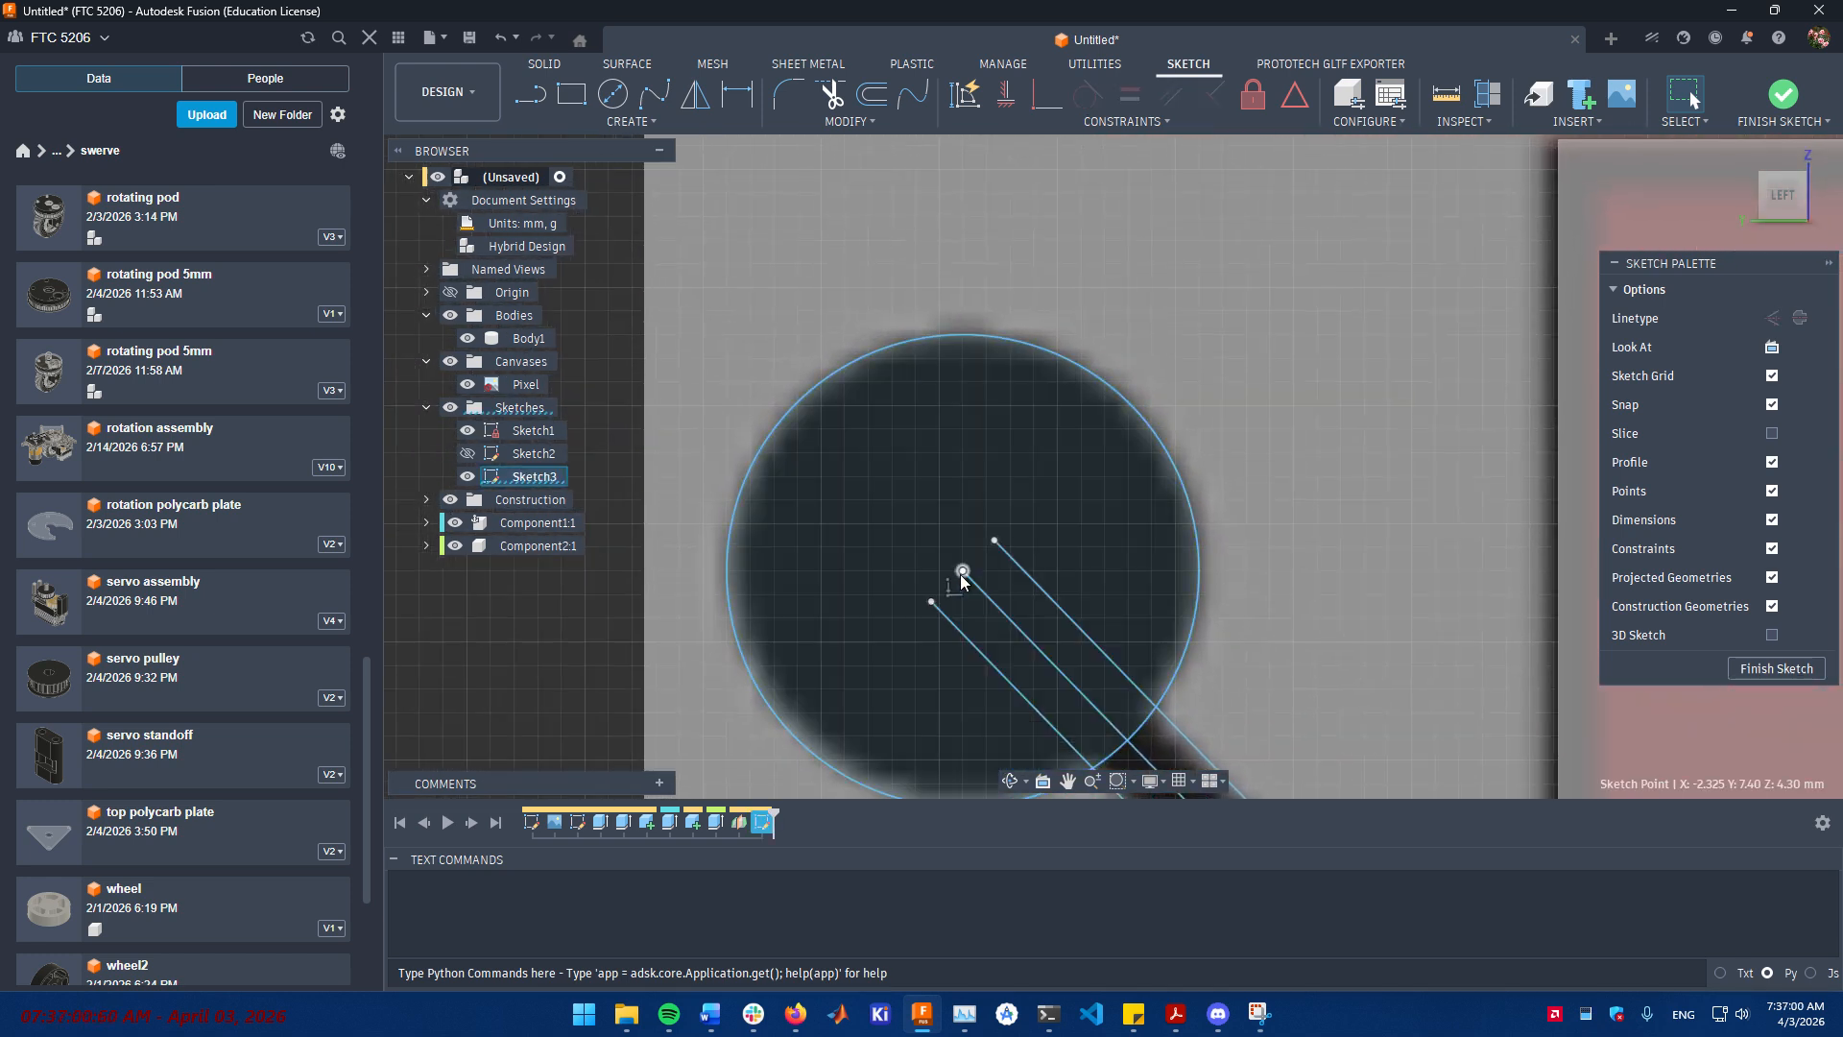
pyautogui.click(962, 572)
pyautogui.moveTo(963, 571); pyautogui.dragTo(925, 525)
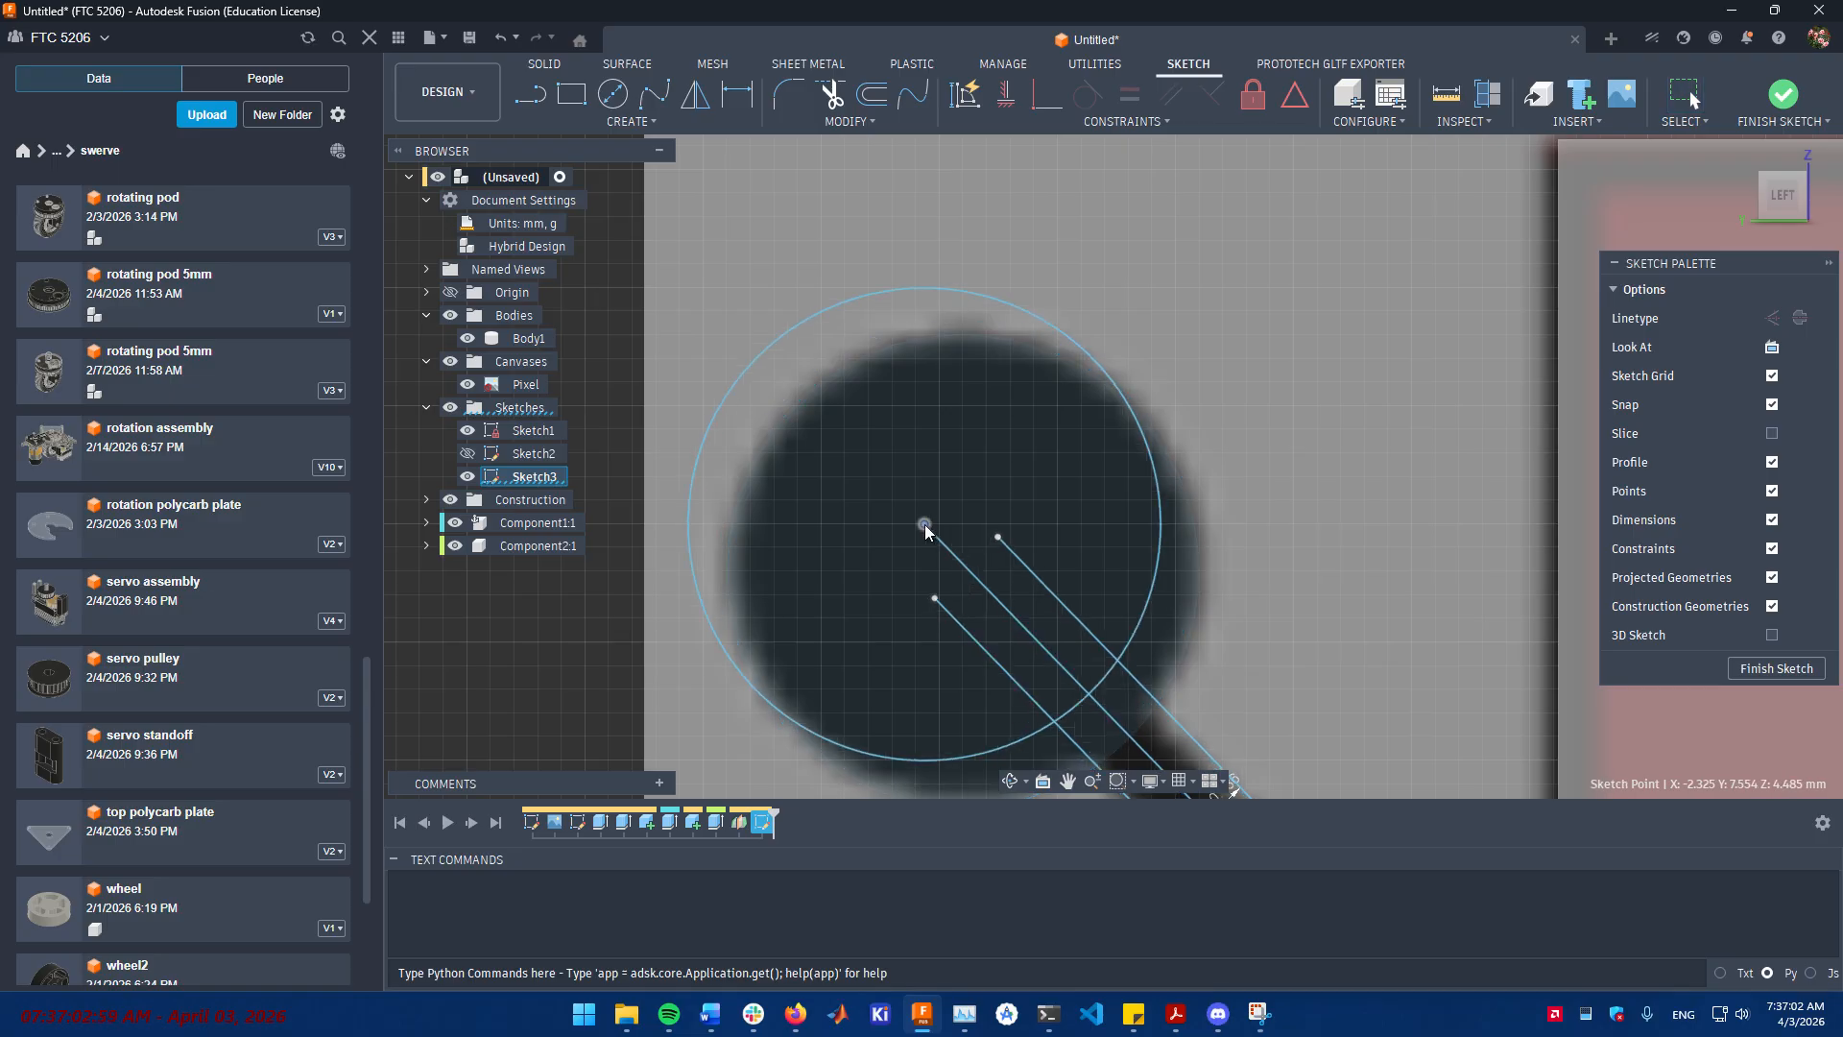
pyautogui.hotkey('ctrl', 'z')
# - Draw a line from the hand circle's centre in the direction away from the arm, parallel to the arm's centre line and ending outside the circle
pyautogui.press('l')
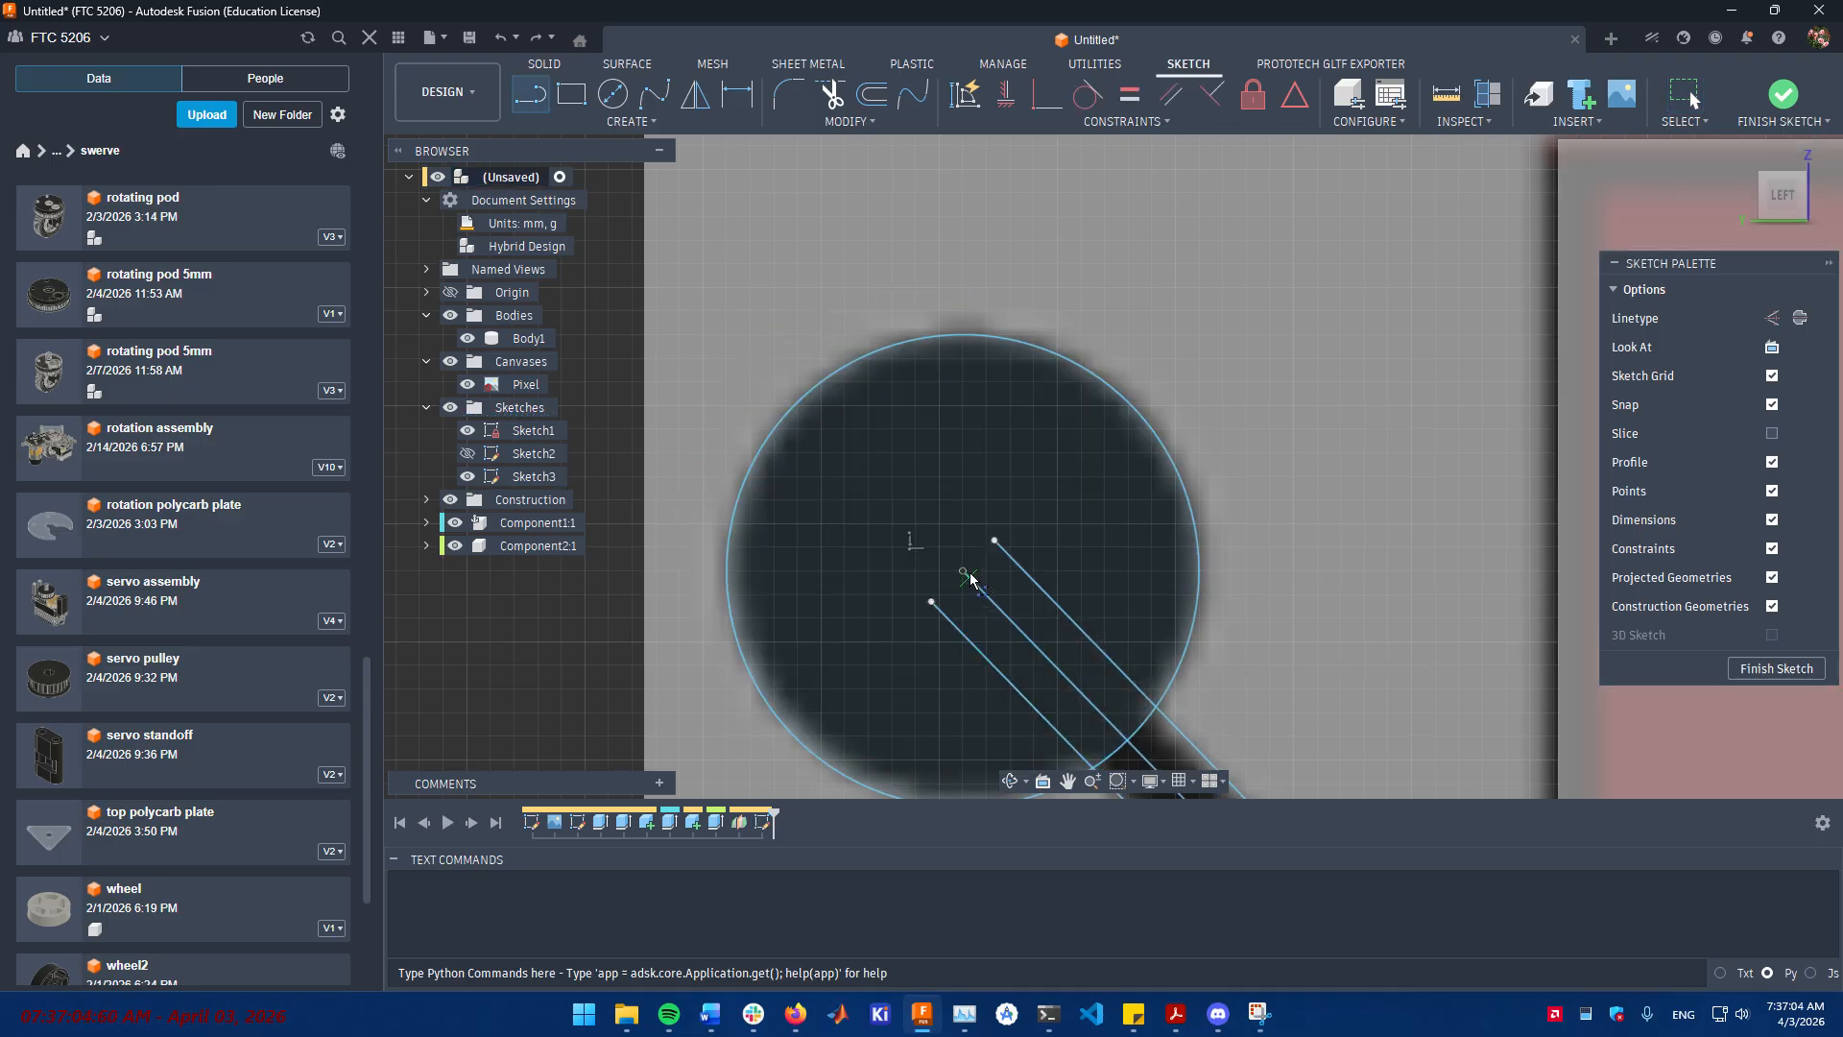
pyautogui.click(963, 571)
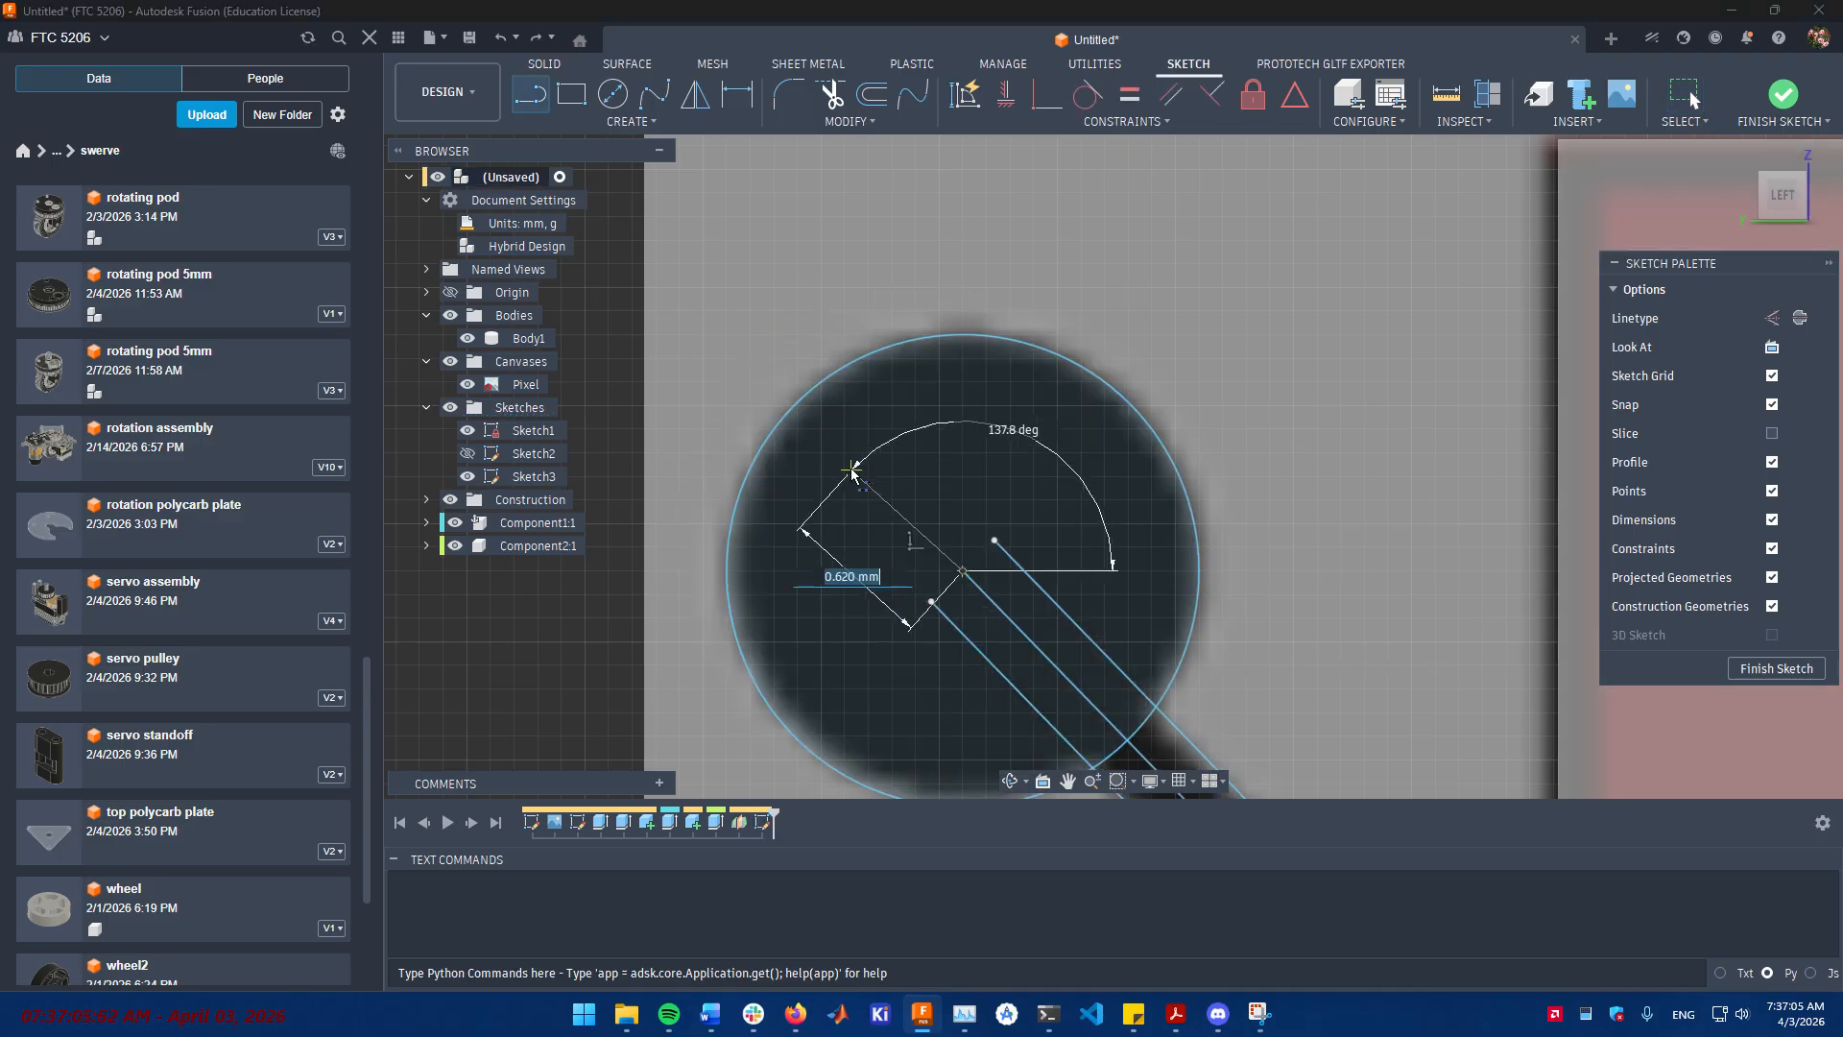
pyautogui.click(770, 371)
pyautogui.press('Escape')
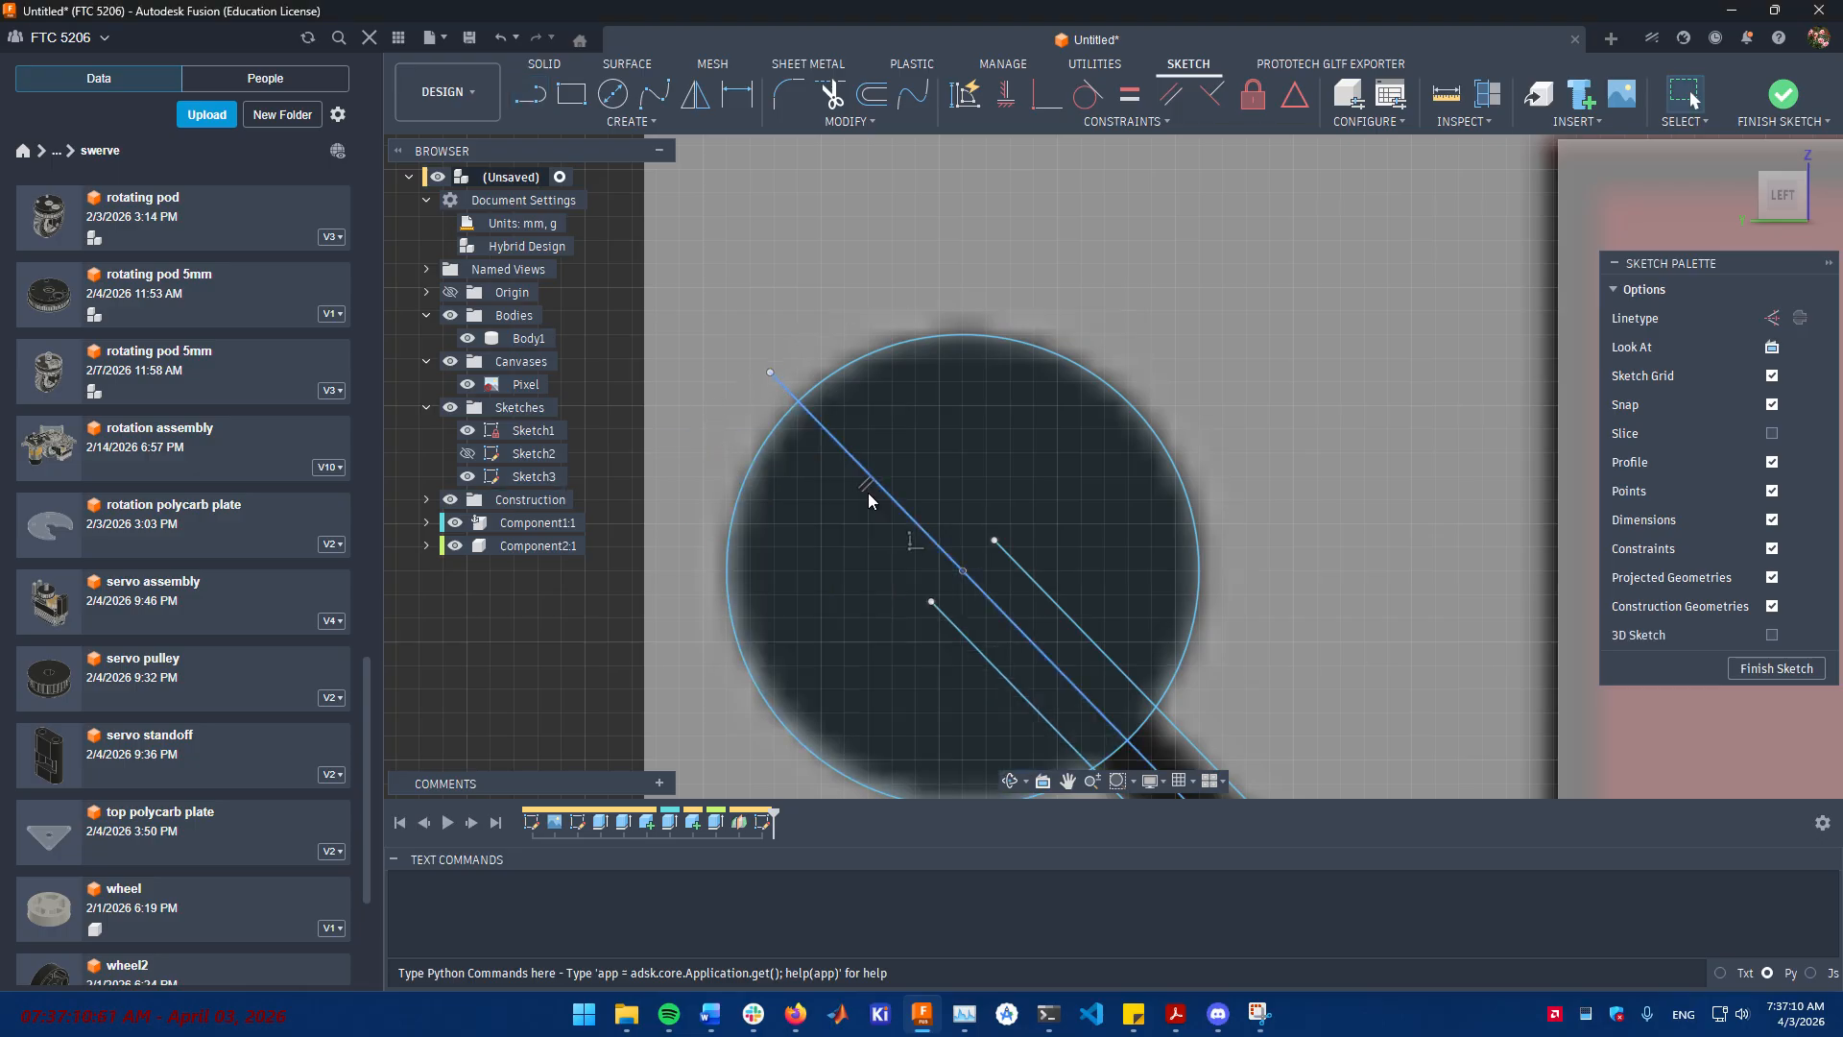
pyautogui.click(867, 492)
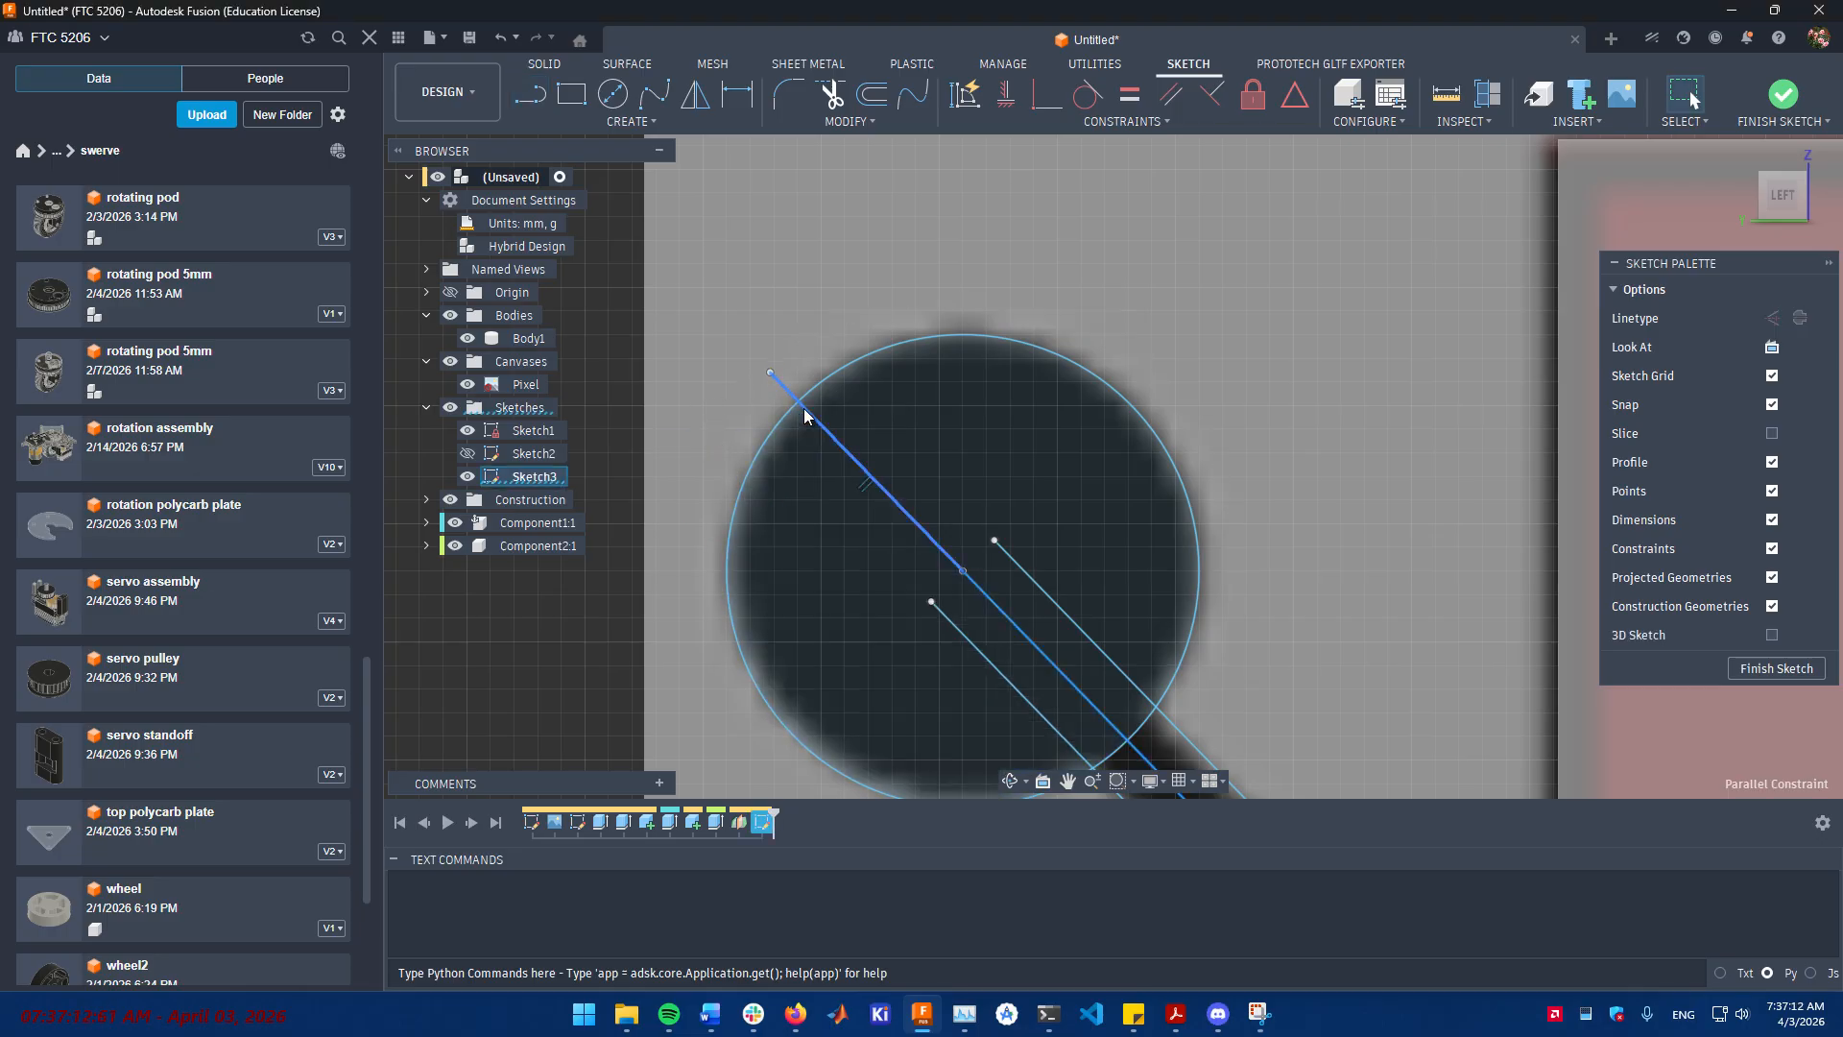
# - Draw a short line inside the body joining the ends of the upper offset line and the arm's centre line
pyautogui.scroll(5, 833, 406)
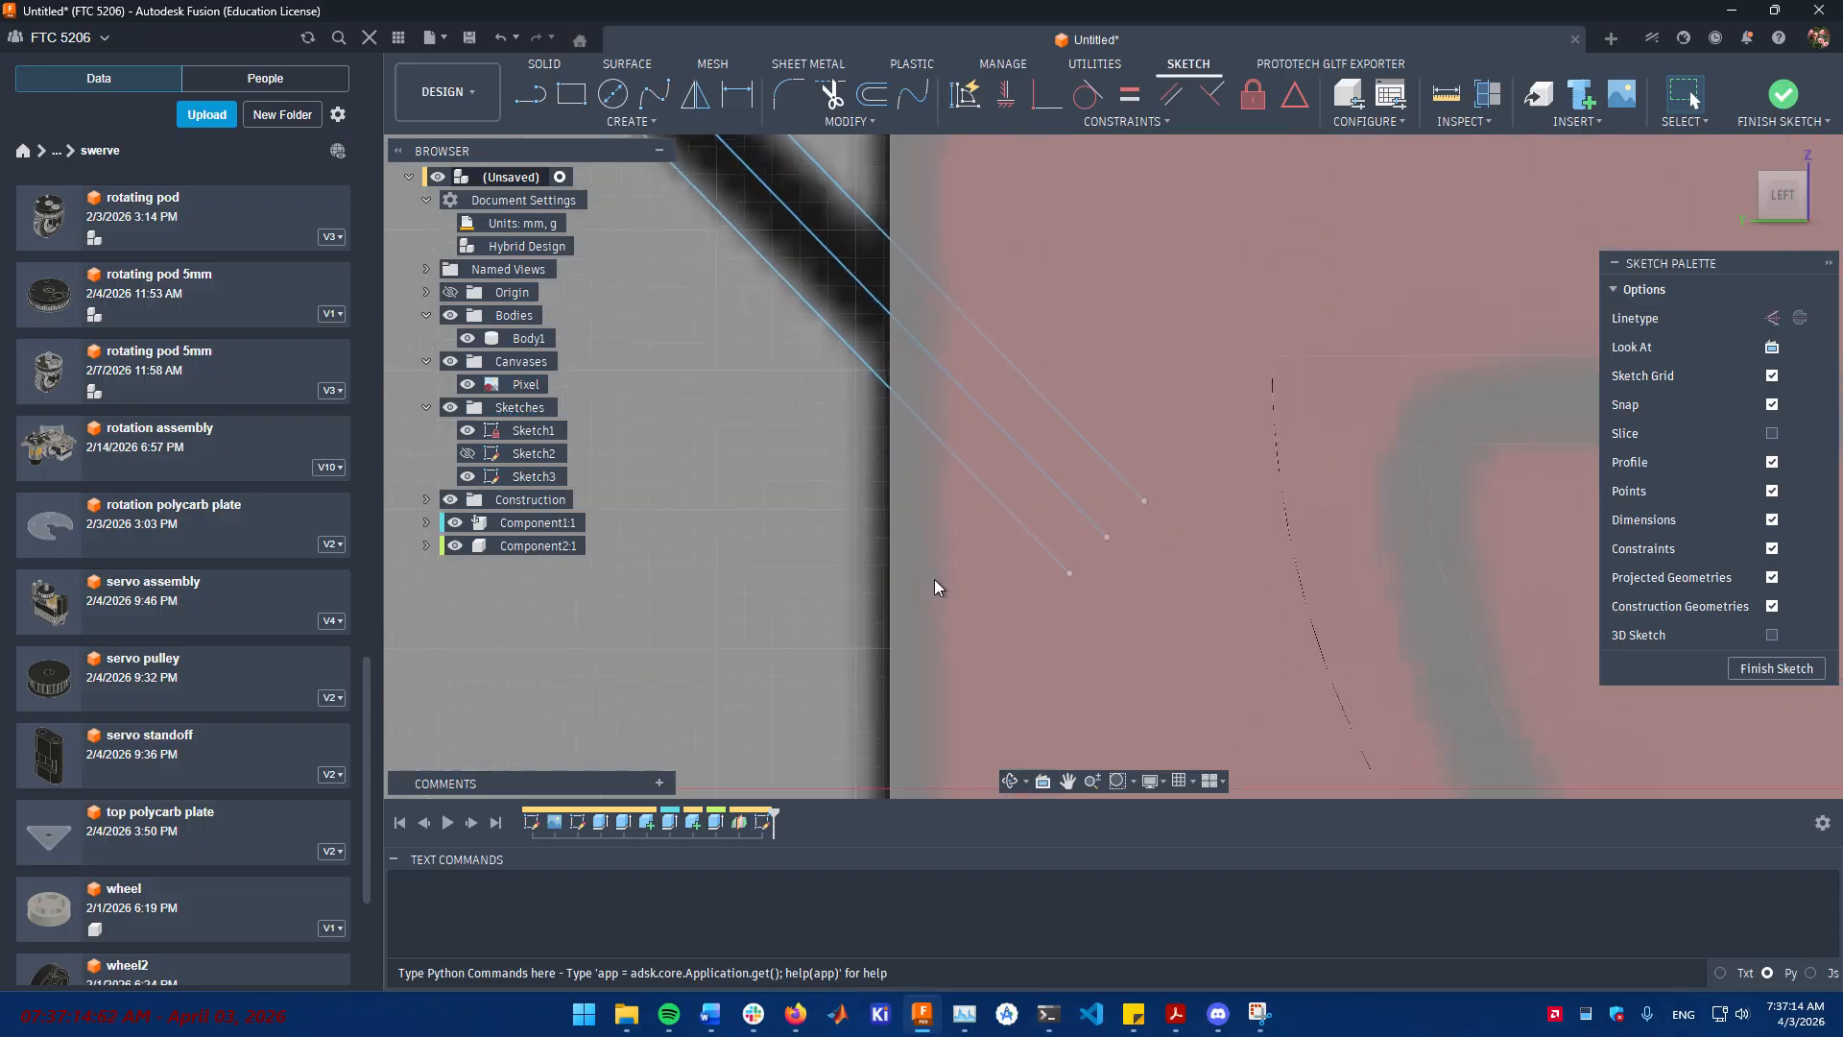
pyautogui.press('l')
pyautogui.click(1143, 500)
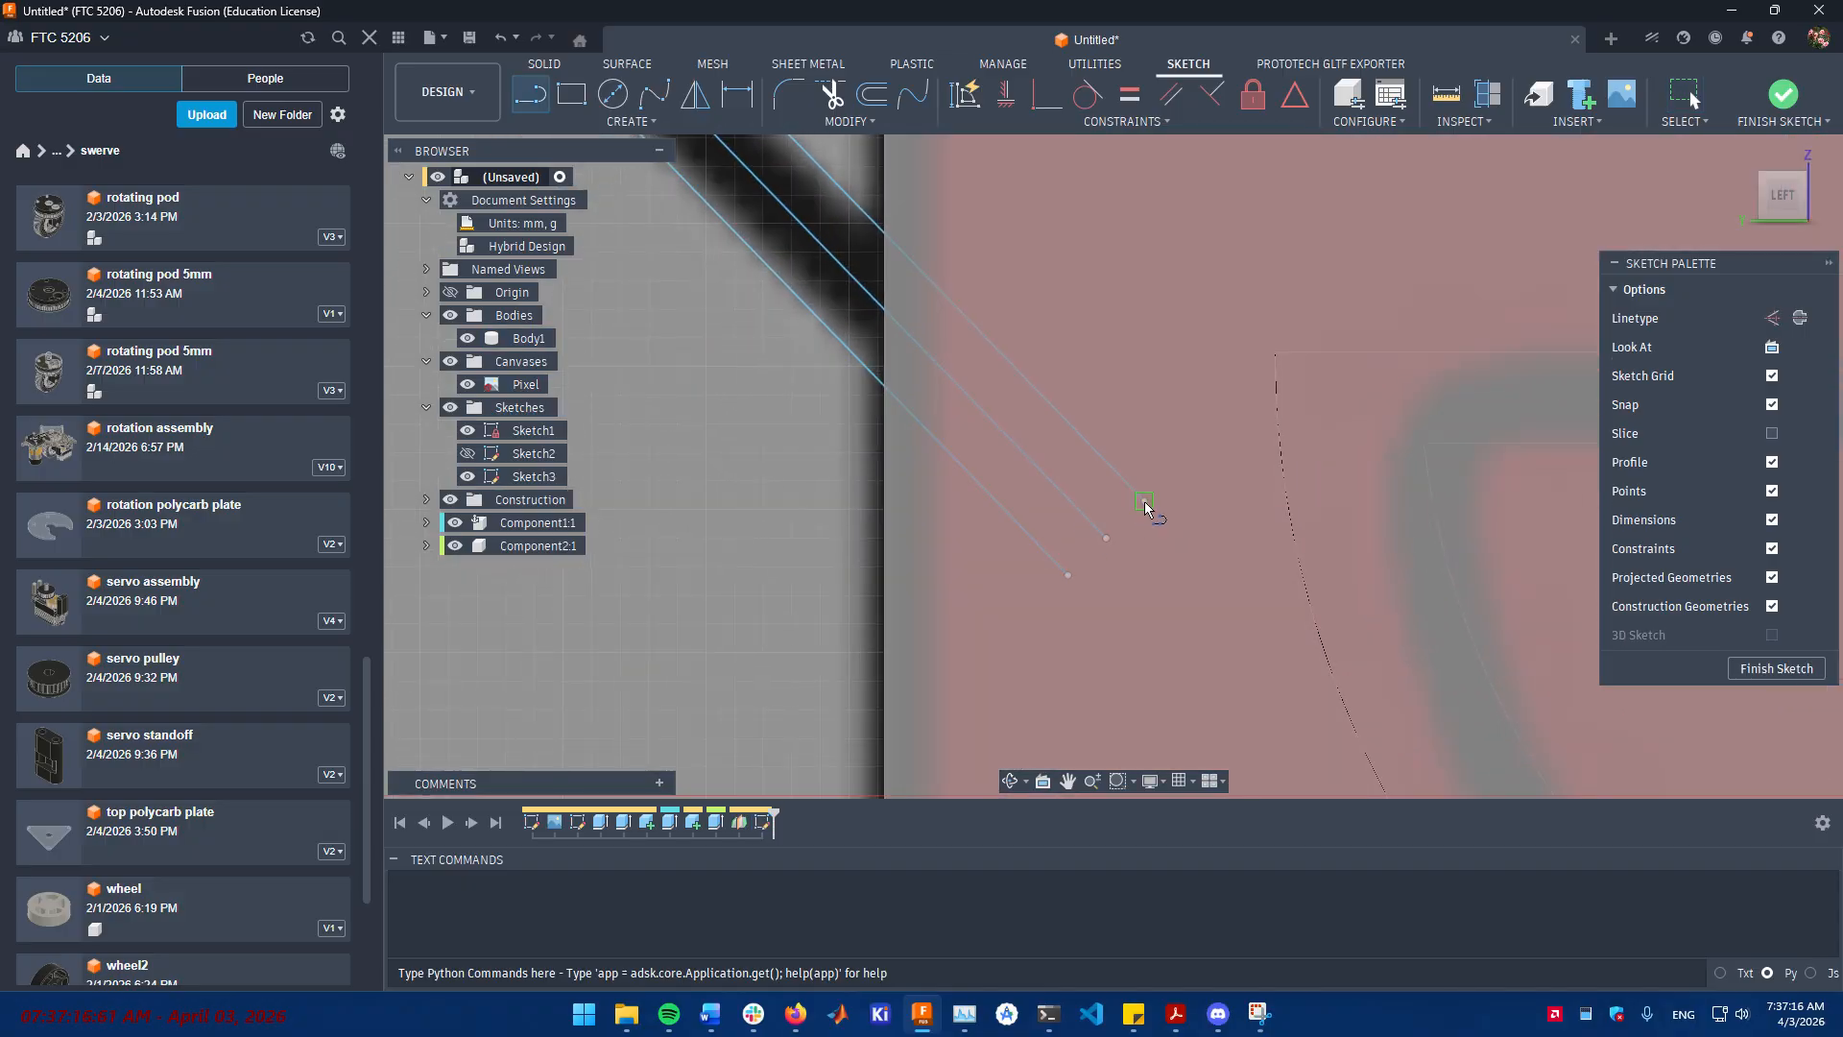
pyautogui.doubleClick(1105, 536)
pyautogui.scroll(-5, 917, 451)
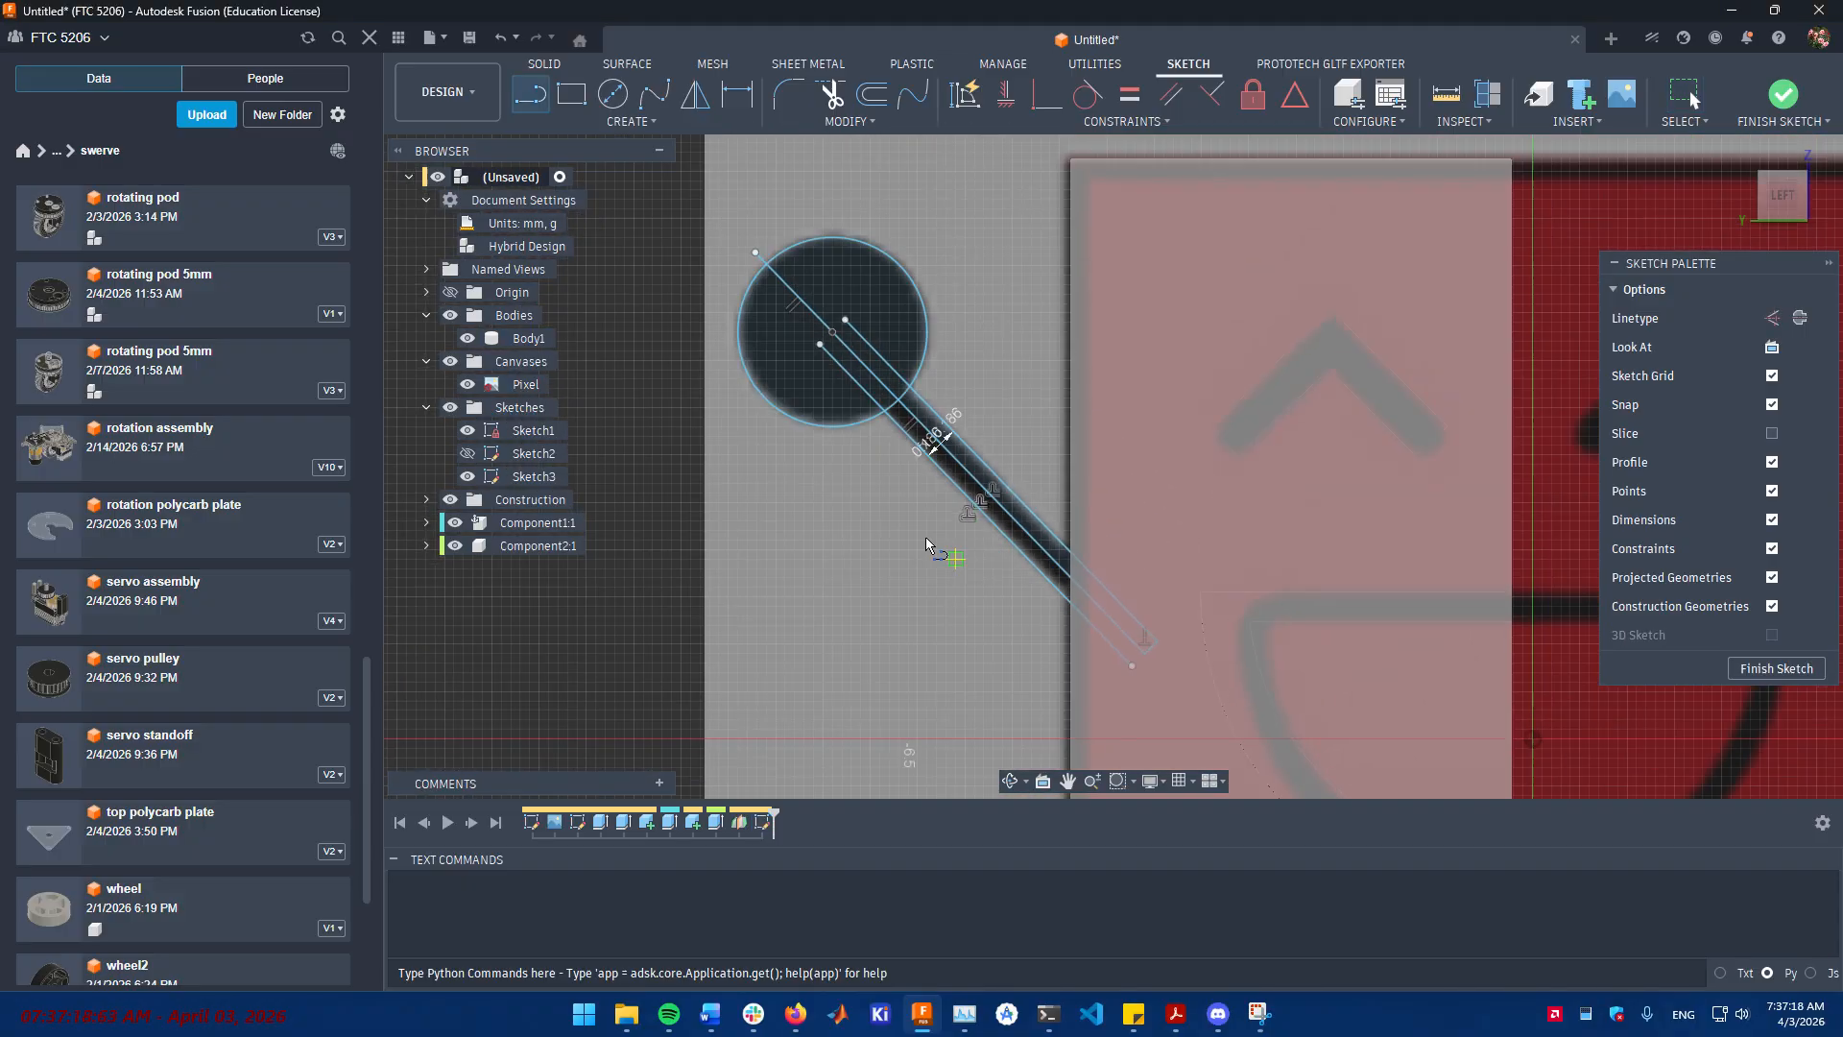
pyautogui.scroll(4, 930, 574)
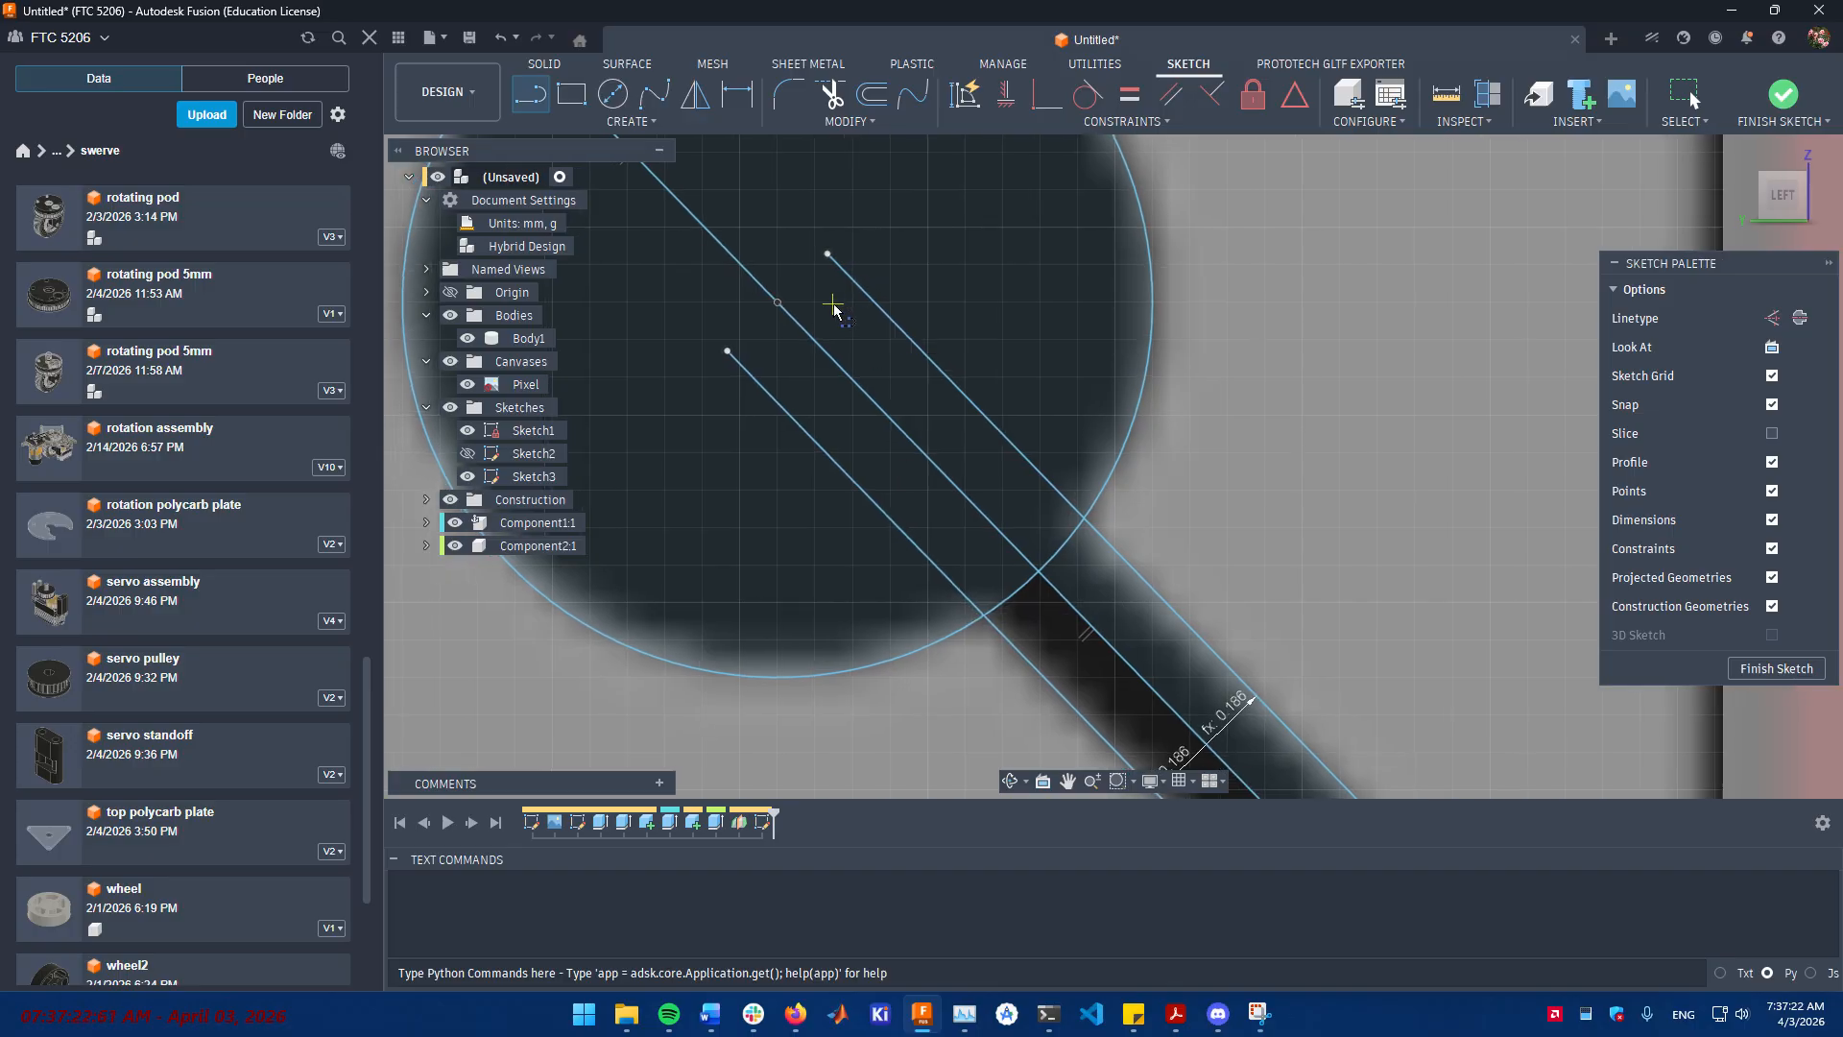
pyautogui.click(956, 38)
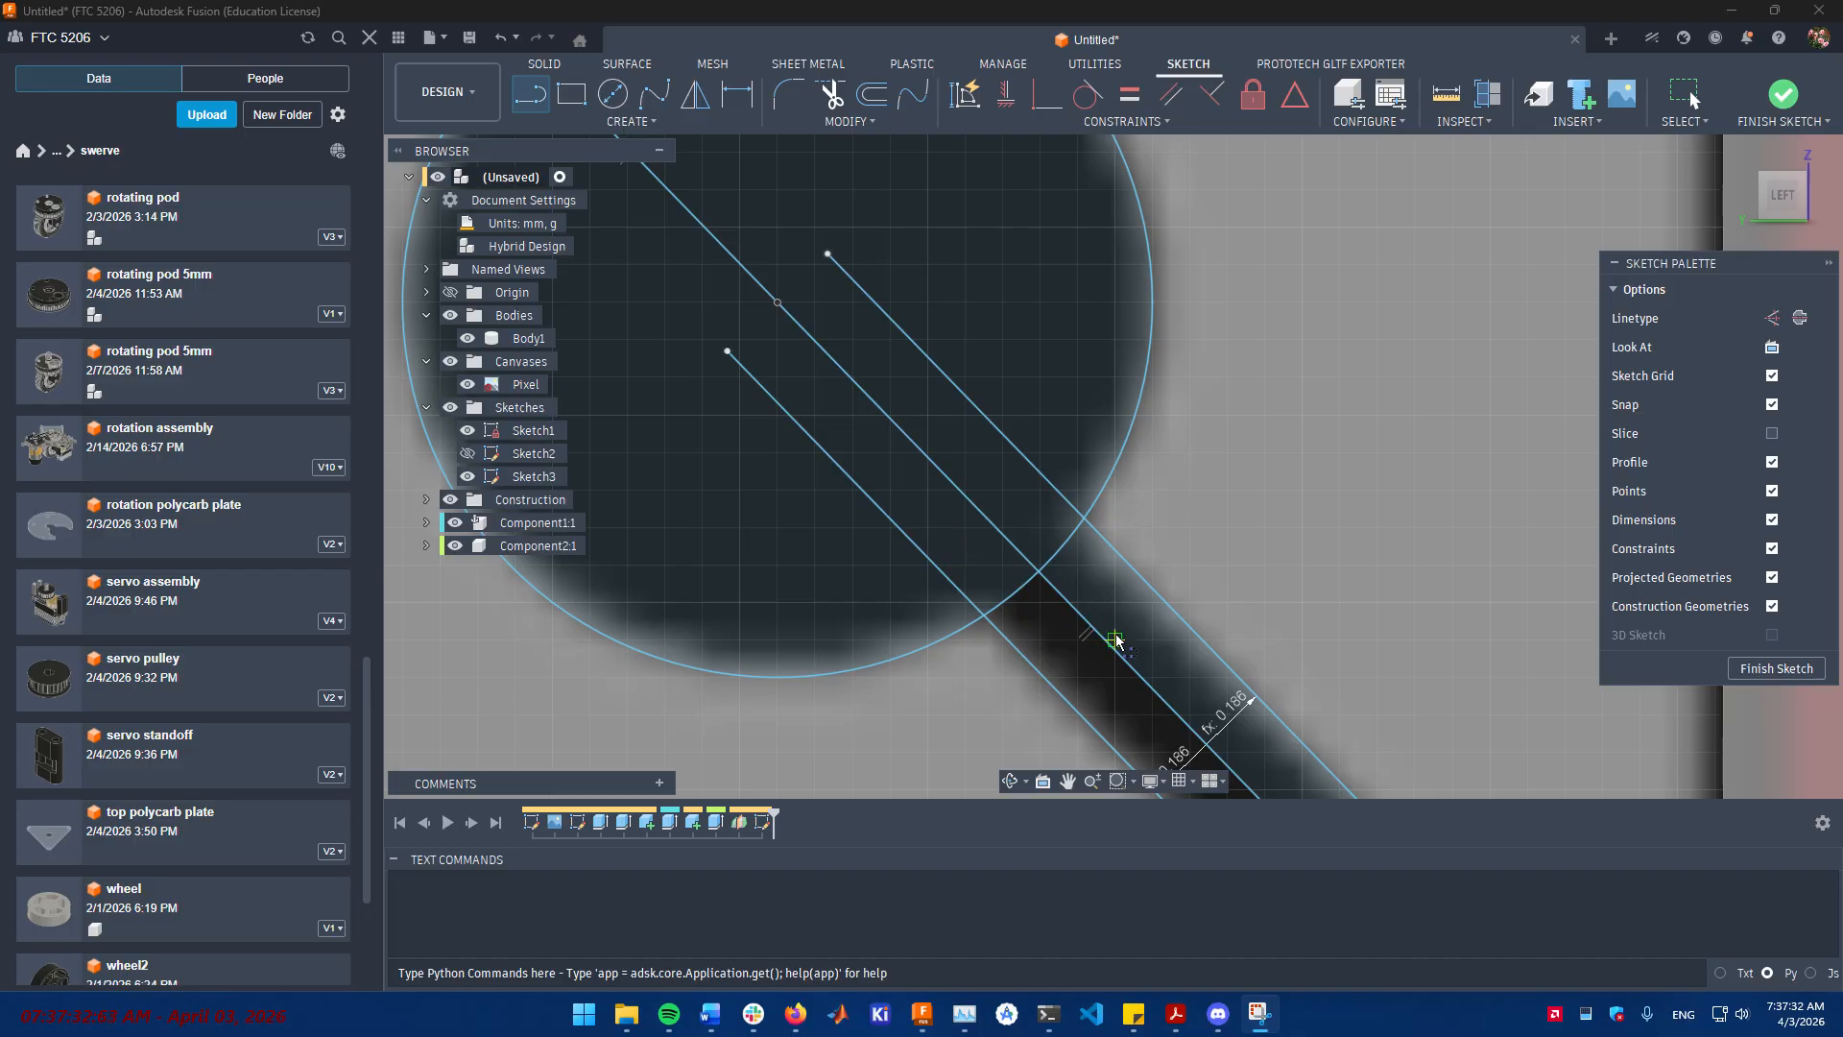
pyautogui.scroll(-5, 971, 436)
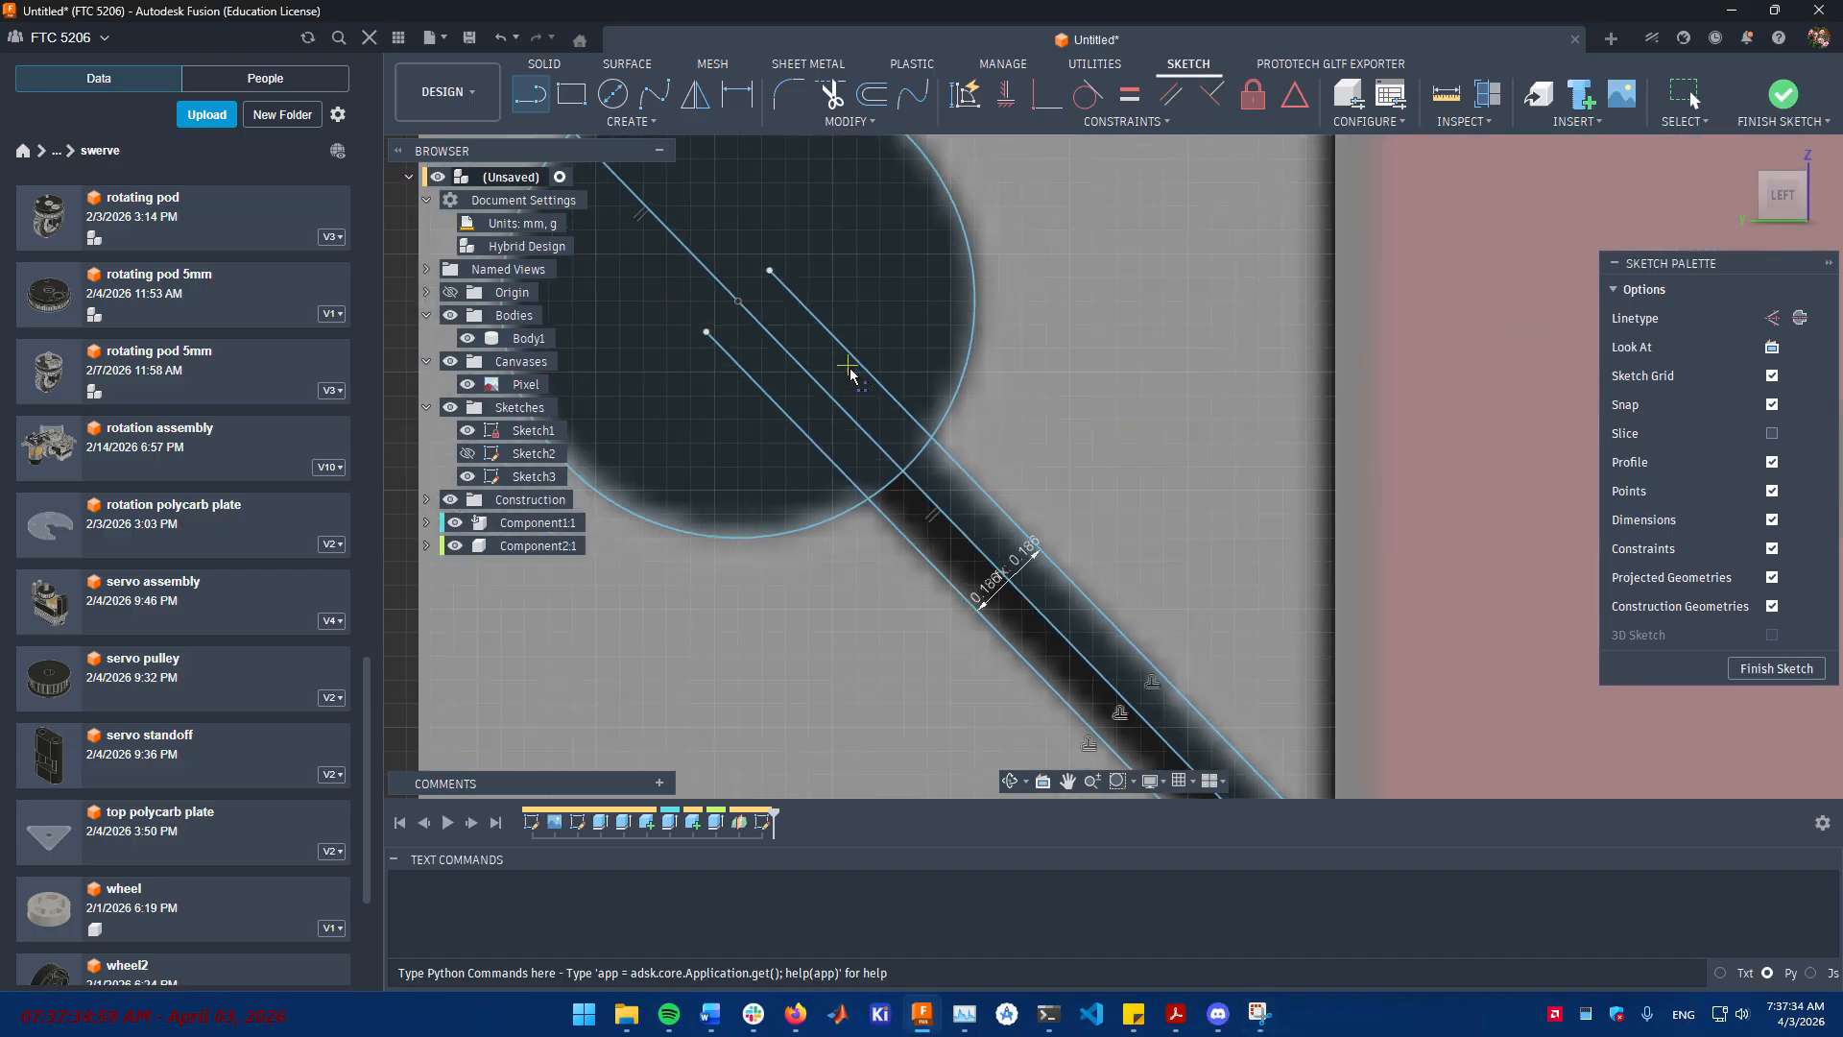
pyautogui.scroll(5, 972, 436)
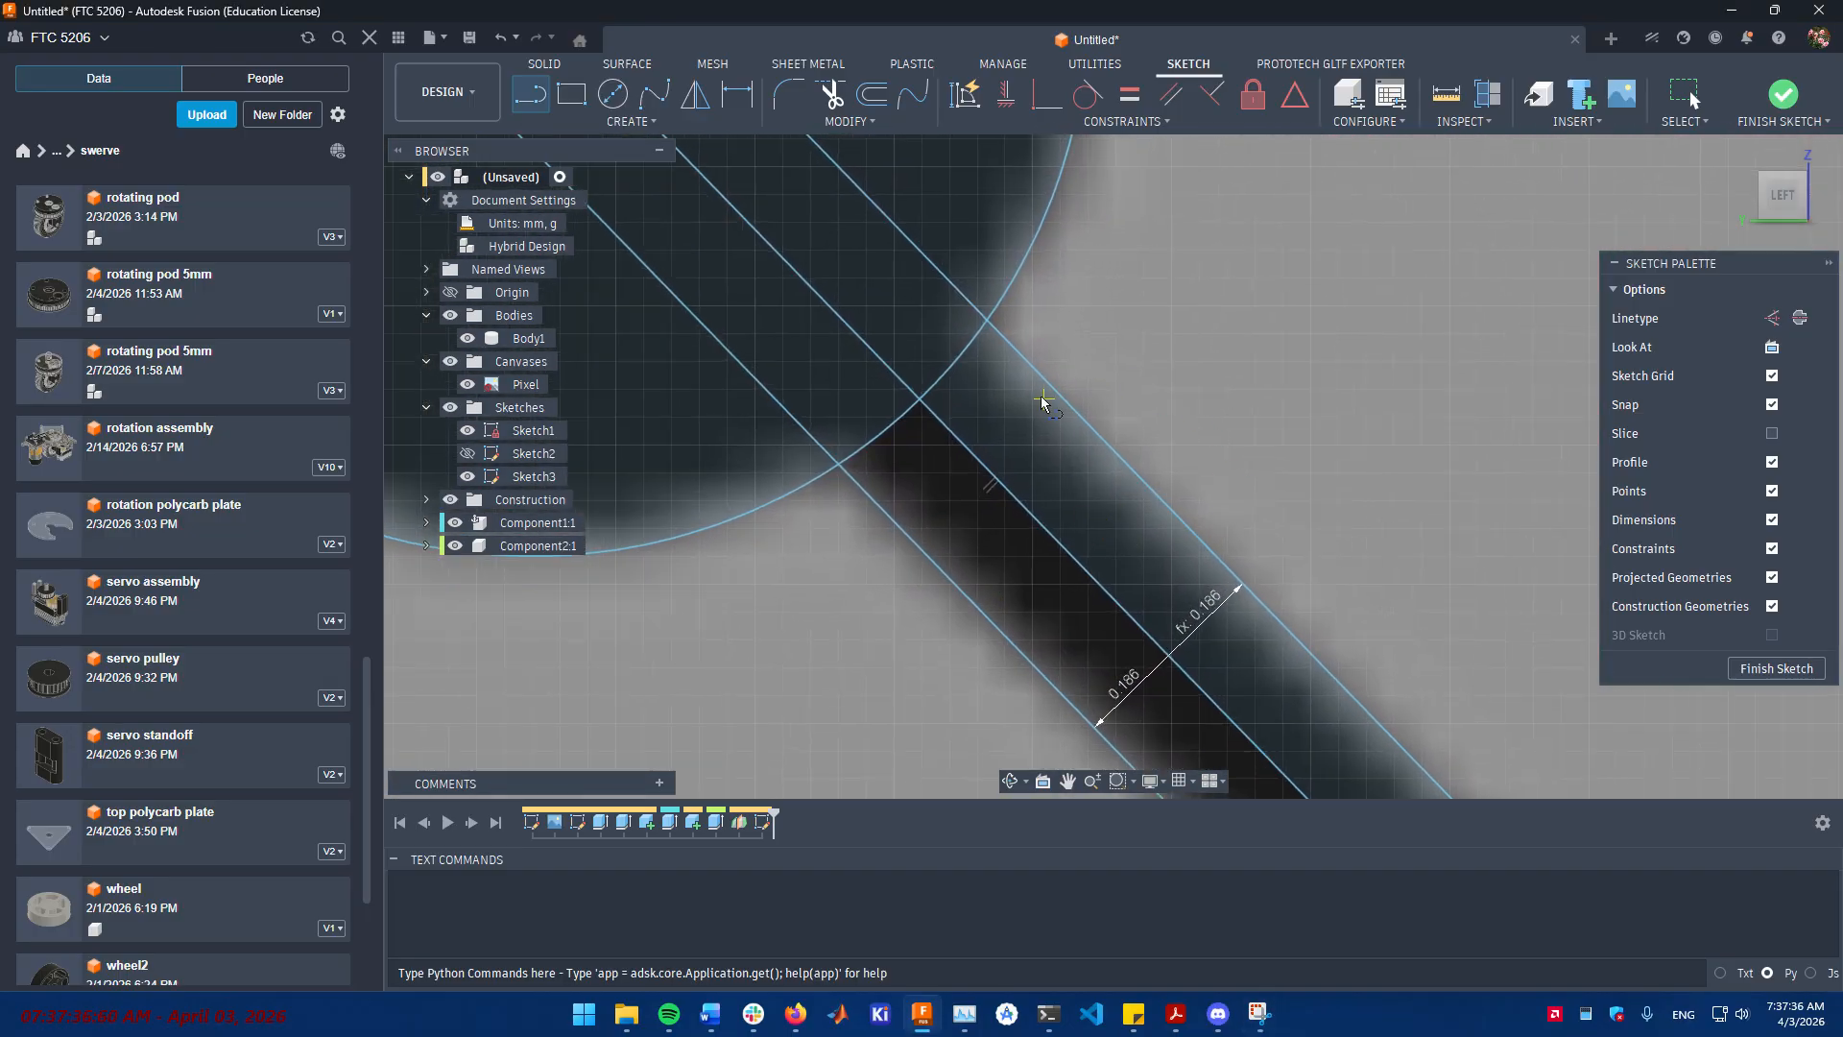
pyautogui.scroll(-4, 979, 624)
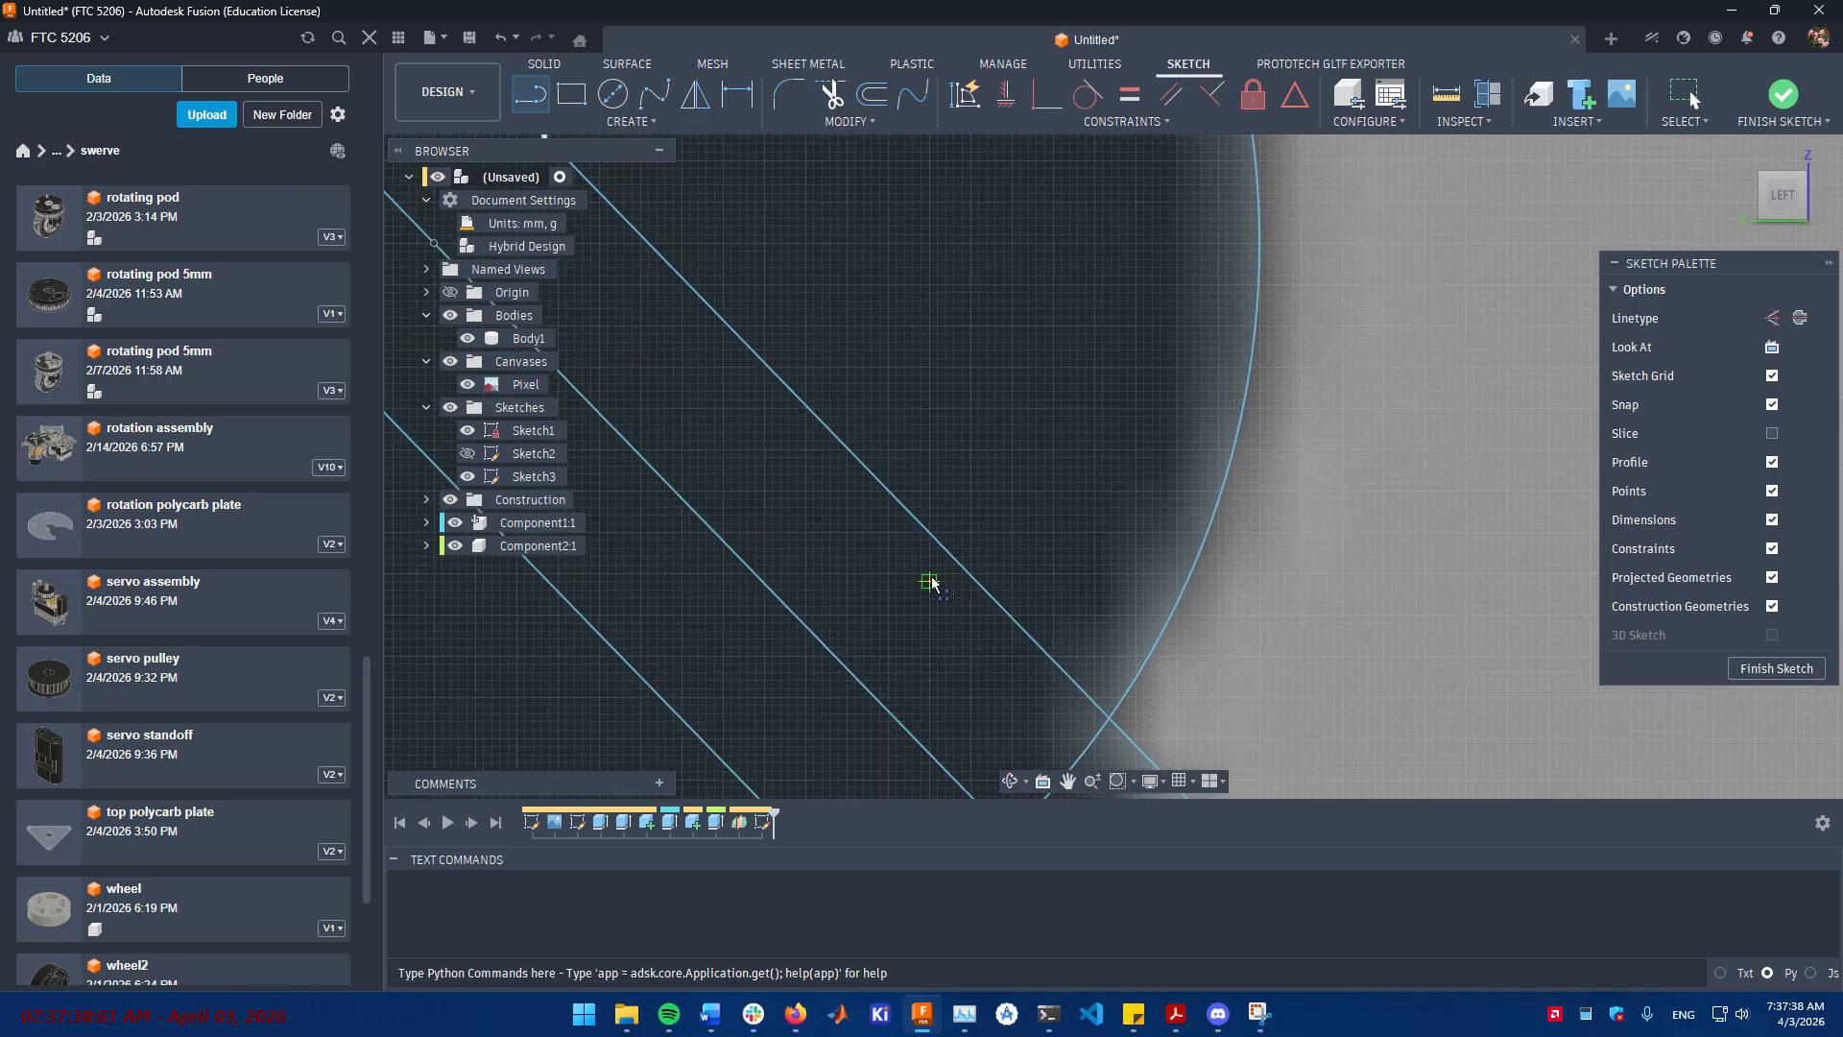
pyautogui.scroll(-1, 932, 582)
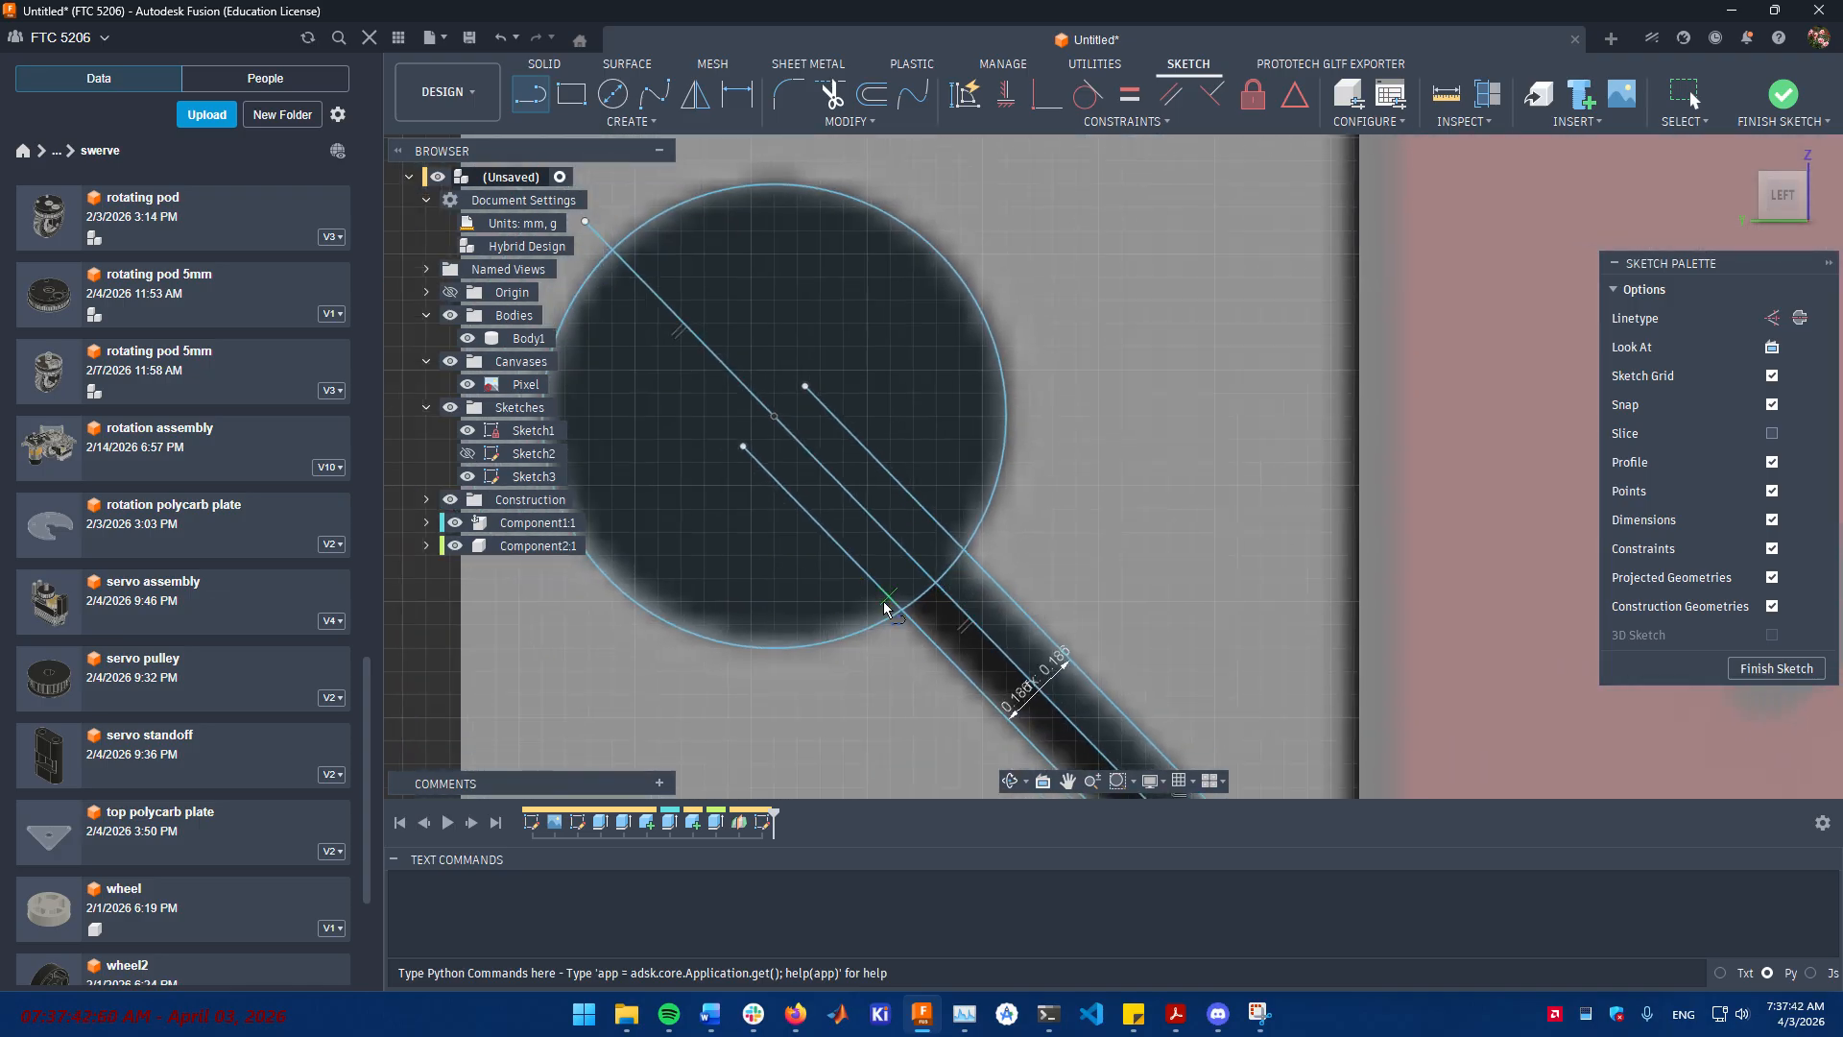
# - Check the closed arm and hand profile against the canvas and finish the sketch
pyautogui.moveTo(883, 603)
pyautogui.mouseDown(button='middle')
pyautogui.moveTo(960, 497)
pyautogui.moveTo(958, 541)
pyautogui.moveTo(859, 532)
pyautogui.mouseUp(button='middle')
pyautogui.scroll(-2, 859, 532)
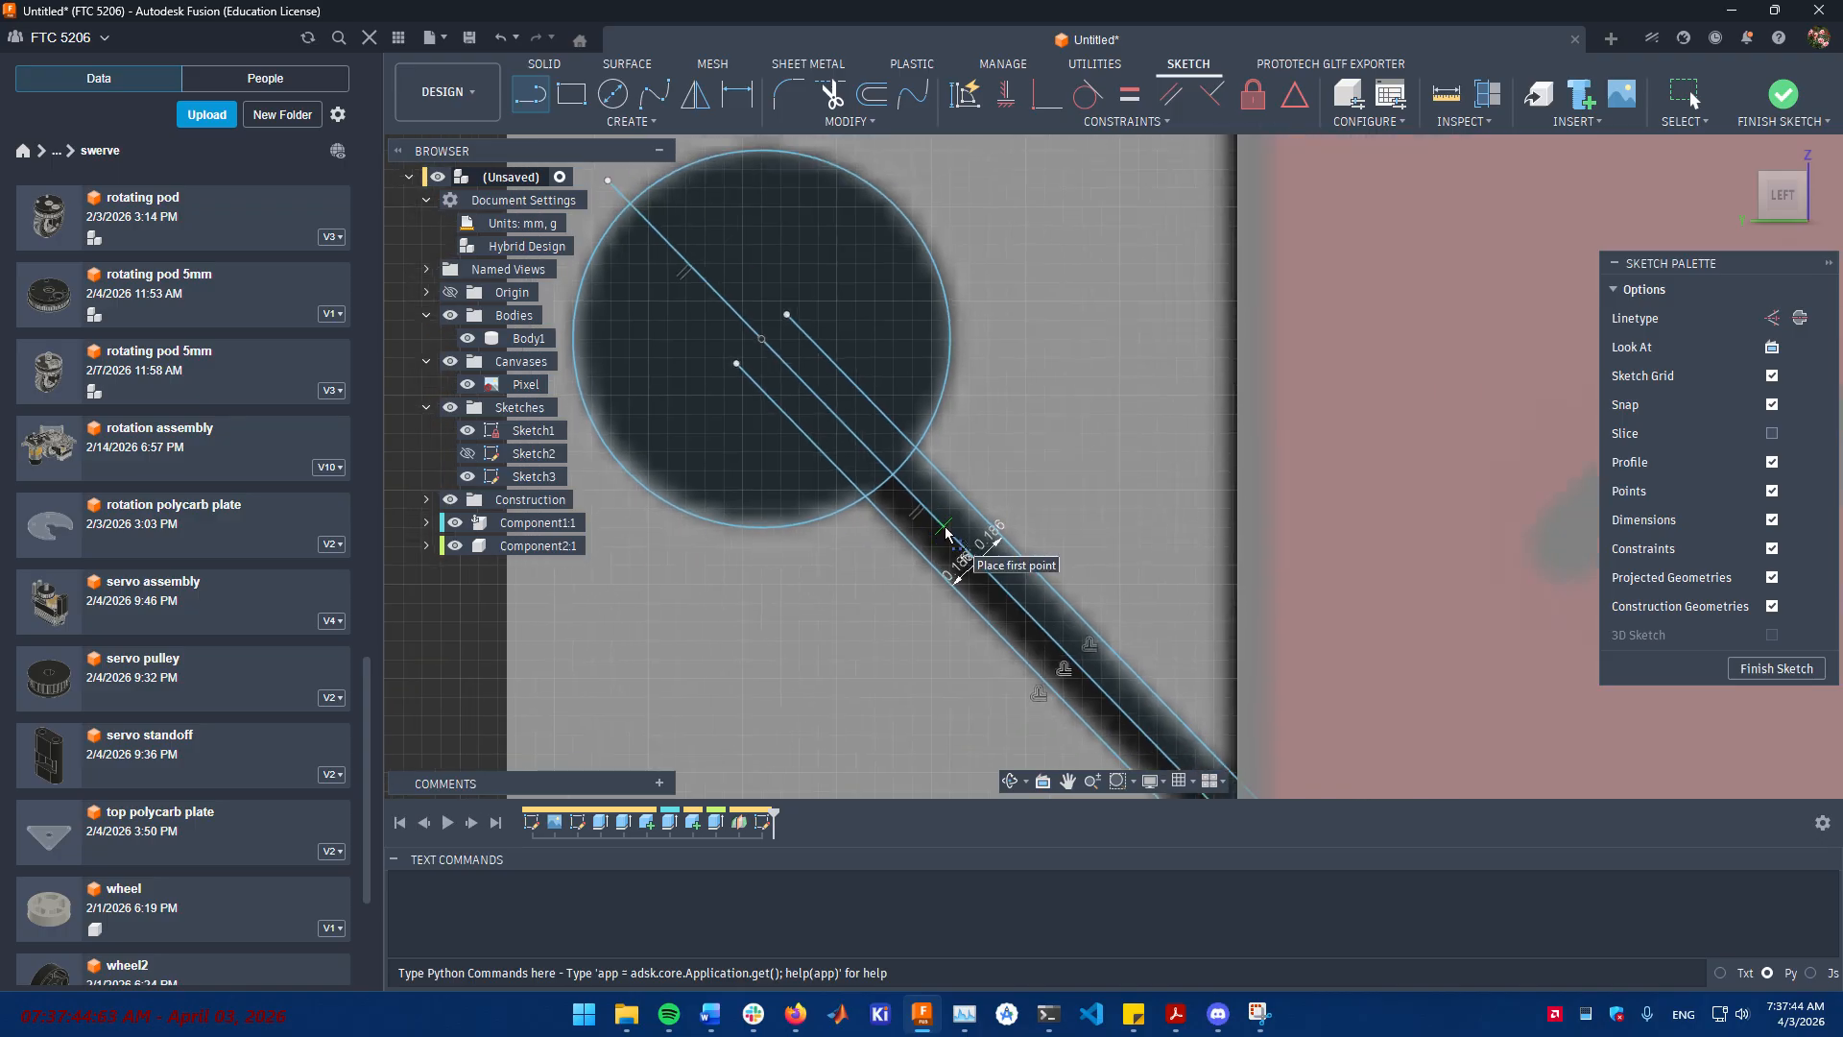
pyautogui.moveTo(1008, 655); pyautogui.dragTo(983, 549, button='middle')
pyautogui.scroll(1, 983, 549)
pyautogui.moveTo(1092, 611); pyautogui.dragTo(1078, 579, button='middle')
pyautogui.scroll(-3, 1078, 580)
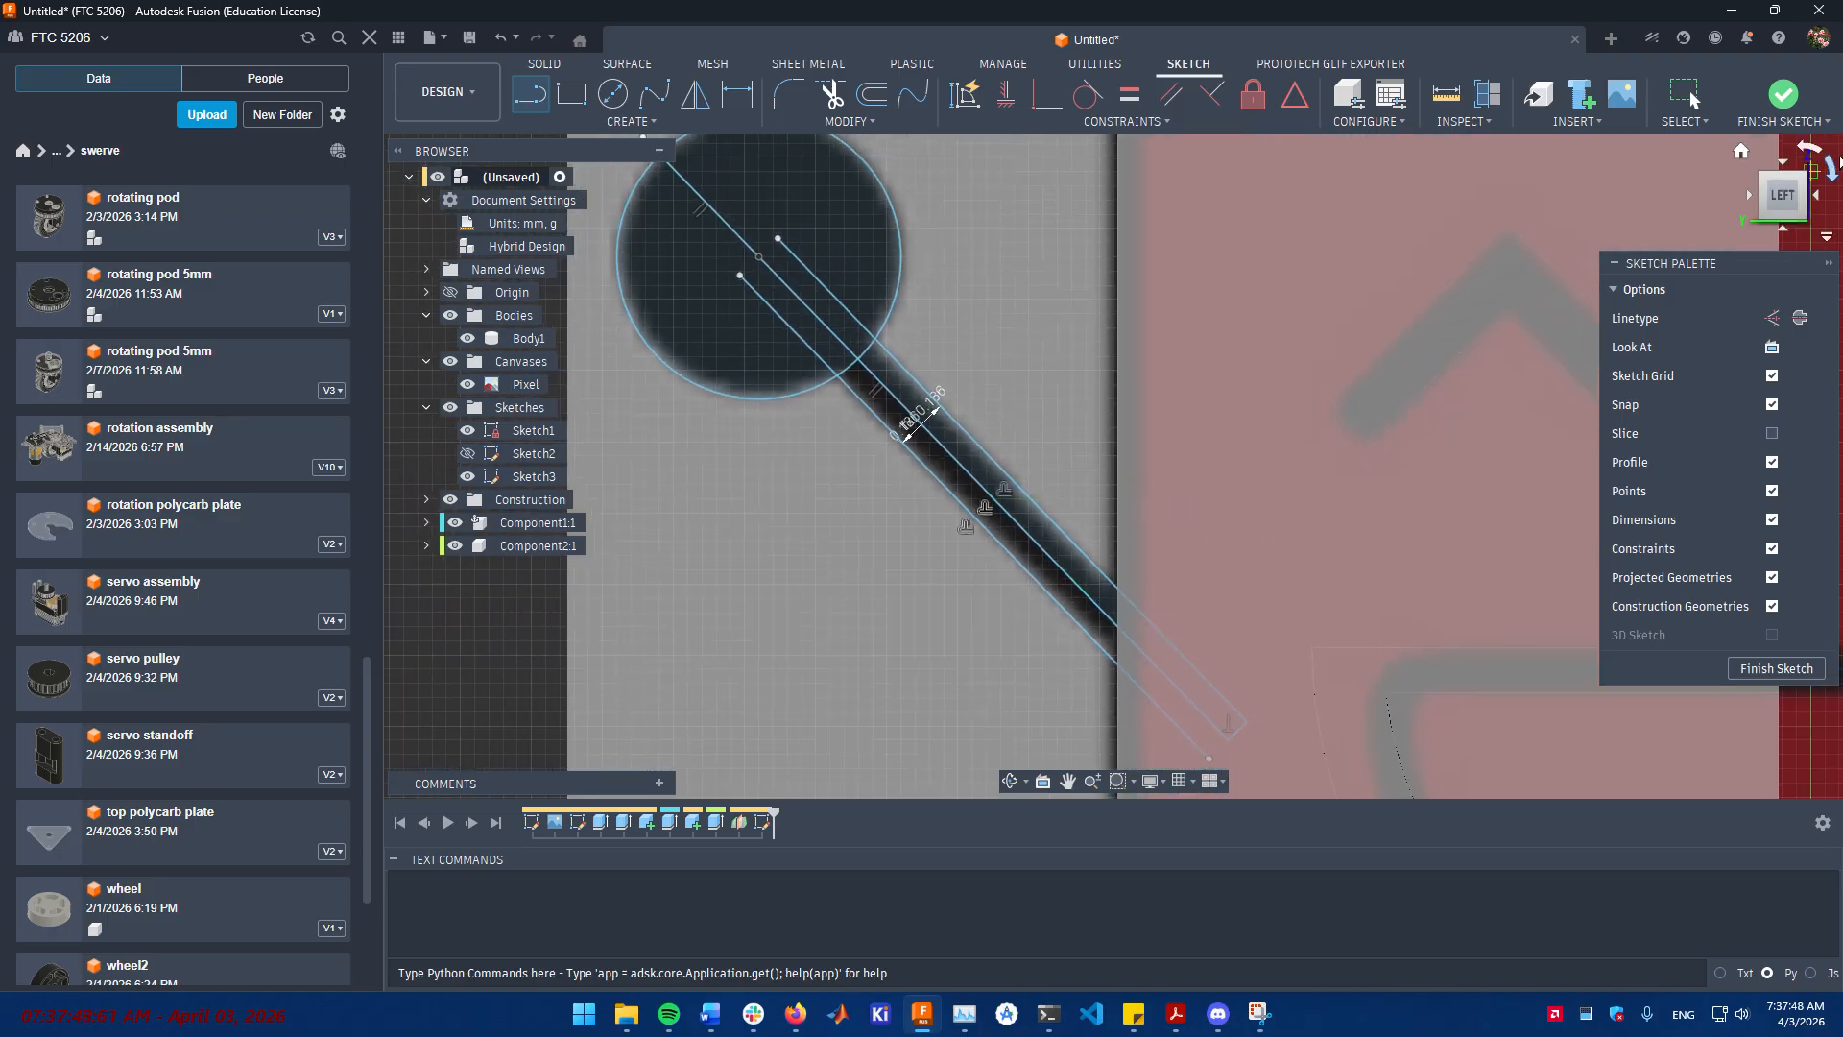
pyautogui.click(1789, 97)
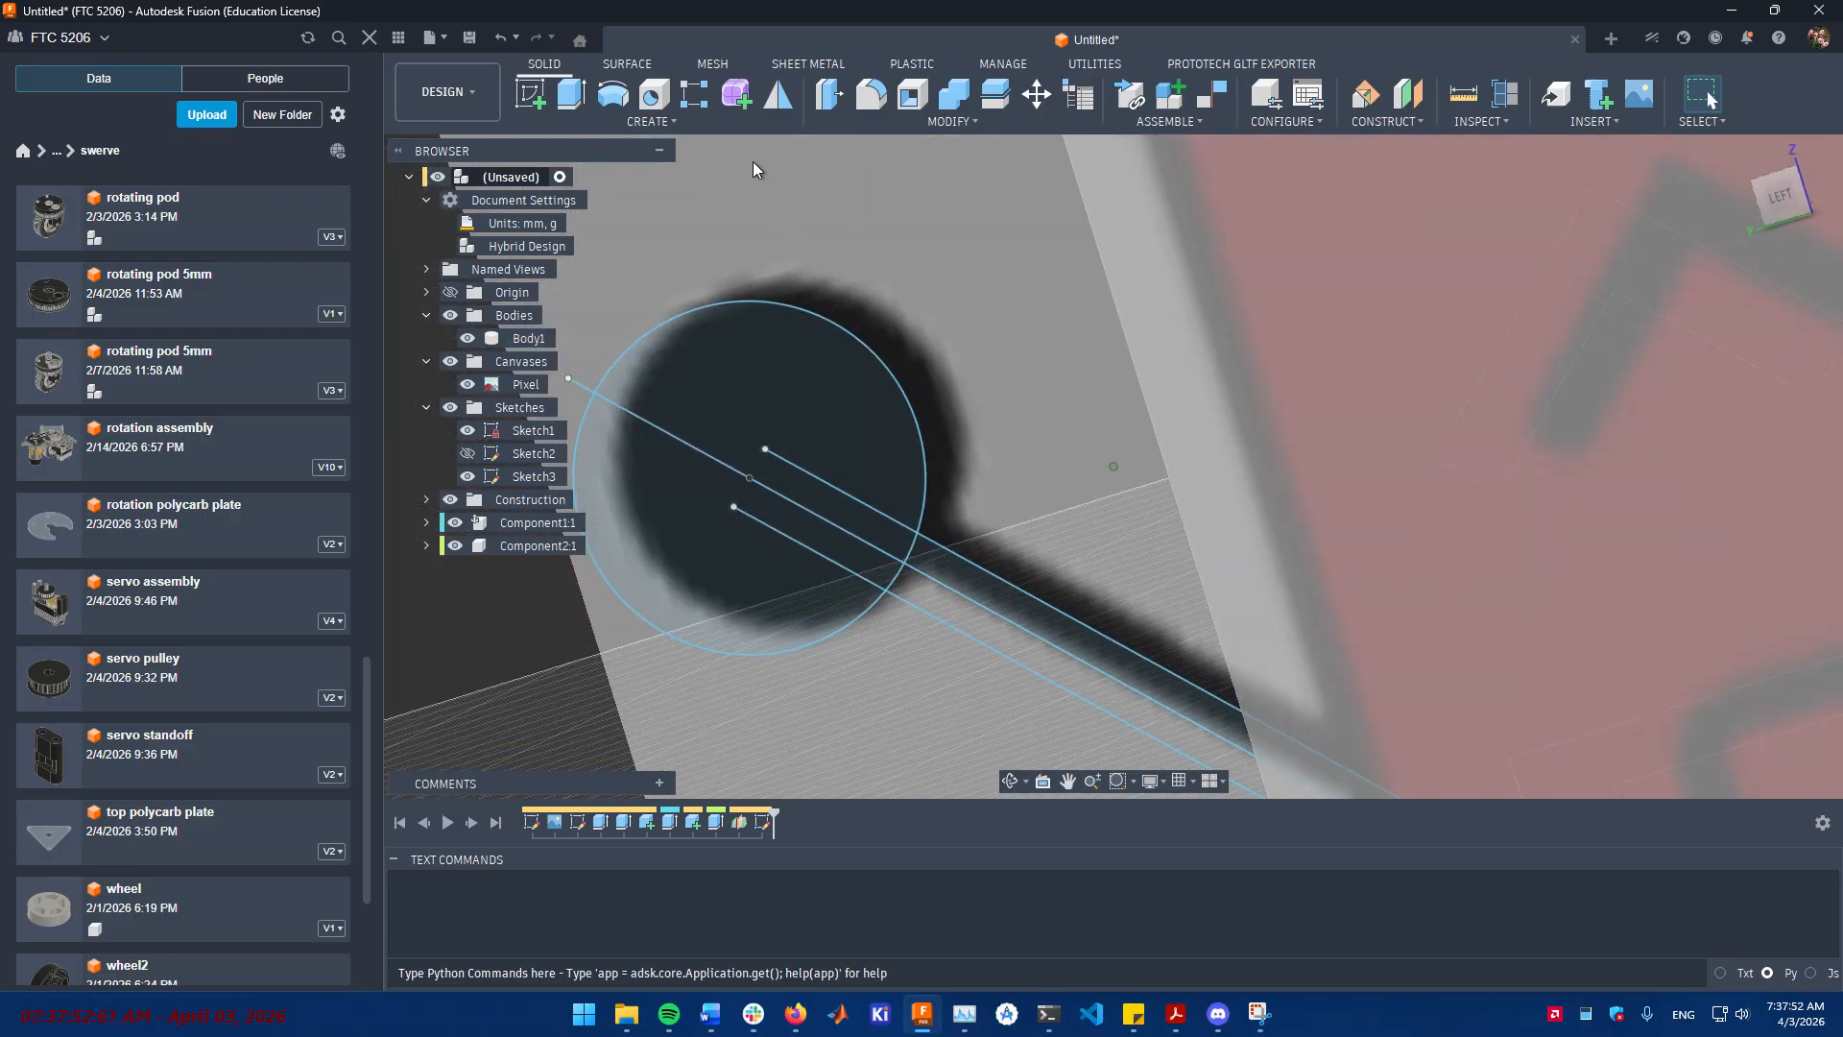
# - Revolve the upper half of the hand circle and the upper arm strip 360 degrees about the arm's centre line as a new component
pyautogui.click(611, 101)
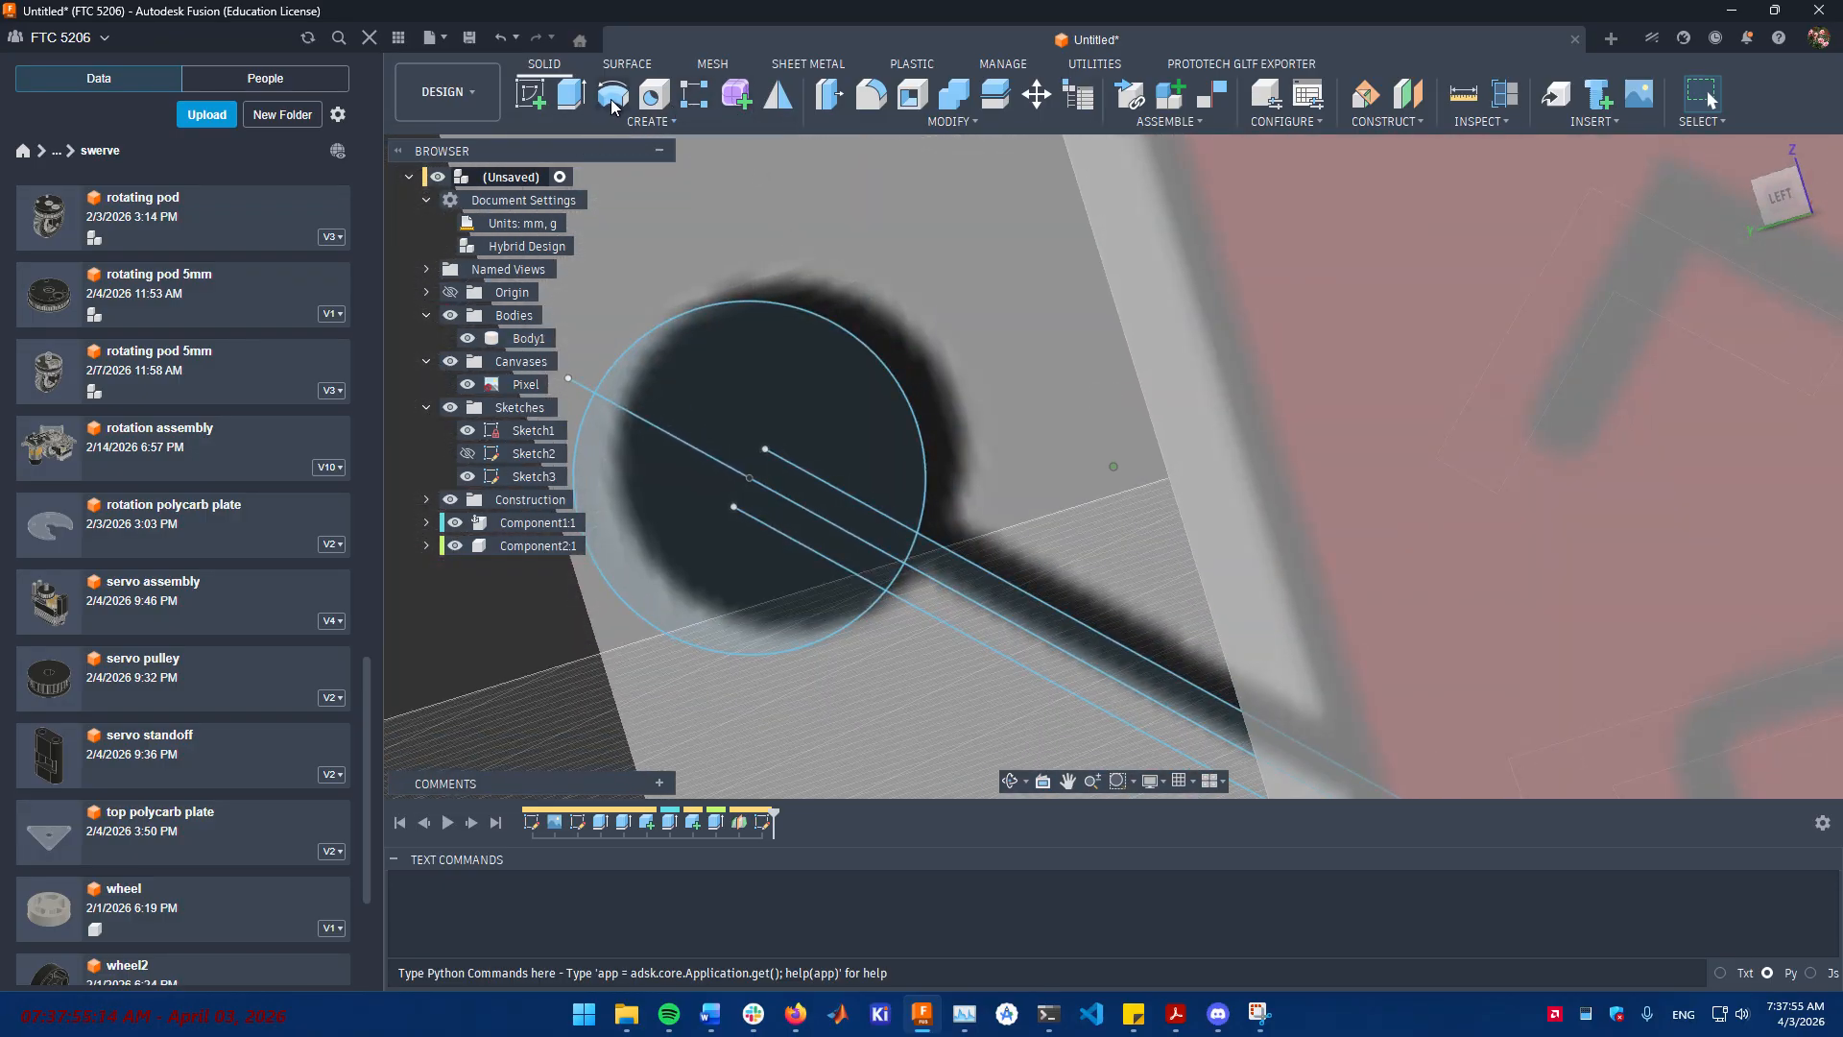
pyautogui.click(854, 436)
pyautogui.click(988, 538)
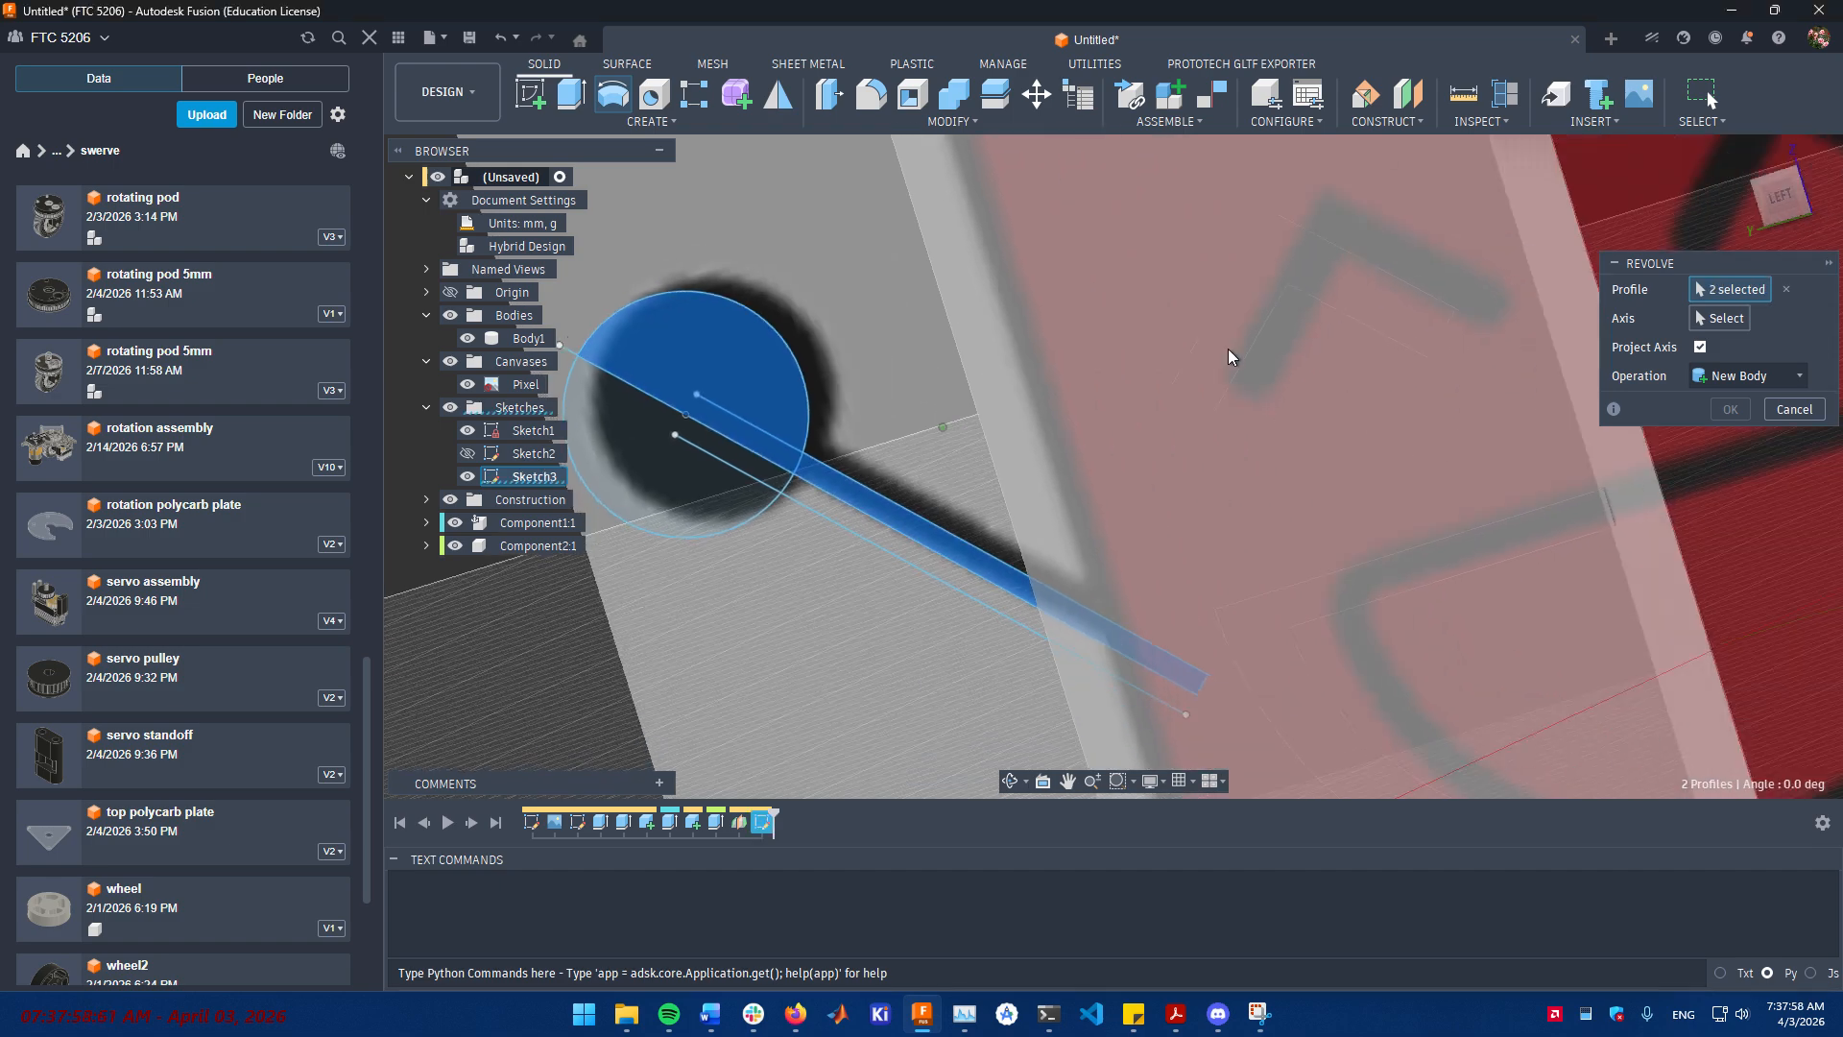
pyautogui.click(1700, 345)
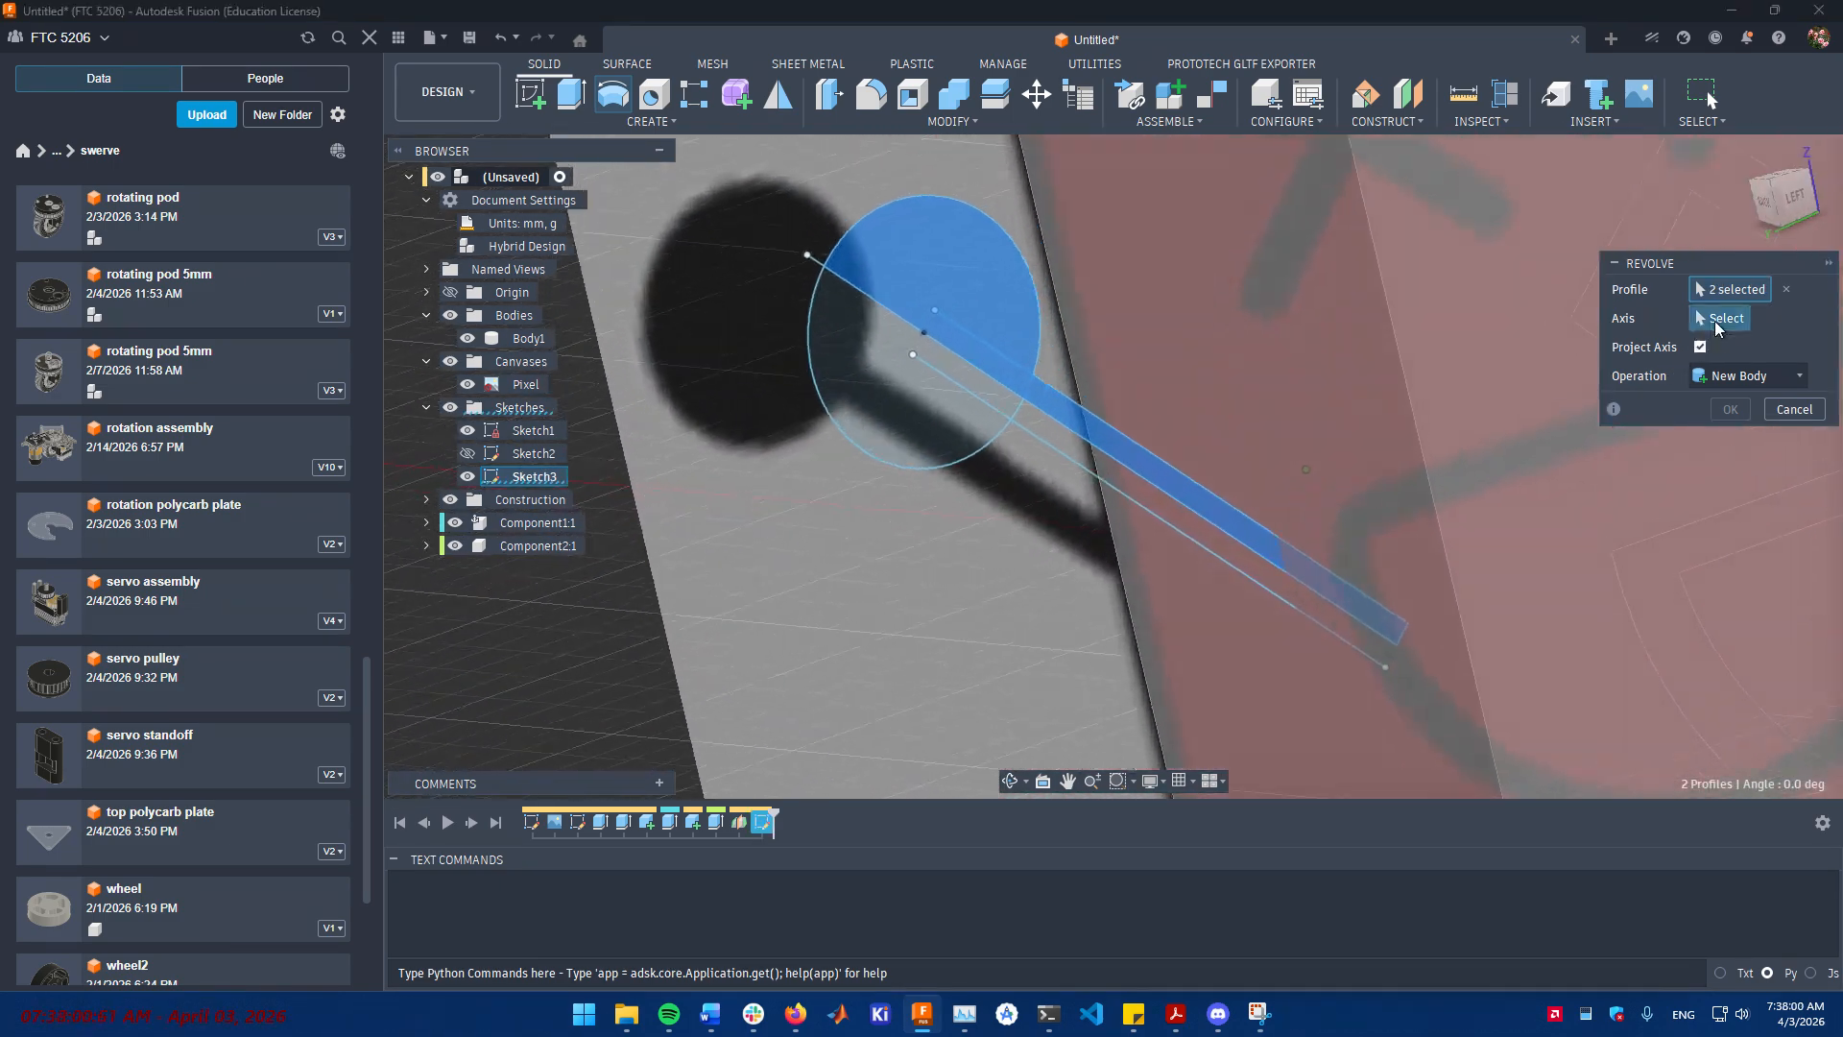
pyautogui.click(1012, 418)
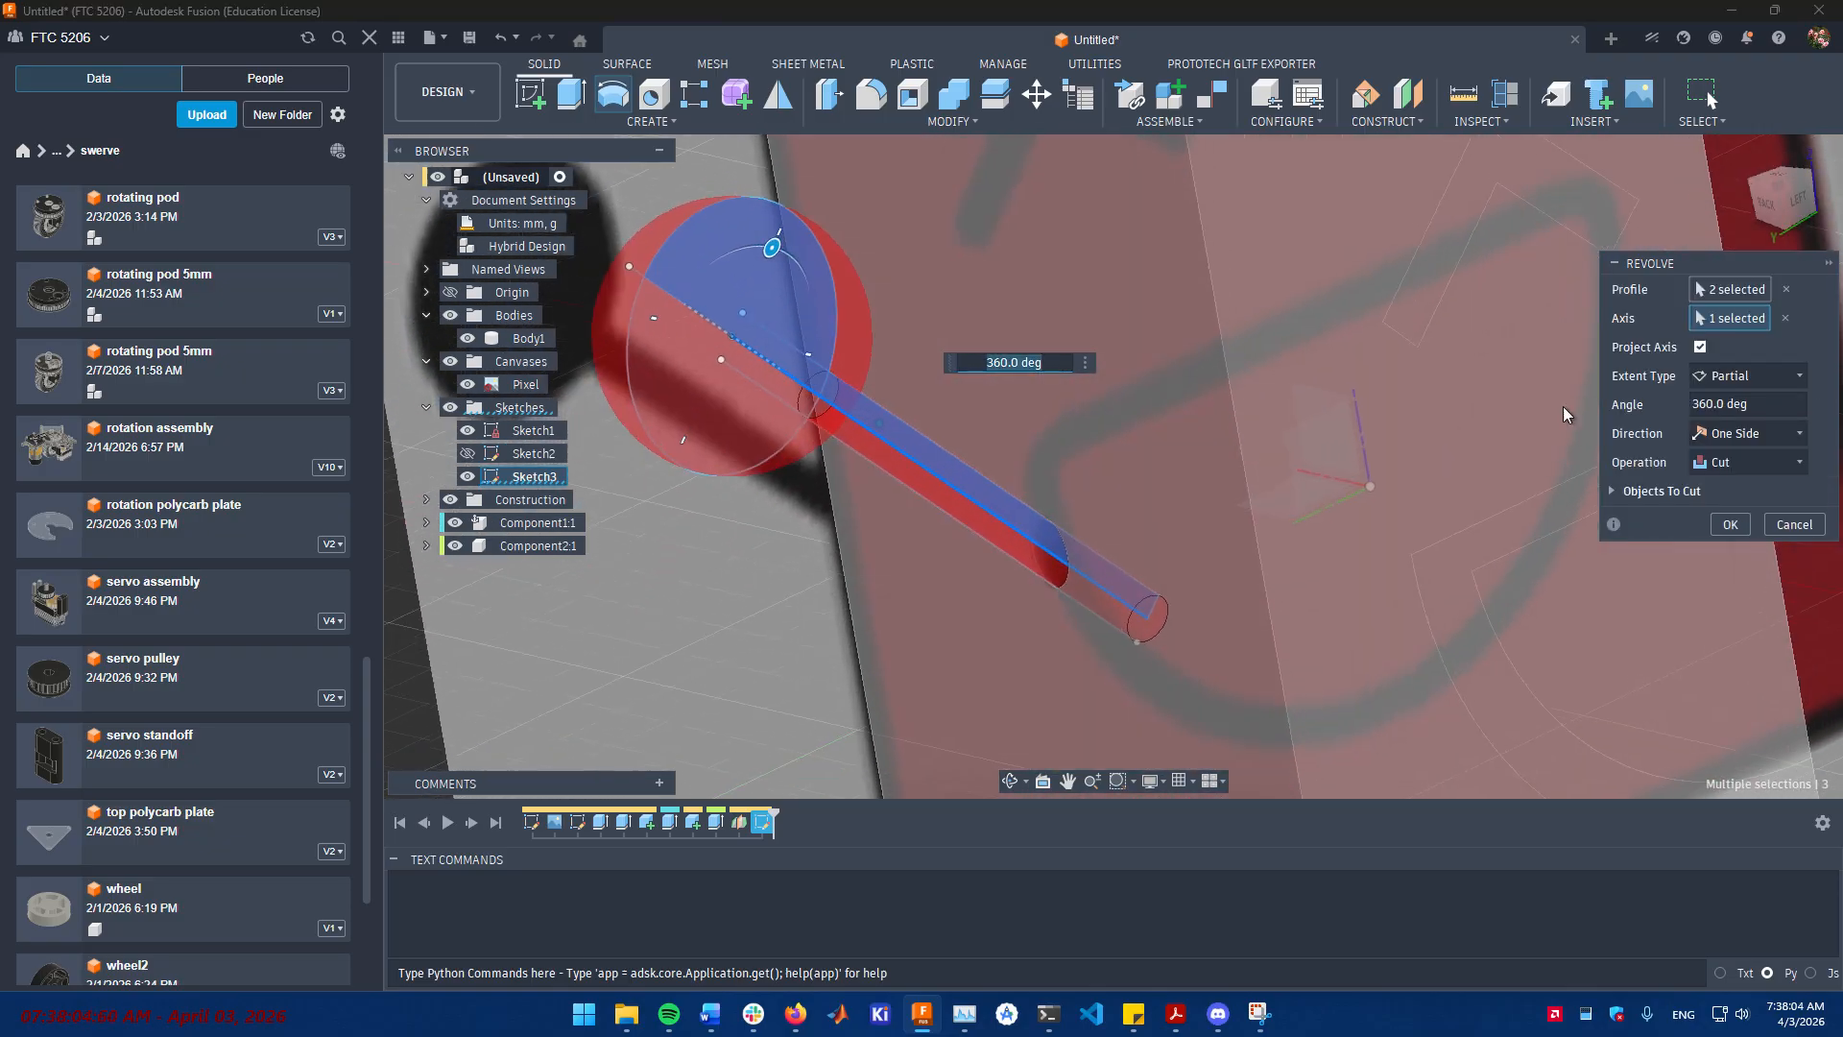
pyautogui.click(1738, 464)
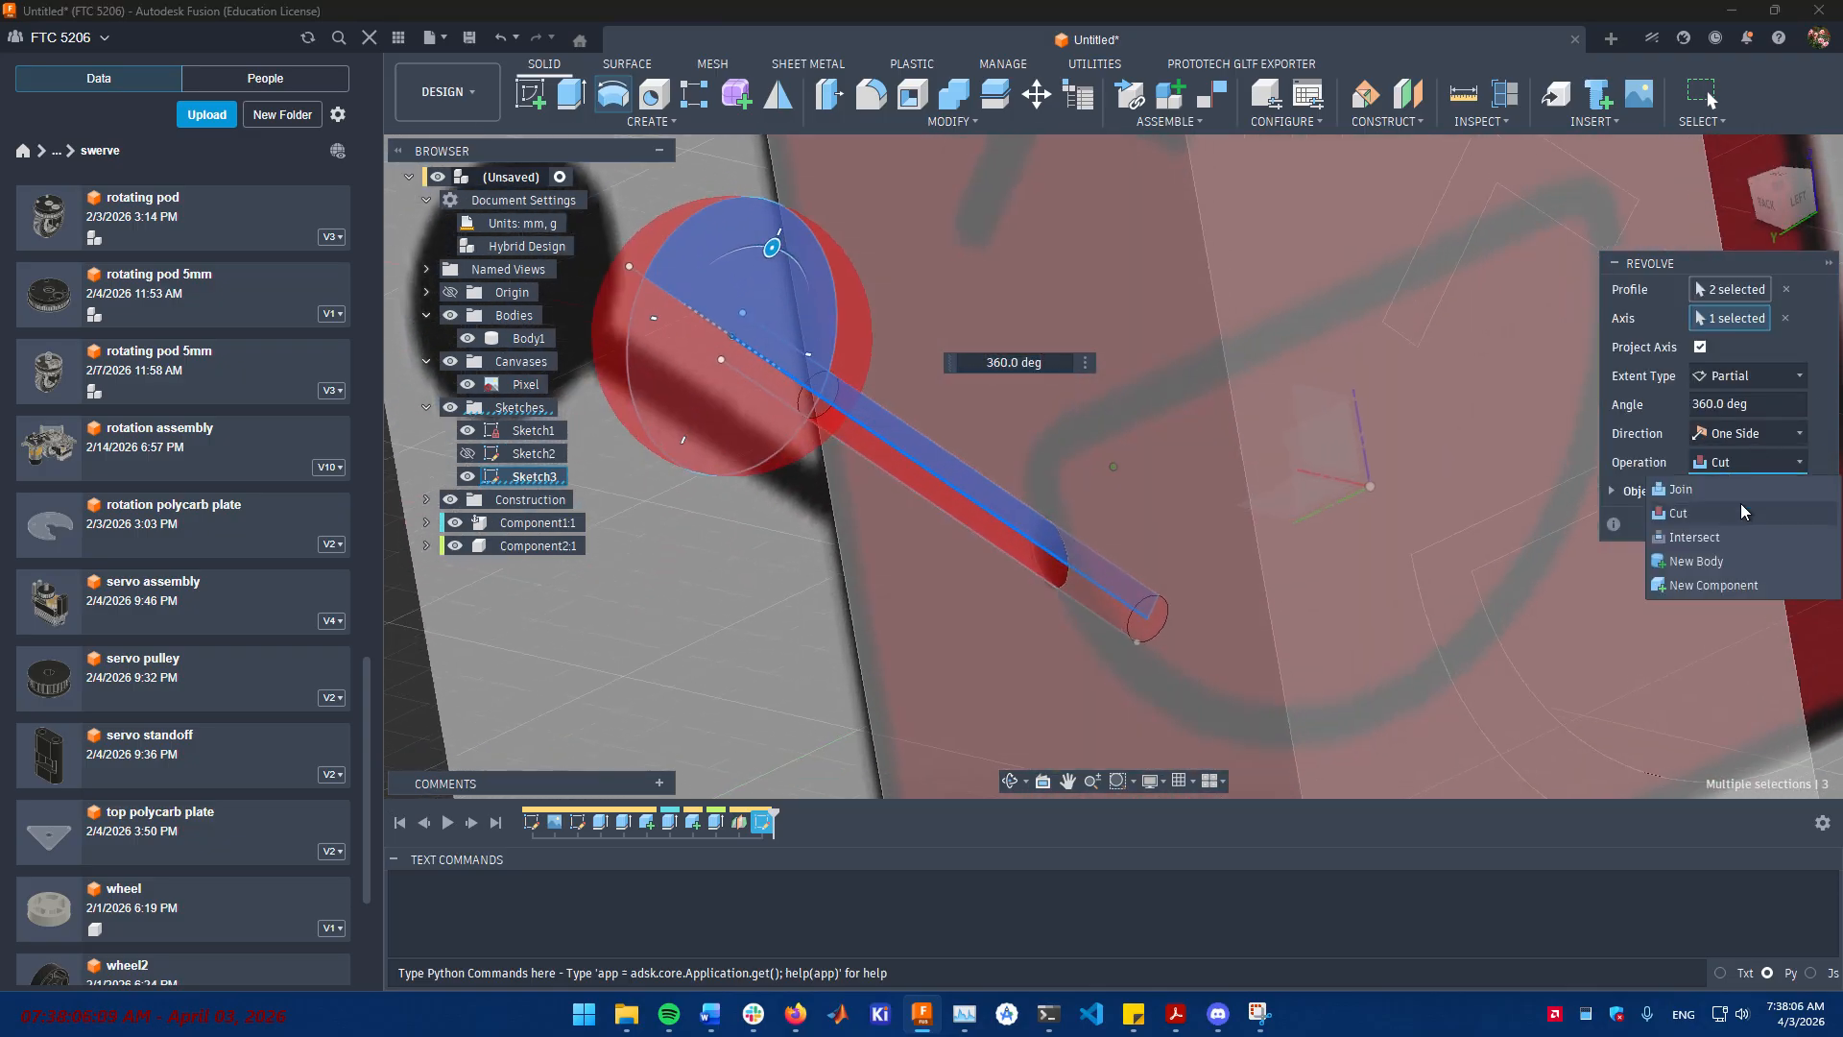
pyautogui.click(1743, 588)
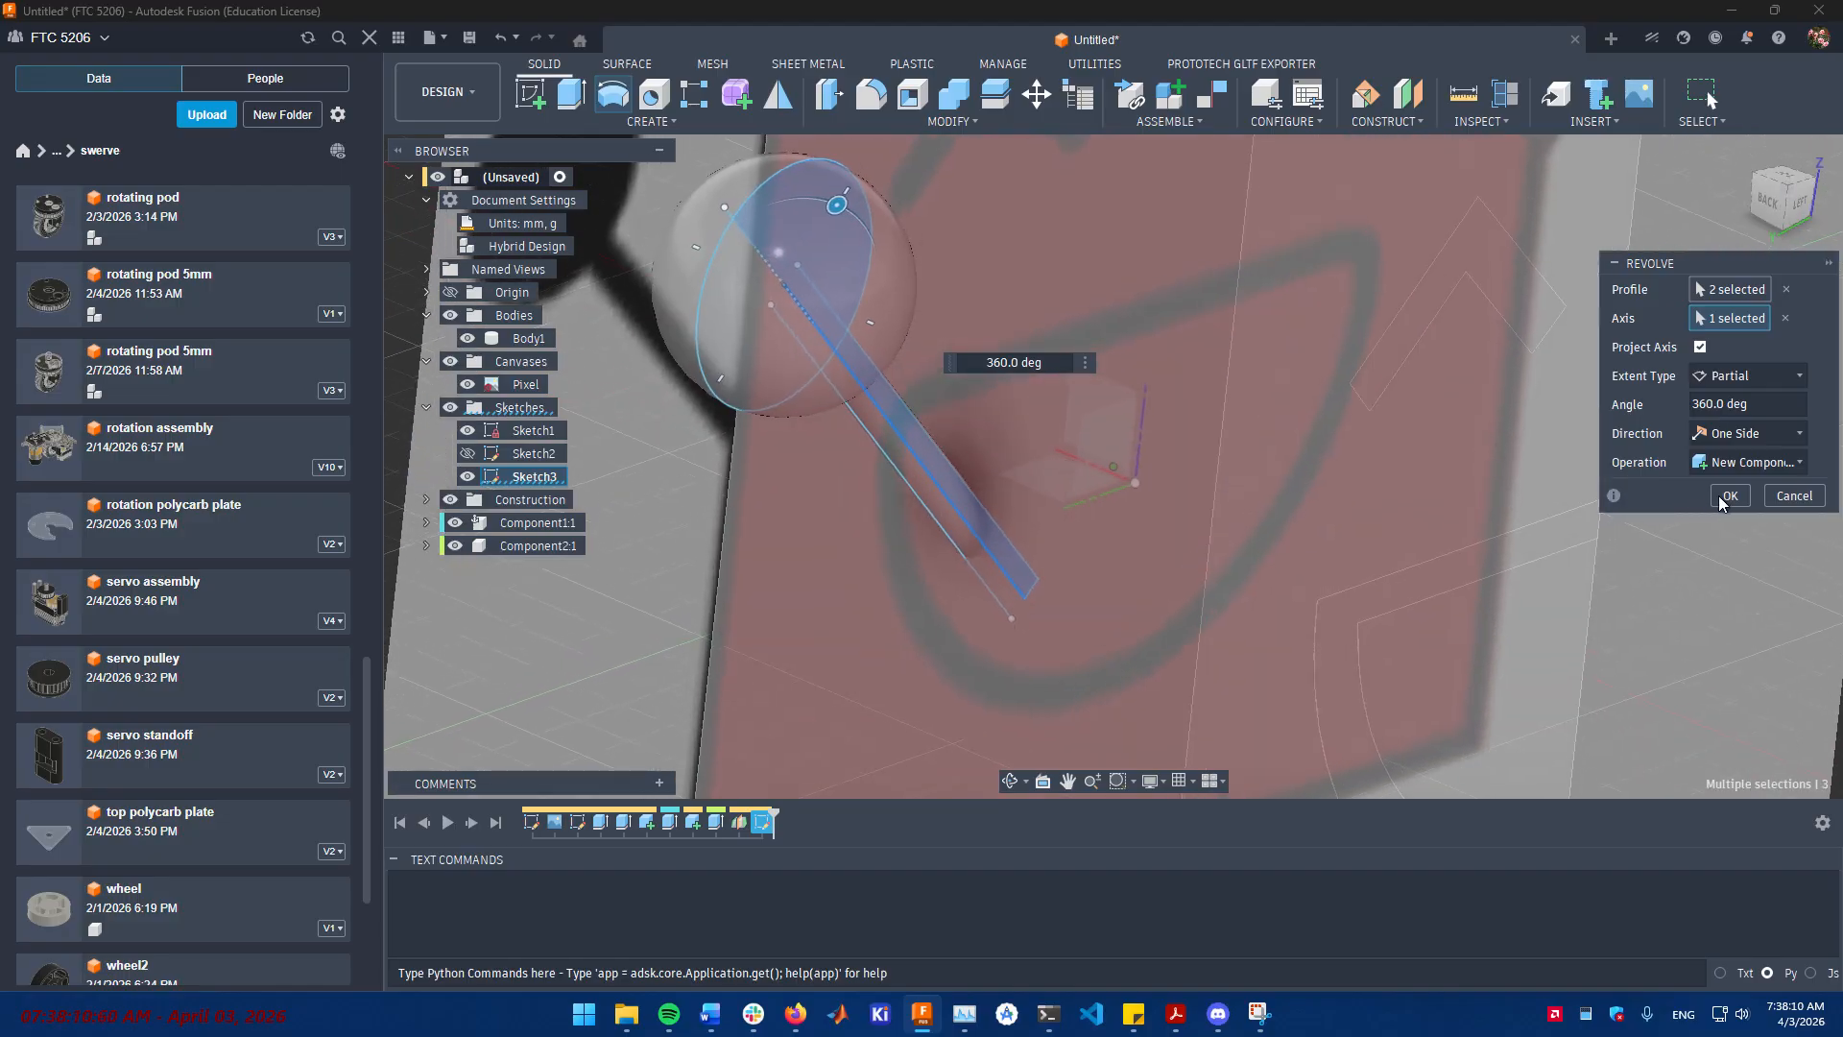
pyautogui.click(1725, 498)
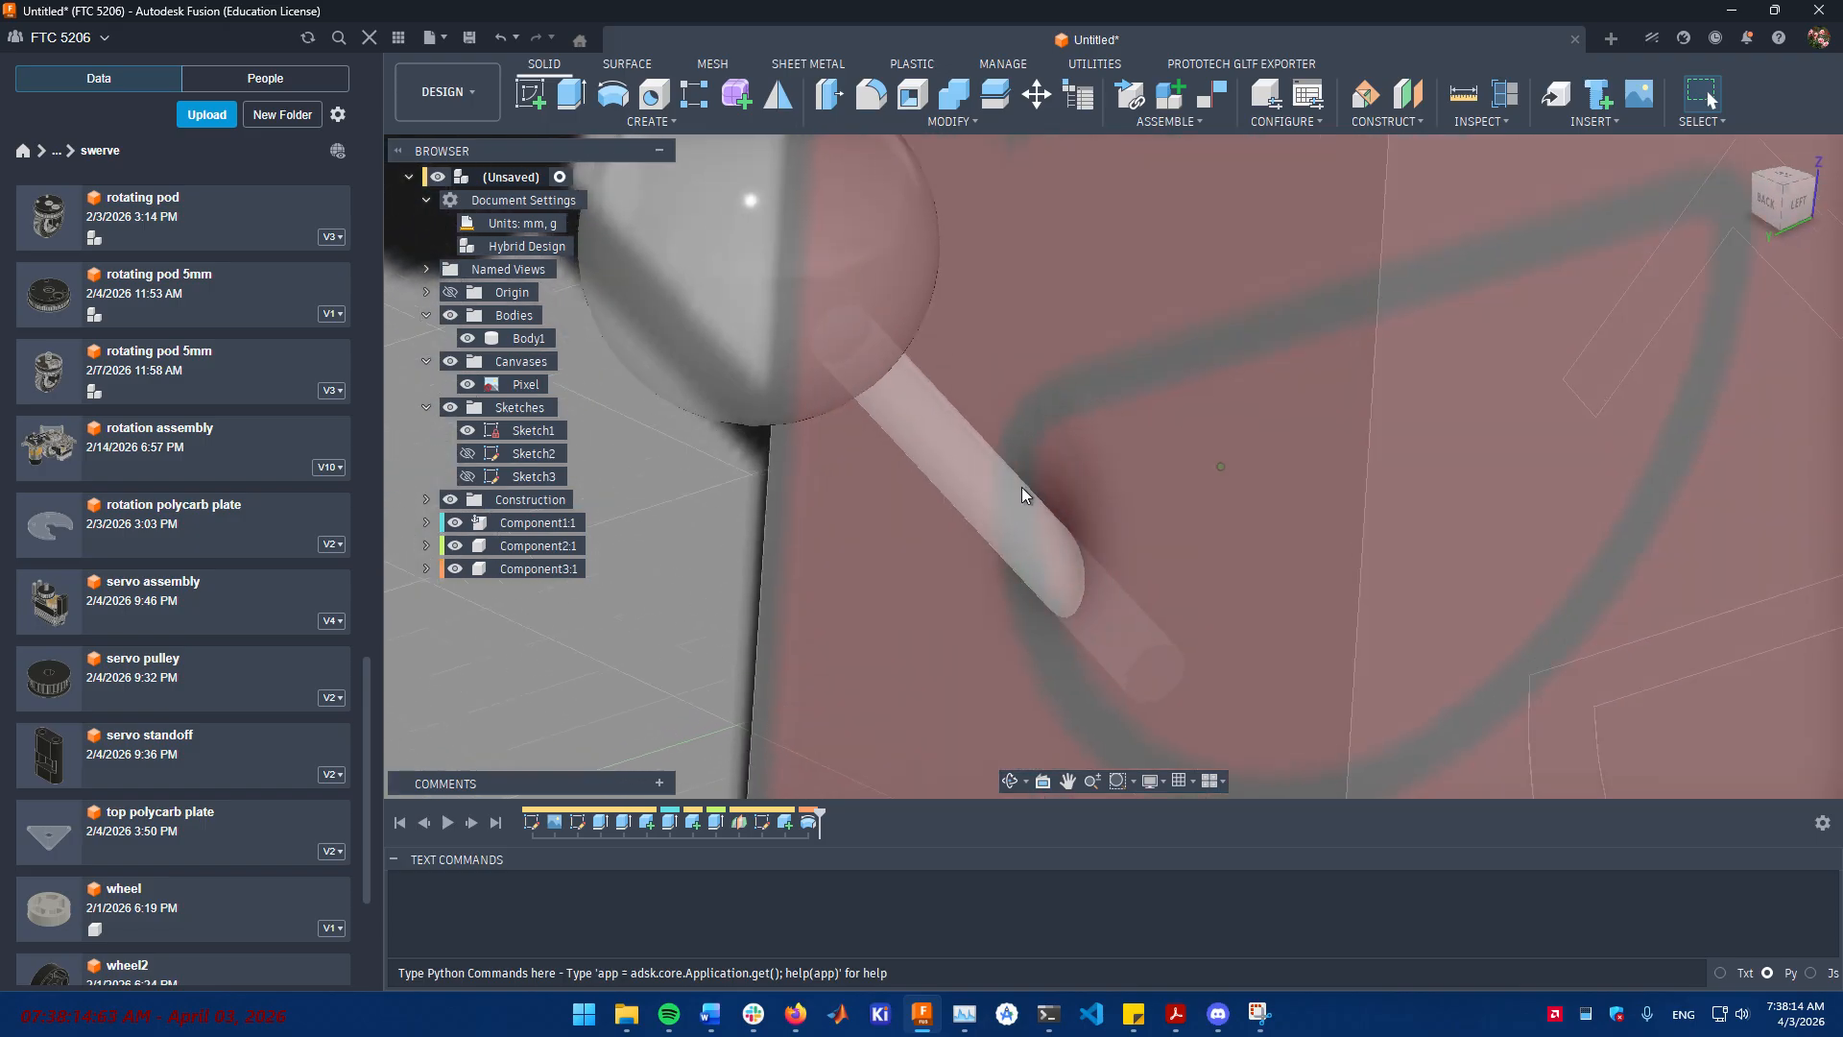
pyautogui.click(1069, 566)
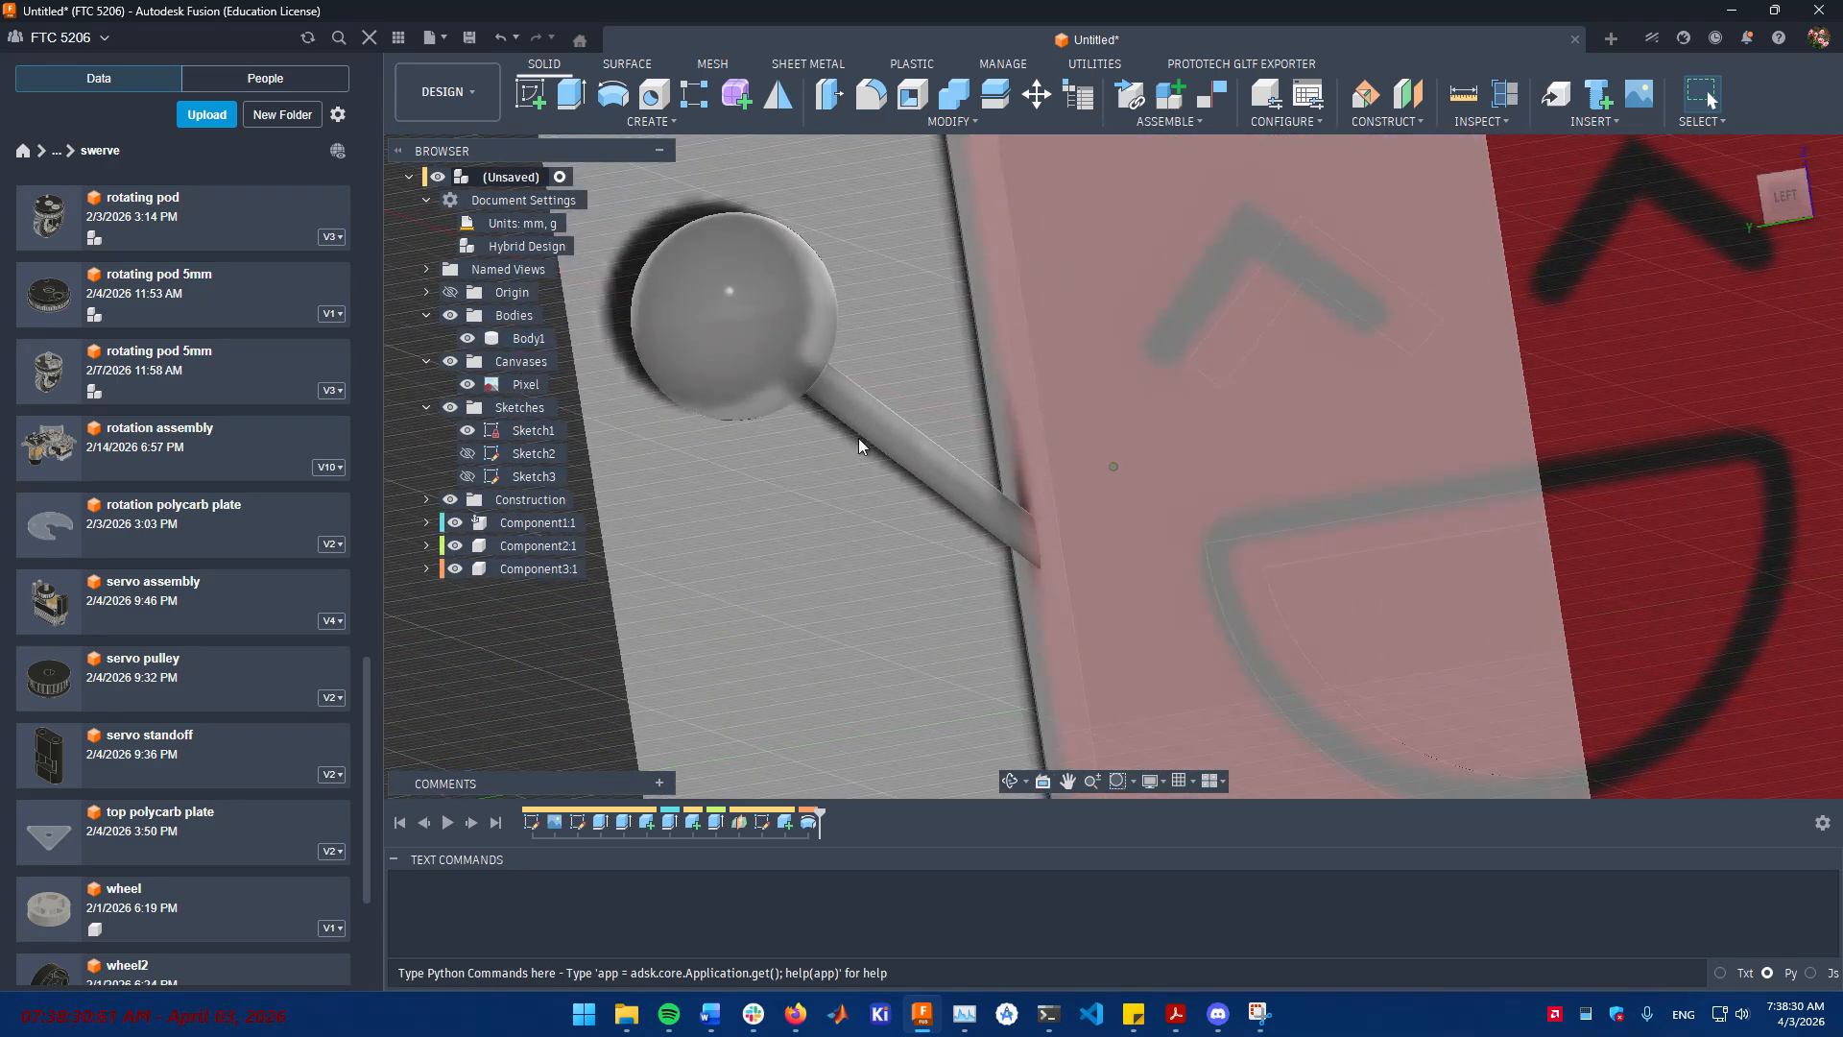
pyautogui.click(862, 434)
pyautogui.click(1084, 561)
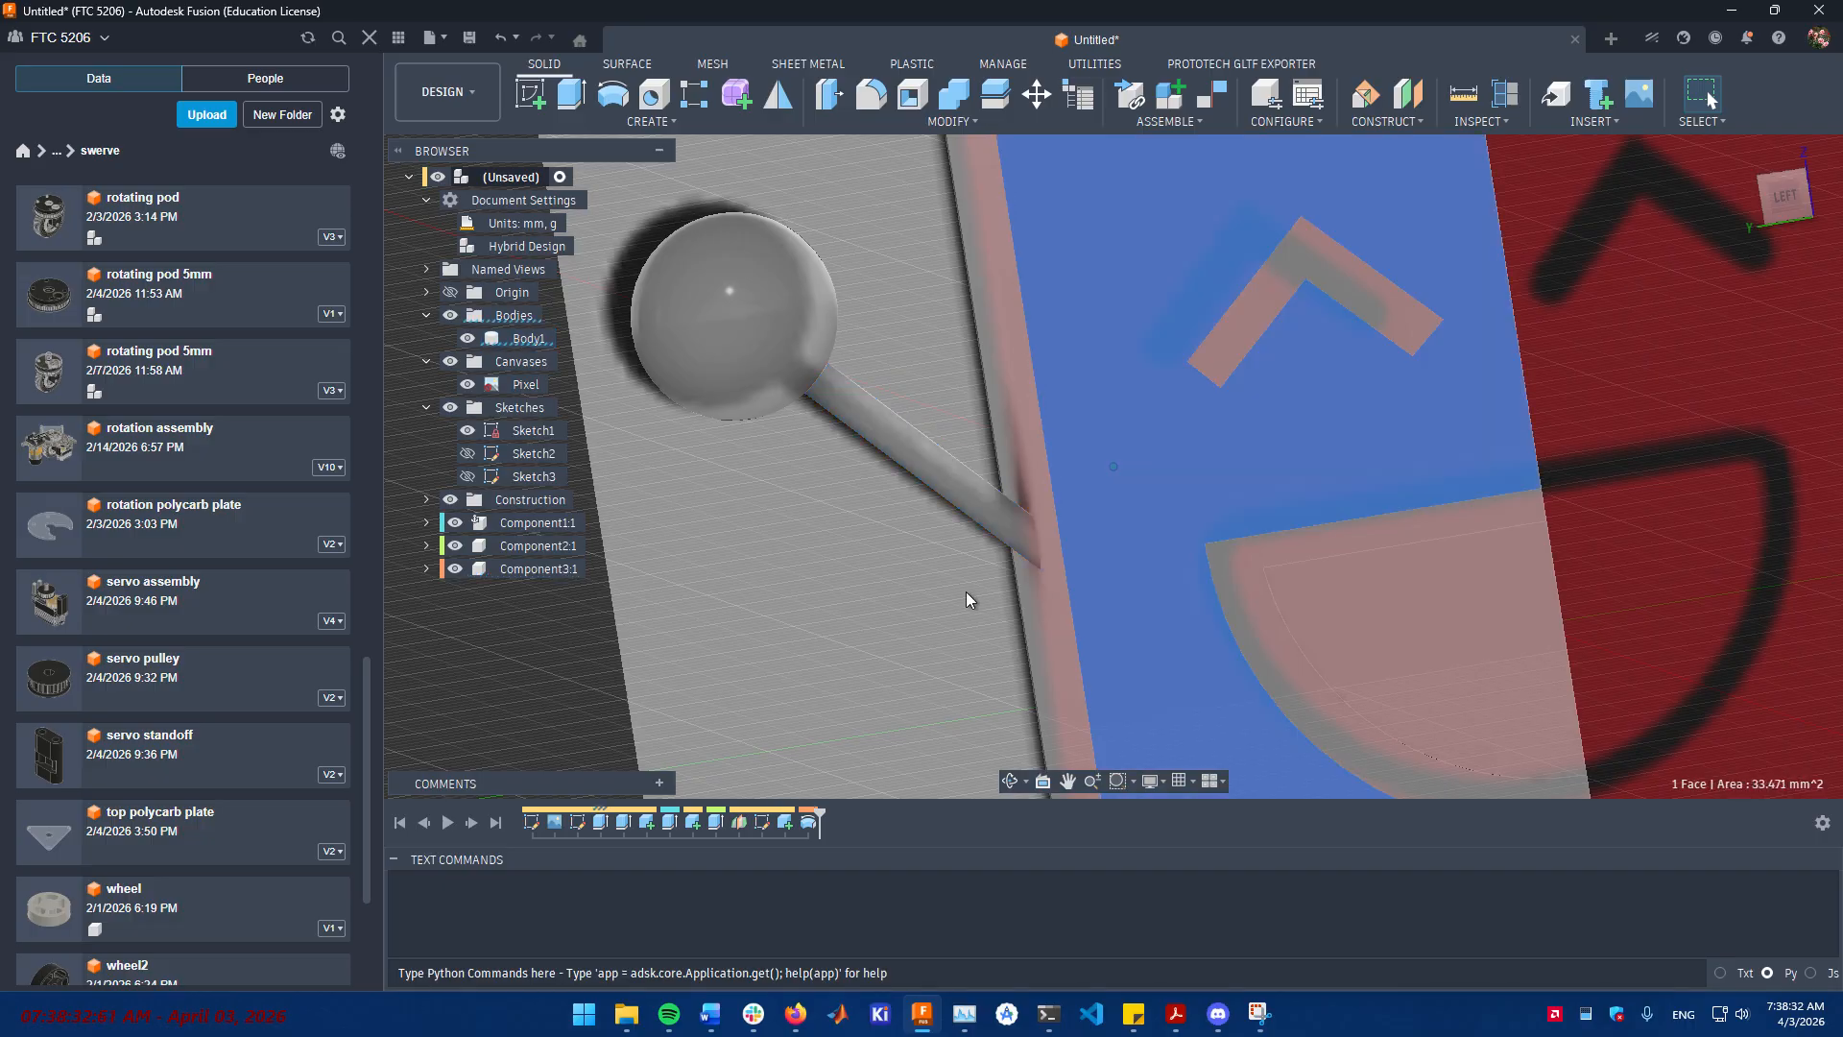
pyautogui.click(965, 591)
pyautogui.click(919, 474)
pyautogui.click(845, 589)
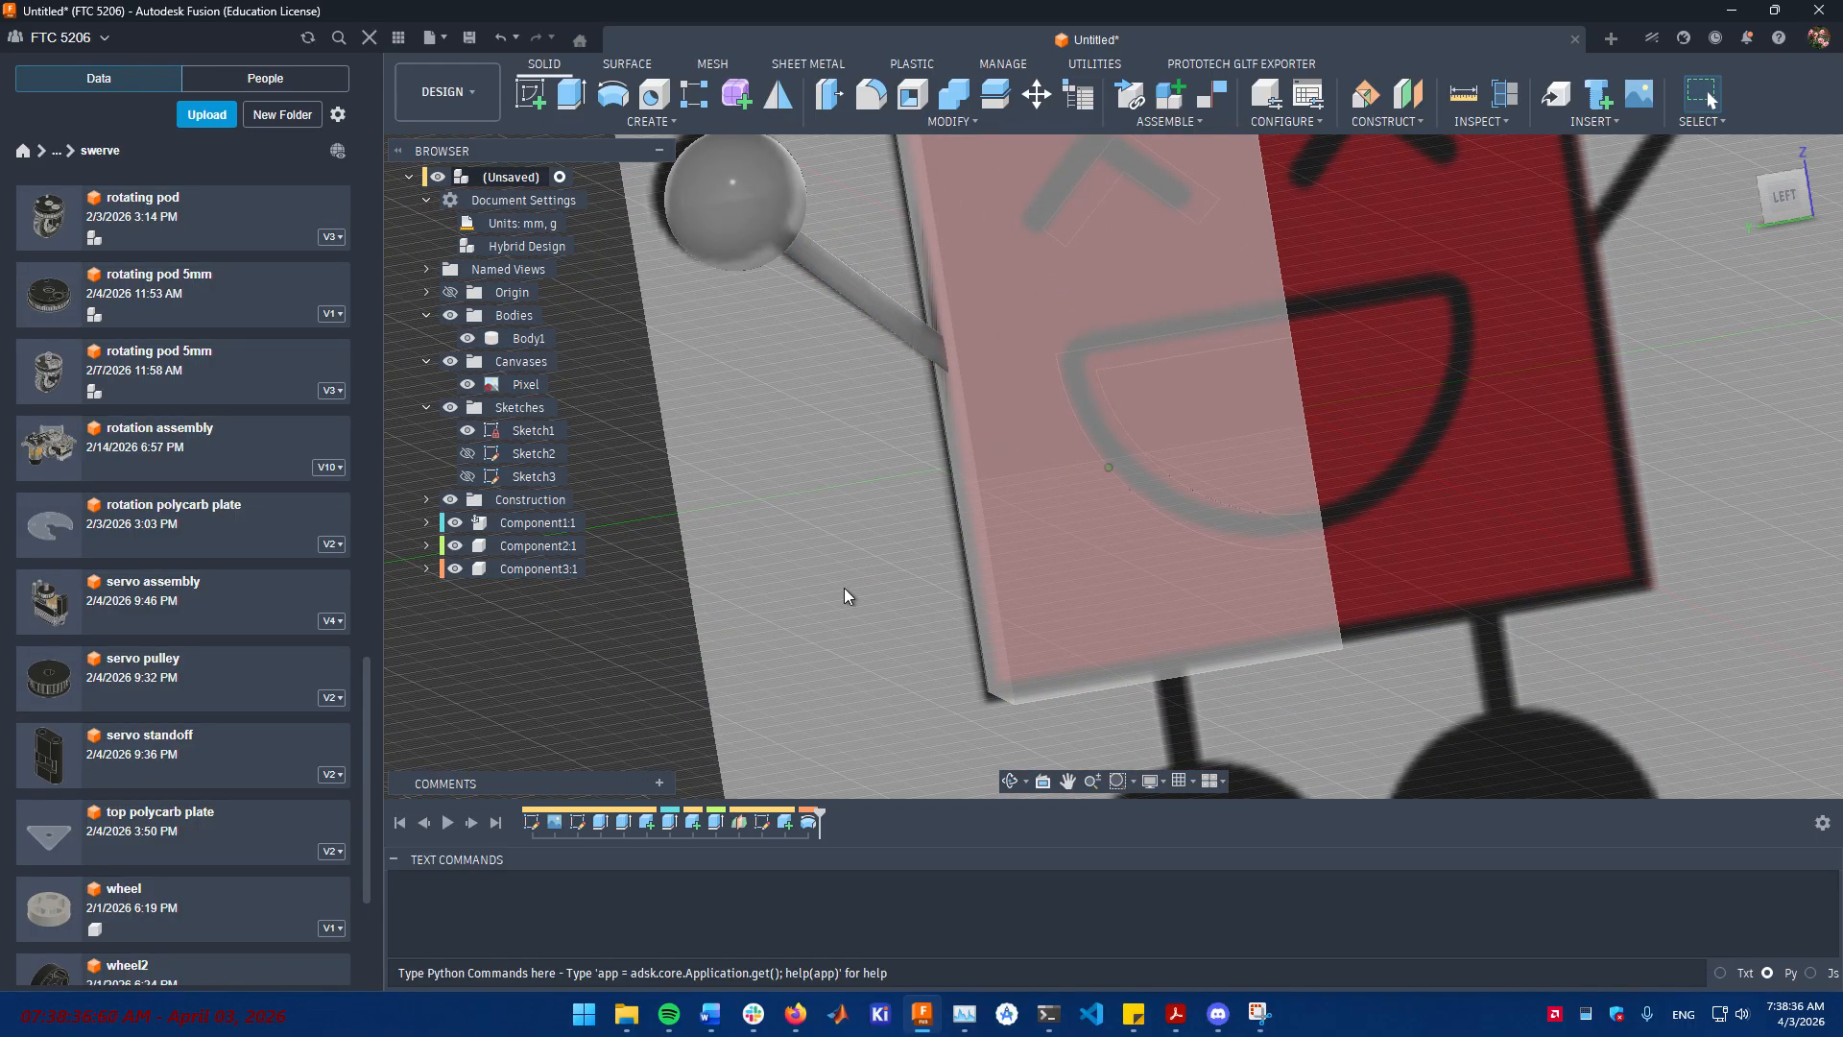
# - Show the construction plane Plane1 and start a new sketch on it
pyautogui.scroll(5, 843, 587)
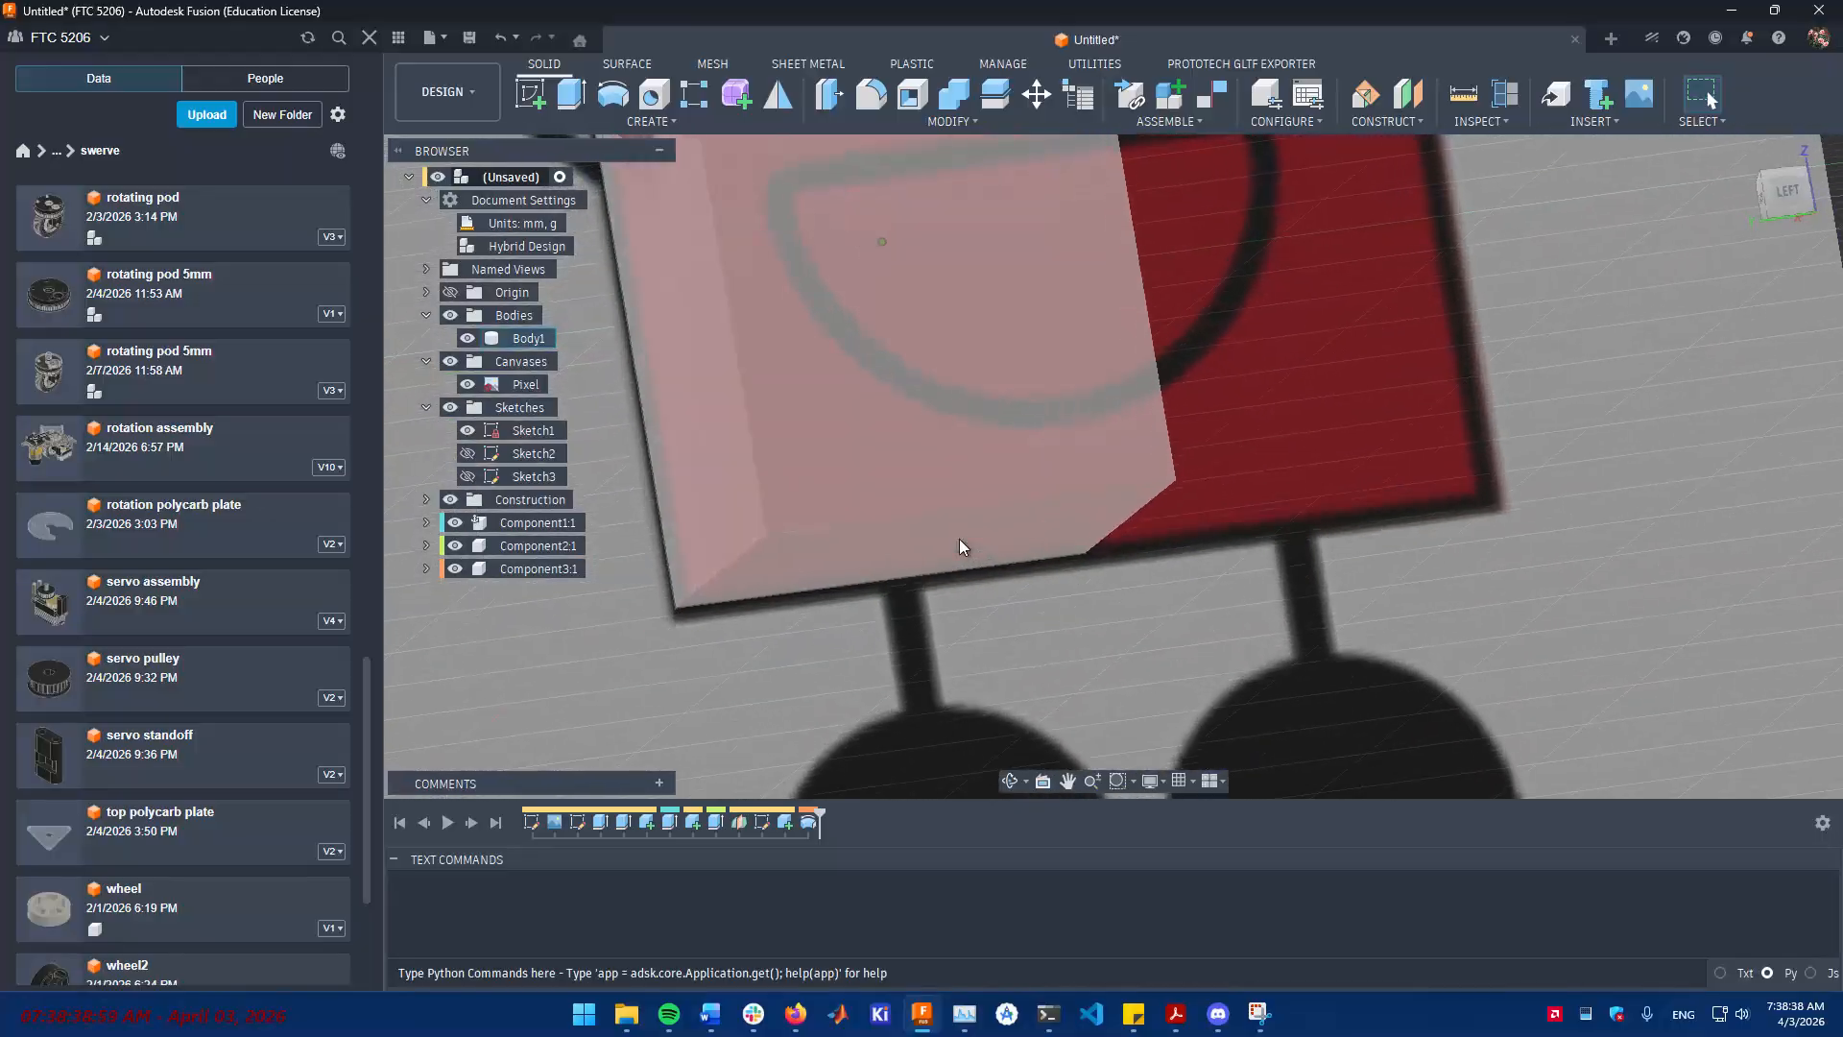
pyautogui.click(429, 497)
pyautogui.click(468, 522)
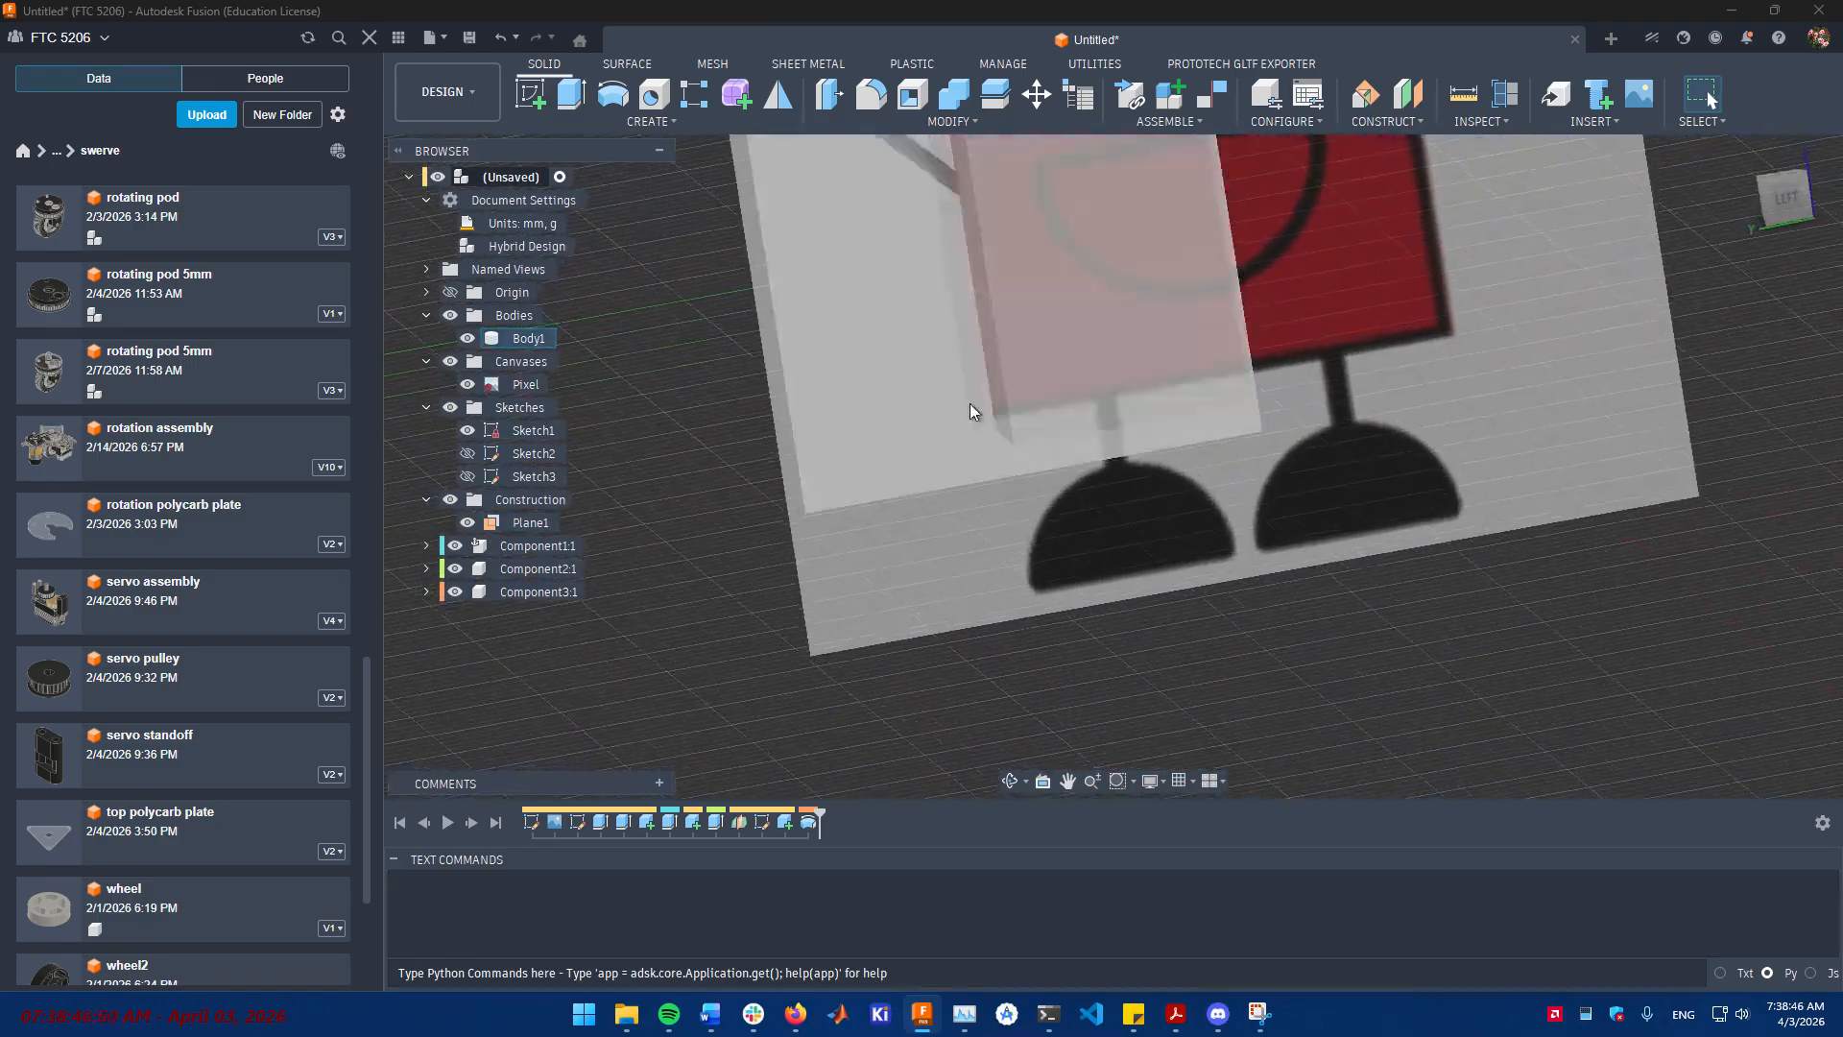
pyautogui.click(918, 393)
pyautogui.click(943, 479)
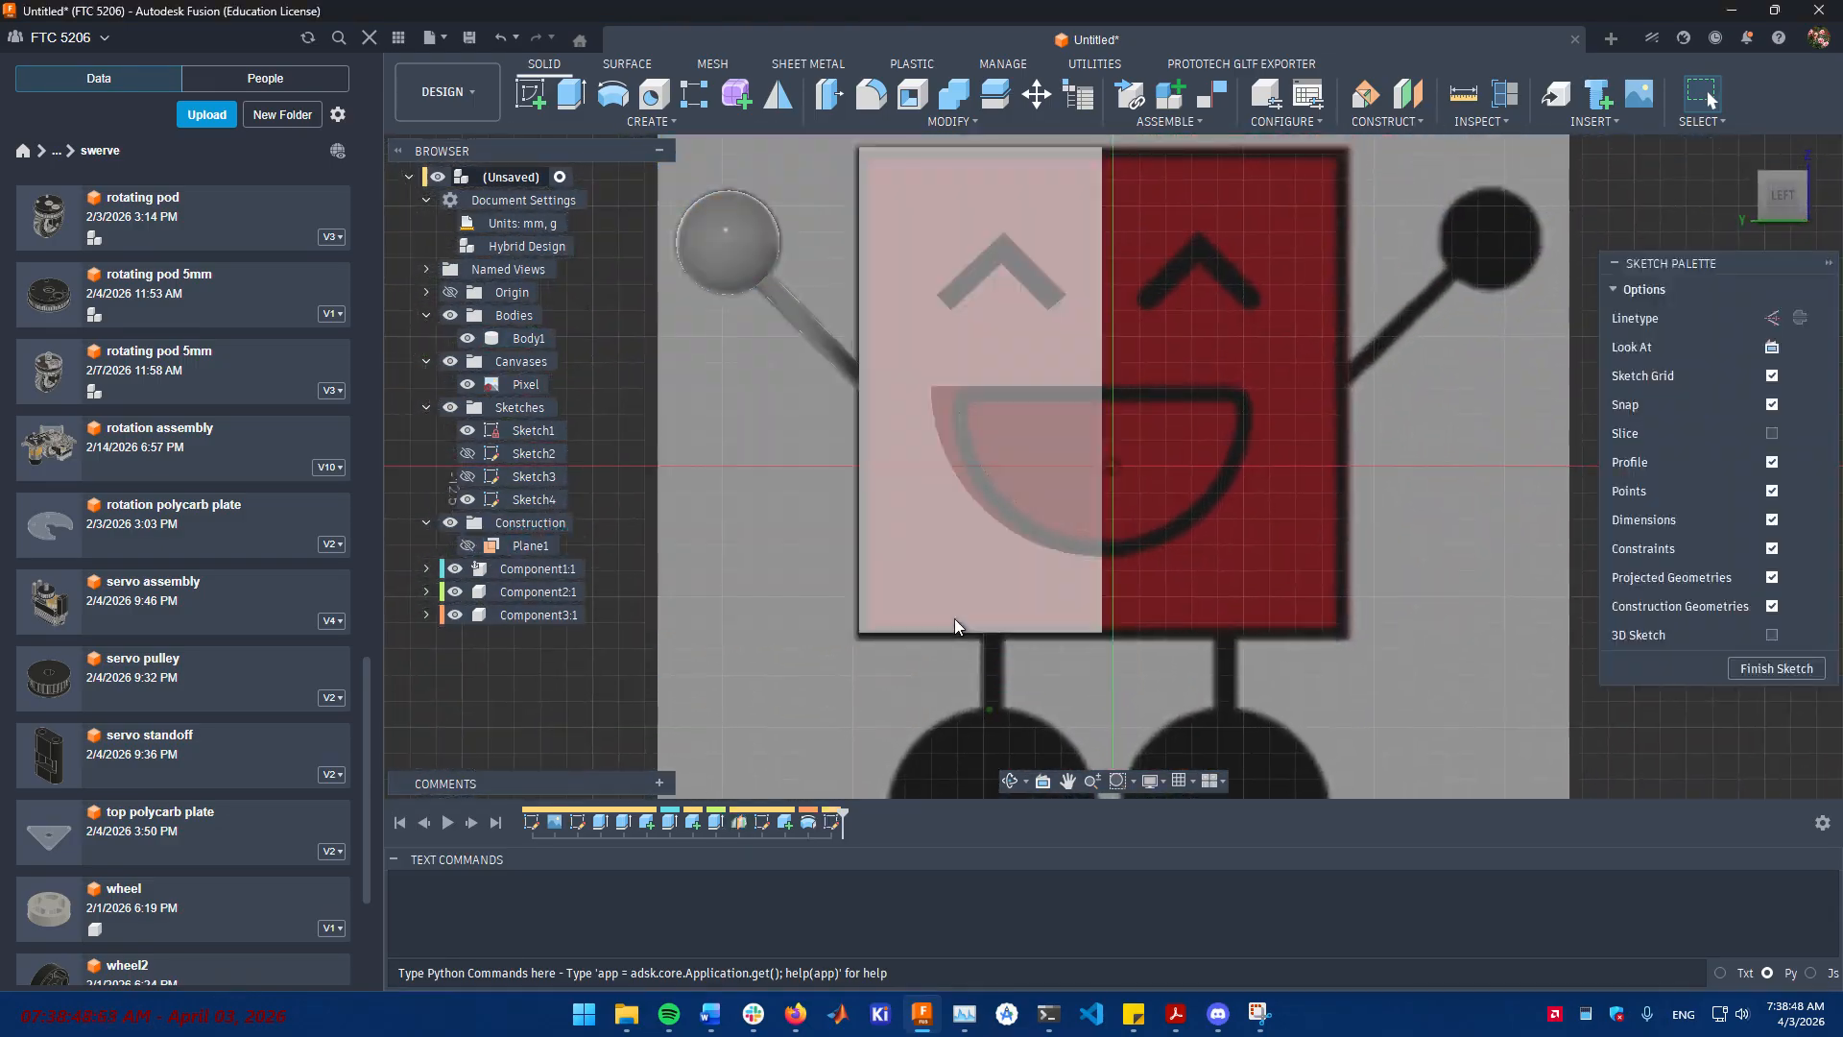
# - Draw a circle about 4.4 mm in diameter over the foot below the half body, centred near its flat bottom and reaching its top
pyautogui.scroll(5, 962, 689)
pyautogui.moveTo(965, 710); pyautogui.dragTo(939, 637, button='middle')
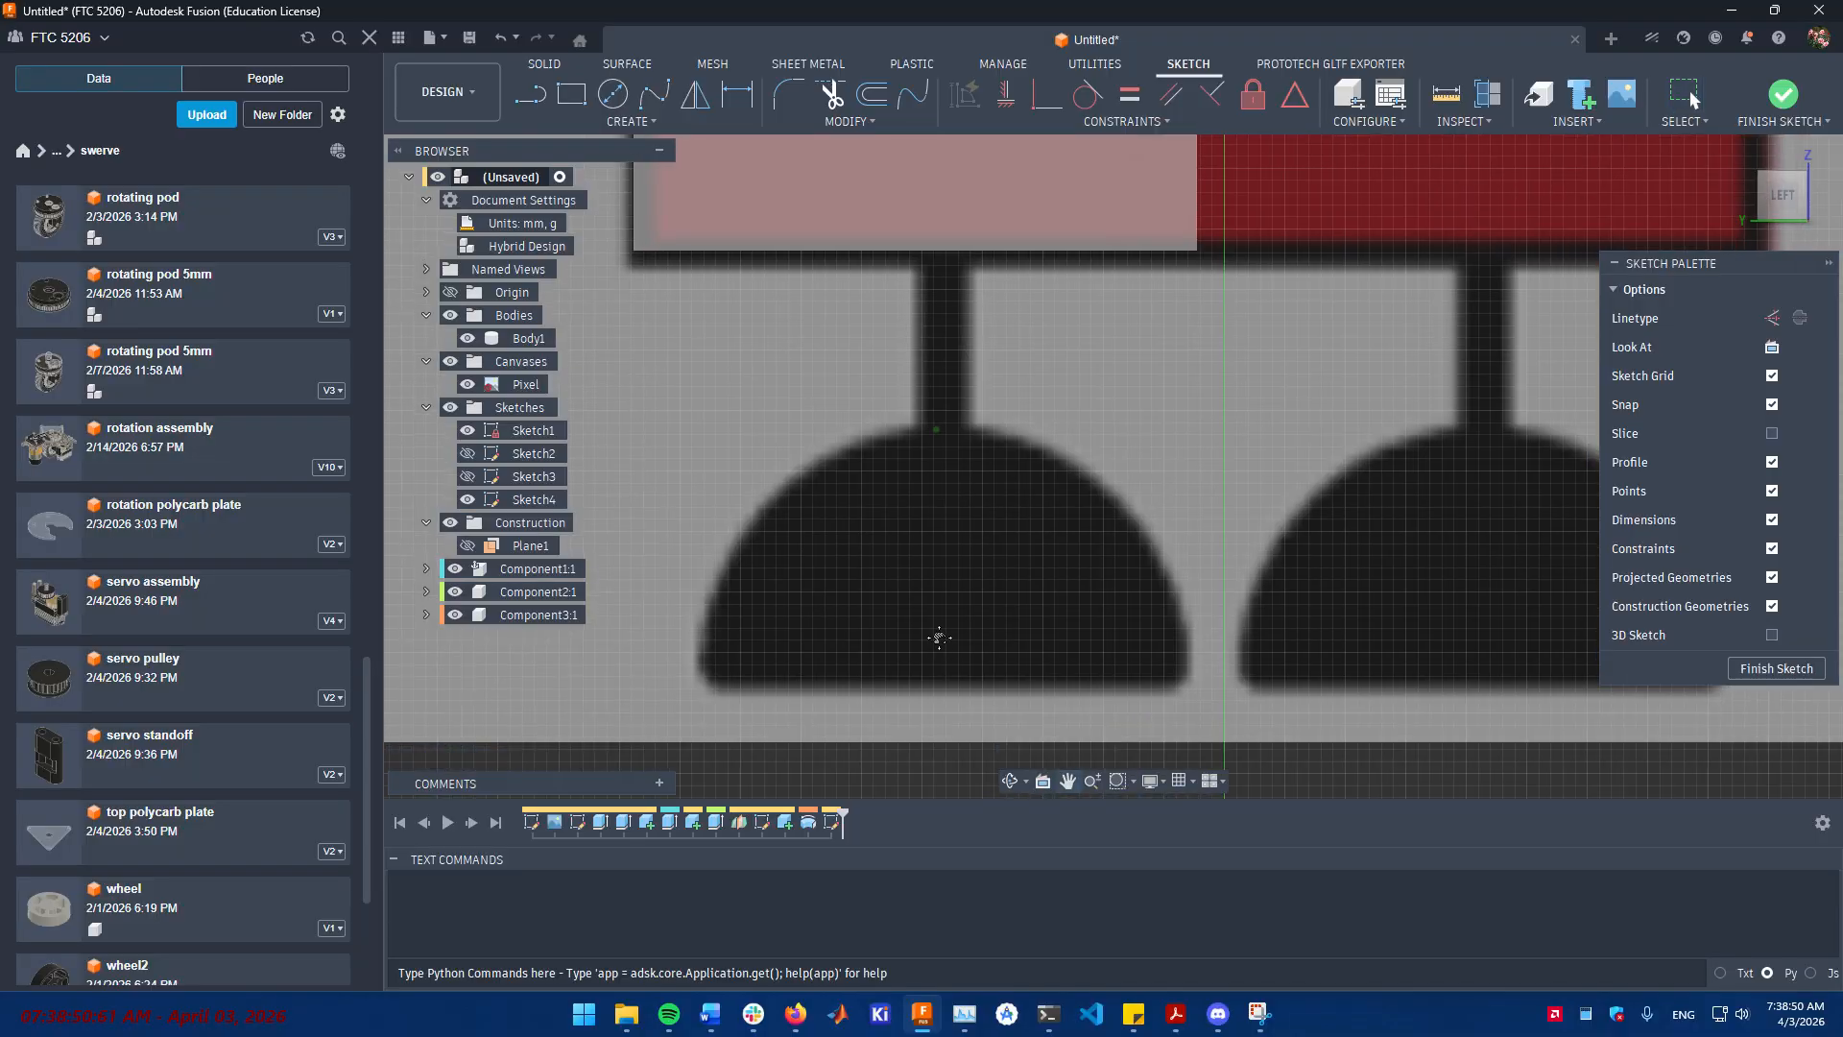
pyautogui.press('l')
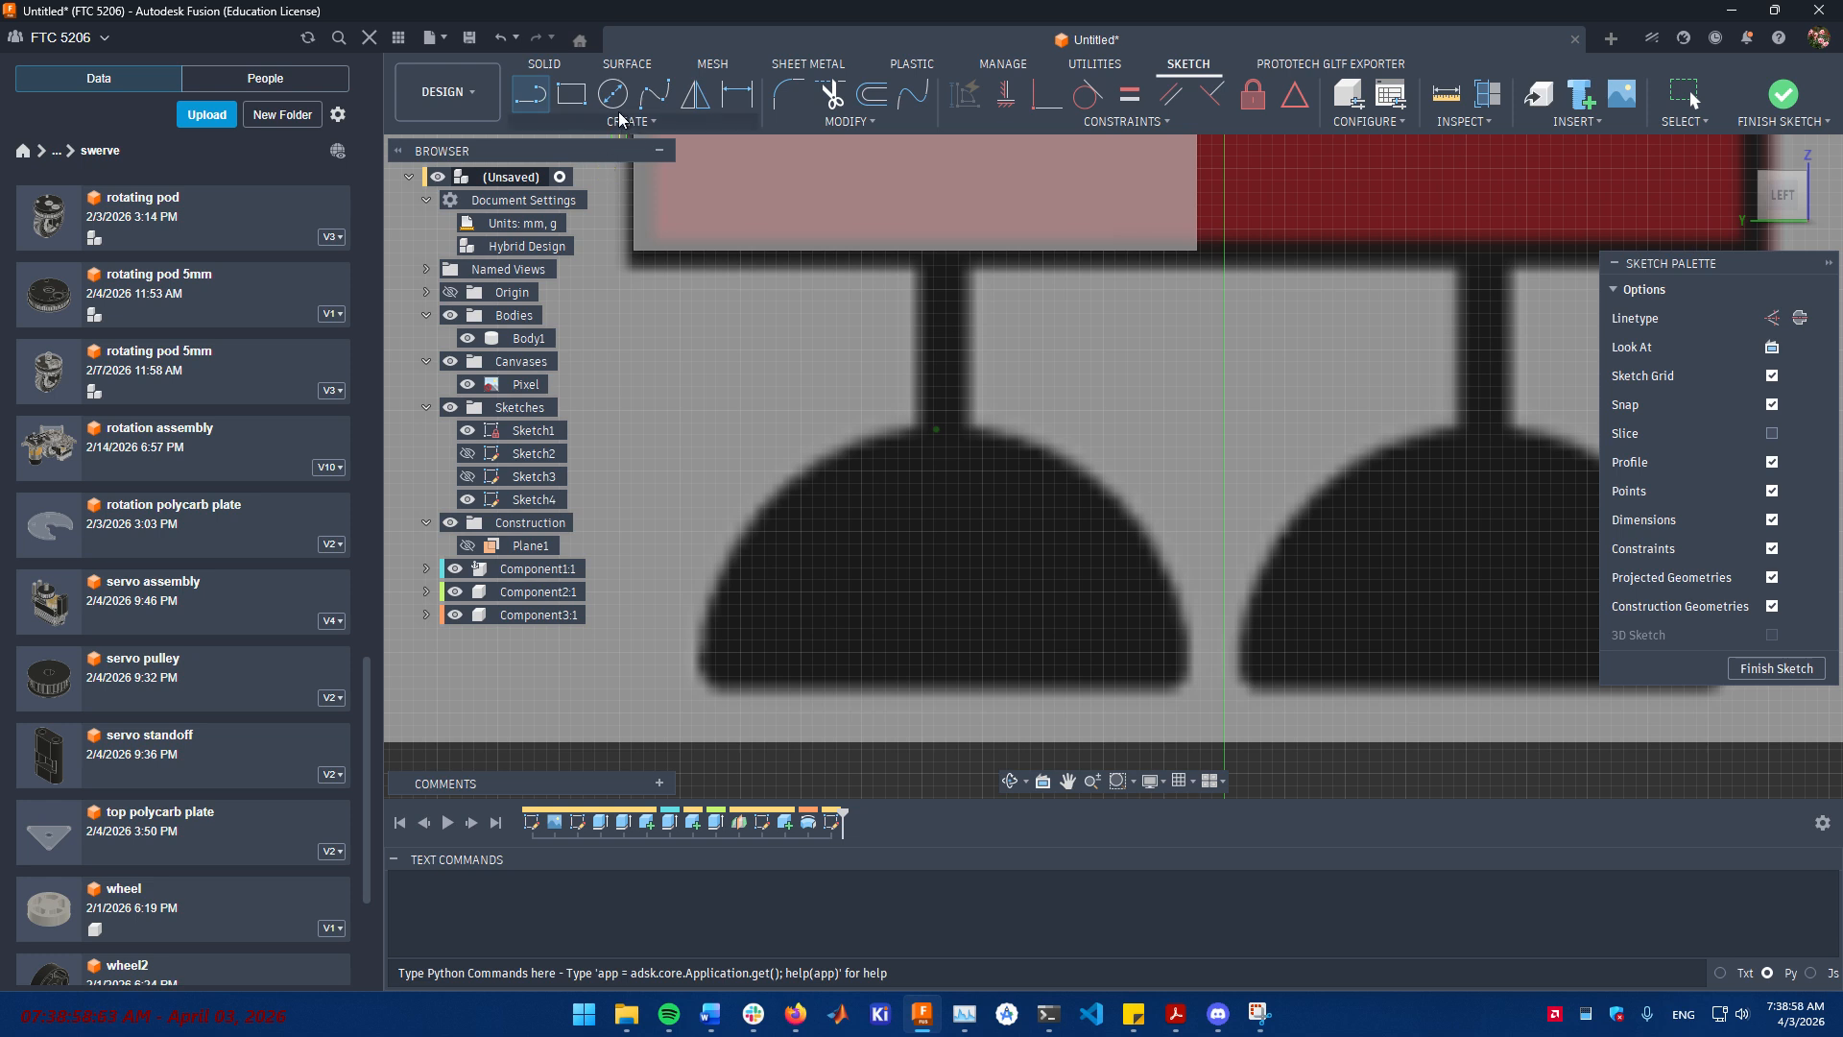
pyautogui.press('c')
pyautogui.moveTo(871, 666); pyautogui.dragTo(881, 613, button='middle')
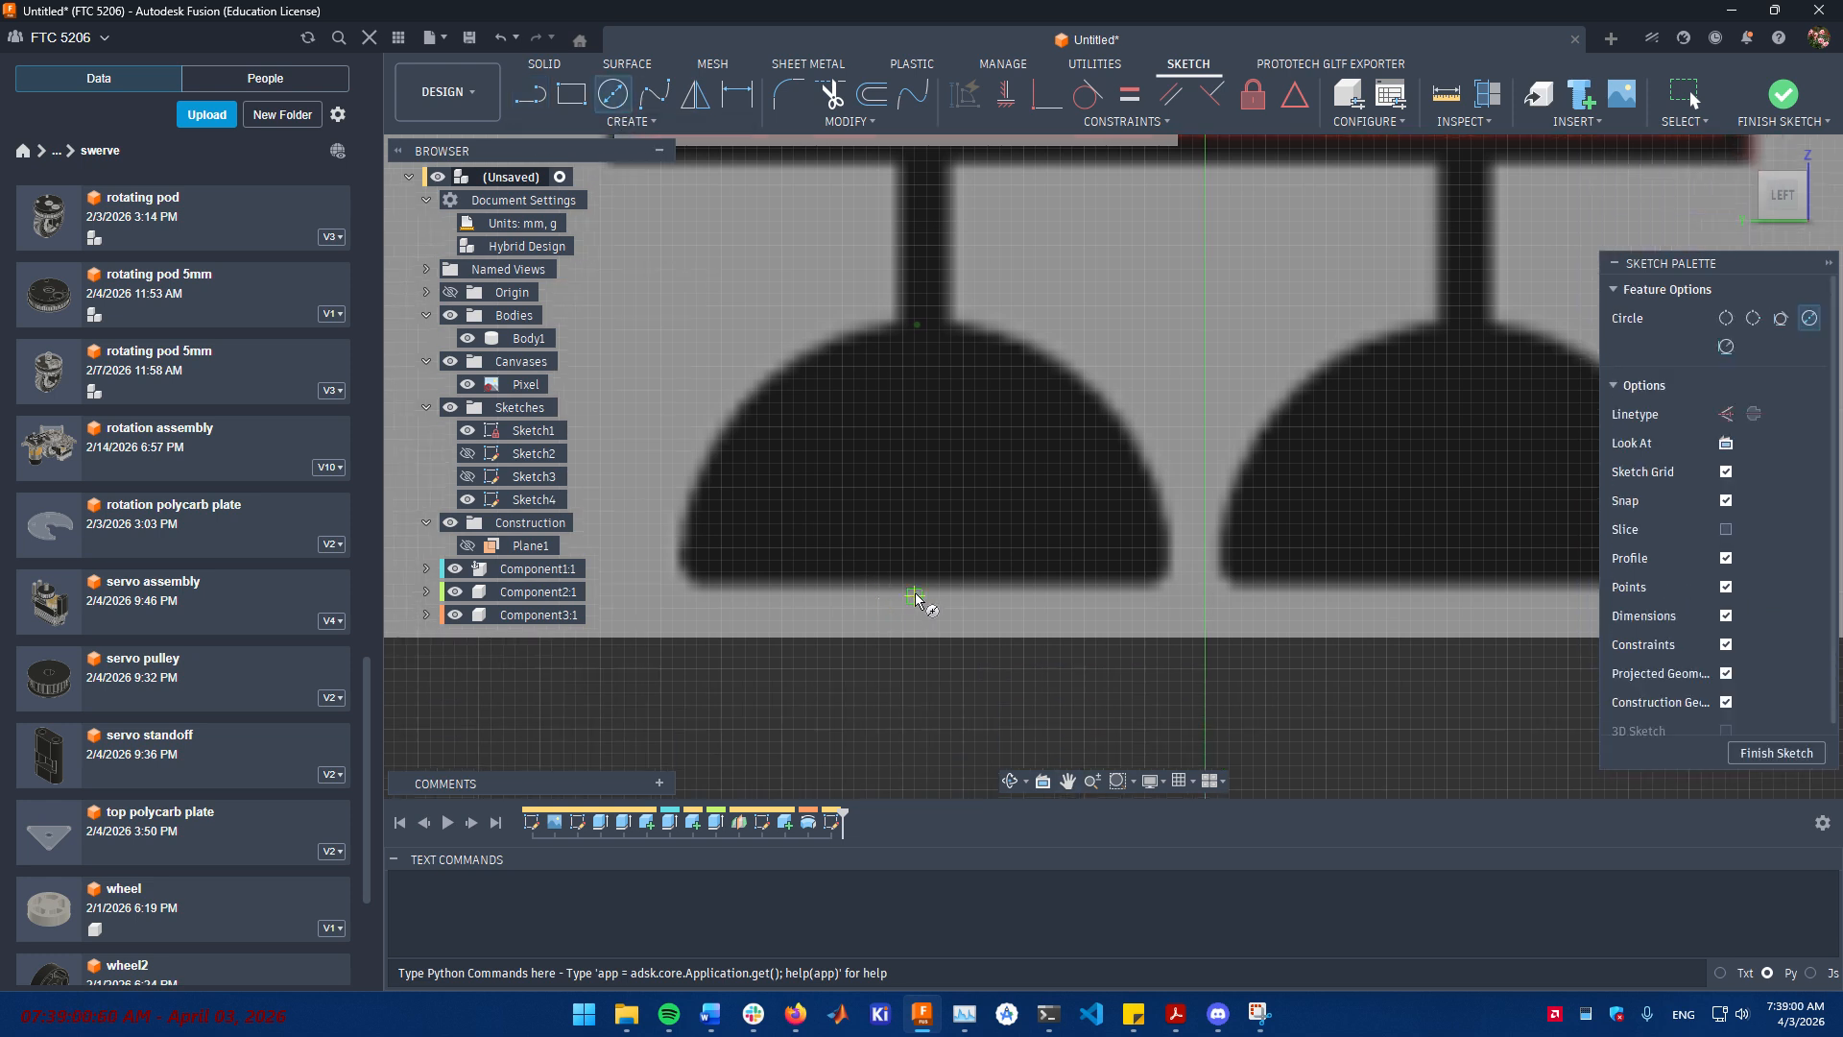
pyautogui.click(926, 596)
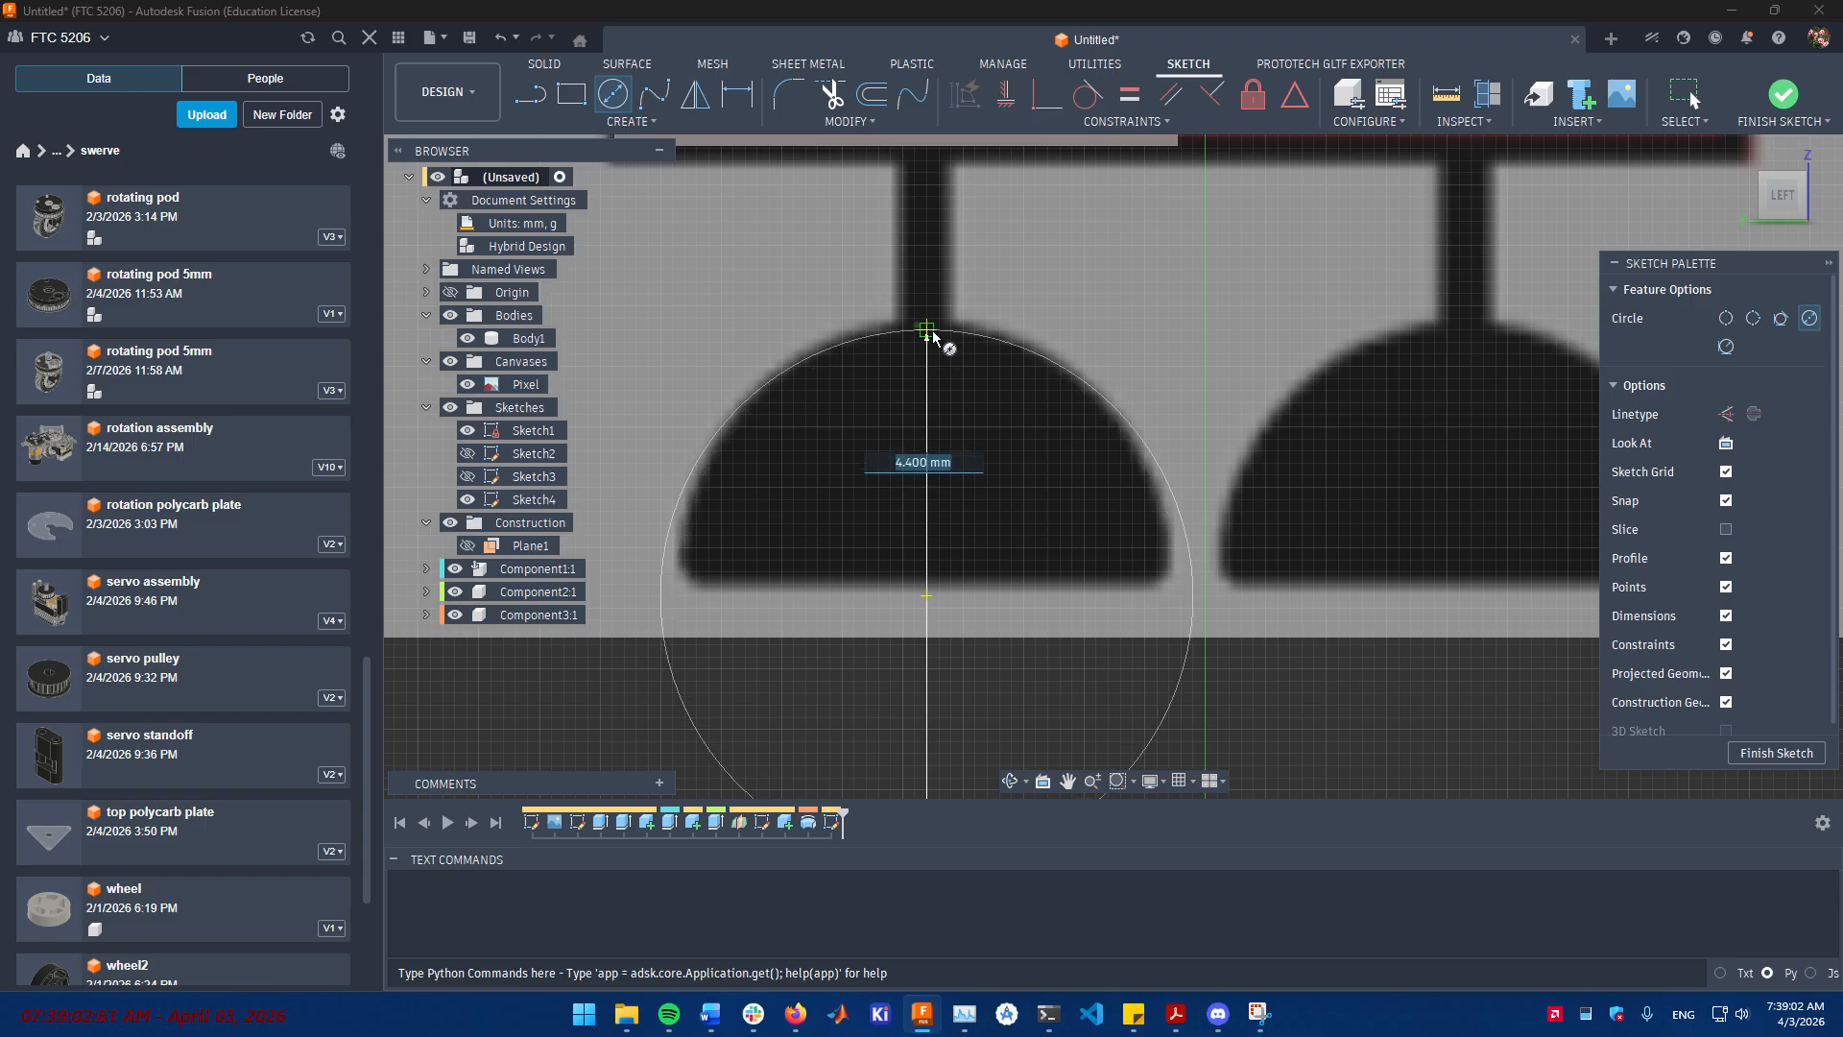
pyautogui.click(932, 336)
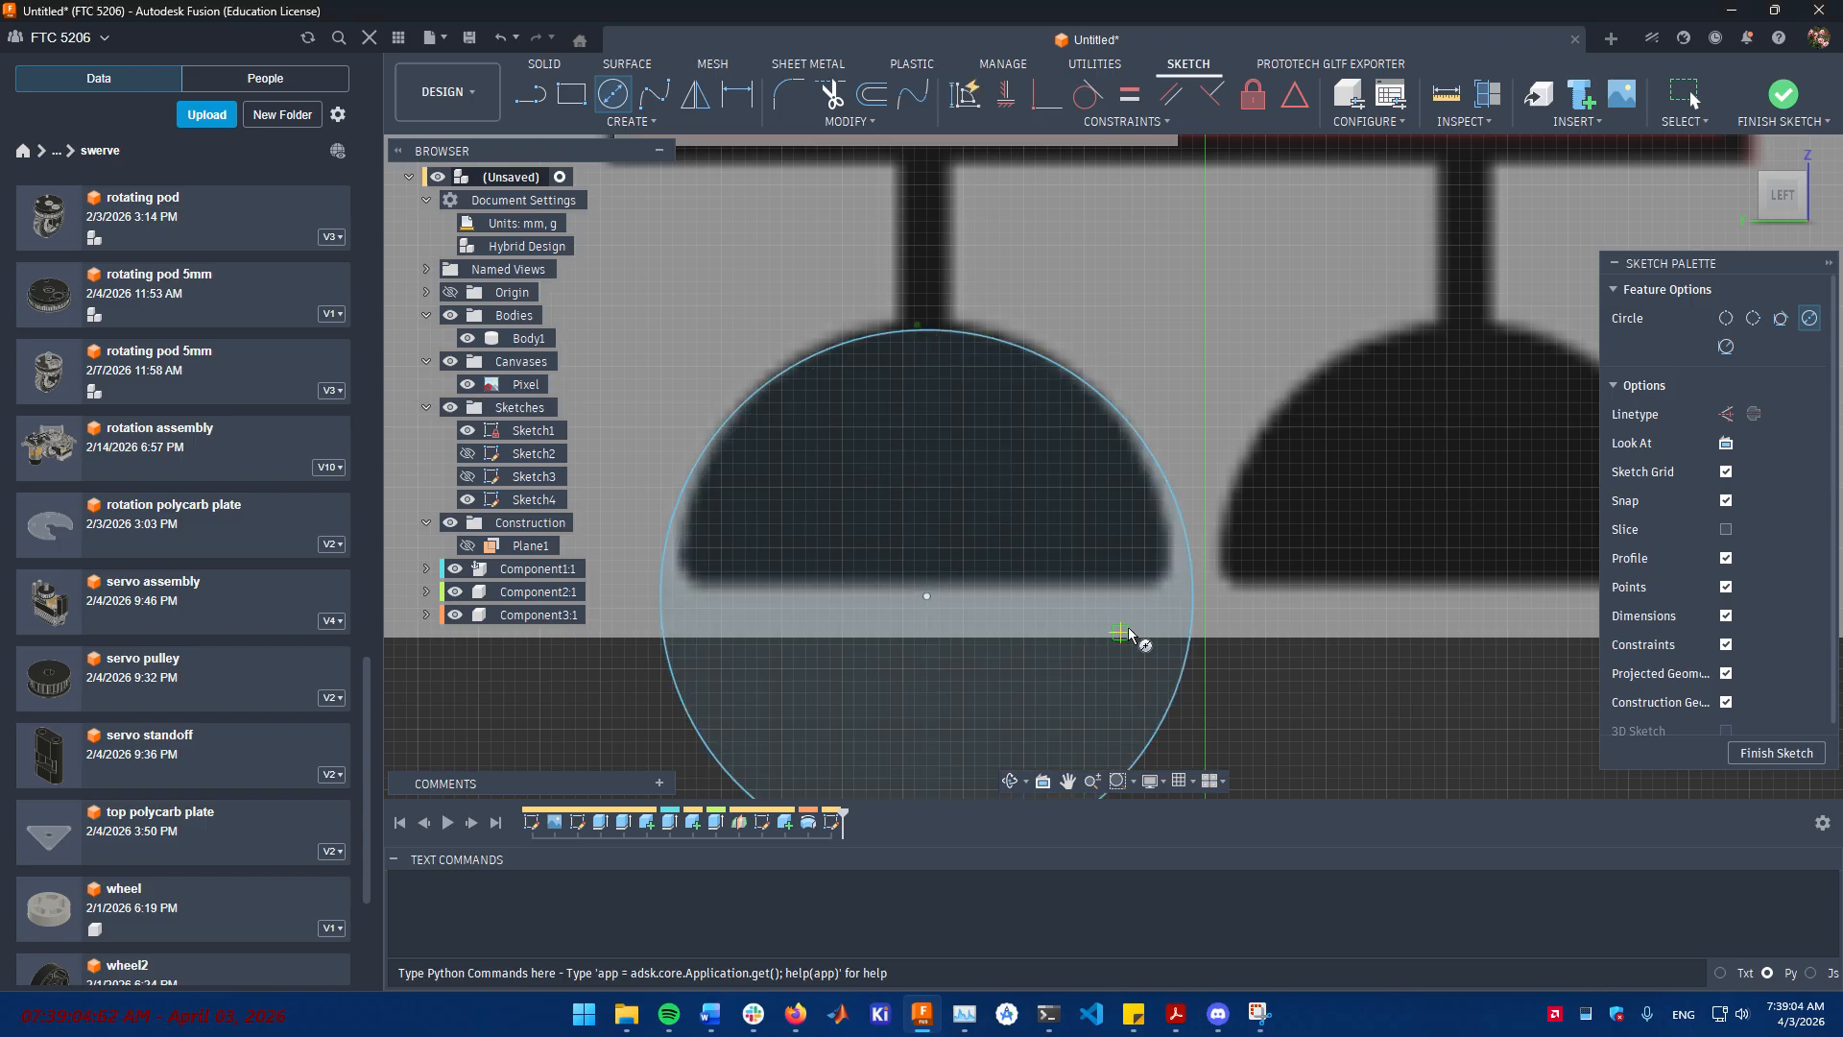
pyautogui.press('Escape')
# - Shrink the foot circle to about 4.19 mm in diameter and shift its centre so its arc follows the canvas foot
pyautogui.click(1183, 602)
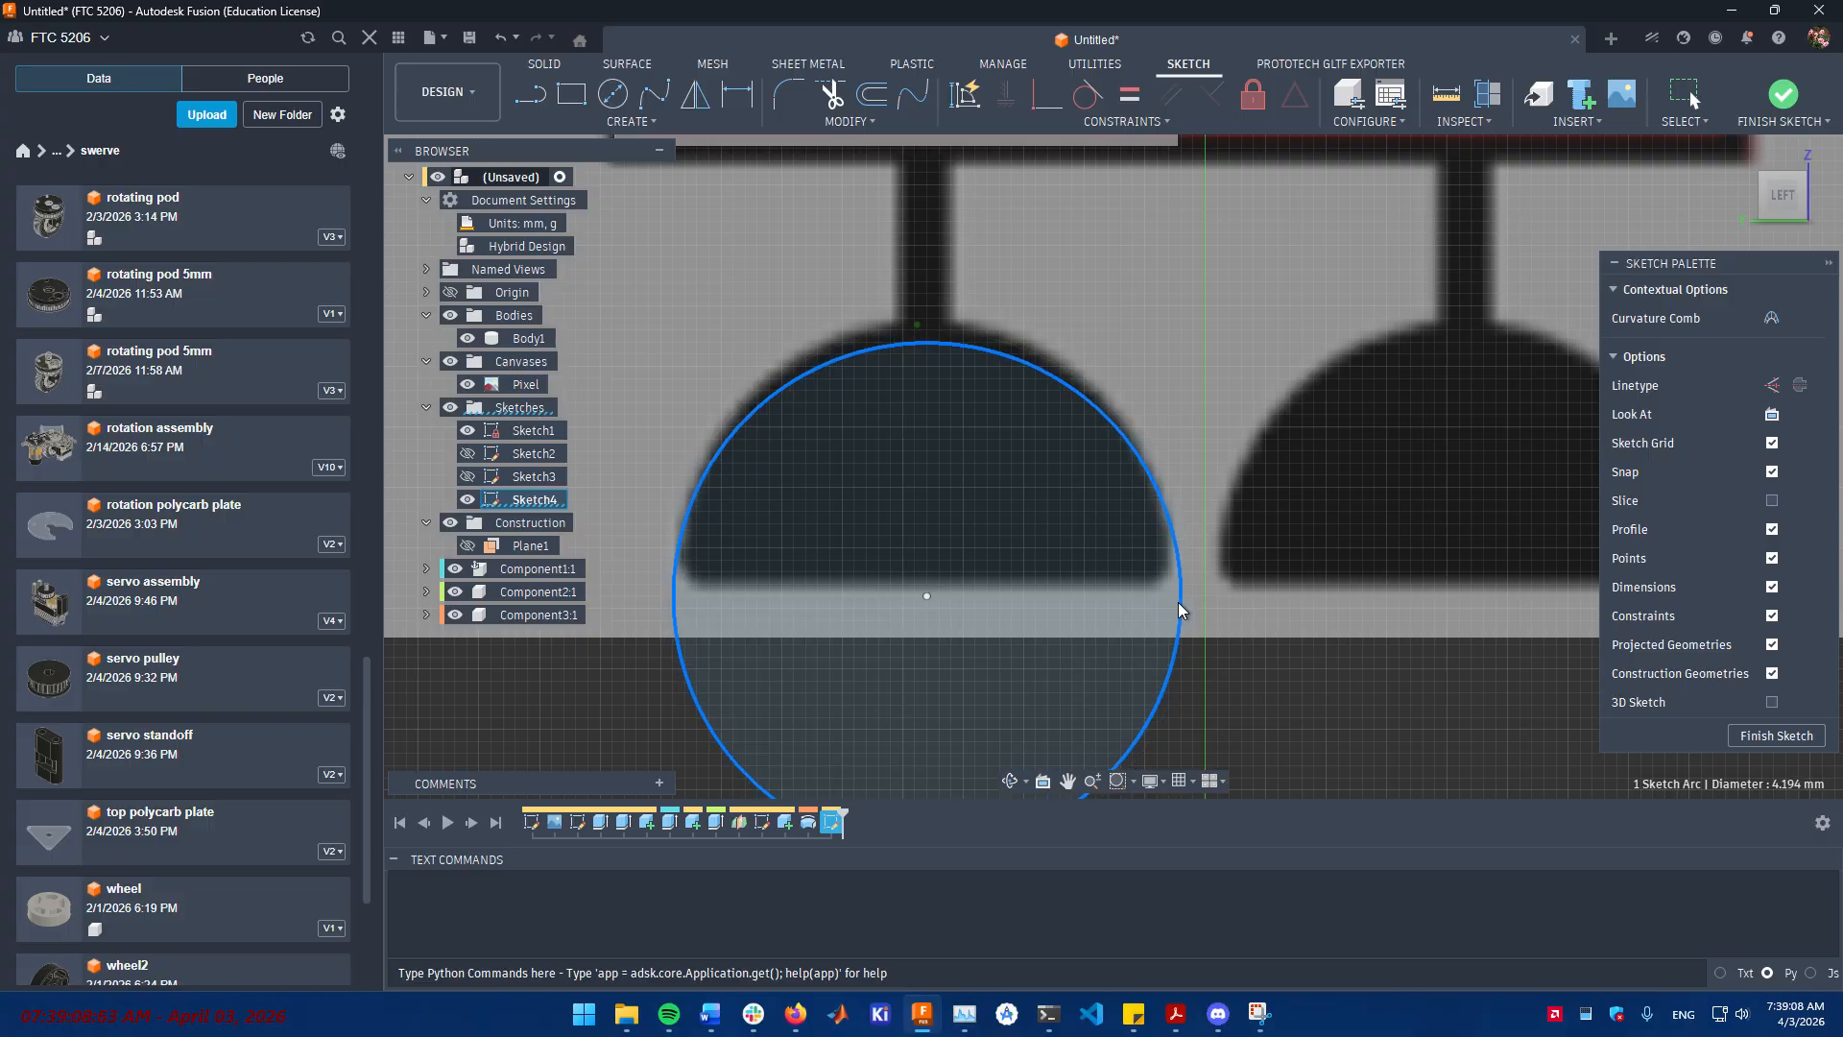
pyautogui.moveTo(928, 591); pyautogui.dragTo(935, 566)
pyautogui.click(1229, 417)
pyautogui.moveTo(1232, 424); pyautogui.dragTo(1235, 457, button='middle')
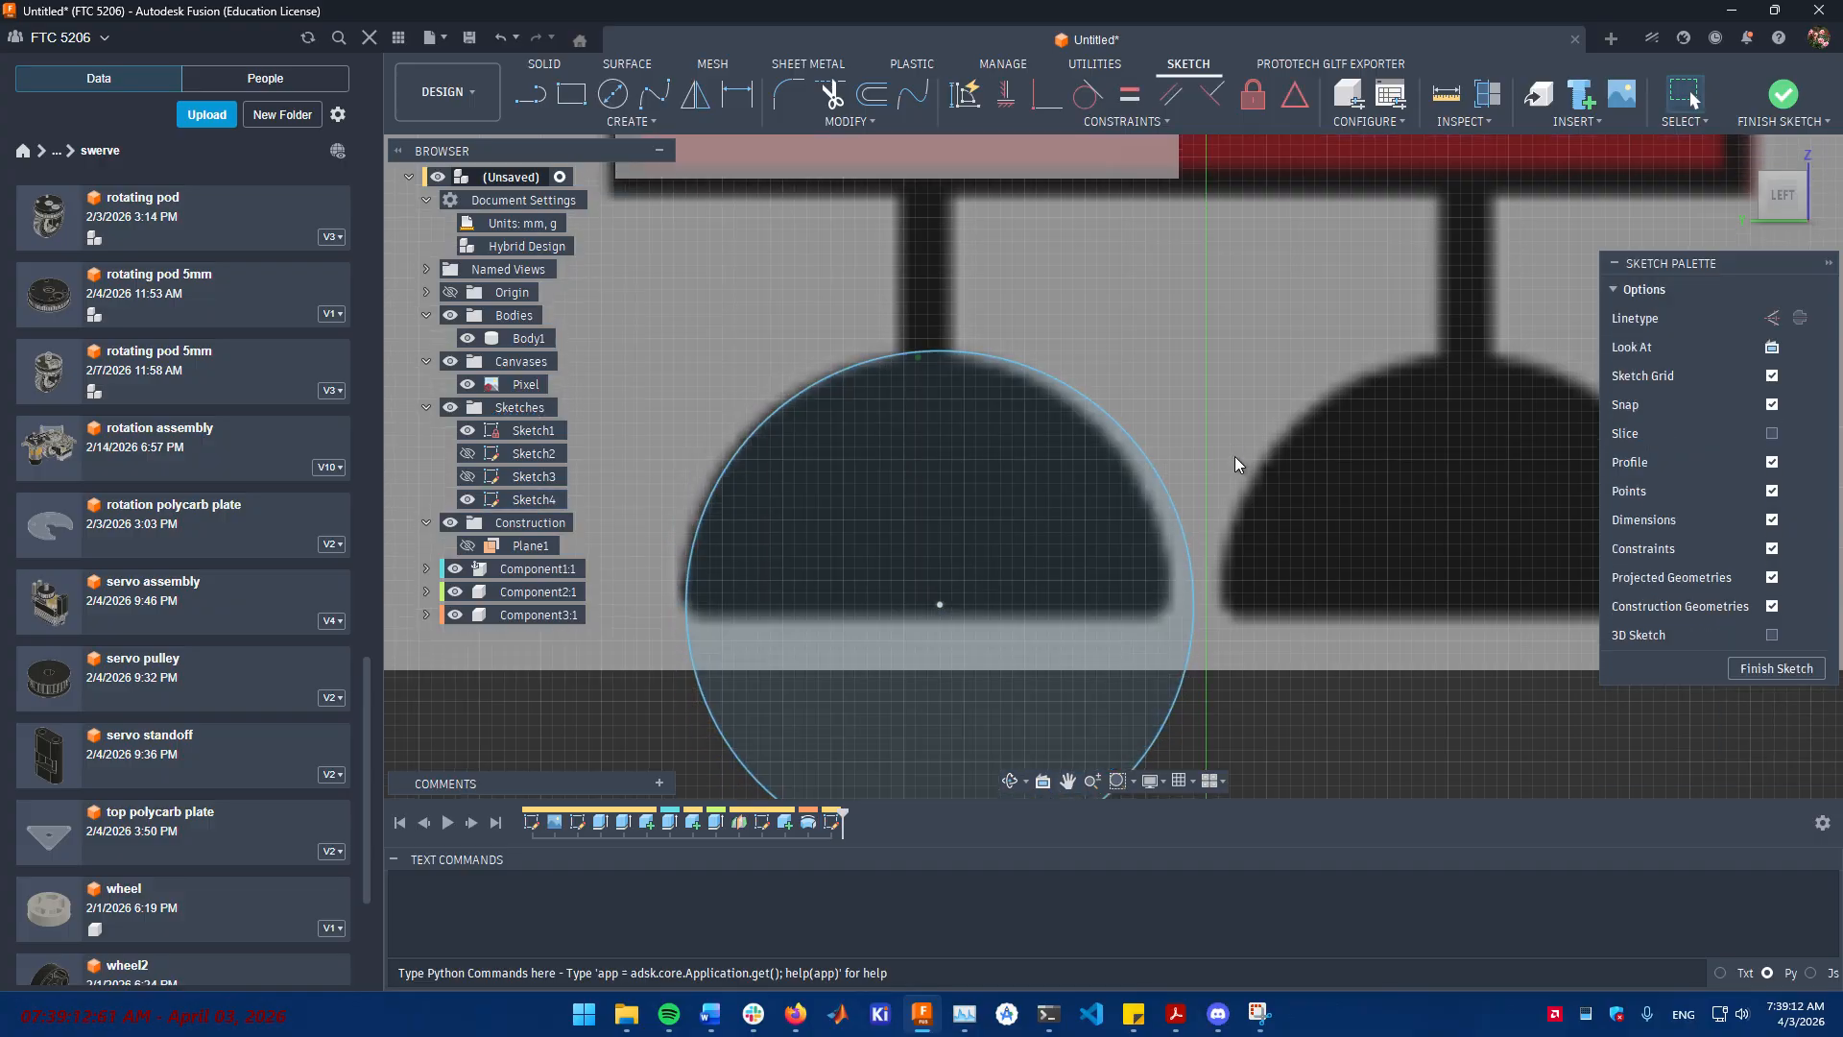
pyautogui.click(953, 587)
pyautogui.moveTo(931, 607); pyautogui.dragTo(929, 602)
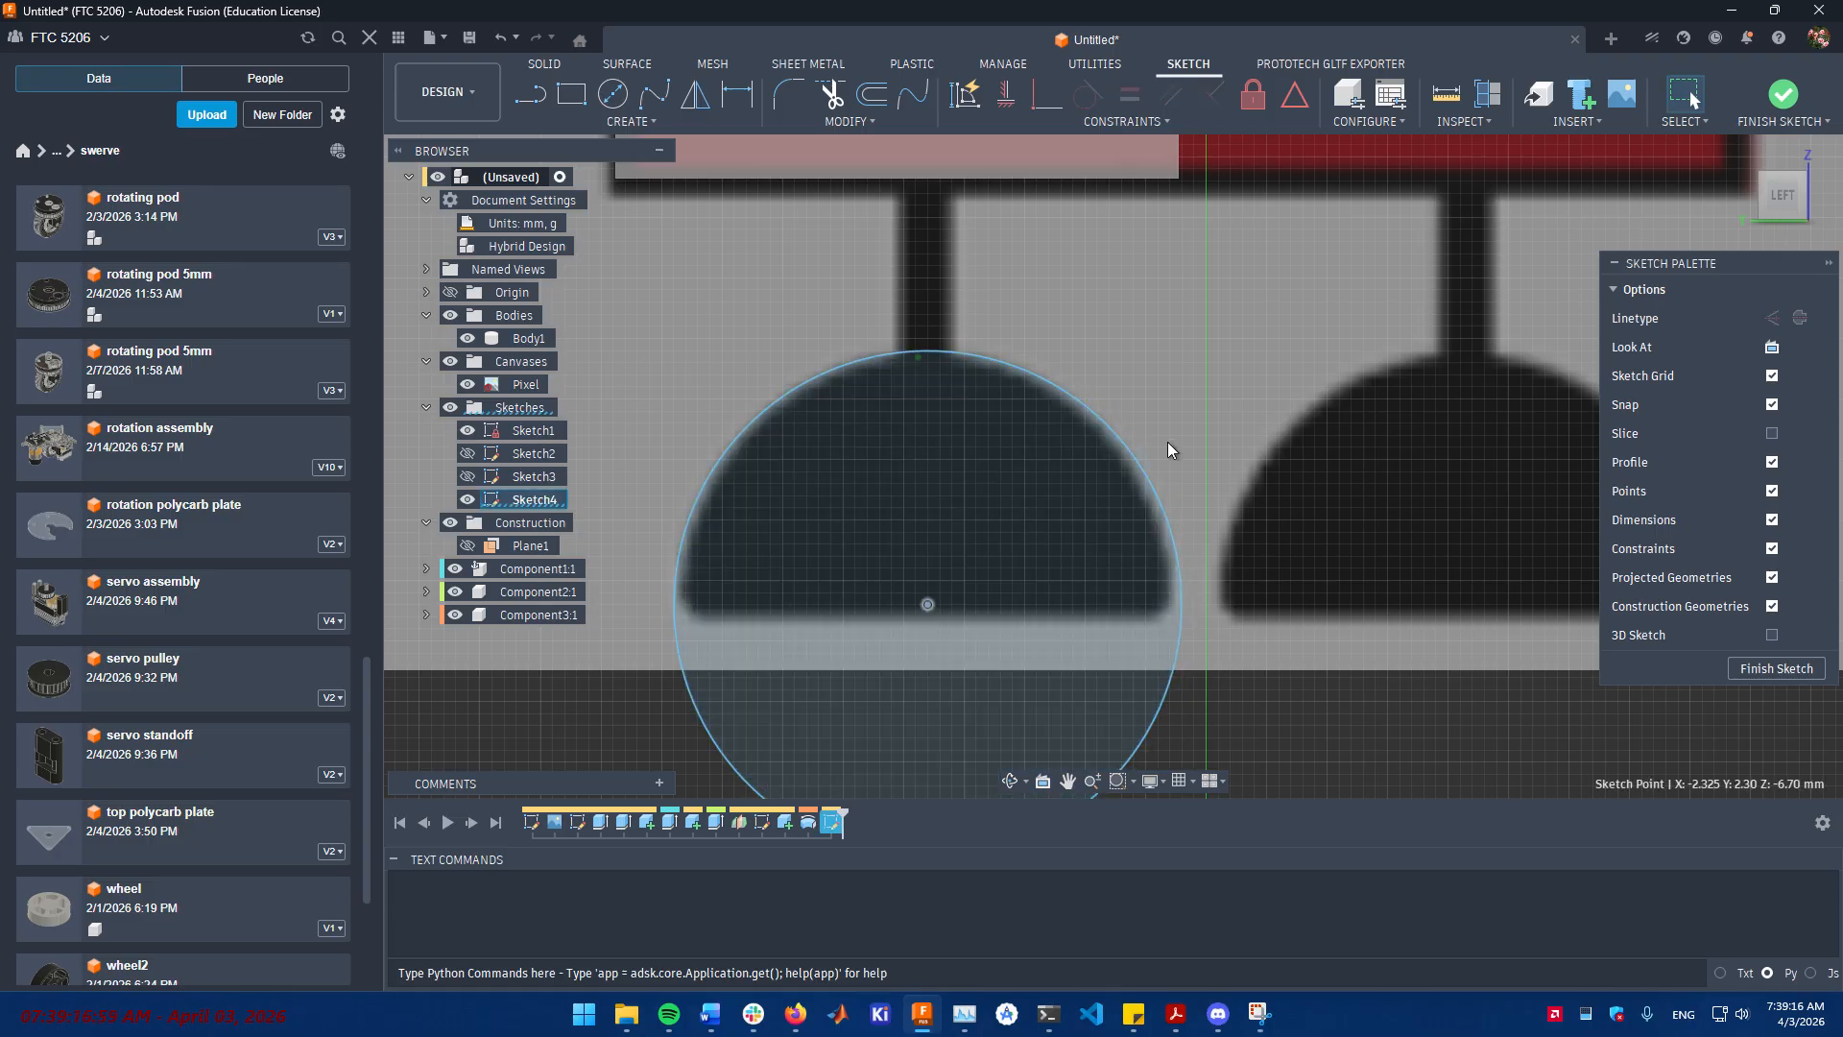
pyautogui.click(1167, 441)
# - Draw a vertical line from the foot circle's centre up along the leg, ending inside the body
pyautogui.moveTo(1167, 442); pyautogui.dragTo(1156, 472, button='middle')
pyautogui.press('l')
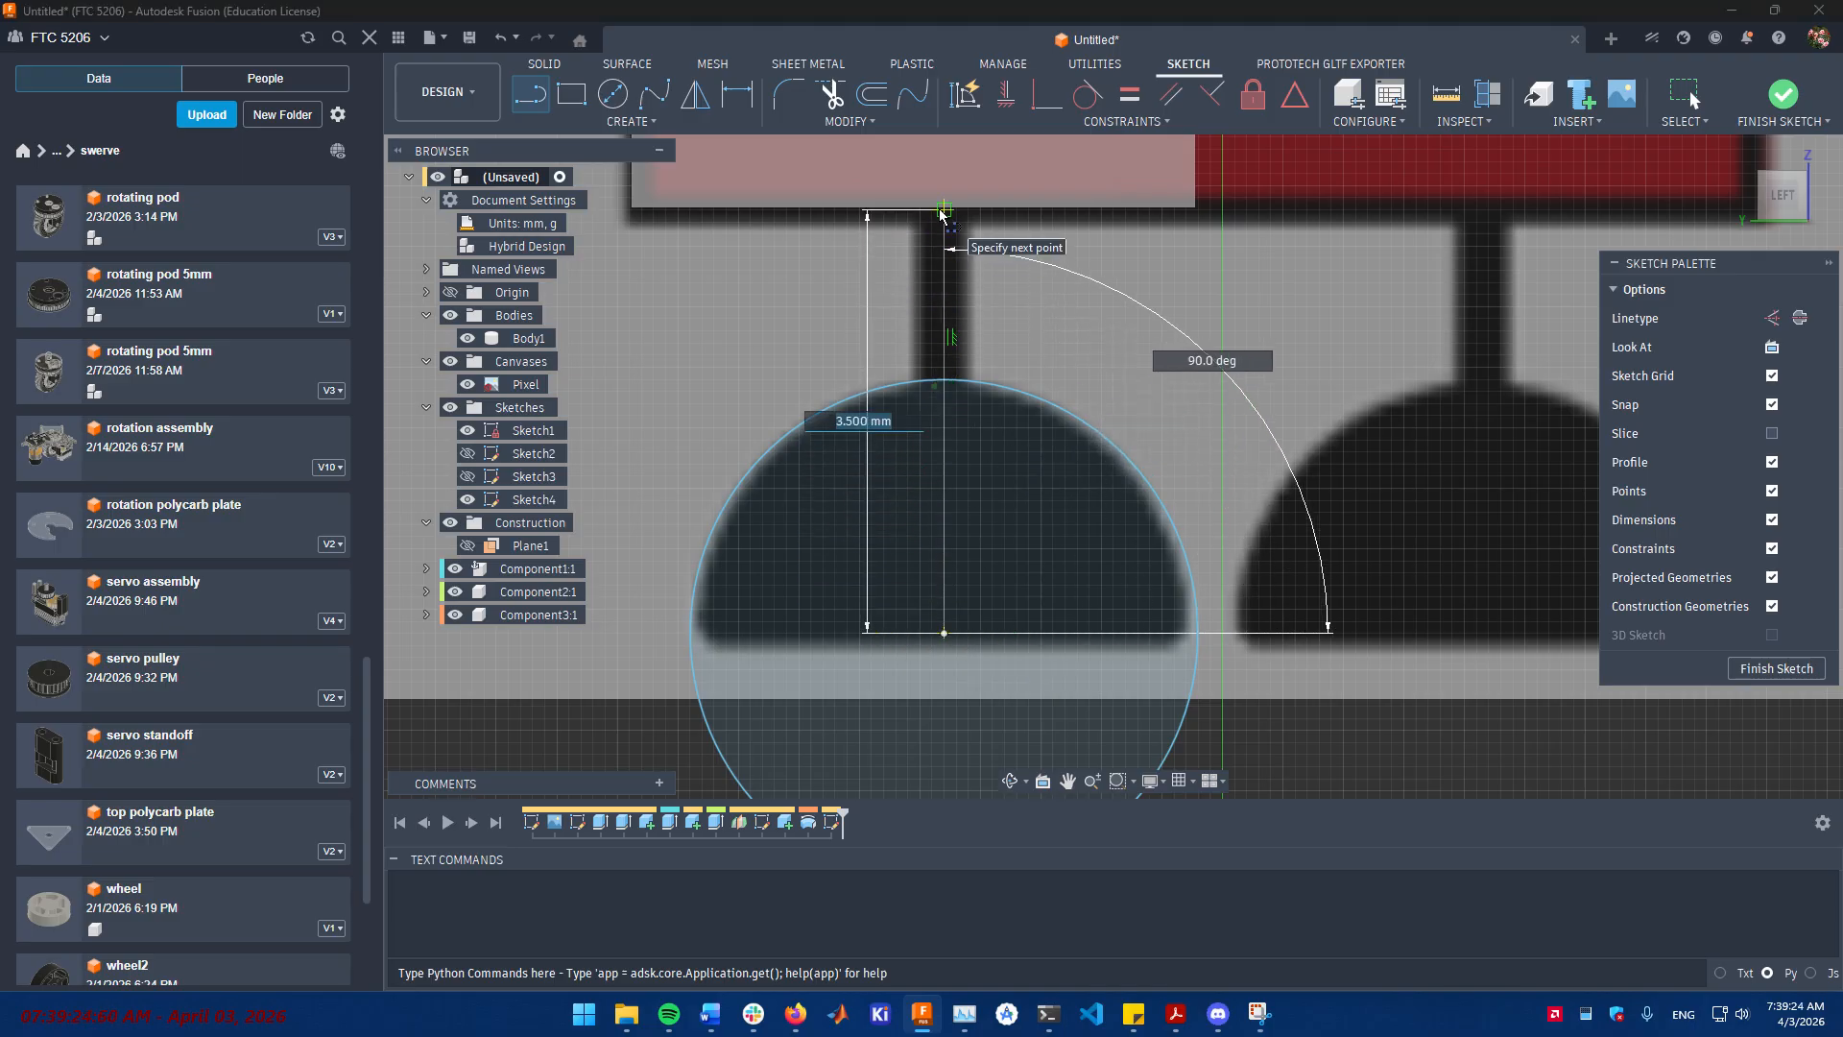
pyautogui.moveTo(944, 195); pyautogui.dragTo(924, 387, button='middle')
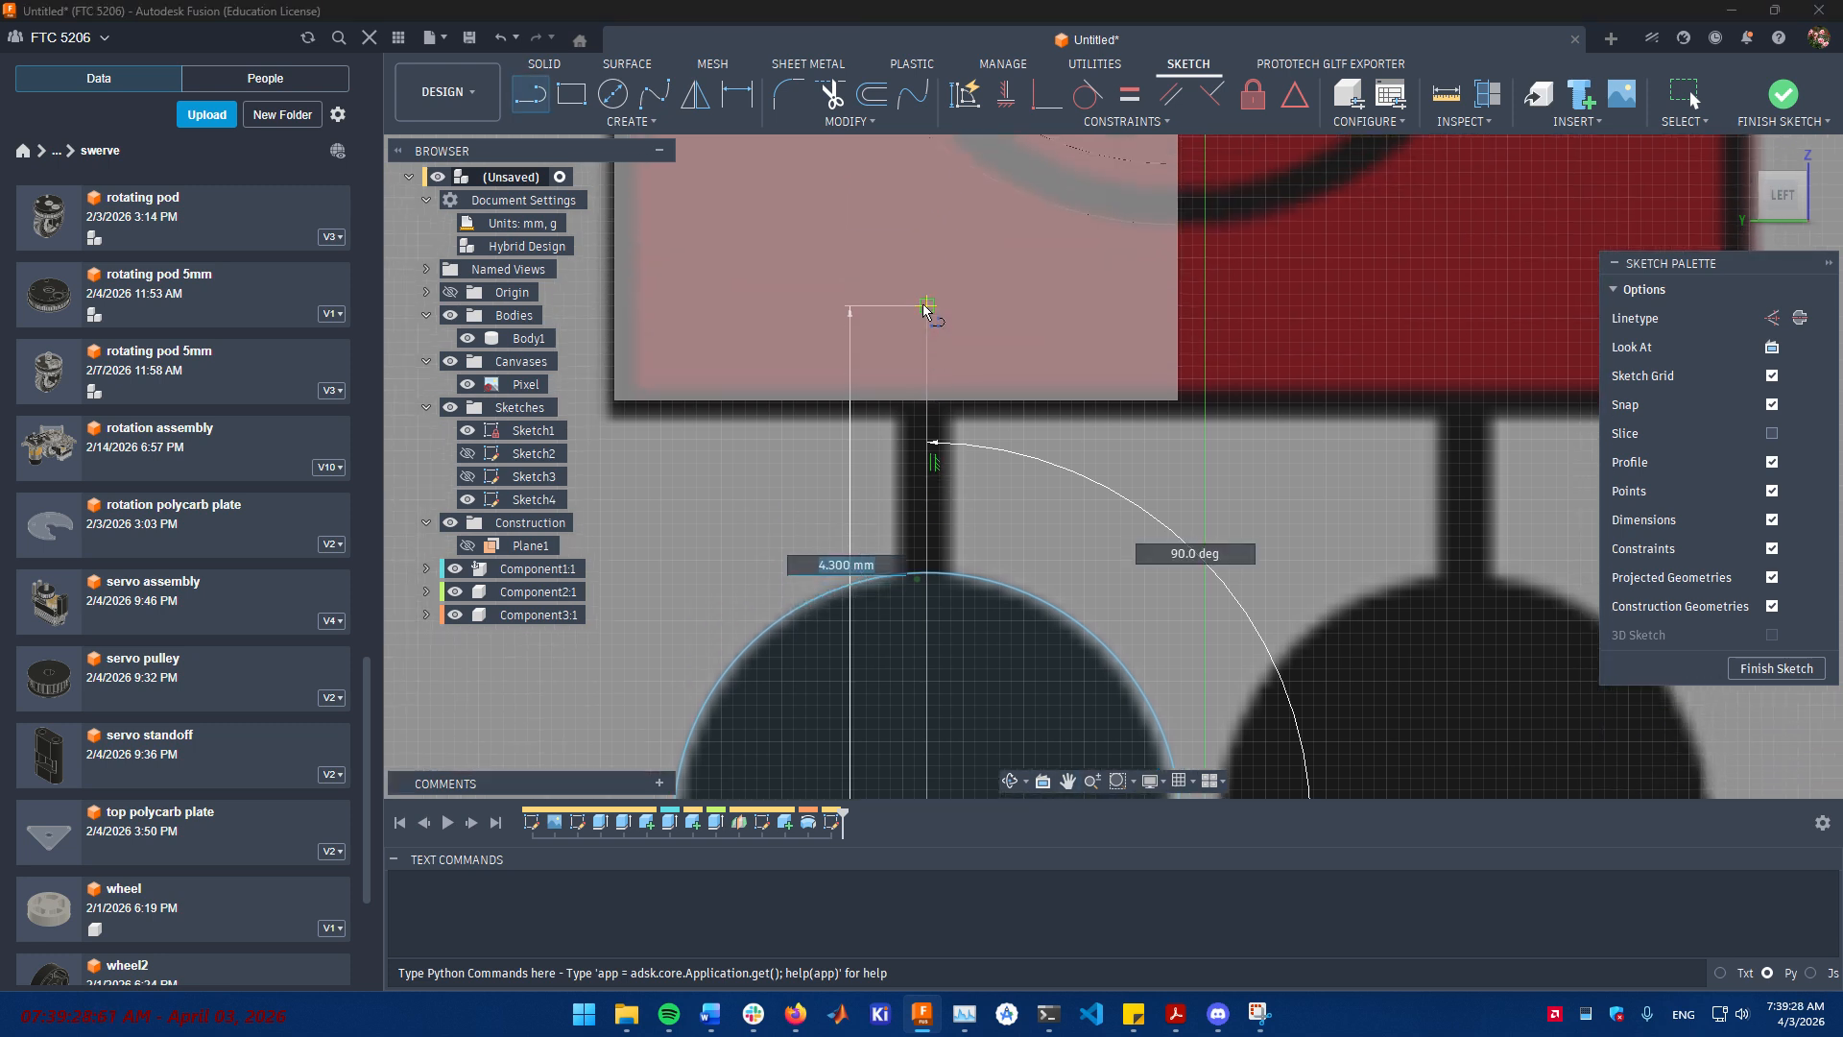
pyautogui.click(927, 246)
pyautogui.press('Escape')
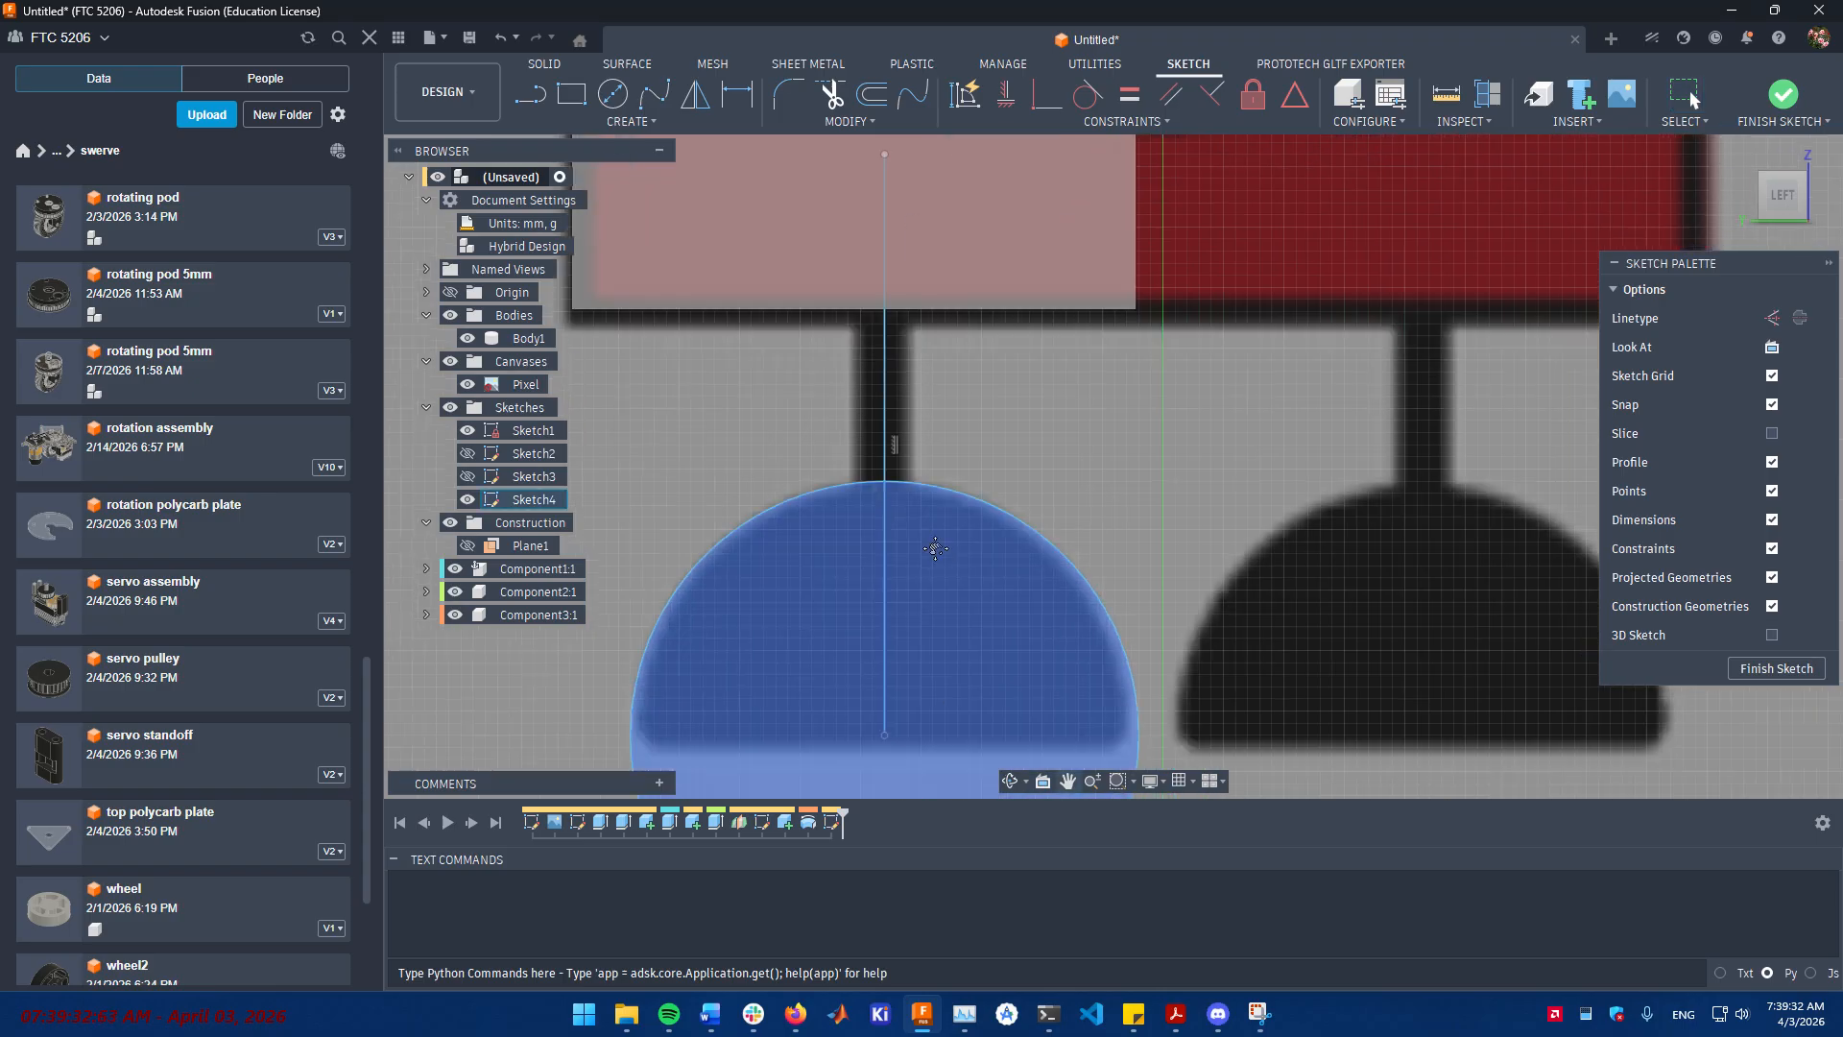
# - Draw a horizontal line about 2.1 mm long from the foot circle's centre to the circle's edge nearest the character's middle
pyautogui.moveTo(989, 656); pyautogui.dragTo(924, 482, button='middle')
pyautogui.press('l')
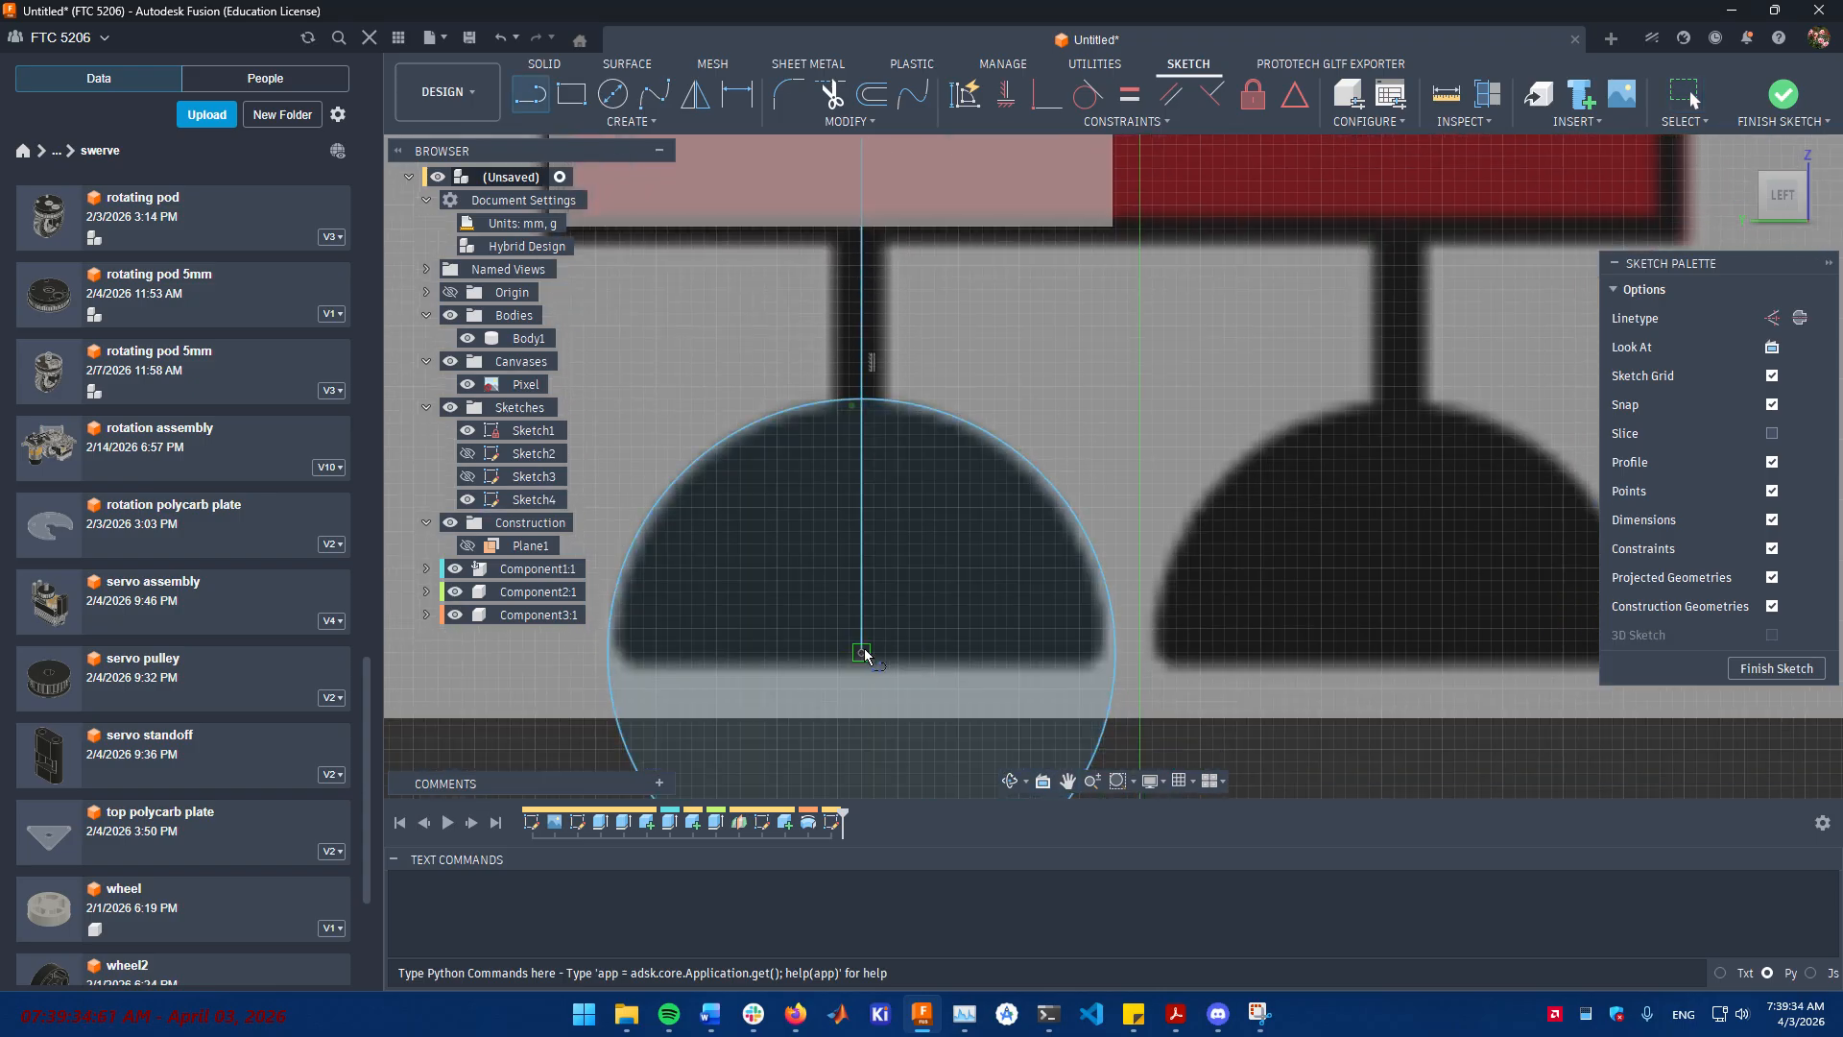
pyautogui.click(862, 653)
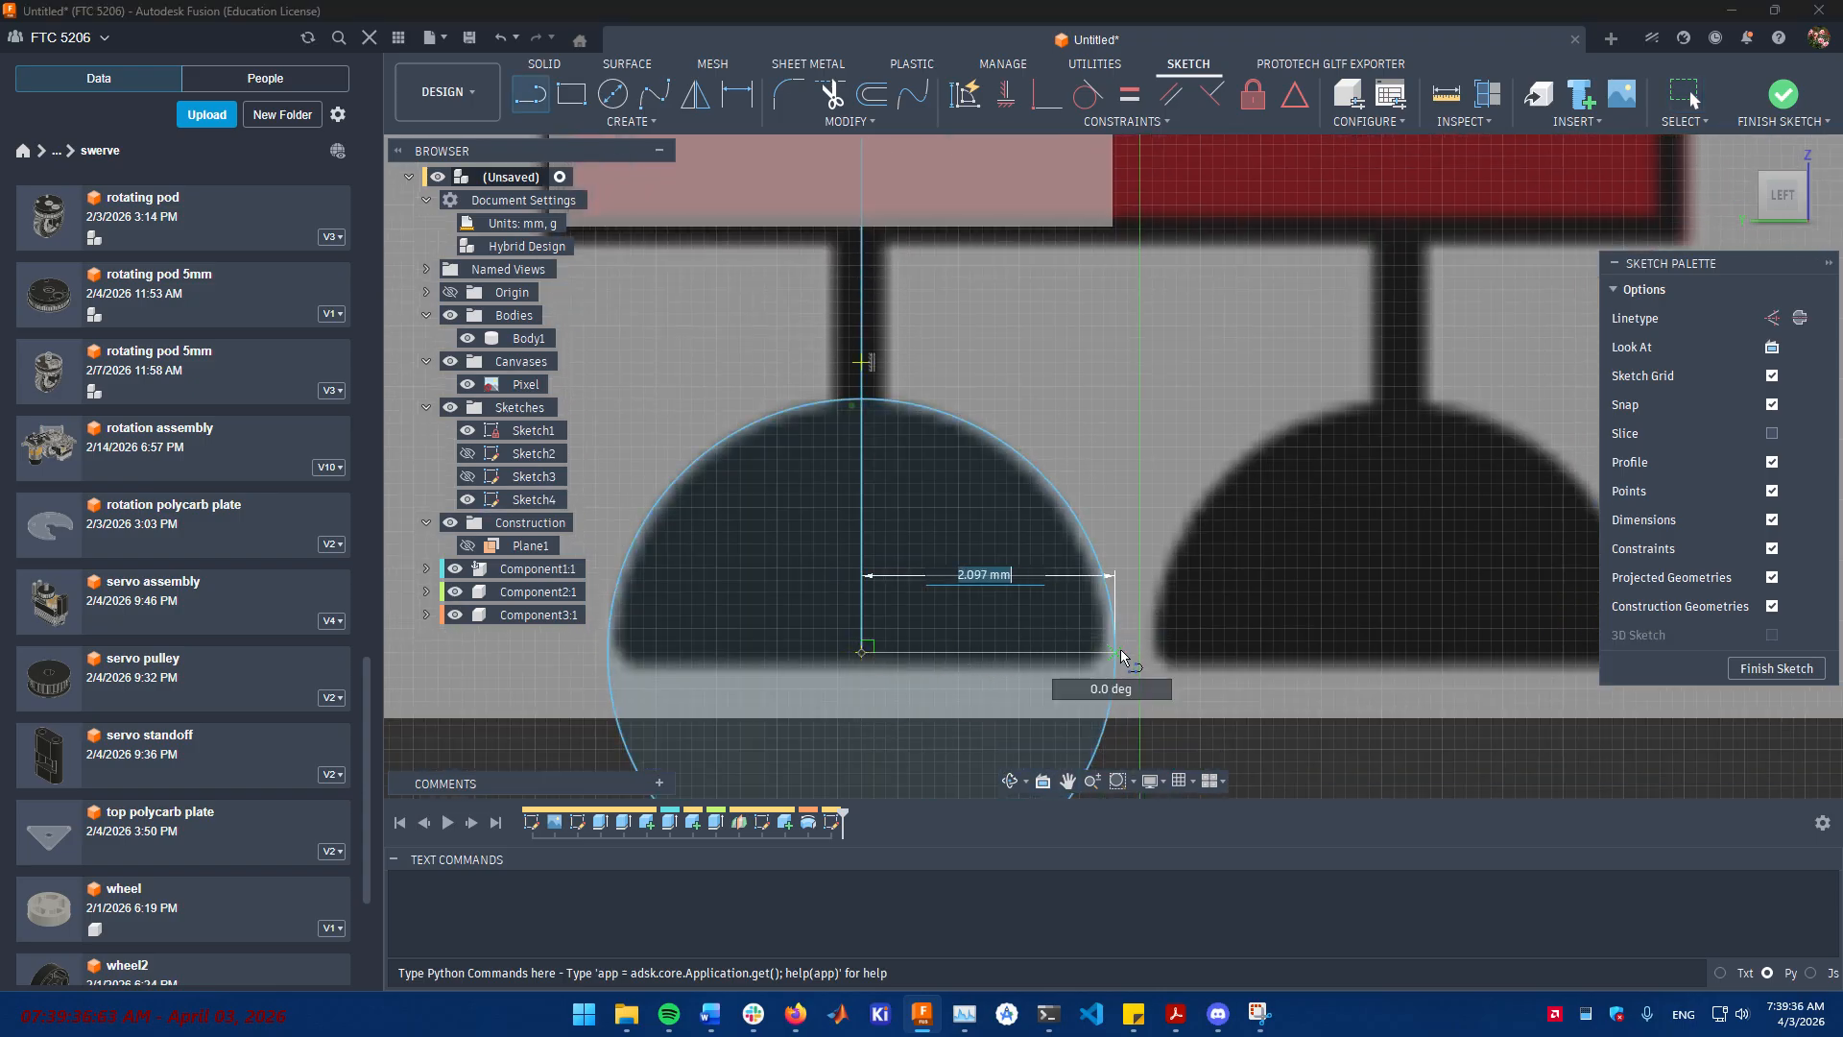
pyautogui.click(1119, 649)
# - Offset the leg's vertical centre line by 0.222 mm to one side, towards the character's middle, matching the canvas leg's edge
pyautogui.moveTo(963, 422); pyautogui.dragTo(981, 644, button='middle')
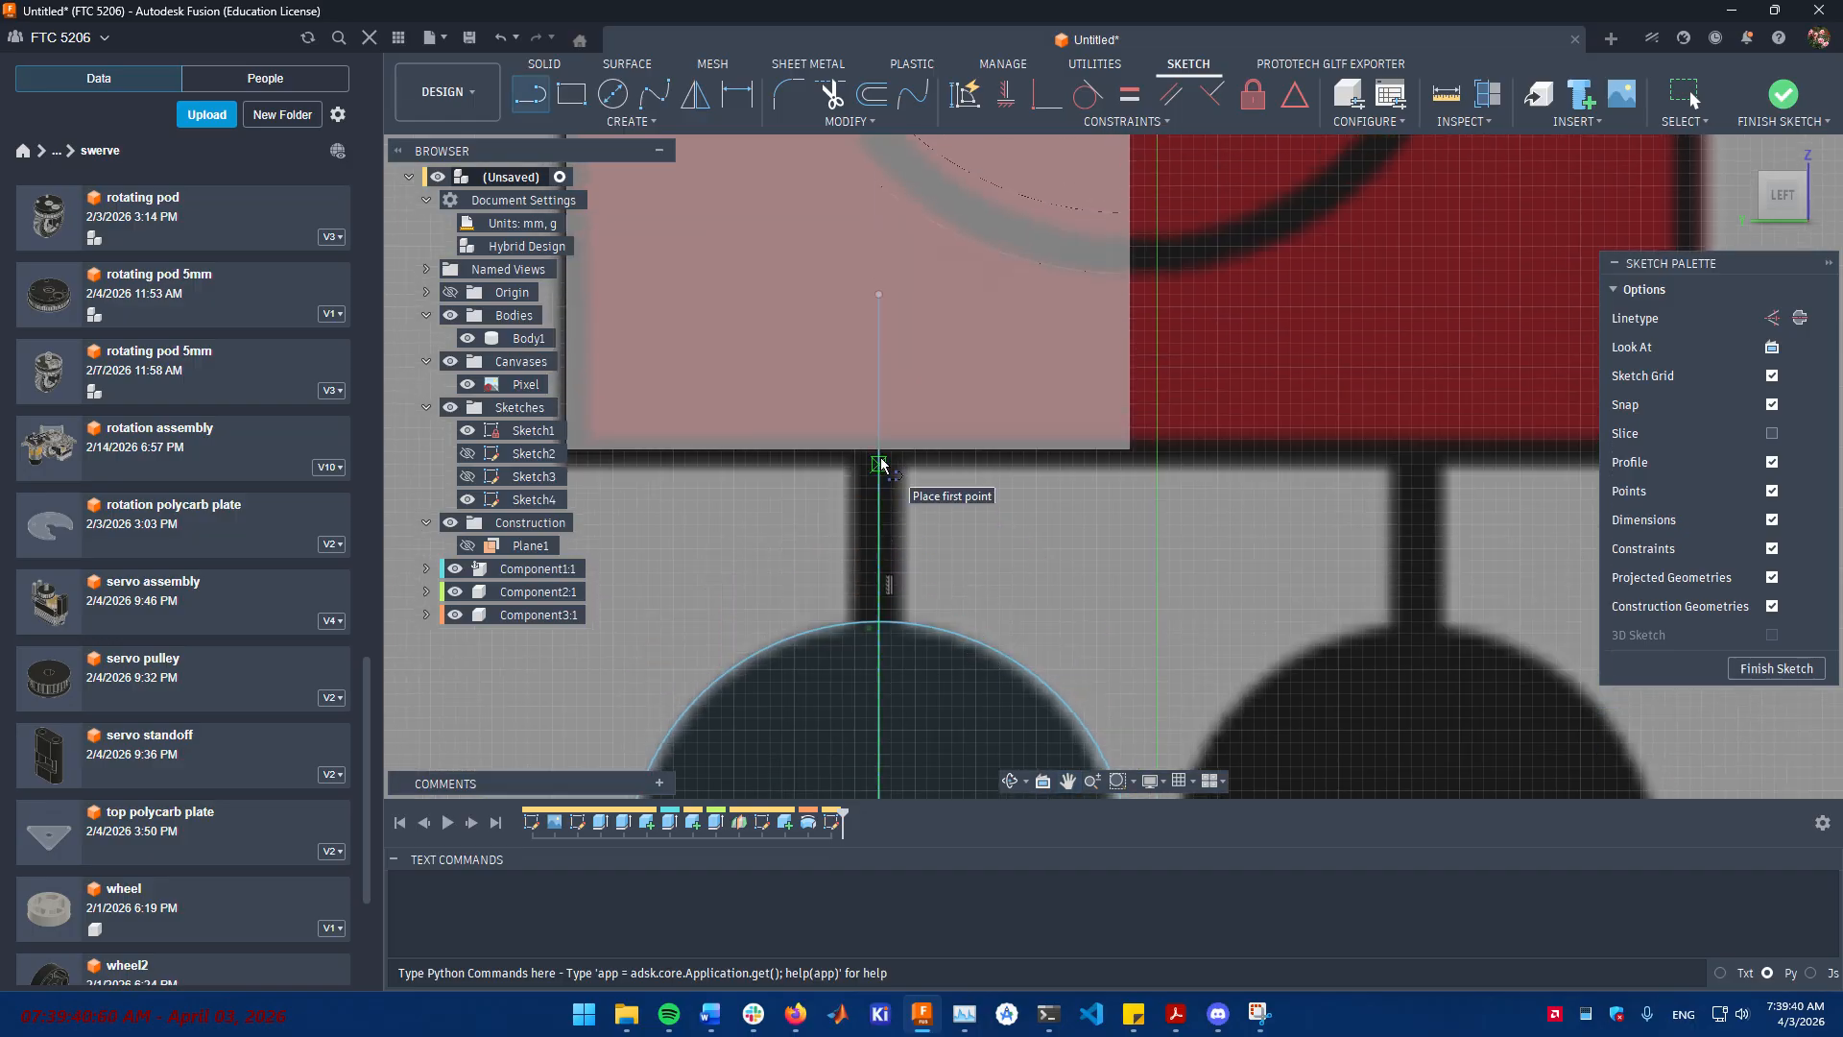
pyautogui.press('o')
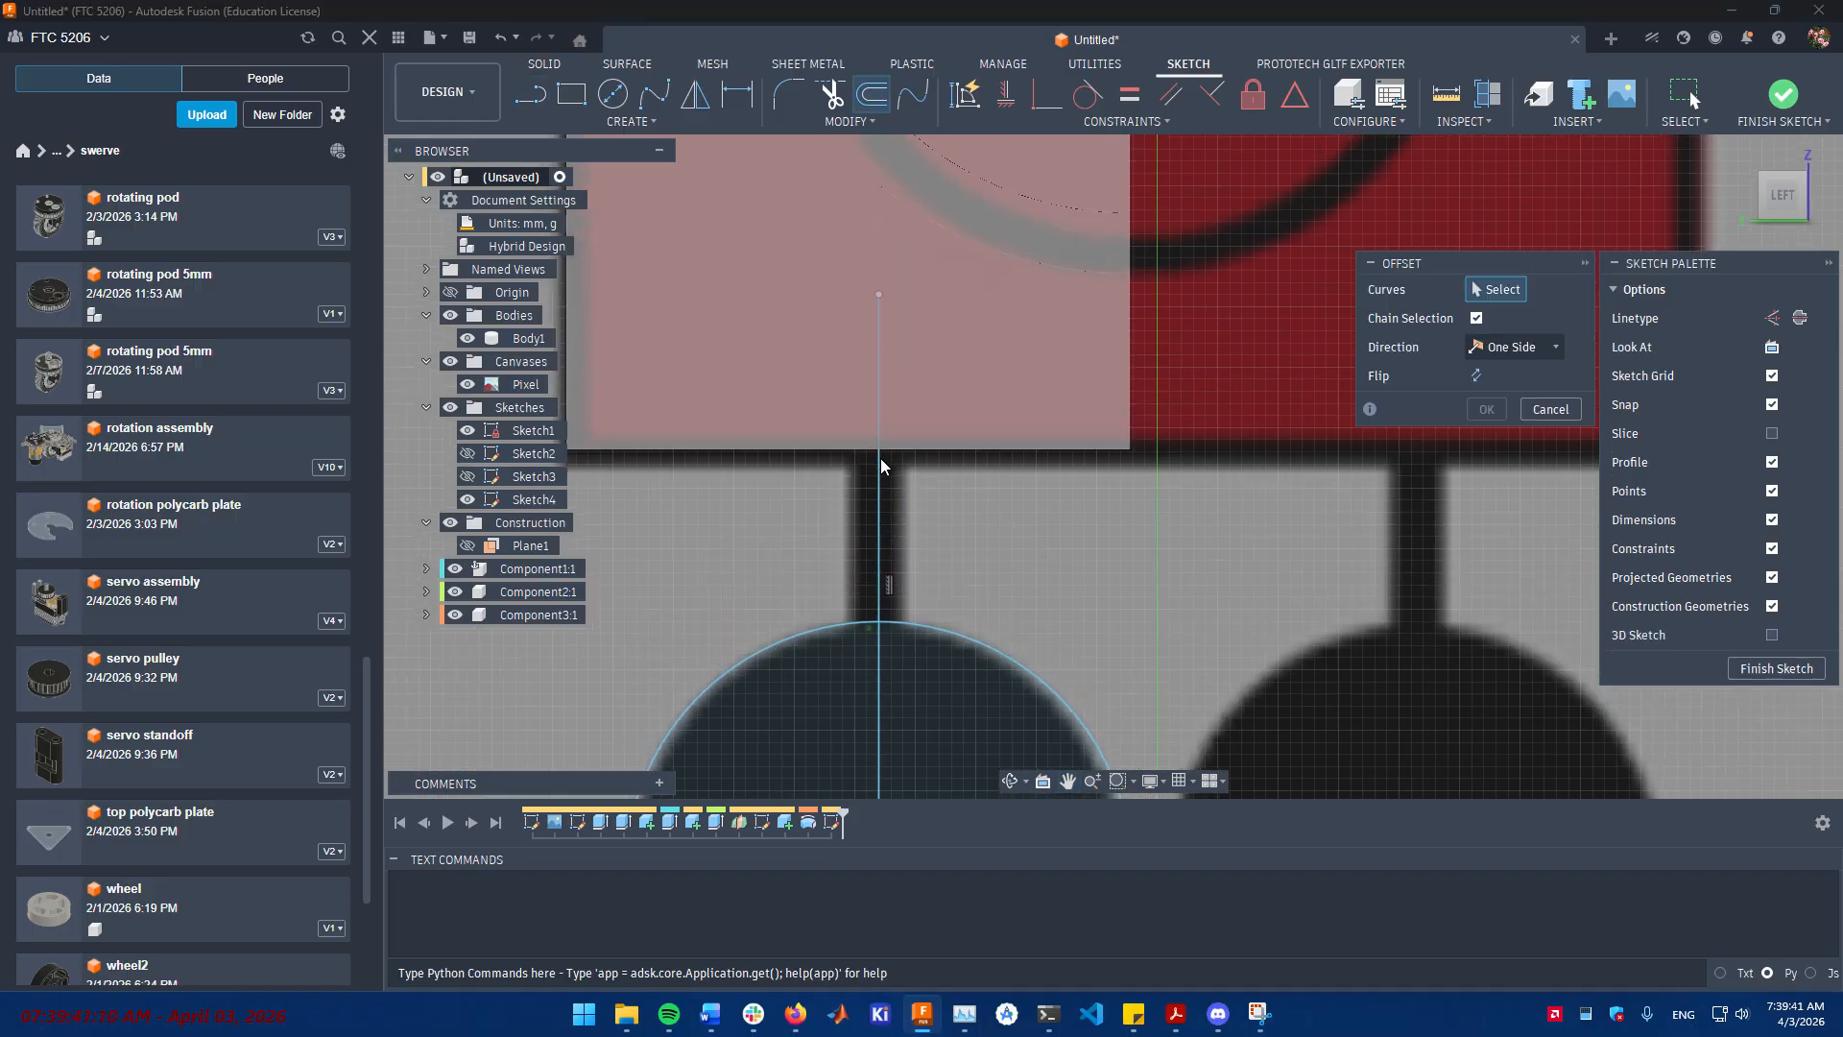
pyautogui.click(880, 512)
pyautogui.moveTo(902, 512); pyautogui.dragTo(926, 514)
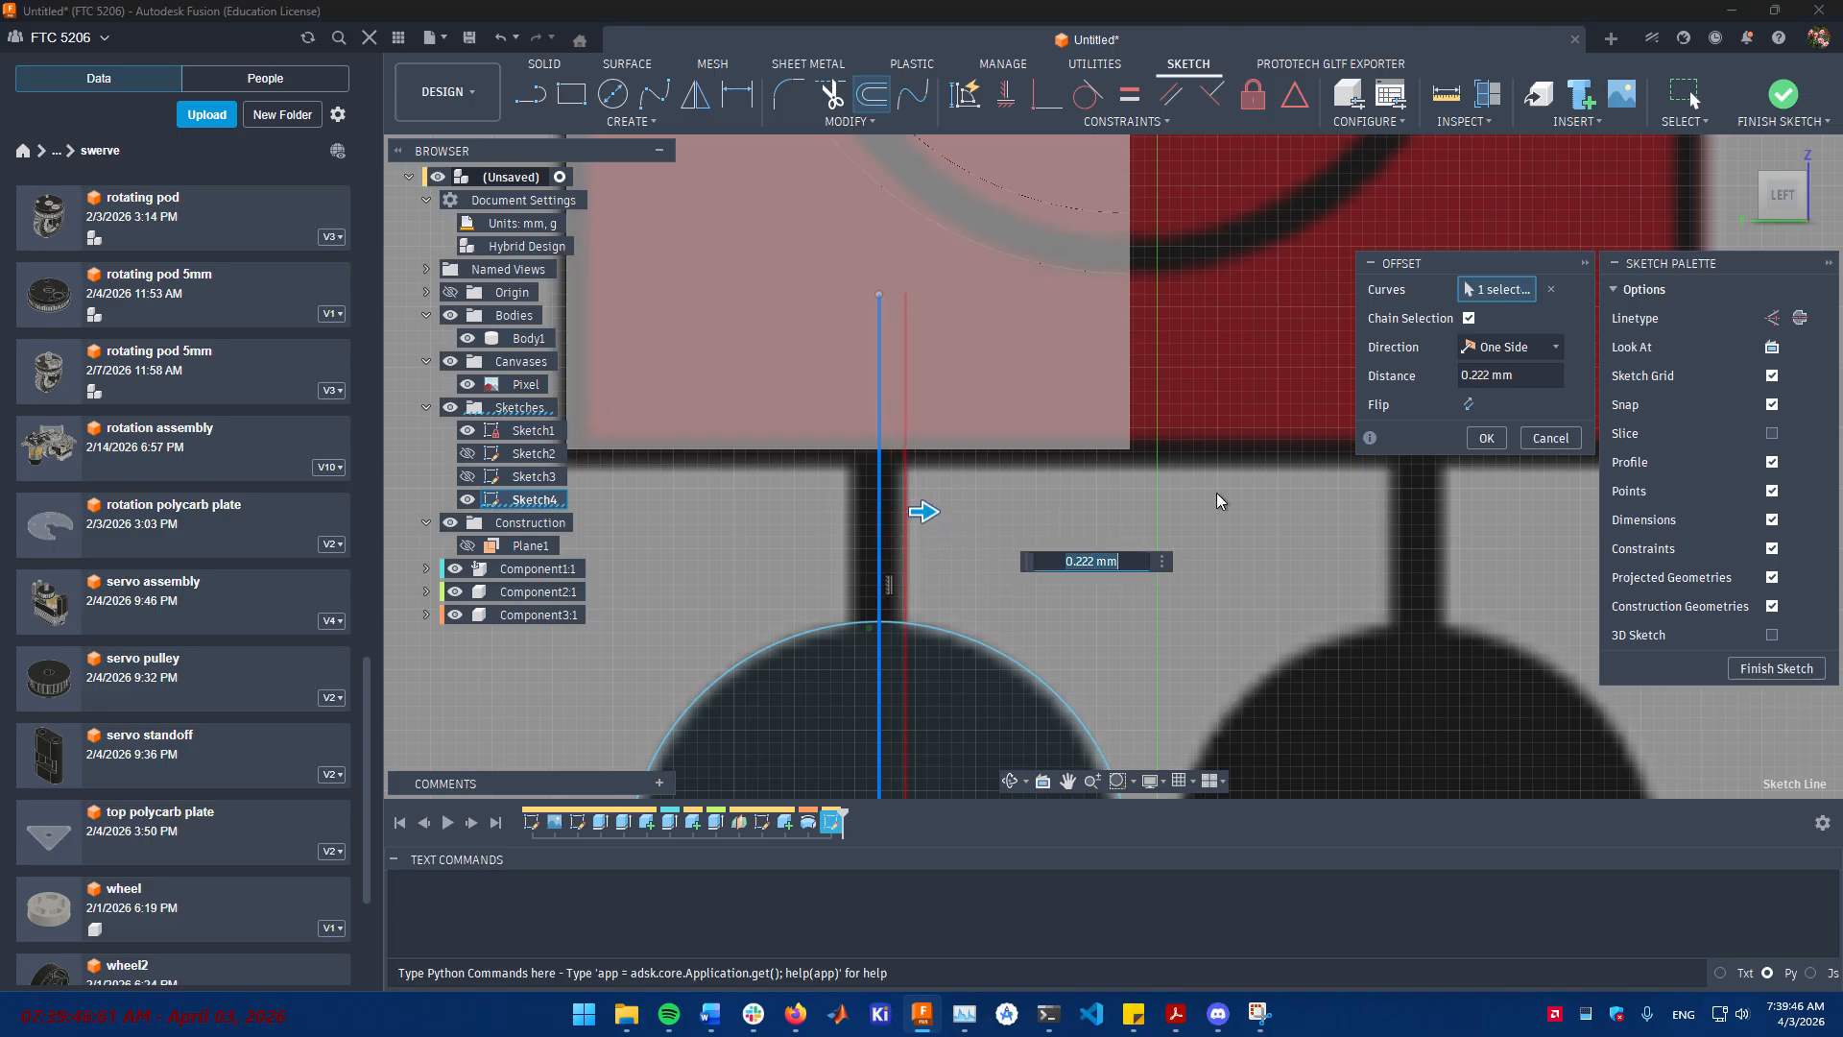
pyautogui.click(1486, 438)
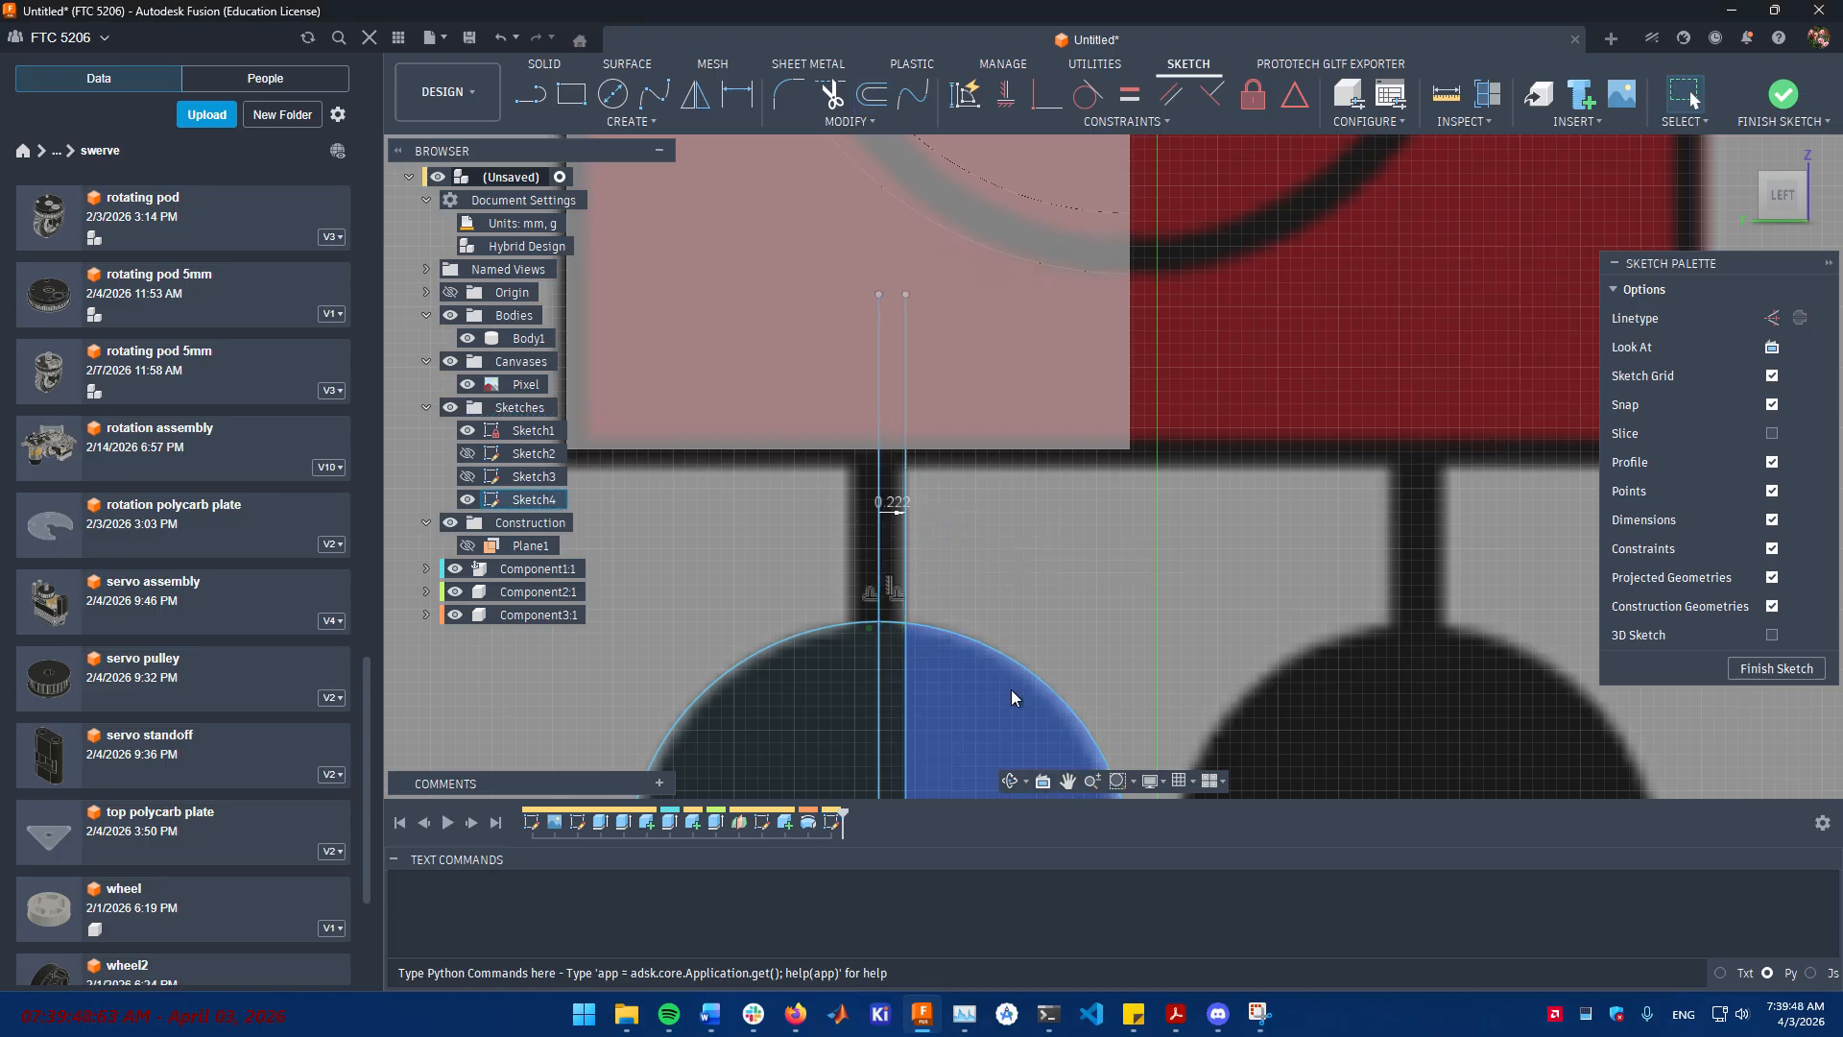
# - Draw a short line inside the body joining the upper ends of the leg's centre line and its offset line
pyautogui.moveTo(1010, 689); pyautogui.dragTo(1015, 643, button='middle')
pyautogui.moveTo(937, 439); pyautogui.dragTo(931, 574, button='middle')
pyautogui.press('l')
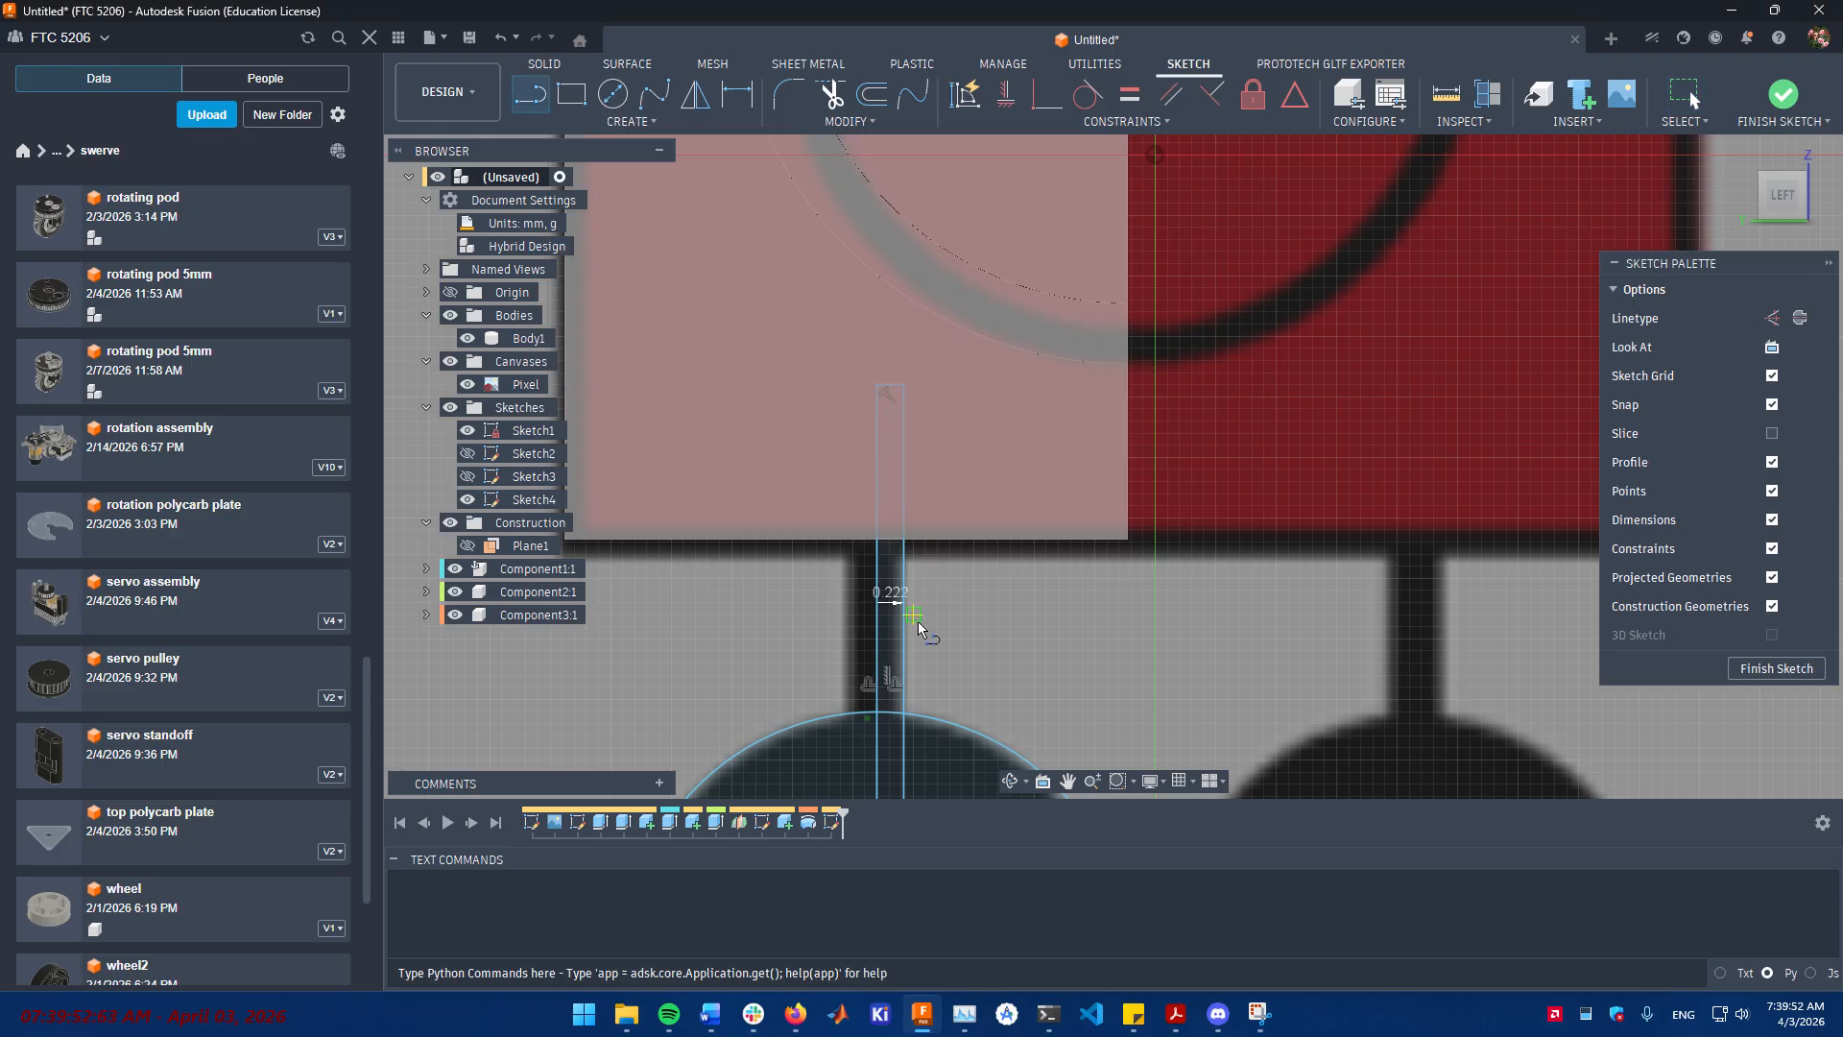
pyautogui.scroll(5, 922, 662)
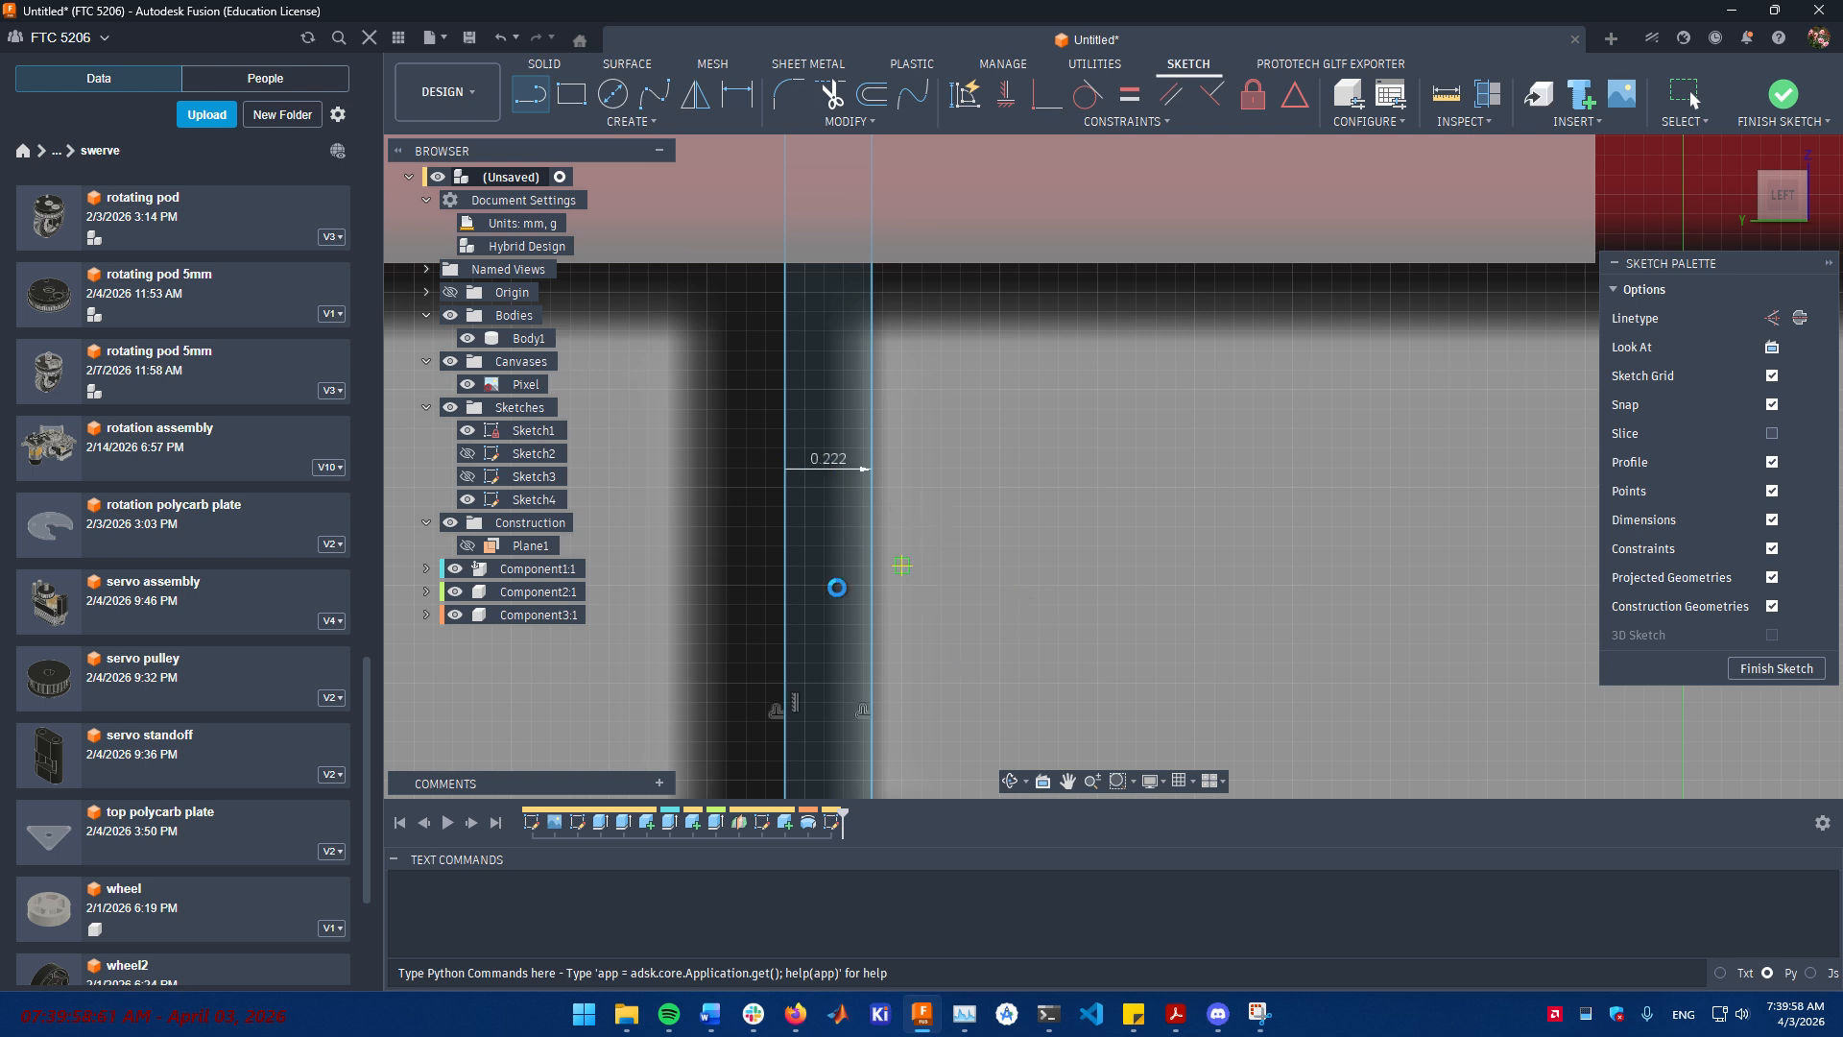
# - Check the leg's offset dimension, keep its value, and finish the leg and foot sketch
pyautogui.press('Escape')
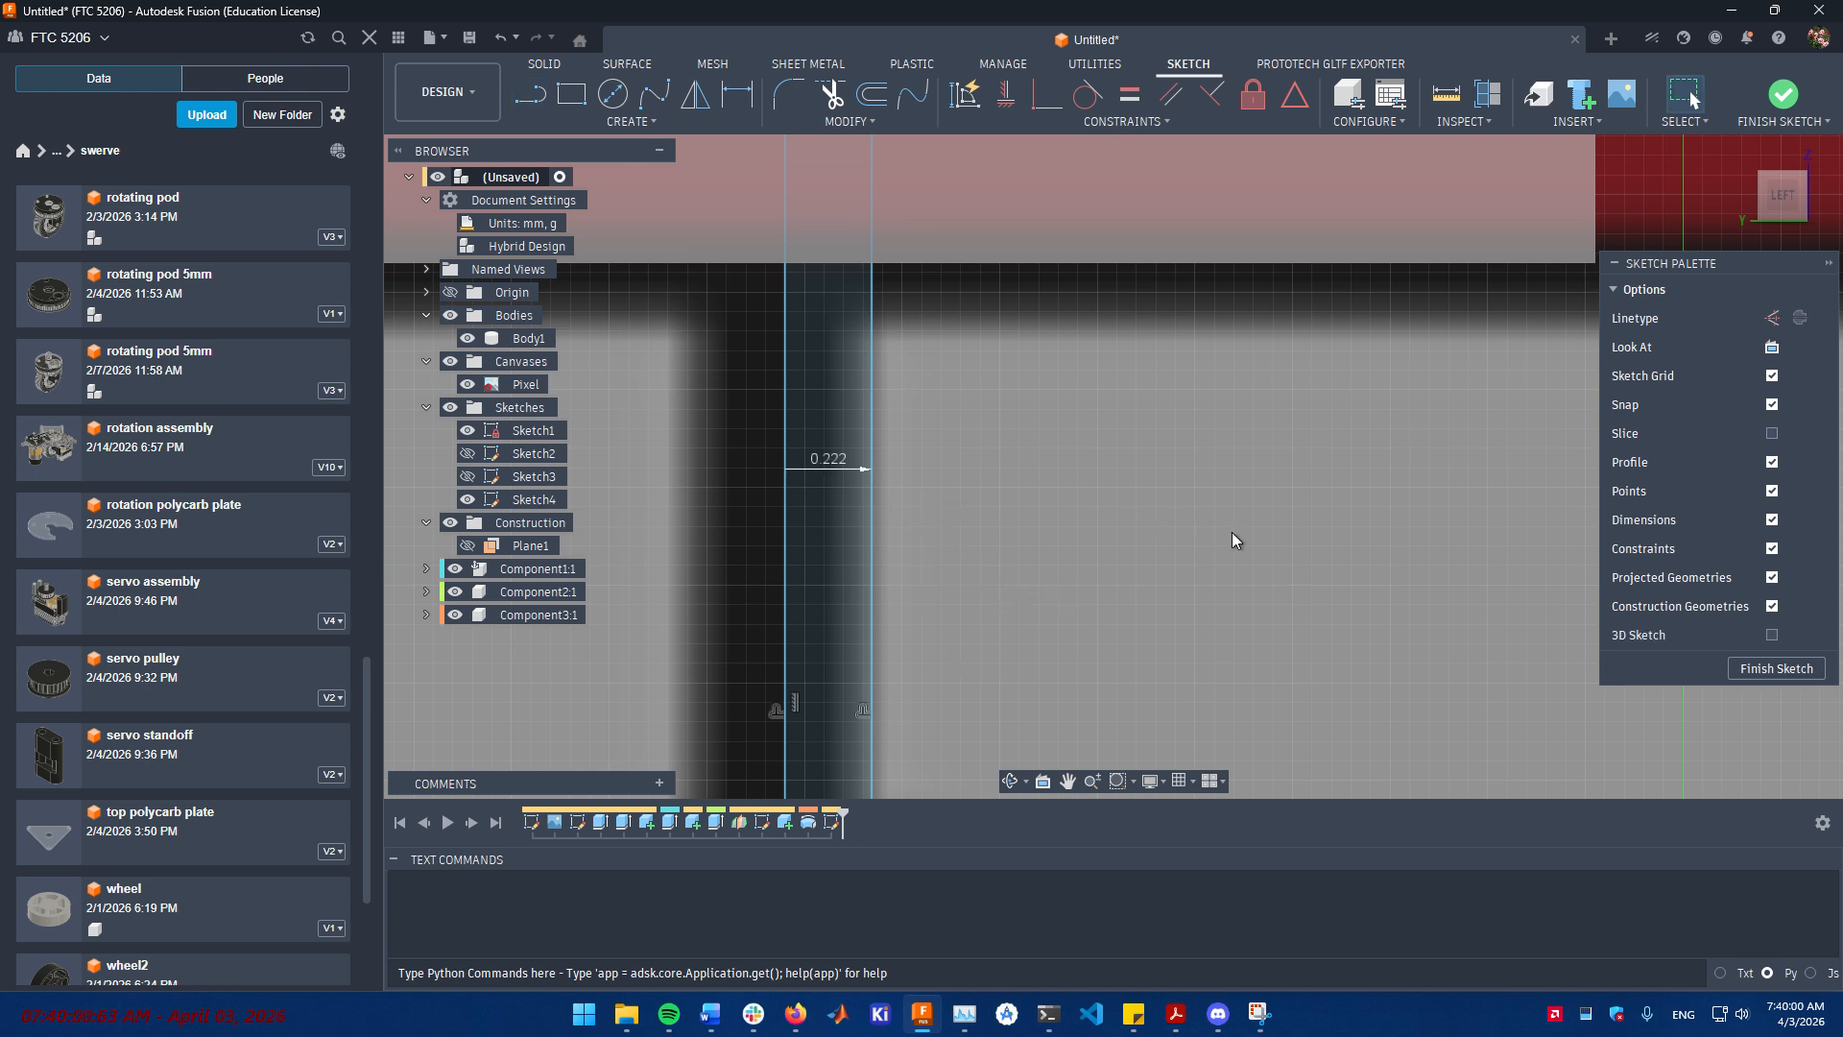
pyautogui.doubleClick(815, 461)
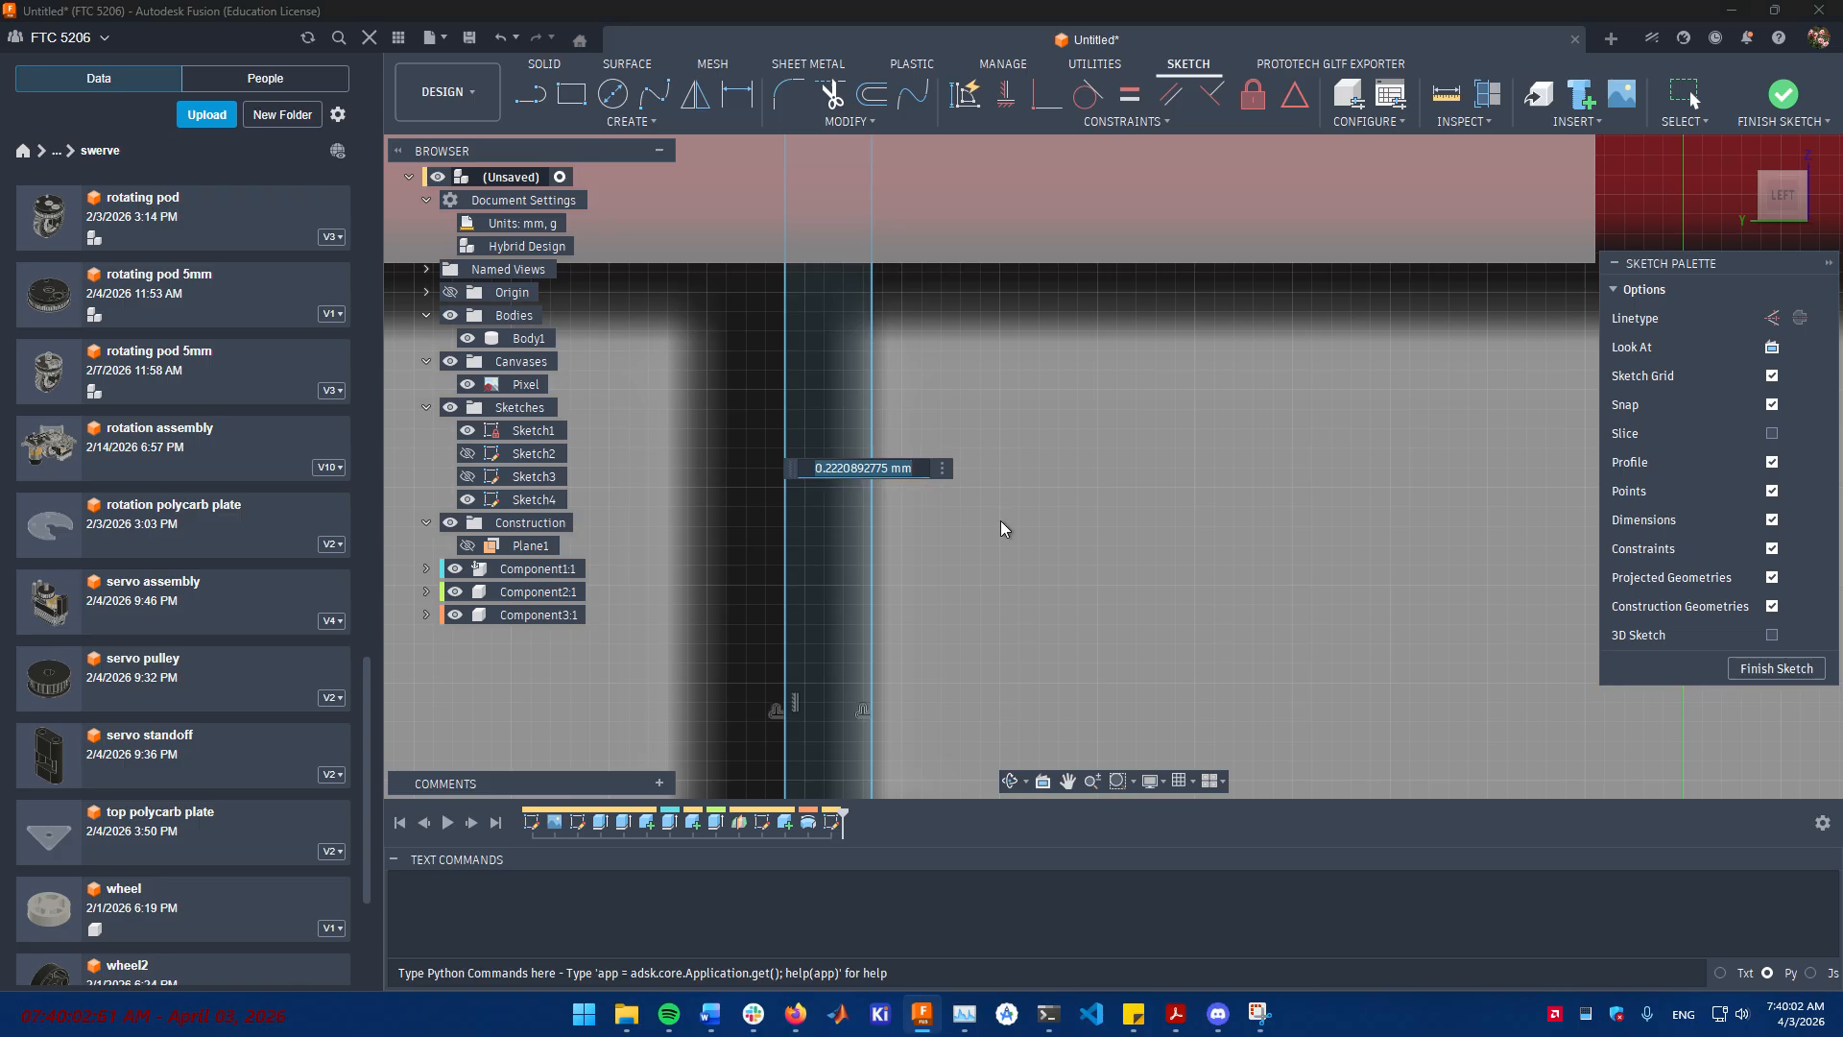
pyautogui.press('Return')
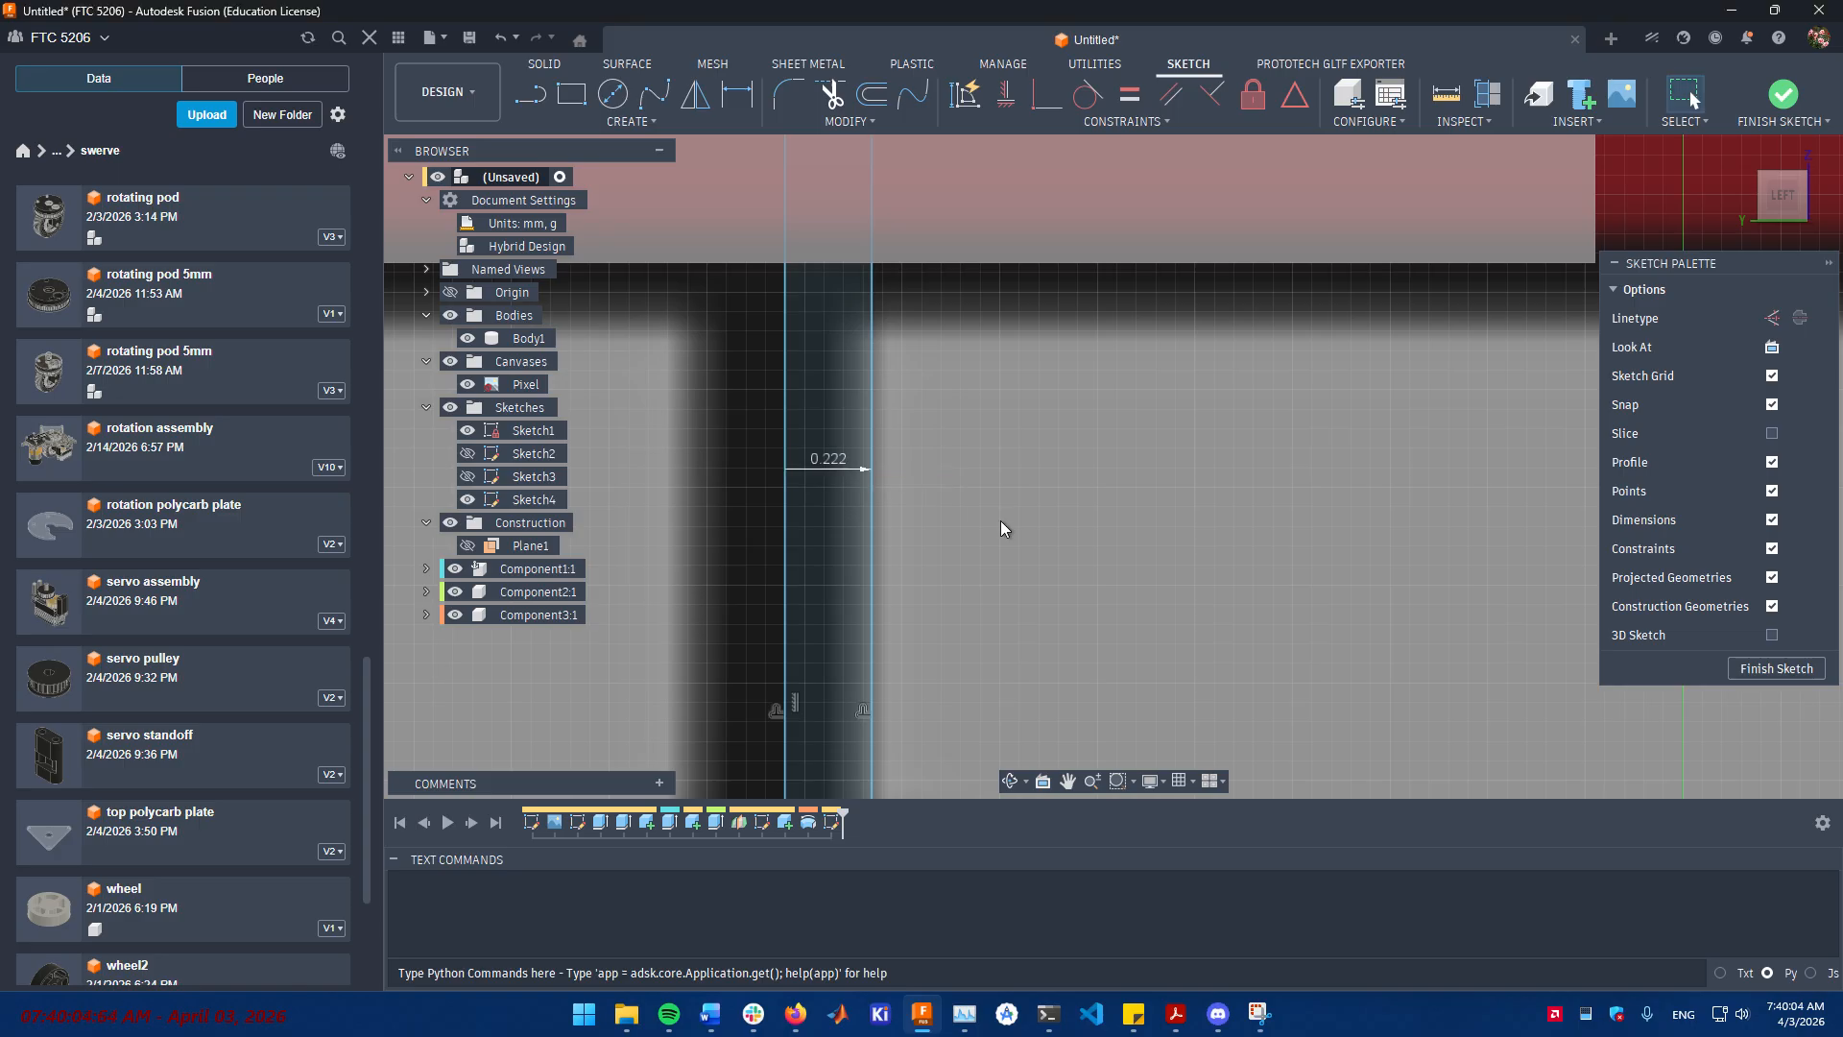
pyautogui.scroll(-7, 1000, 520)
pyautogui.scroll(3, 1000, 520)
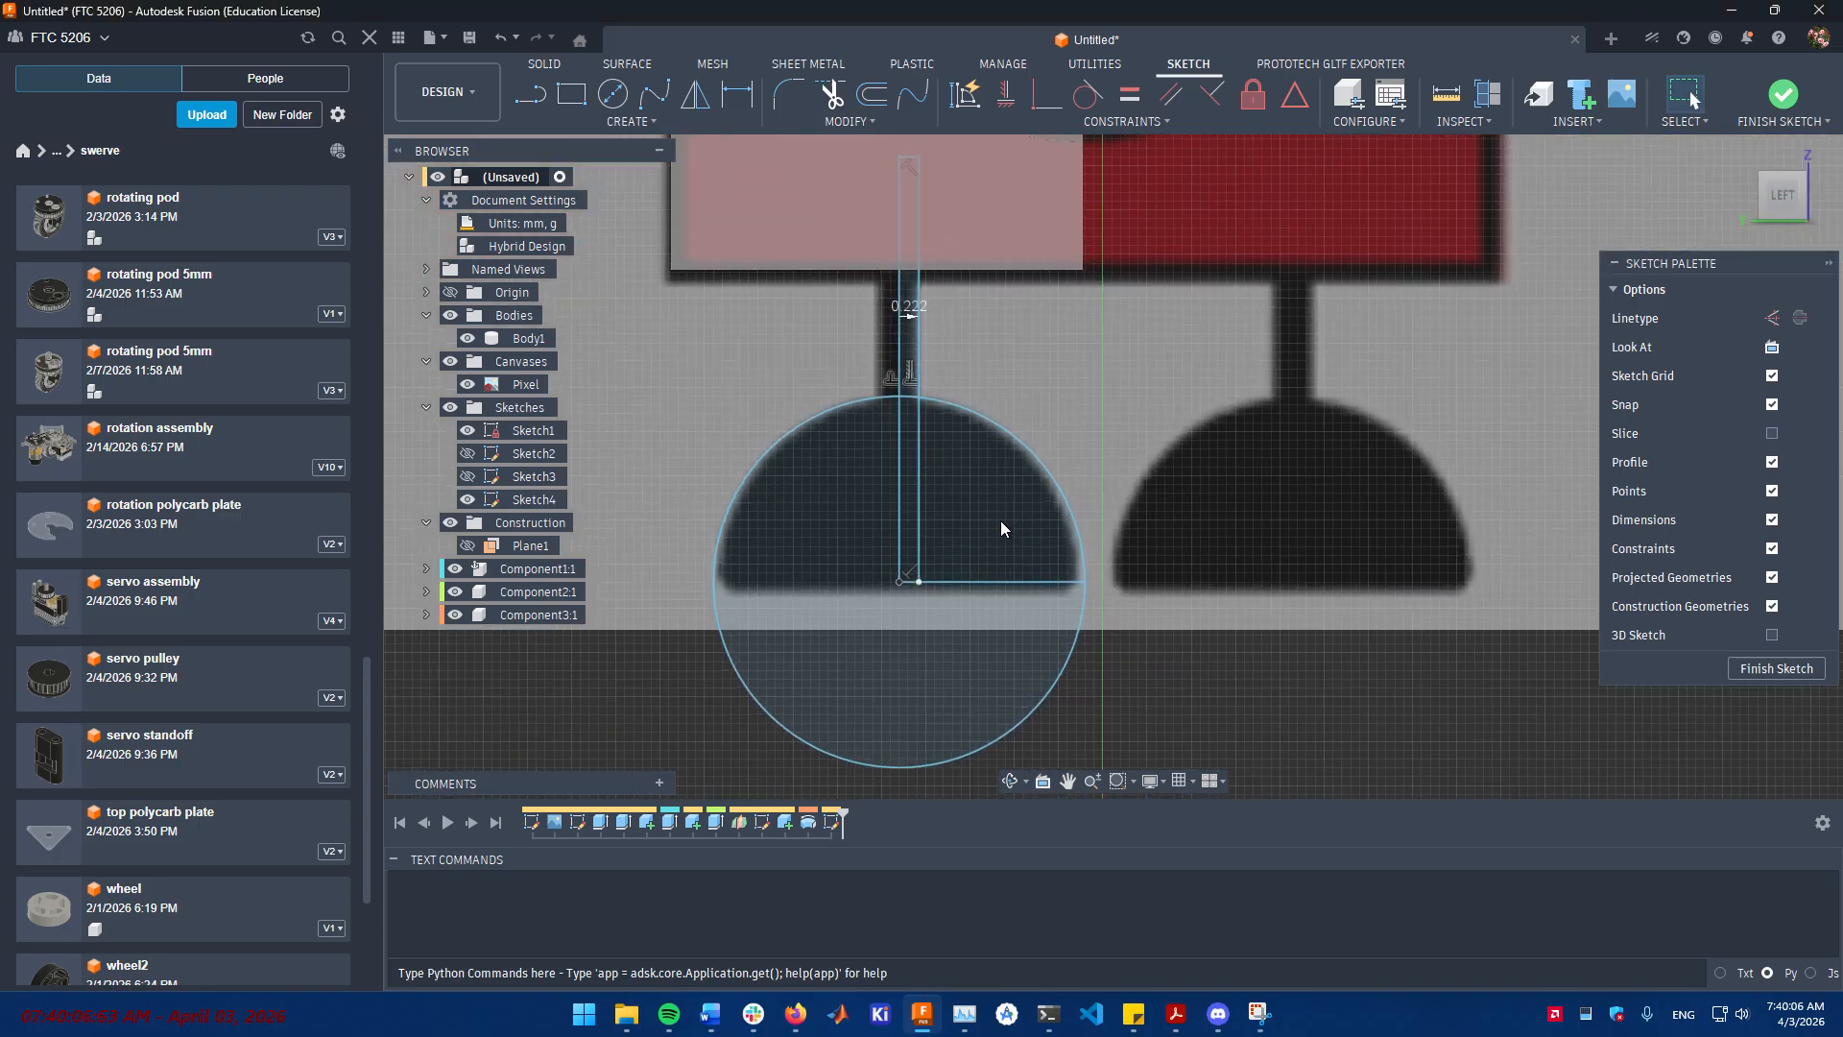
pyautogui.scroll(1, 1000, 520)
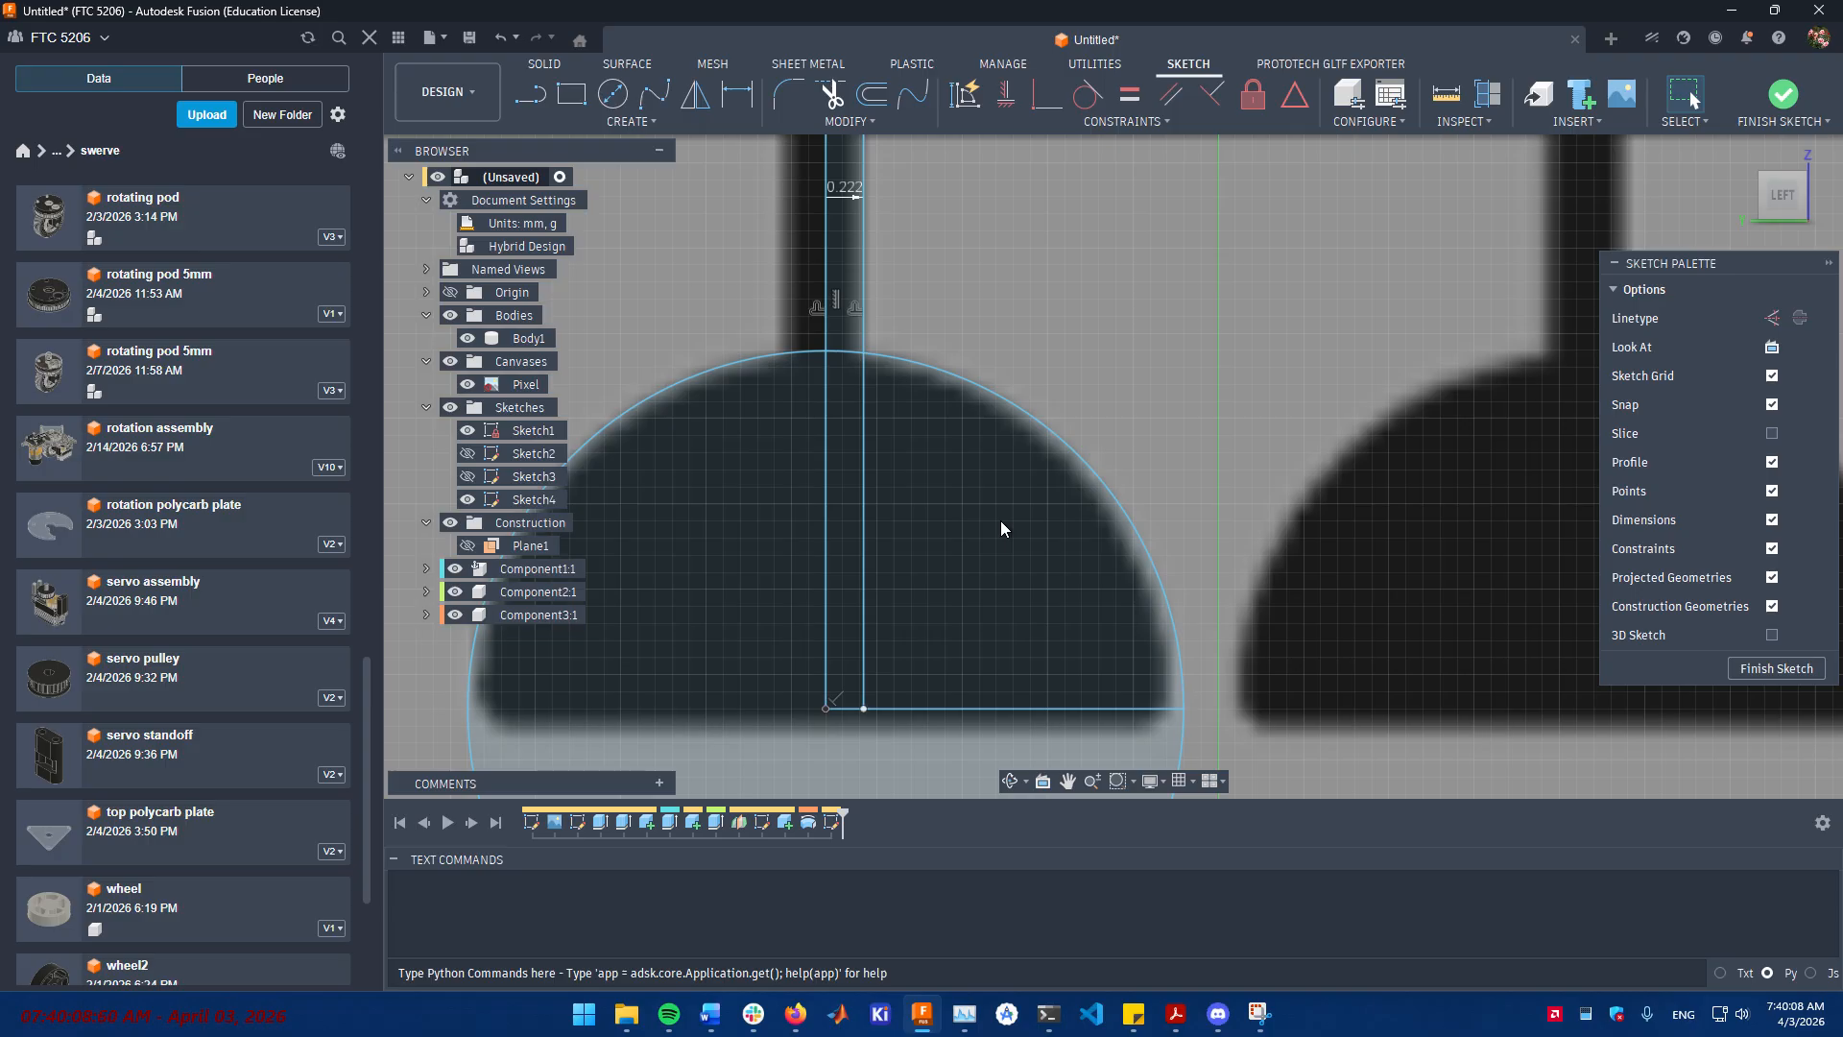
pyautogui.click(999, 589)
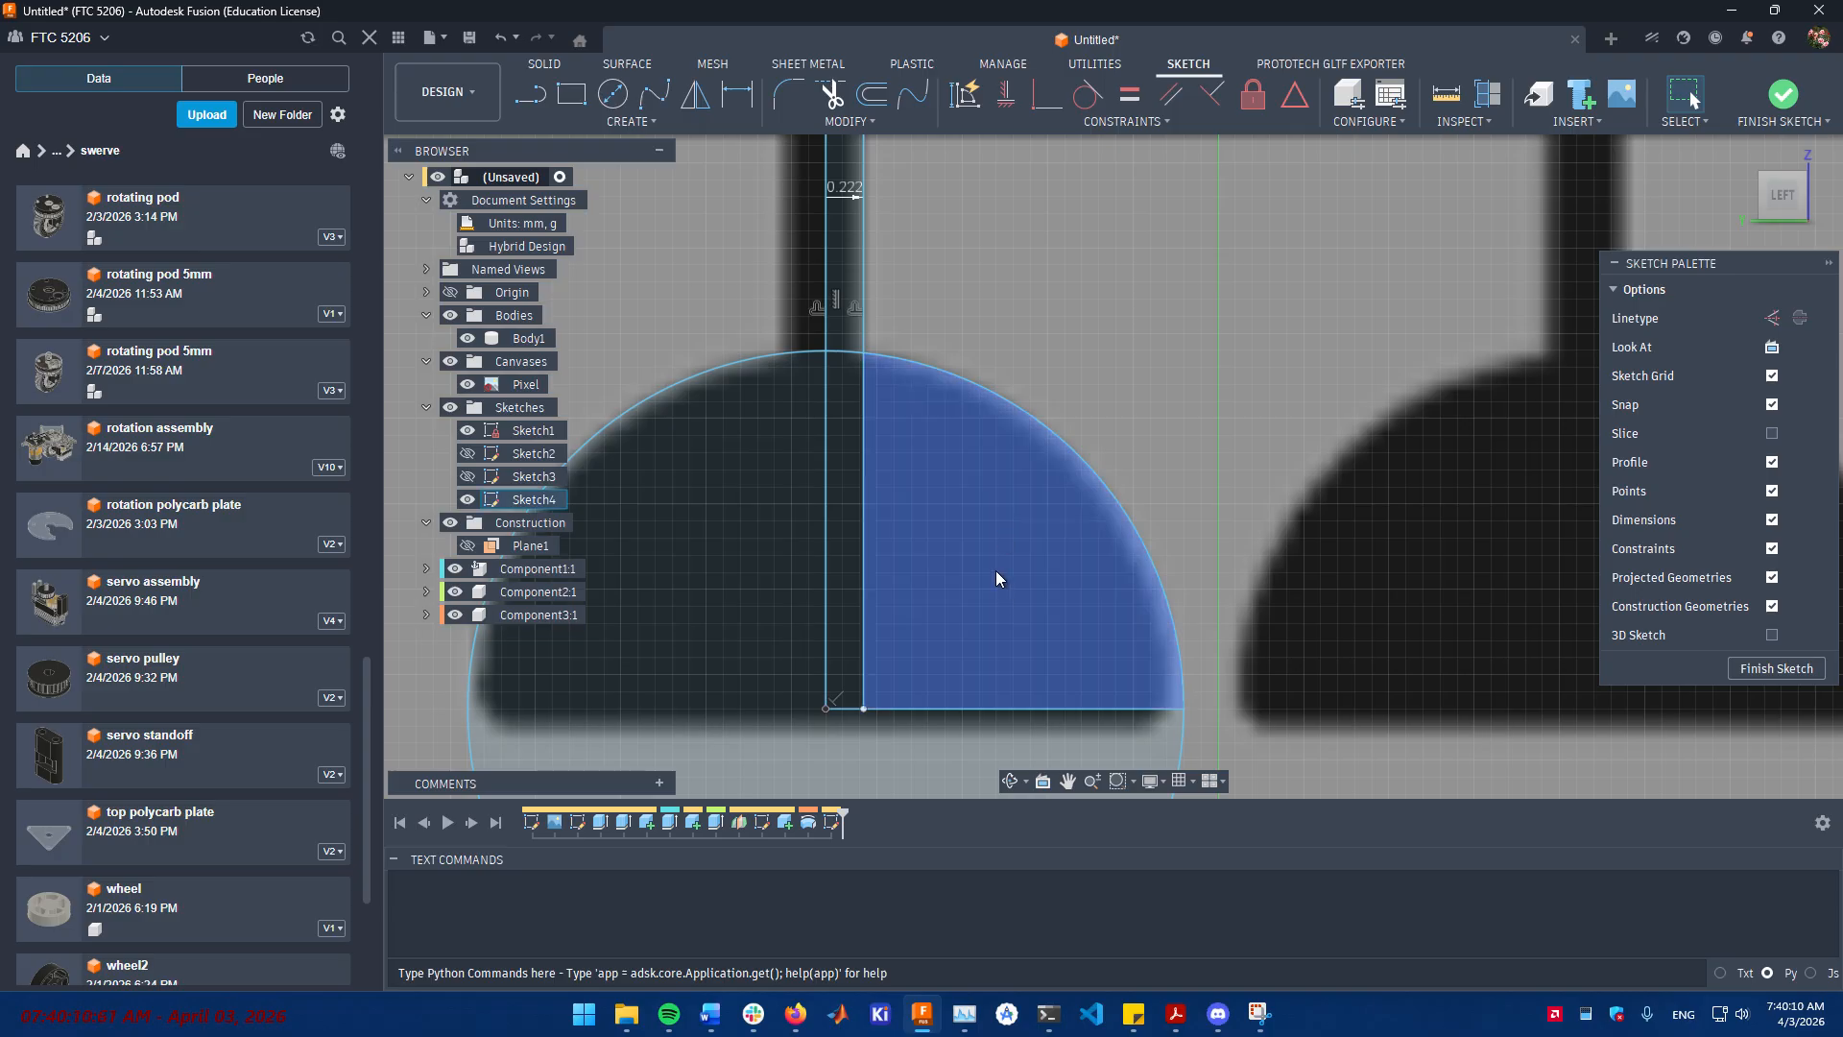
pyautogui.click(1782, 95)
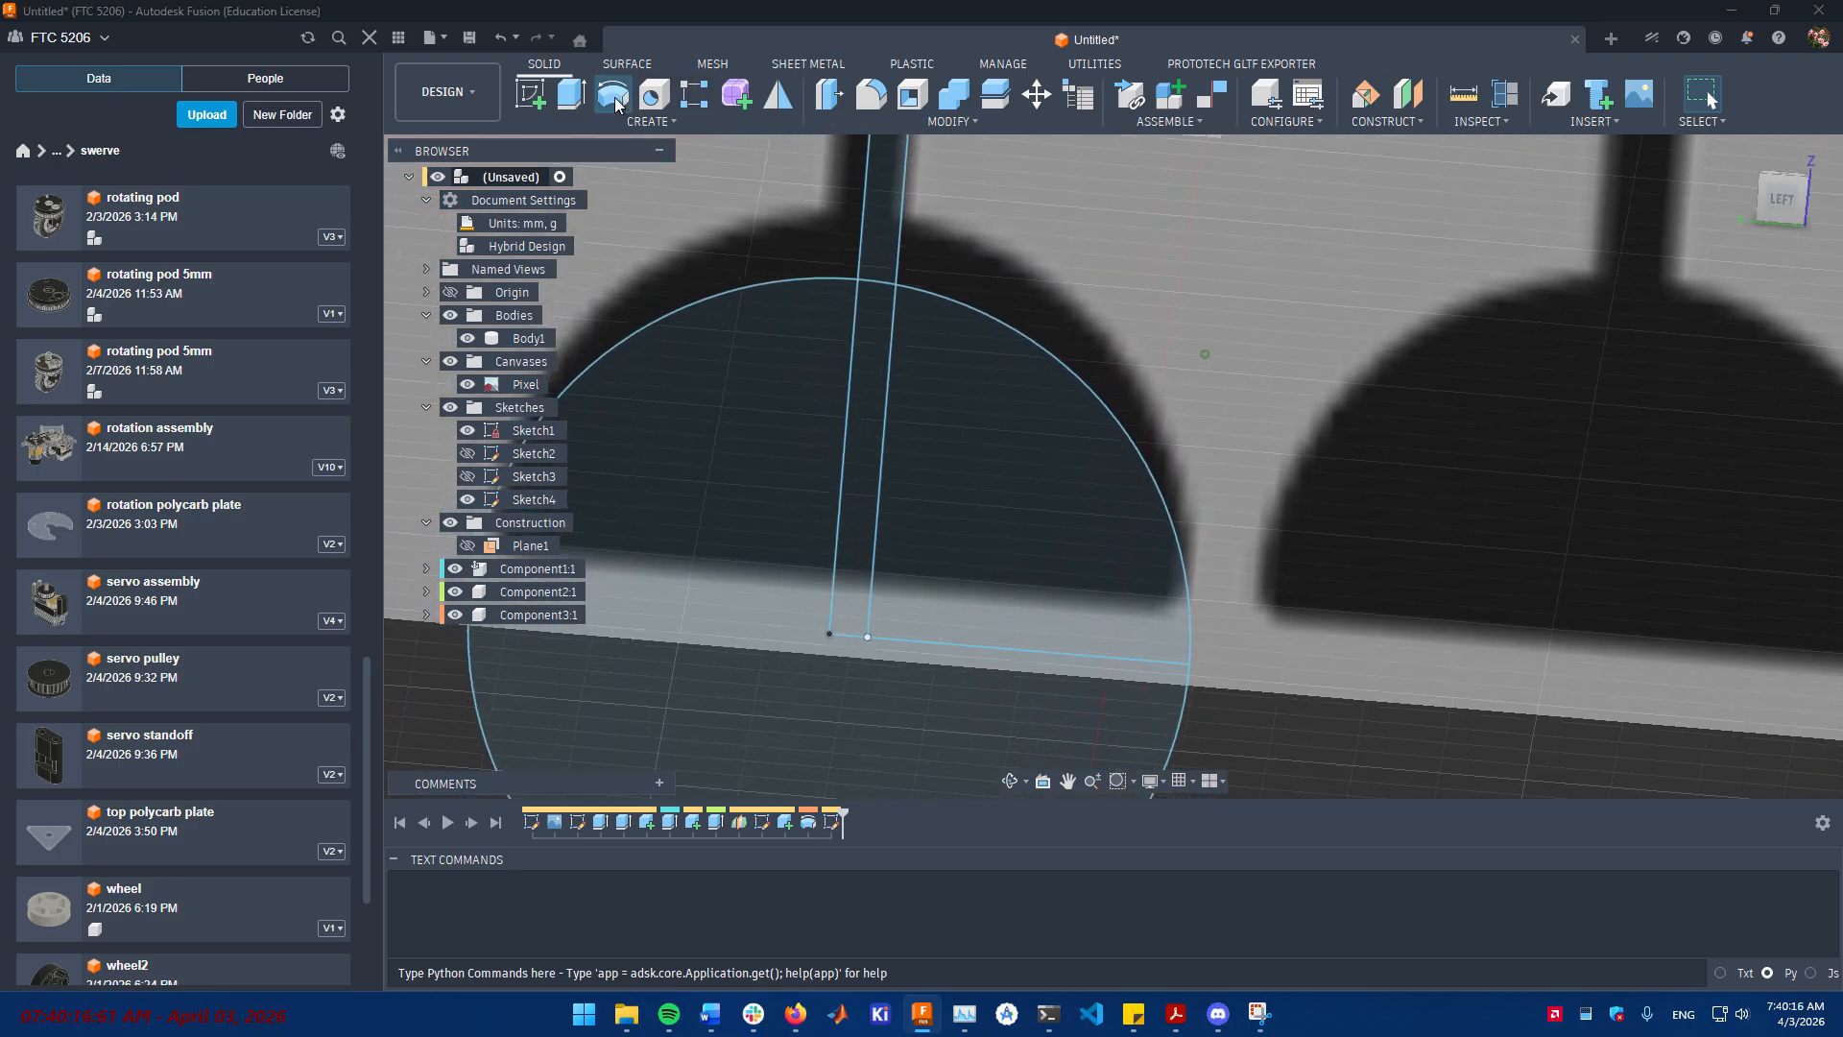
# - Revolve the foot's inner upper quarter and the narrow leg profiles 360 degrees about the leg's centre line as a new component
pyautogui.click(615, 96)
pyautogui.click(960, 447)
pyautogui.click(1056, 494)
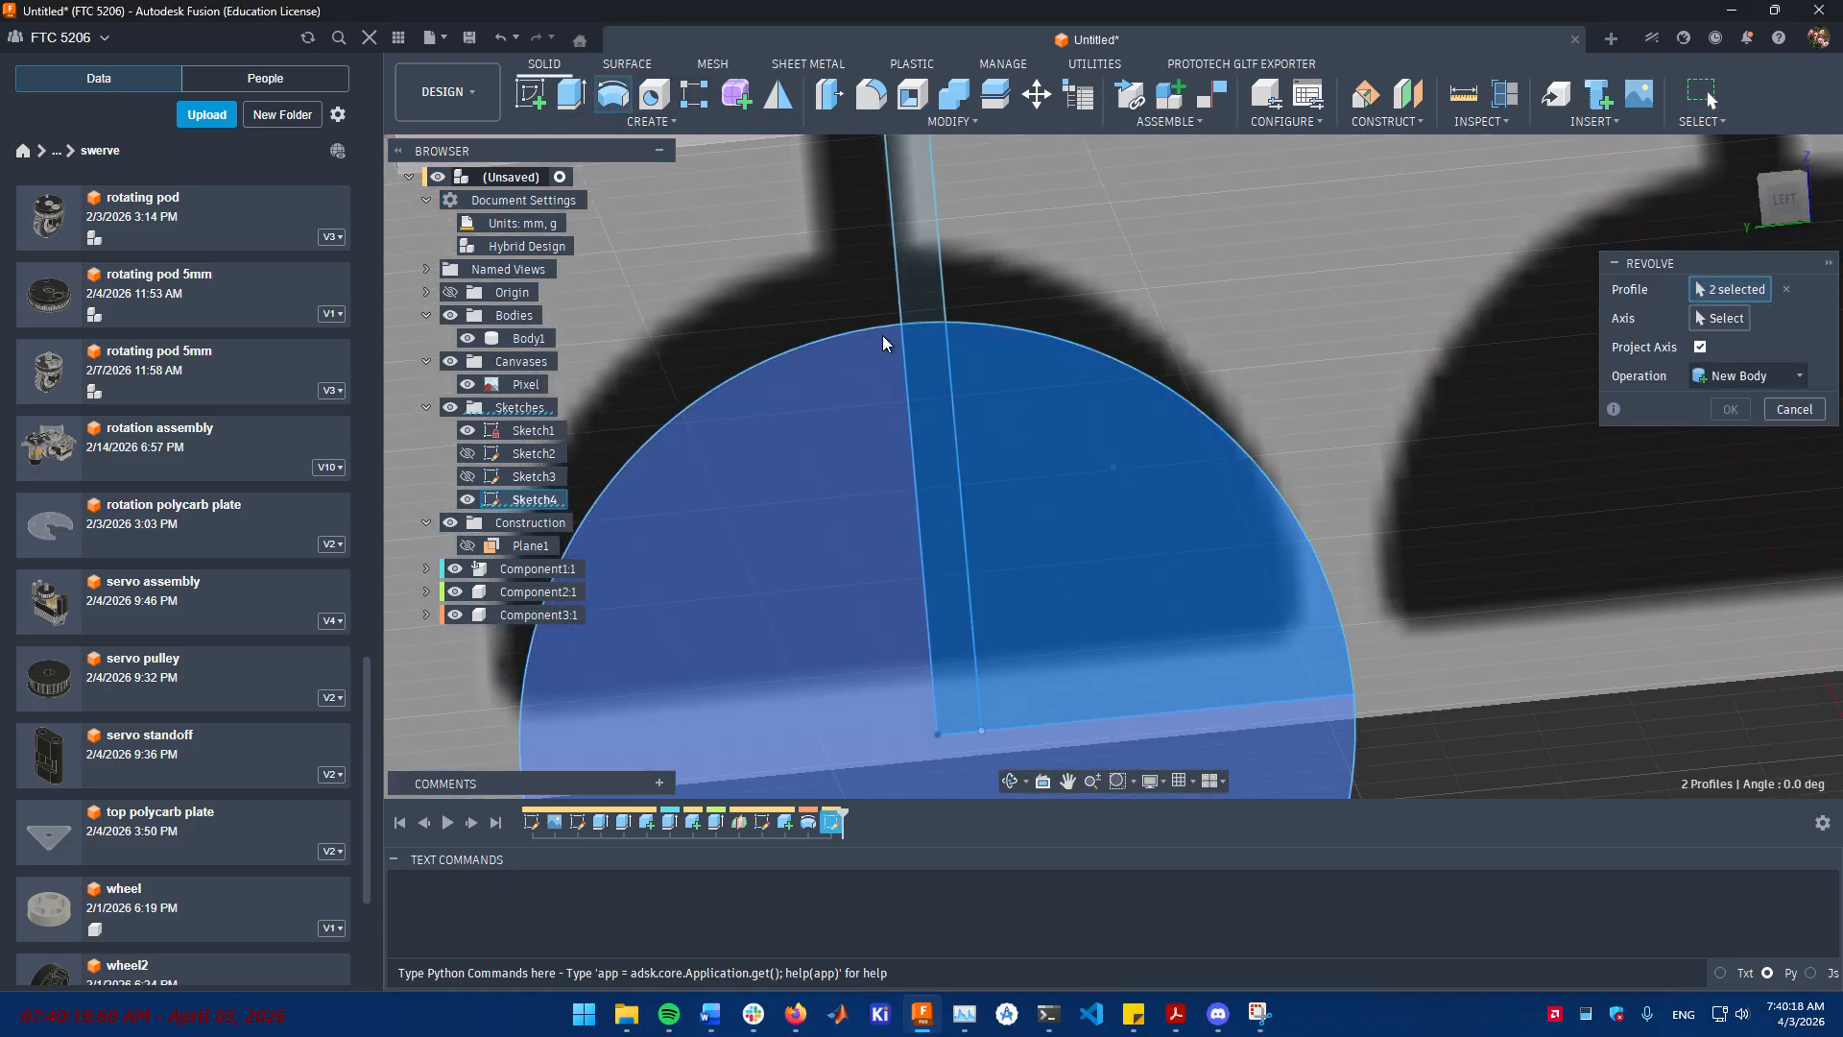
pyautogui.click(905, 276)
pyautogui.scroll(-3, 905, 276)
pyautogui.click(1720, 317)
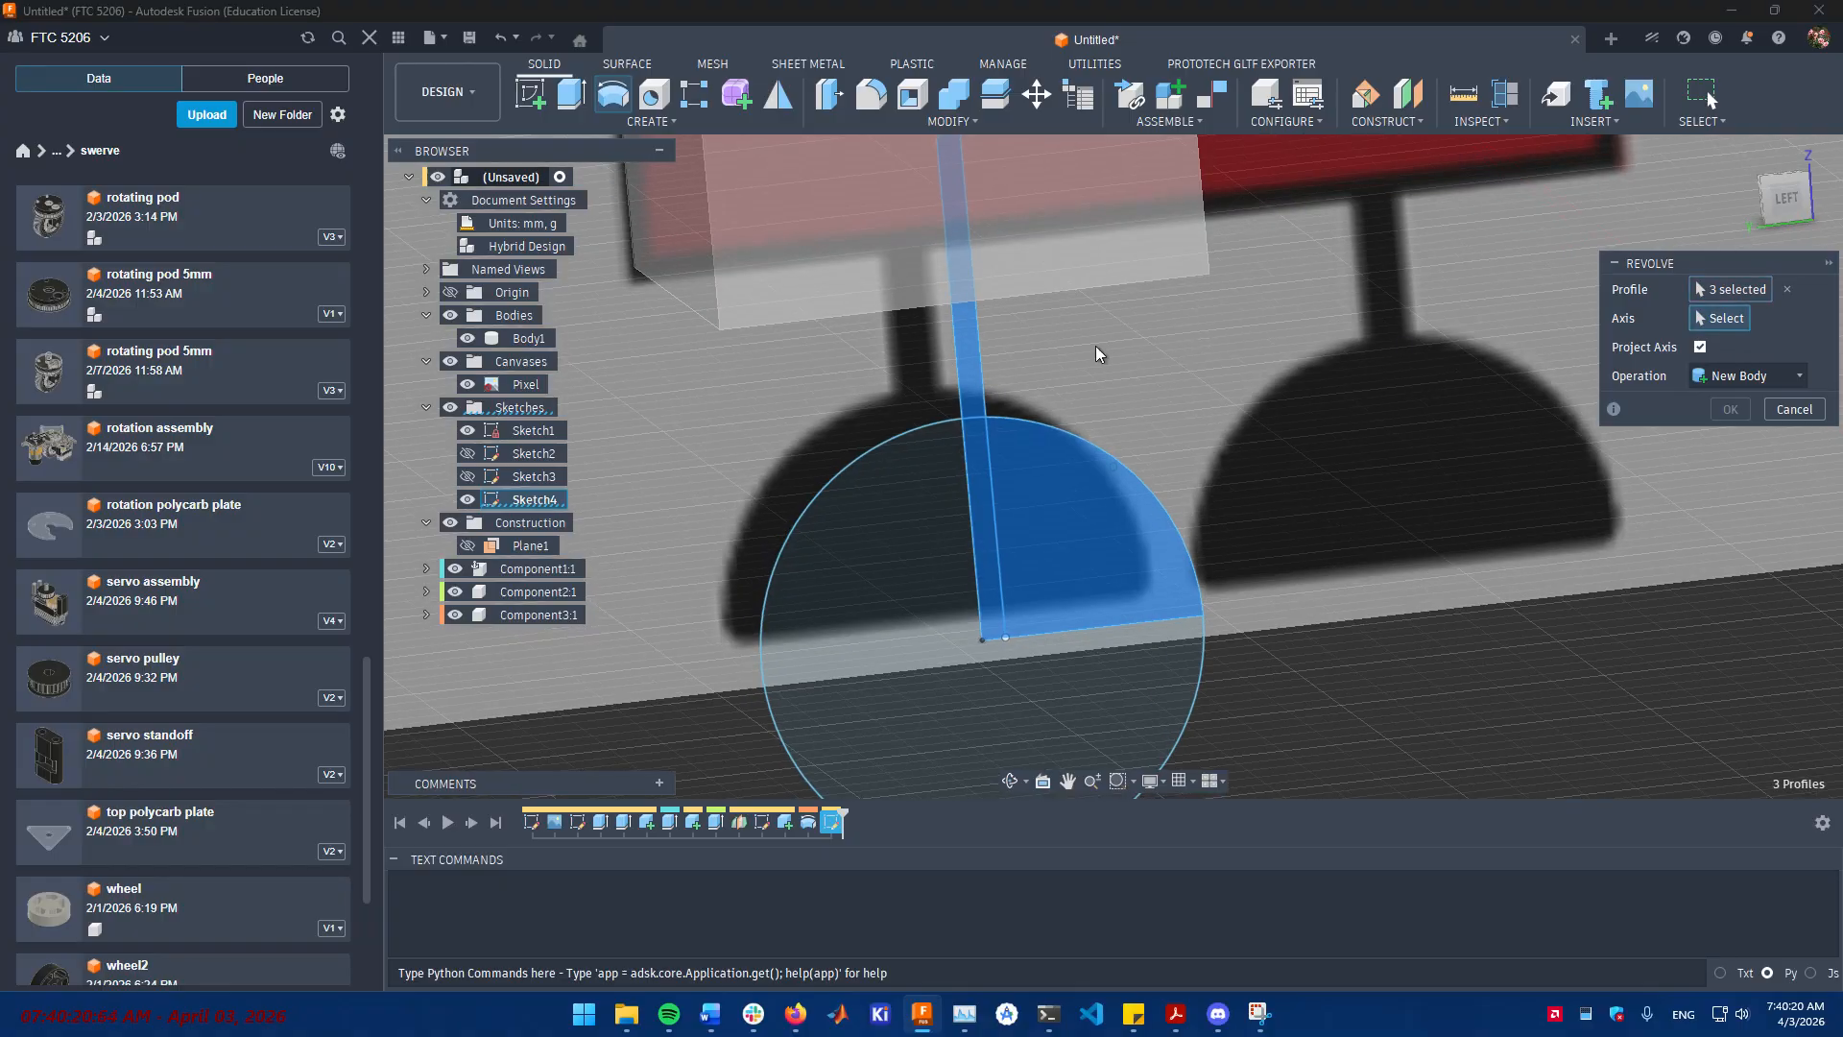
pyautogui.click(958, 389)
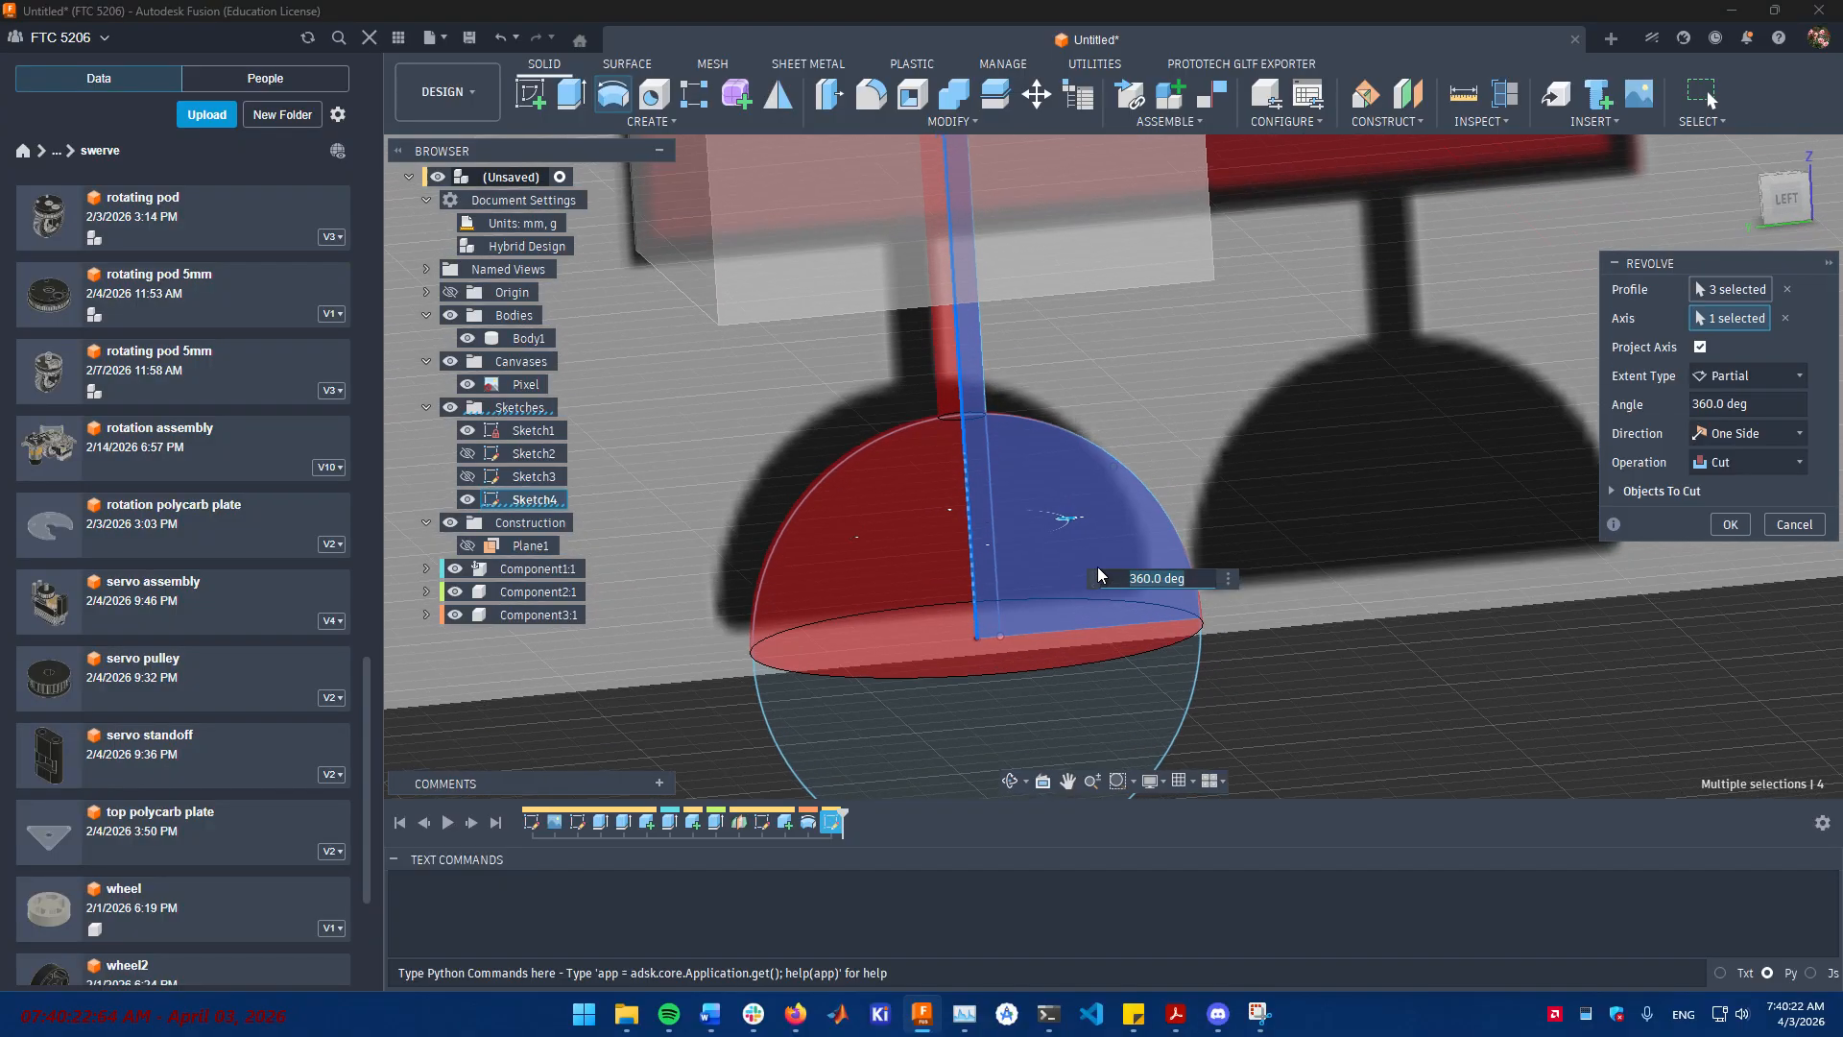
pyautogui.scroll(-2, 1097, 566)
pyautogui.click(1766, 461)
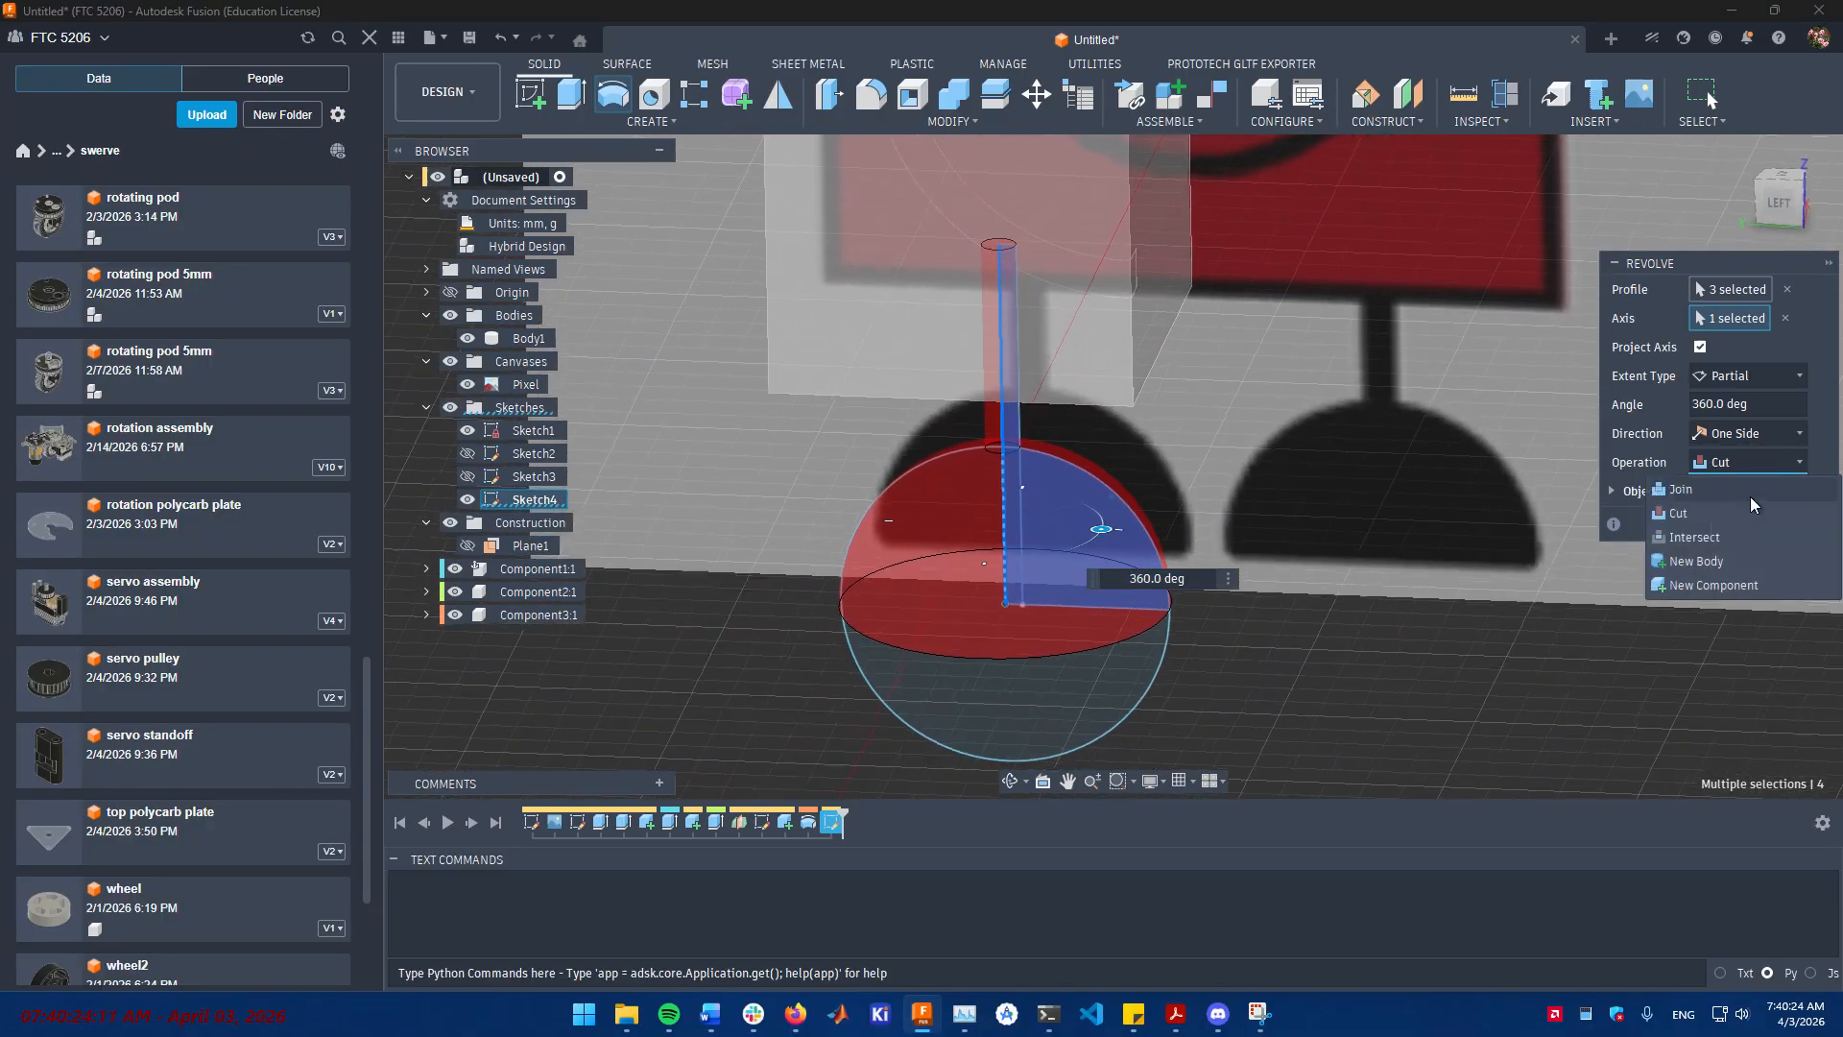
pyautogui.click(1718, 581)
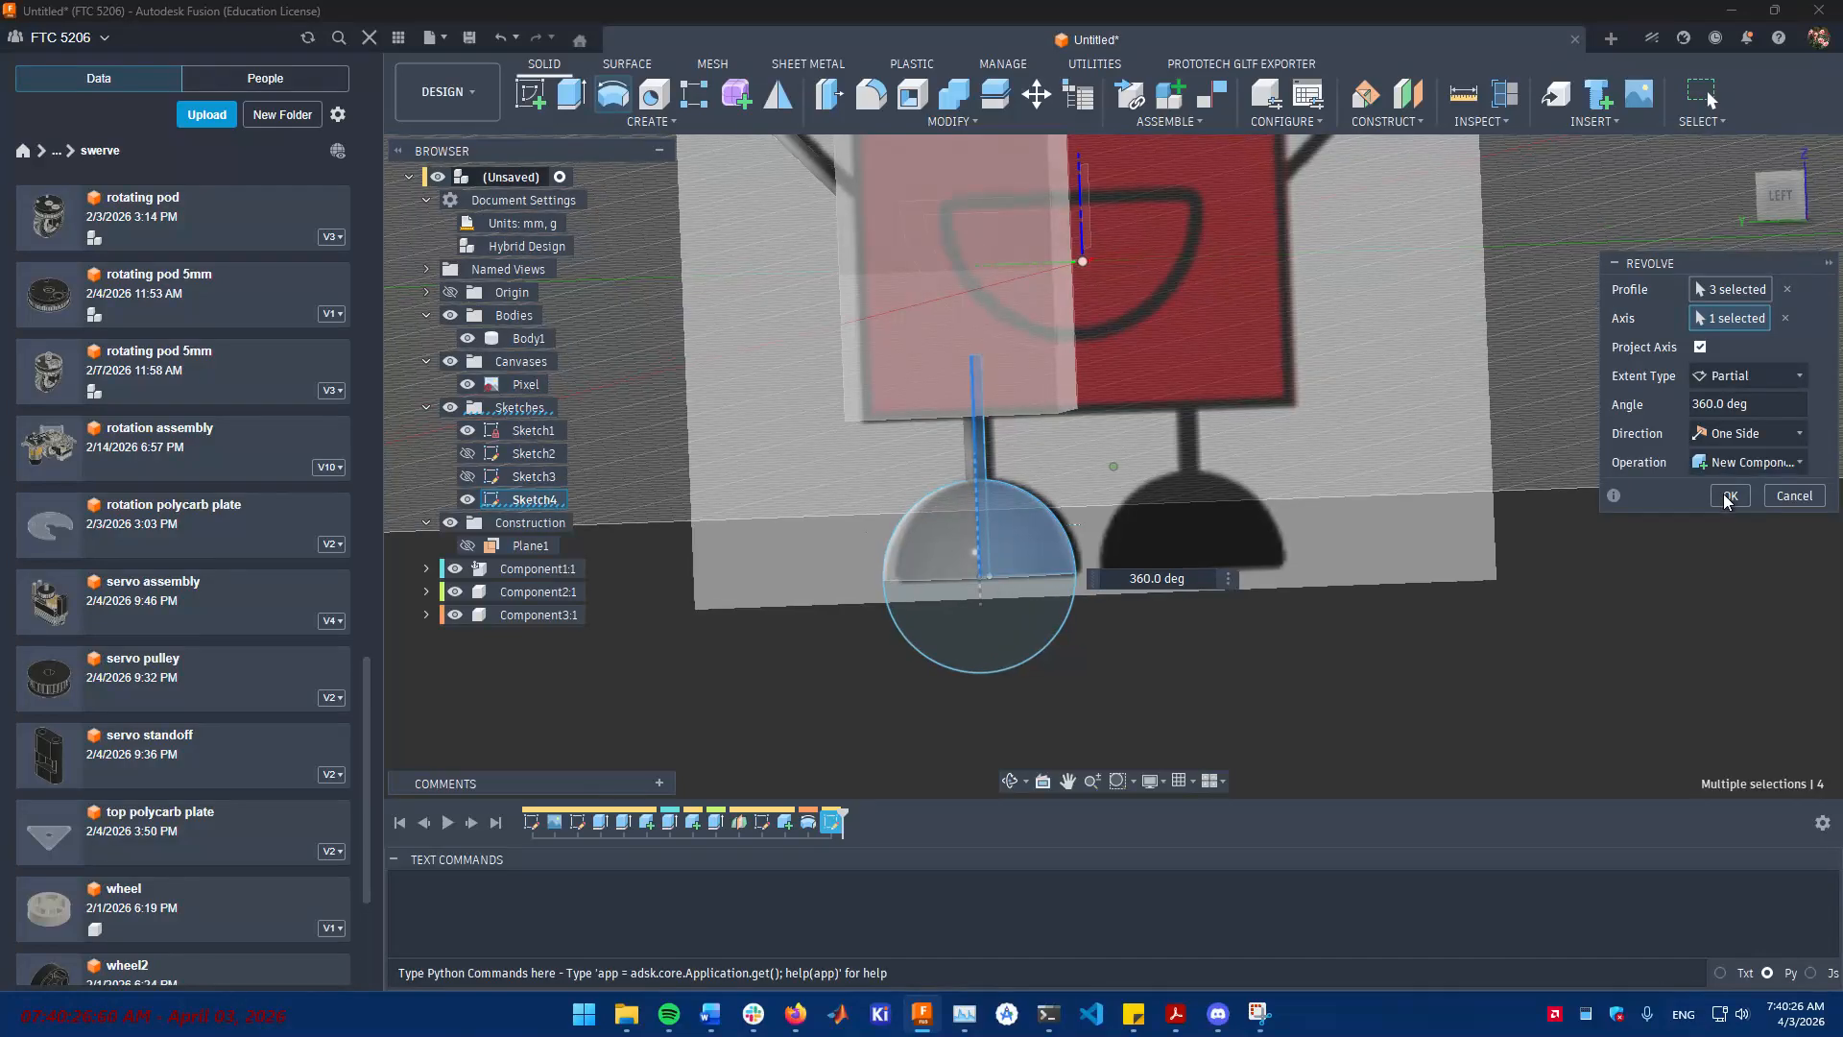
pyautogui.click(1728, 495)
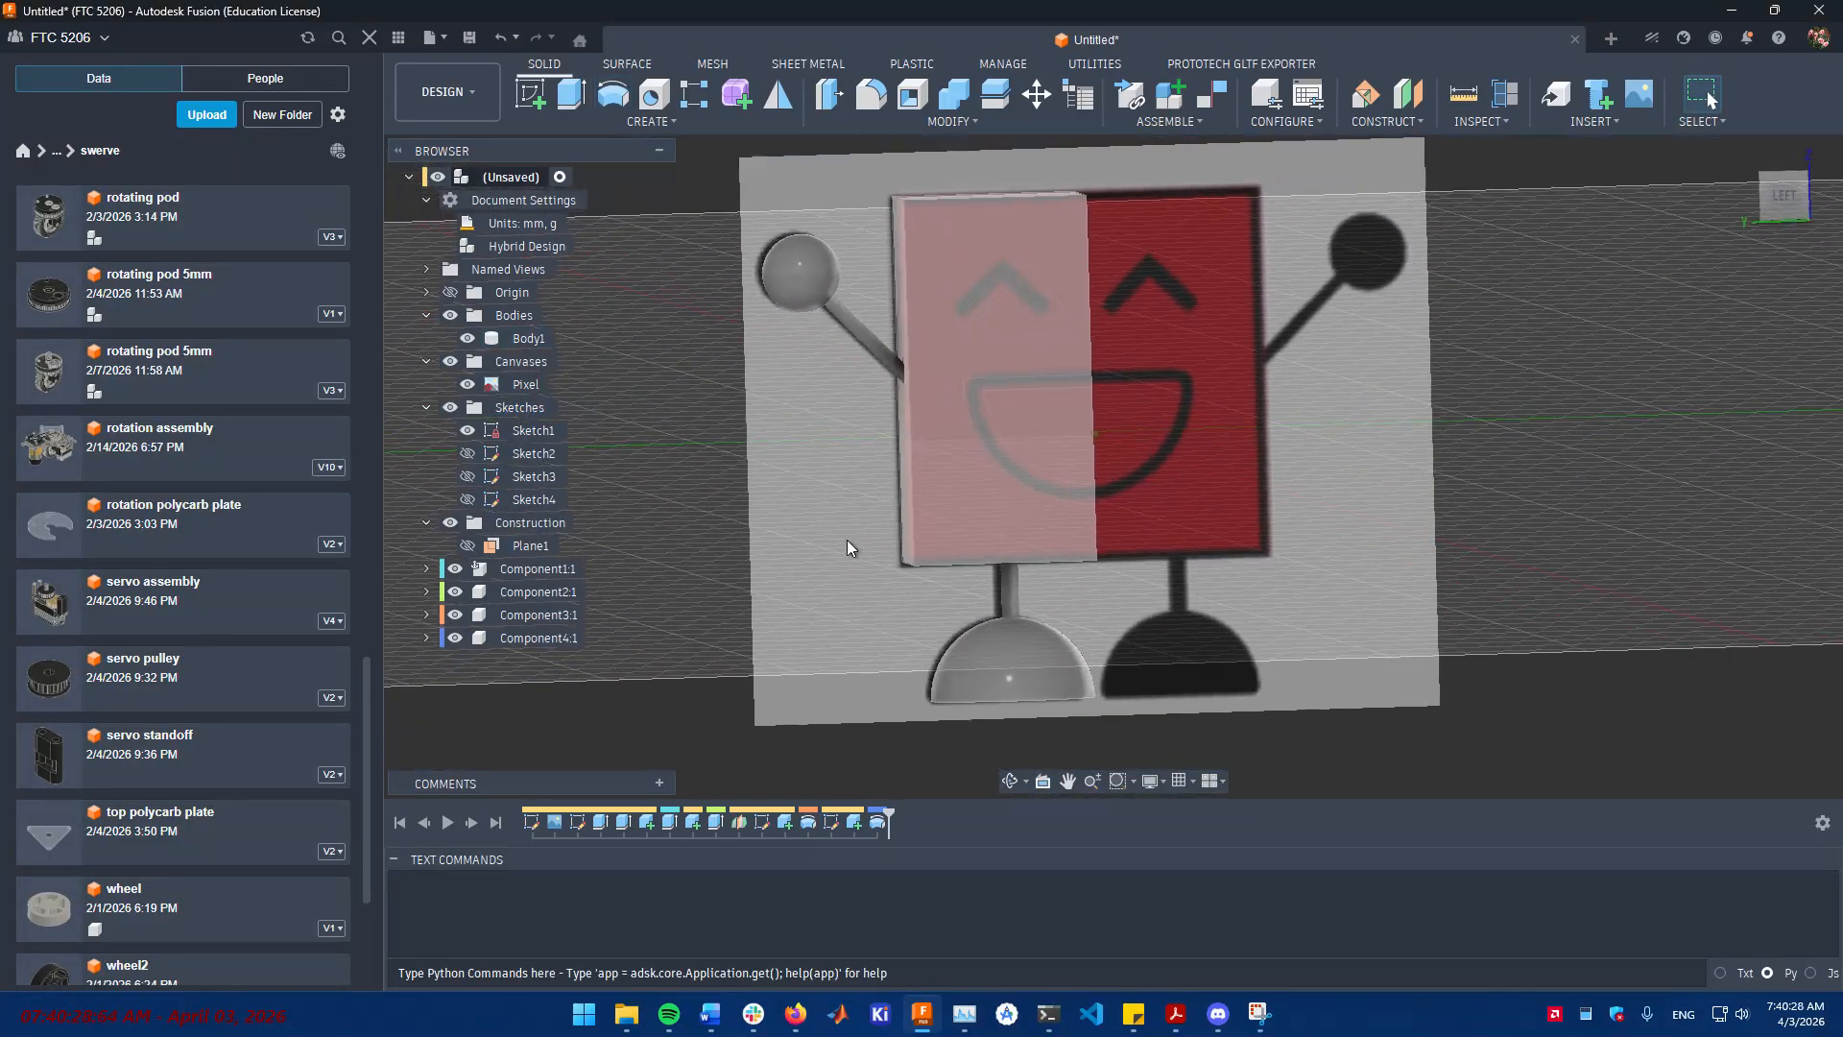
# - Hide the canvases and inspect the half character's body, arm, leg and foot
pyautogui.click(450, 362)
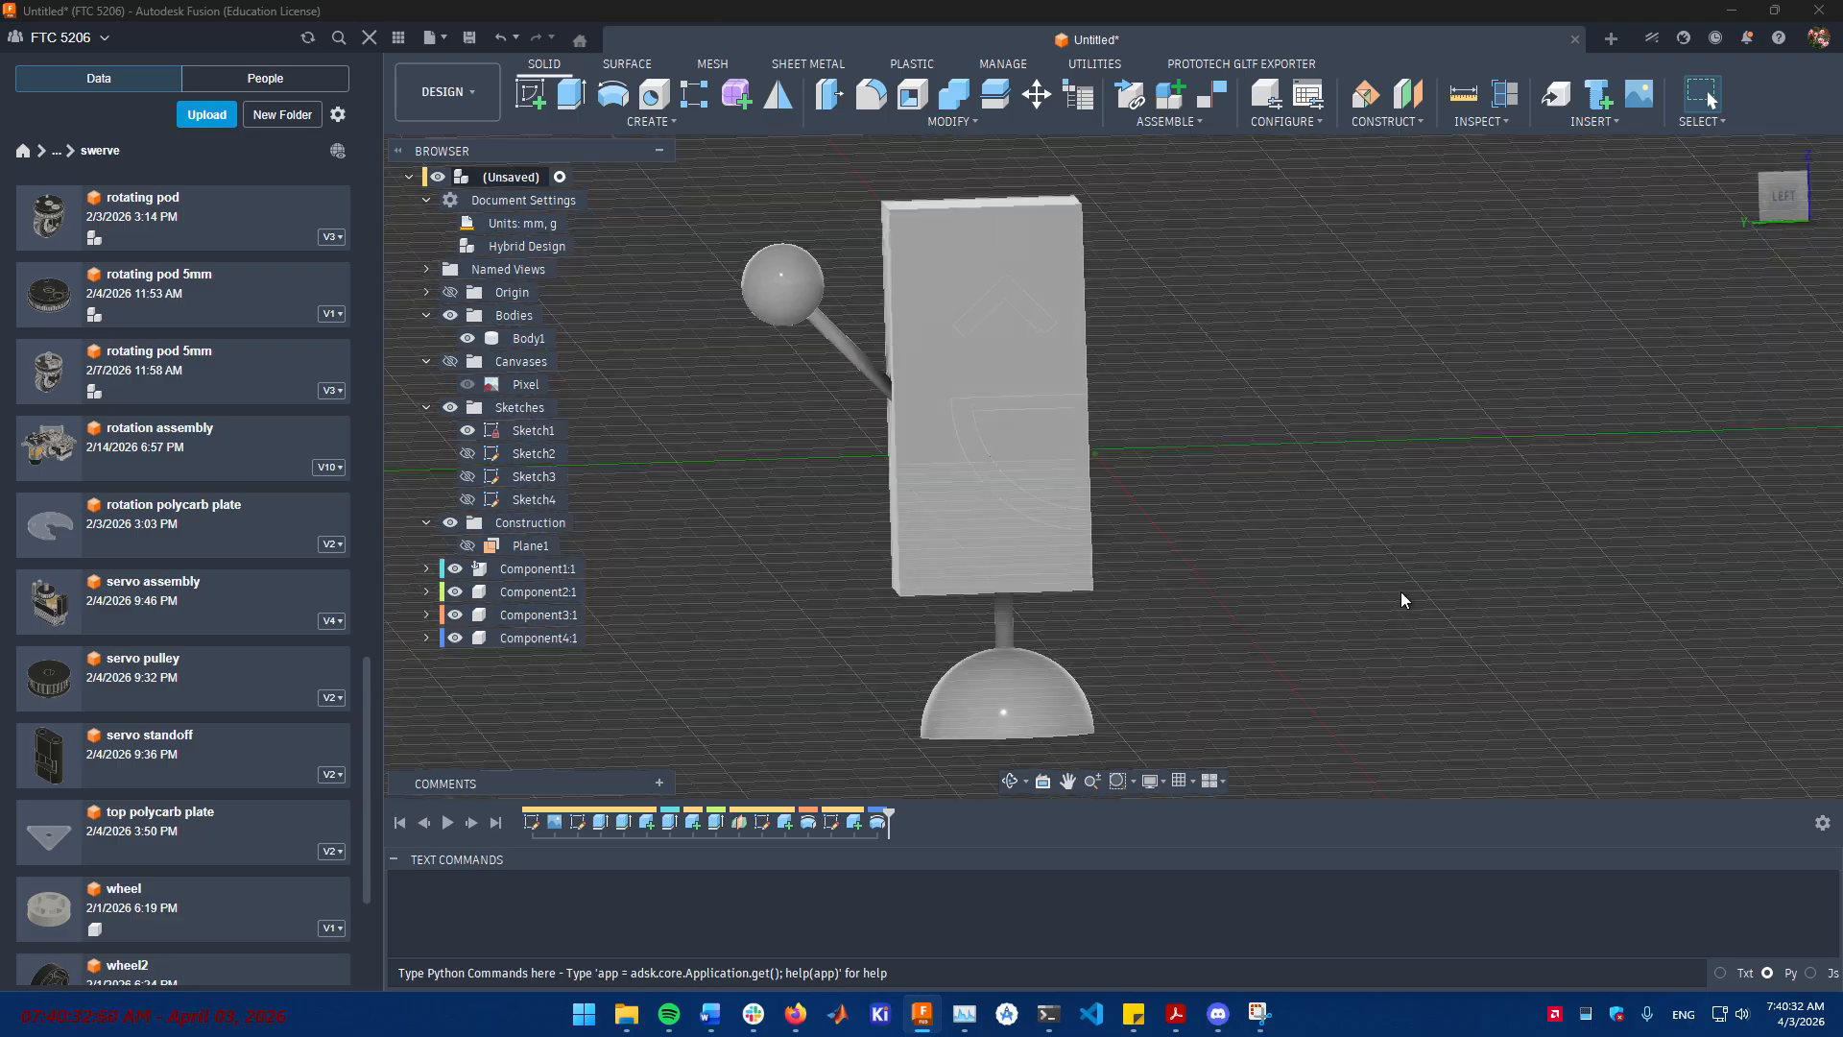
pyautogui.scroll(3, 1402, 592)
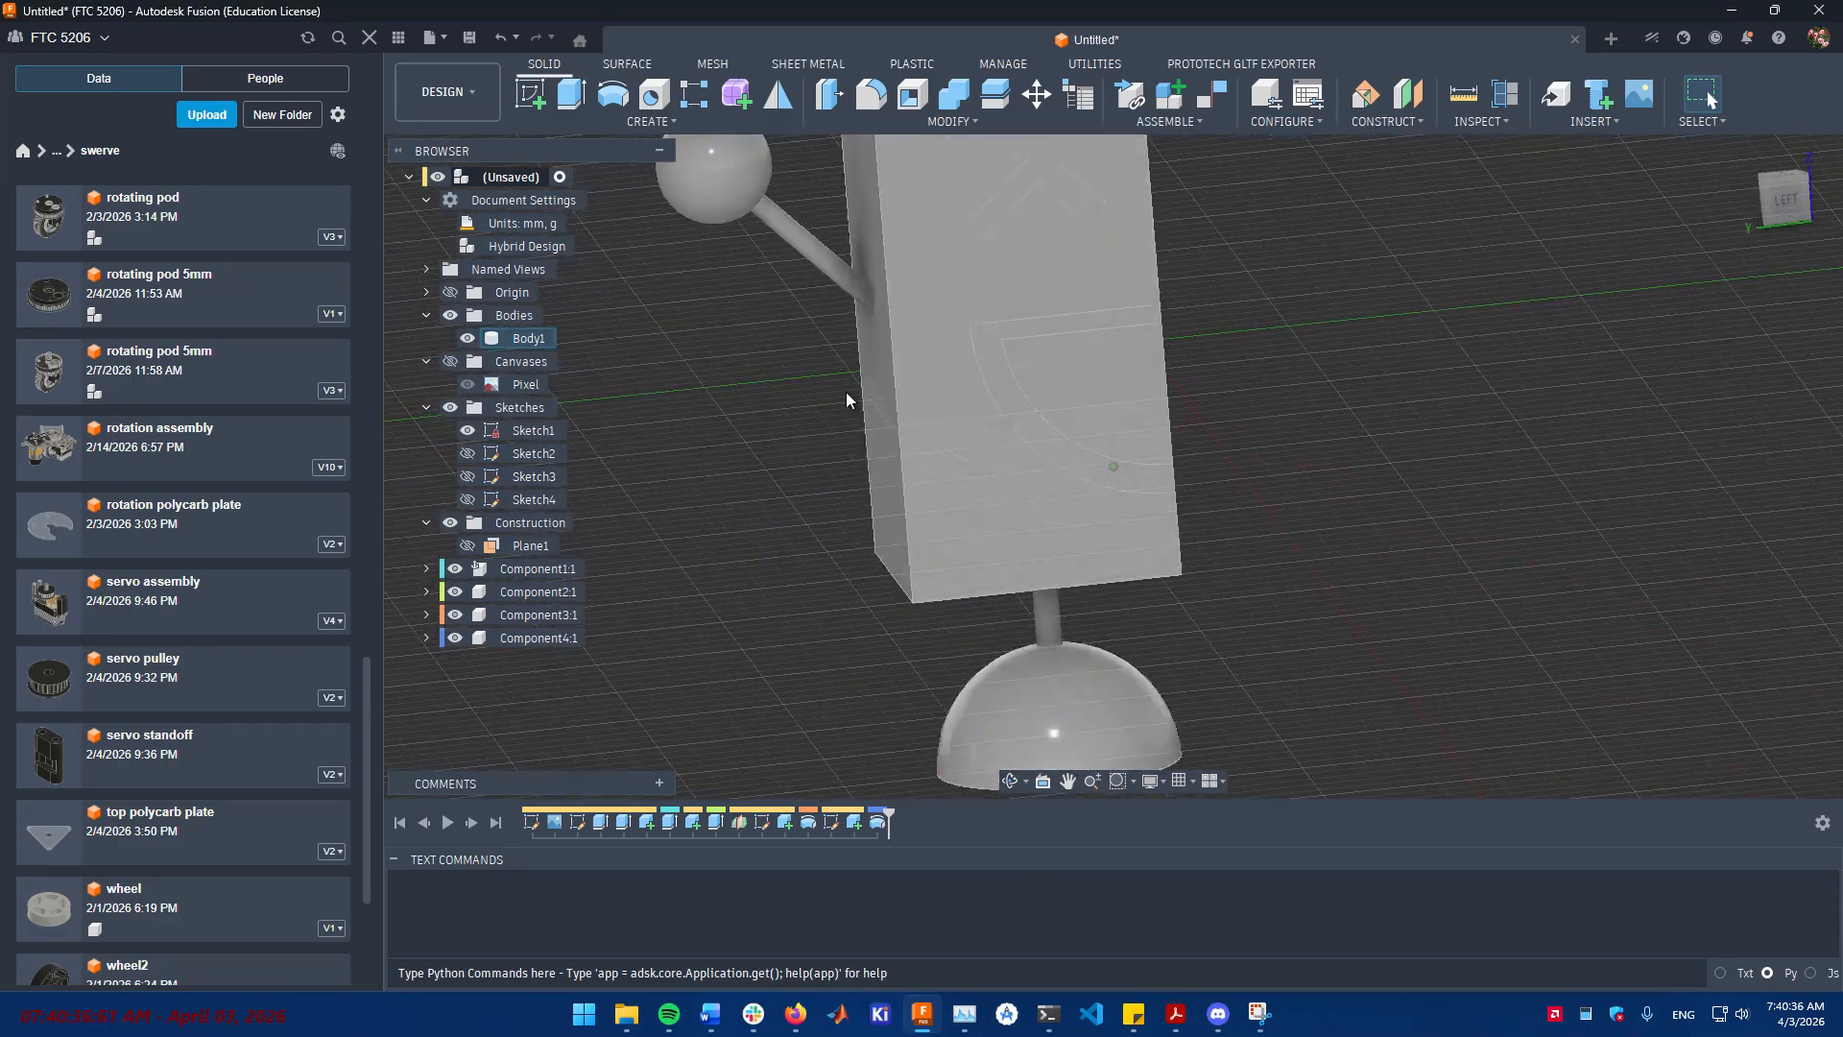
pyautogui.scroll(-3, 816, 249)
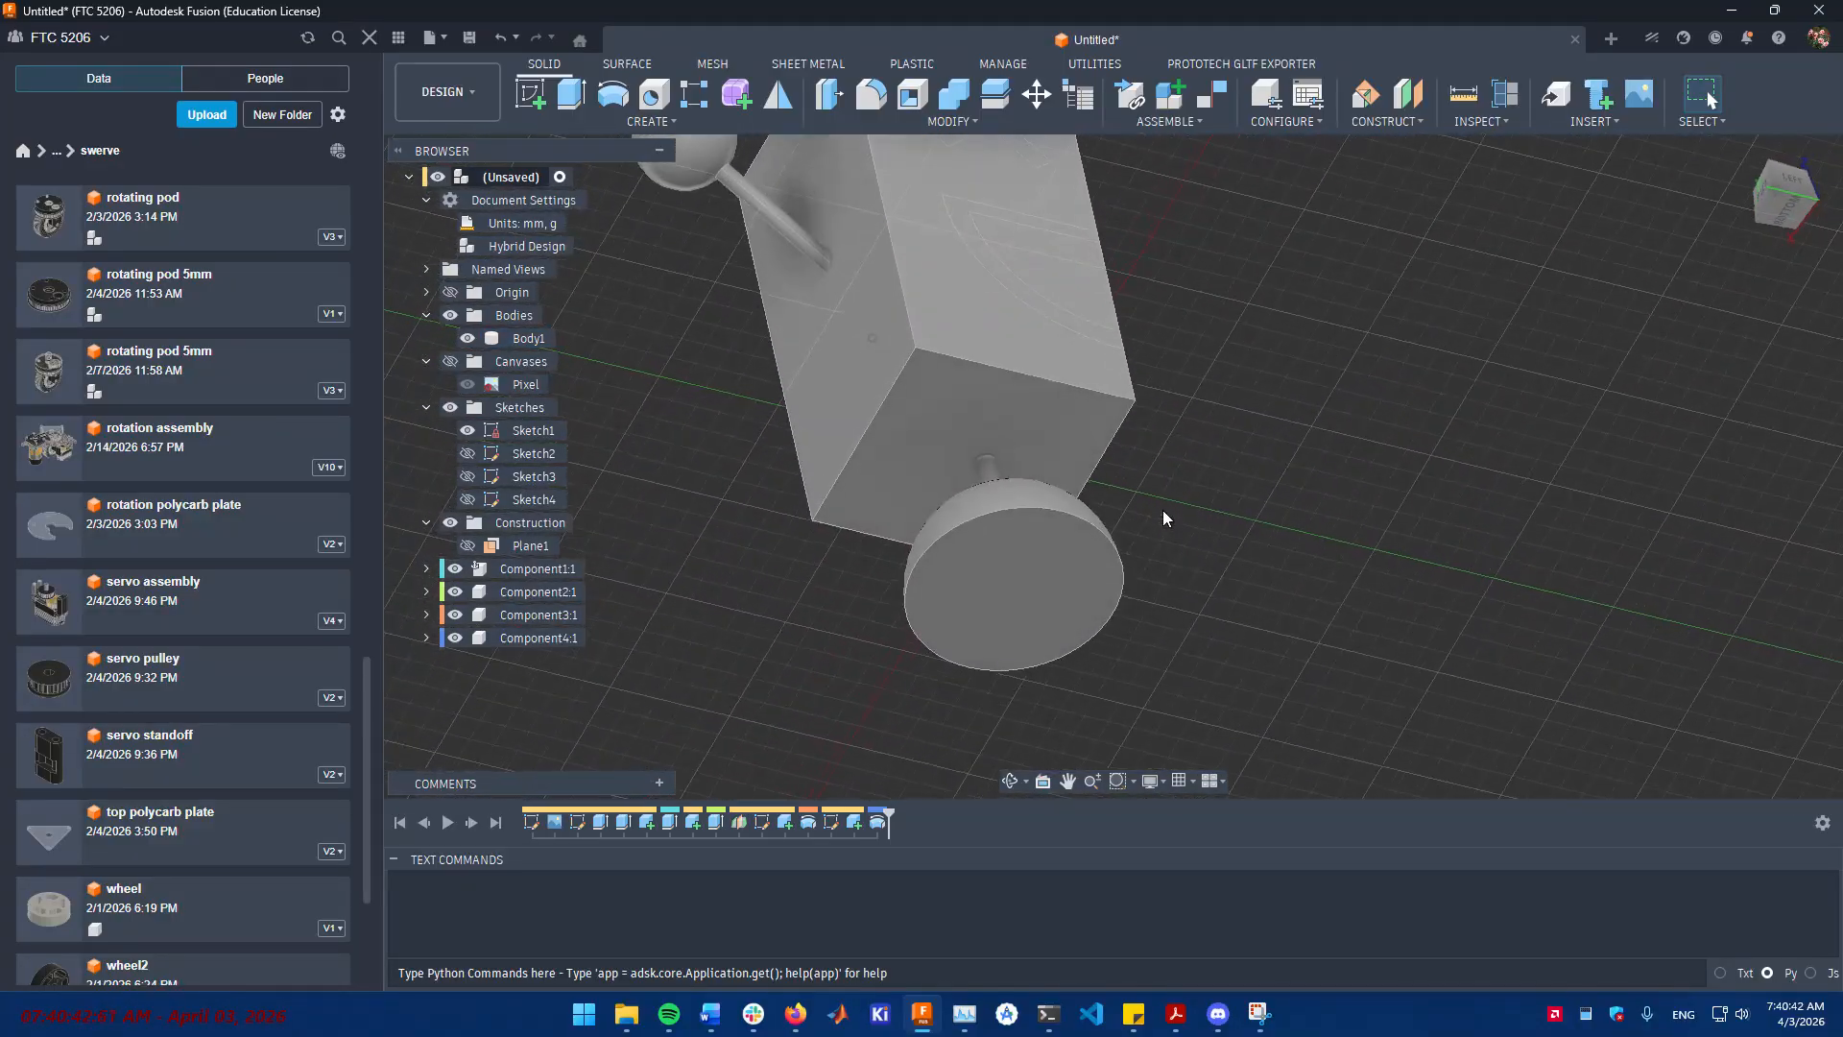
# - Measure the distance from the foot's flat underside to the body's top face
pyautogui.click(1019, 574)
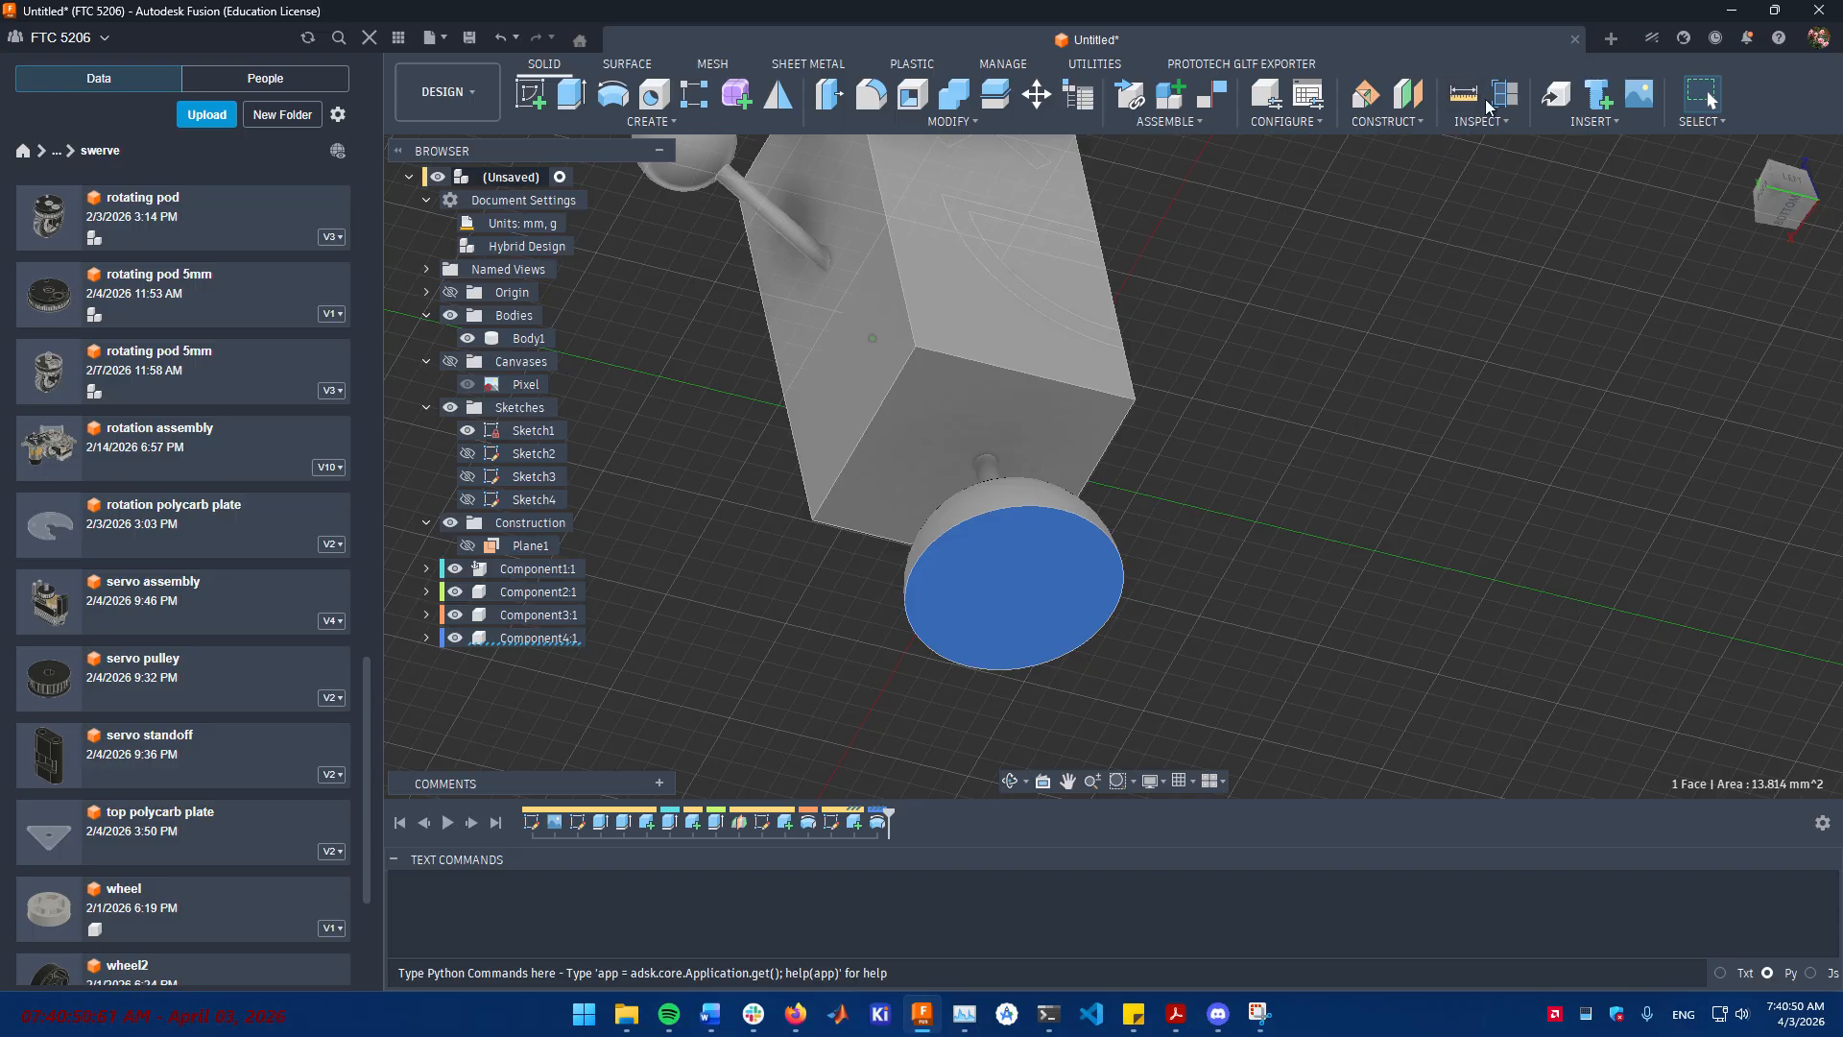
pyautogui.click(1242, 401)
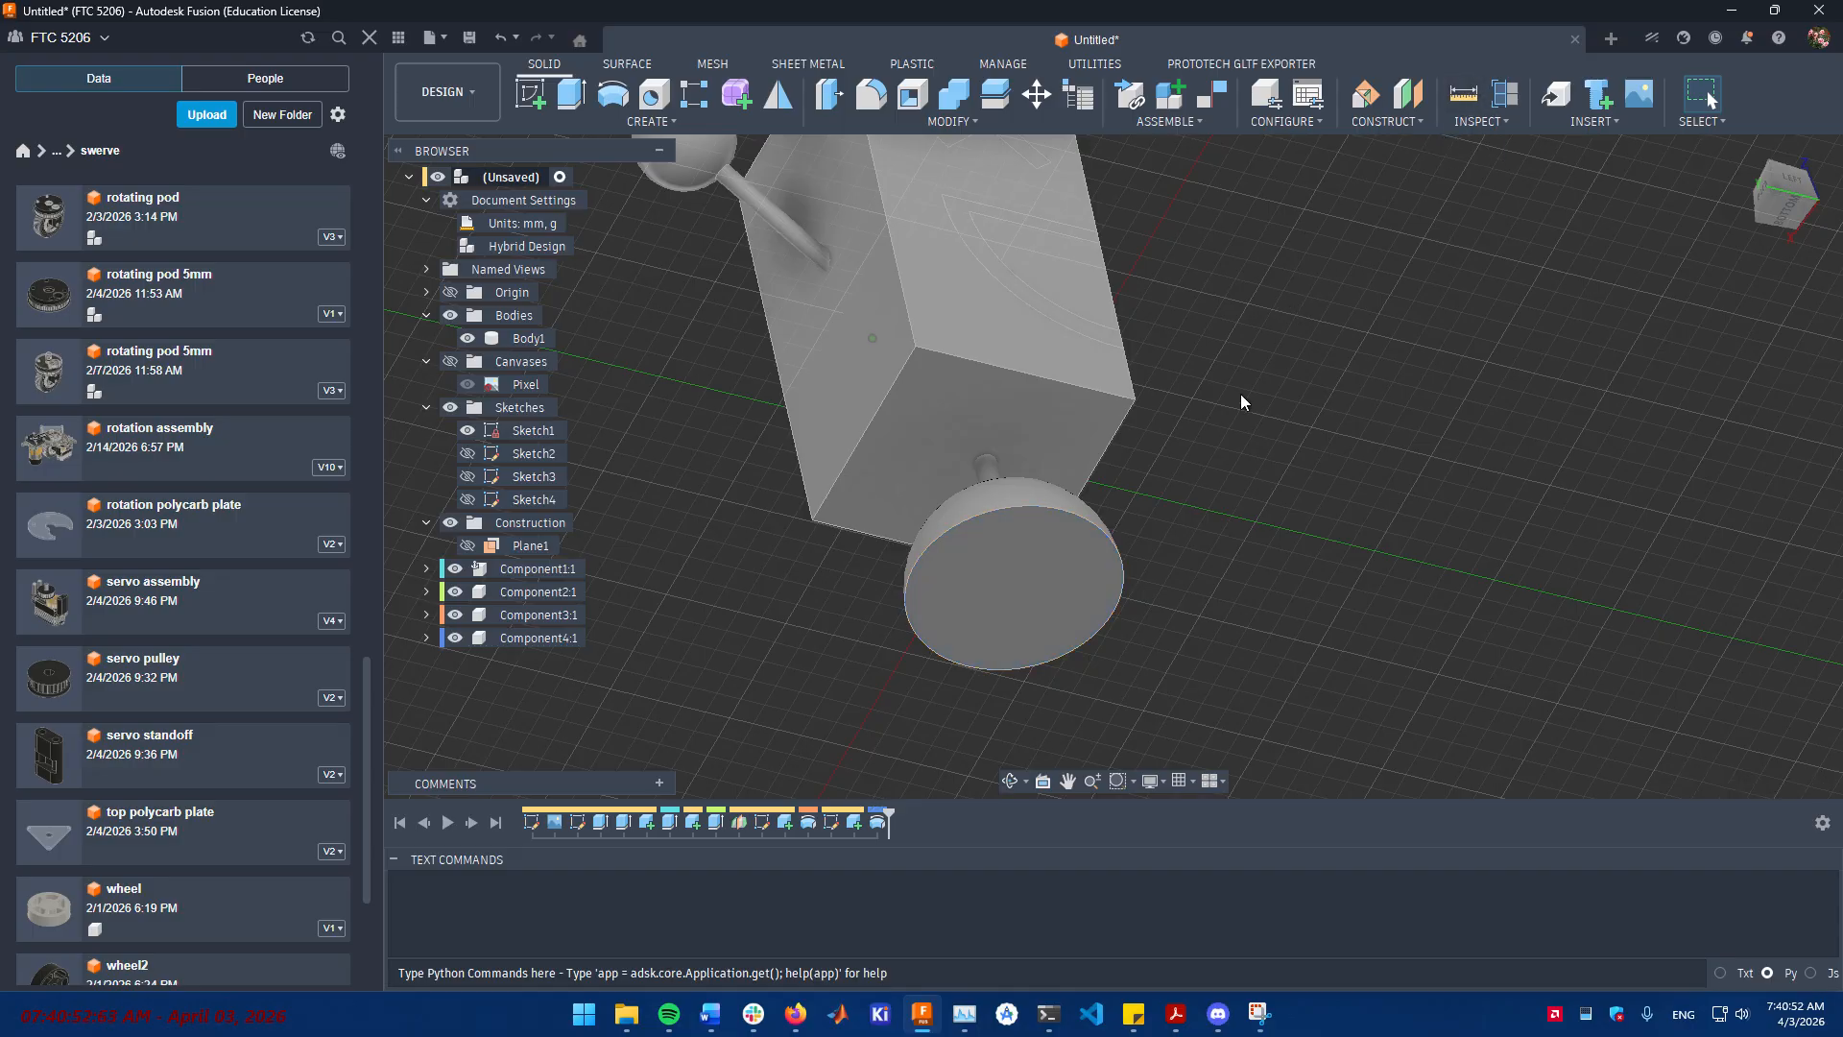
pyautogui.click(1462, 100)
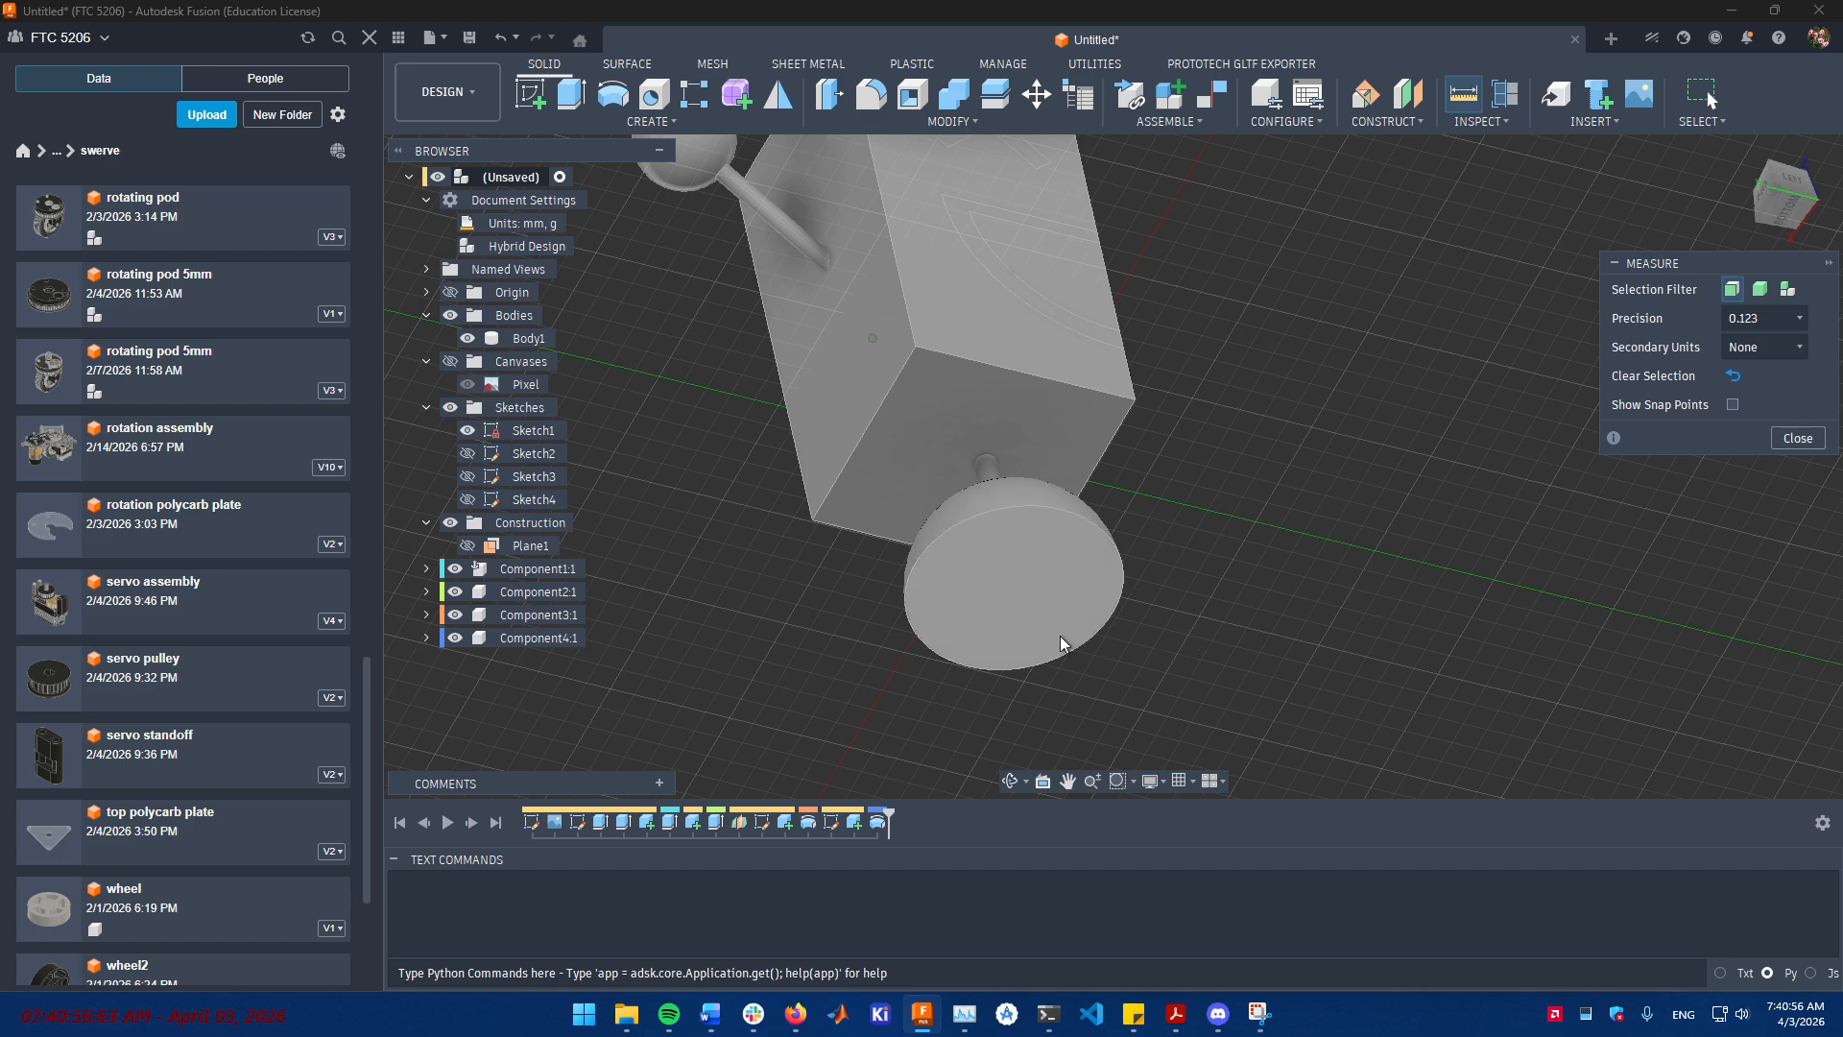
pyautogui.click(1030, 616)
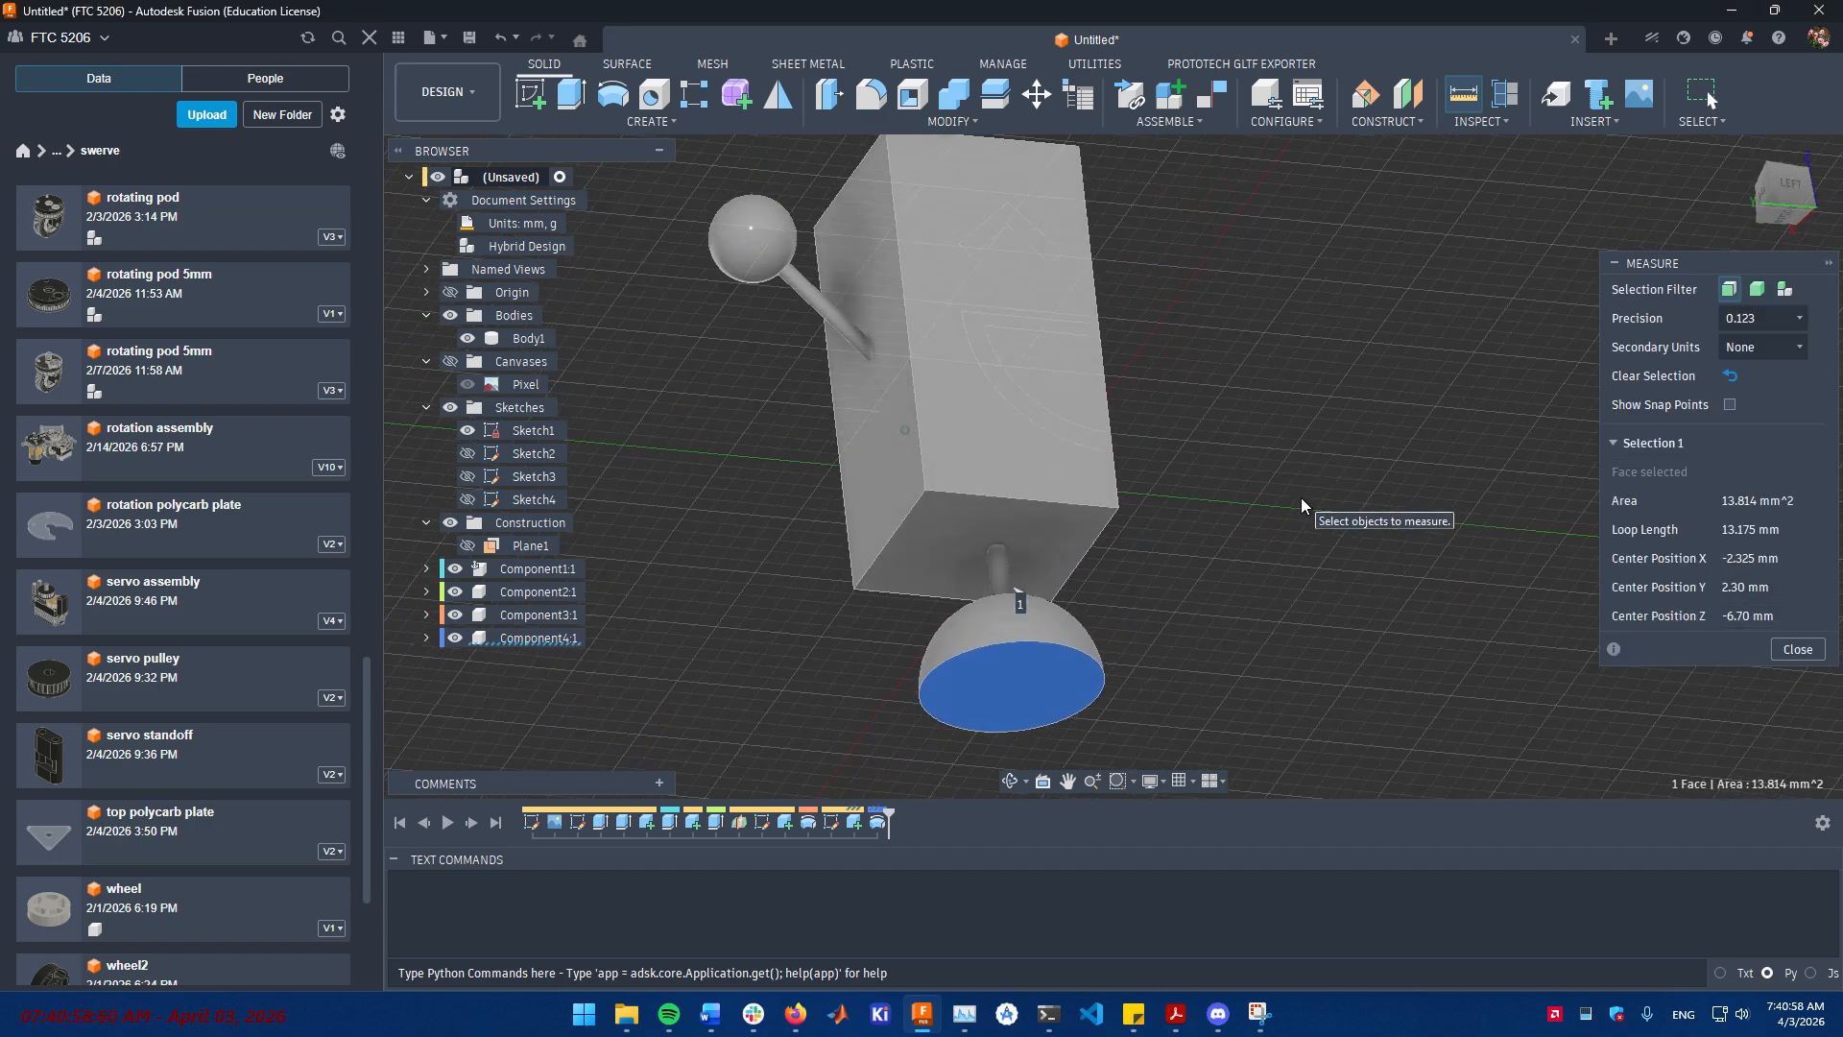
pyautogui.click(1126, 399)
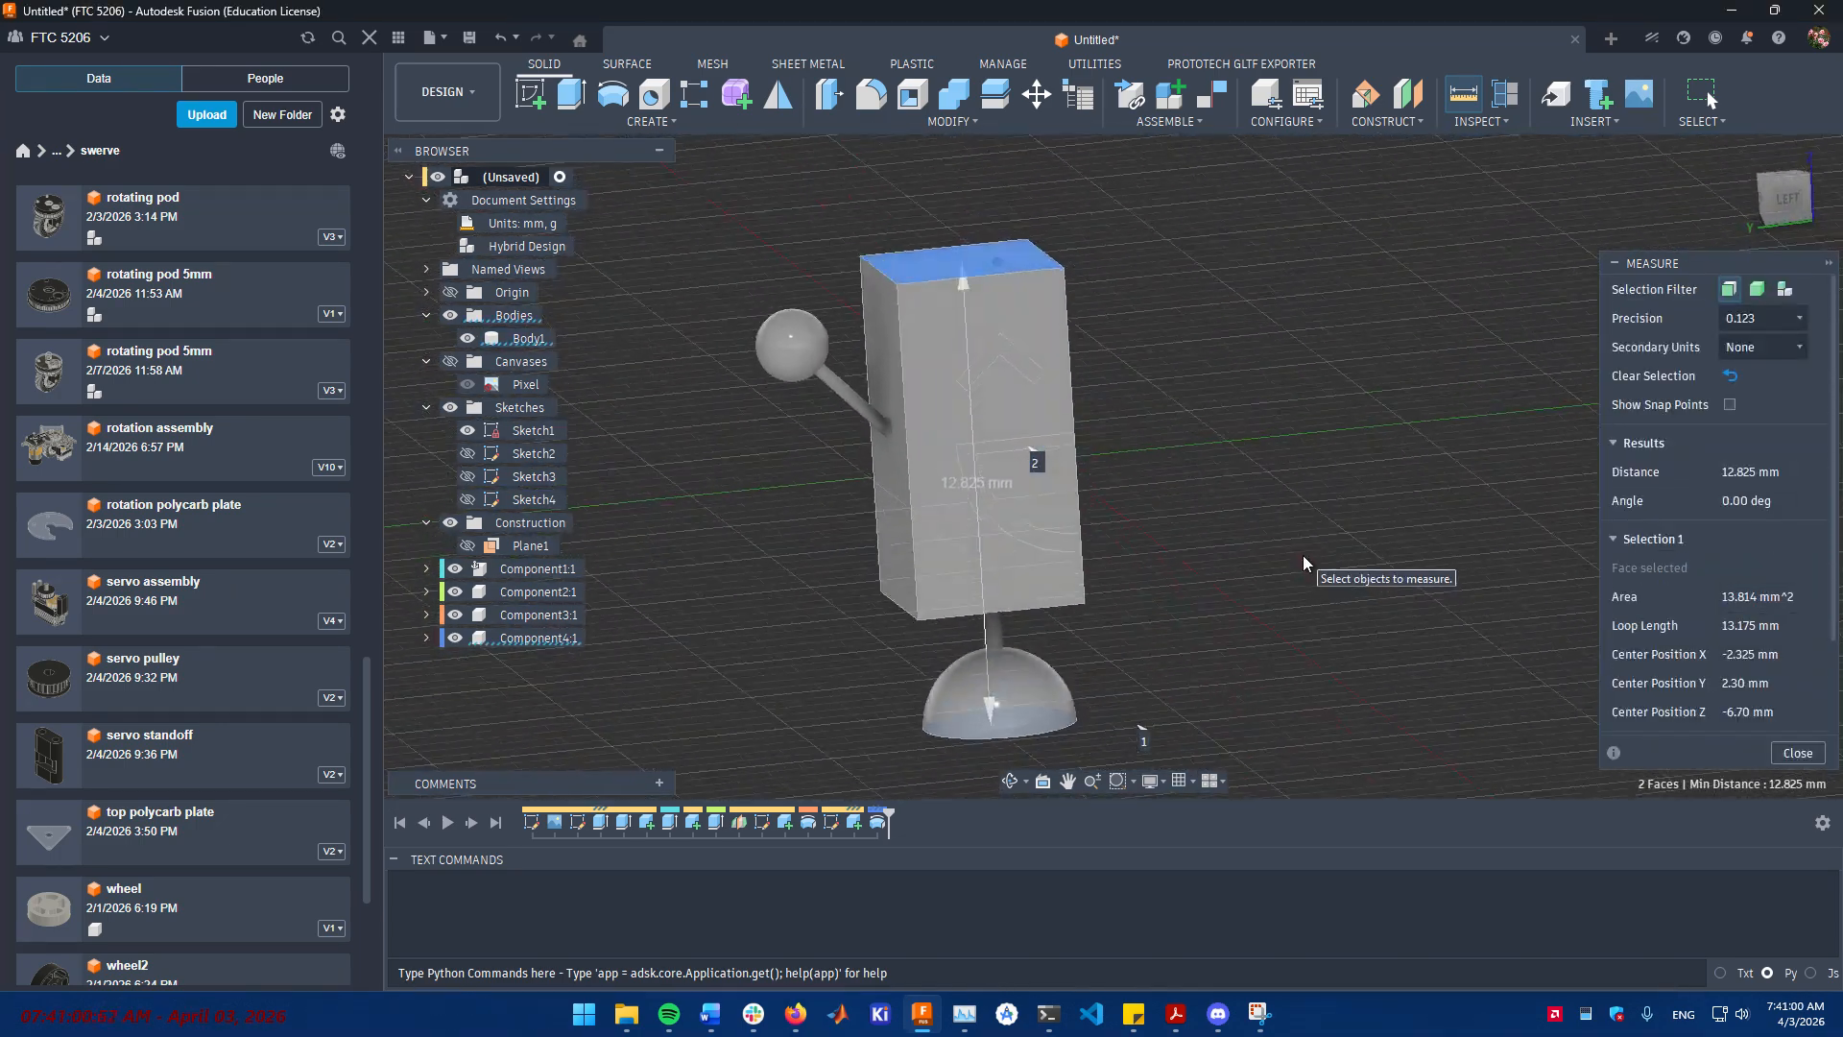
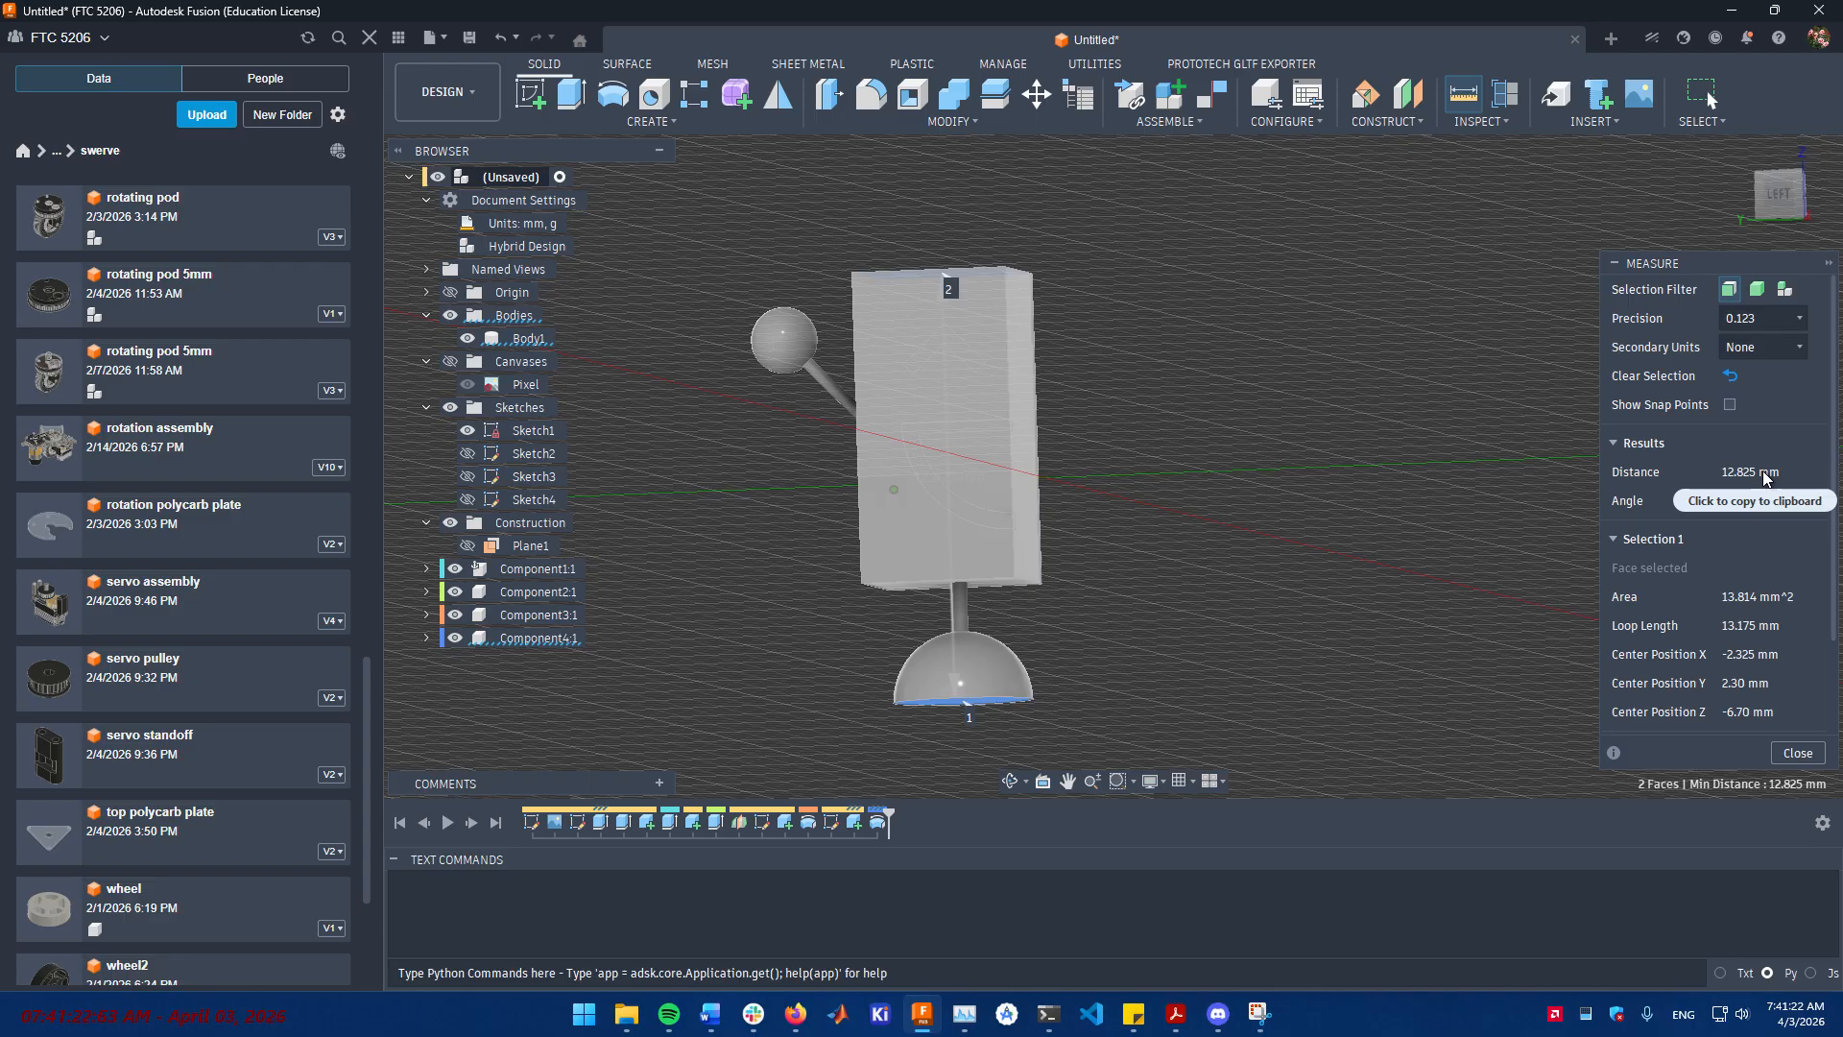
pyautogui.press('Escape')
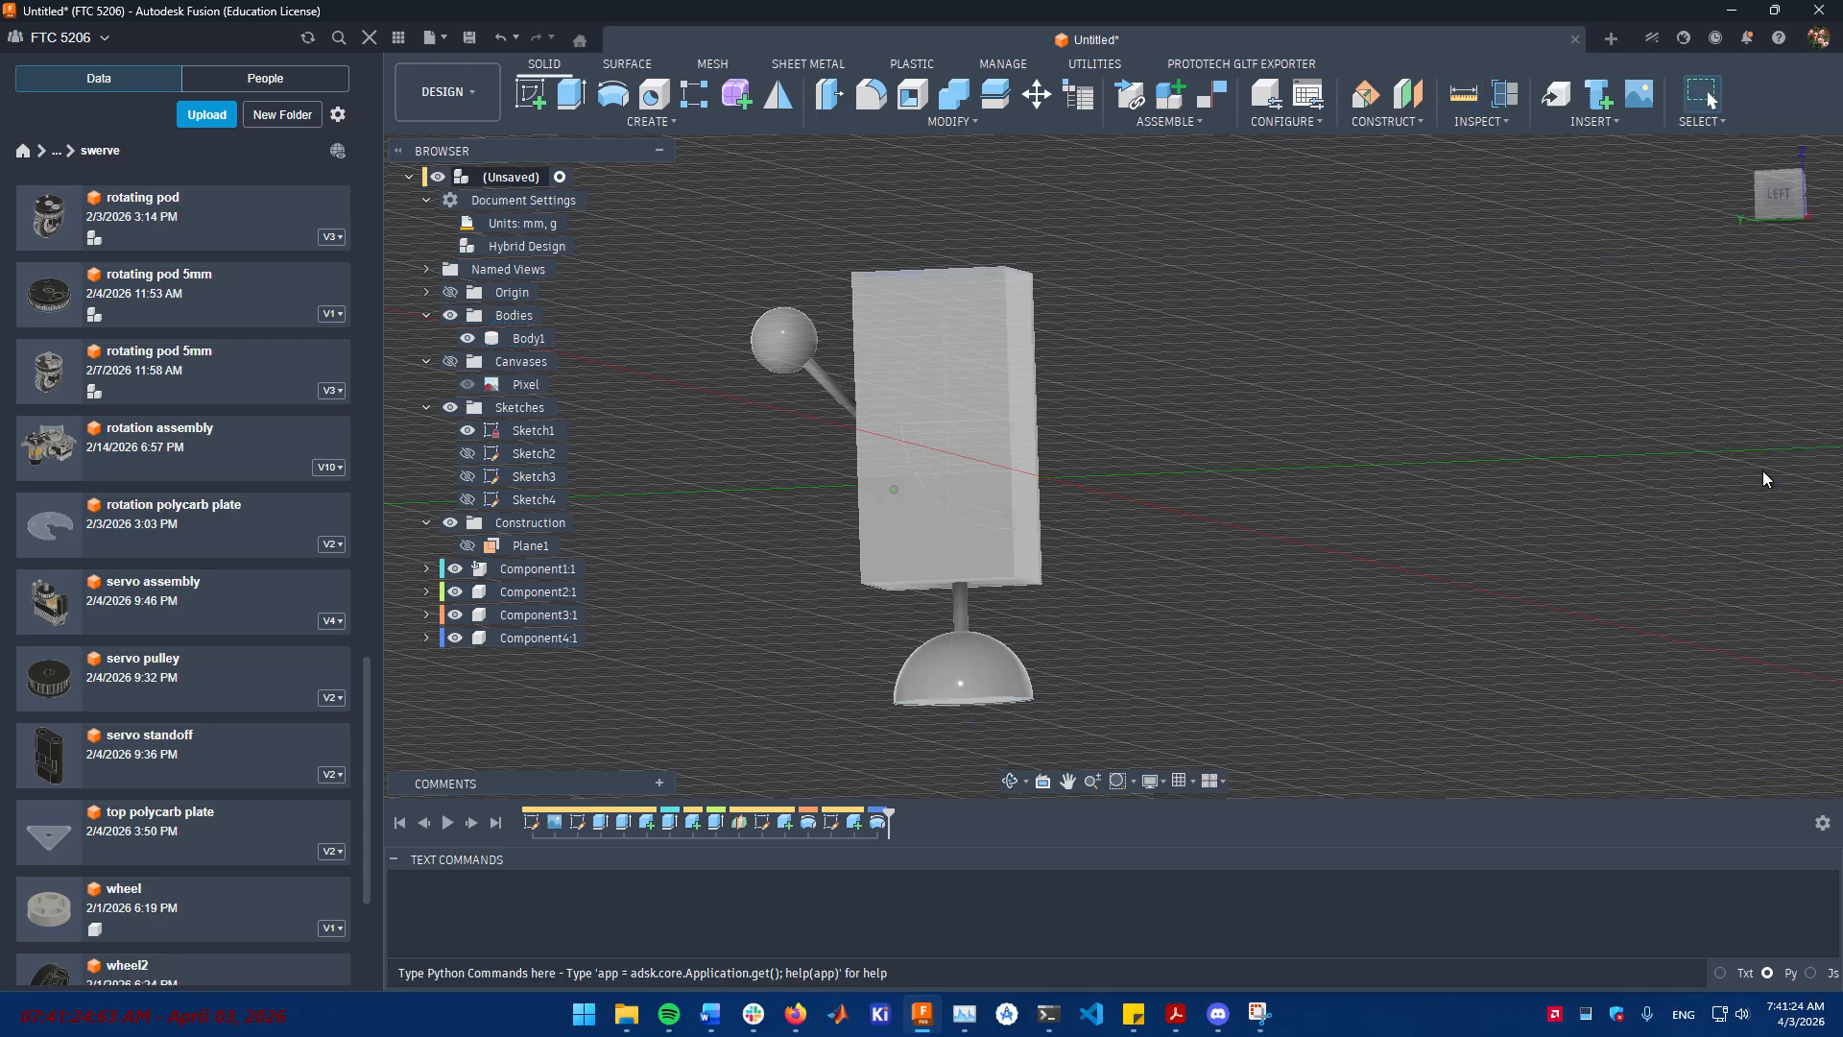
# - Start a uniform Scale and select the character's main body as an entity
pyautogui.keyDown('shift'); pyautogui.moveTo(1419, 527); pyautogui.dragTo(923, 376, button='middle'); pyautogui.keyUp('shift')
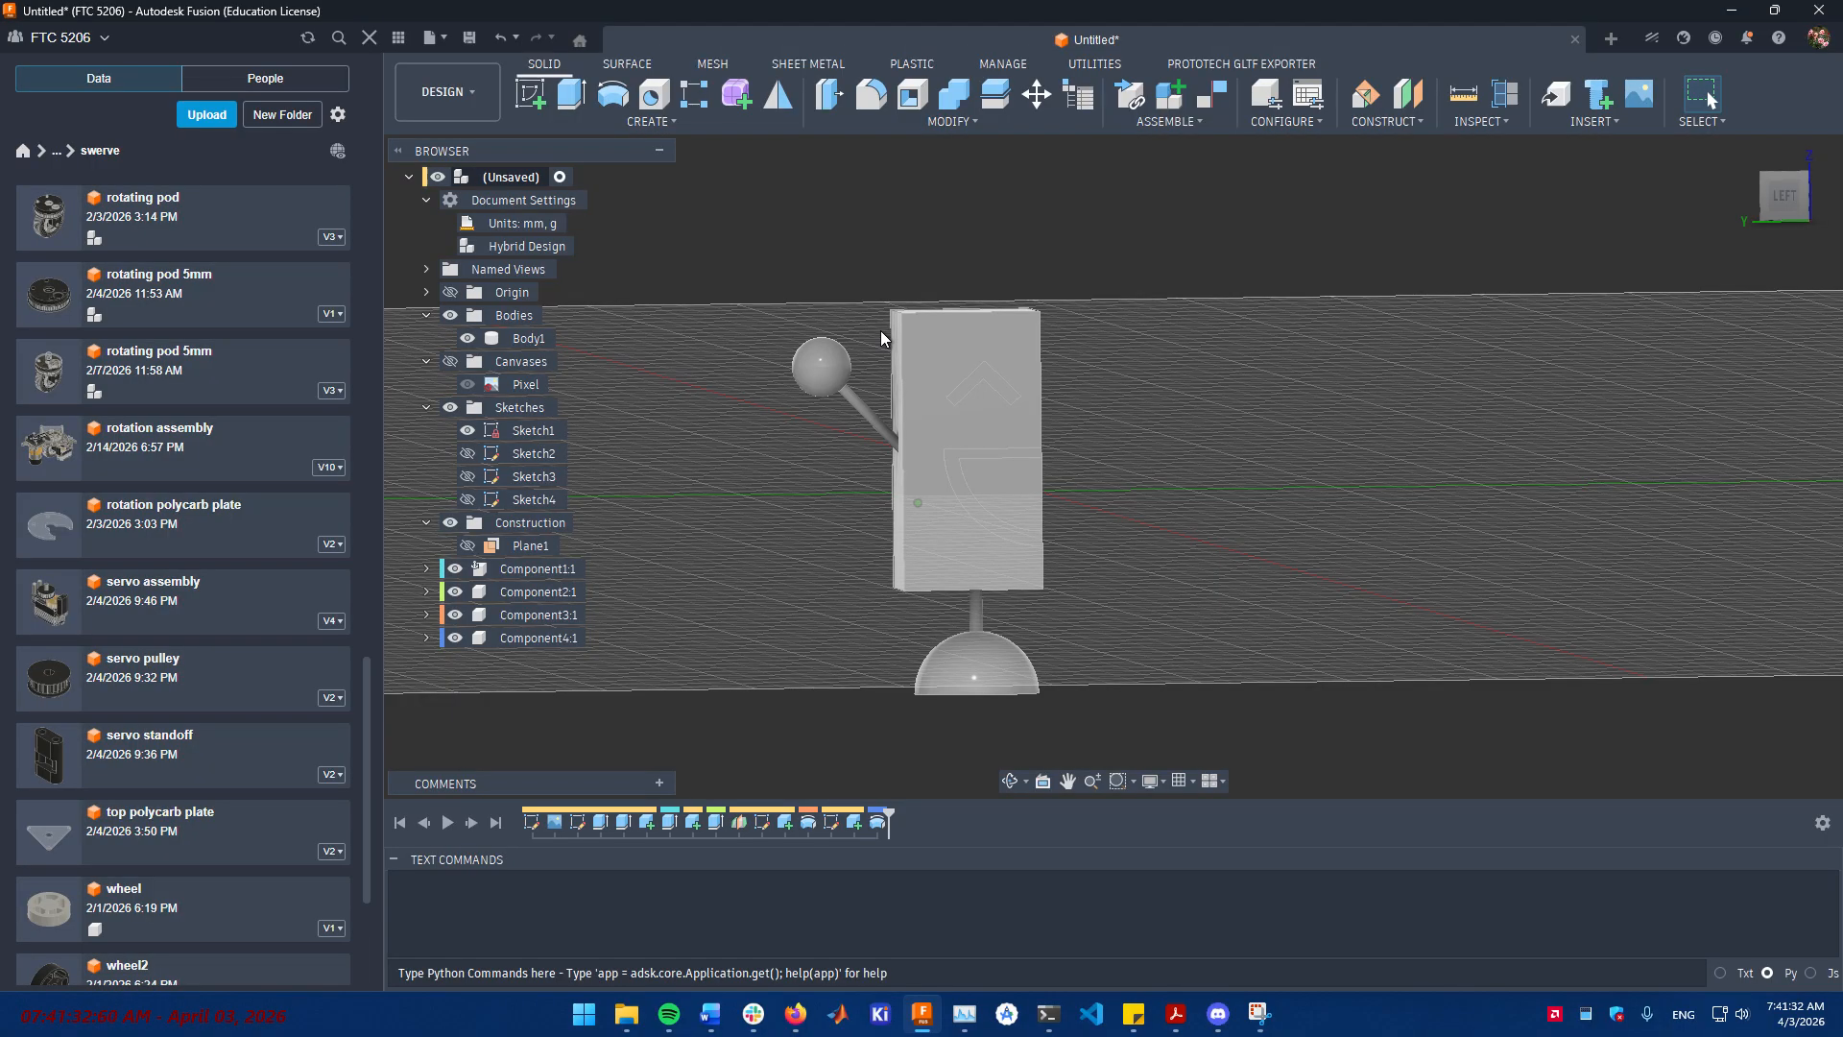
pyautogui.click(963, 121)
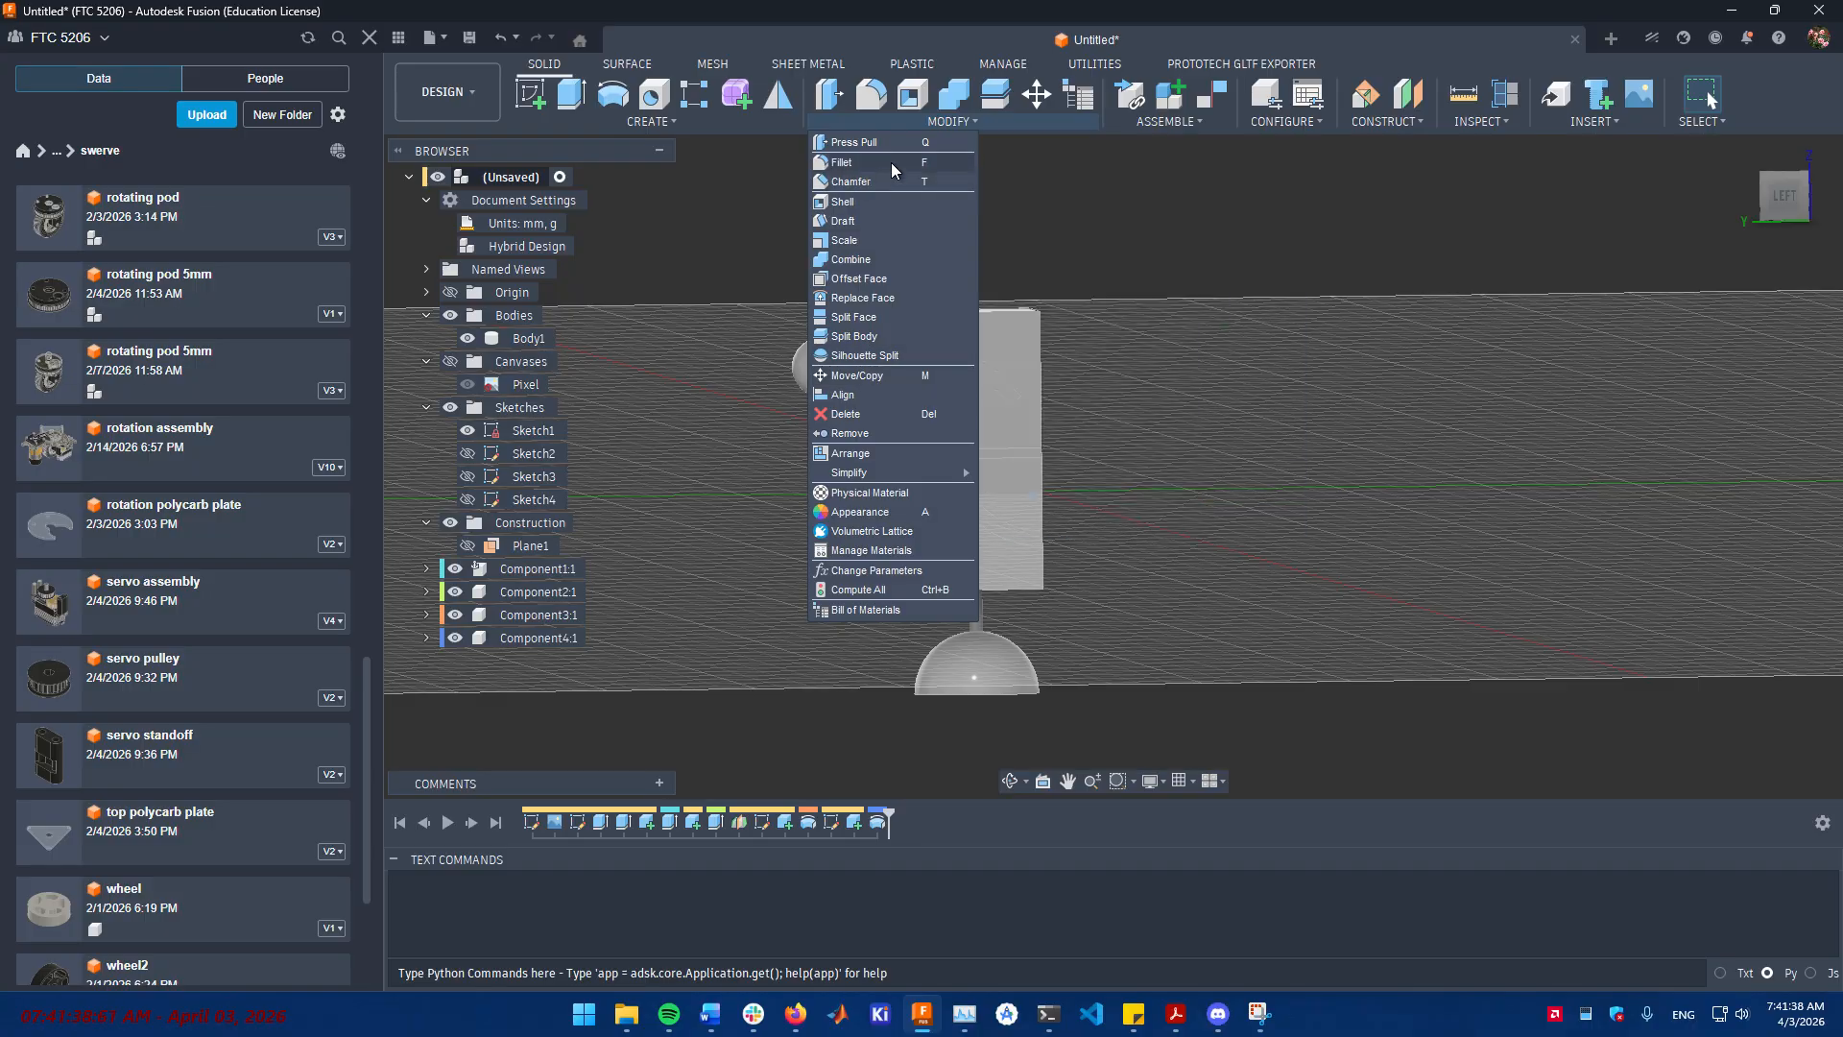
pyautogui.click(877, 239)
pyautogui.keyDown('shift'); pyautogui.moveTo(1144, 474); pyautogui.dragTo(707, 371, button='middle'); pyautogui.keyUp('shift')
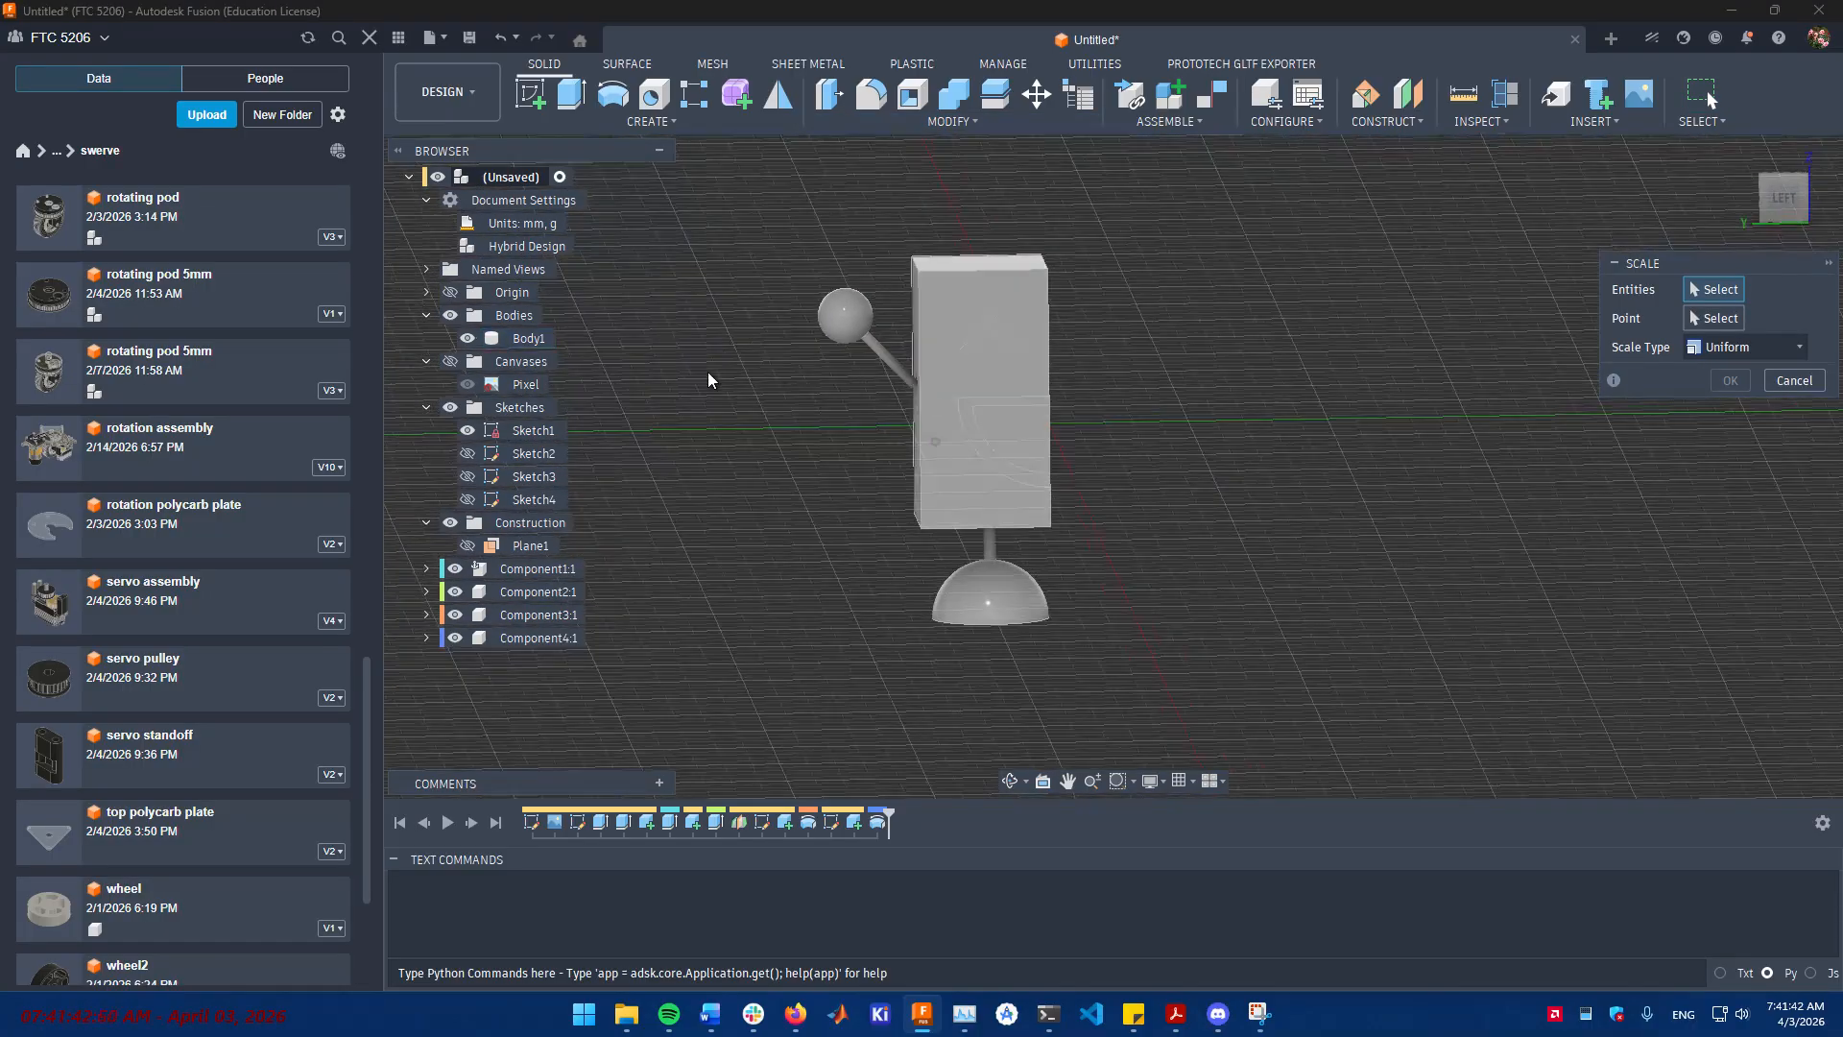
pyautogui.click(943, 360)
pyautogui.scroll(3, 864, 384)
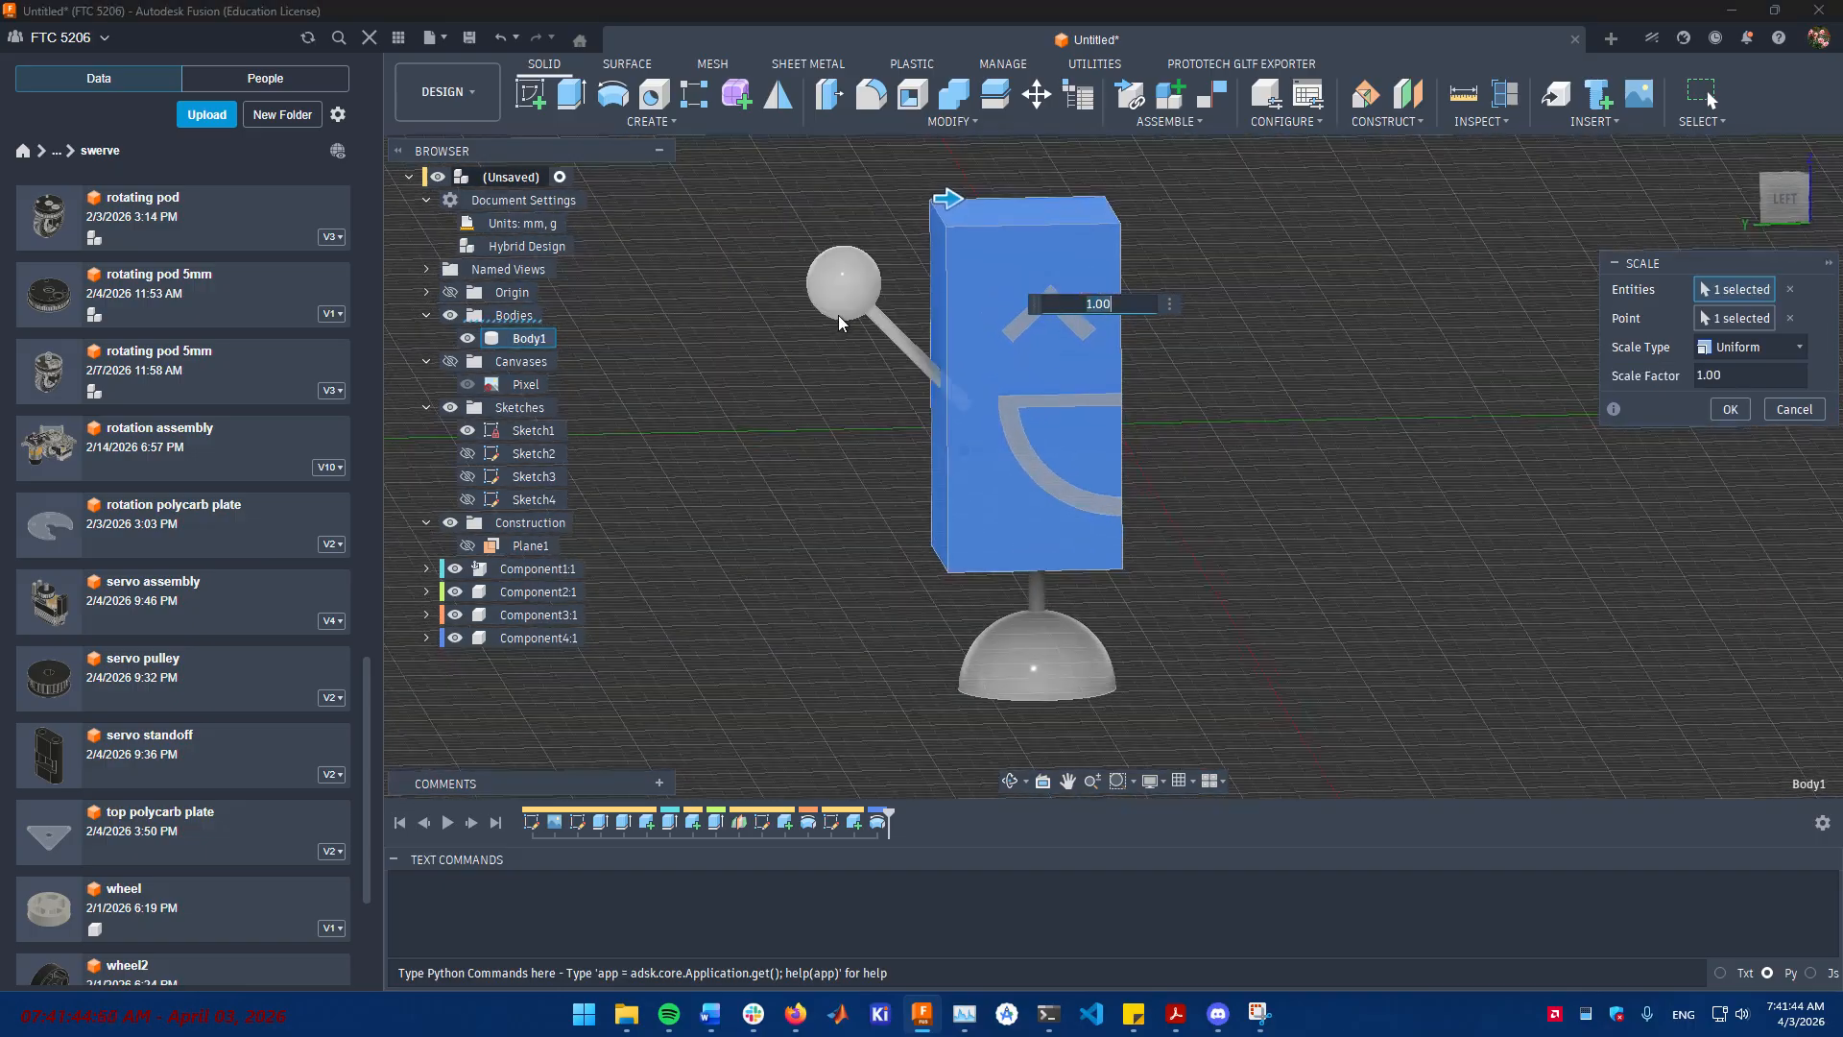
# - Add the arm, mouth, eye and foot bodies to the entities of the Scale operation alongside the main block
pyautogui.click(838, 315)
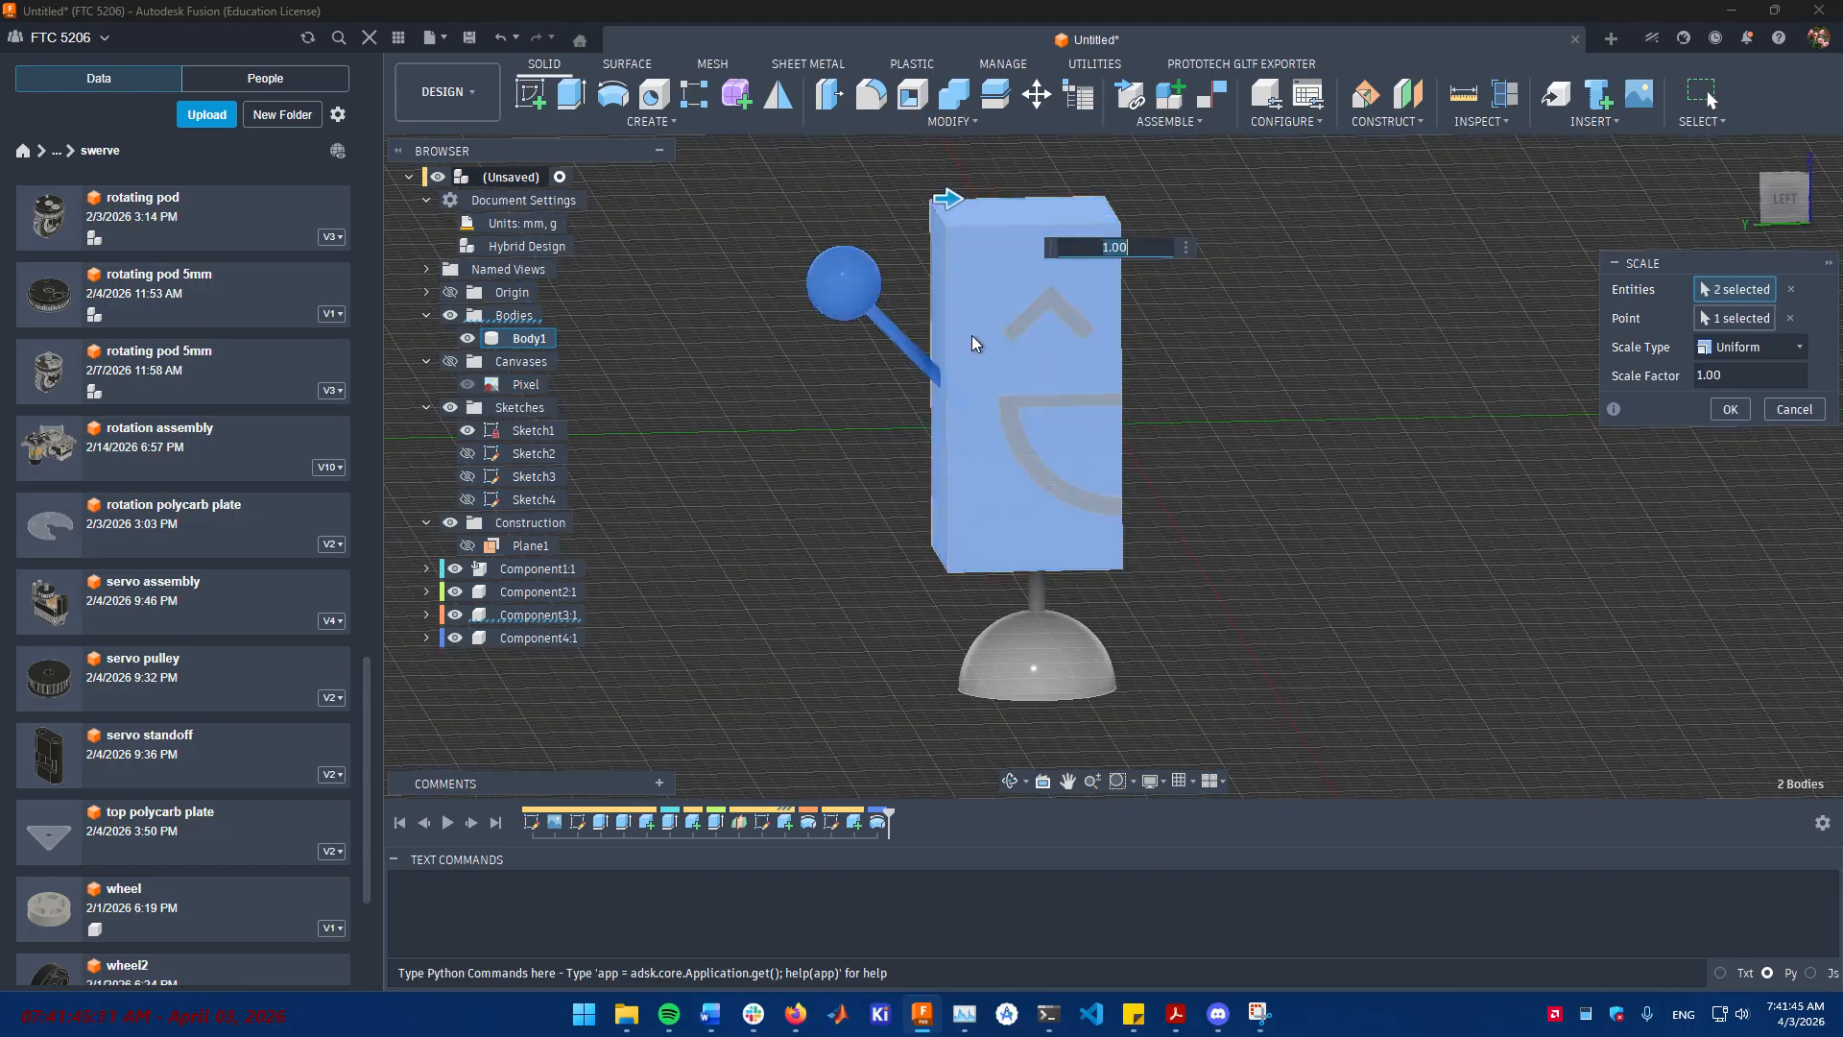
pyautogui.click(1061, 324)
pyautogui.click(1067, 366)
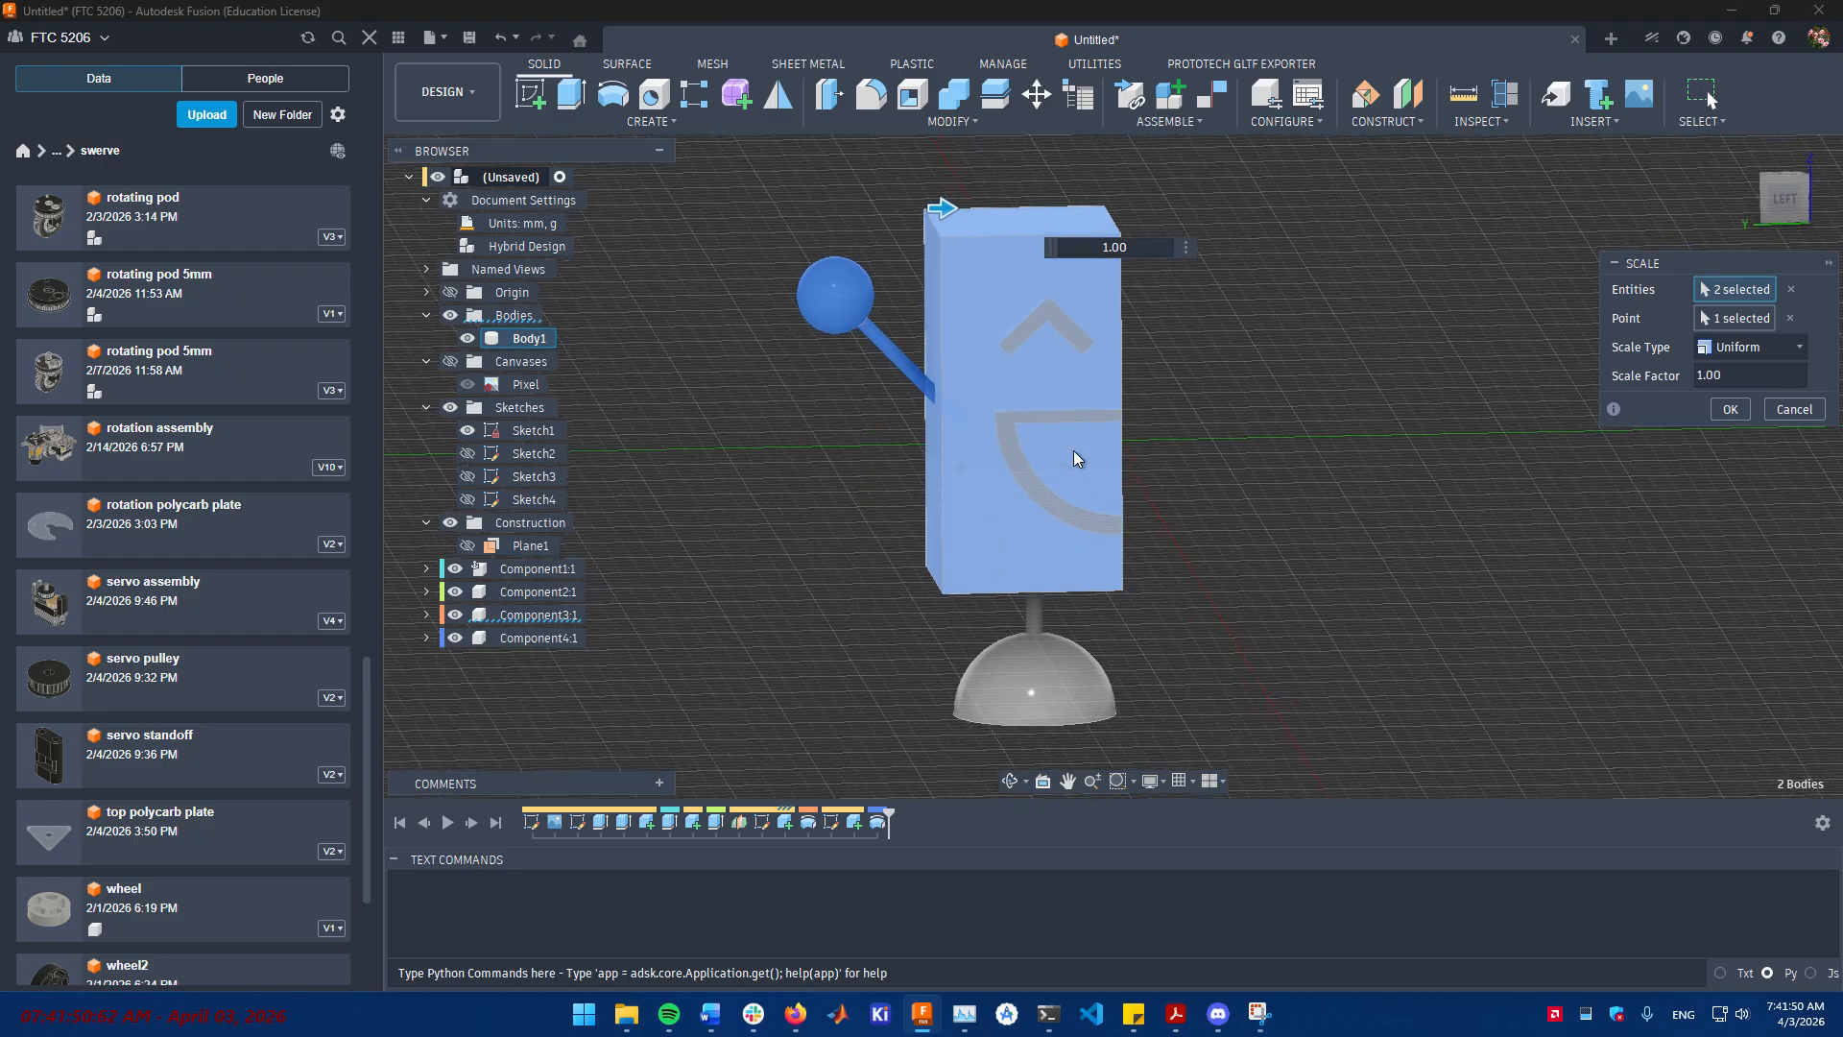
pyautogui.scroll(3, 1045, 488)
pyautogui.click(1005, 508)
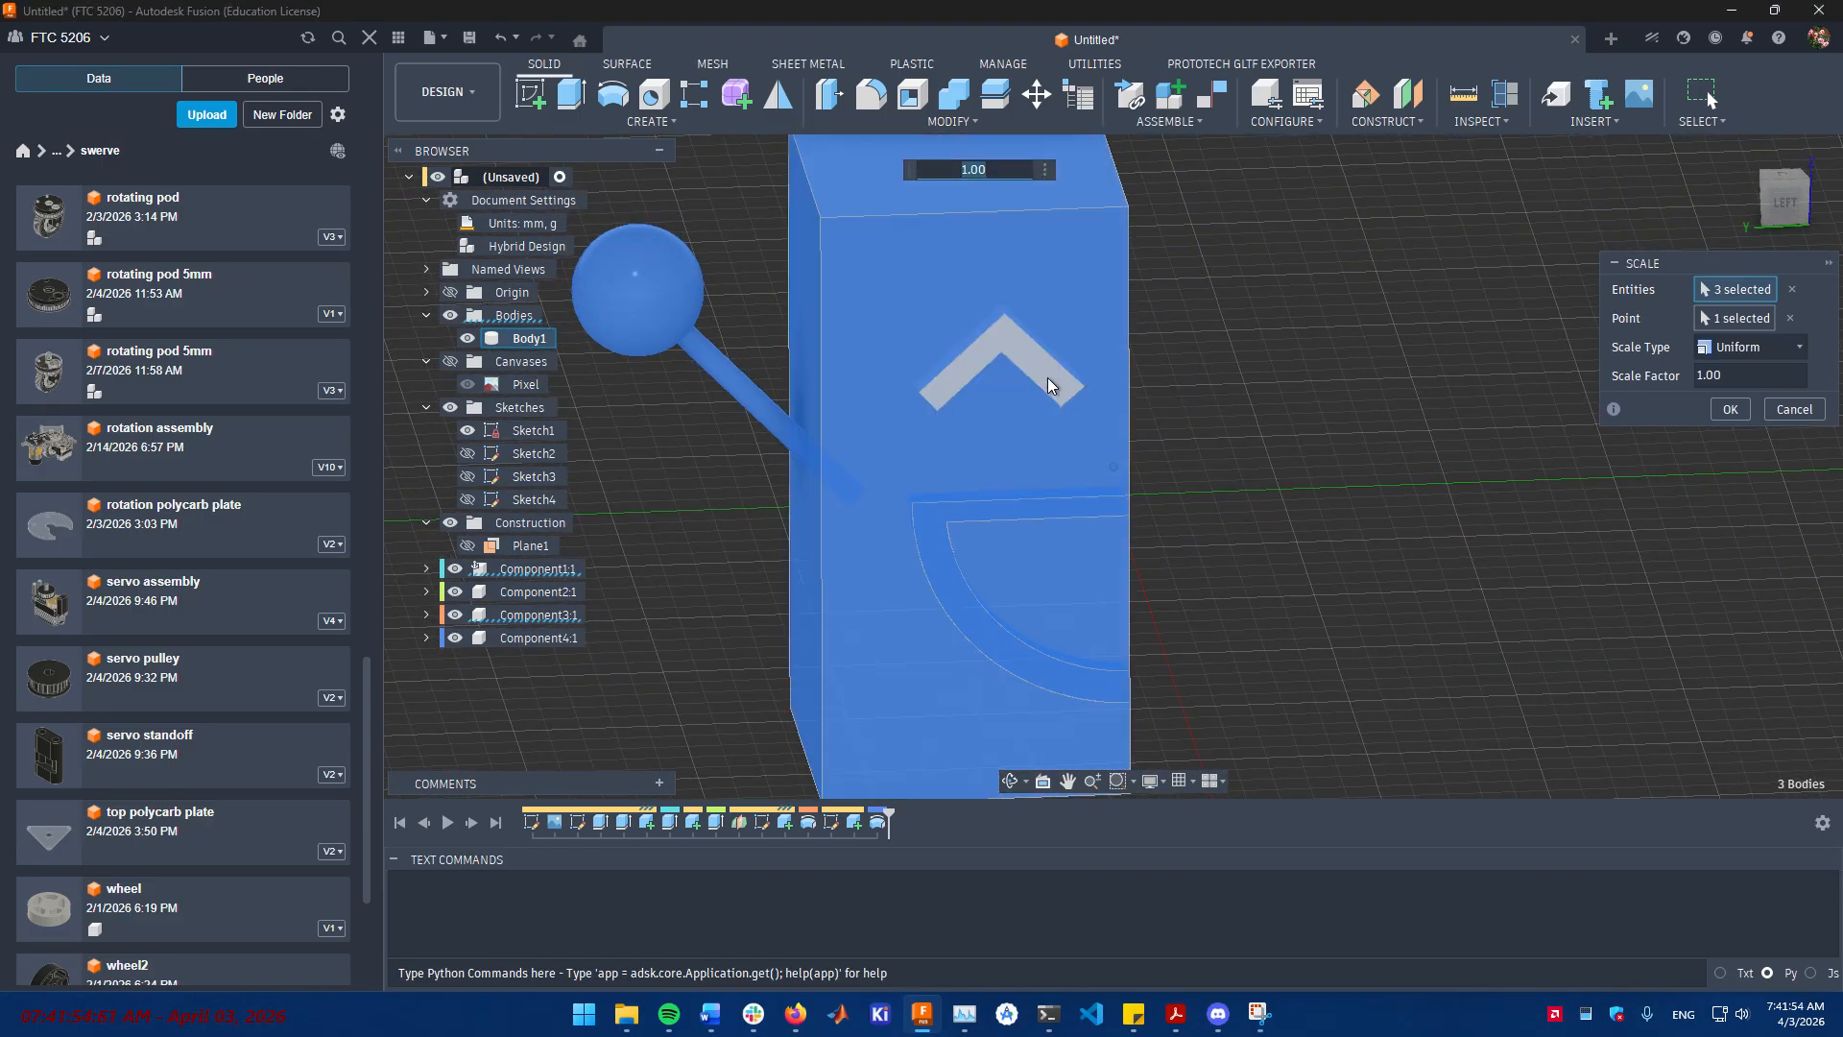
pyautogui.click(1045, 379)
pyautogui.scroll(-2, 1037, 527)
pyautogui.click(998, 633)
pyautogui.scroll(-3, 1166, 648)
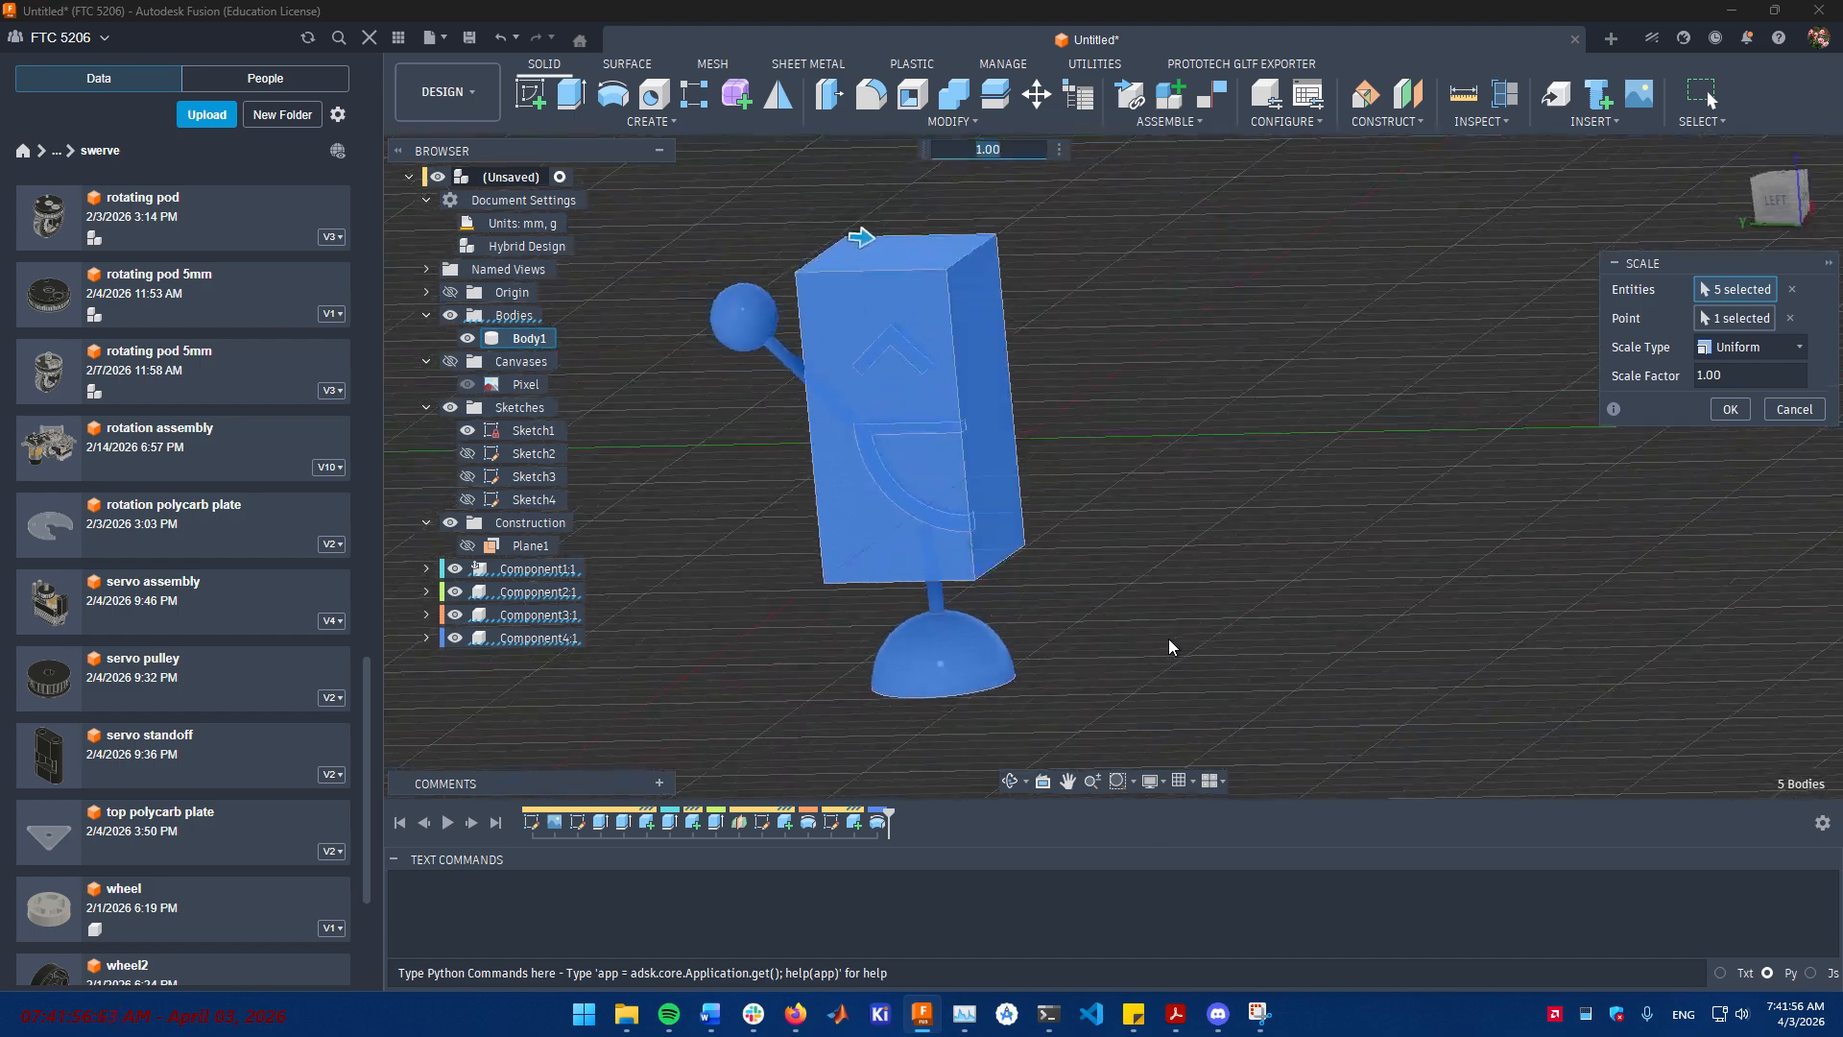
# - Scale the five selected bodies uniformly by a factor of 9/12*10 about the block's top corner vertex
pyautogui.click(1737, 319)
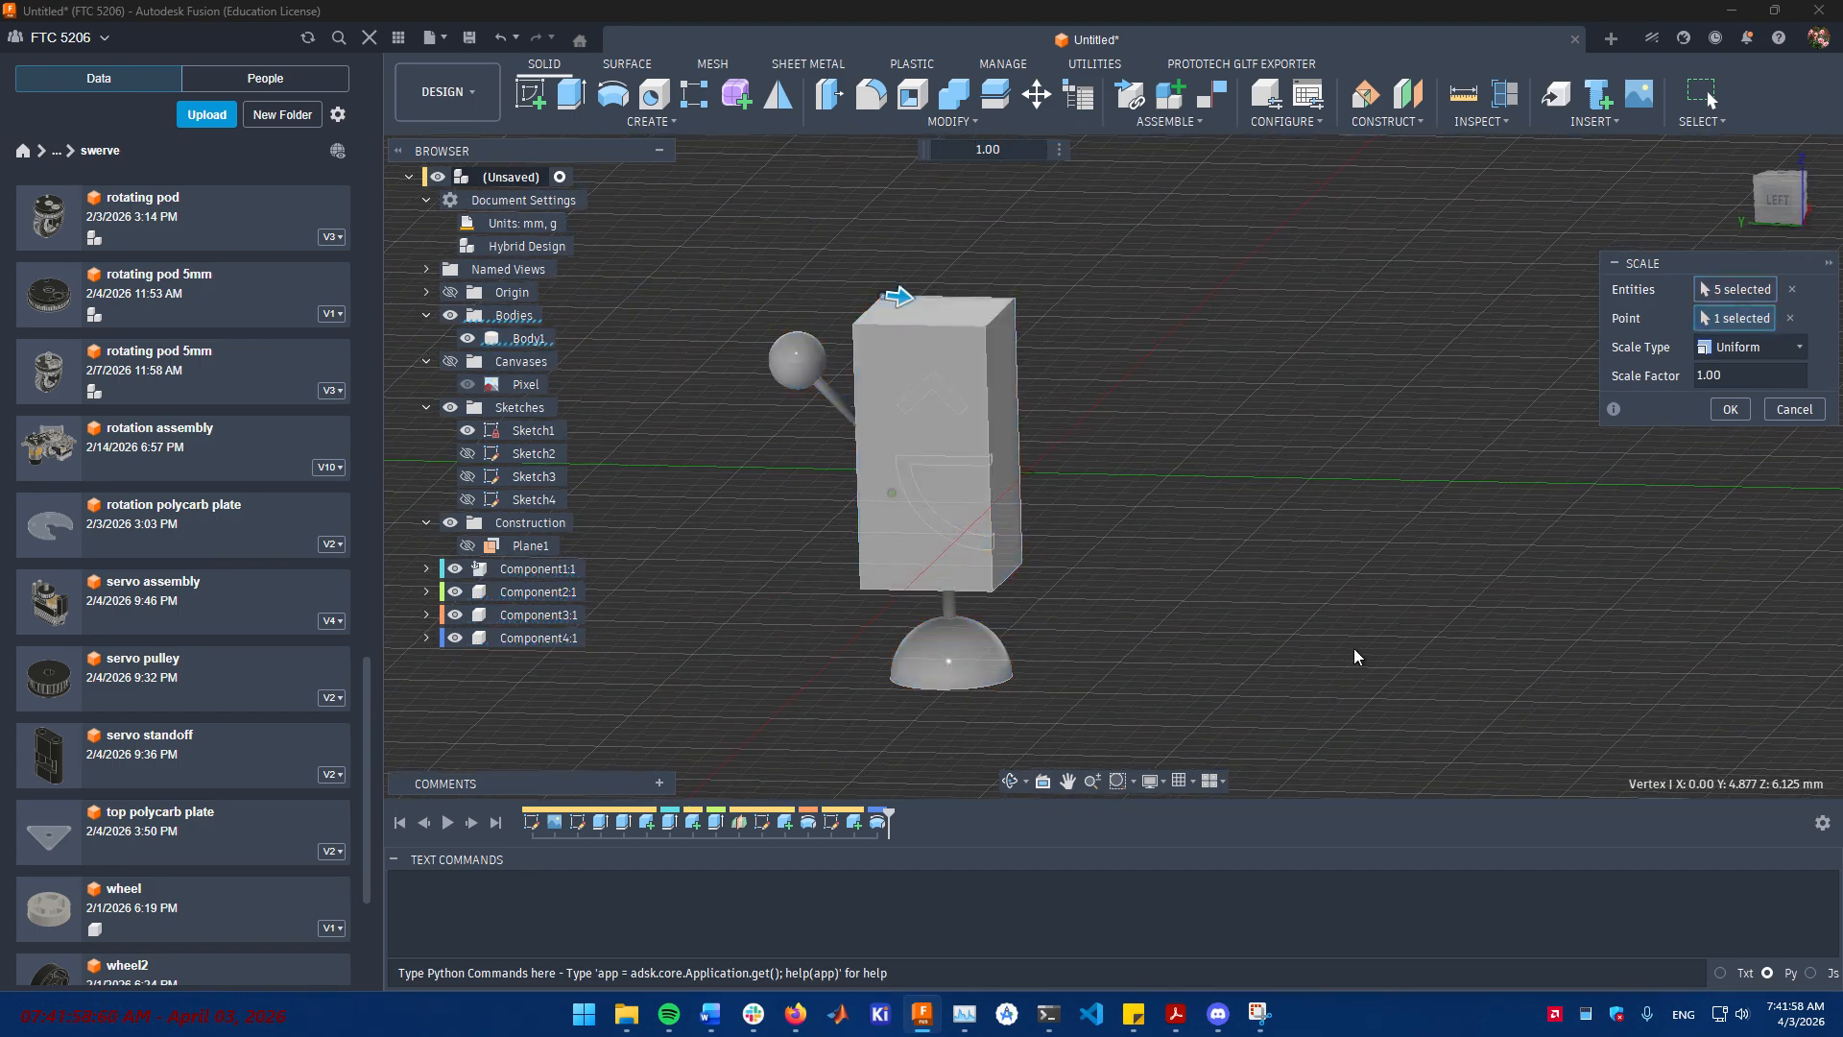
pyautogui.scroll(3, 775, 445)
pyautogui.keyDown('shift'); pyautogui.moveTo(941, 279); pyautogui.dragTo(1022, 584, button='middle'); pyautogui.keyUp('shift')
pyautogui.keyDown('shift'); pyautogui.moveTo(952, 326); pyautogui.dragTo(1008, 158, button='middle'); pyautogui.keyUp('shift')
pyautogui.scroll(-3, 977, 503)
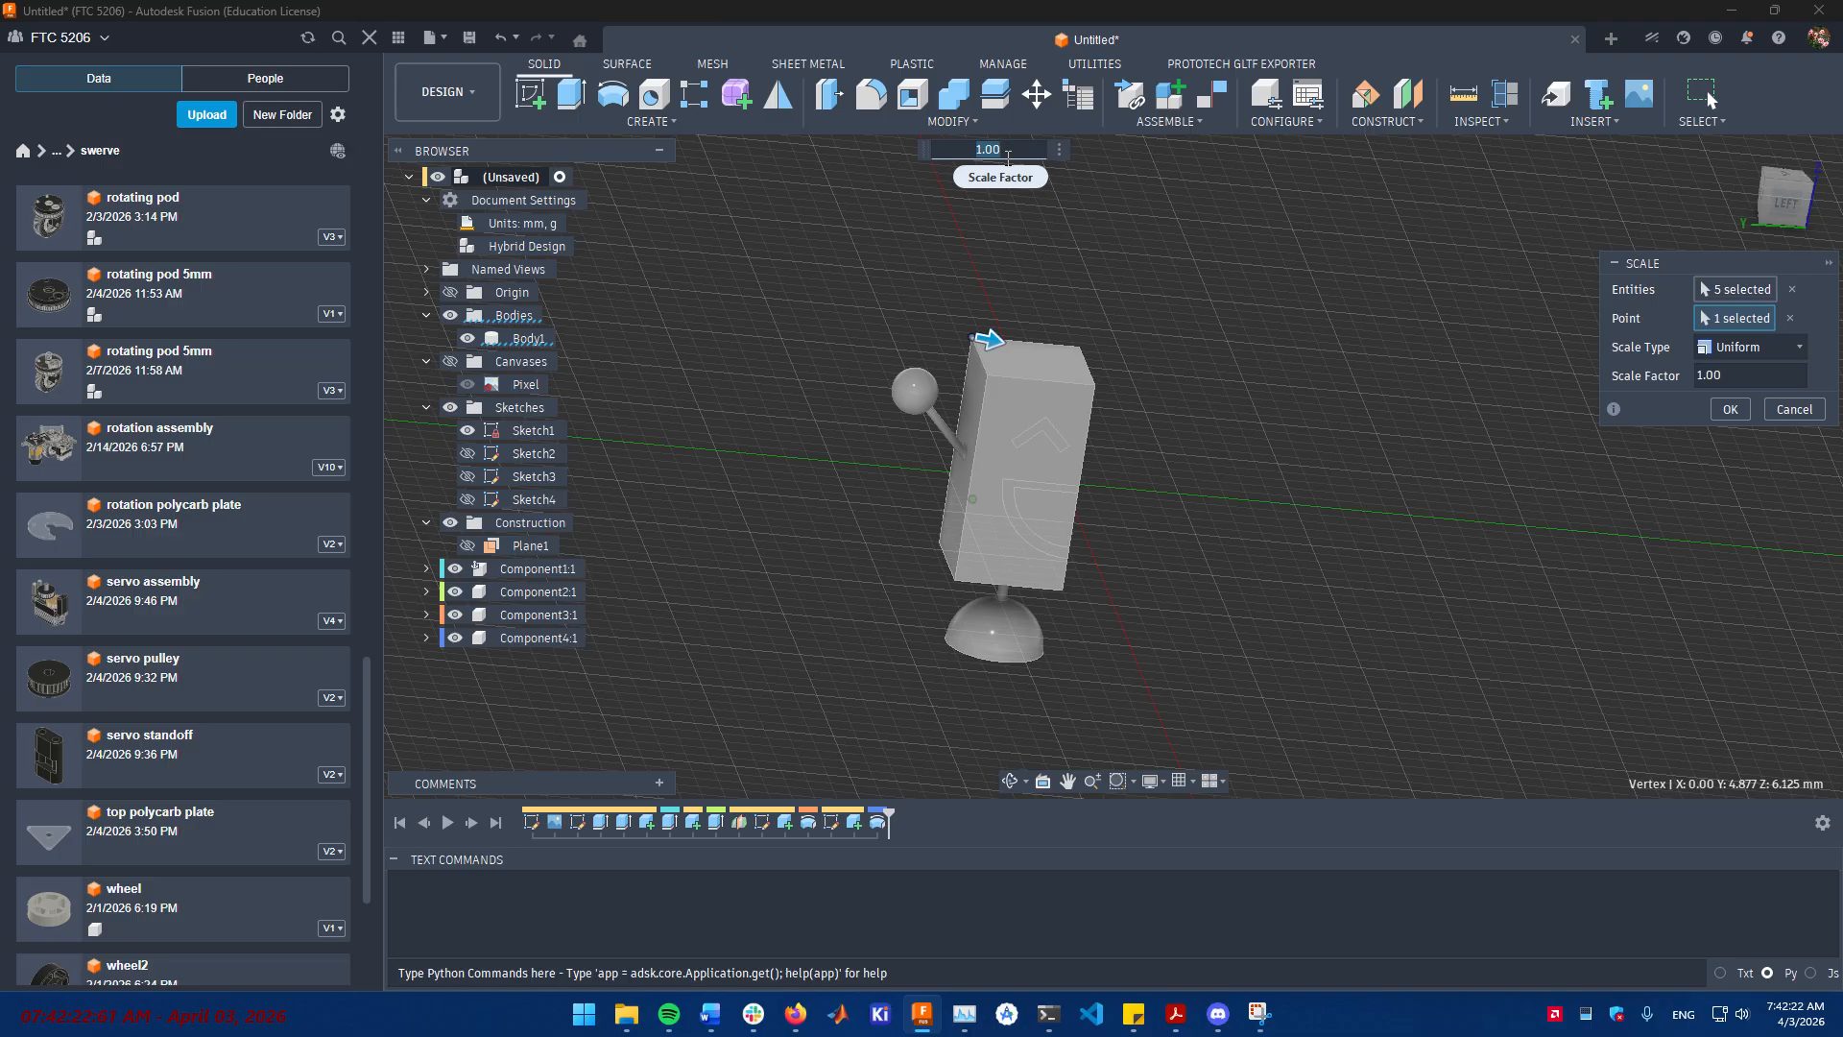
pyautogui.write('9/12*10')
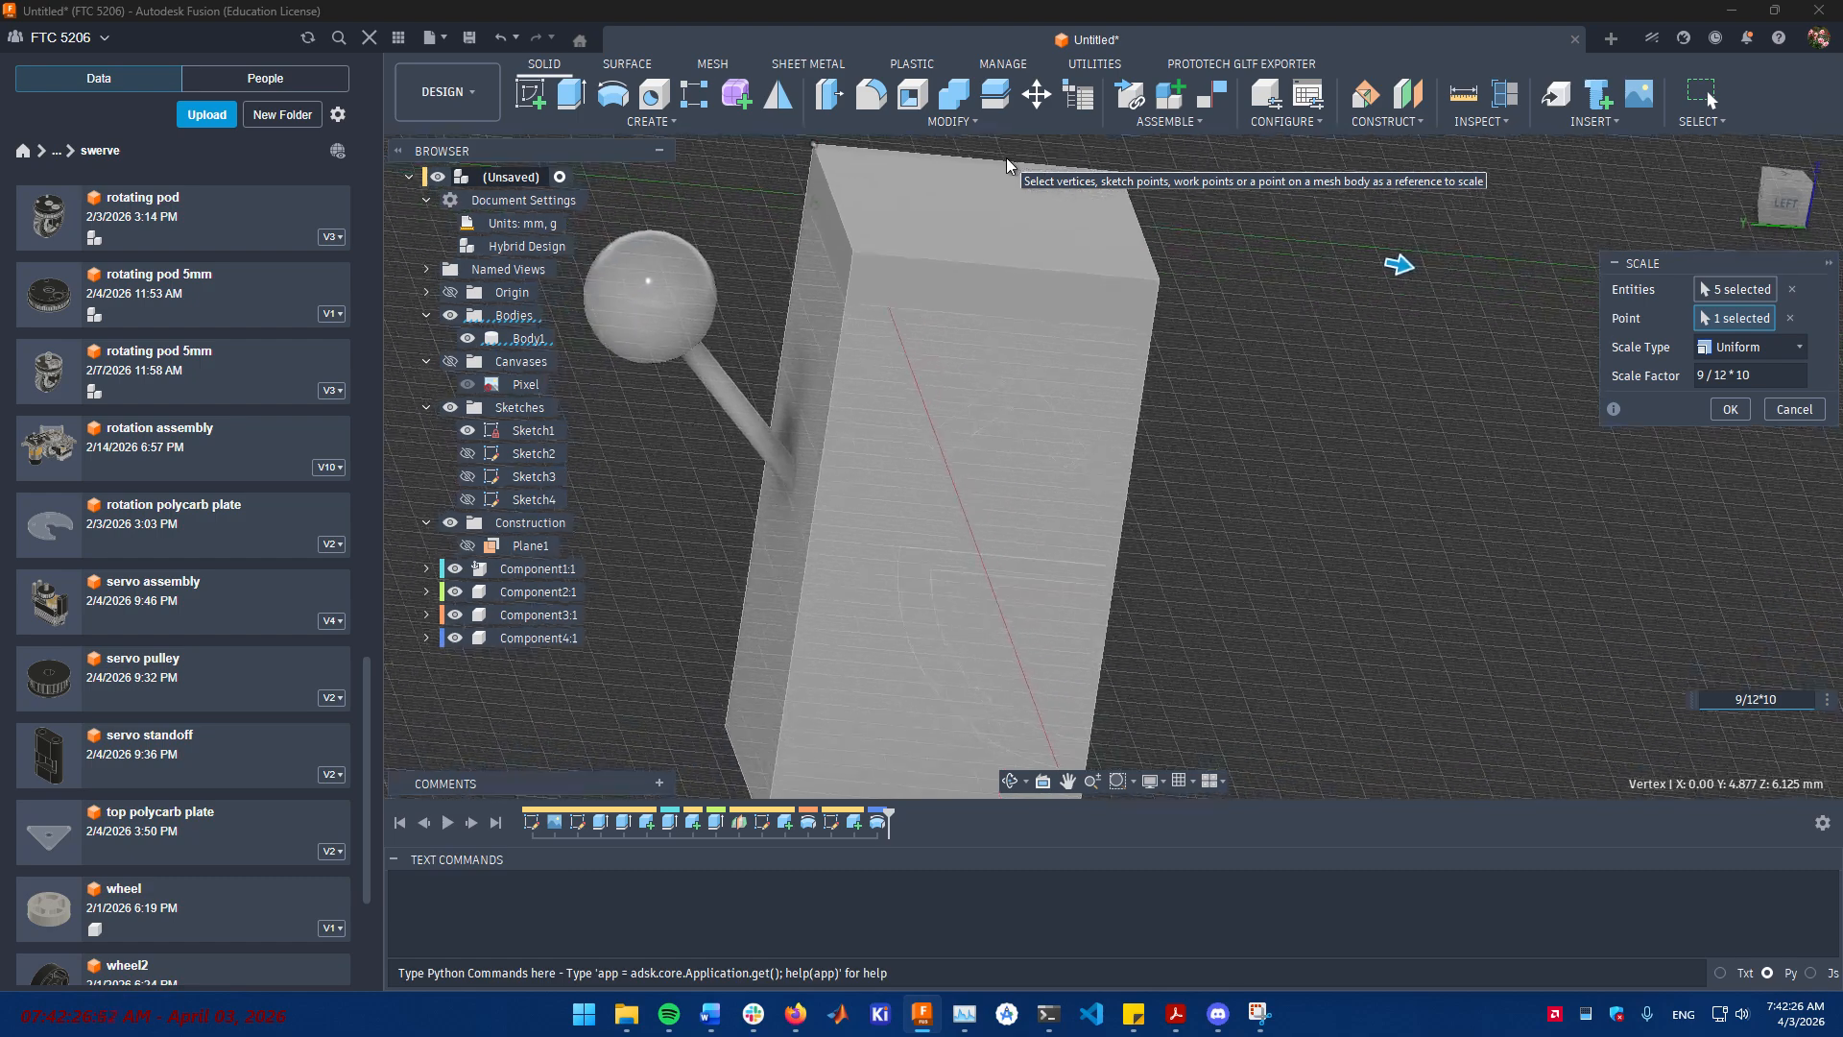
pyautogui.press('Return')
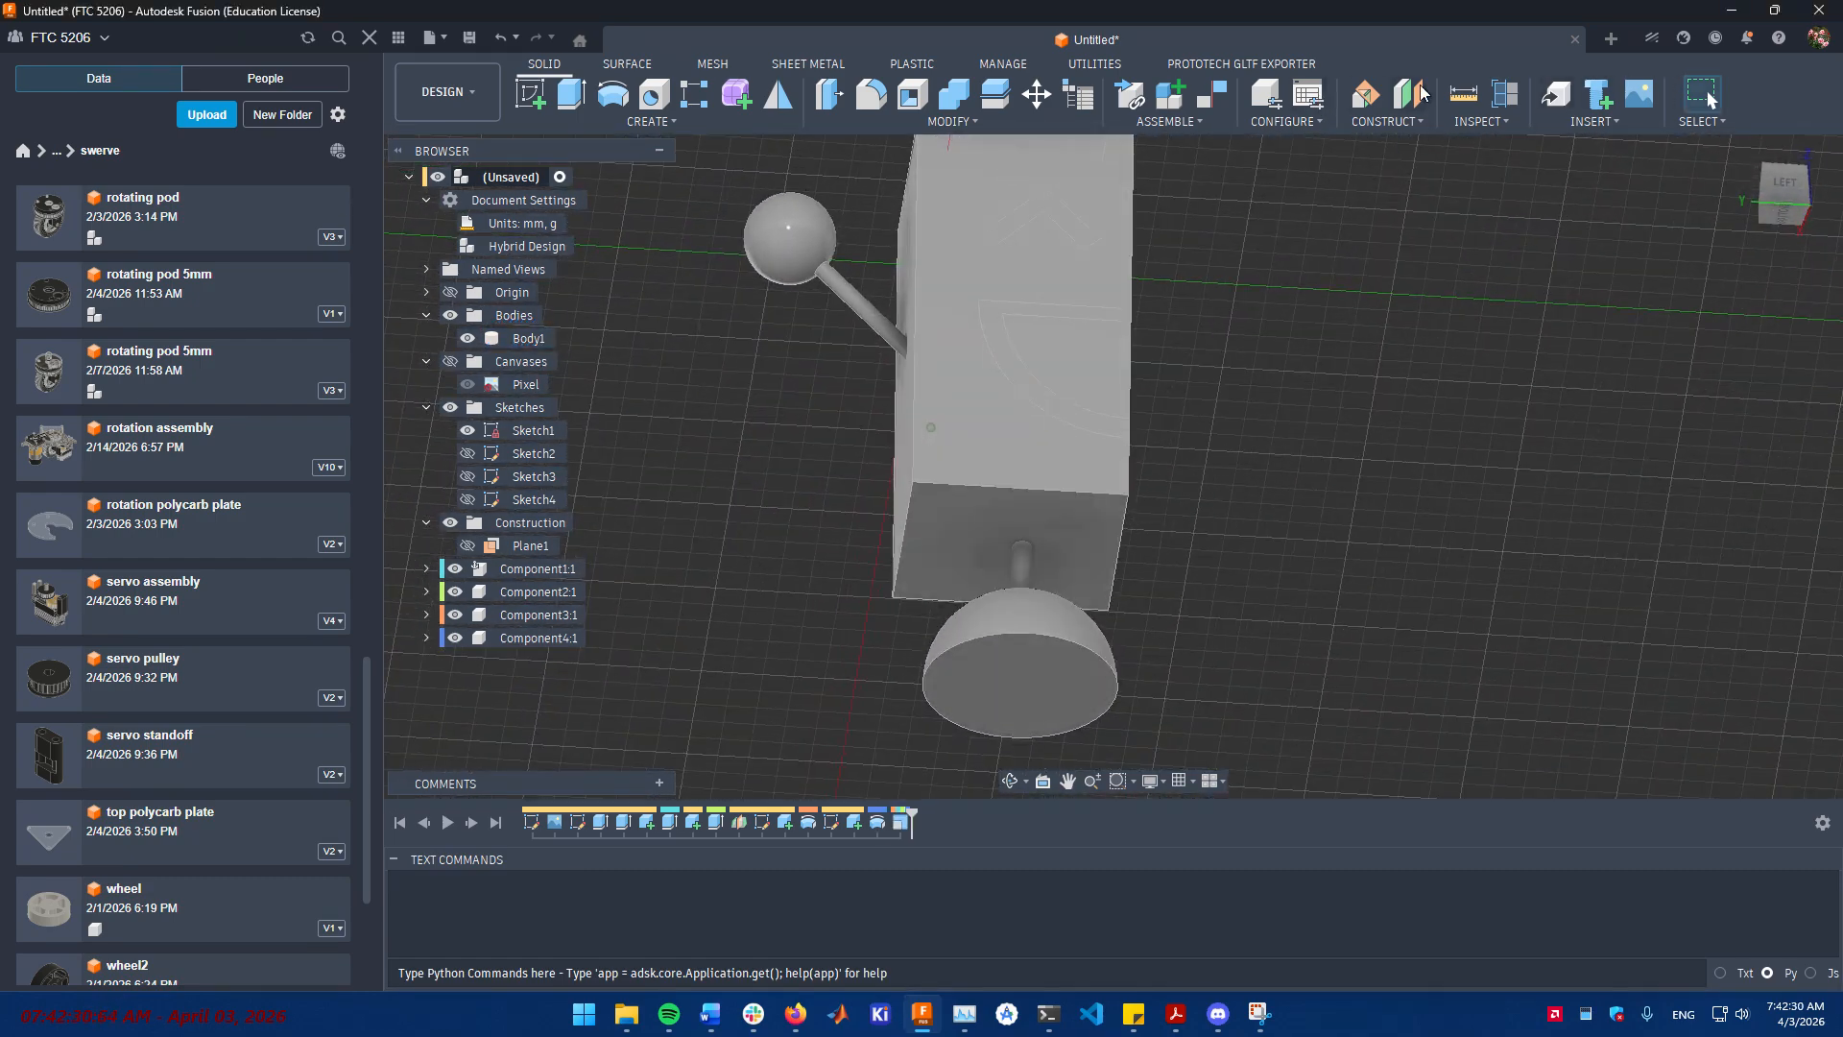
# - Measure the distance between the foot's flat underside and the block's top face, with centimetres as the secondary unit
pyautogui.click(1463, 93)
pyautogui.click(983, 694)
pyautogui.keyDown('shift'); pyautogui.moveTo(983, 694); pyautogui.dragTo(1059, 436, button='middle'); pyautogui.keyUp('shift')
pyautogui.click(1120, 493)
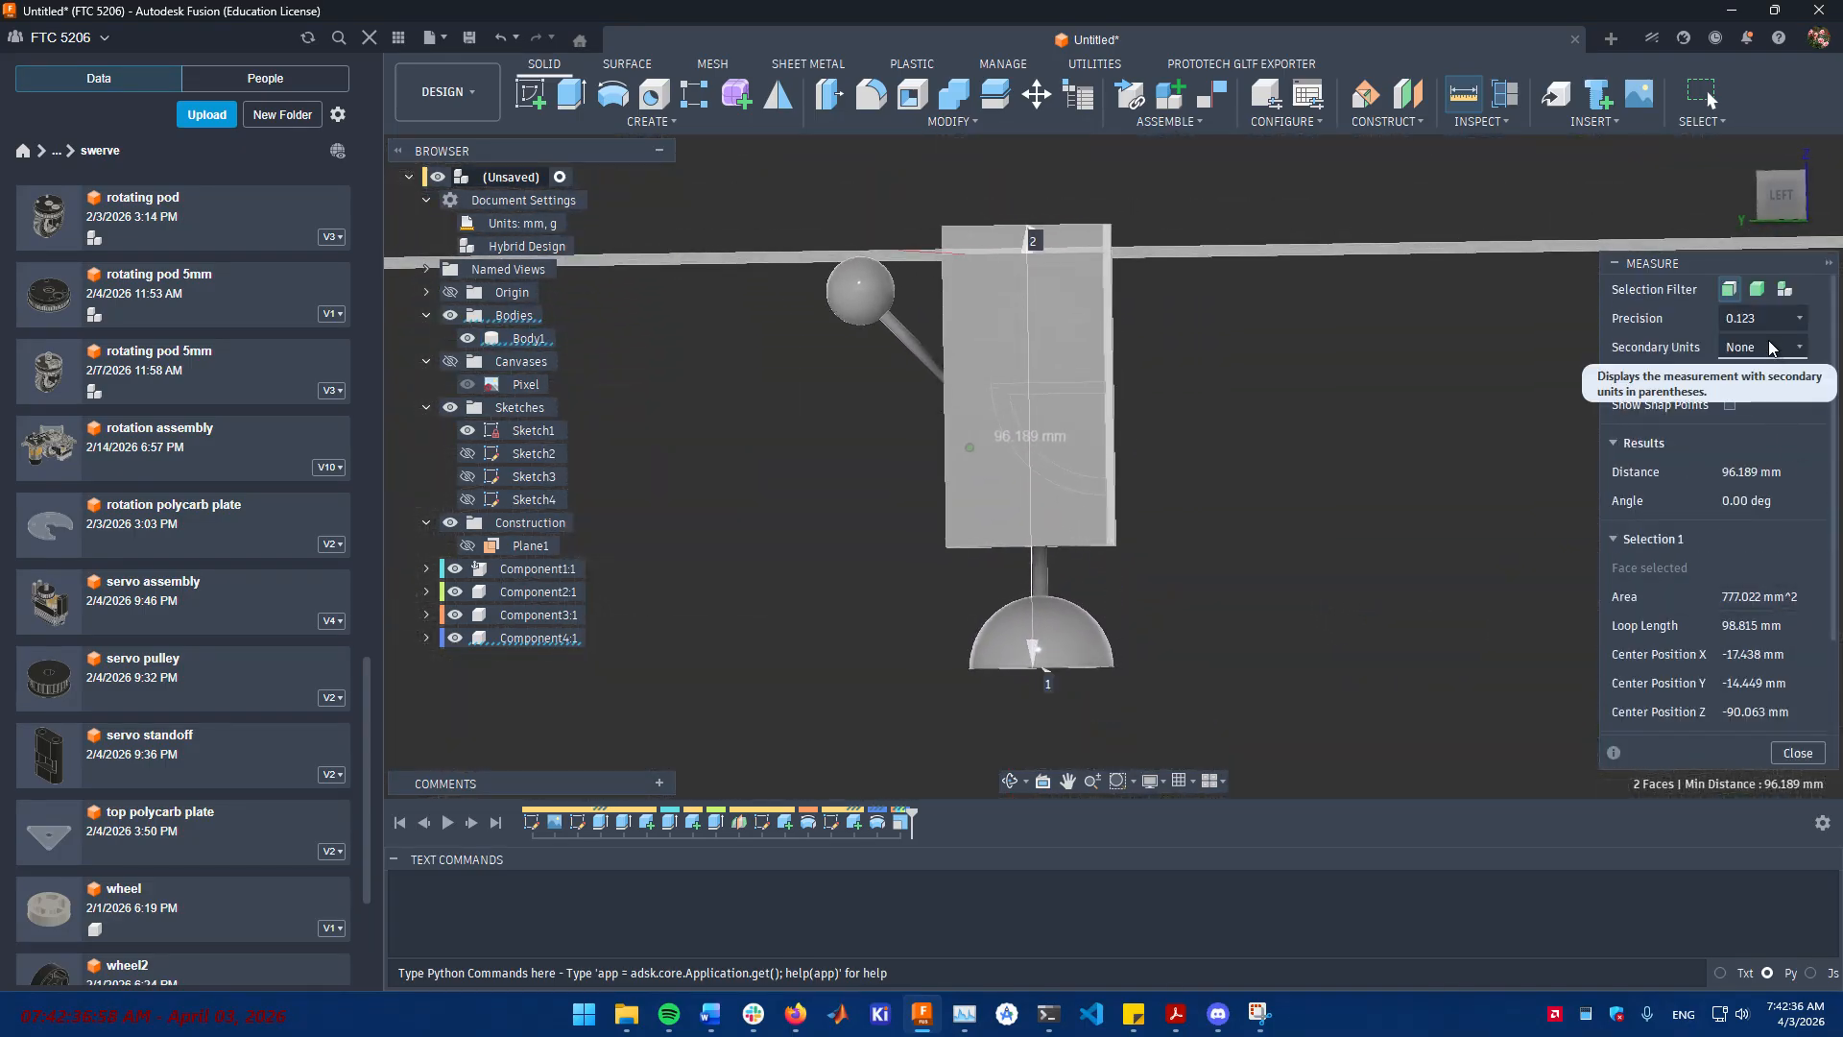
pyautogui.click(1768, 346)
pyautogui.click(1765, 418)
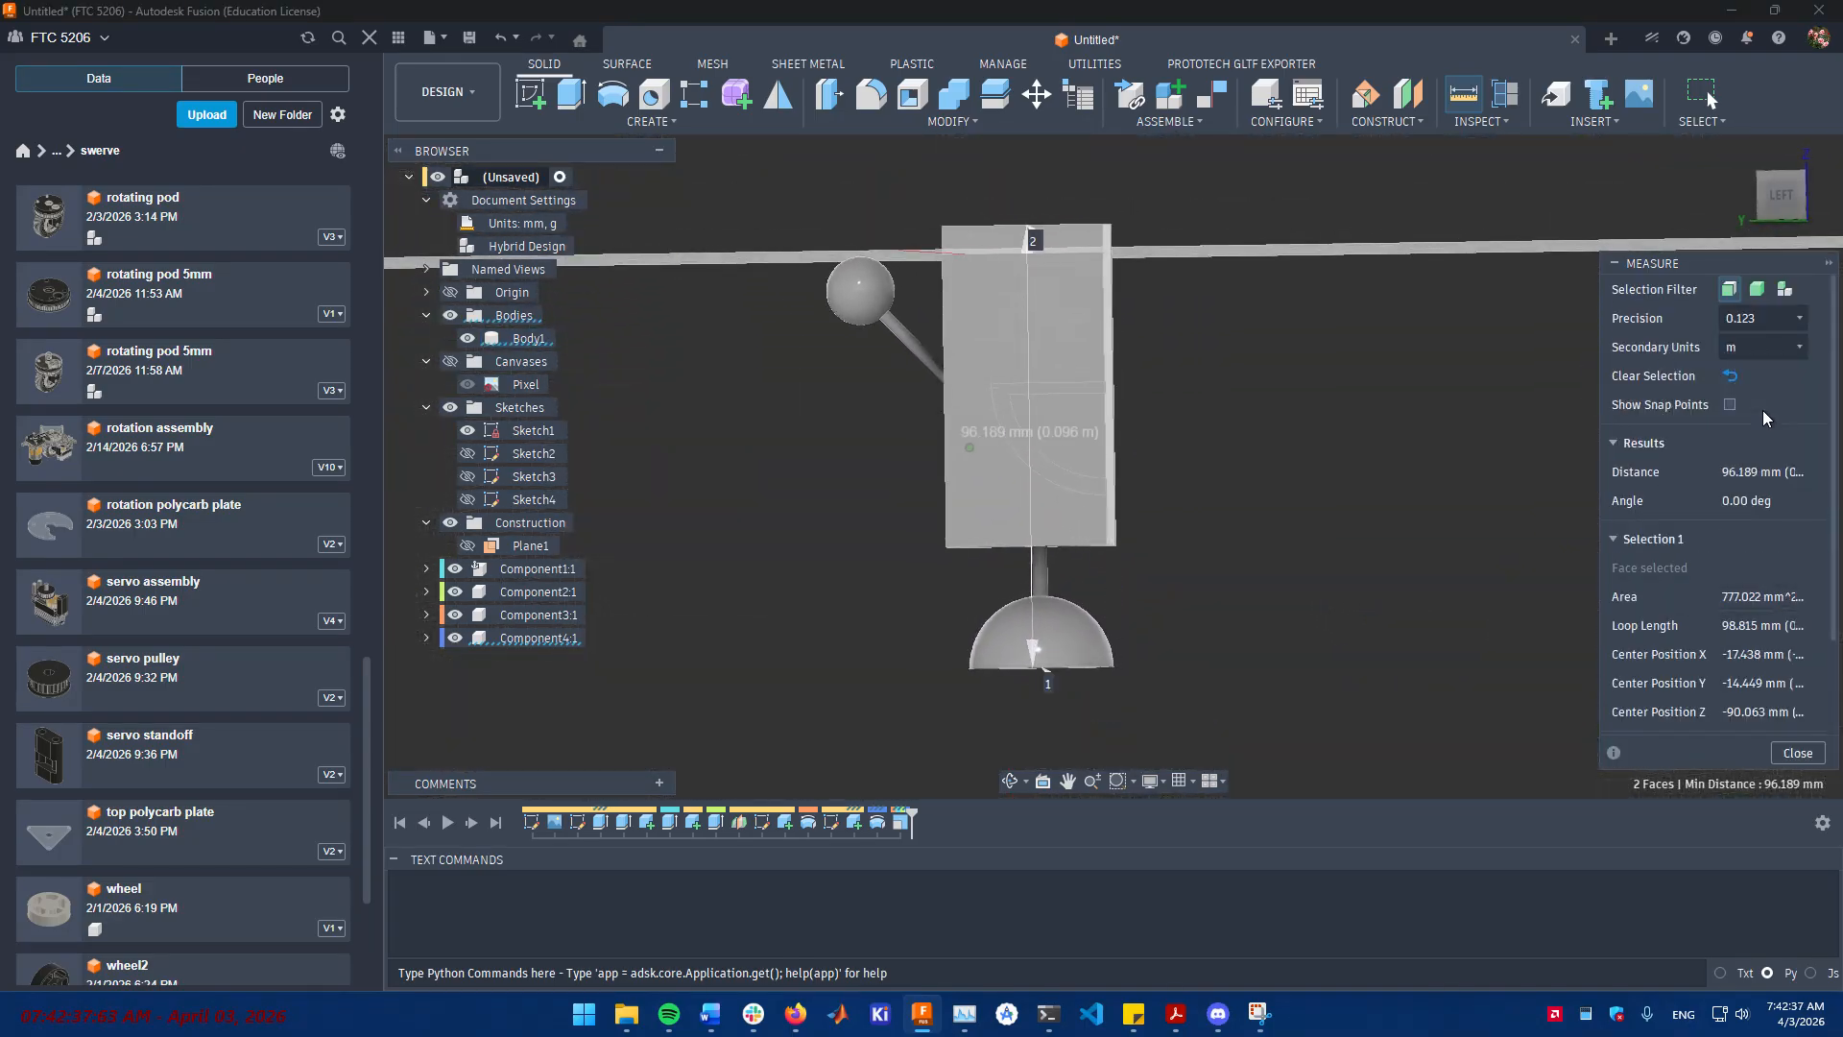
pyautogui.click(1749, 352)
pyautogui.click(1716, 395)
pyautogui.keyDown('shift'); pyautogui.moveTo(918, 486); pyautogui.dragTo(1399, 602, button='middle'); pyautogui.keyUp('shift')
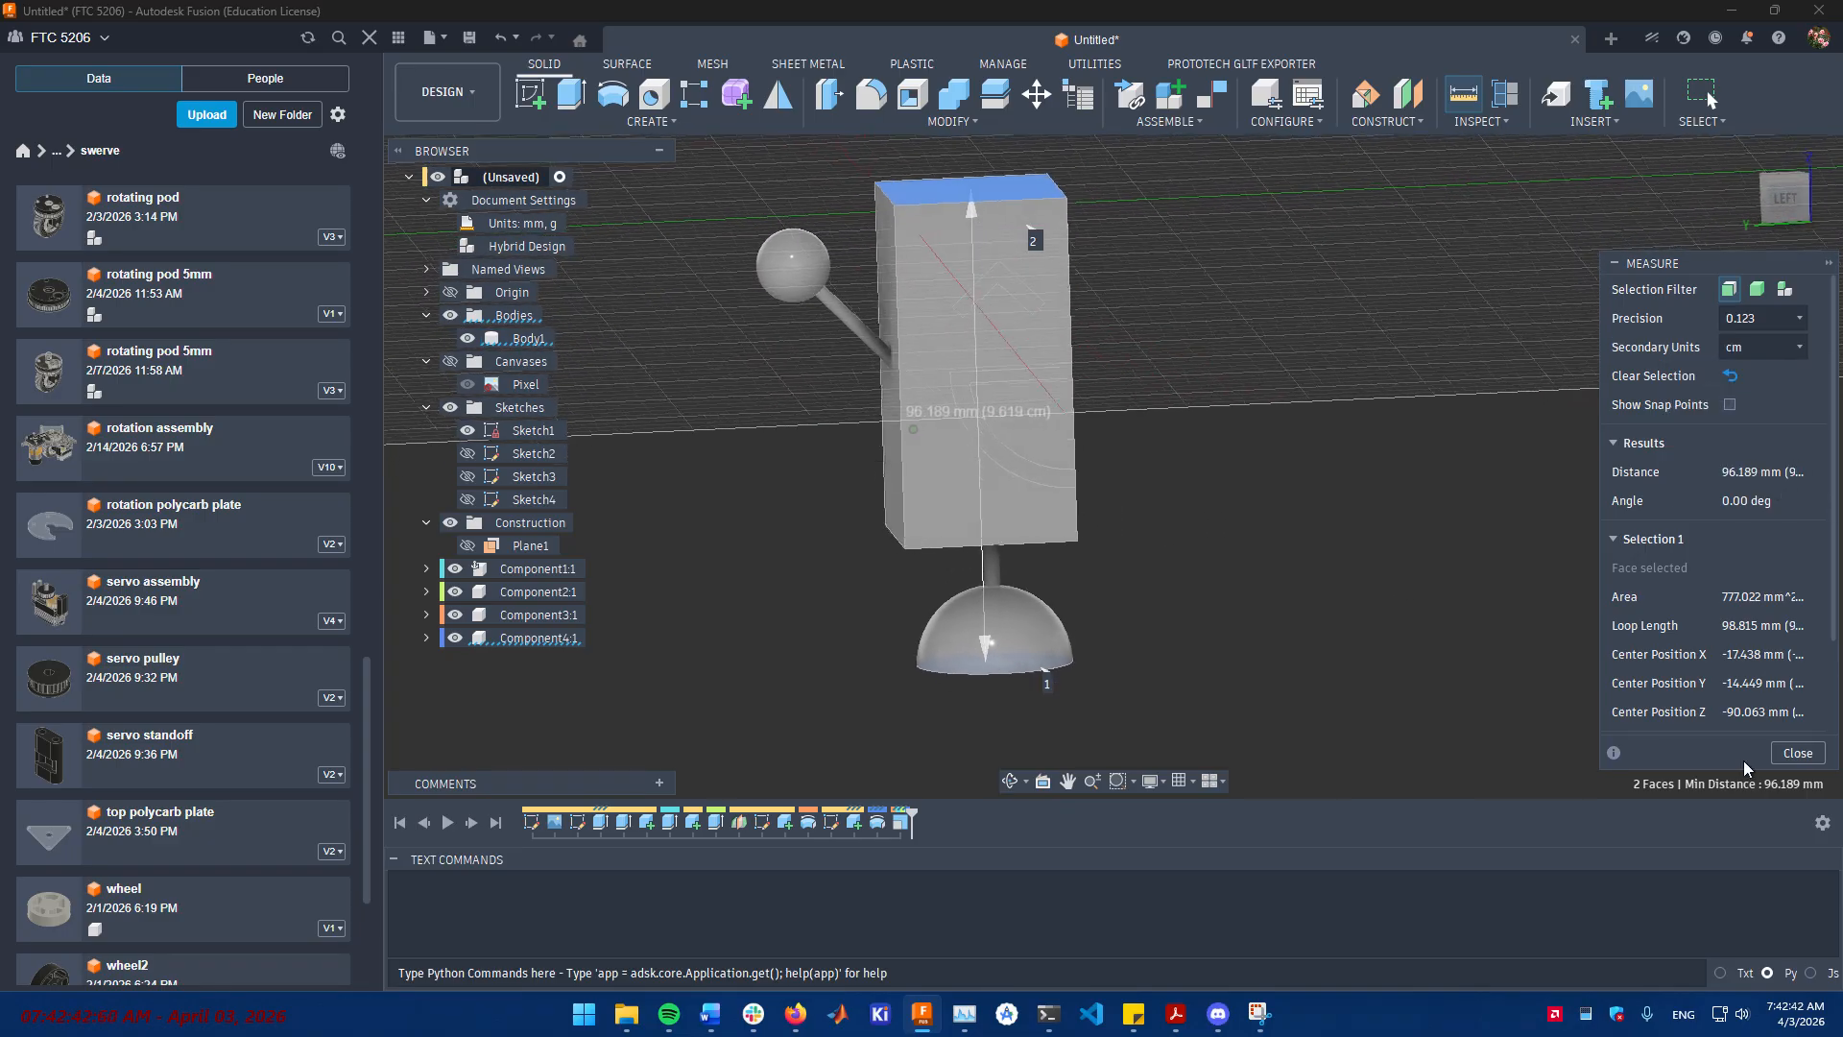
pyautogui.click(1787, 753)
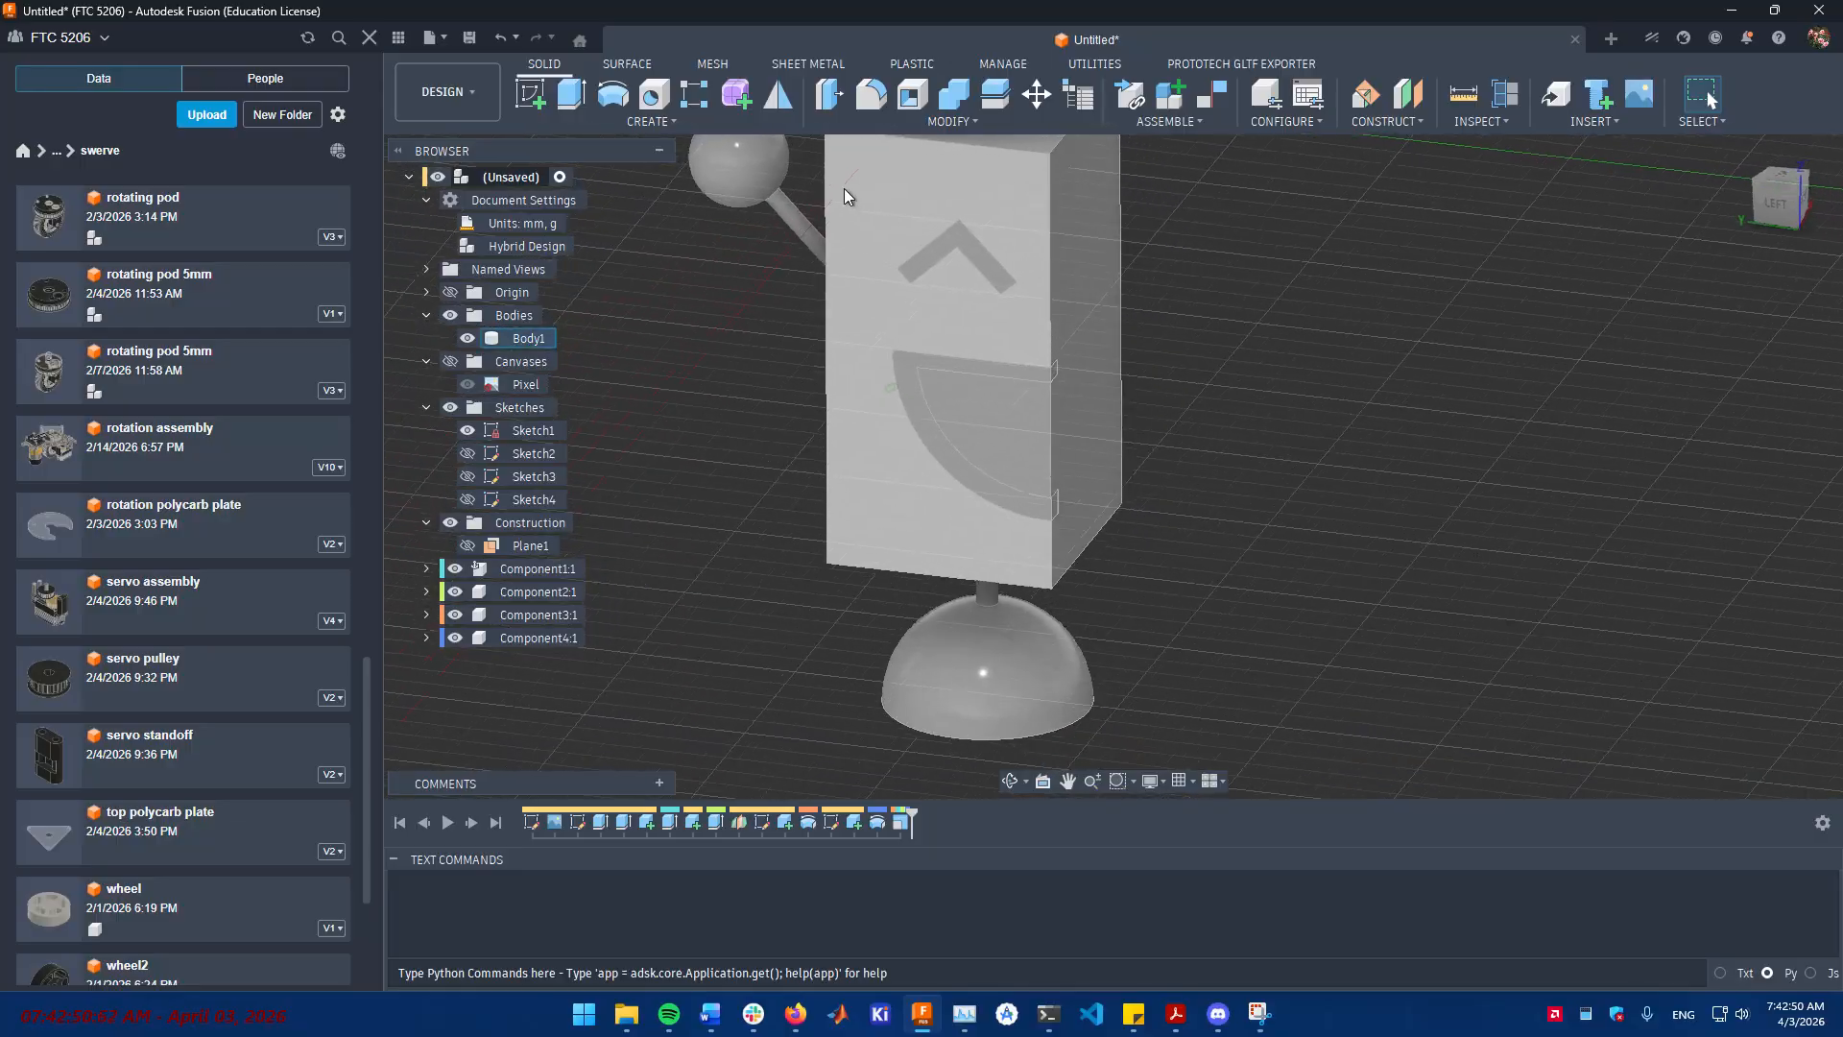
# - Mirror the foot and leg body across the block's flat side face as a new body
pyautogui.click(780, 96)
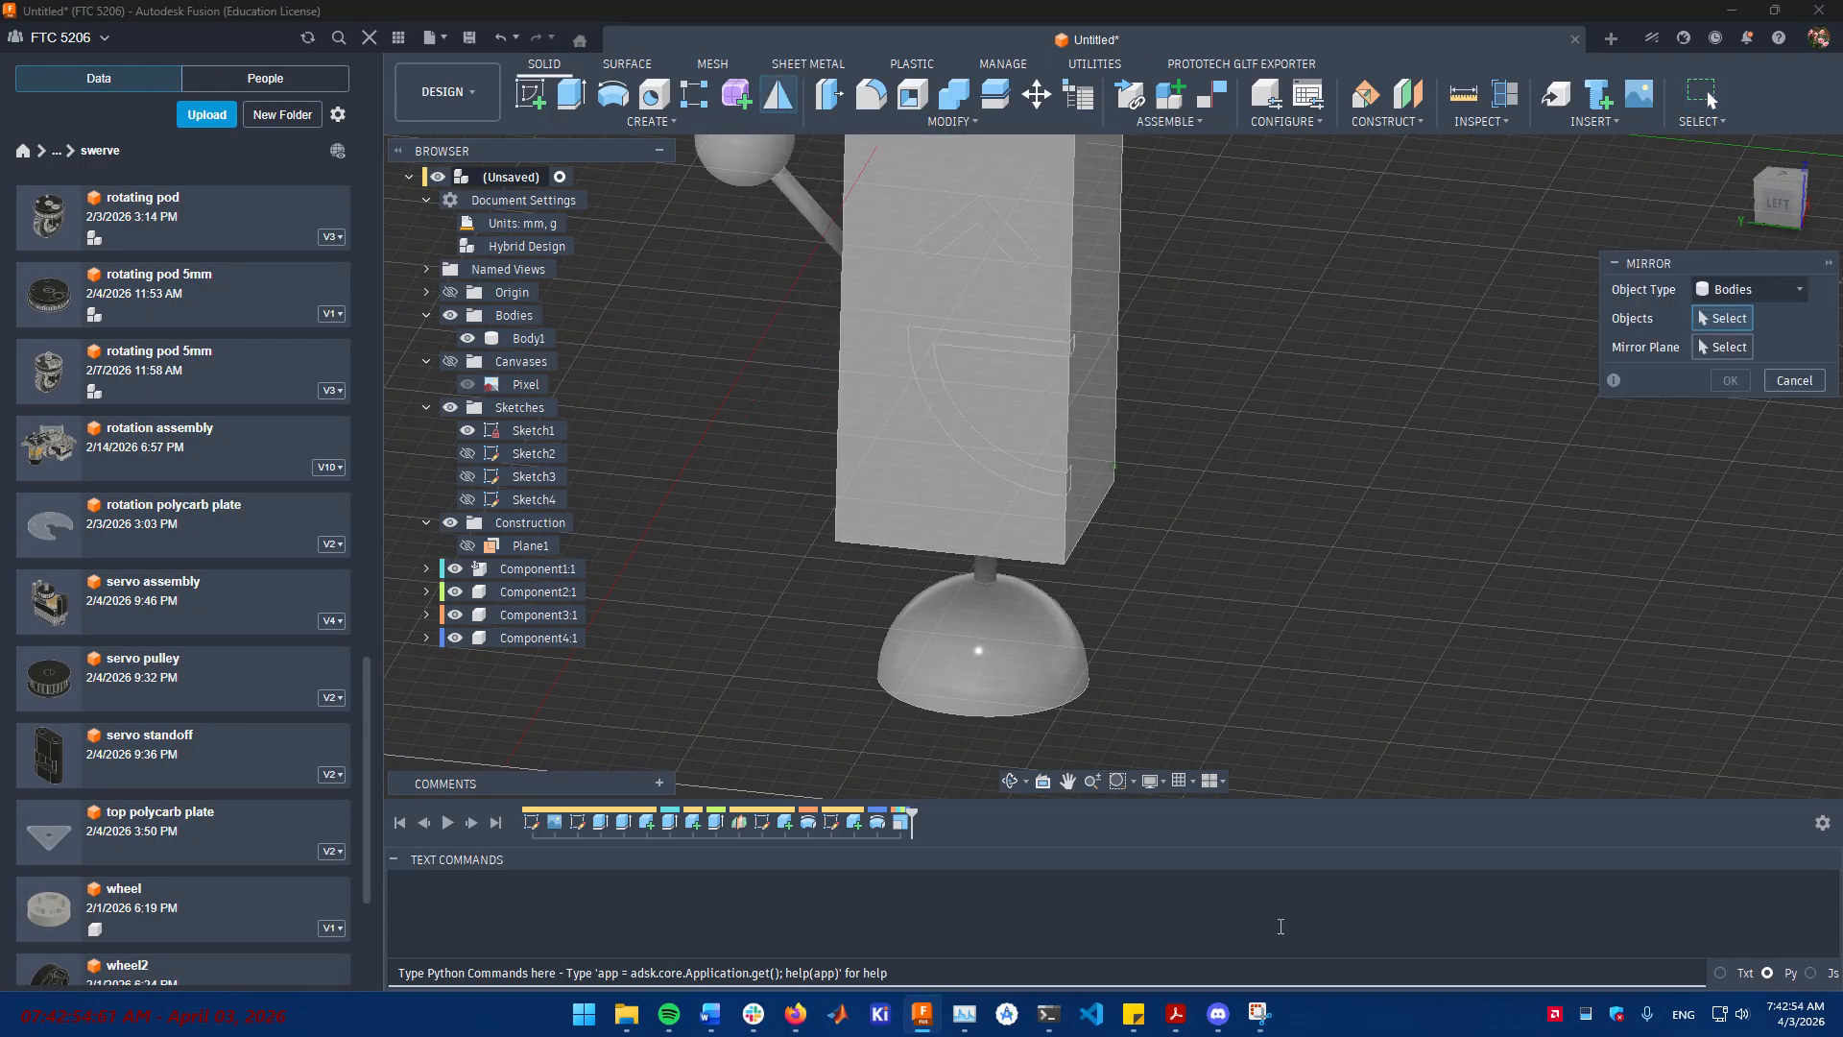
pyautogui.click(1046, 649)
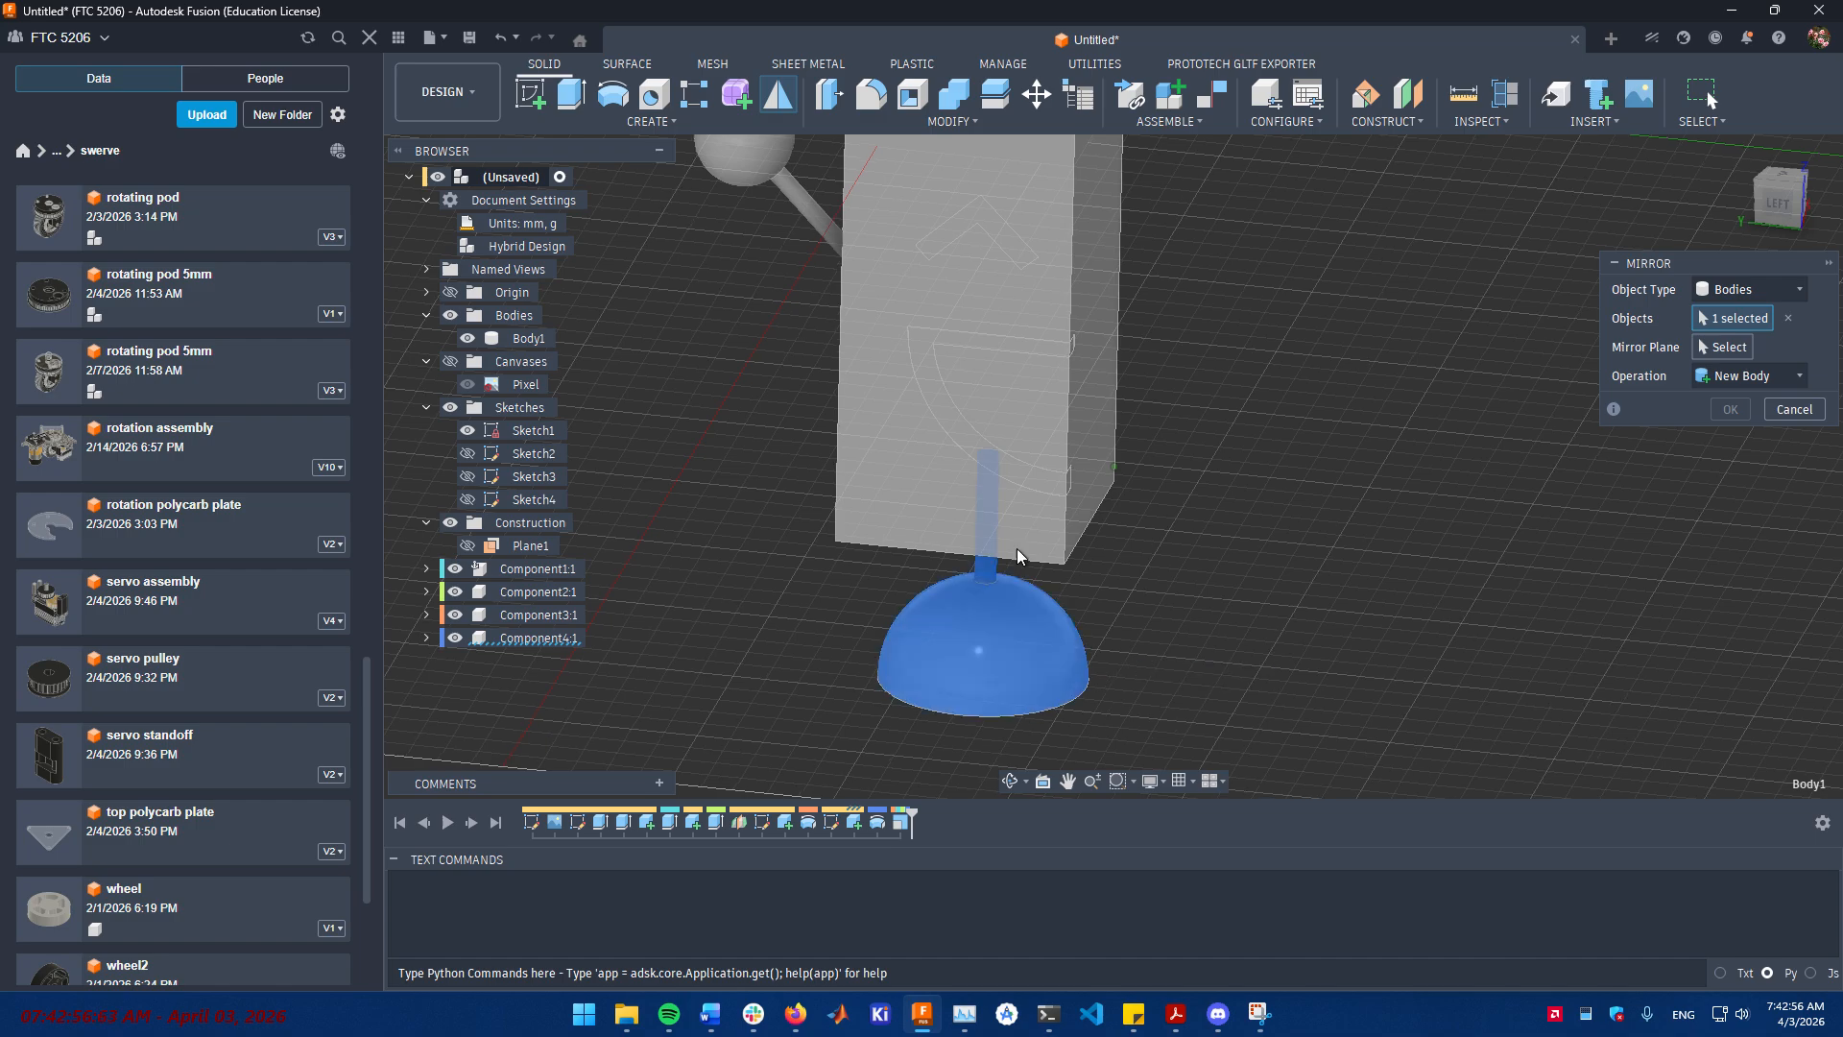
pyautogui.keyDown('shift'); pyautogui.moveTo(1016, 509); pyautogui.dragTo(970, 475, button='middle'); pyautogui.keyUp('shift')
pyautogui.click(1725, 347)
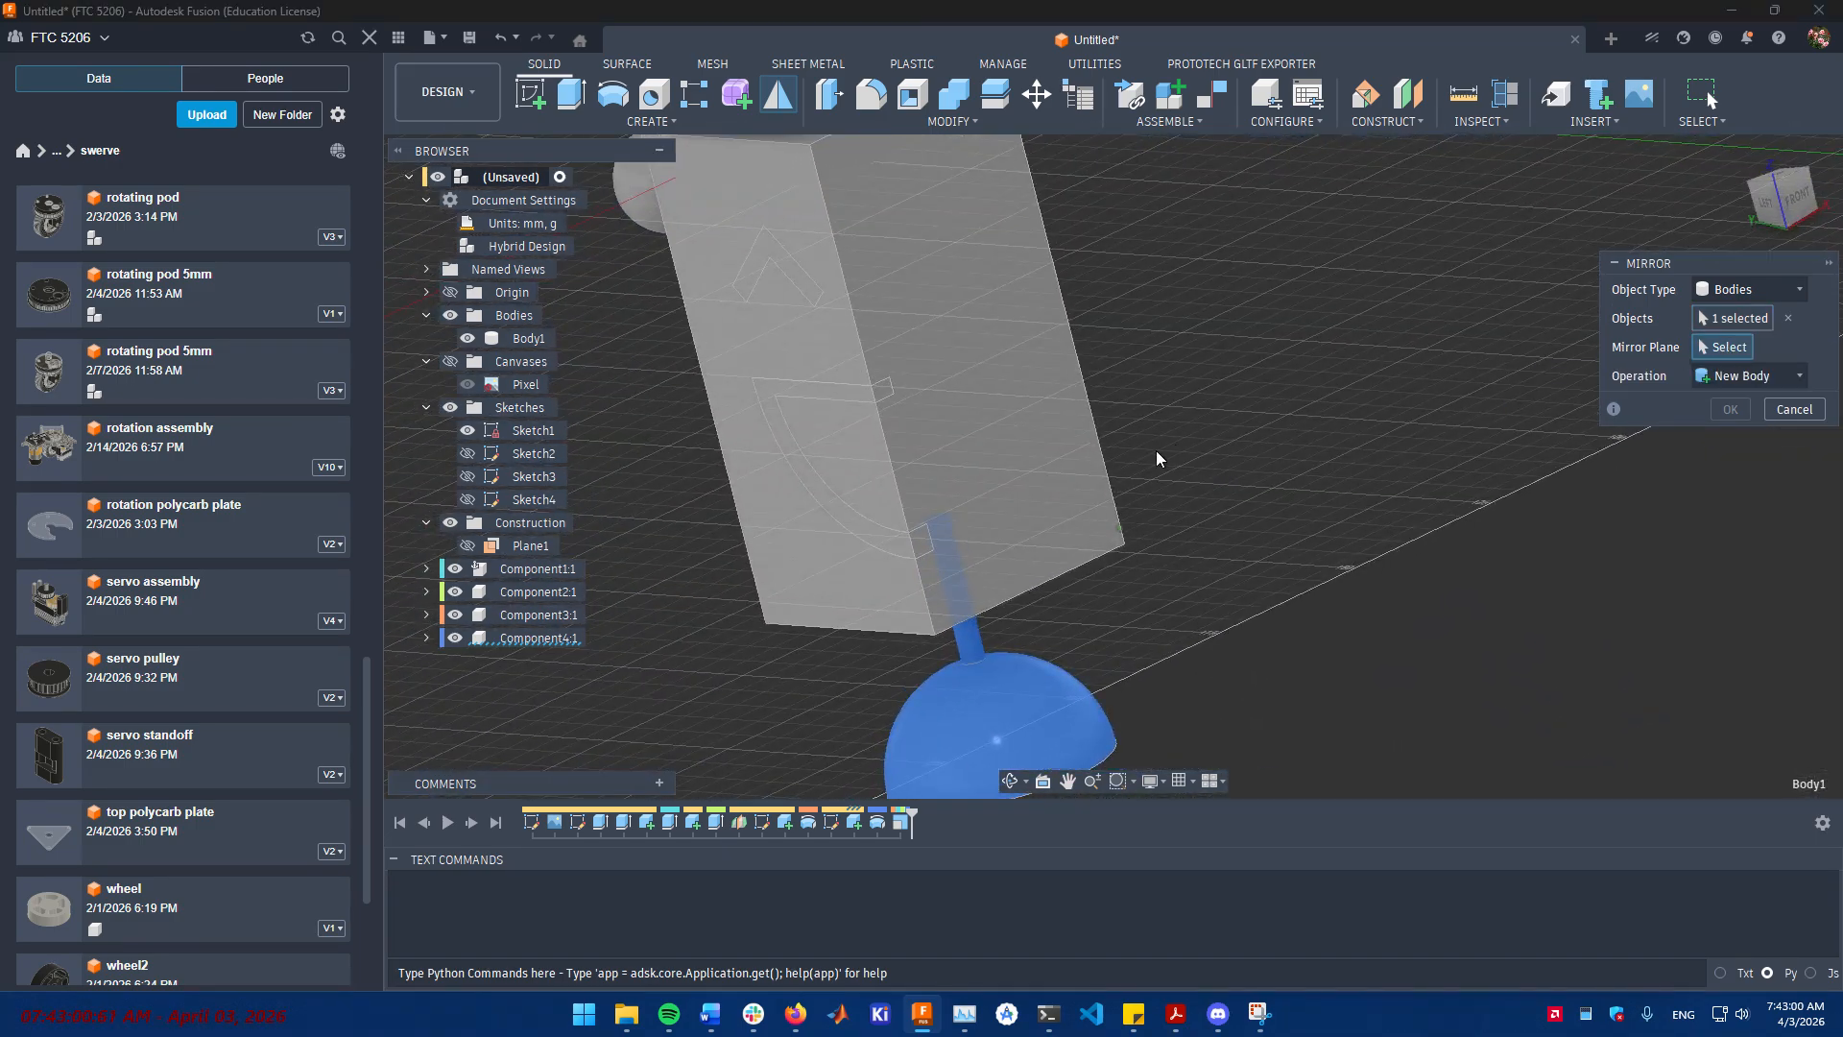
pyautogui.click(1044, 498)
pyautogui.keyDown('shift'); pyautogui.moveTo(1490, 539); pyautogui.dragTo(1643, 433, button='middle'); pyautogui.keyUp('shift')
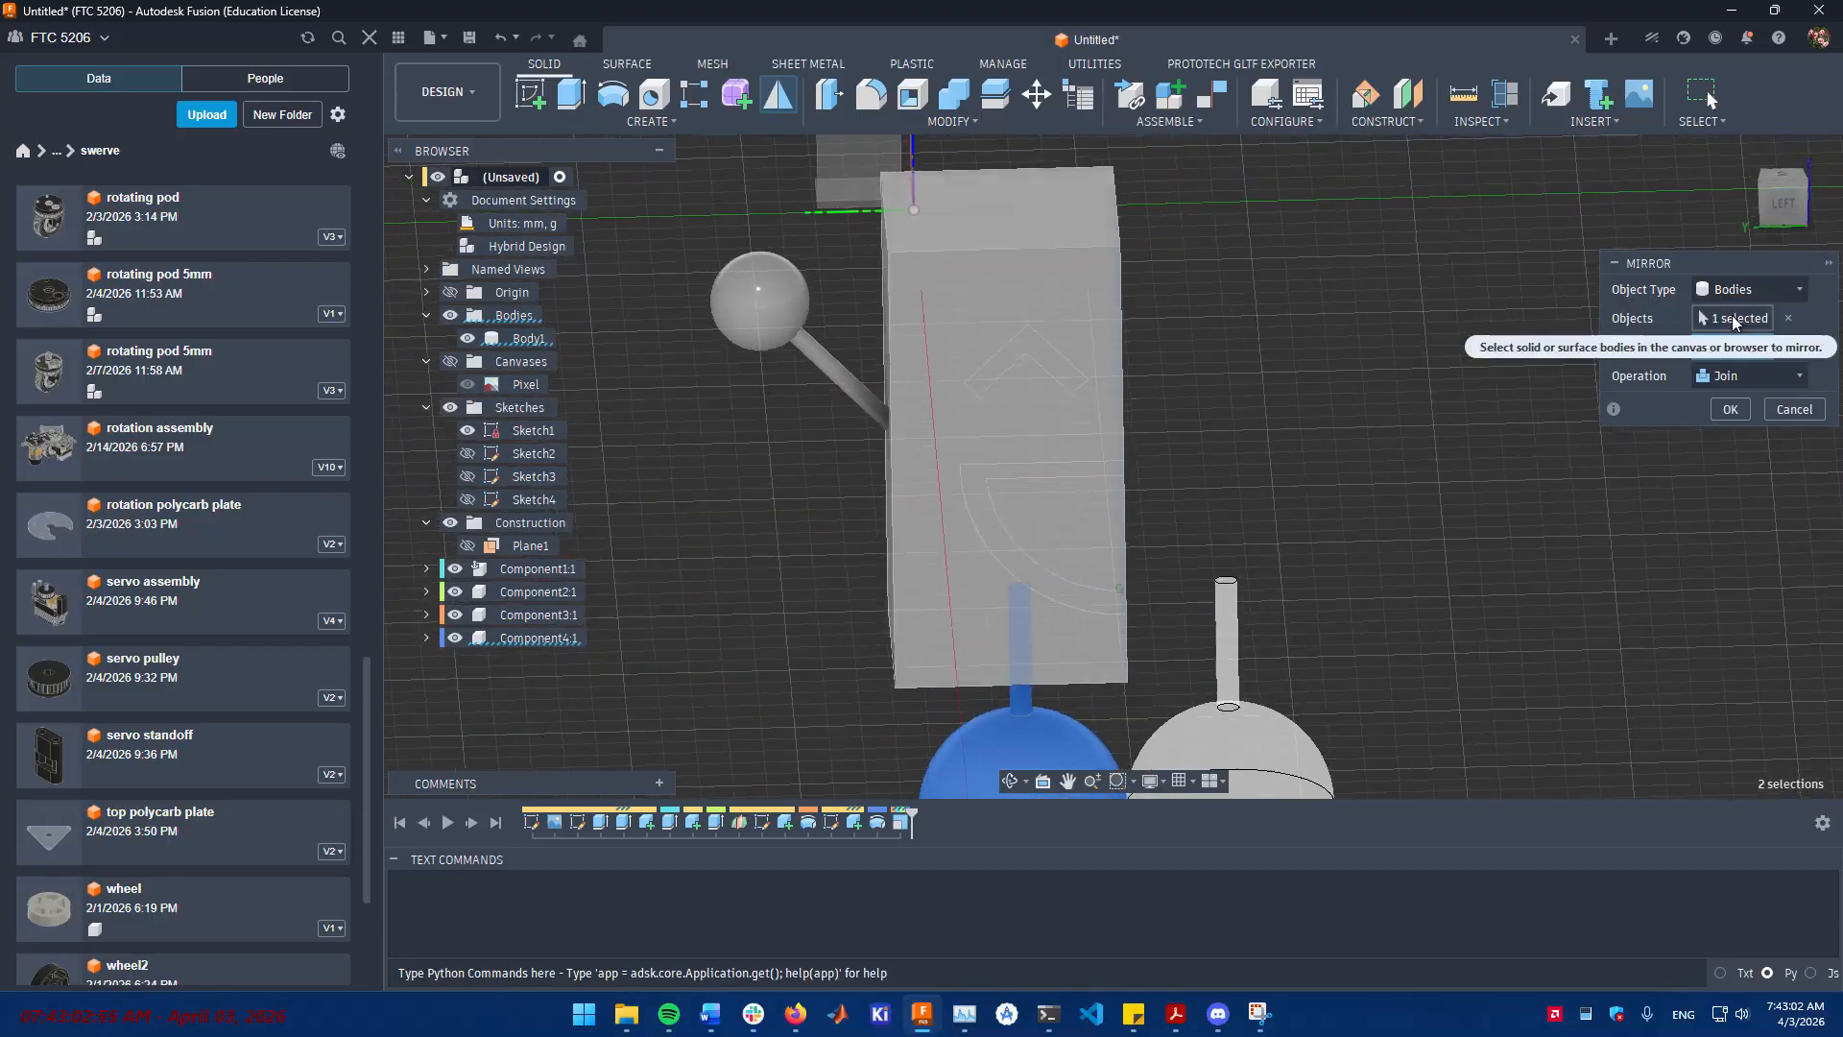
pyautogui.click(1709, 376)
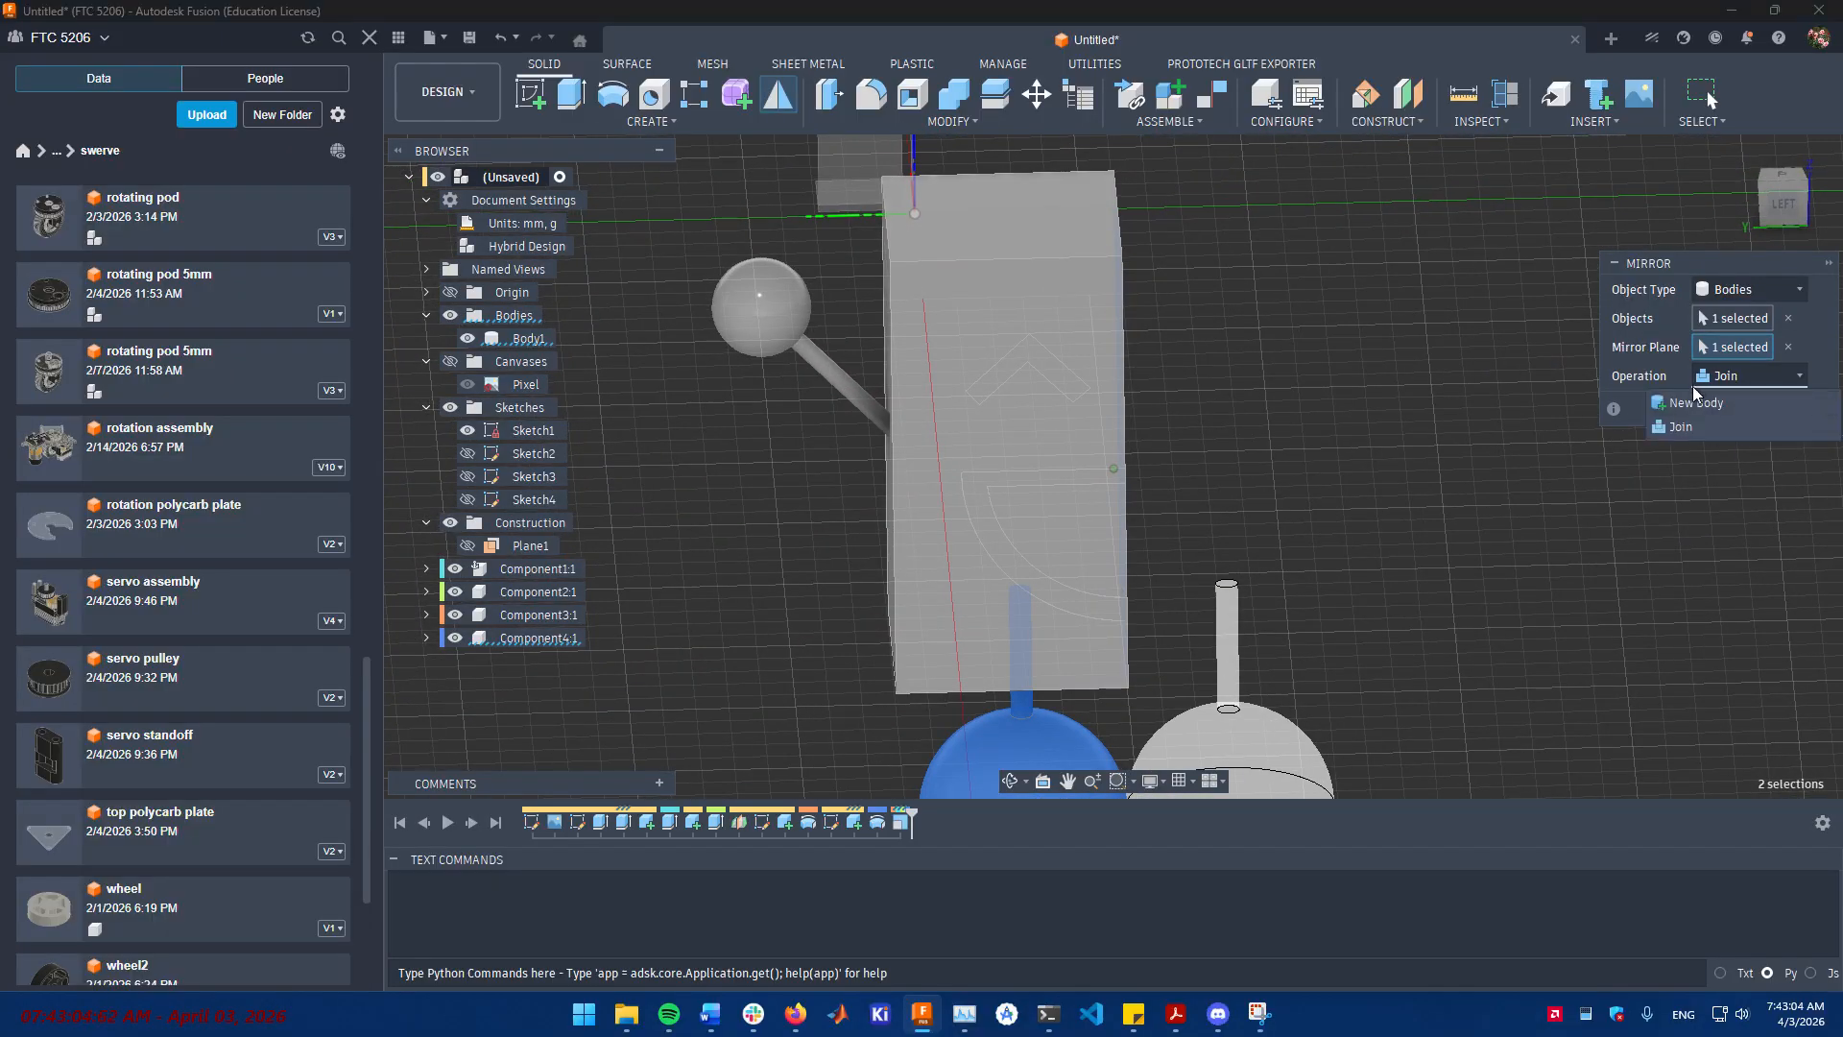
pyautogui.click(1690, 399)
pyautogui.click(1732, 406)
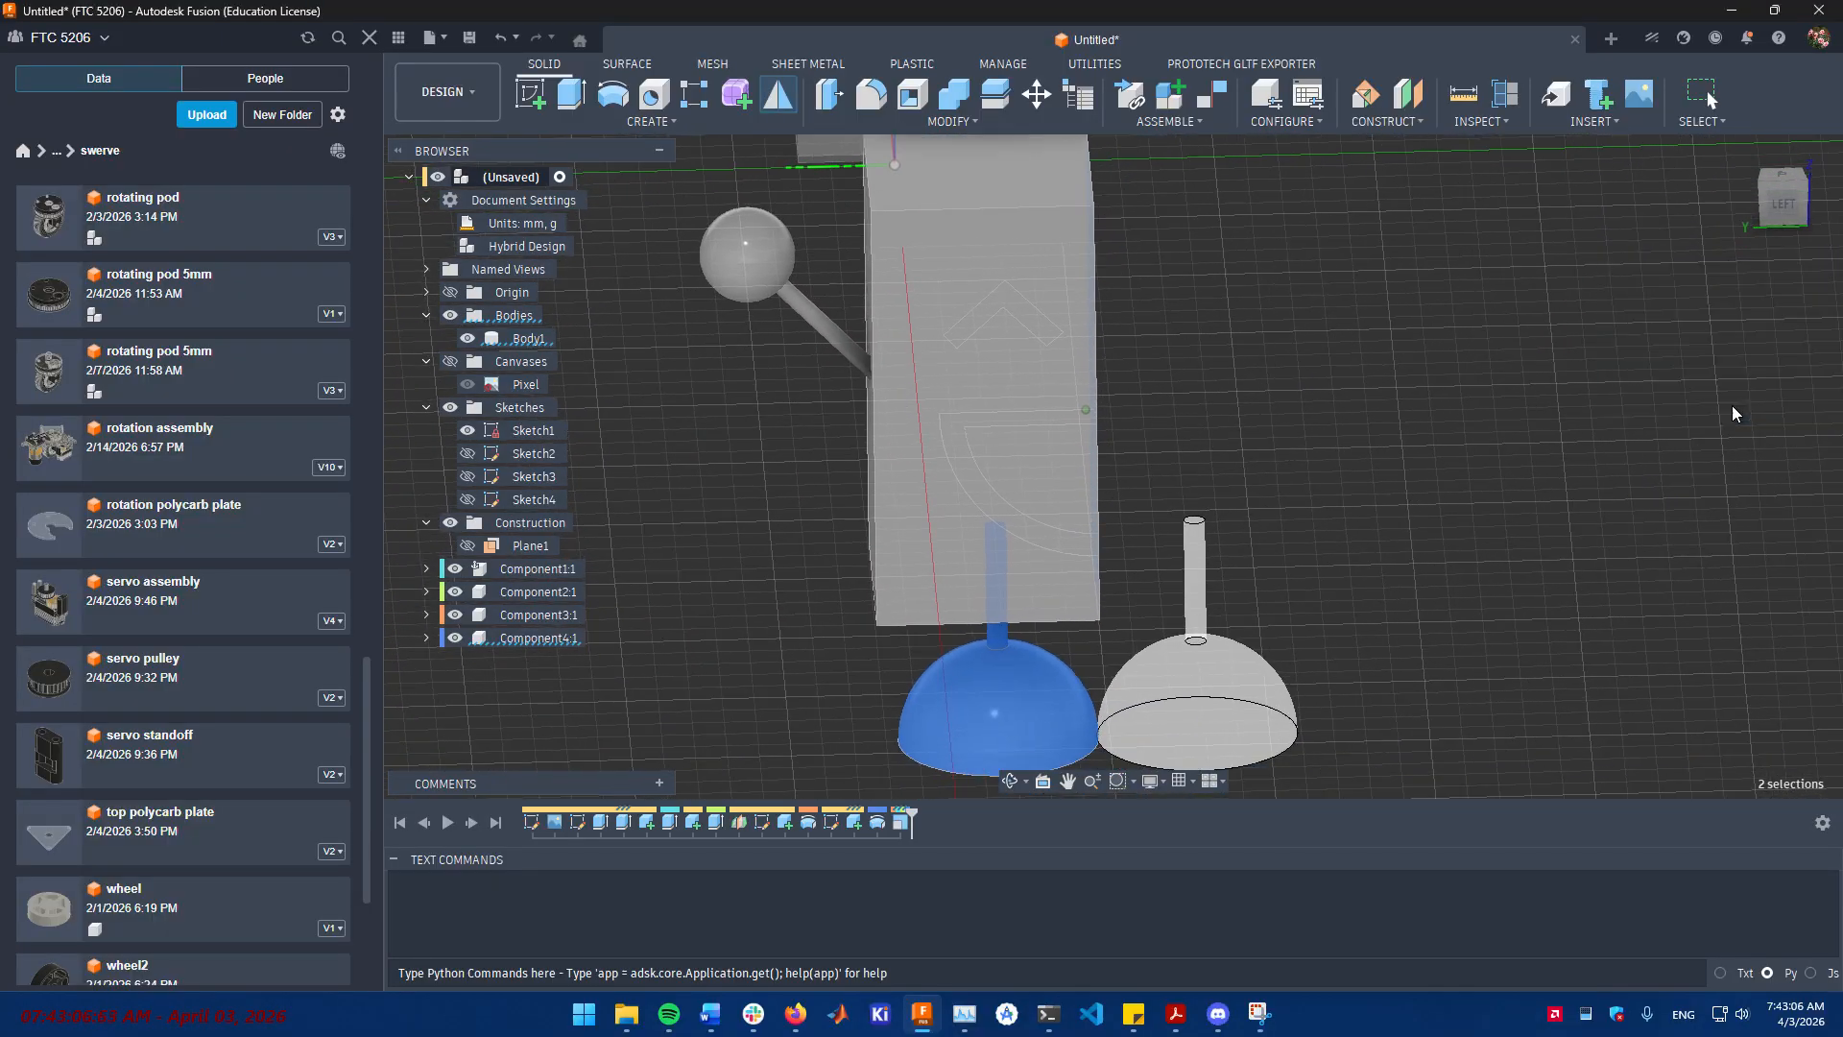
# - Mirror the arm with its ball hand across the same side face of the block as a new body
pyautogui.keyDown('shift'); pyautogui.moveTo(1259, 344); pyautogui.dragTo(1067, 226, button='middle'); pyautogui.keyUp('shift')
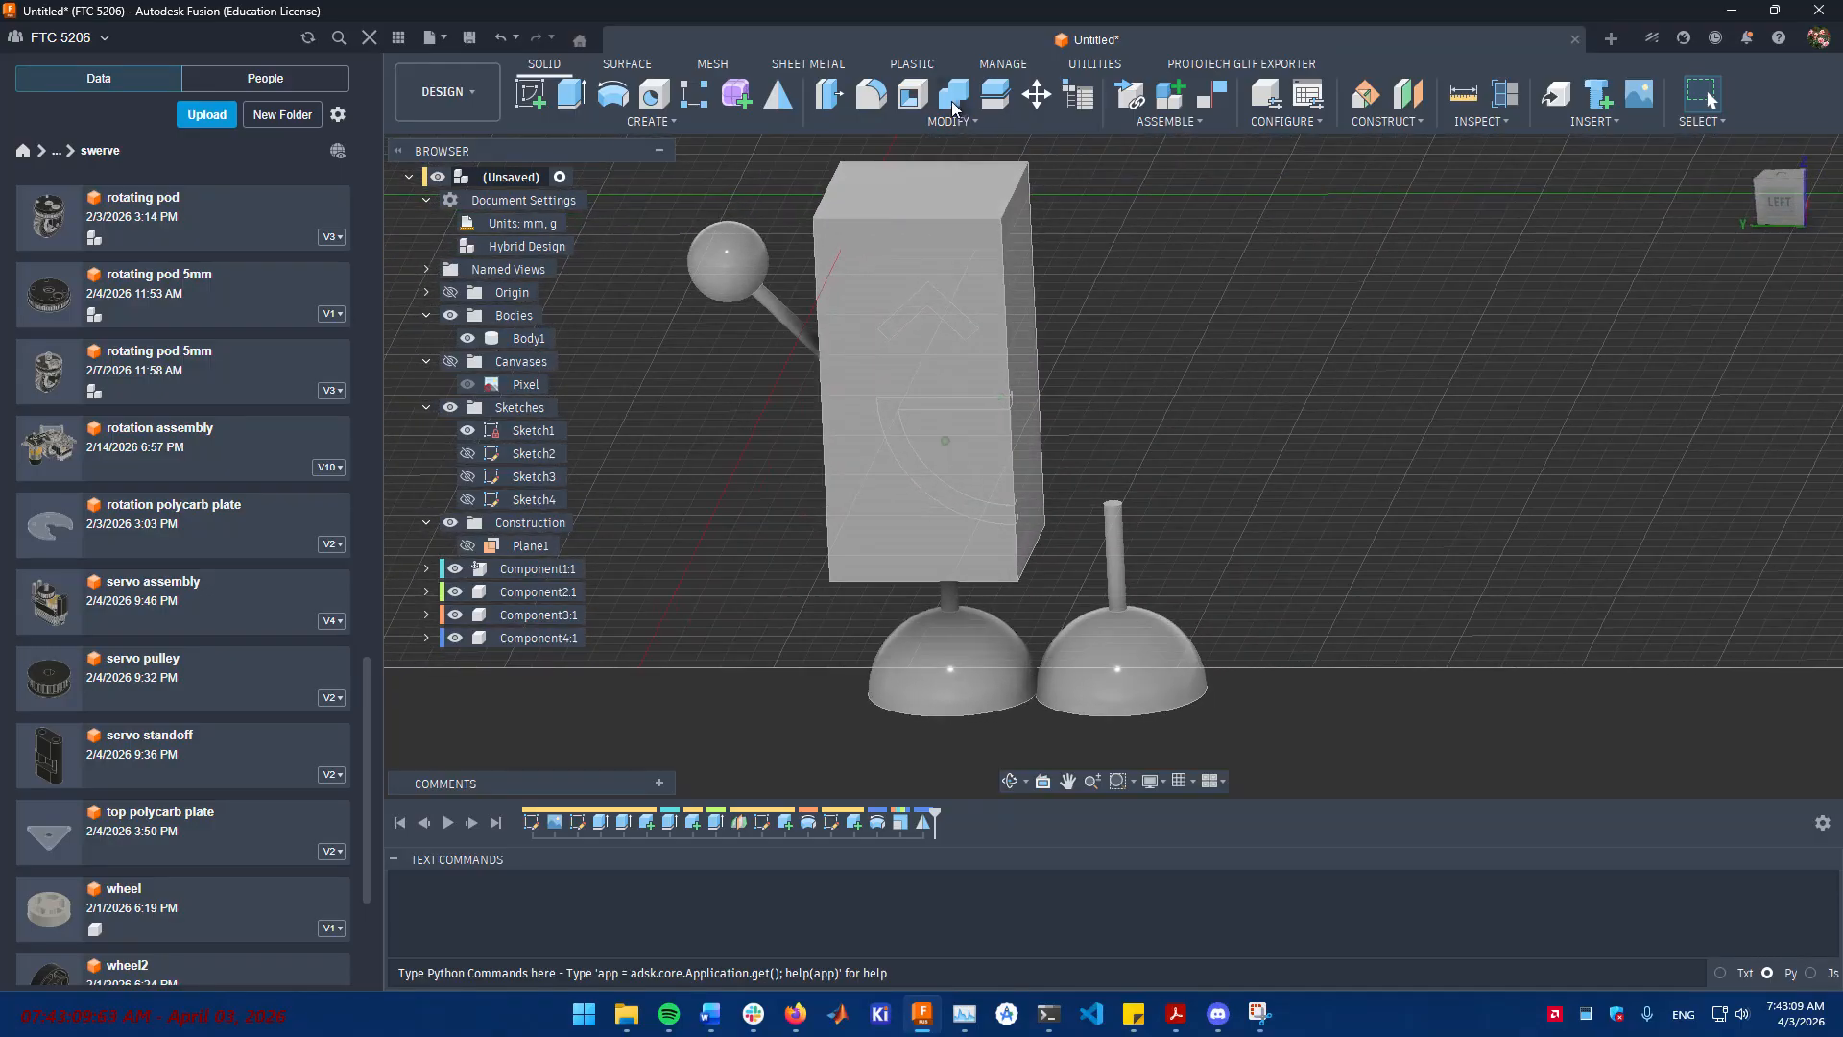
pyautogui.click(784, 99)
pyautogui.click(743, 261)
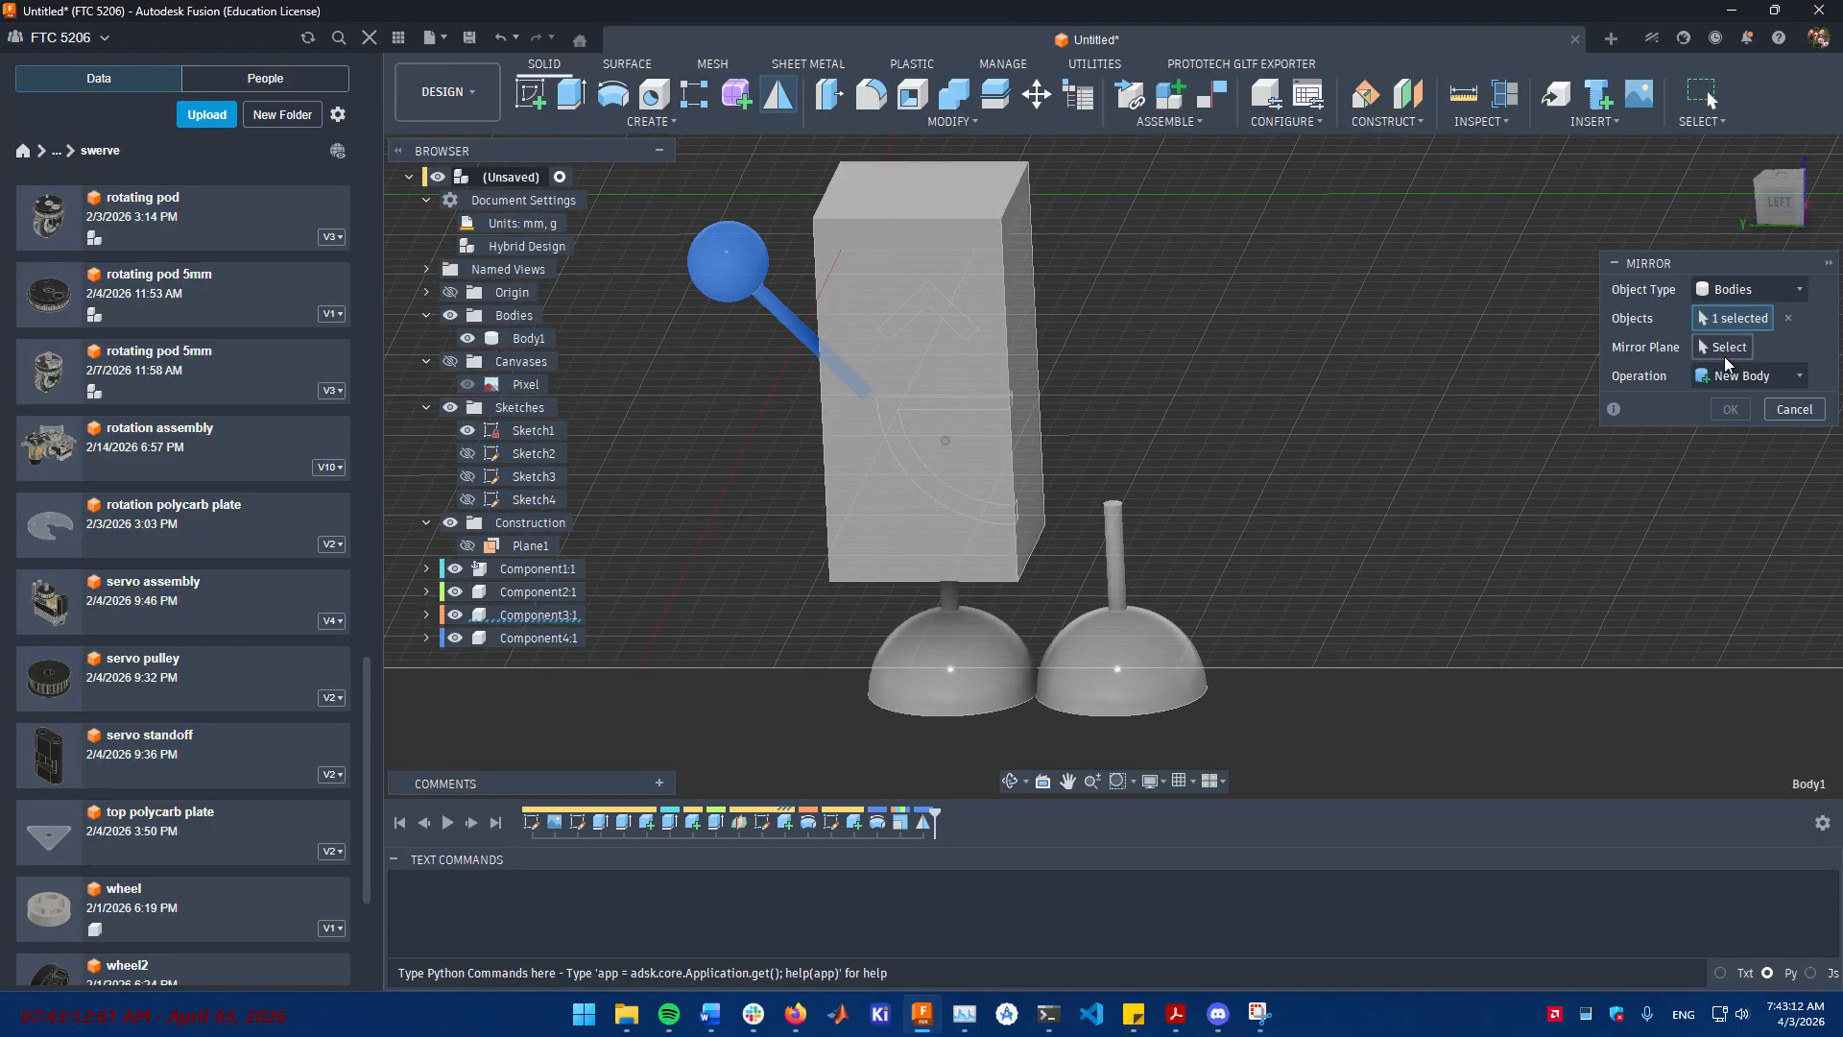
pyautogui.click(1725, 352)
pyautogui.click(1016, 388)
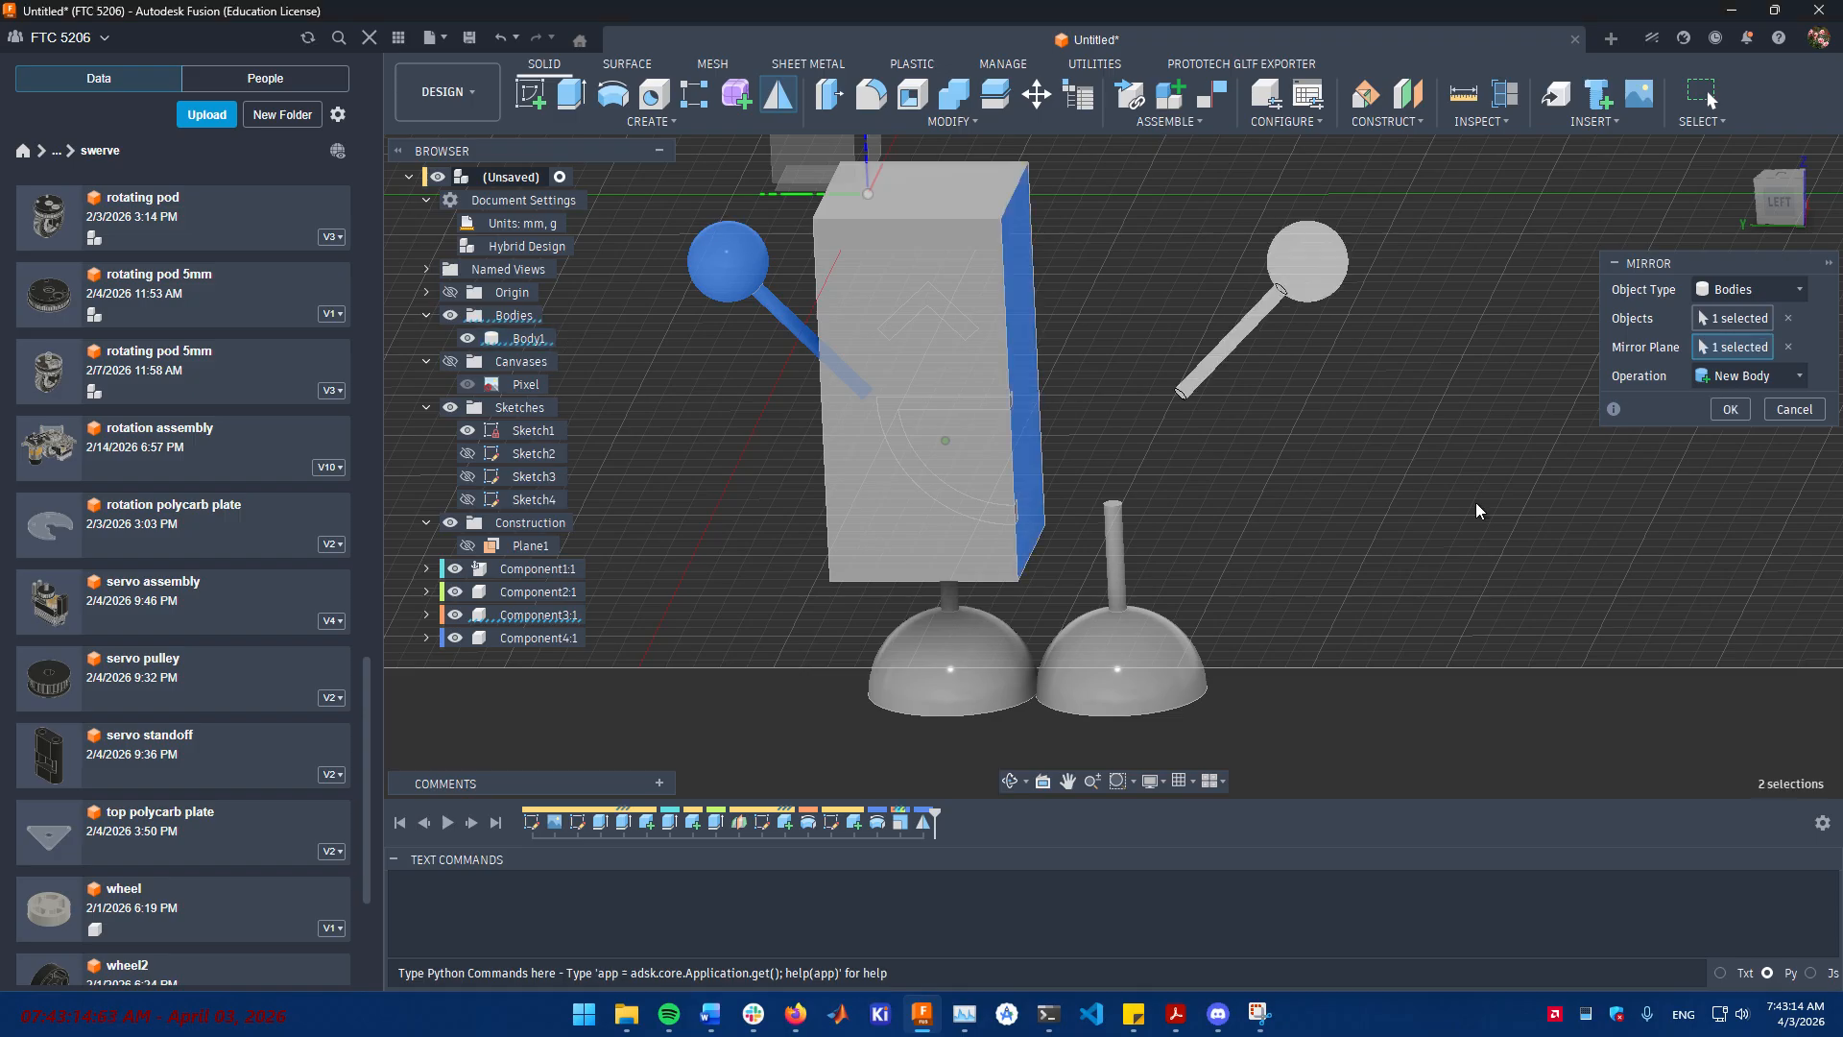
pyautogui.click(1726, 409)
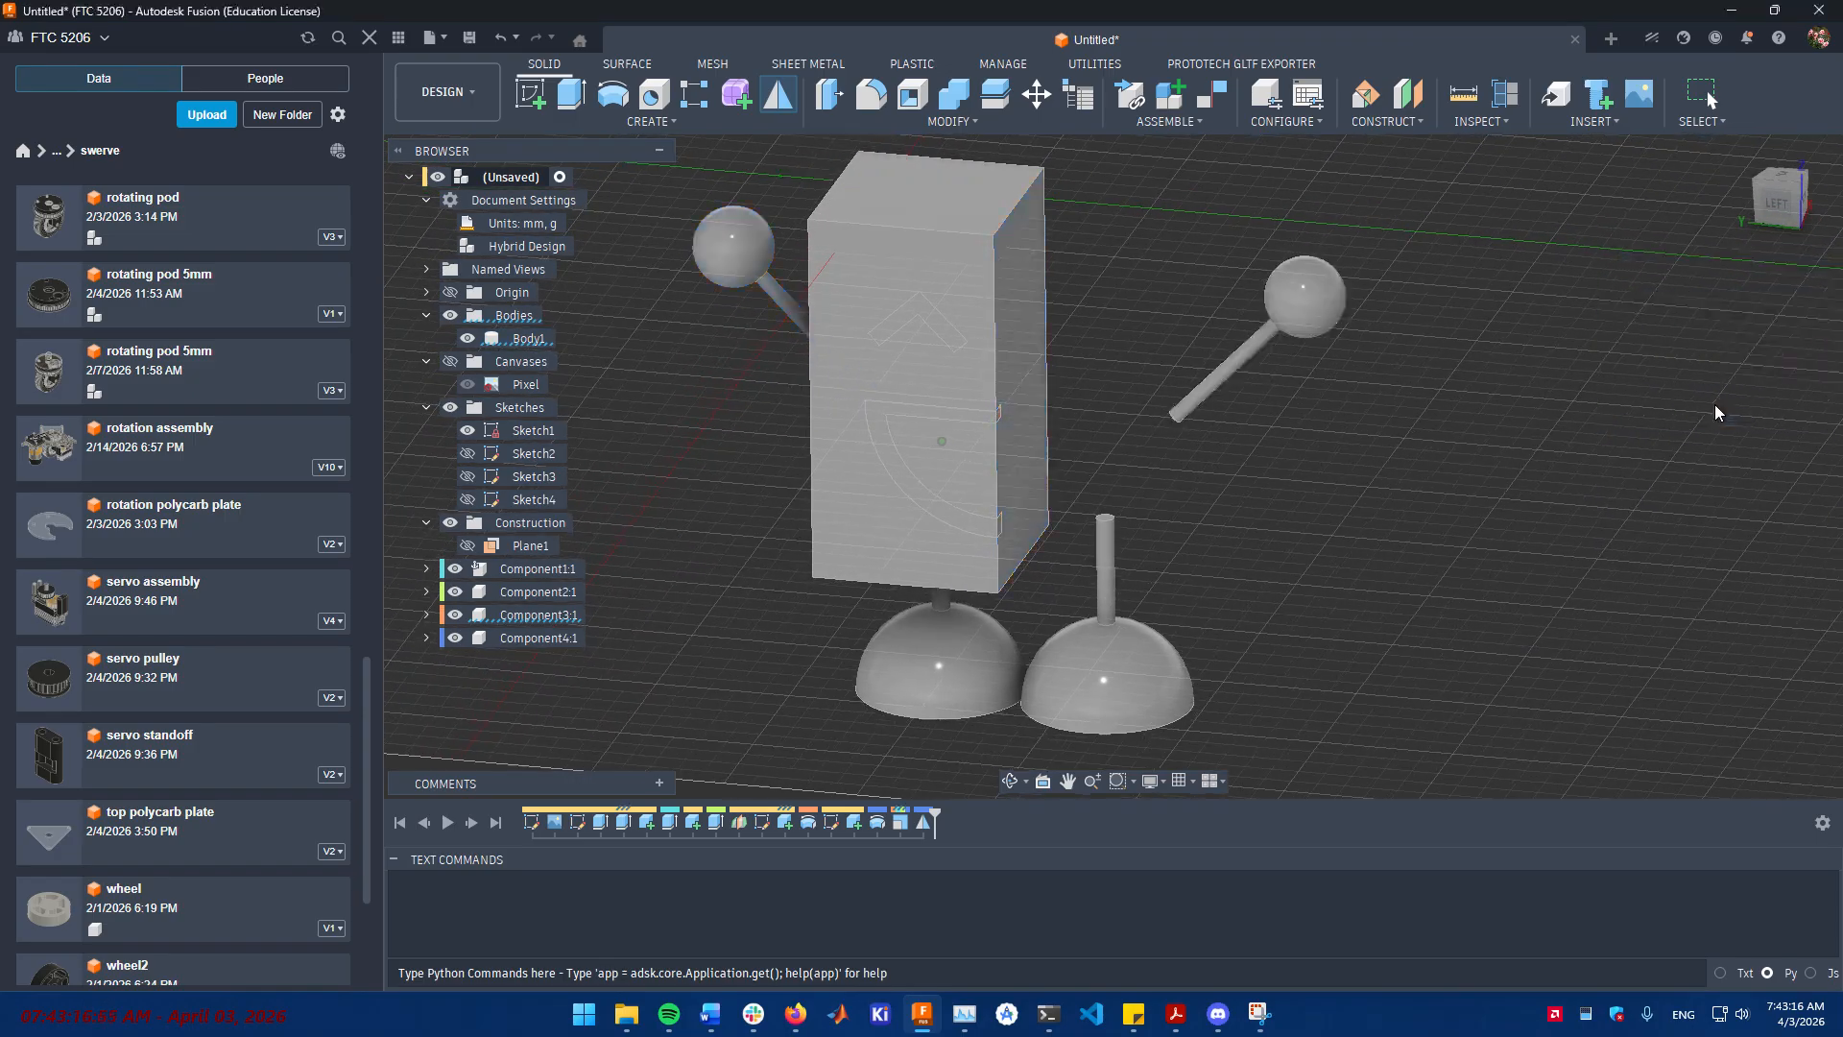
pyautogui.scroll(5, 1659, 441)
pyautogui.scroll(-5, 1628, 455)
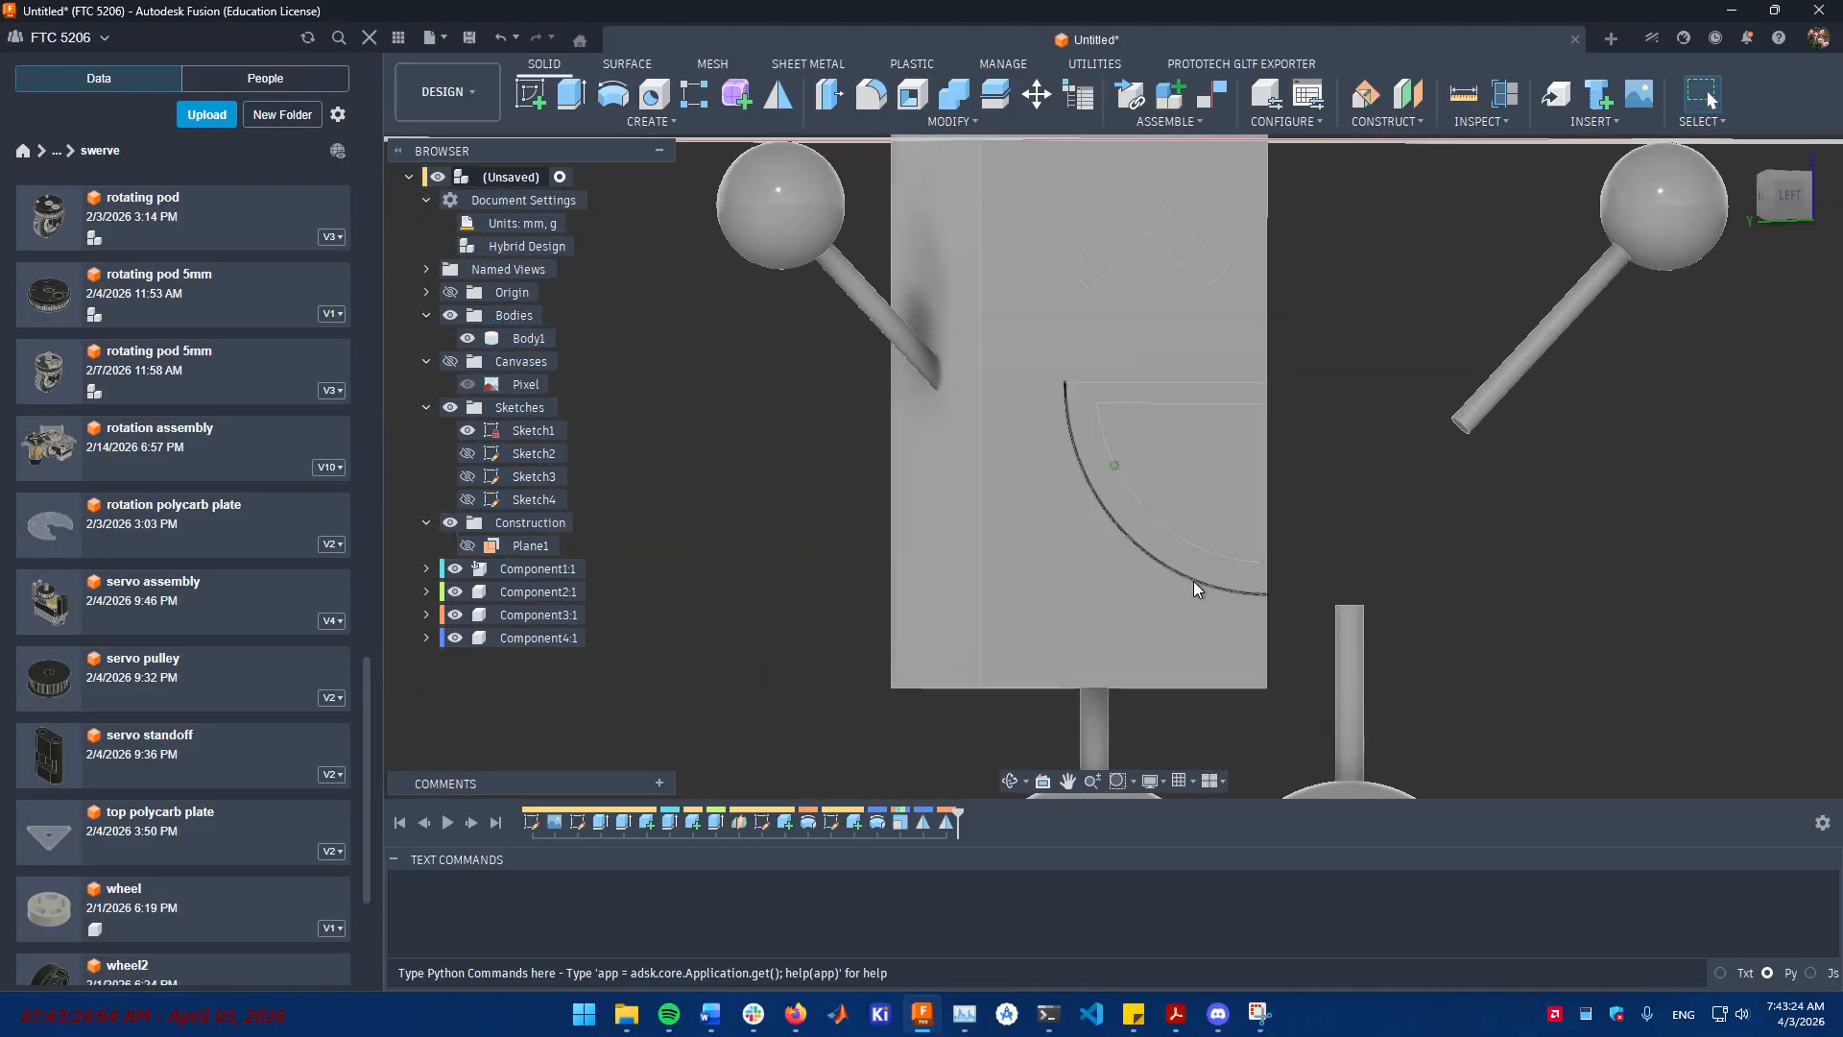
pyautogui.click(1194, 580)
pyautogui.click(1187, 590)
pyautogui.click(1459, 507)
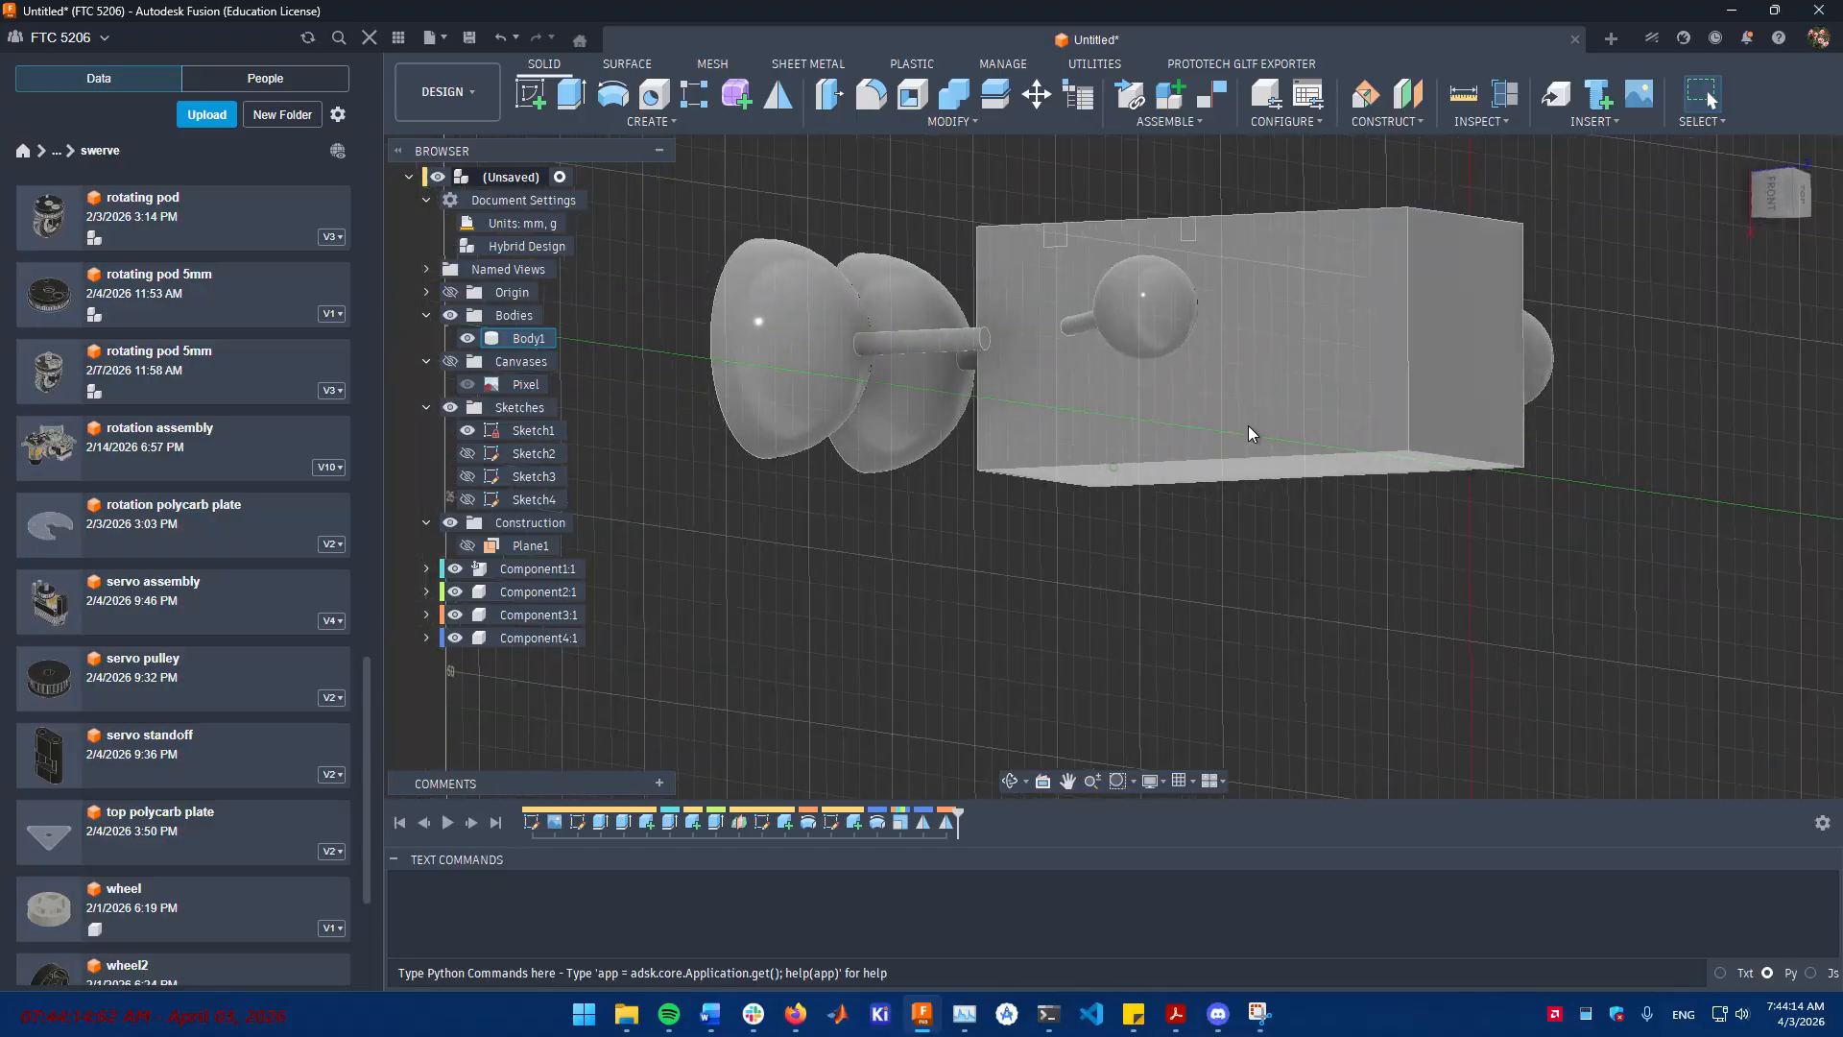
# - Examine from the front how the leg rod and foot sit relative to the block's lower end
pyautogui.click(1783, 196)
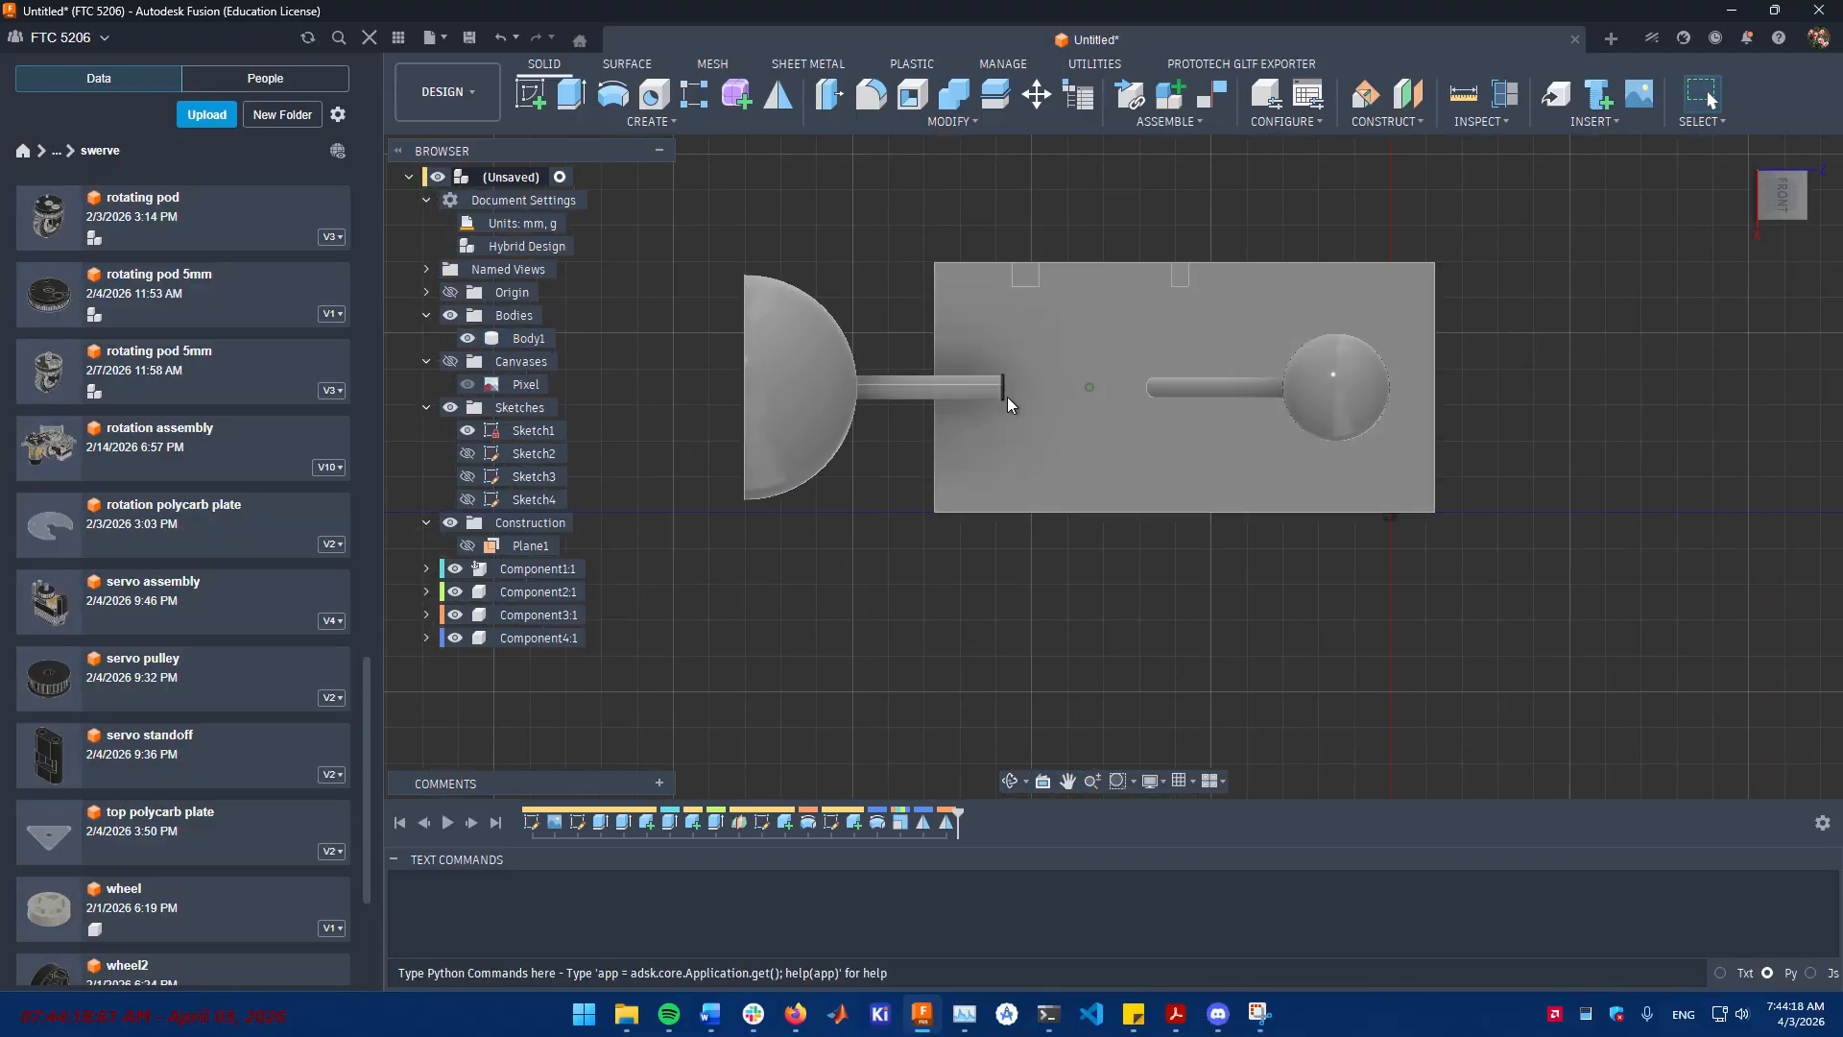
pyautogui.click(914, 386)
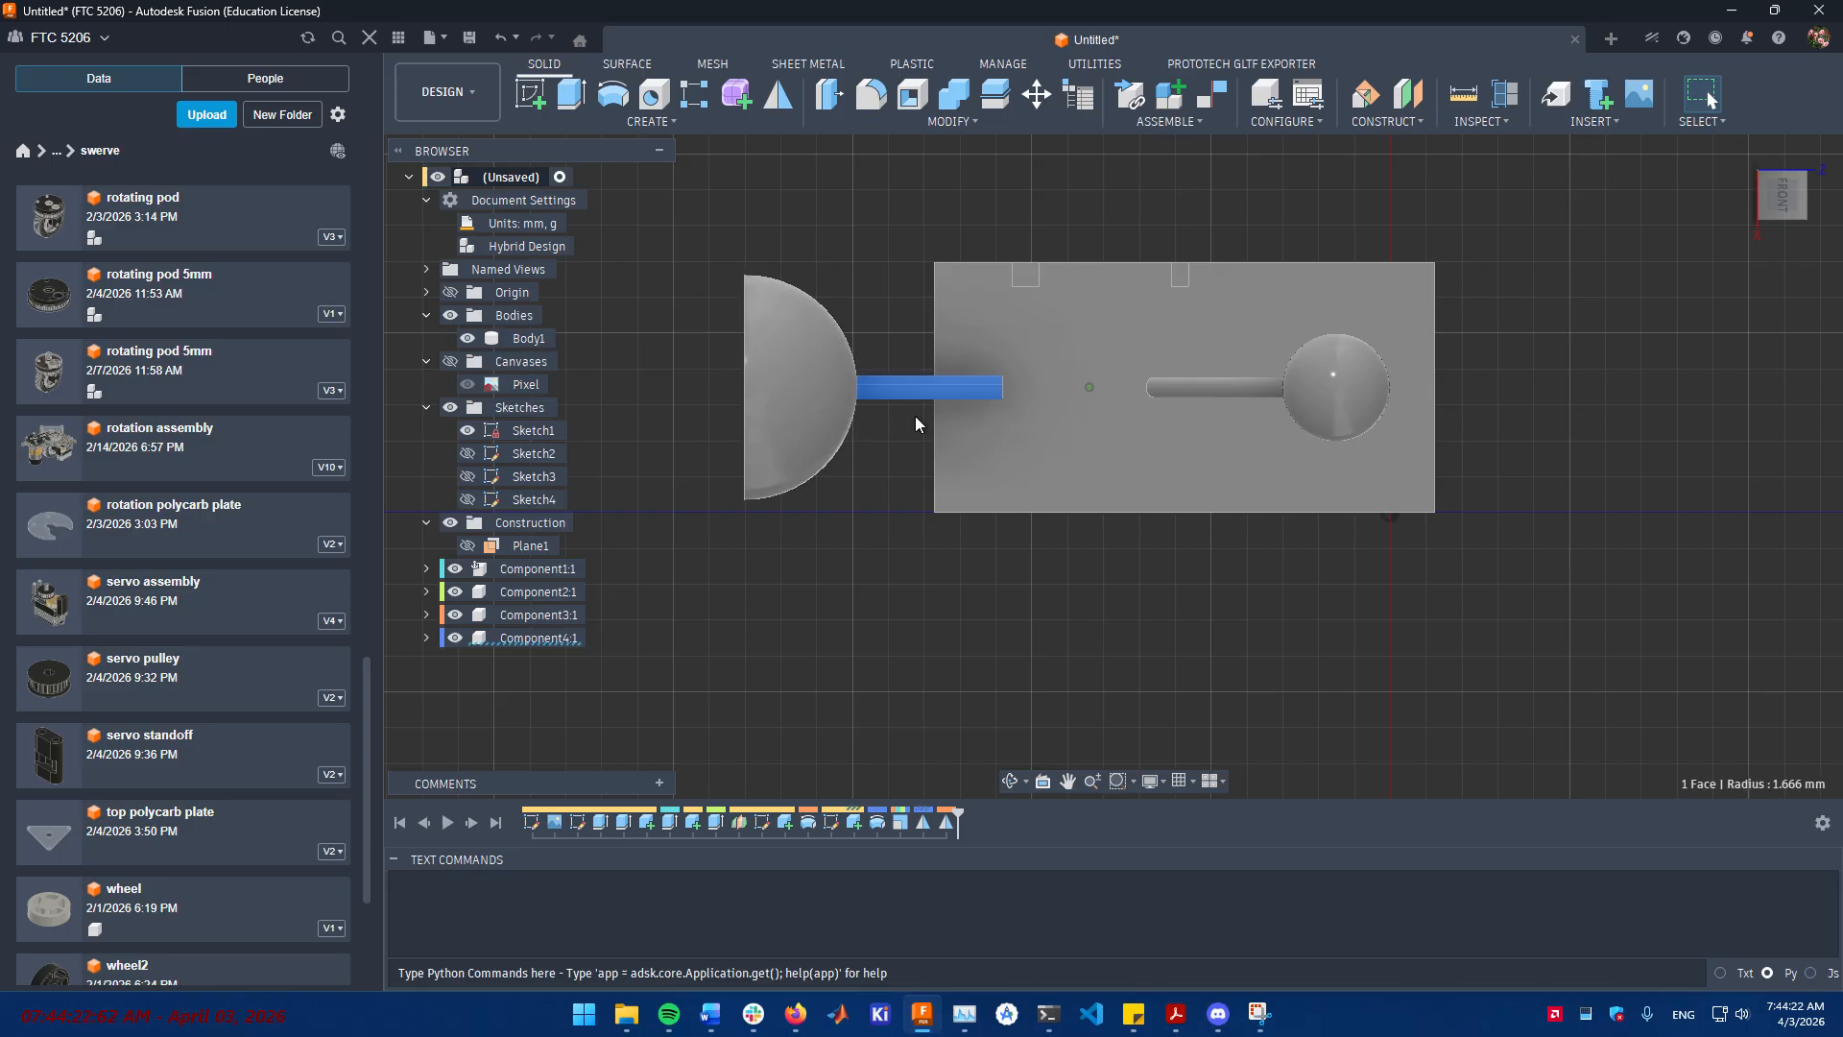
pyautogui.scroll(-2, 902, 472)
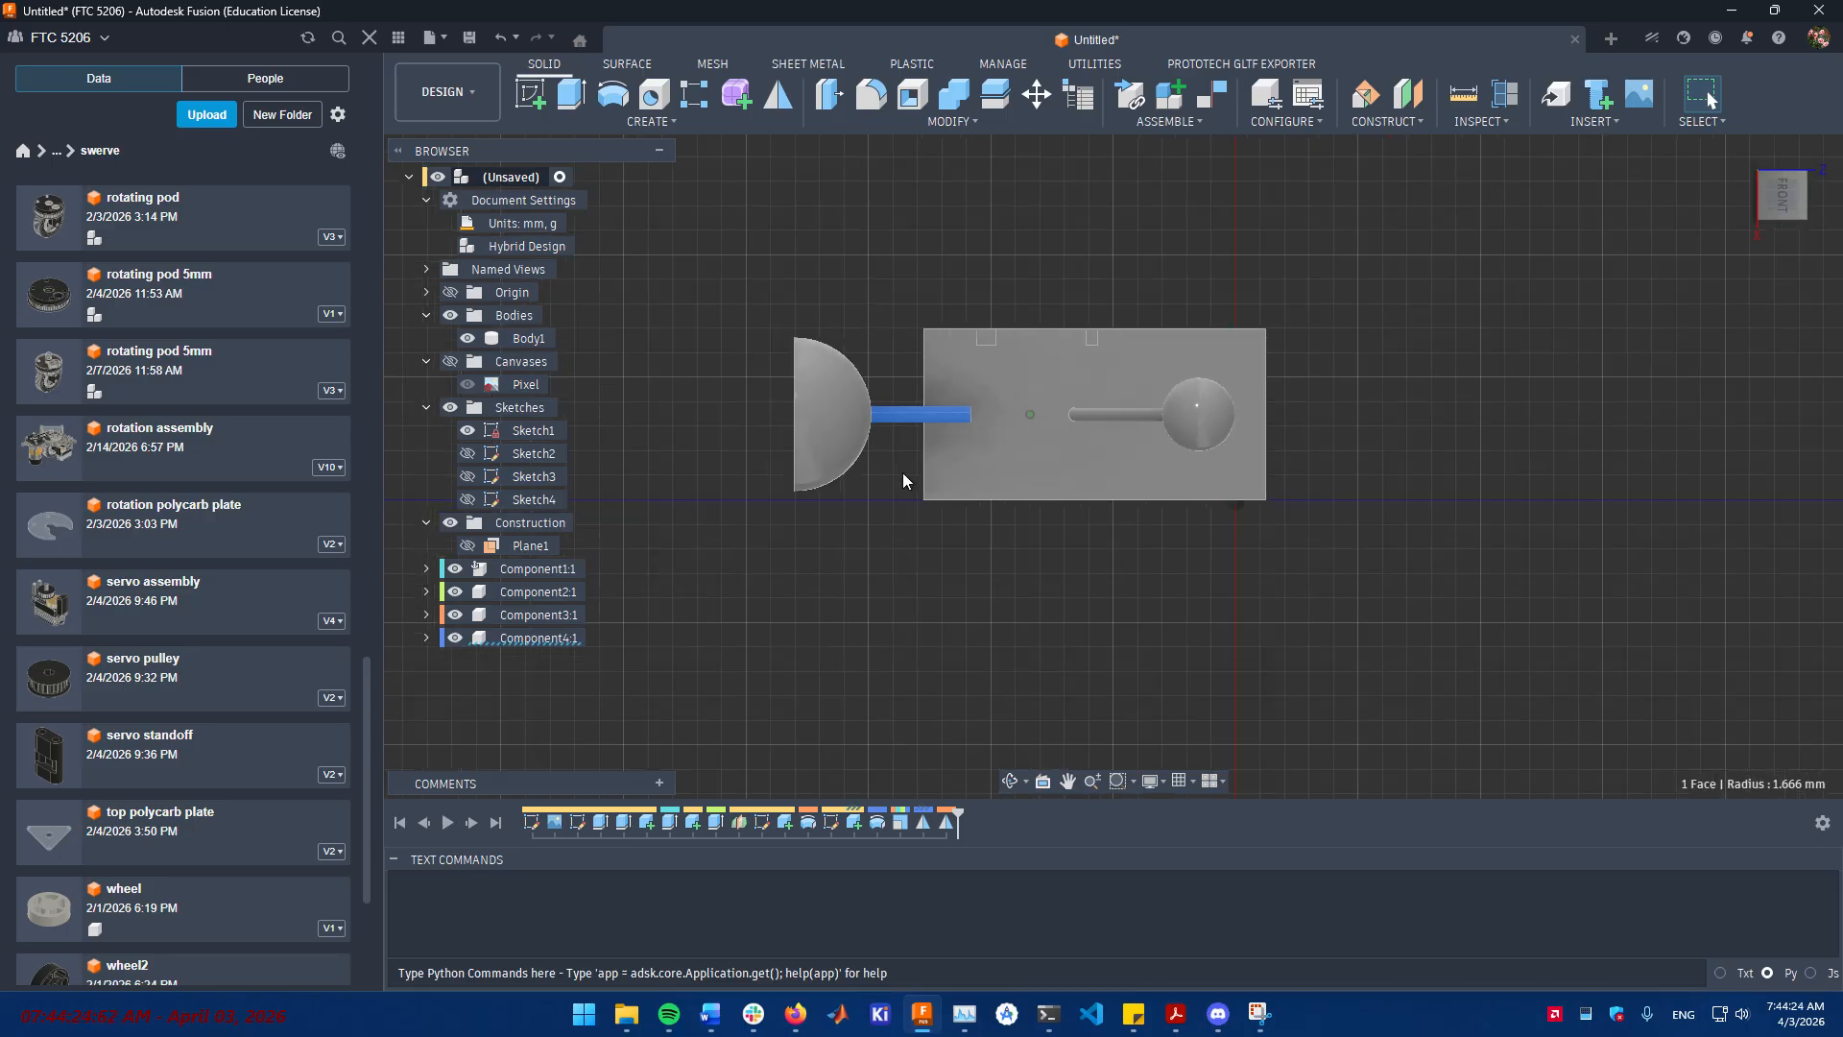
pyautogui.scroll(5, 902, 472)
pyautogui.moveTo(903, 473); pyautogui.dragTo(861, 486, button='middle')
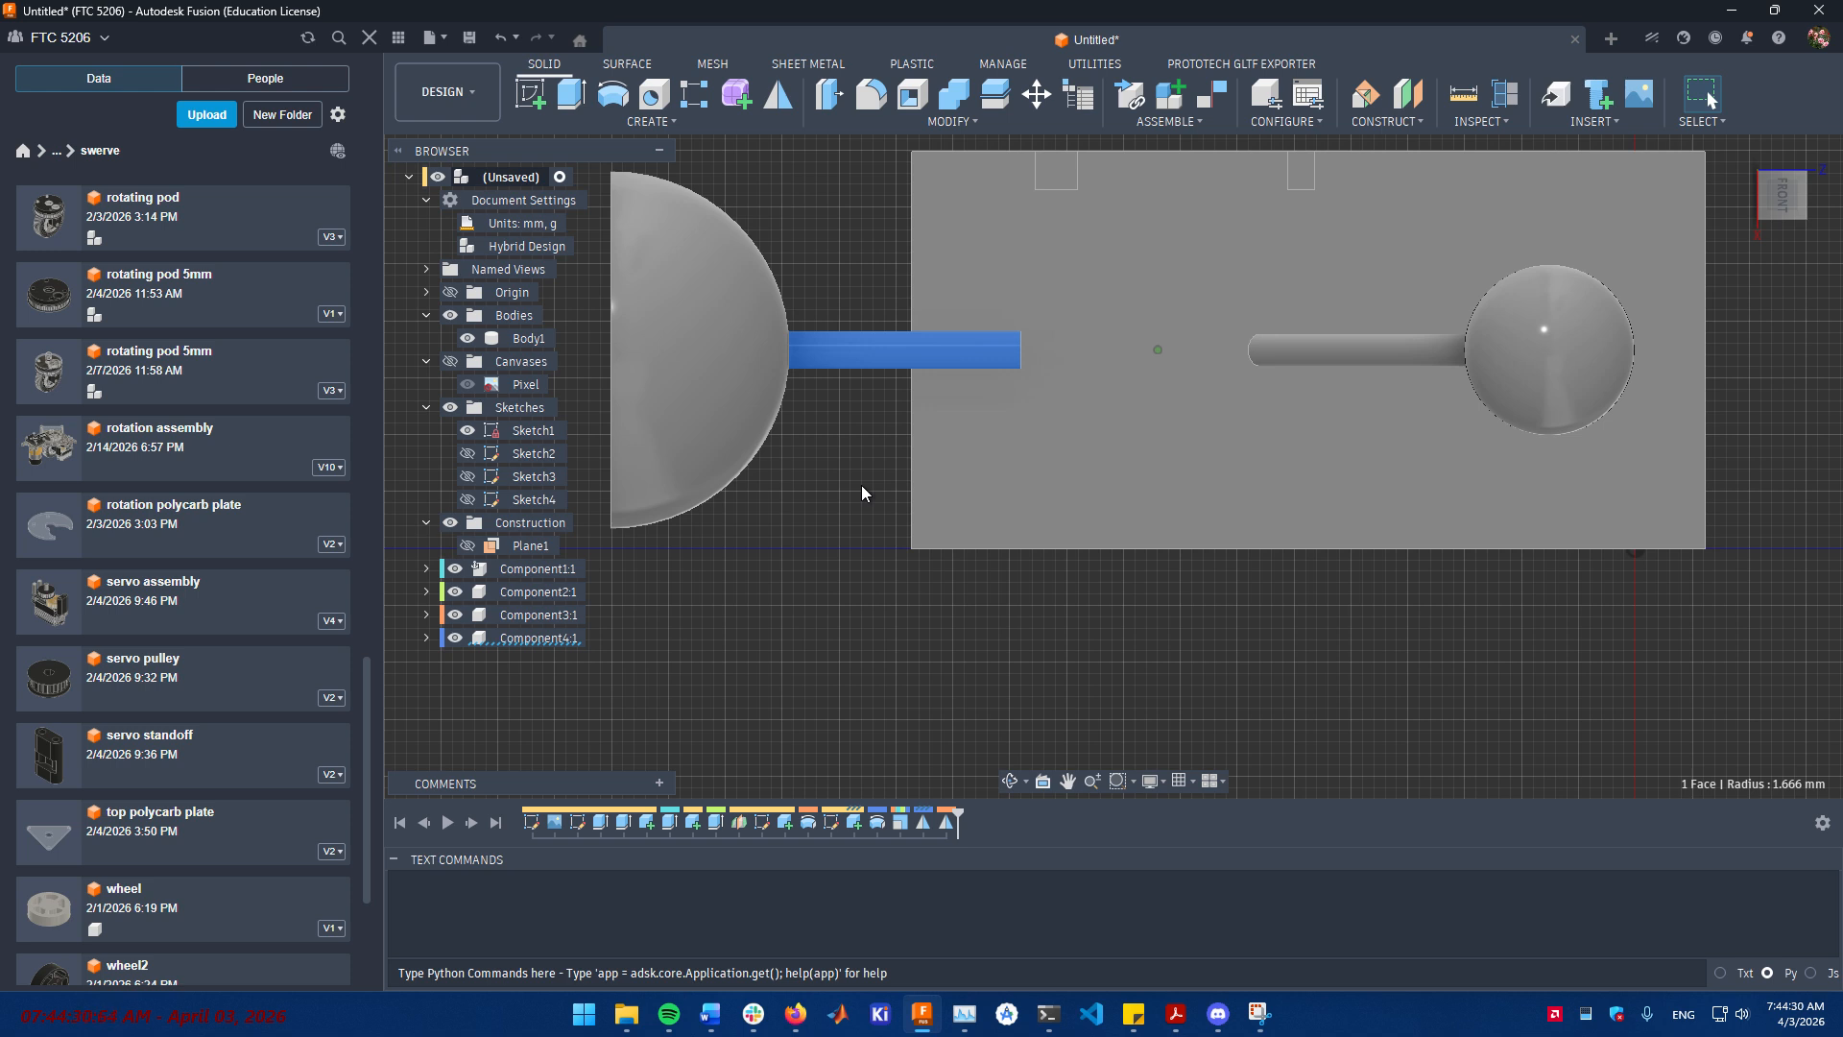
pyautogui.click(861, 486)
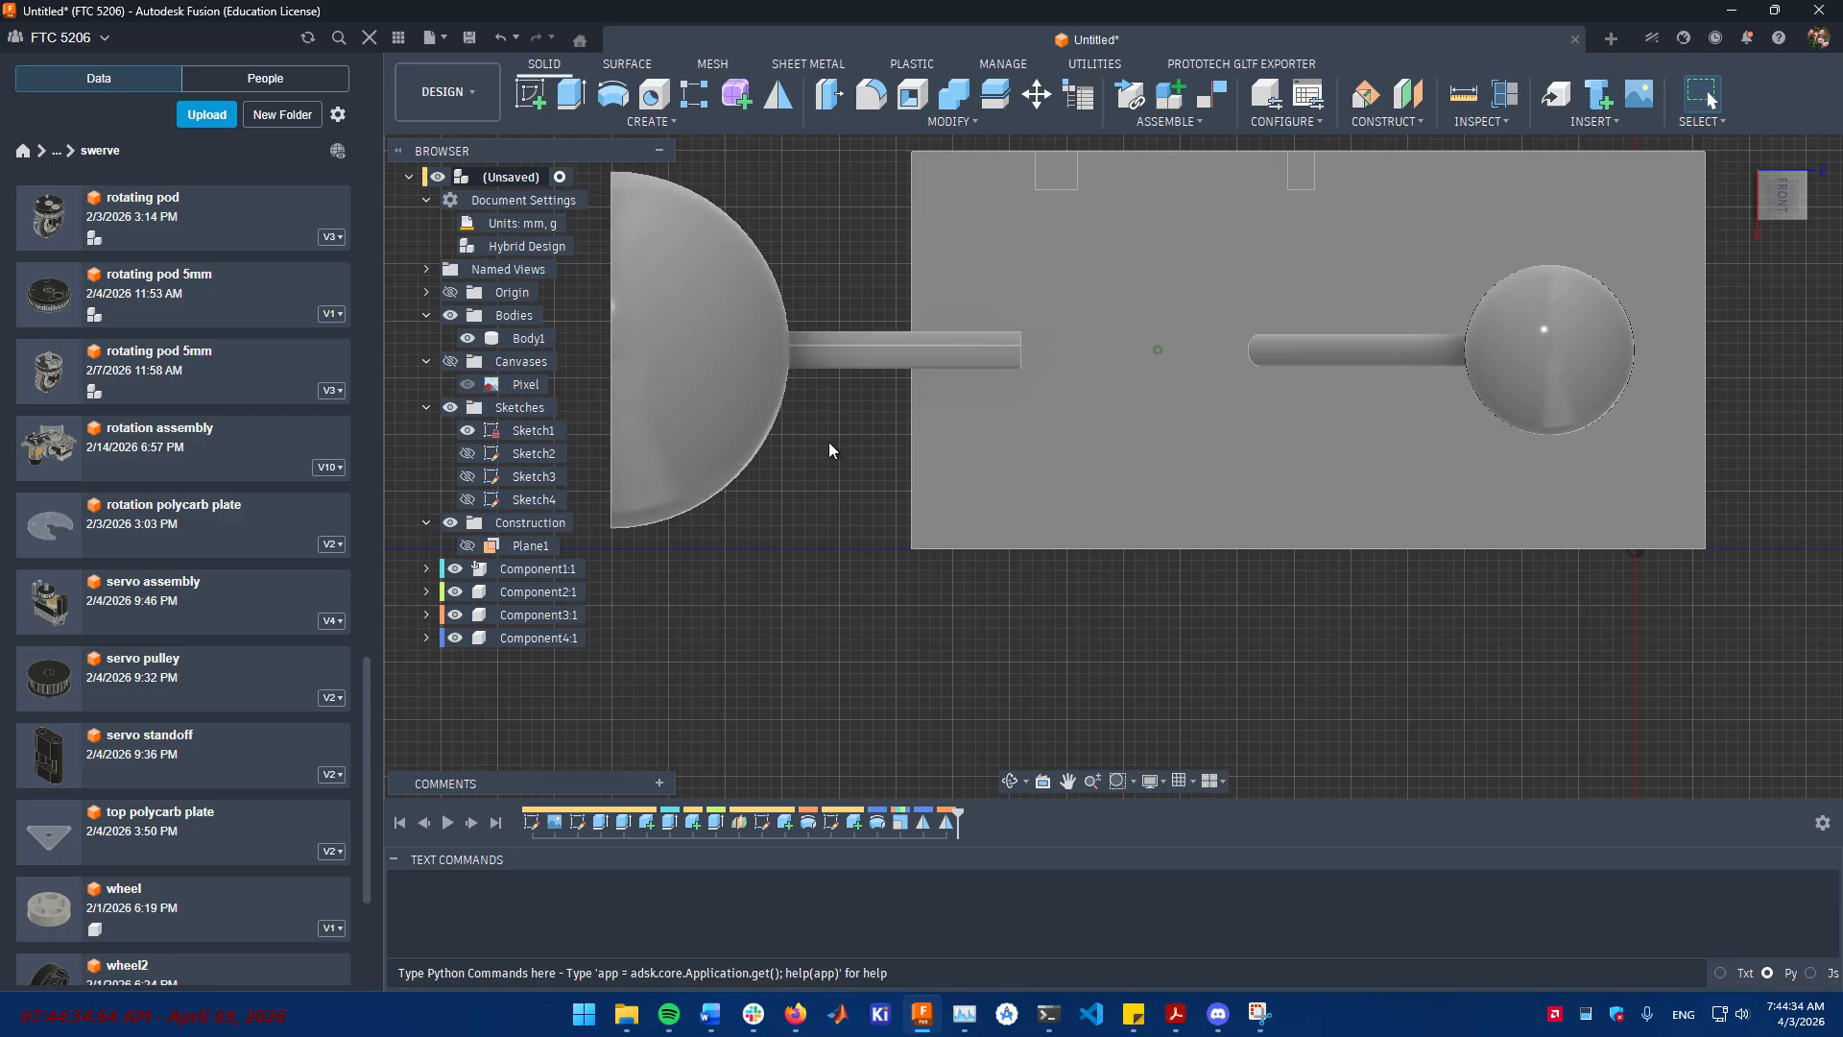
pyautogui.press('ctrl')
pyautogui.press('ctrl')
pyautogui.press('ctrl')
pyautogui.press('ctrl')
pyautogui.keyDown('shift'); pyautogui.moveTo(973, 430); pyautogui.dragTo(1027, 459, button='middle'); pyautogui.keyUp('shift')
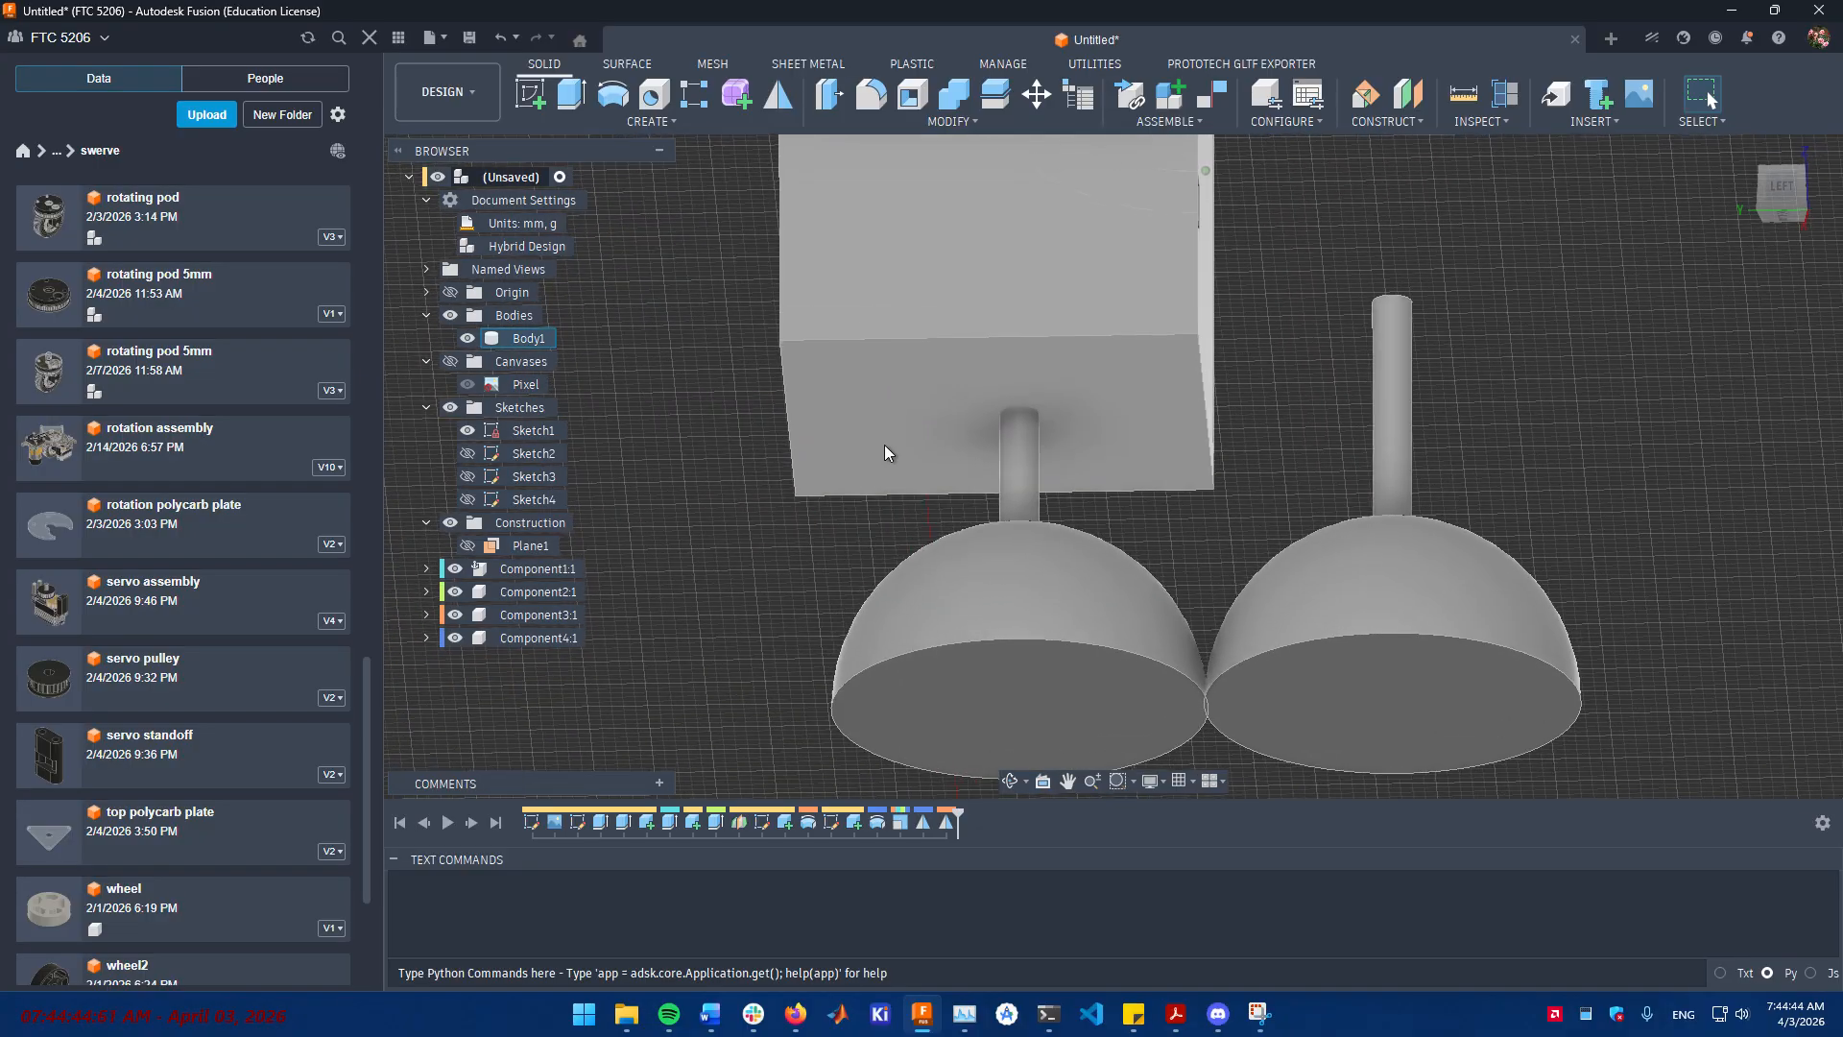
pyautogui.click(884, 405)
pyautogui.click(1246, 494)
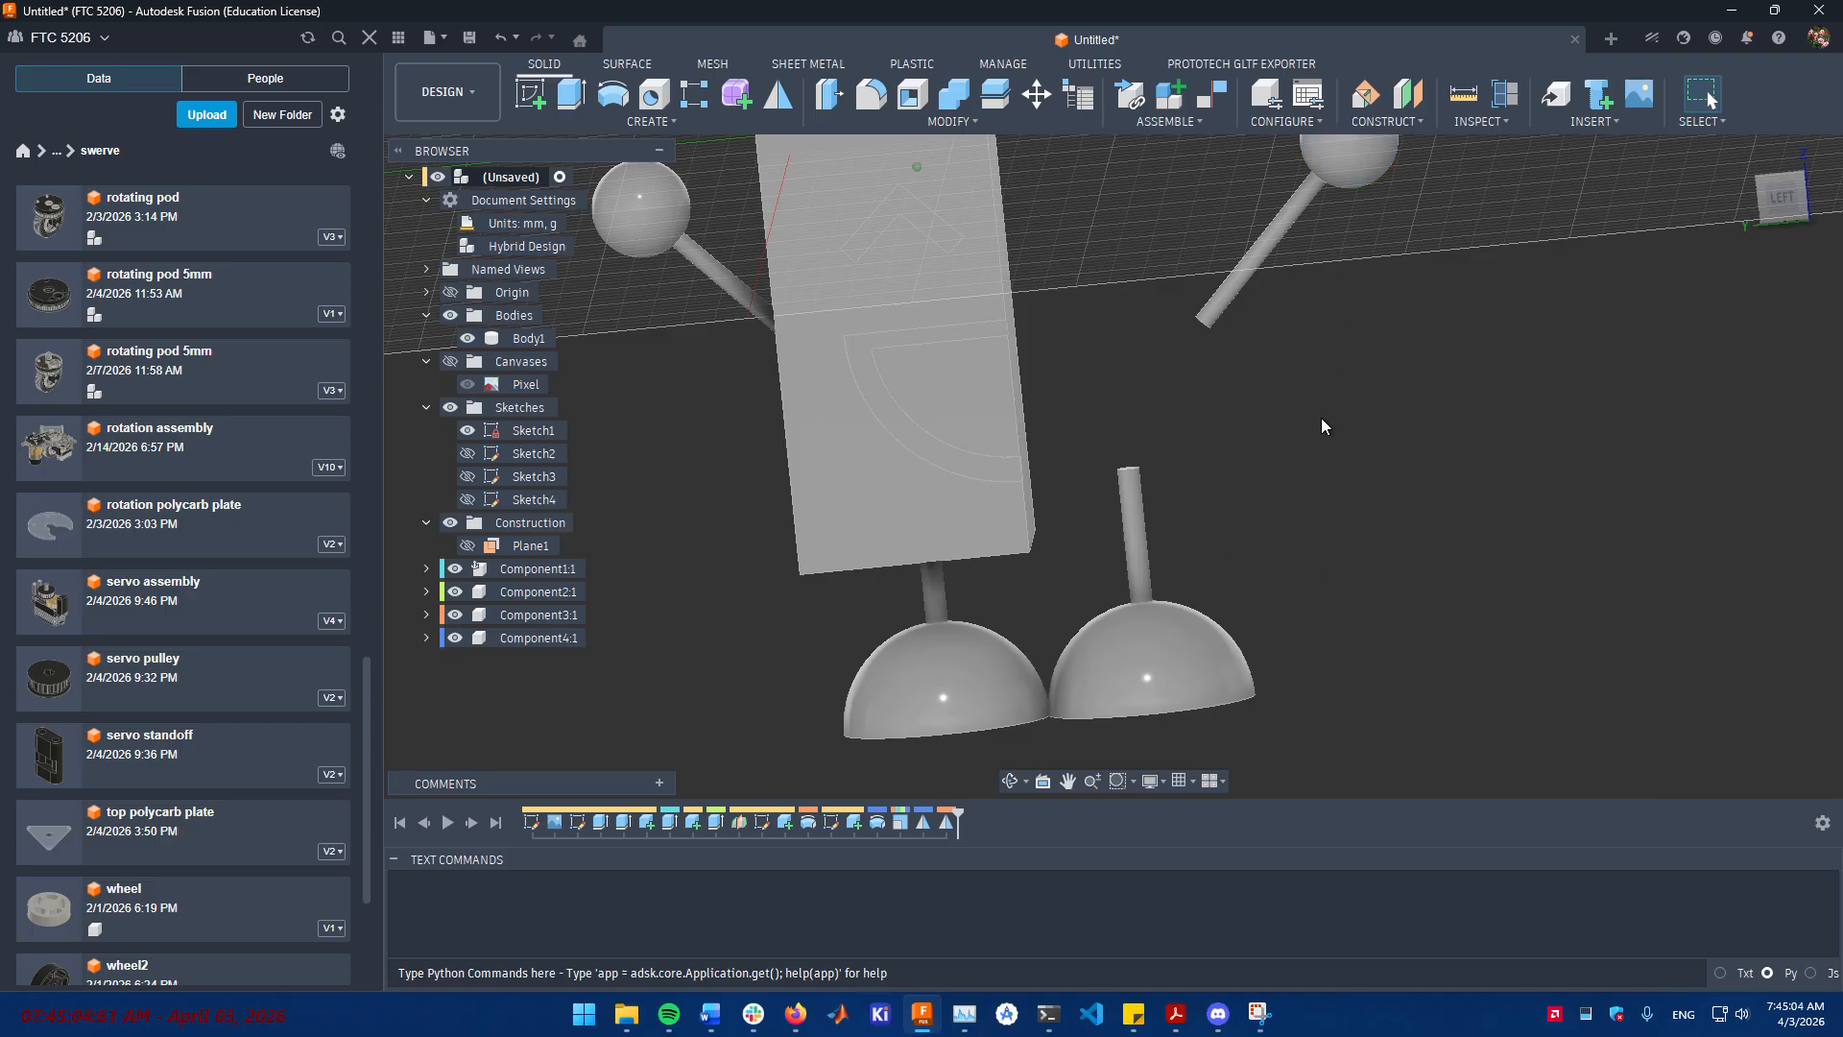
pyautogui.click(1242, 230)
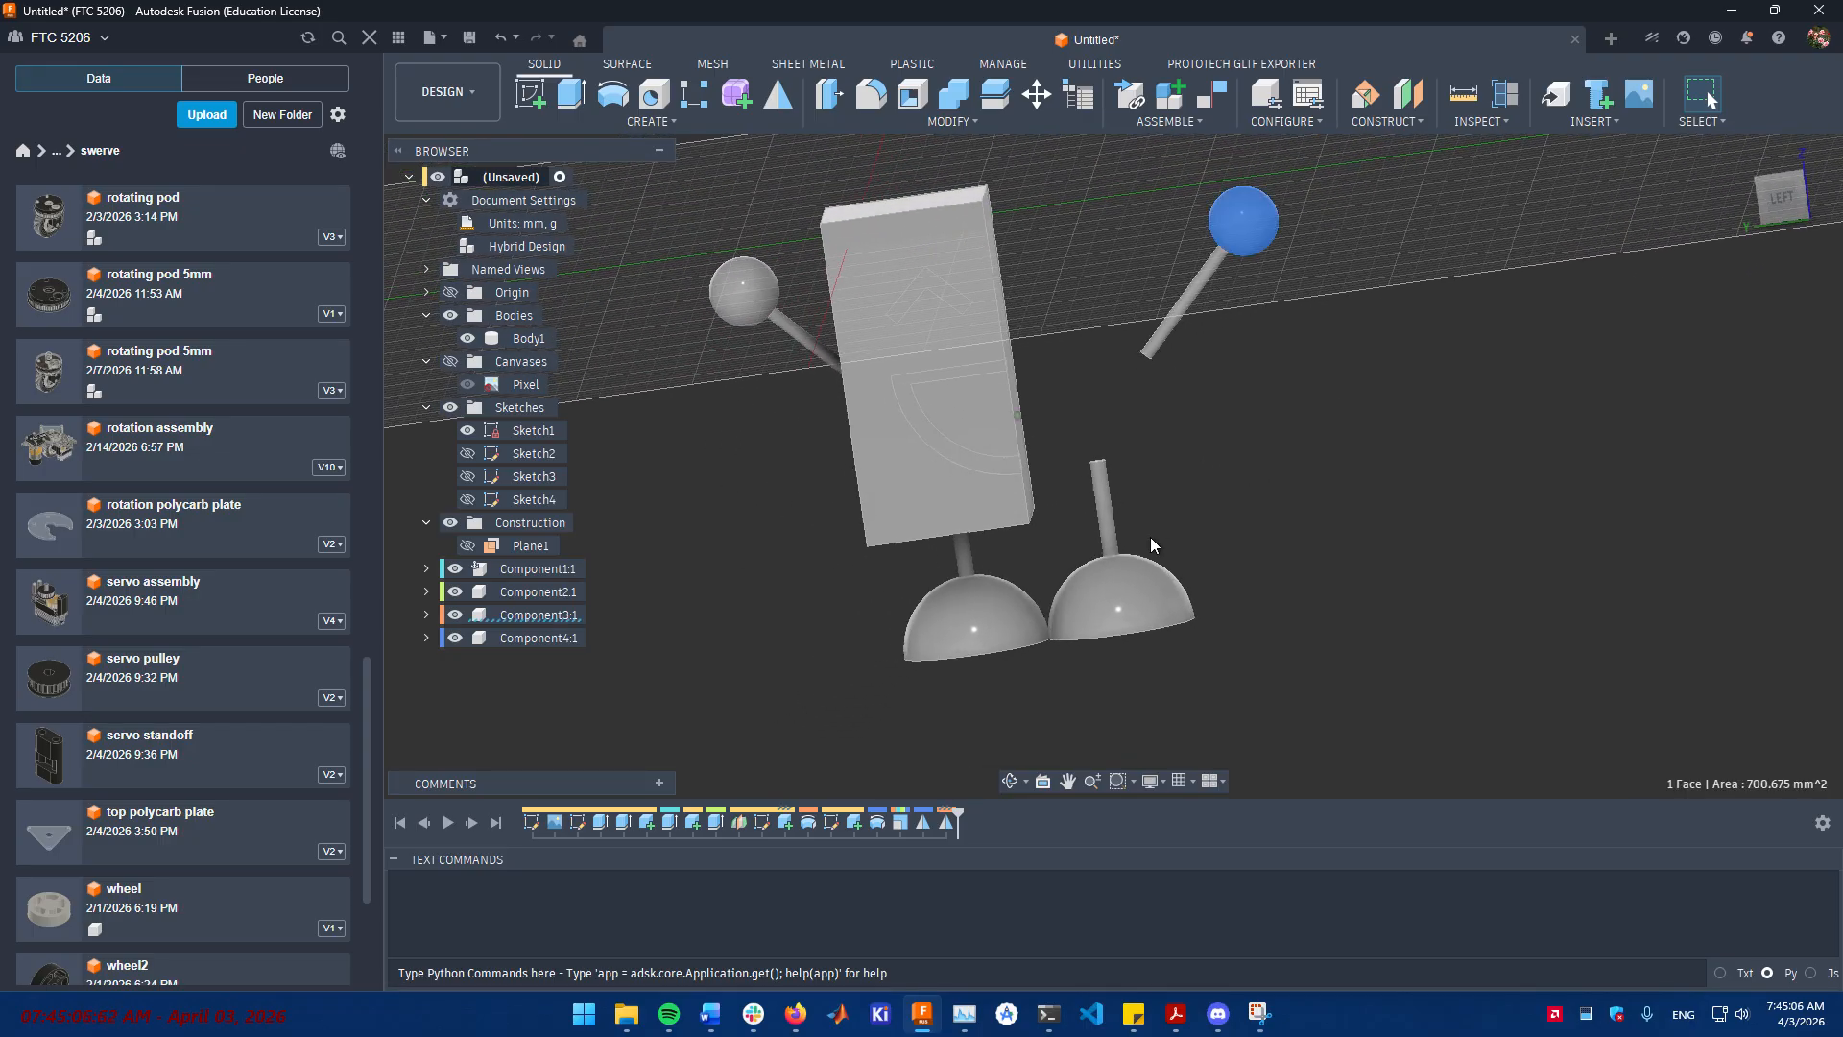
pyautogui.click(1147, 595)
pyautogui.click(1255, 482)
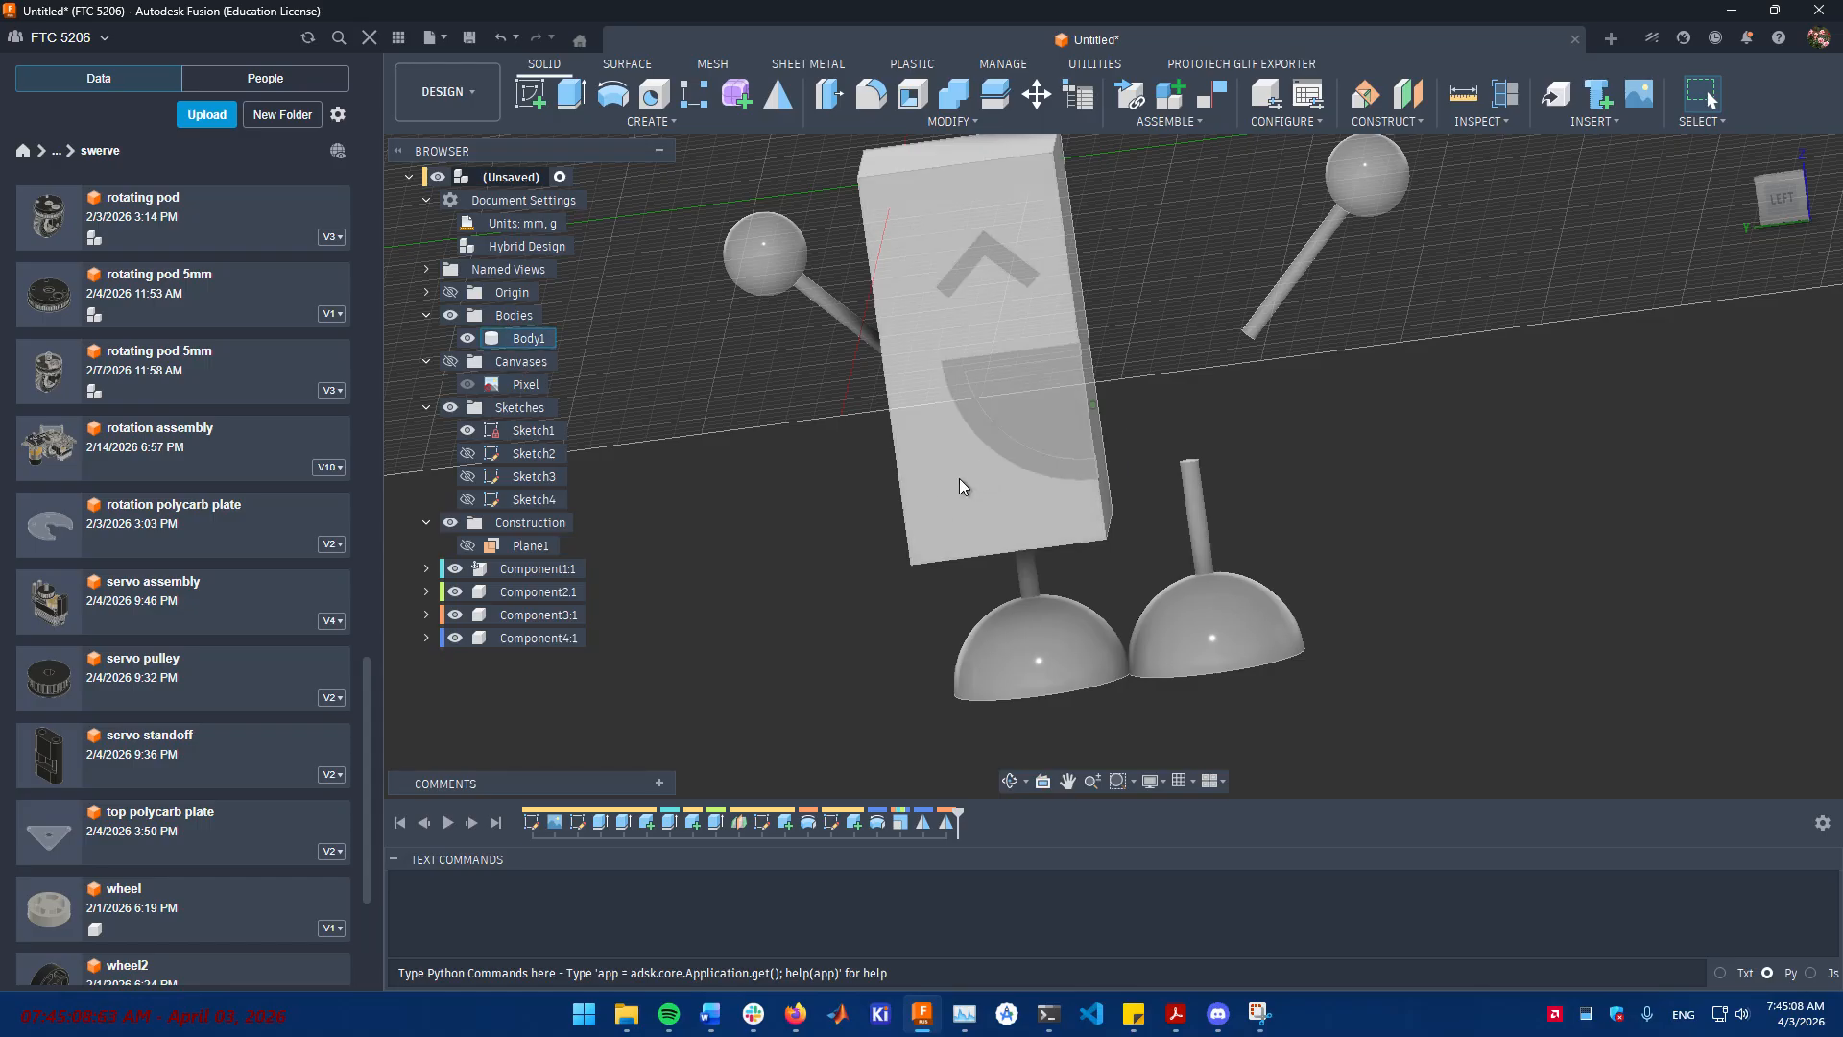
pyautogui.click(927, 494)
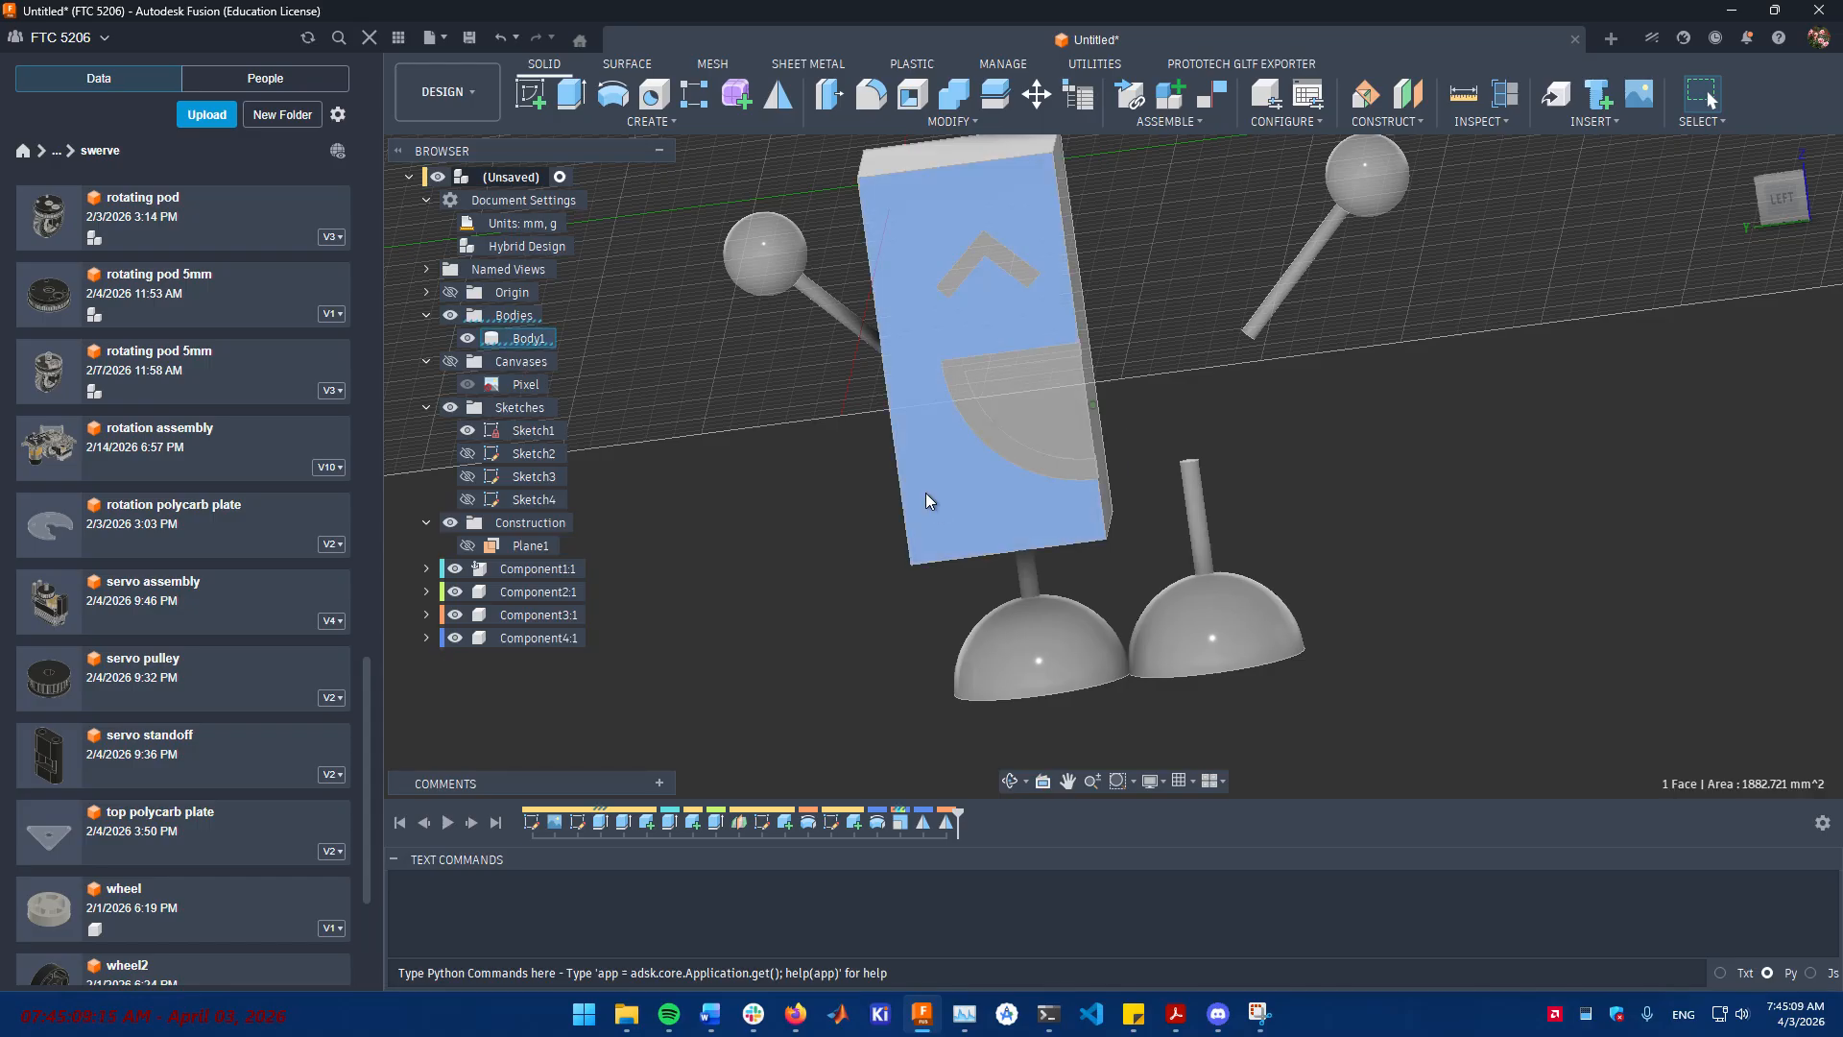
pyautogui.click(890, 161)
pyautogui.click(952, 190)
pyautogui.click(1101, 416)
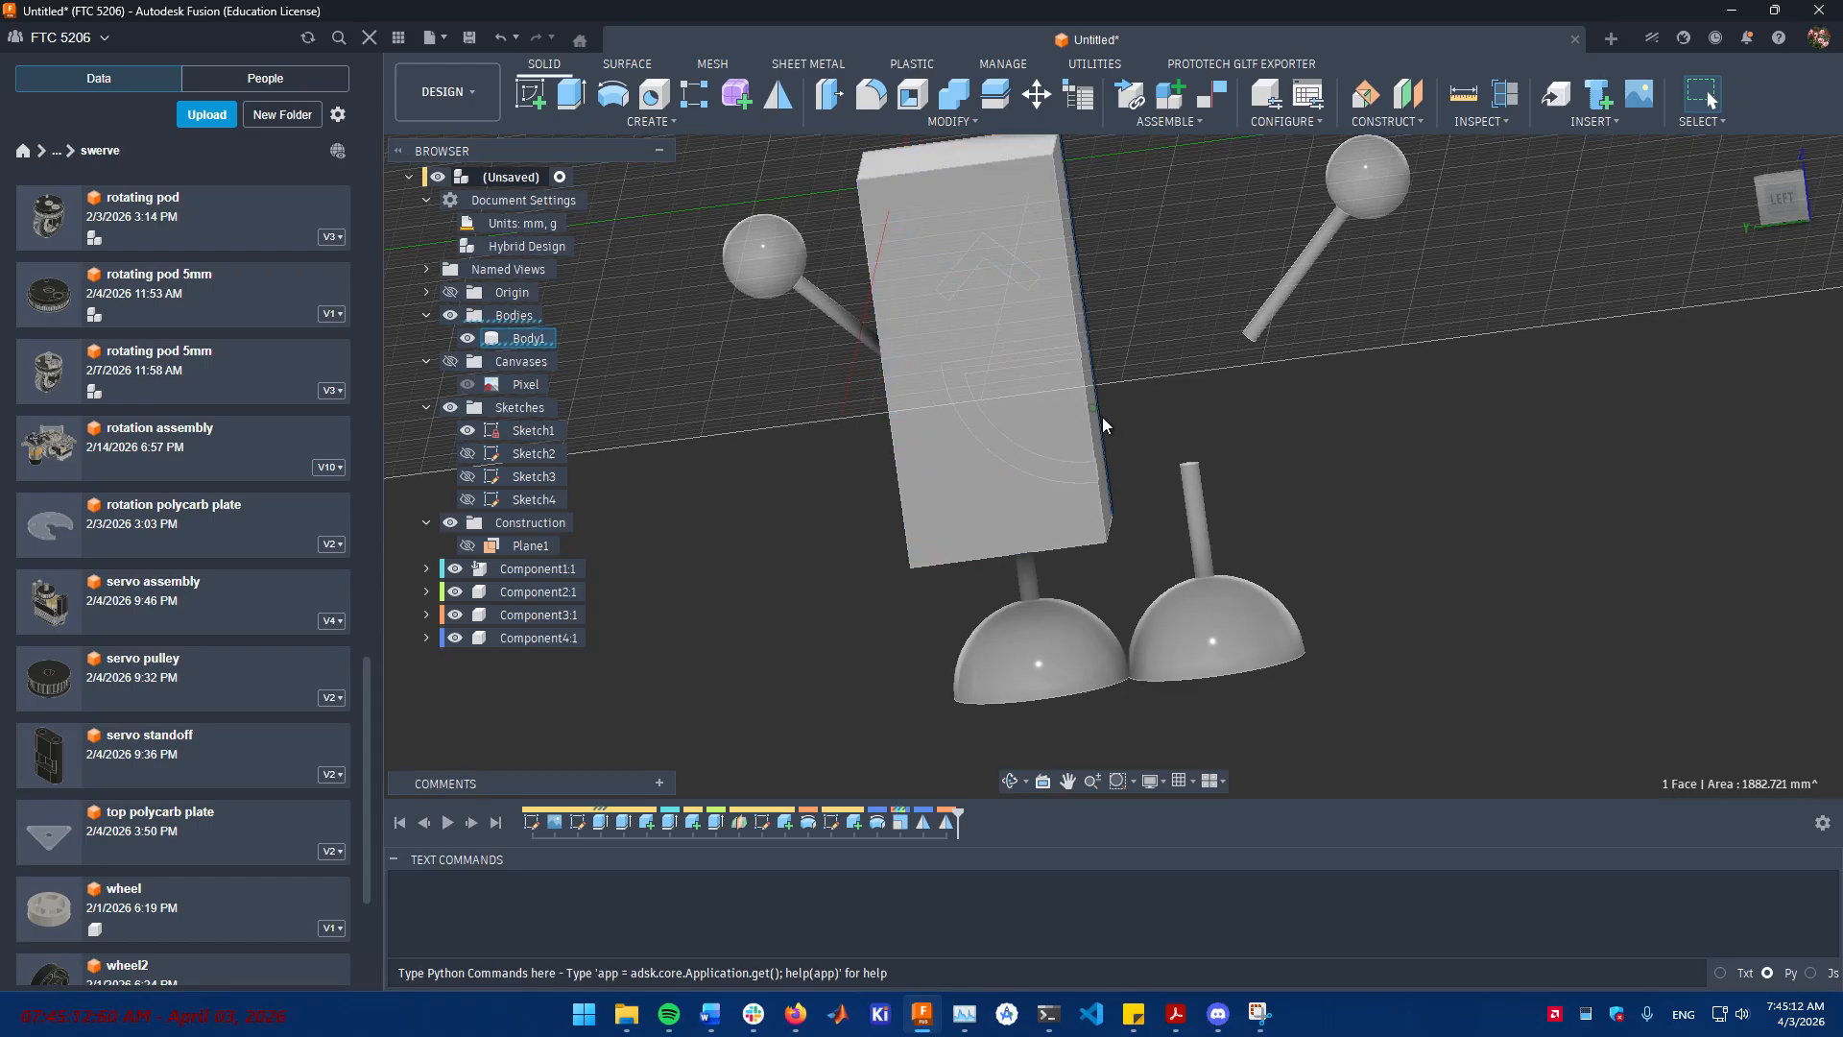
# - Examine from several angles how the mirrored leg and arm sit relative to the block and its lower end
pyautogui.click(1052, 539)
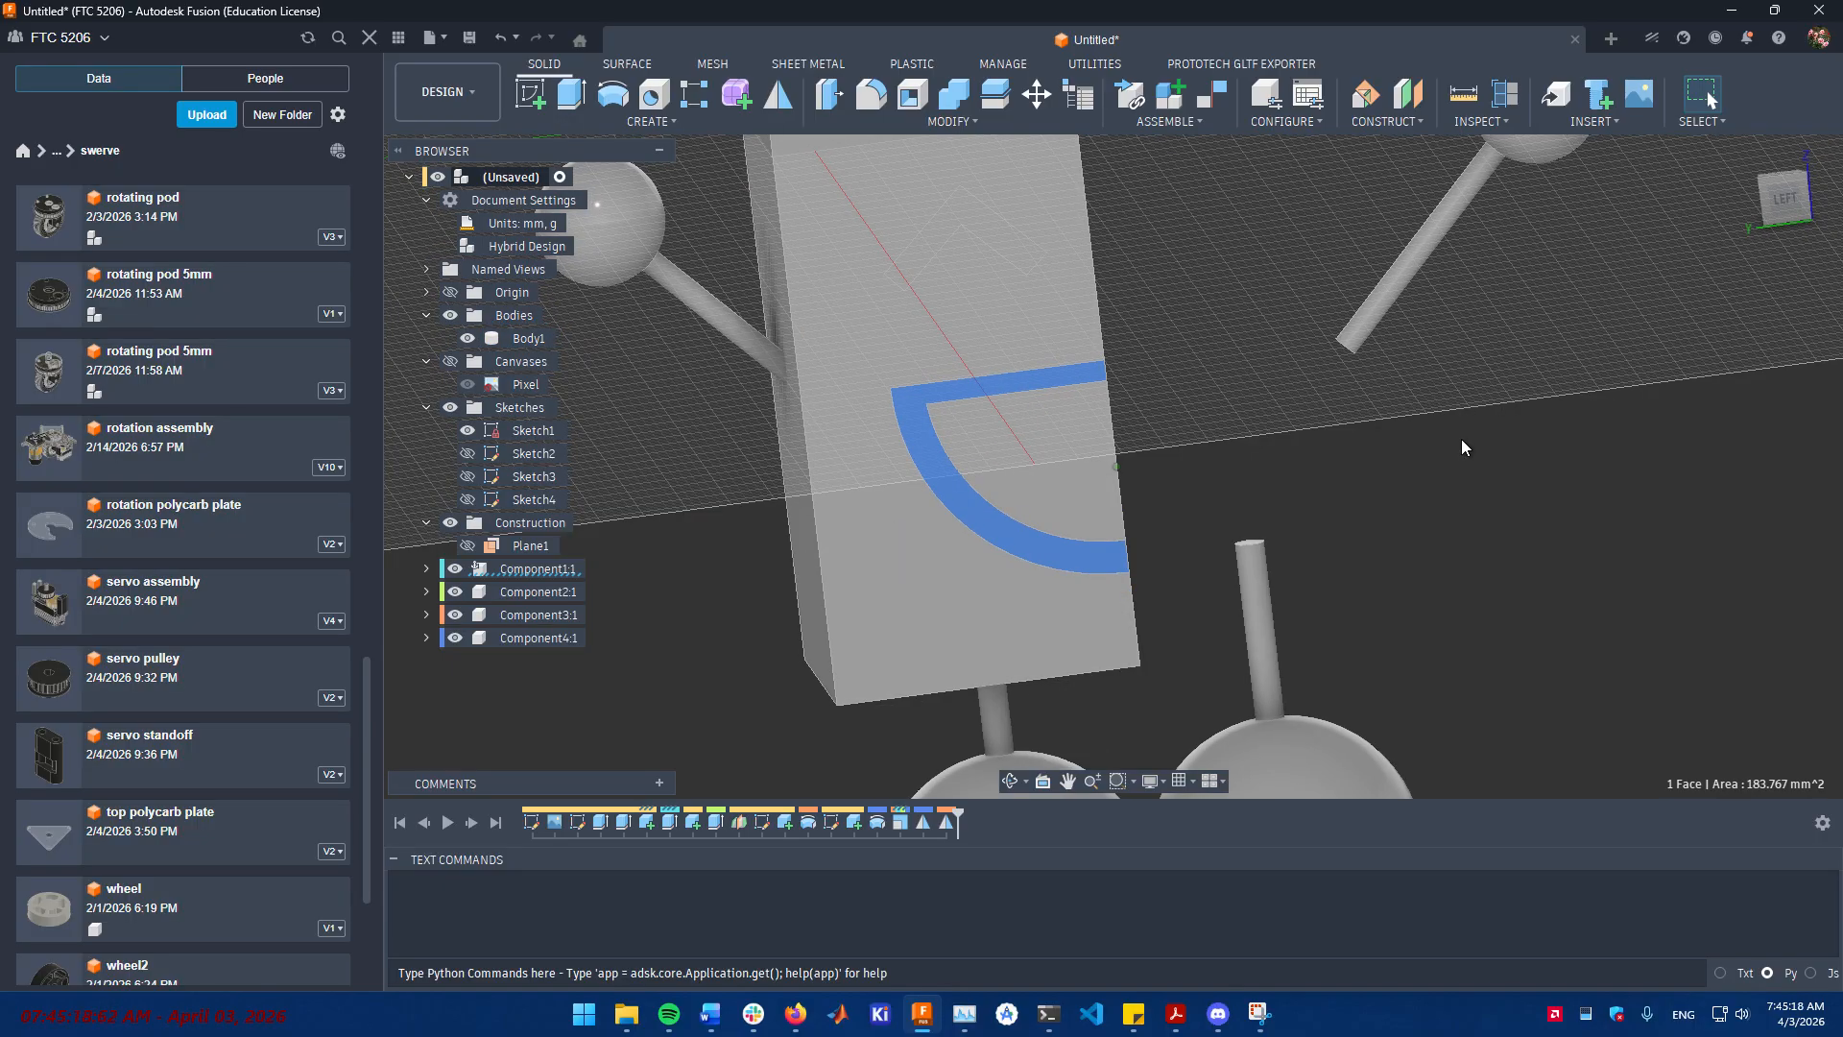
pyautogui.scroll(-1, 1445, 422)
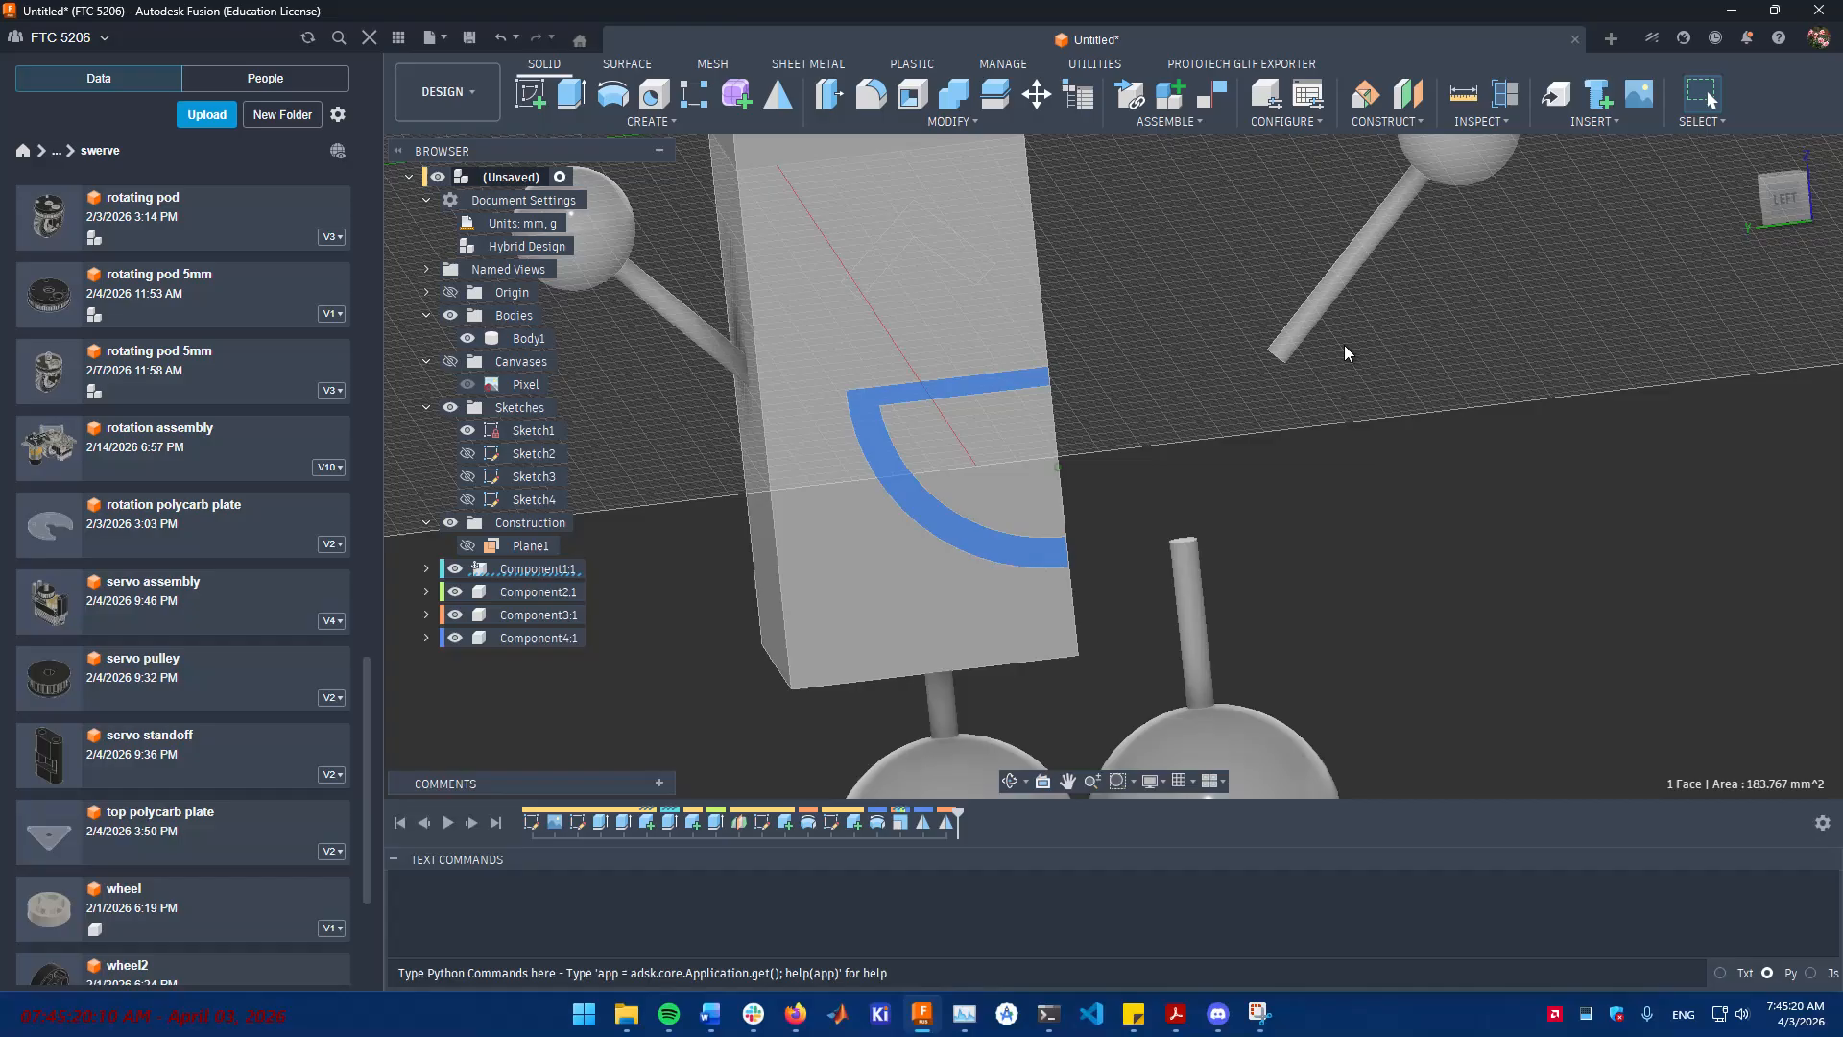
pyautogui.click(1408, 198)
pyautogui.click(1467, 170)
pyautogui.click(1364, 547)
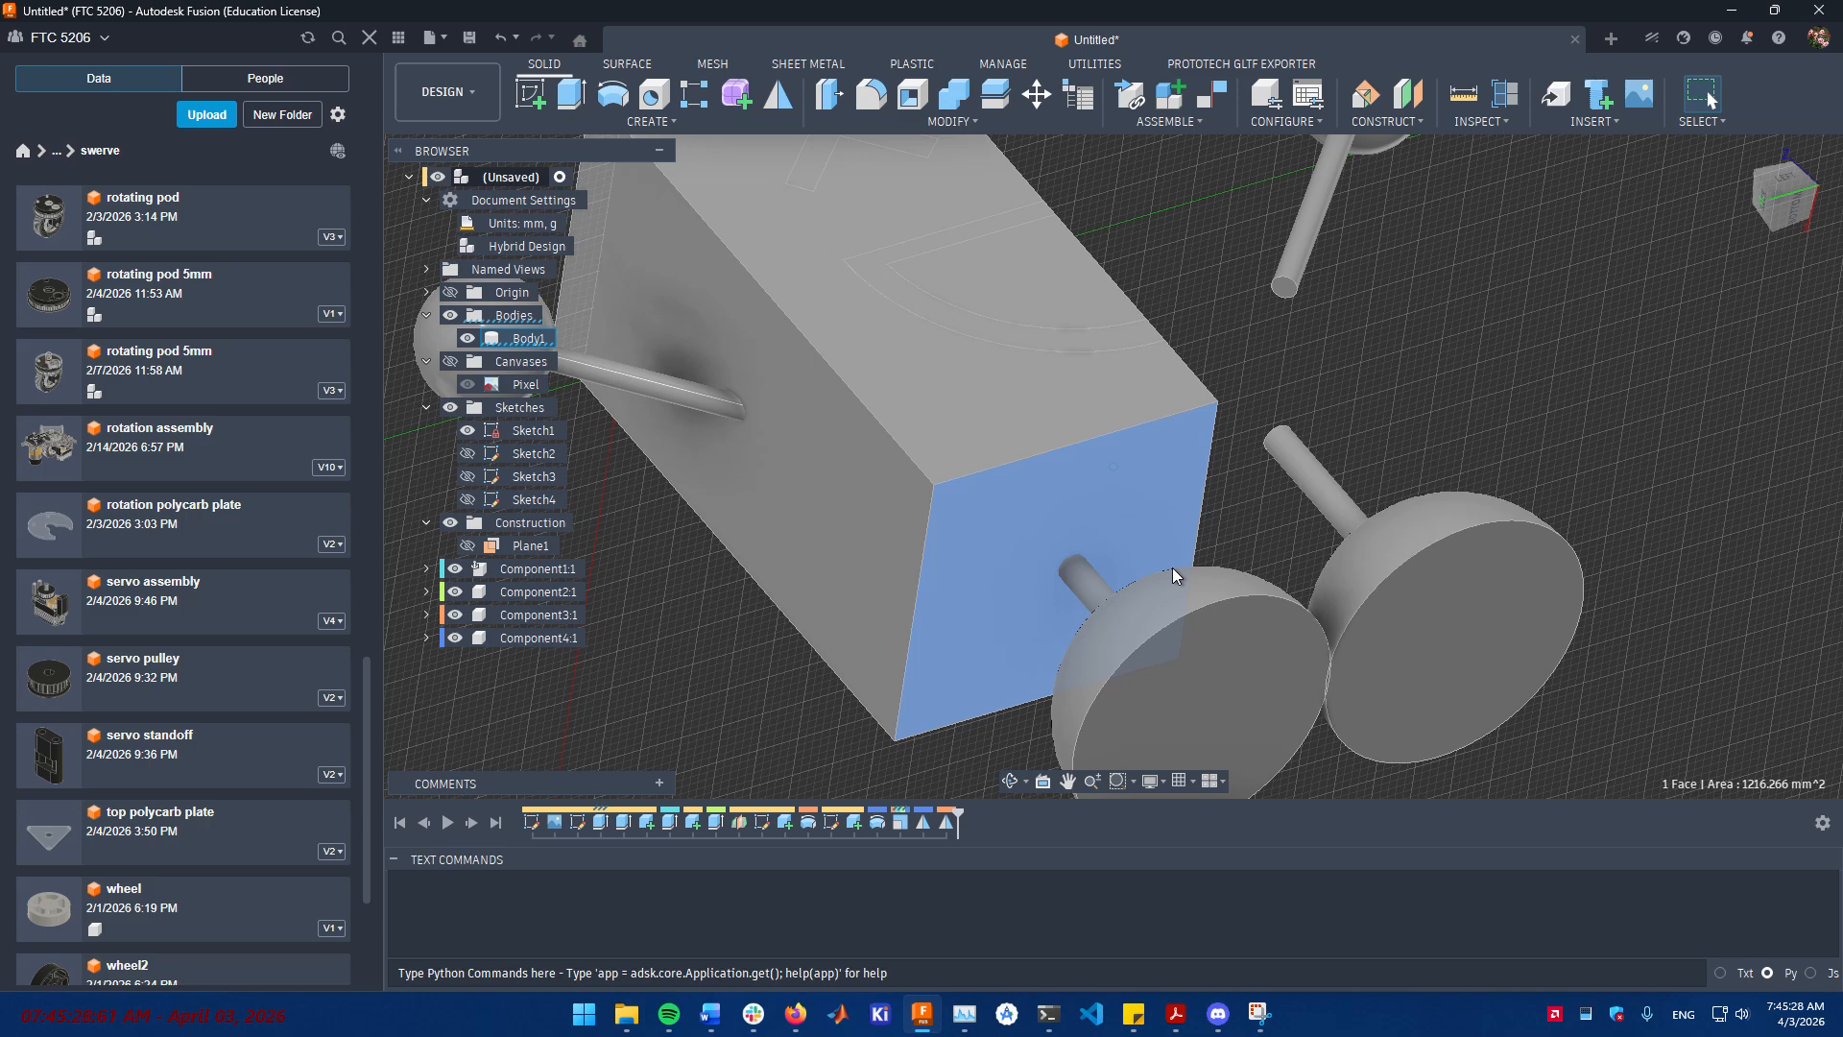
pyautogui.click(1211, 376)
pyautogui.click(1198, 497)
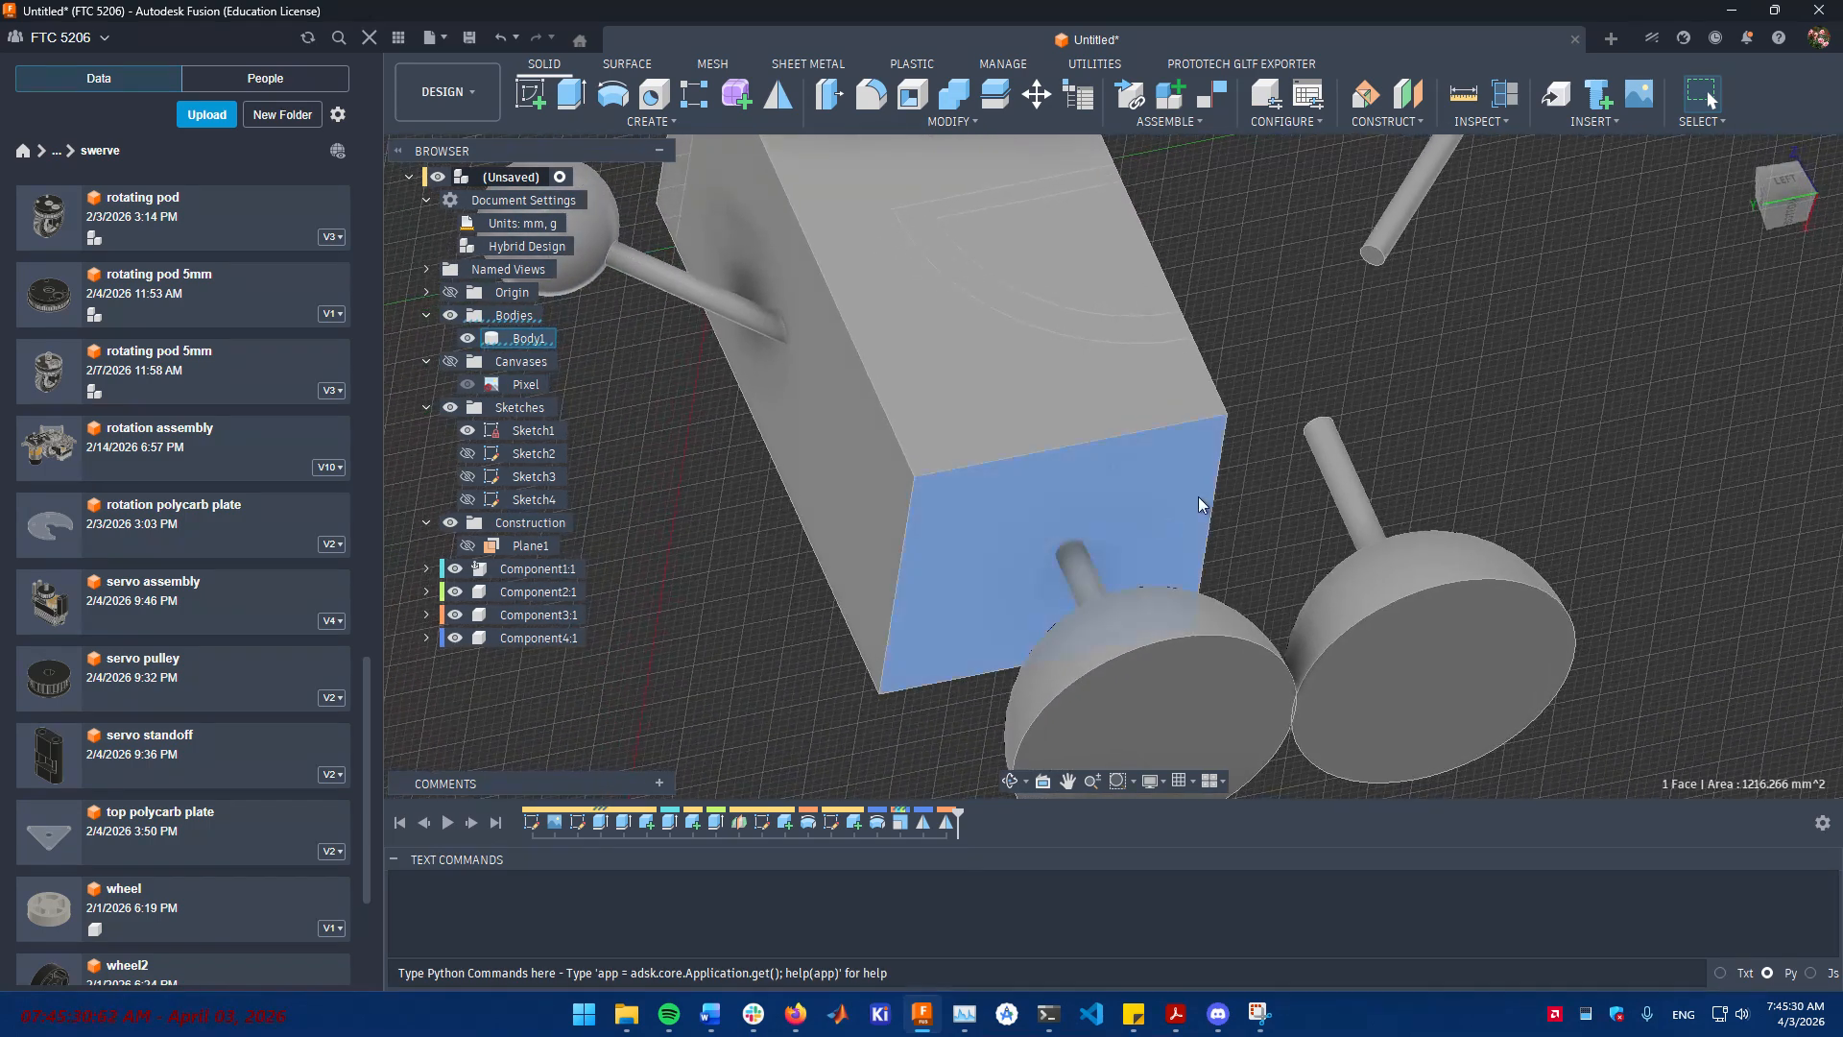
pyautogui.click(1281, 422)
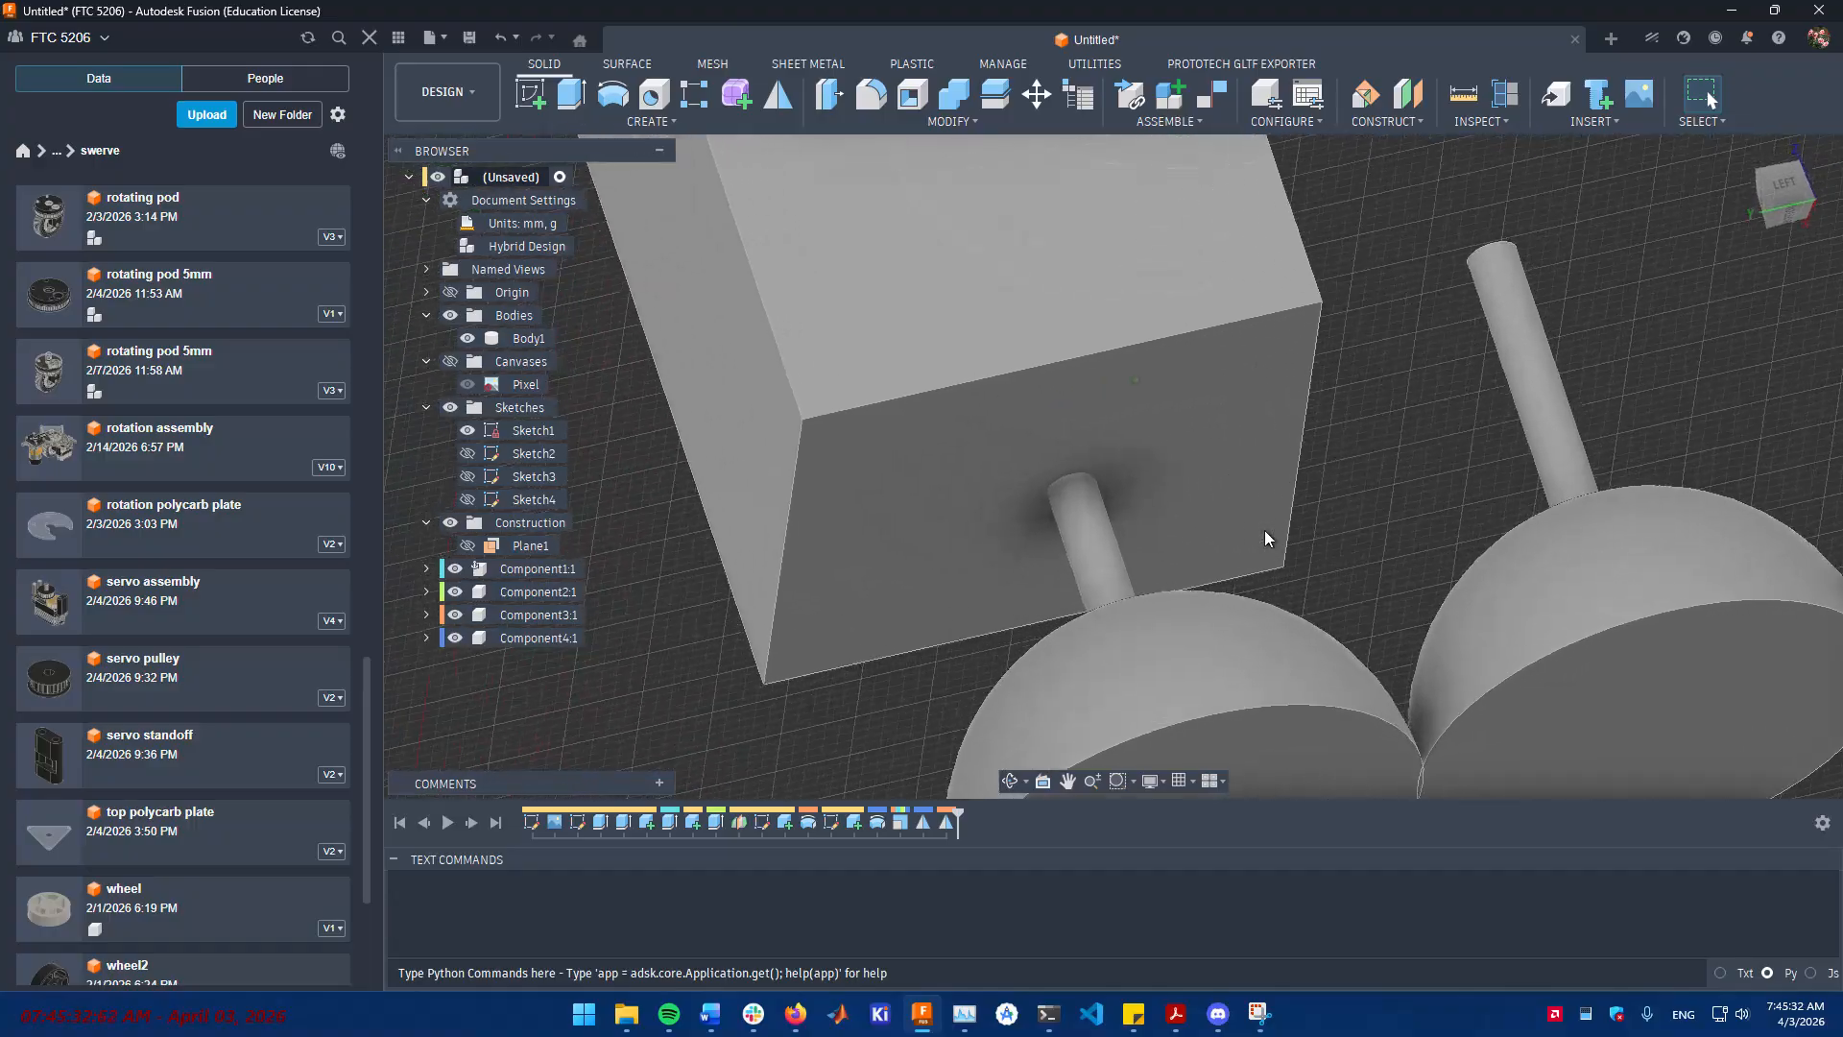
pyautogui.click(1685, 336)
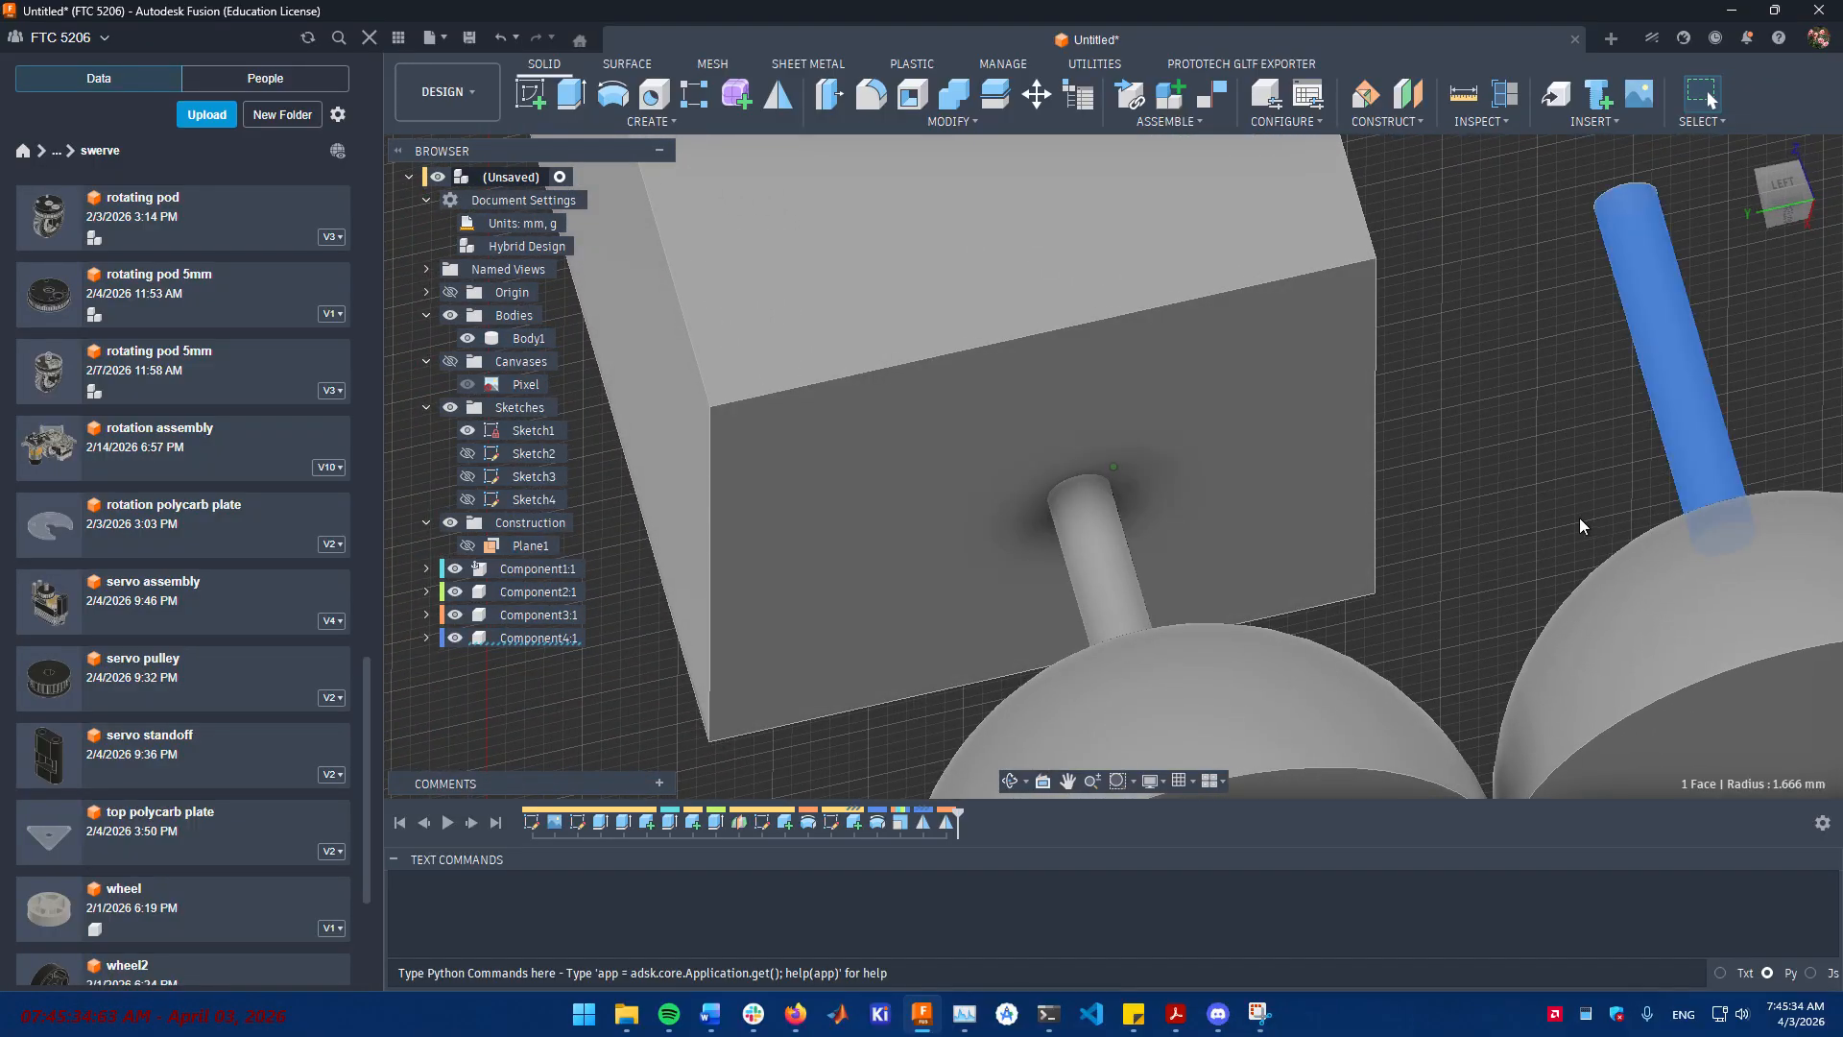
pyautogui.click(1497, 518)
# - Start a sketch on the block's bottom face and project the leg rod's cylindrical face into it with the projection link on
pyautogui.click(1298, 569)
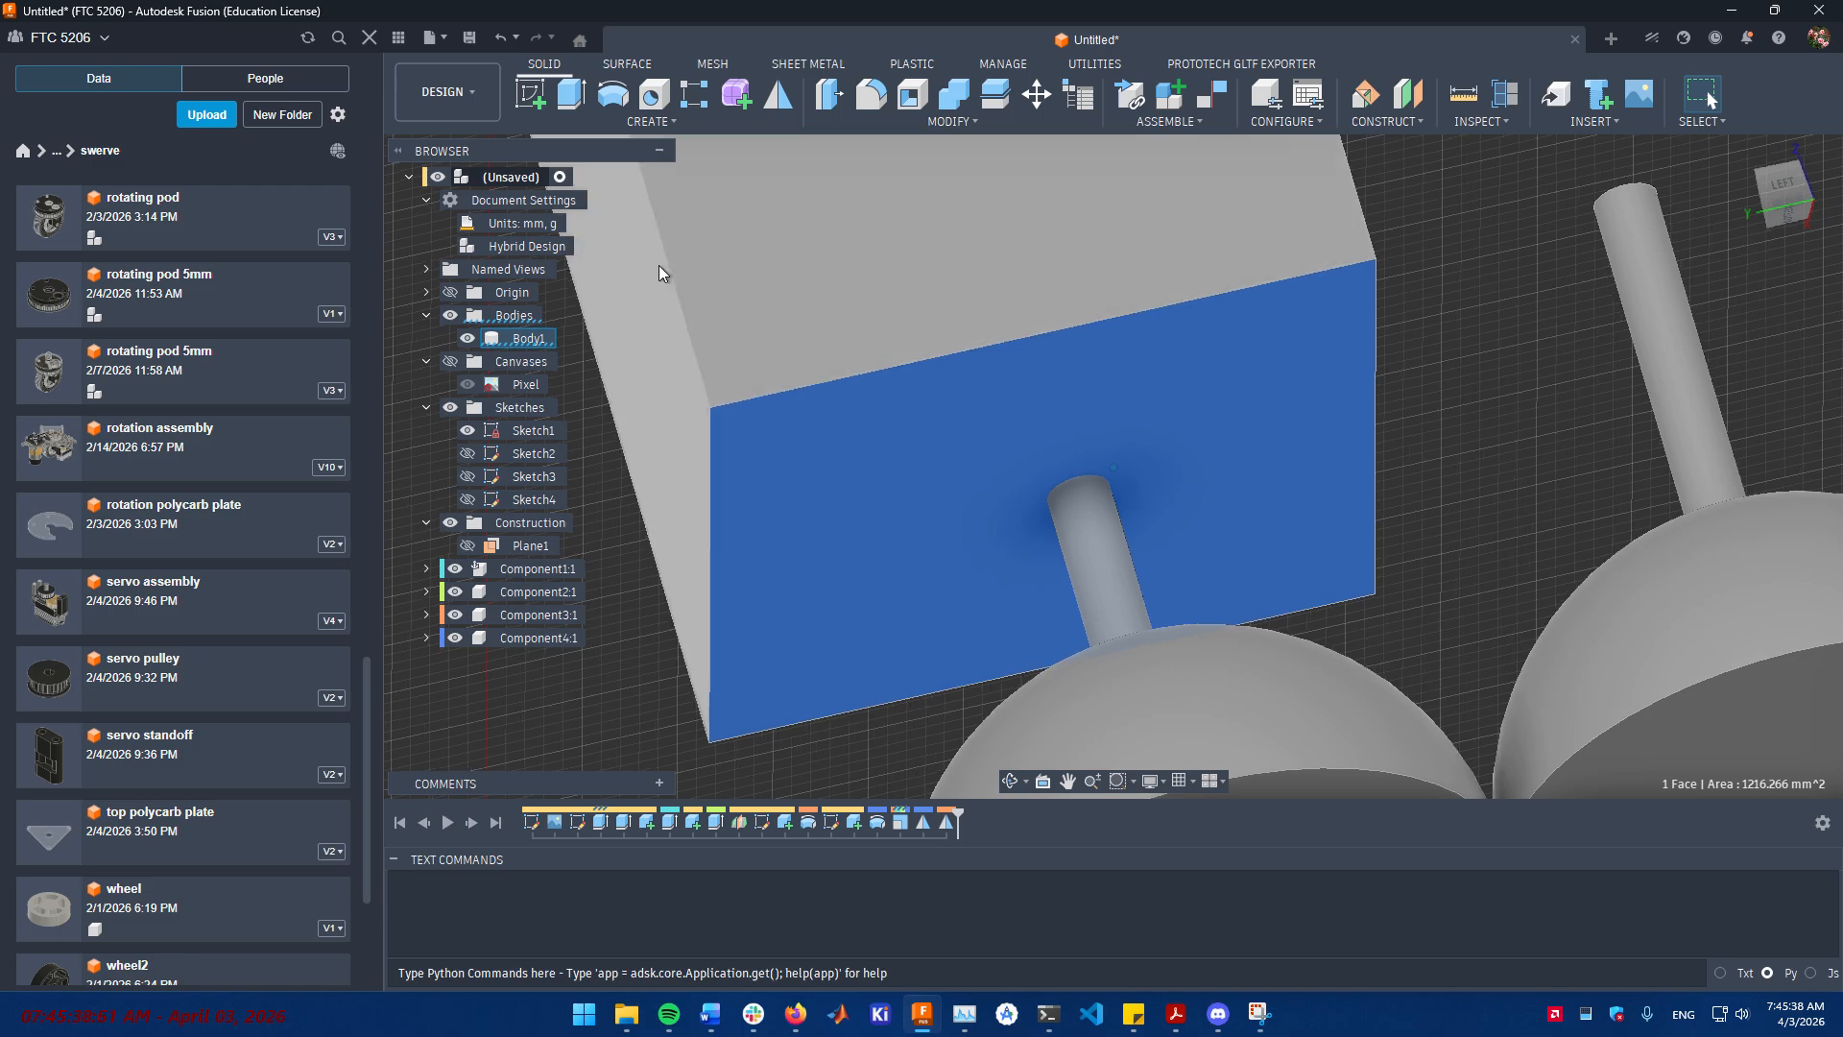
pyautogui.click(529, 97)
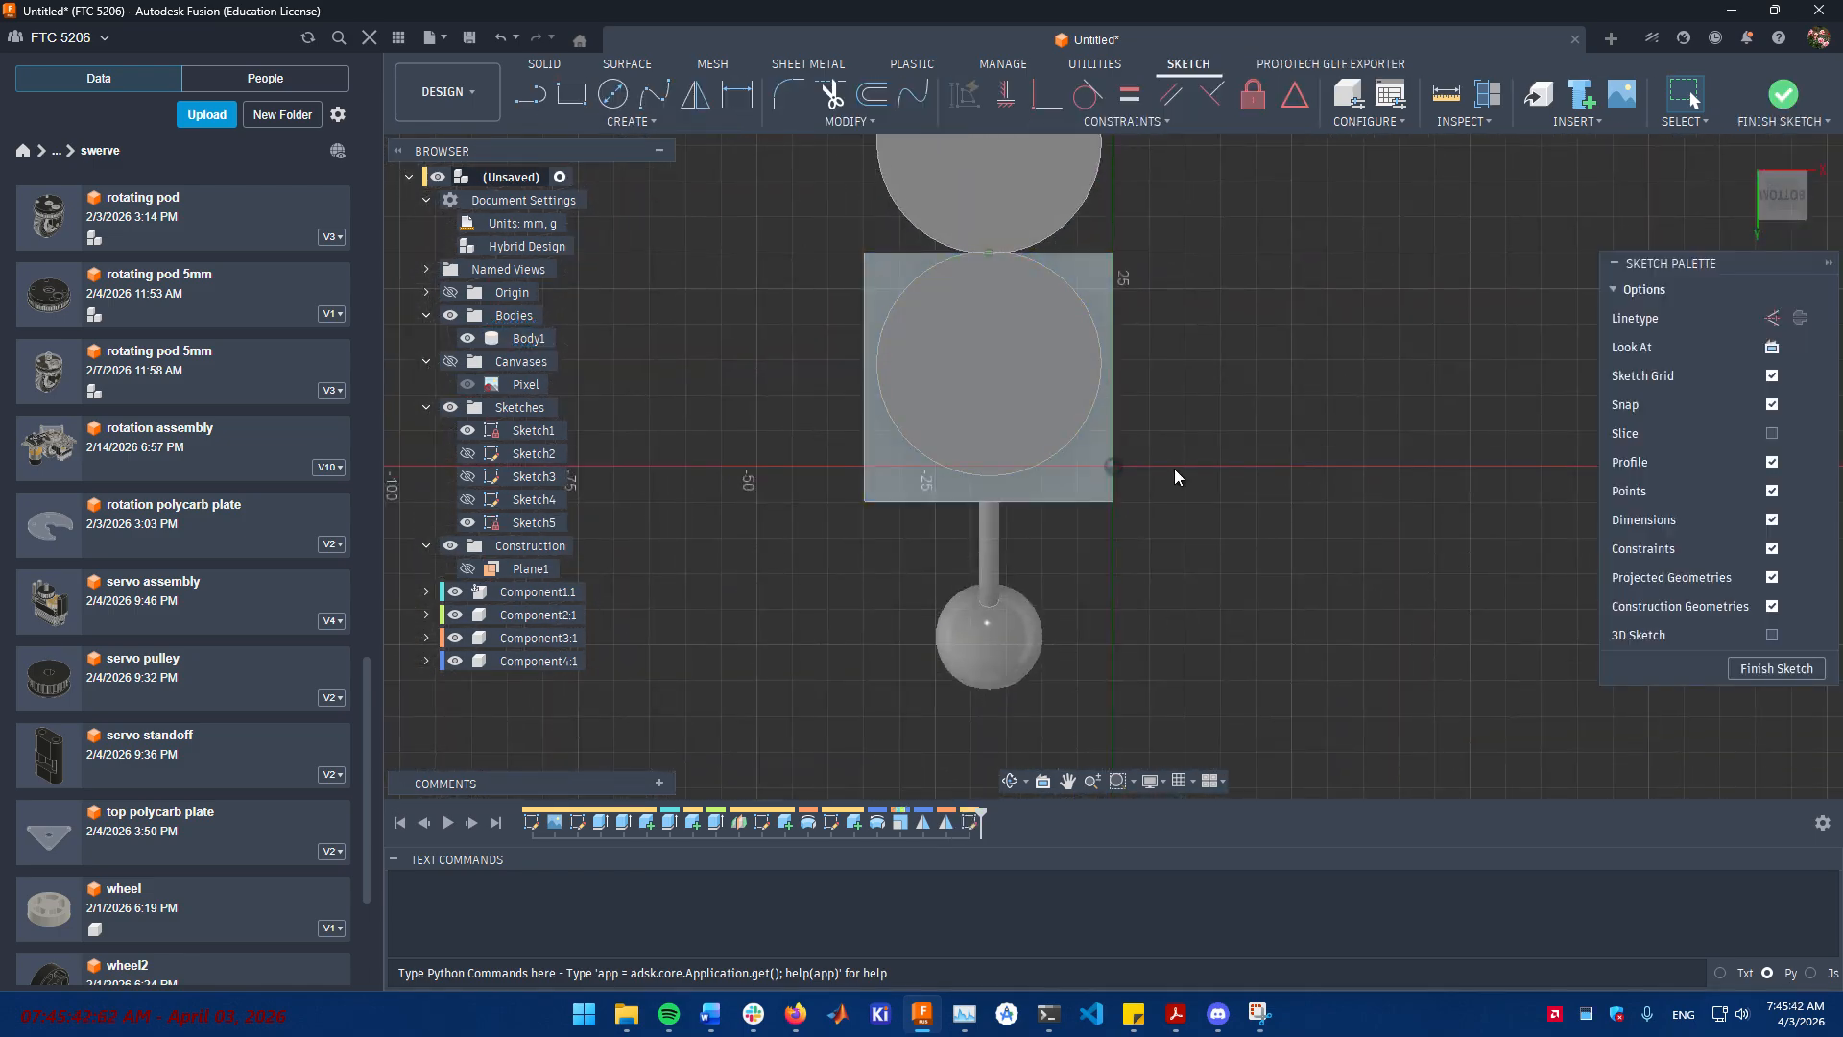
pyautogui.keyDown('shift'); pyautogui.moveTo(1178, 463); pyautogui.dragTo(1134, 504, button='middle'); pyautogui.keyUp('shift')
pyautogui.scroll(8, 1133, 503)
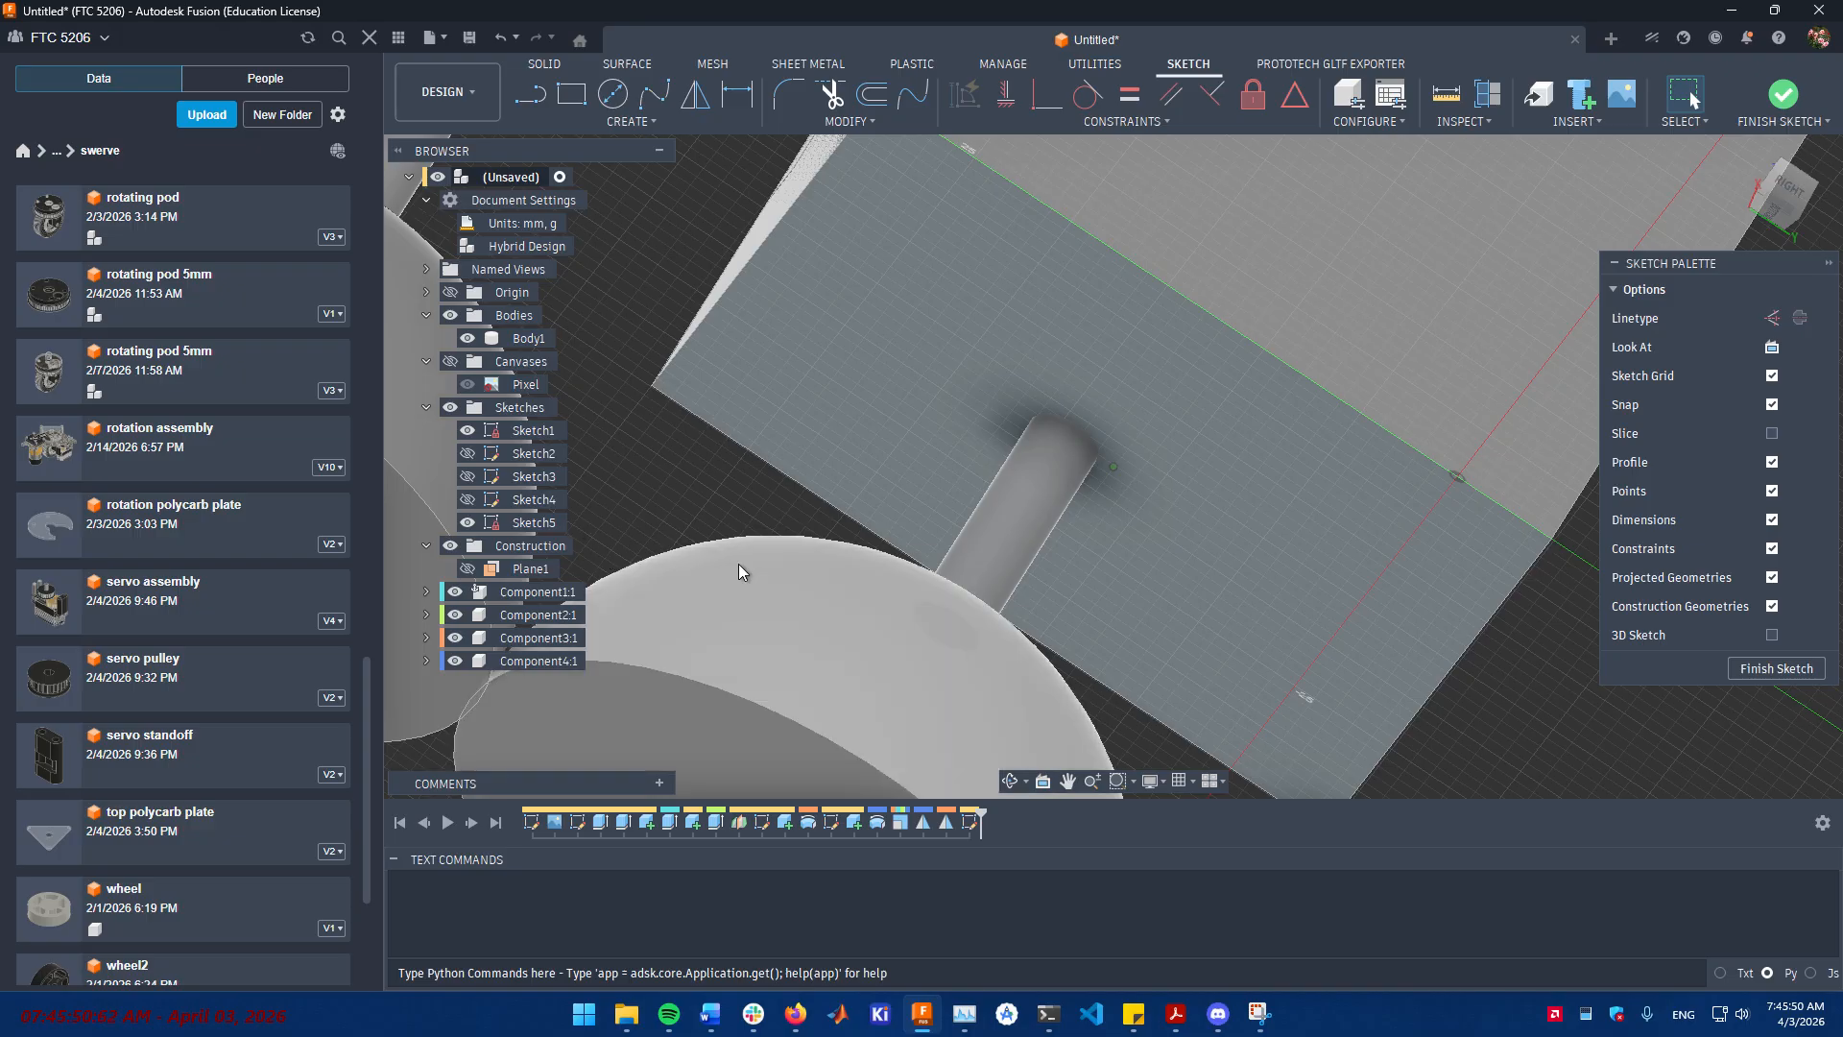
pyautogui.click(990, 499)
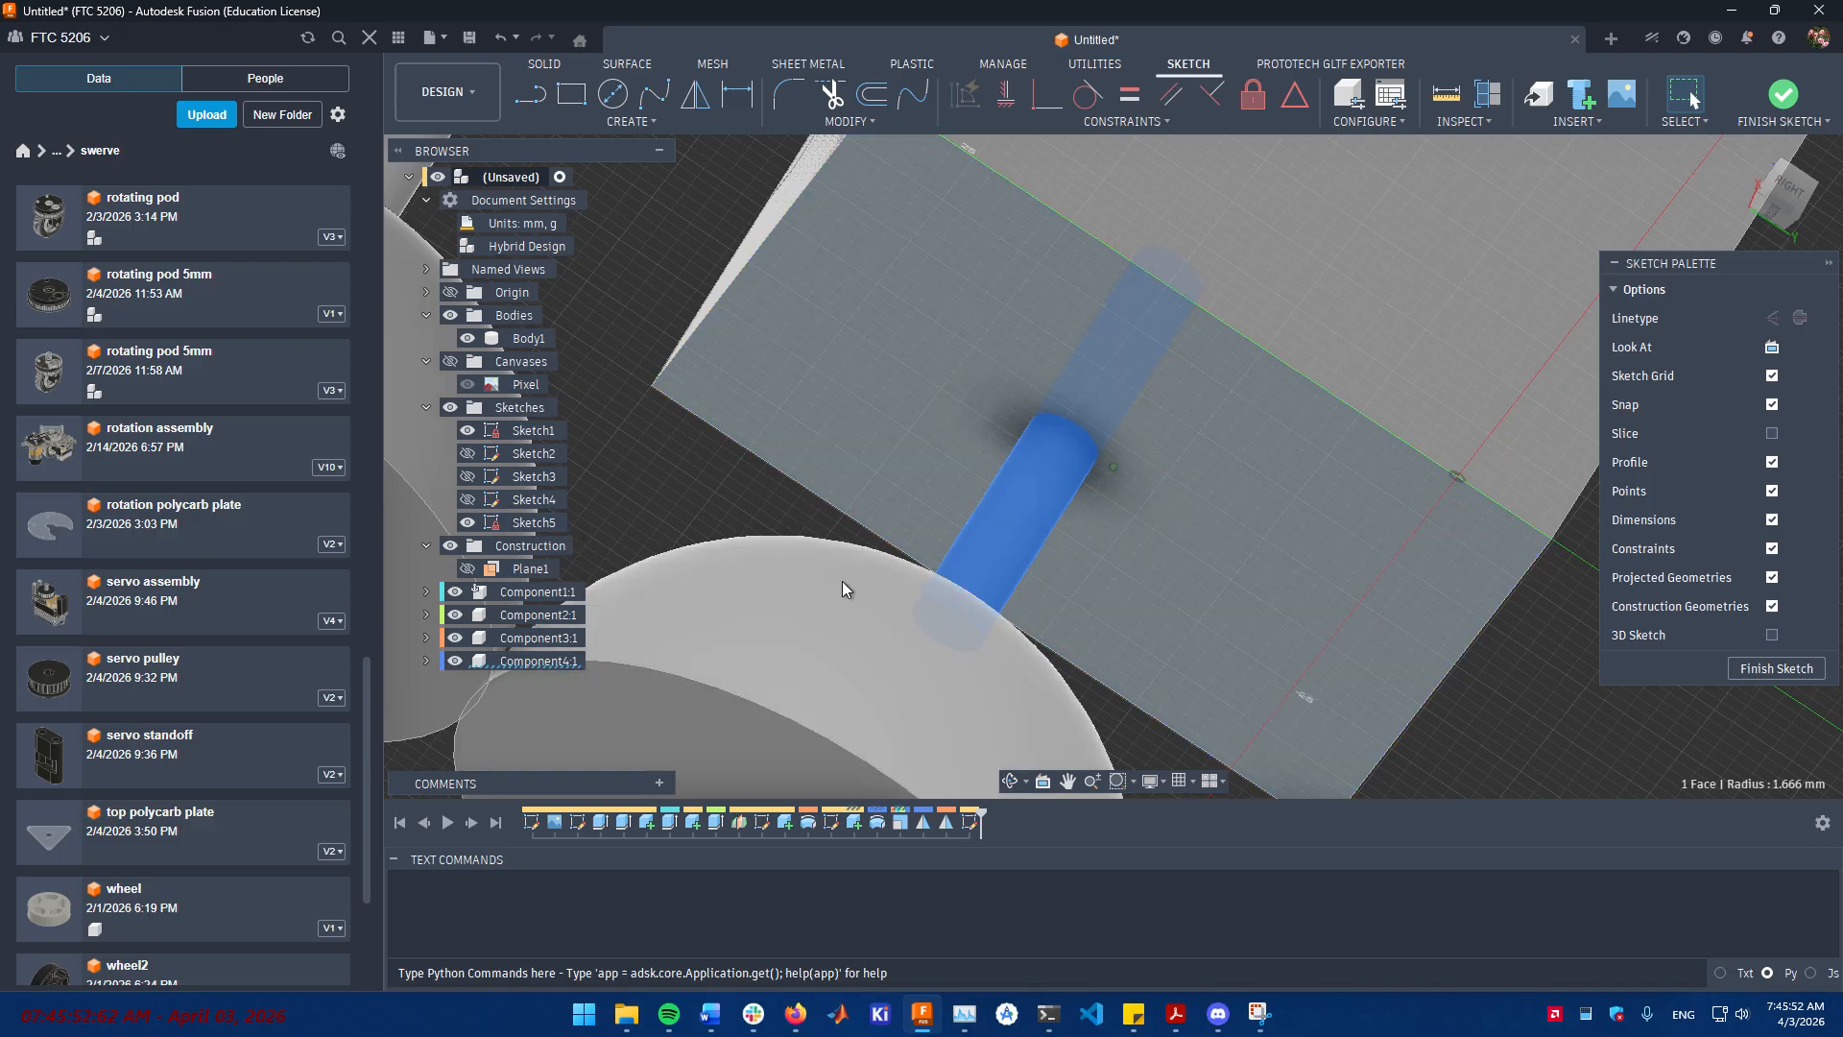
pyautogui.click(859, 534)
pyautogui.click(992, 549)
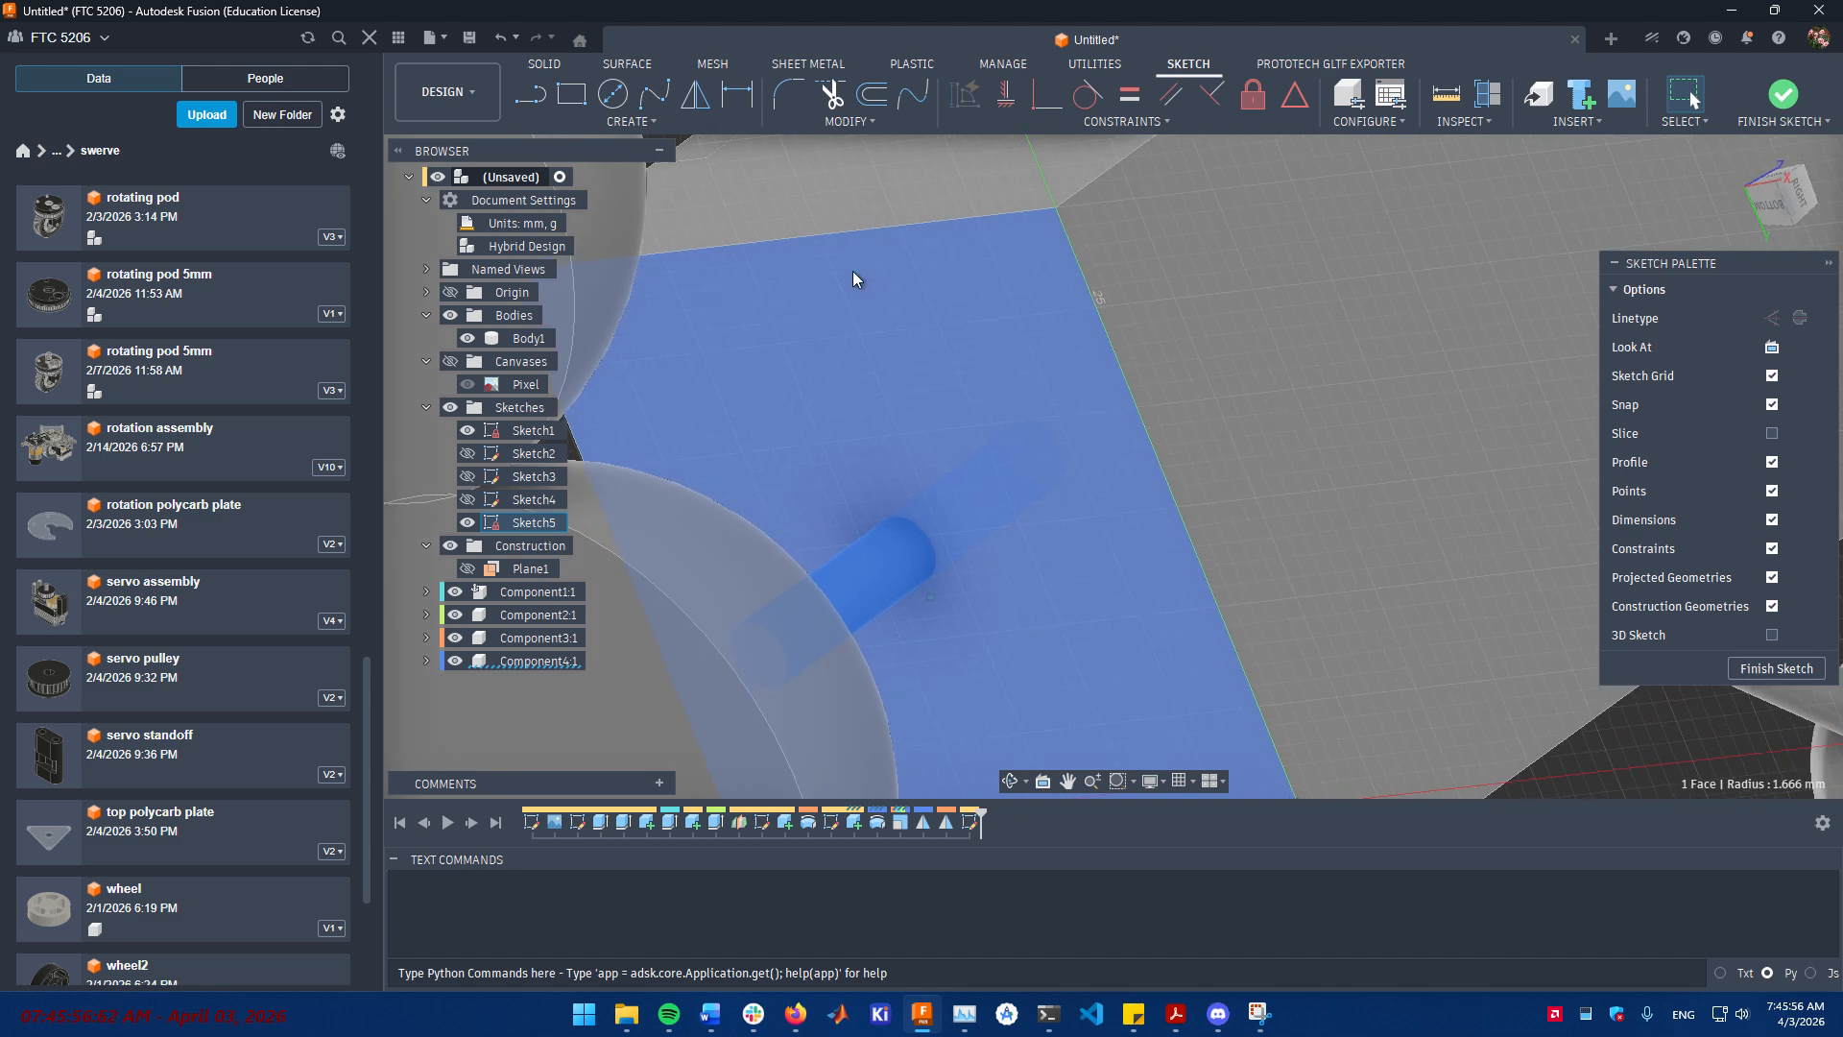
pyautogui.click(675, 129)
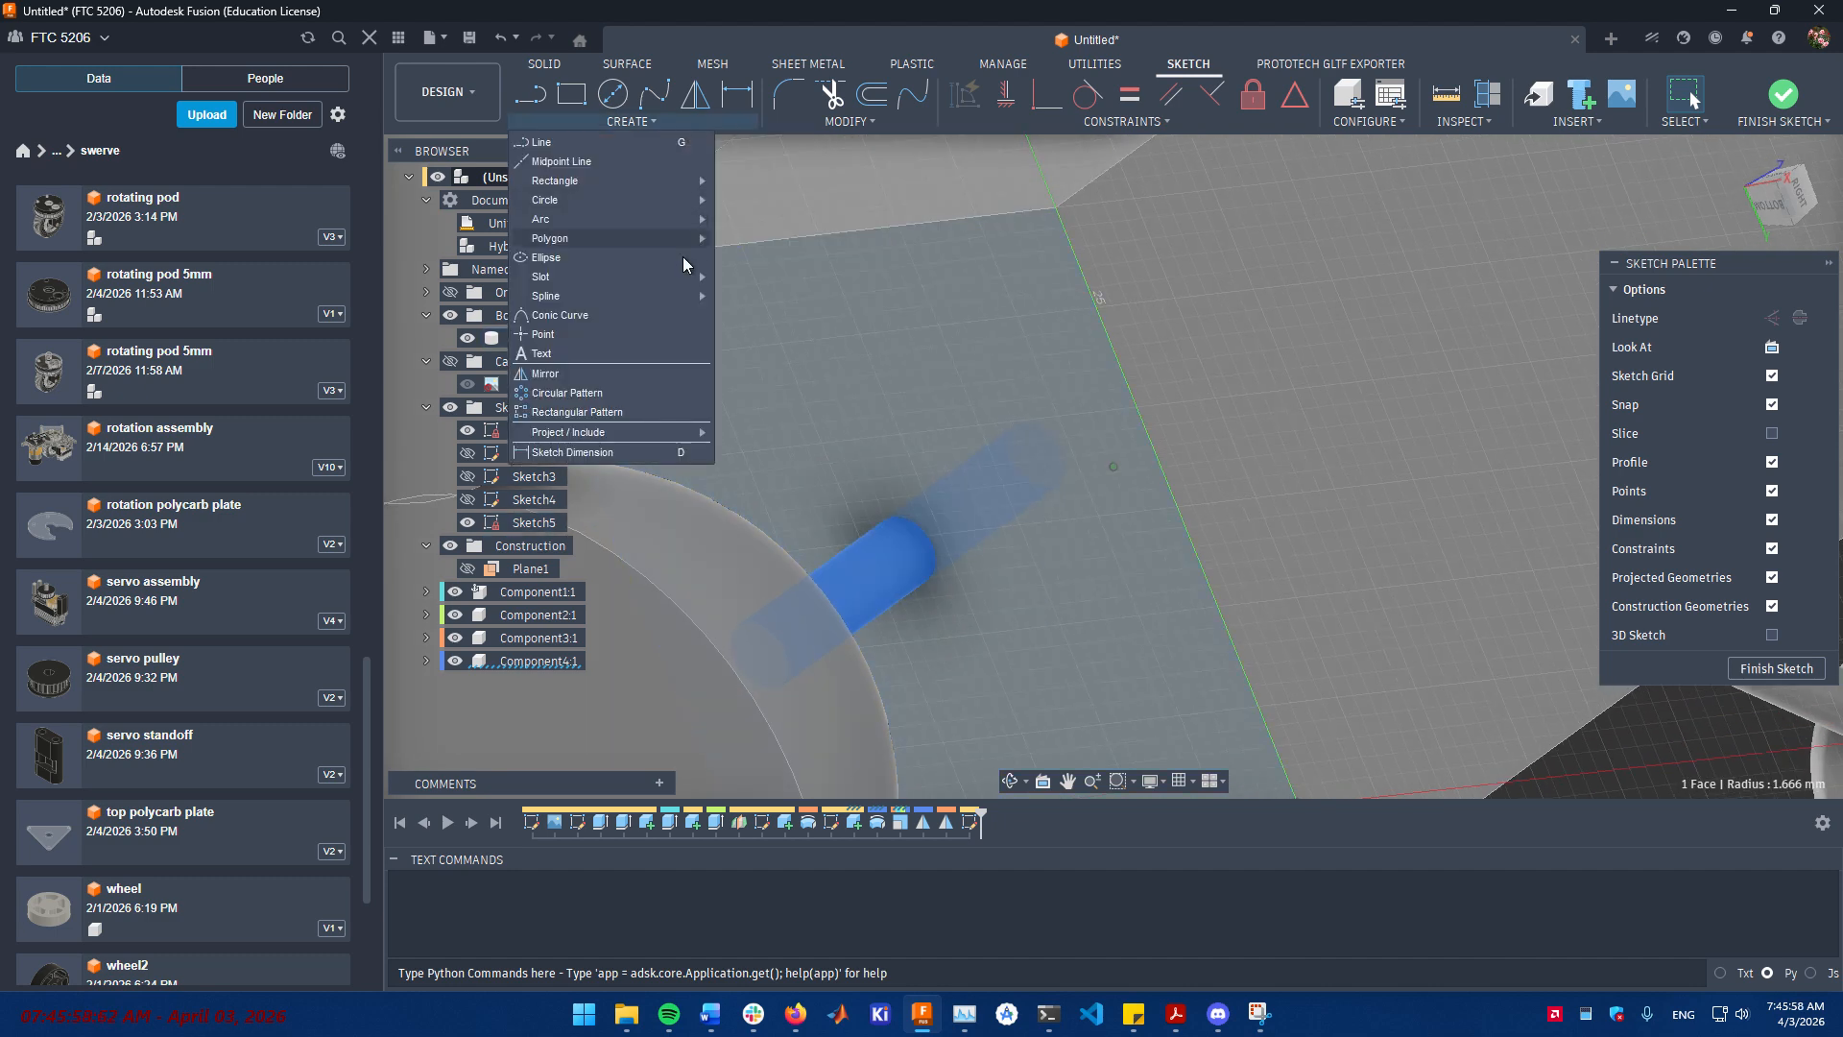
pyautogui.moveTo(653, 433)
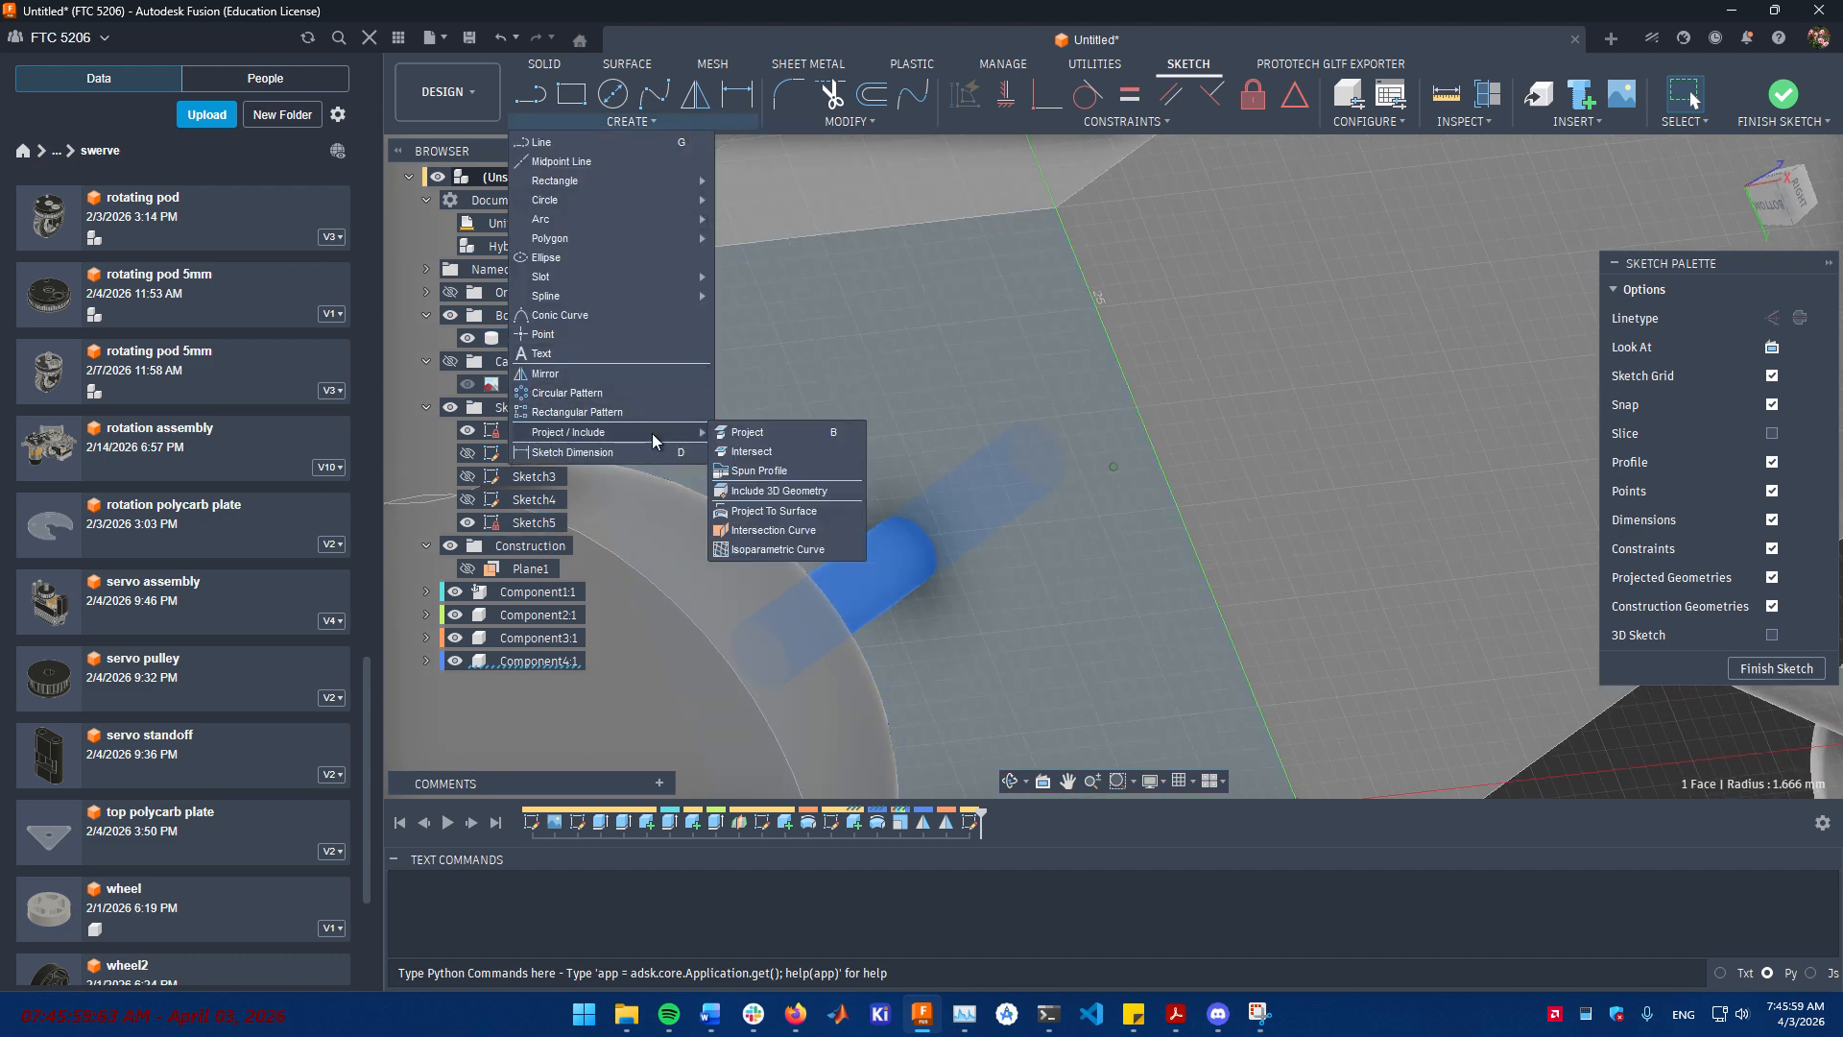
pyautogui.click(741, 433)
pyautogui.scroll(3, 1083, 653)
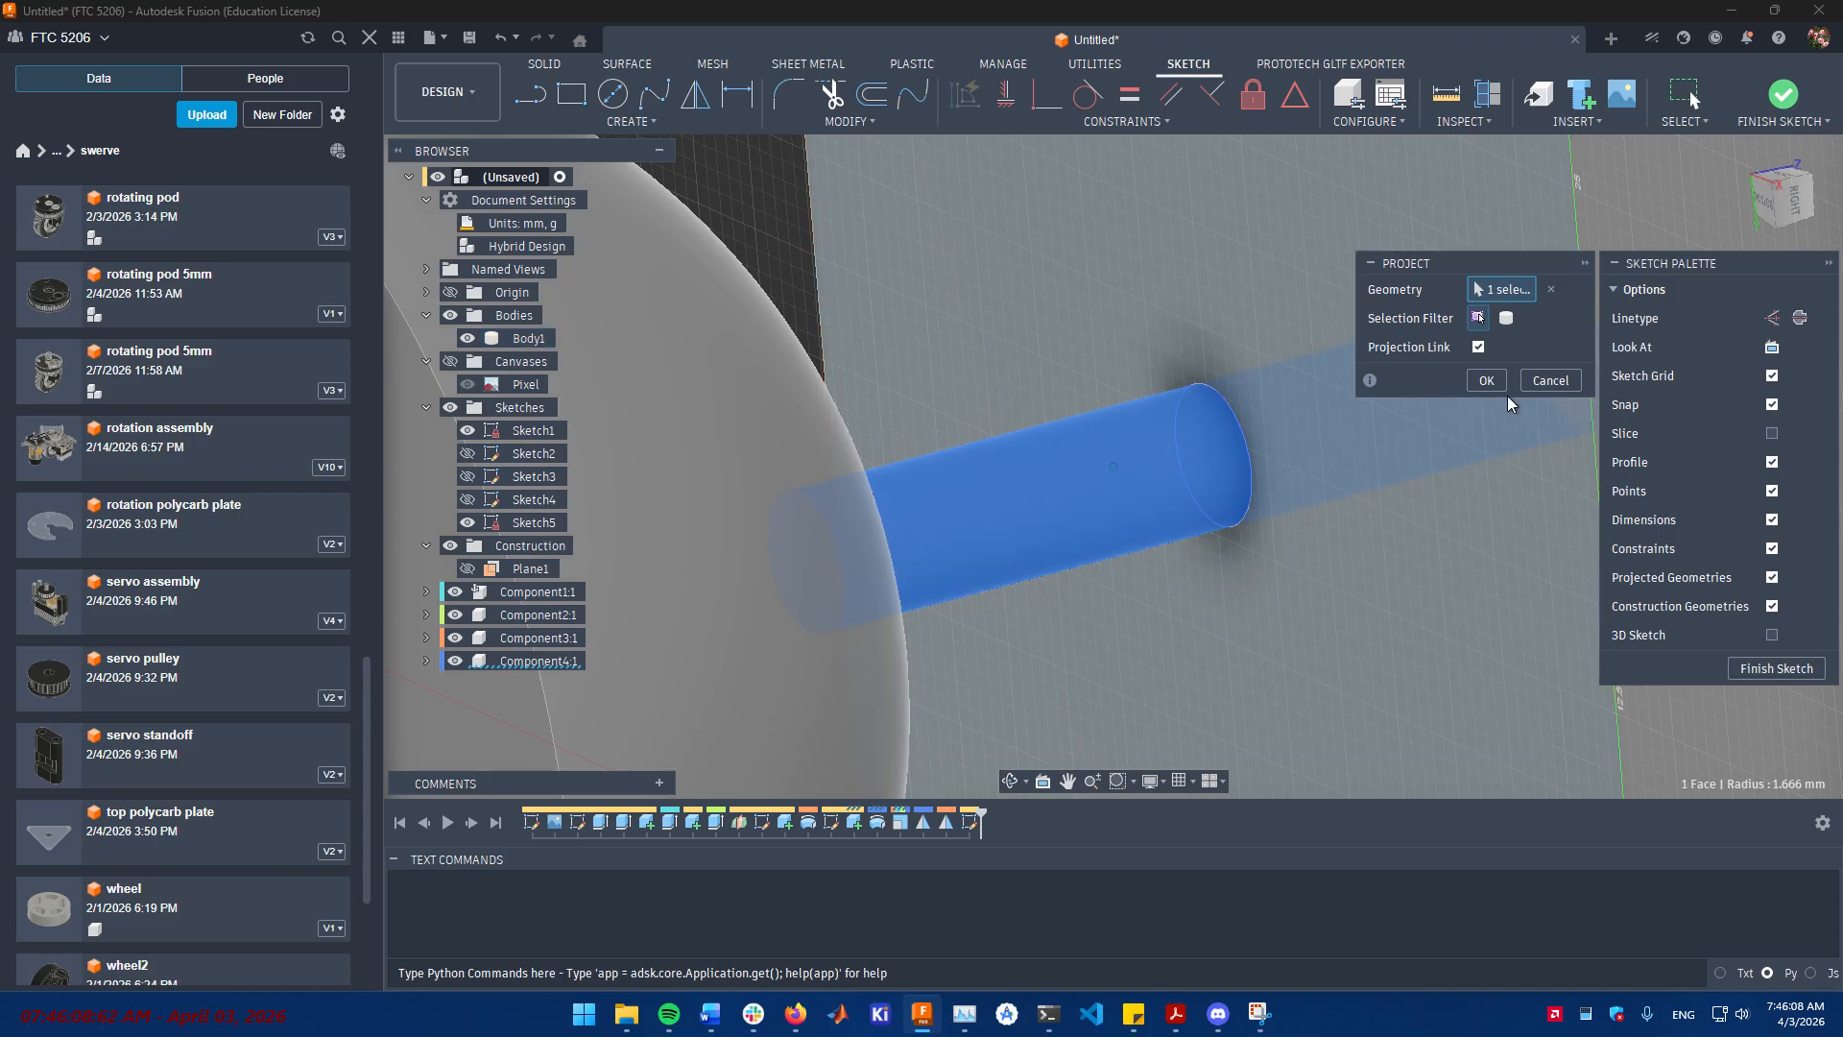
pyautogui.click(1486, 381)
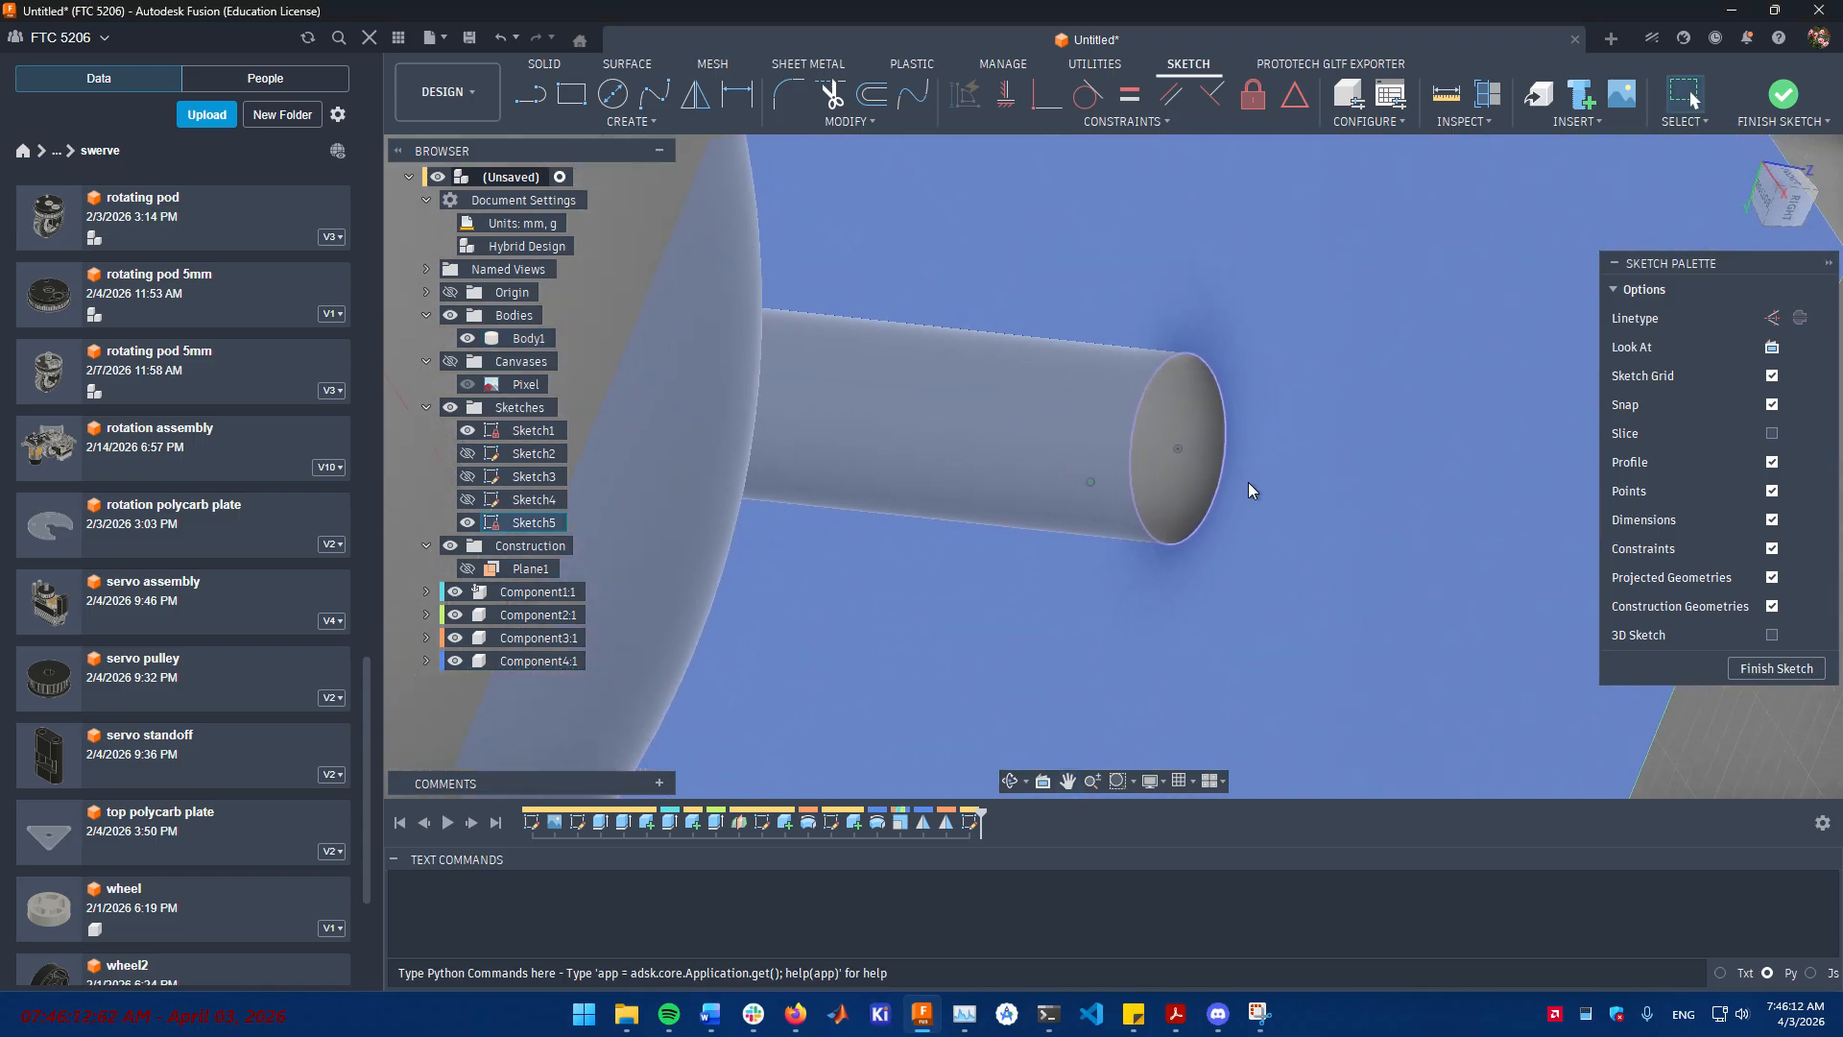
pyautogui.scroll(3, 1243, 465)
pyautogui.press('c')
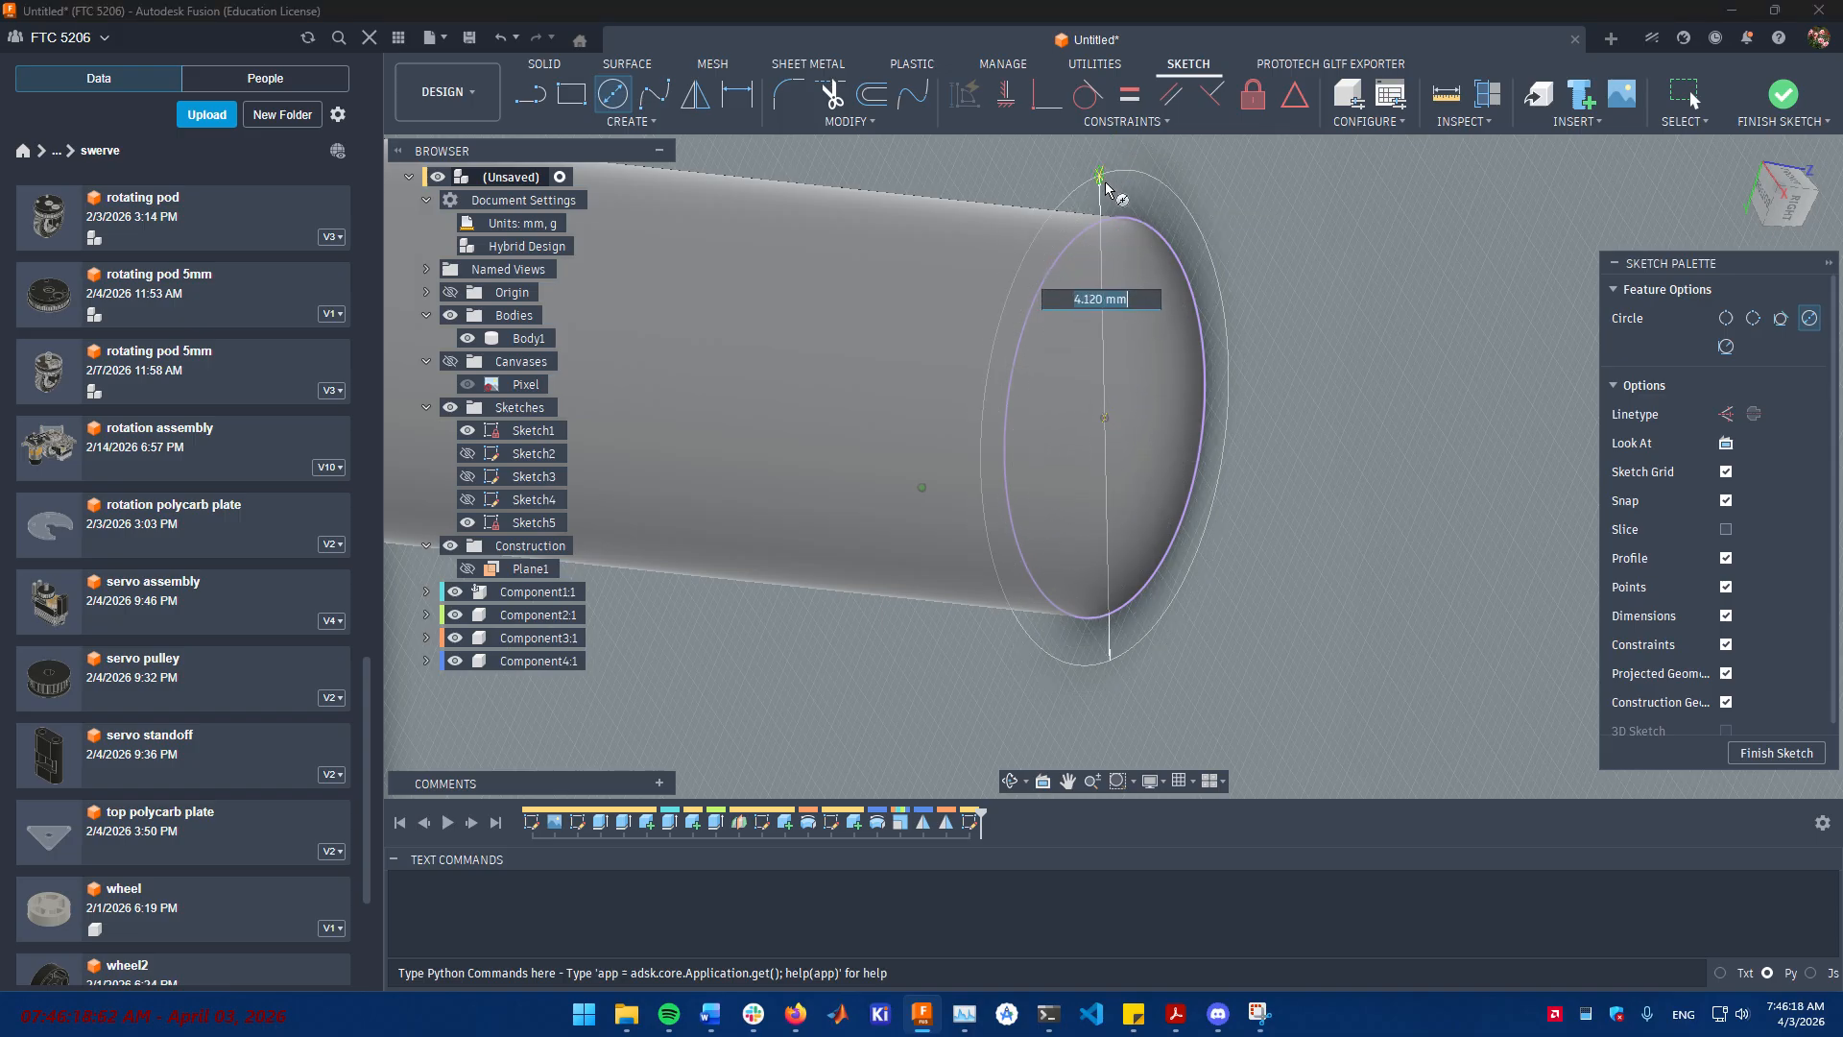
pyautogui.press('Escape')
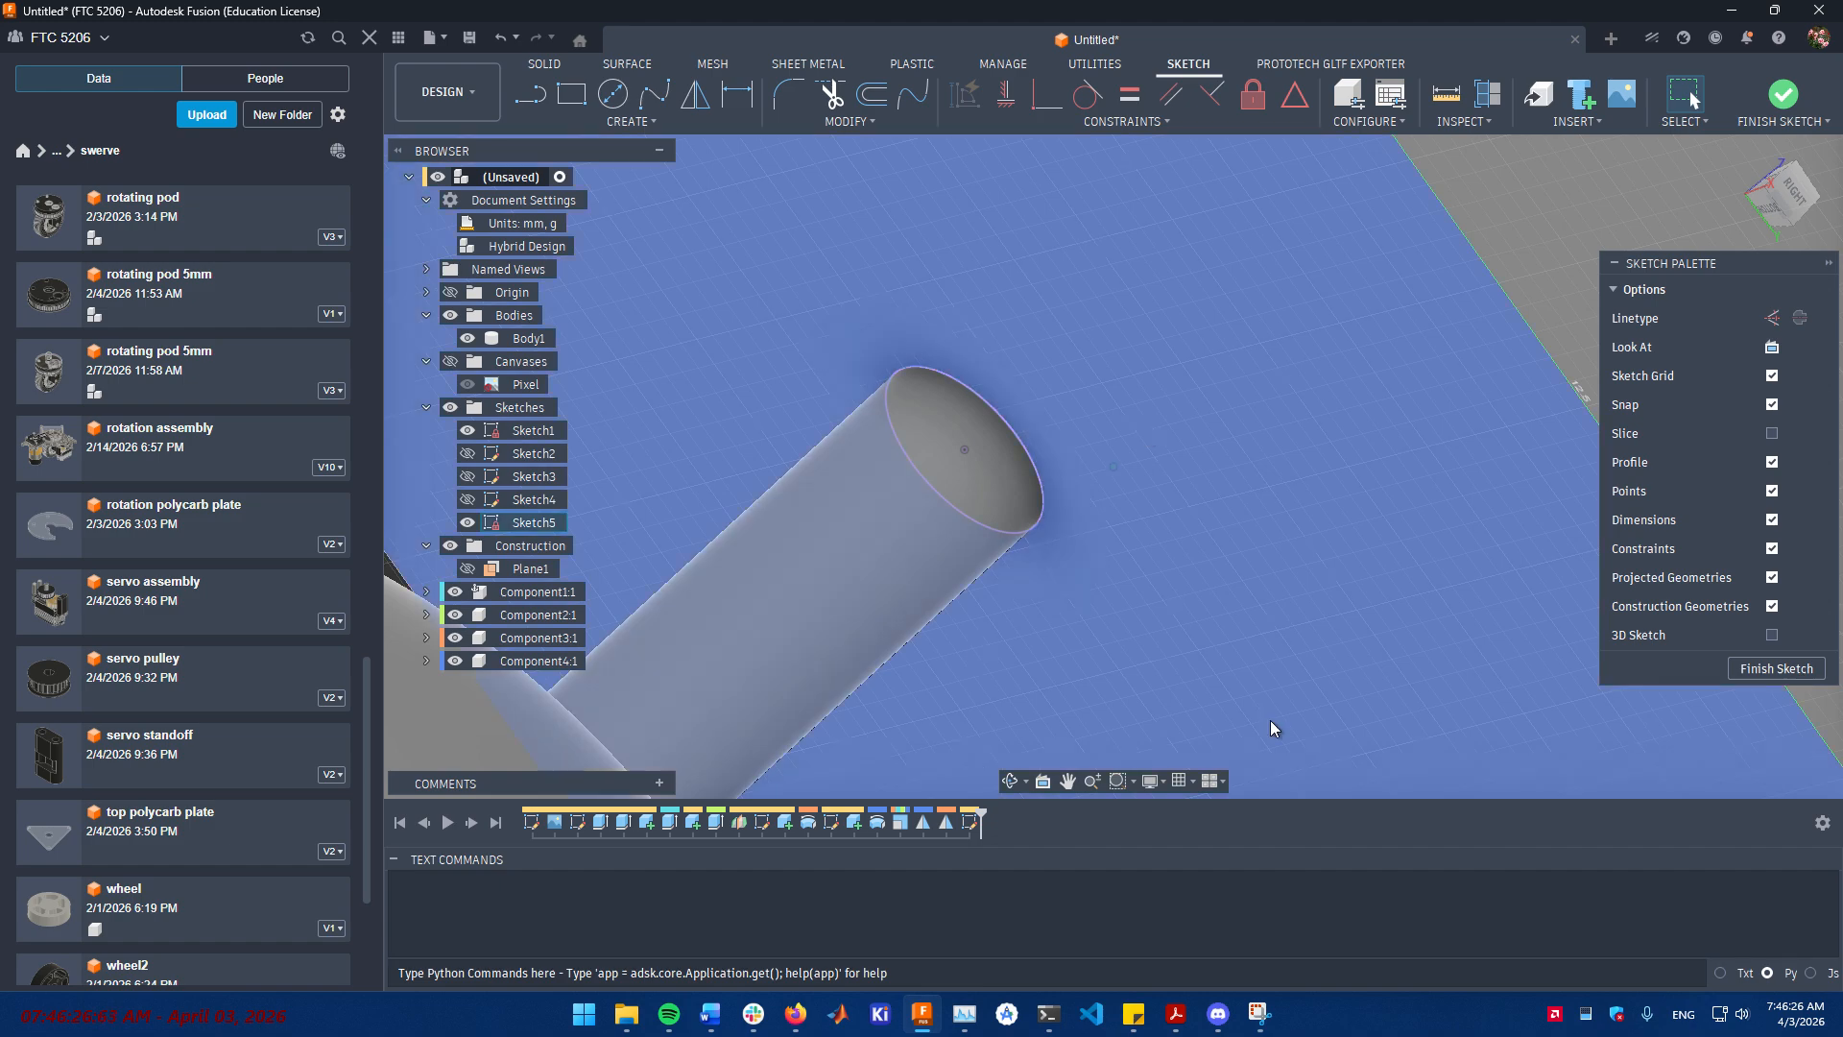
pyautogui.click(1000, 412)
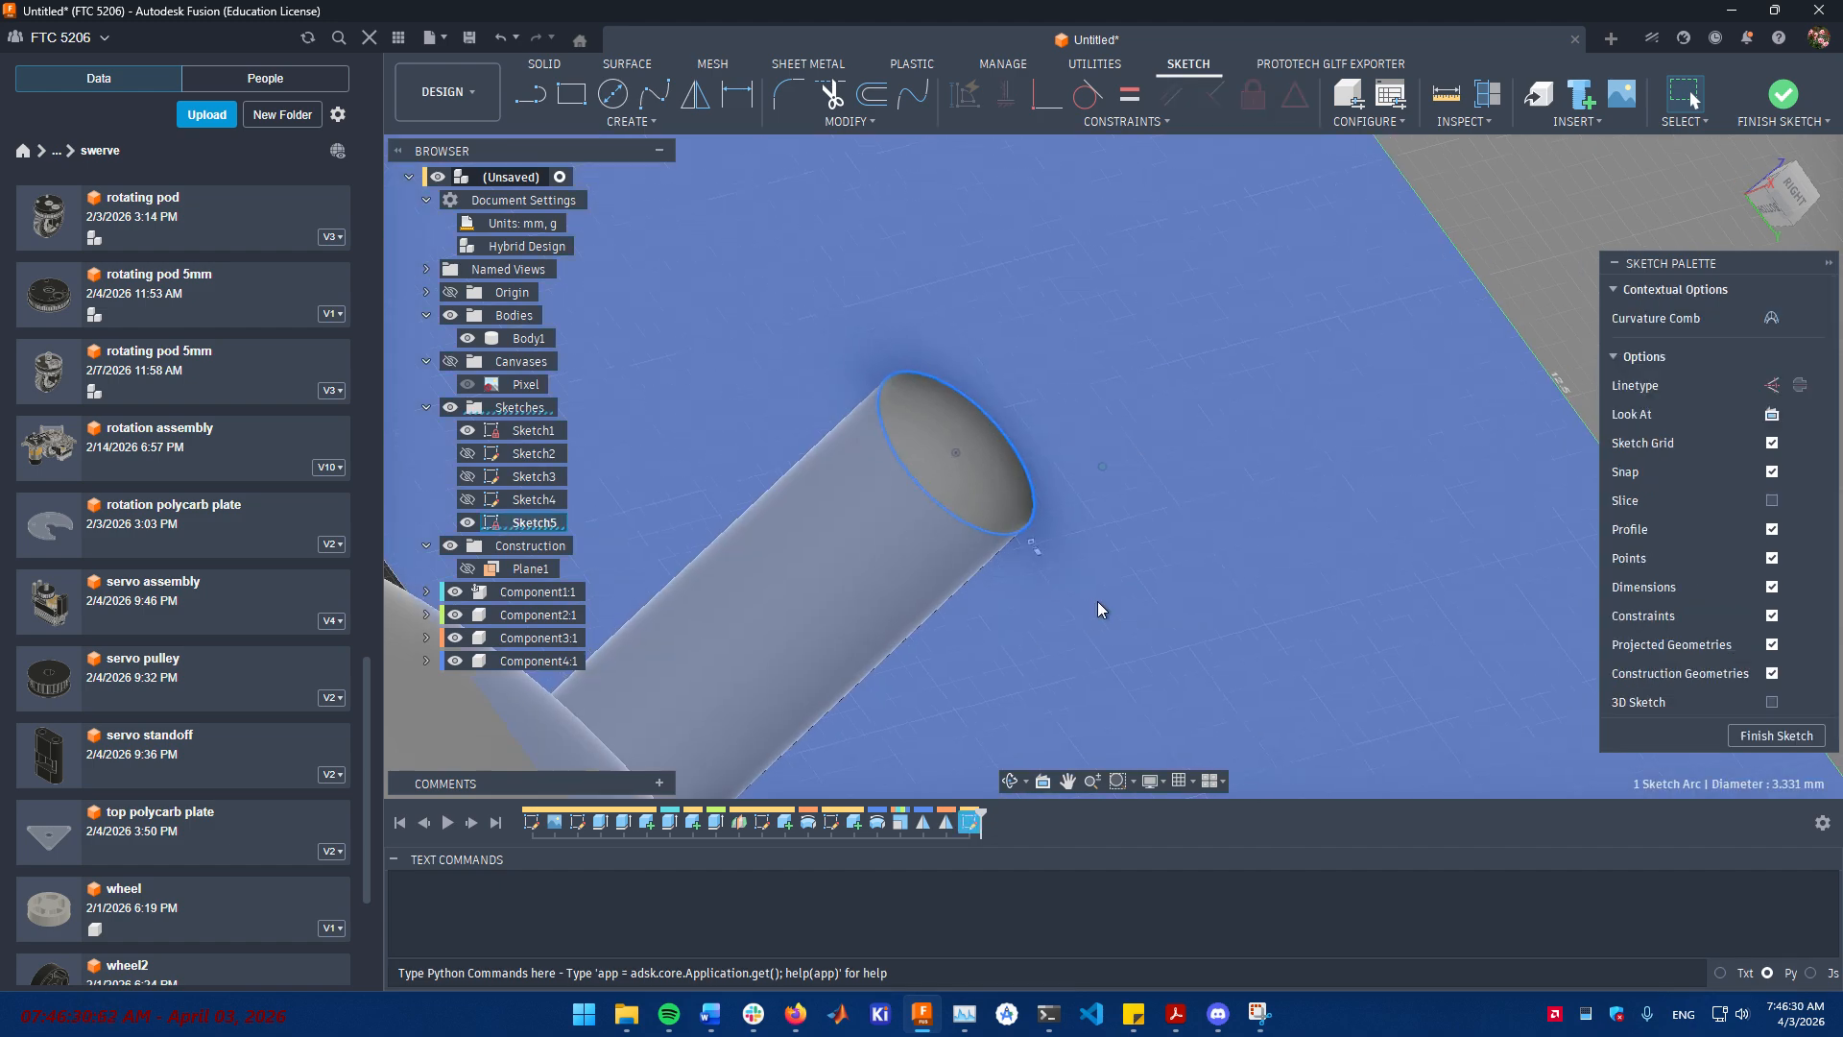
pyautogui.click(1238, 556)
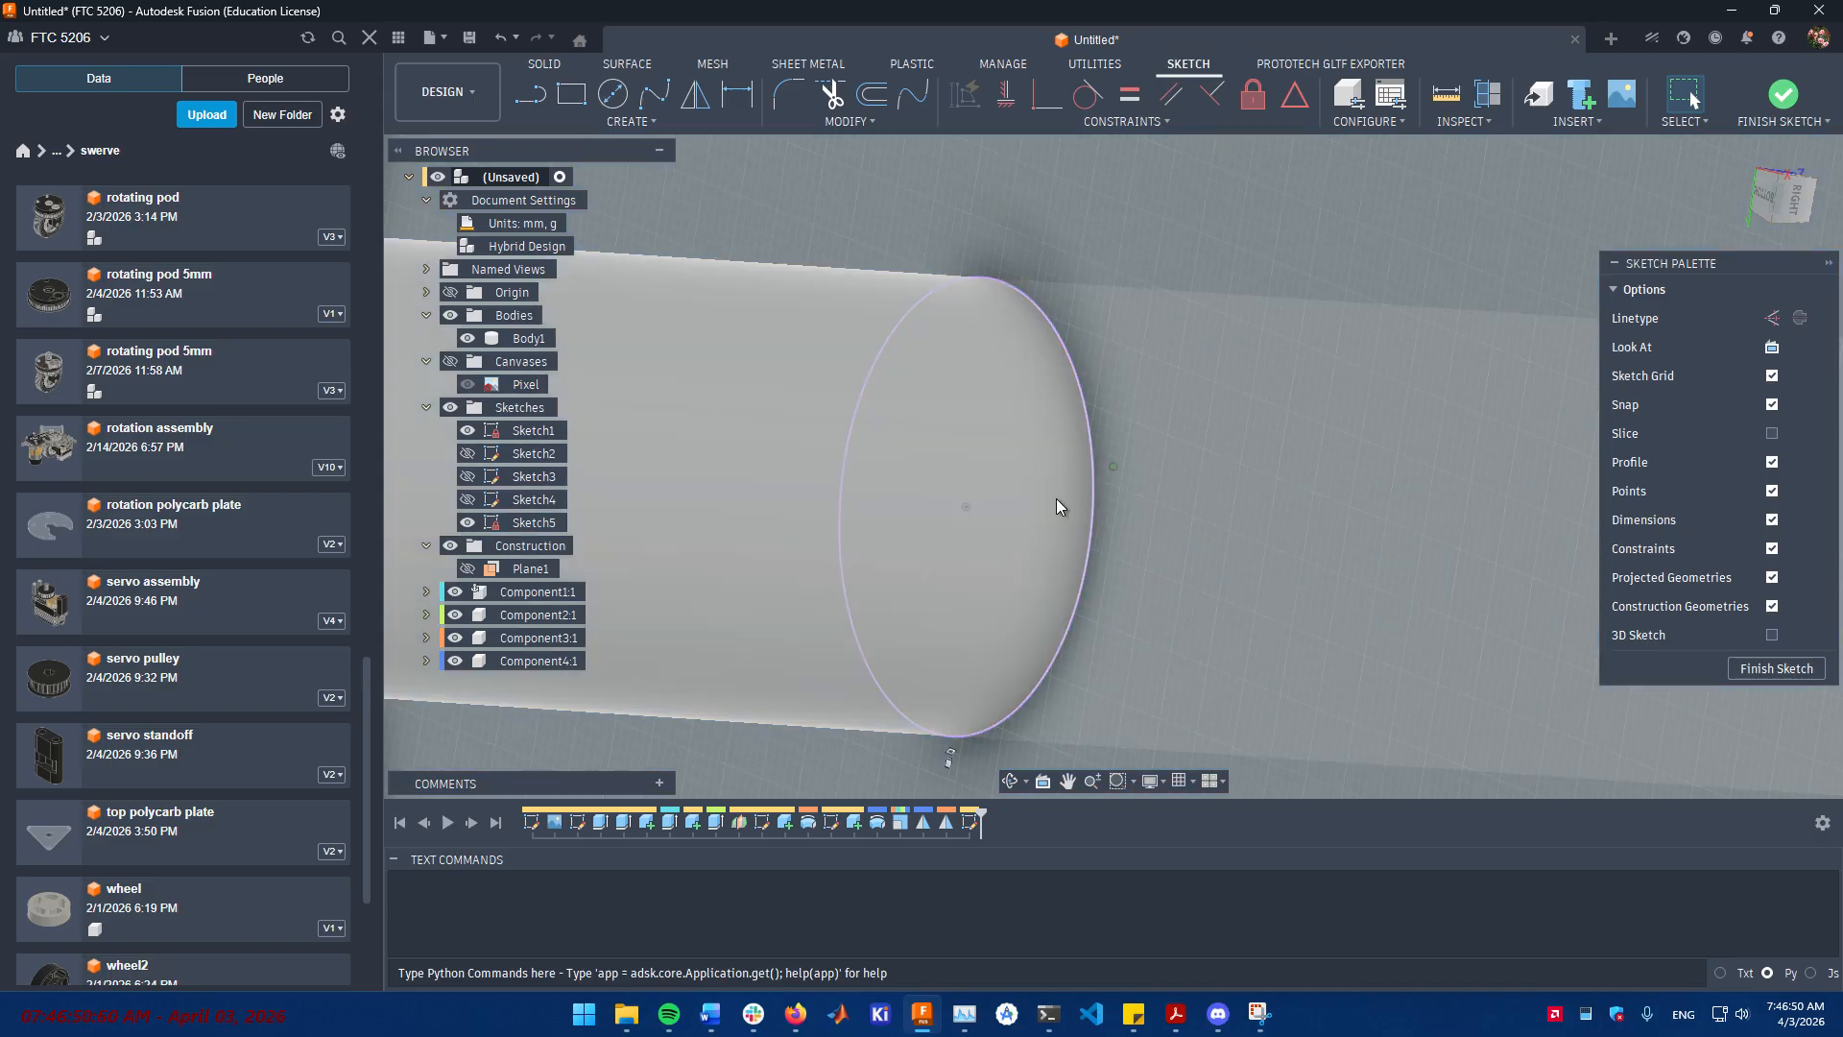
# - Offset the projected leg rod circle outward by 0.2 mm on one side
pyautogui.keyDown('shift'); pyautogui.moveTo(925, 359); pyautogui.dragTo(913, 307, button='middle'); pyautogui.keyUp('shift')
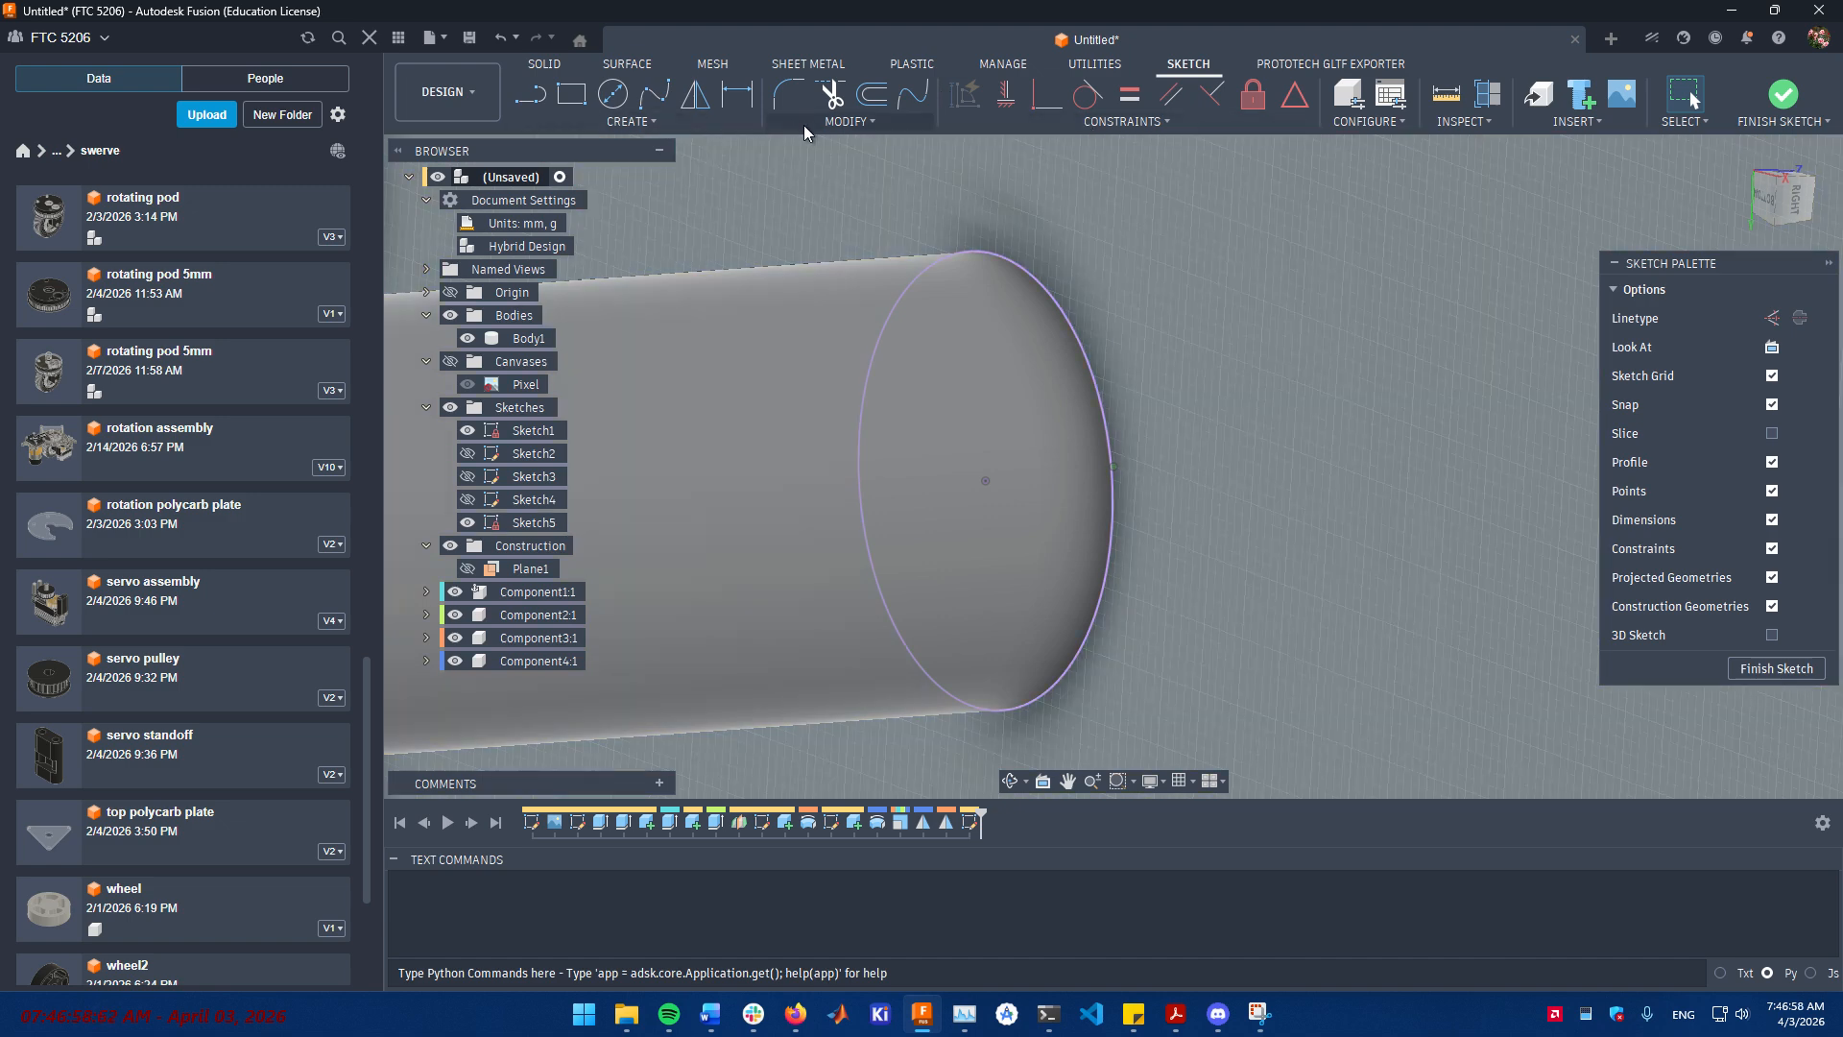
pyautogui.click(857, 124)
pyautogui.click(806, 199)
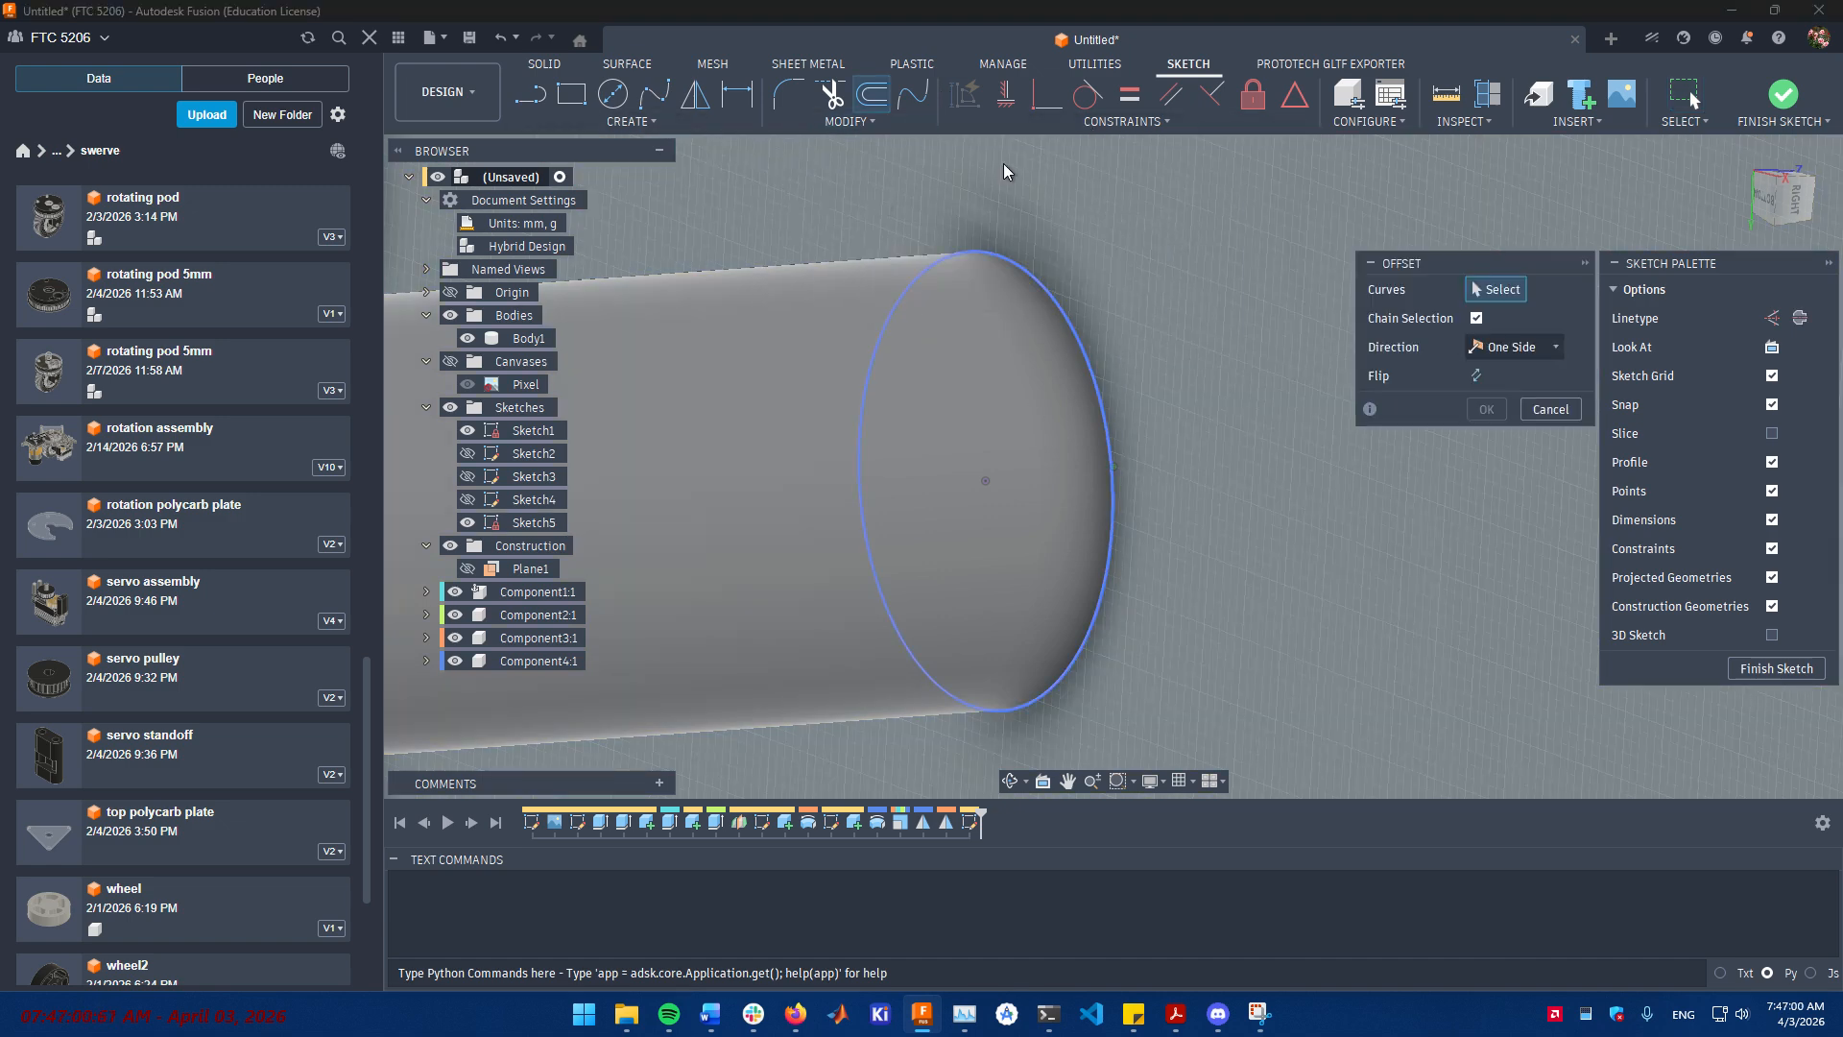
pyautogui.click(1102, 391)
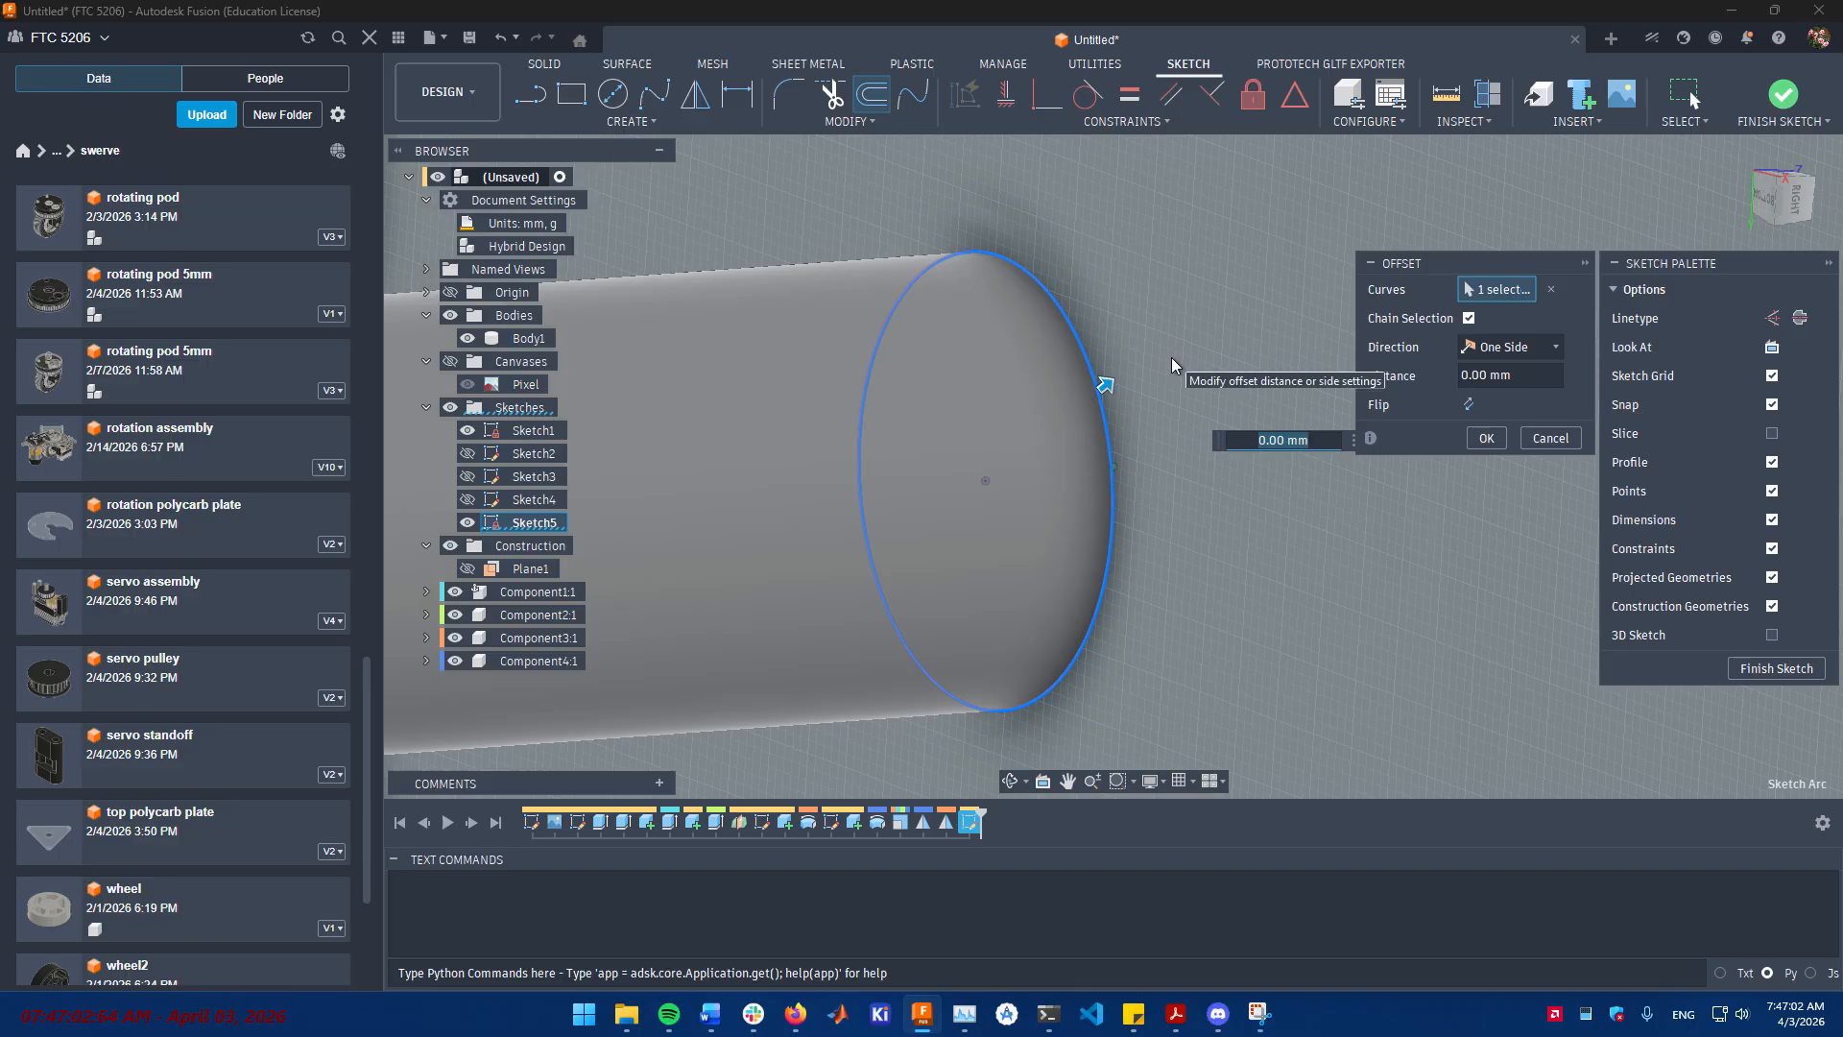
pyautogui.write('0.2')
pyautogui.press('Return')
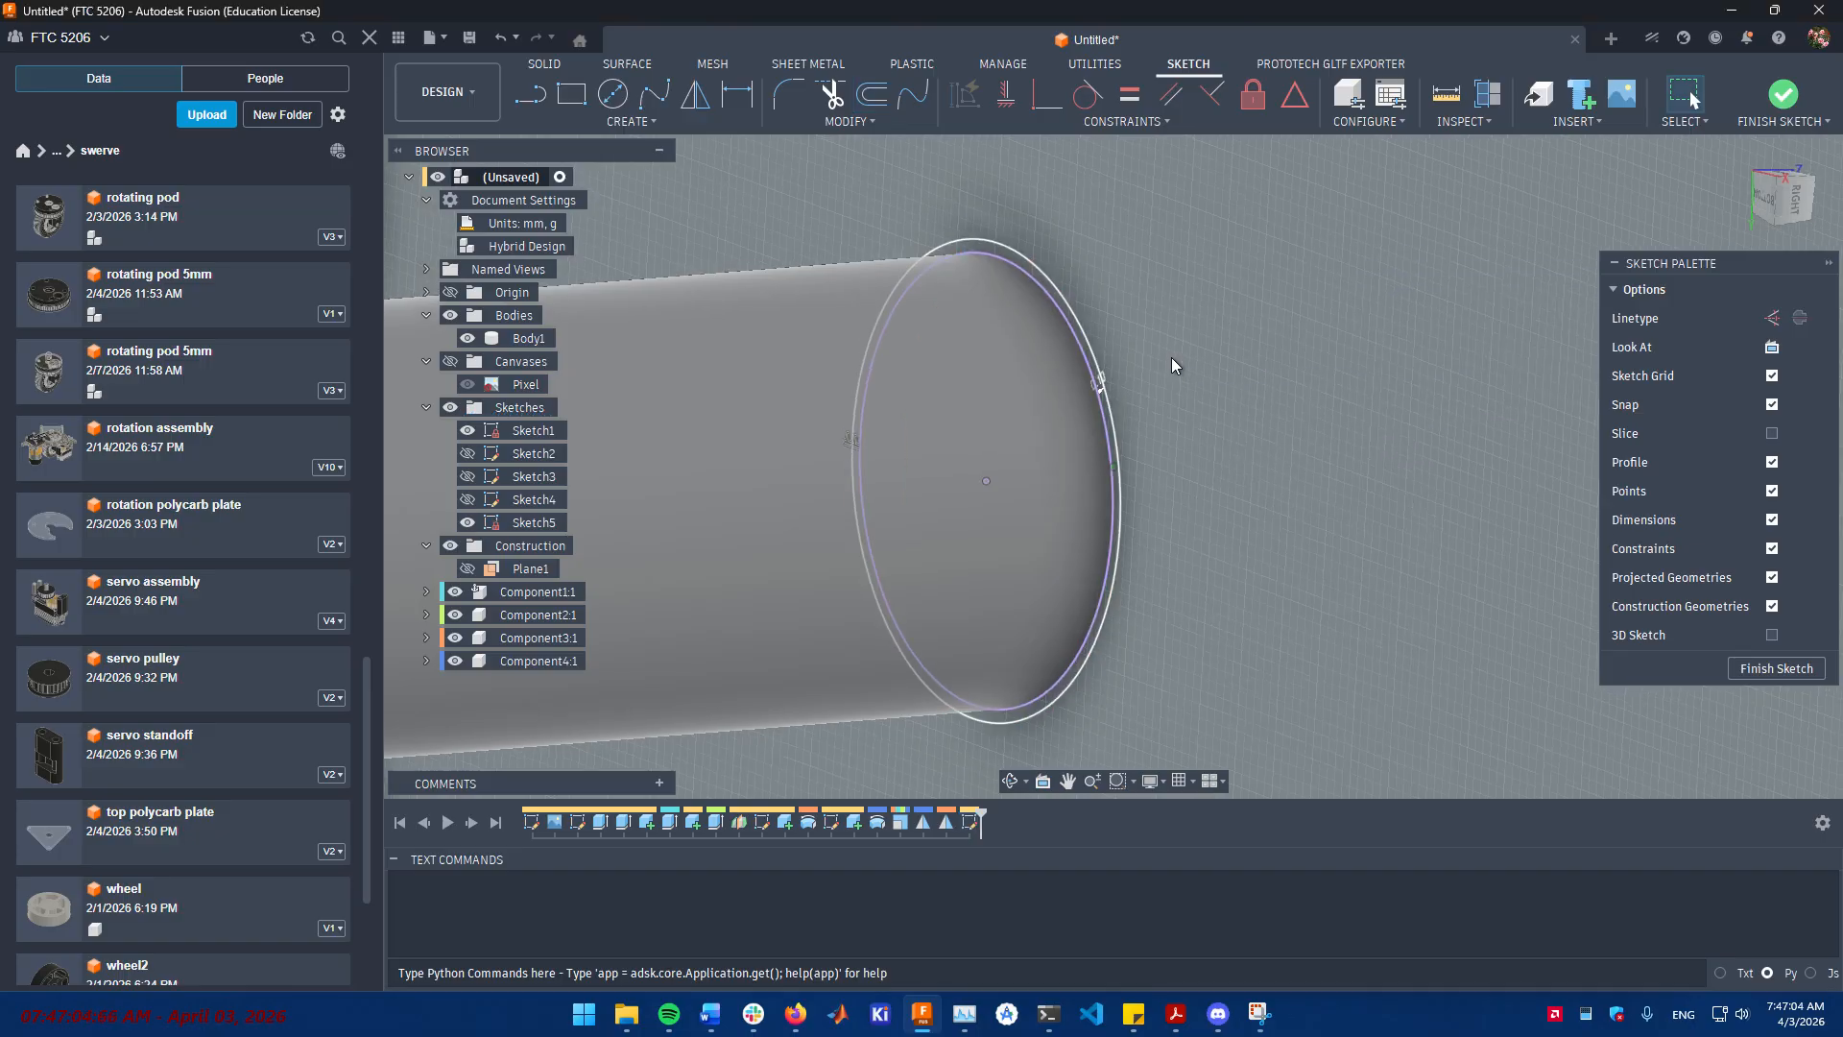
# - Check the offset ring around the leg rod from several angles and finish the sketch
pyautogui.scroll(5, 1170, 365)
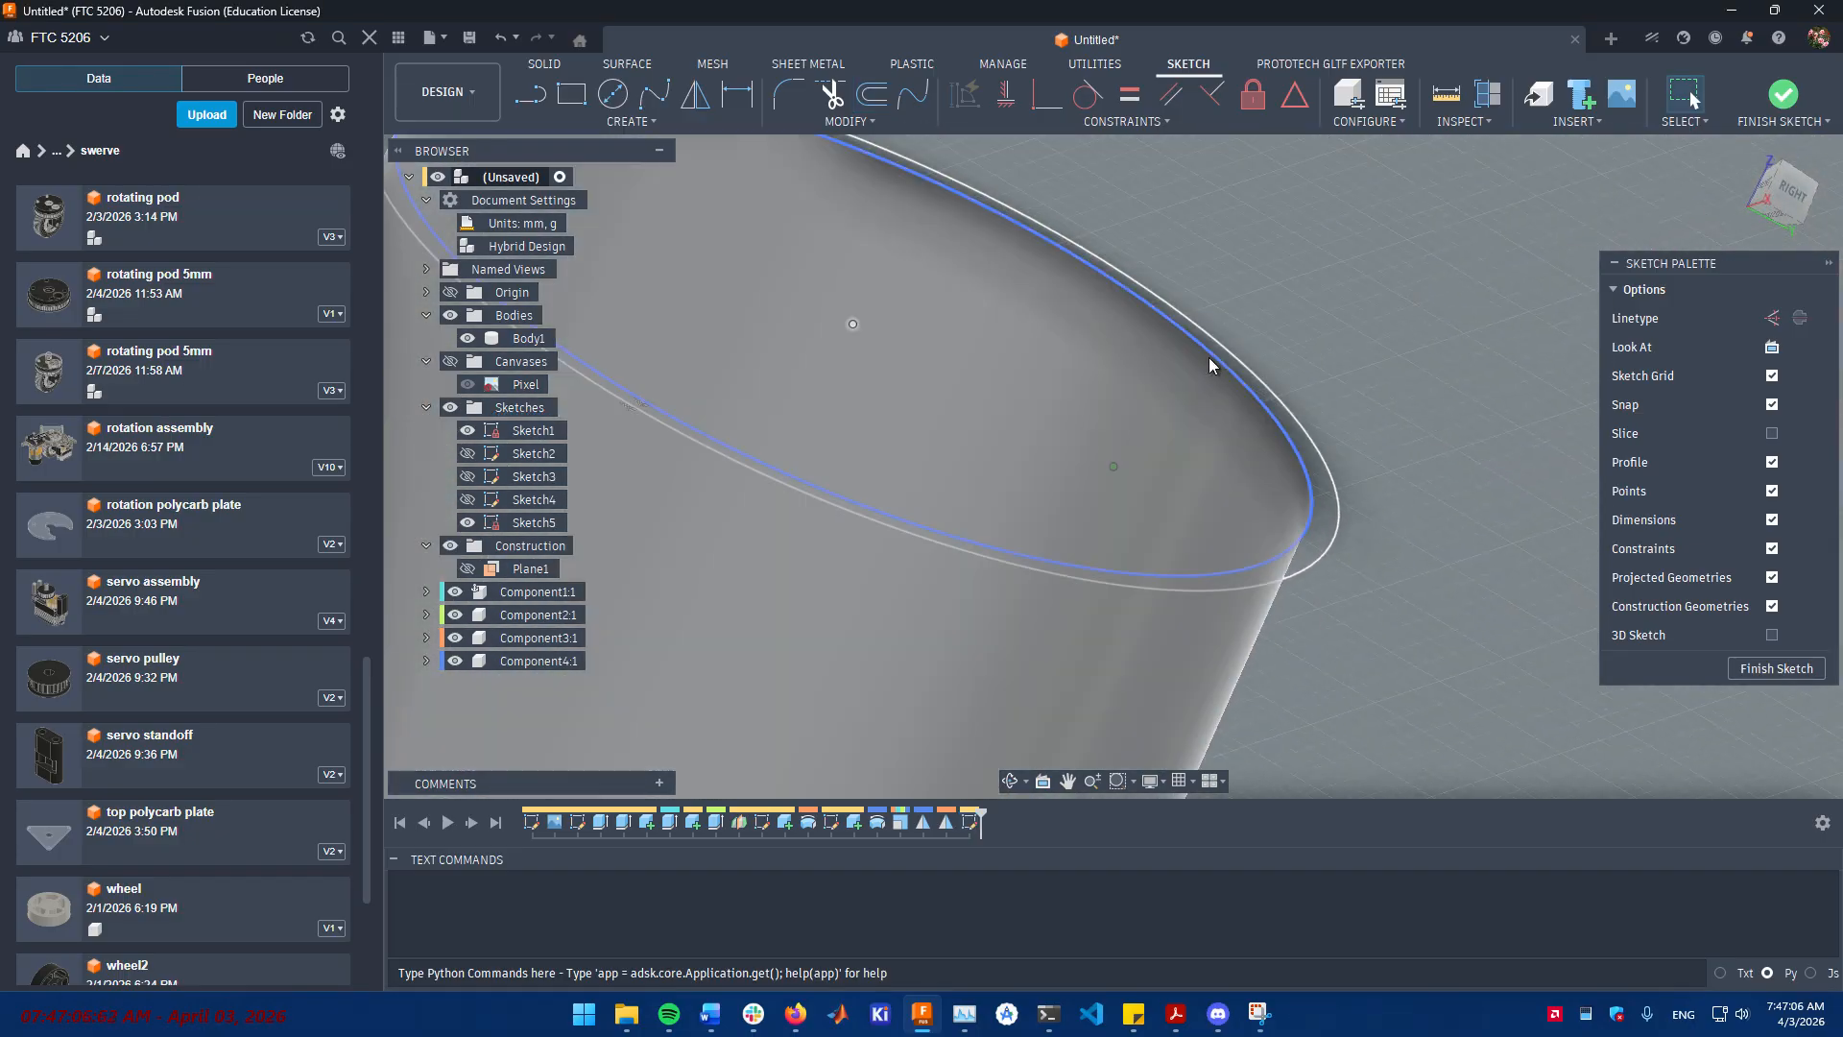
pyautogui.scroll(-8, 1354, 687)
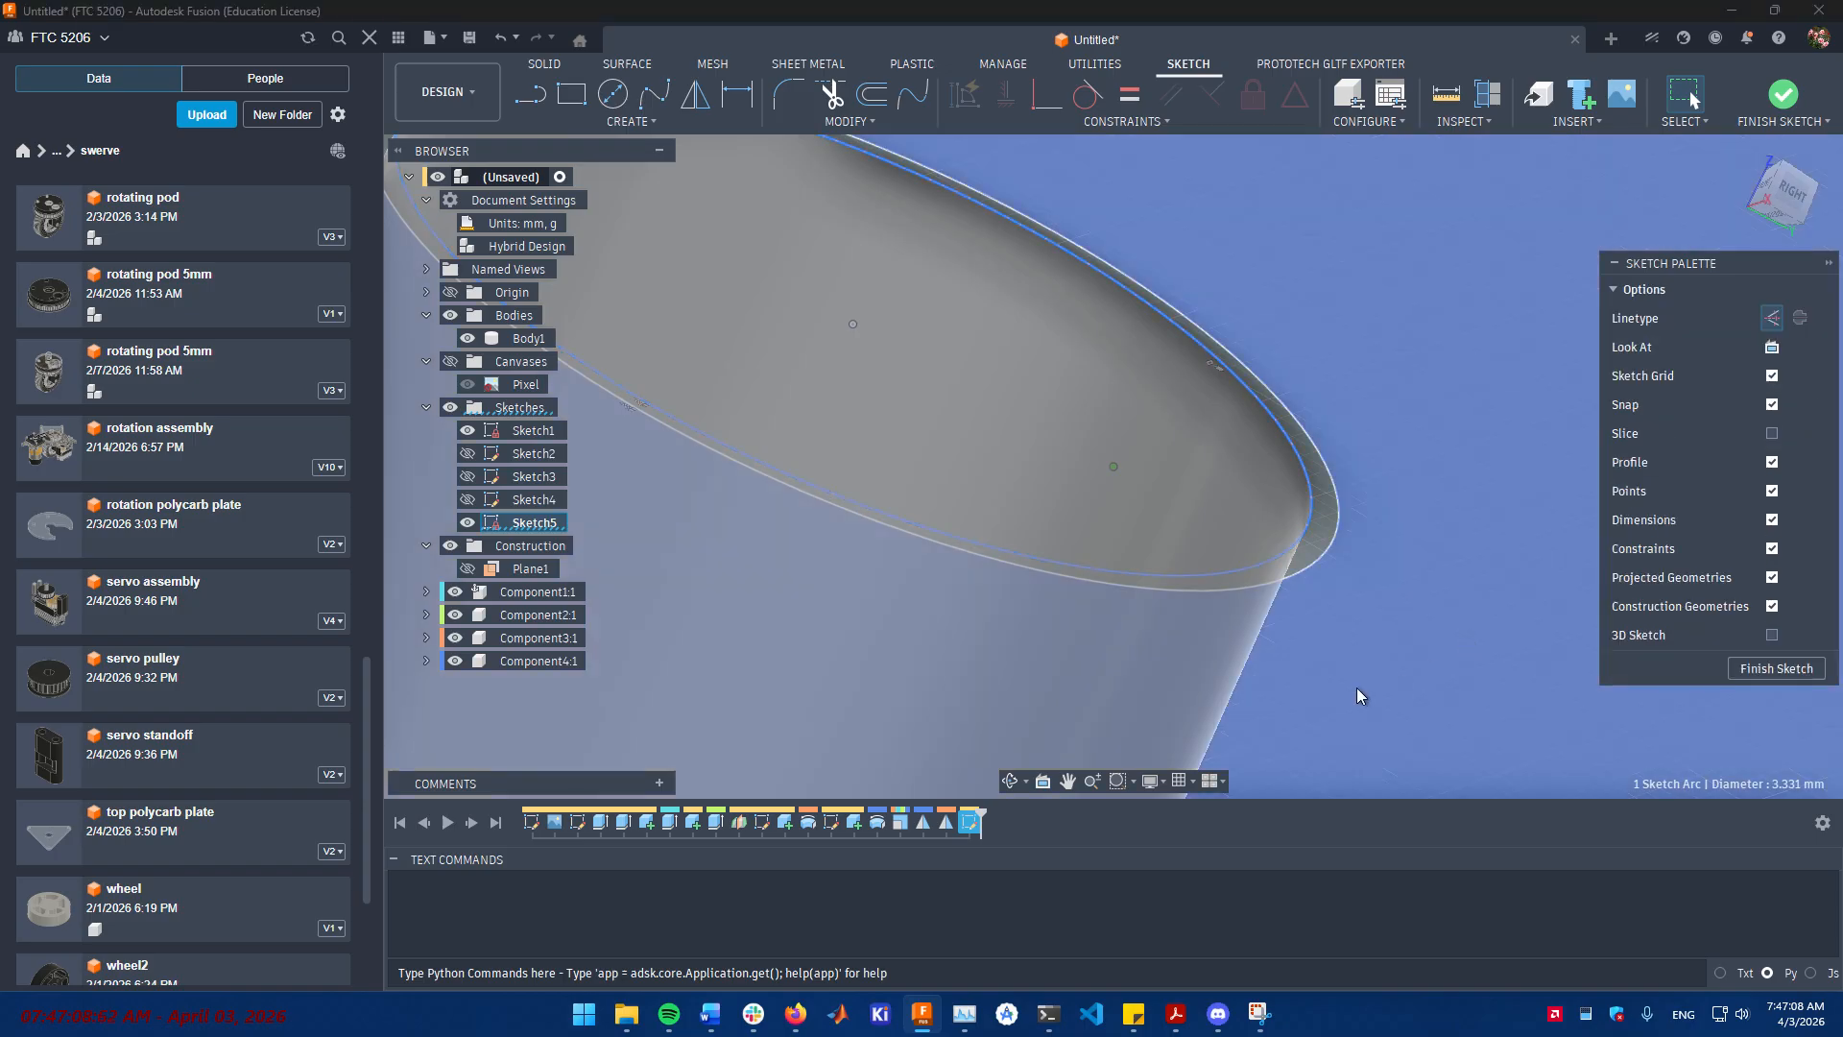
pyautogui.click(1450, 666)
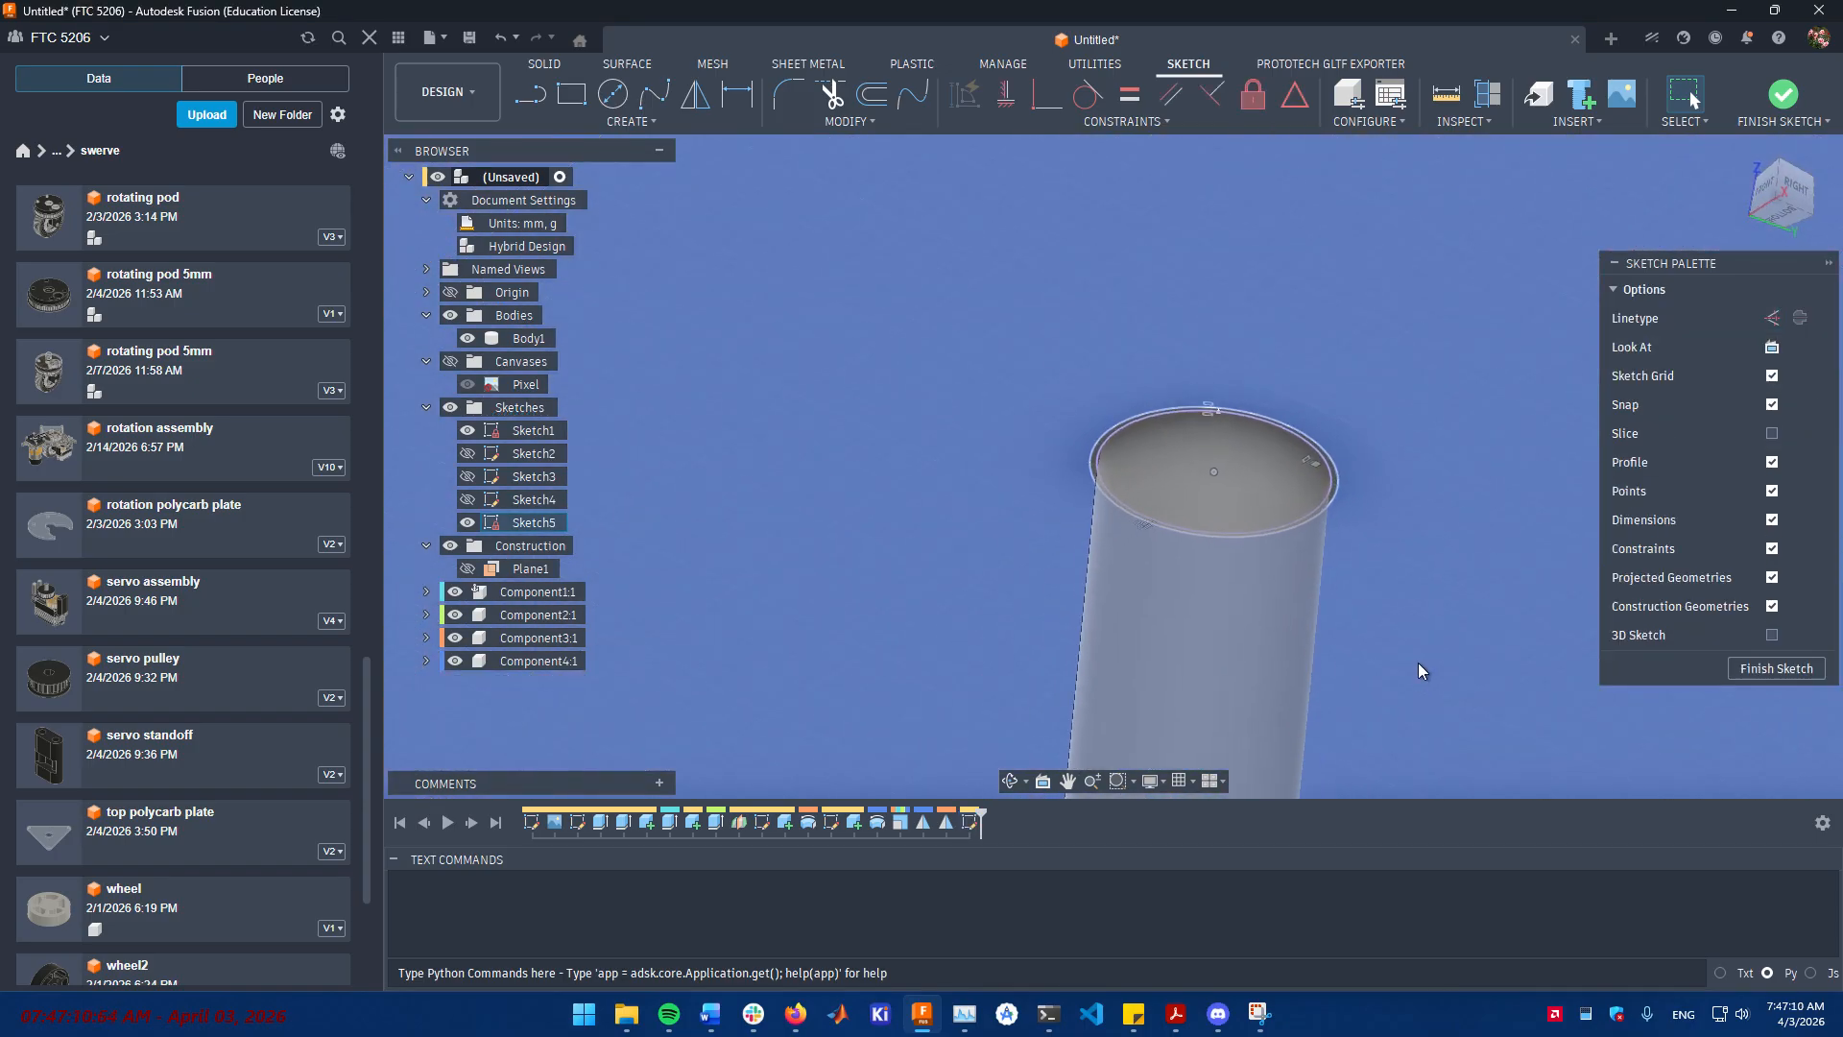
pyautogui.scroll(-6, 1418, 663)
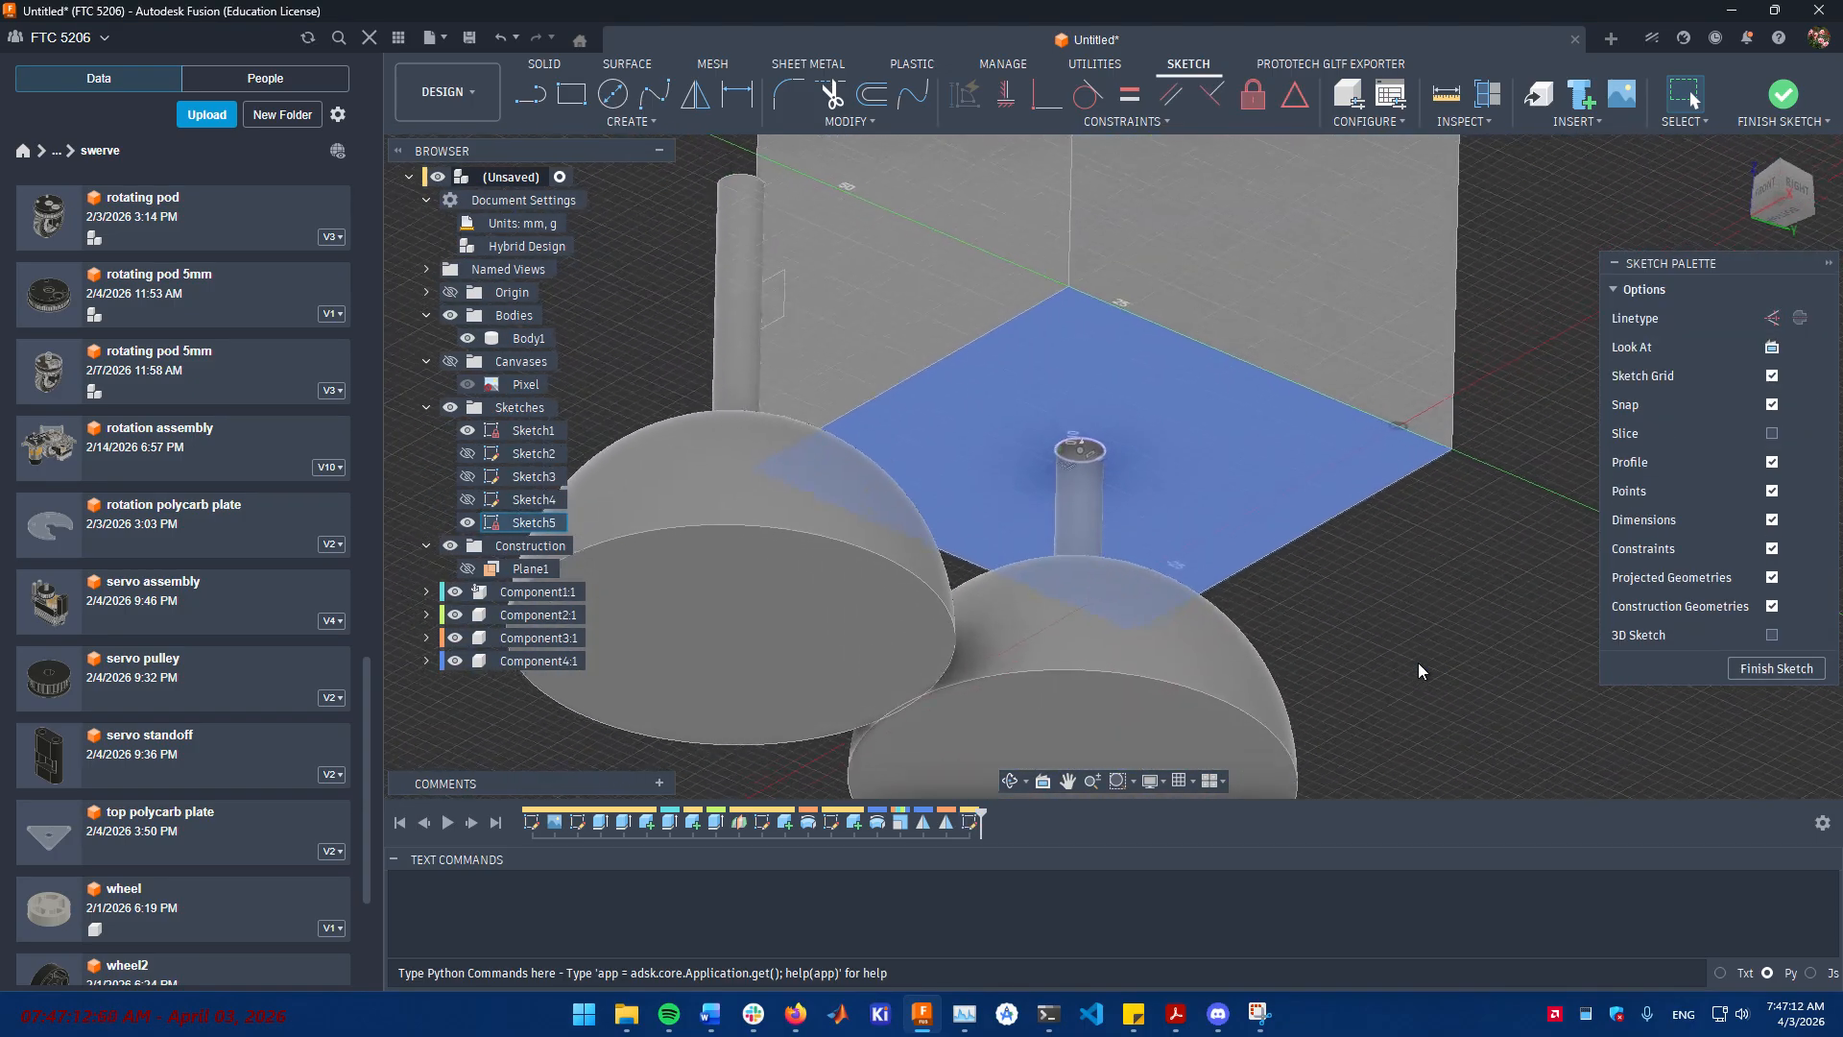
pyautogui.scroll(10, 1419, 662)
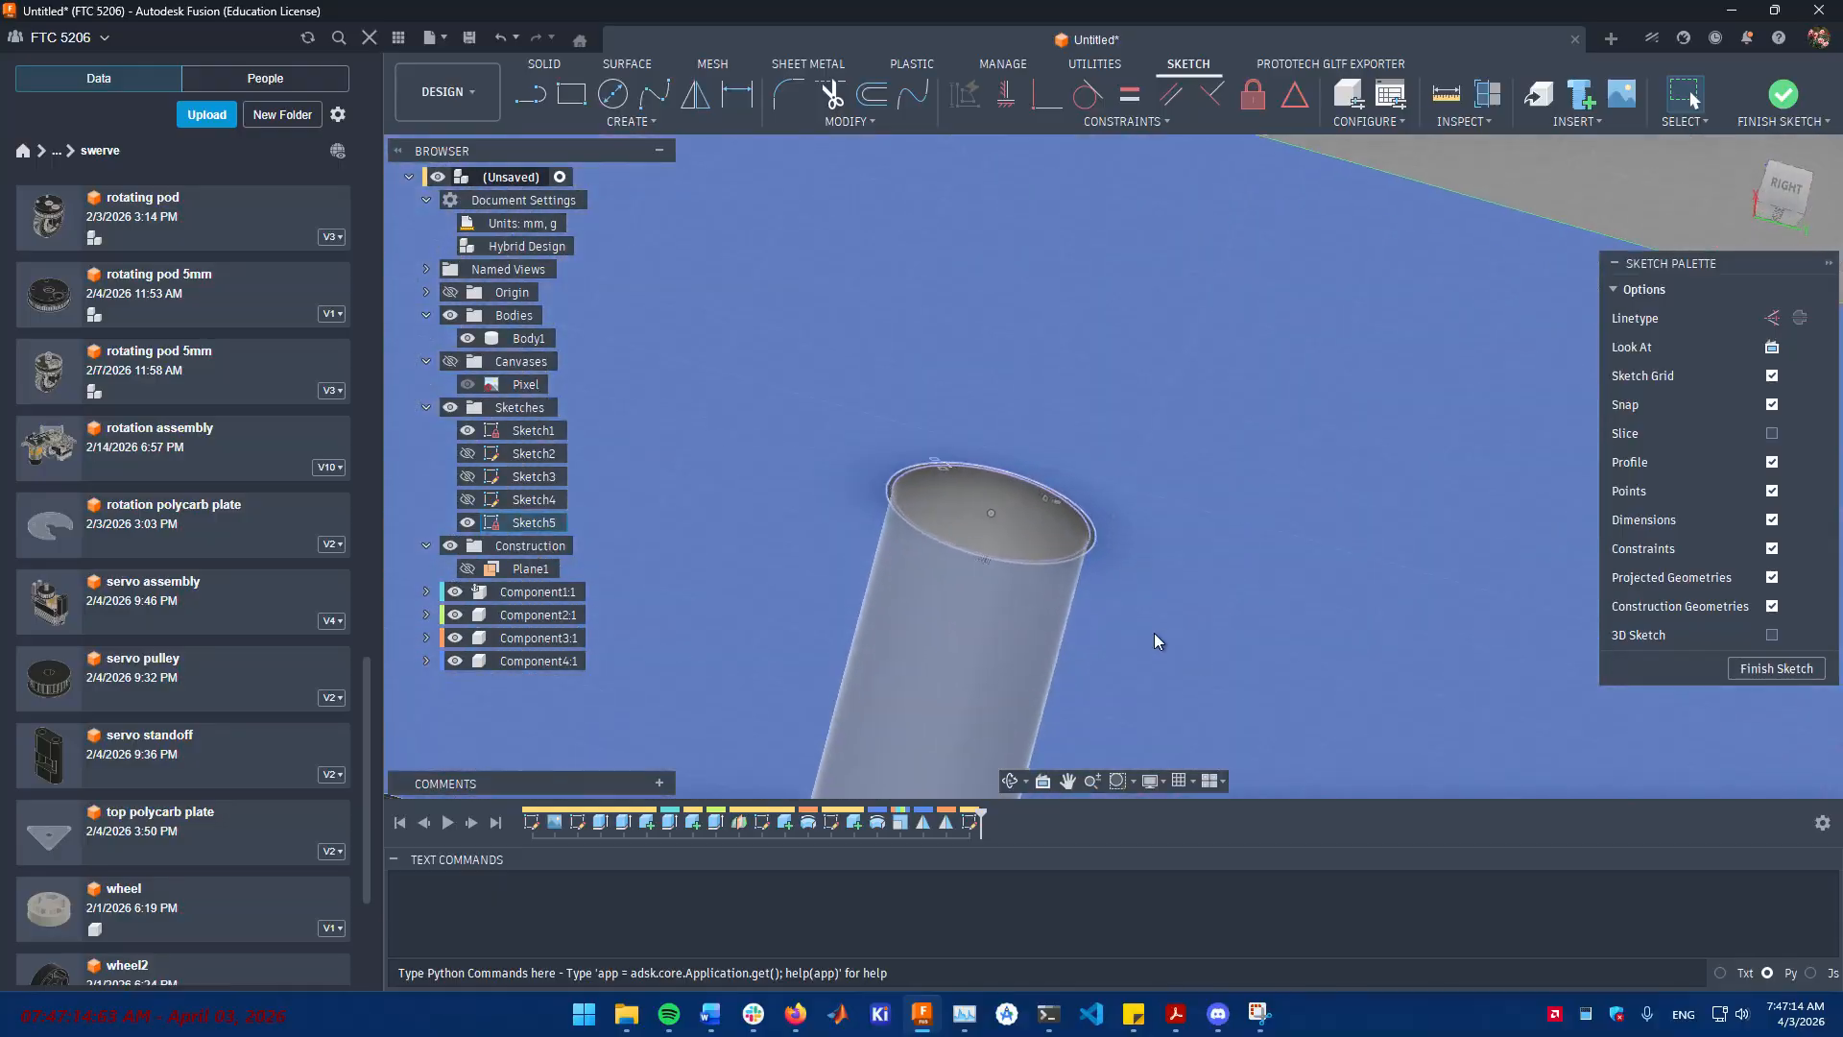
pyautogui.scroll(5, 1115, 620)
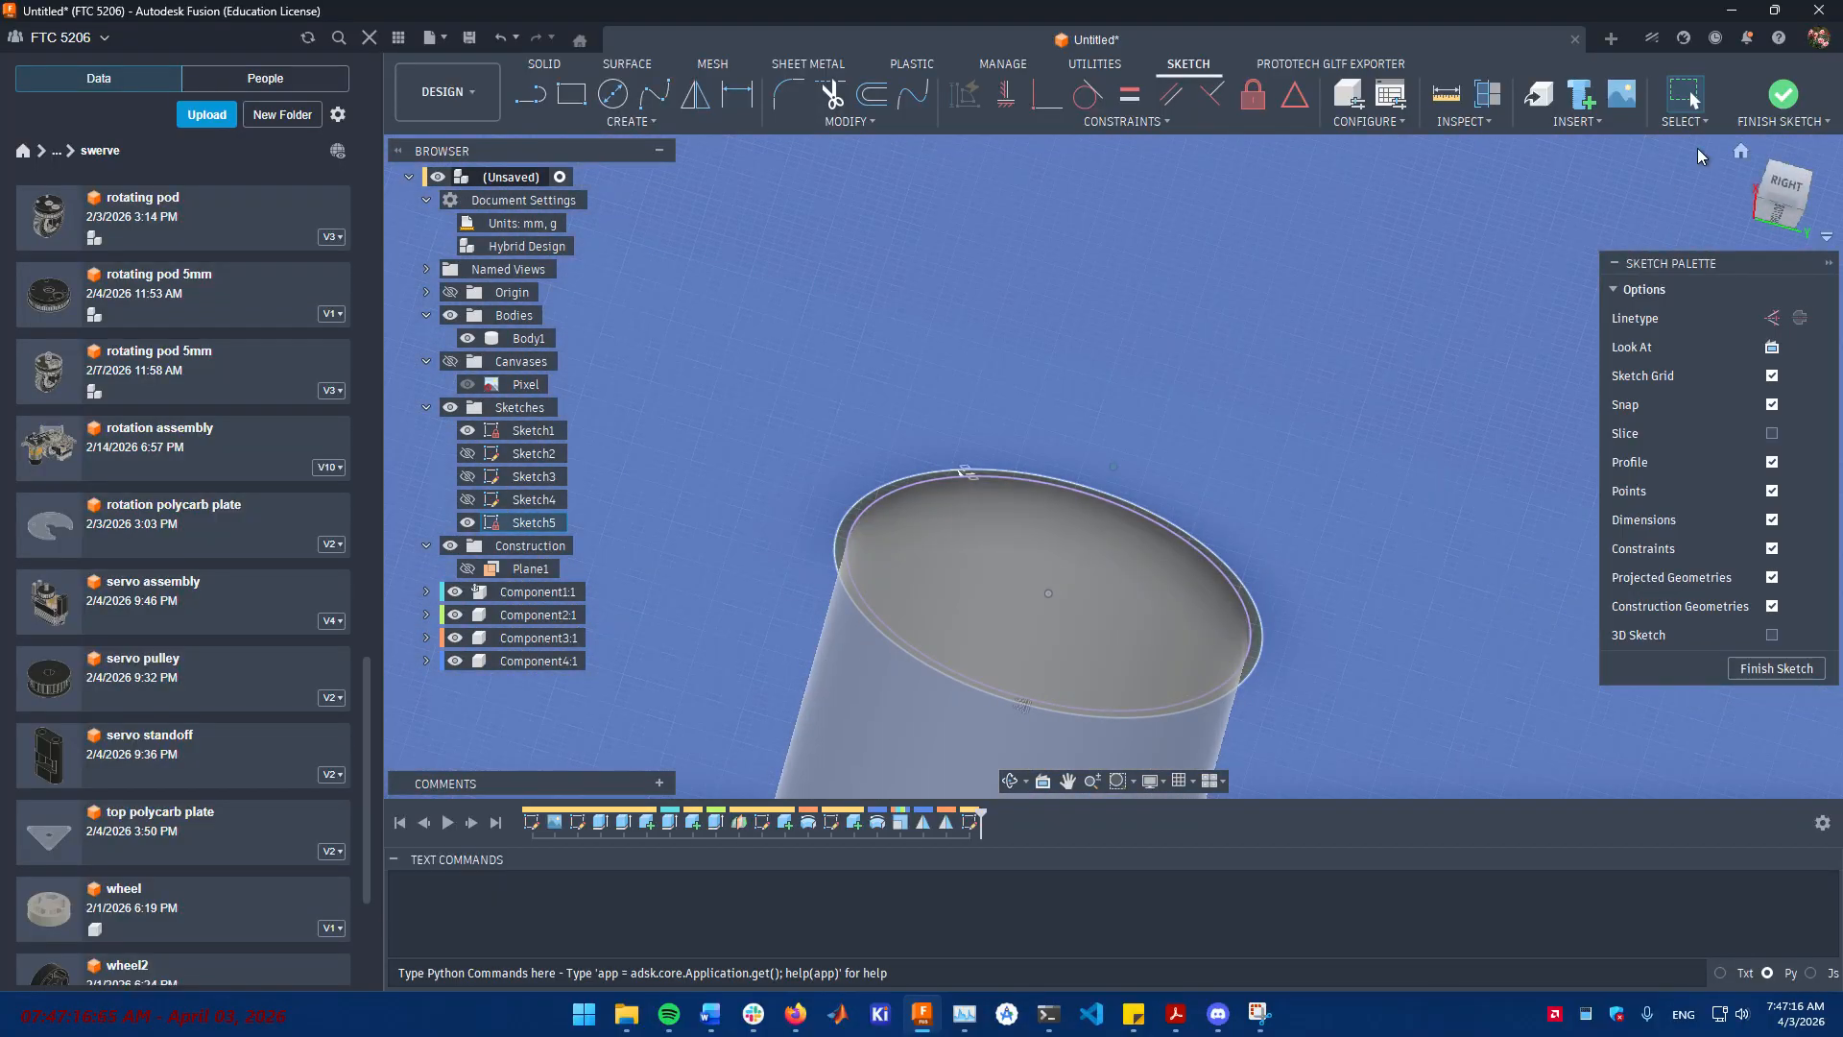
pyautogui.click(1793, 102)
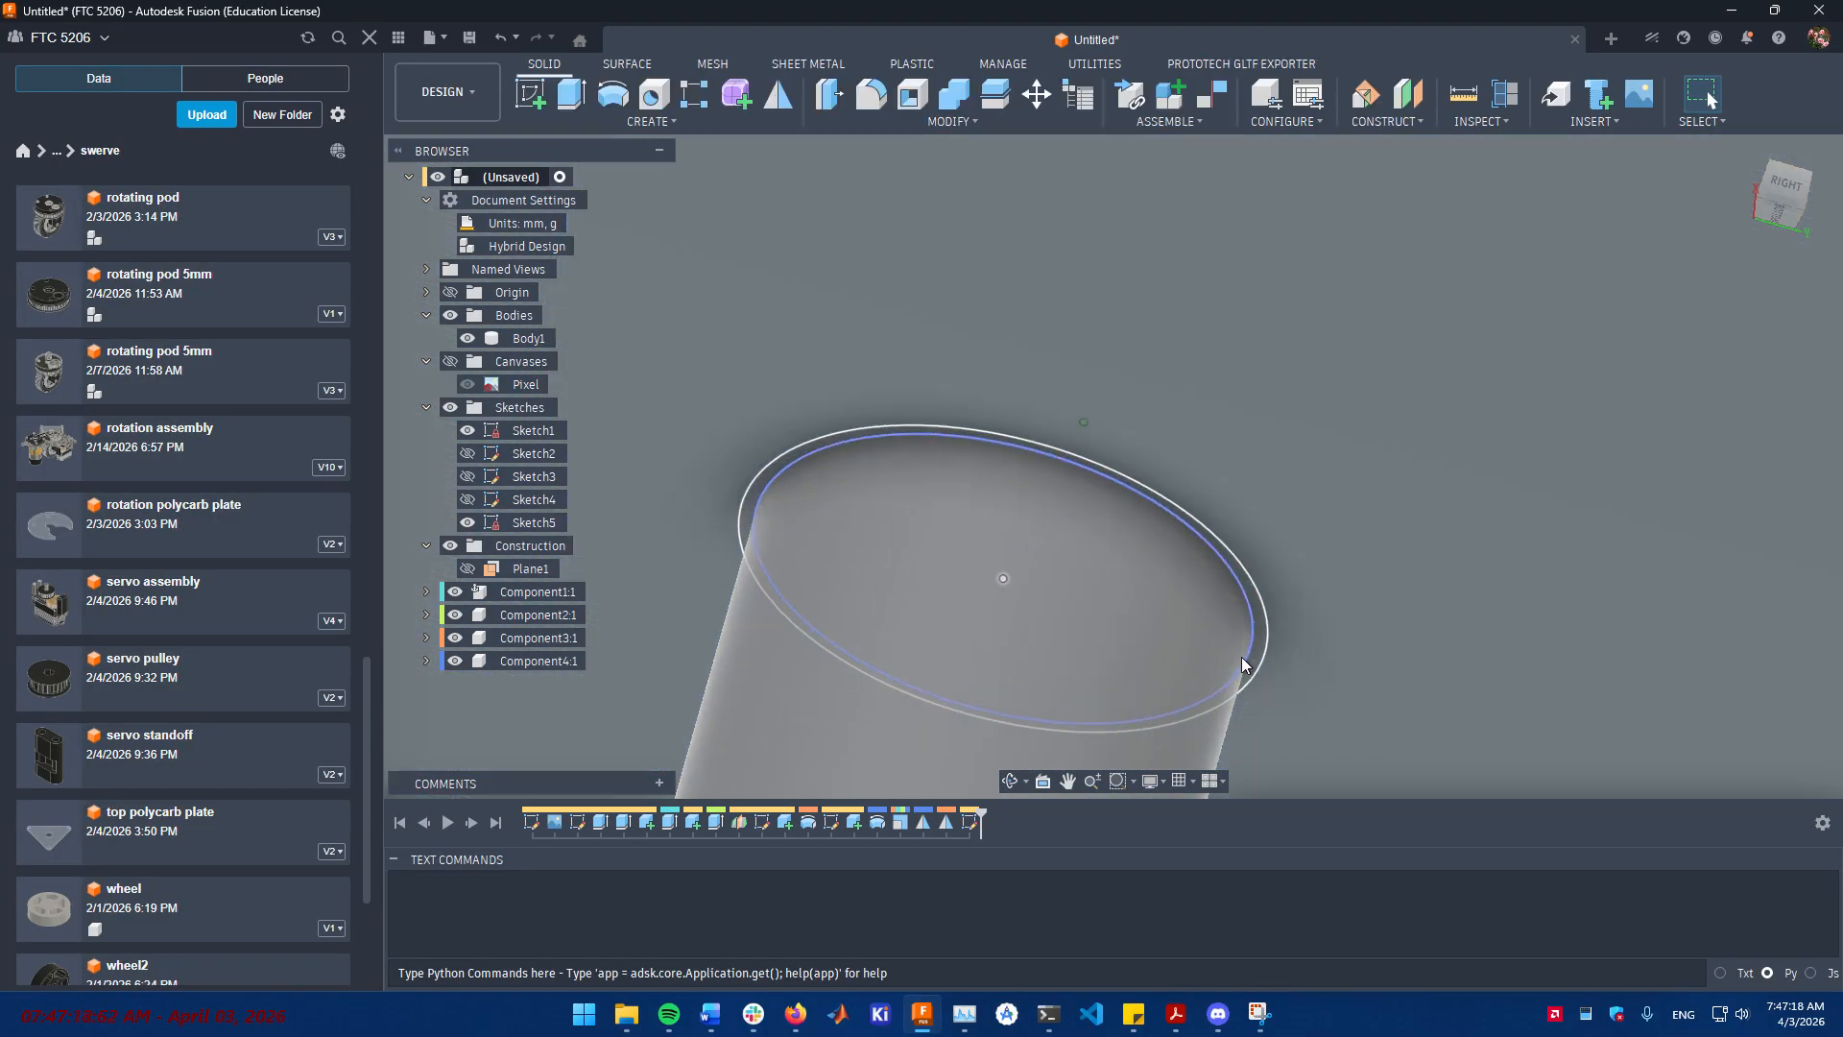
pyautogui.scroll(3, 1243, 656)
pyautogui.click(1269, 629)
pyautogui.press('r')
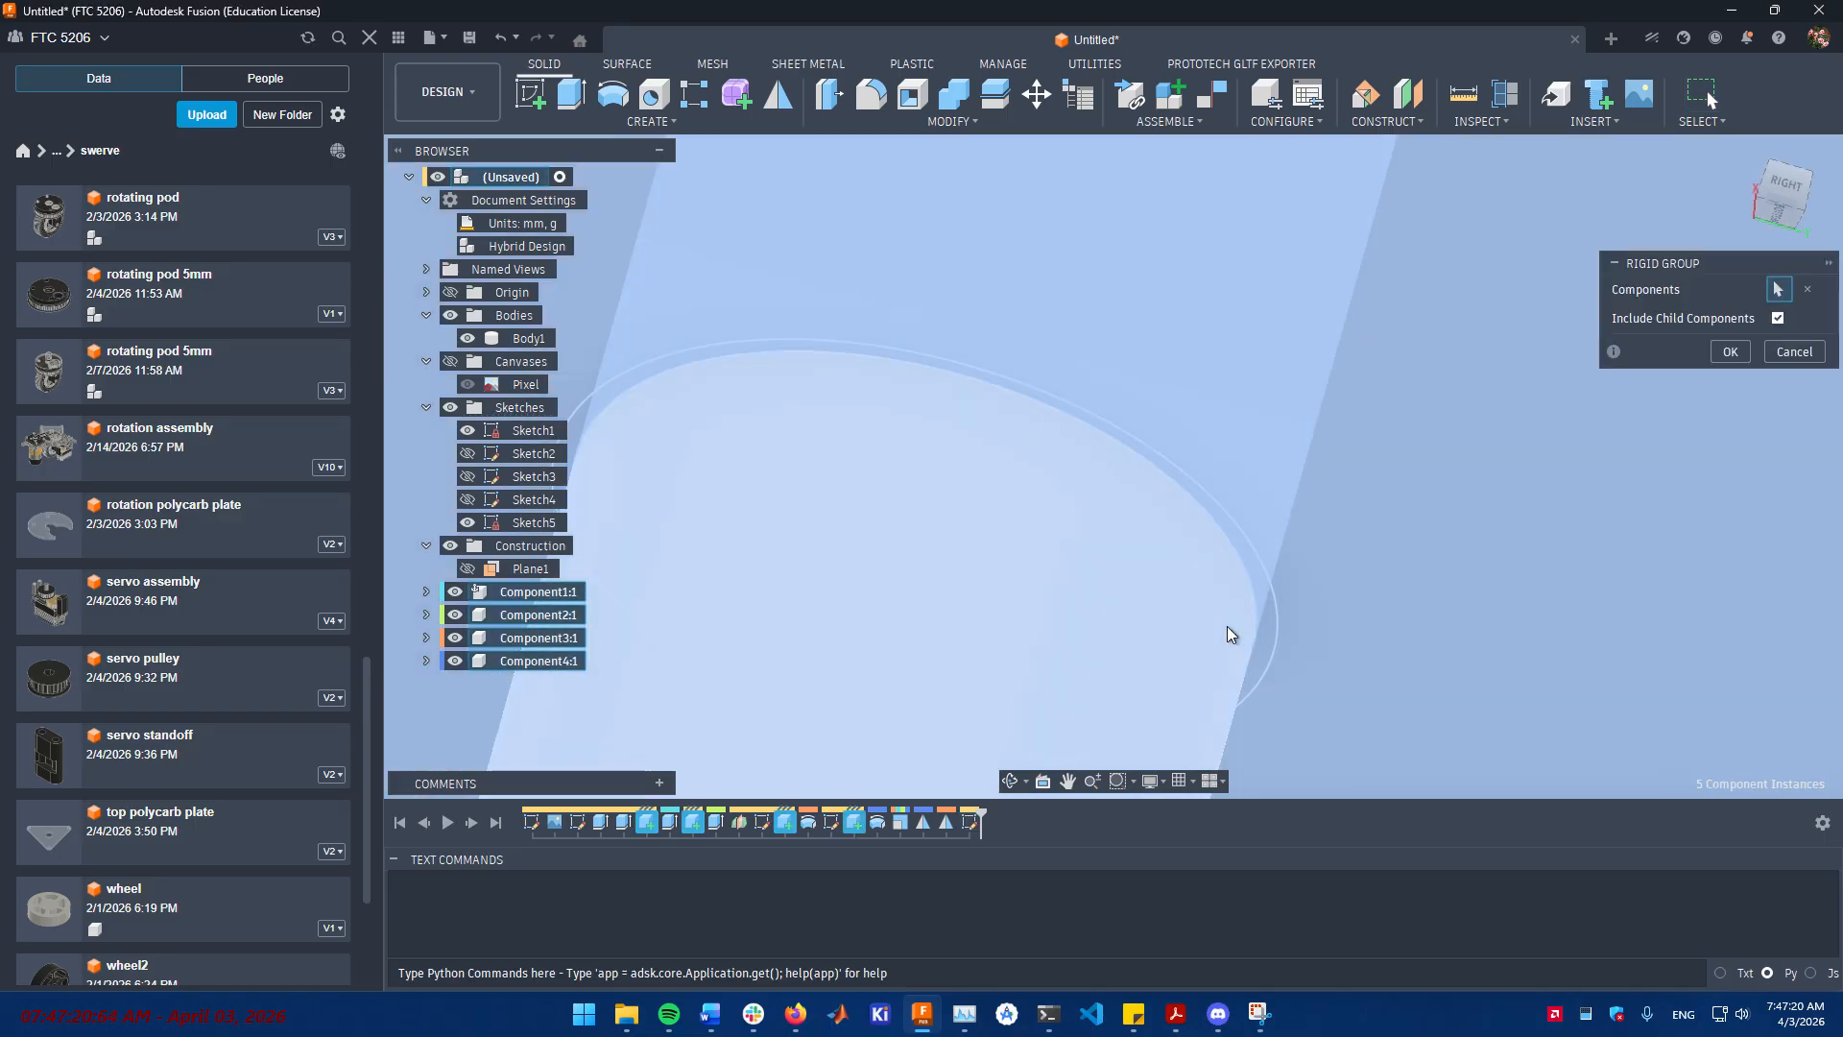
pyautogui.press('Escape')
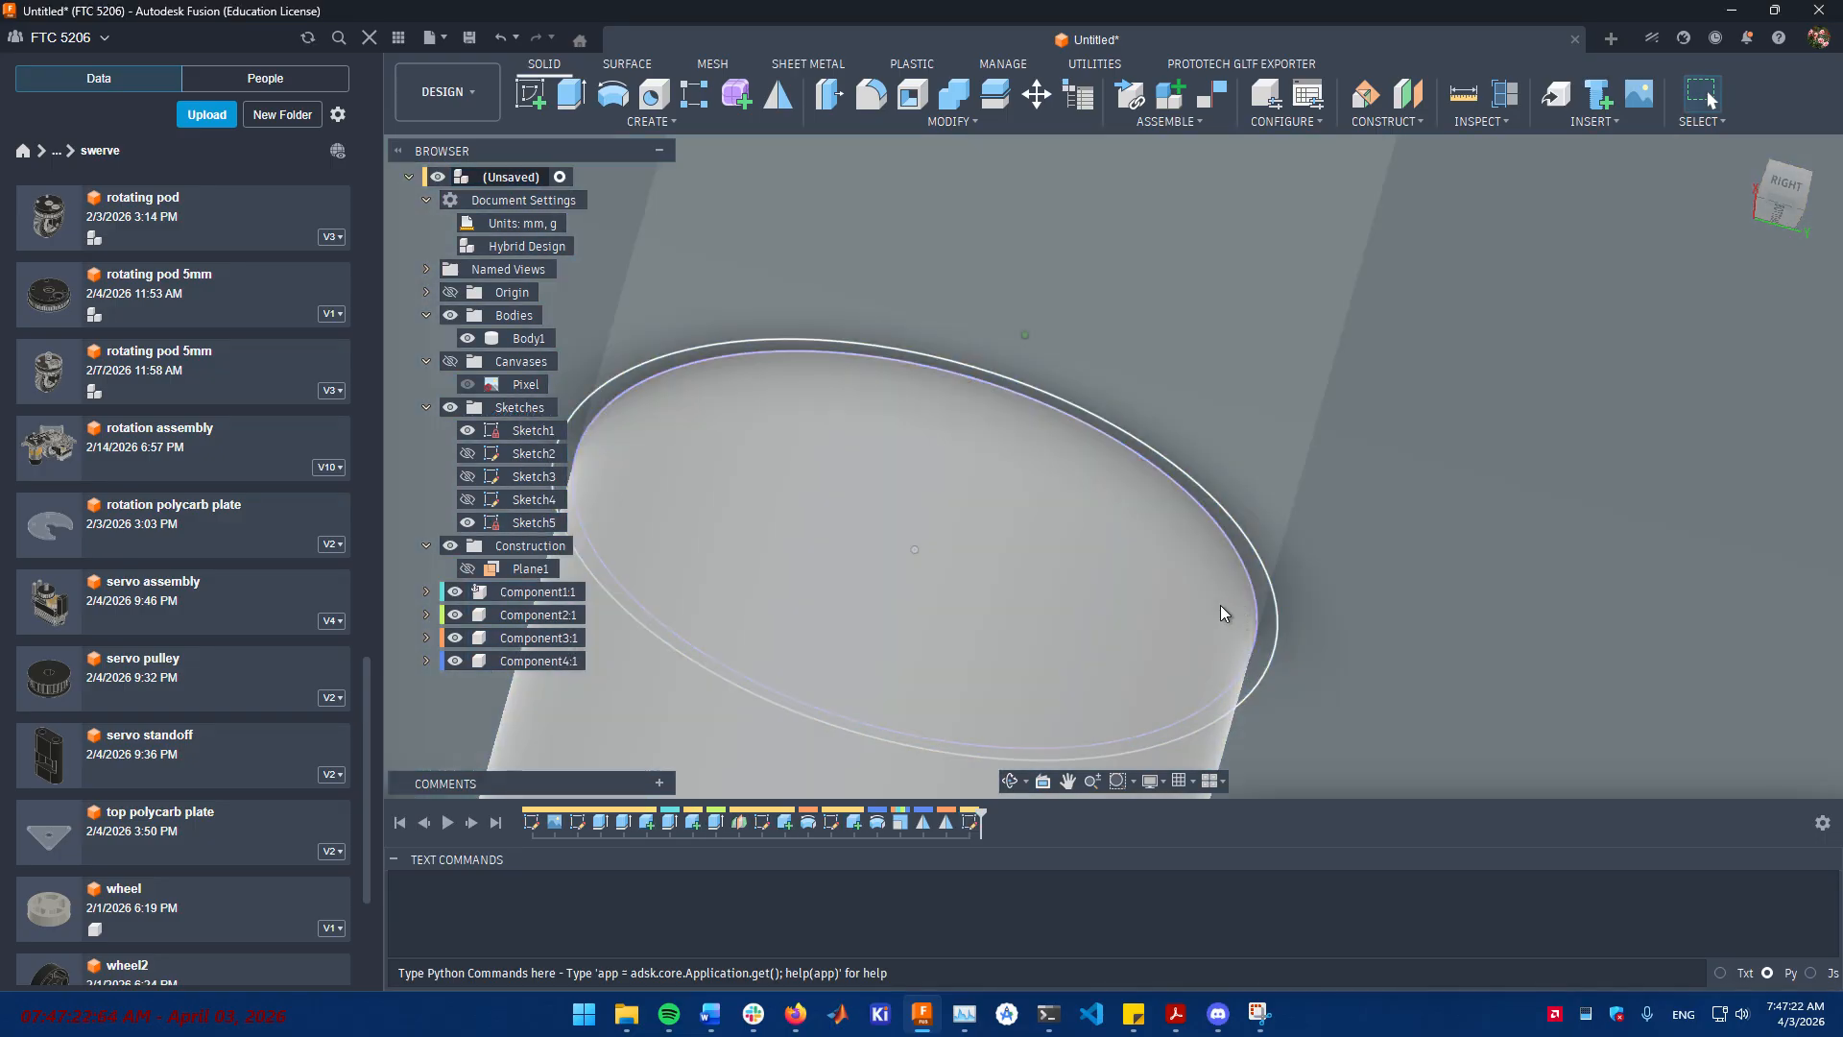
# - Hide the leg and foot component to expose the offset circle sketch on the block's bottom face
pyautogui.keyDown('shift'); pyautogui.moveTo(874, 619); pyautogui.dragTo(774, 676, button='middle'); pyautogui.keyUp('shift')
pyautogui.click(773, 675)
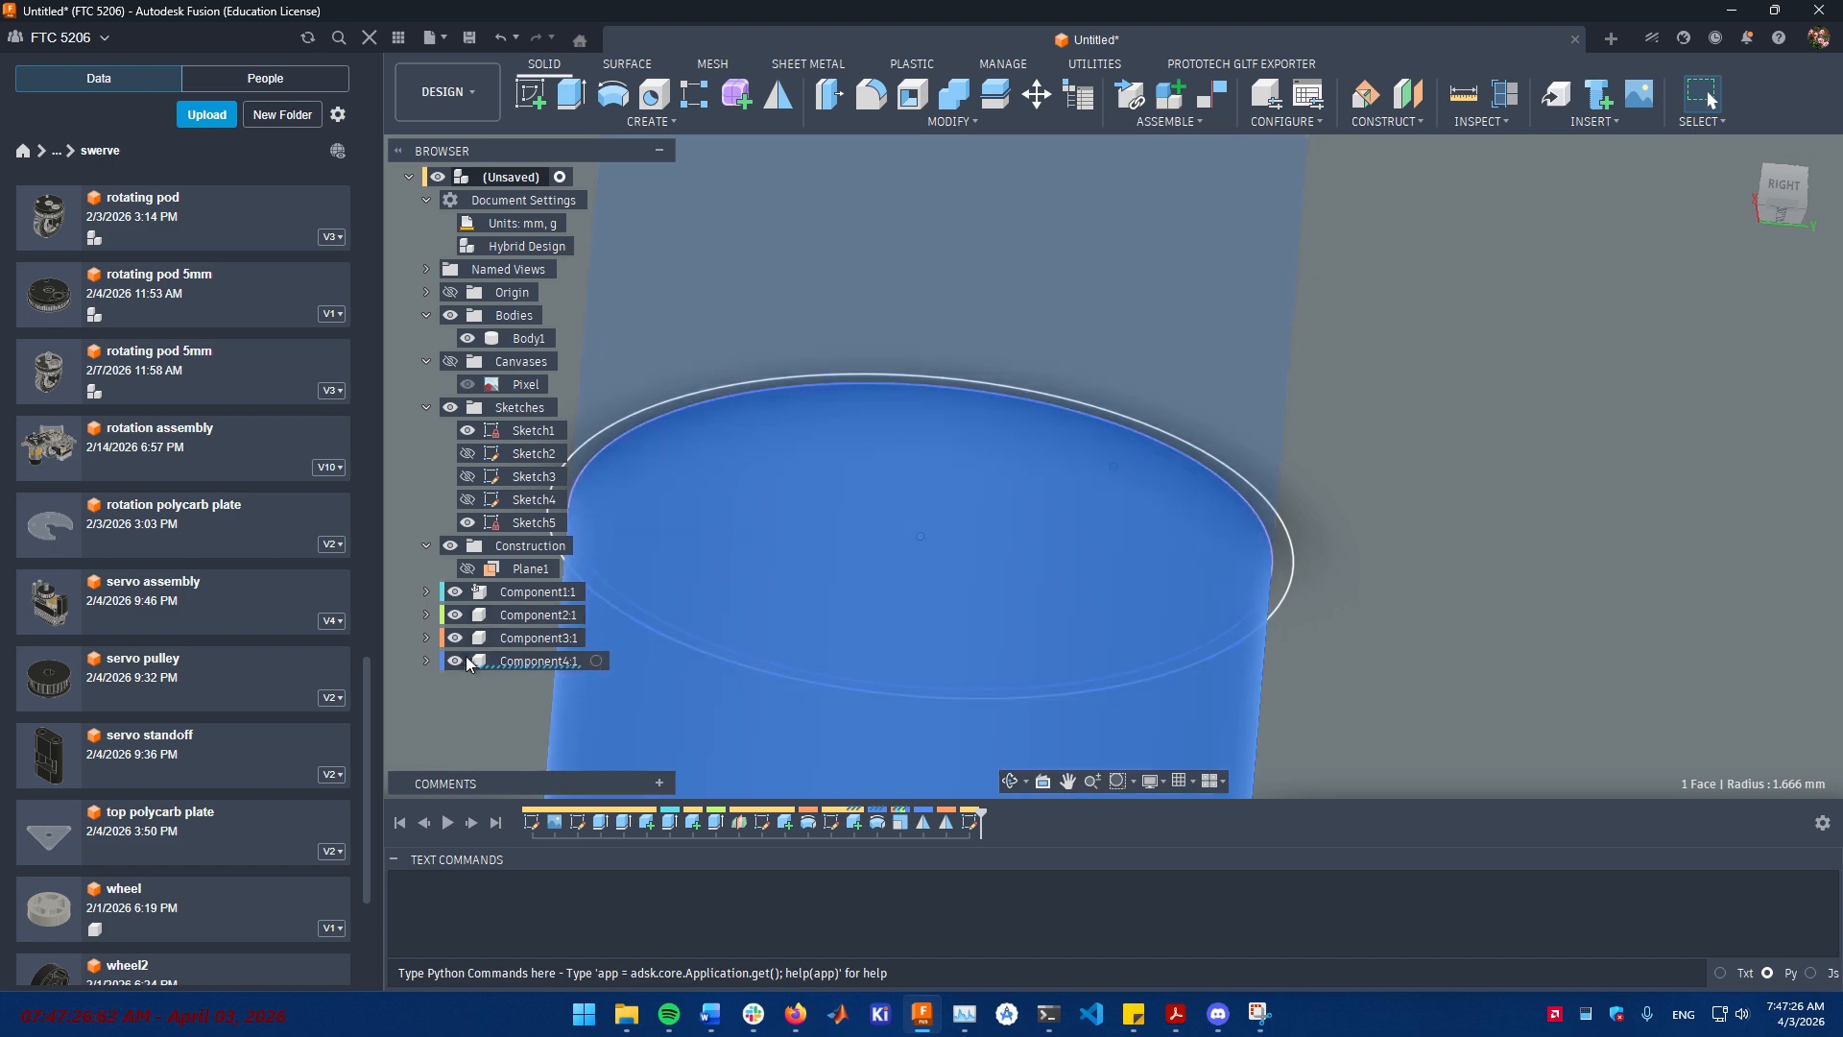
pyautogui.click(453, 660)
pyautogui.scroll(-5, 677, 680)
pyautogui.keyDown('shift'); pyautogui.moveTo(677, 680); pyautogui.dragTo(729, 687, button='middle'); pyautogui.keyUp('shift')
pyautogui.press('Escape')
pyautogui.scroll(4, 849, 631)
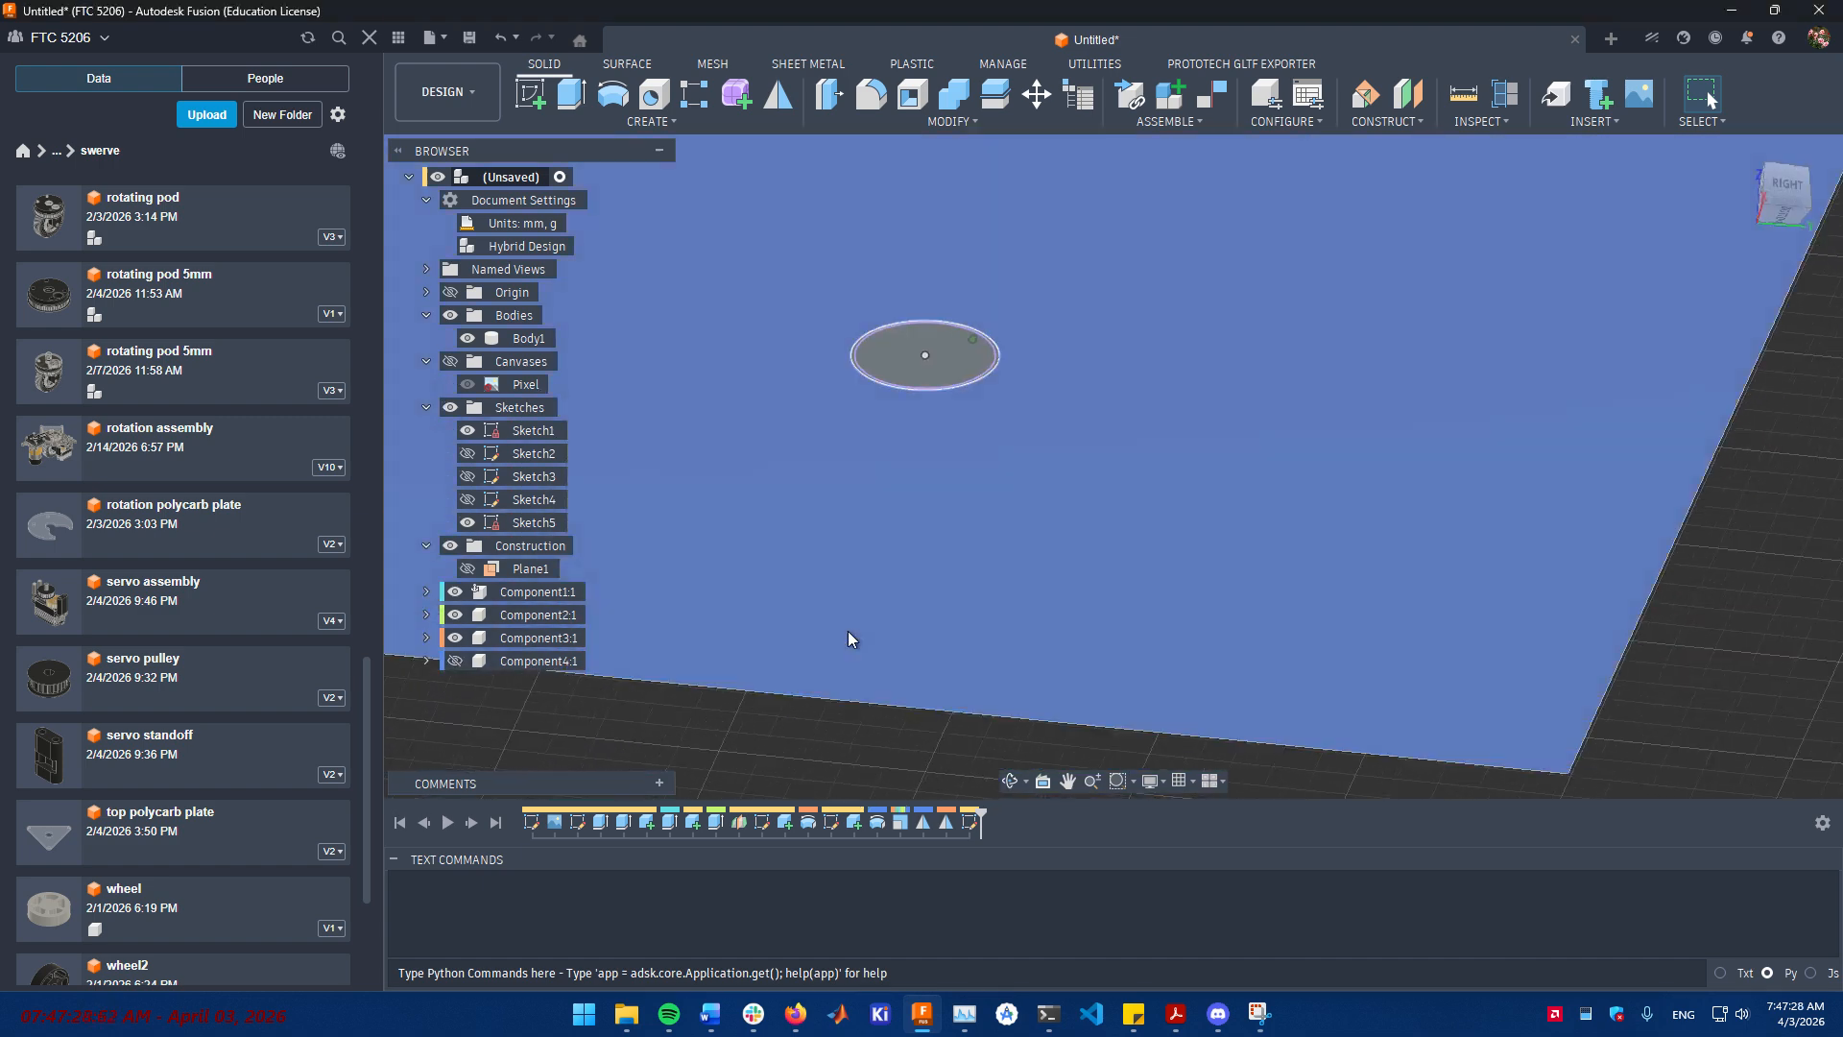
# - Extrude the leg rod circle and its surrounding offset ring 13 mm upward into the block as a cut
pyautogui.click(981, 430)
pyautogui.scroll(4, 981, 430)
pyautogui.keyDown('shift'); pyautogui.click(850, 482); pyautogui.keyUp('shift')
pyautogui.scroll(2, 826, 475)
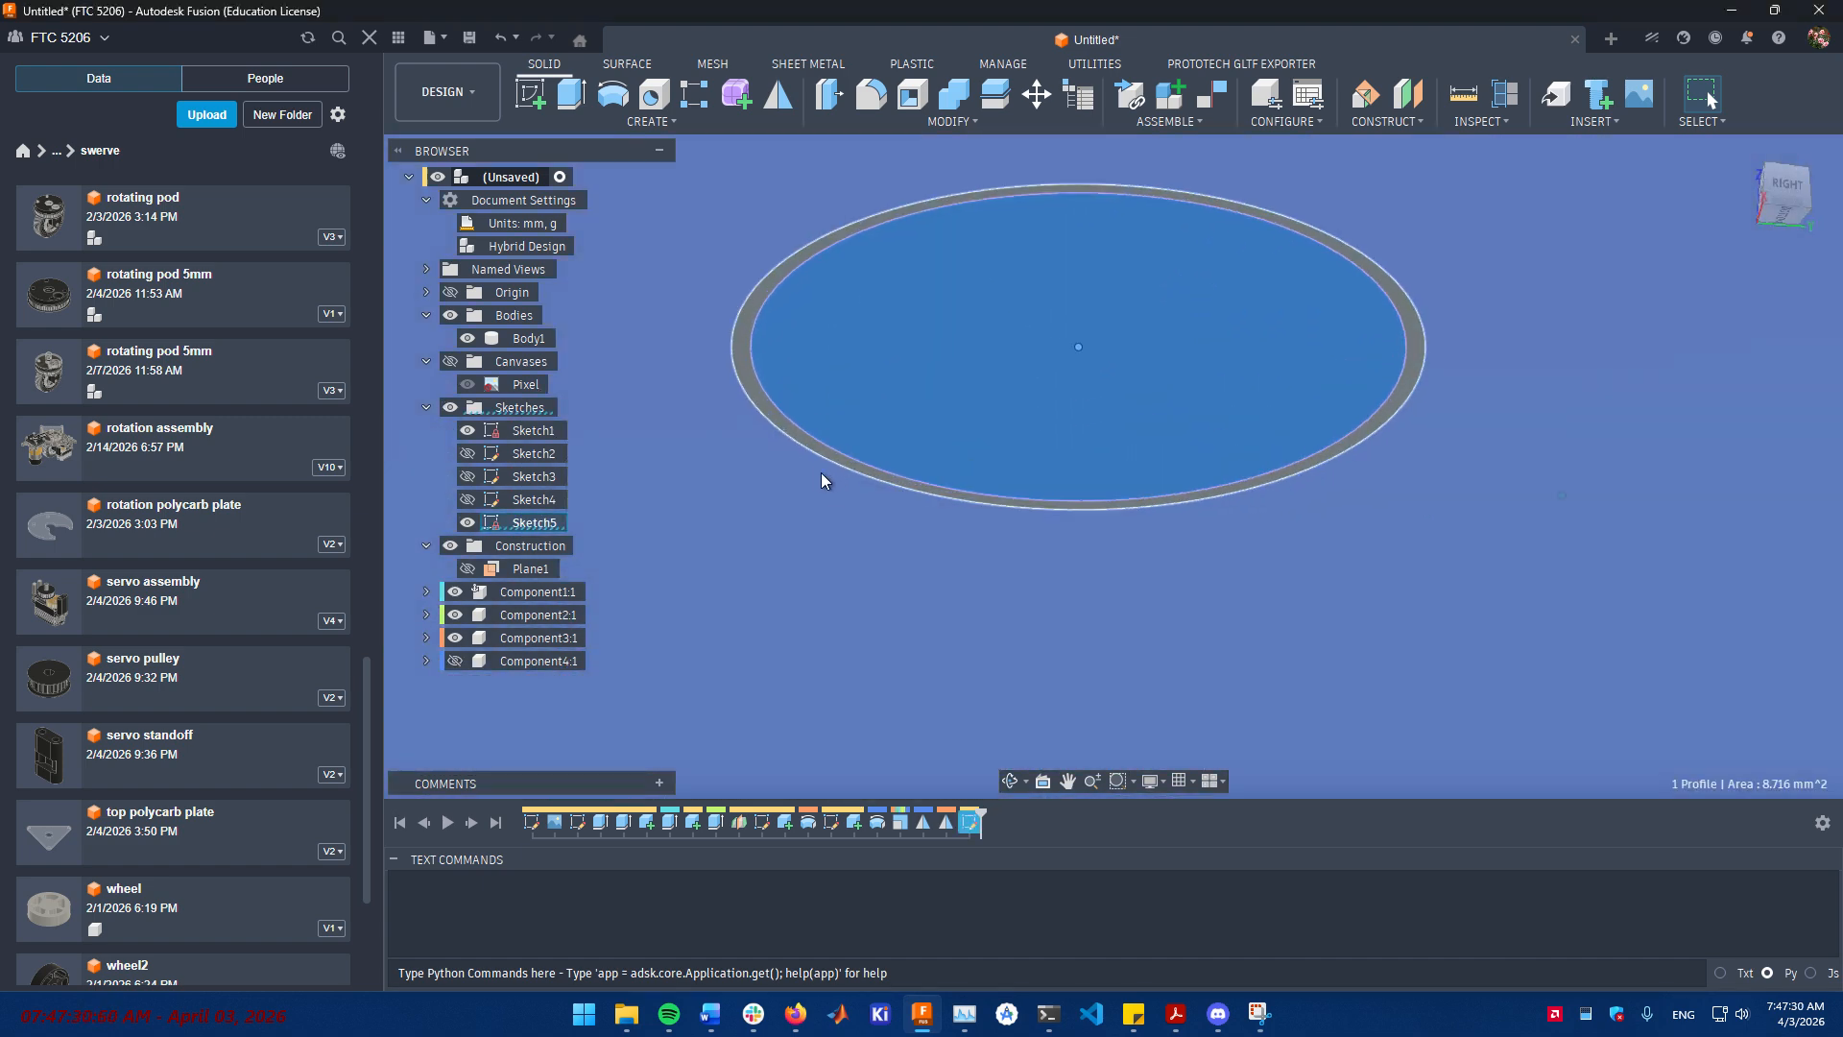
pyautogui.press('e')
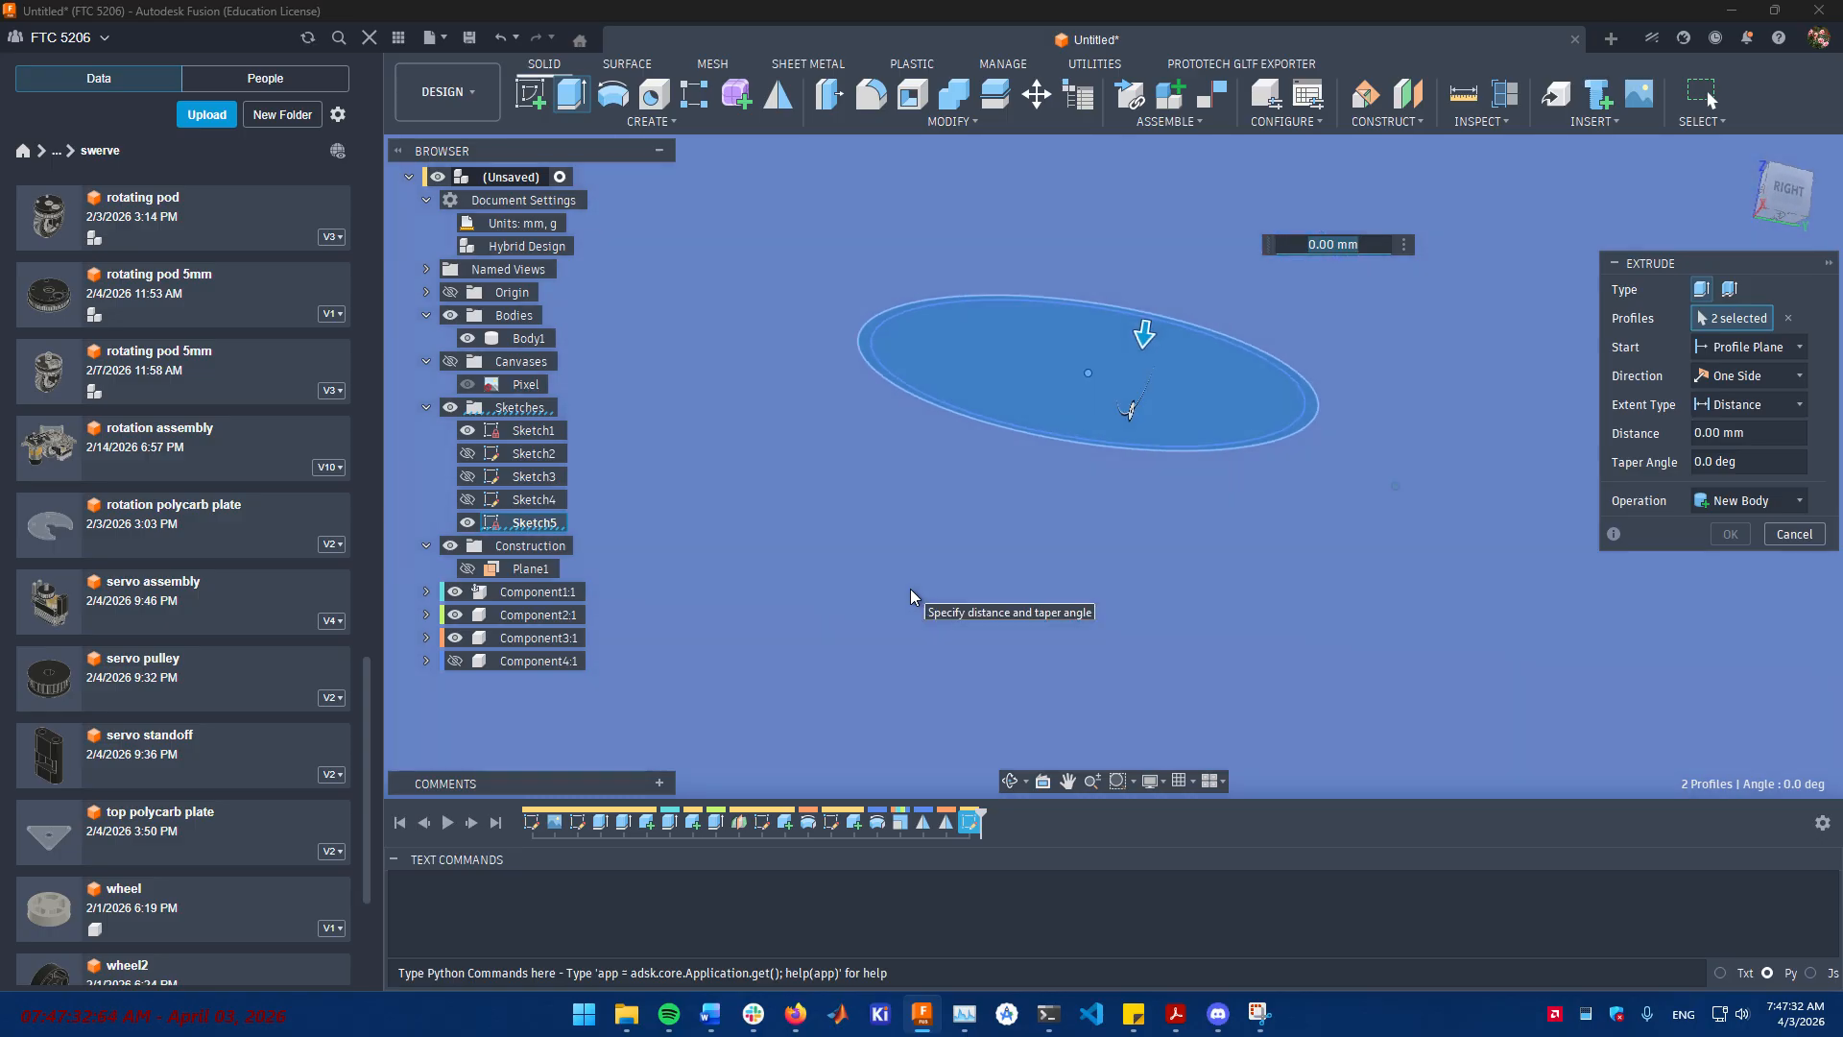
pyautogui.keyDown('shift'); pyautogui.moveTo(910, 596); pyautogui.dragTo(821, 555, button='middle'); pyautogui.keyUp('shift')
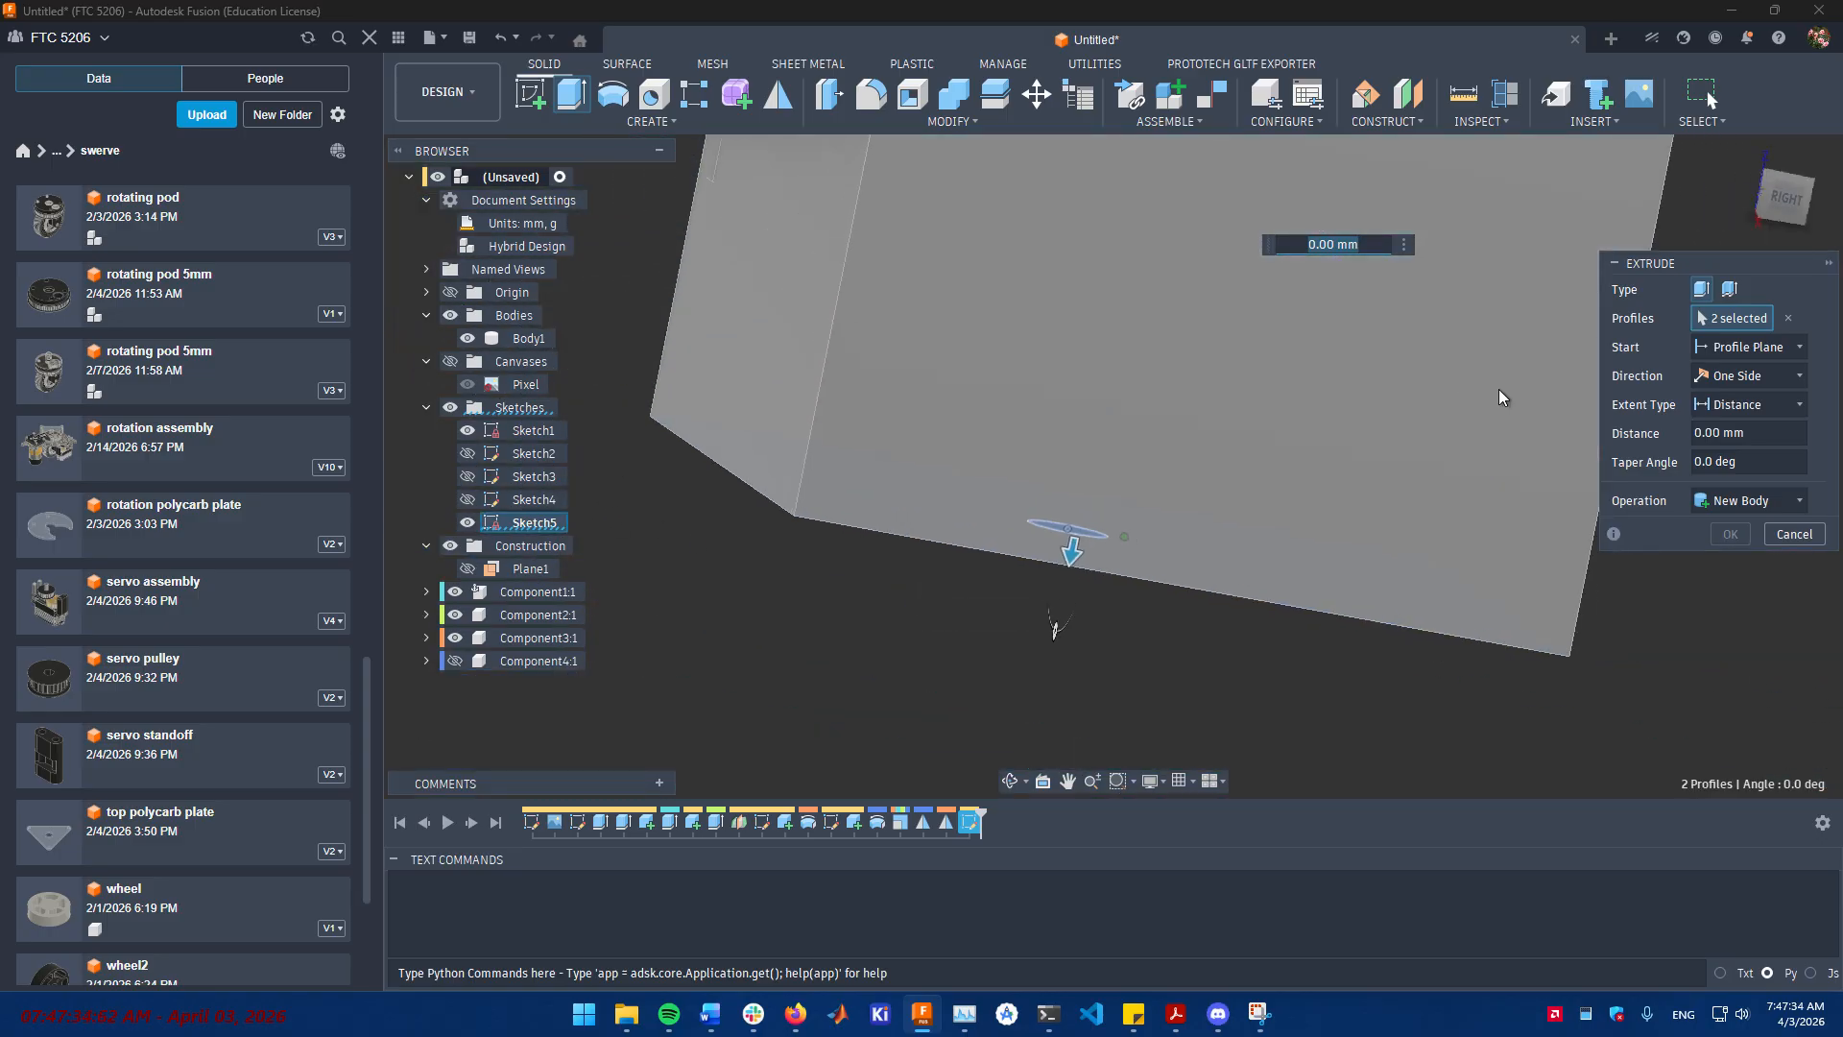
pyautogui.click(1774, 211)
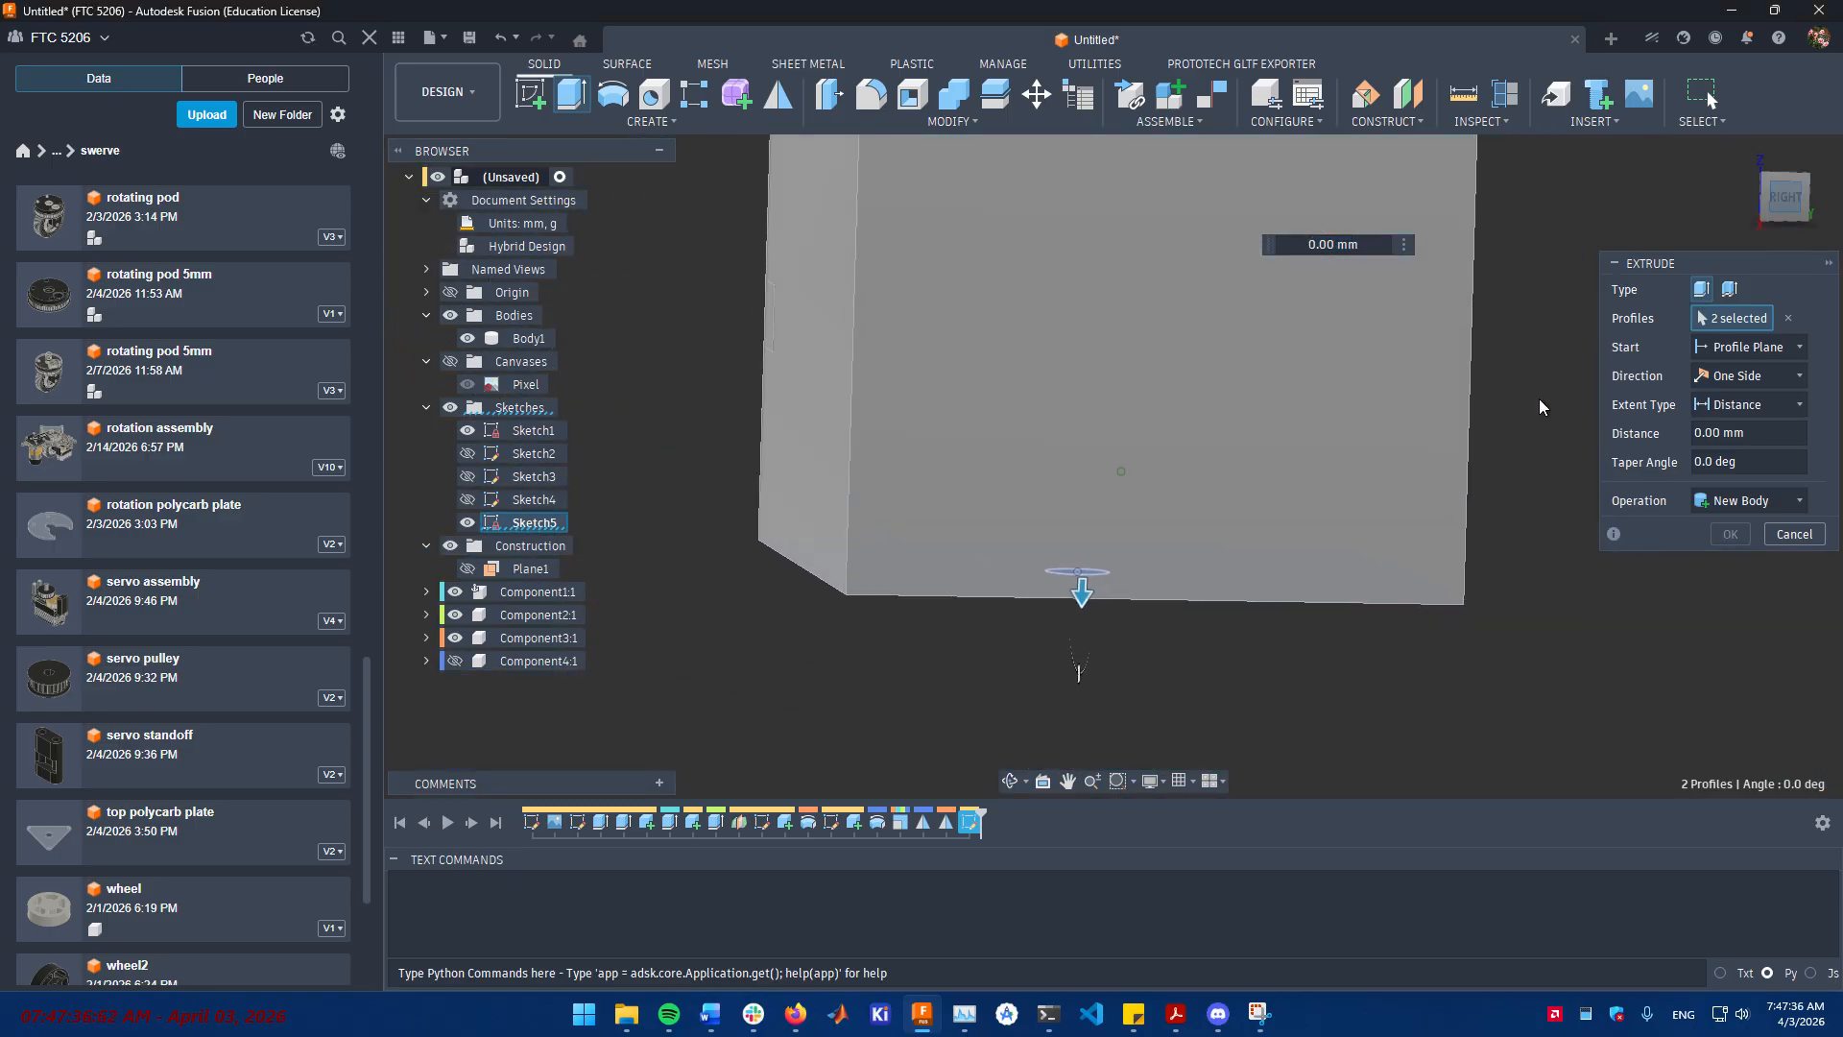
pyautogui.moveTo(1280, 705); pyautogui.dragTo(1283, 455)
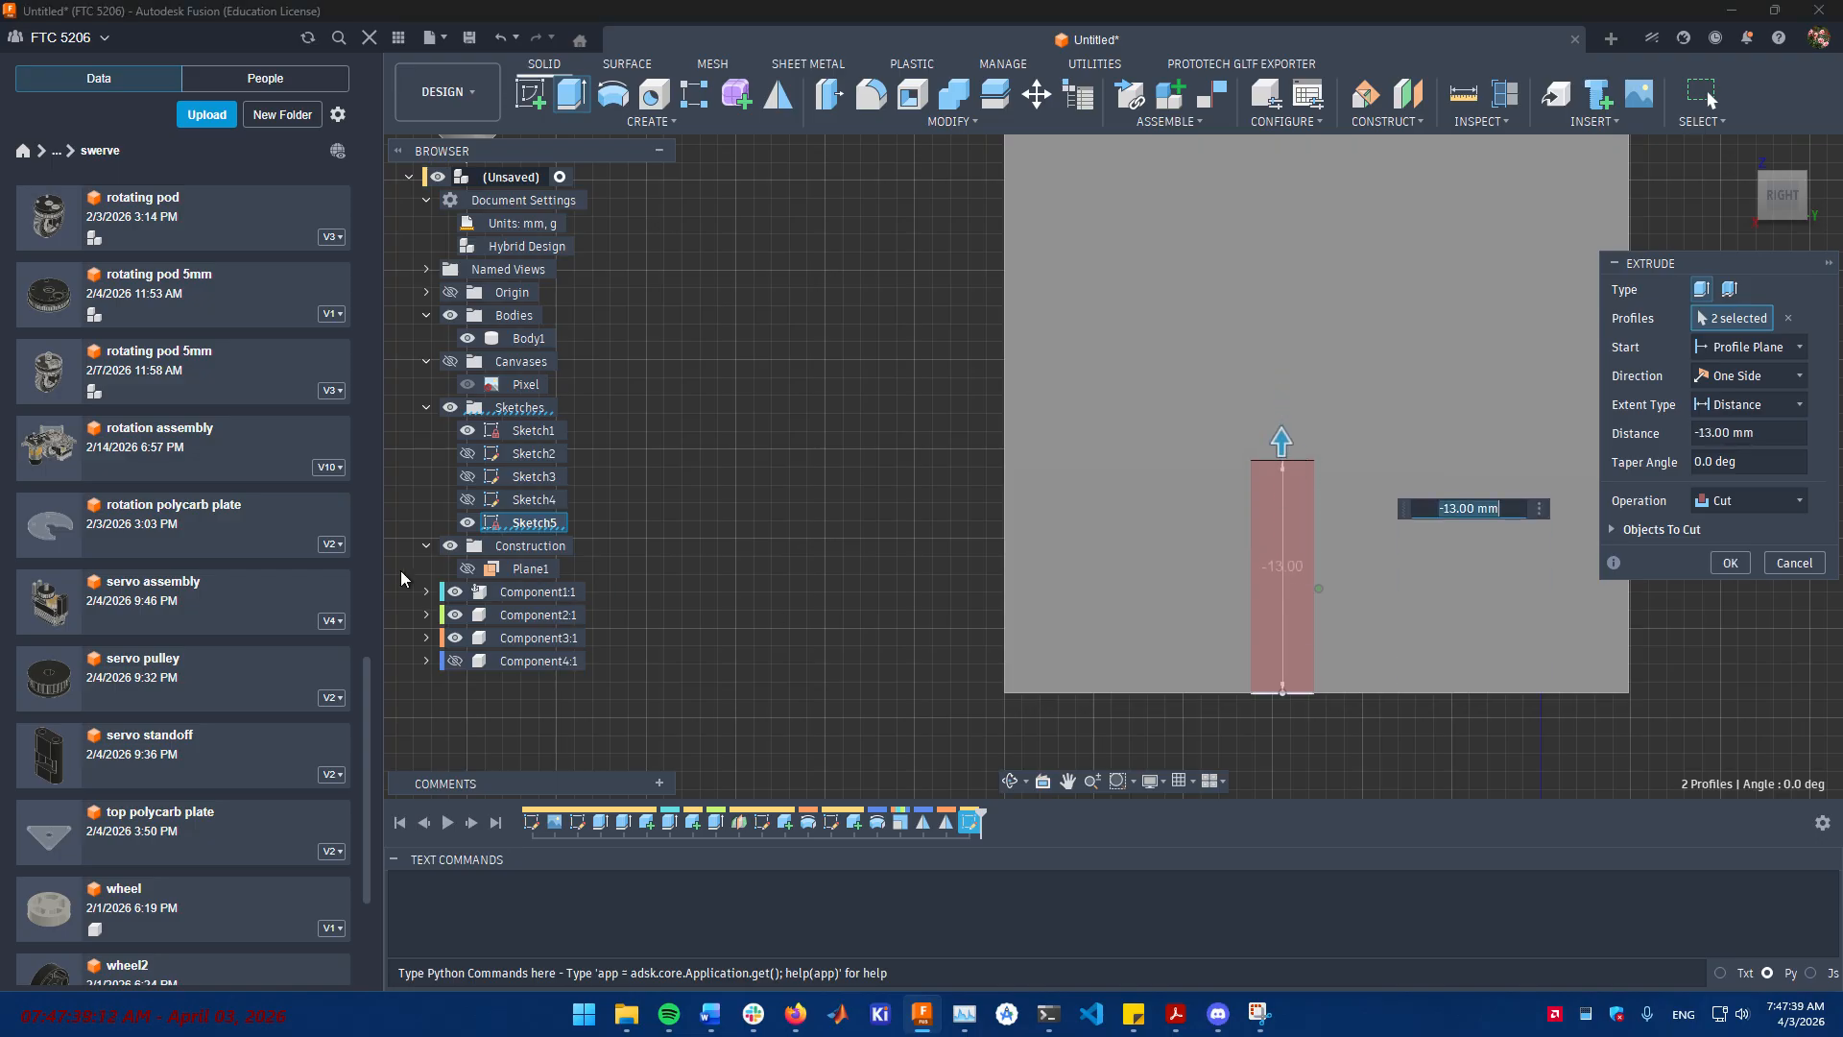
# - Show the leg component again and reduce the cut depth to 11 mm
pyautogui.click(455, 661)
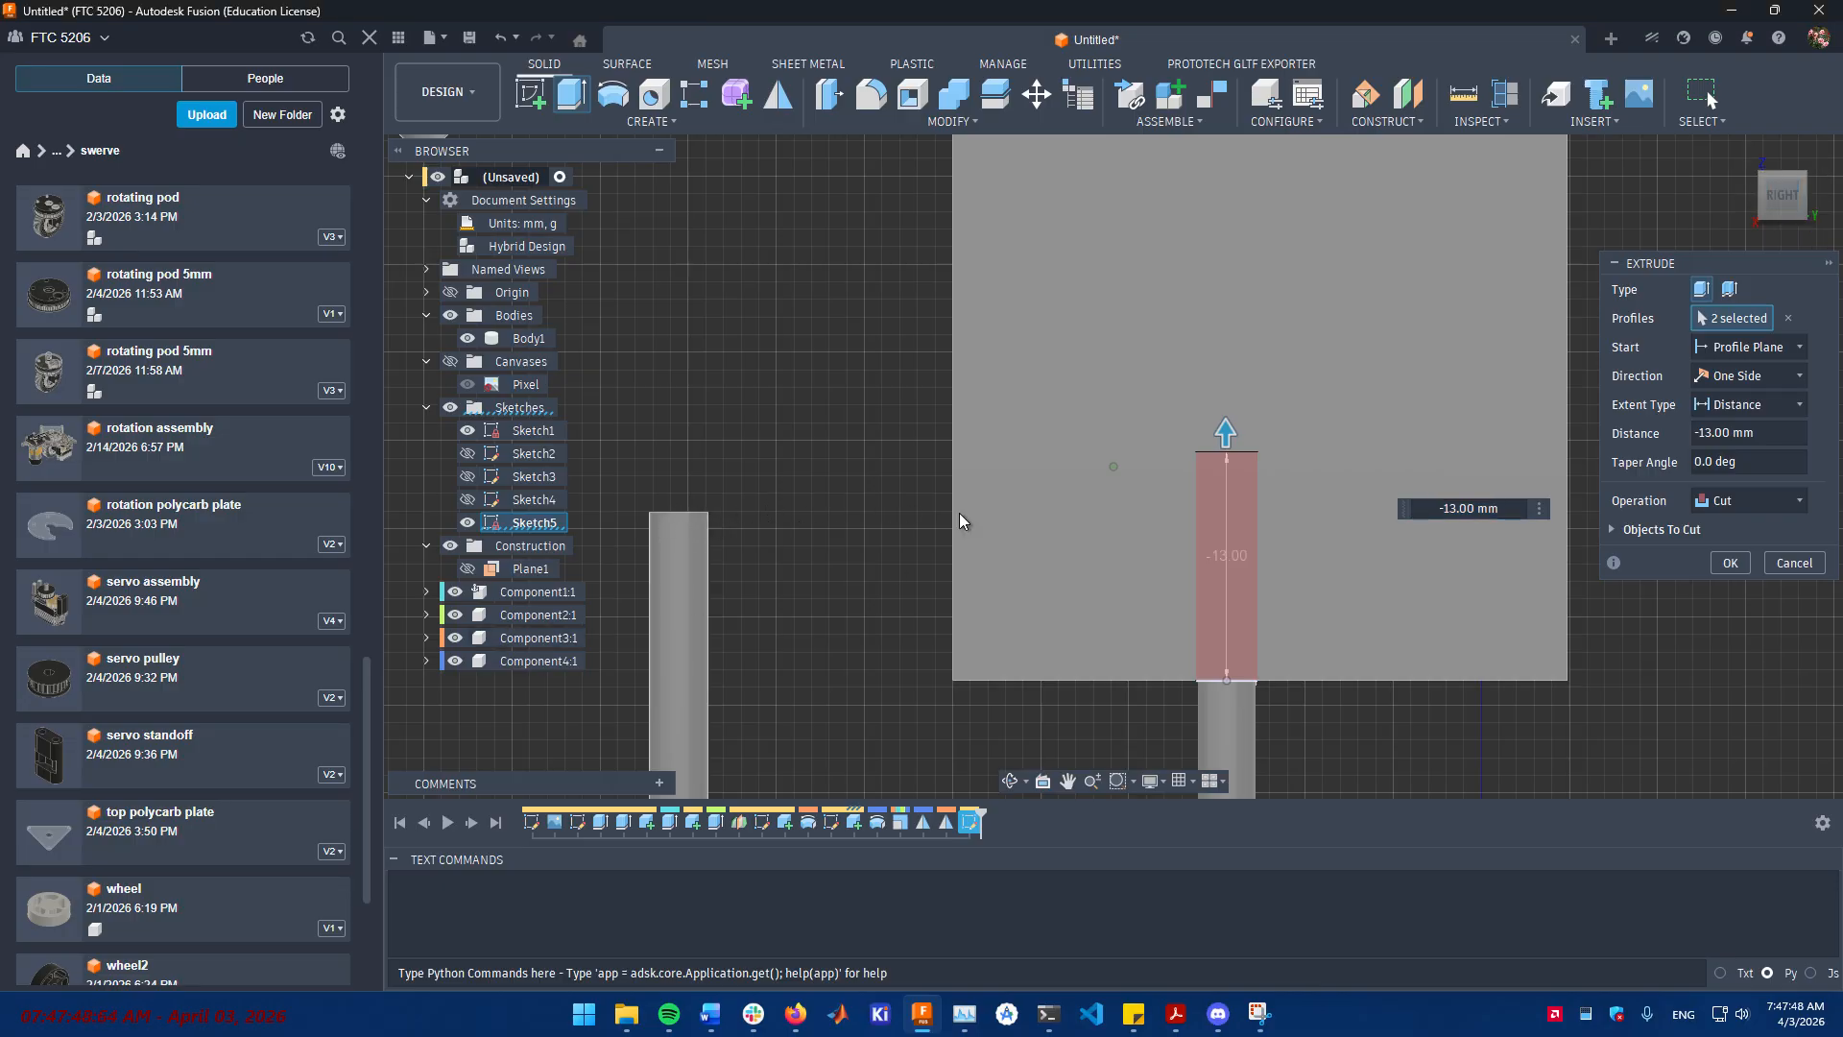
pyautogui.moveTo(1225, 432); pyautogui.dragTo(1225, 471)
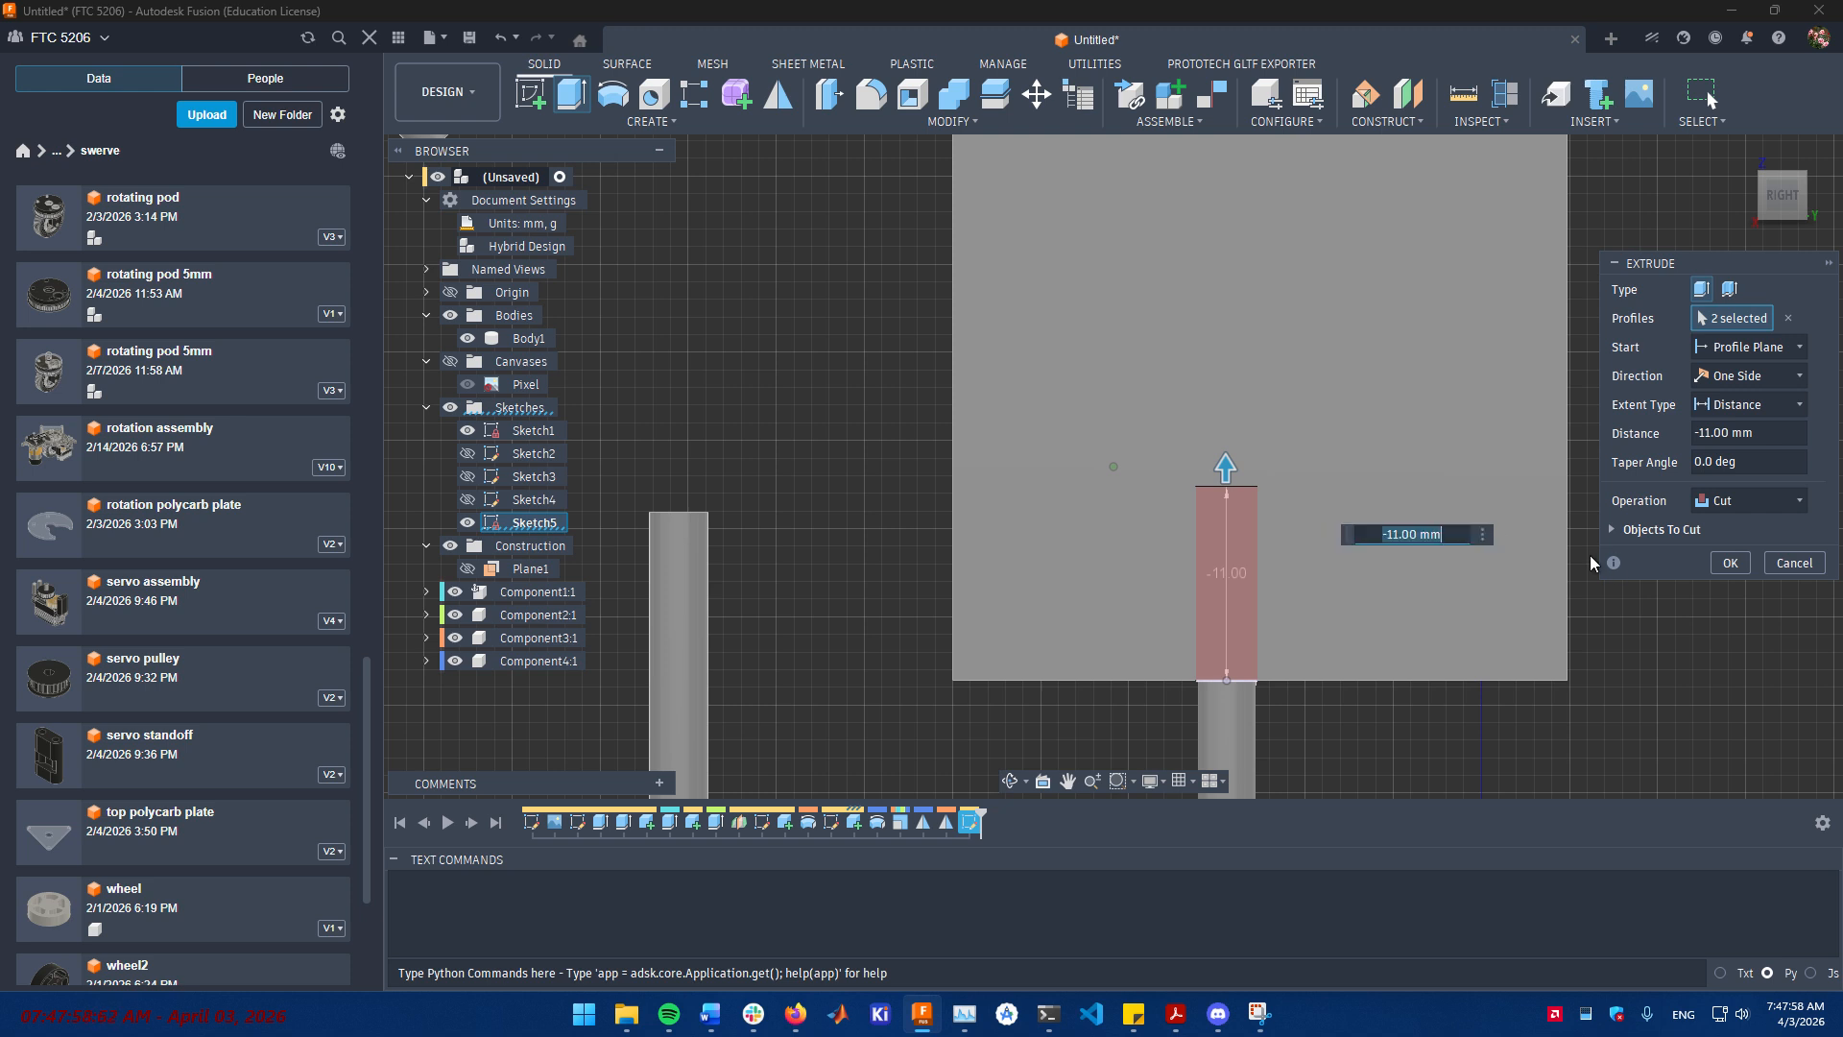
pyautogui.click(1719, 572)
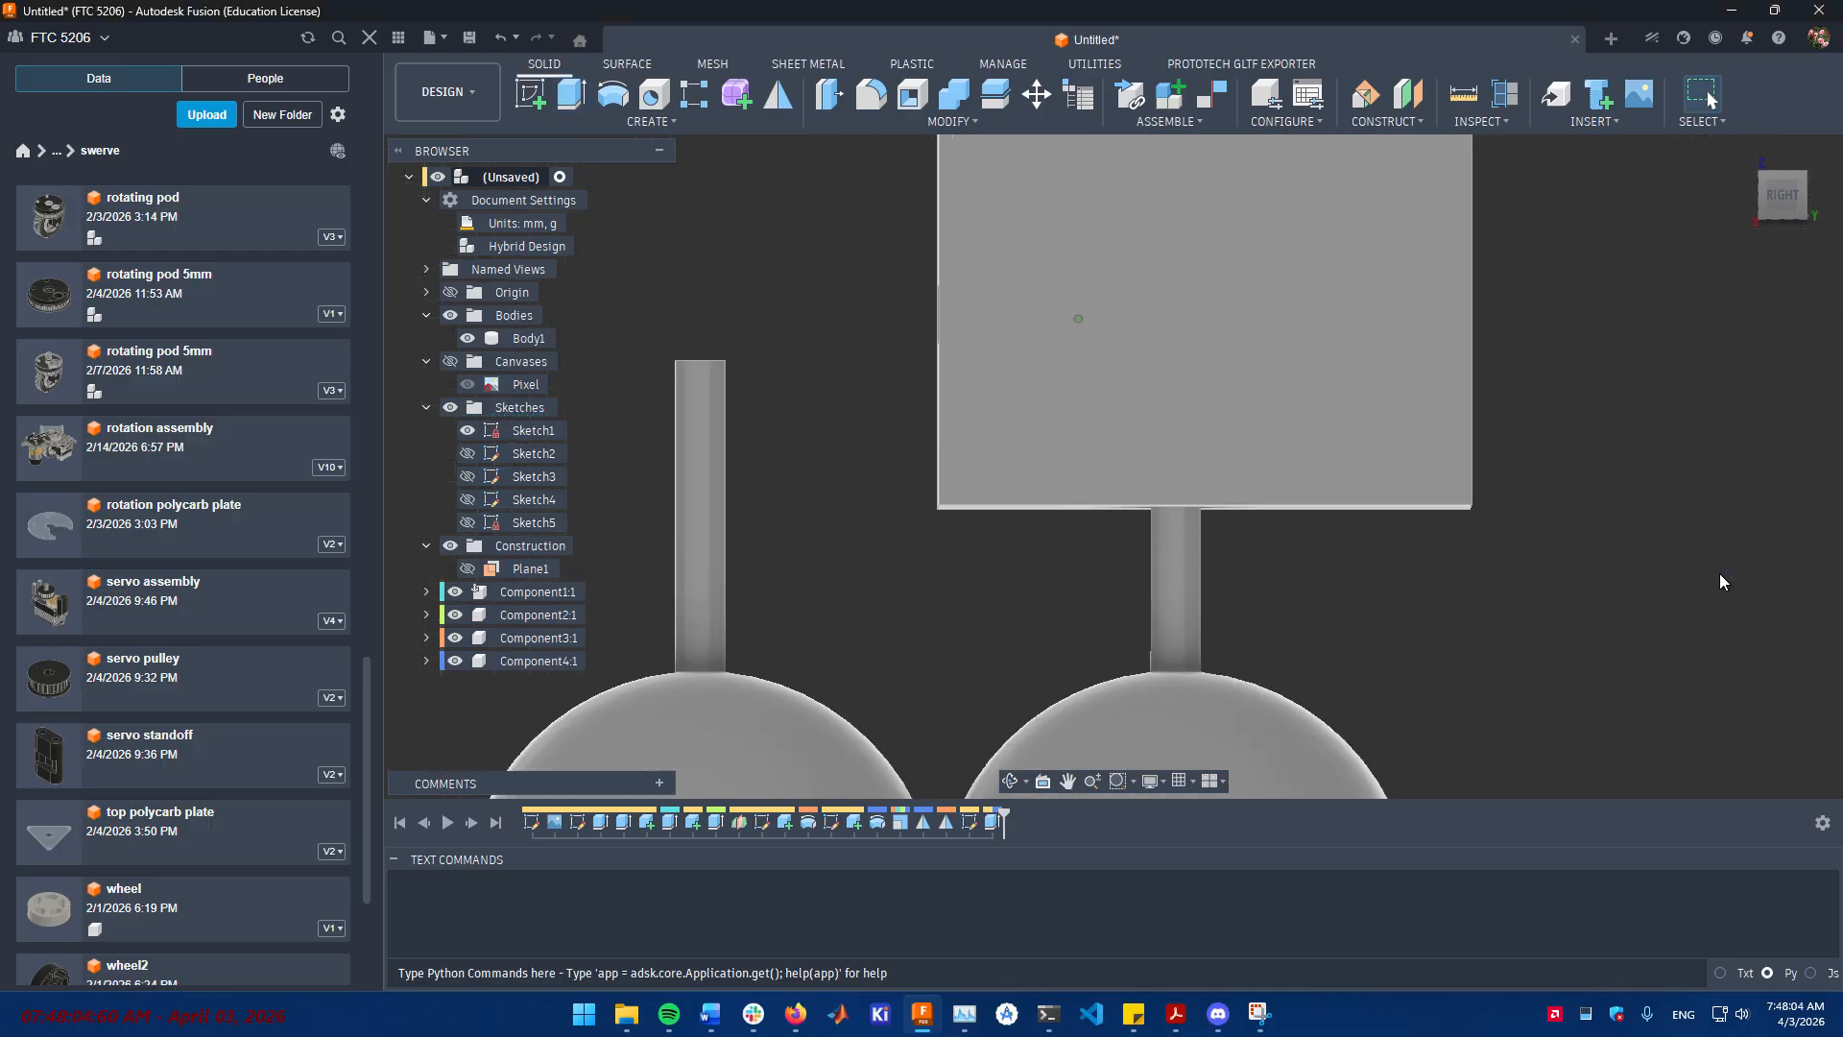
# - Inspect the clearance around the leg rod where it enters the hole in the block's bottom face
pyautogui.keyDown('shift'); pyautogui.moveTo(1719, 573); pyautogui.dragTo(1321, 567, button='middle'); pyautogui.keyUp('shift')
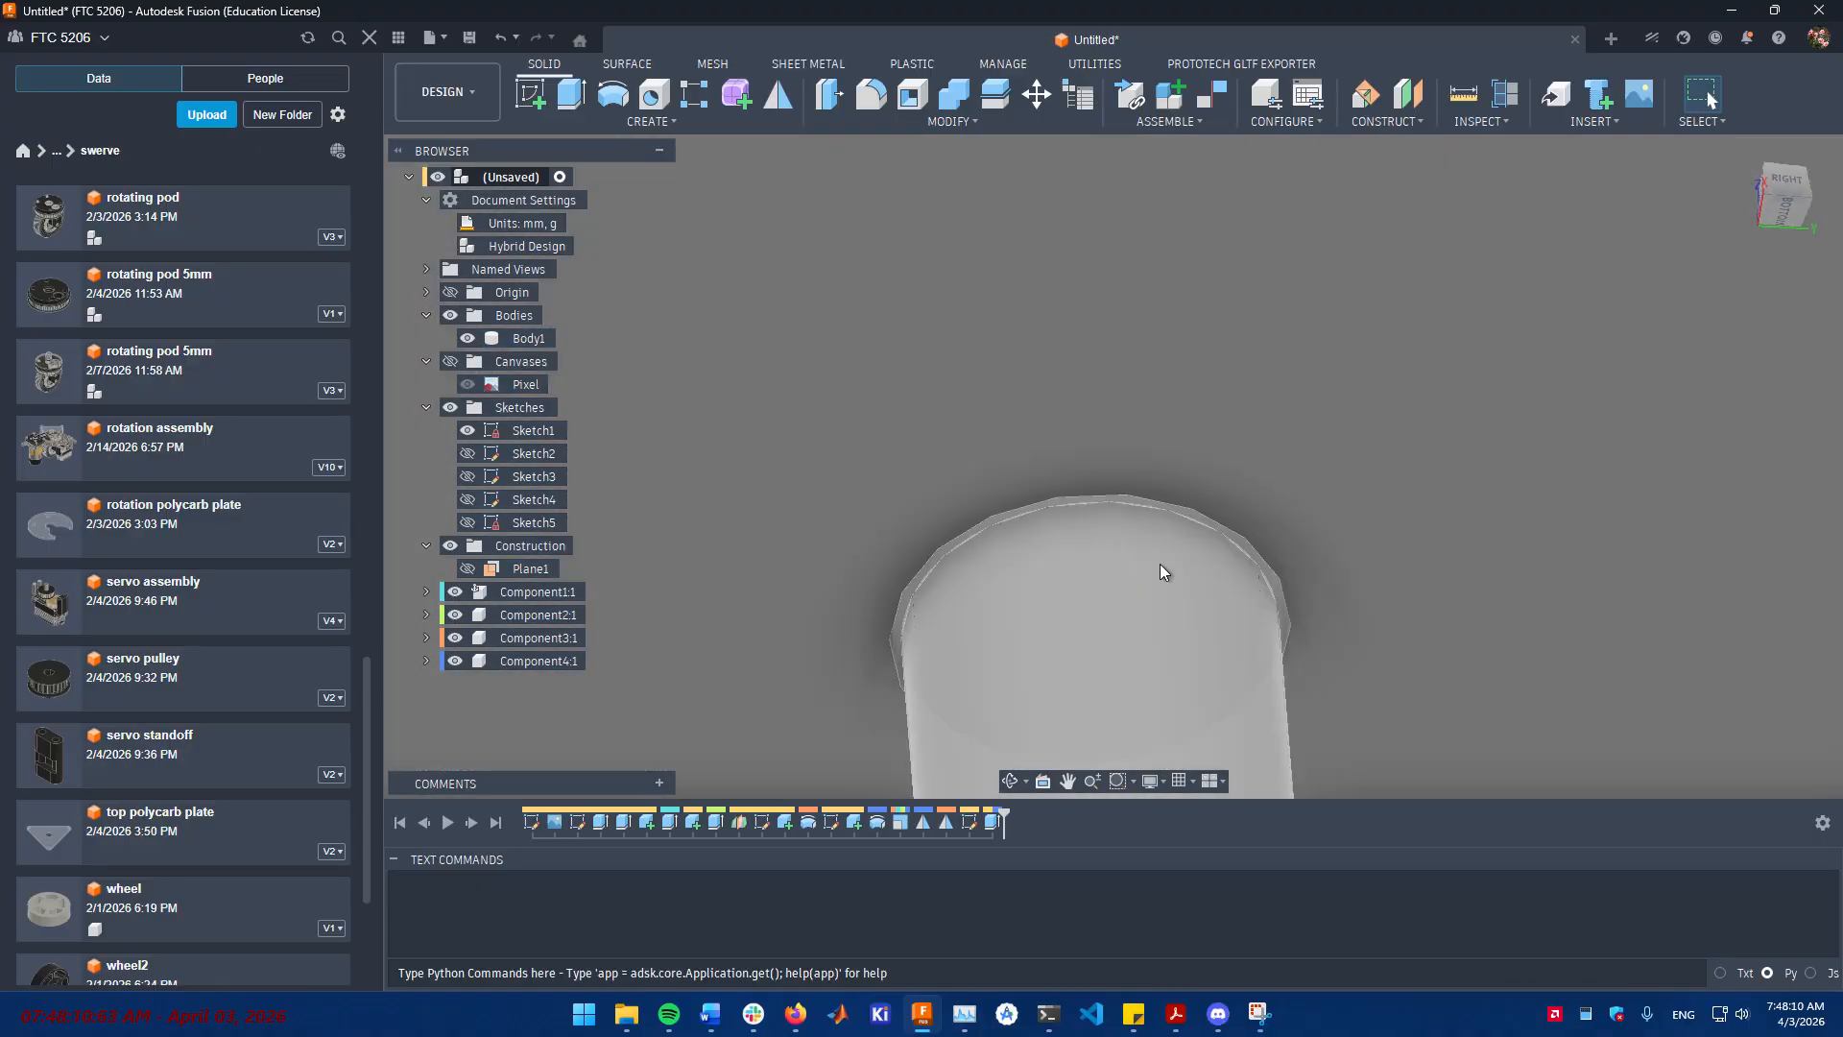
pyautogui.click(1225, 537)
pyautogui.click(1177, 579)
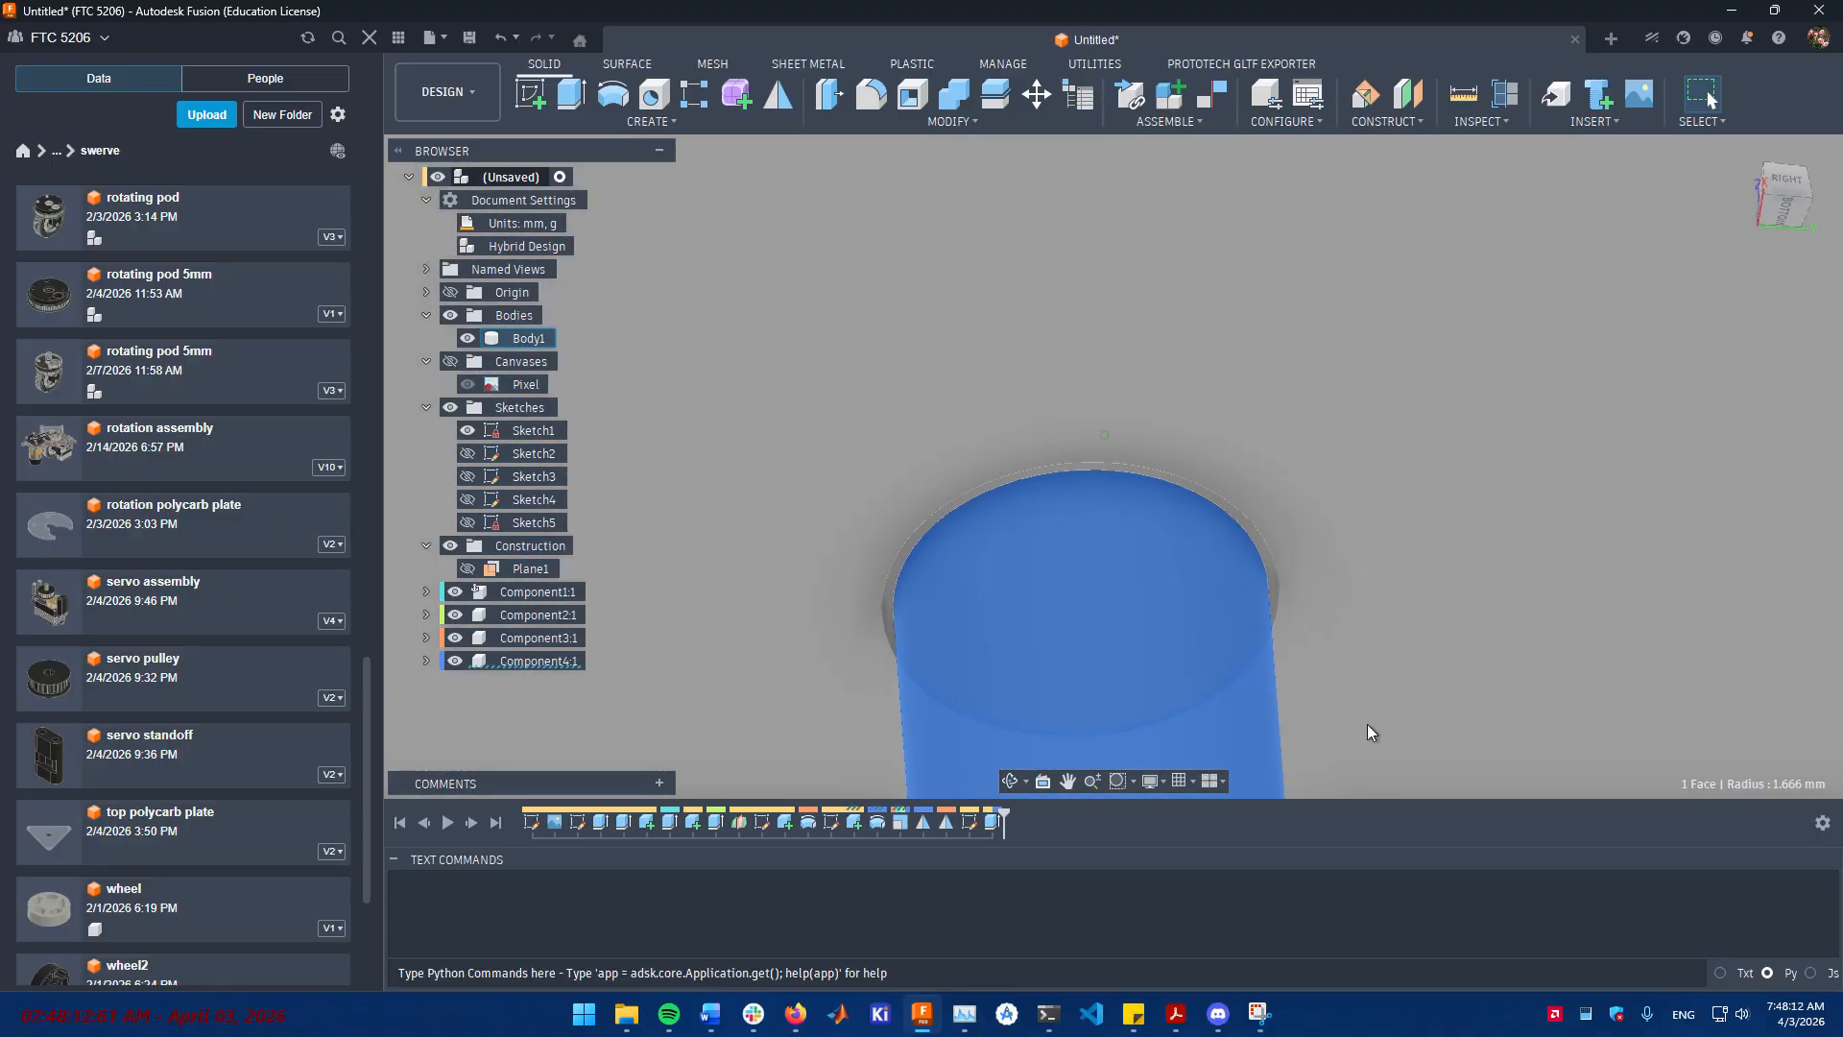
pyautogui.click(1367, 724)
pyautogui.click(1377, 693)
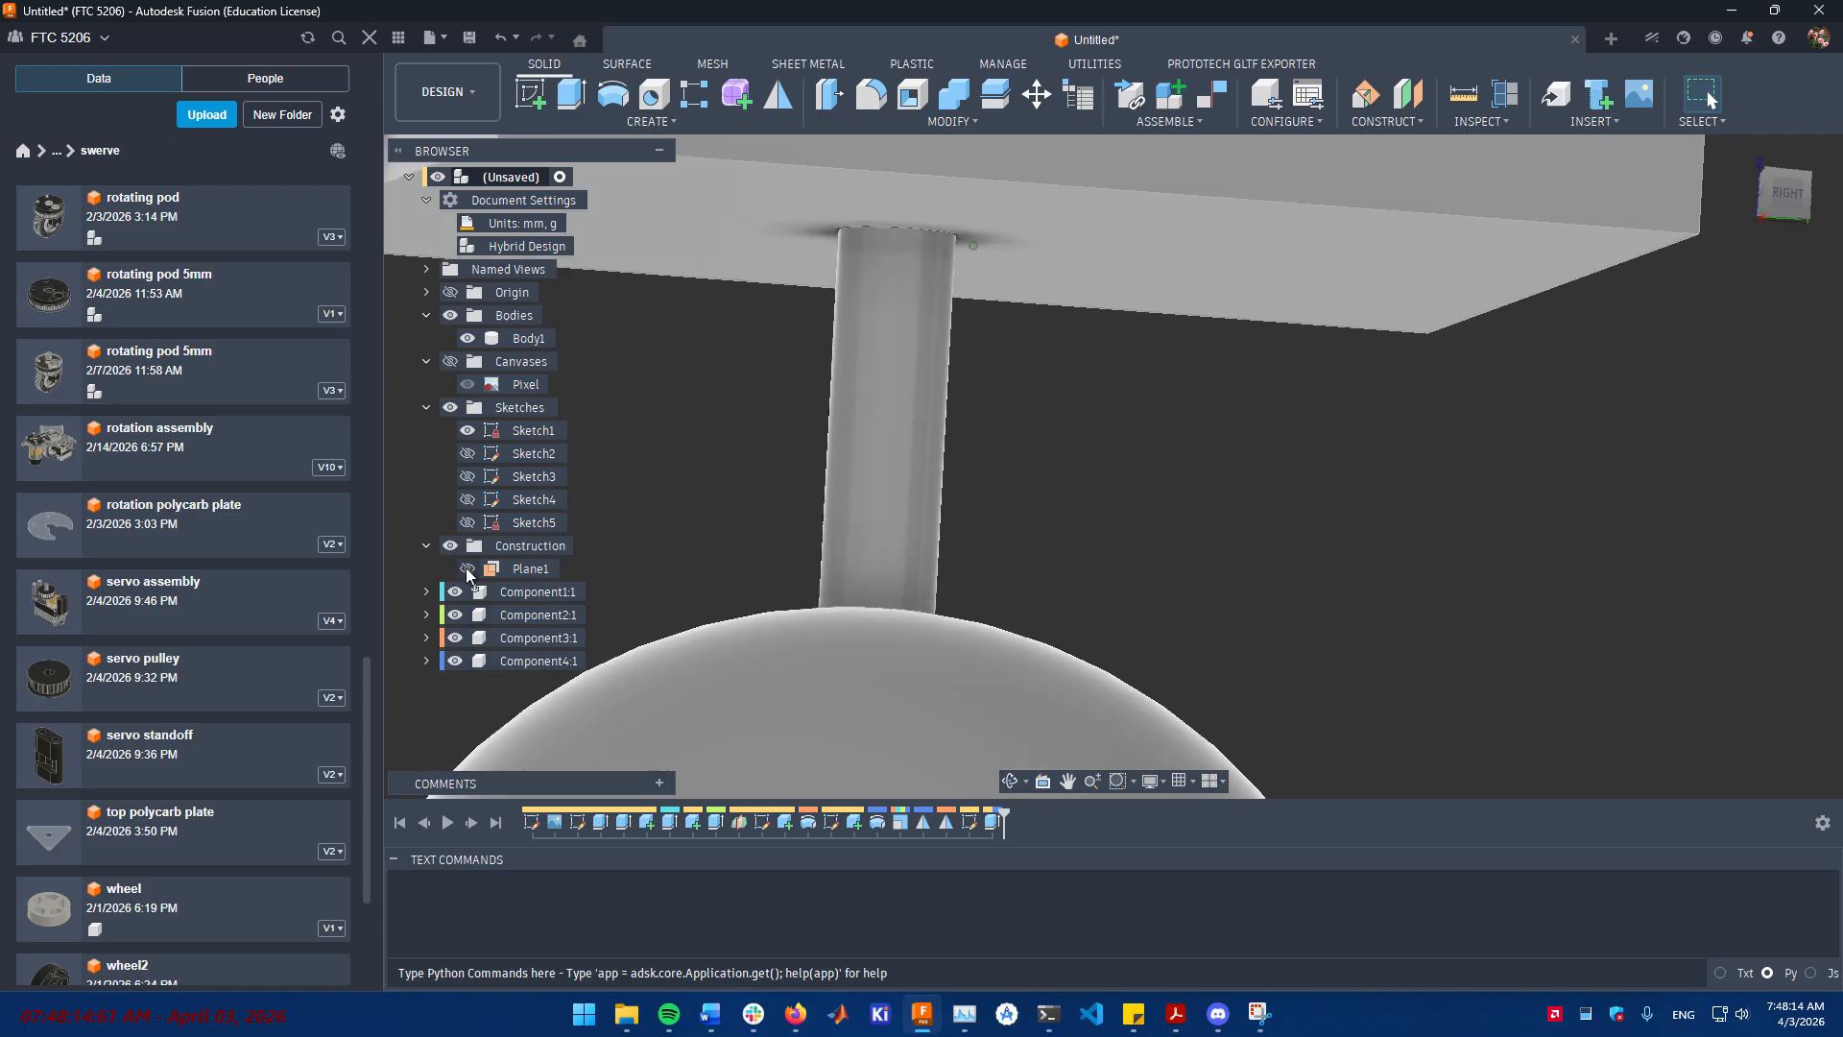
# - Edit the hole's extrude cut to exclude the Component4 leg body from the objects to cut, and check the rod's fit
pyautogui.click(992, 823)
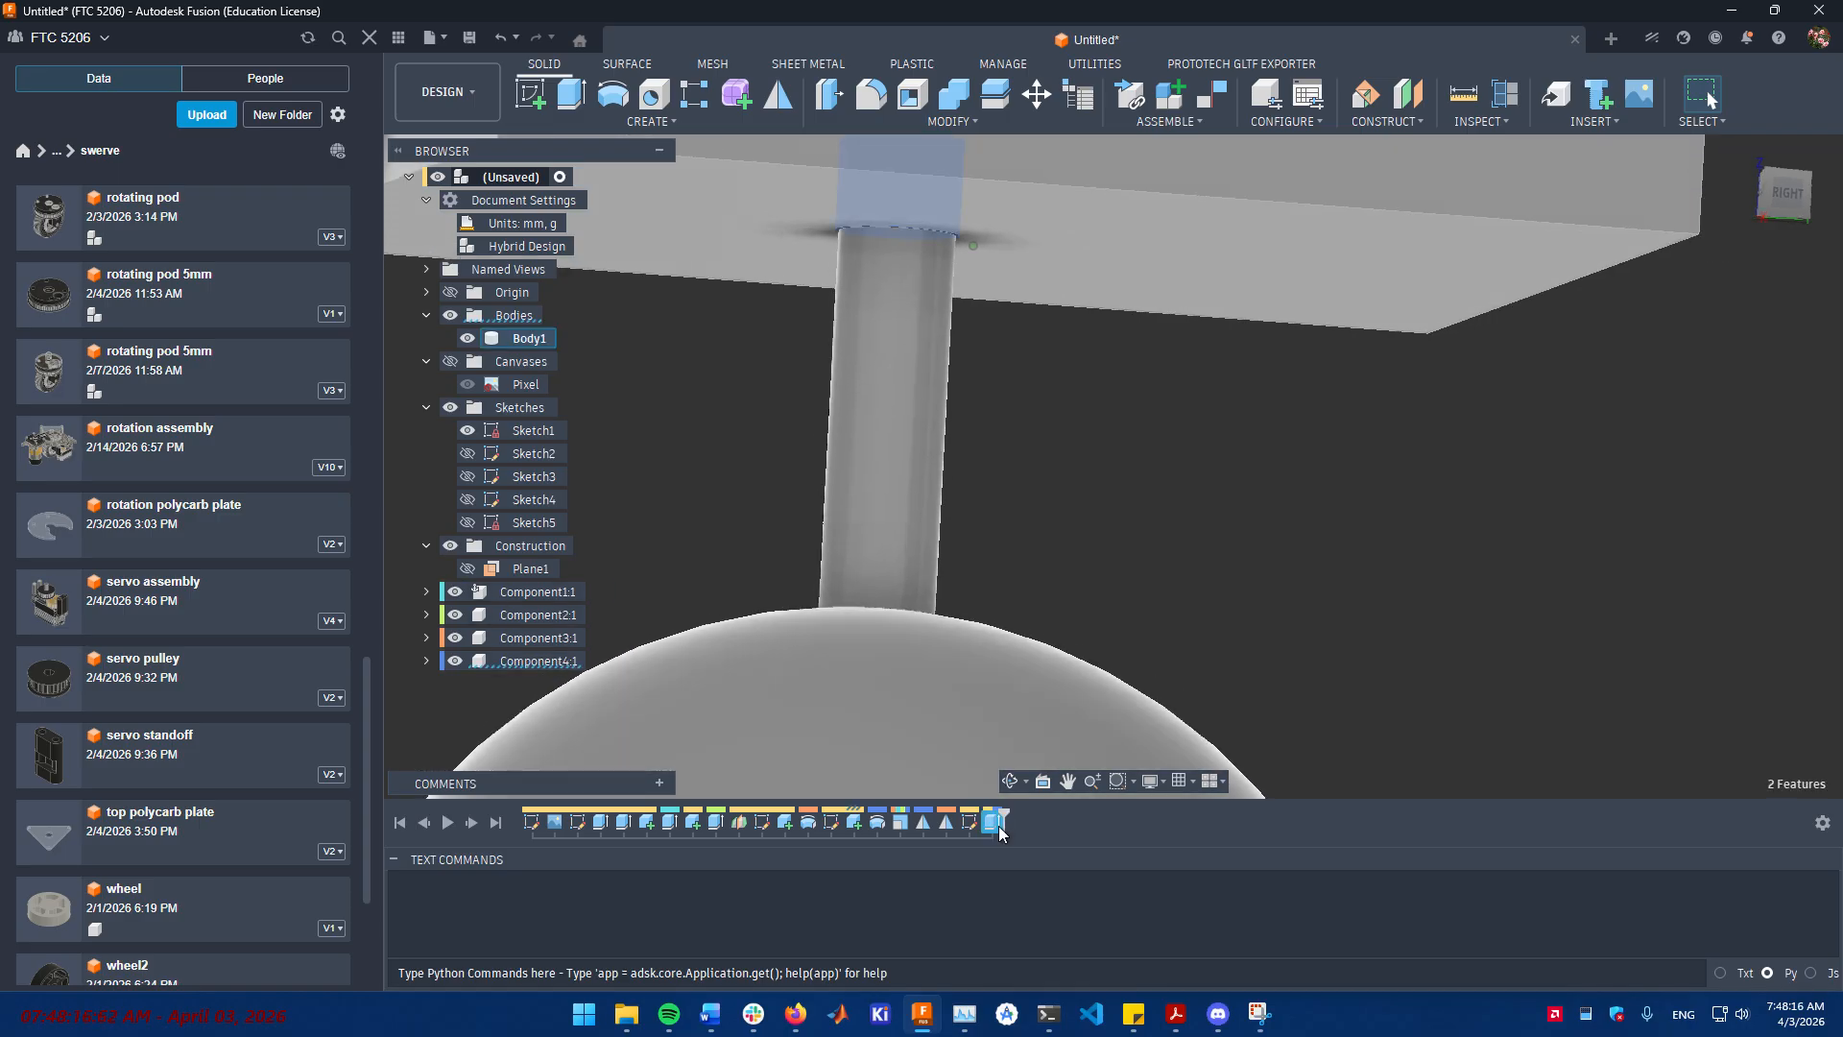
pyautogui.rightClick(993, 823)
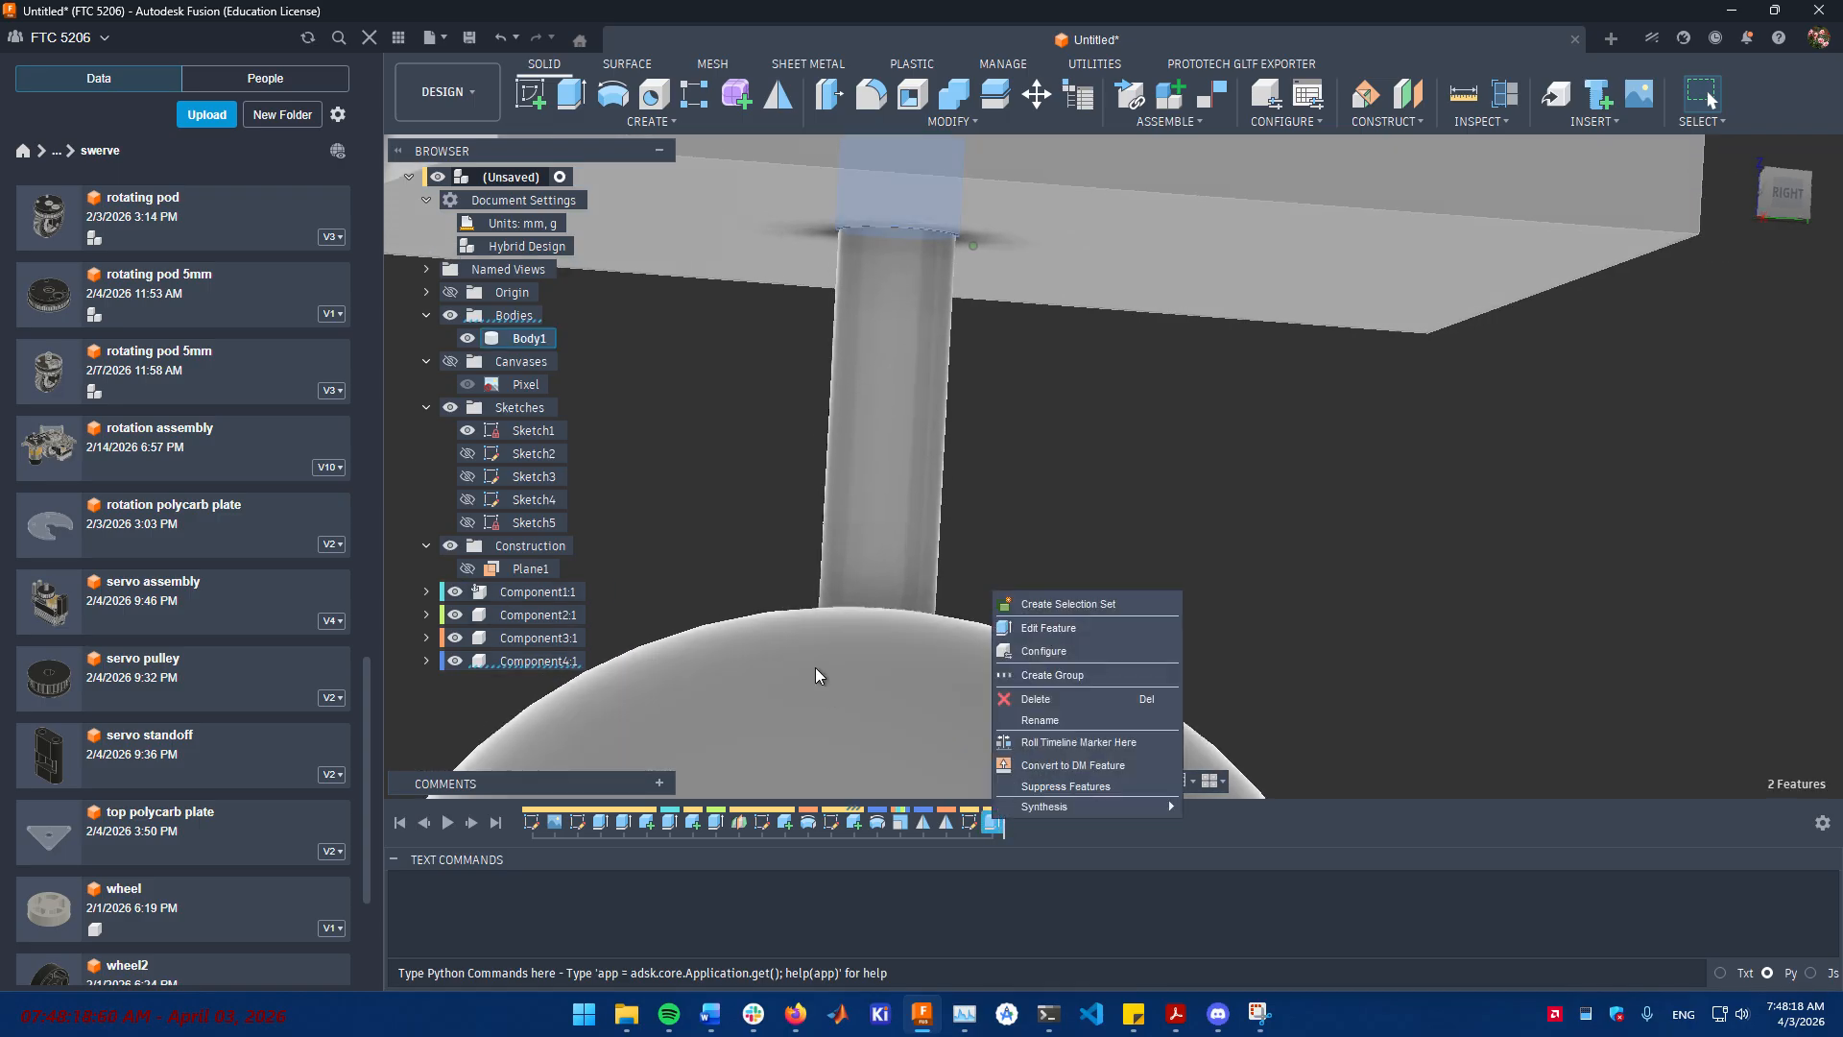
pyautogui.click(1115, 634)
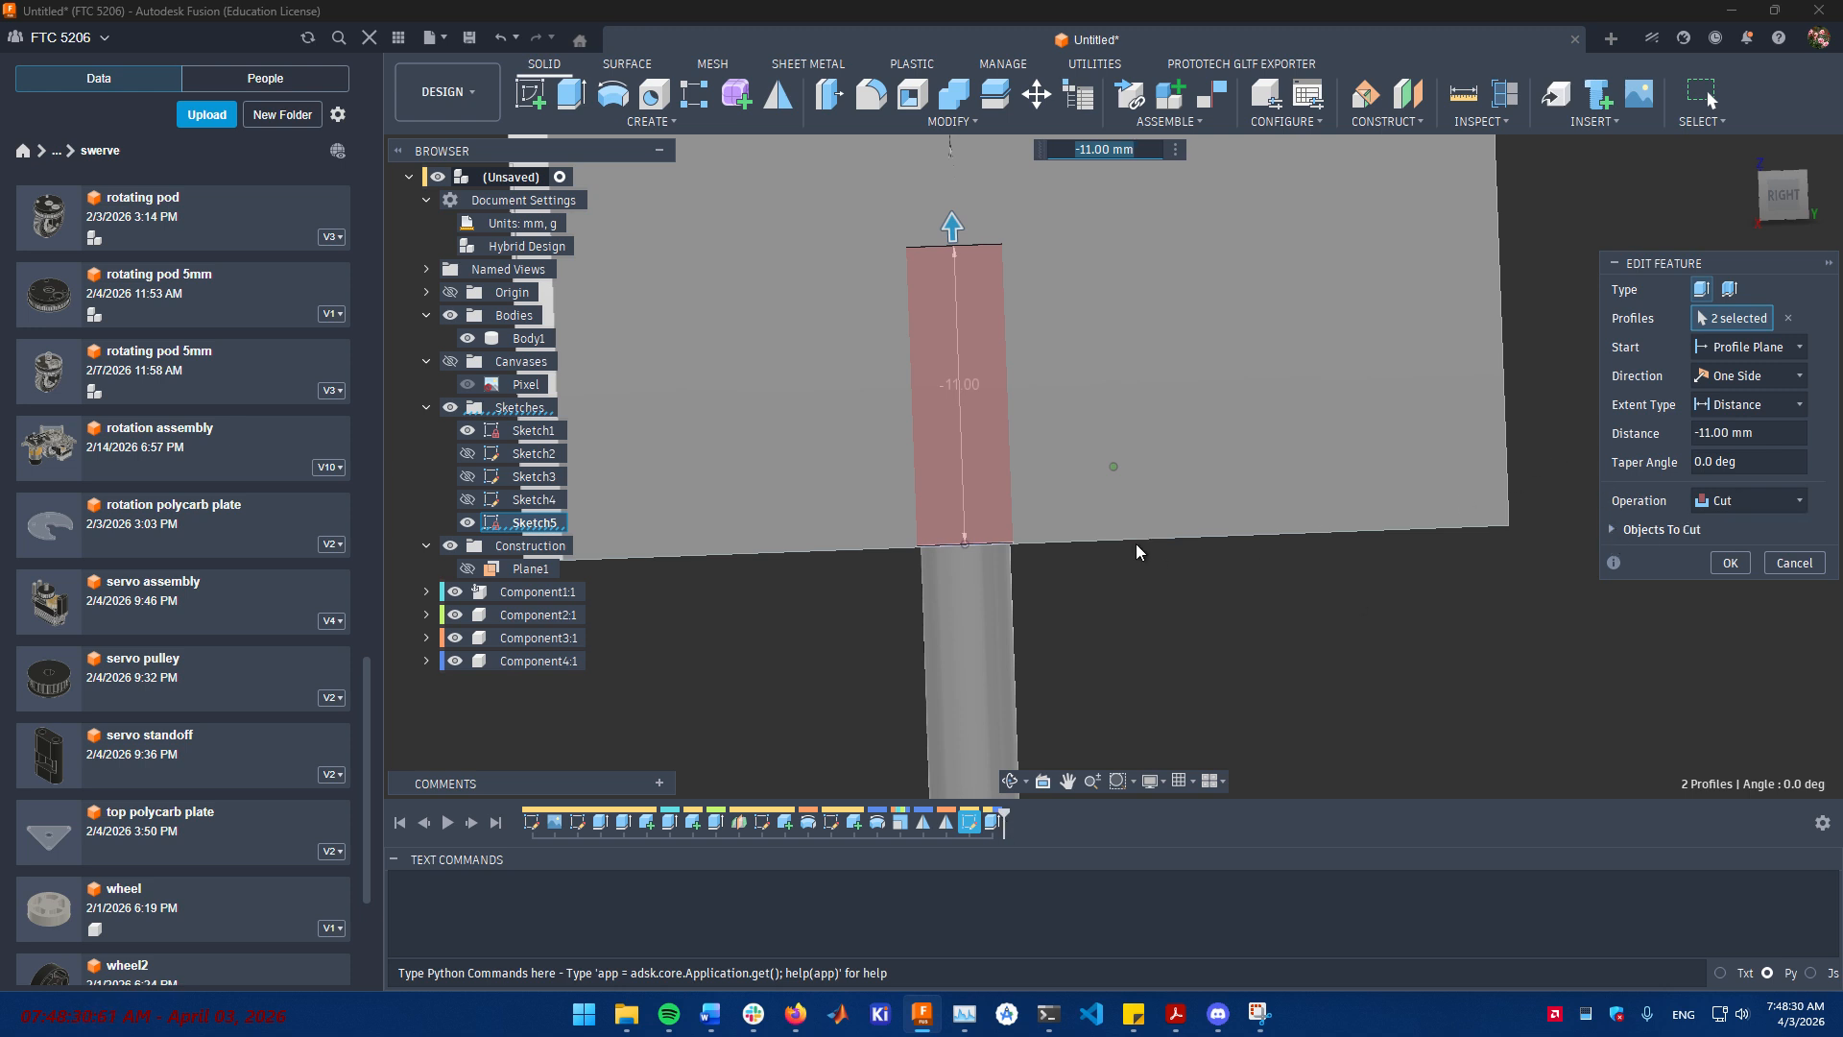
pyautogui.click(1615, 529)
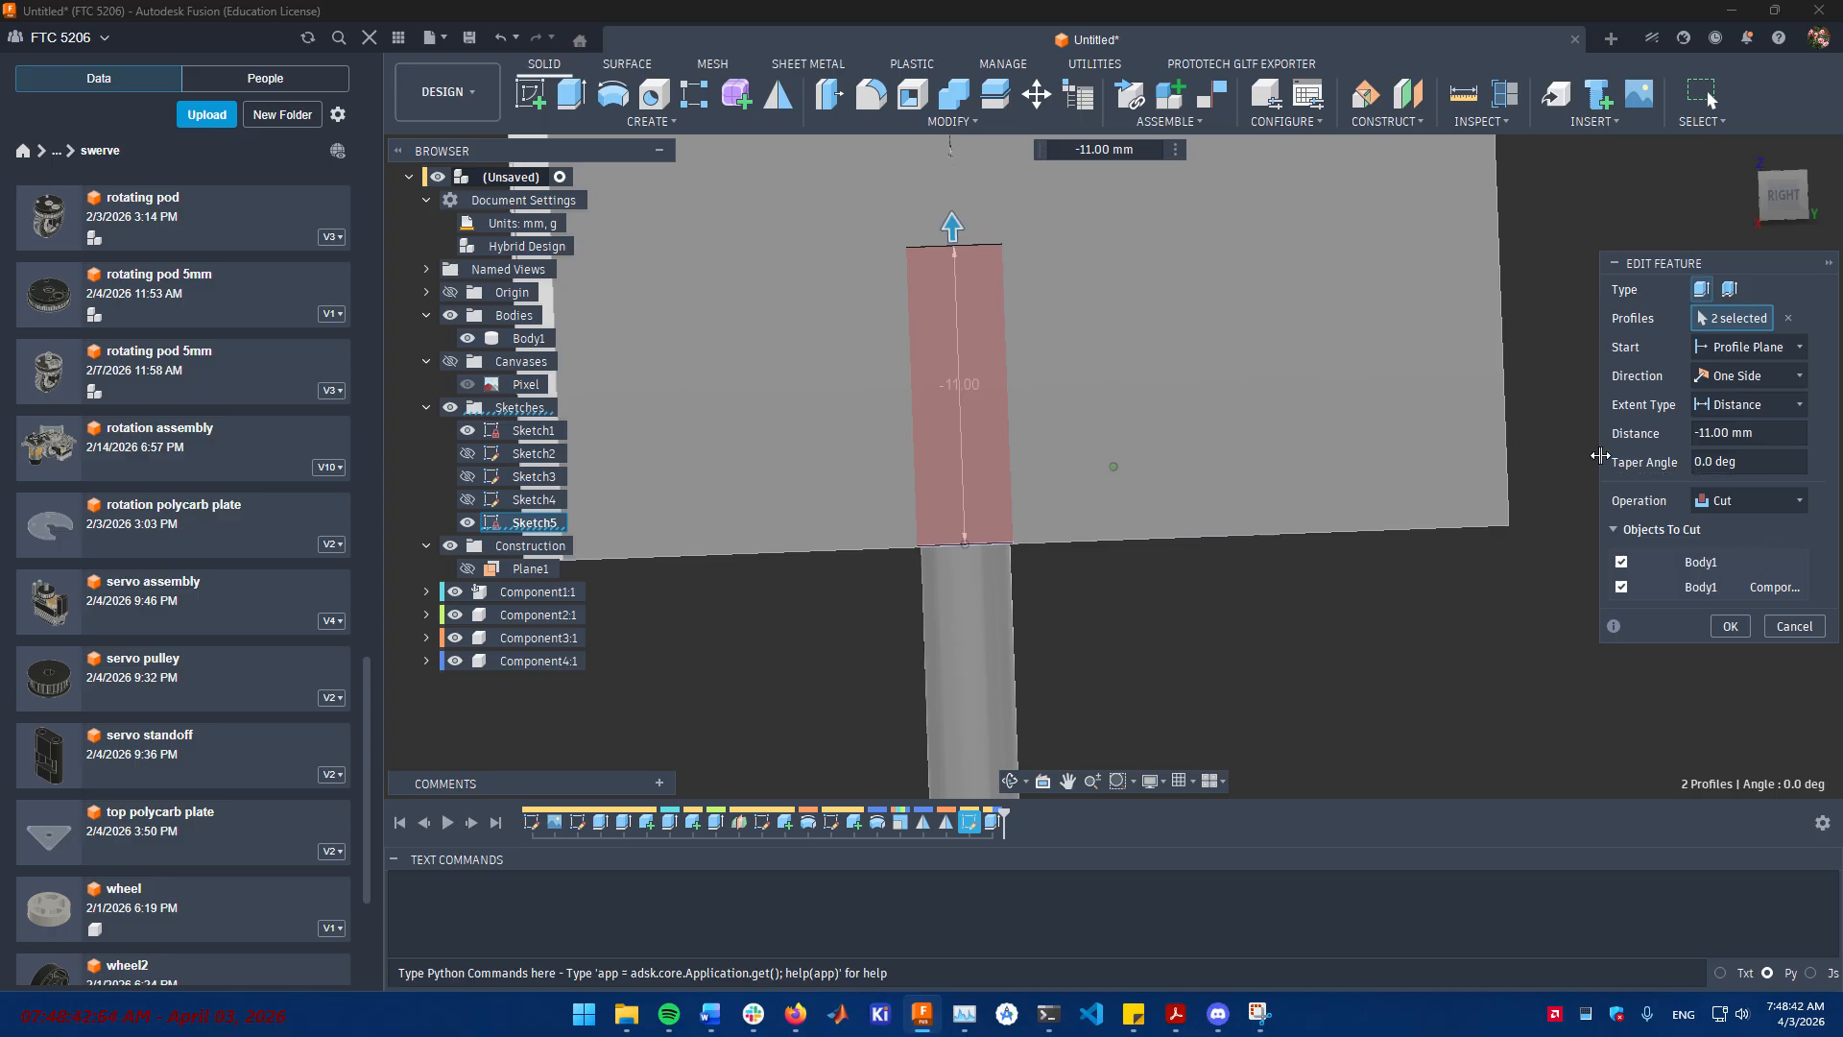
pyautogui.moveTo(1600, 477); pyautogui.dragTo(1386, 484)
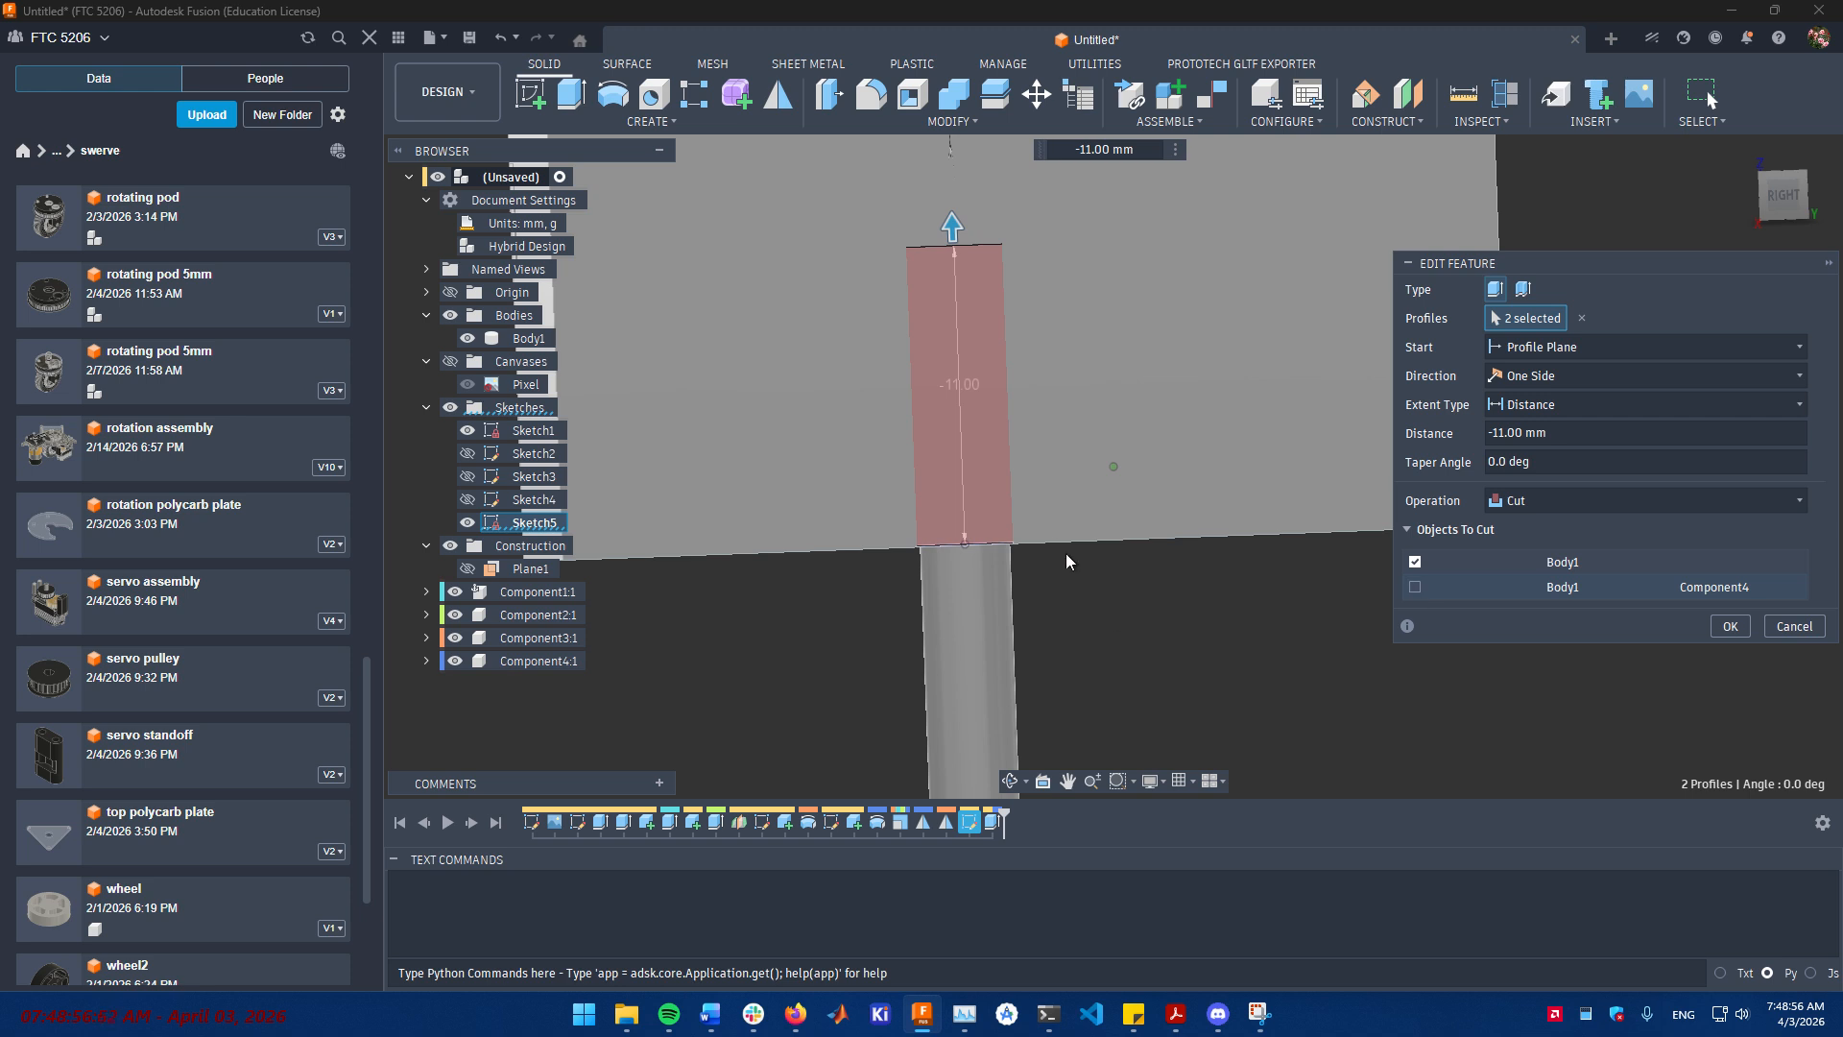
pyautogui.click(1729, 626)
pyautogui.scroll(5, 1404, 665)
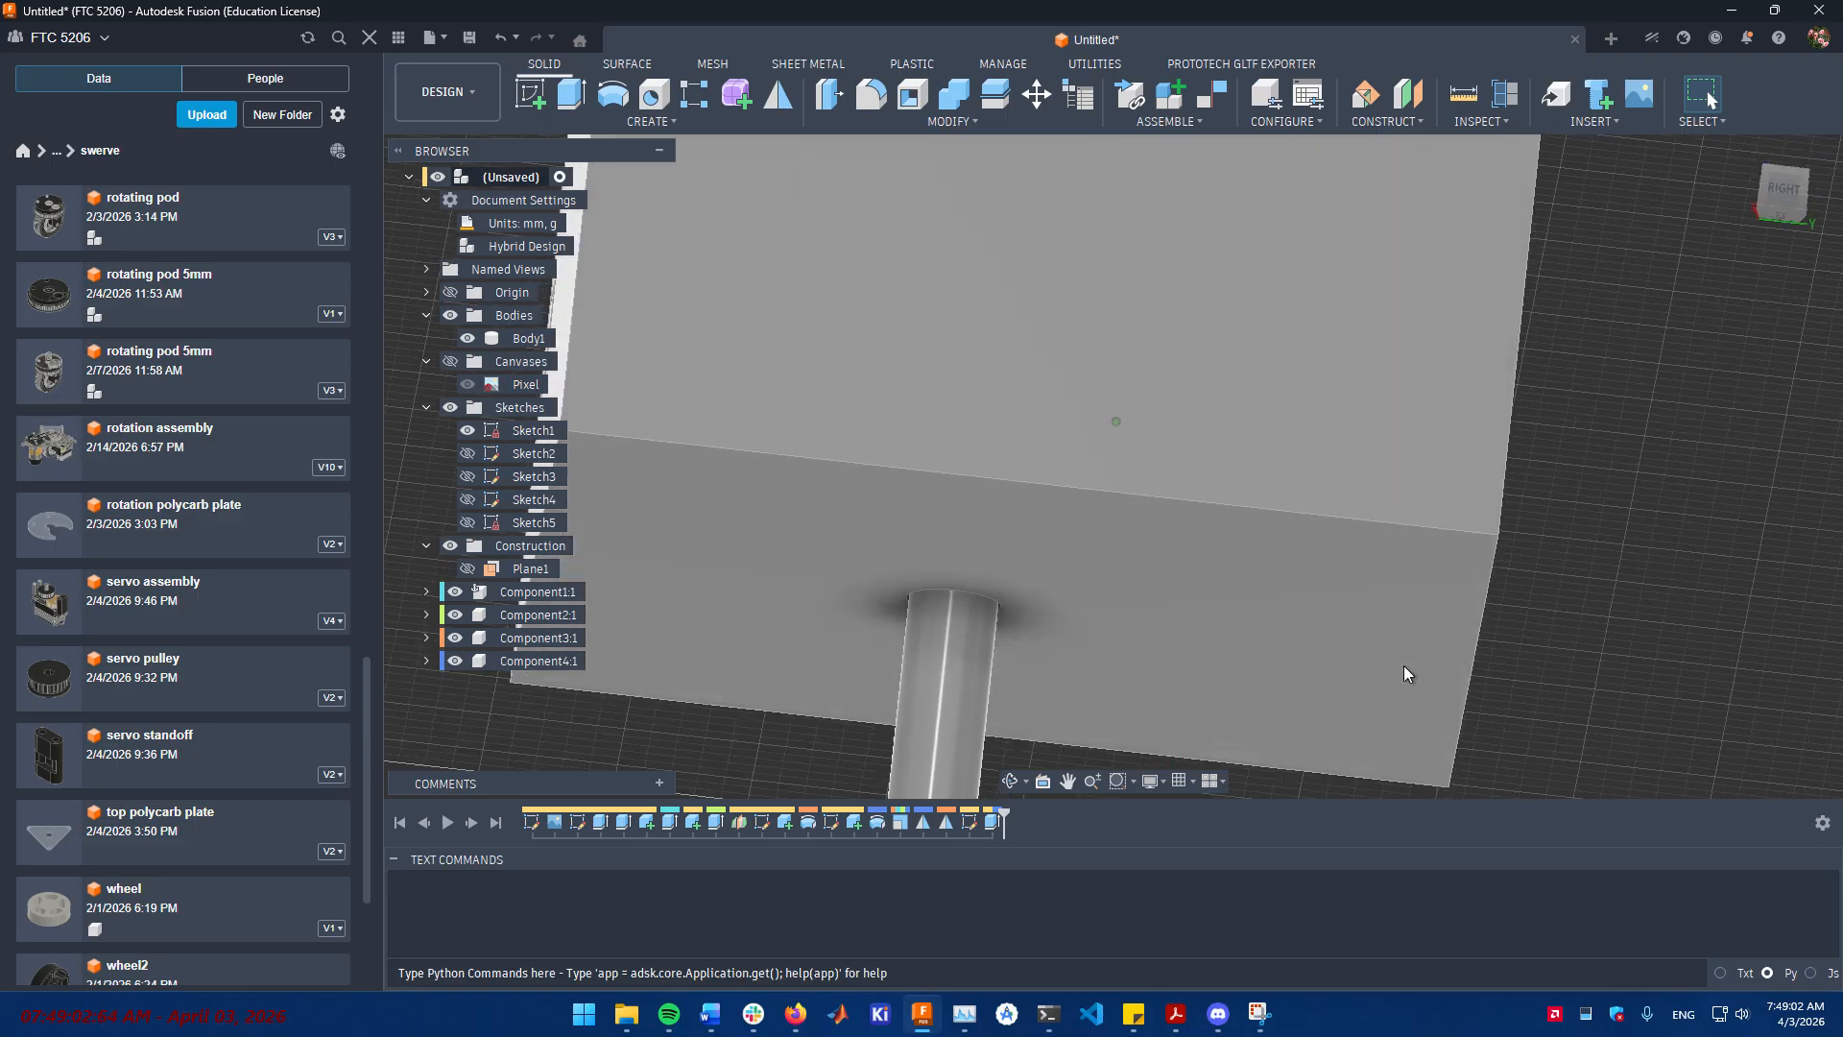
pyautogui.scroll(5, 1241, 670)
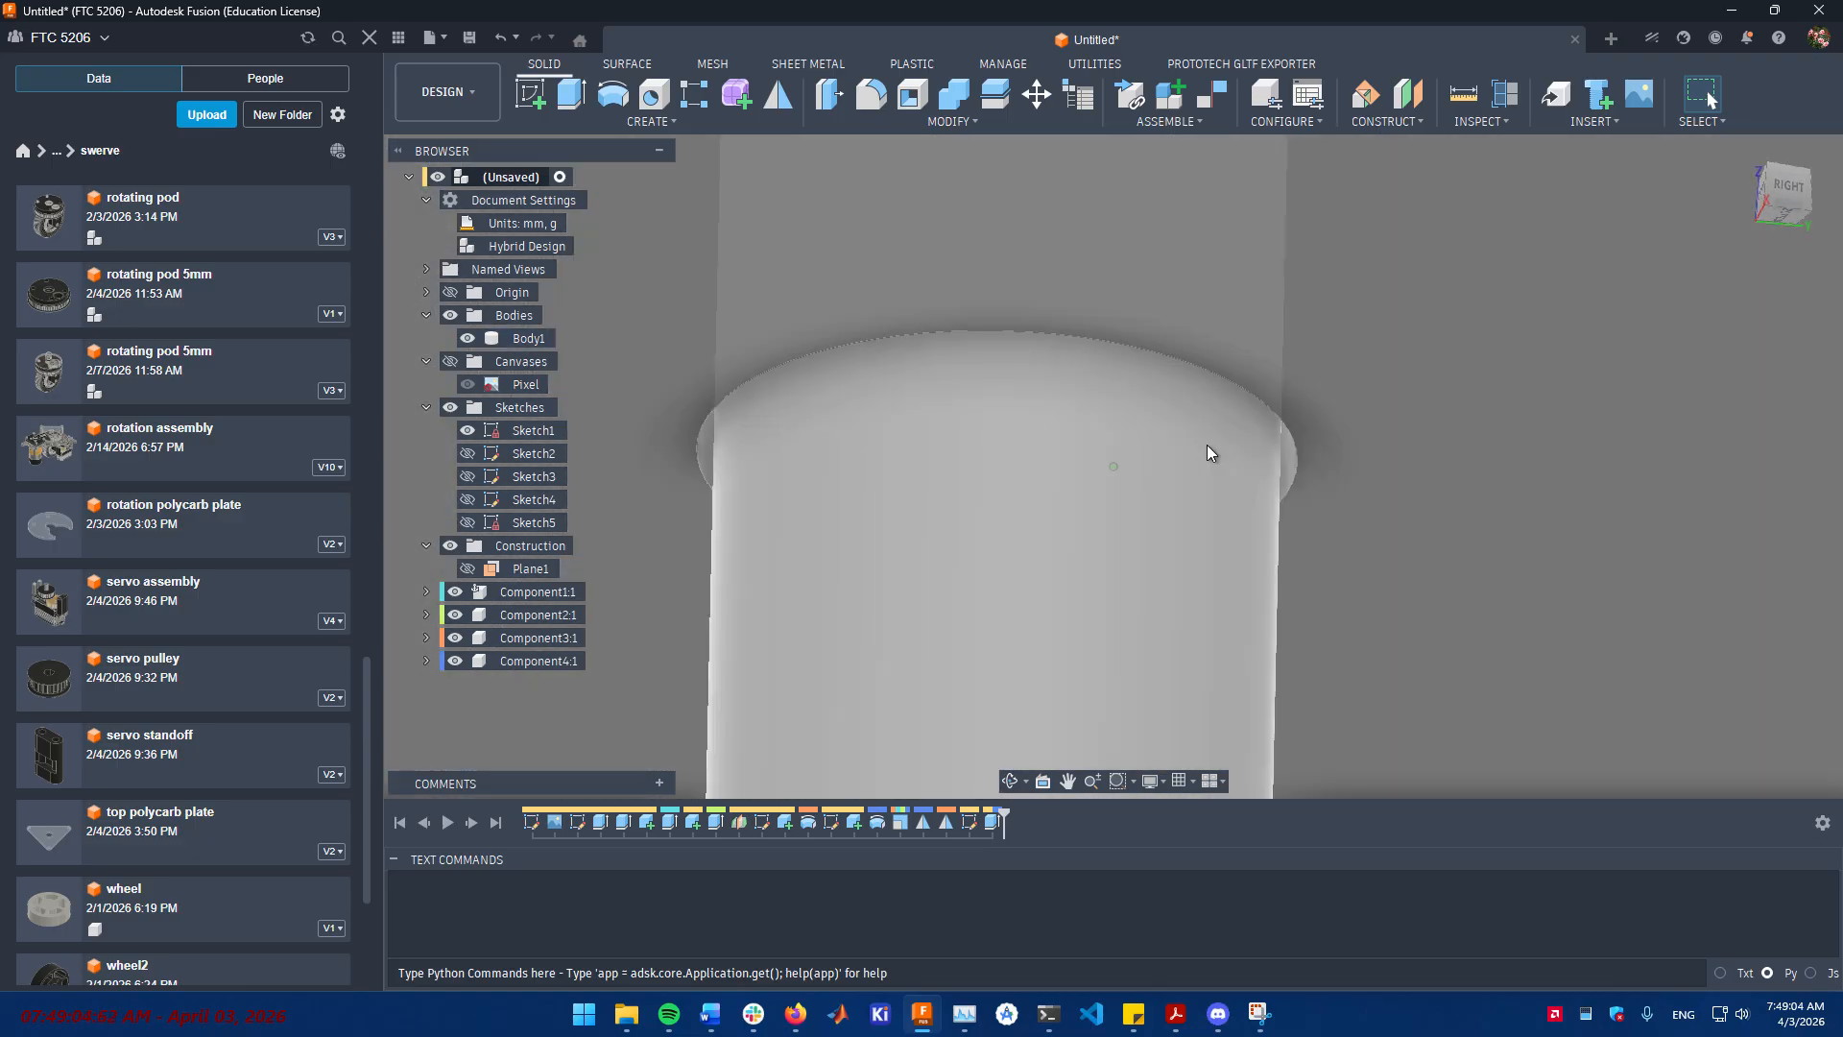
pyautogui.click(1017, 467)
pyautogui.scroll(-2, 979, 470)
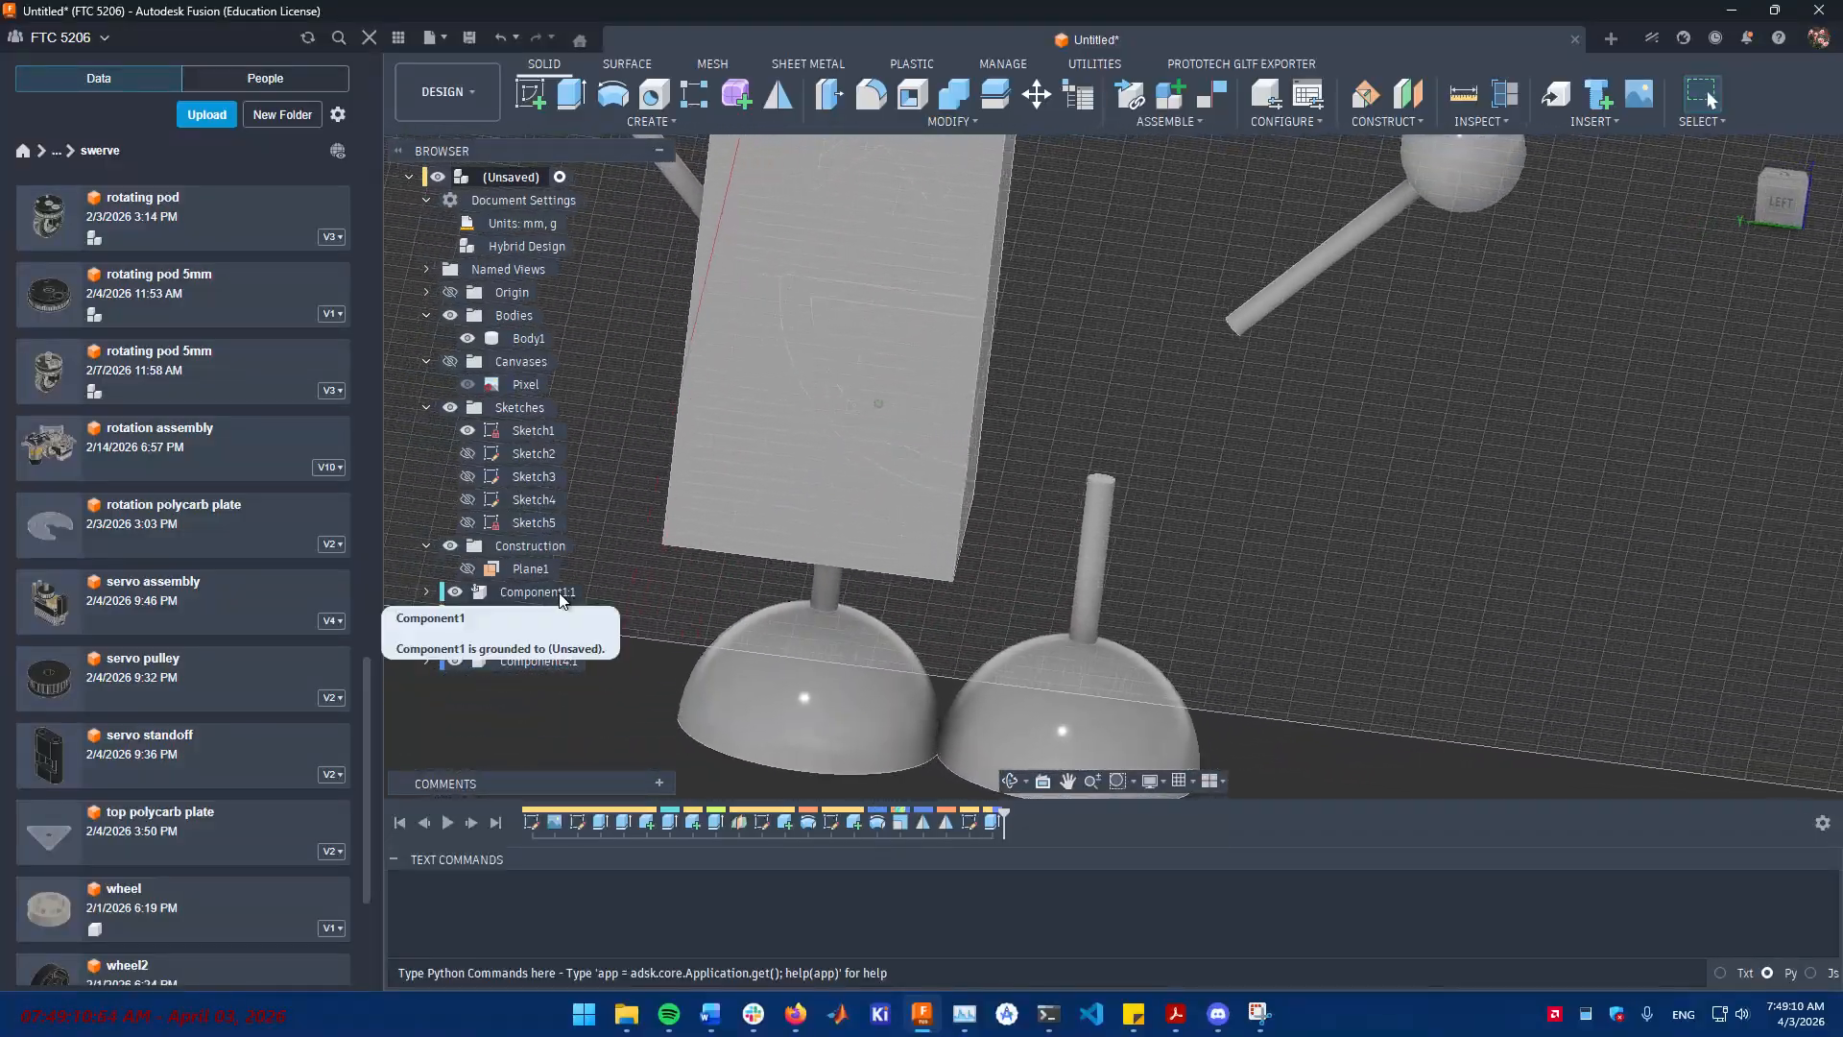
# - Rename Component1 as smile and Component2 as eye
pyautogui.doubleClick(546, 592)
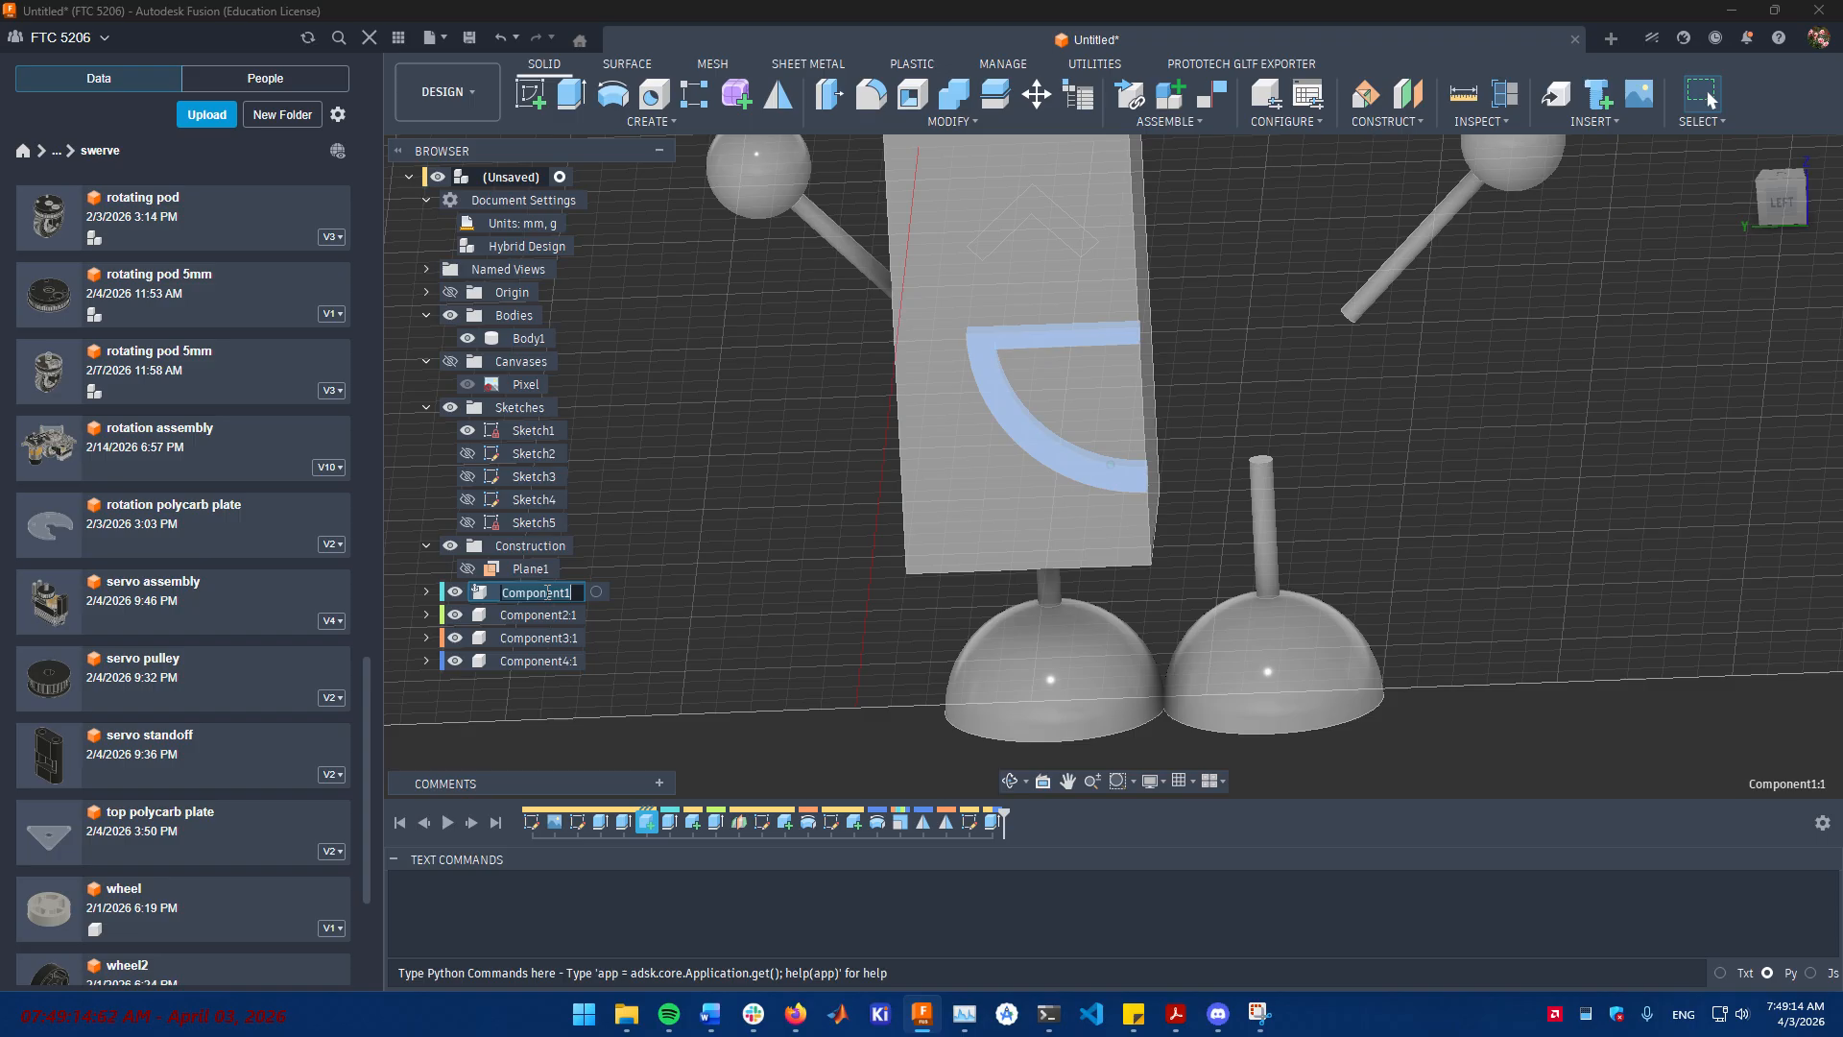
pyautogui.write('smile')
pyautogui.press('Return')
pyautogui.doubleClick(528, 613)
pyautogui.write('eye')
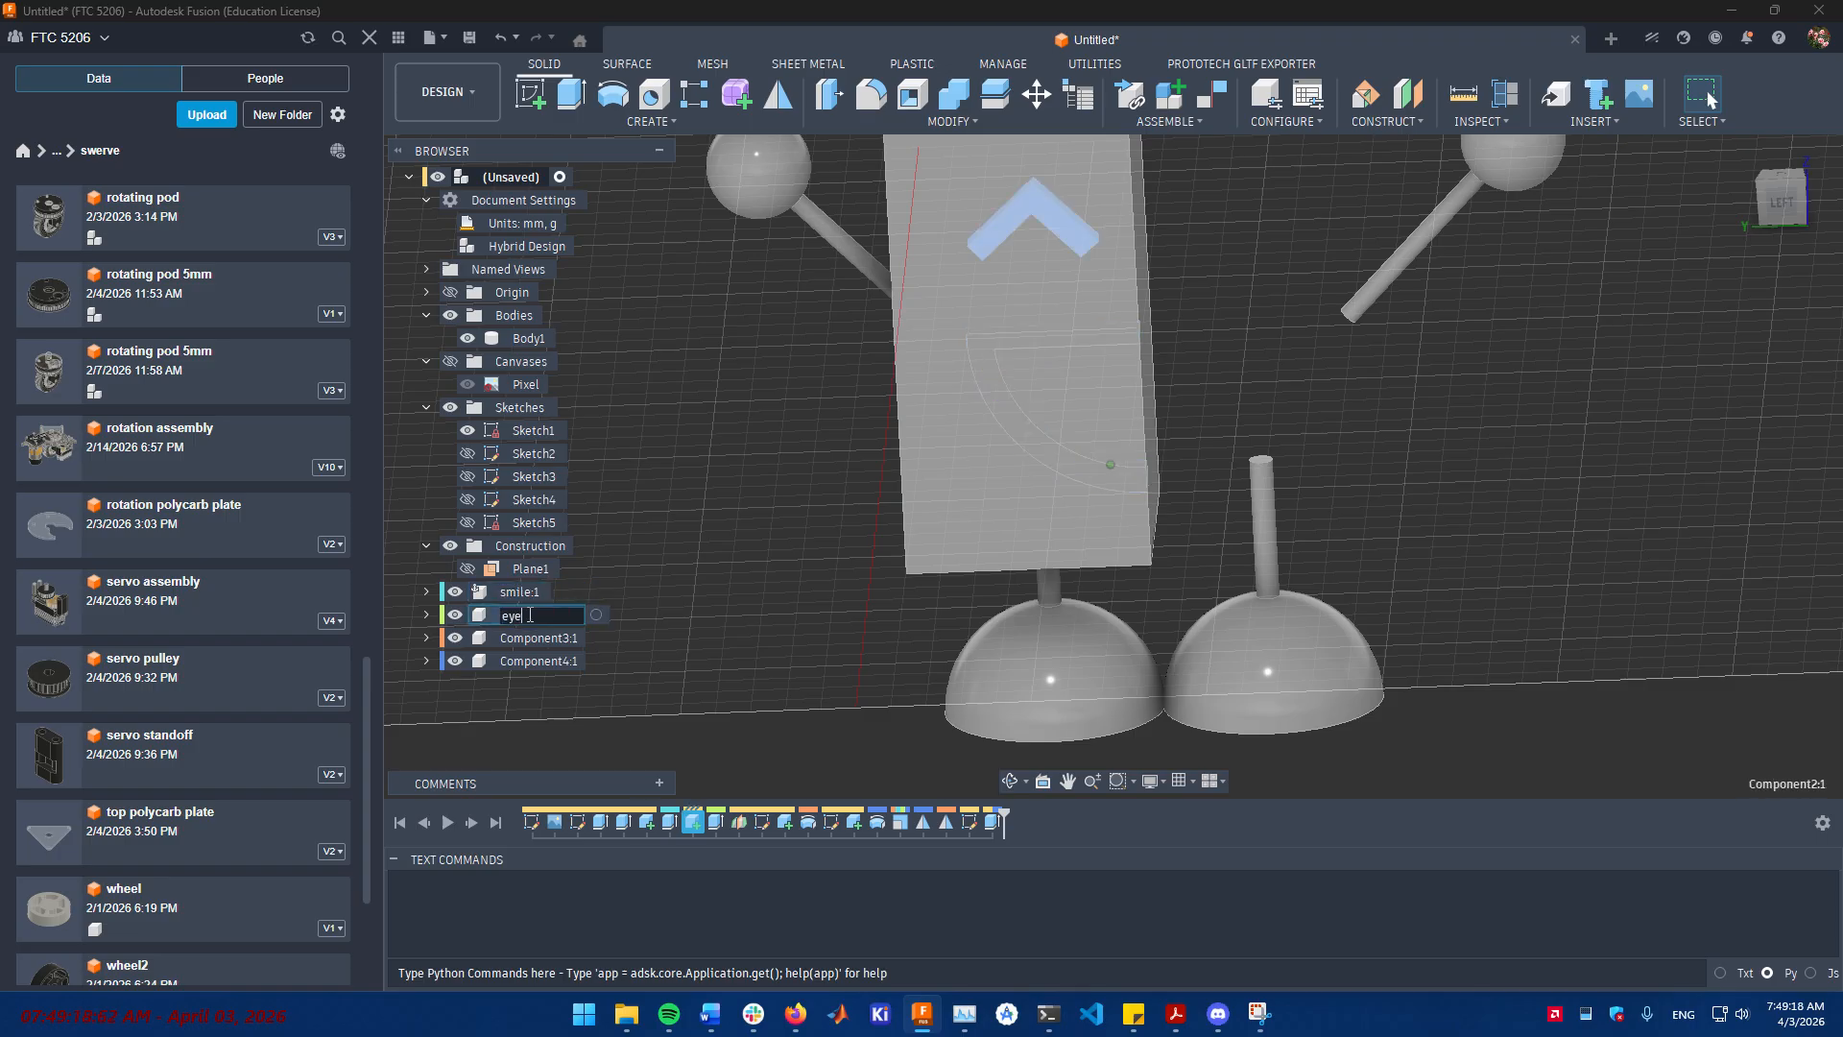
pyautogui.press('Return')
# - Rename Component3 as arms and Component4 as legs
pyautogui.click(537, 636)
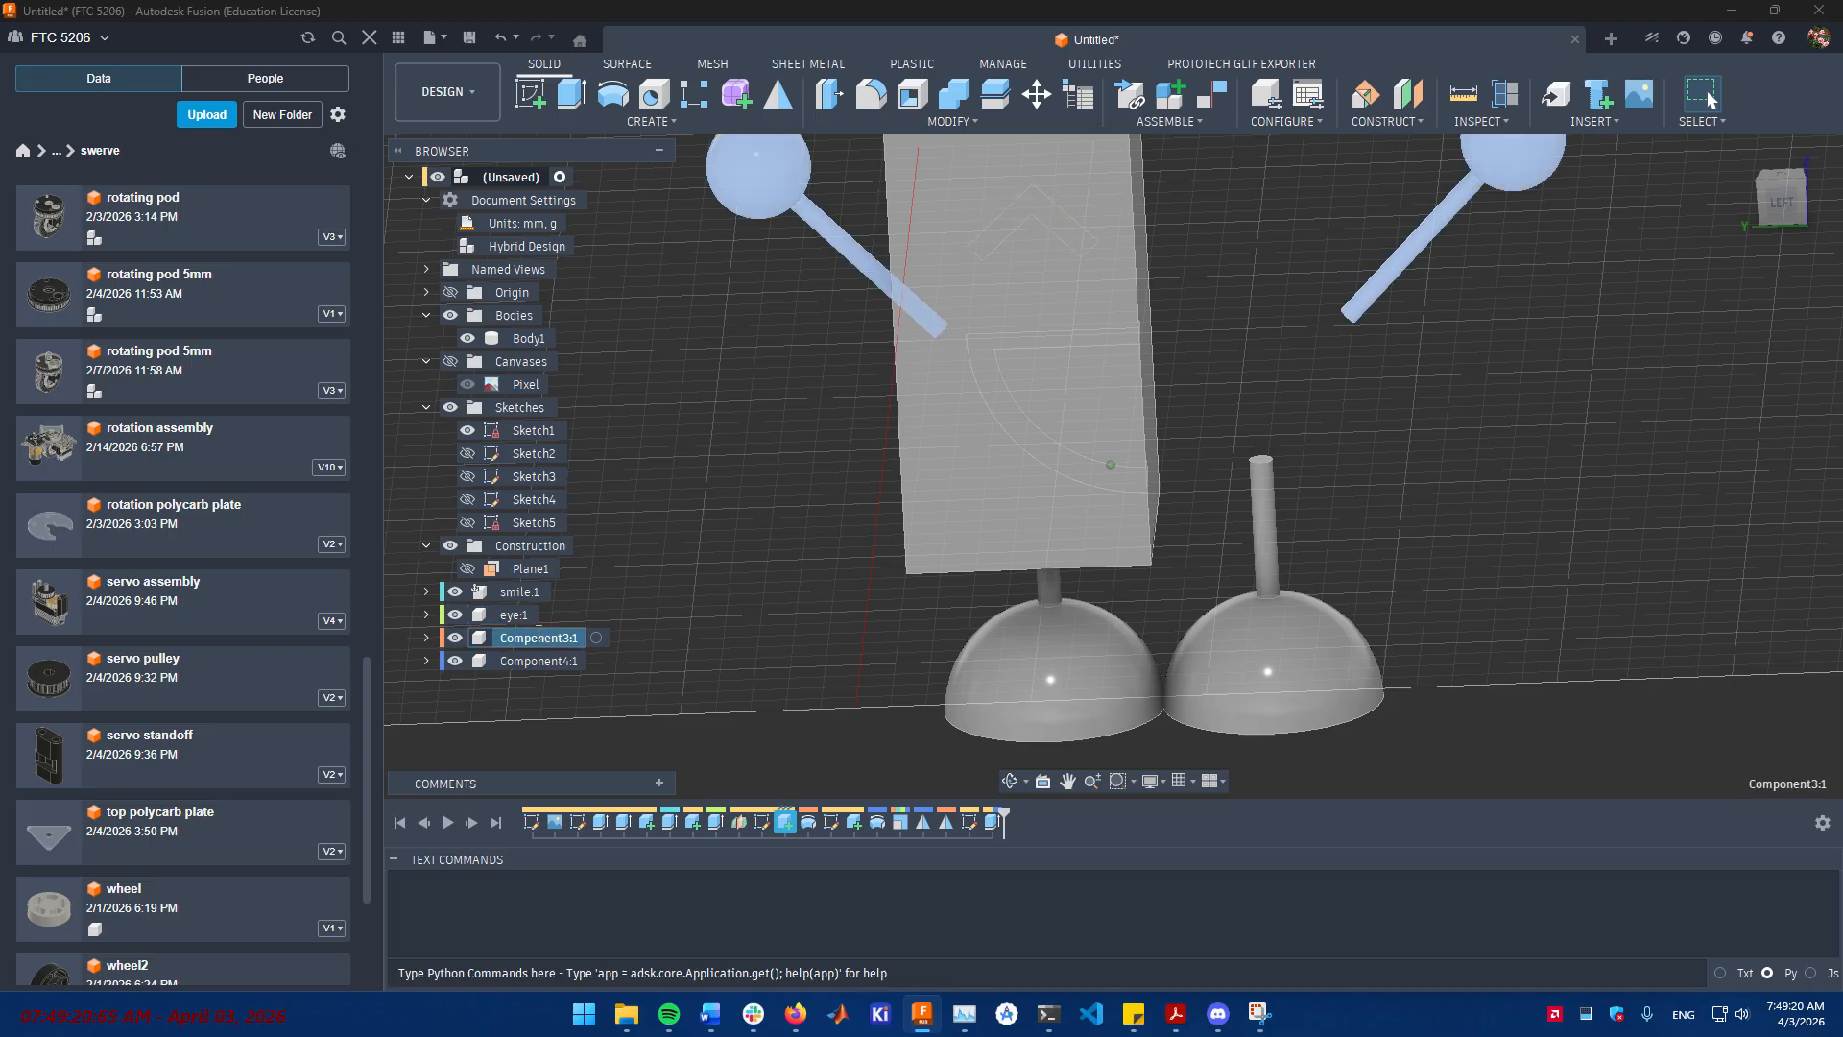
pyautogui.doubleClick(538, 633)
pyautogui.write('arms')
pyautogui.press('Return')
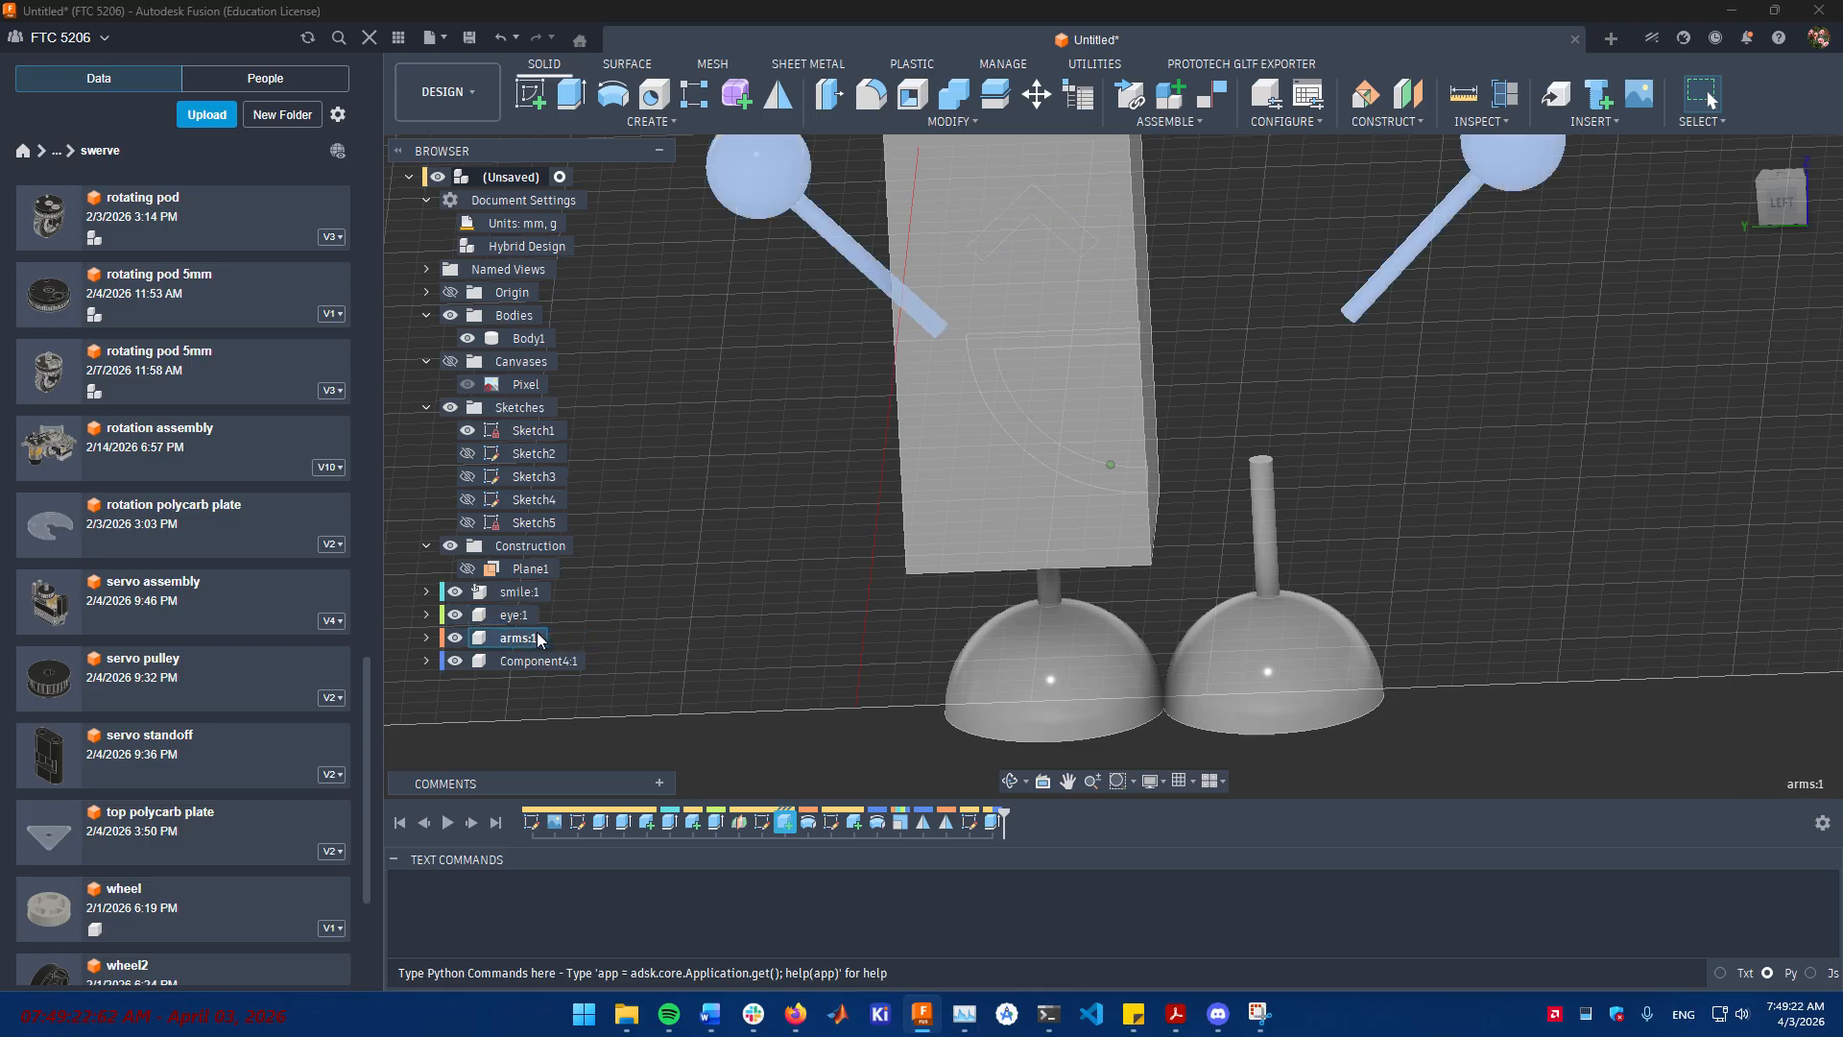
pyautogui.click(538, 660)
pyautogui.doubleClick(538, 664)
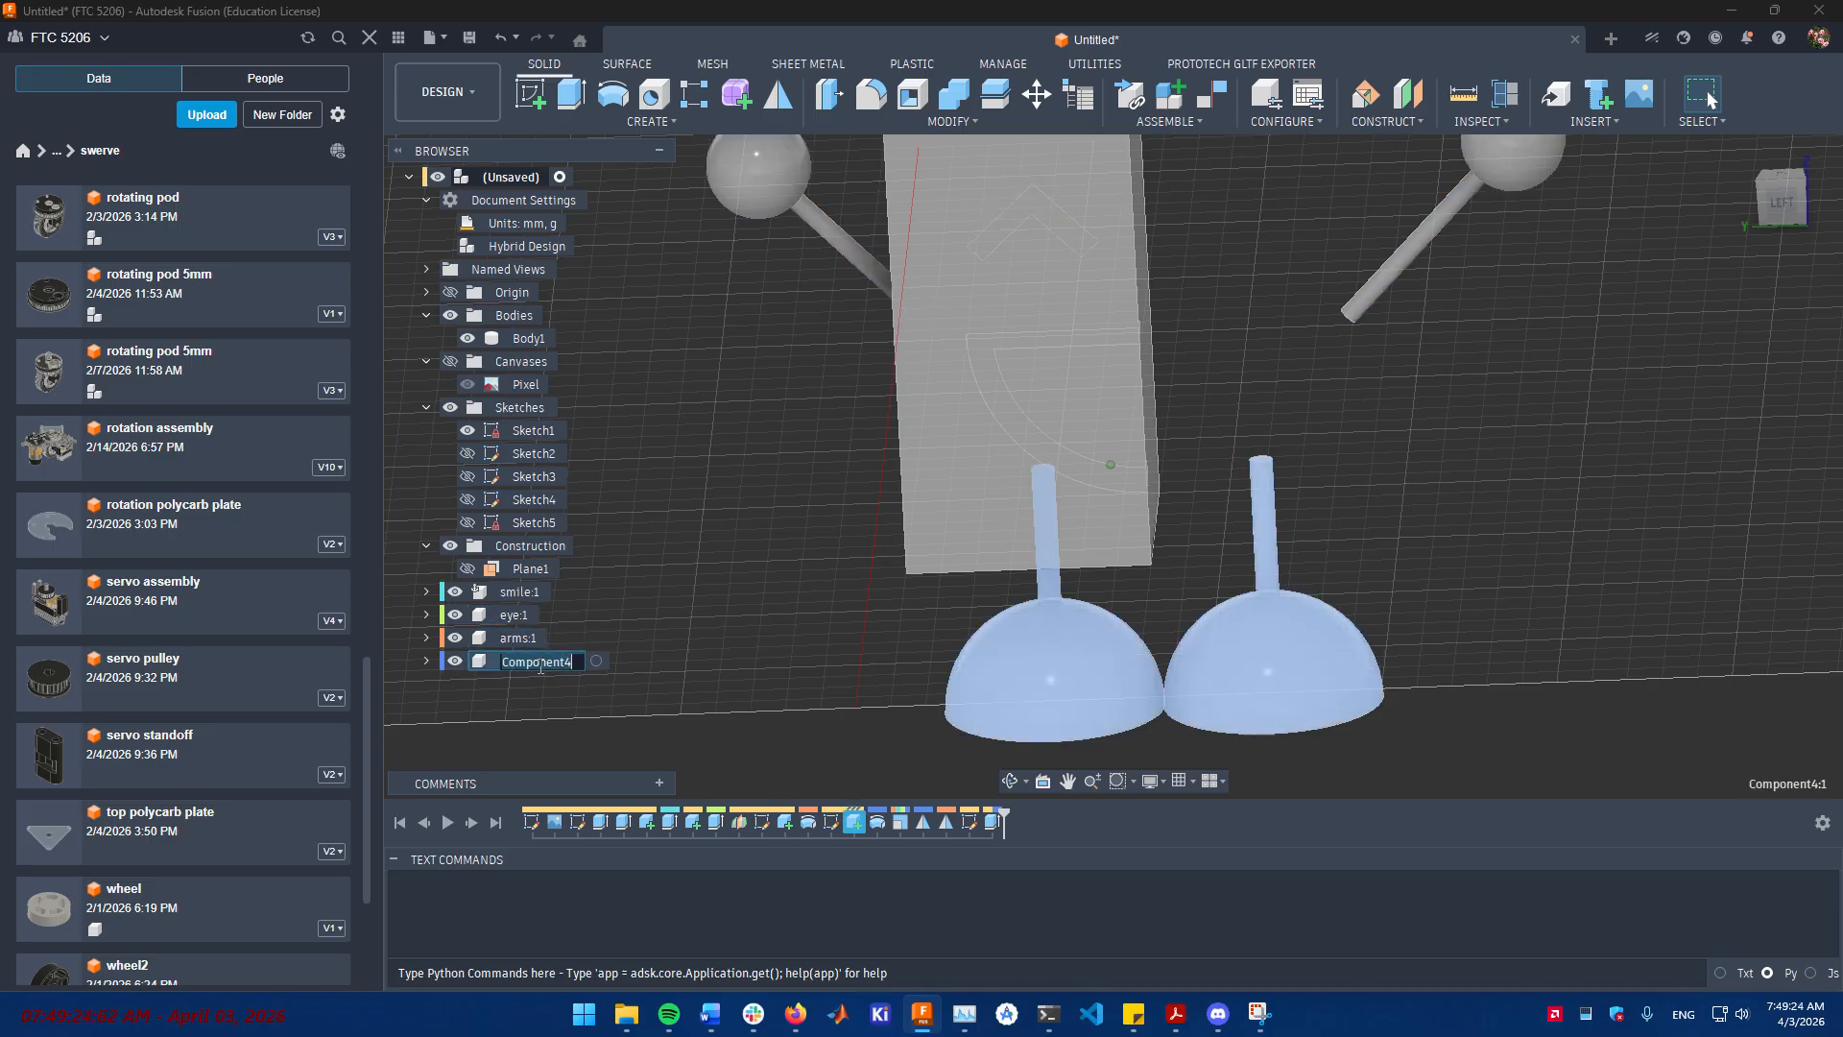
pyautogui.write('legs')
pyautogui.press('Return')
pyautogui.click(1415, 405)
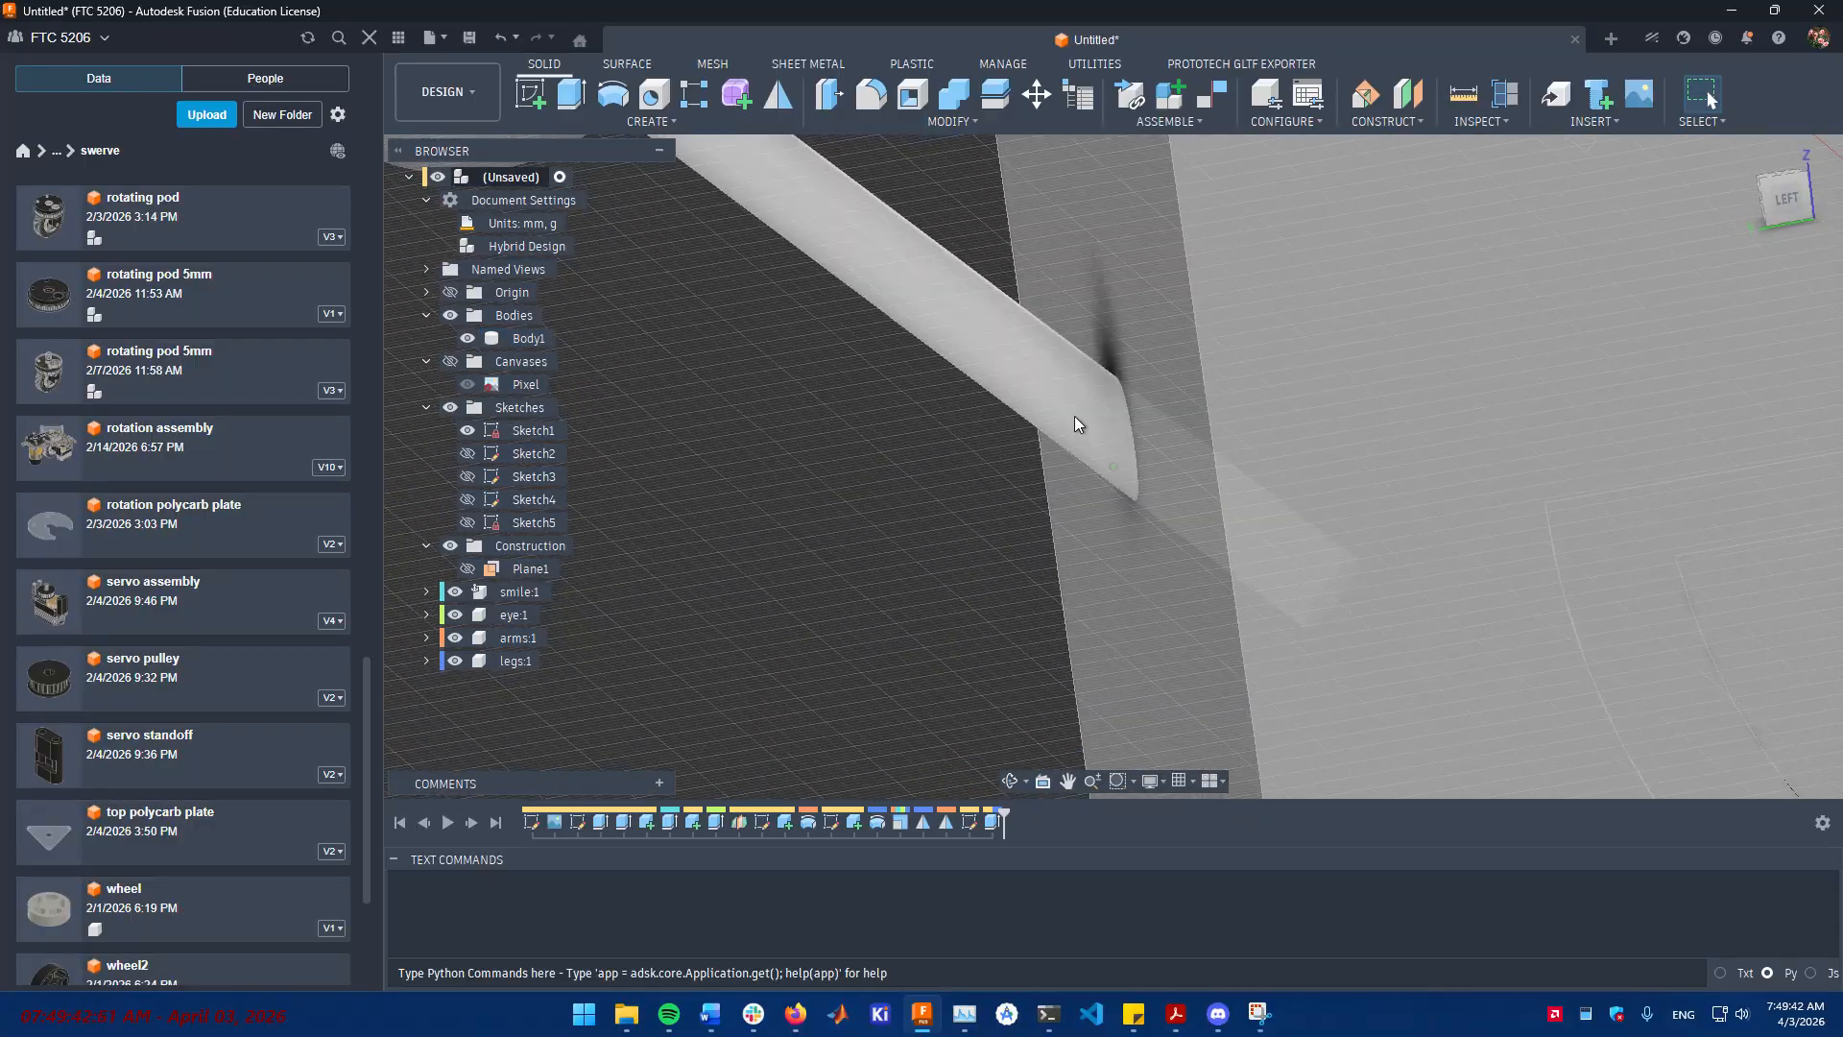
# - Examine where the angled arm rod enters the side of the block and how far it reaches inside
pyautogui.click(1076, 420)
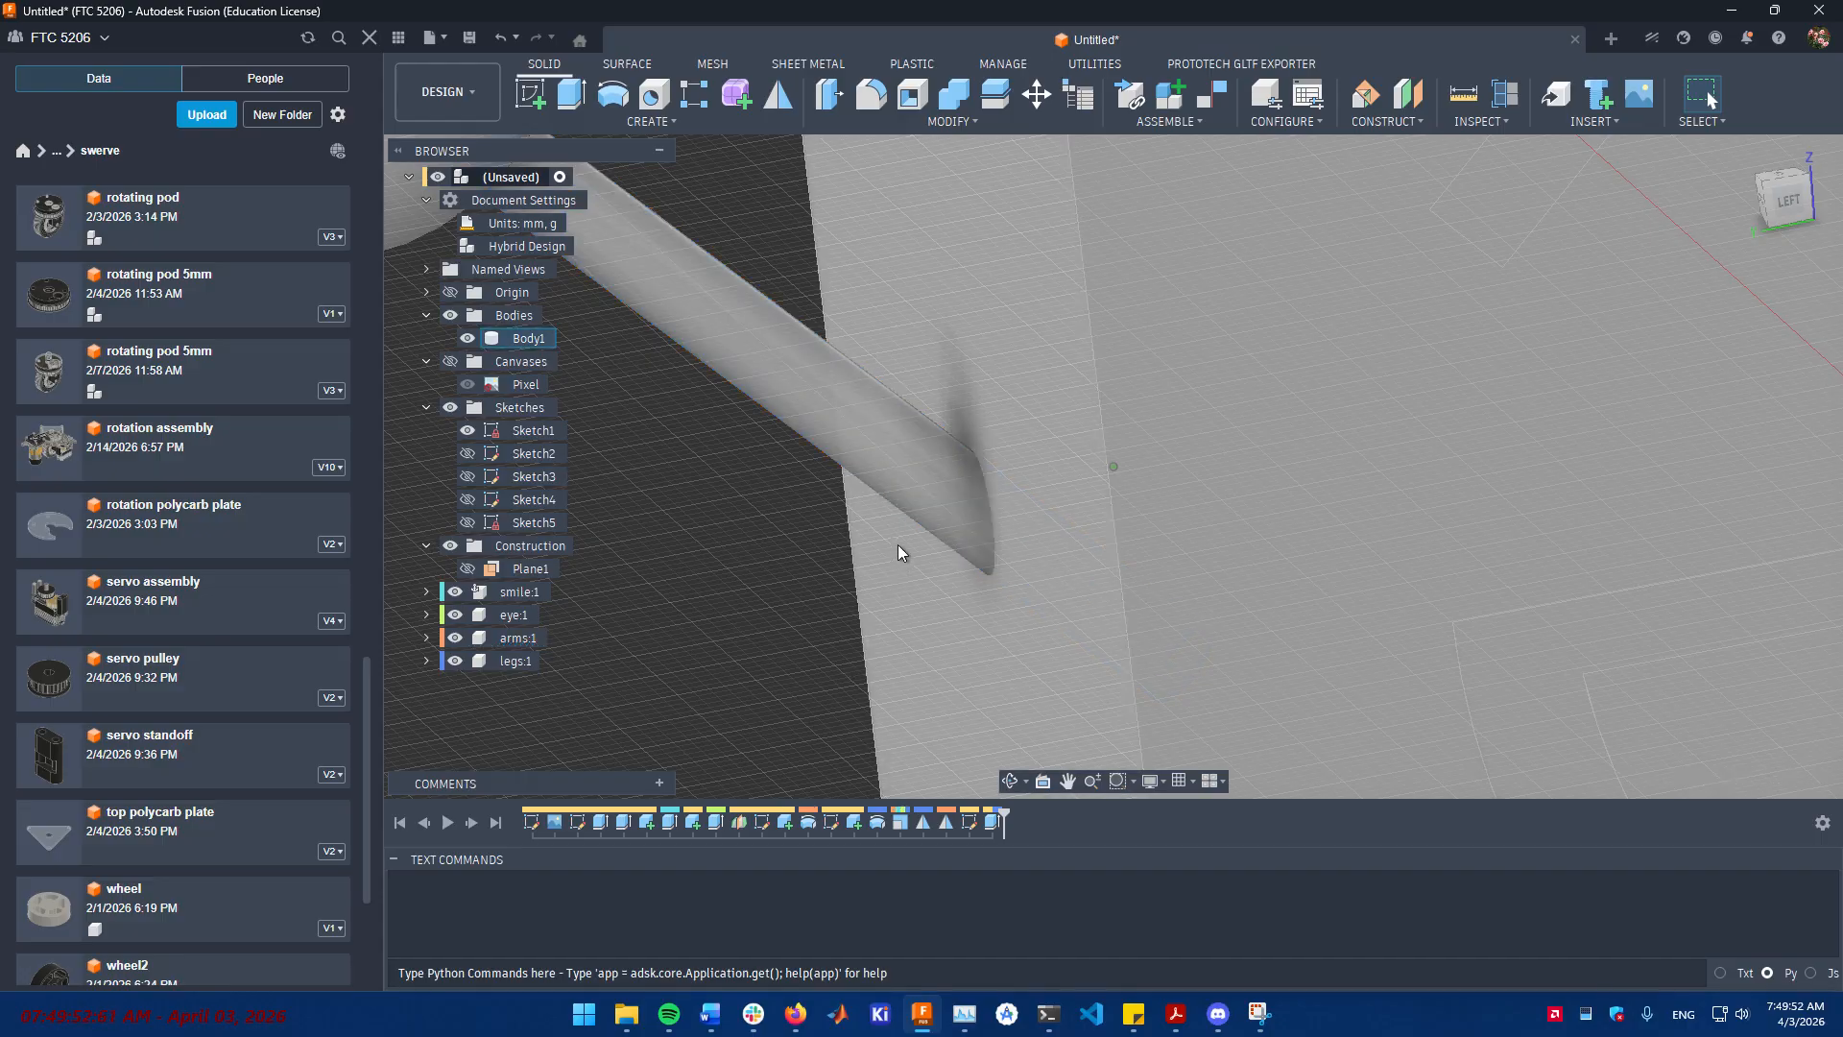
pyautogui.click(812, 610)
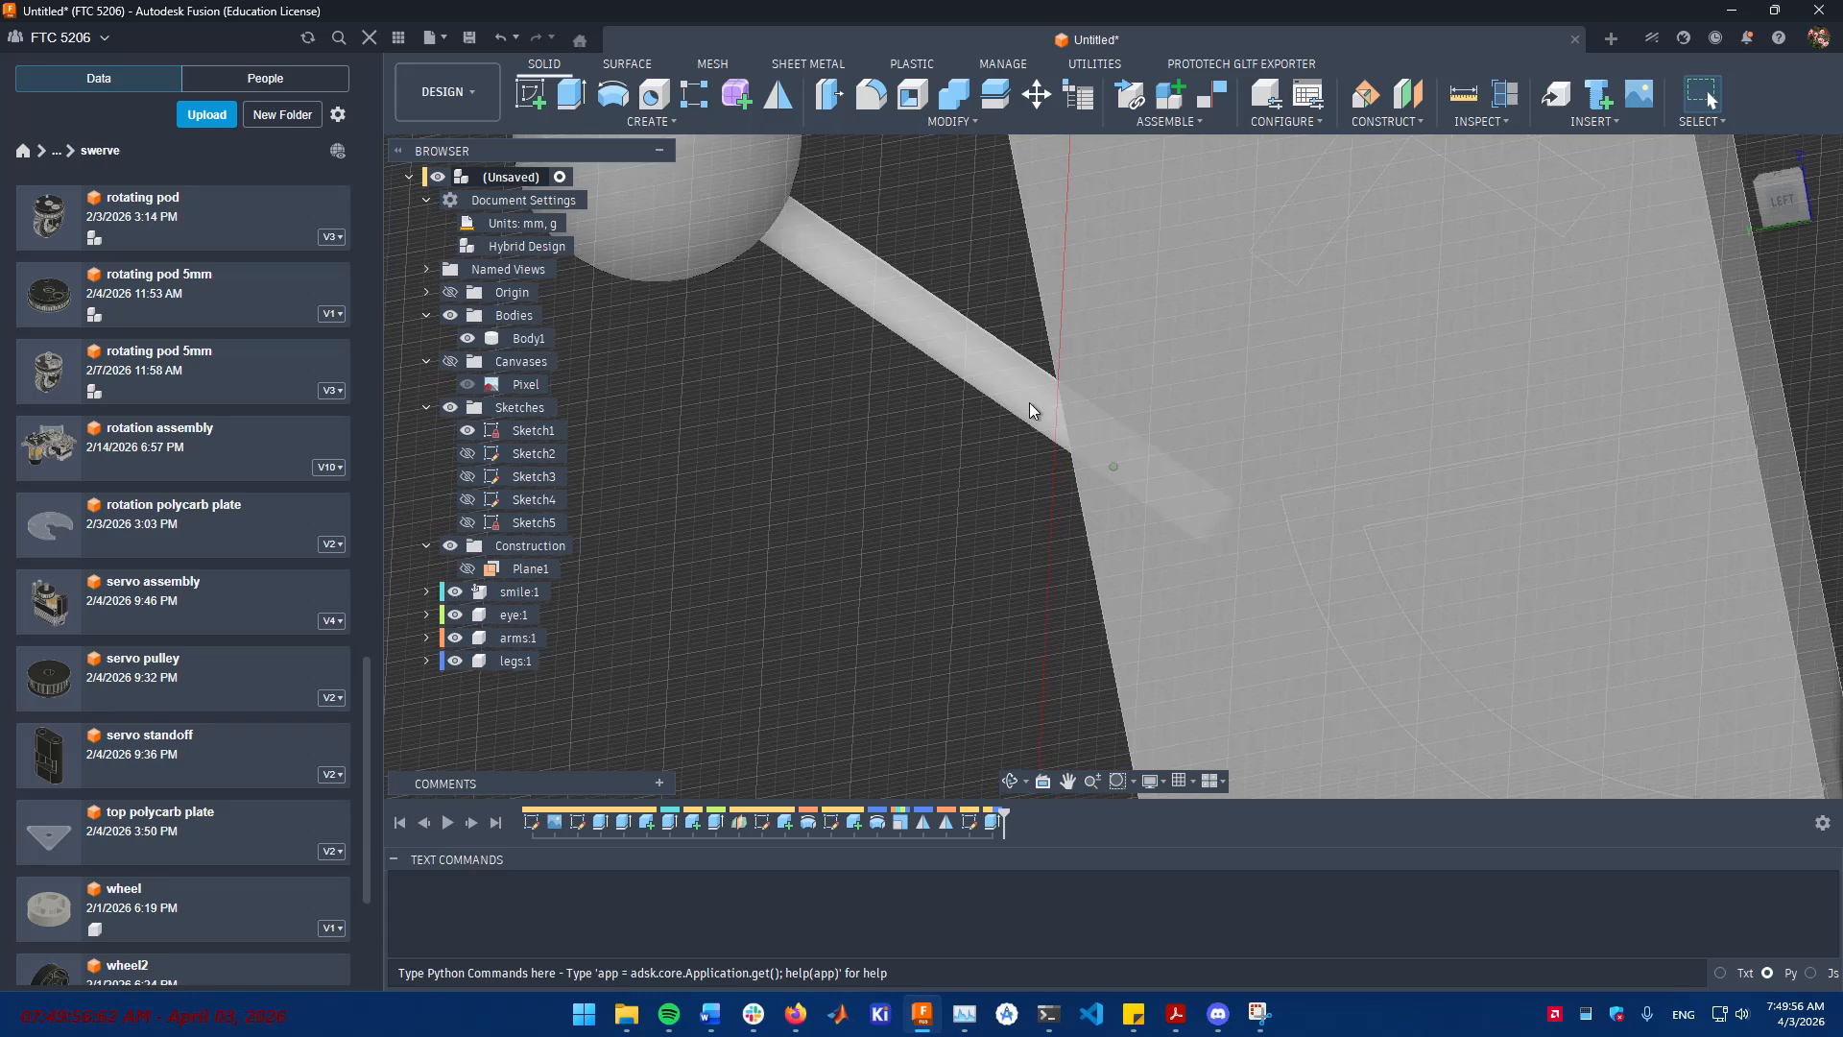
pyautogui.click(1029, 401)
pyautogui.click(995, 507)
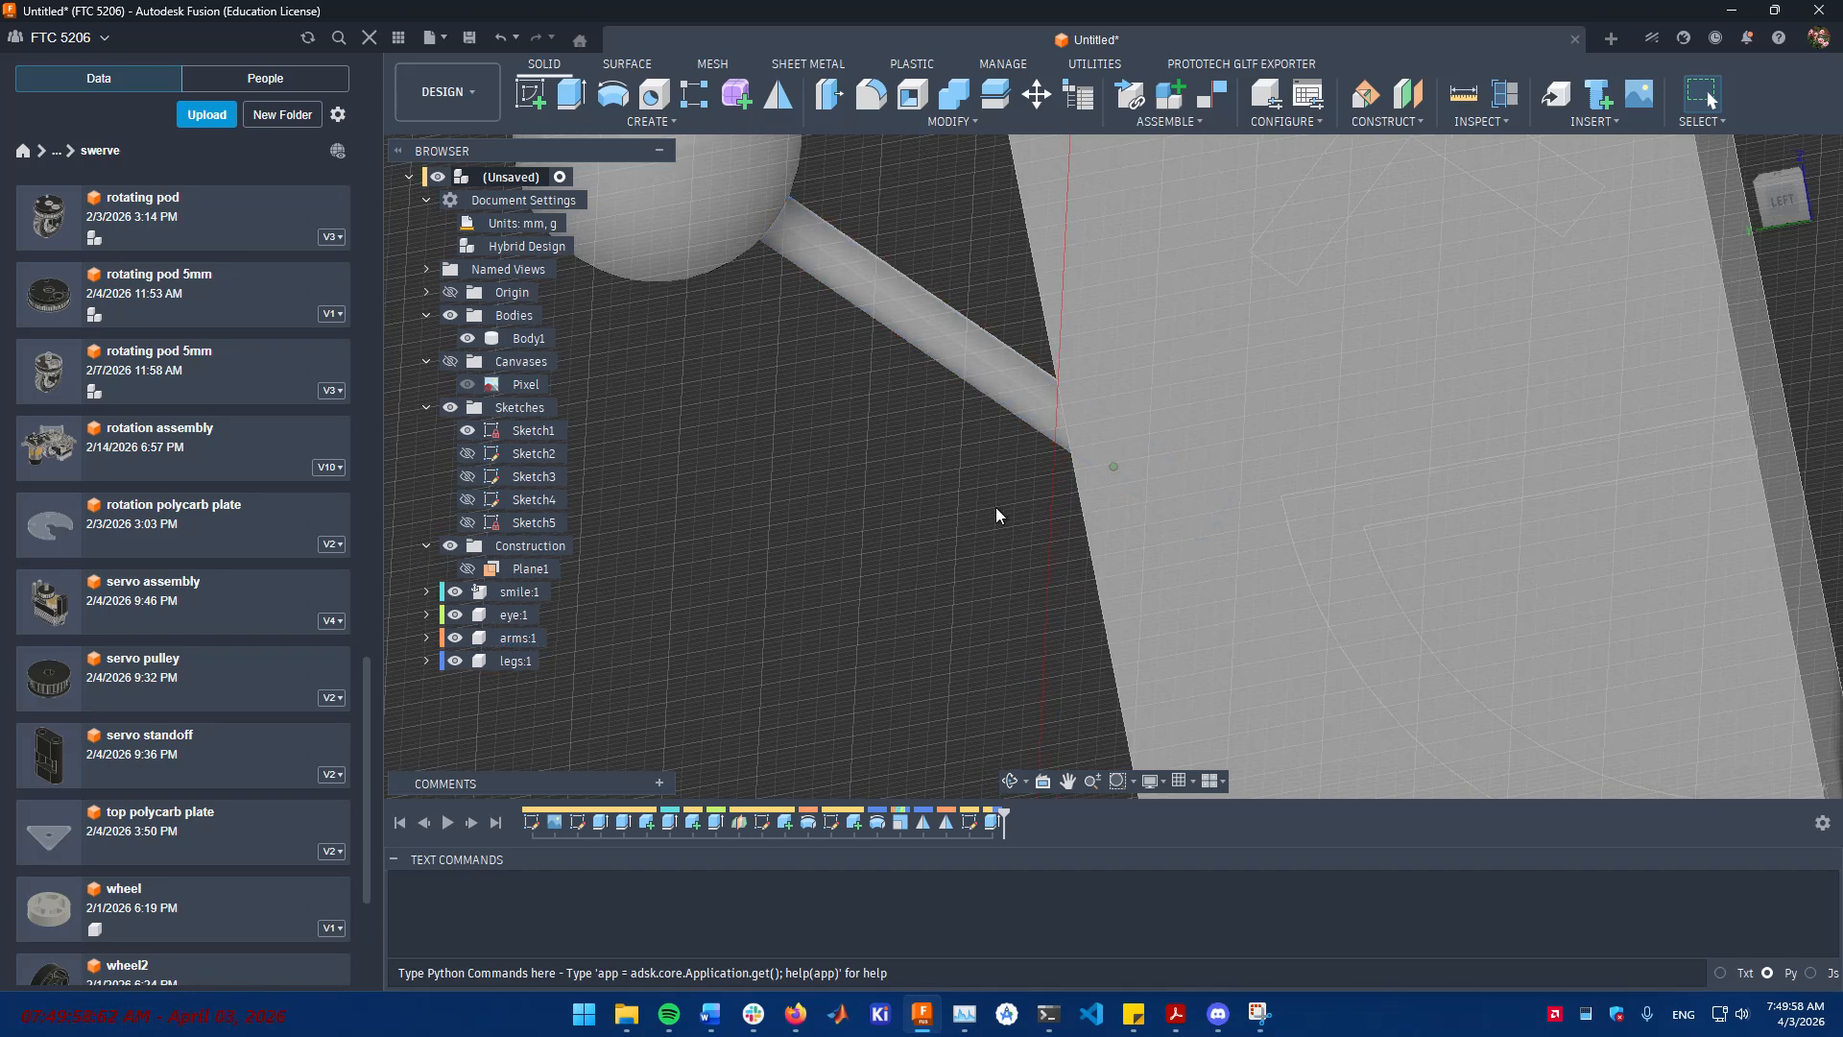
pyautogui.scroll(5, 1060, 501)
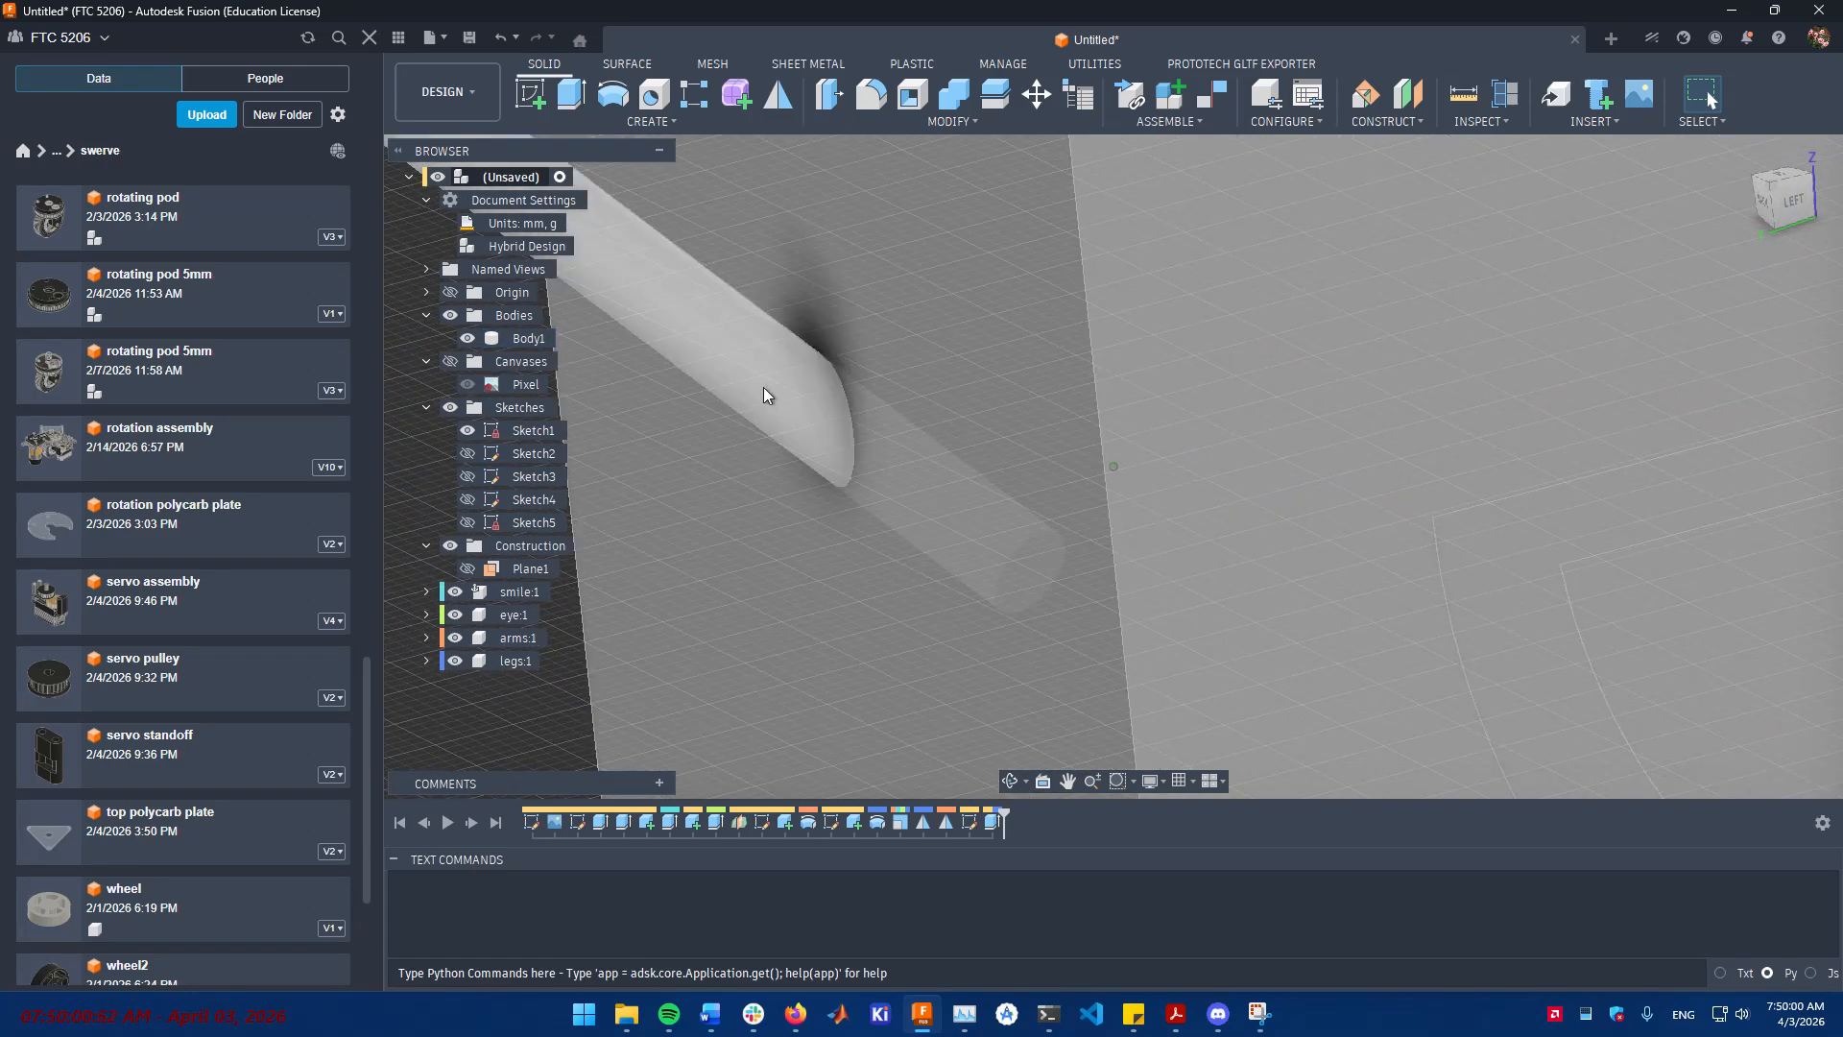
pyautogui.click(763, 388)
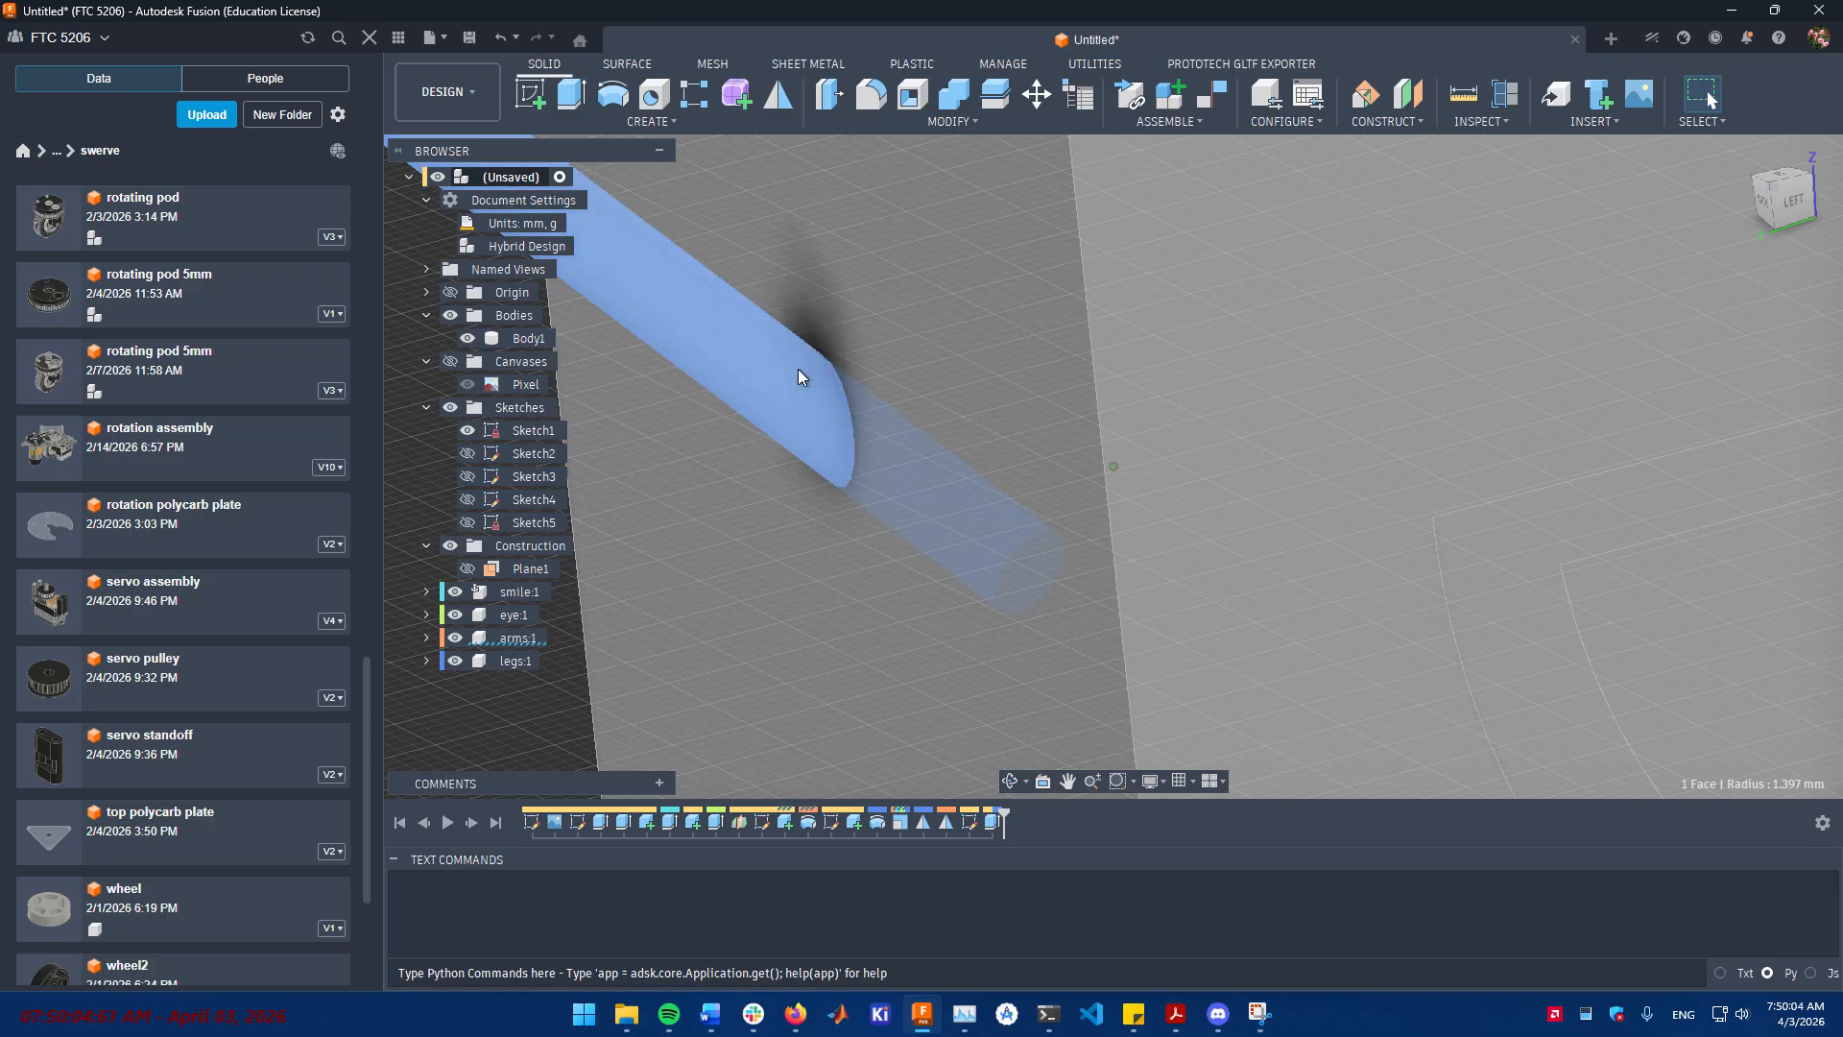
pyautogui.keyDown('shift'); pyautogui.moveTo(823, 384); pyautogui.dragTo(851, 388, button='middle'); pyautogui.keyUp('shift')
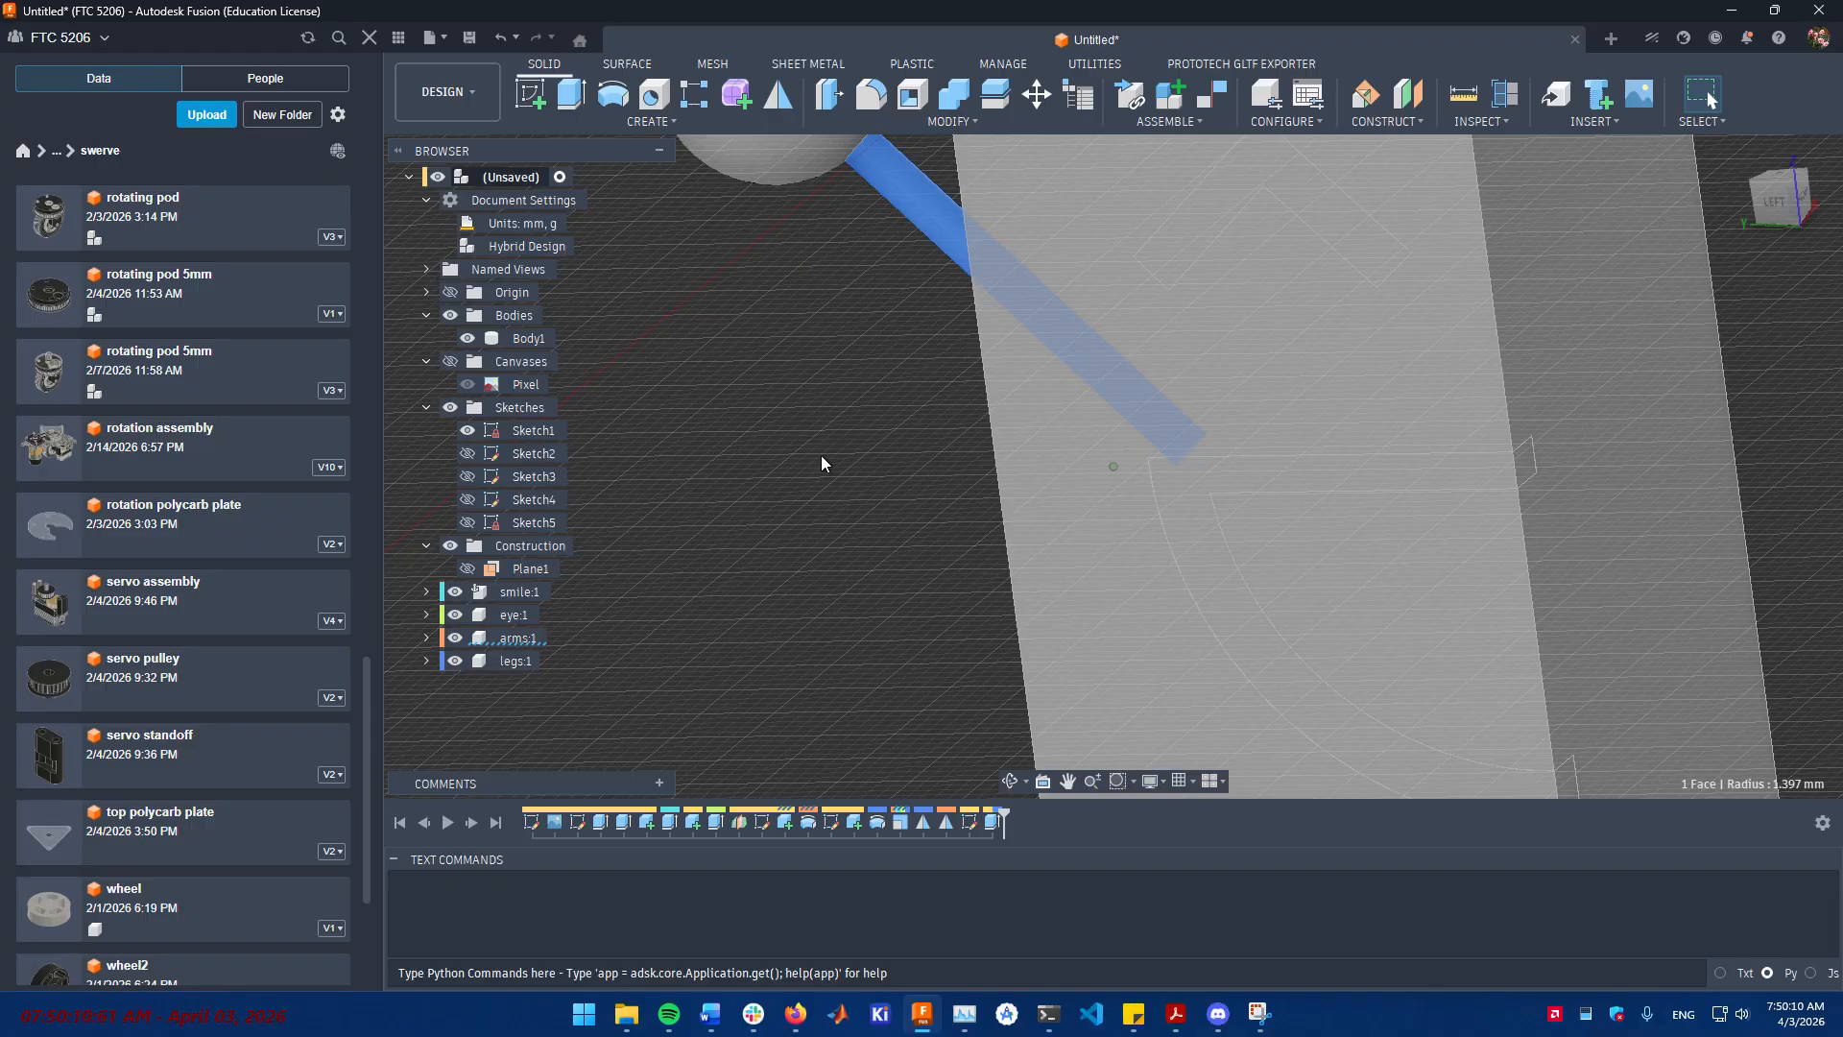
pyautogui.click(1319, 363)
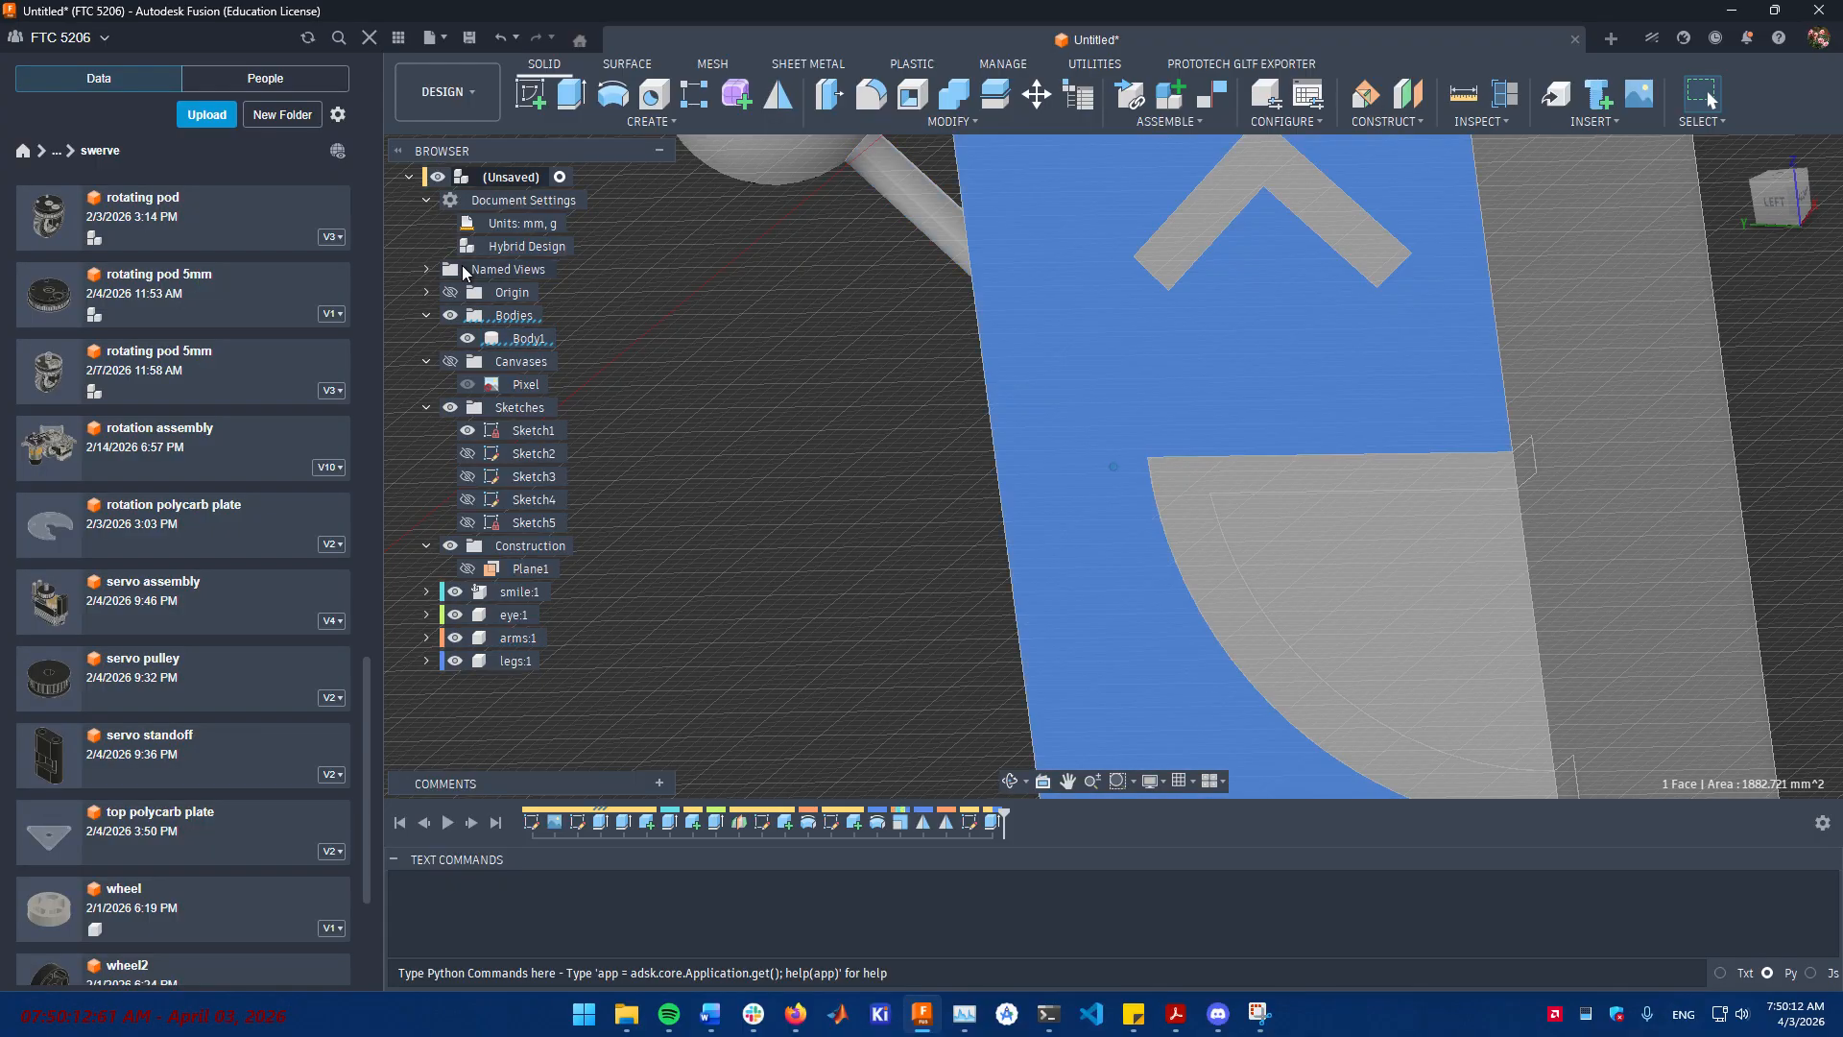
# - Hide the block body and start an extrude from the arm rod's circular inner end face
pyautogui.click(463, 338)
pyautogui.keyDown('shift'); pyautogui.moveTo(1084, 403); pyautogui.dragTo(1368, 434, button='middle'); pyautogui.keyUp('shift')
pyautogui.click(1367, 435)
pyautogui.scroll(5, 1367, 434)
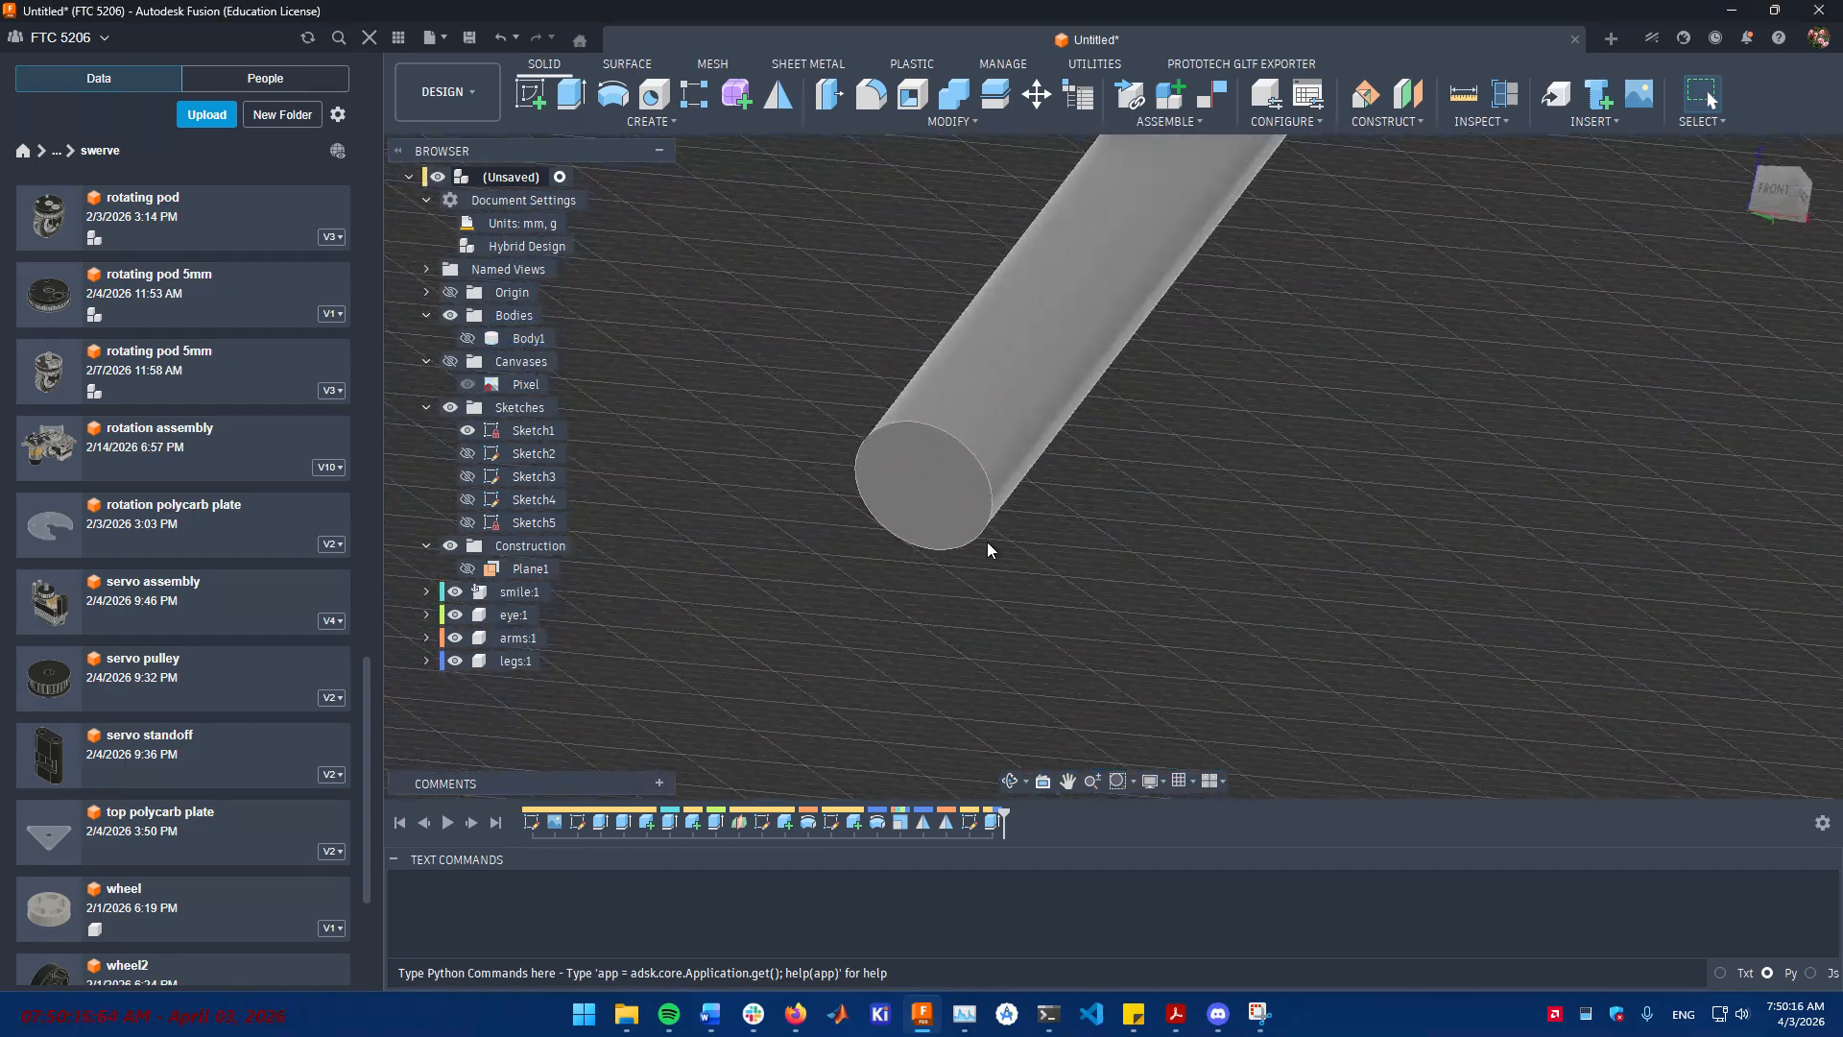
pyautogui.click(967, 529)
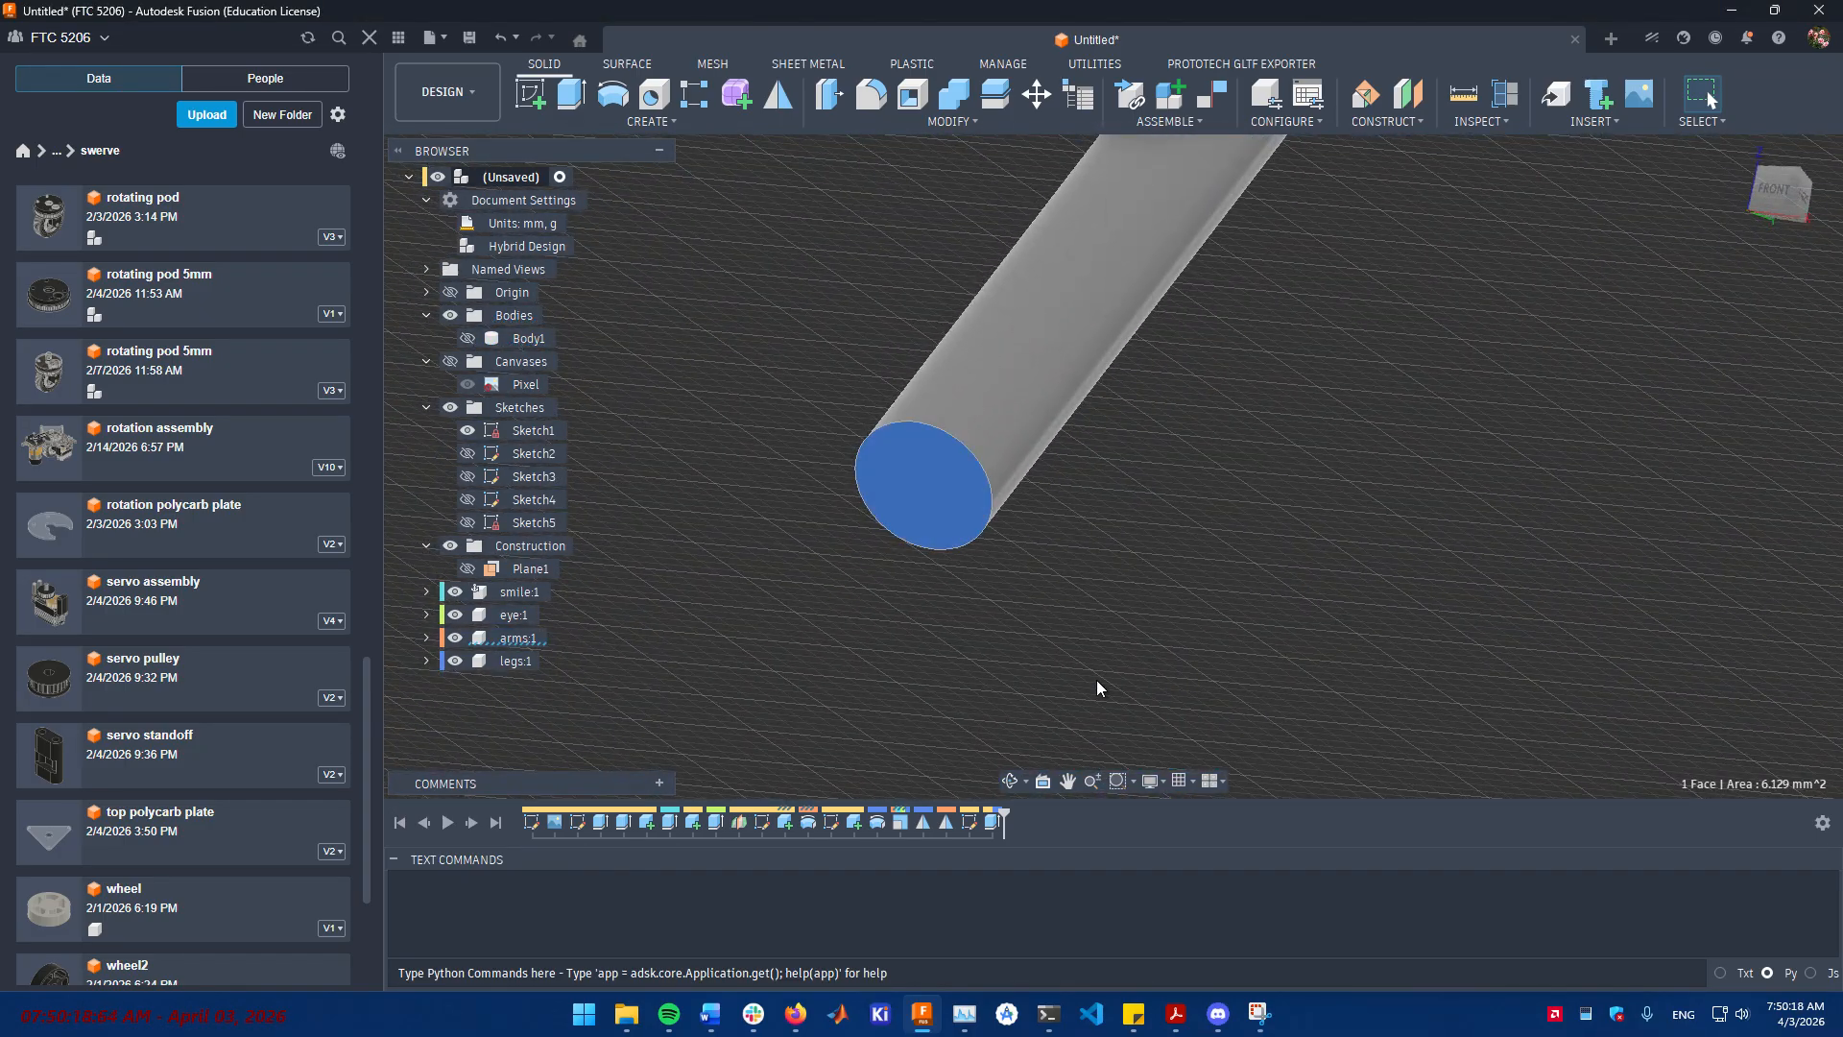
pyautogui.press('e')
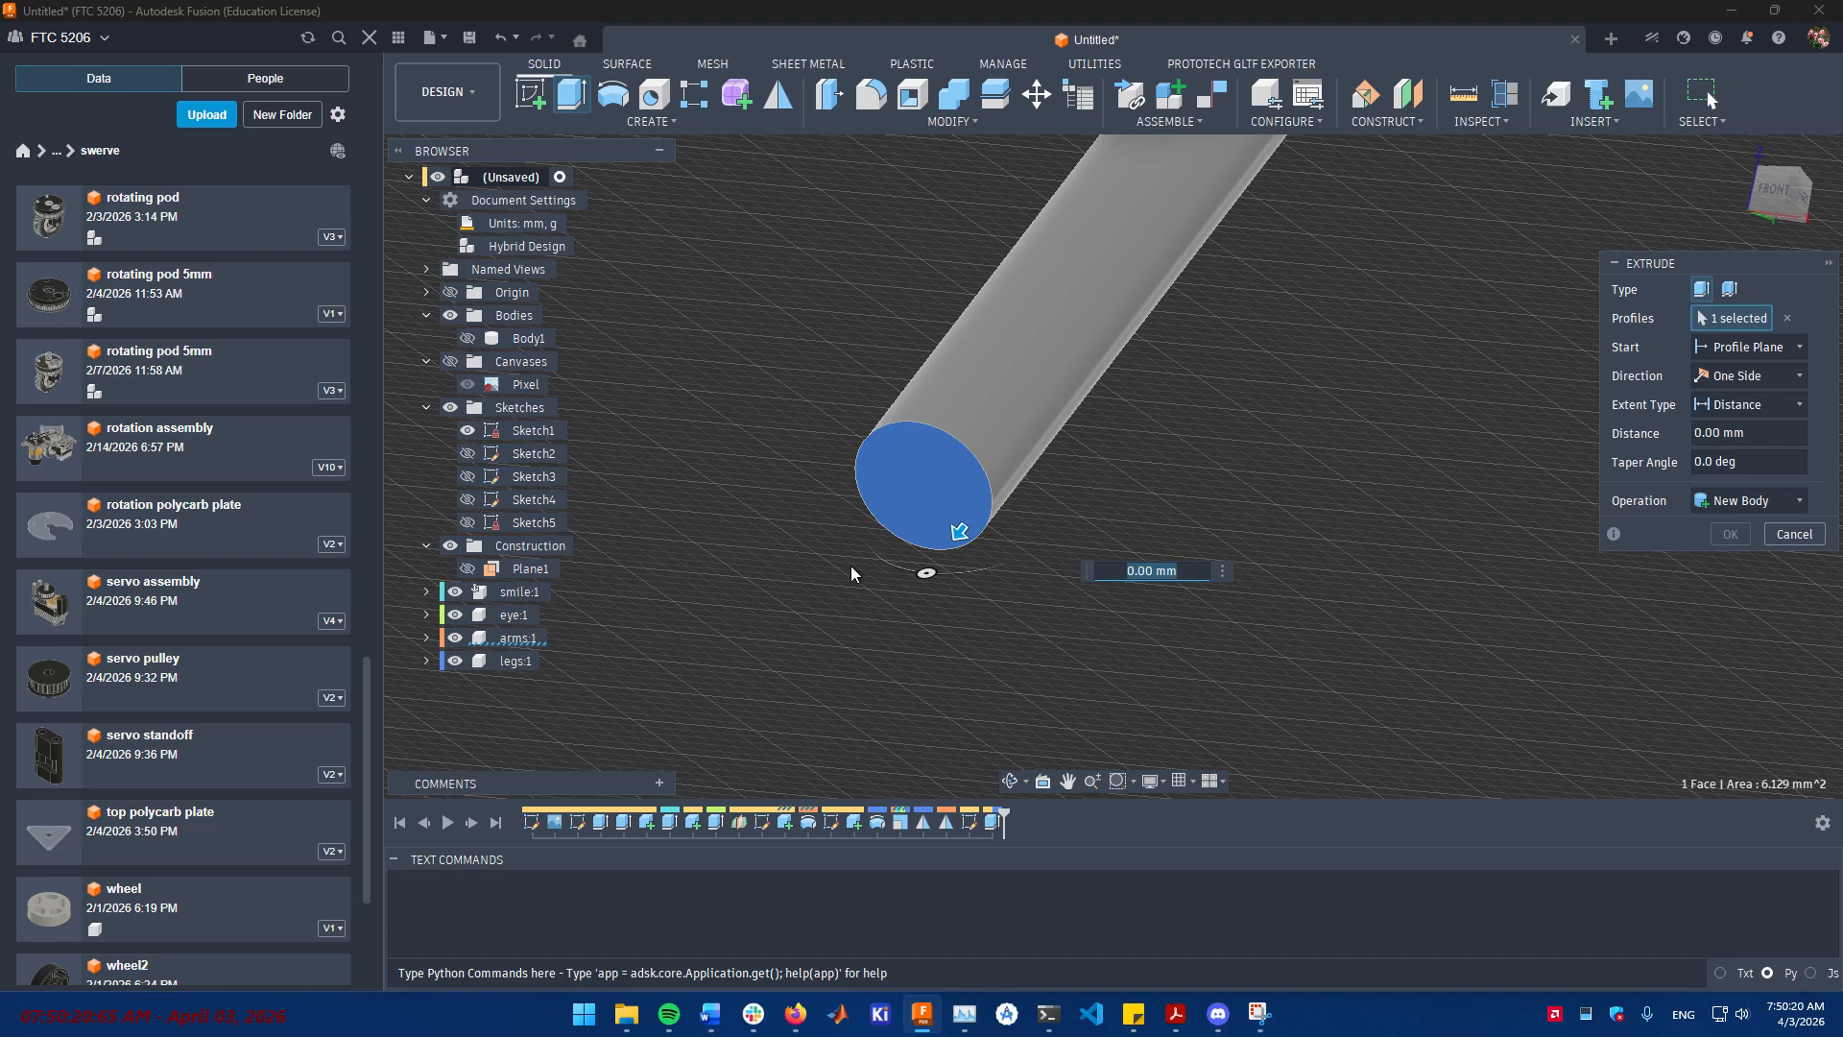
pyautogui.press('Escape')
pyautogui.click(579, 91)
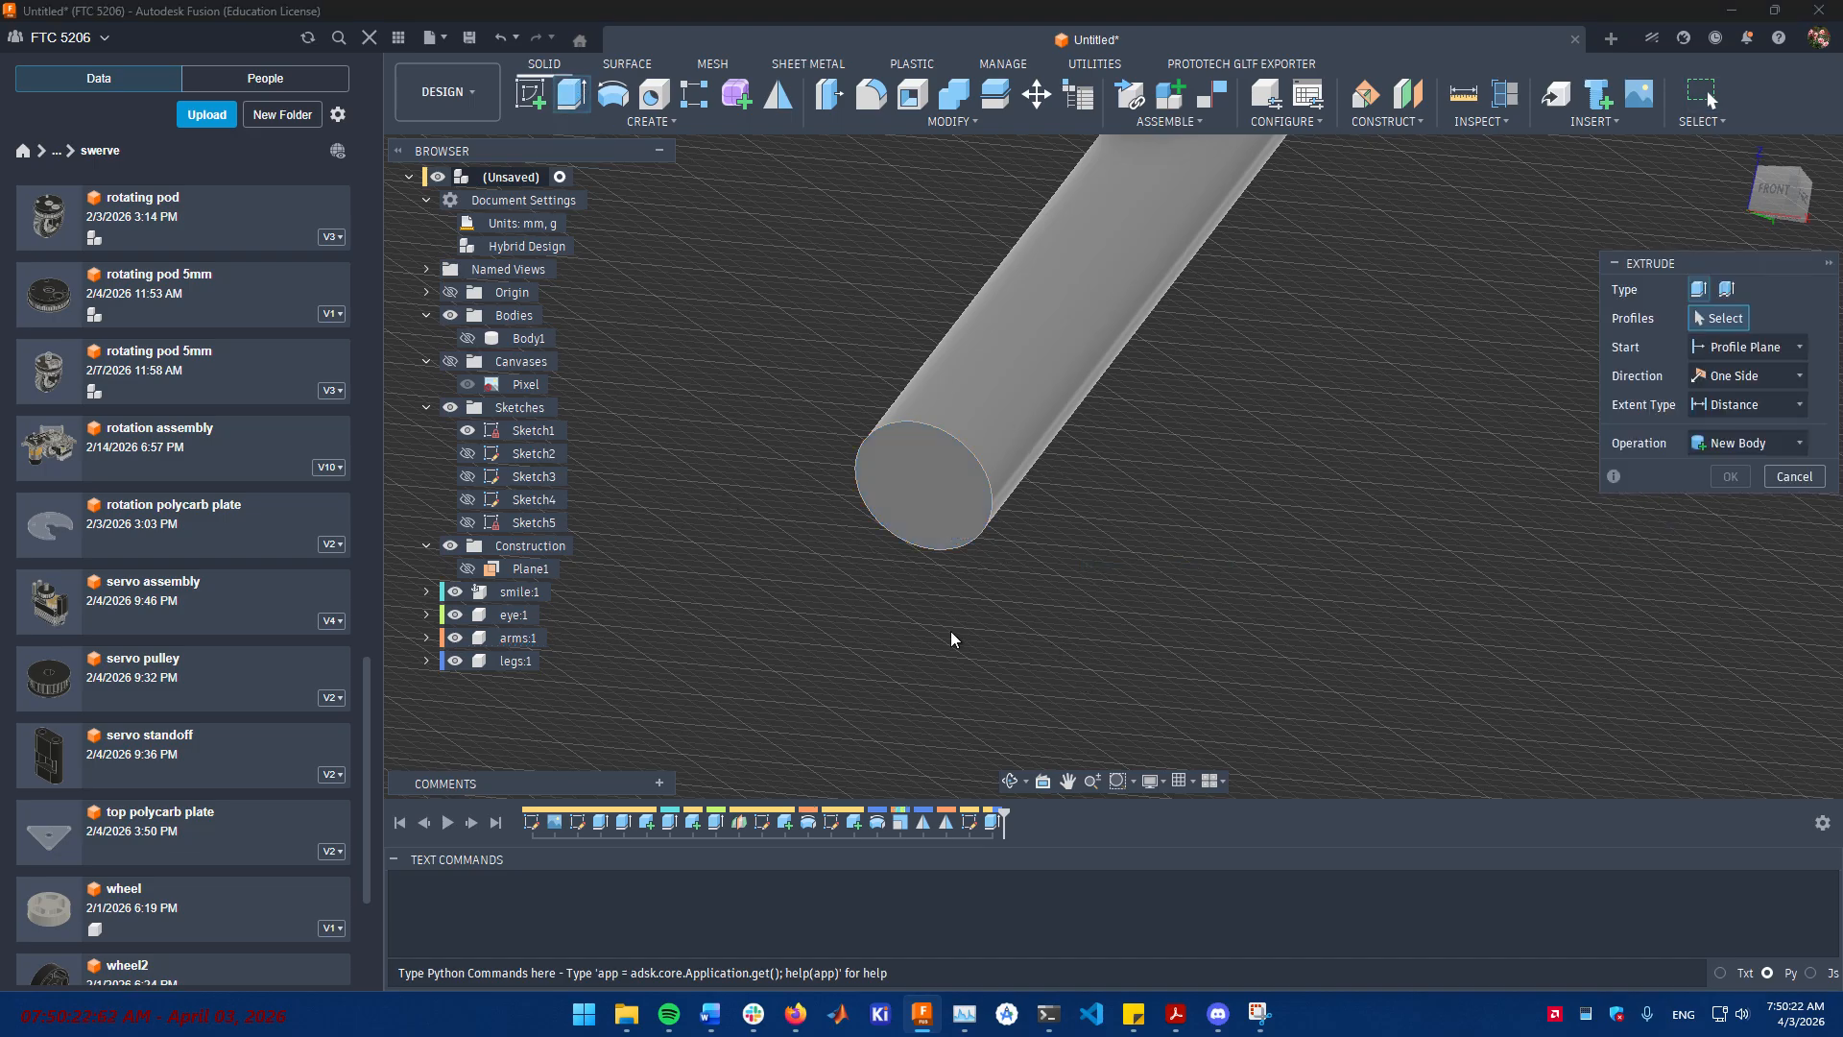
pyautogui.click(954, 501)
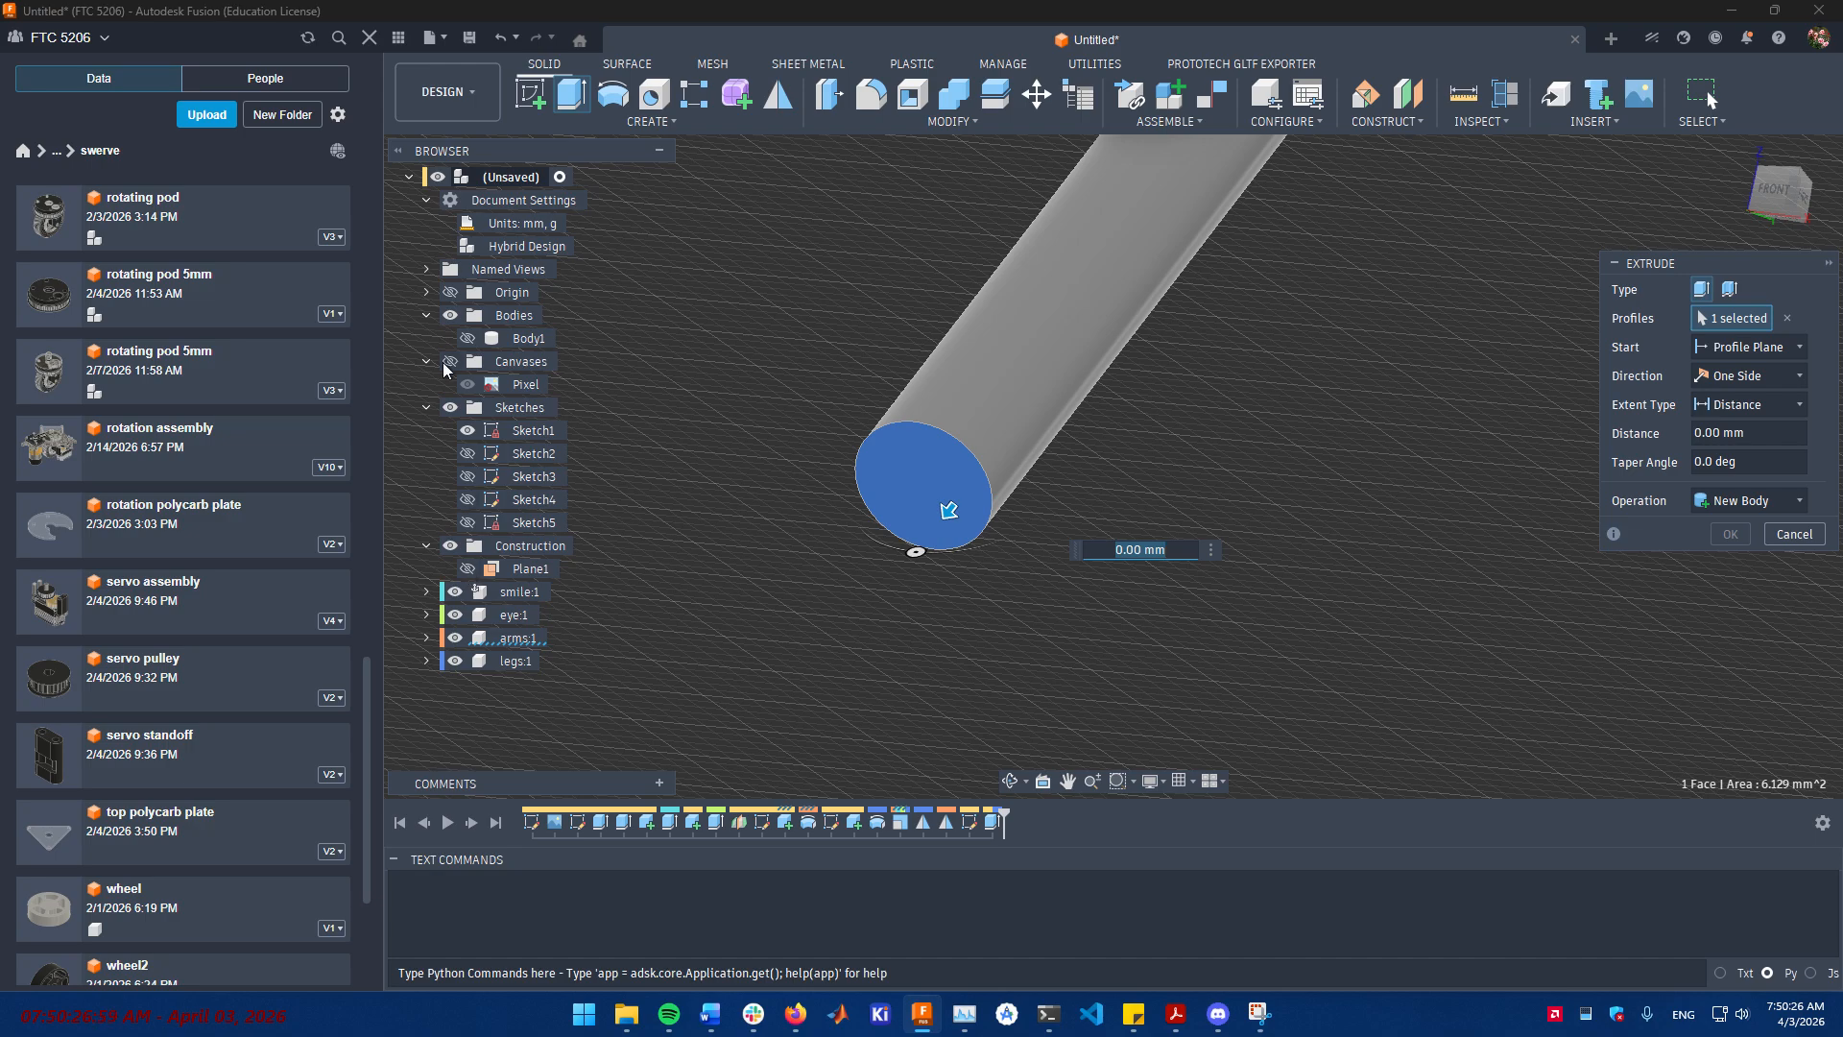
# - Show the block body again and extrude the rod profile -13 mm as a cut along the rod through the block's wall
pyautogui.click(467, 338)
pyautogui.keyDown('shift'); pyautogui.moveTo(675, 439); pyautogui.dragTo(962, 610, button='middle'); pyautogui.keyUp('shift')
pyautogui.click(1780, 220)
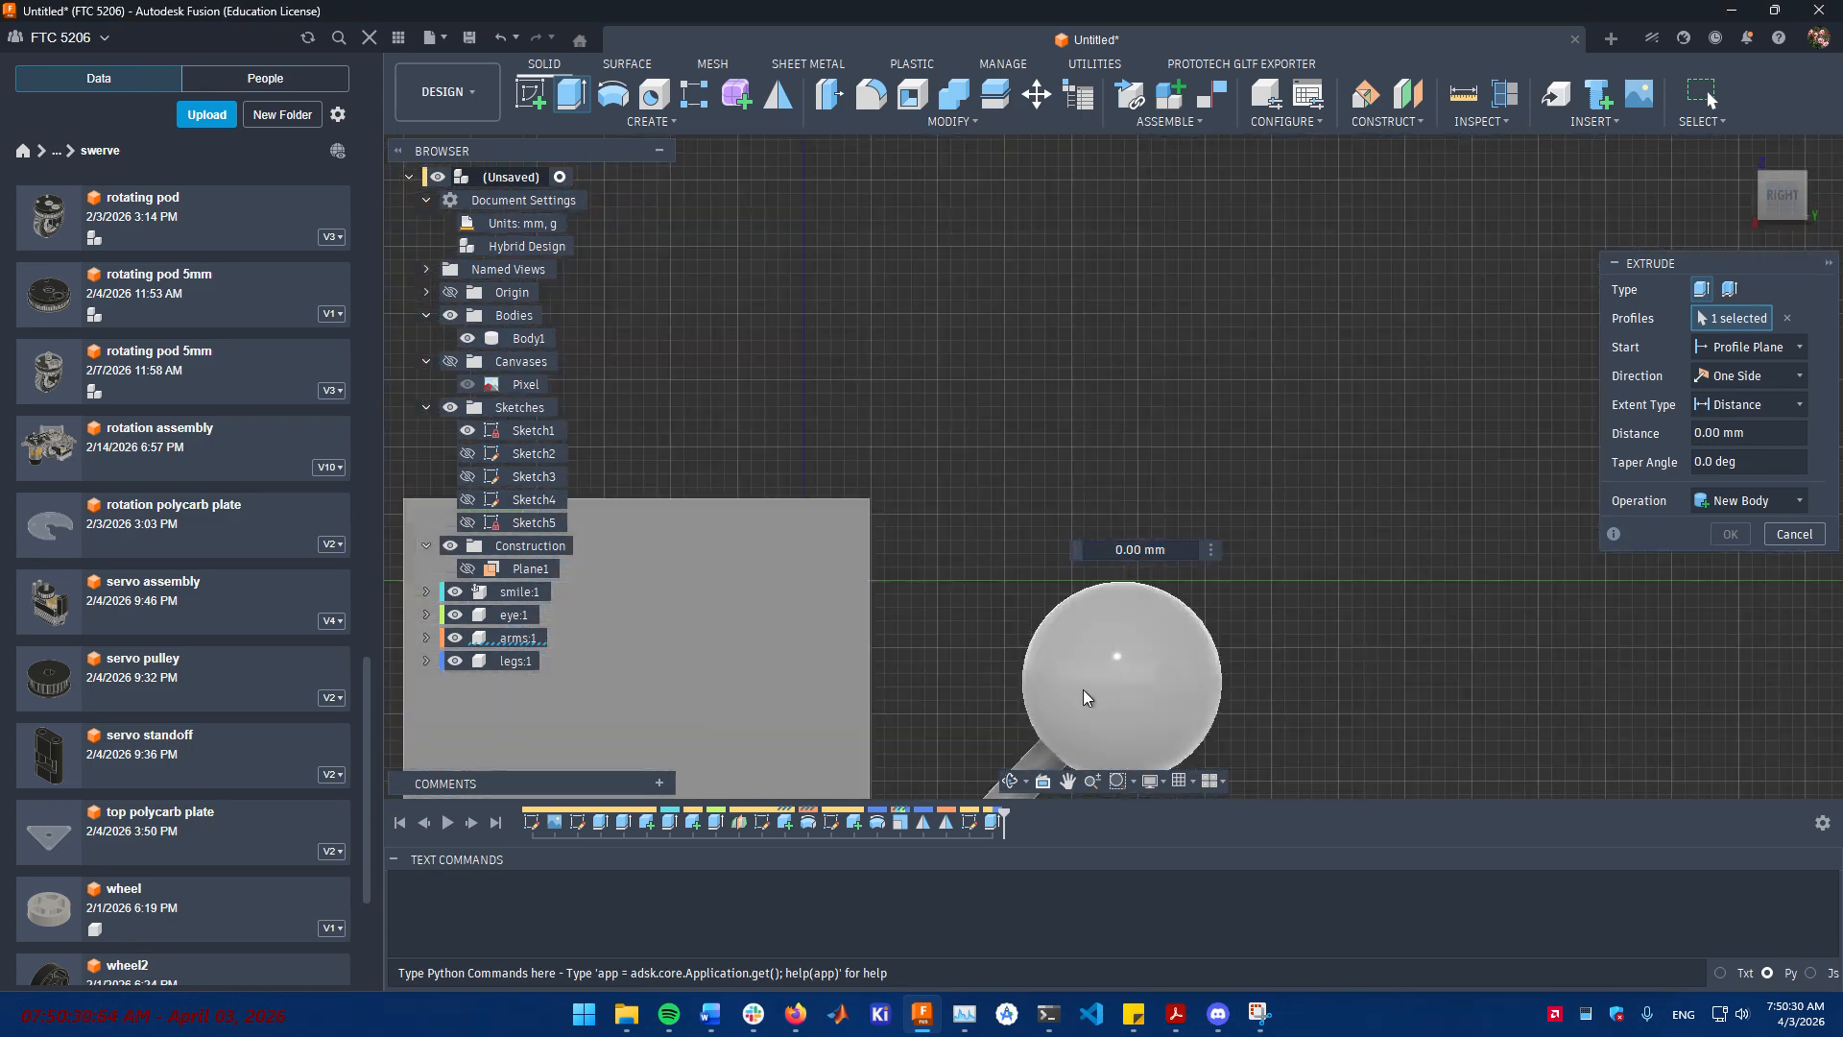
pyautogui.scroll(5, 929, 713)
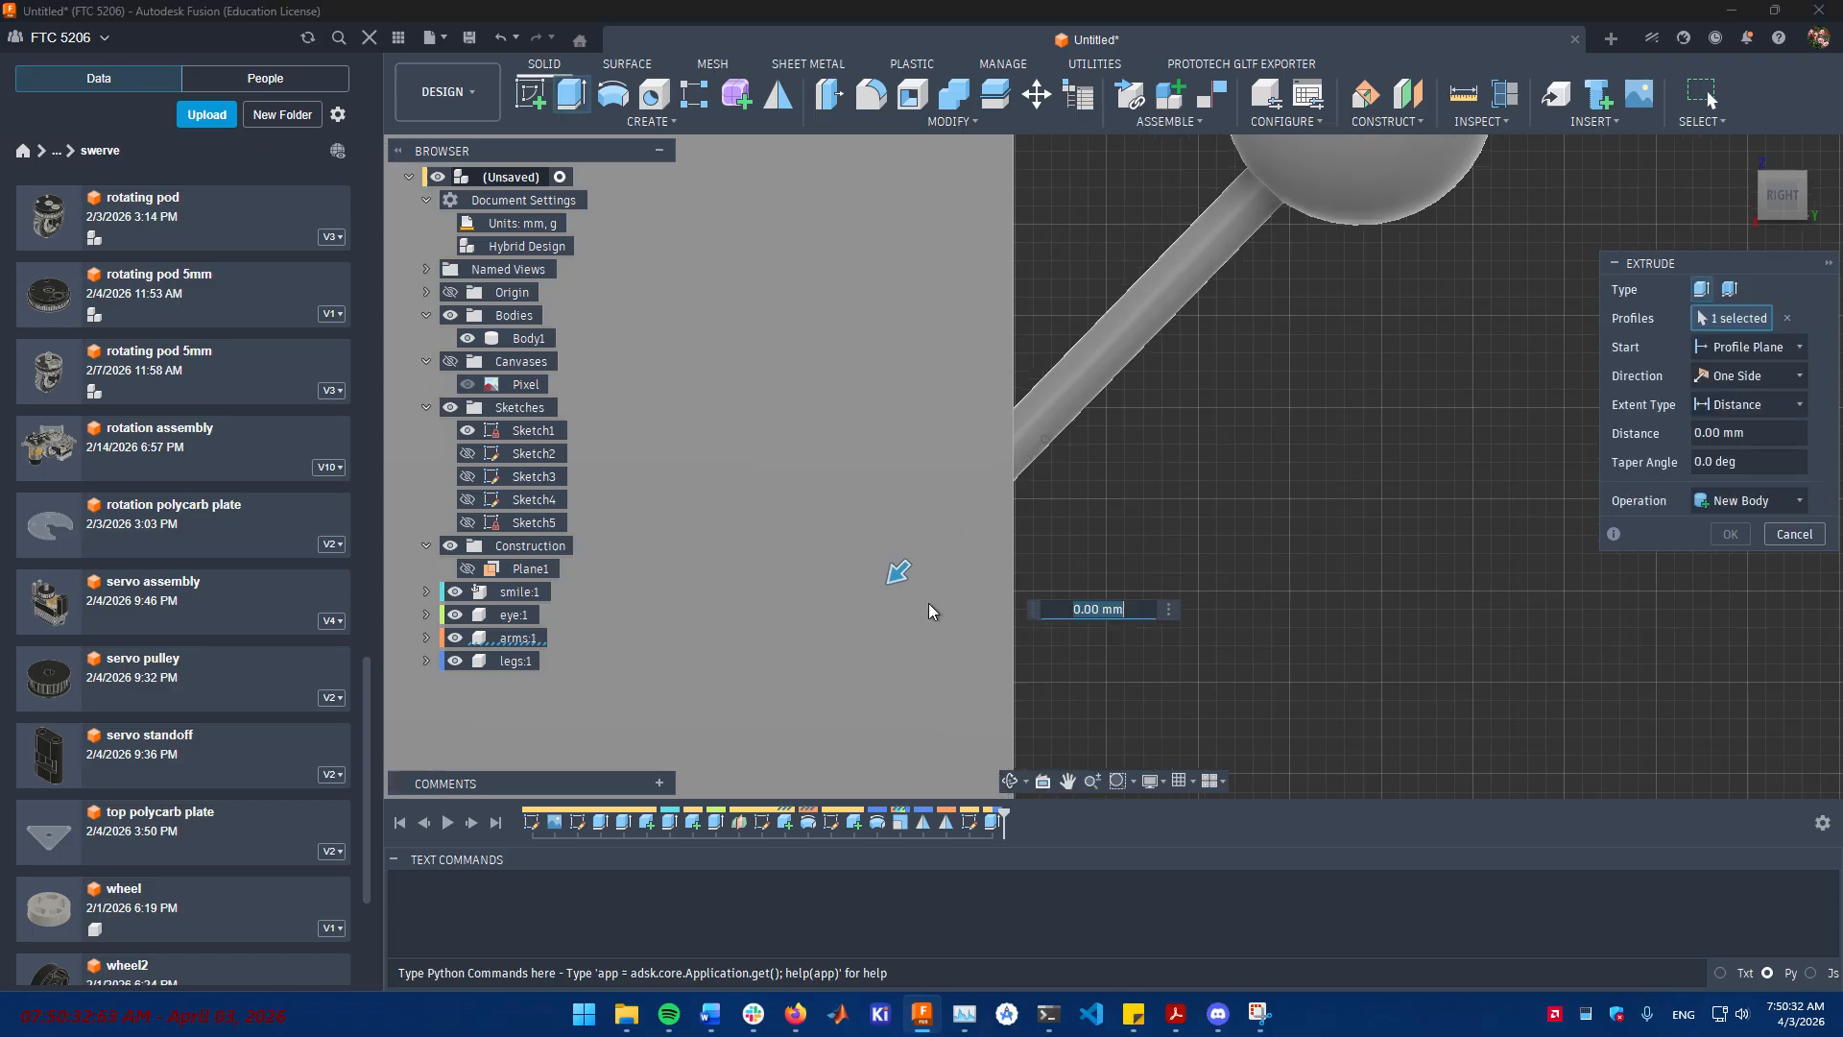
pyautogui.moveTo(882, 539); pyautogui.dragTo(1170, 254)
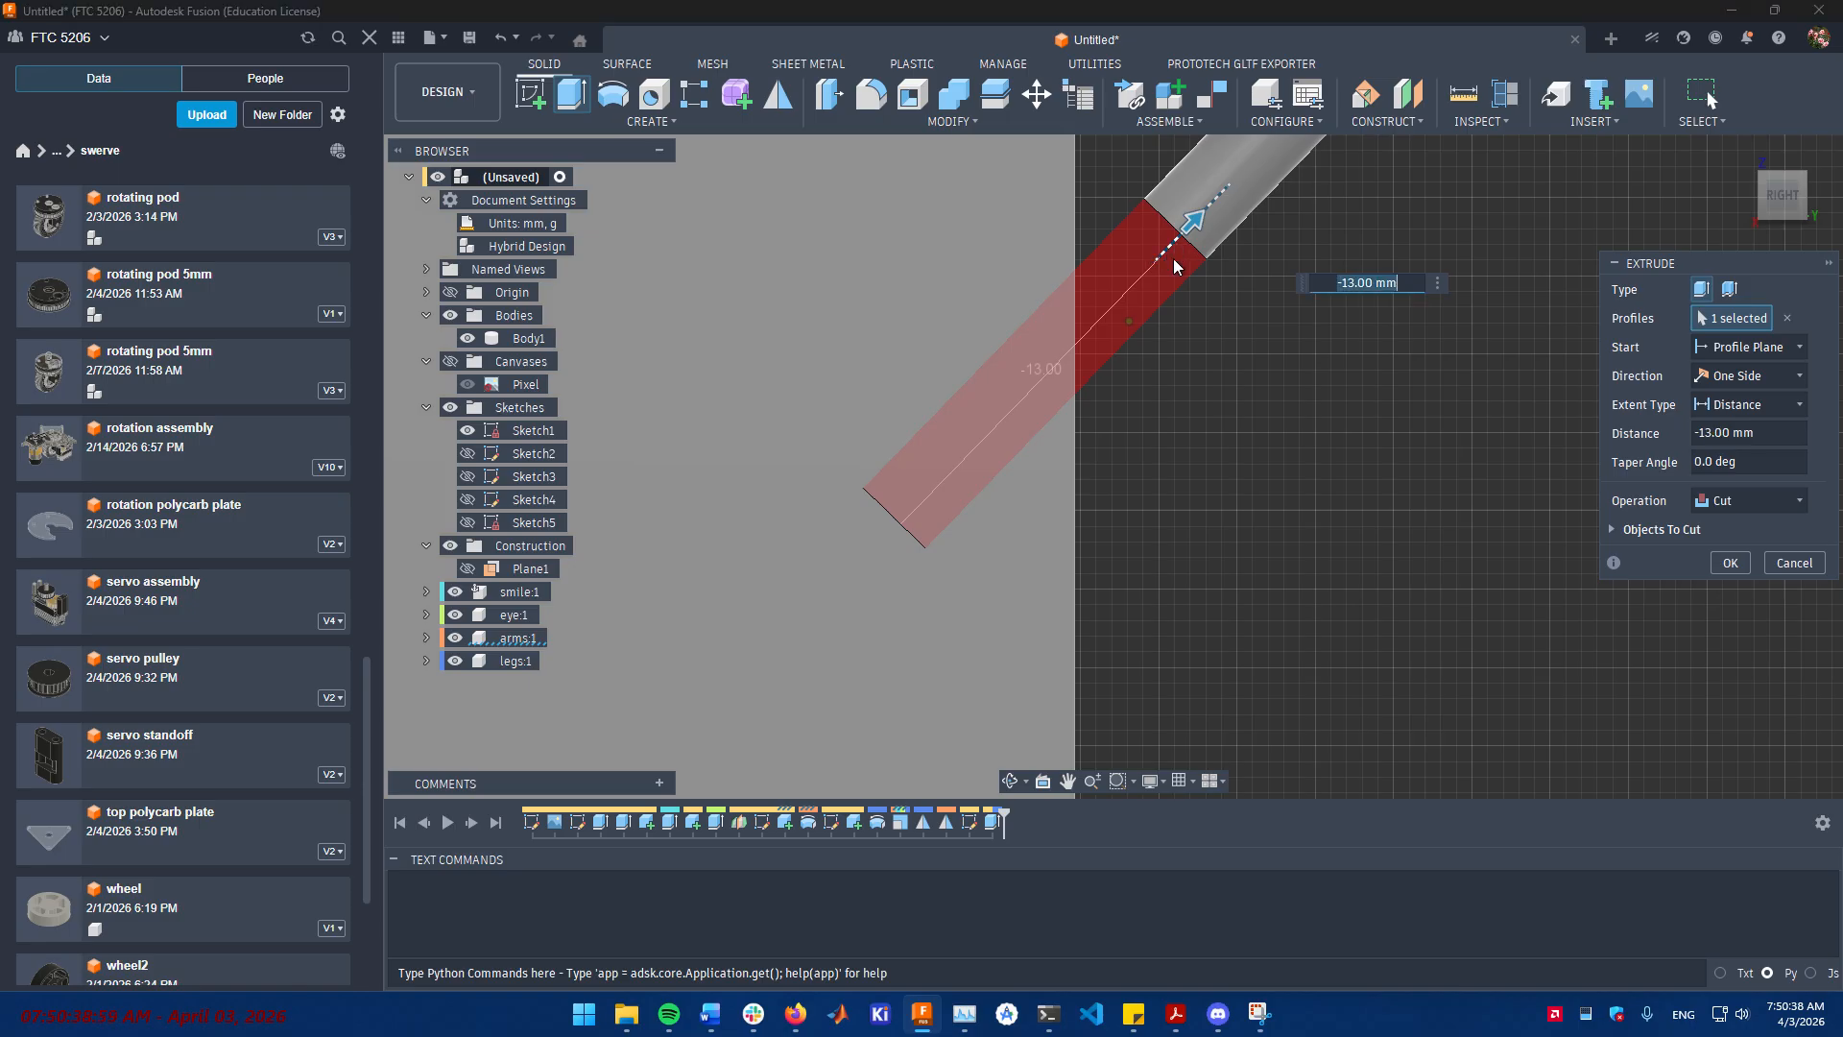
pyautogui.moveTo(1170, 254); pyautogui.dragTo(1088, 357, button='middle')
pyautogui.keyDown('shift'); pyautogui.moveTo(1017, 479); pyautogui.dragTo(1017, 481, button='middle'); pyautogui.keyUp('shift')
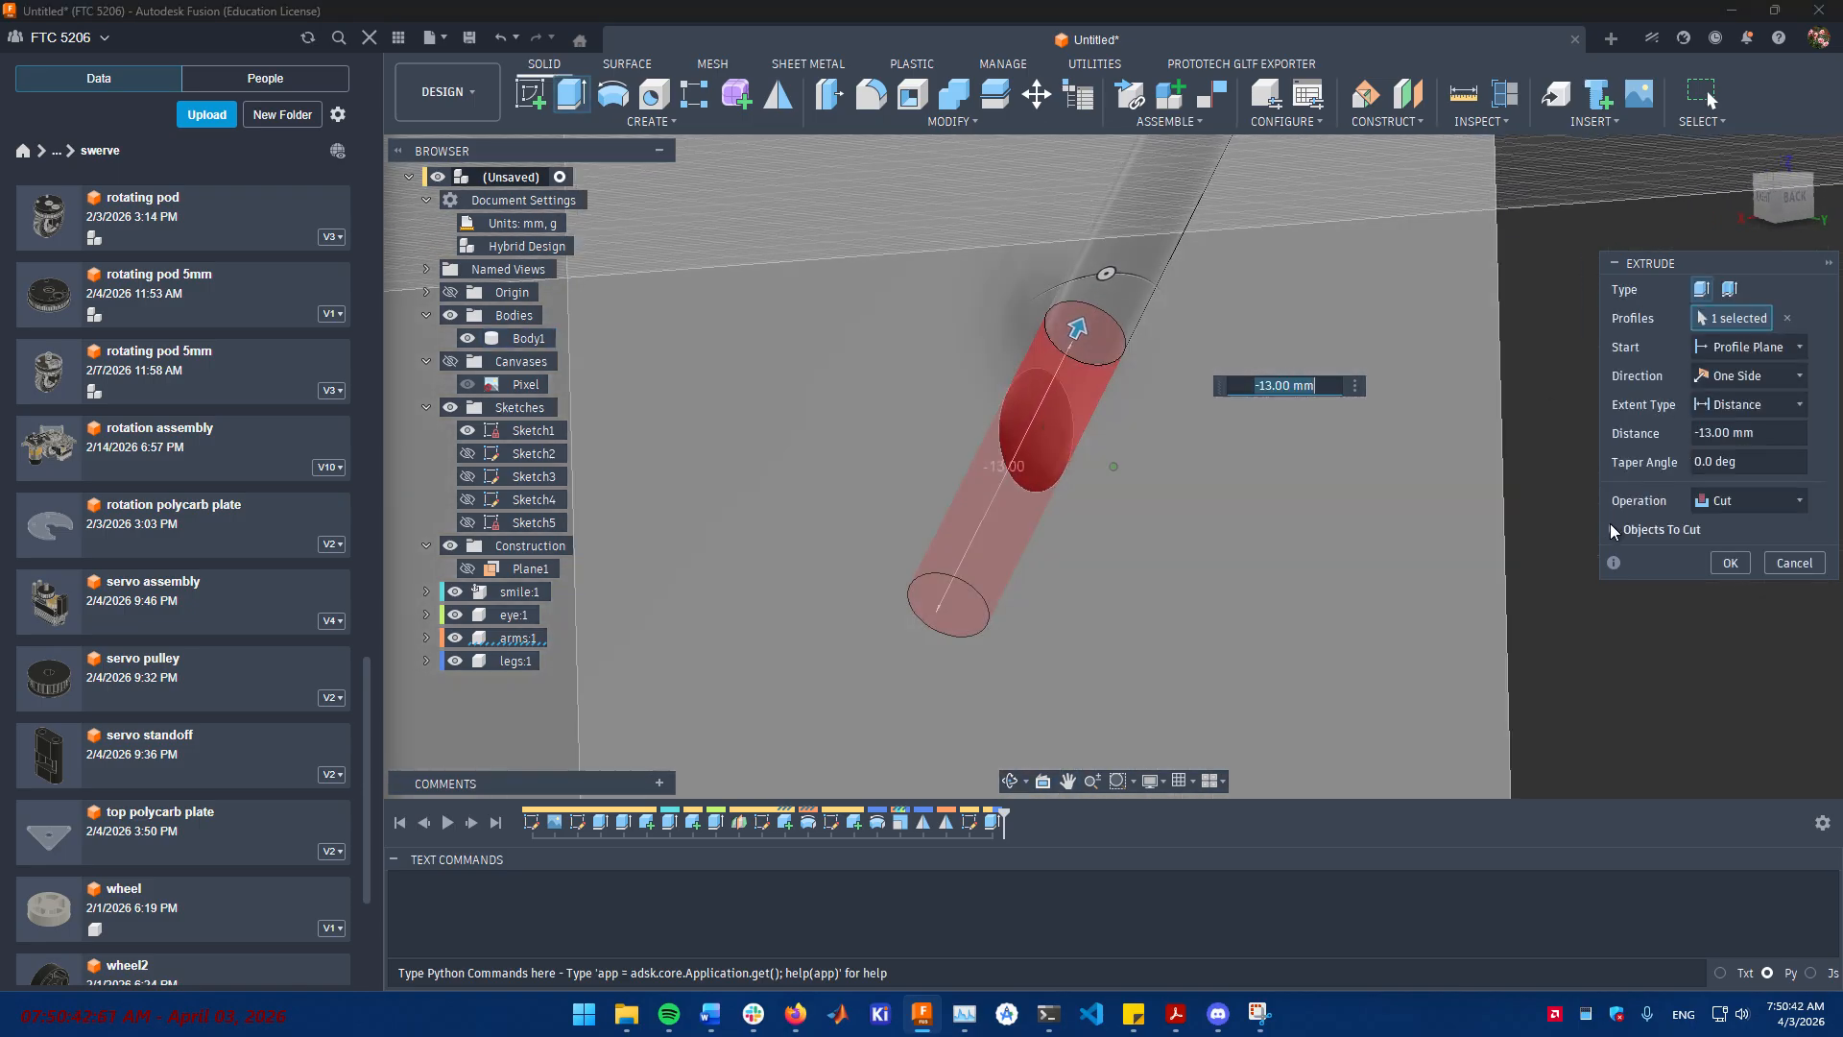
# - Exclude the arms body from the objects to cut and complete the extrude cut
pyautogui.click(1613, 529)
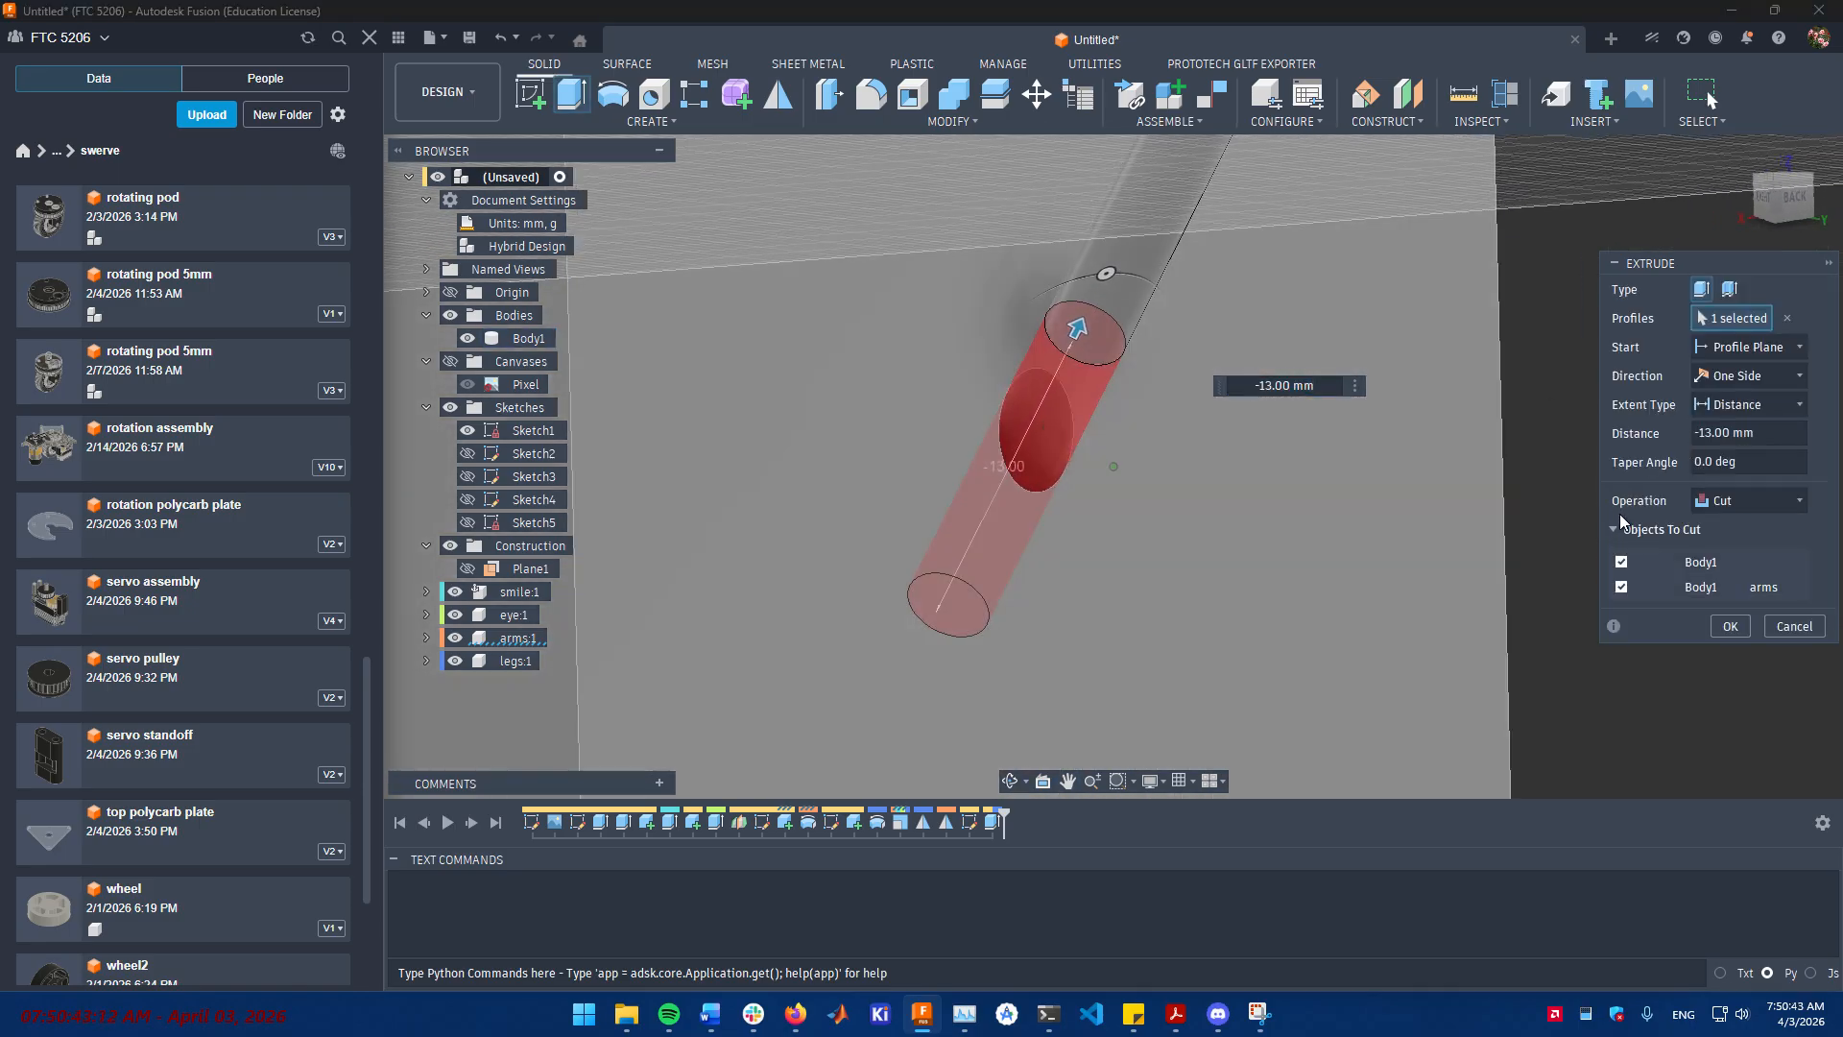
pyautogui.click(1621, 586)
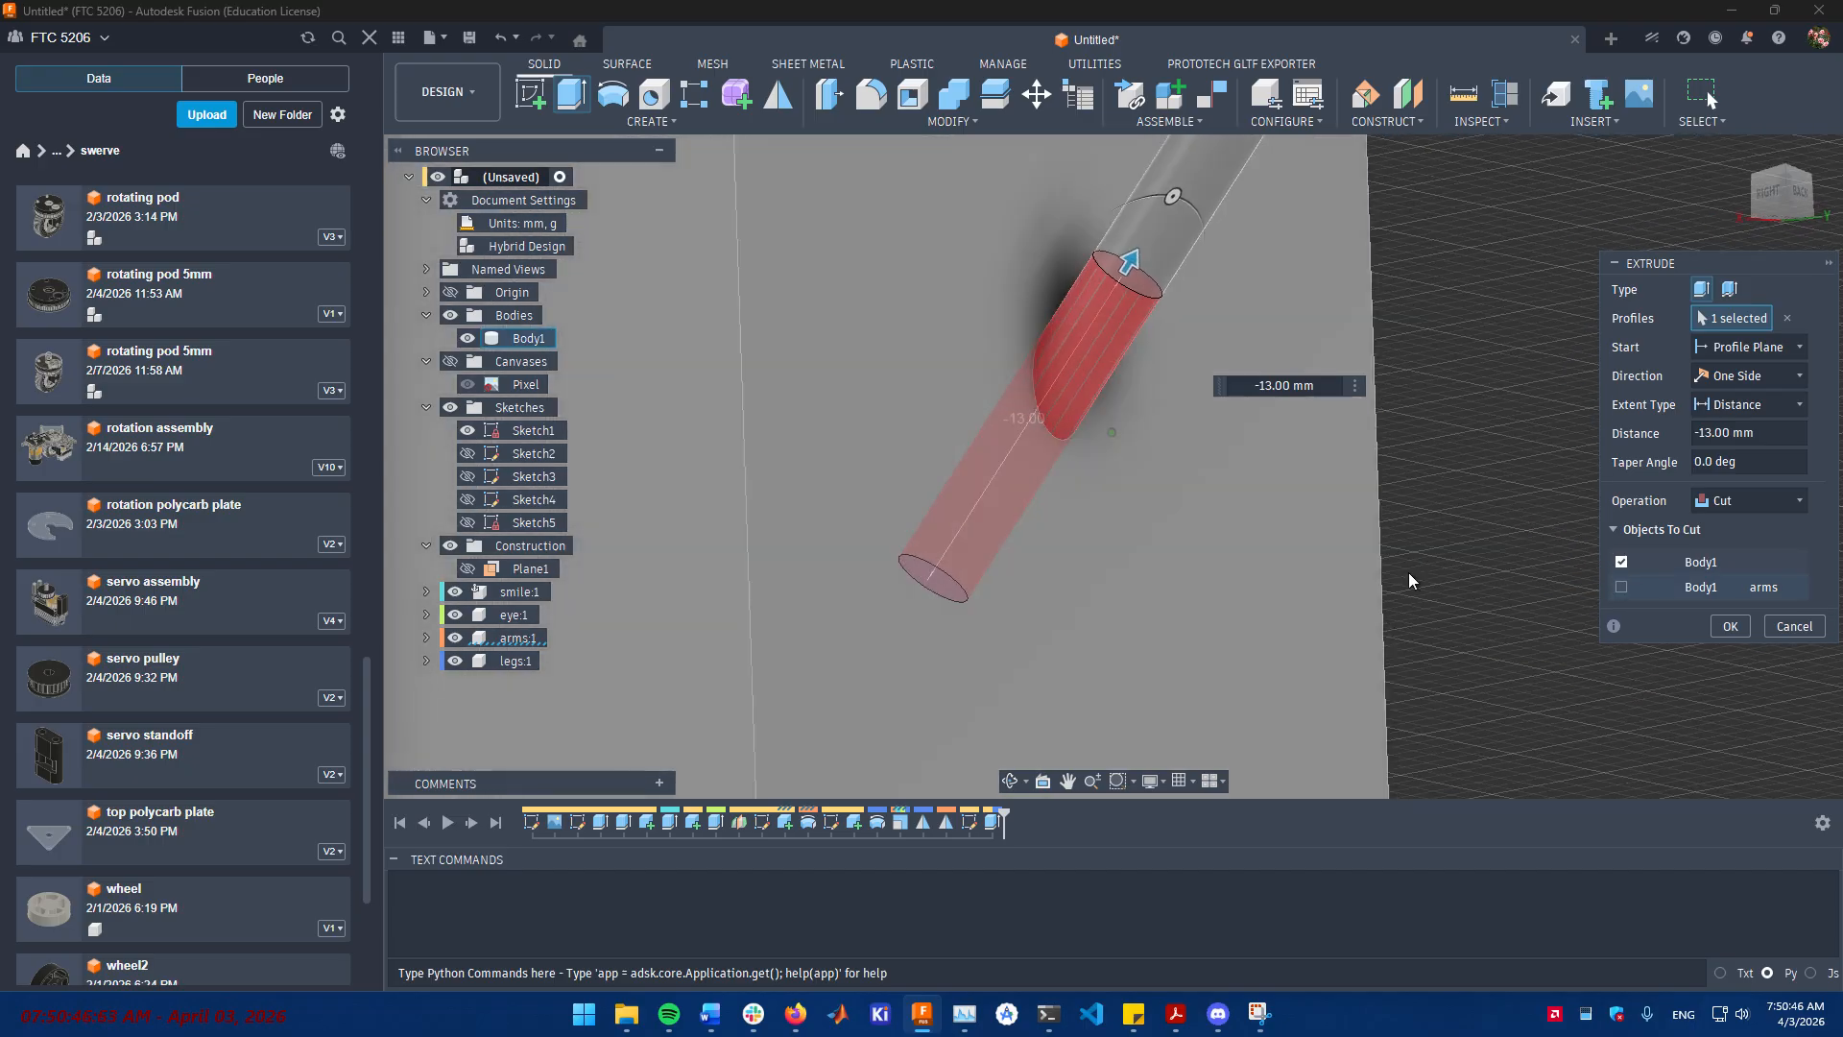
pyautogui.click(1730, 626)
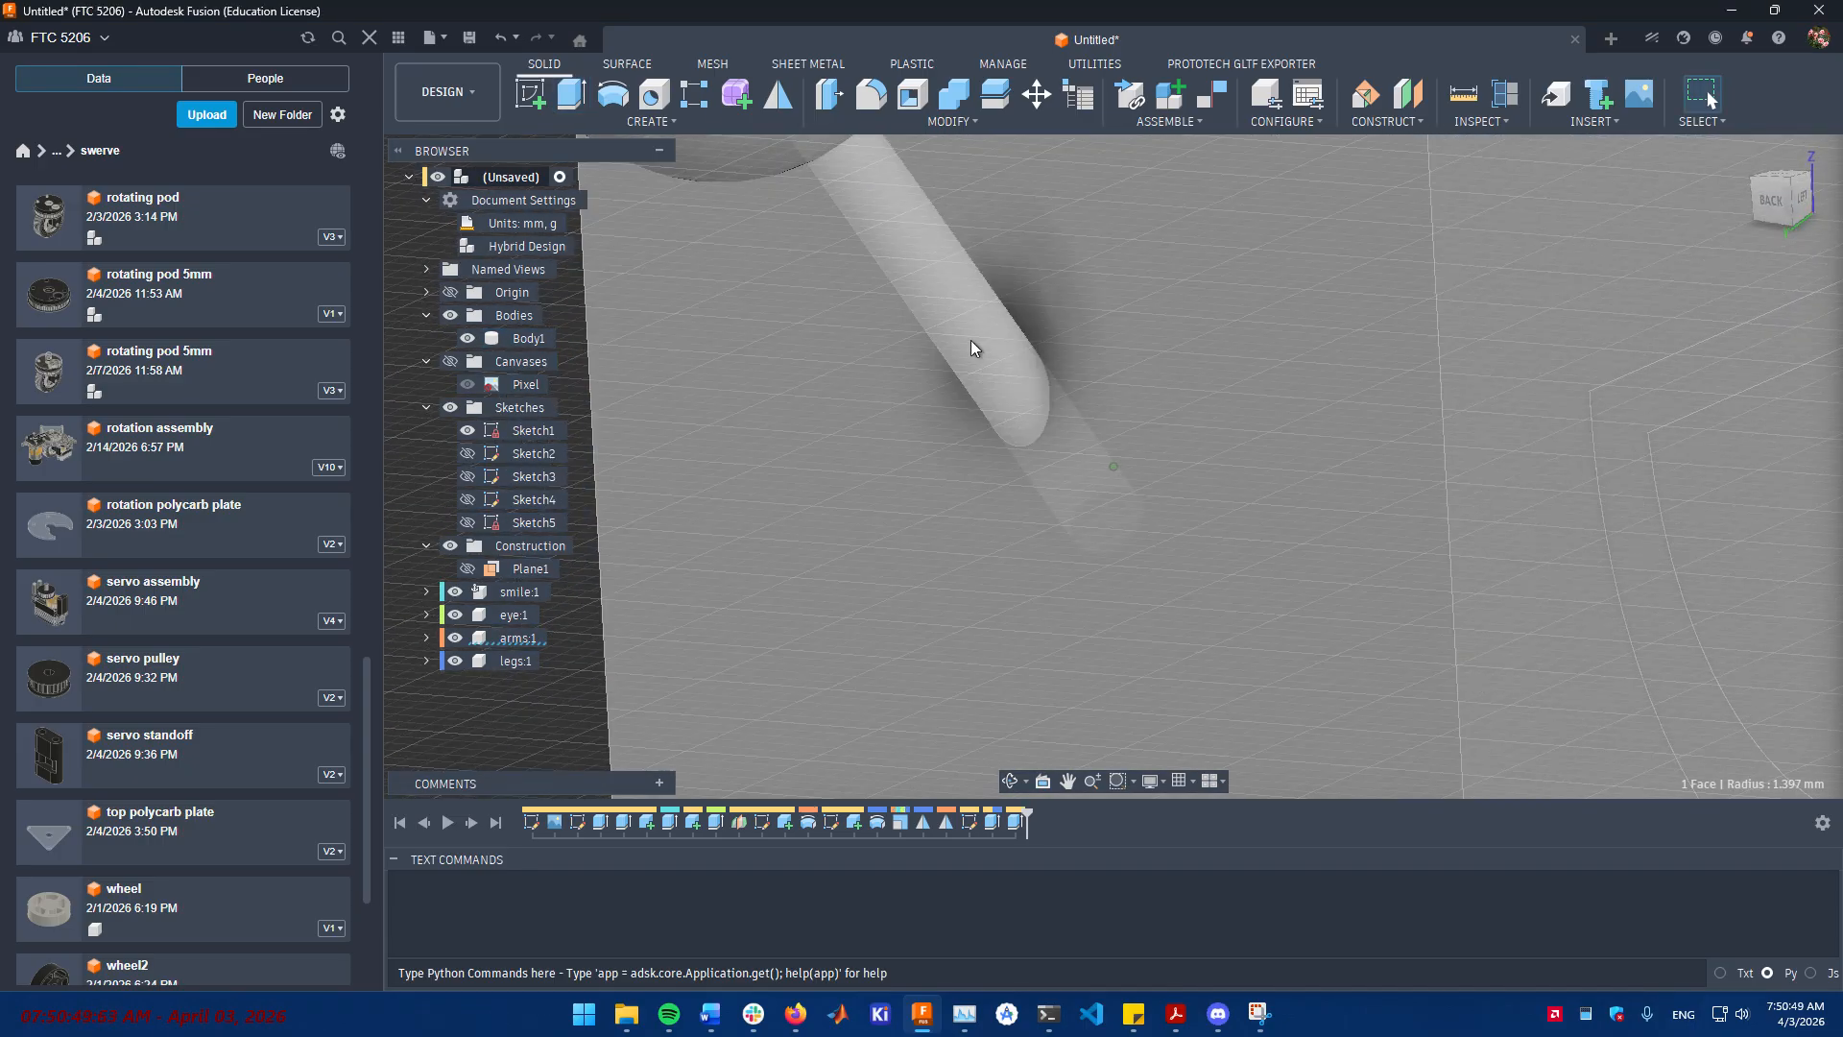
# - Hide the arms component, offset the arm hole's cylindrical face by -0.1 mm, and show the arms again
pyautogui.click(970, 340)
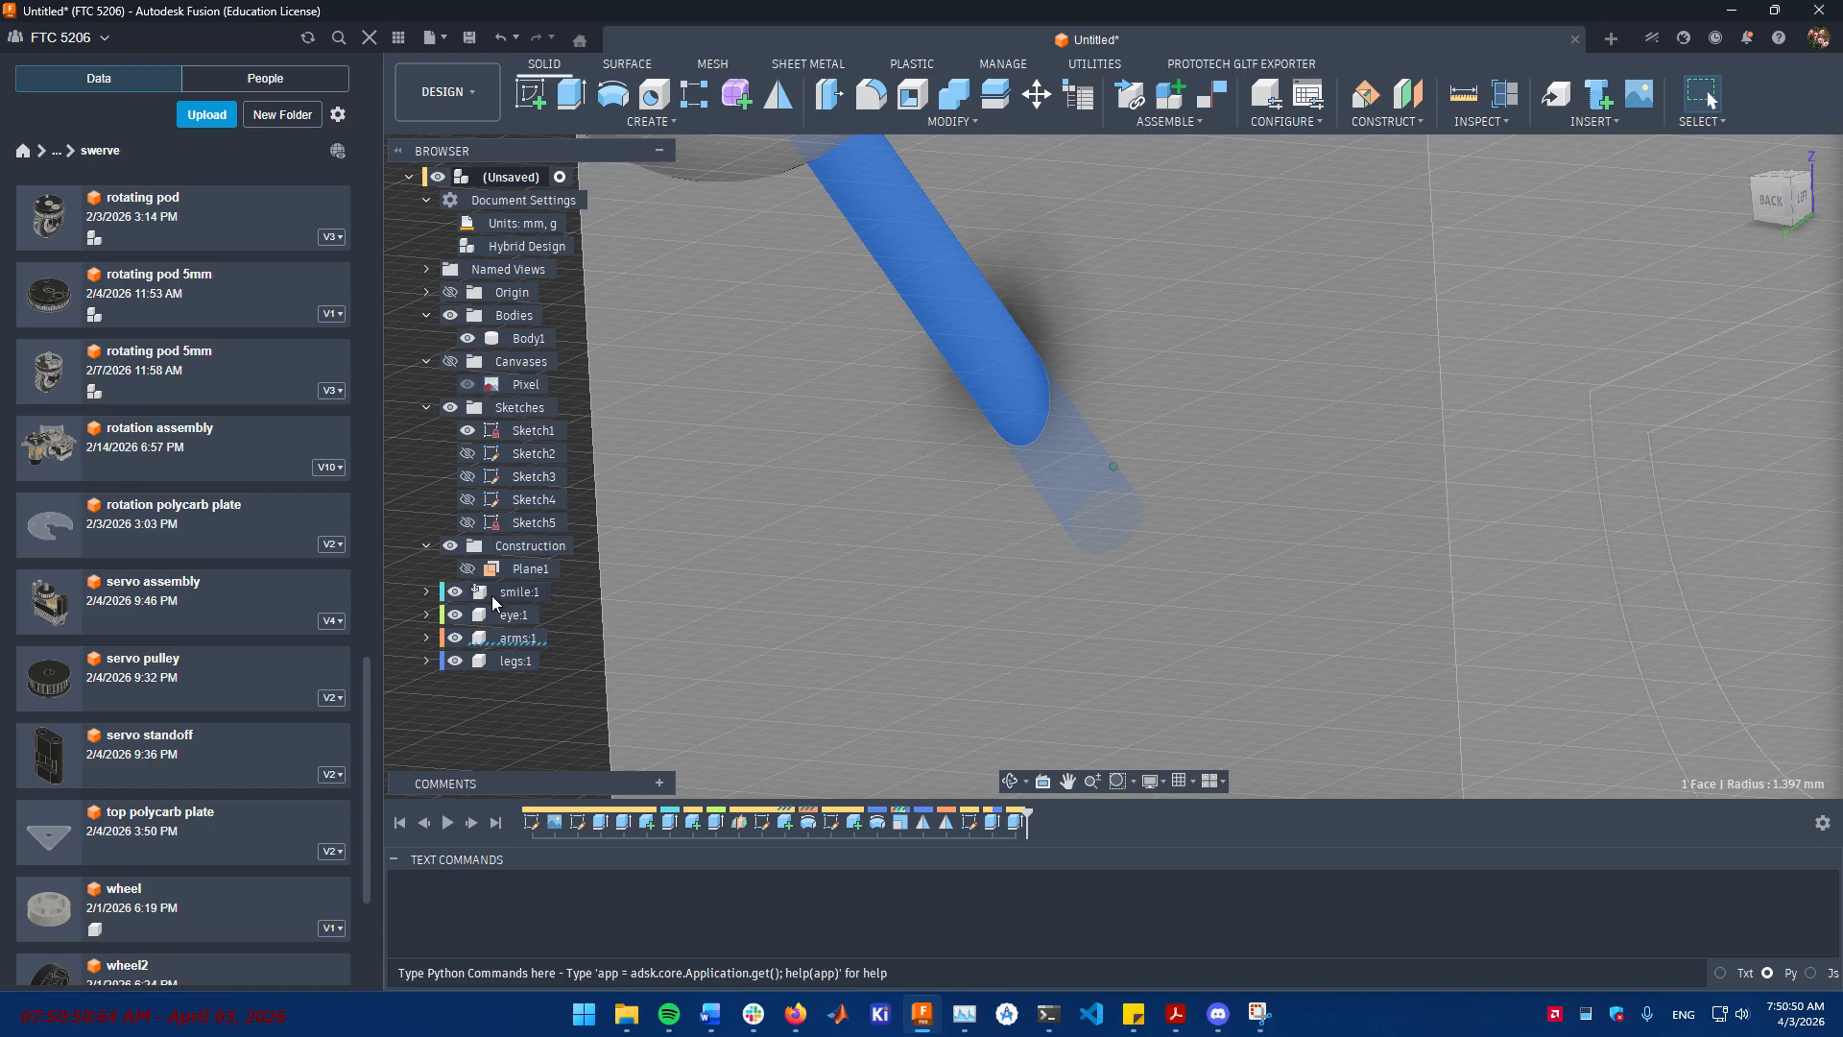
pyautogui.click(462, 640)
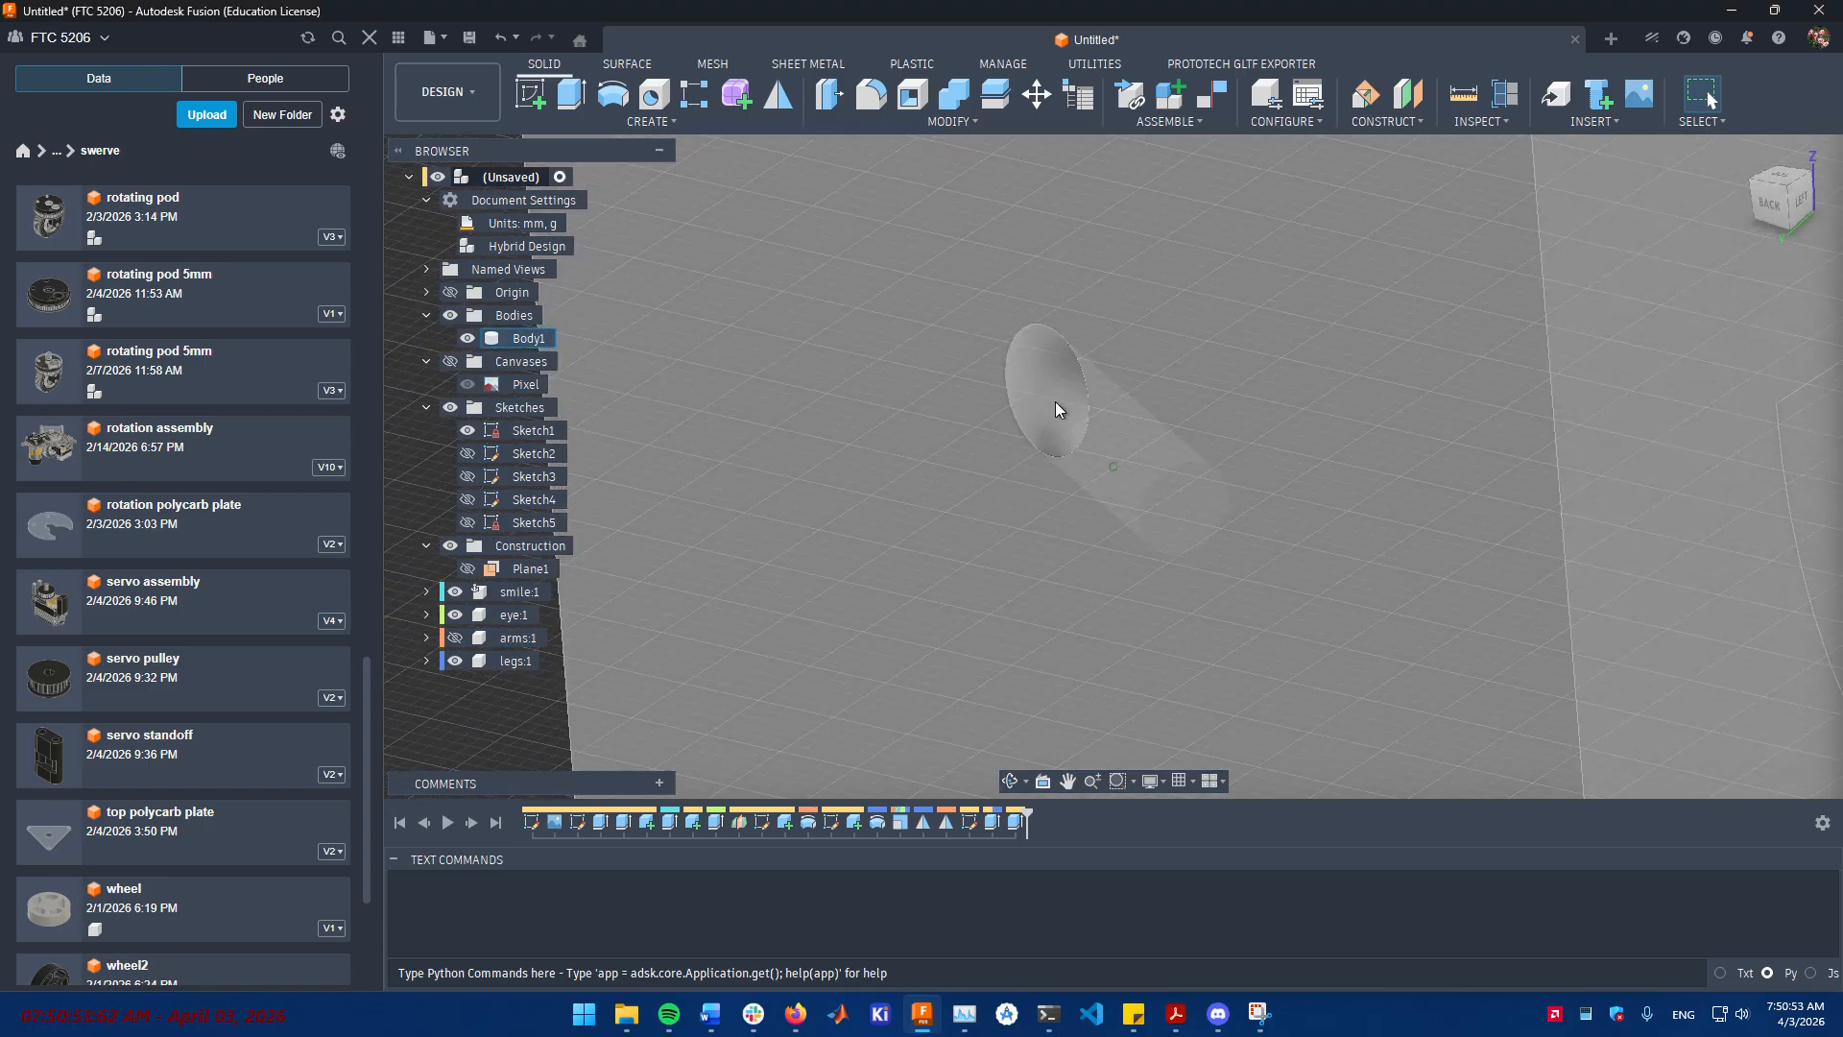
pyautogui.click(1055, 402)
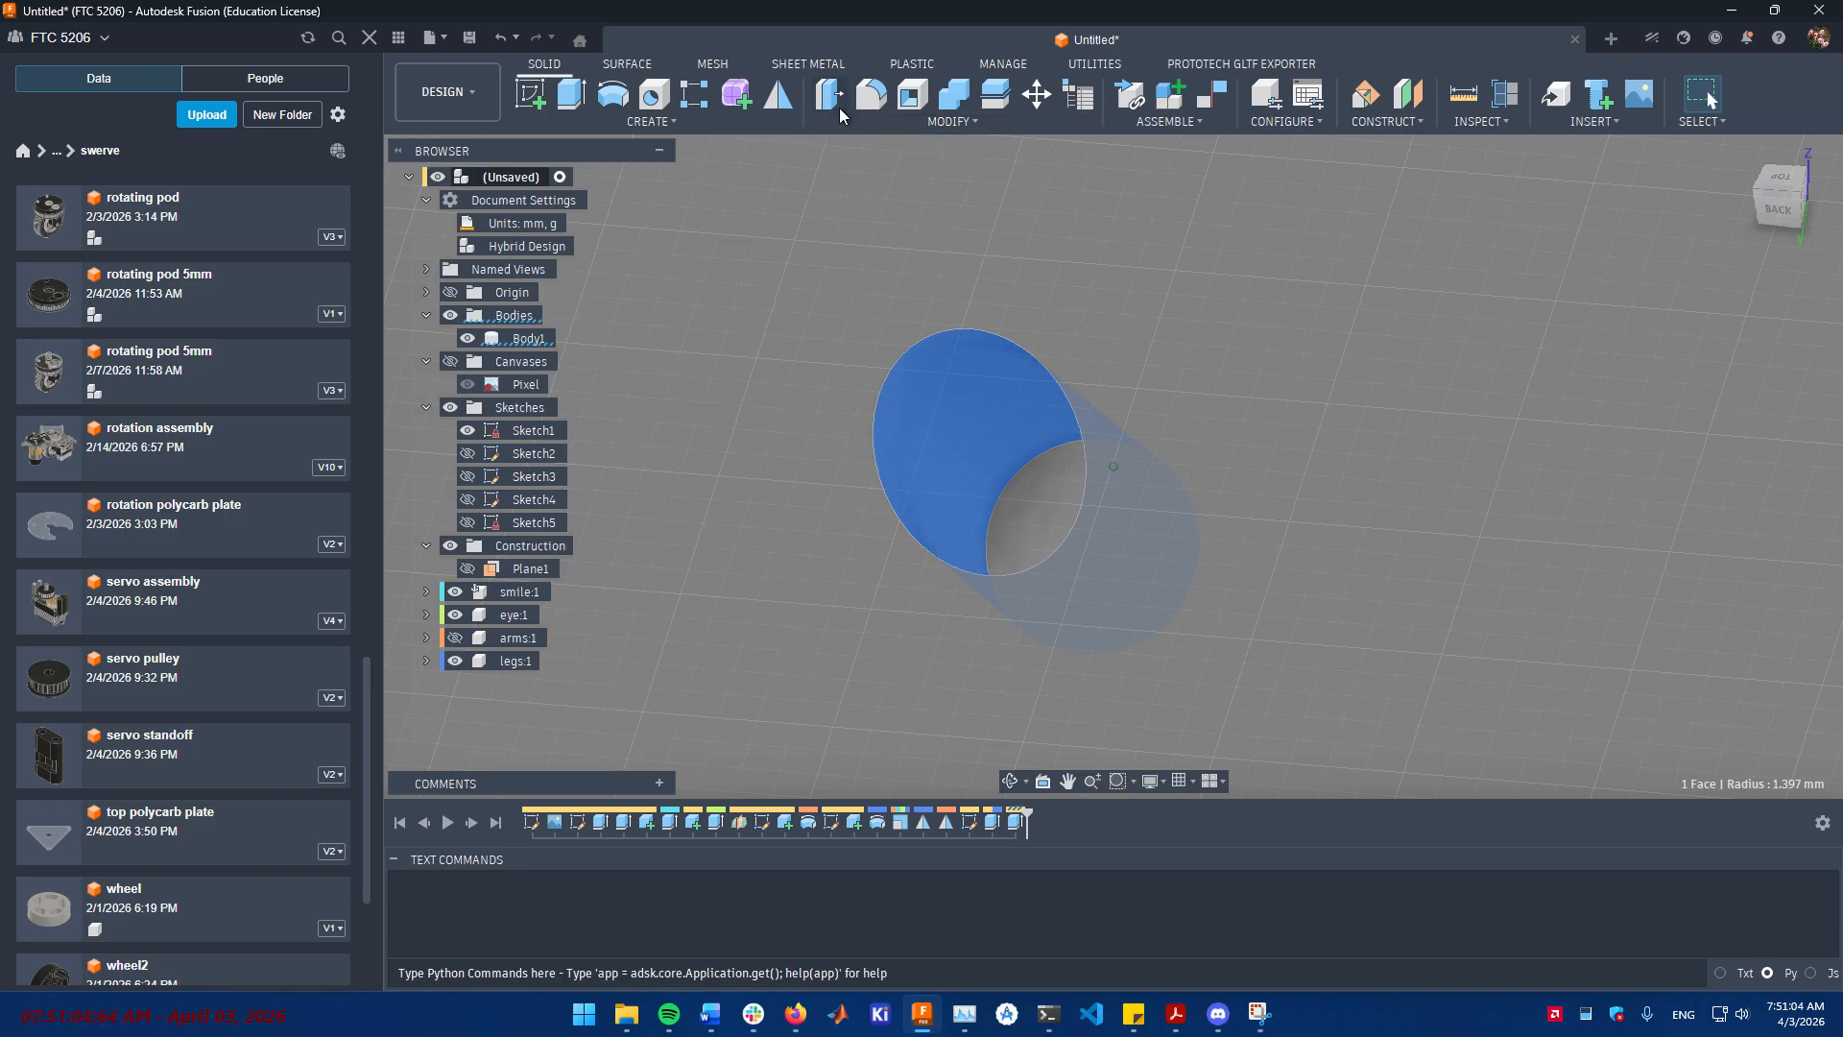
pyautogui.click(838, 108)
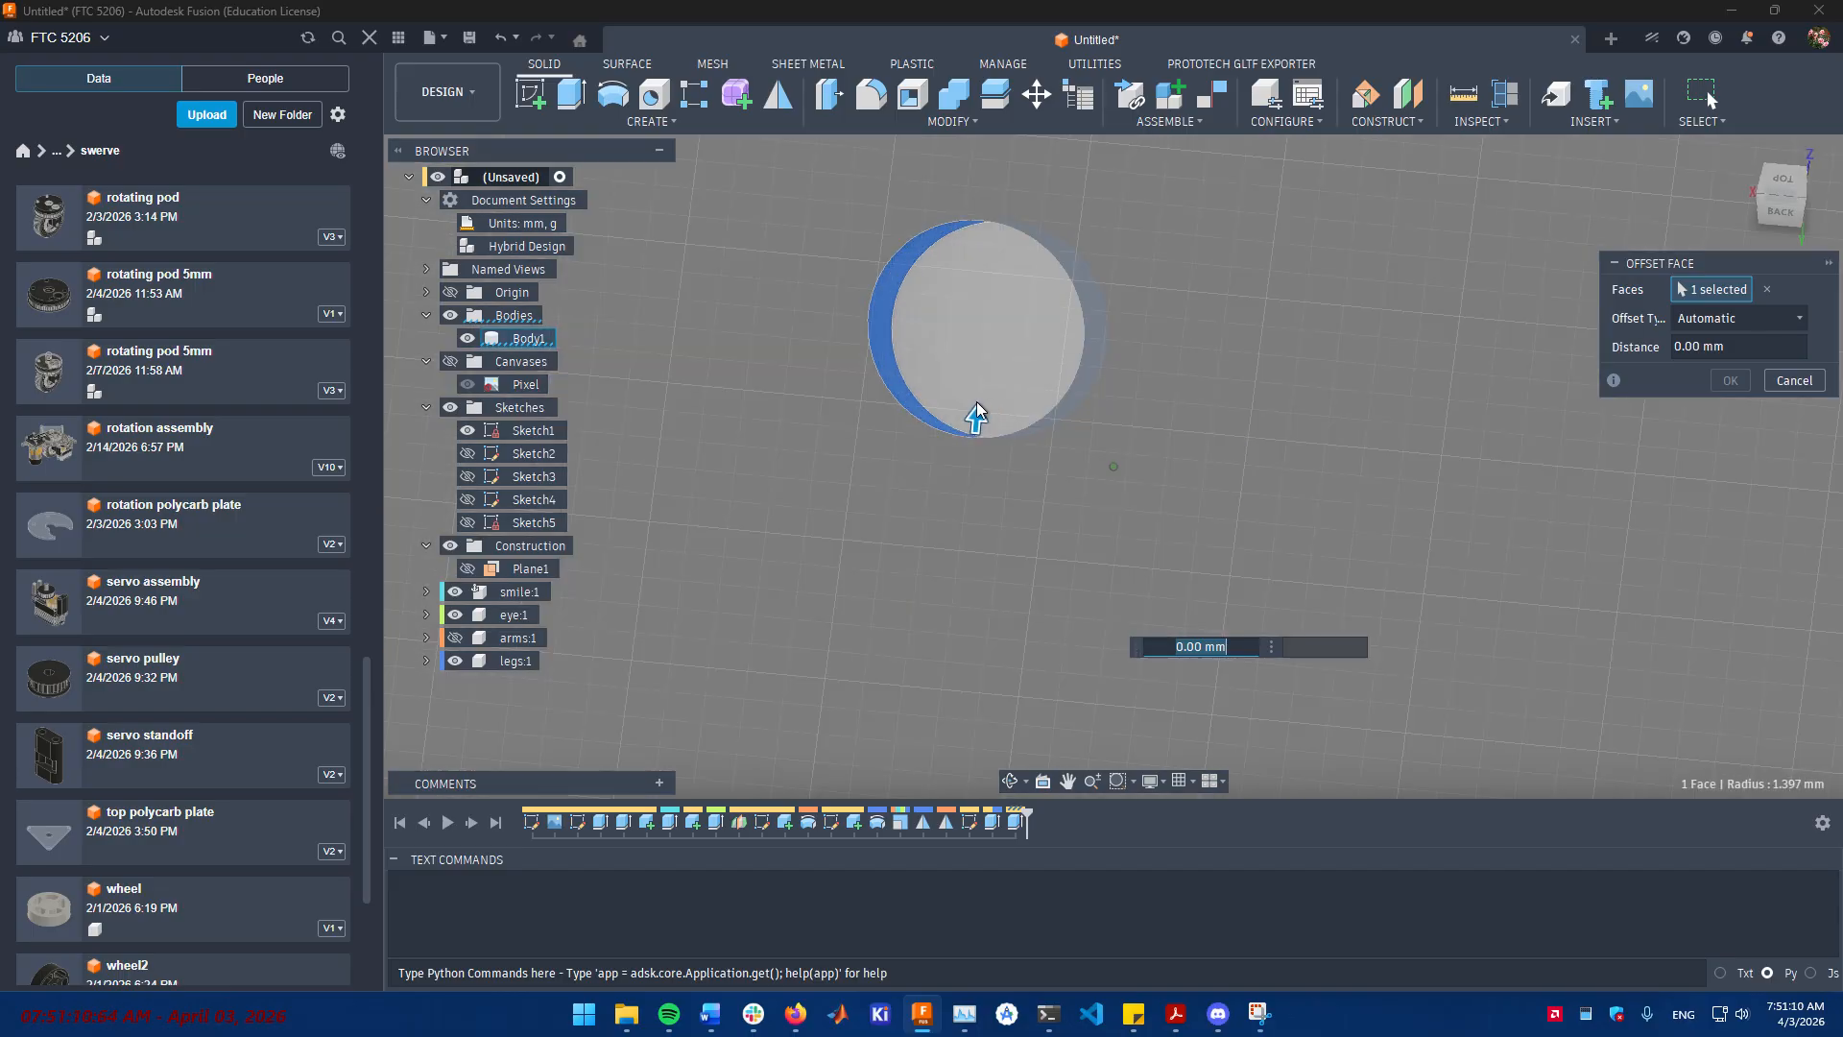
pyautogui.moveTo(975, 417); pyautogui.dragTo(974, 427)
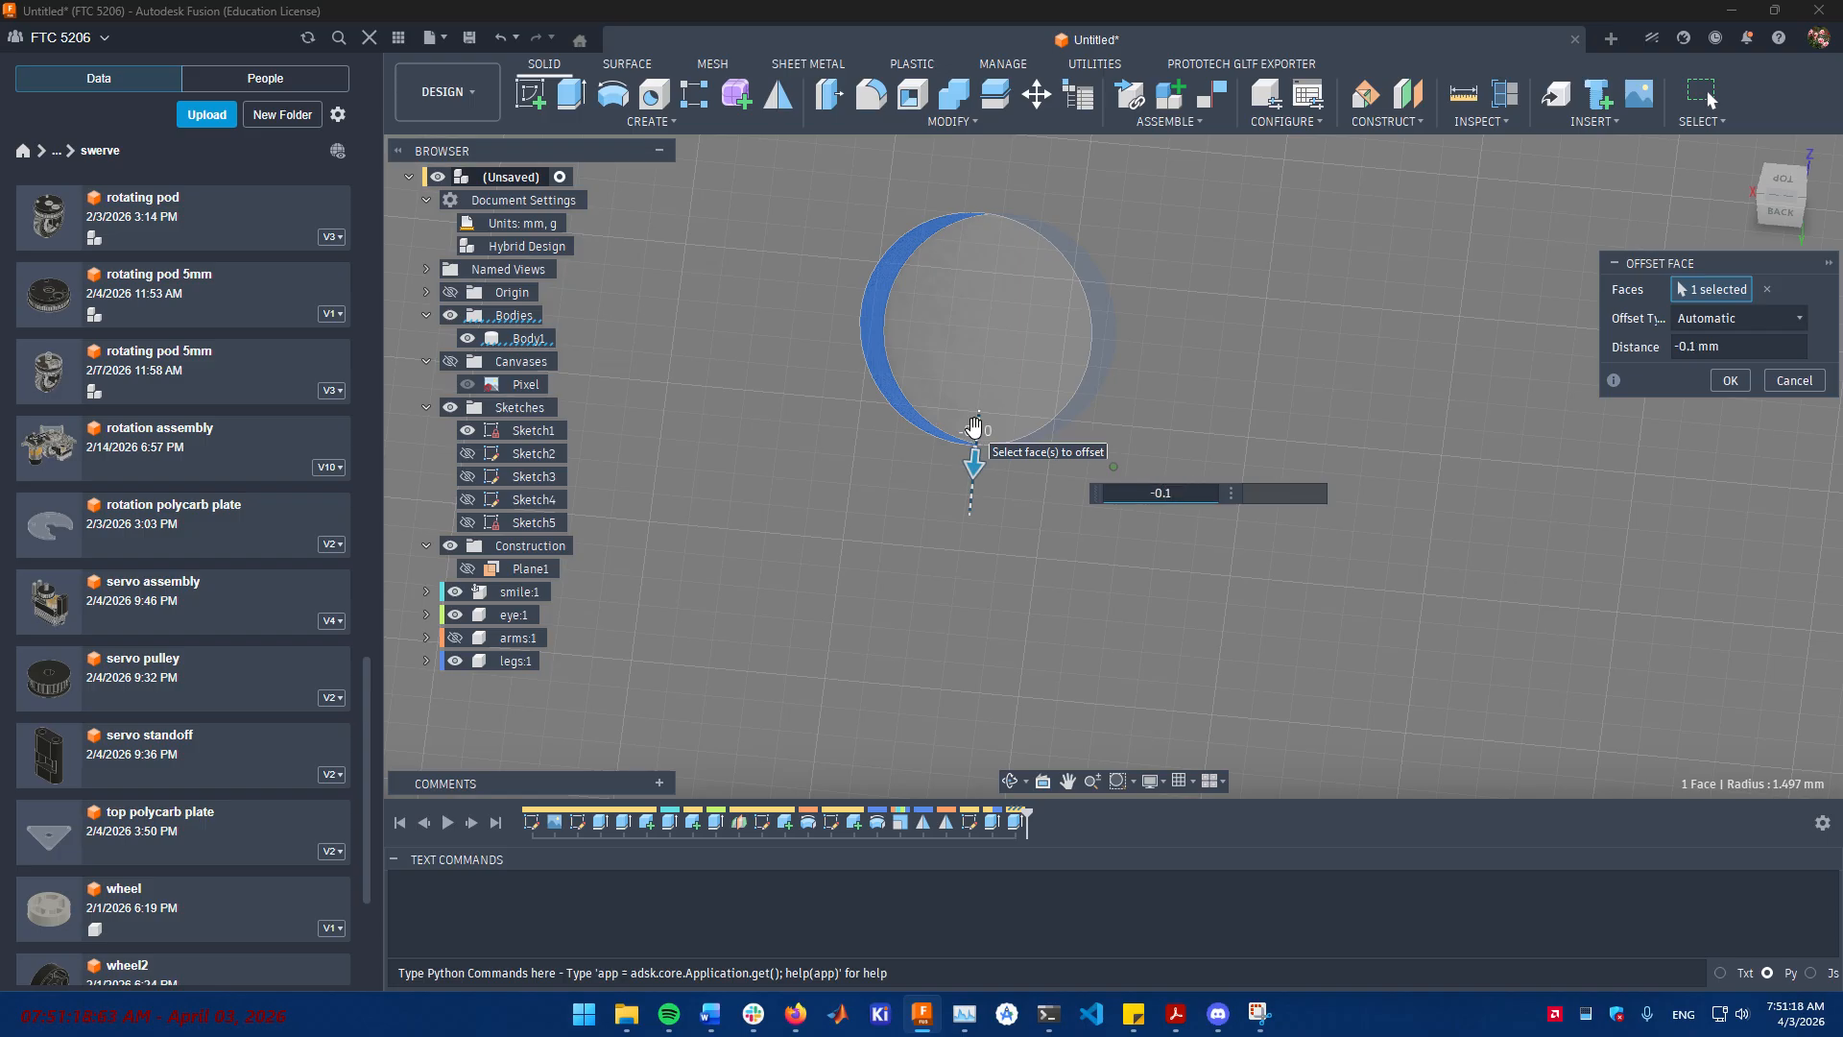
pyautogui.press('Return')
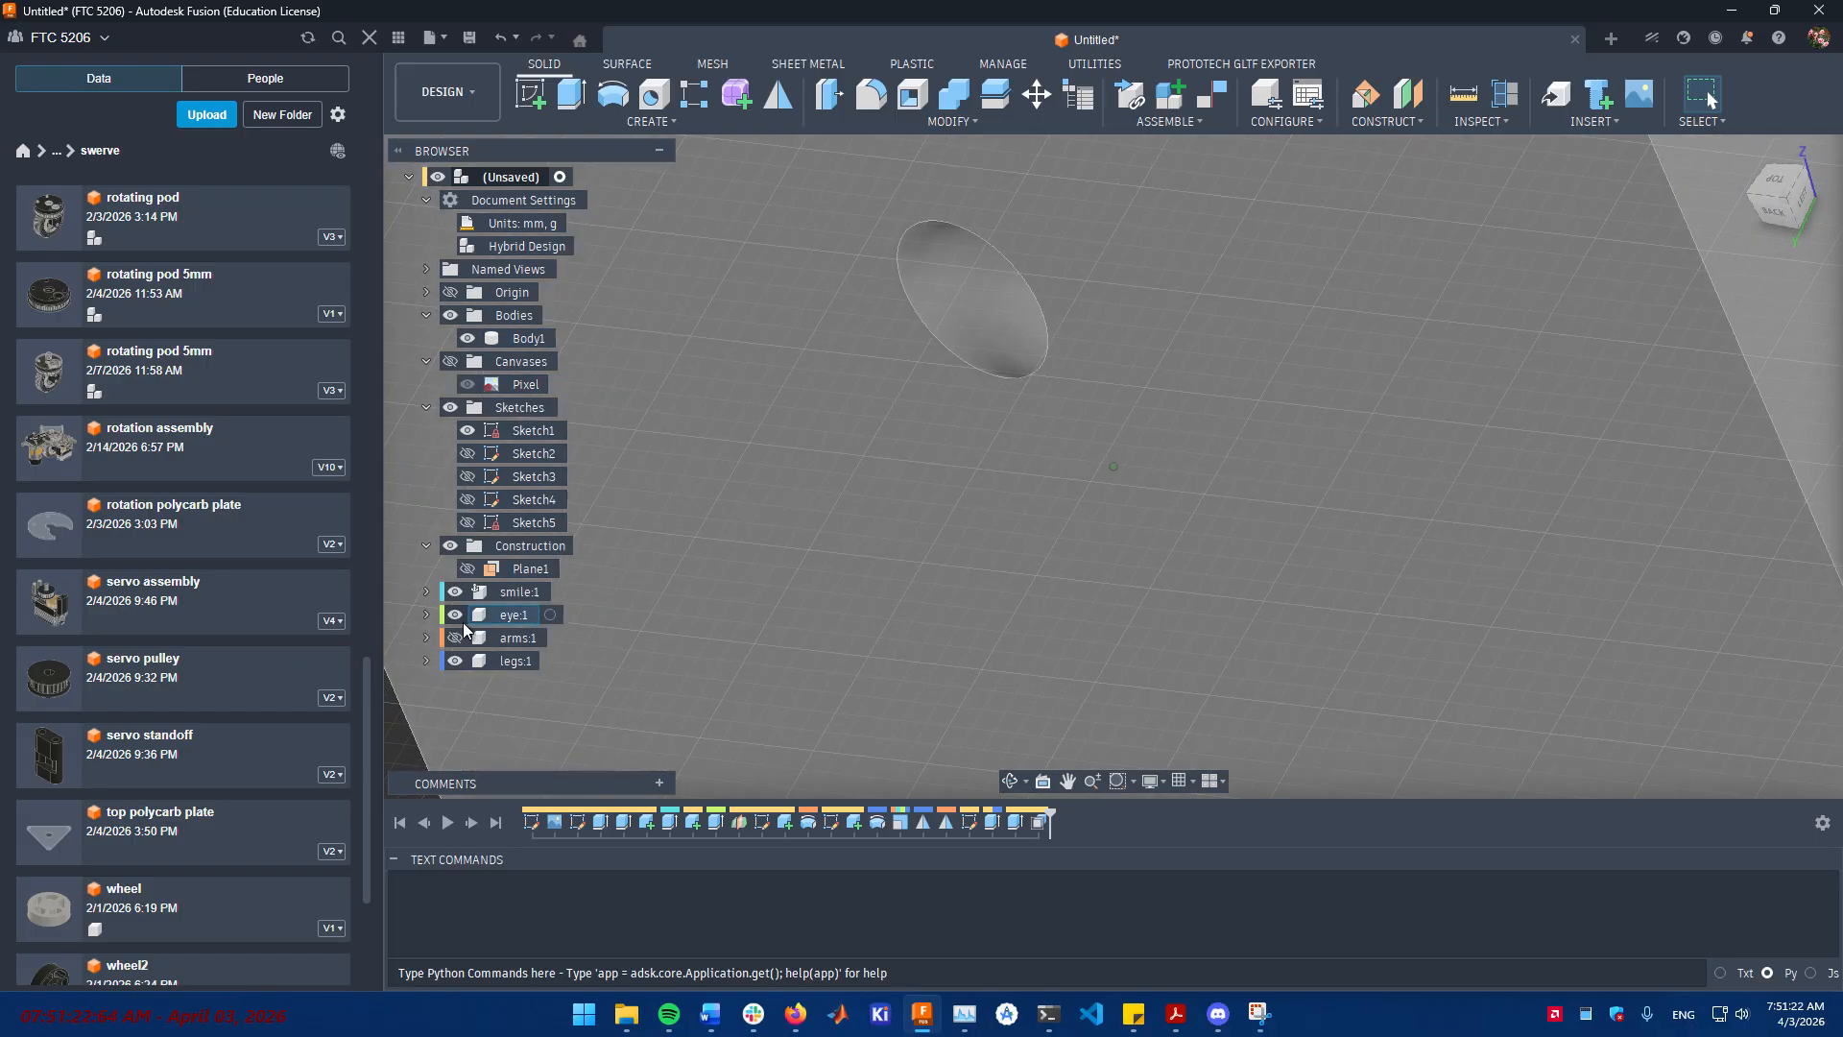
pyautogui.click(455, 637)
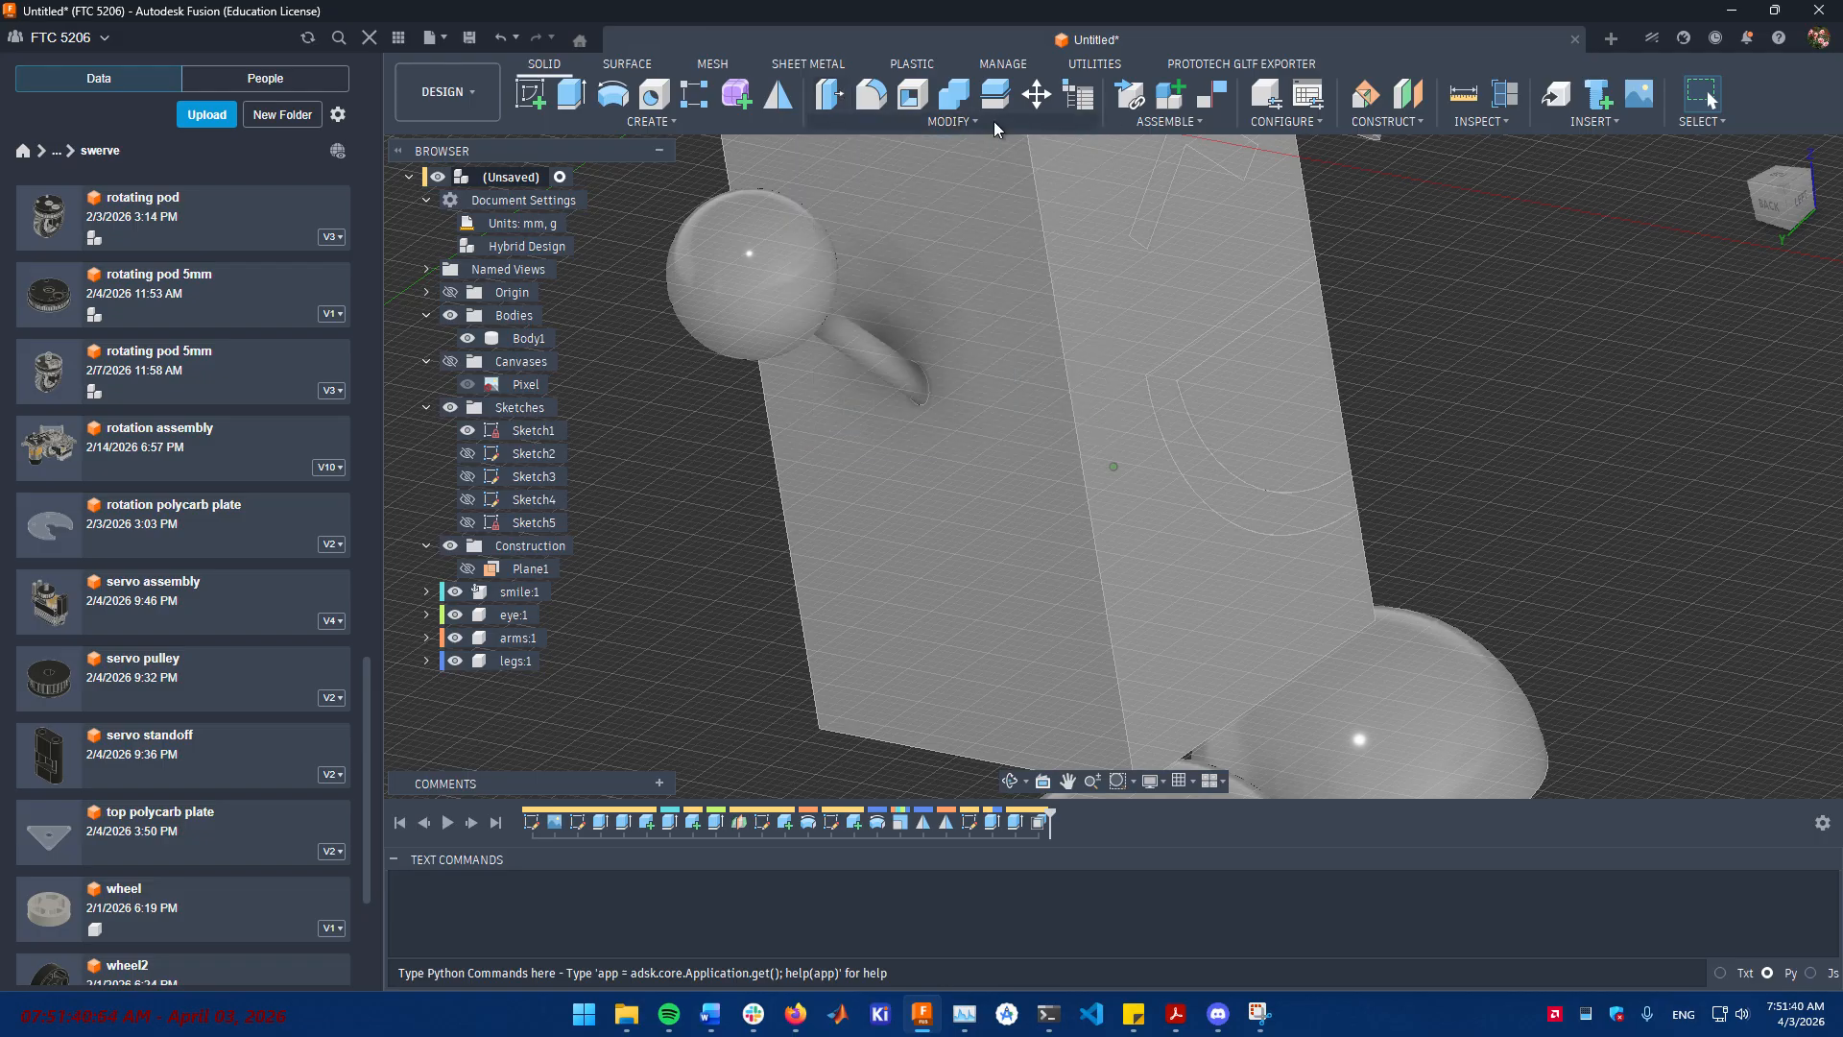
# - Examine how the smile piece fits its cutout in the block by inspecting the block and smile faces
pyautogui.click(938, 121)
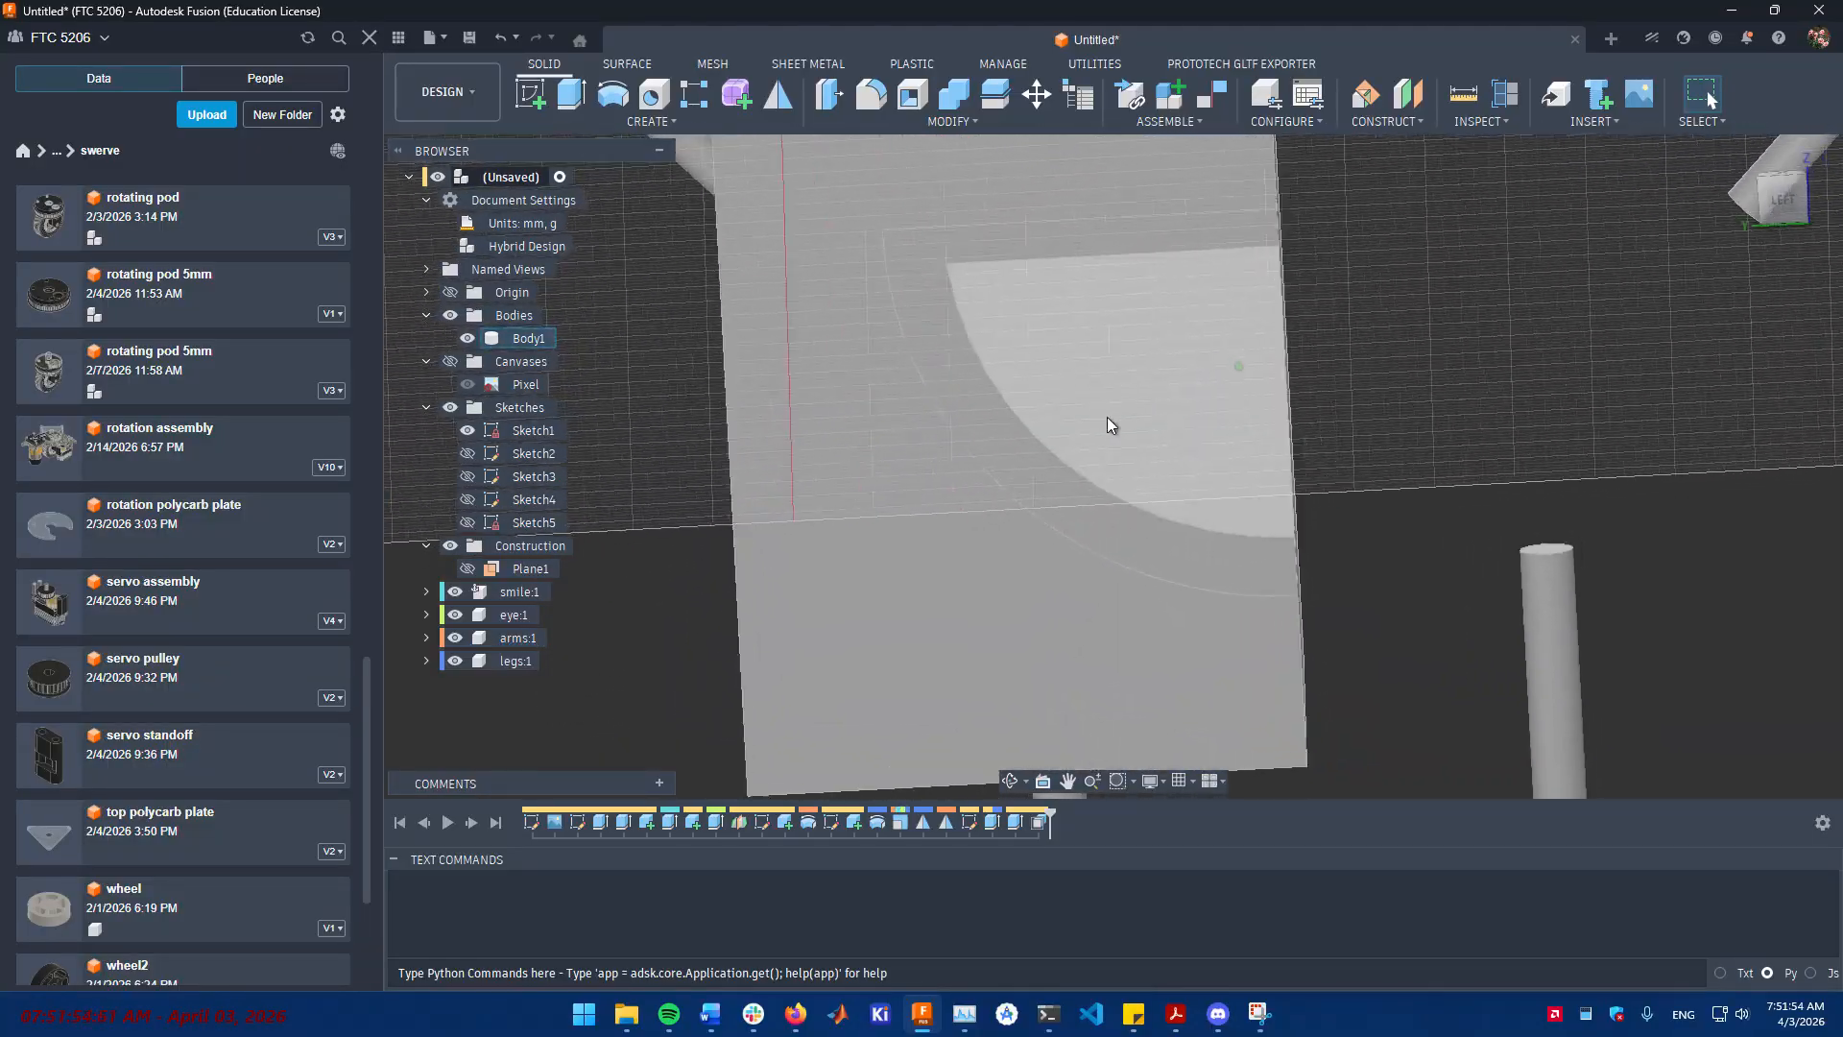
pyautogui.click(900, 541)
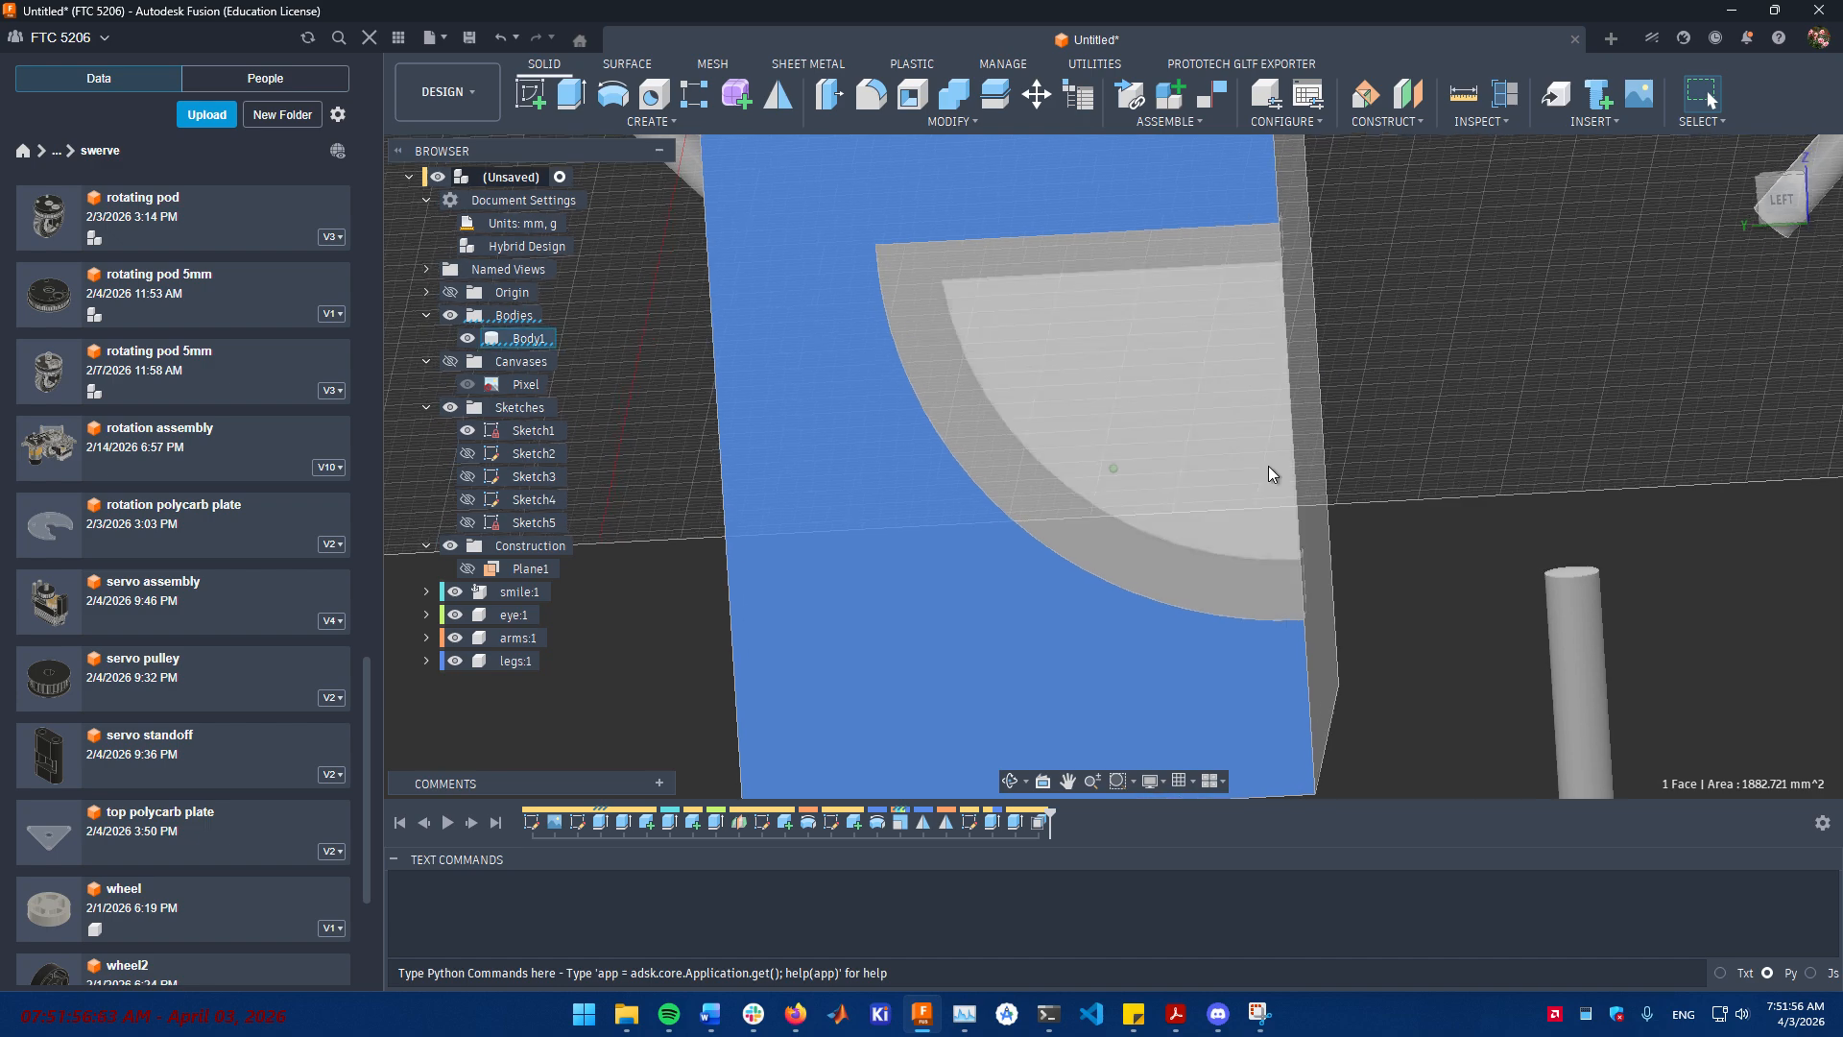
pyautogui.click(1223, 467)
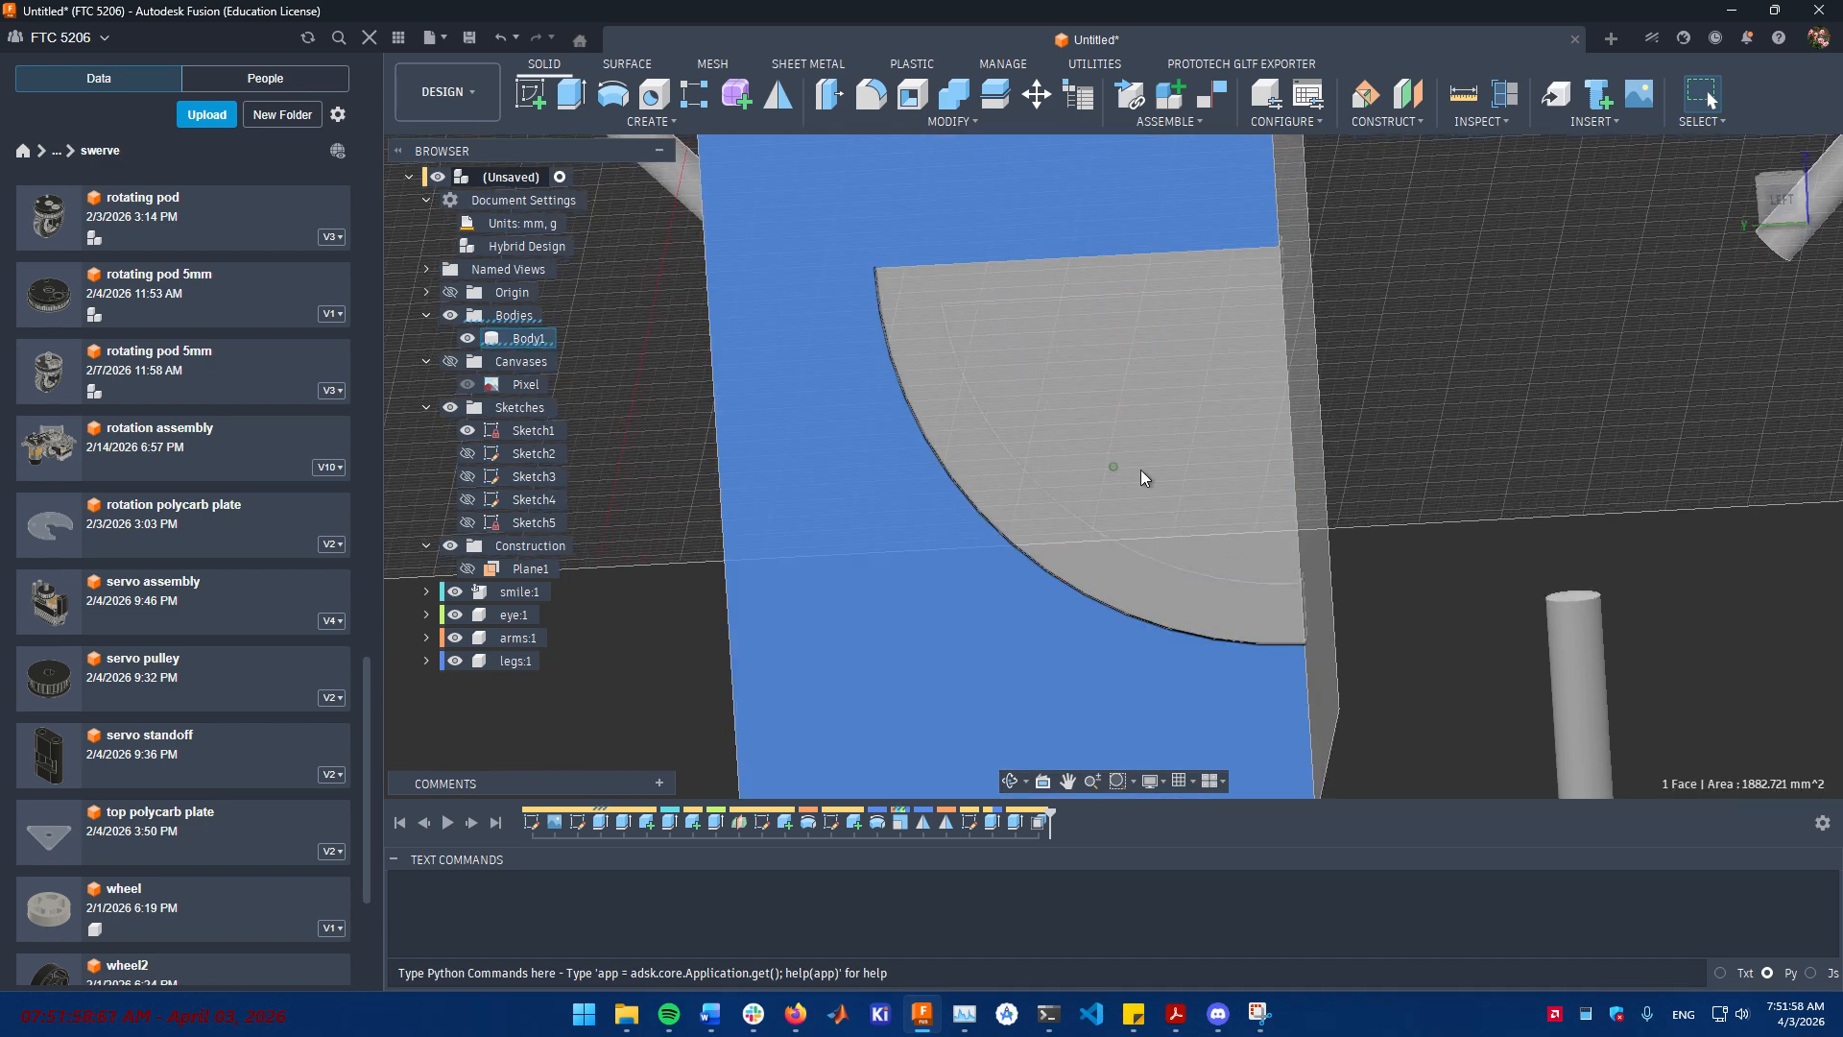
pyautogui.click(873, 630)
pyautogui.click(1155, 361)
pyautogui.click(893, 537)
pyautogui.click(1520, 253)
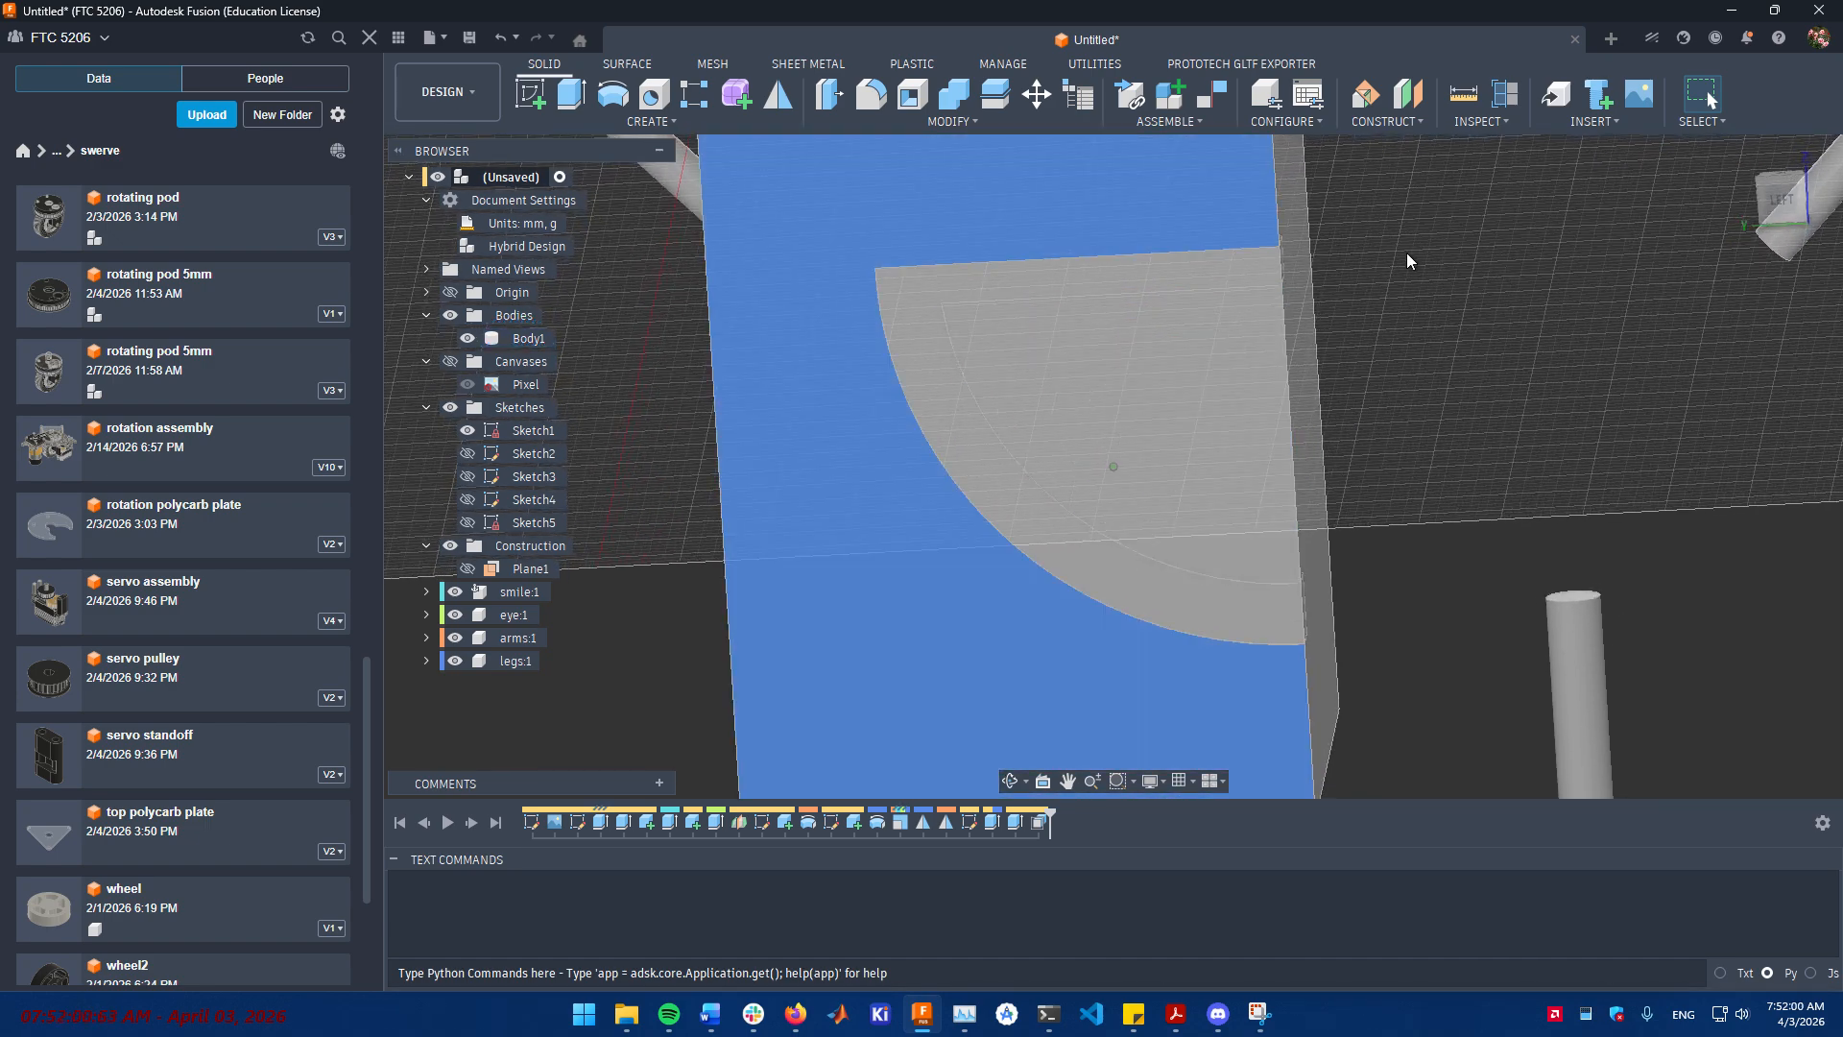
pyautogui.click(892, 344)
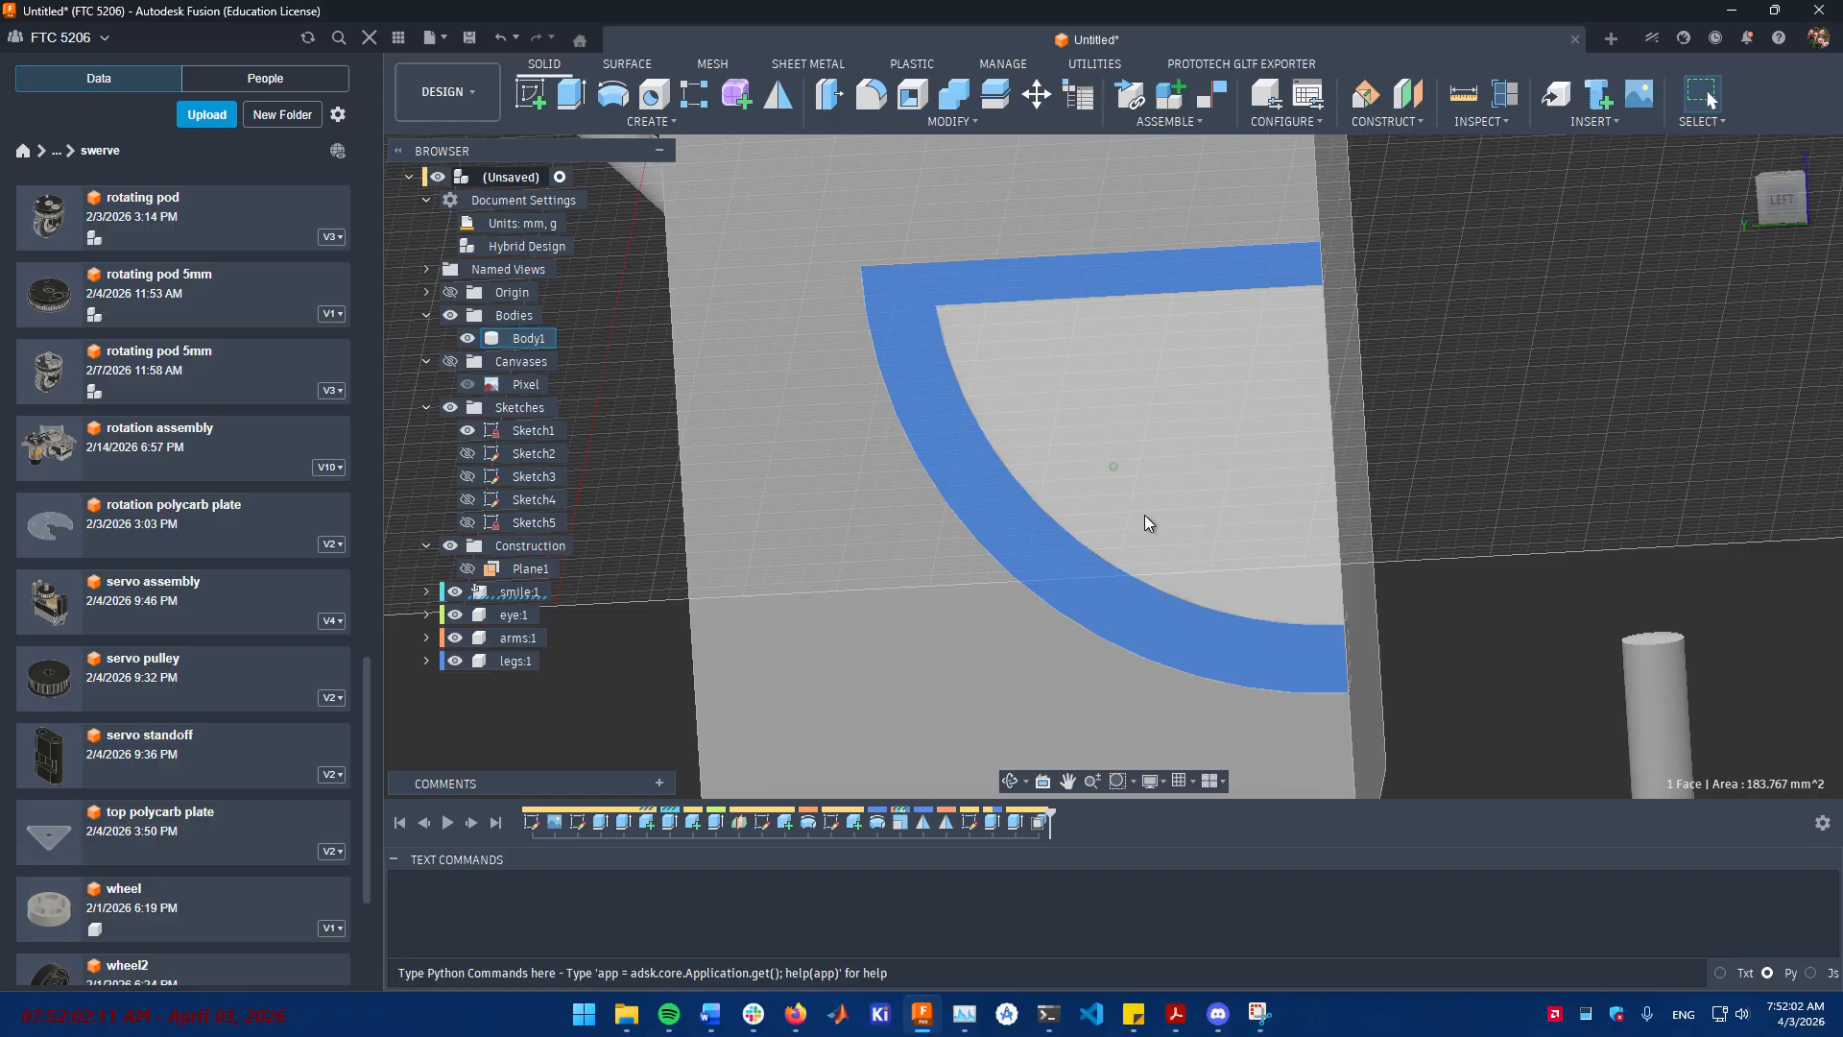
pyautogui.click(1512, 394)
pyautogui.click(987, 532)
pyautogui.click(826, 559)
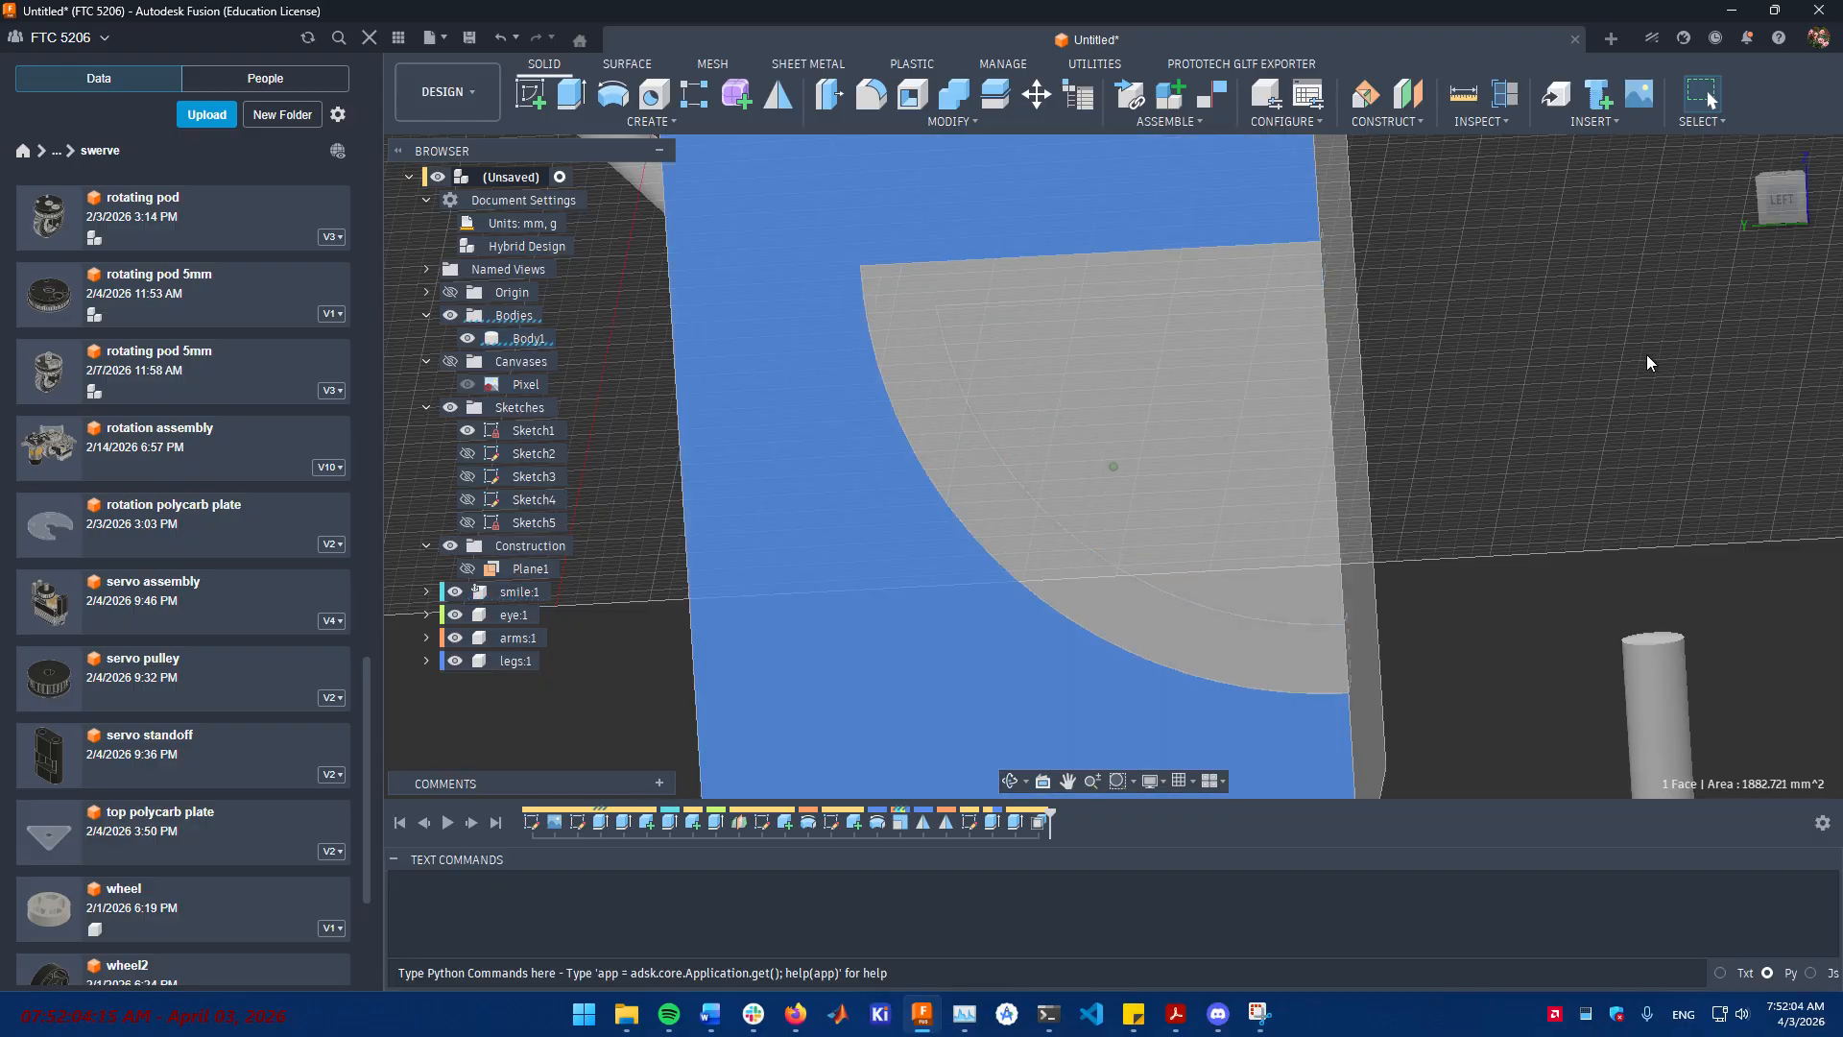
pyautogui.click(1536, 389)
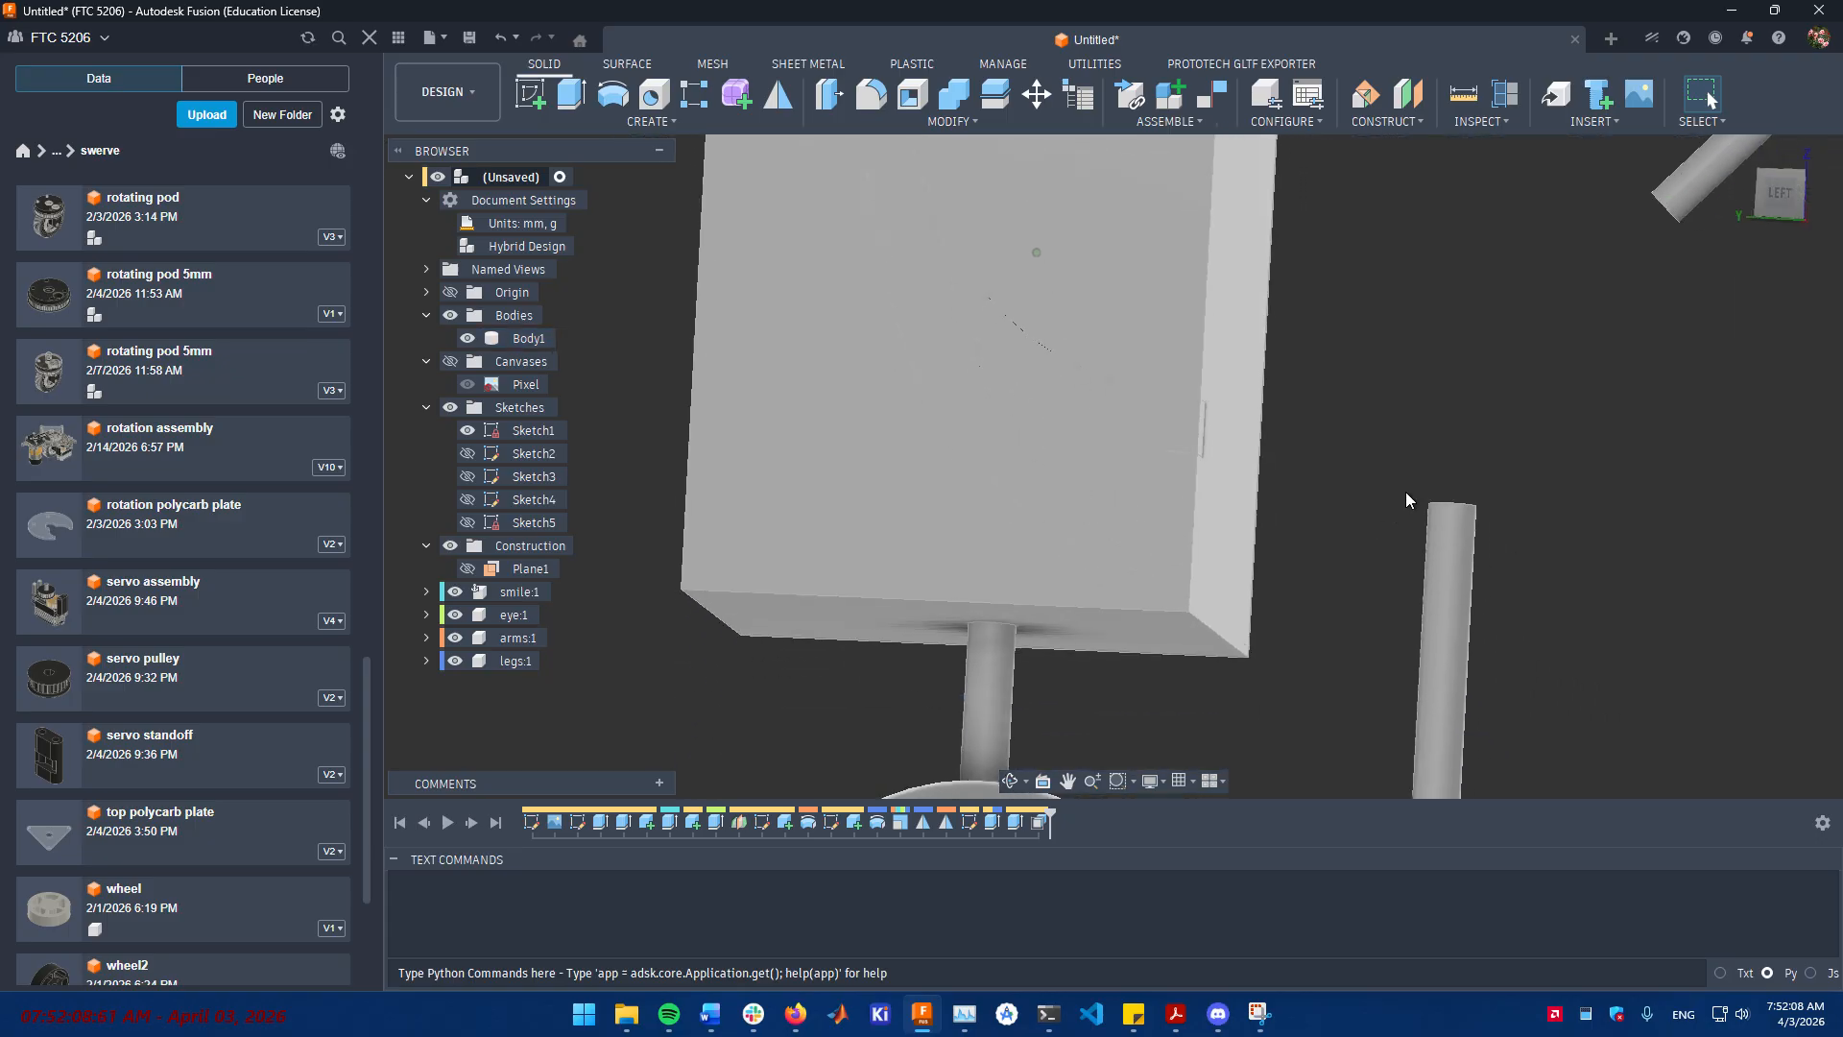
# - Create a sketch on the block face with the smile cutout and offset the cutout's outer outline by -0.1 mm
pyautogui.click(1031, 562)
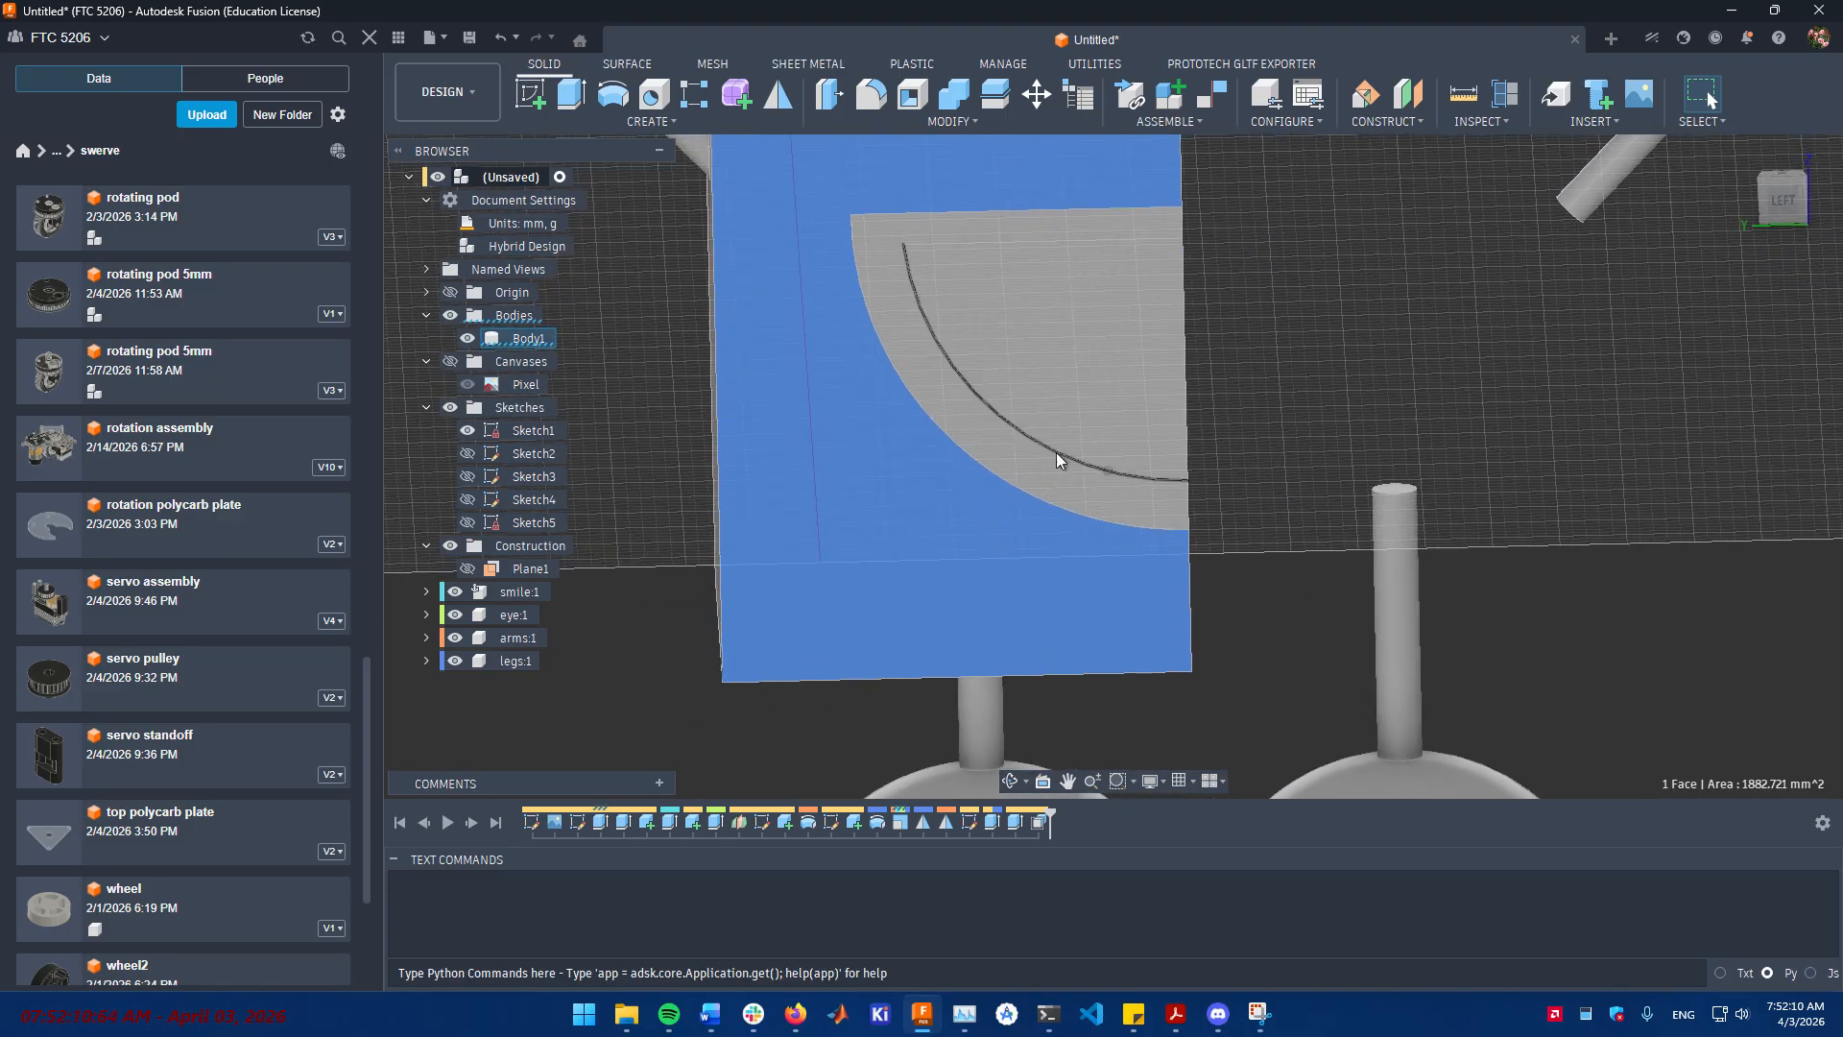
pyautogui.click(528, 110)
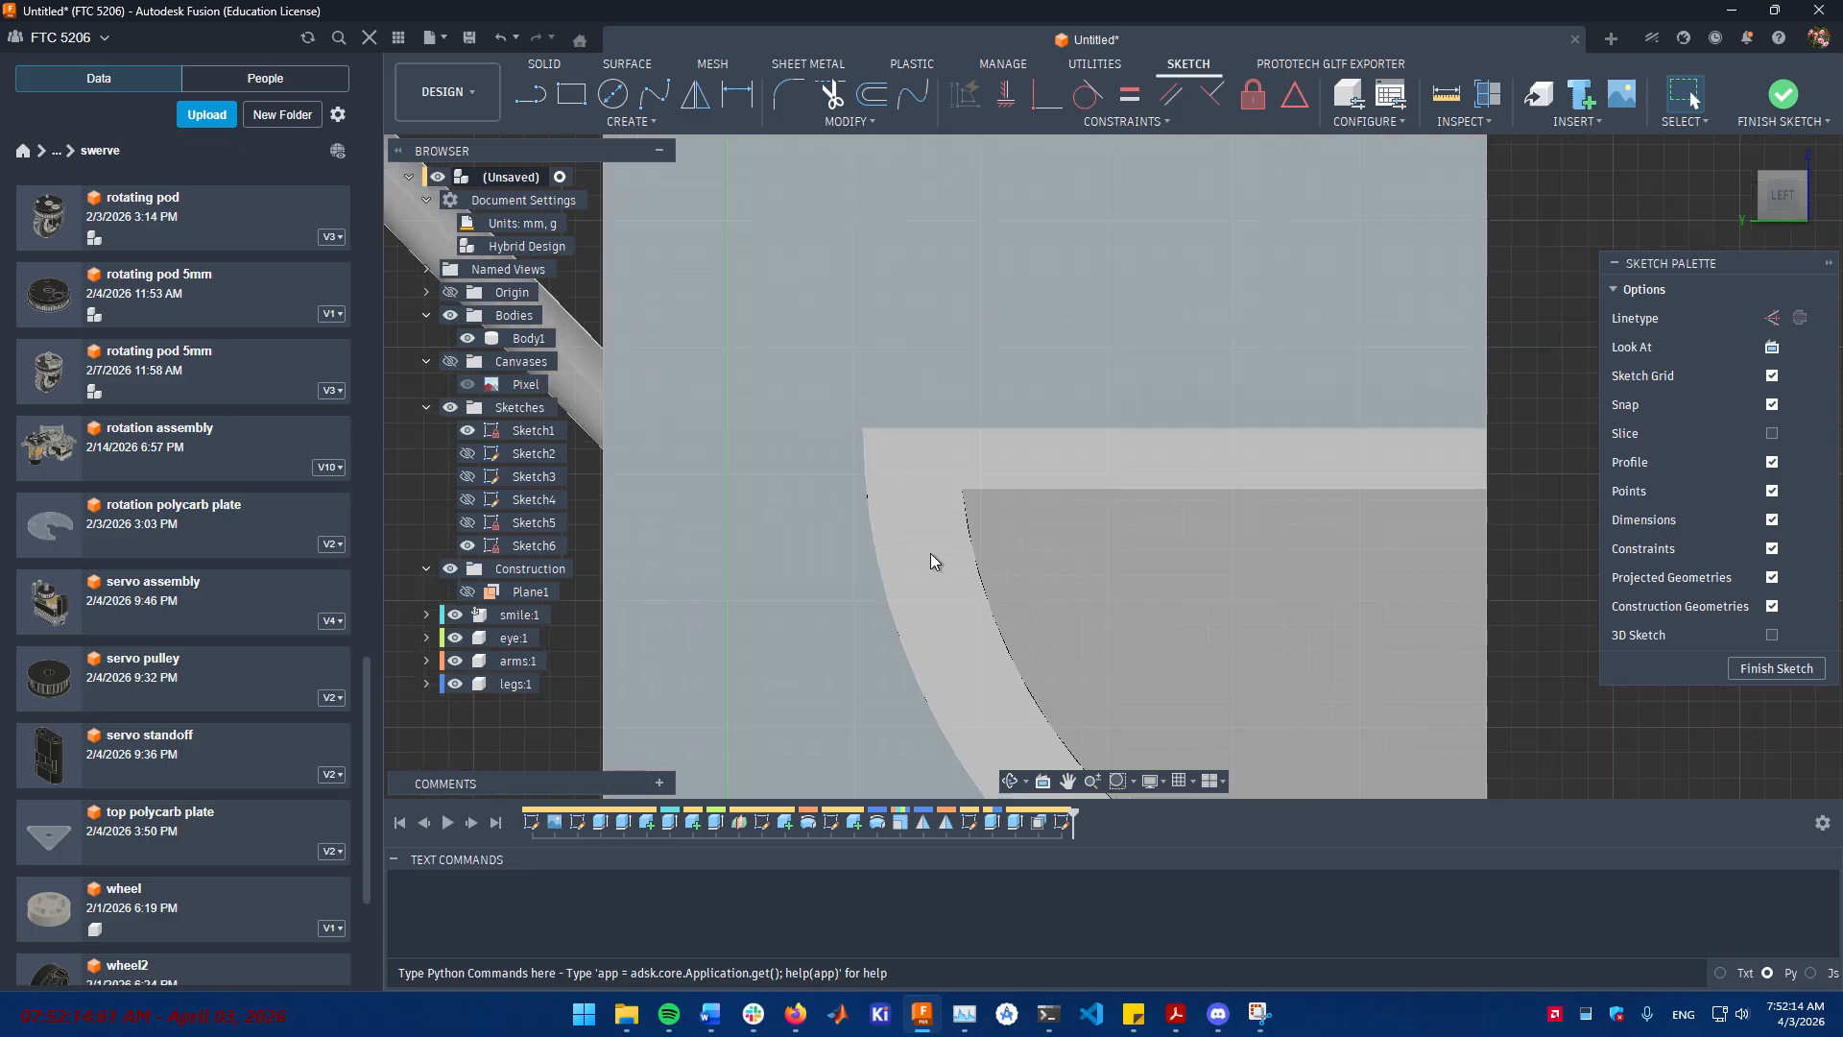
pyautogui.press('o')
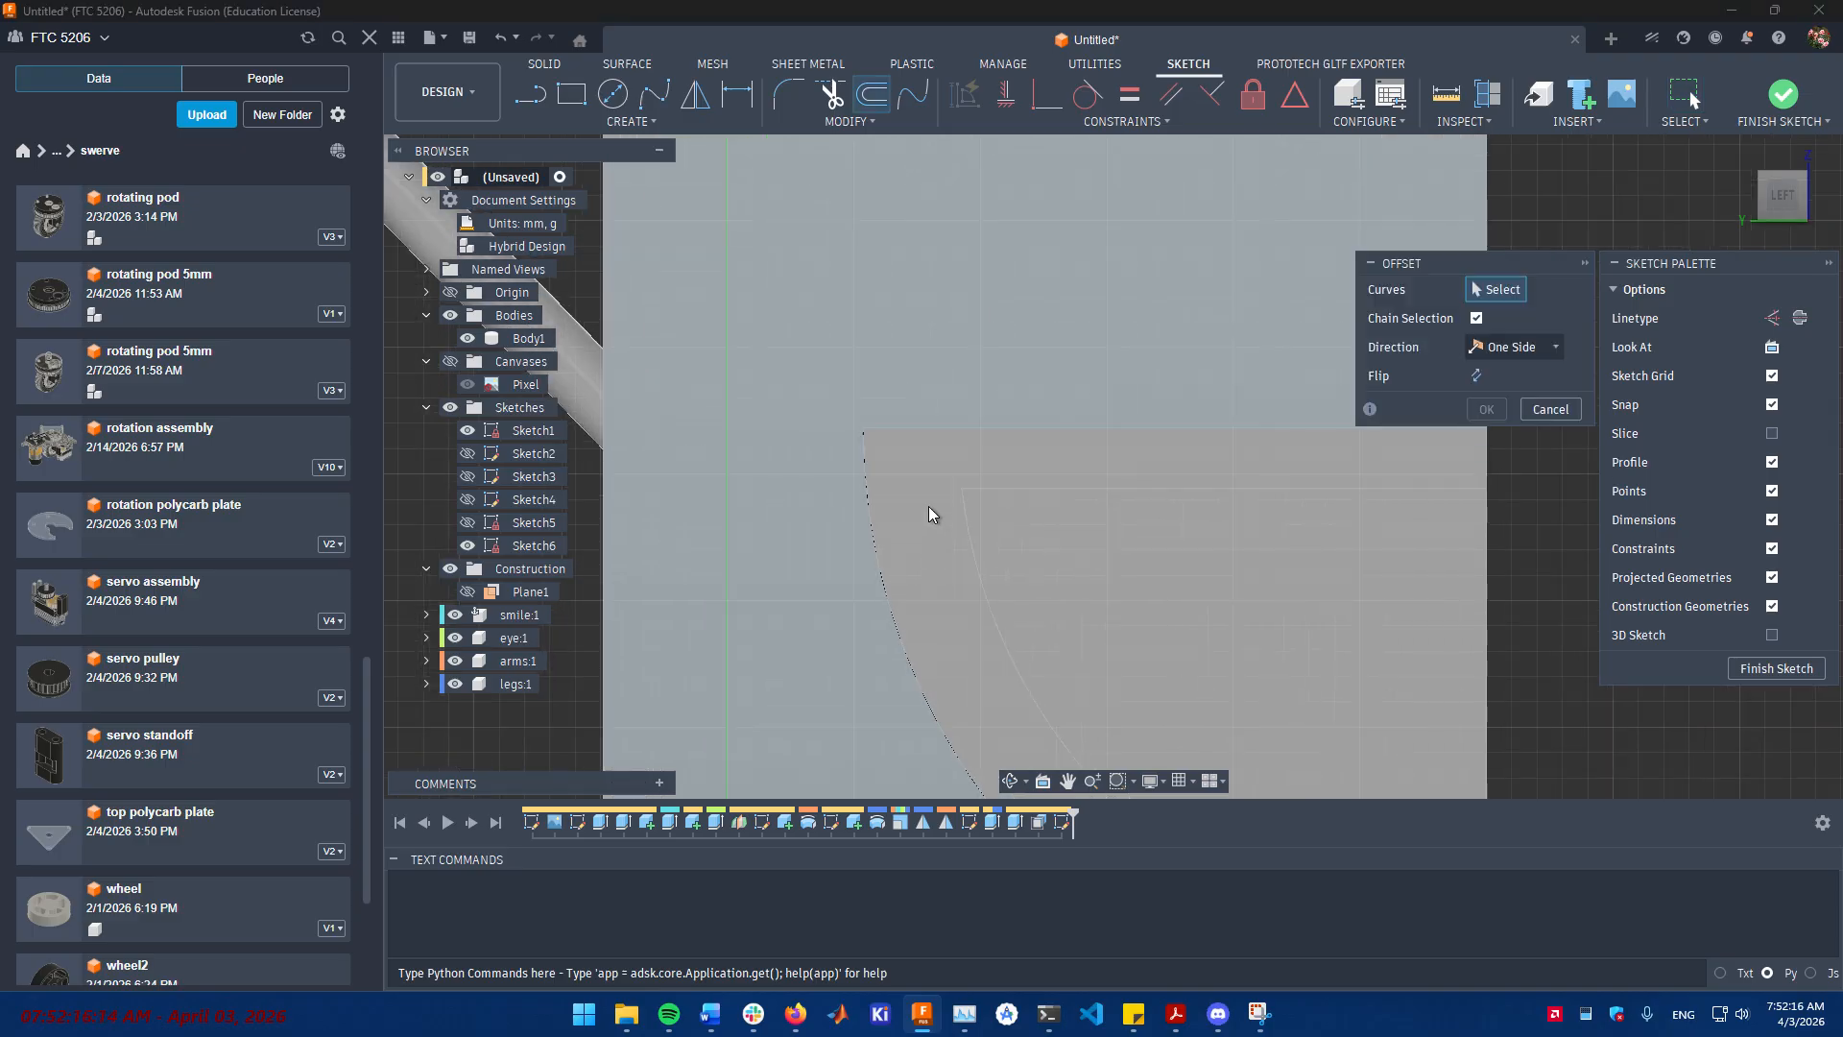
pyautogui.click(941, 427)
pyautogui.write('0.1')
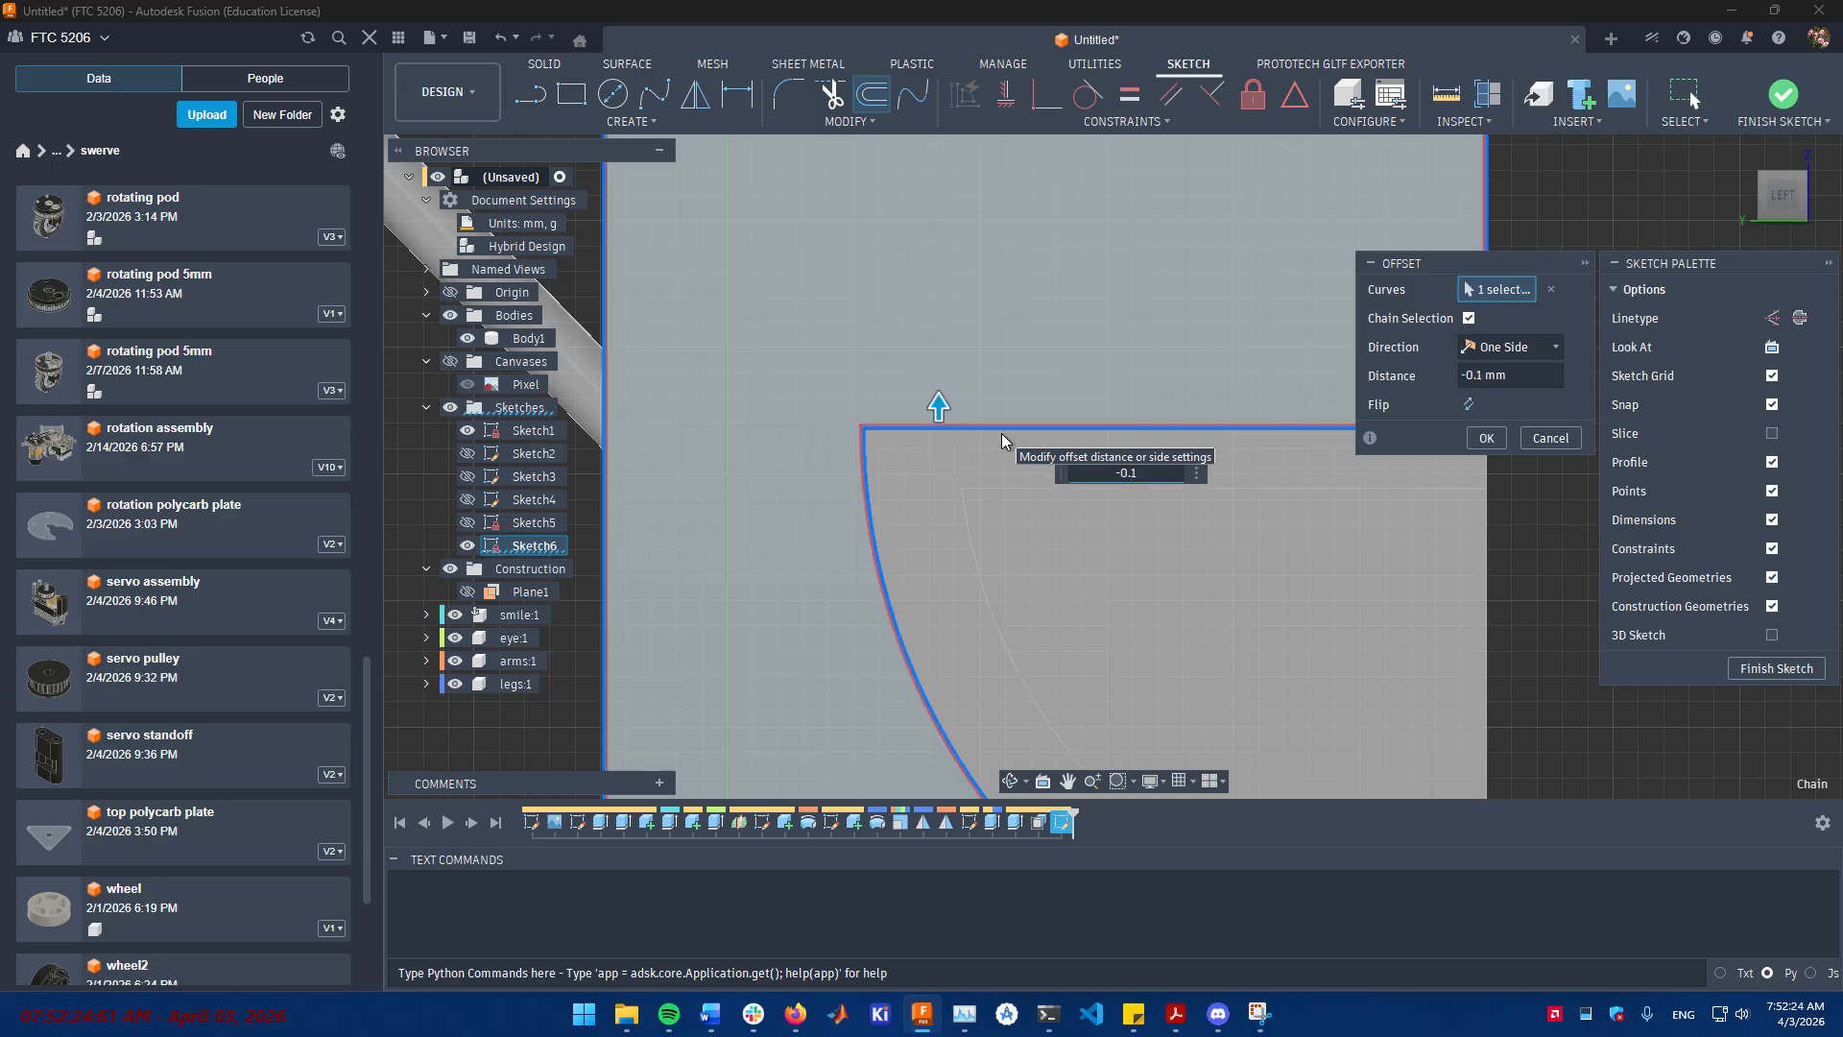
pyautogui.press('Return')
# - Examine the clearance between the smile piece and the offset outline around the cutout's upper corner and the block's edge
pyautogui.scroll(5, 1003, 440)
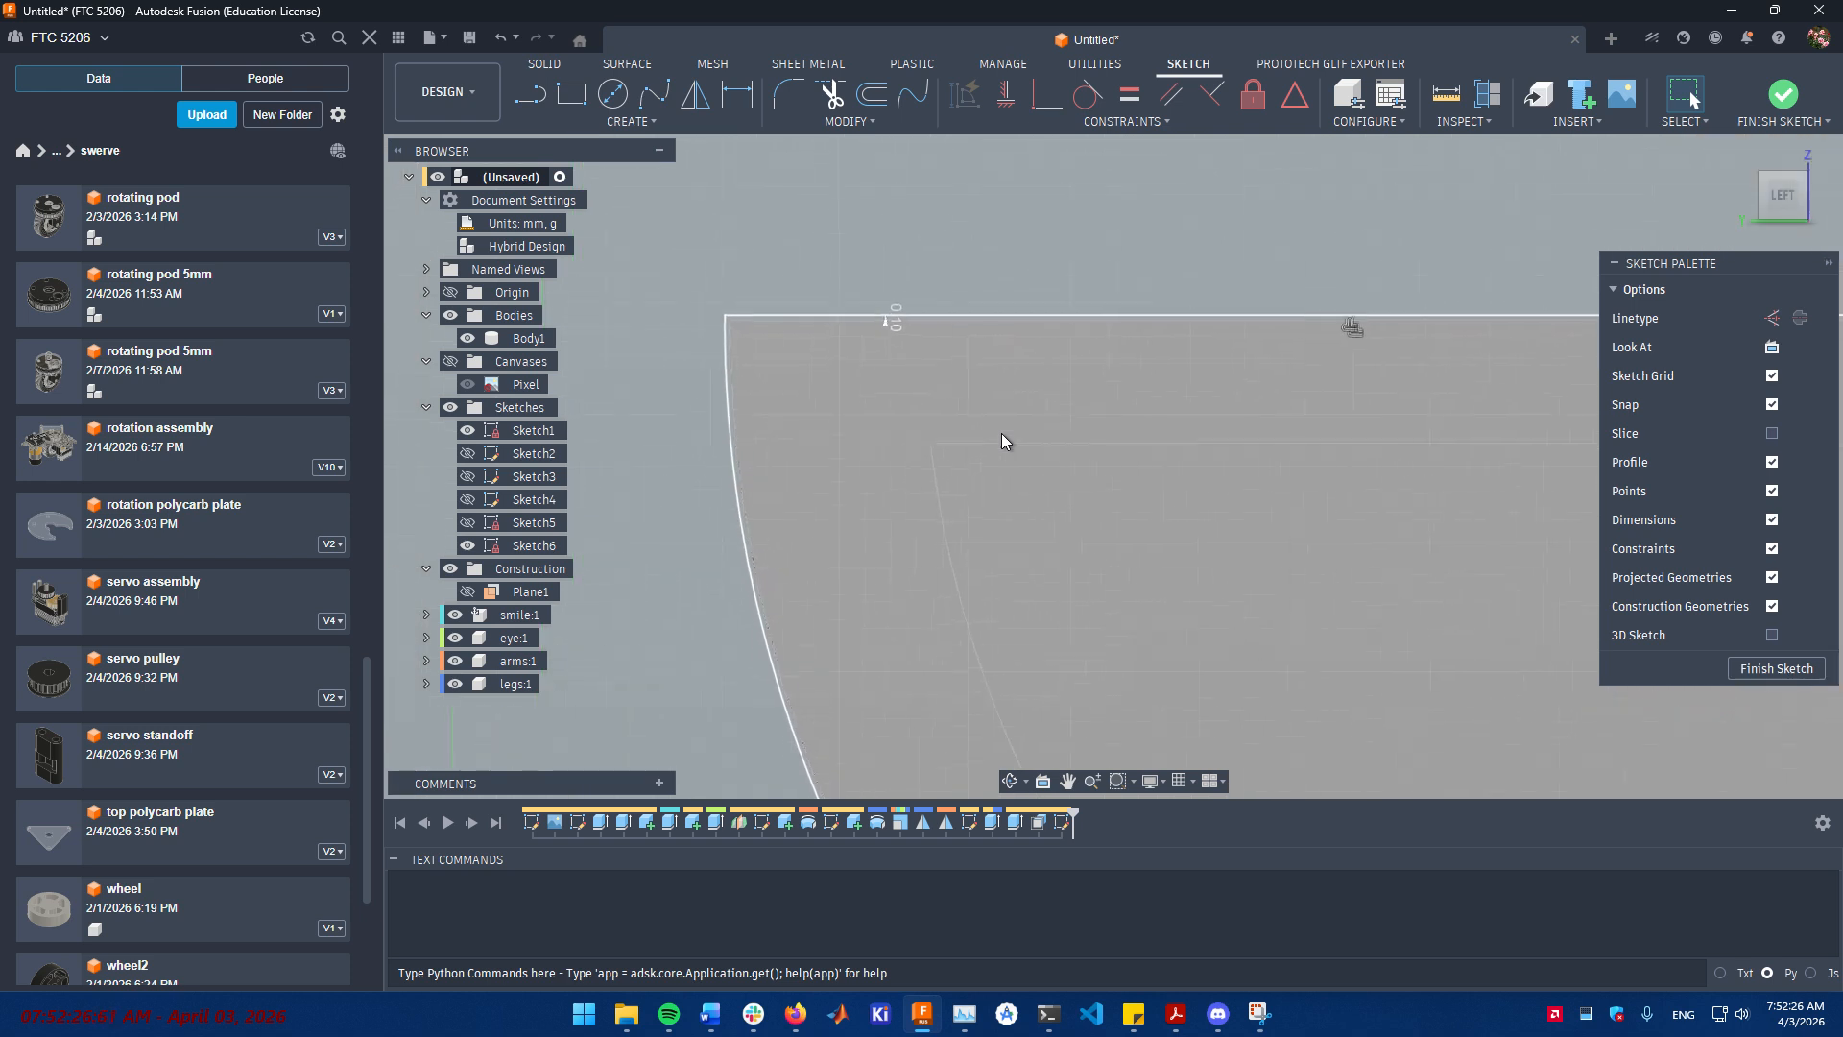
pyautogui.scroll(3, 1002, 481)
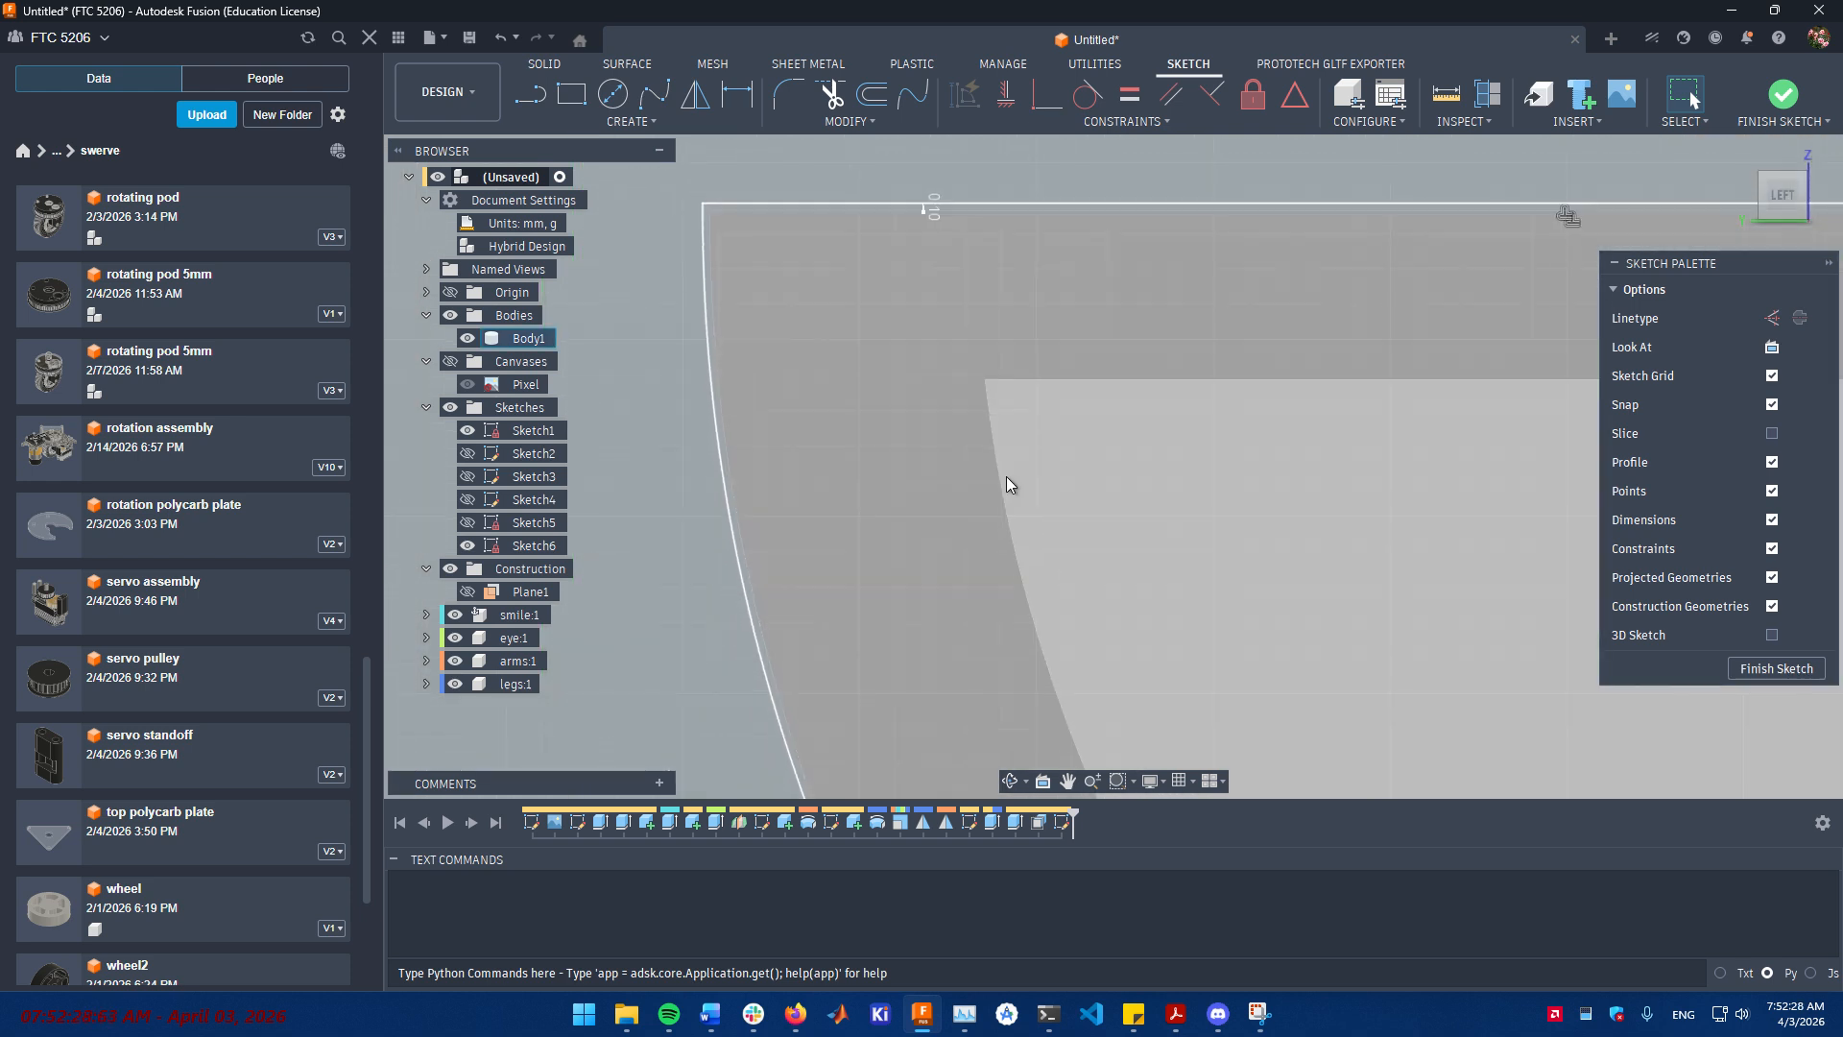
pyautogui.press('o')
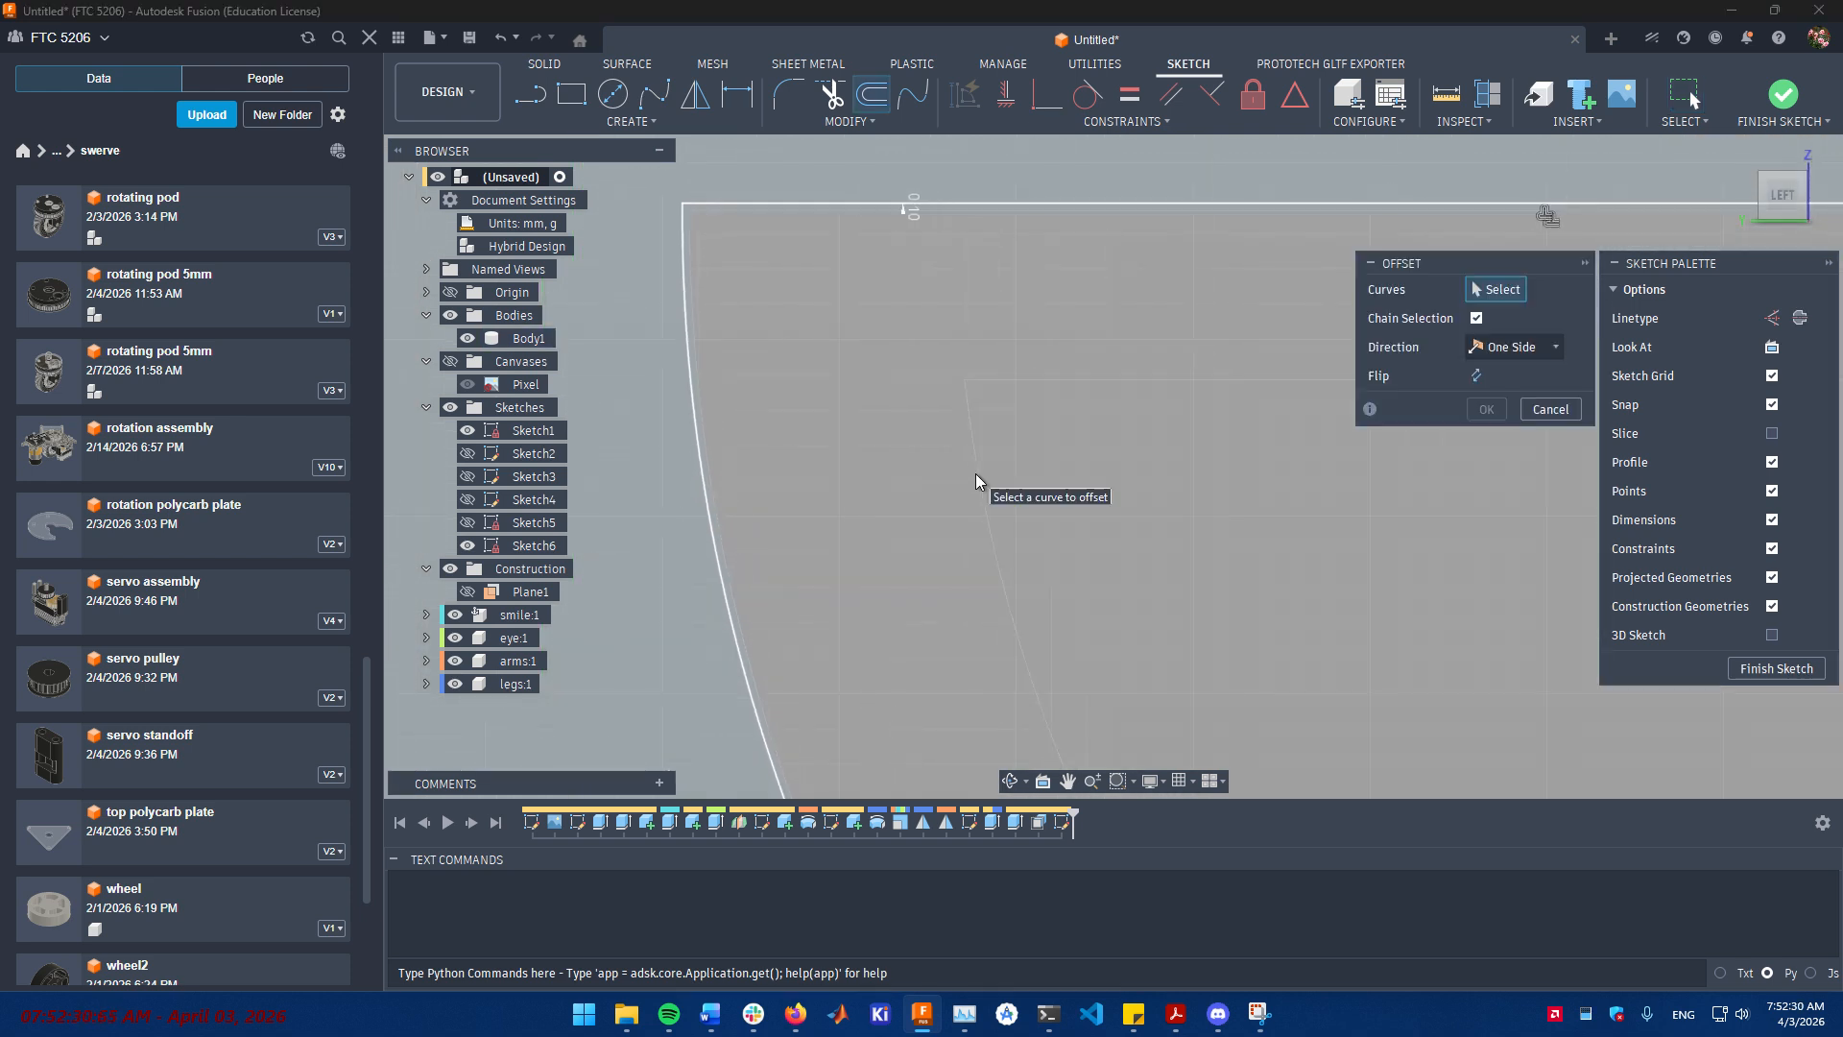
pyautogui.press('Escape')
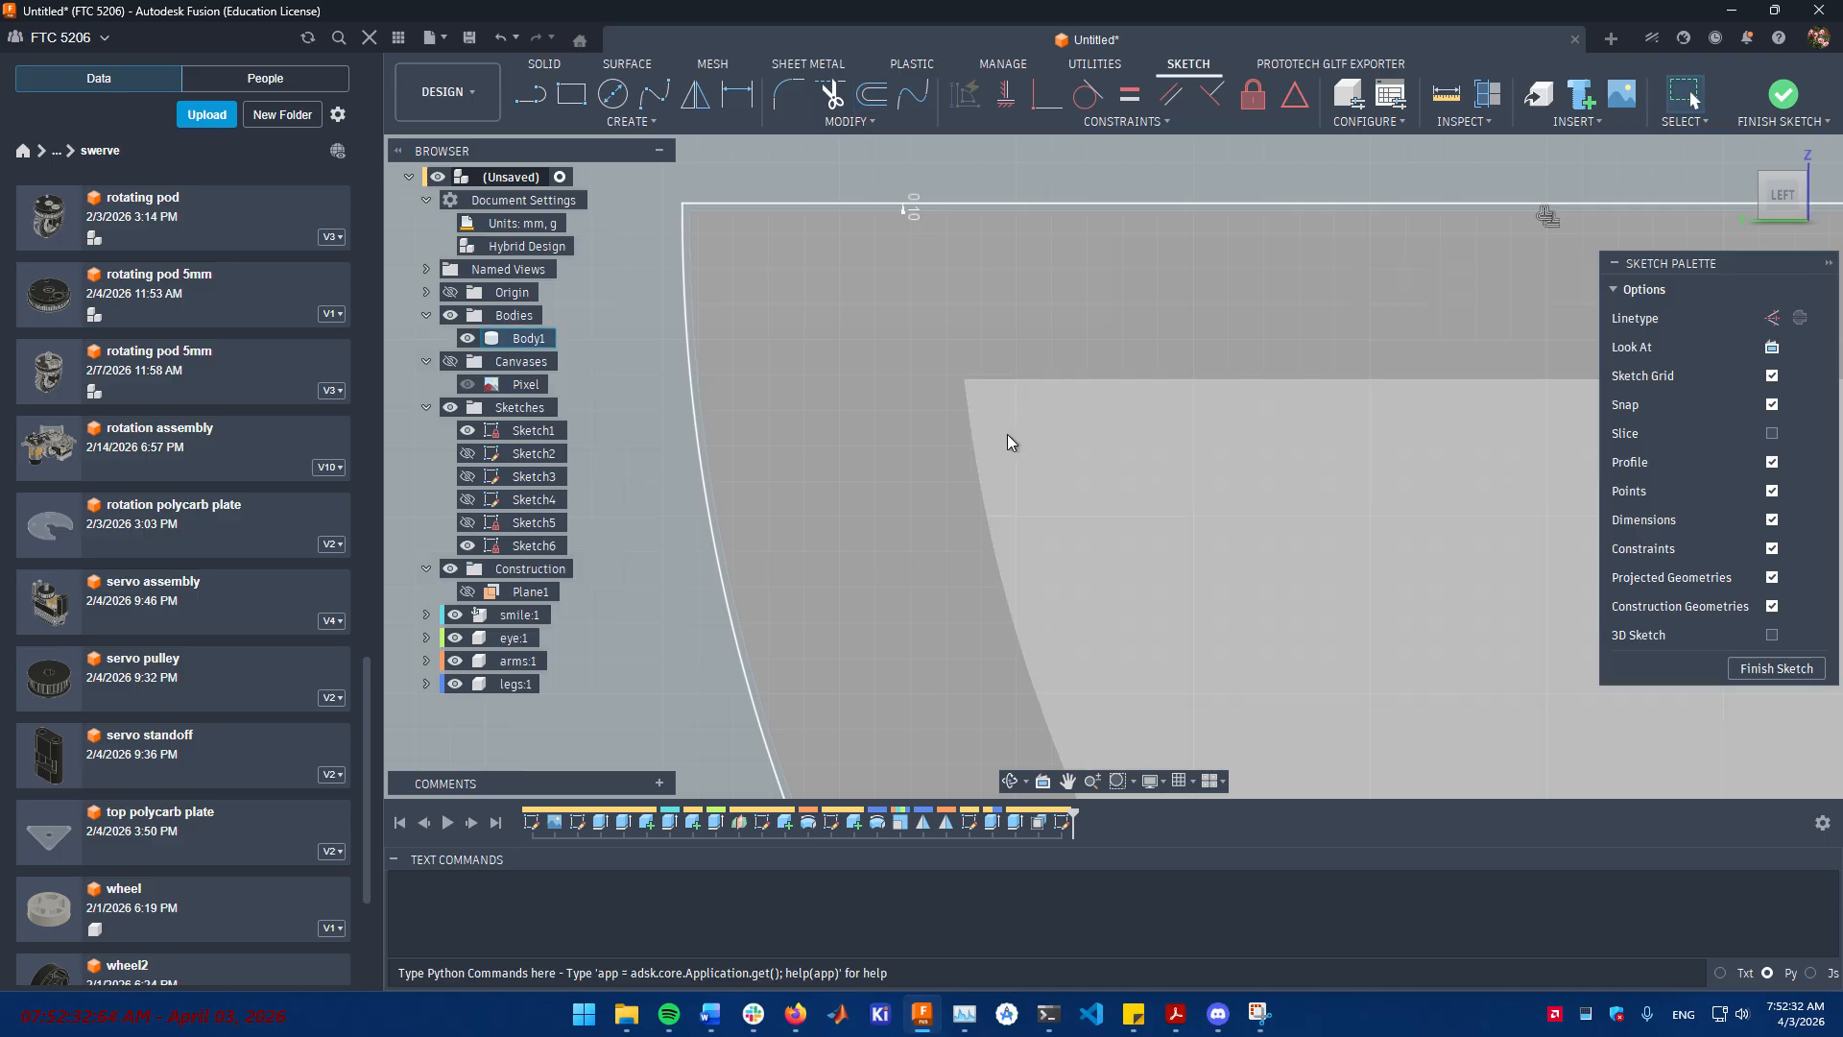
pyautogui.click(986, 451)
pyautogui.scroll(-5, 1152, 522)
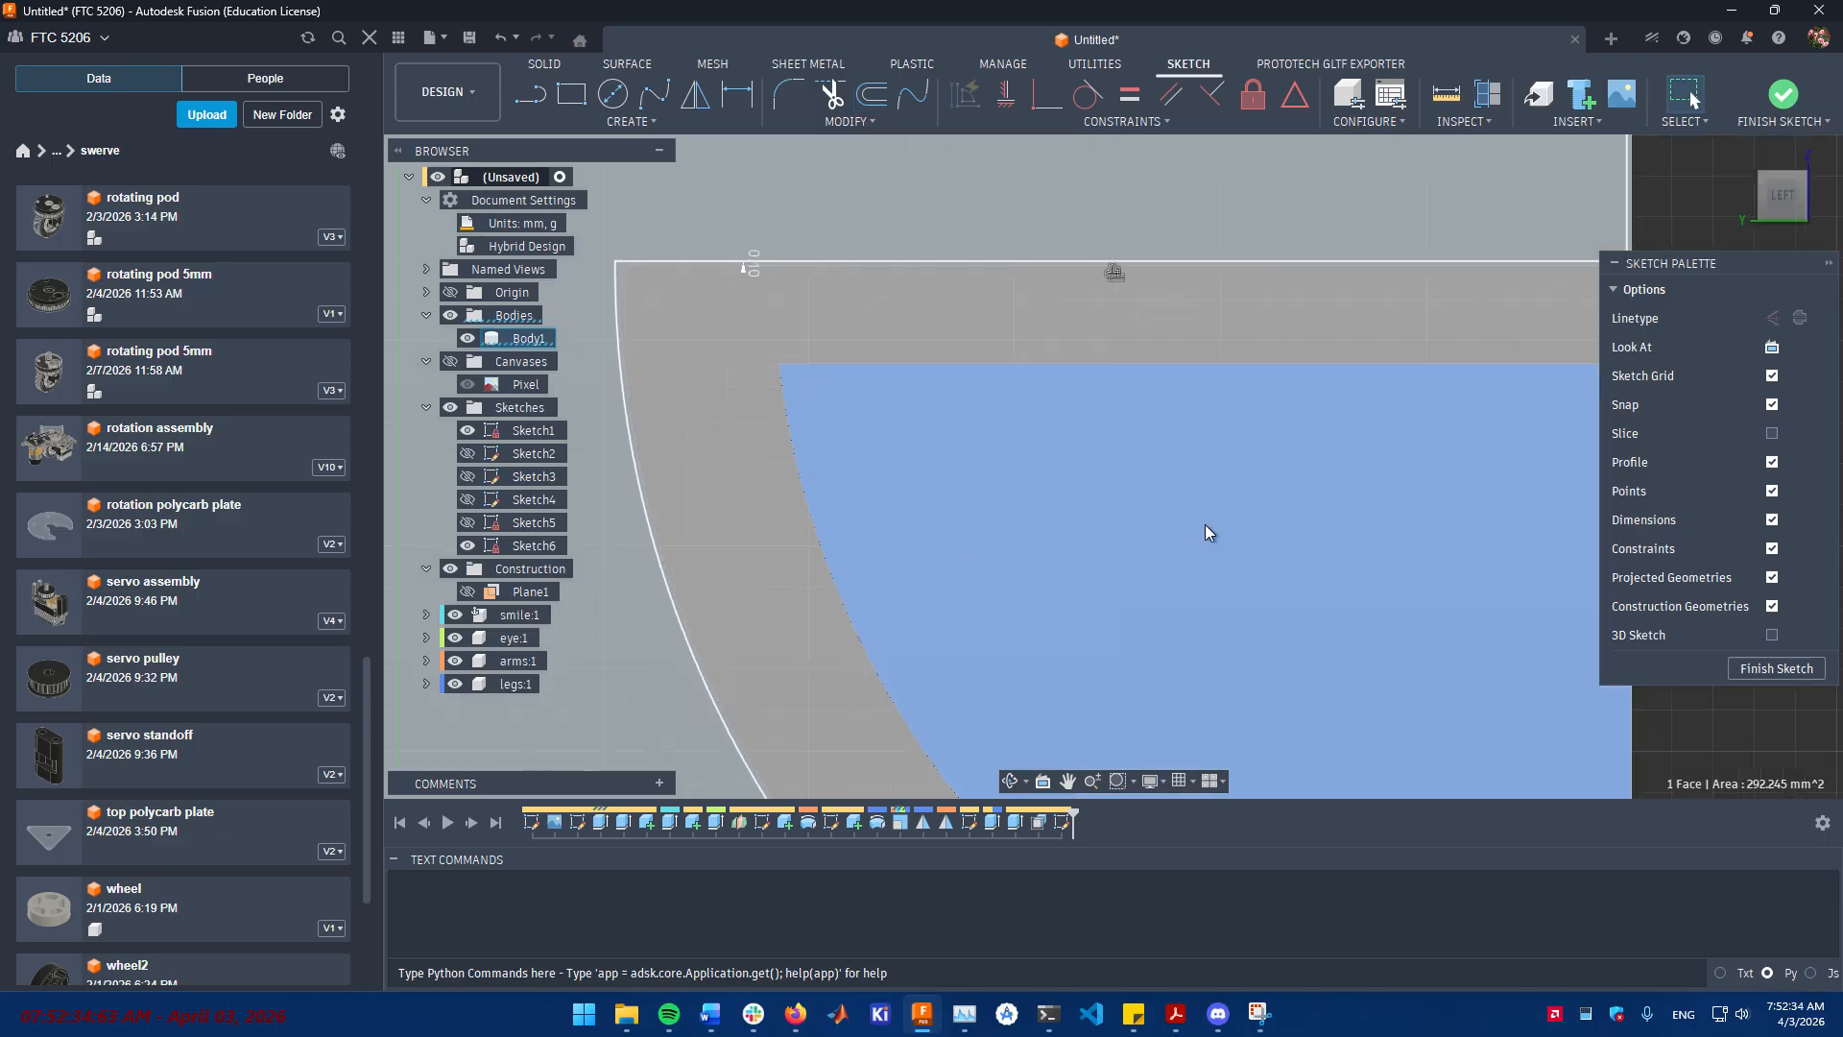
pyautogui.click(1282, 524)
pyautogui.scroll(3, 1276, 524)
pyautogui.scroll(5, 1274, 524)
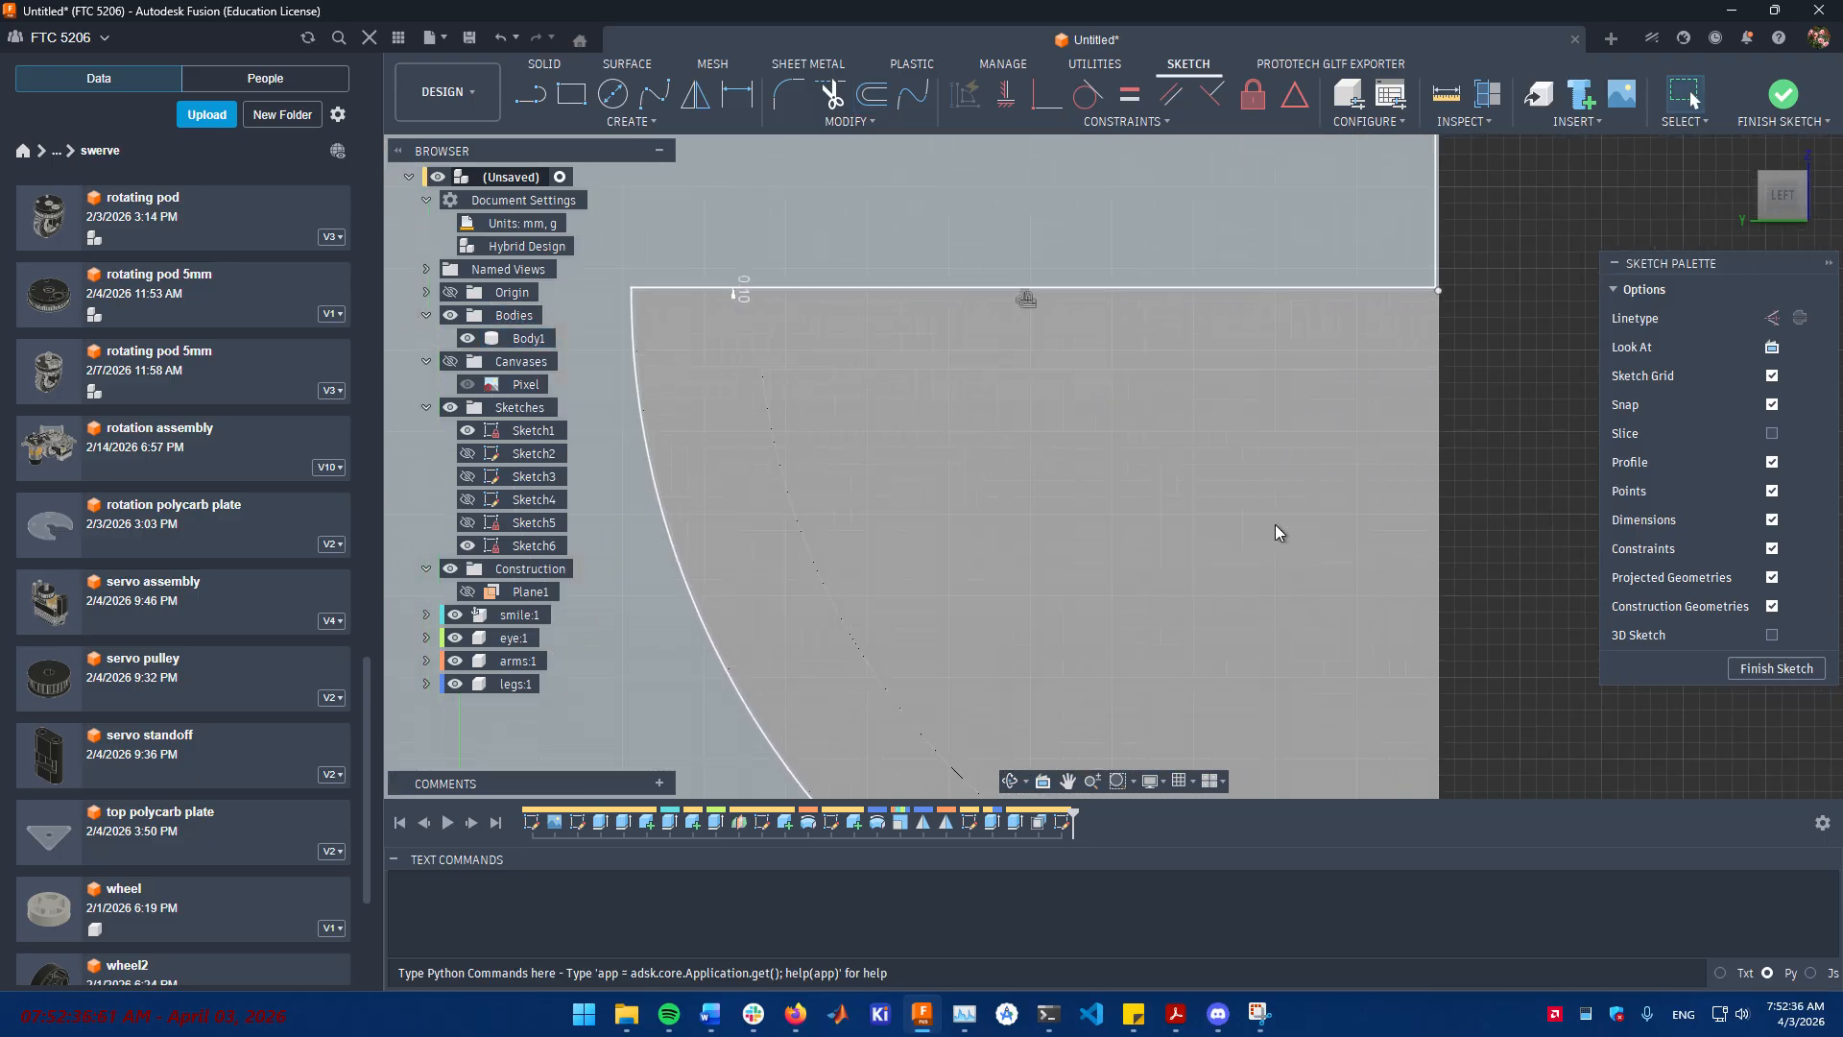
pyautogui.scroll(6, 1252, 521)
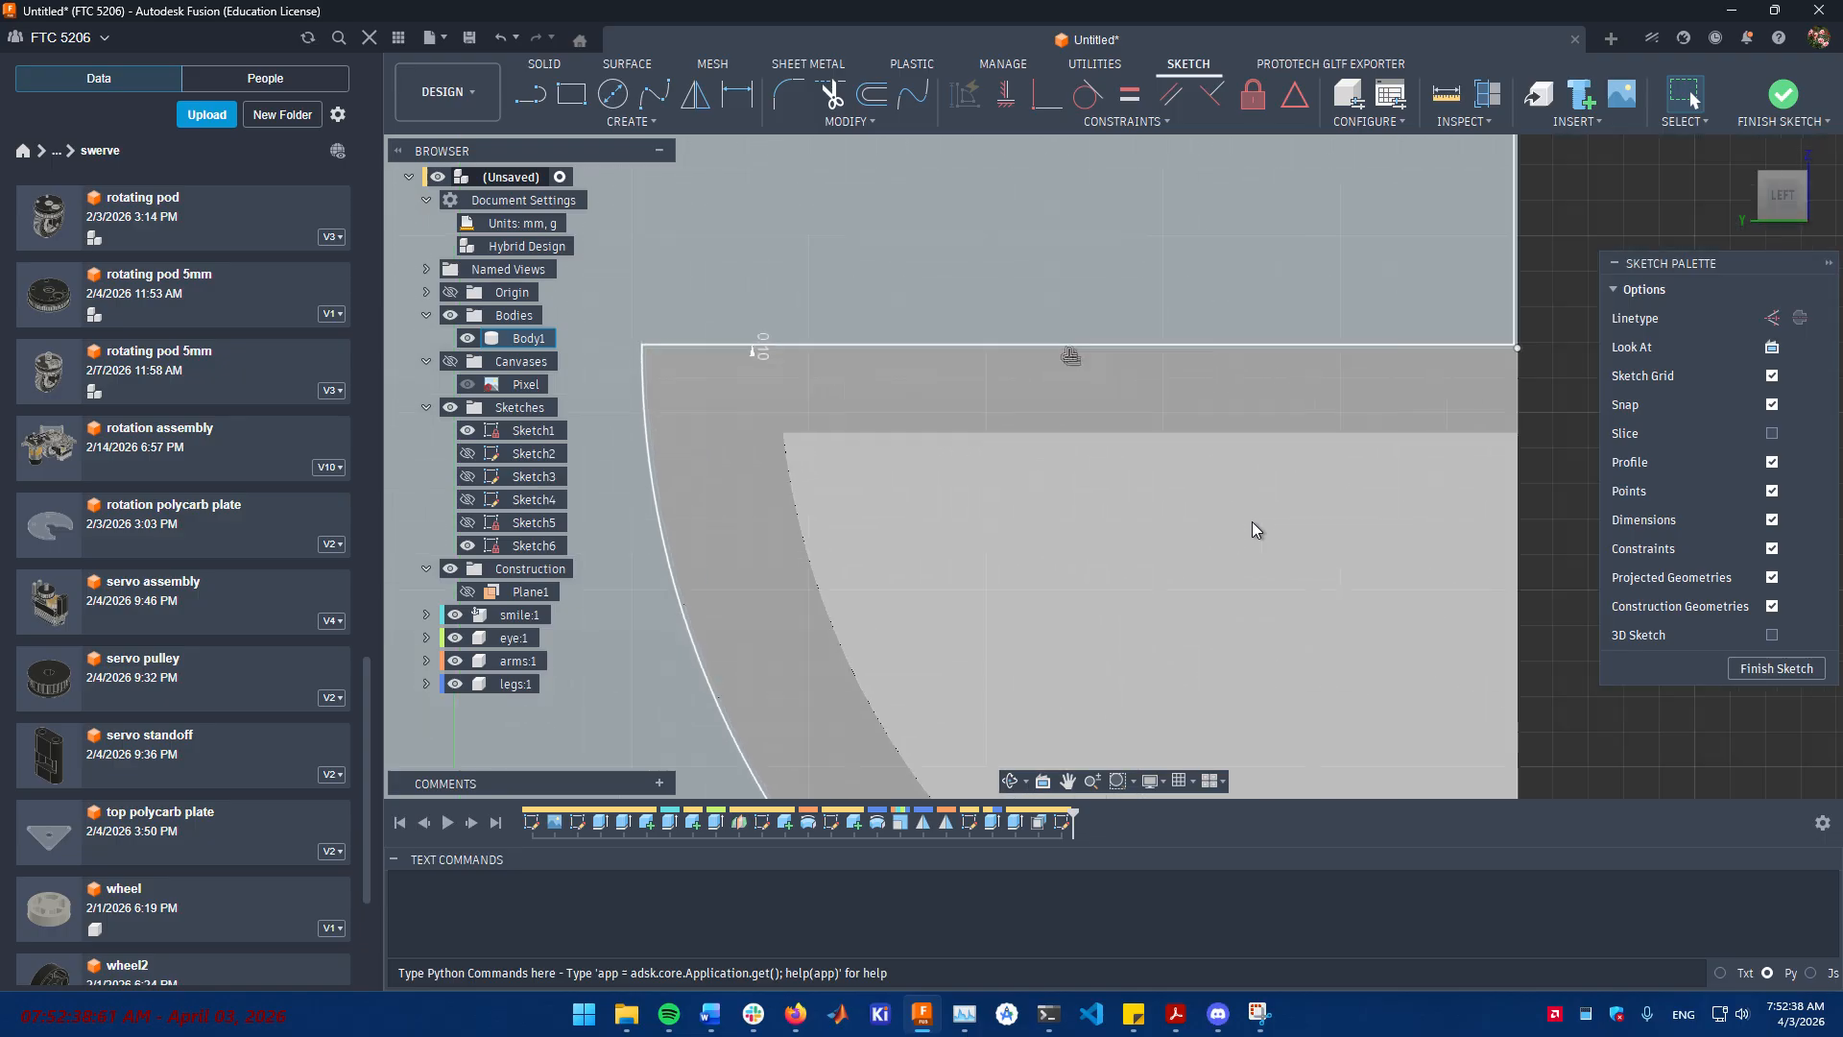
pyautogui.scroll(2, 1252, 530)
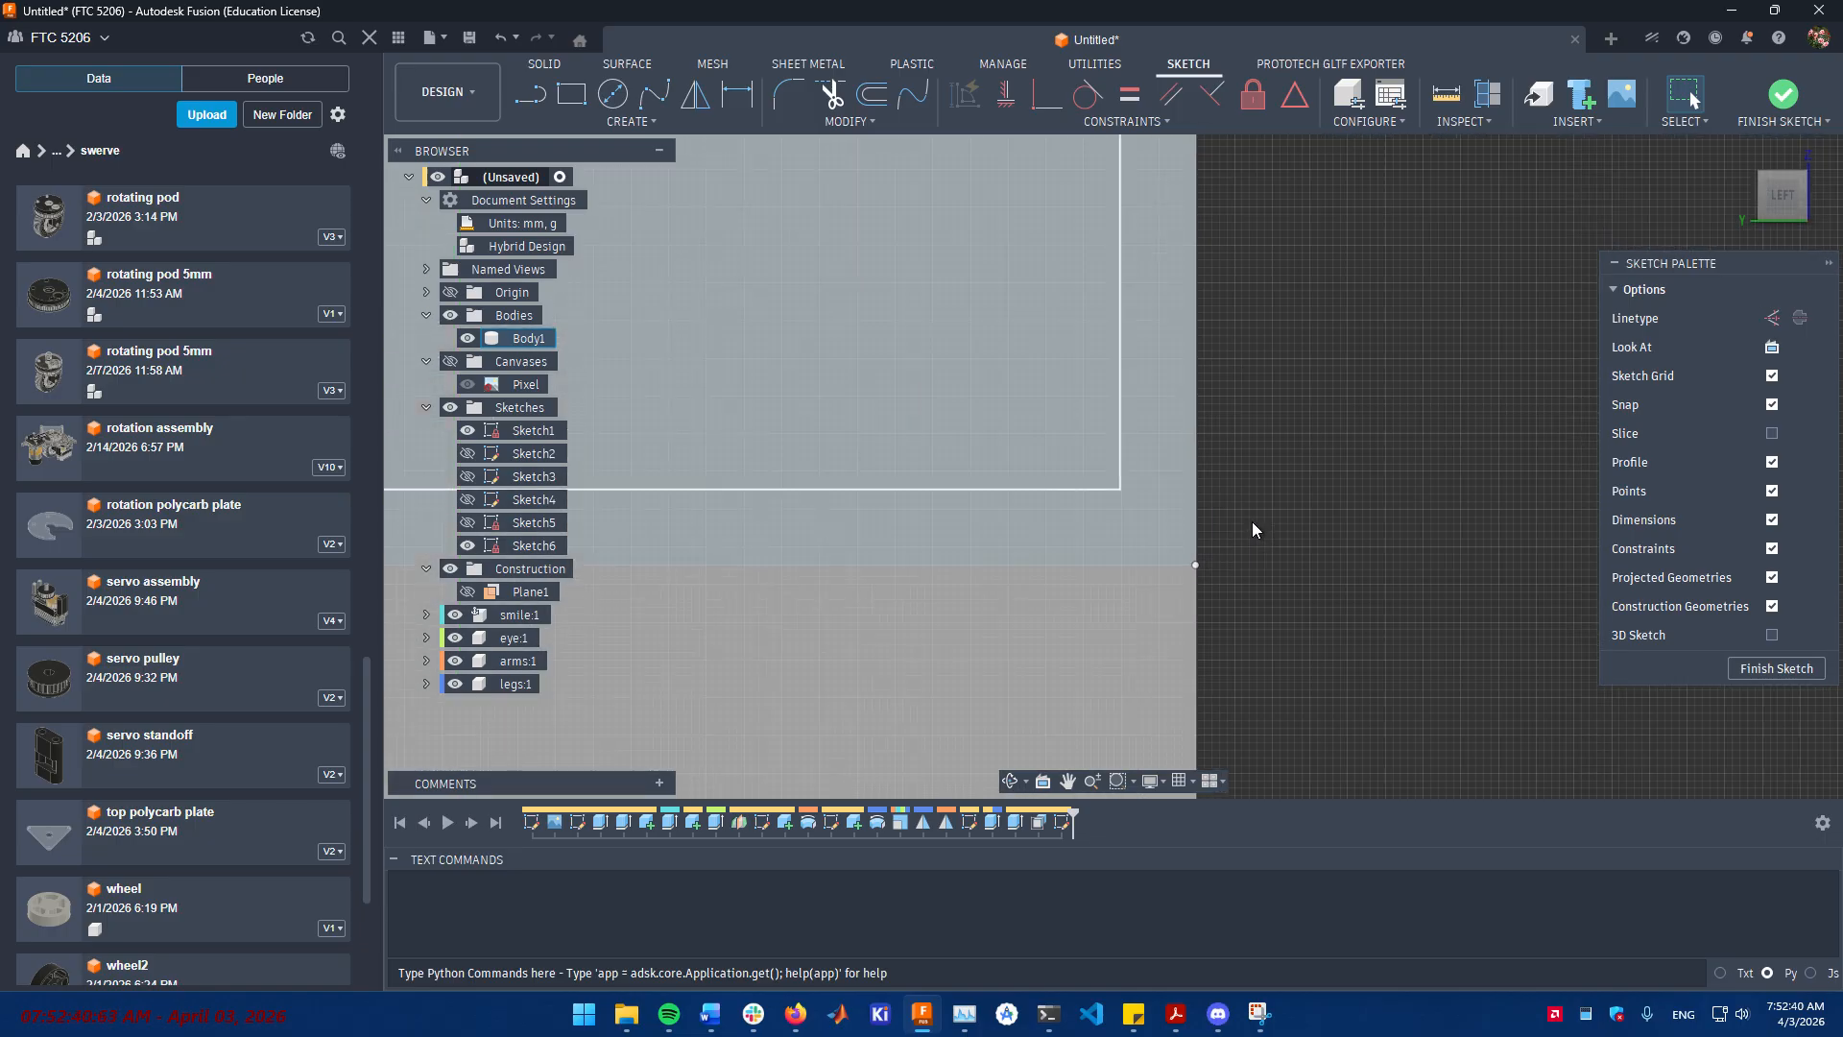
# - Draw a 0.1 mm horizontal line from the upper corner of the smile's offset outline to the block's edge
pyautogui.press('l')
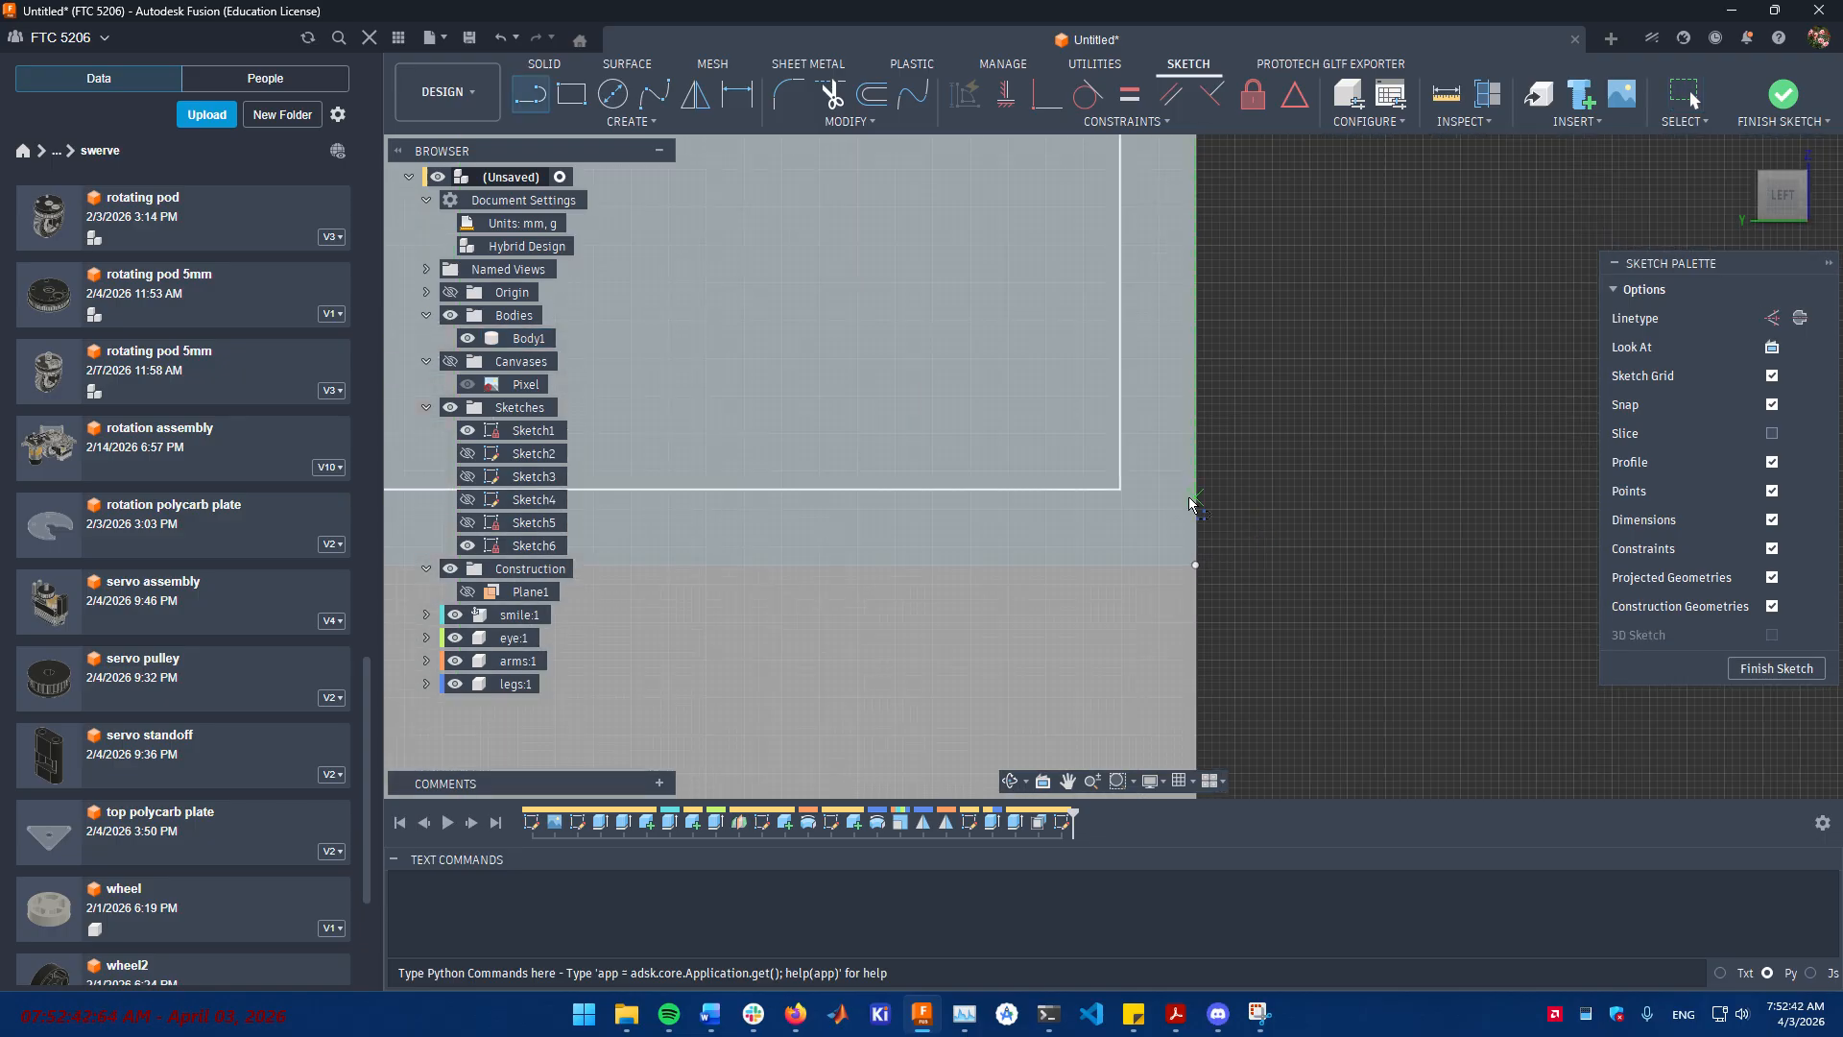
pyautogui.click(1125, 491)
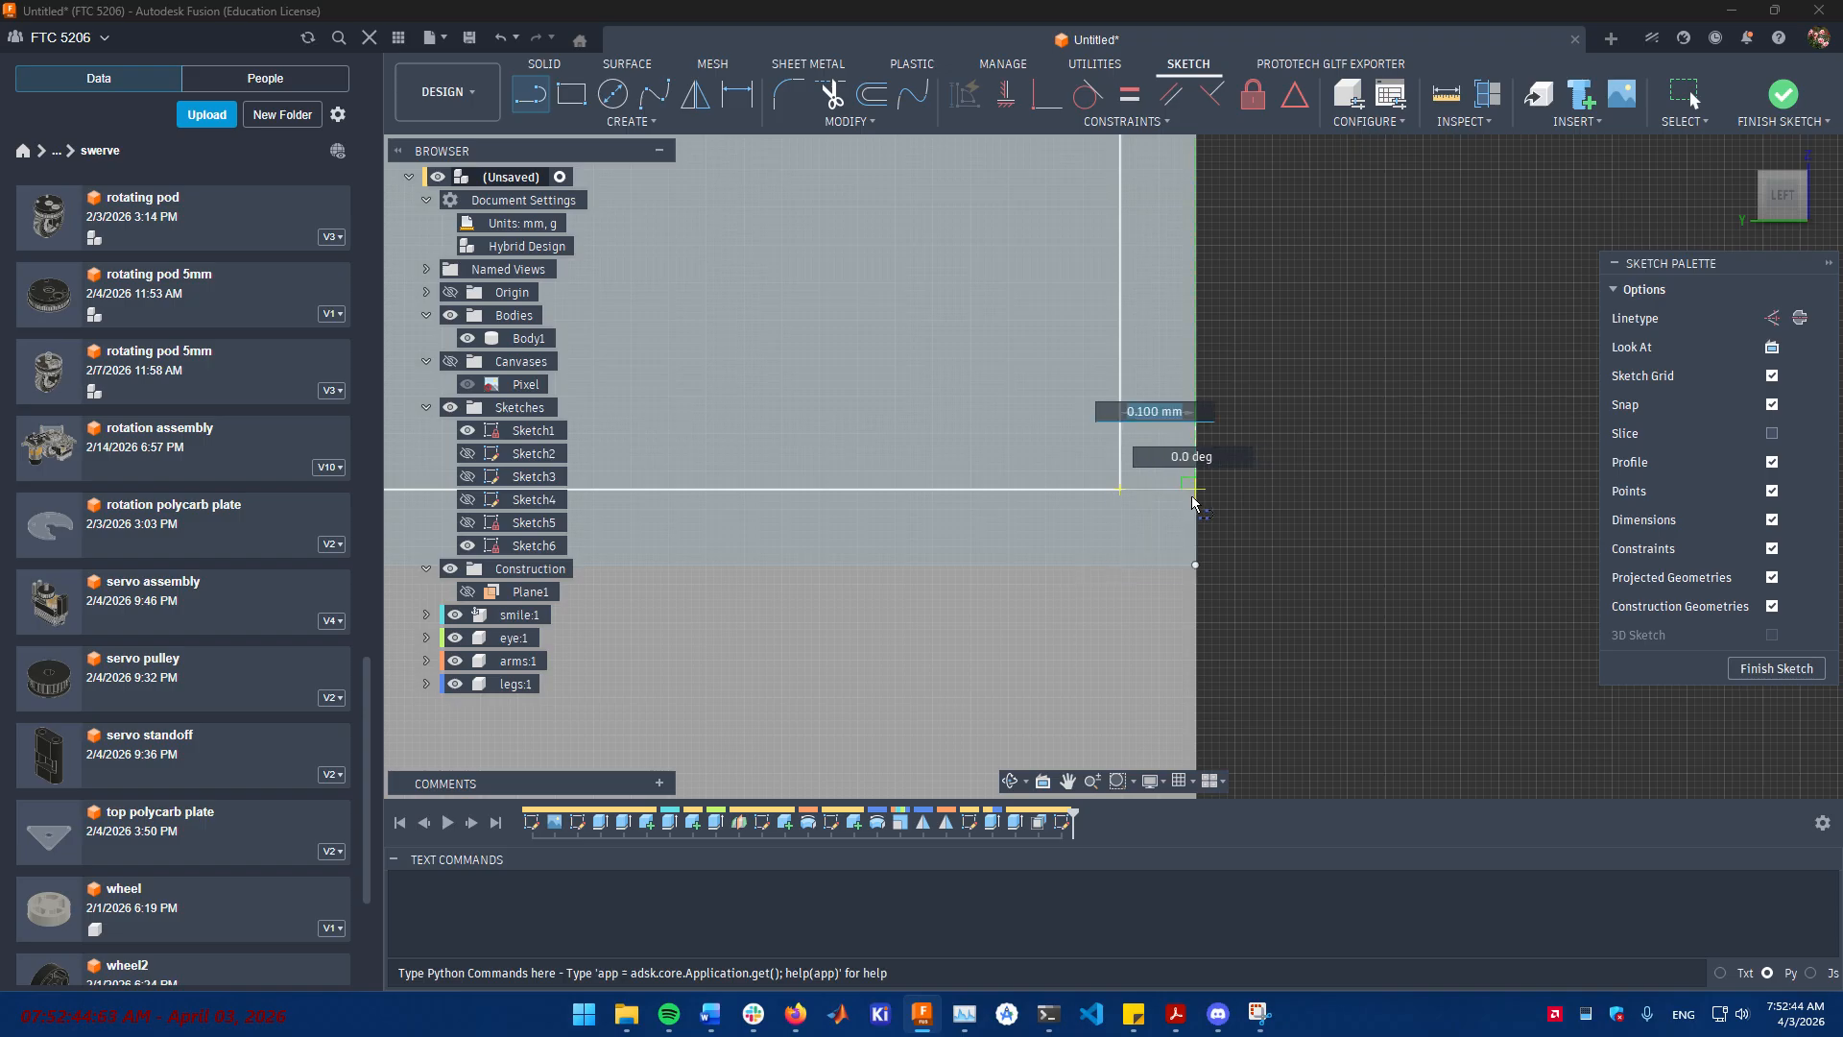
pyautogui.click(1195, 499)
pyautogui.click(1195, 537)
# - Draw a short line from the lower corner of the smile's offset outline to the block's edge and finish the sketch
pyautogui.scroll(-5, 1251, 604)
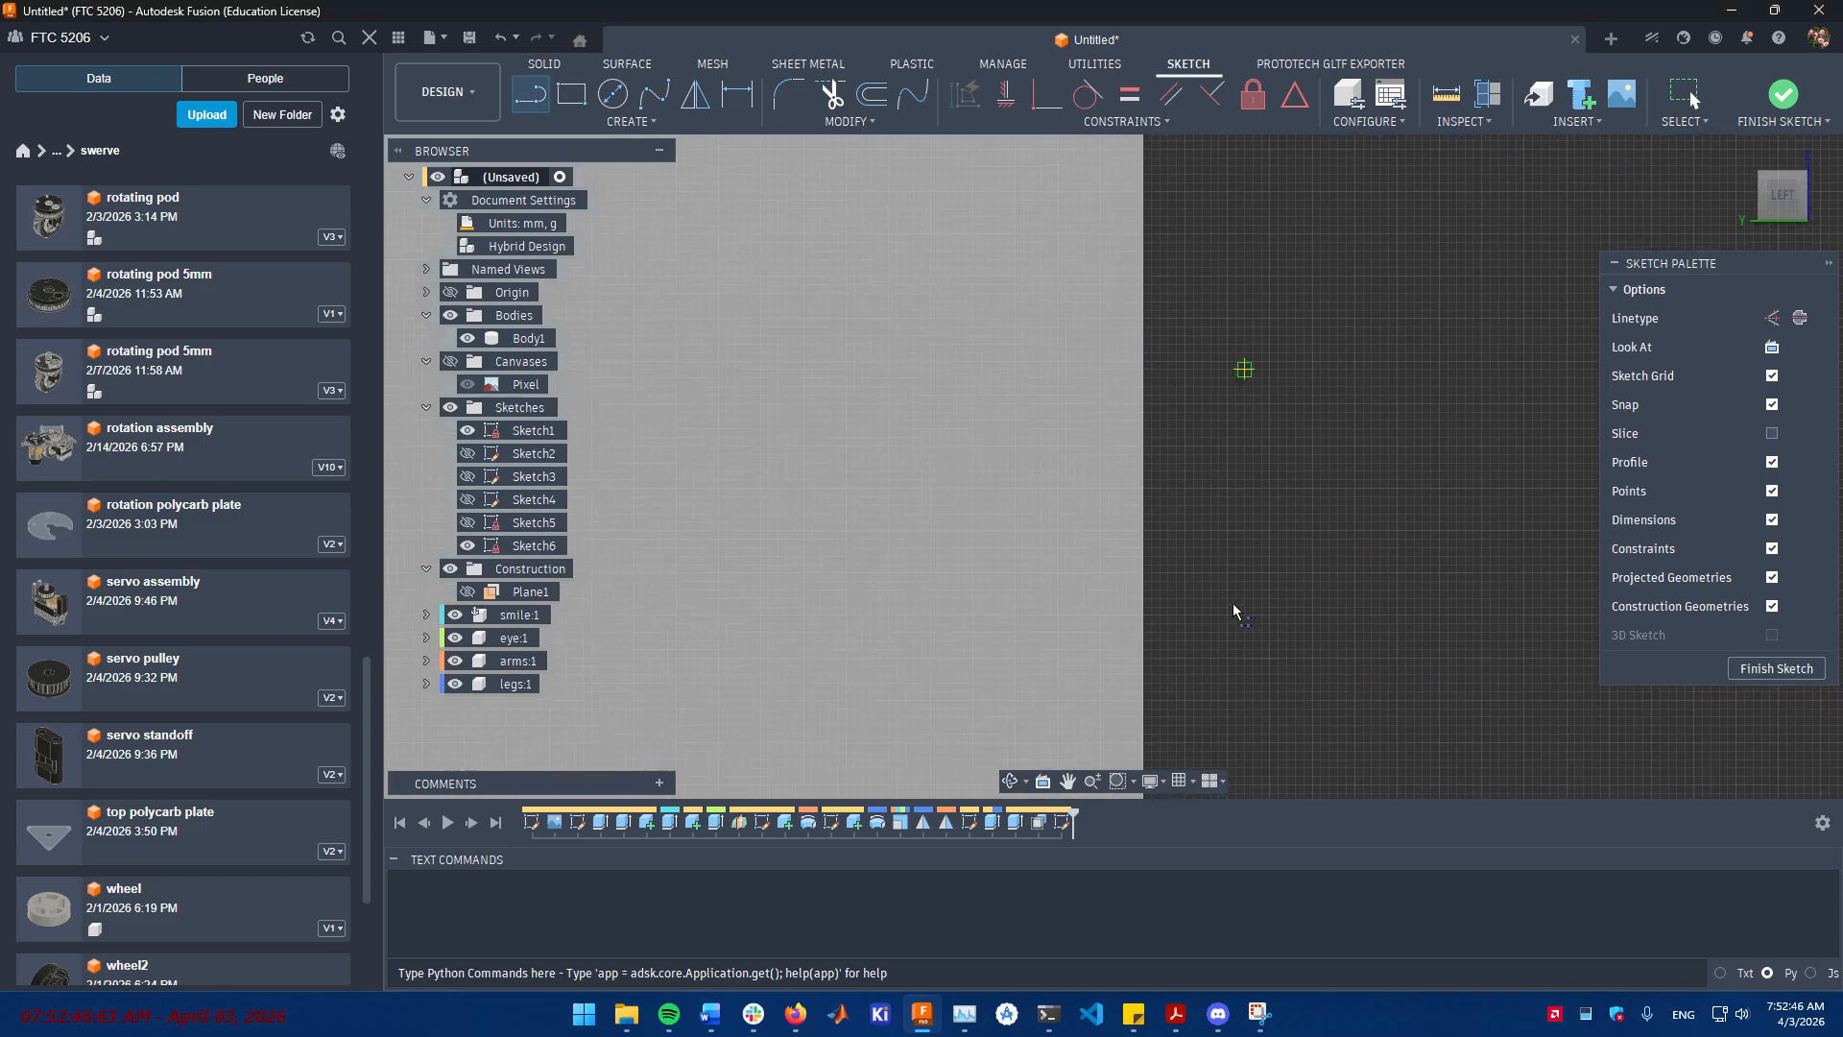
pyautogui.scroll(-5, 1229, 615)
pyautogui.scroll(10, 1219, 619)
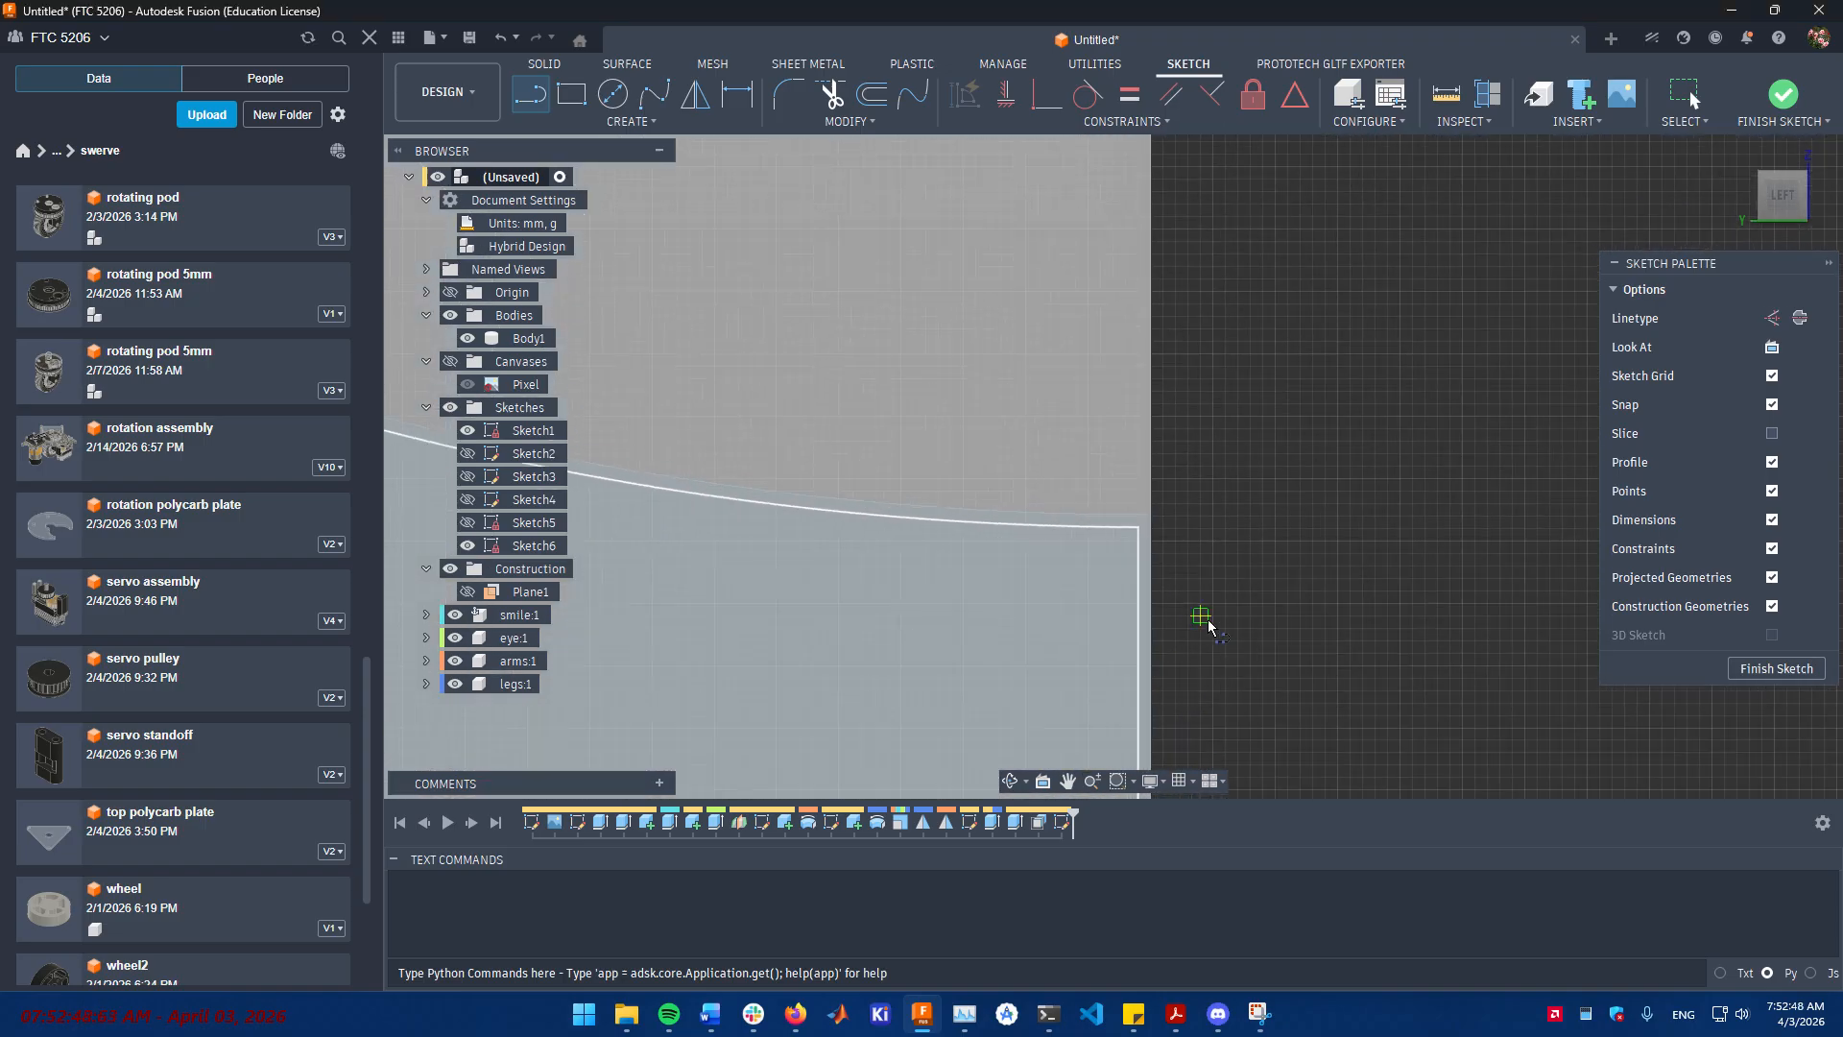
pyautogui.scroll(5, 1187, 629)
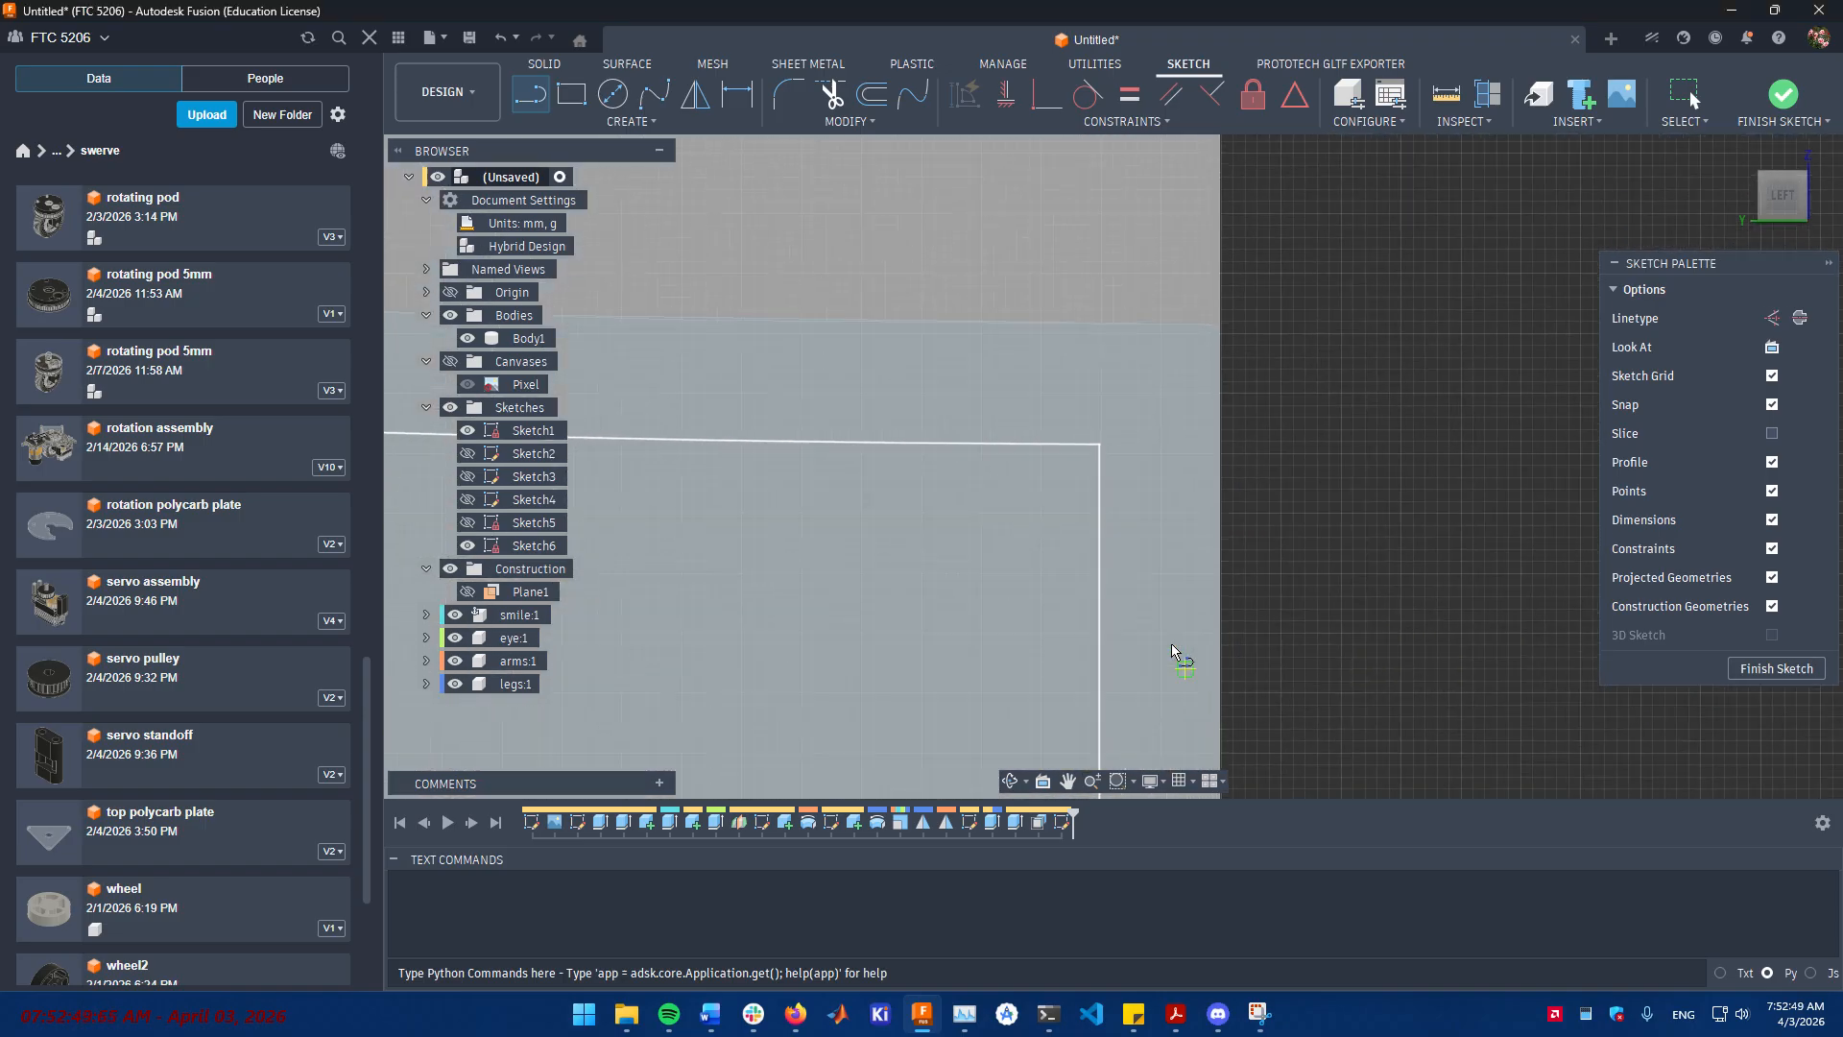
pyautogui.click(1099, 443)
pyautogui.scroll(10, 1276, 481)
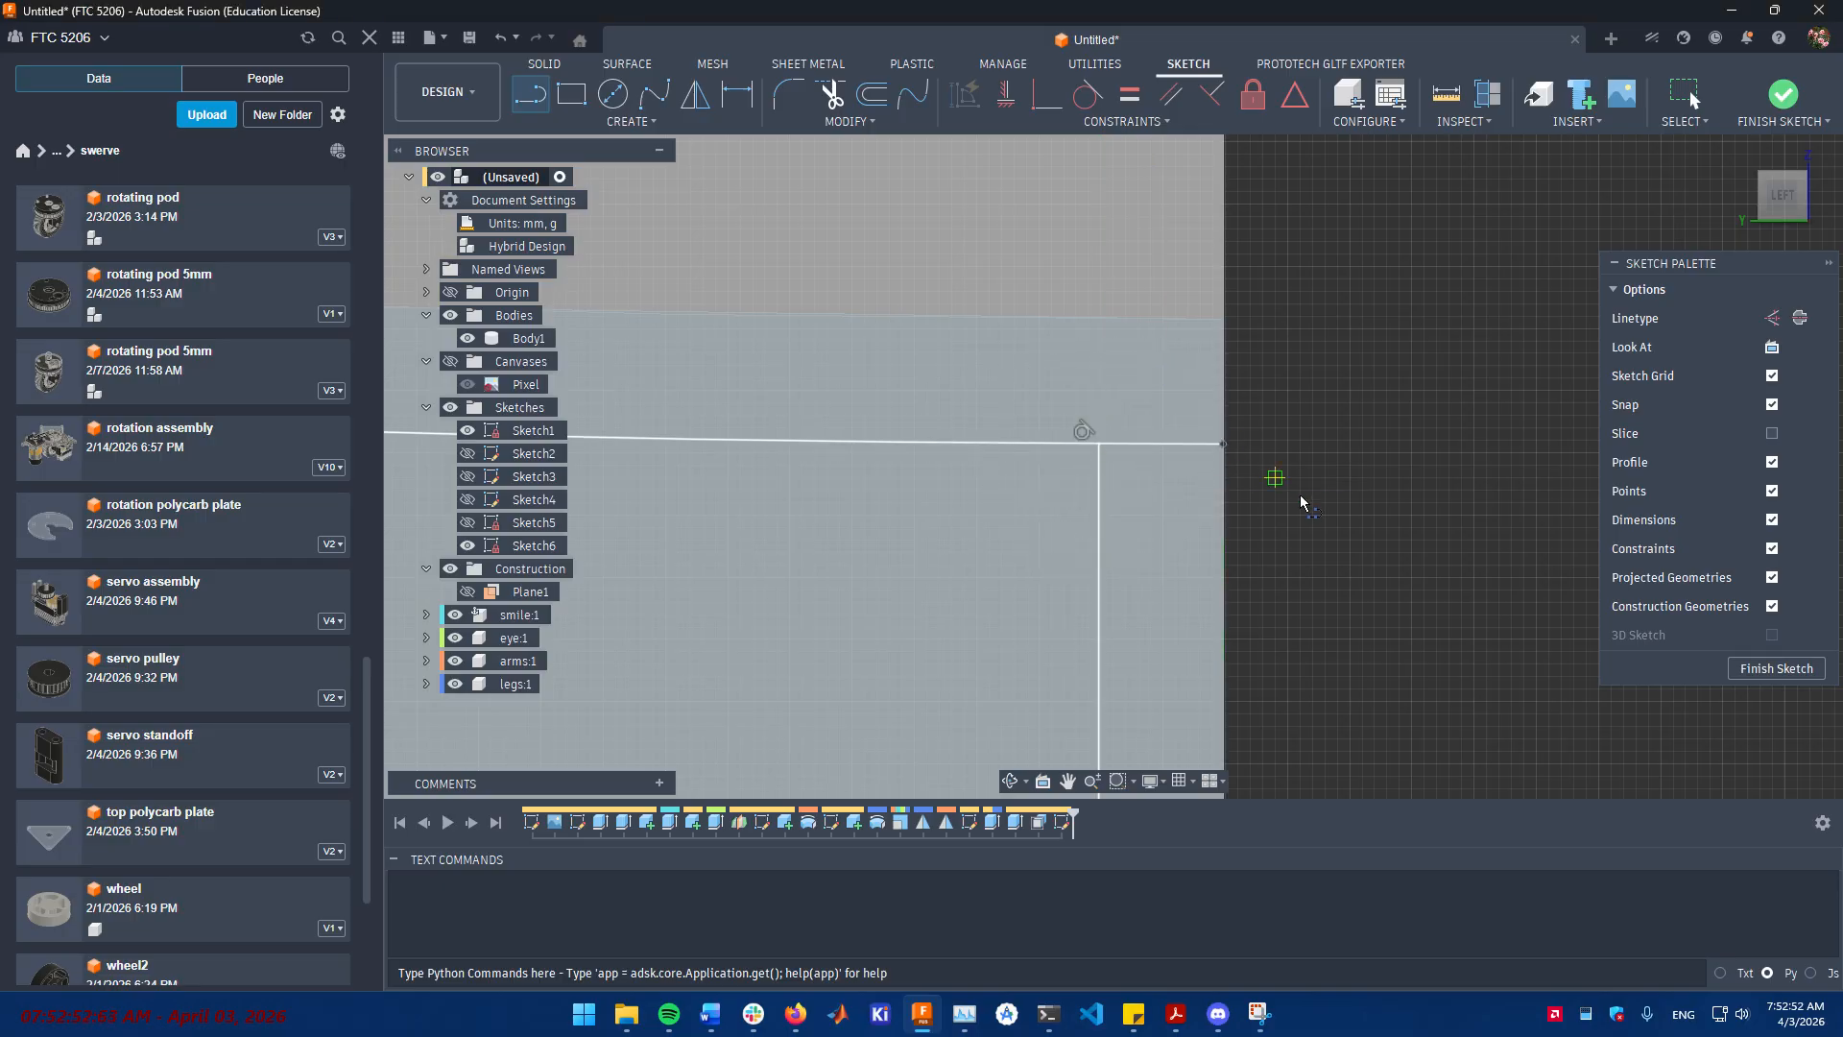
pyautogui.scroll(4, 1262, 541)
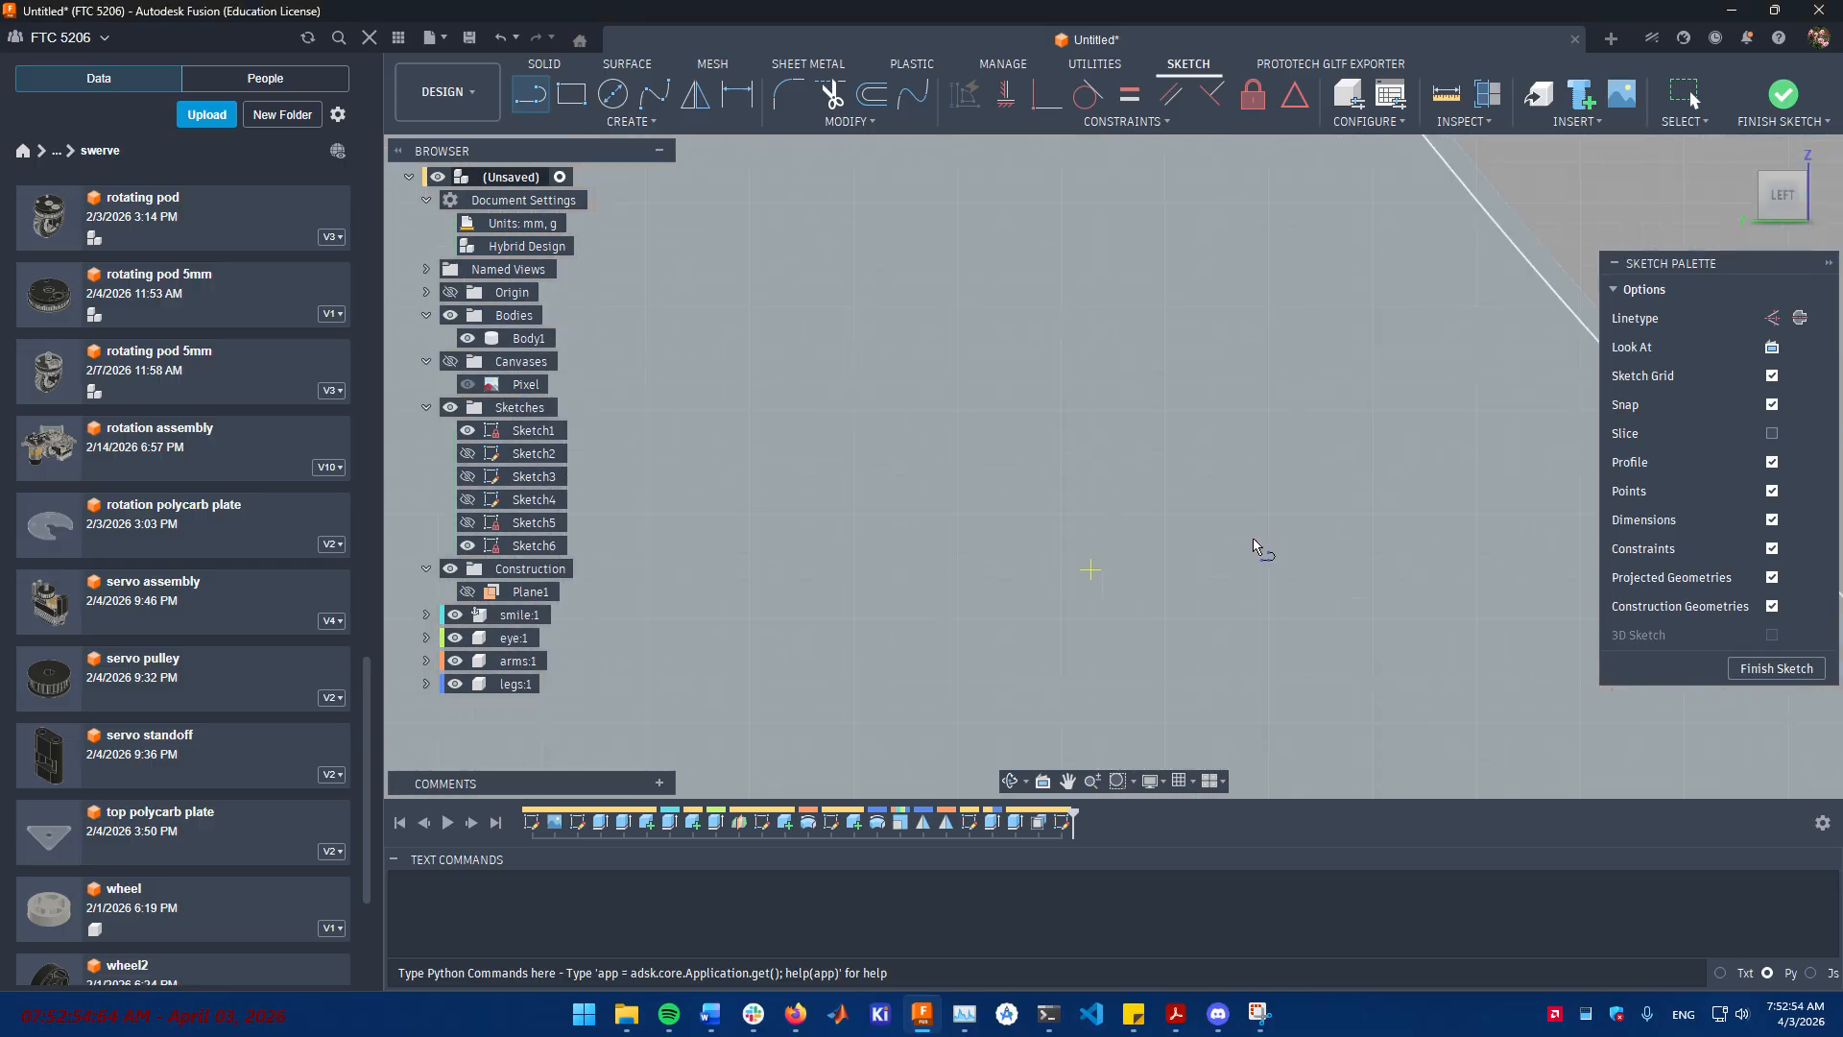
pyautogui.moveTo(1536, 279)
pyautogui.mouseDown(button='middle')
pyautogui.moveTo(1238, 568)
pyautogui.moveTo(664, 659)
pyautogui.mouseUp(button='middle')
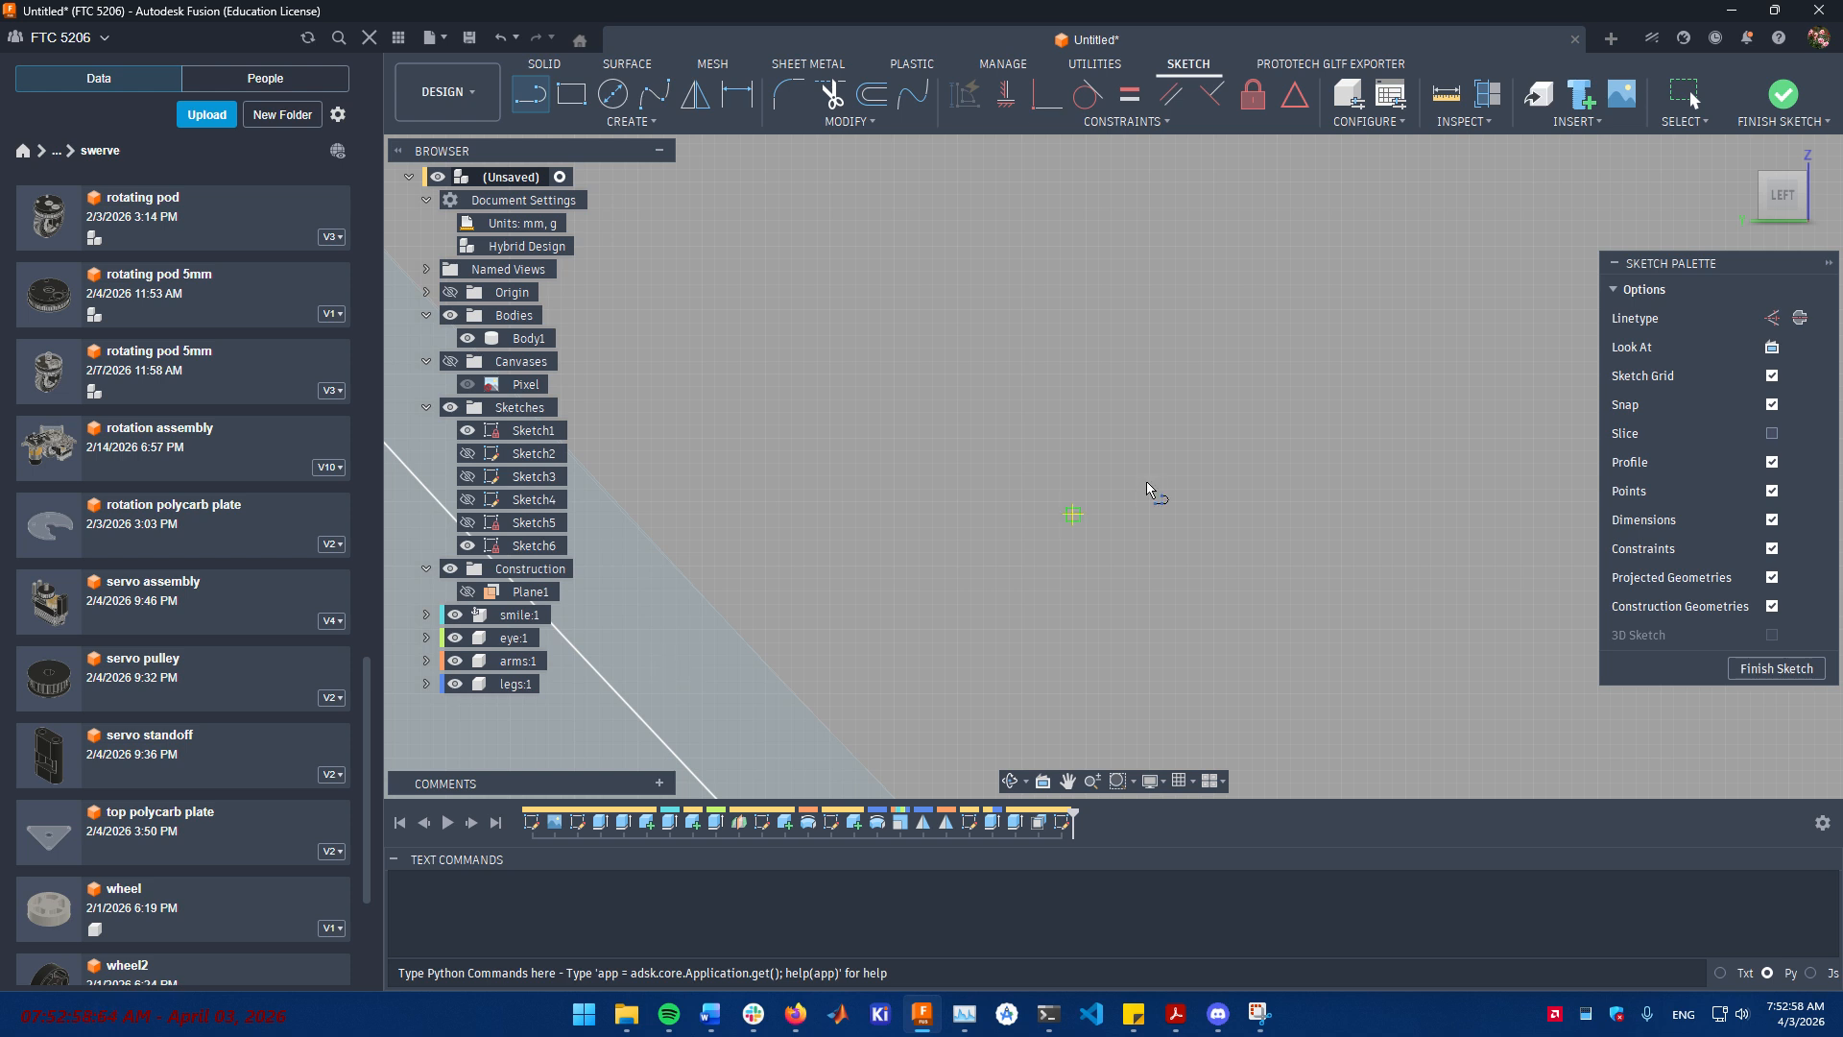
pyautogui.click(1783, 93)
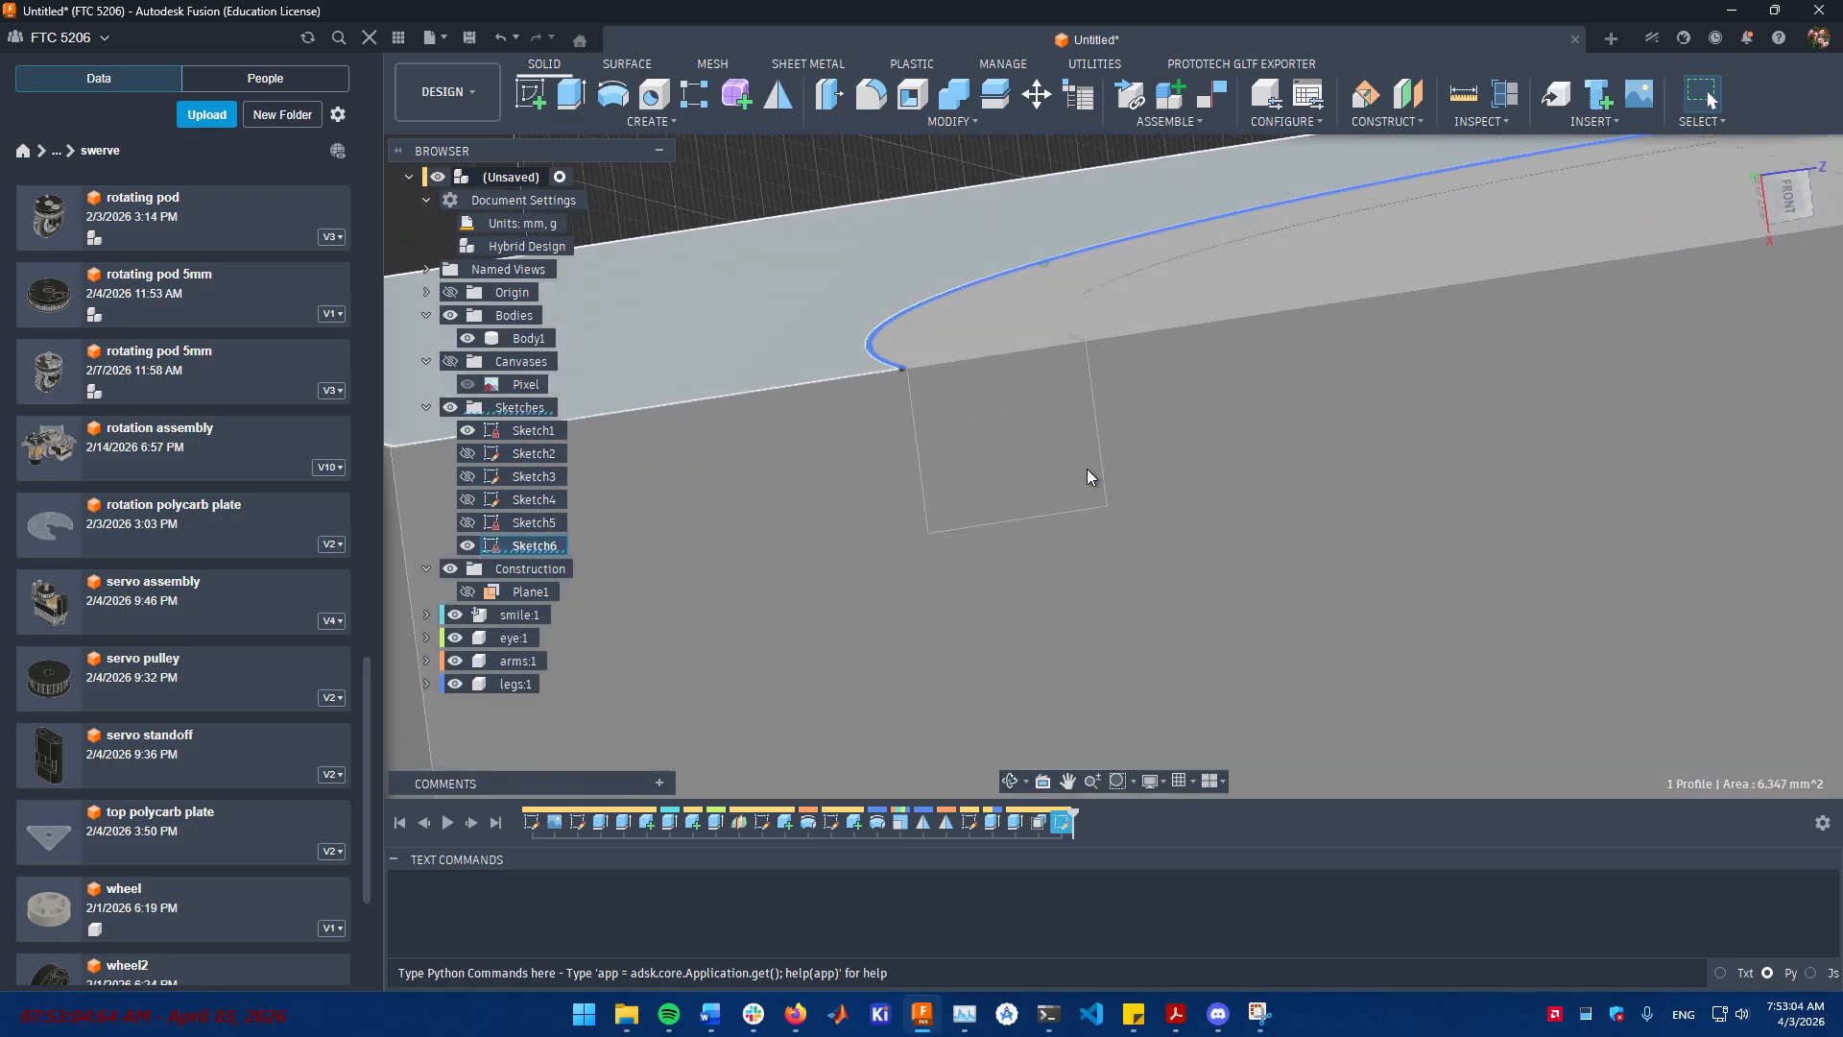
# - Extrude the thin smile clearance profile as a cut, hiding the smile component and snapping the distance to the cutout's floor at -3.375 mm
pyautogui.press('e')
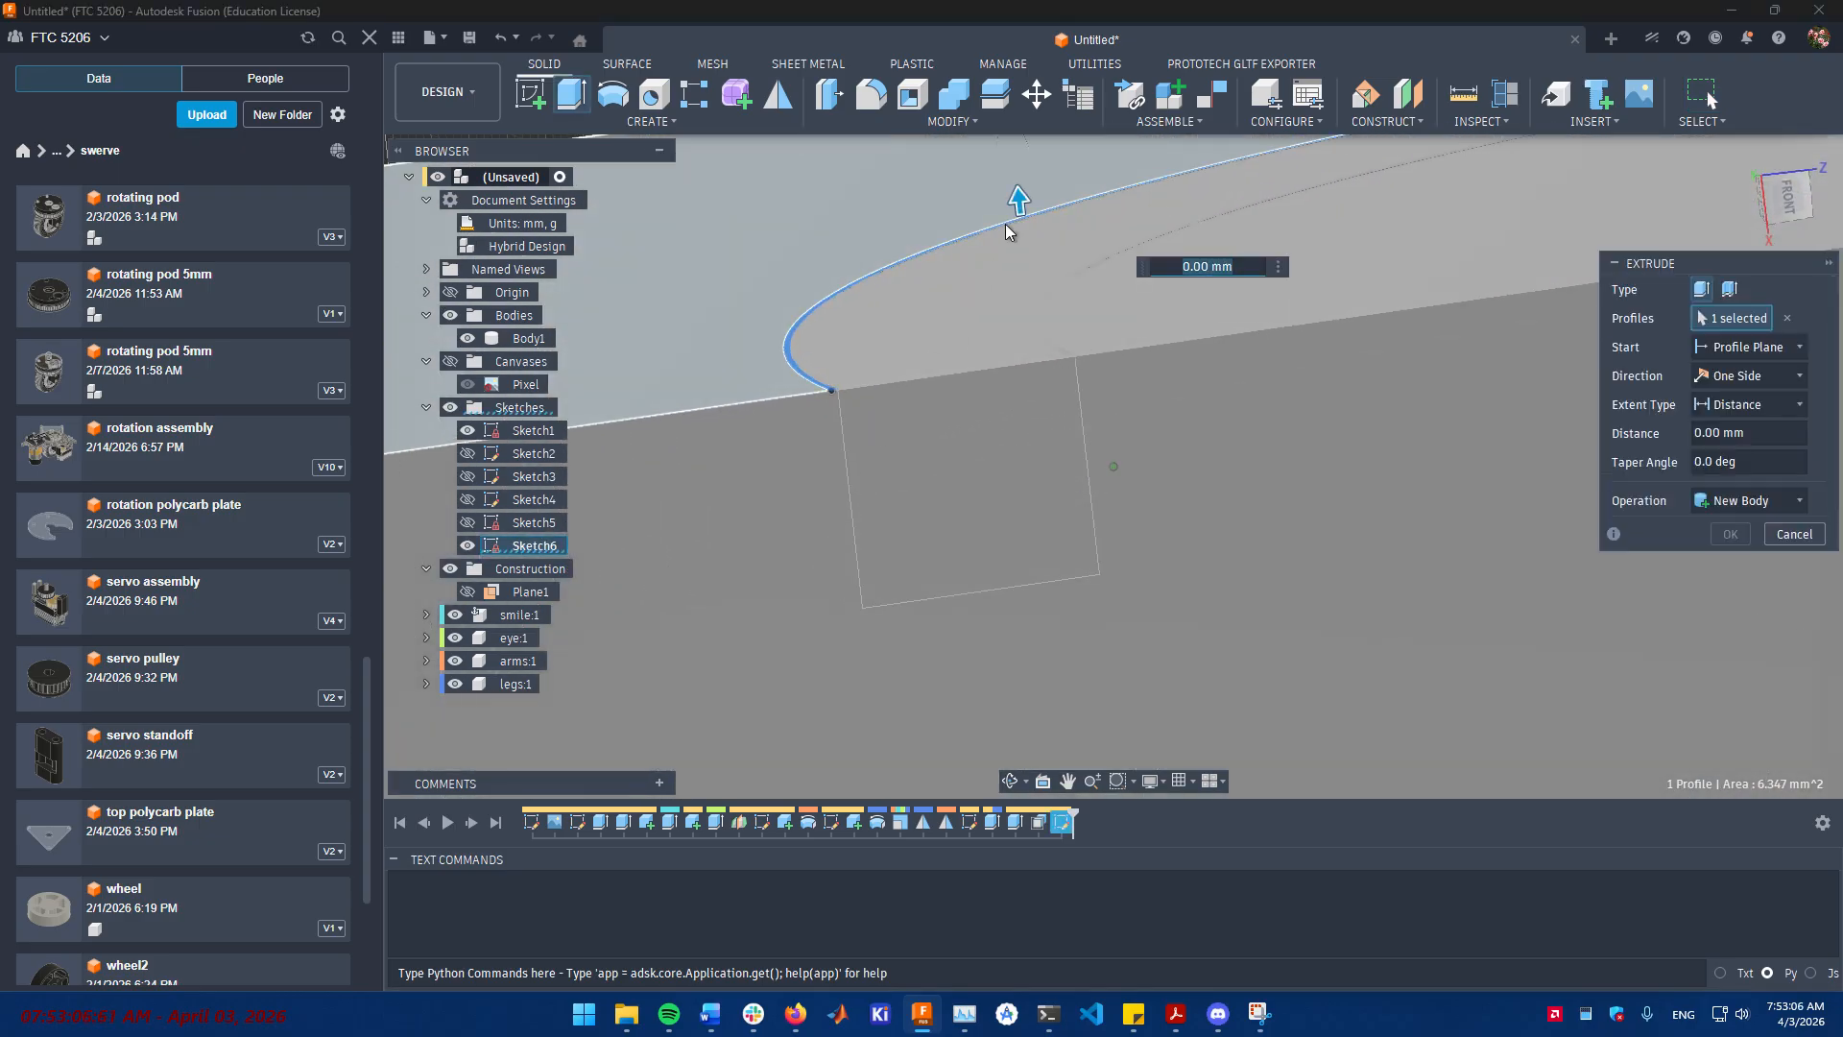
pyautogui.moveTo(1020, 198); pyautogui.dragTo(1033, 423)
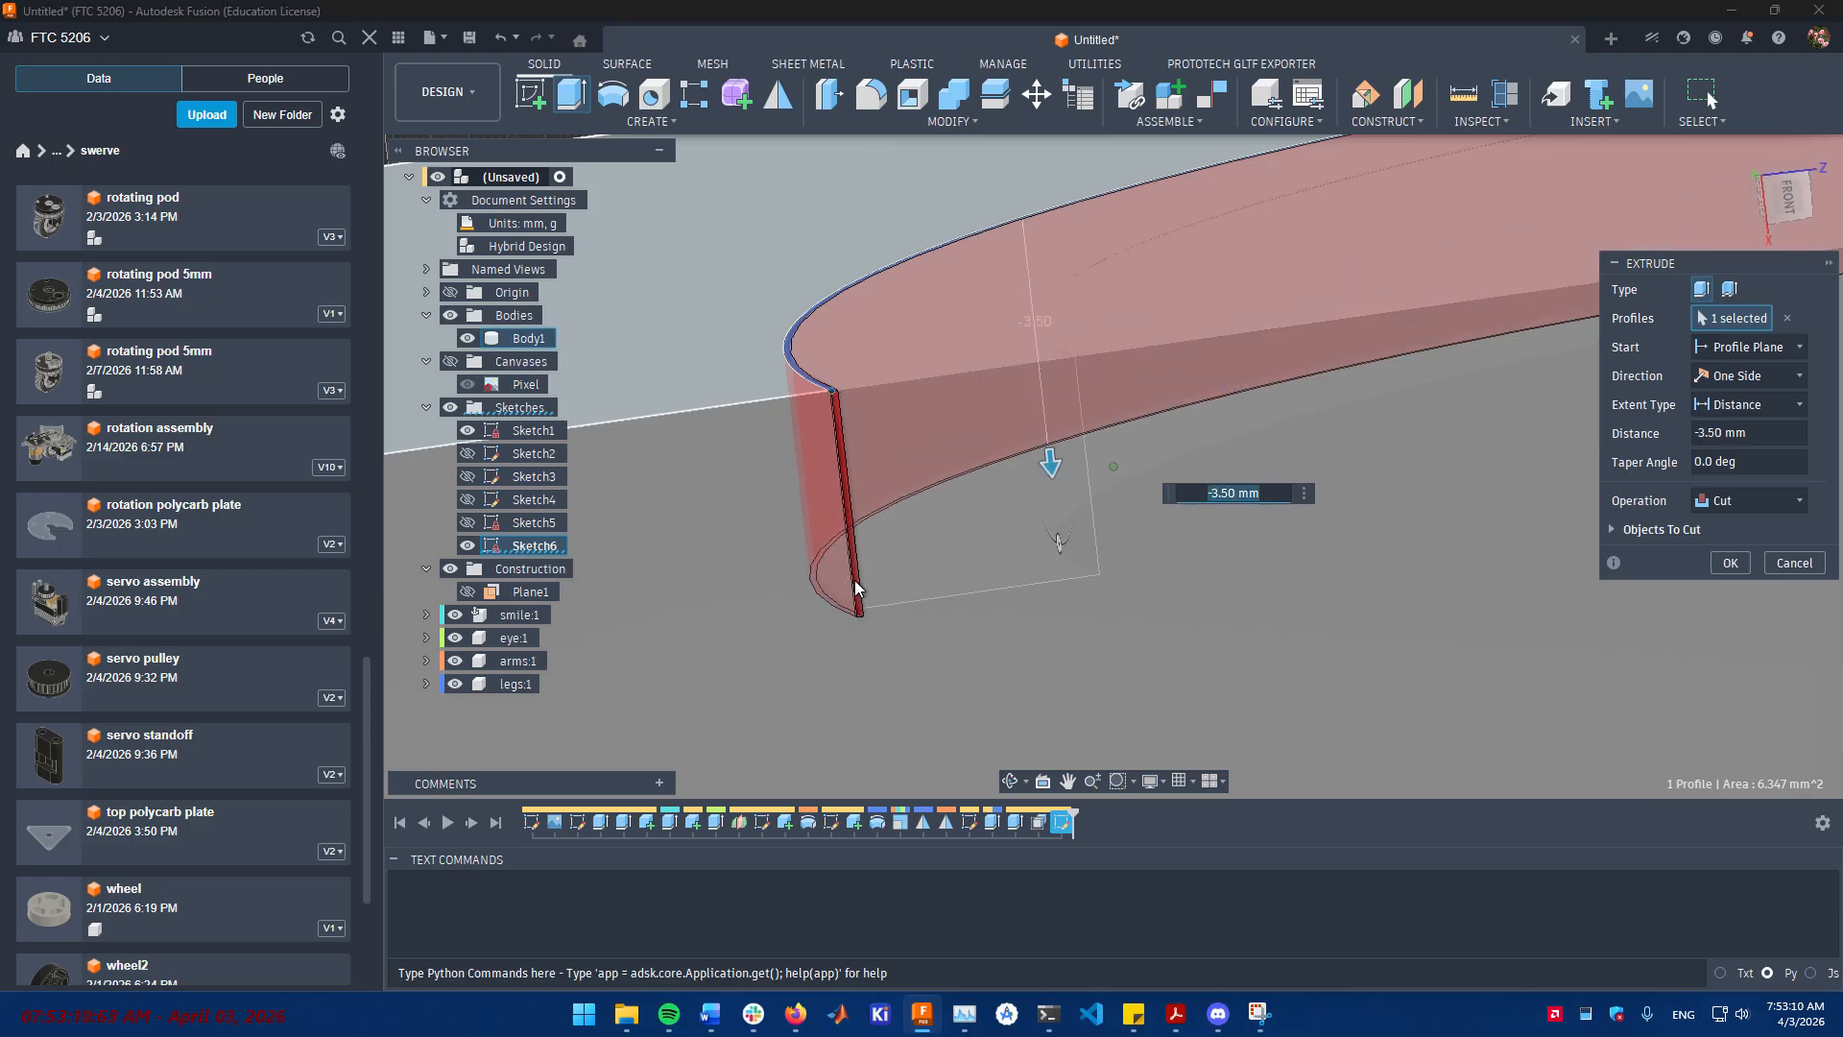
pyautogui.keyDown('shift'); pyautogui.moveTo(854, 585); pyautogui.dragTo(804, 592, button='middle'); pyautogui.keyUp('shift')
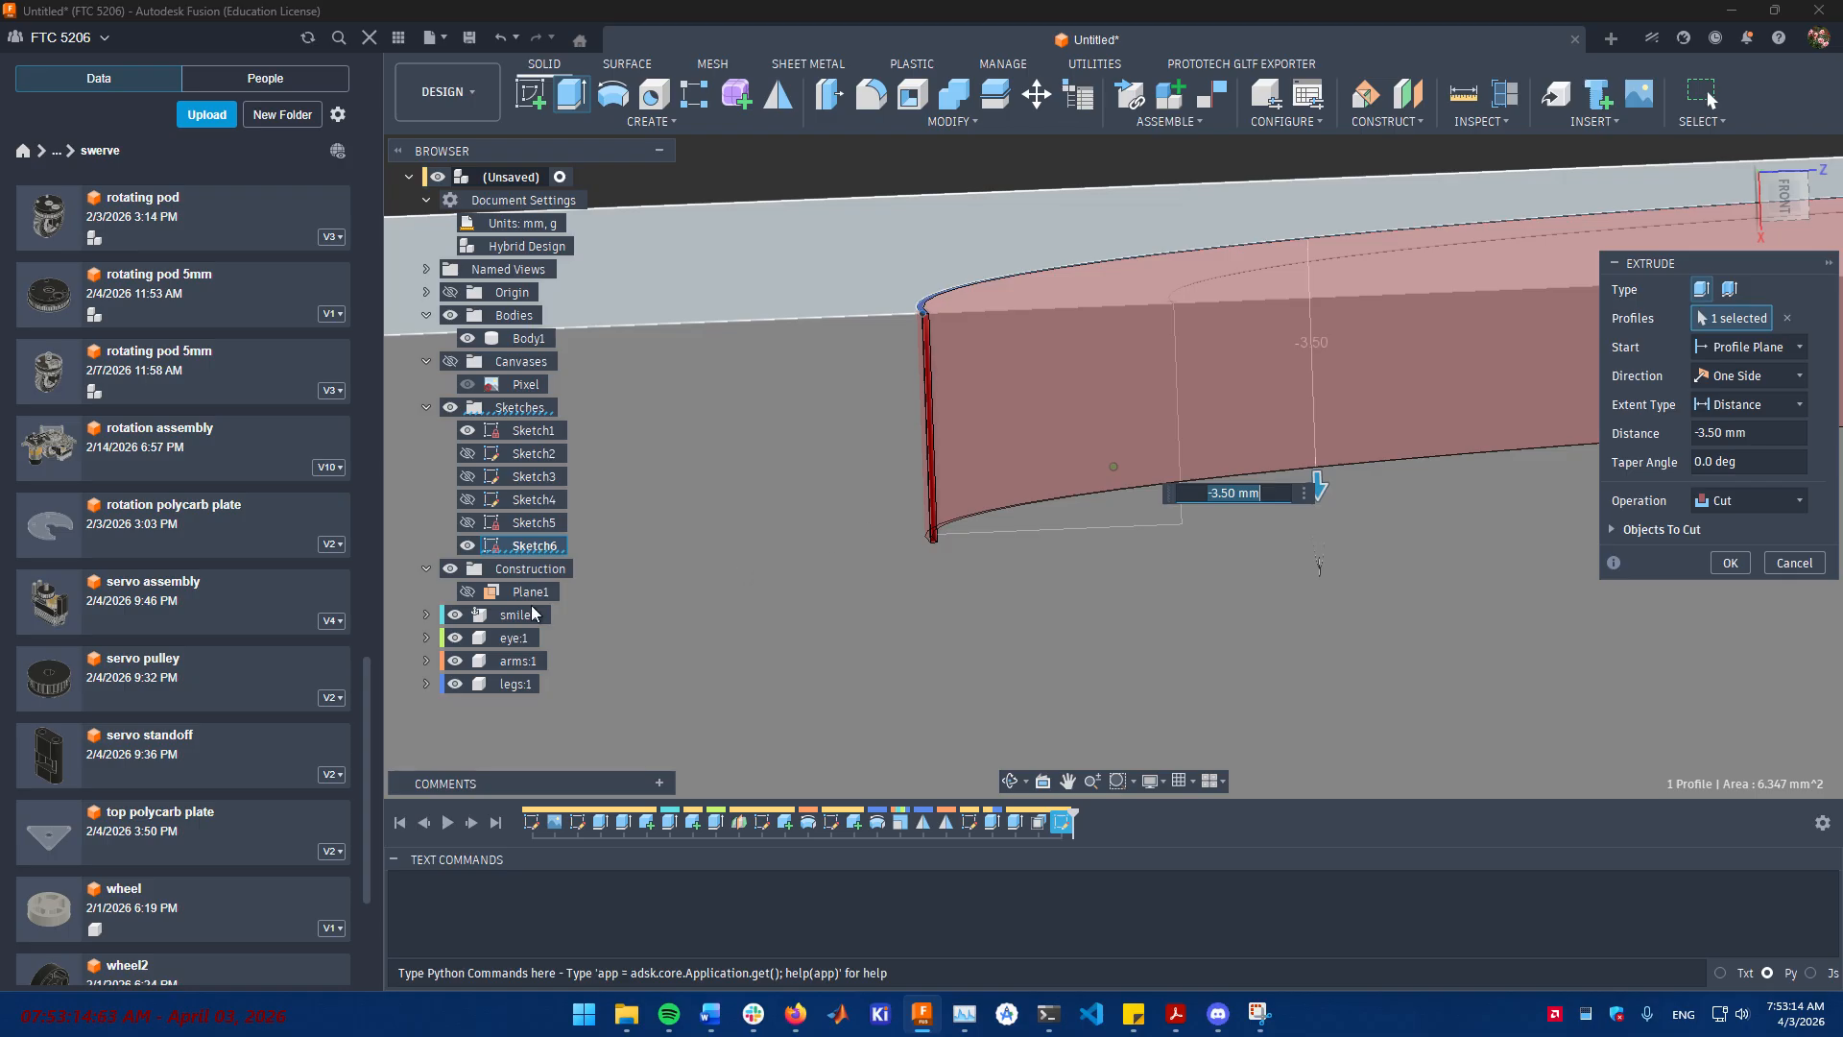
pyautogui.click(456, 618)
pyautogui.keyDown('shift'); pyautogui.moveTo(749, 604); pyautogui.dragTo(789, 670, button='middle'); pyautogui.keyUp('shift')
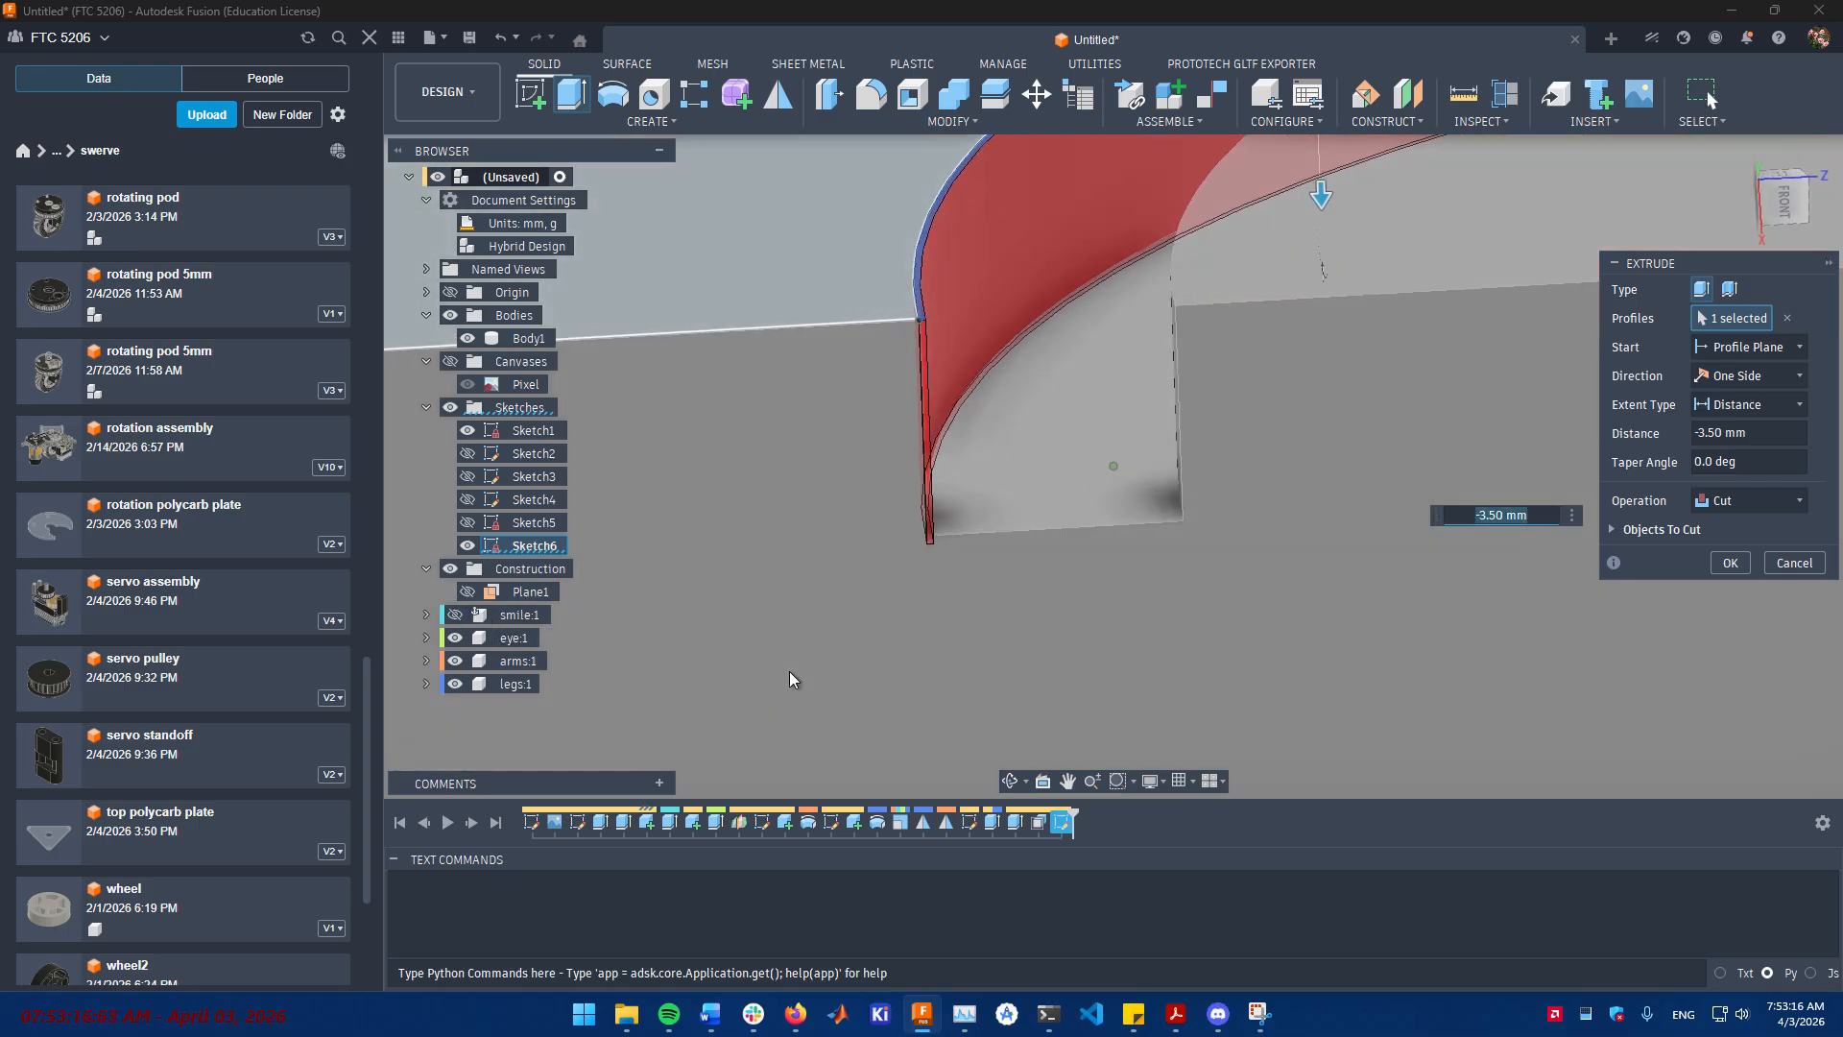
pyautogui.scroll(5, 918, 717)
pyautogui.click(944, 632)
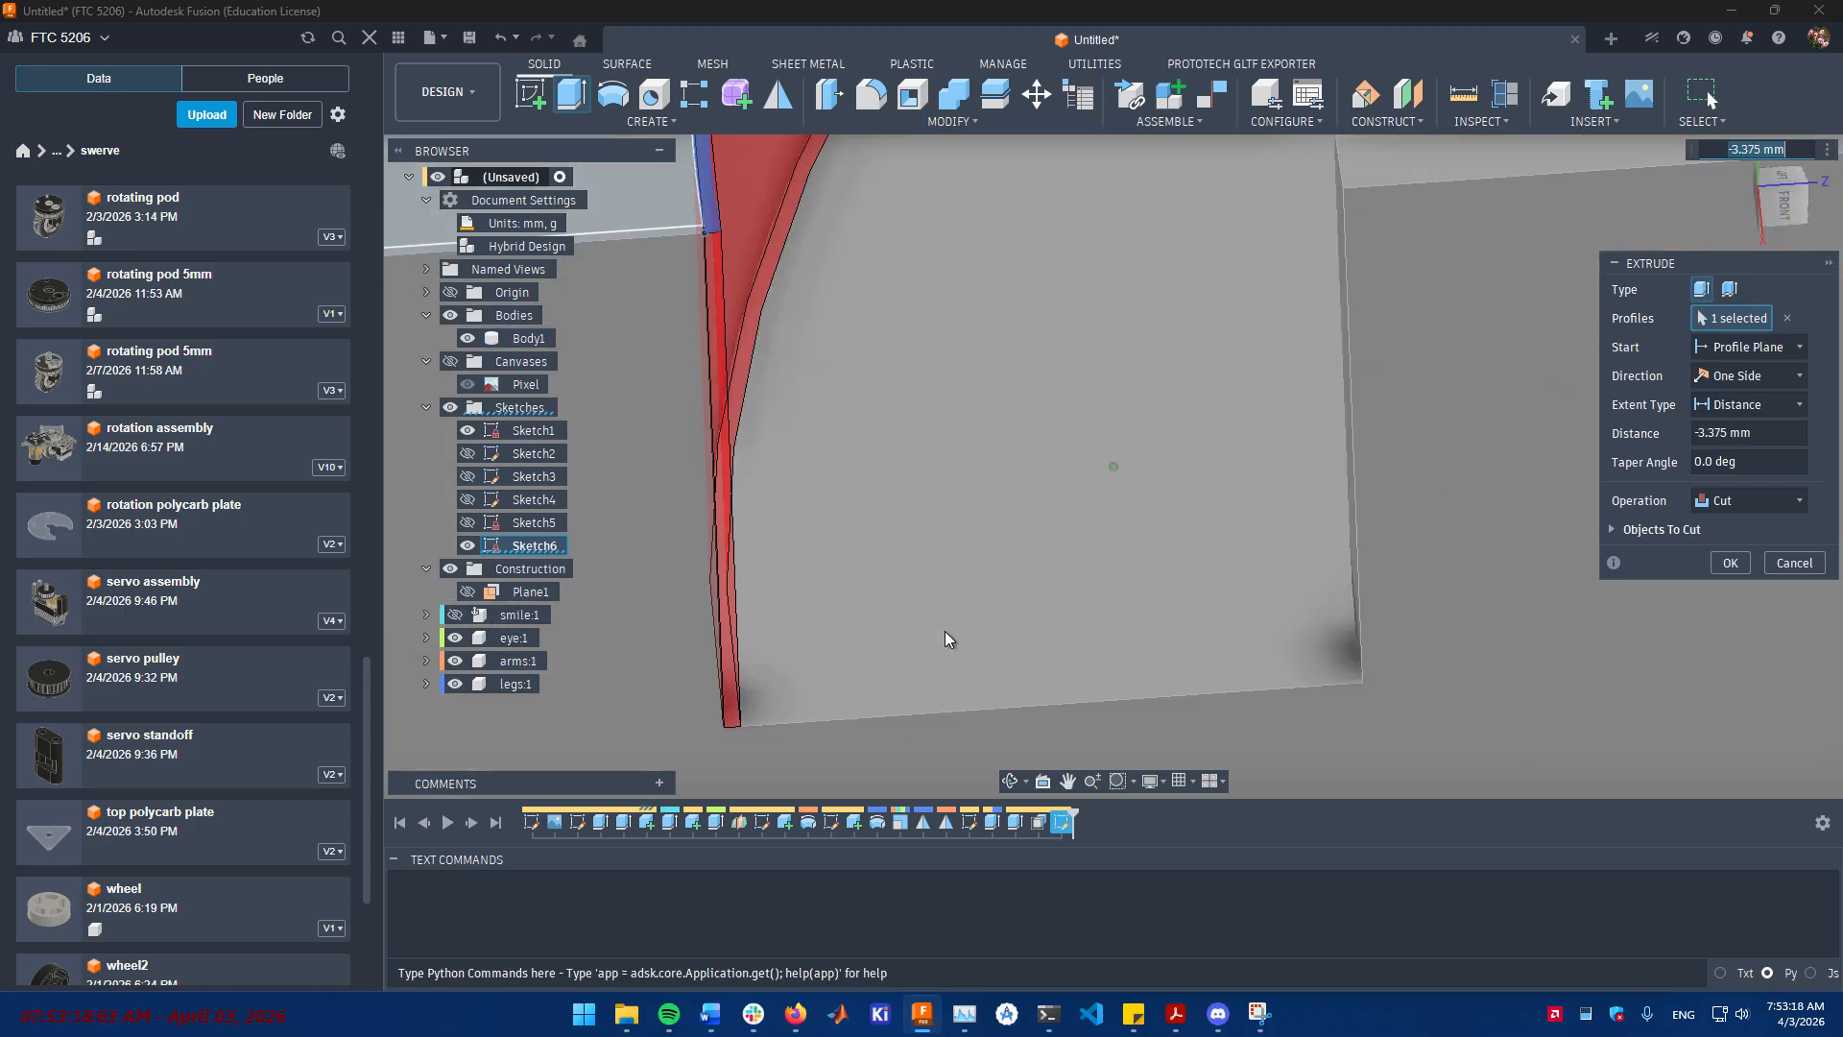
pyautogui.keyDown('shift'); pyautogui.moveTo(820, 711); pyautogui.dragTo(894, 578, button='middle'); pyautogui.keyUp('shift')
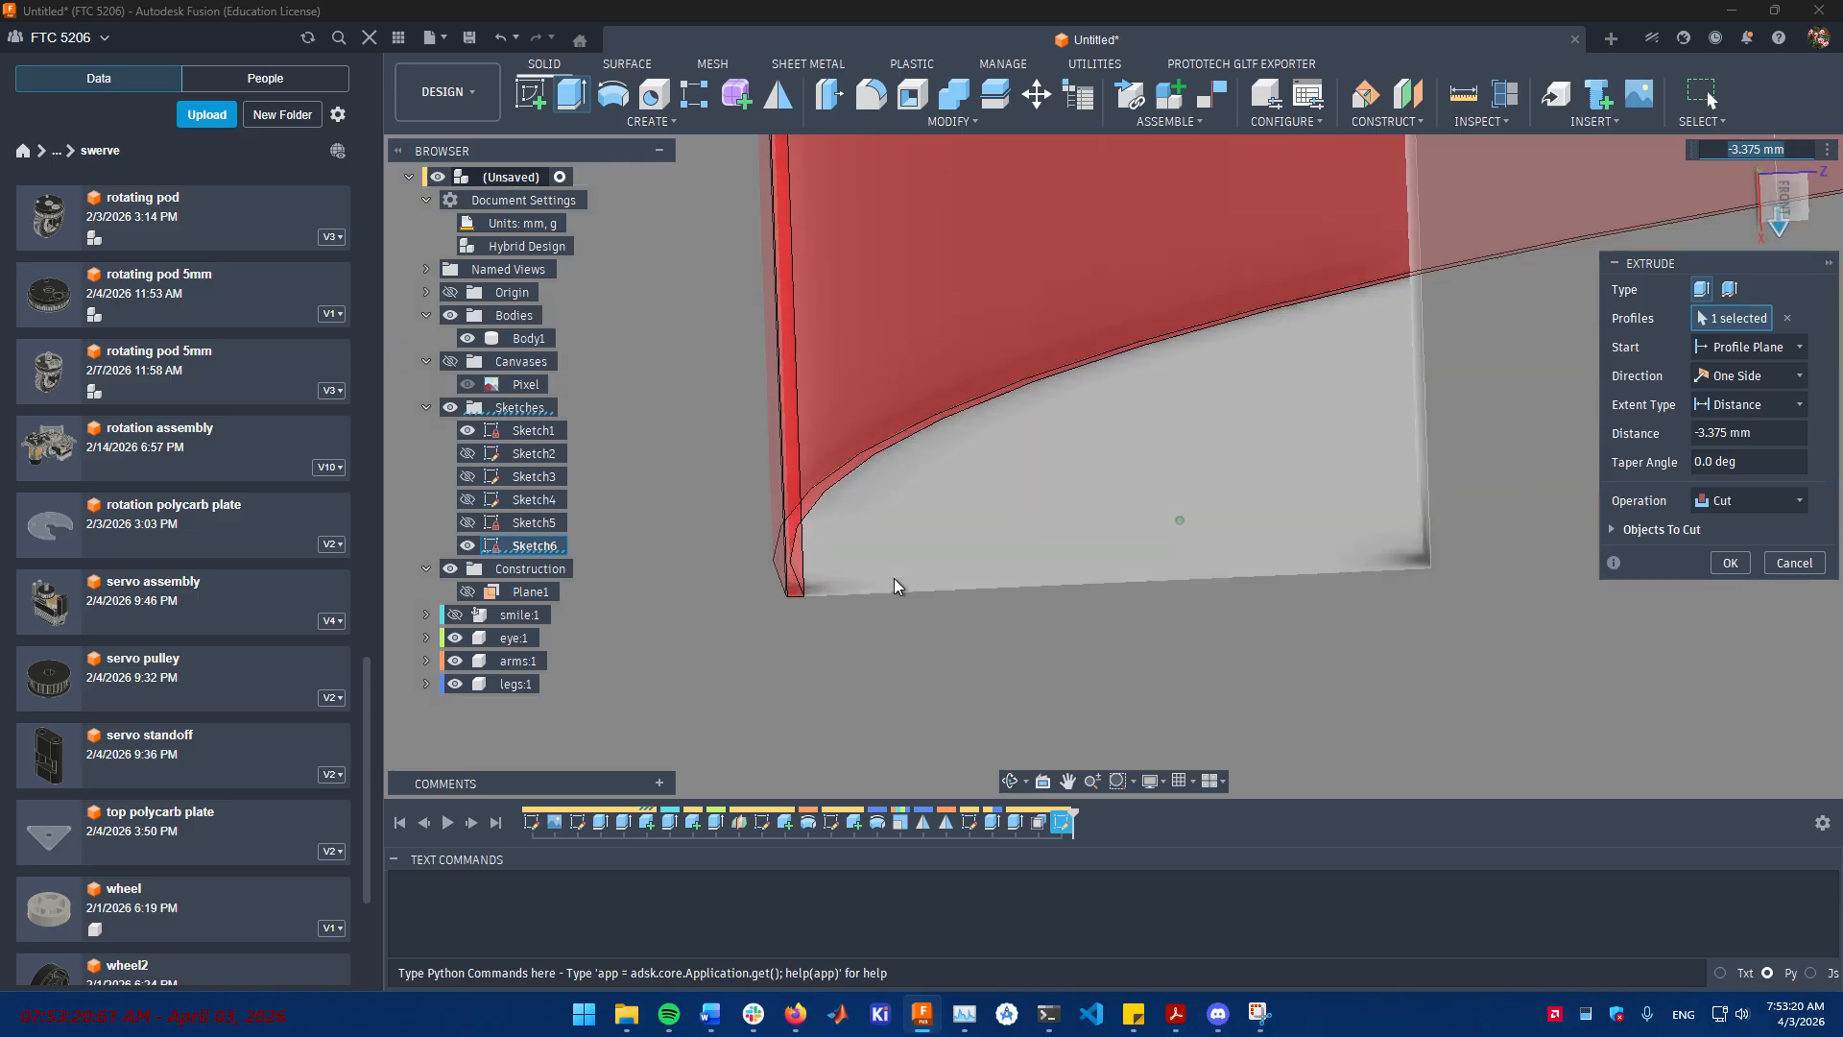
# - Show the smile component again and complete the clearance cut
pyautogui.click(454, 617)
pyautogui.scroll(-5, 1056, 614)
pyautogui.keyDown('shift'); pyautogui.moveTo(1104, 615); pyautogui.dragTo(1747, 568, button='middle'); pyautogui.keyUp('shift')
pyautogui.click(1737, 564)
# - Create a sketch on the block face around the eye and offset the eye cutout's outline by -0.1 mm
pyautogui.scroll(5, 1730, 567)
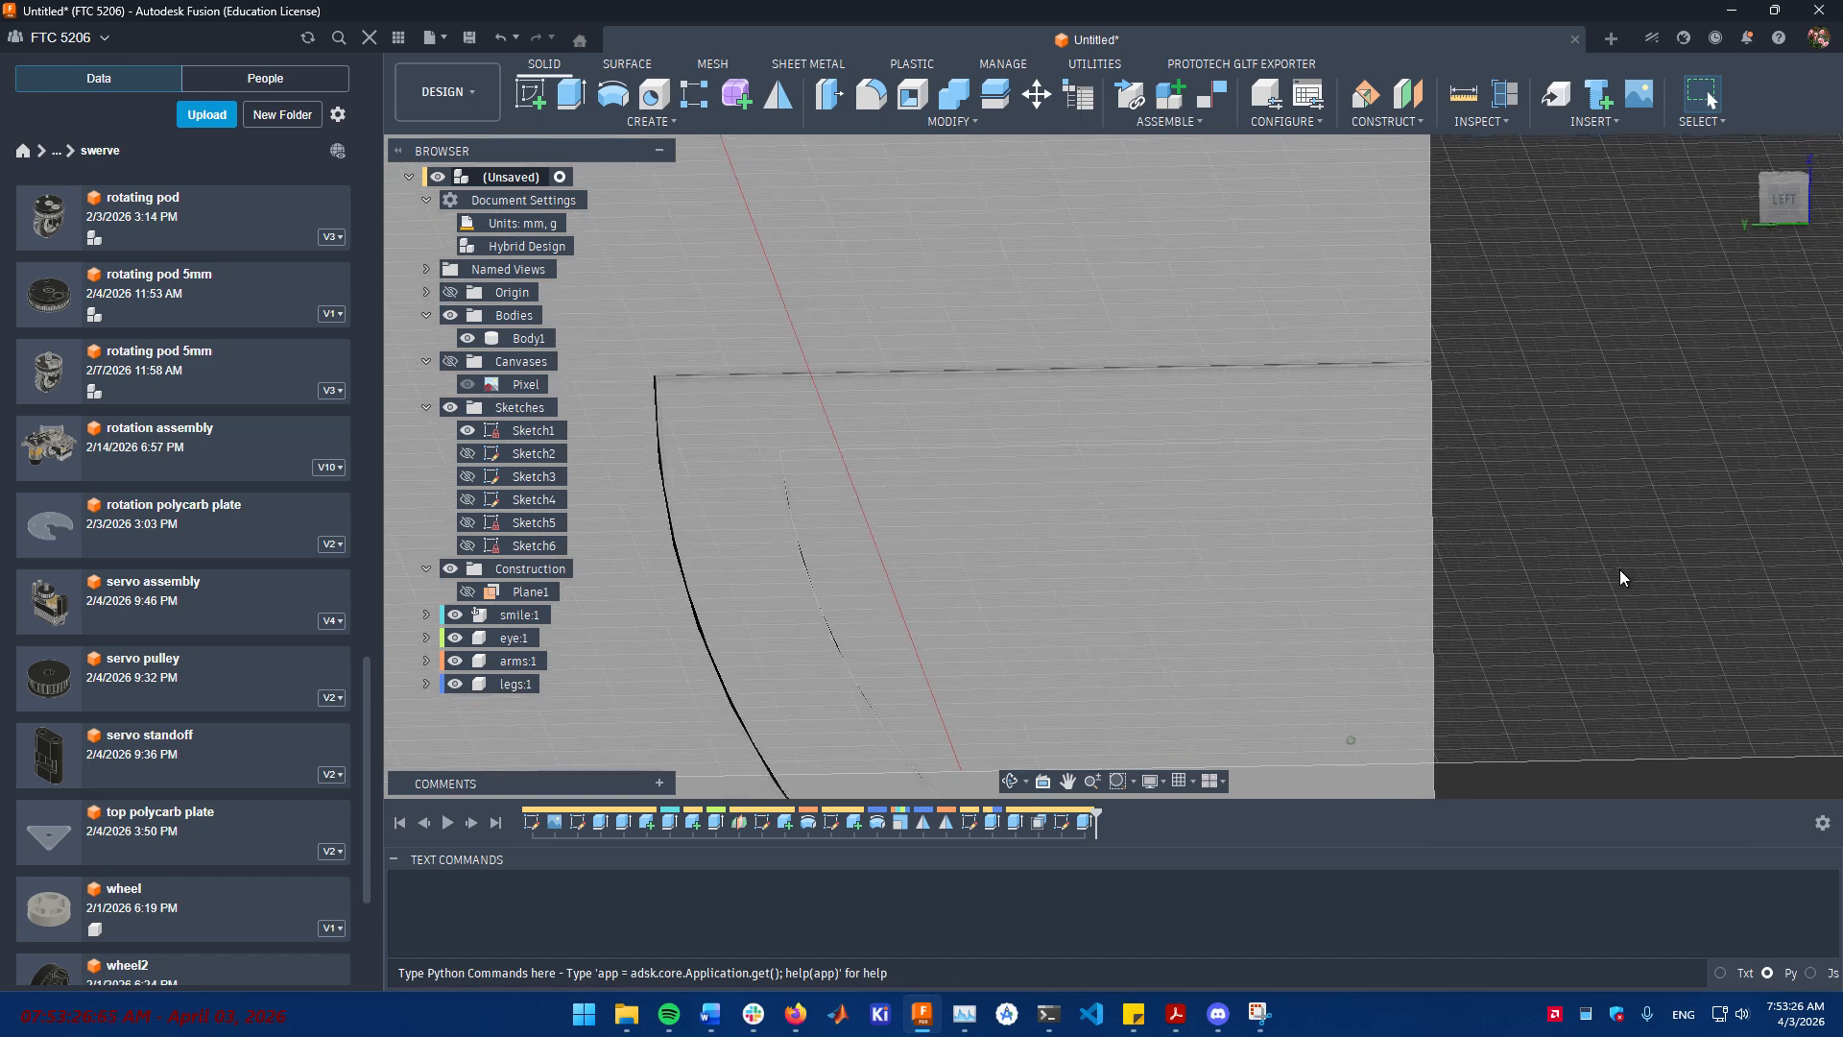
pyautogui.scroll(5, 1620, 568)
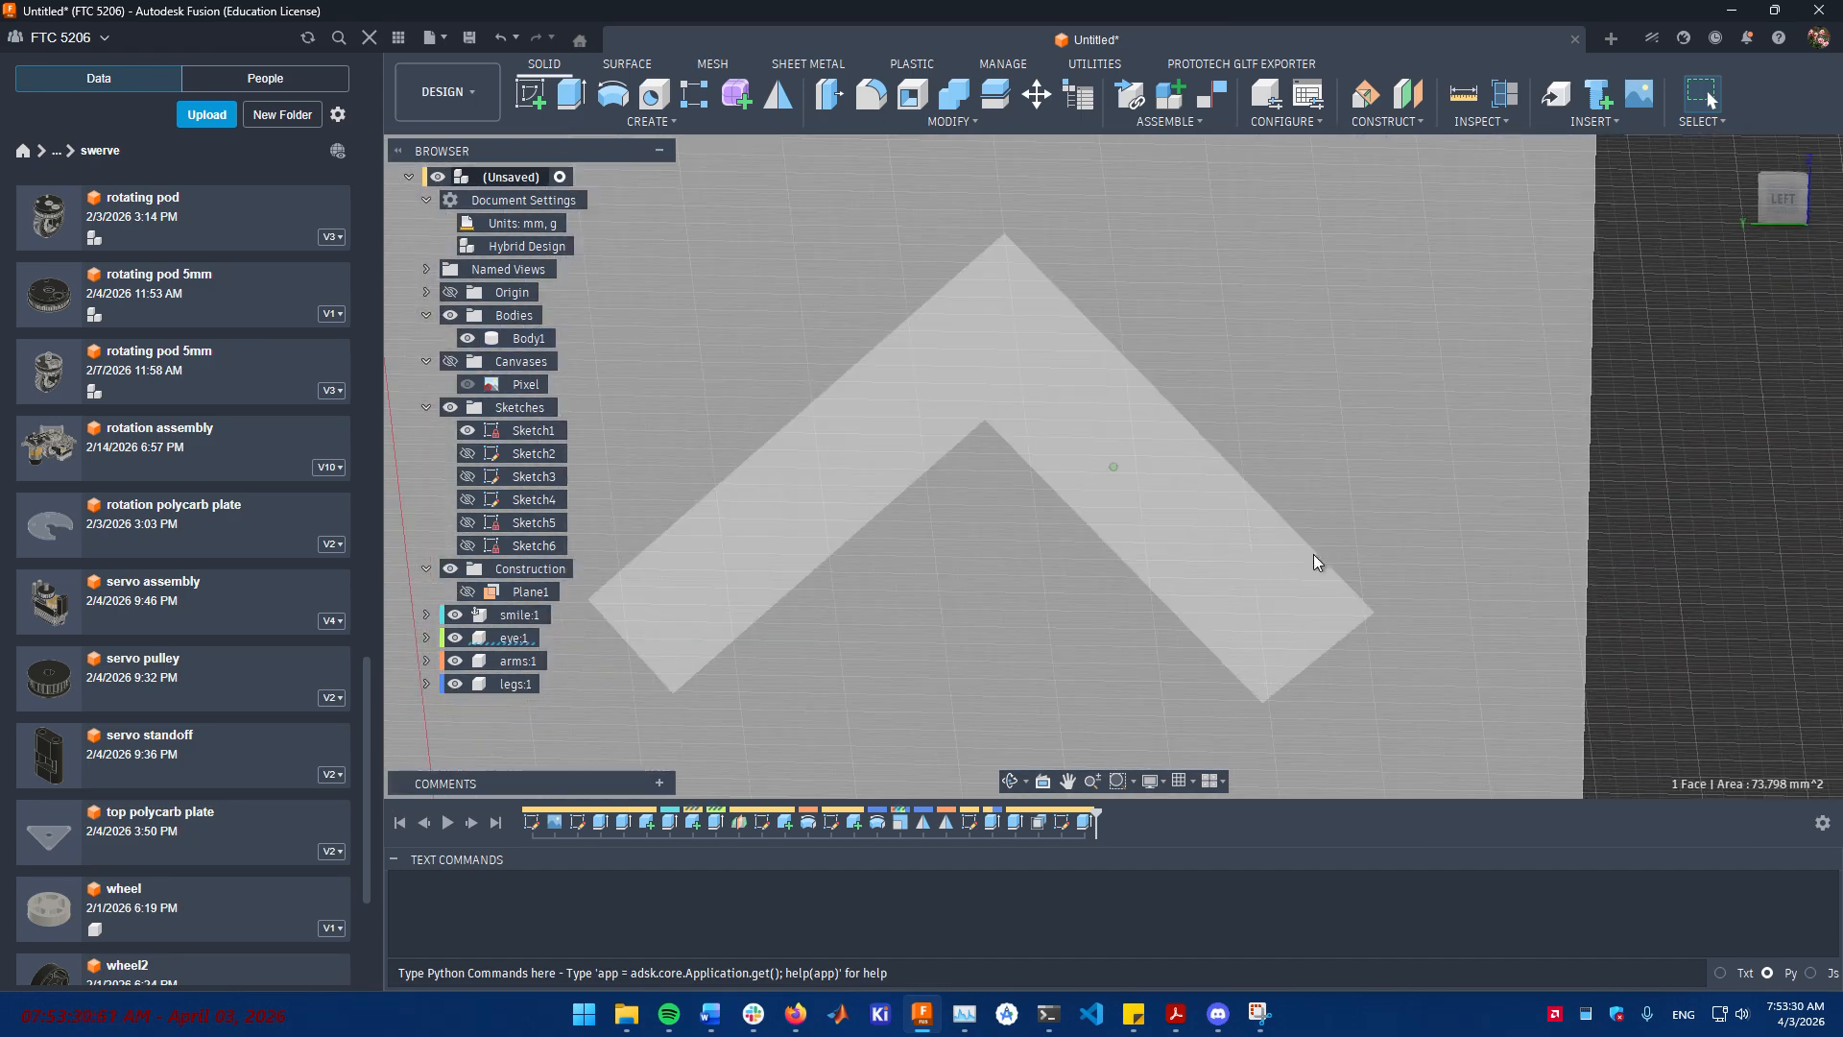
pyautogui.click(1498, 524)
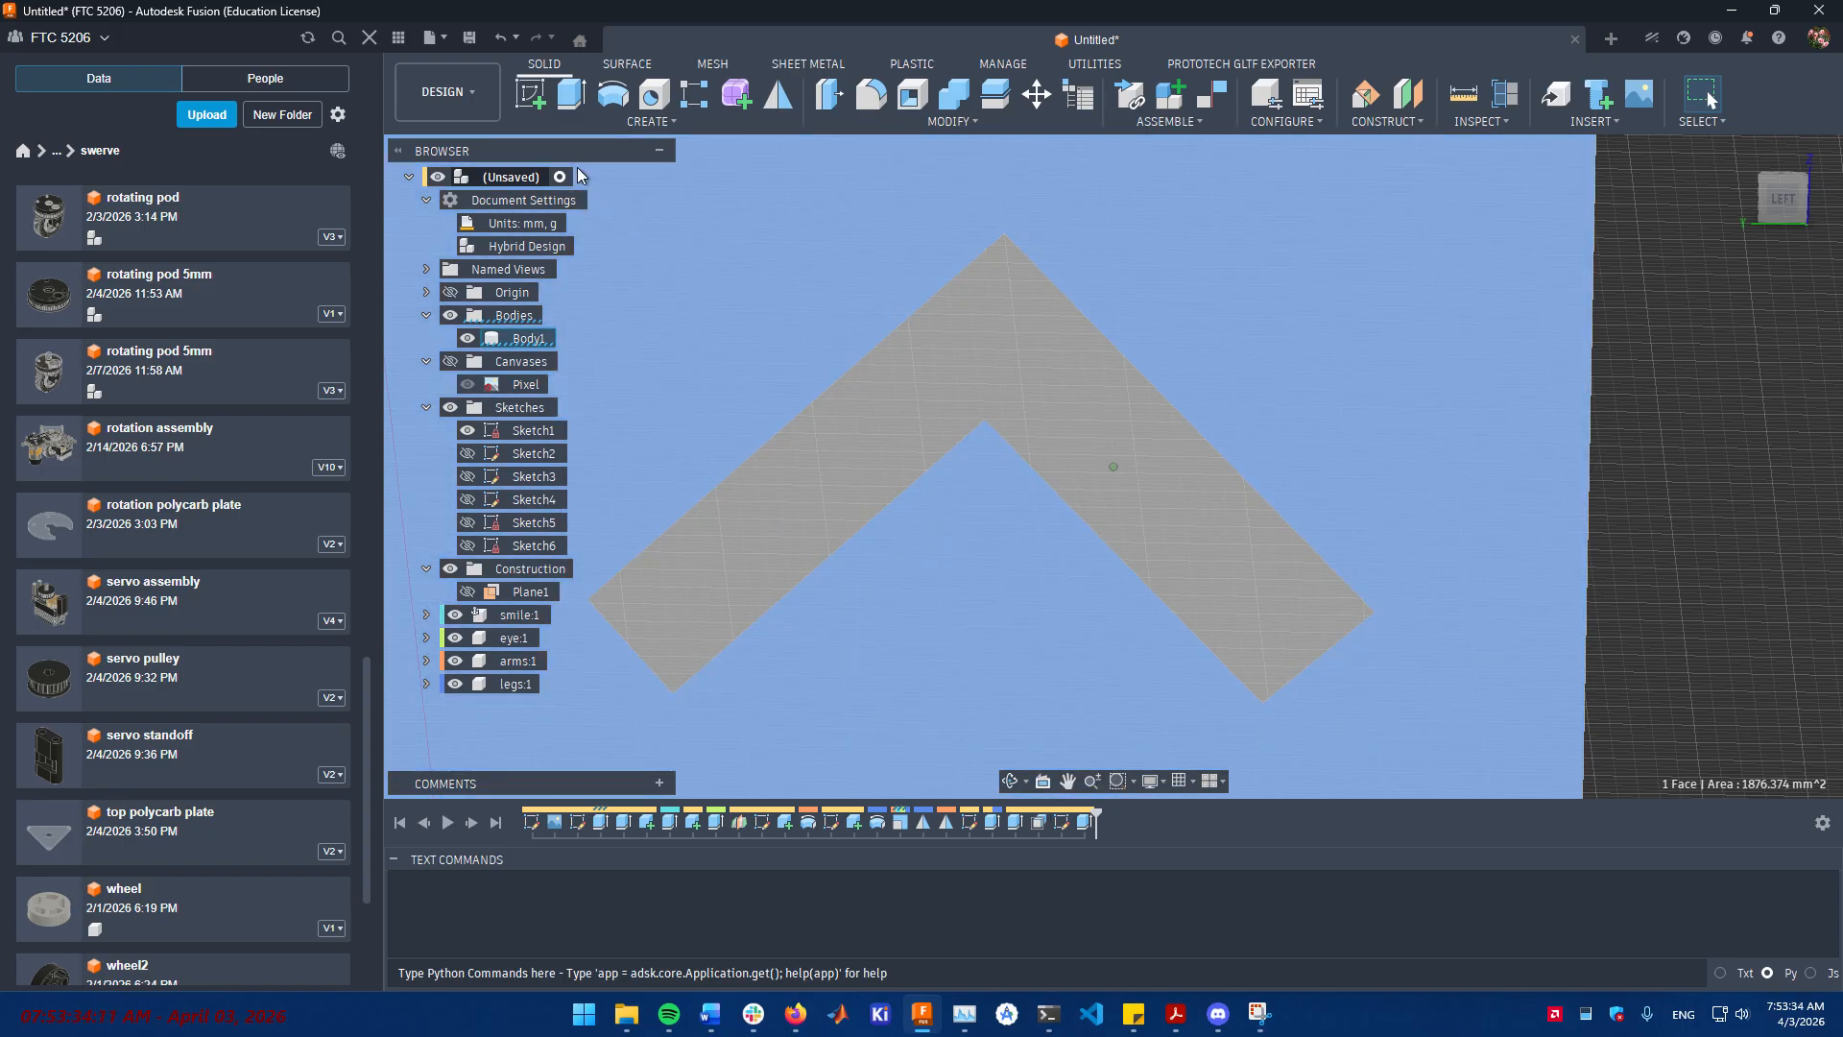
pyautogui.click(531, 94)
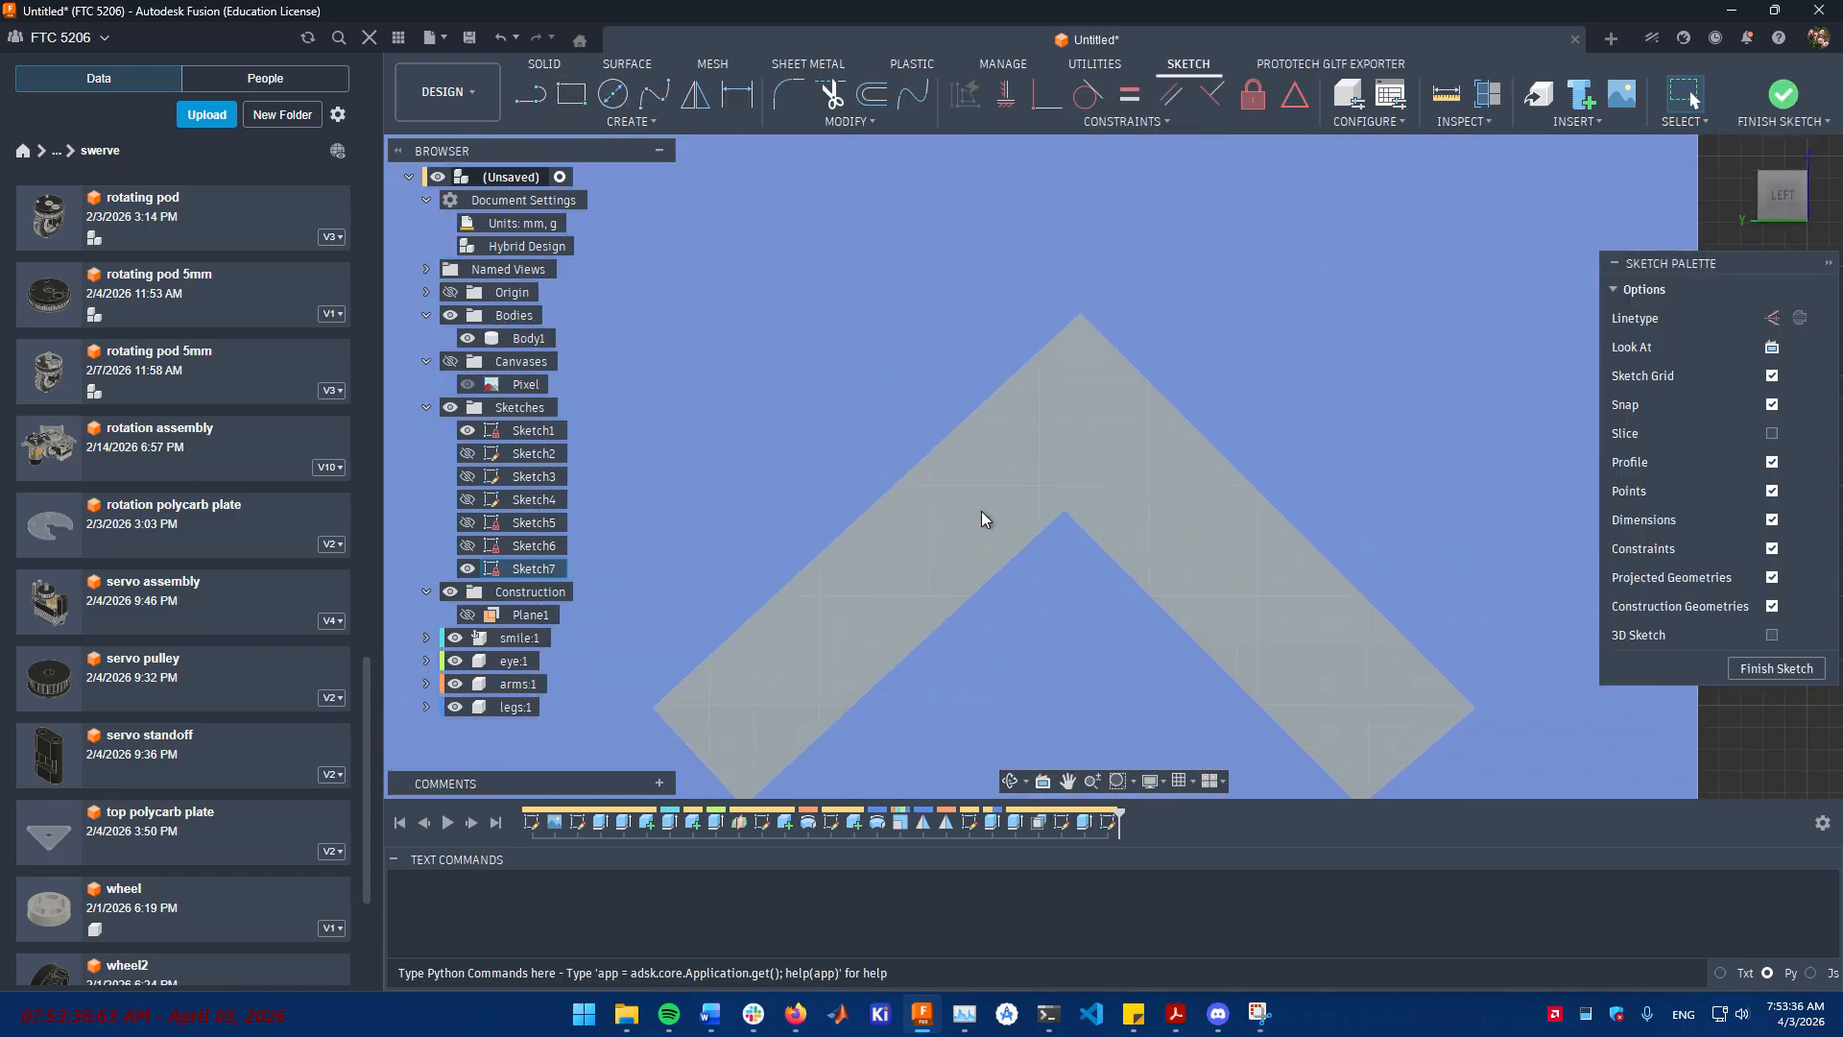
pyautogui.press('o')
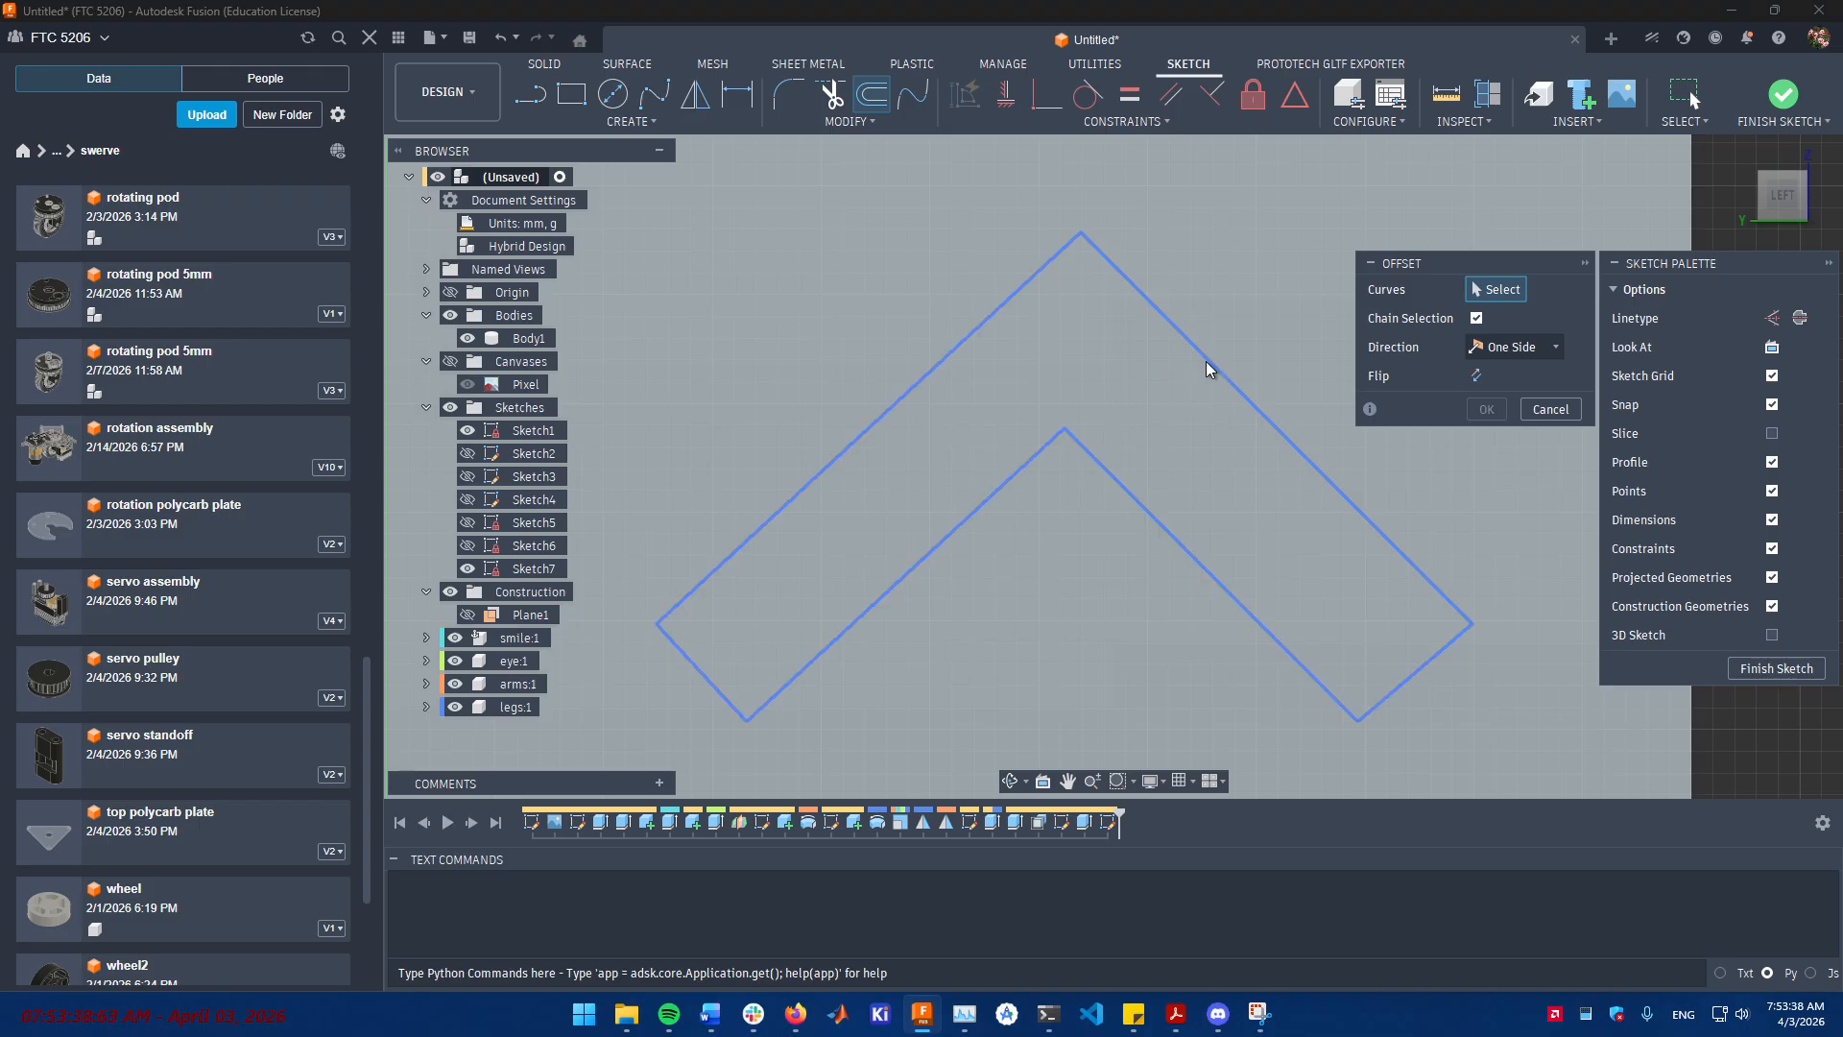
pyautogui.moveTo(1141, 499); pyautogui.dragTo(1066, 493, button='middle')
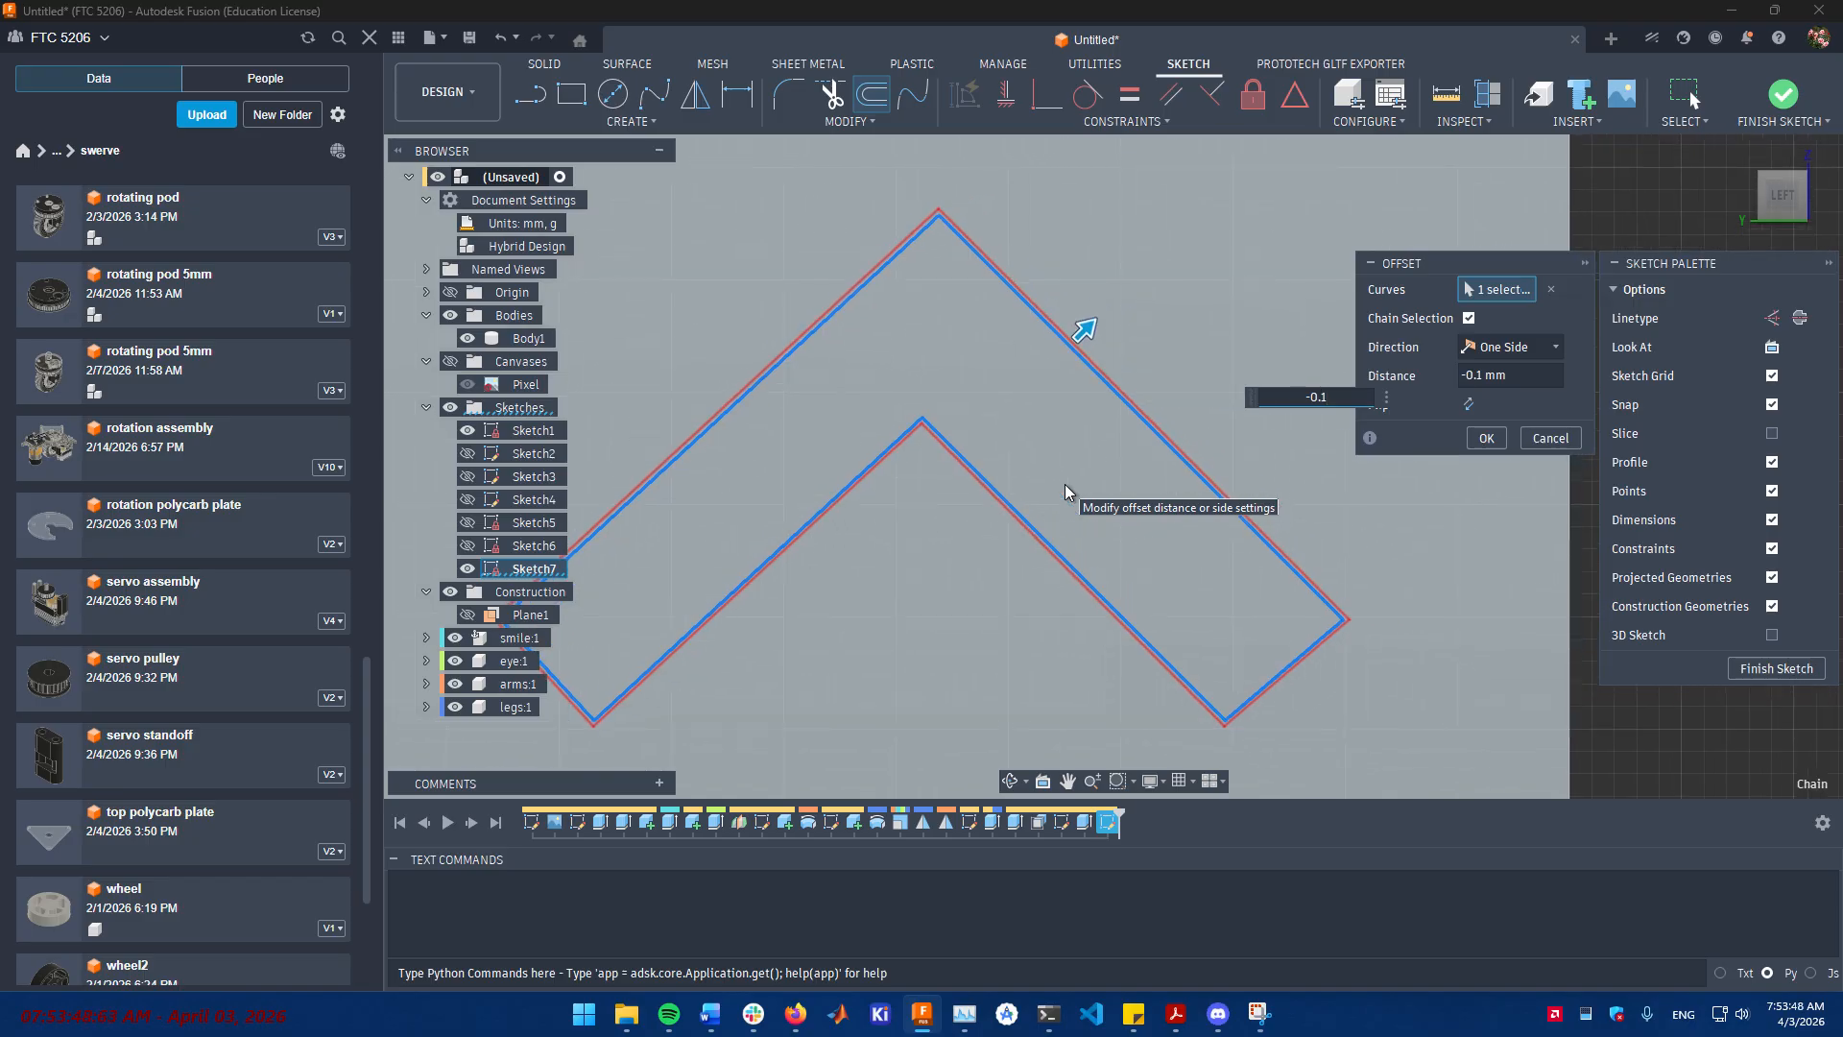
pyautogui.press('Return')
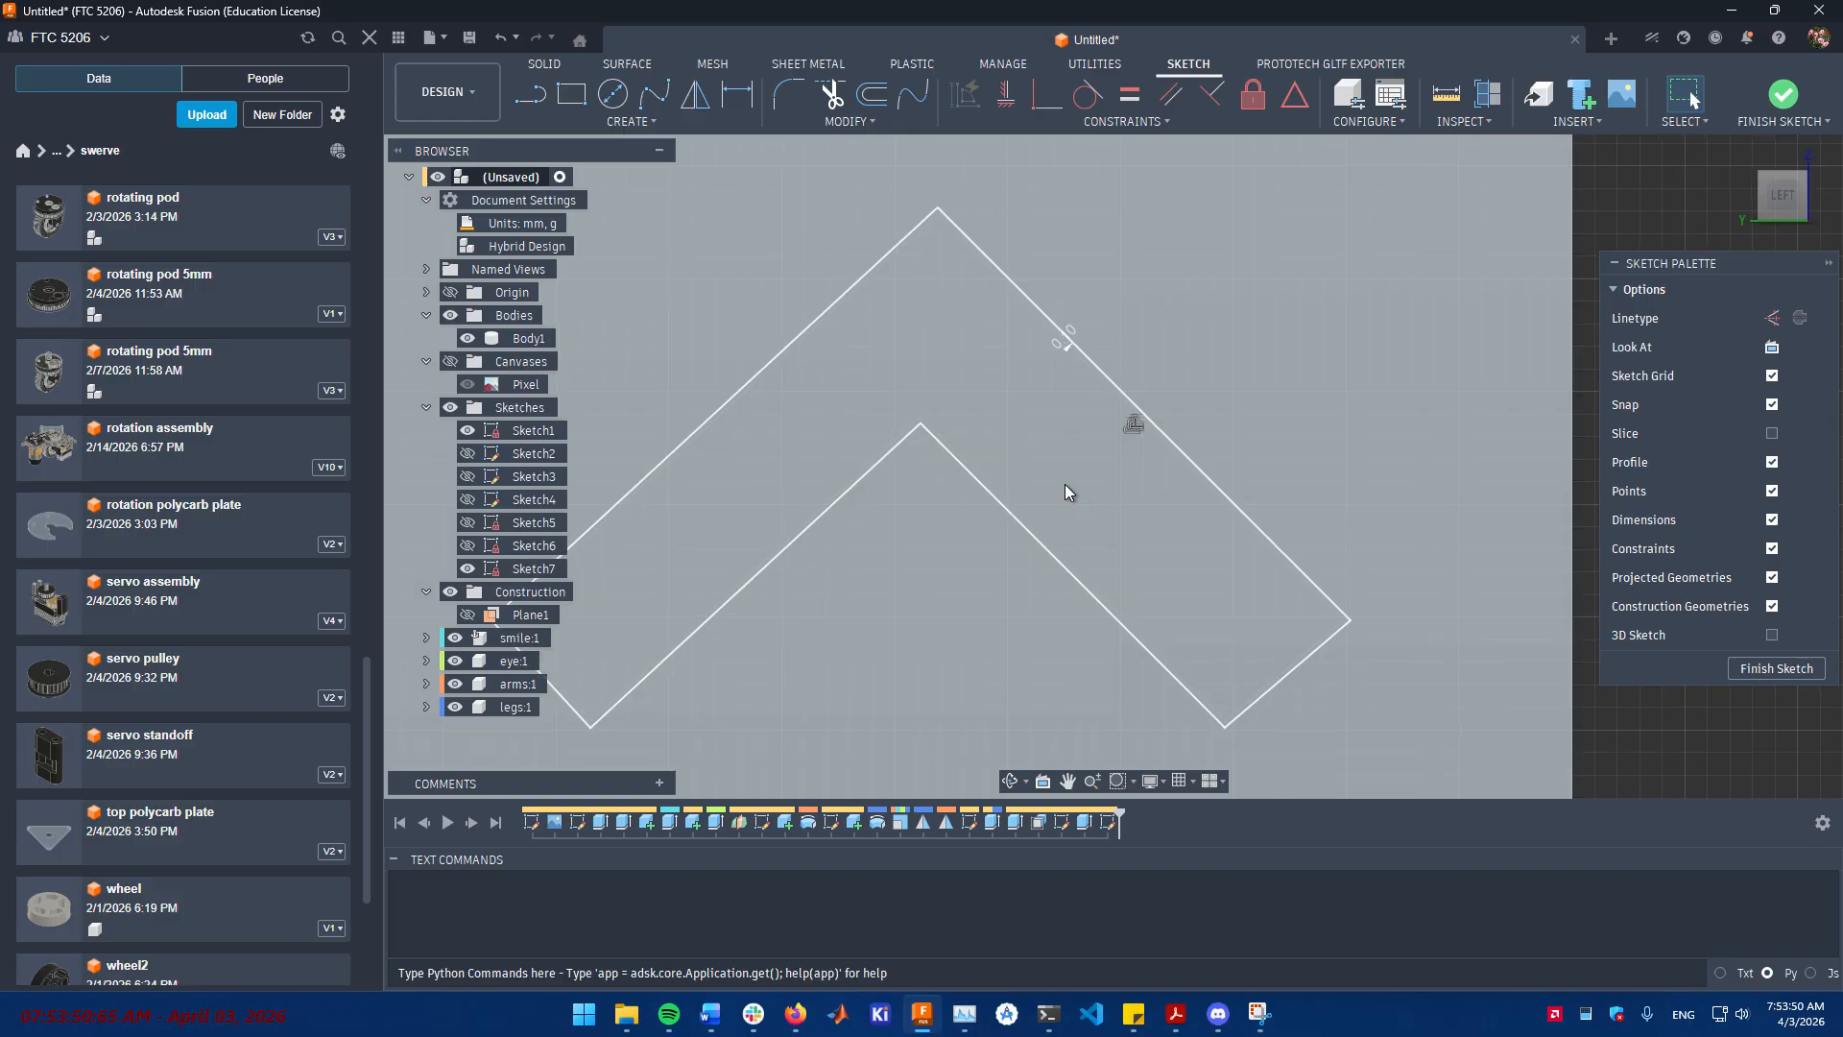
# - Extrude the thin clearance profile around the eye cutout as a cut, hiding the eye component and pulling the depth to -2 mm
pyautogui.scroll(5, 1068, 491)
pyautogui.click(1076, 507)
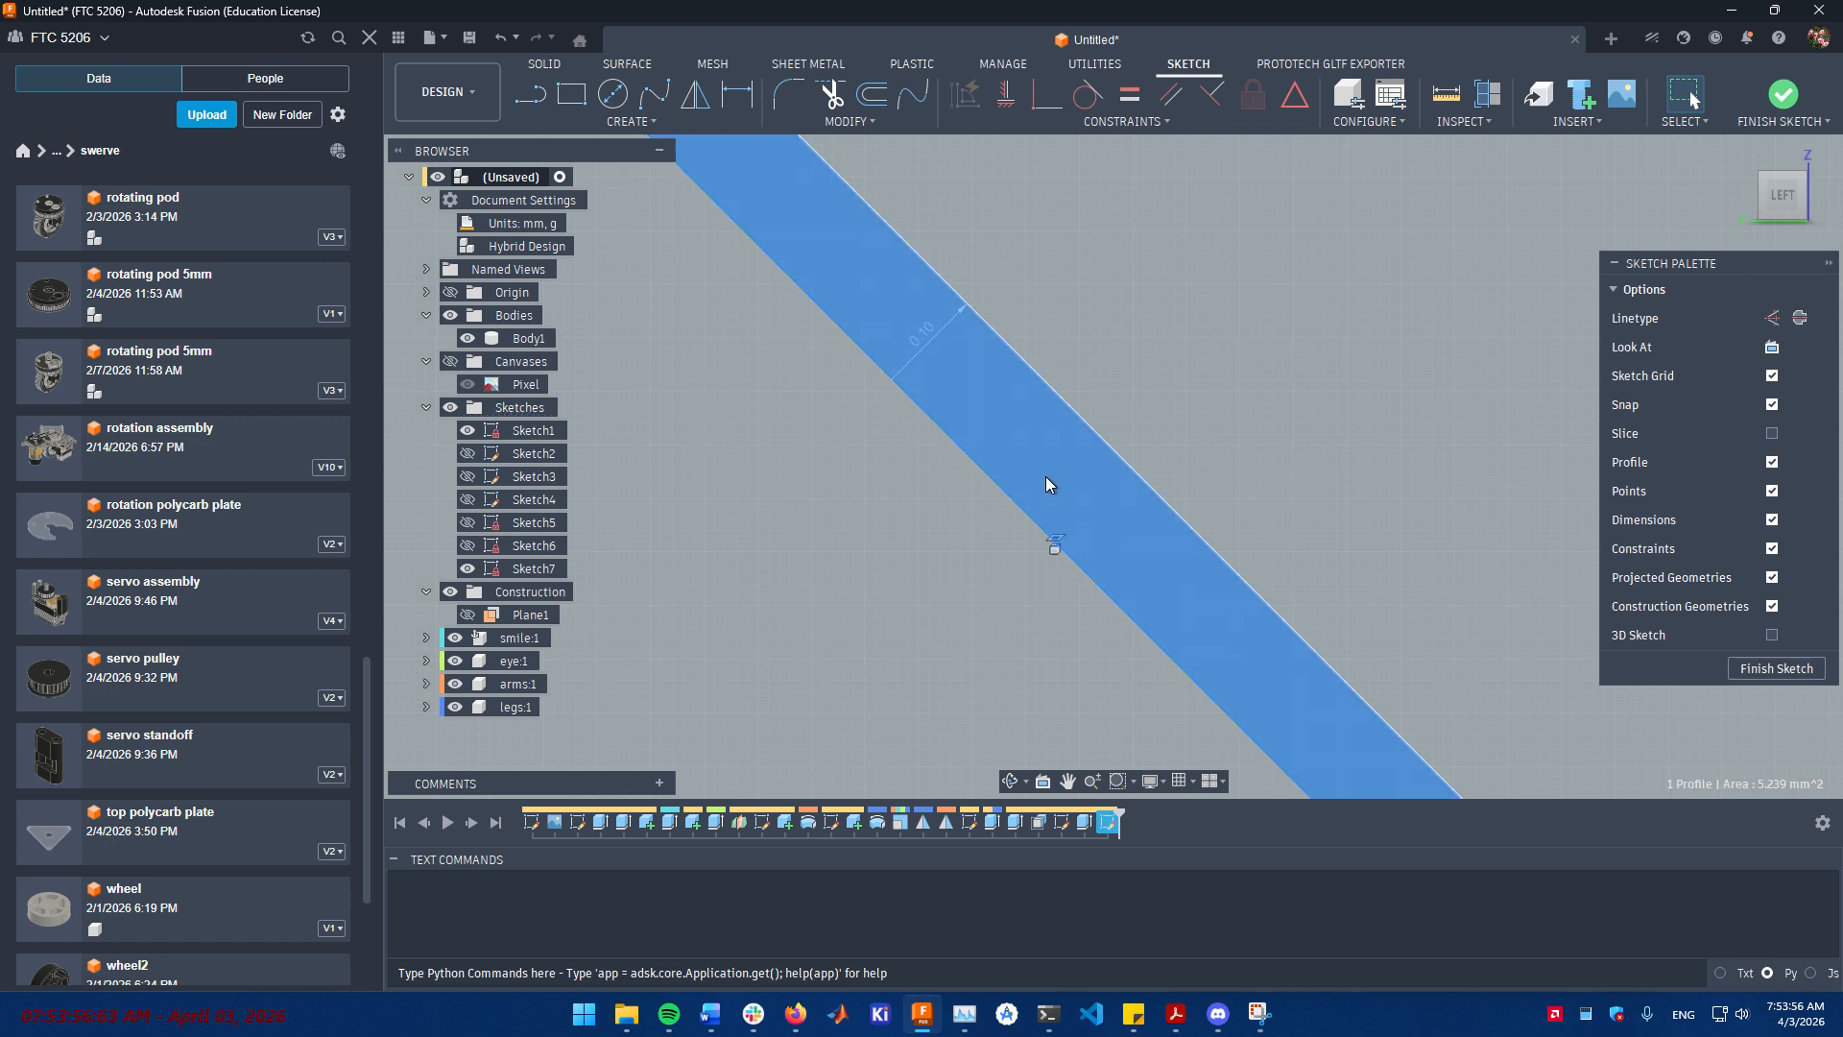
pyautogui.click(1045, 480)
pyautogui.press('e')
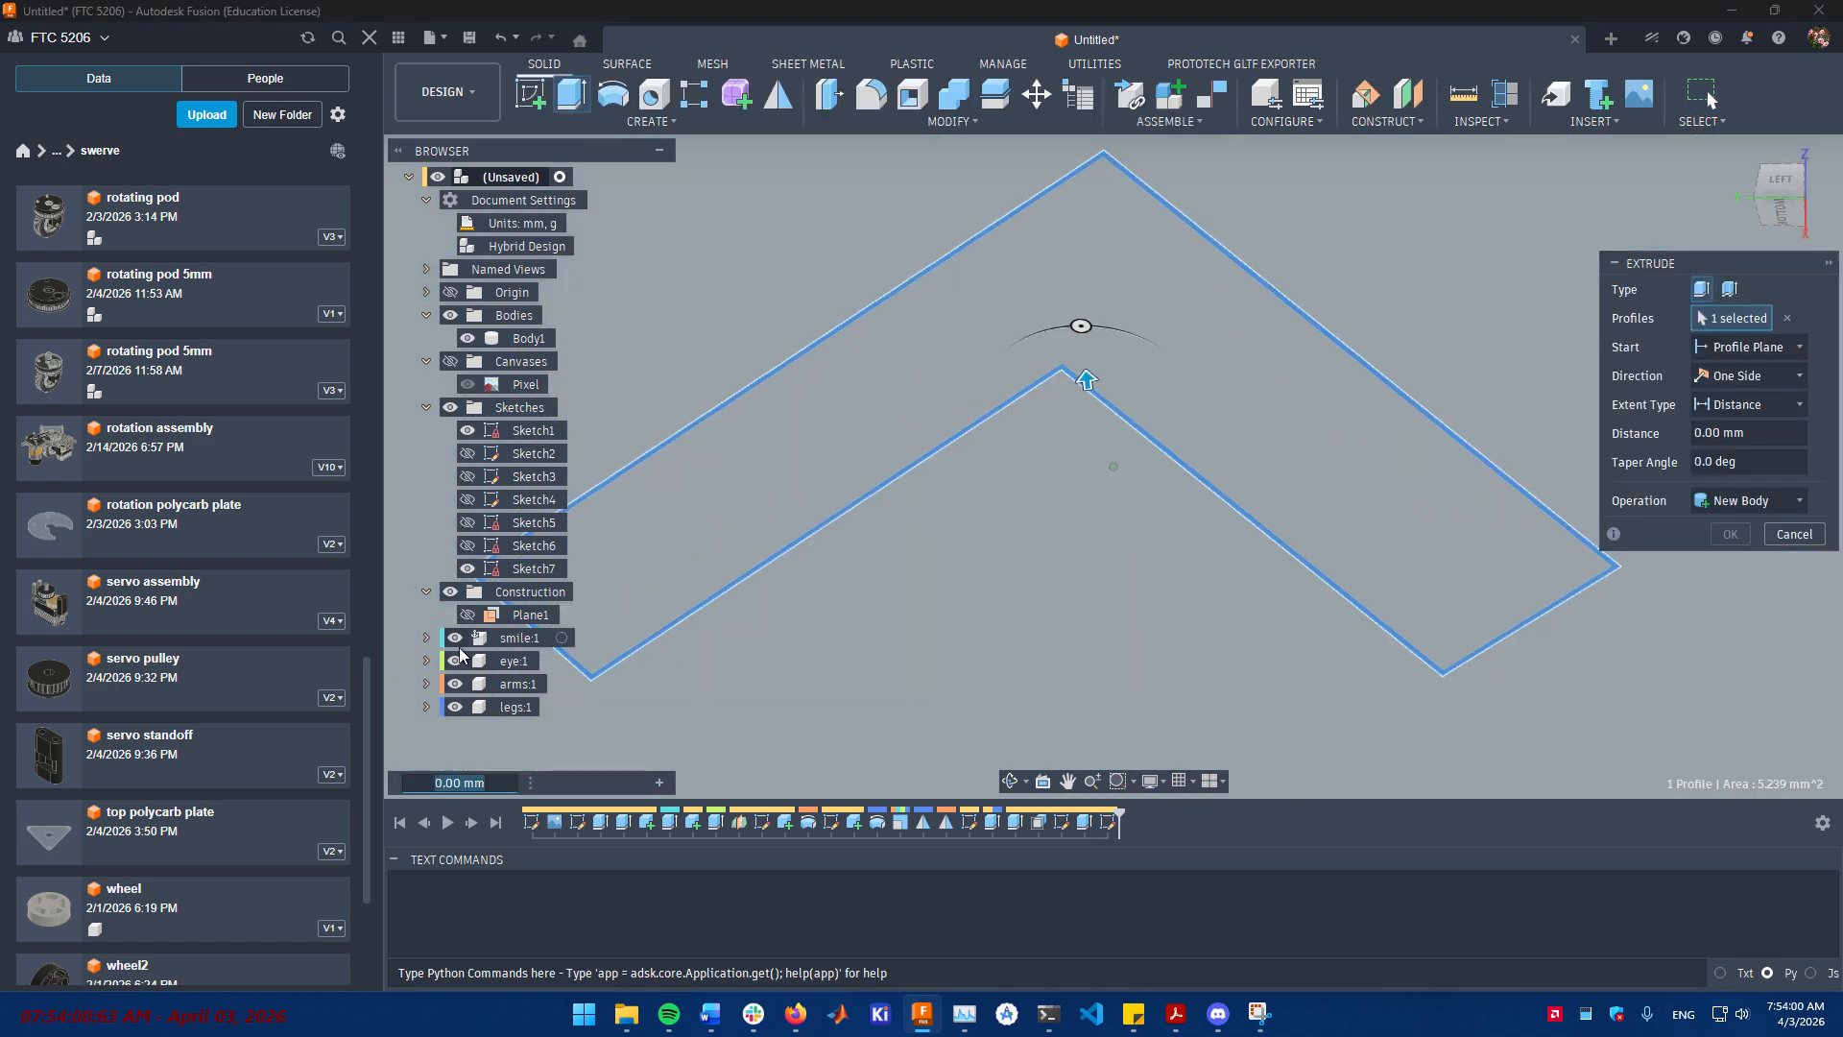
pyautogui.click(456, 660)
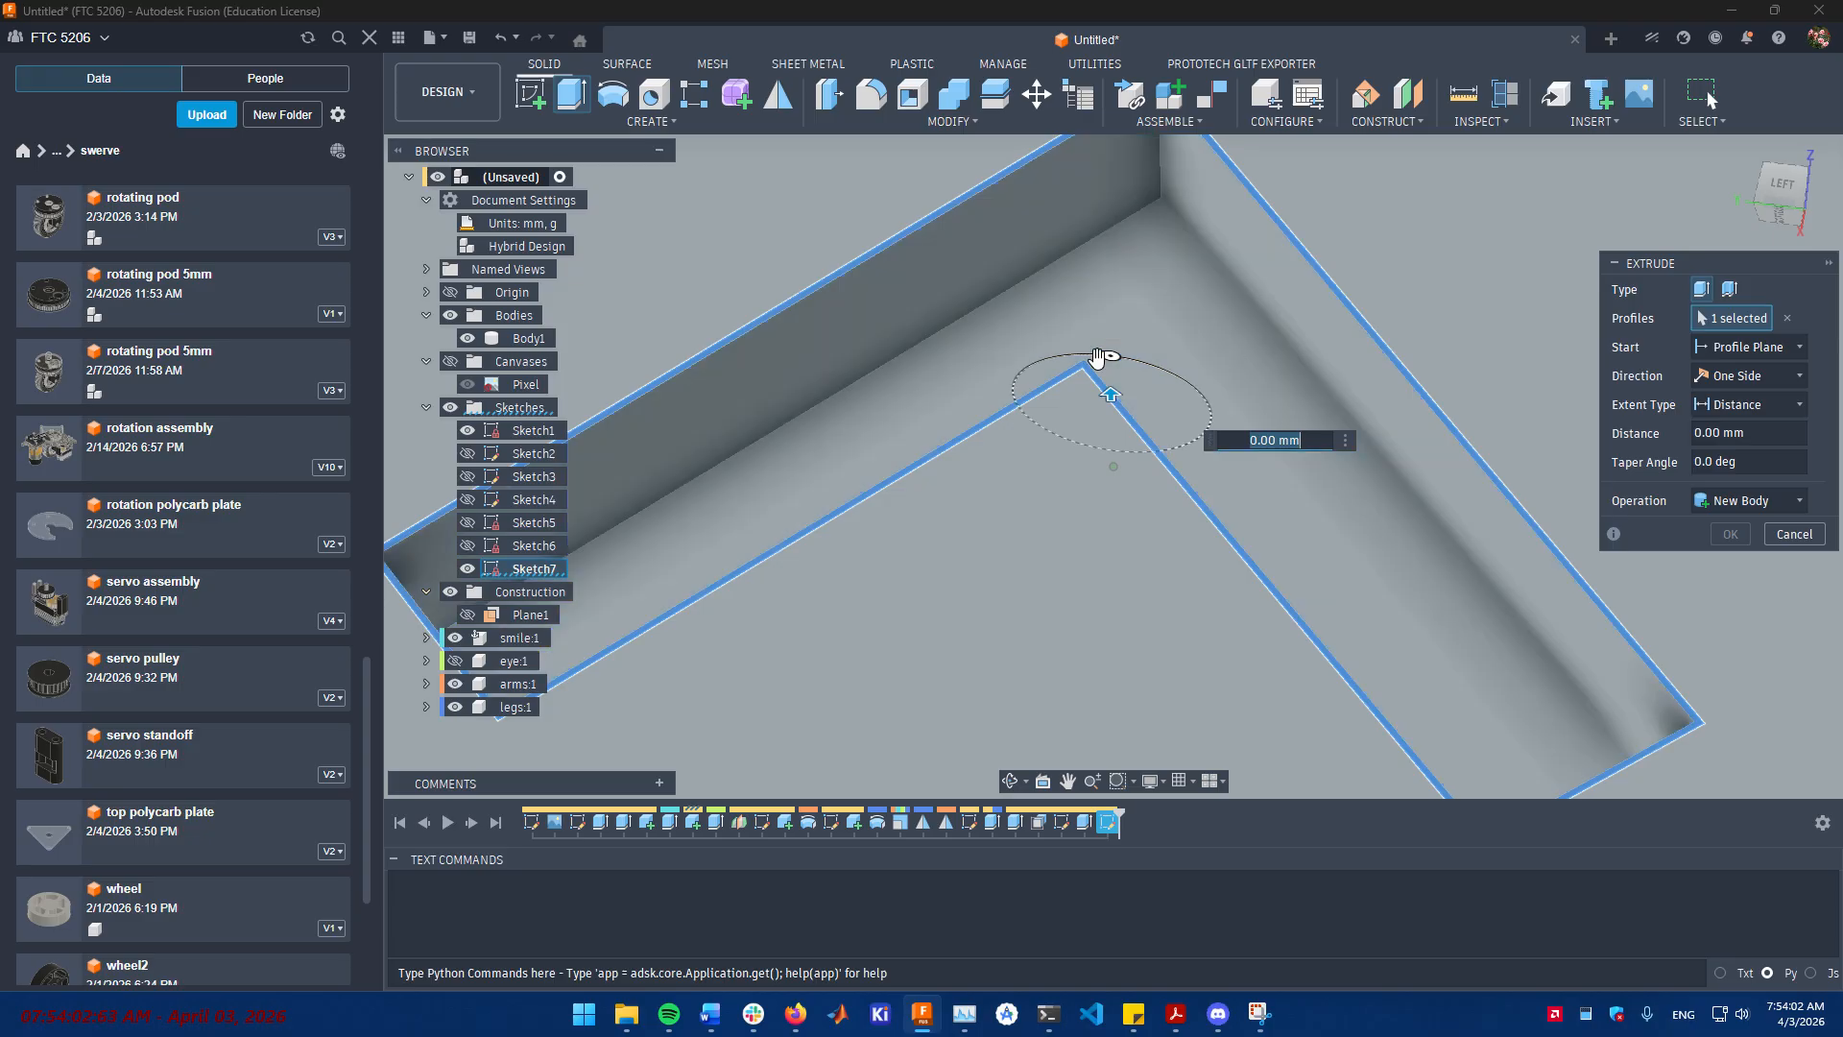
pyautogui.moveTo(1111, 389); pyautogui.dragTo(1113, 478)
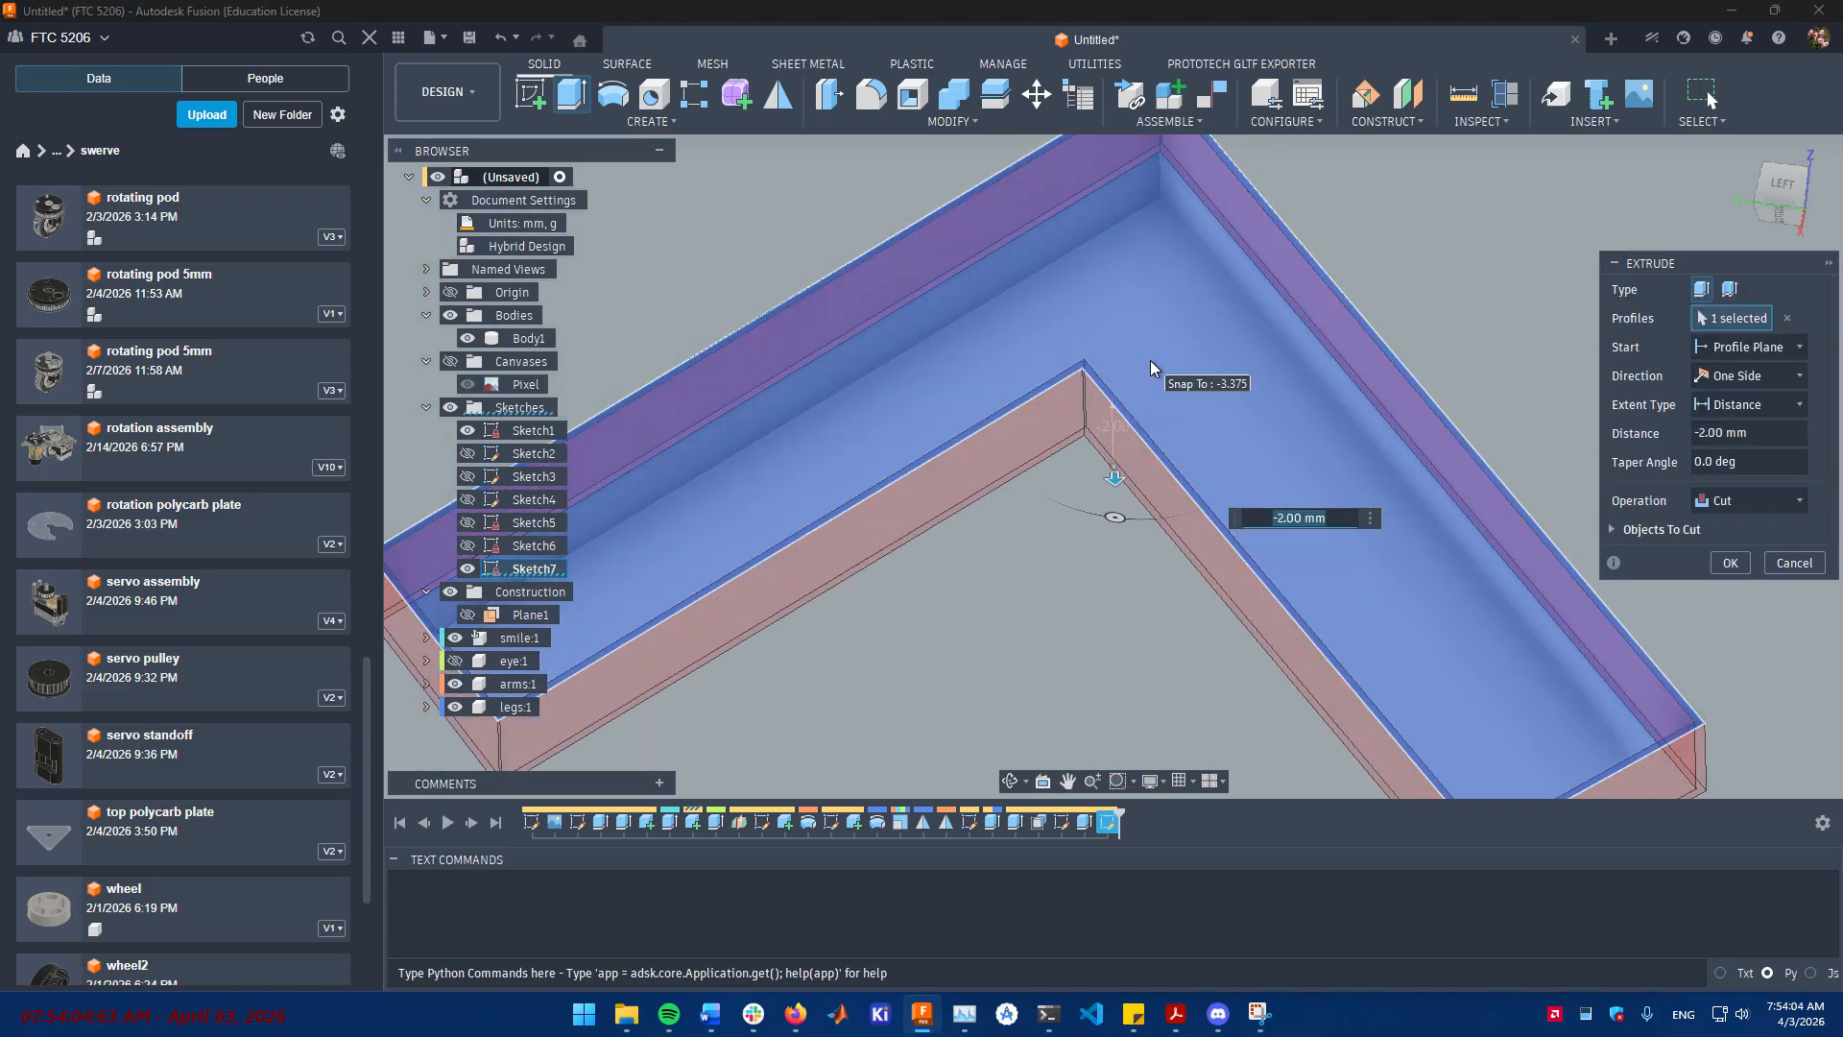
# - Snap the eye clearance cut's depth to the cutout's floor at -3.375 mm, complete the cut and show the eye component again
pyautogui.keyDown('shift'); pyautogui.moveTo(1149, 360); pyautogui.dragTo(816, 446, button='middle'); pyautogui.keyUp('shift')
pyautogui.scroll(6, 1218, 349)
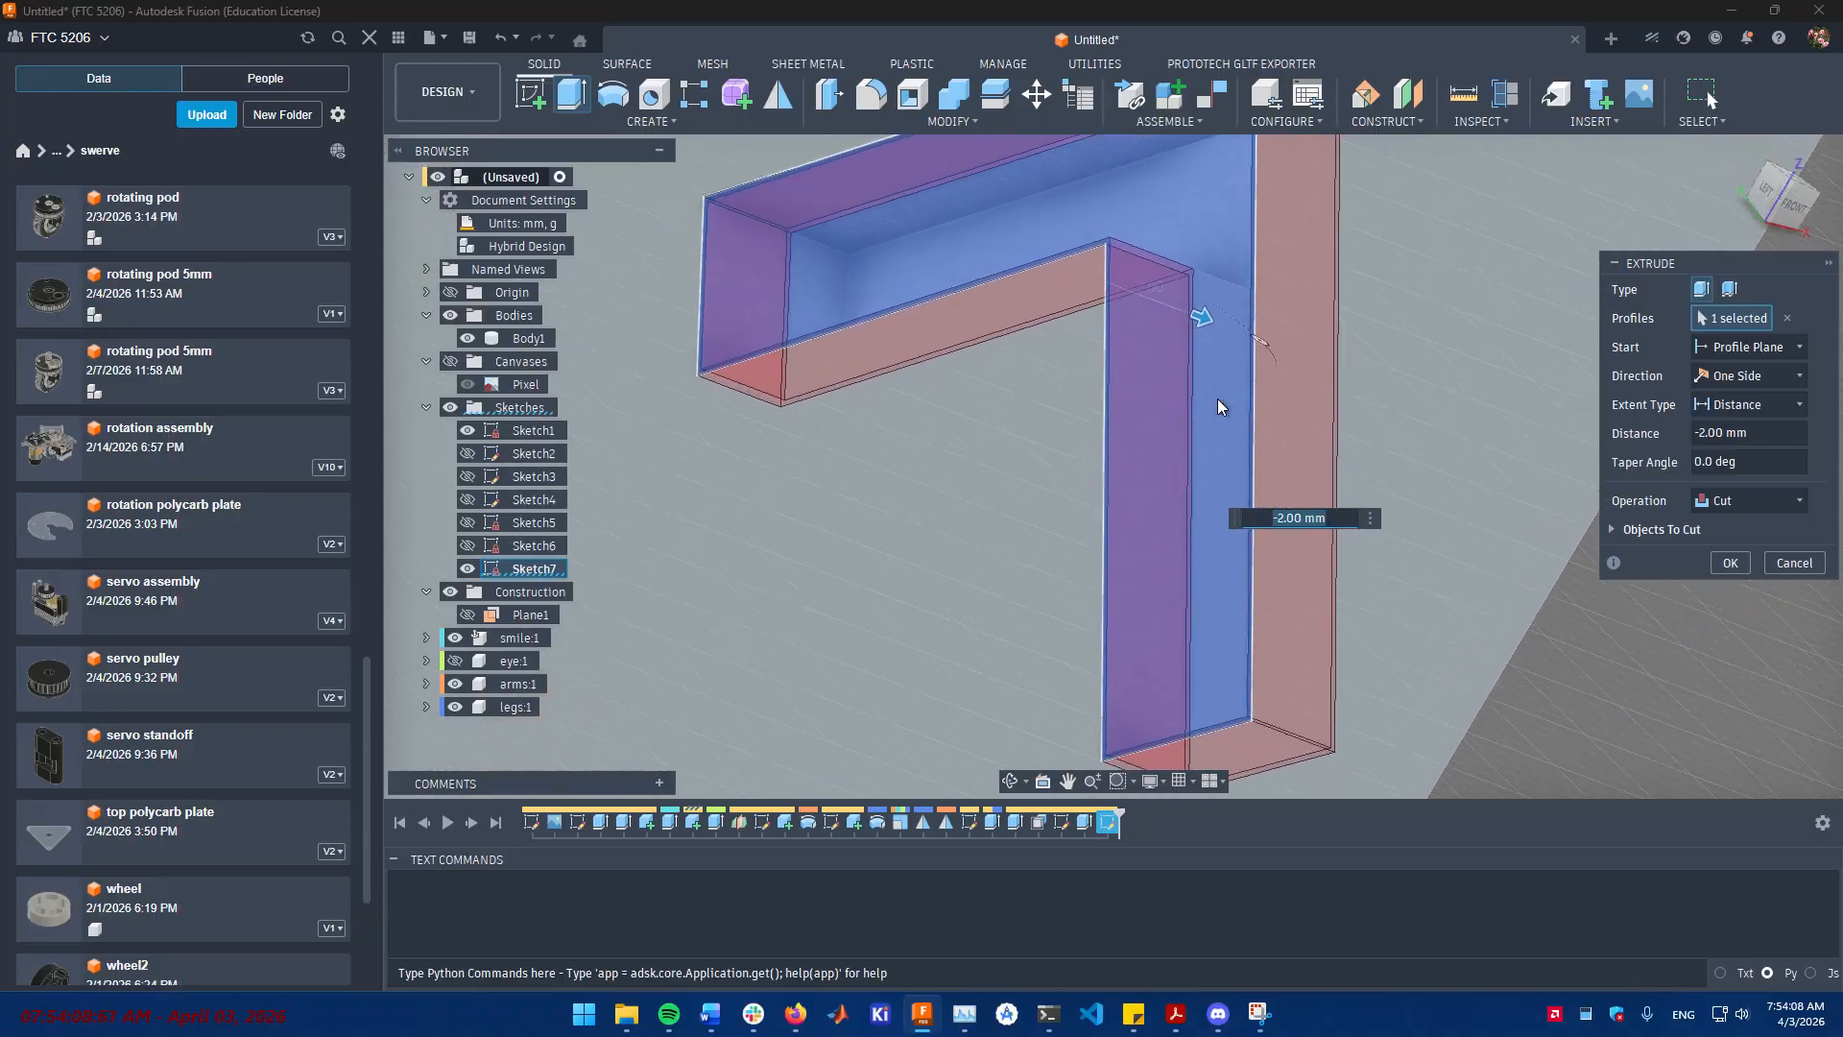
pyautogui.click(1178, 446)
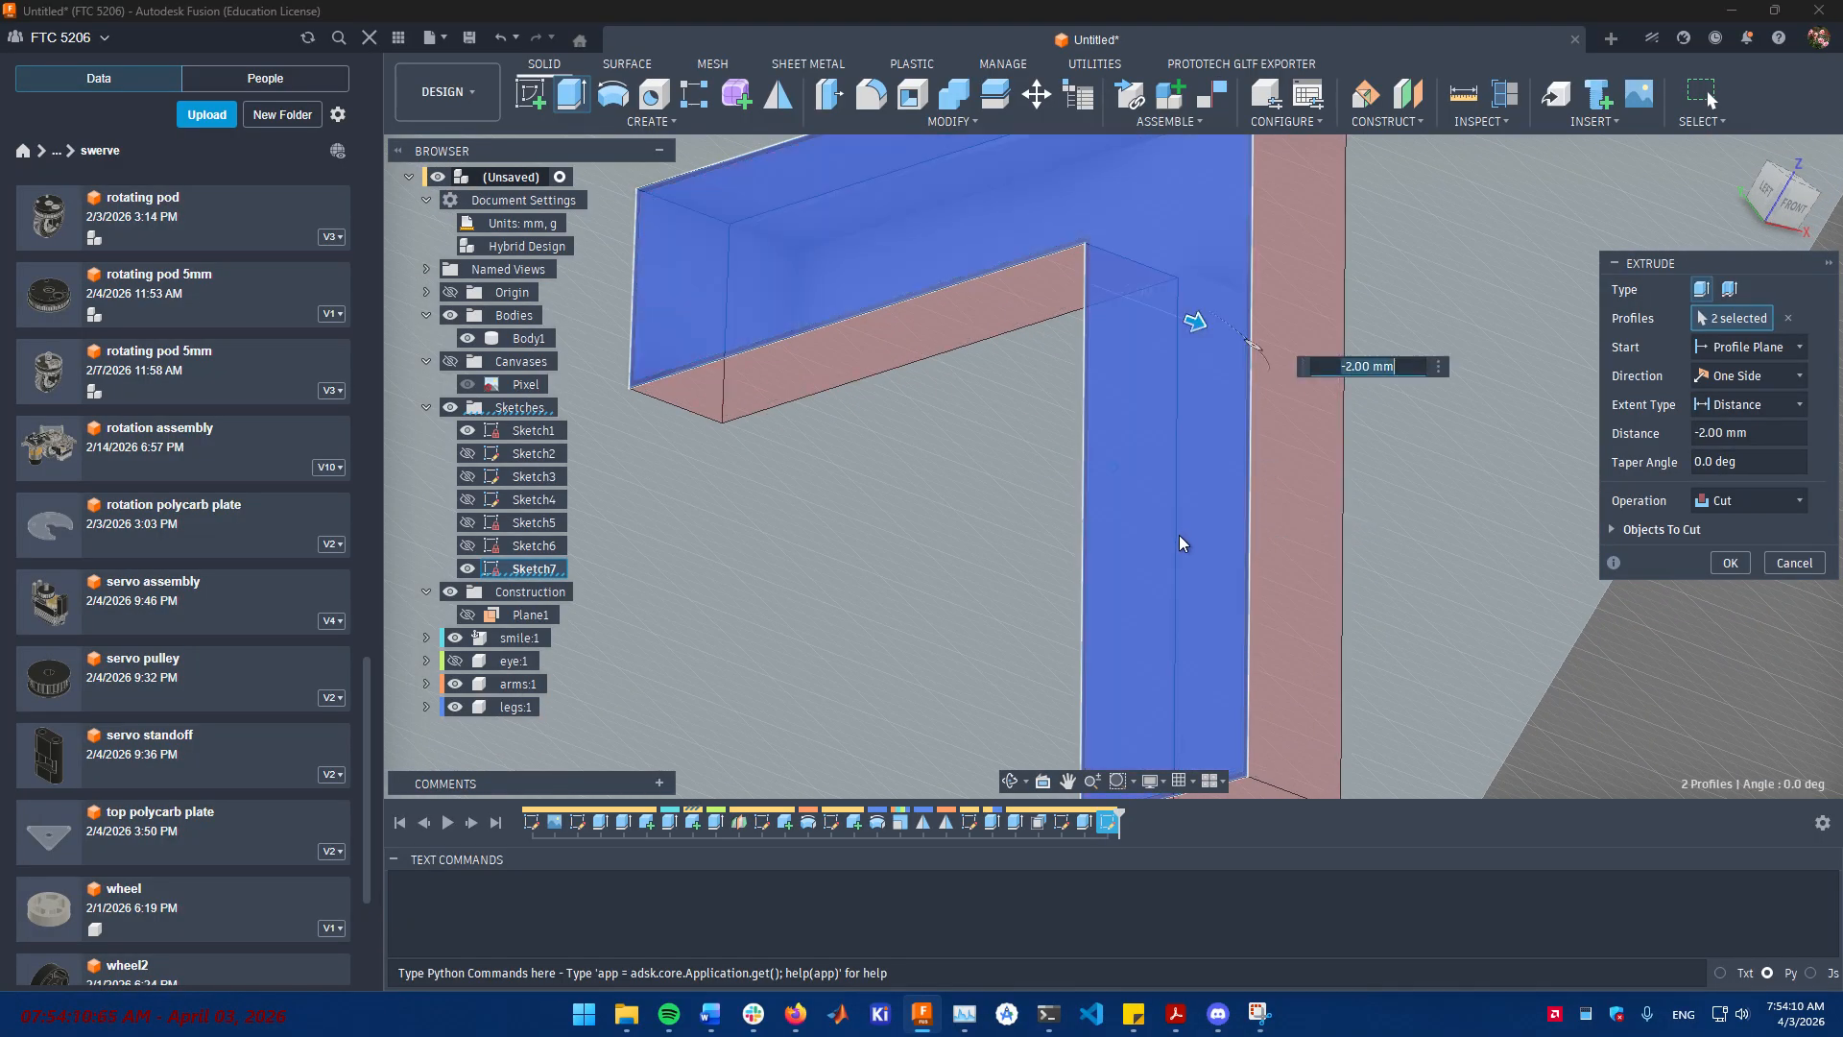
pyautogui.scroll(3, 1345, 533)
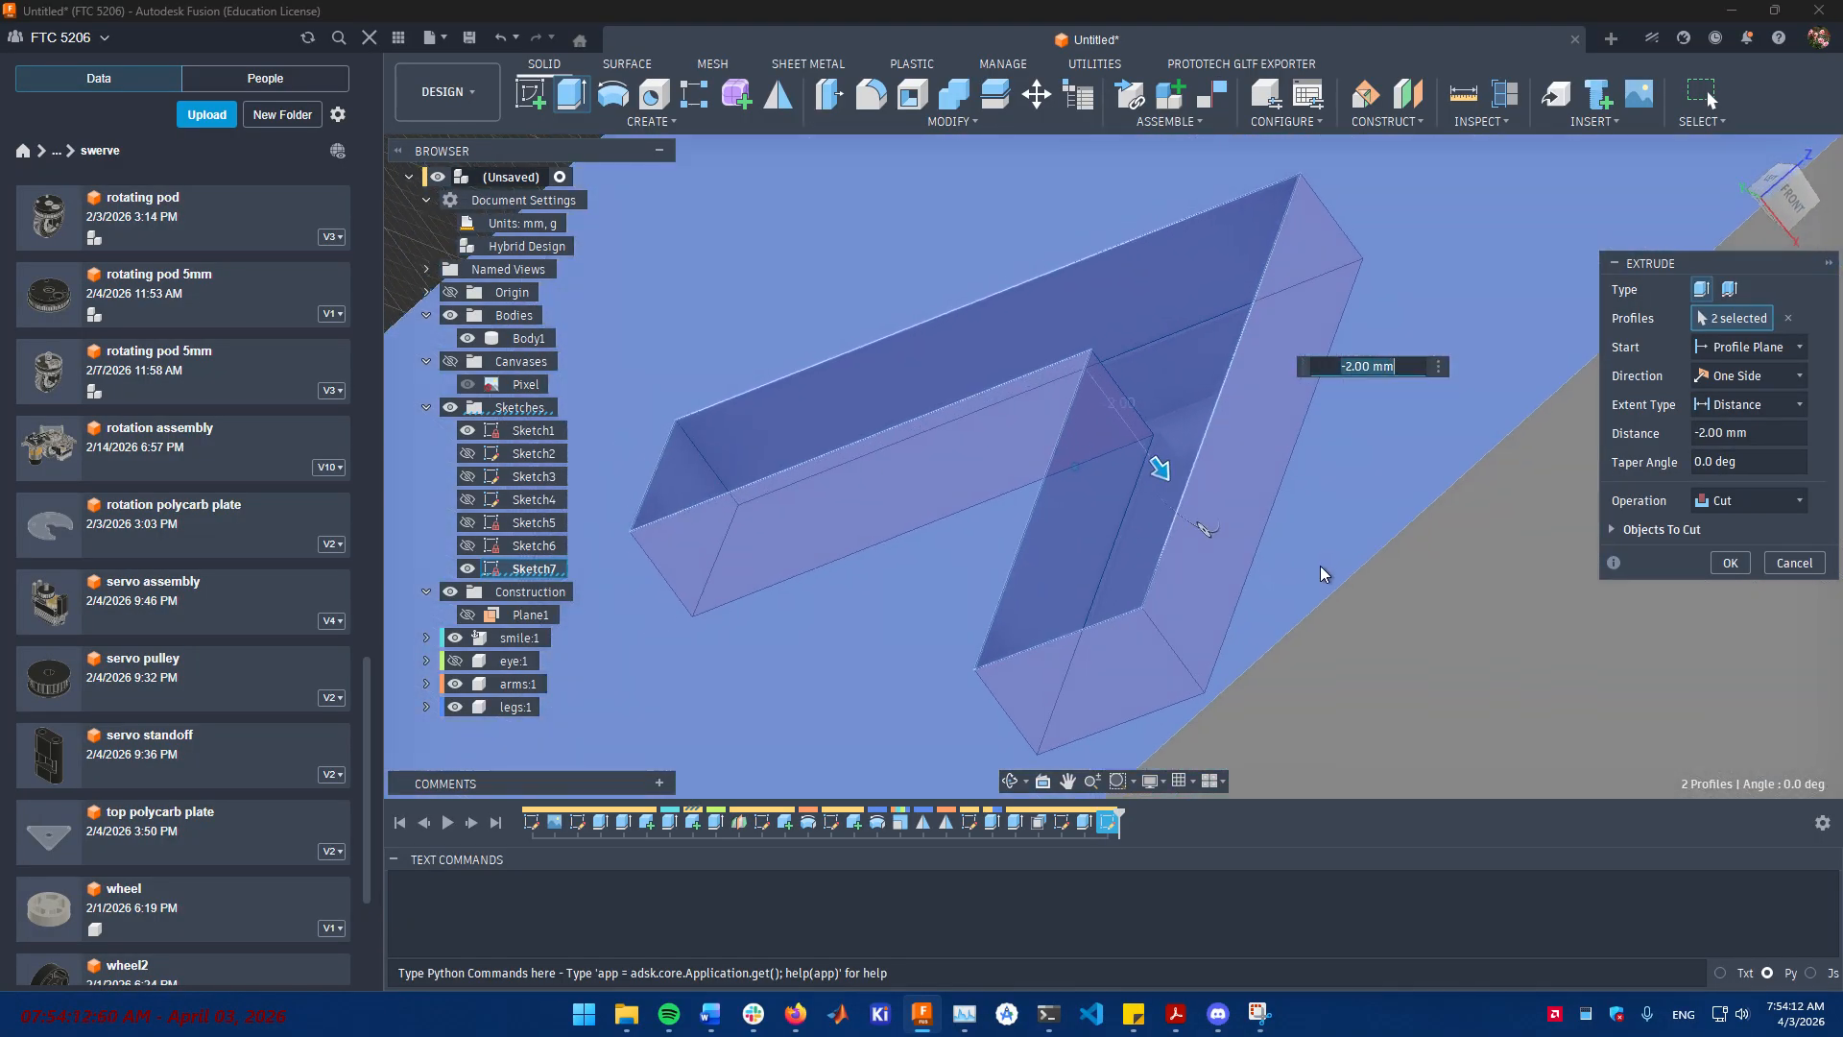
pyautogui.scroll(-5, 1182, 491)
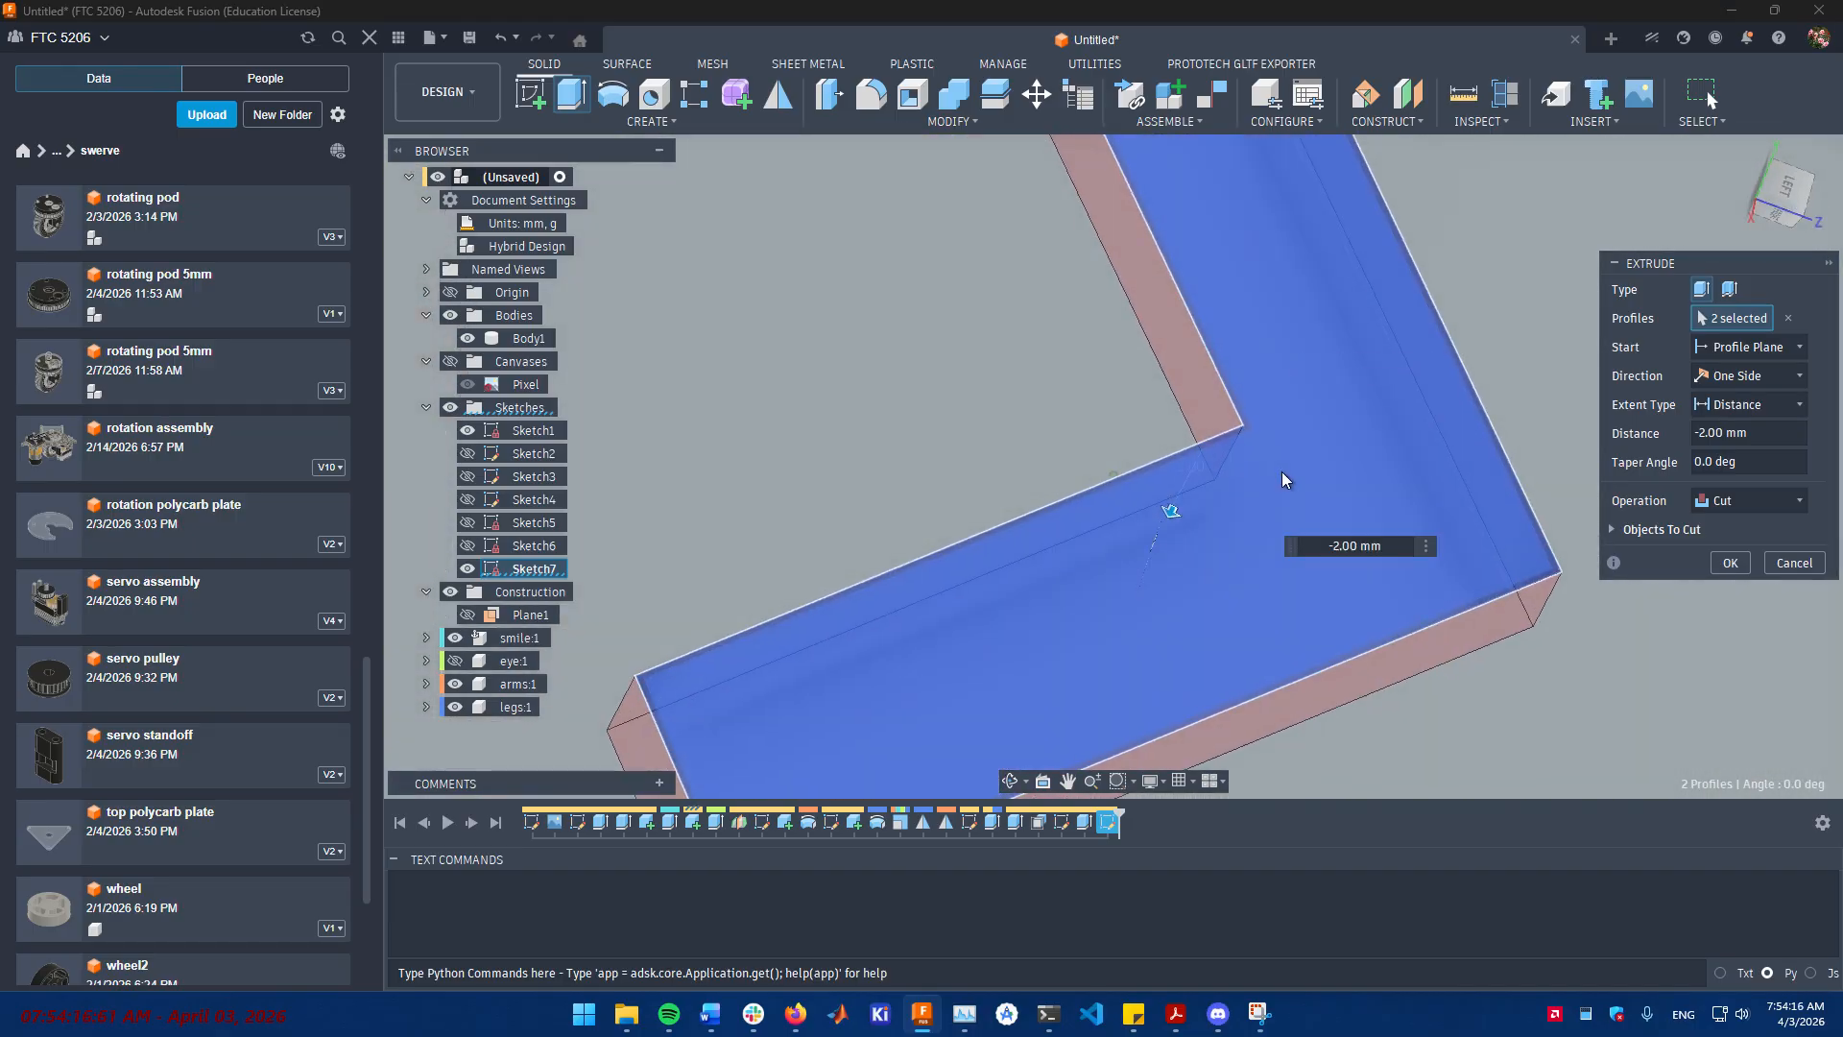
pyautogui.click(1282, 471)
pyautogui.click(1225, 517)
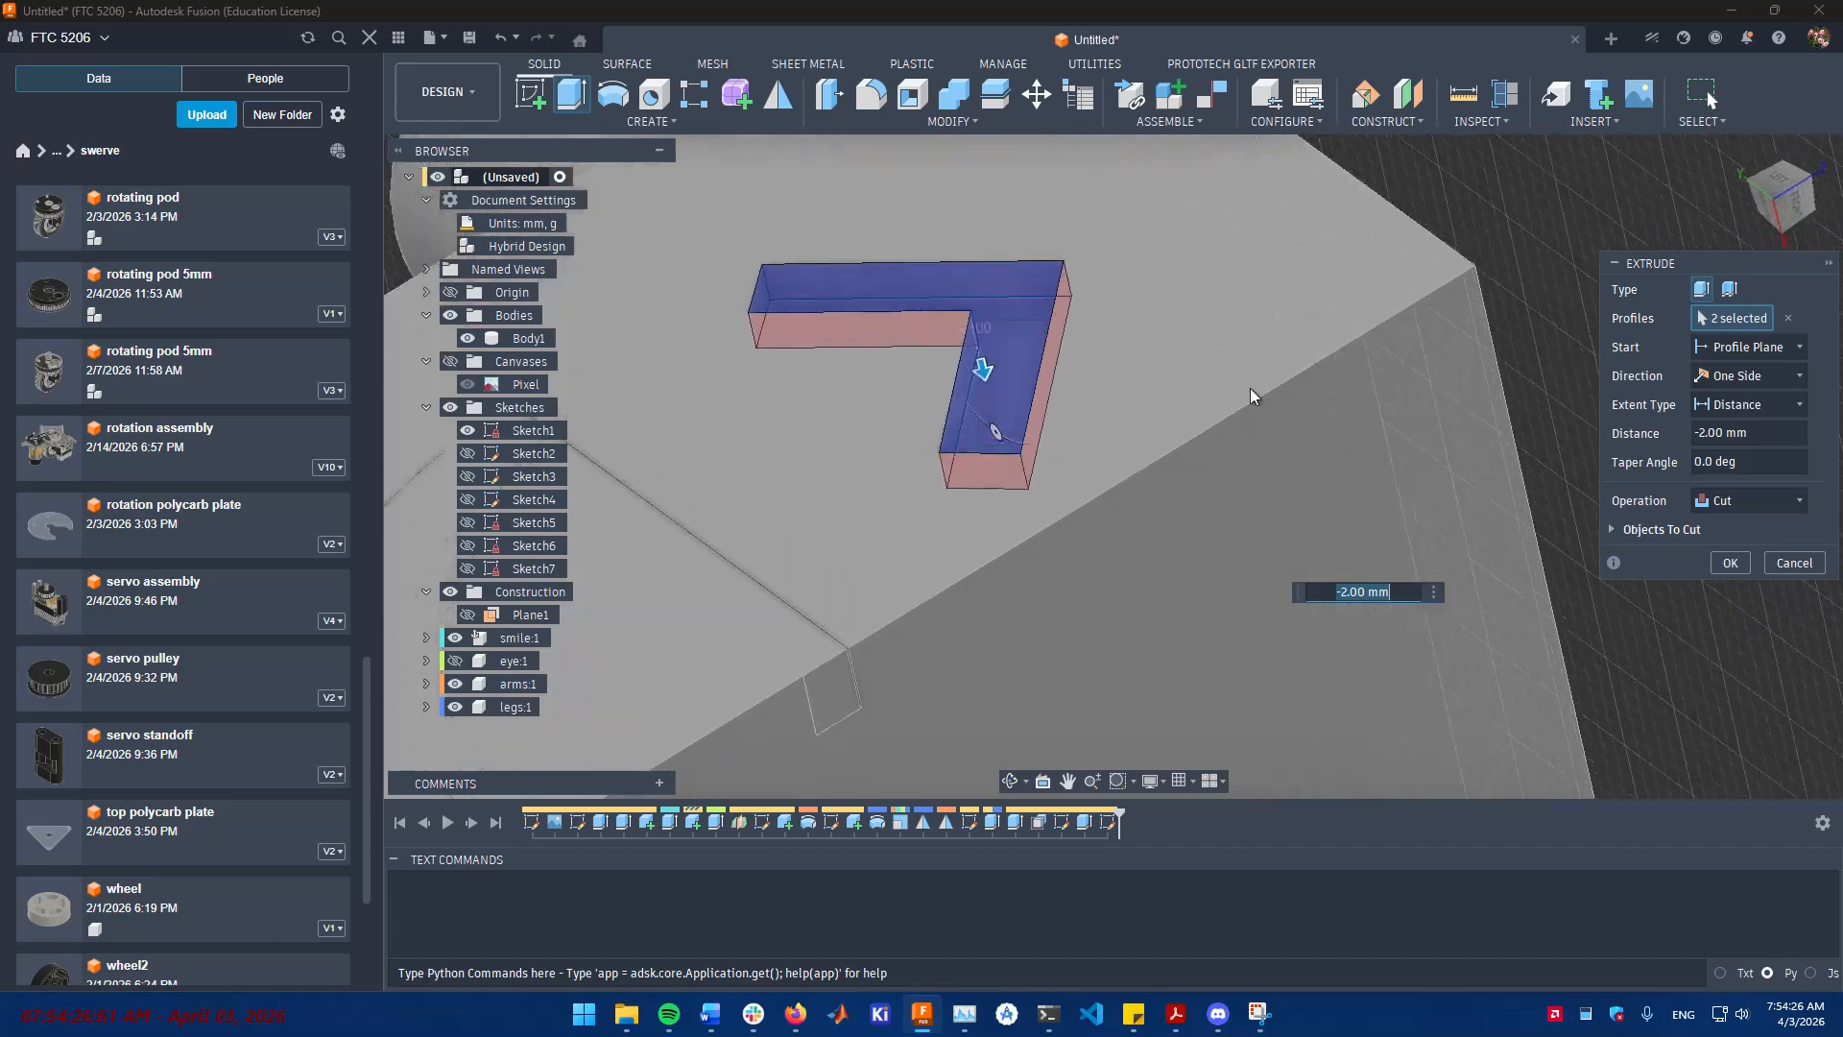
pyautogui.click(1184, 447)
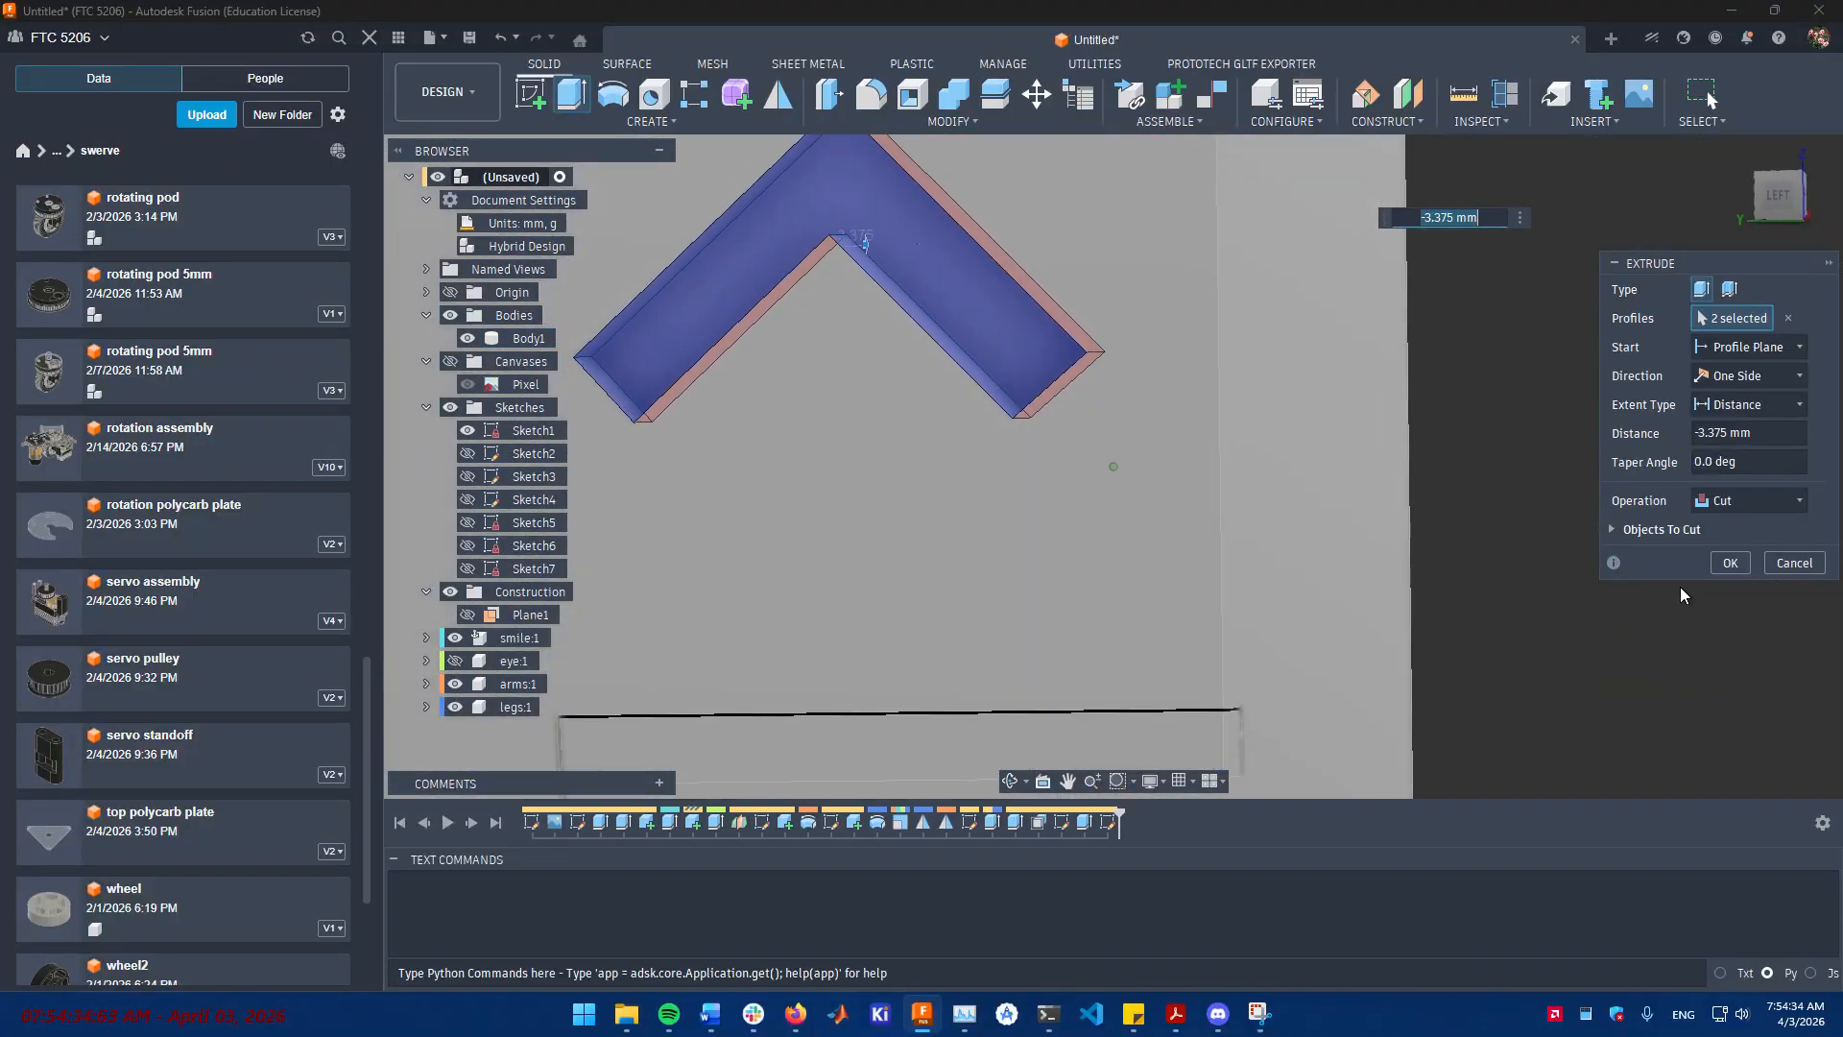
pyautogui.click(1731, 564)
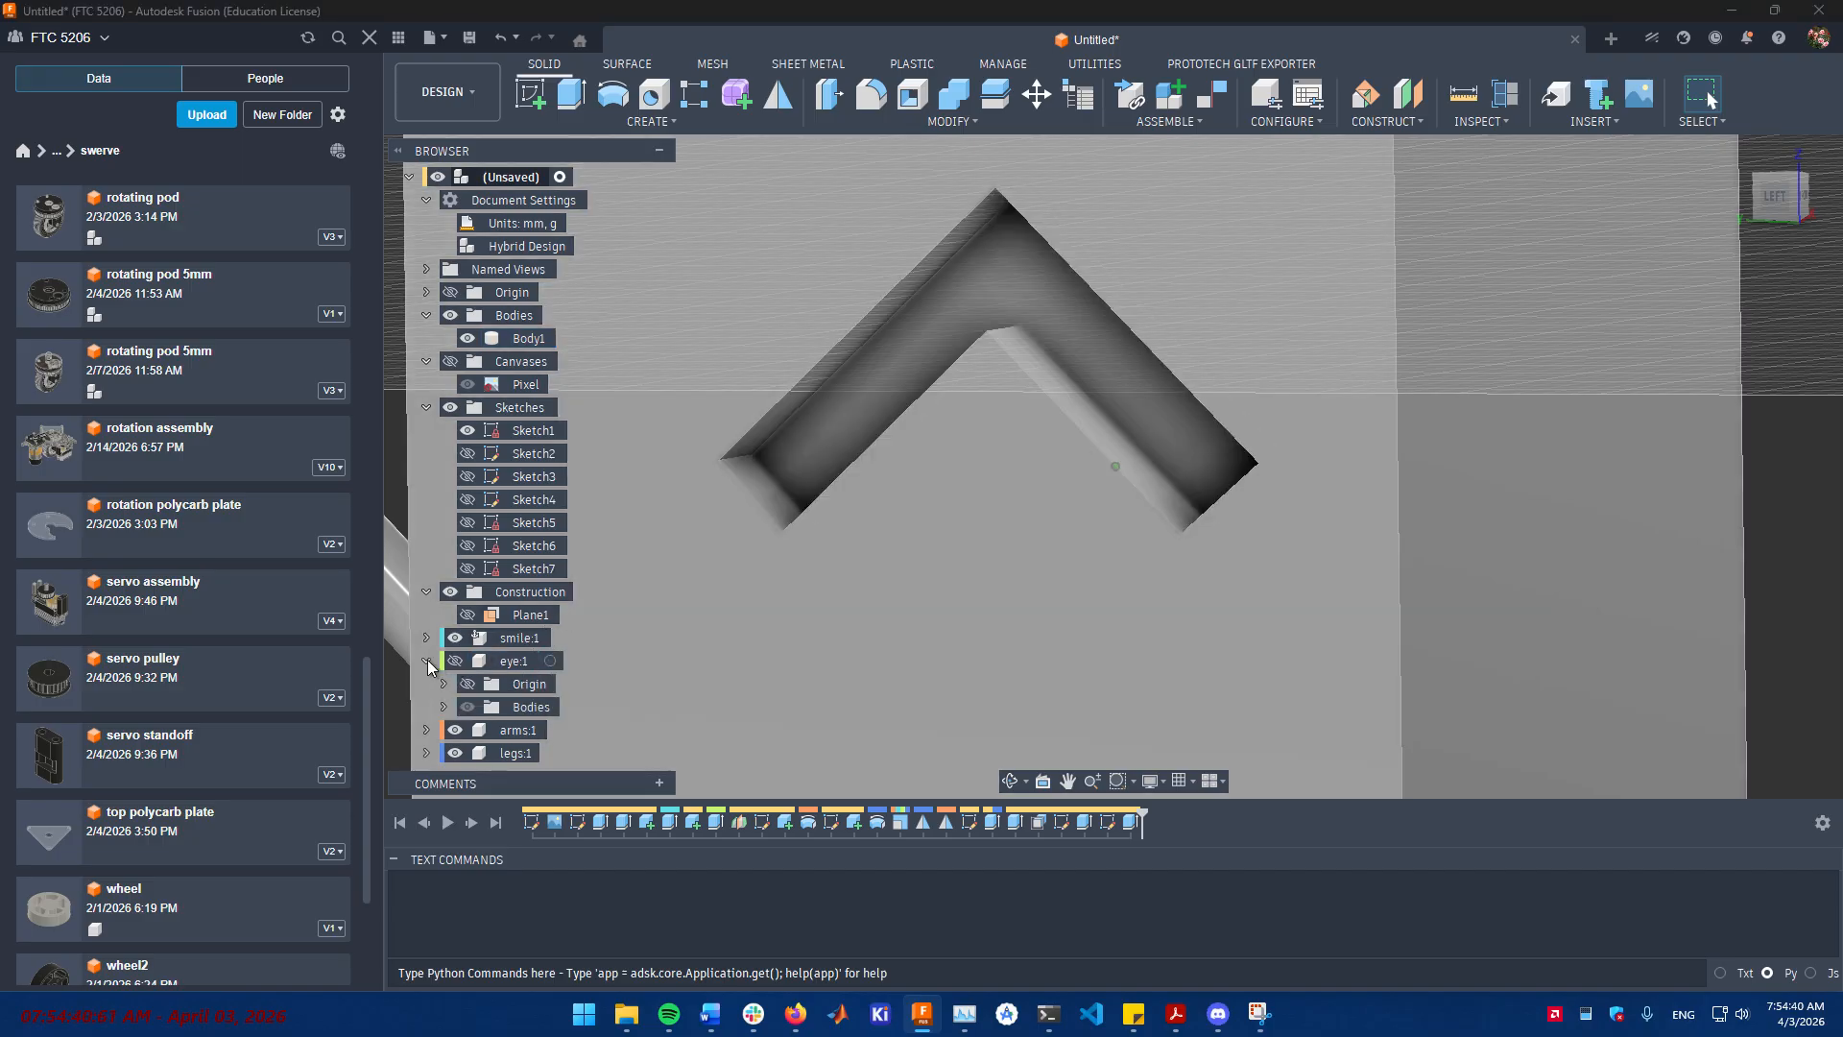
pyautogui.click(459, 664)
# - Mirror the half block body across its flat inner centre face as a new body
pyautogui.keyDown('shift'); pyautogui.moveTo(1171, 461); pyautogui.dragTo(1519, 359, button='middle'); pyautogui.keyUp('shift')
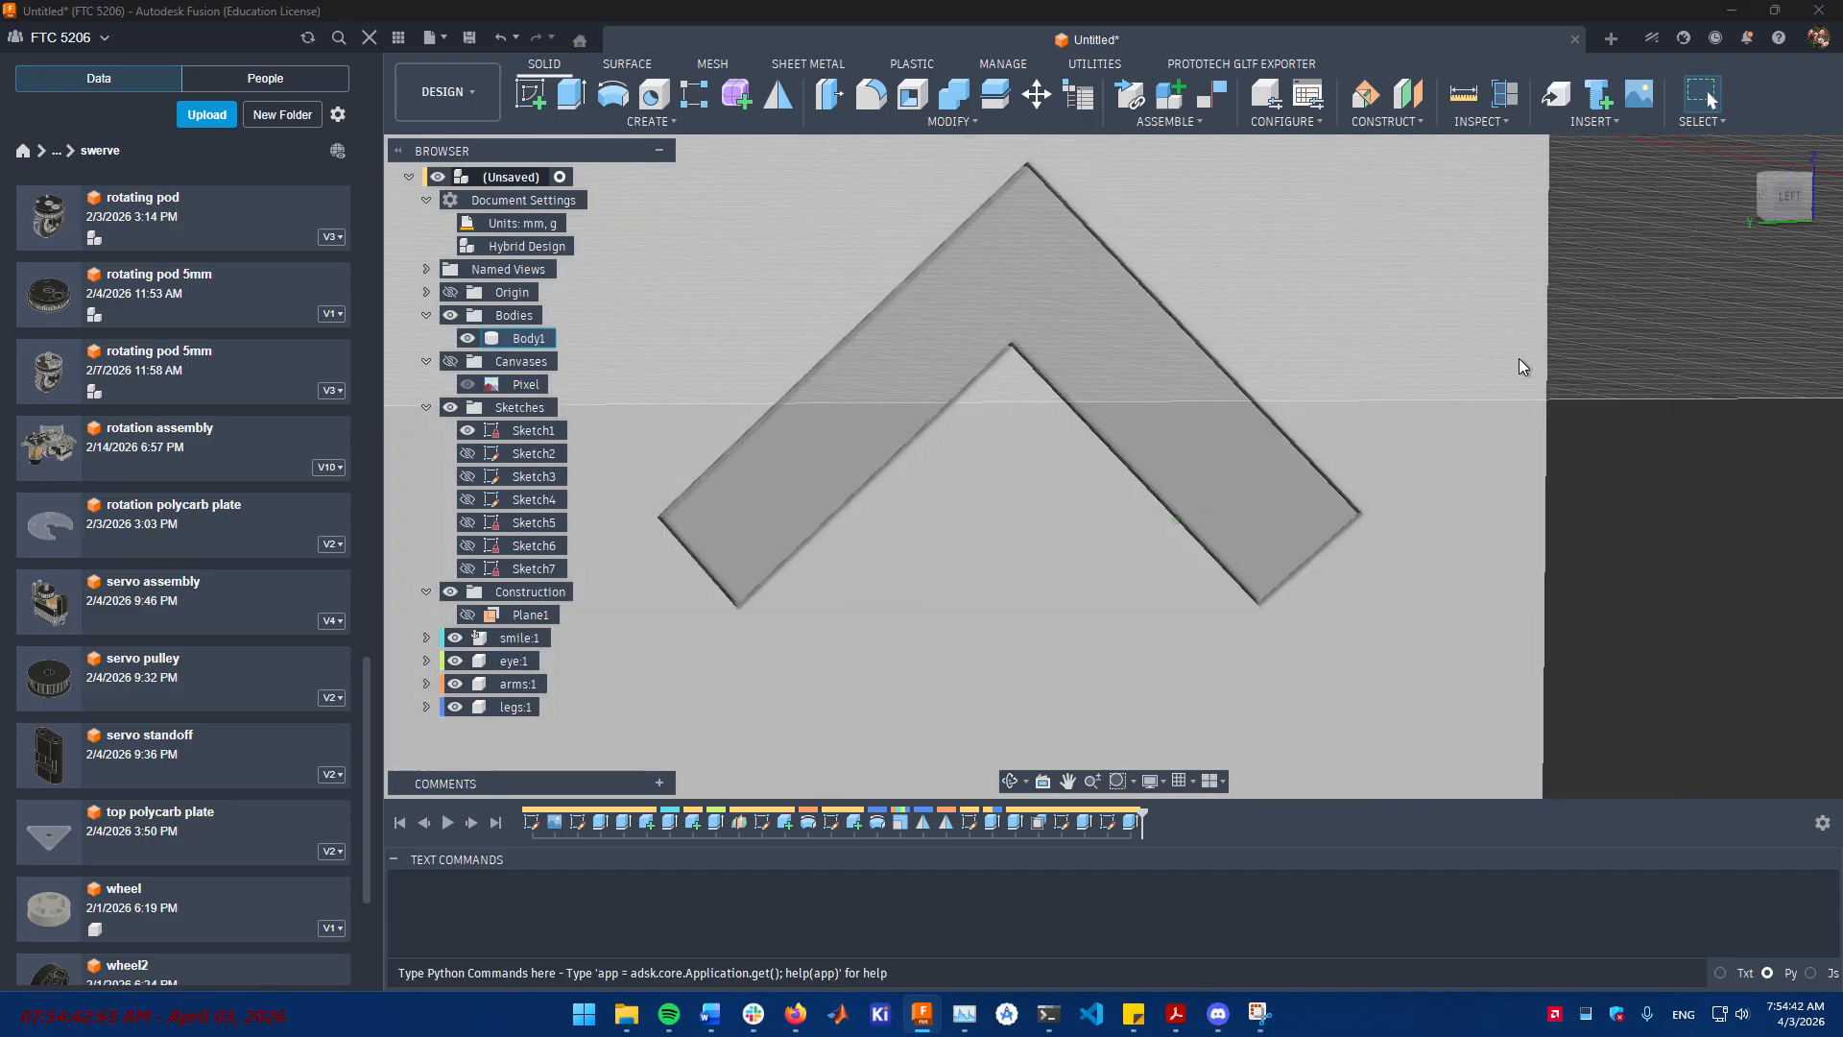
pyautogui.scroll(-6, 1630, 357)
pyautogui.keyDown('shift'); pyautogui.moveTo(1630, 365); pyautogui.dragTo(1645, 451, button='middle'); pyautogui.keyUp('shift')
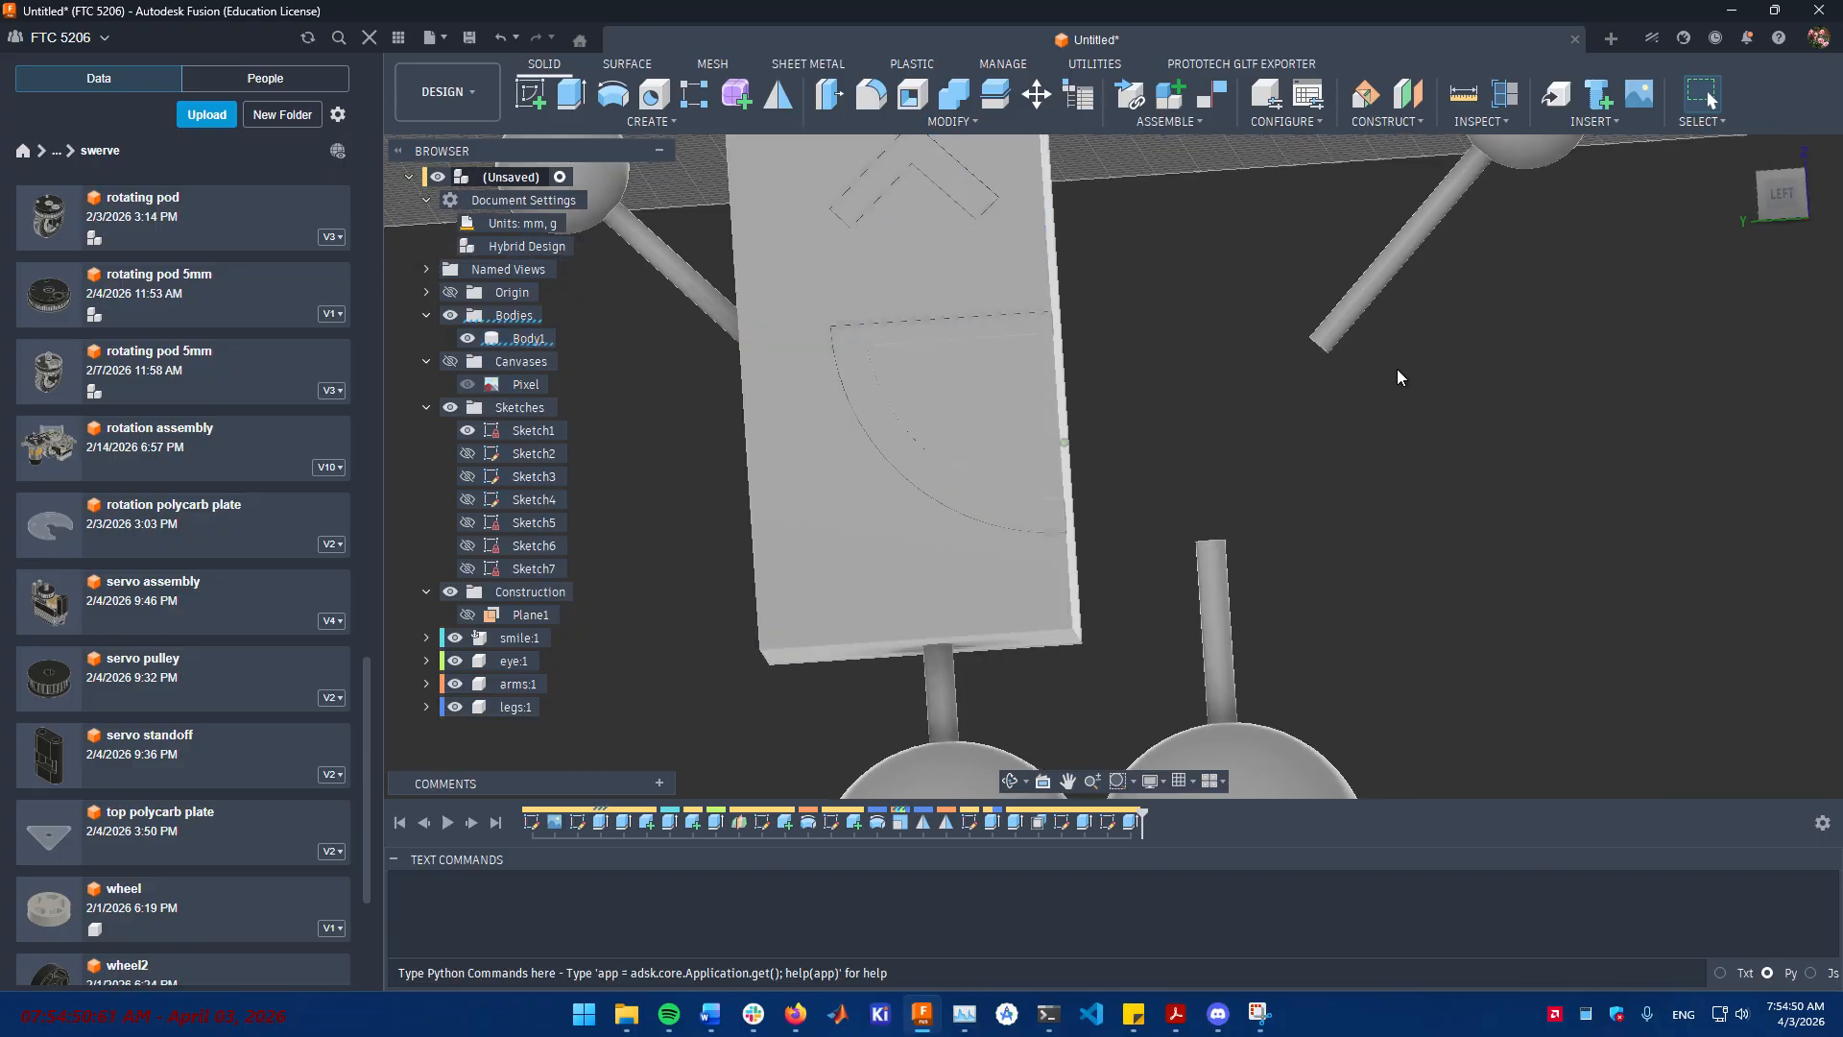
pyautogui.click(773, 104)
pyautogui.click(1004, 660)
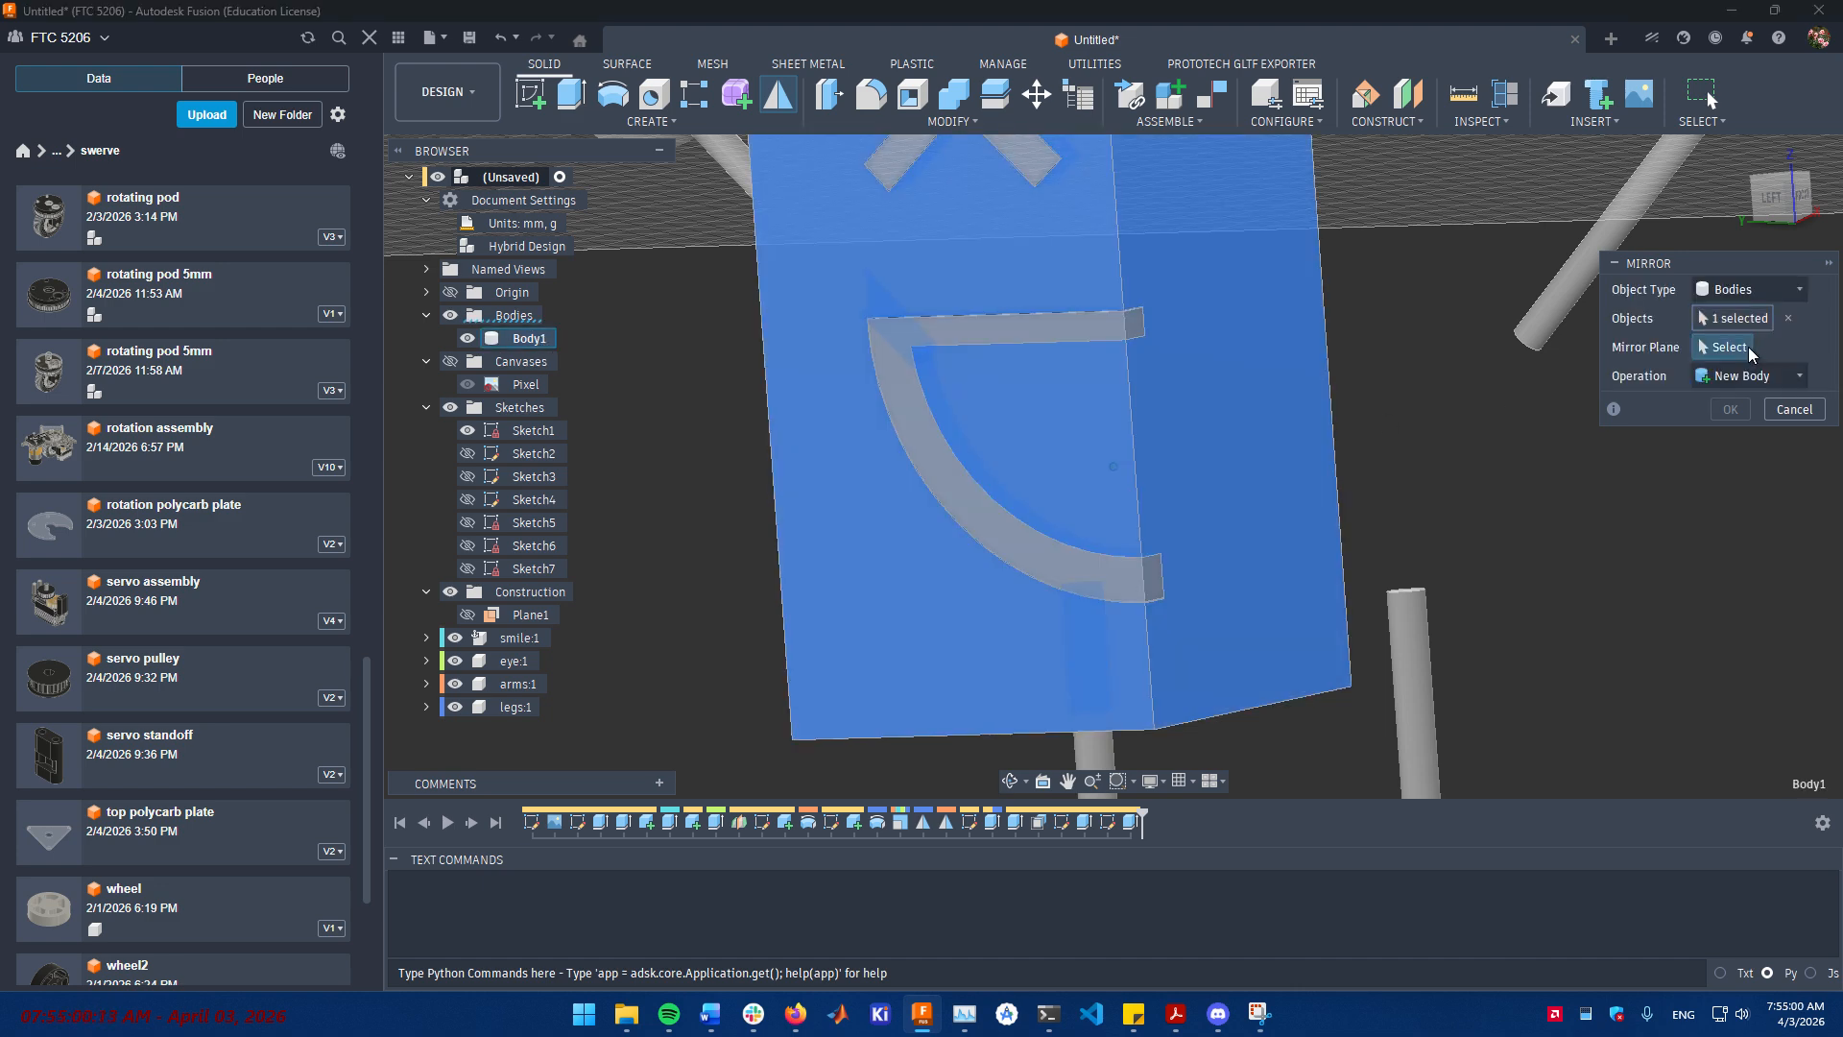
pyautogui.click(1242, 497)
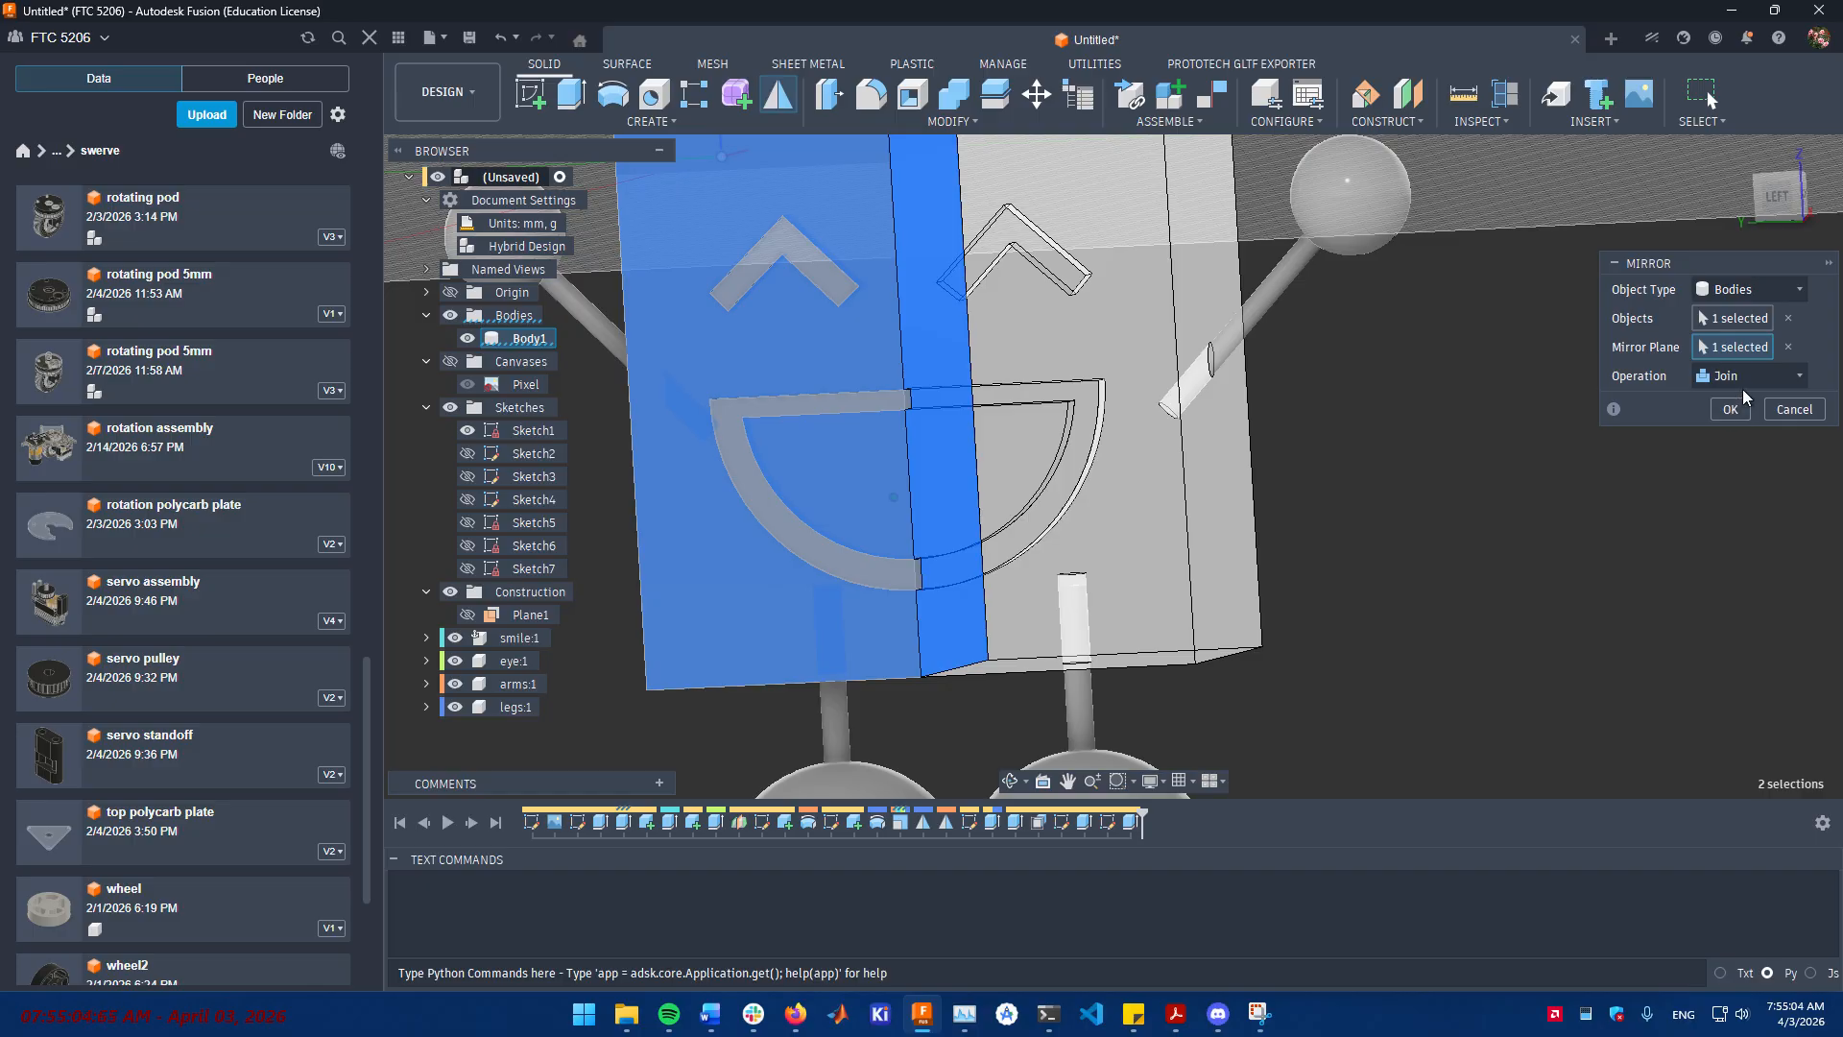
pyautogui.click(1743, 383)
pyautogui.click(1725, 406)
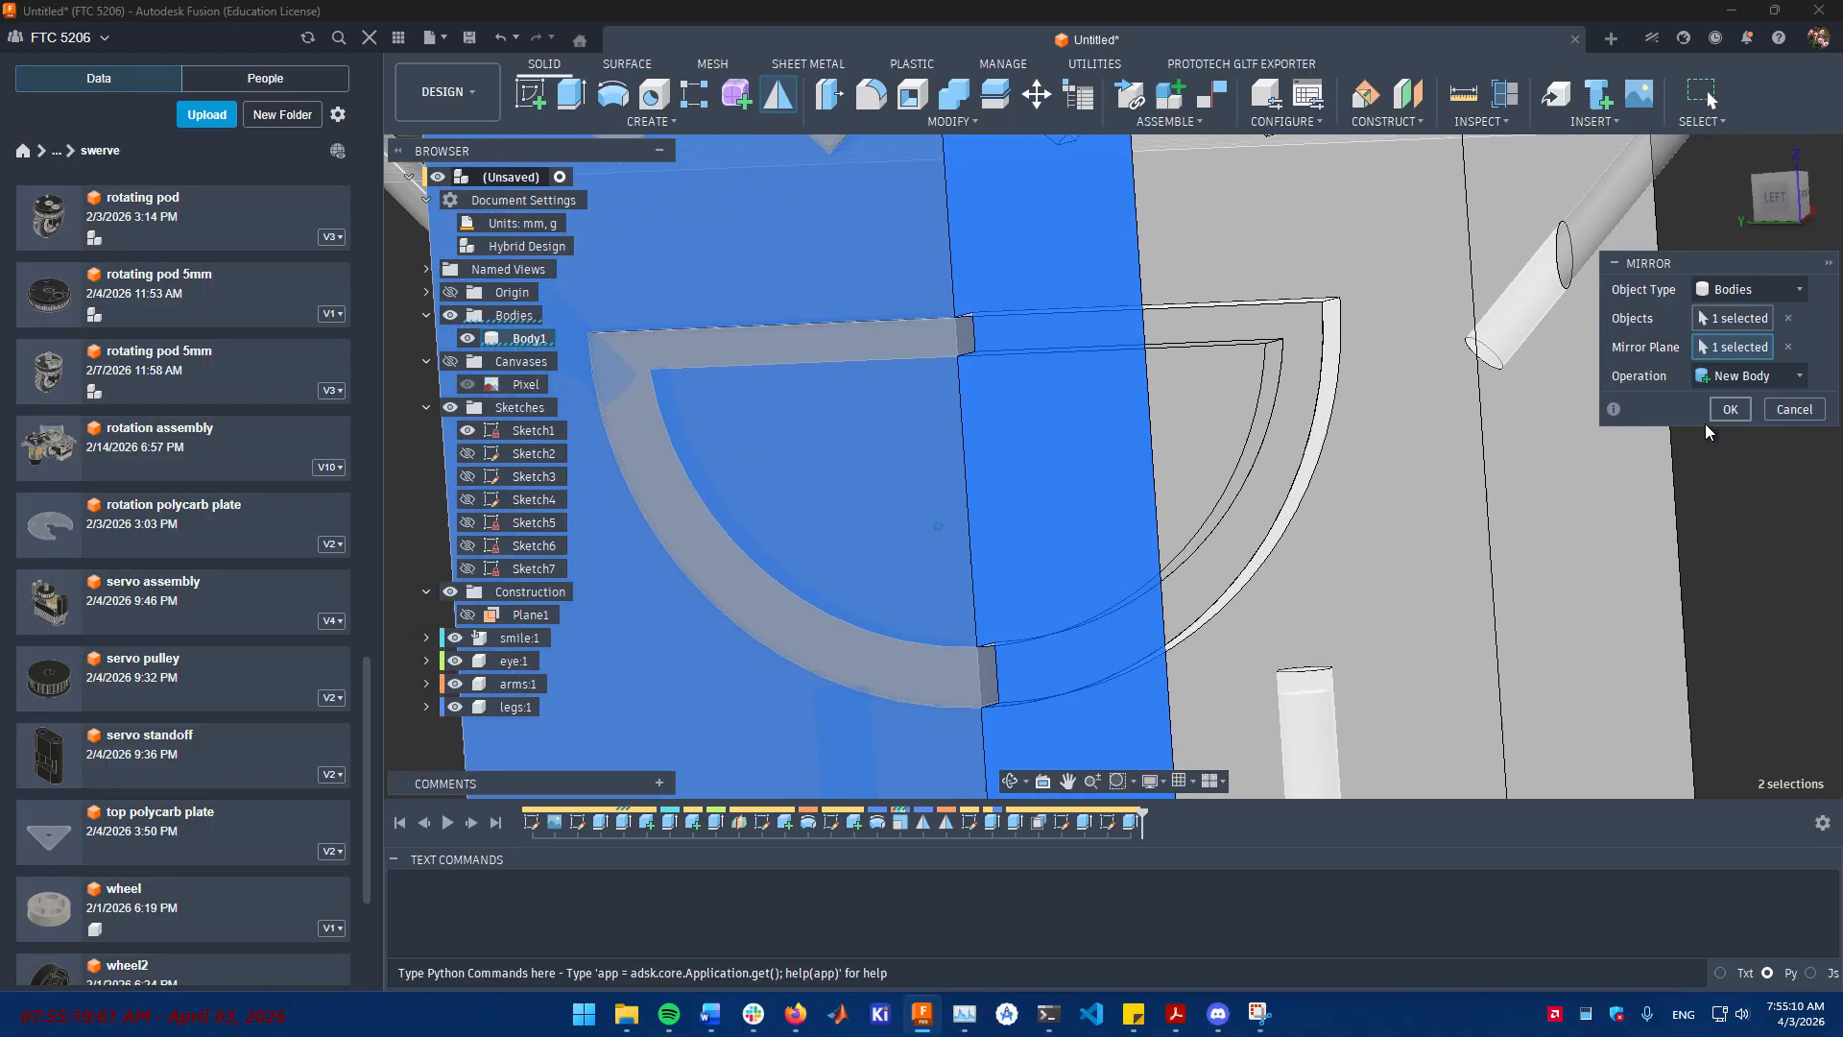
pyautogui.click(1772, 375)
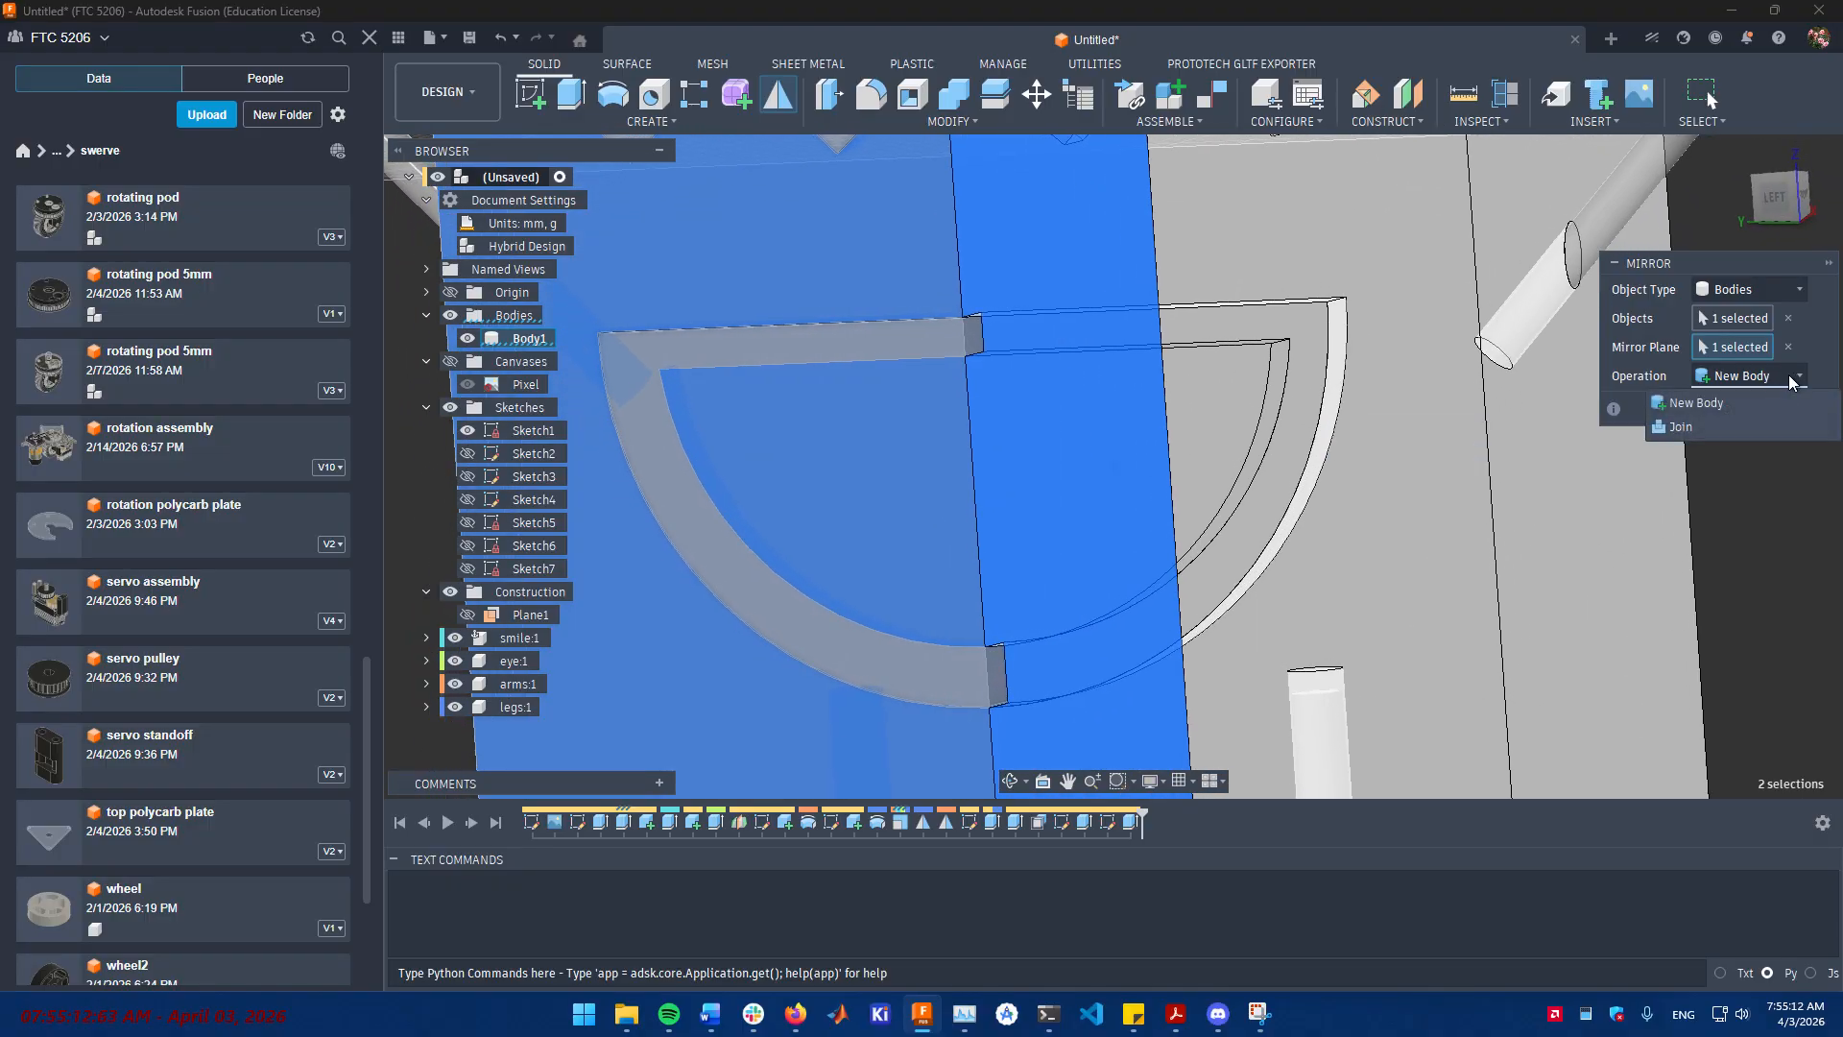
pyautogui.click(1790, 379)
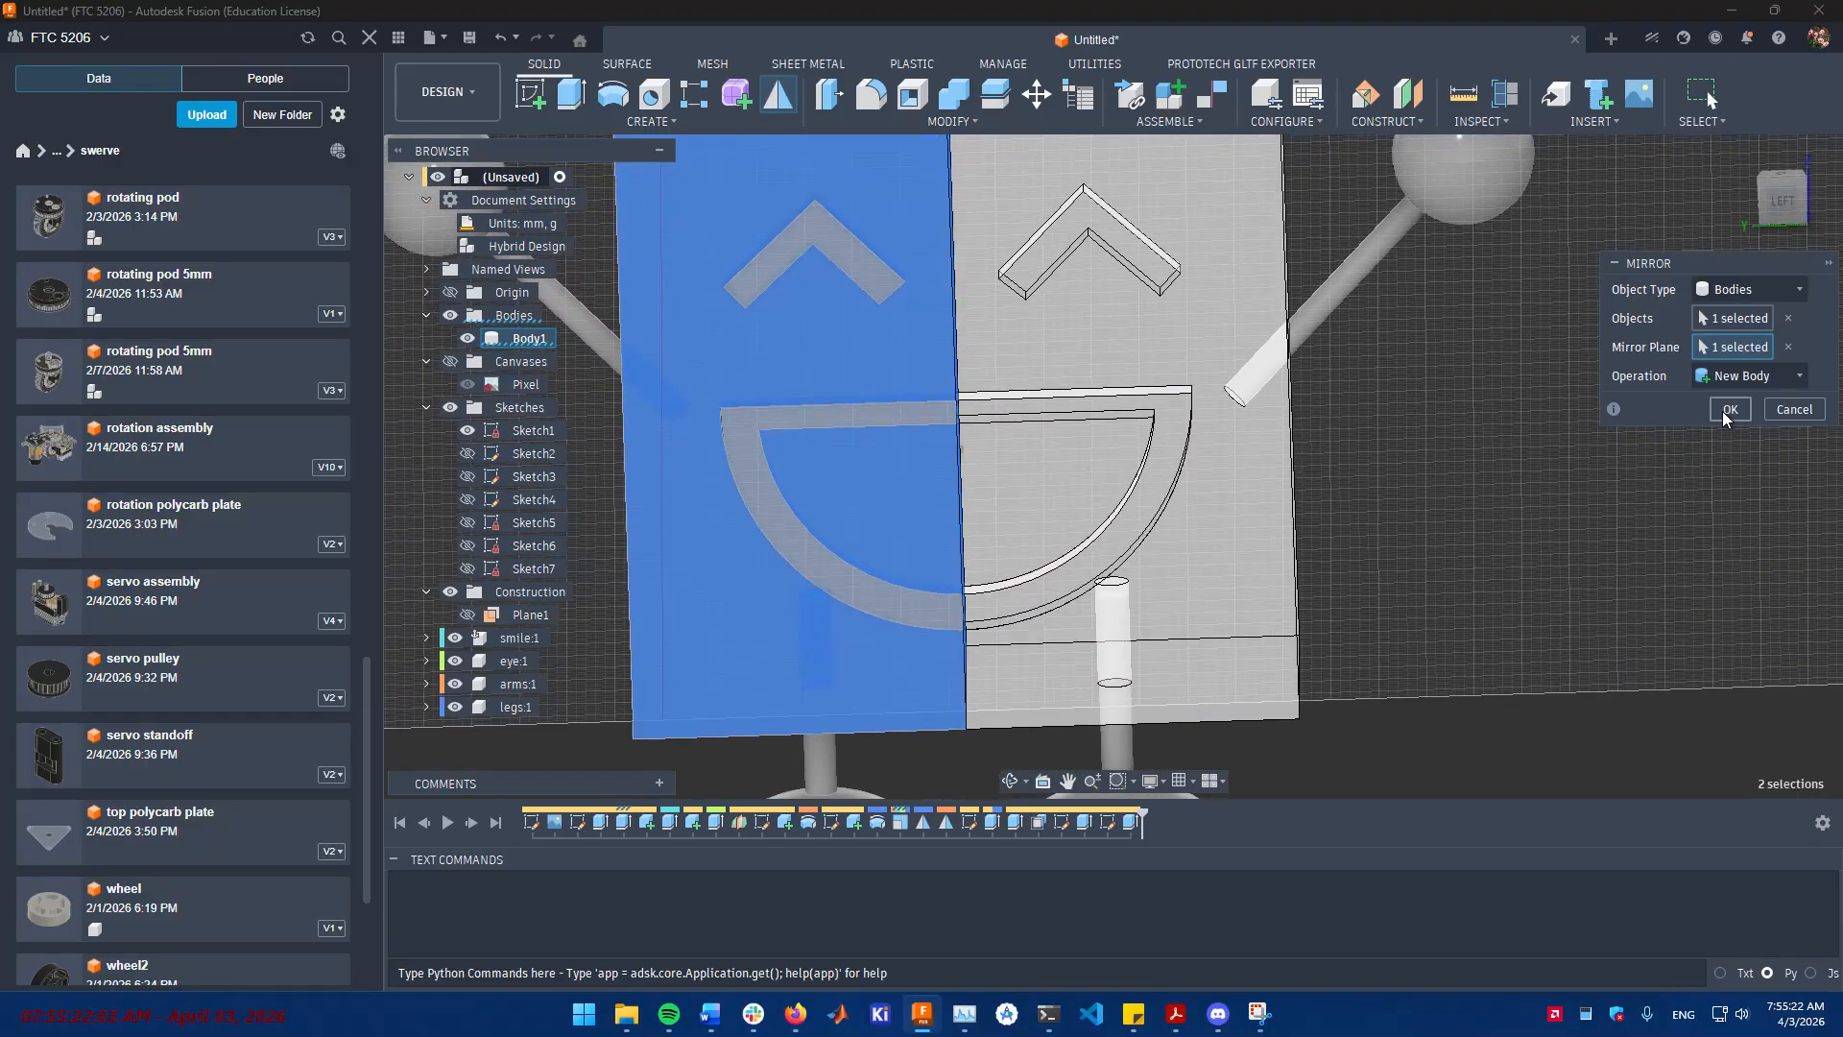
pyautogui.click(1722, 410)
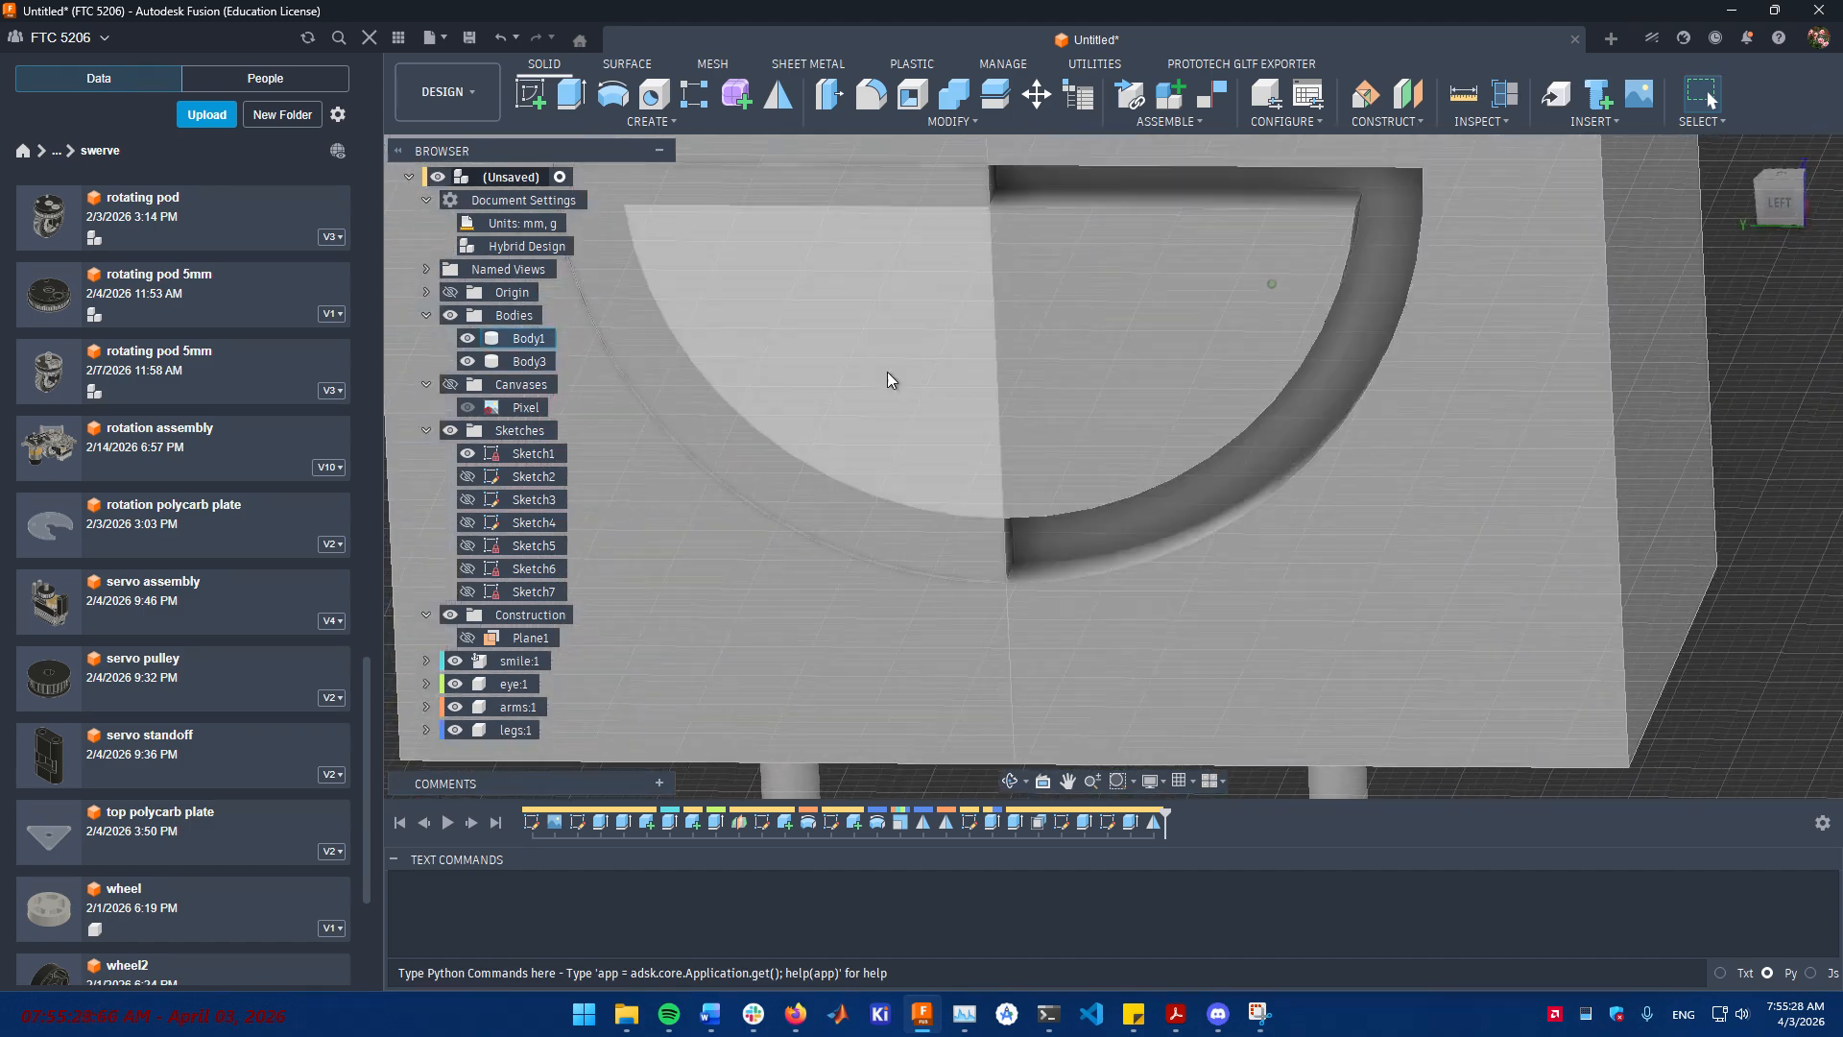
# - Mirror the half smile body across its flat end face at the block's centre, using the Join operation
pyautogui.click(778, 96)
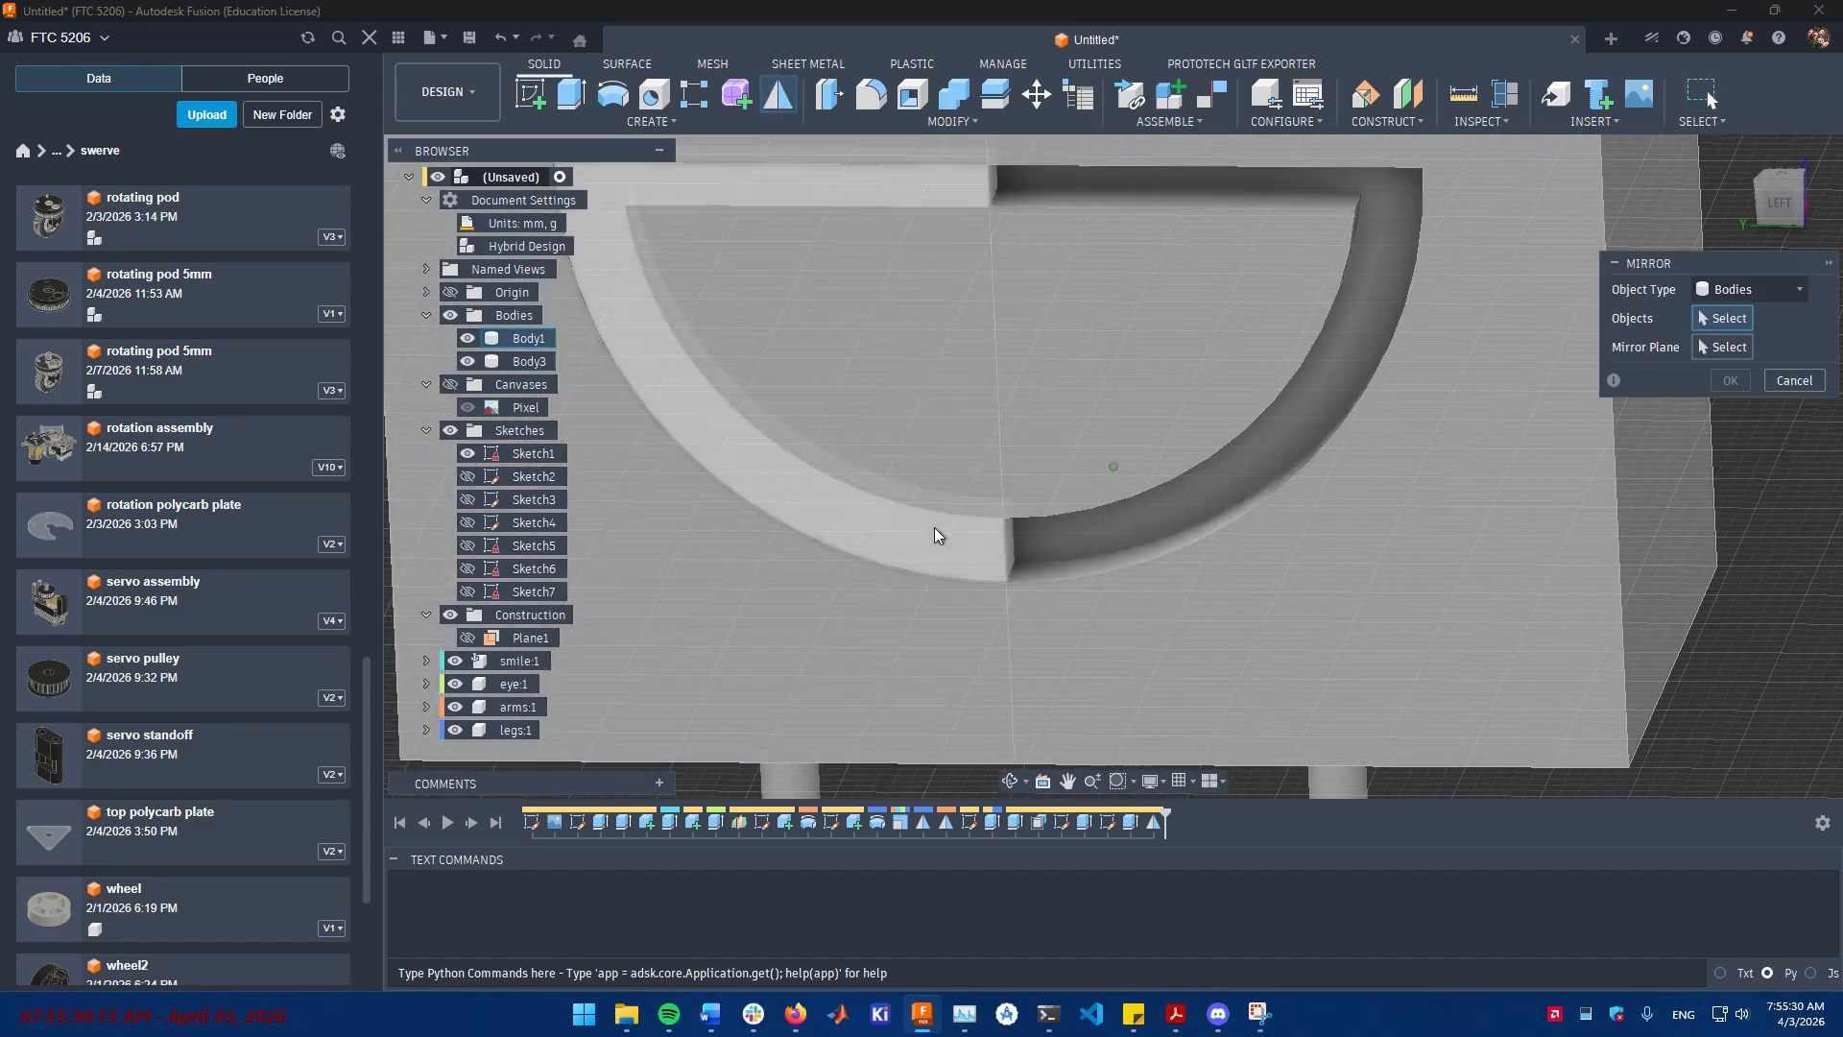
pyautogui.click(956, 574)
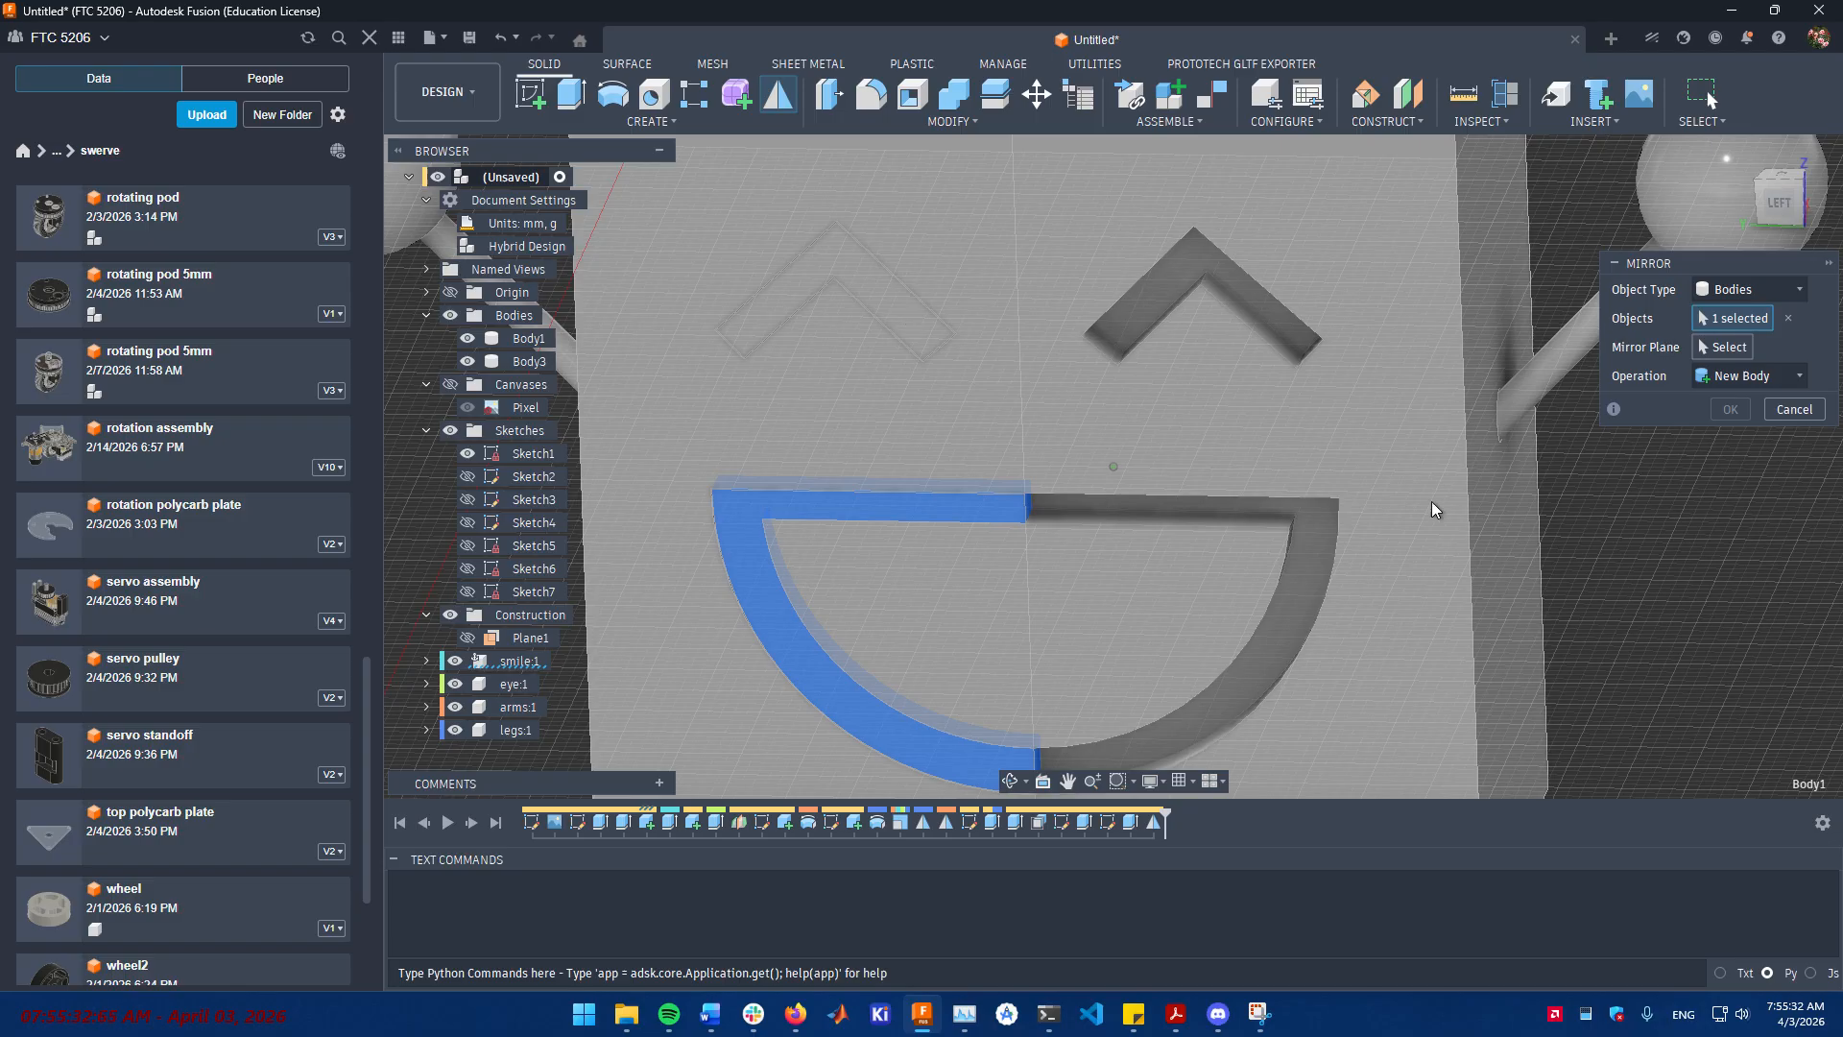
pyautogui.click(1723, 347)
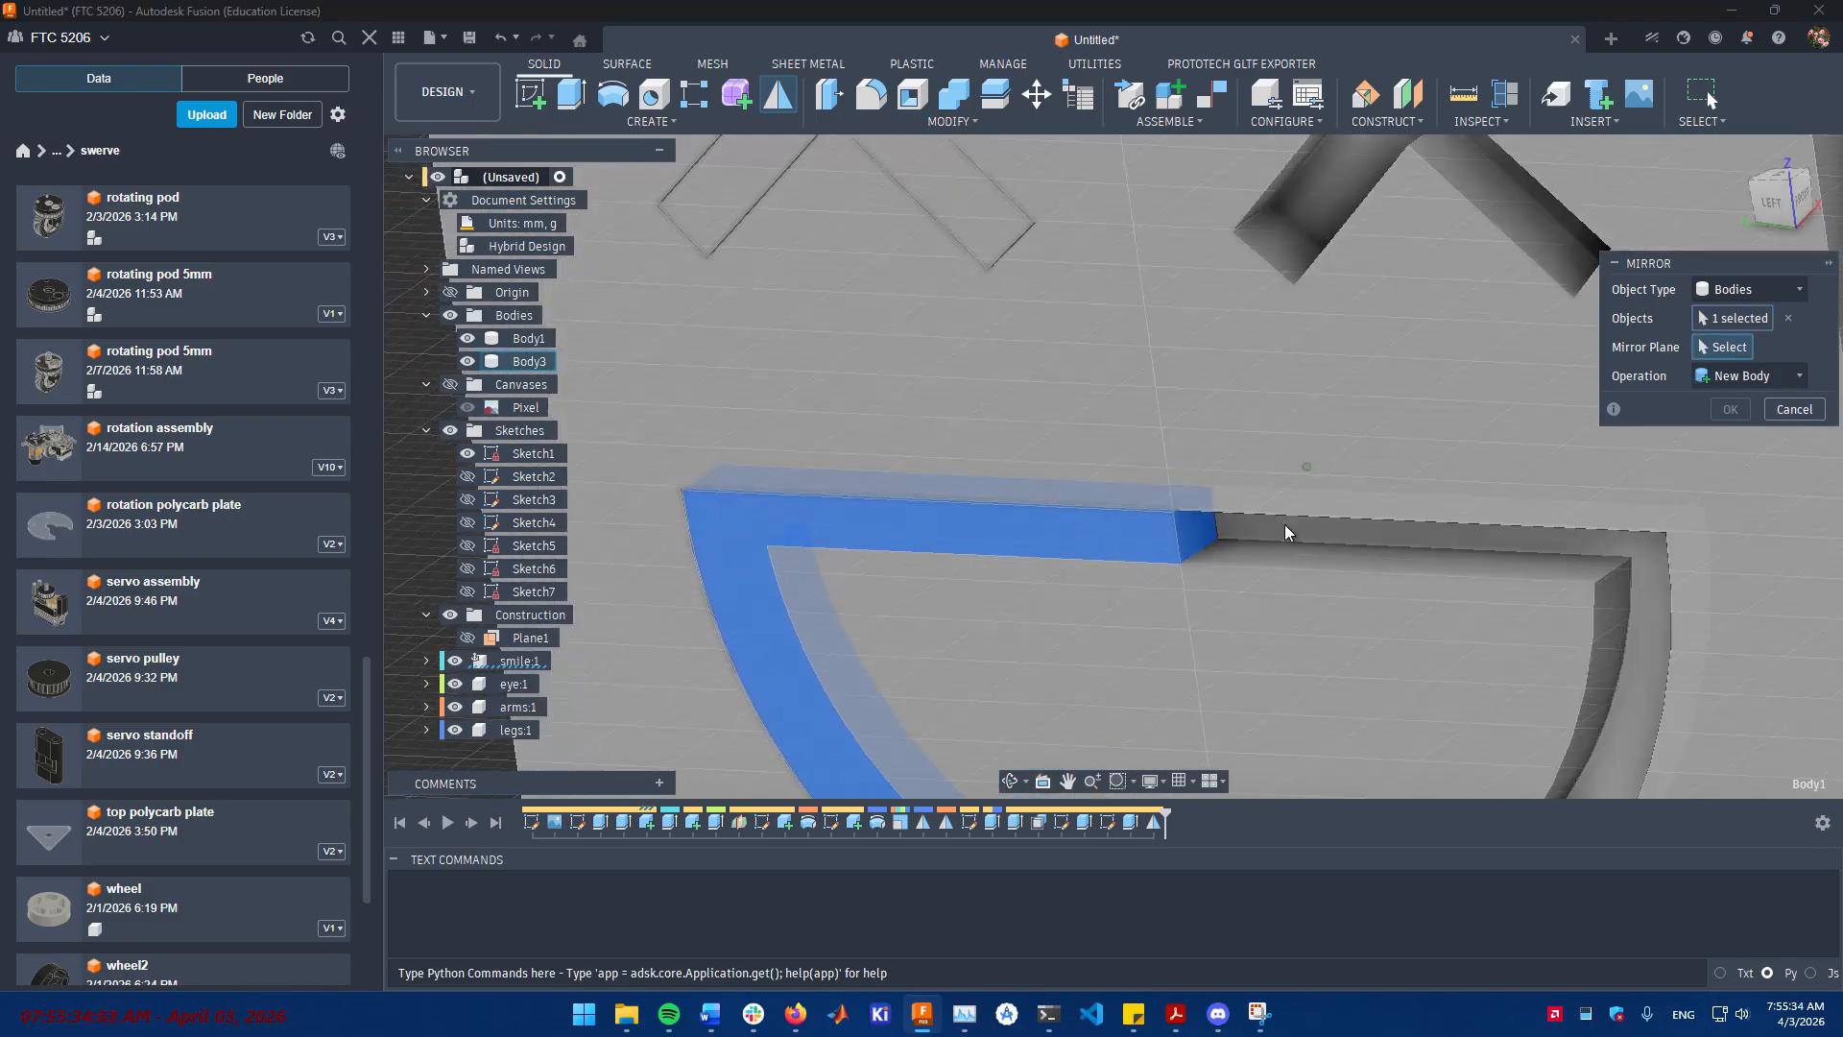
pyautogui.click(1479, 562)
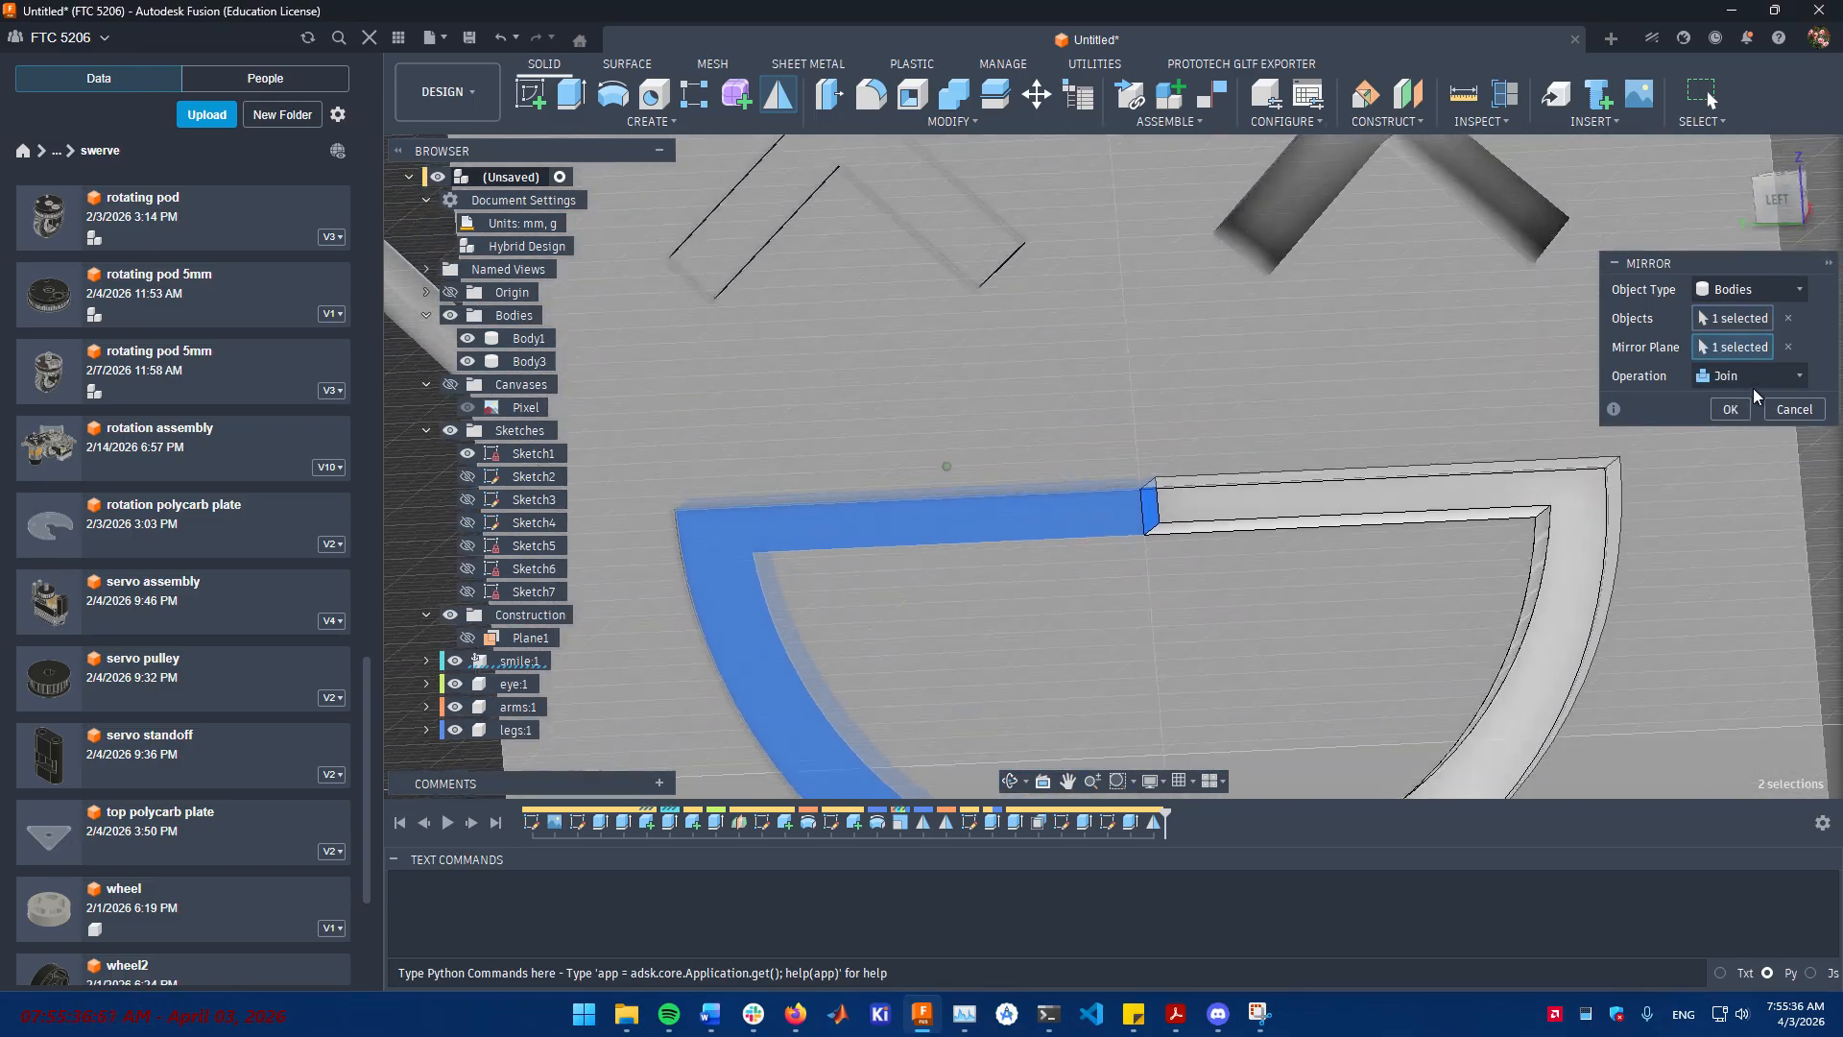
pyautogui.click(1752, 376)
pyautogui.click(1724, 426)
pyautogui.click(1730, 407)
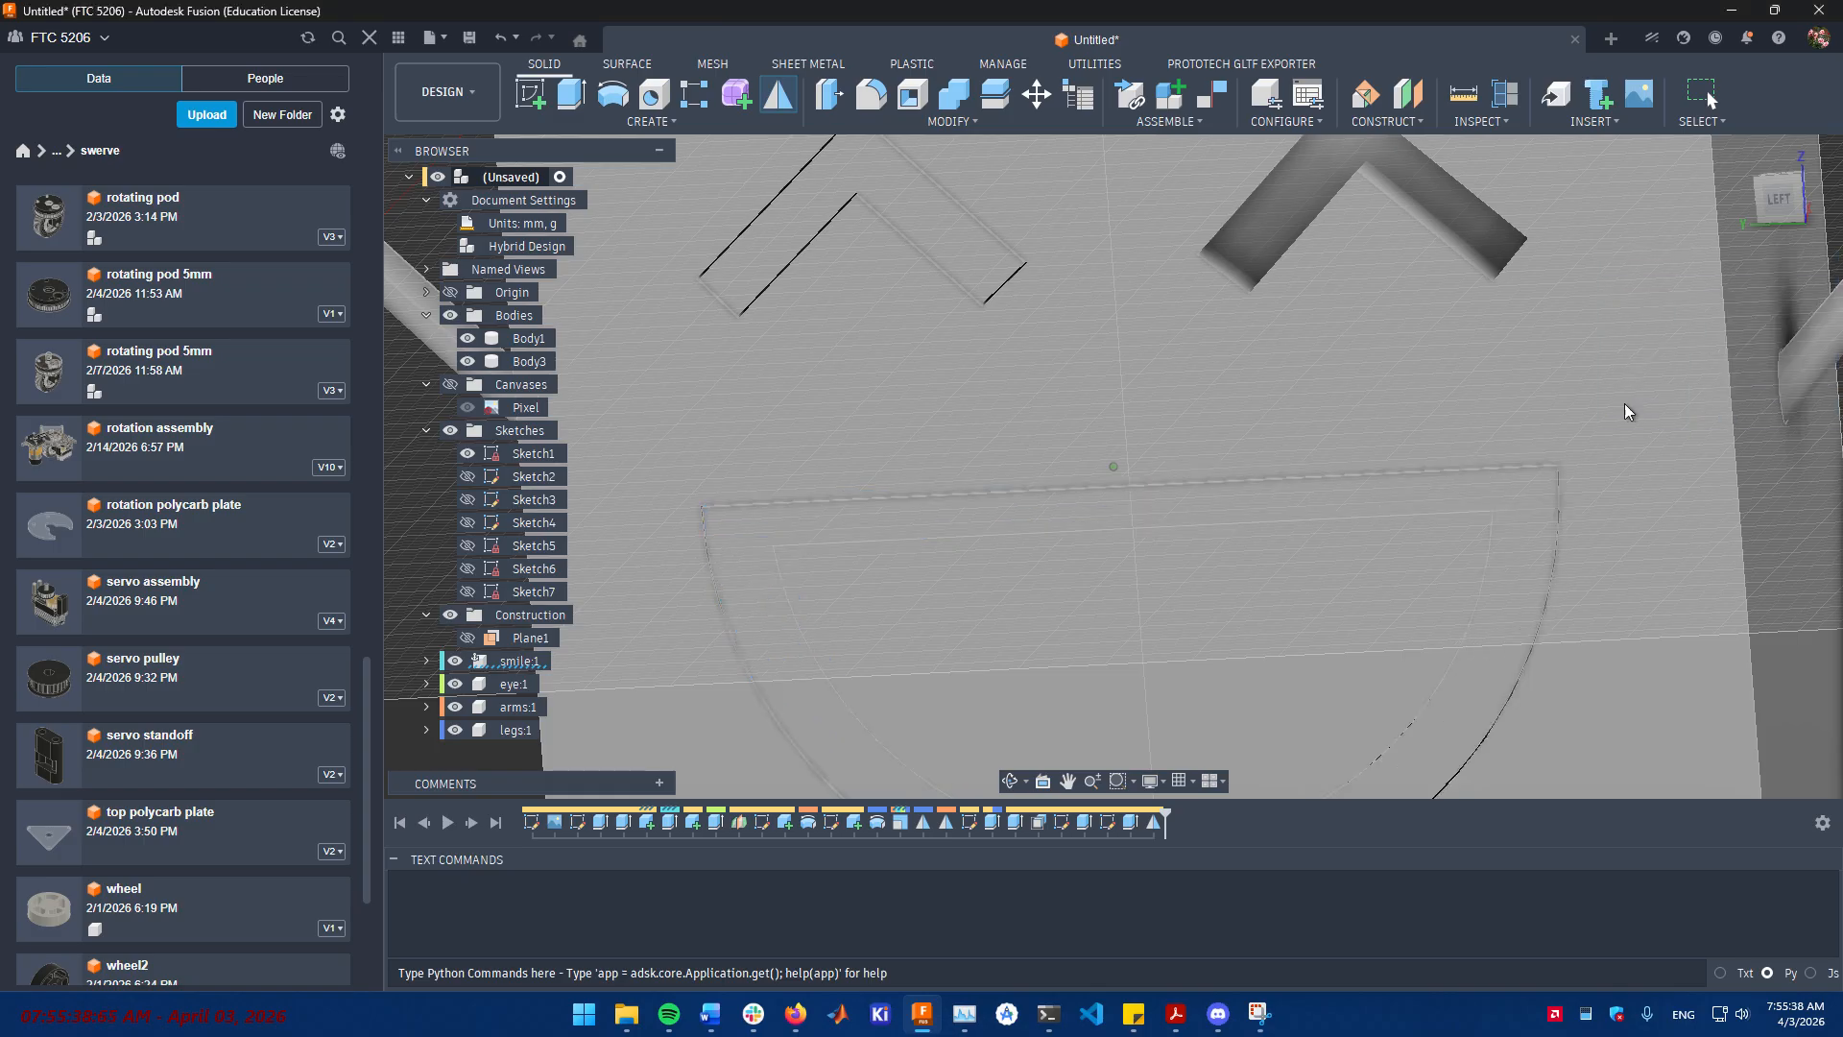
# - Mirror the eye body as a new body across the original block half's inner centre face, temporarily hiding the mirrored half to reach it
pyautogui.scroll(5, 1374, 405)
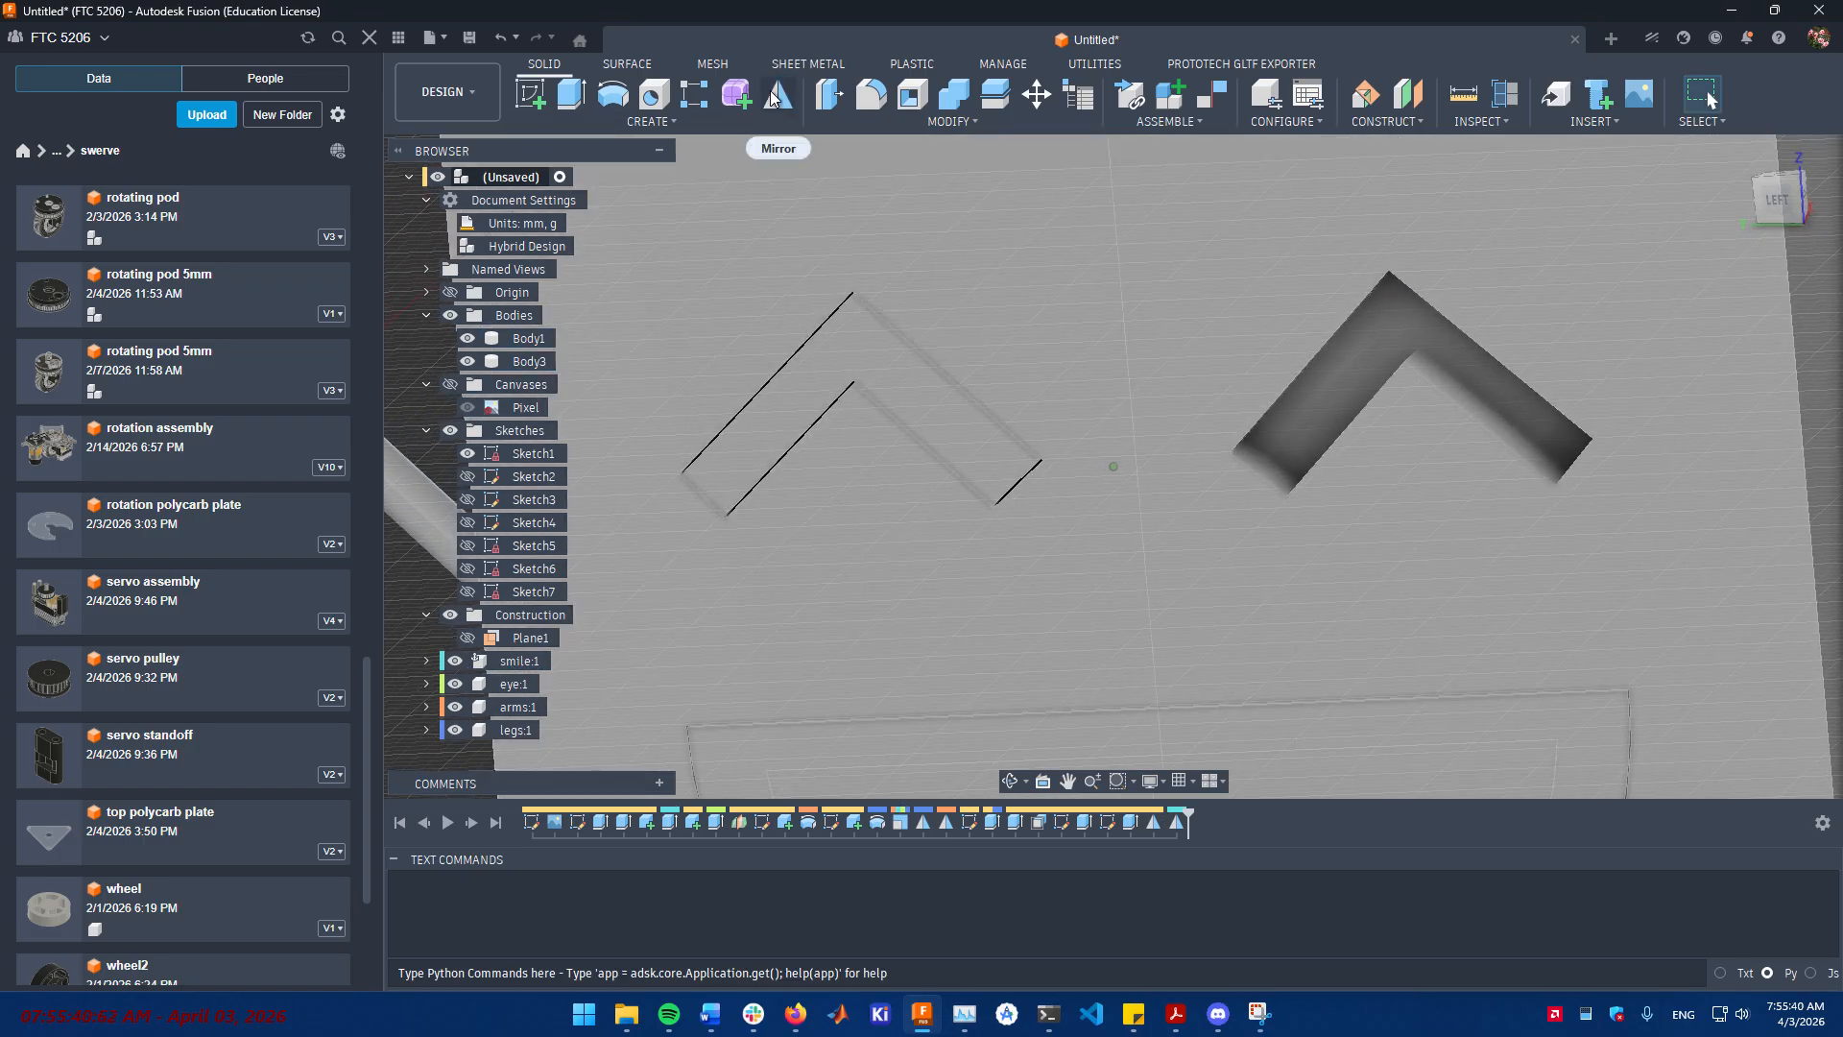
pyautogui.click(778, 93)
pyautogui.click(876, 337)
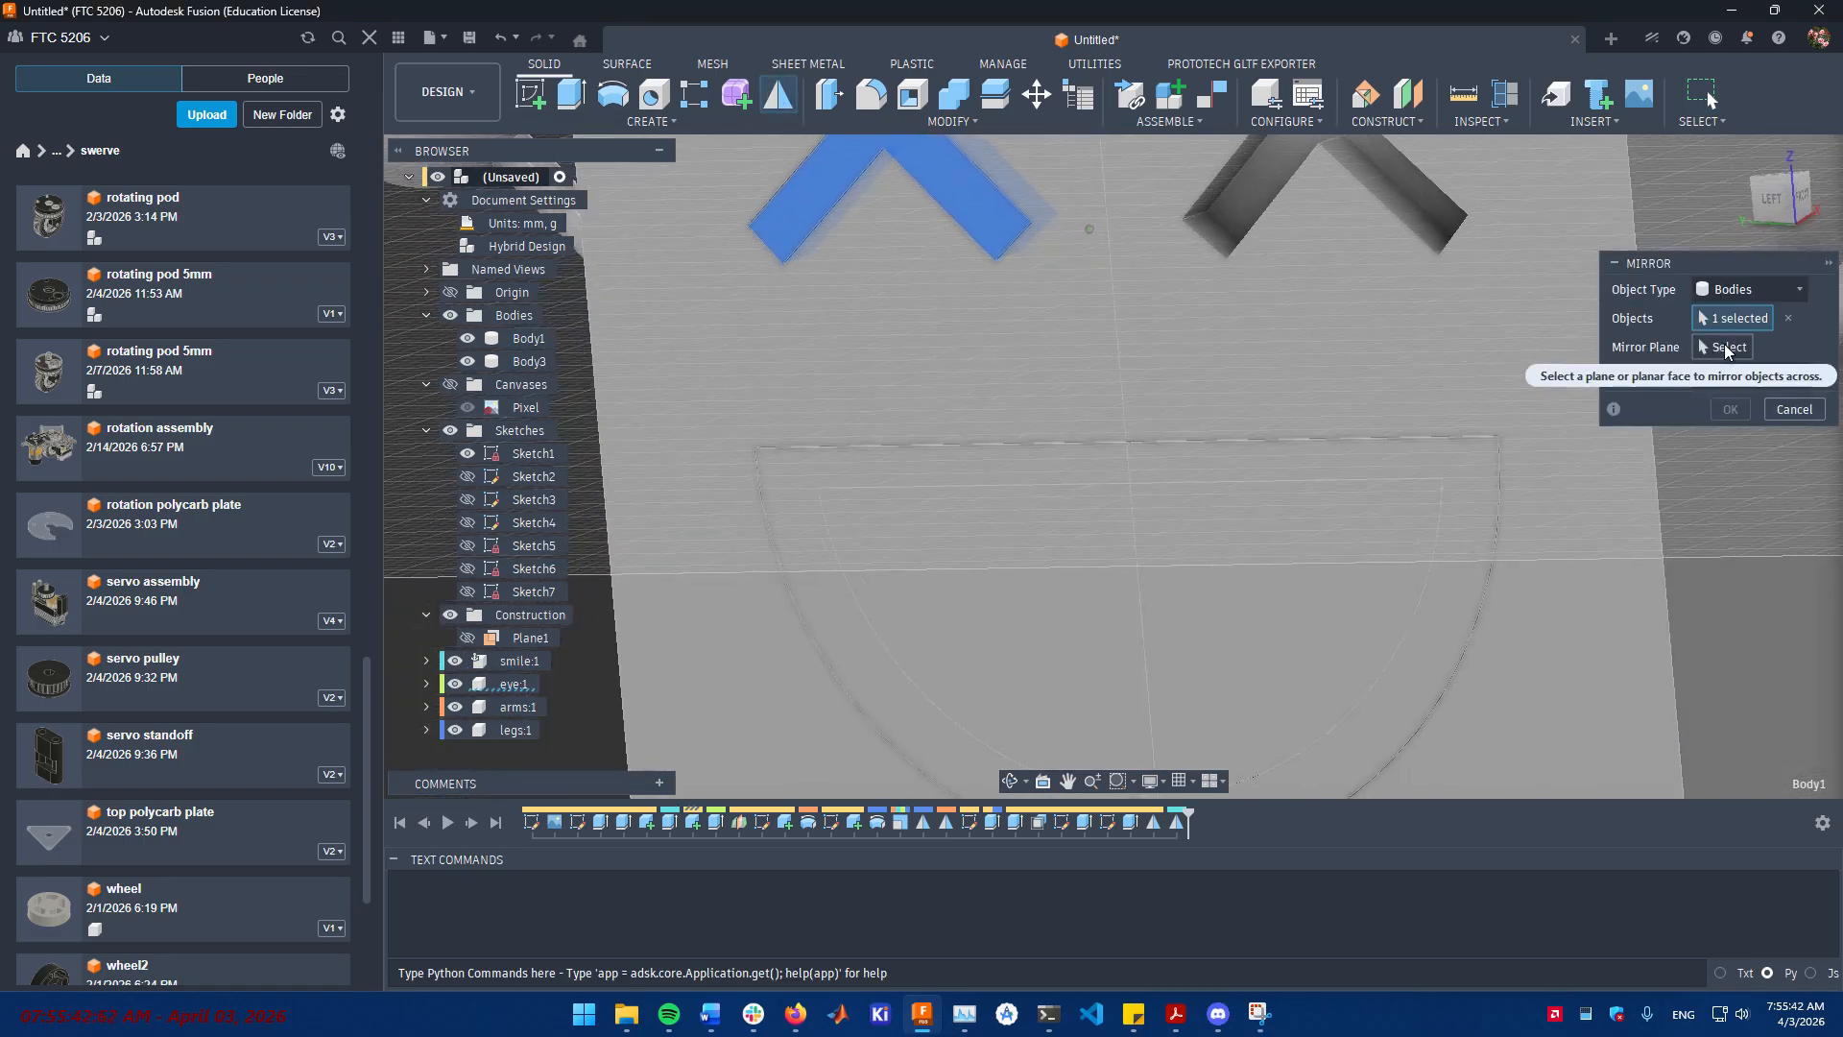
pyautogui.keyDown('shift'); pyautogui.moveTo(1396, 479); pyautogui.dragTo(1210, 579, button='middle'); pyautogui.keyUp('shift')
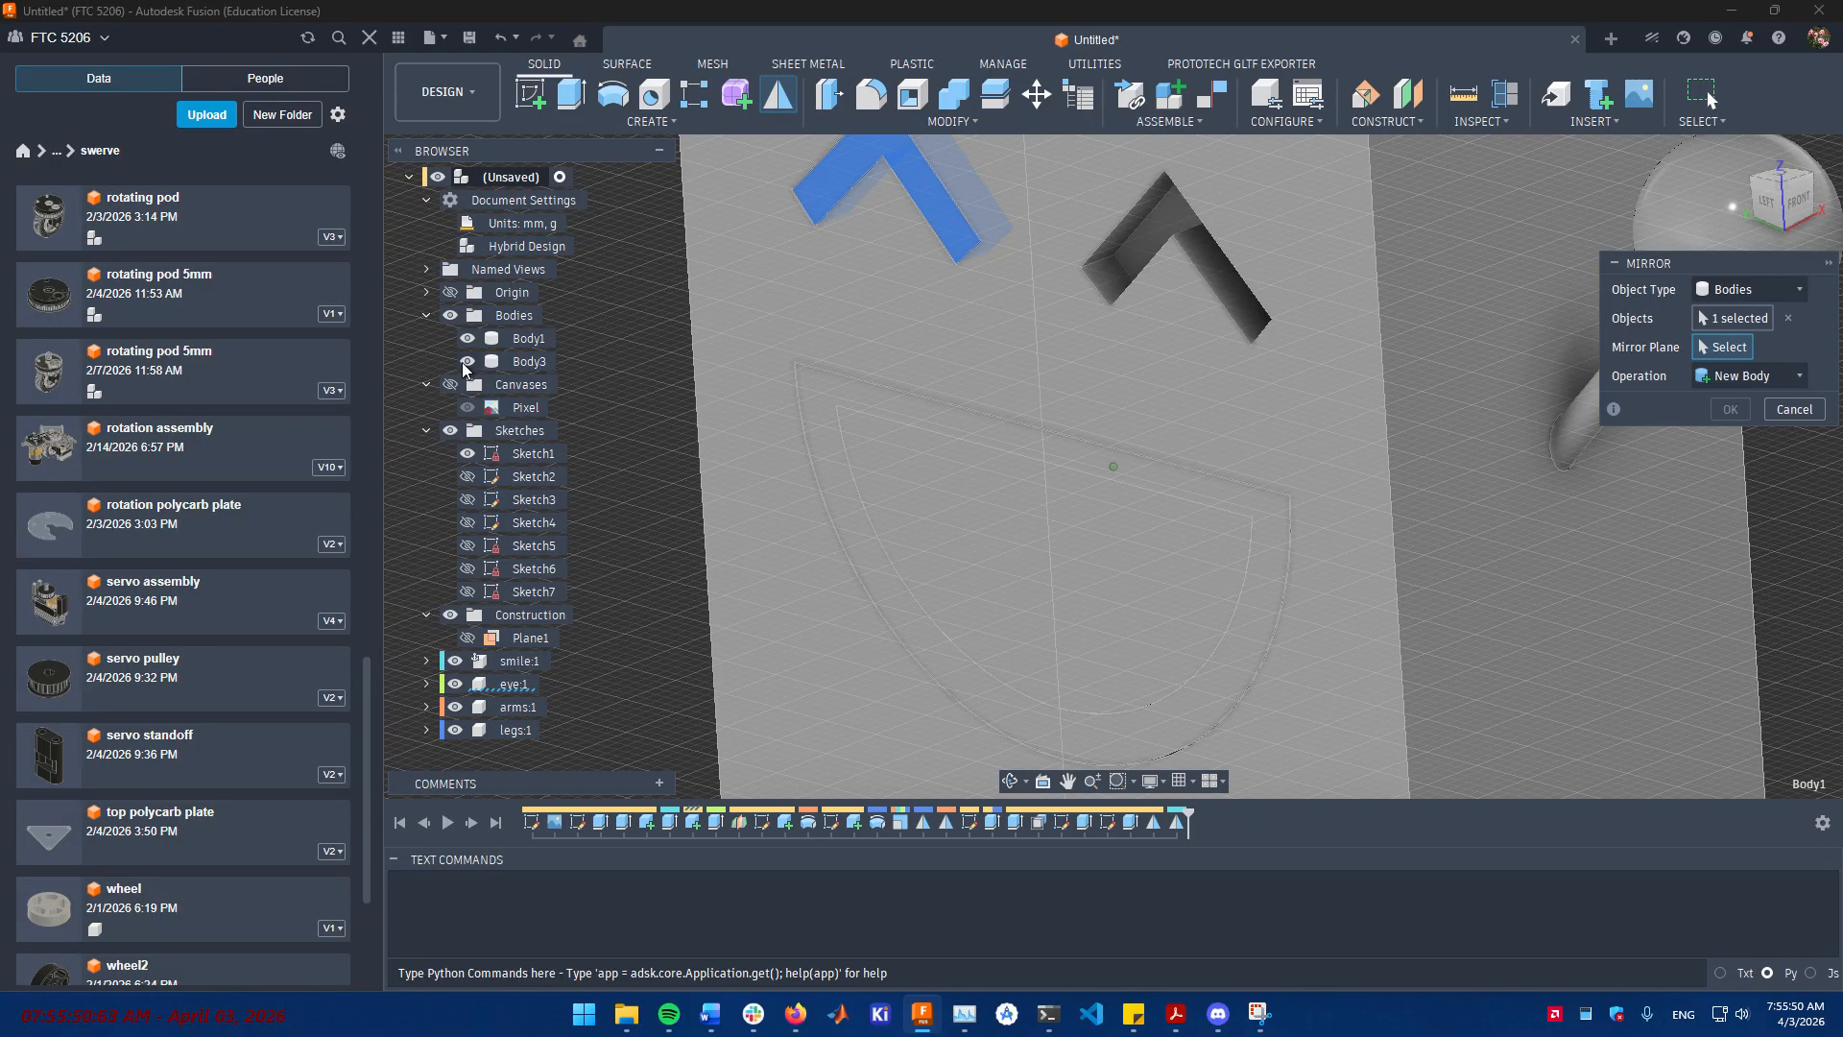
pyautogui.click(462, 361)
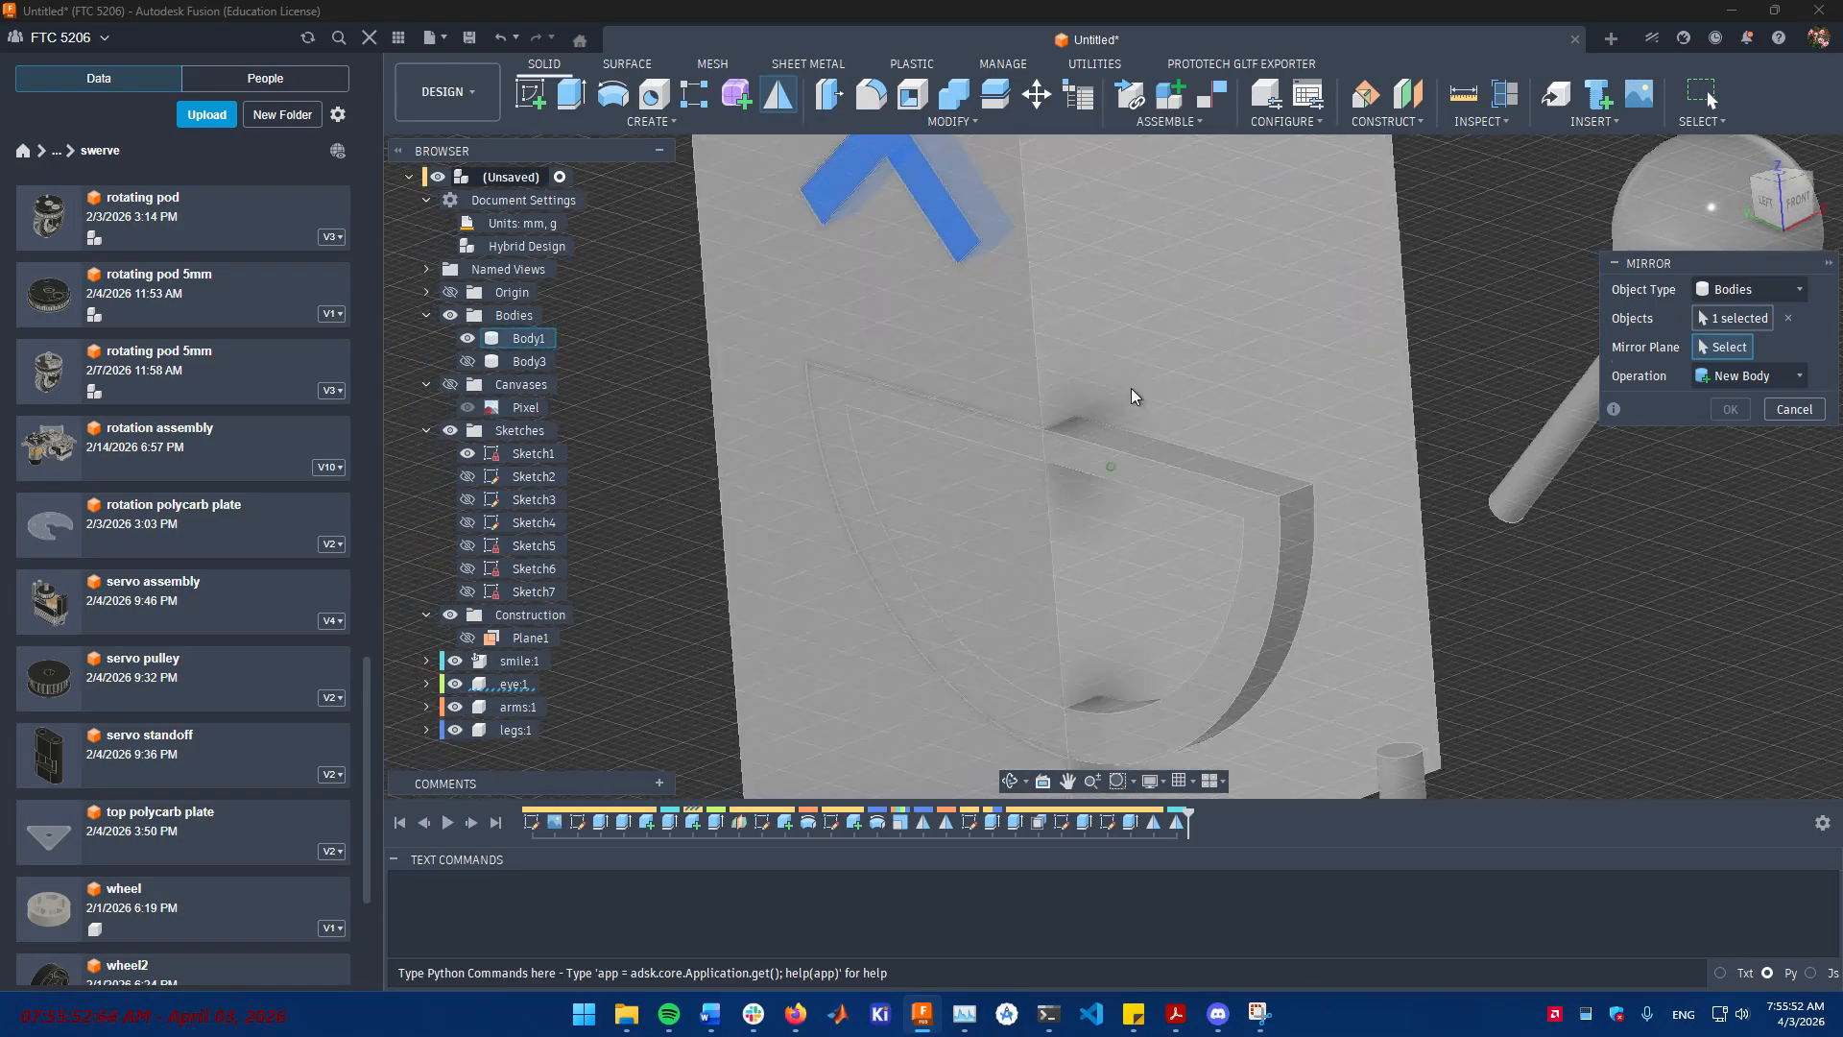
pyautogui.click(1131, 389)
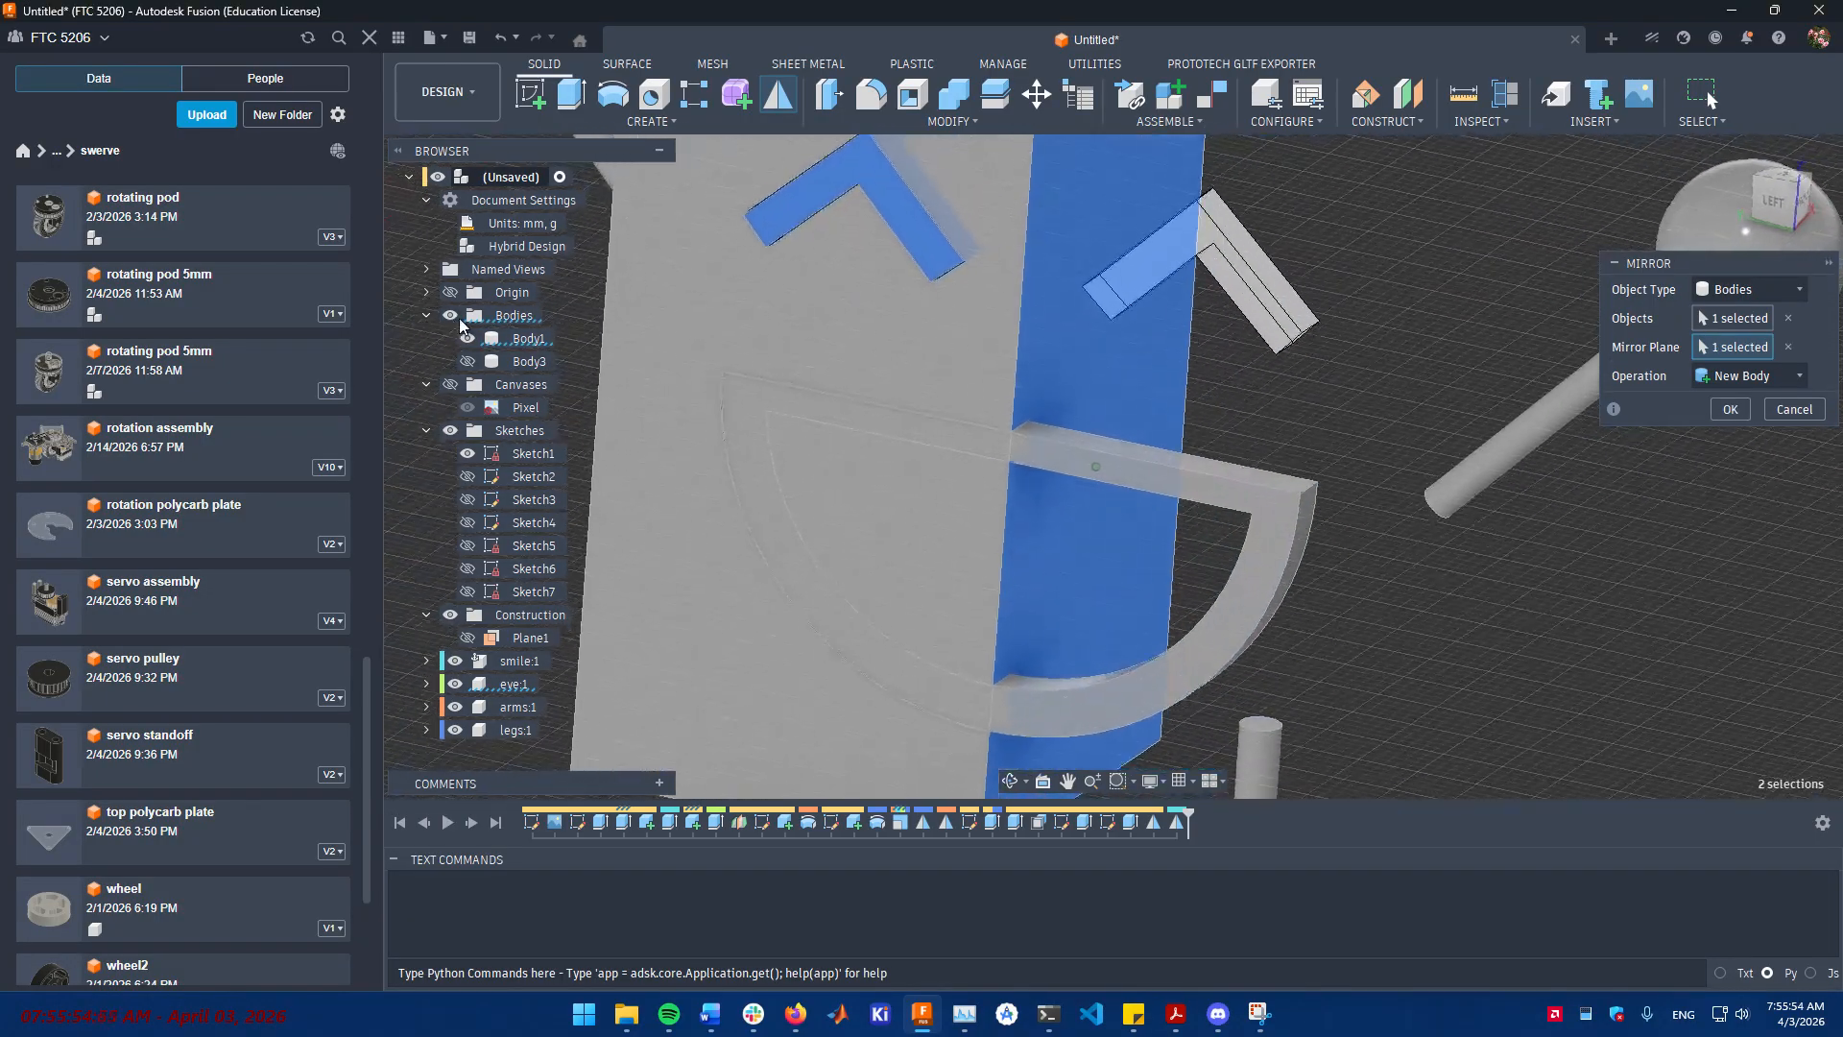
pyautogui.click(1730, 409)
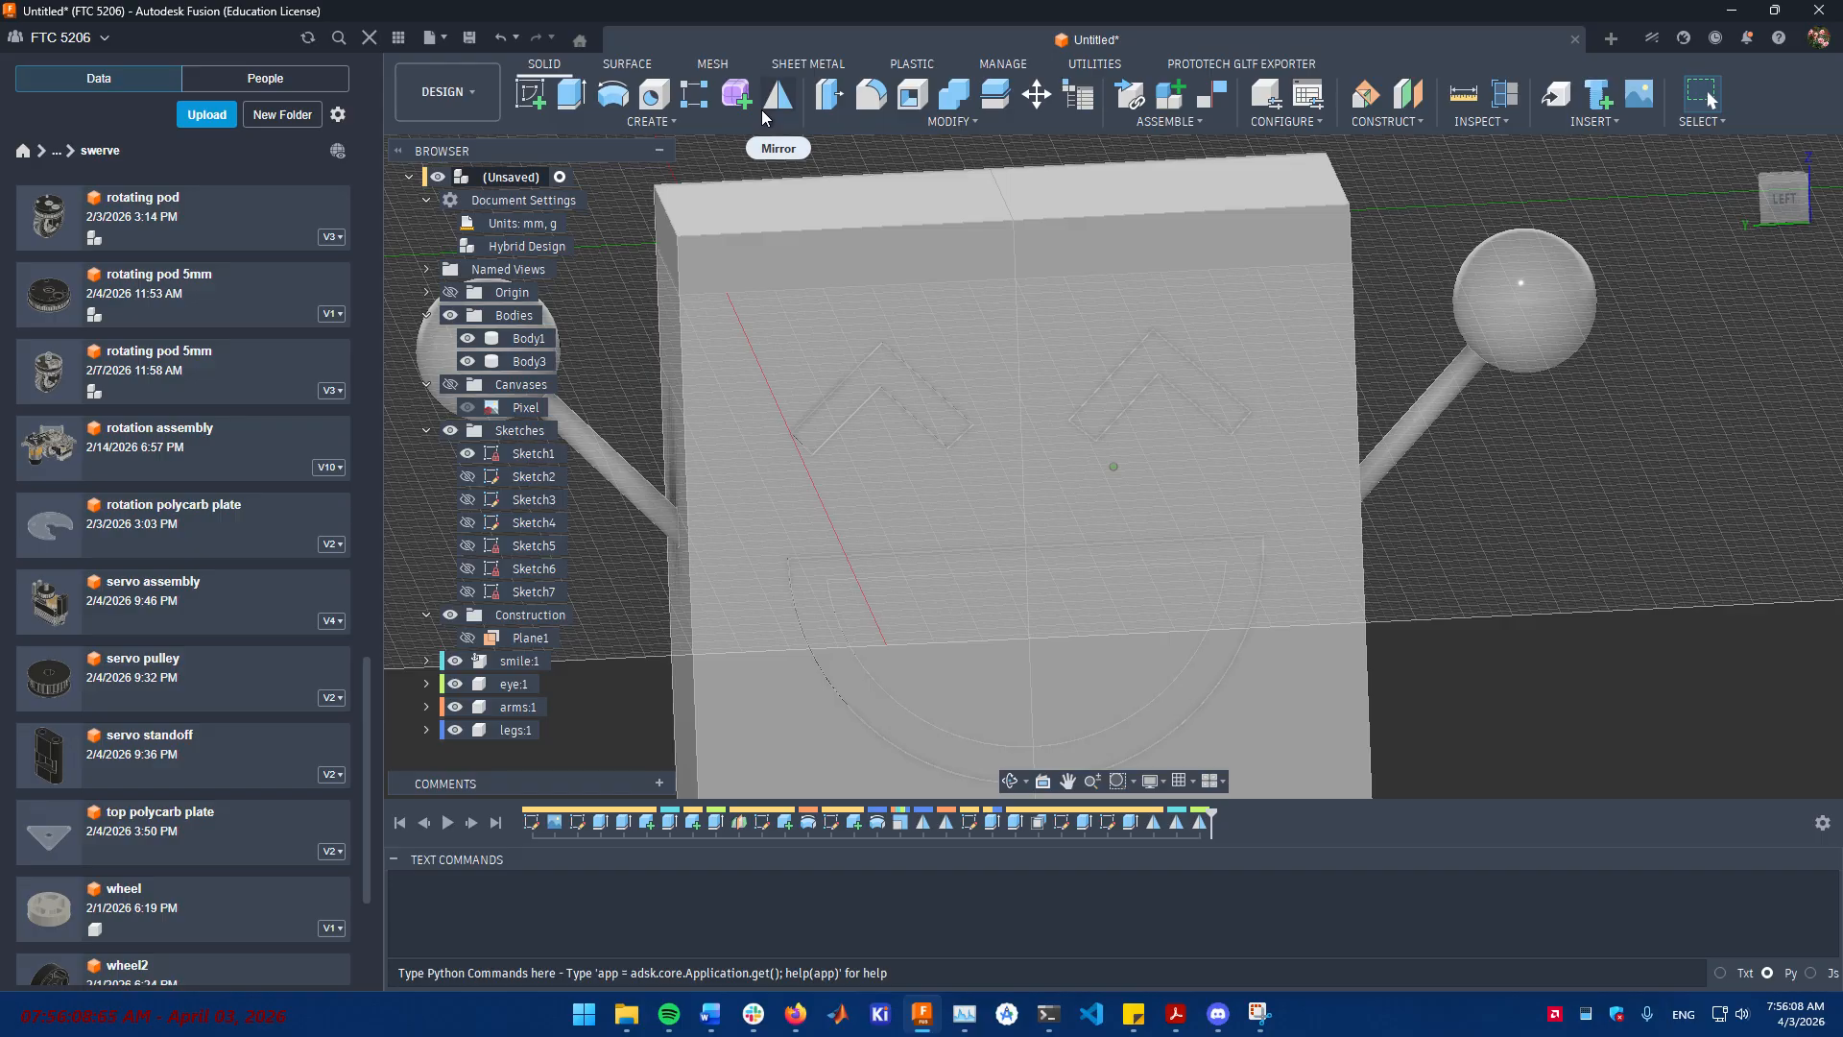
# - Combine the two block halves with a Join, using the original half as target and creating the result as a new component
pyautogui.click(954, 92)
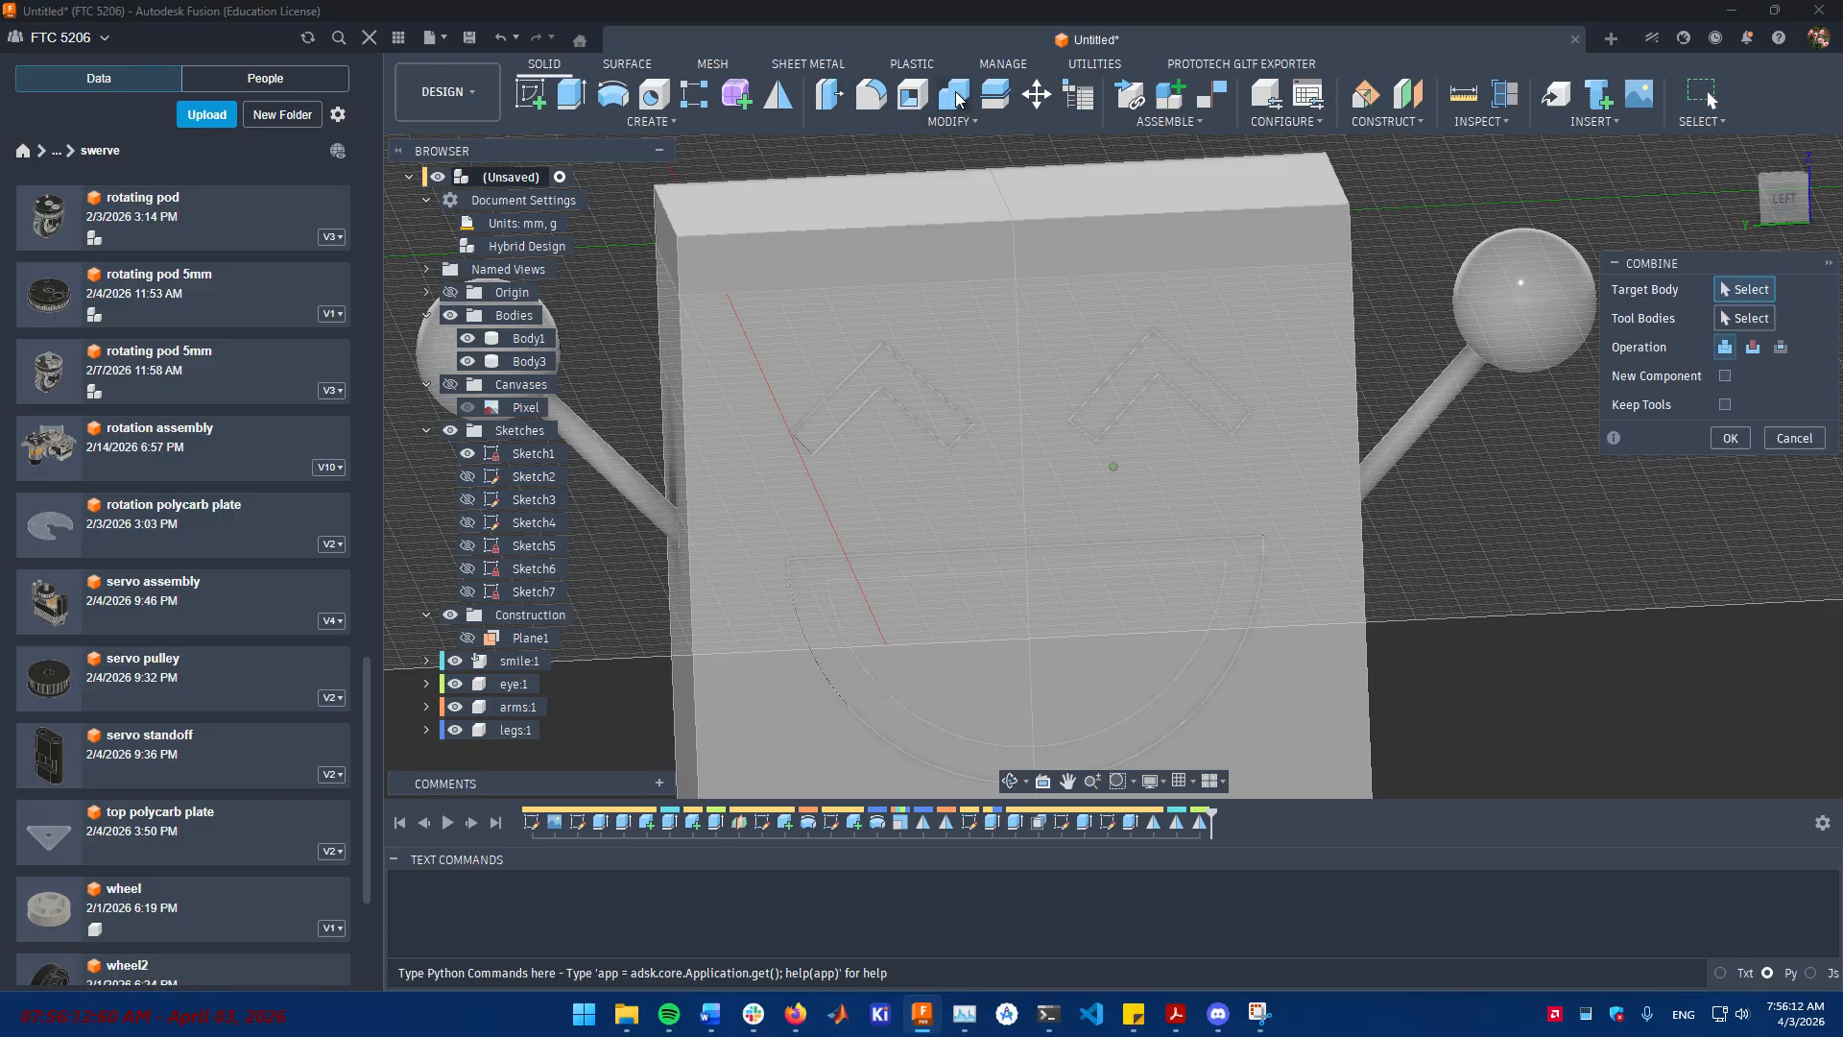
pyautogui.click(913, 265)
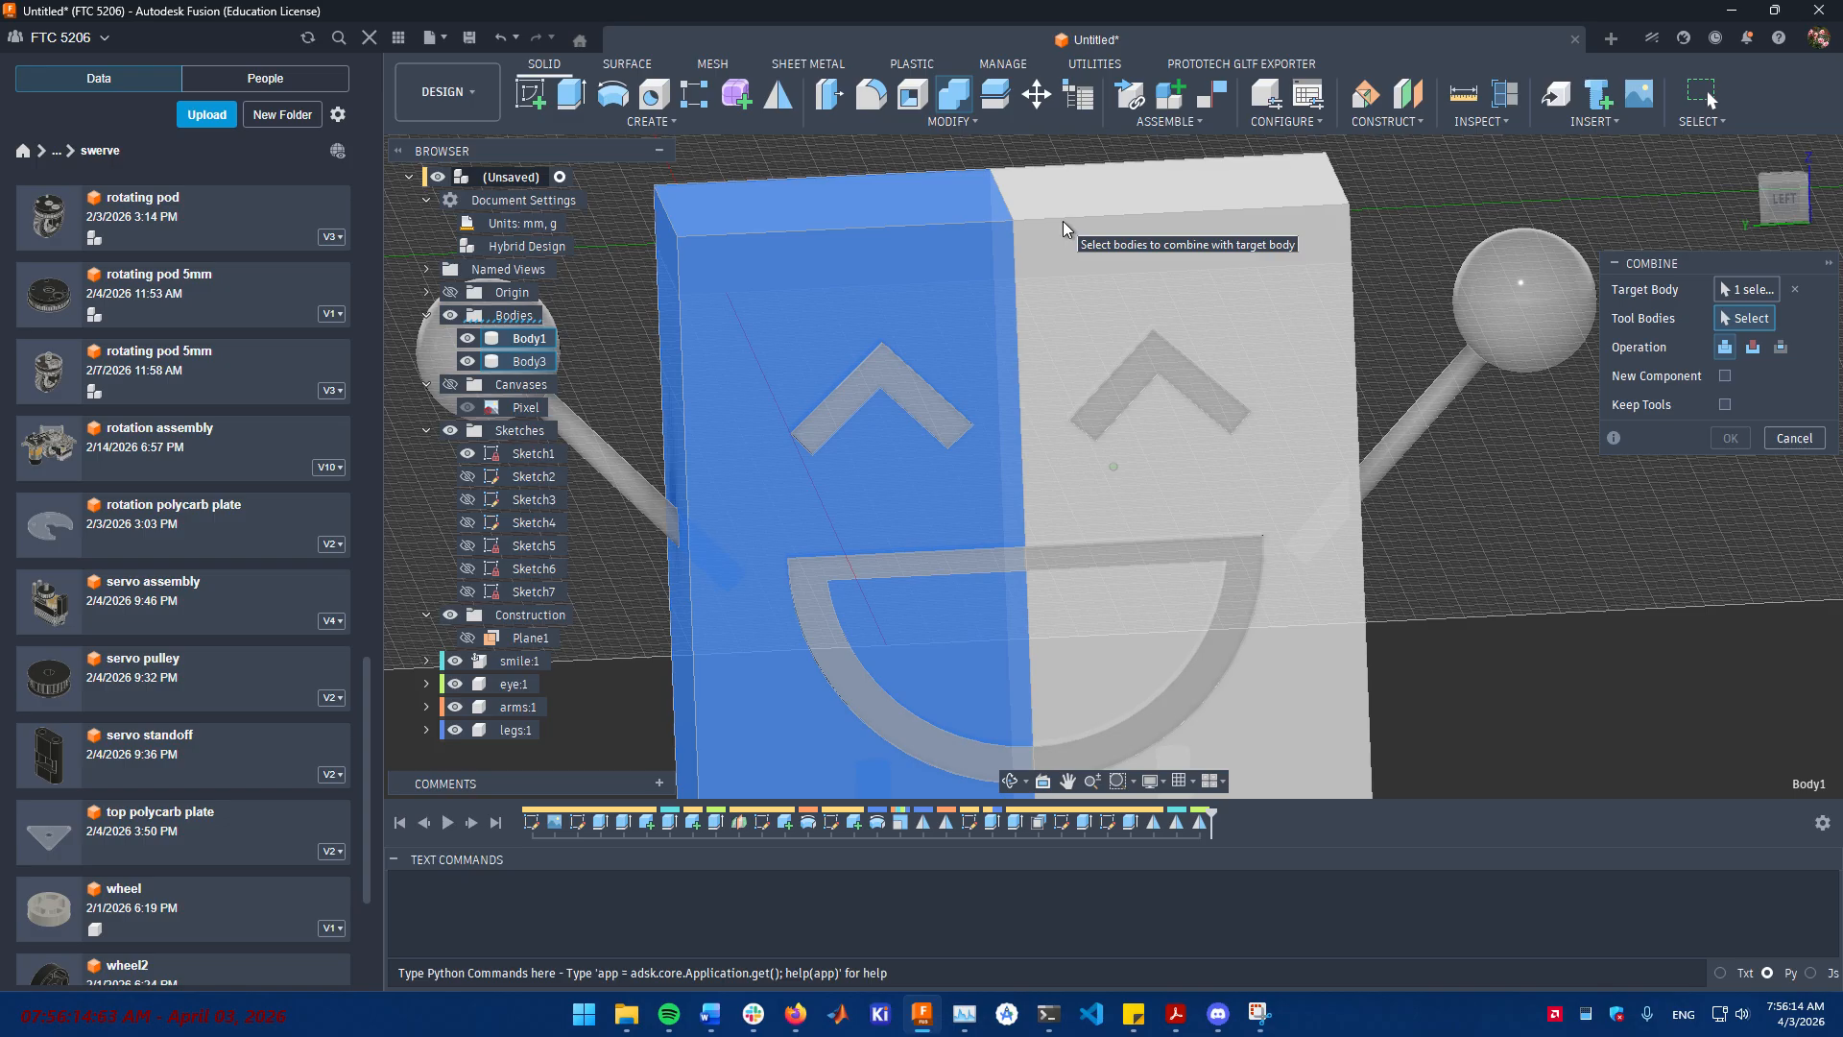
pyautogui.click(1063, 221)
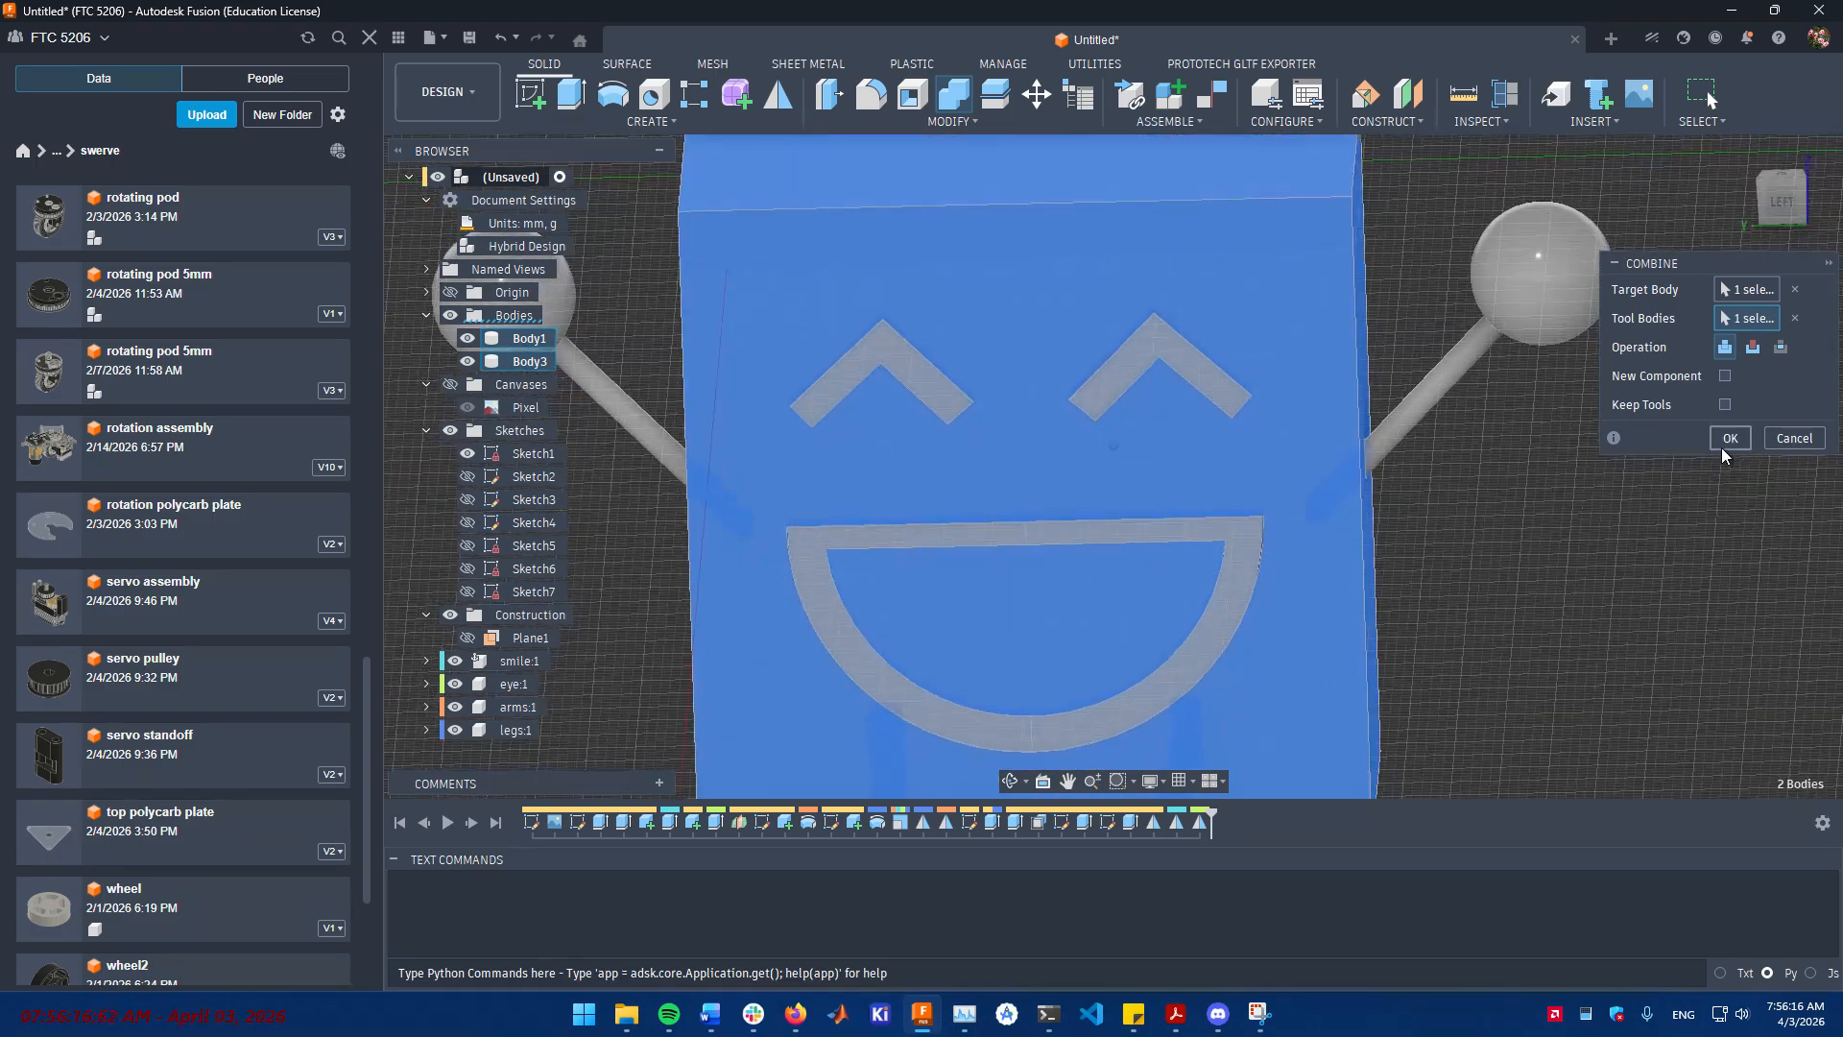
pyautogui.click(1725, 376)
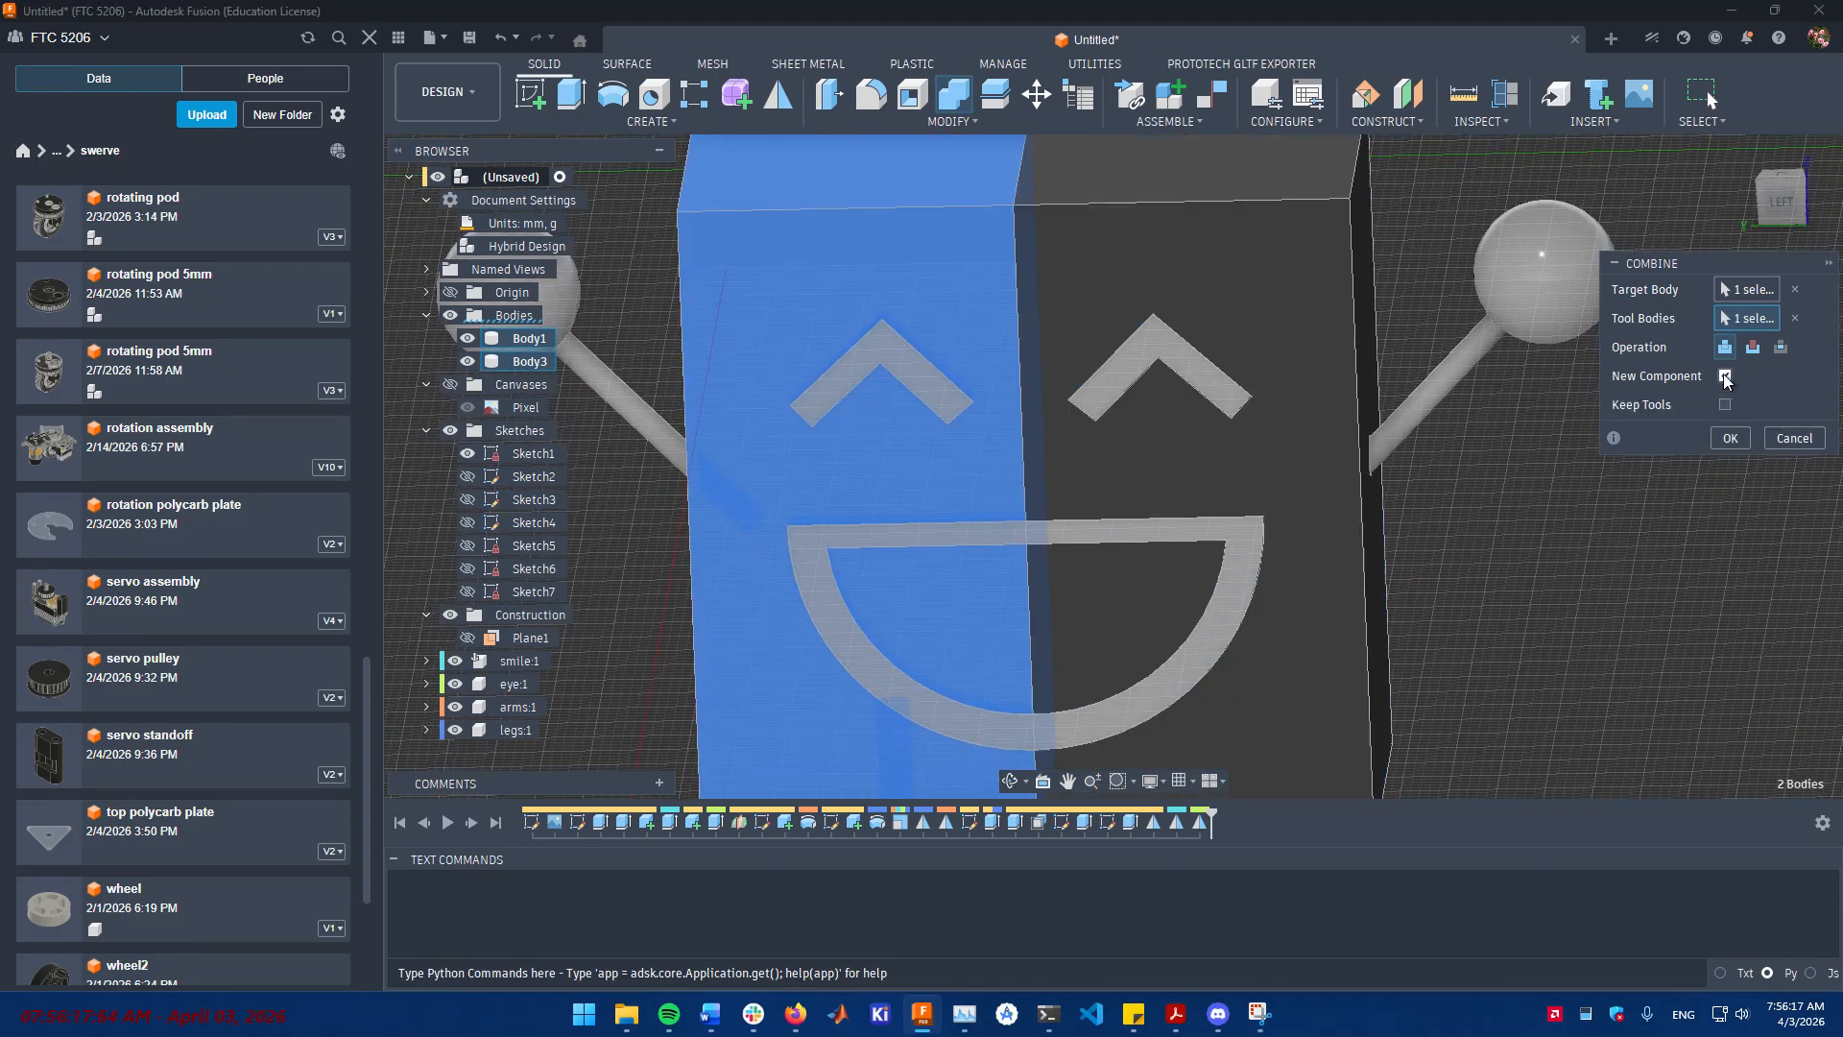
pyautogui.click(1736, 439)
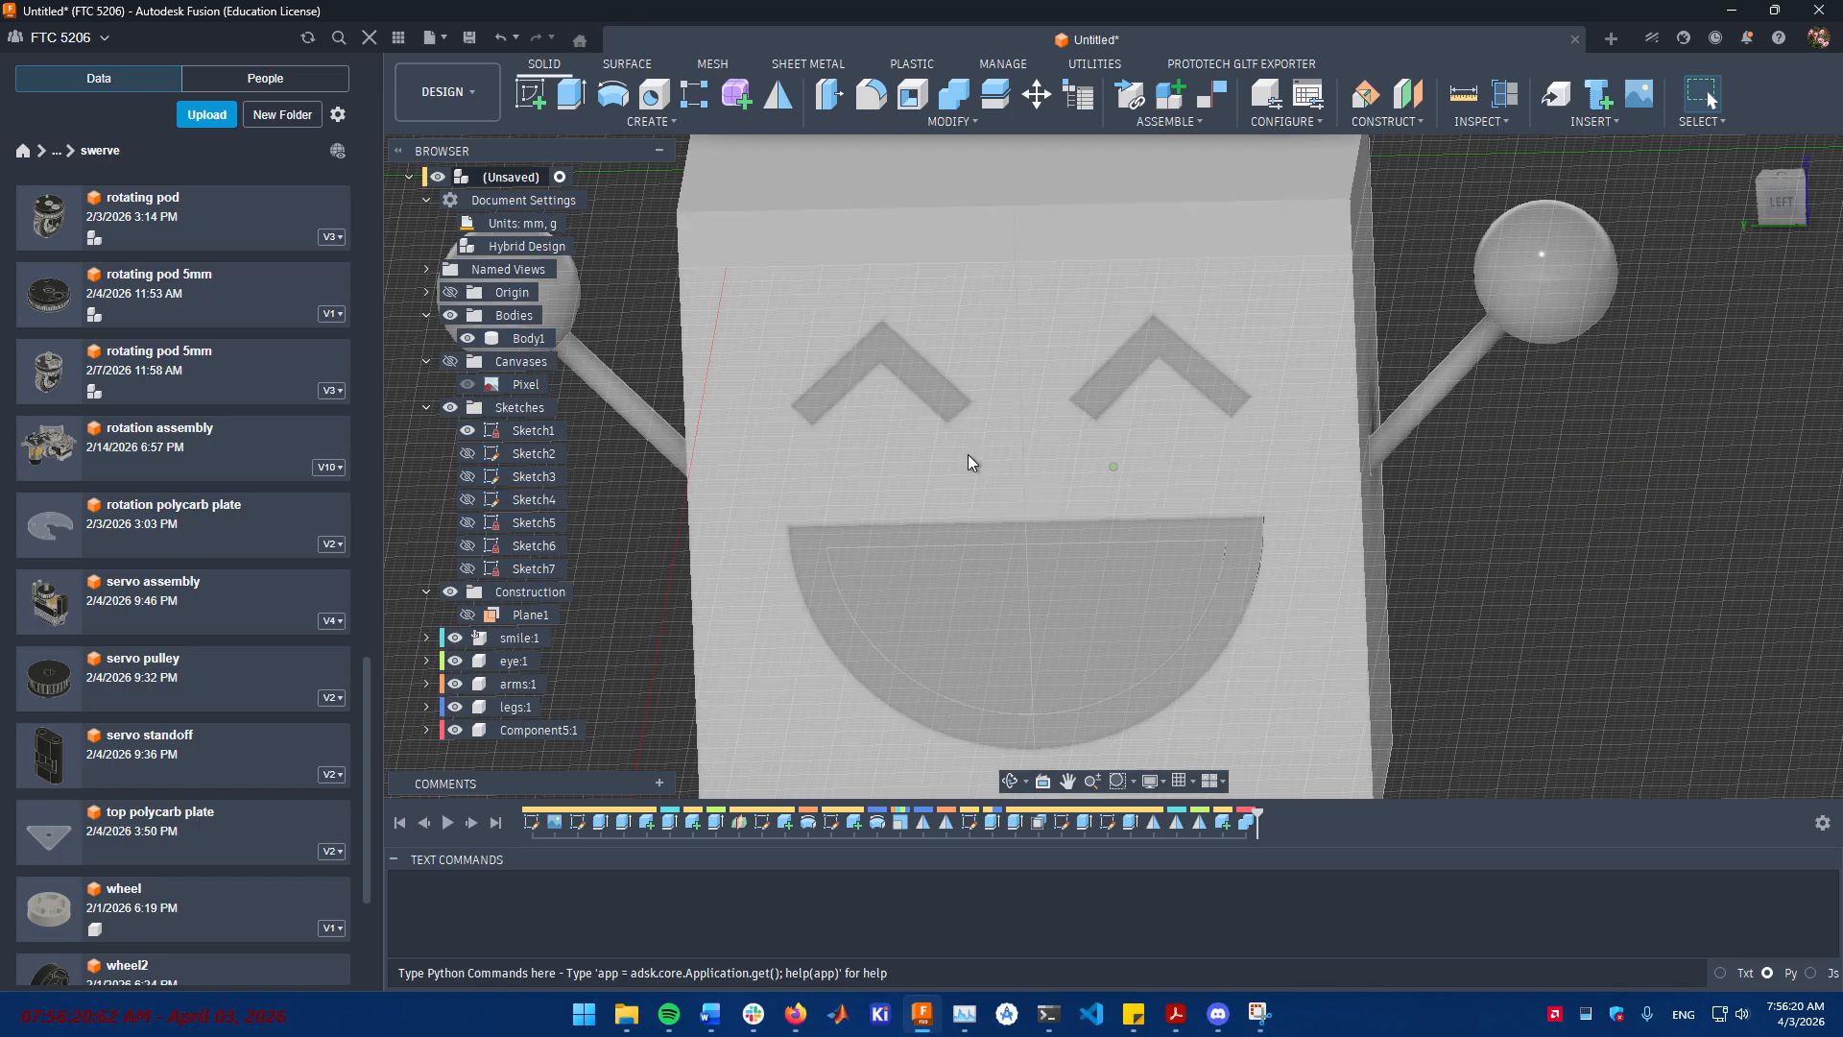
# - Check the leftover half body Body1 against the joined block and leave Body1 hidden
pyautogui.click(1107, 292)
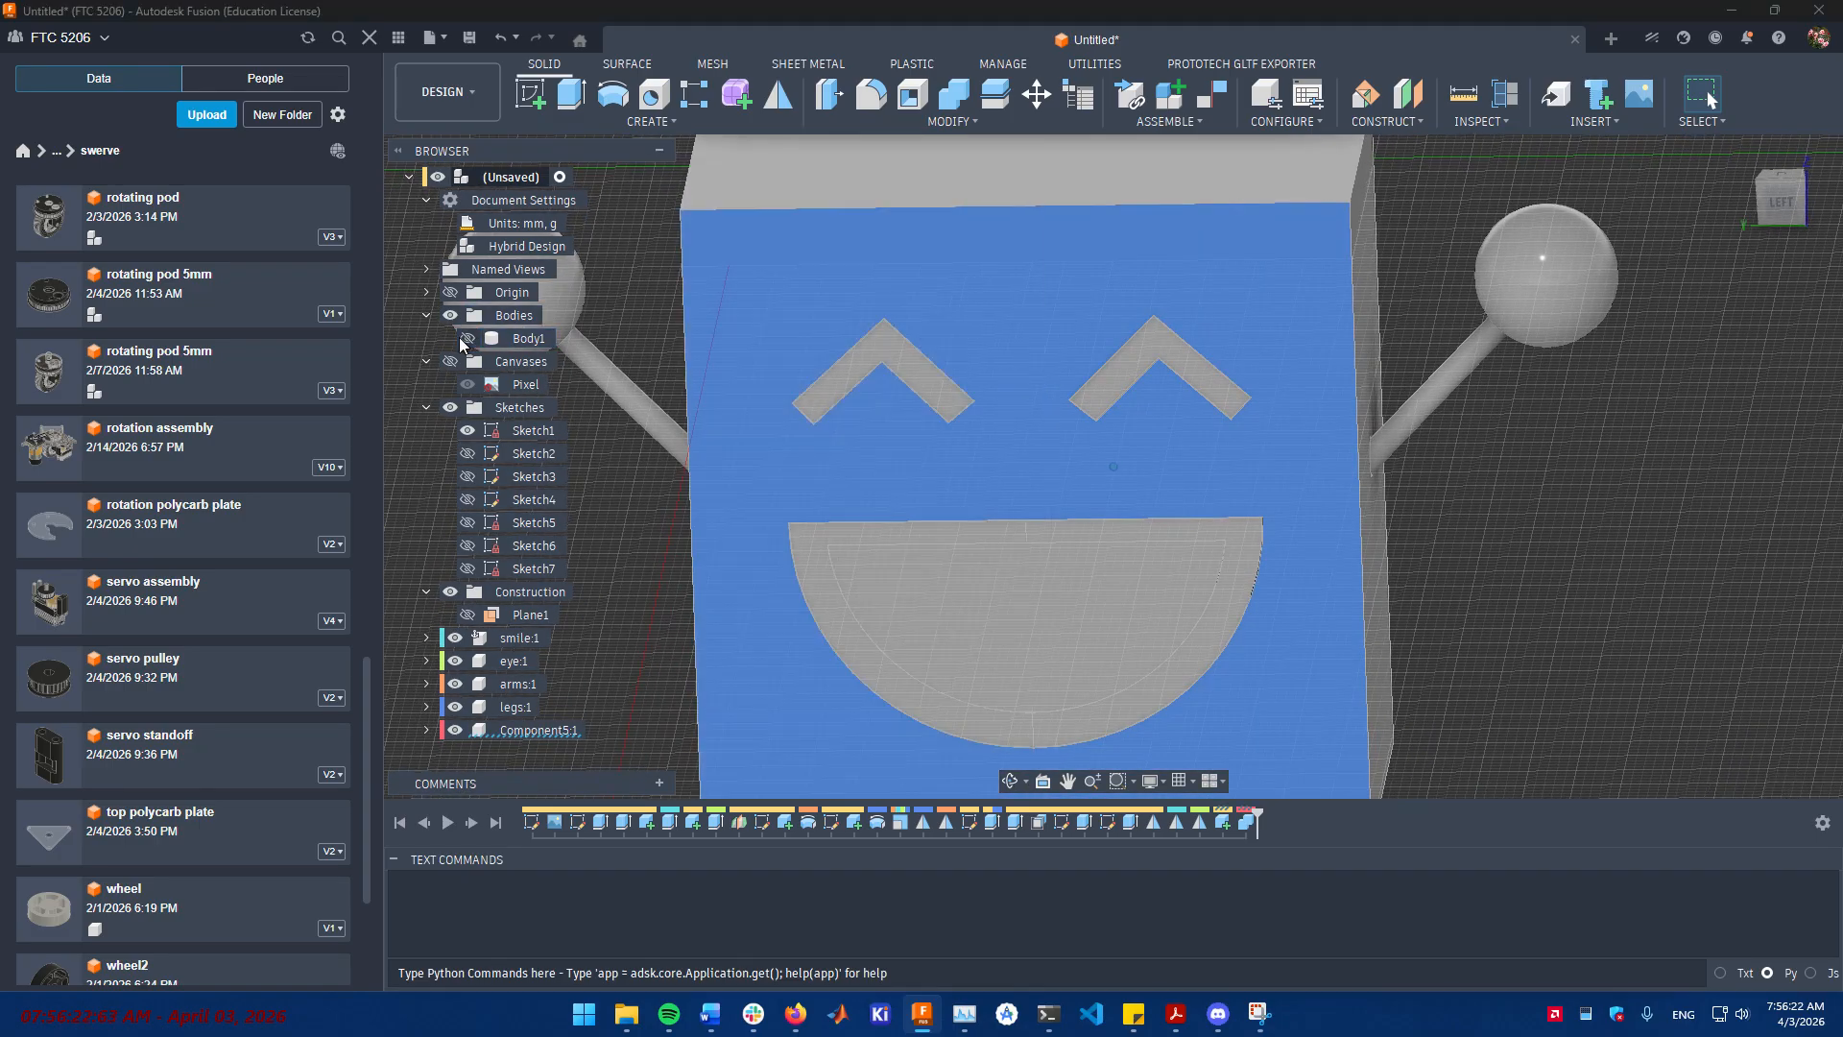
pyautogui.click(1470, 492)
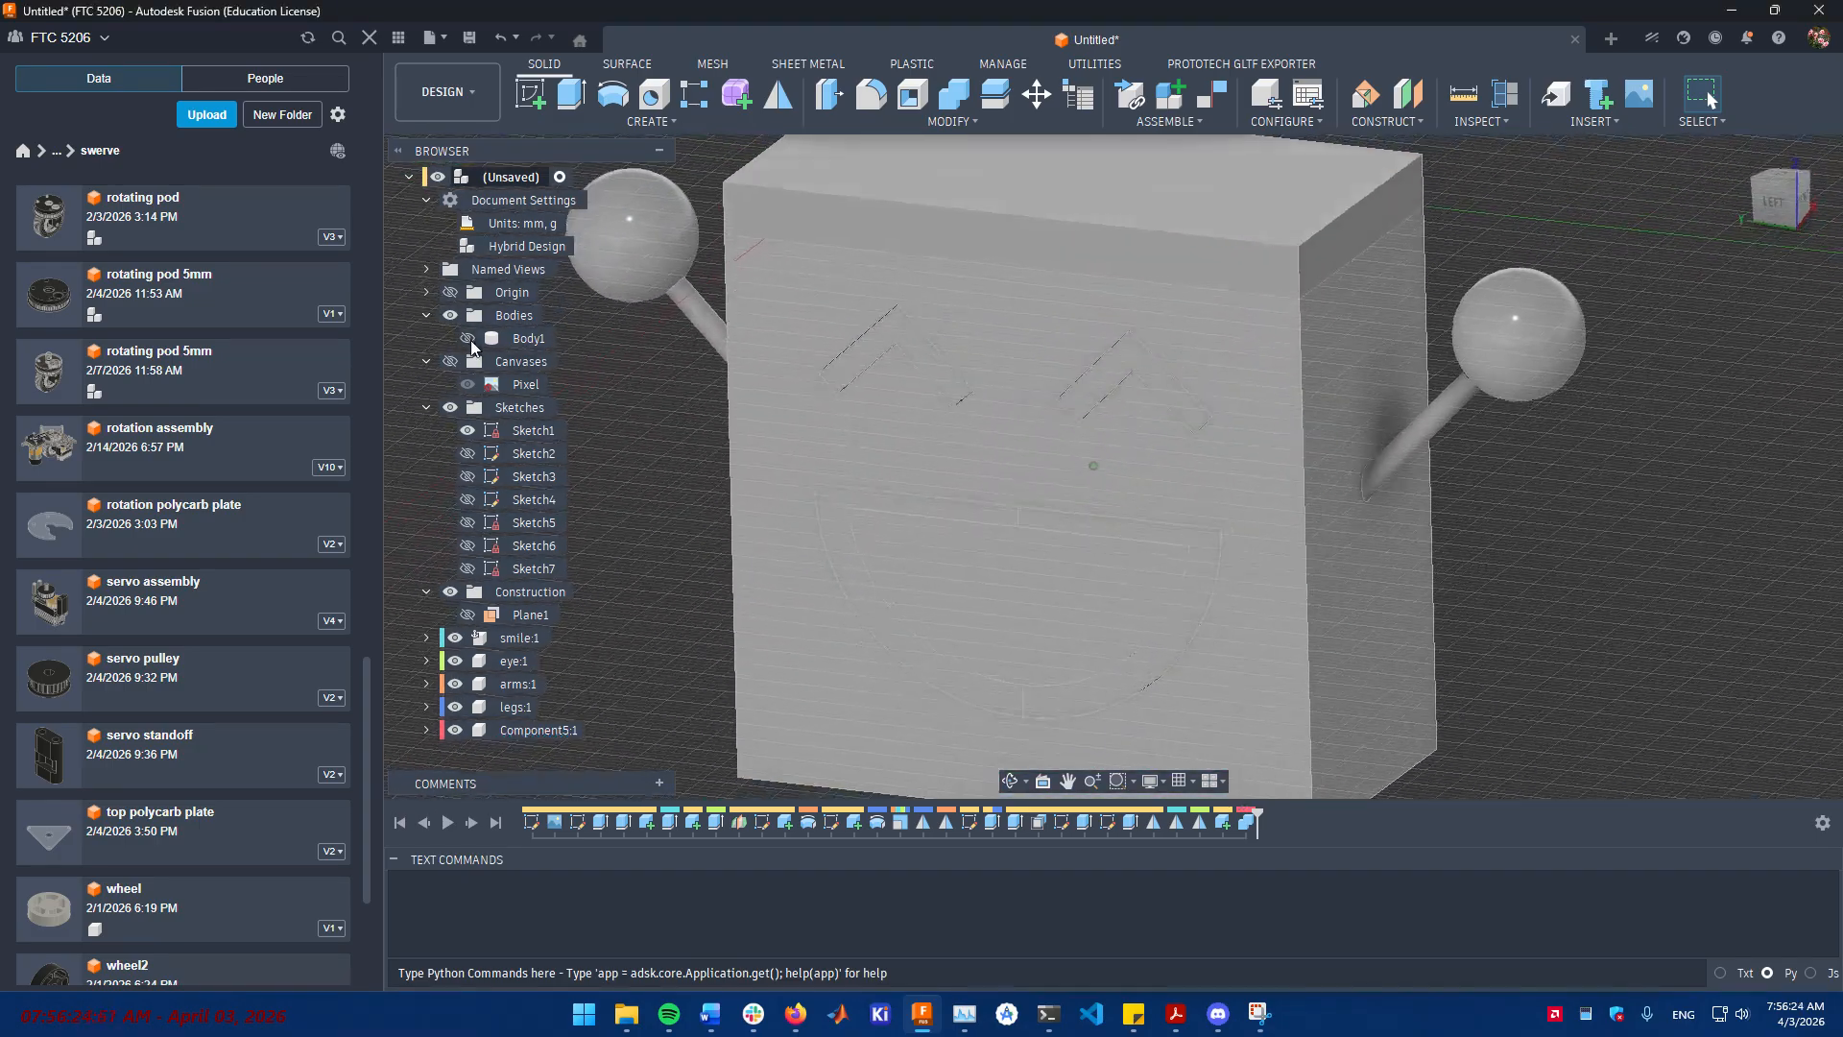
pyautogui.click(467, 338)
pyautogui.click(567, 341)
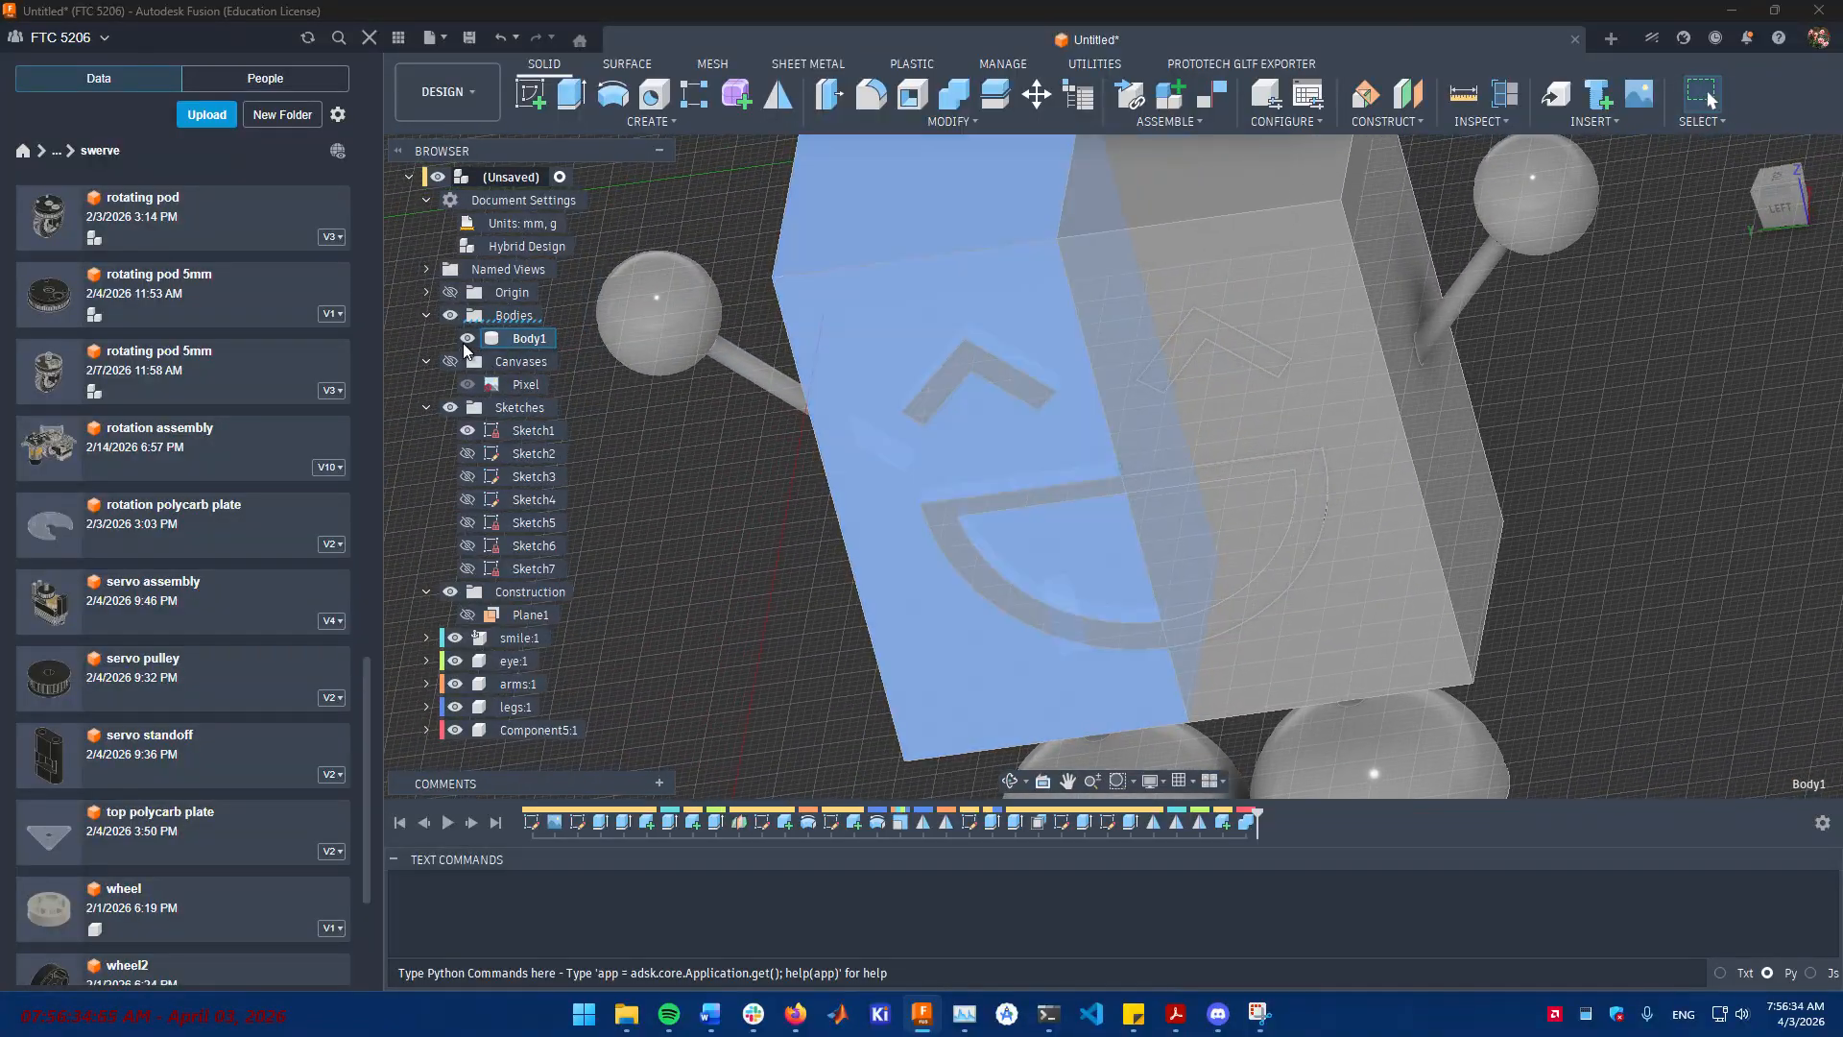
pyautogui.click(467, 337)
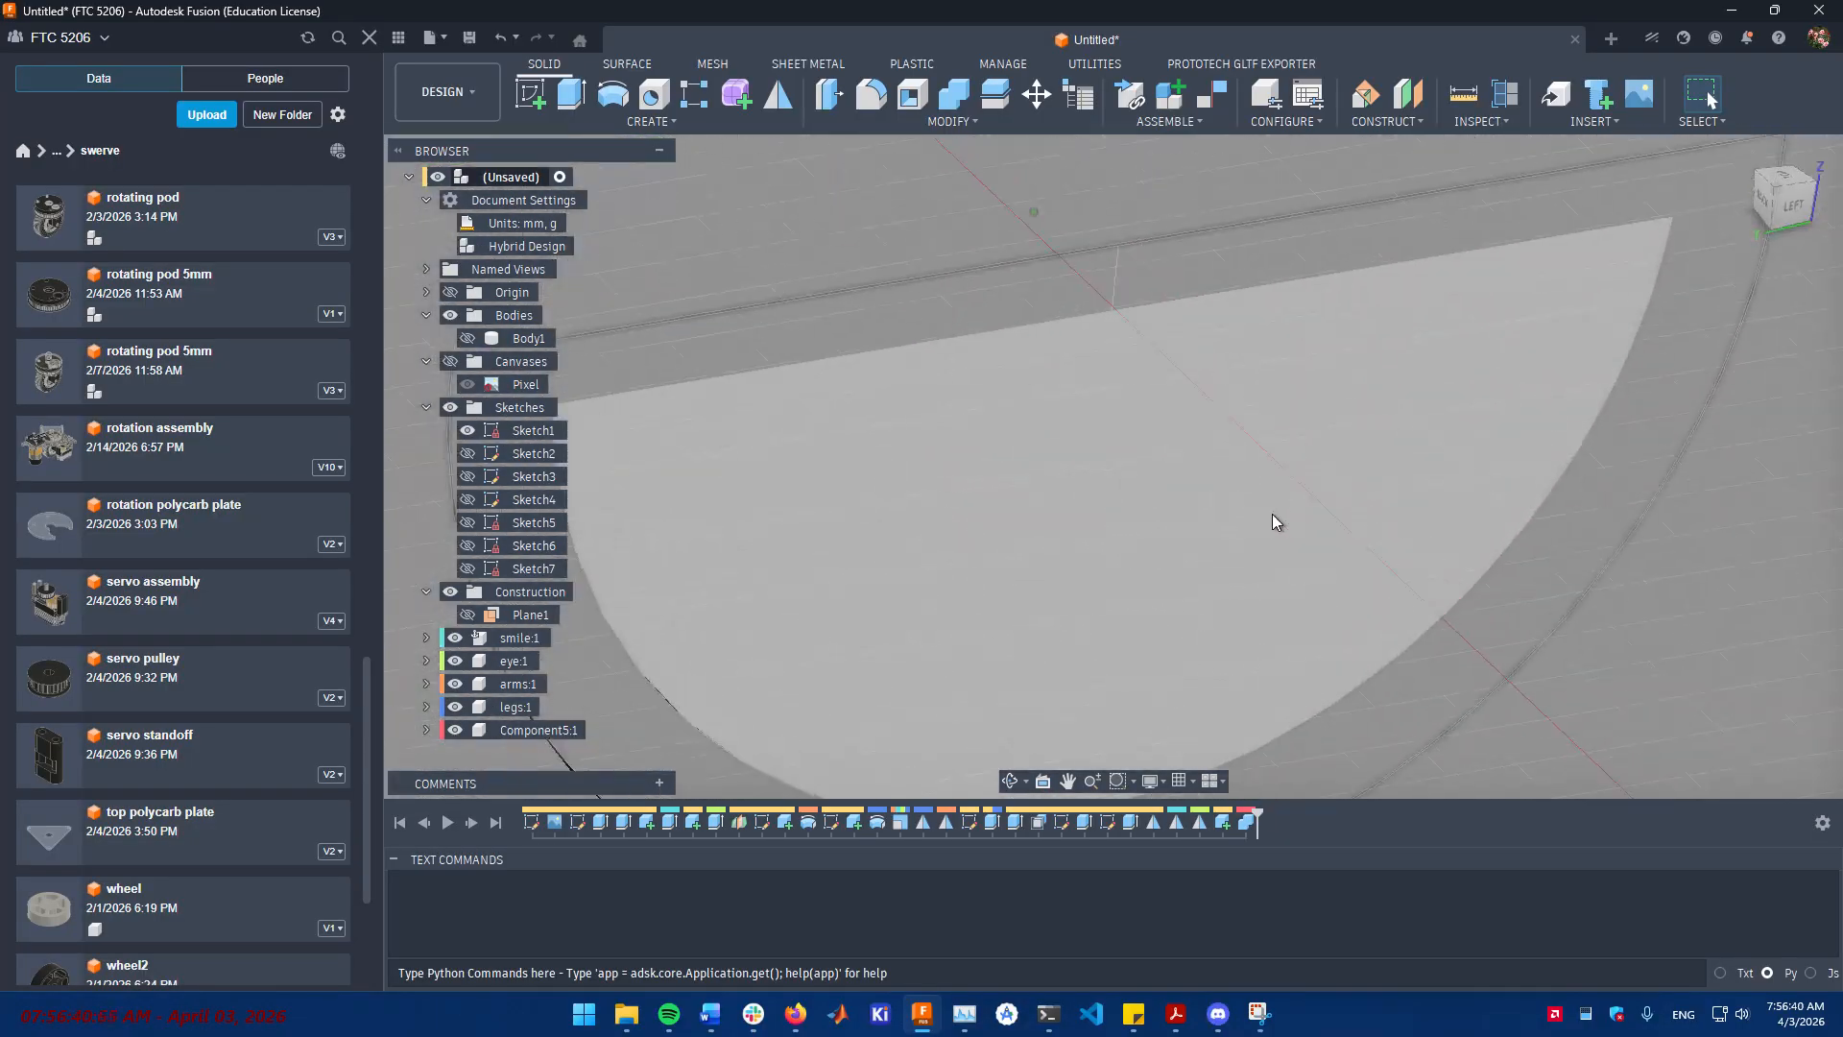
# - Combine the two mirrored smile halves into one body
pyautogui.click(952, 93)
pyautogui.click(1156, 187)
pyautogui.click(1049, 182)
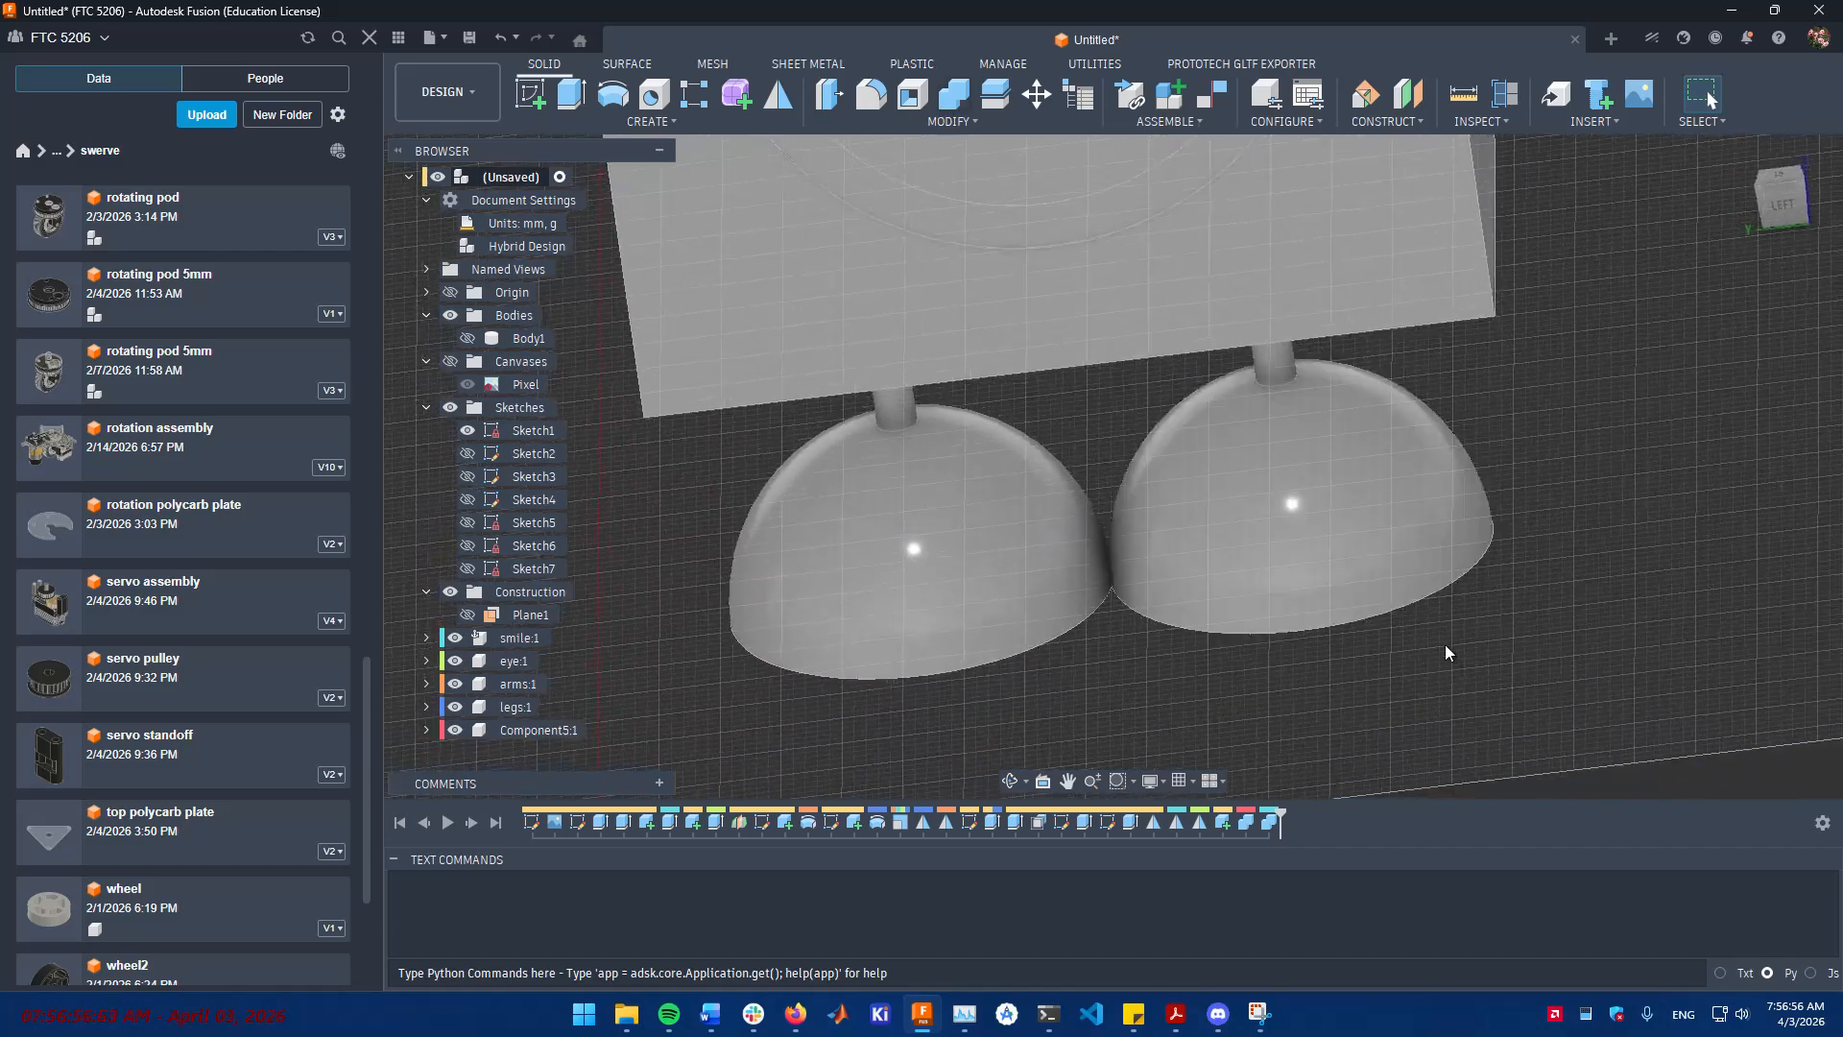
# - Roll the design history back to just after the single leg was created and open the leg sketch for editing
pyautogui.click(1771, 214)
pyautogui.moveTo(1098, 671); pyautogui.dragTo(1167, 499, button='middle')
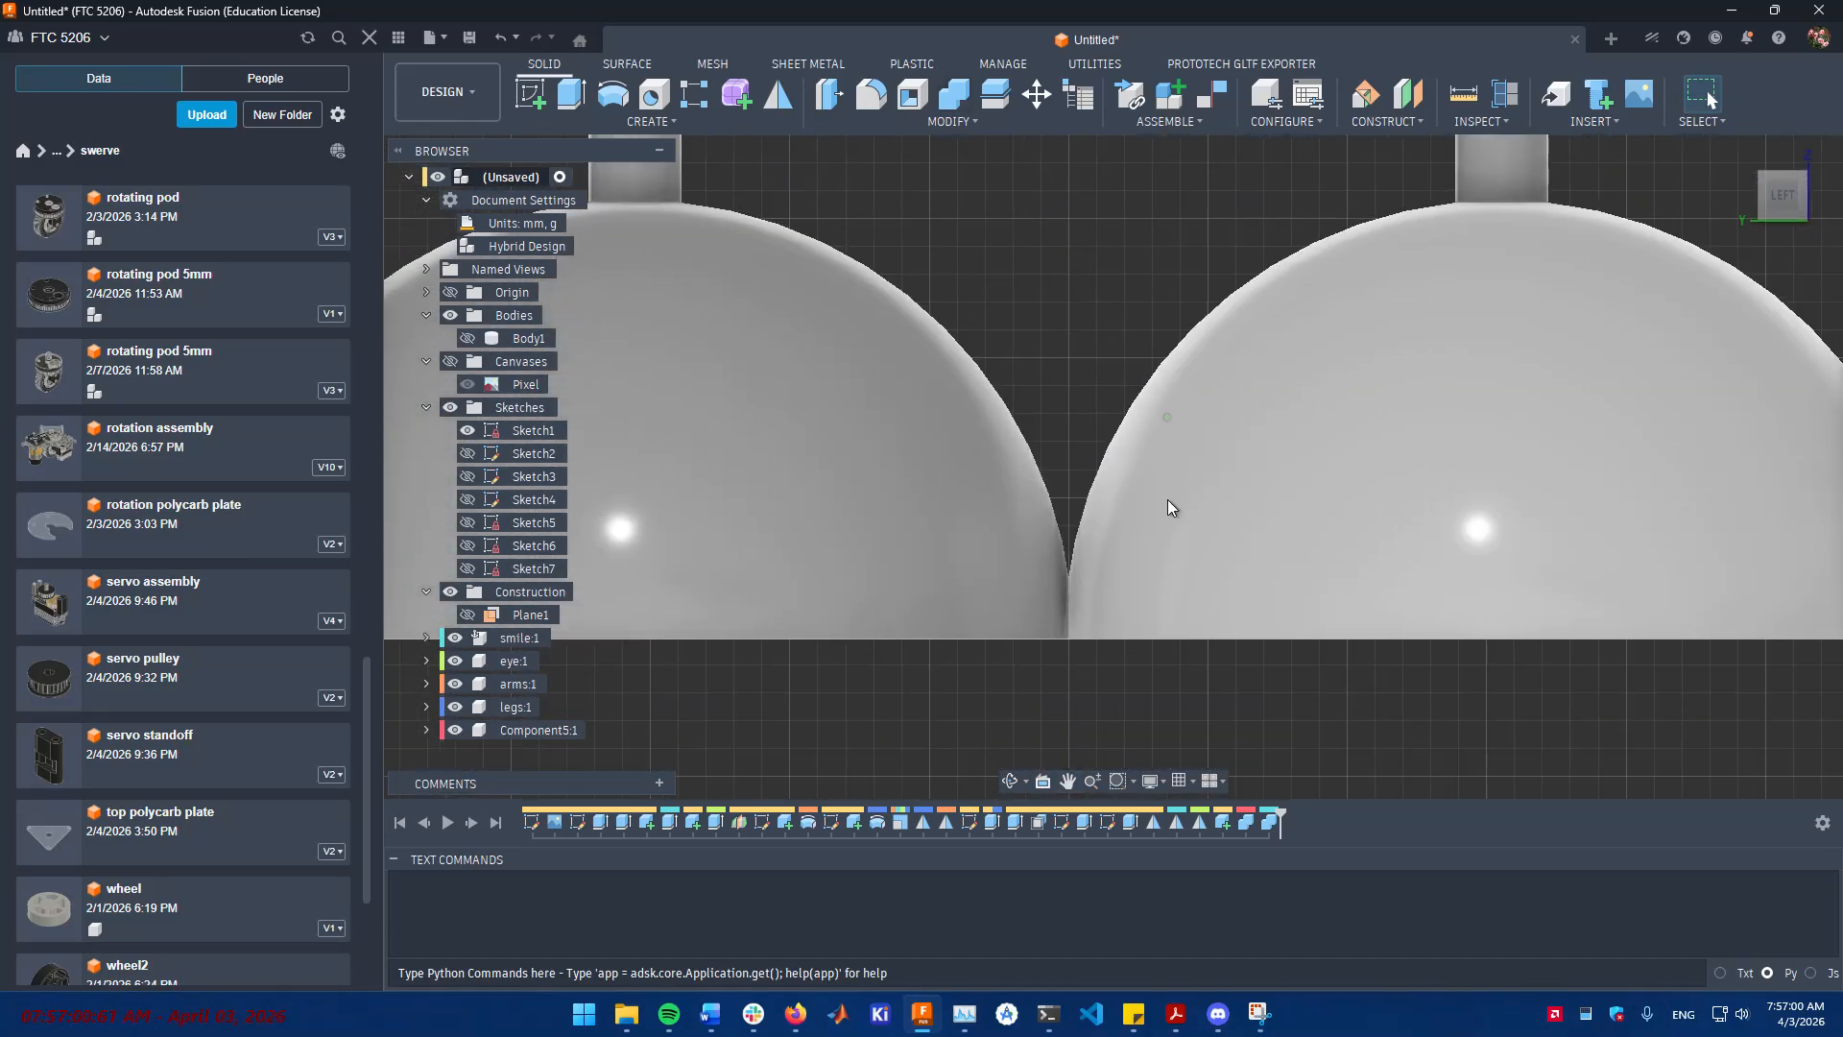
pyautogui.scroll(3, 1090, 619)
pyautogui.click(1206, 544)
pyautogui.scroll(-5, 1207, 544)
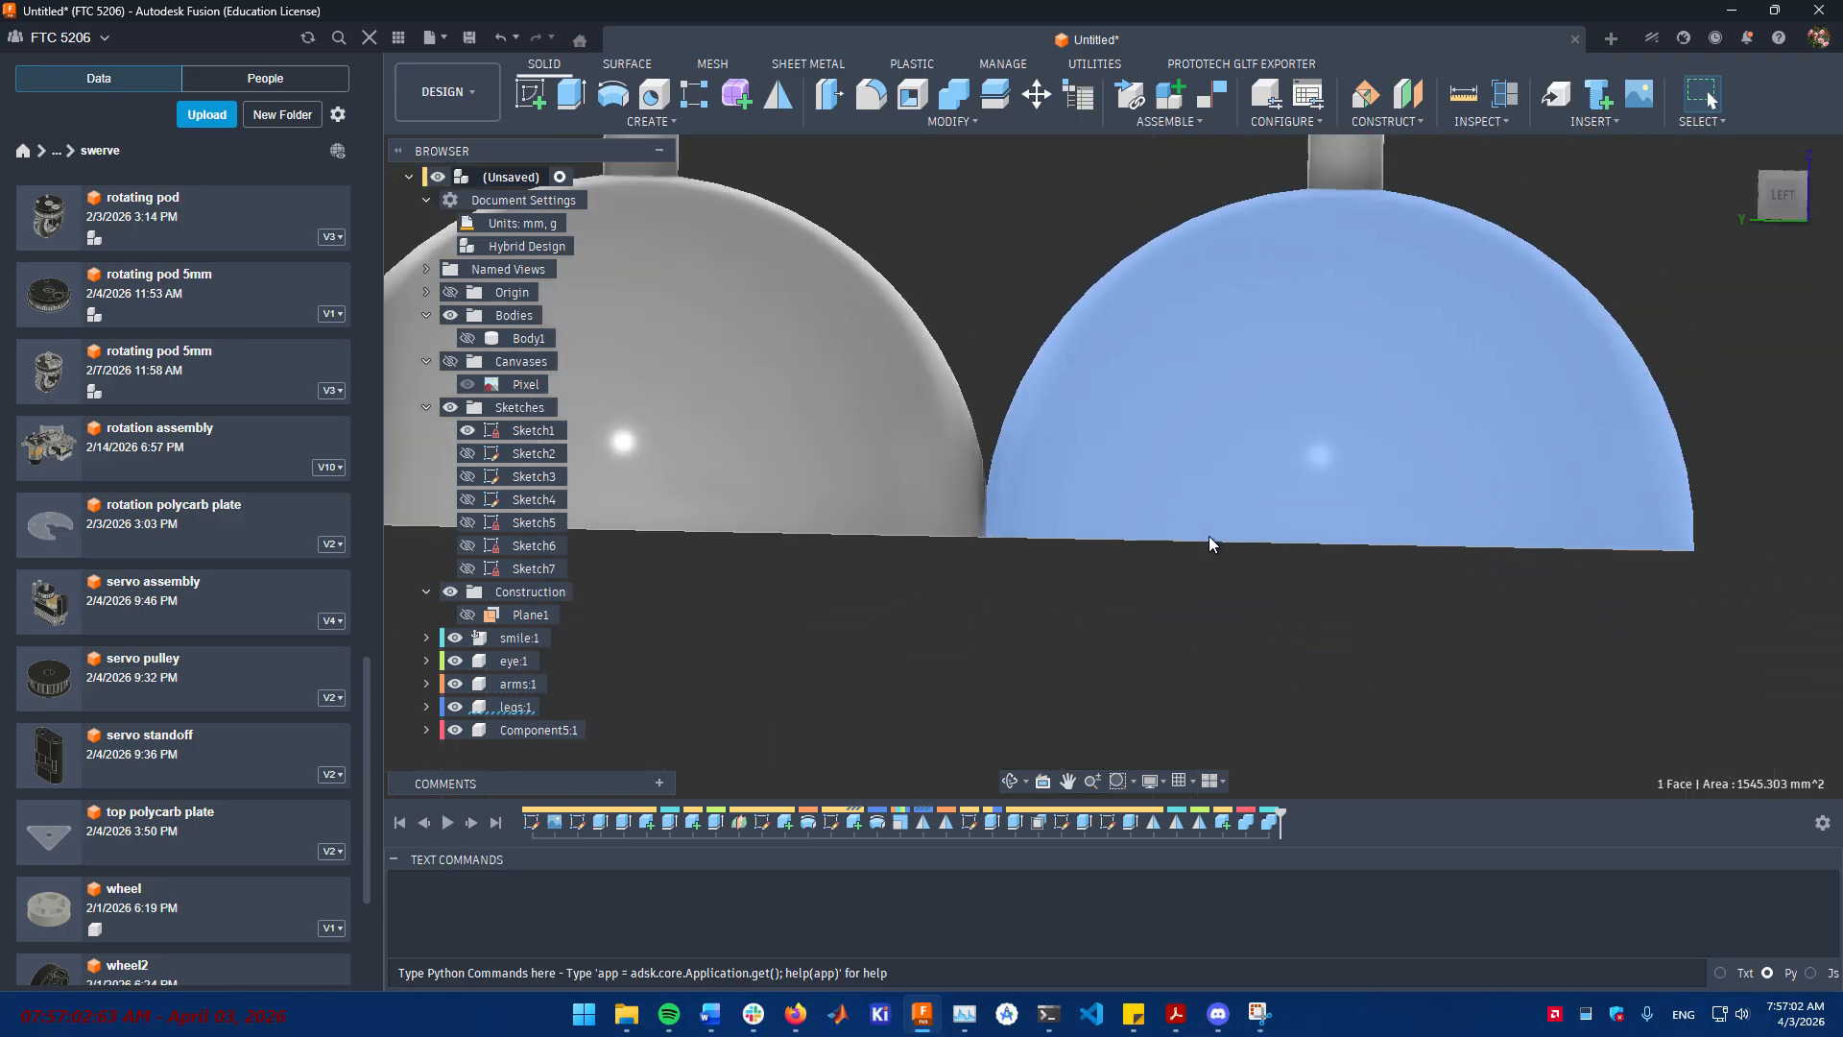
pyautogui.scroll(-2, 1095, 665)
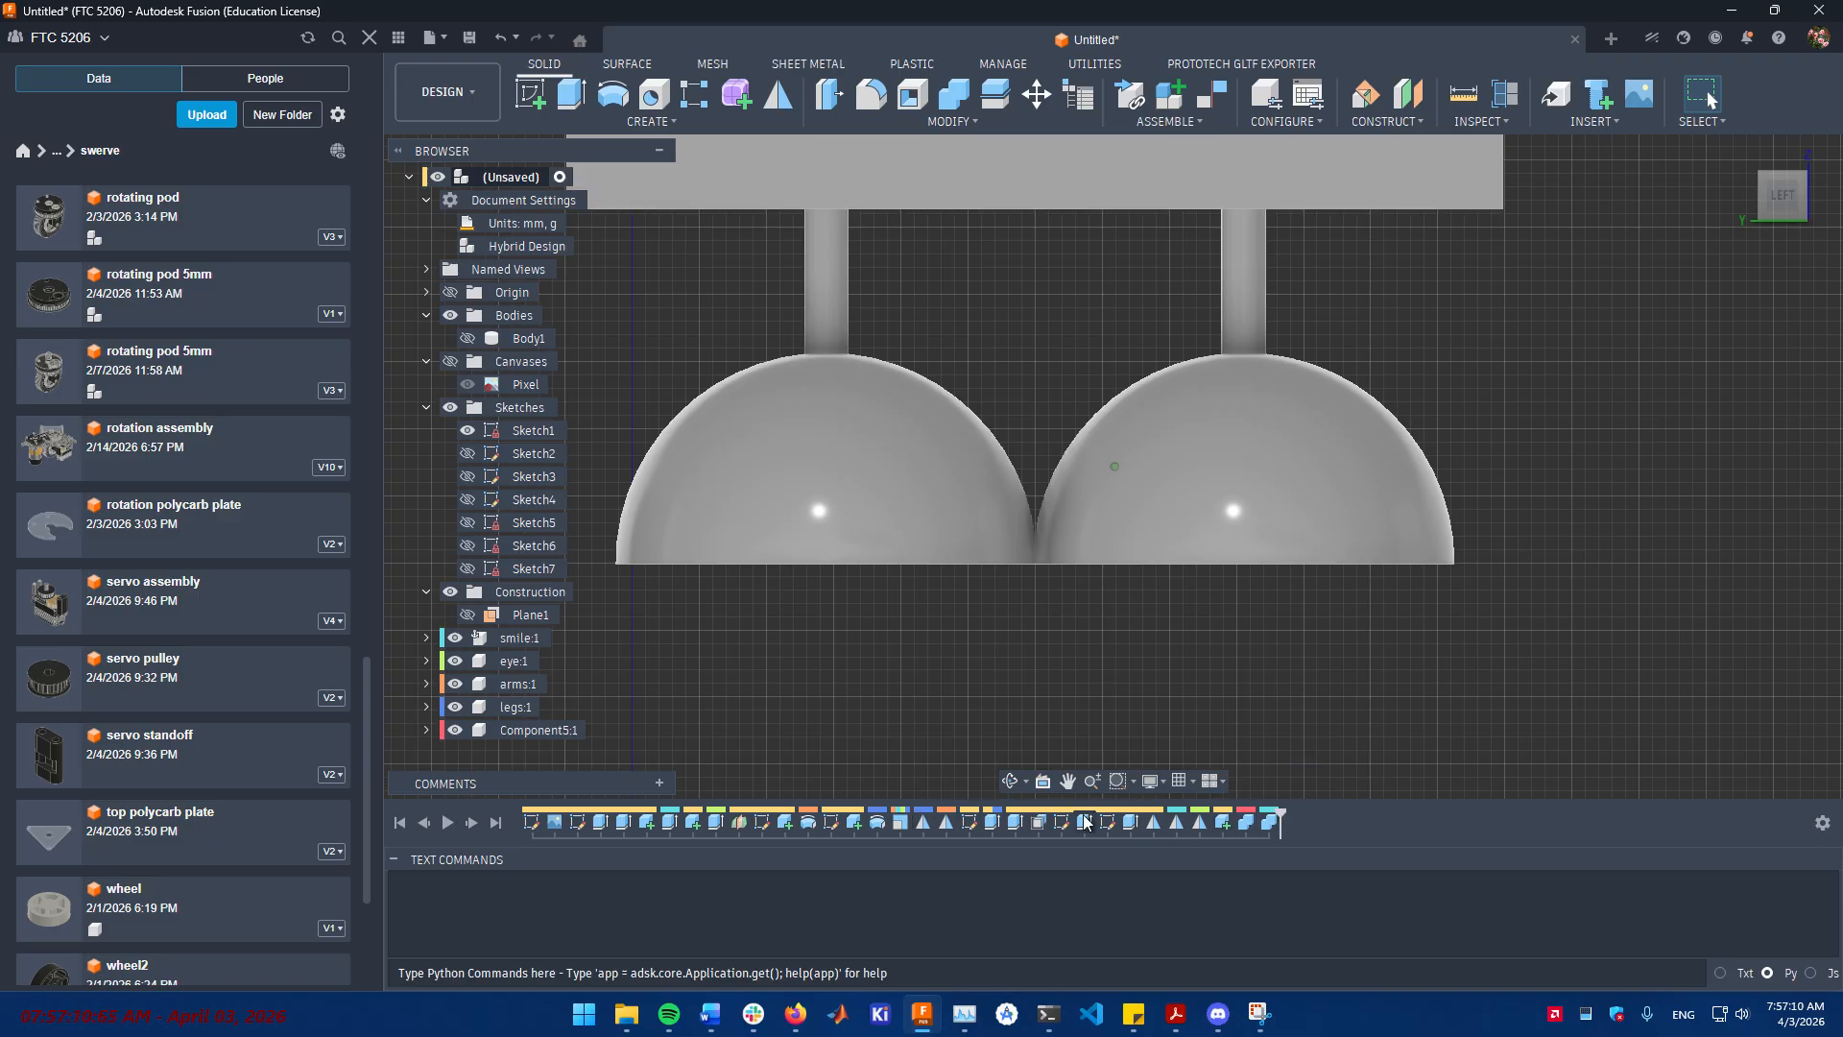
pyautogui.moveTo(824, 822)
pyautogui.mouseDown()
pyautogui.moveTo(909, 826)
pyautogui.moveTo(883, 826)
pyautogui.mouseUp()
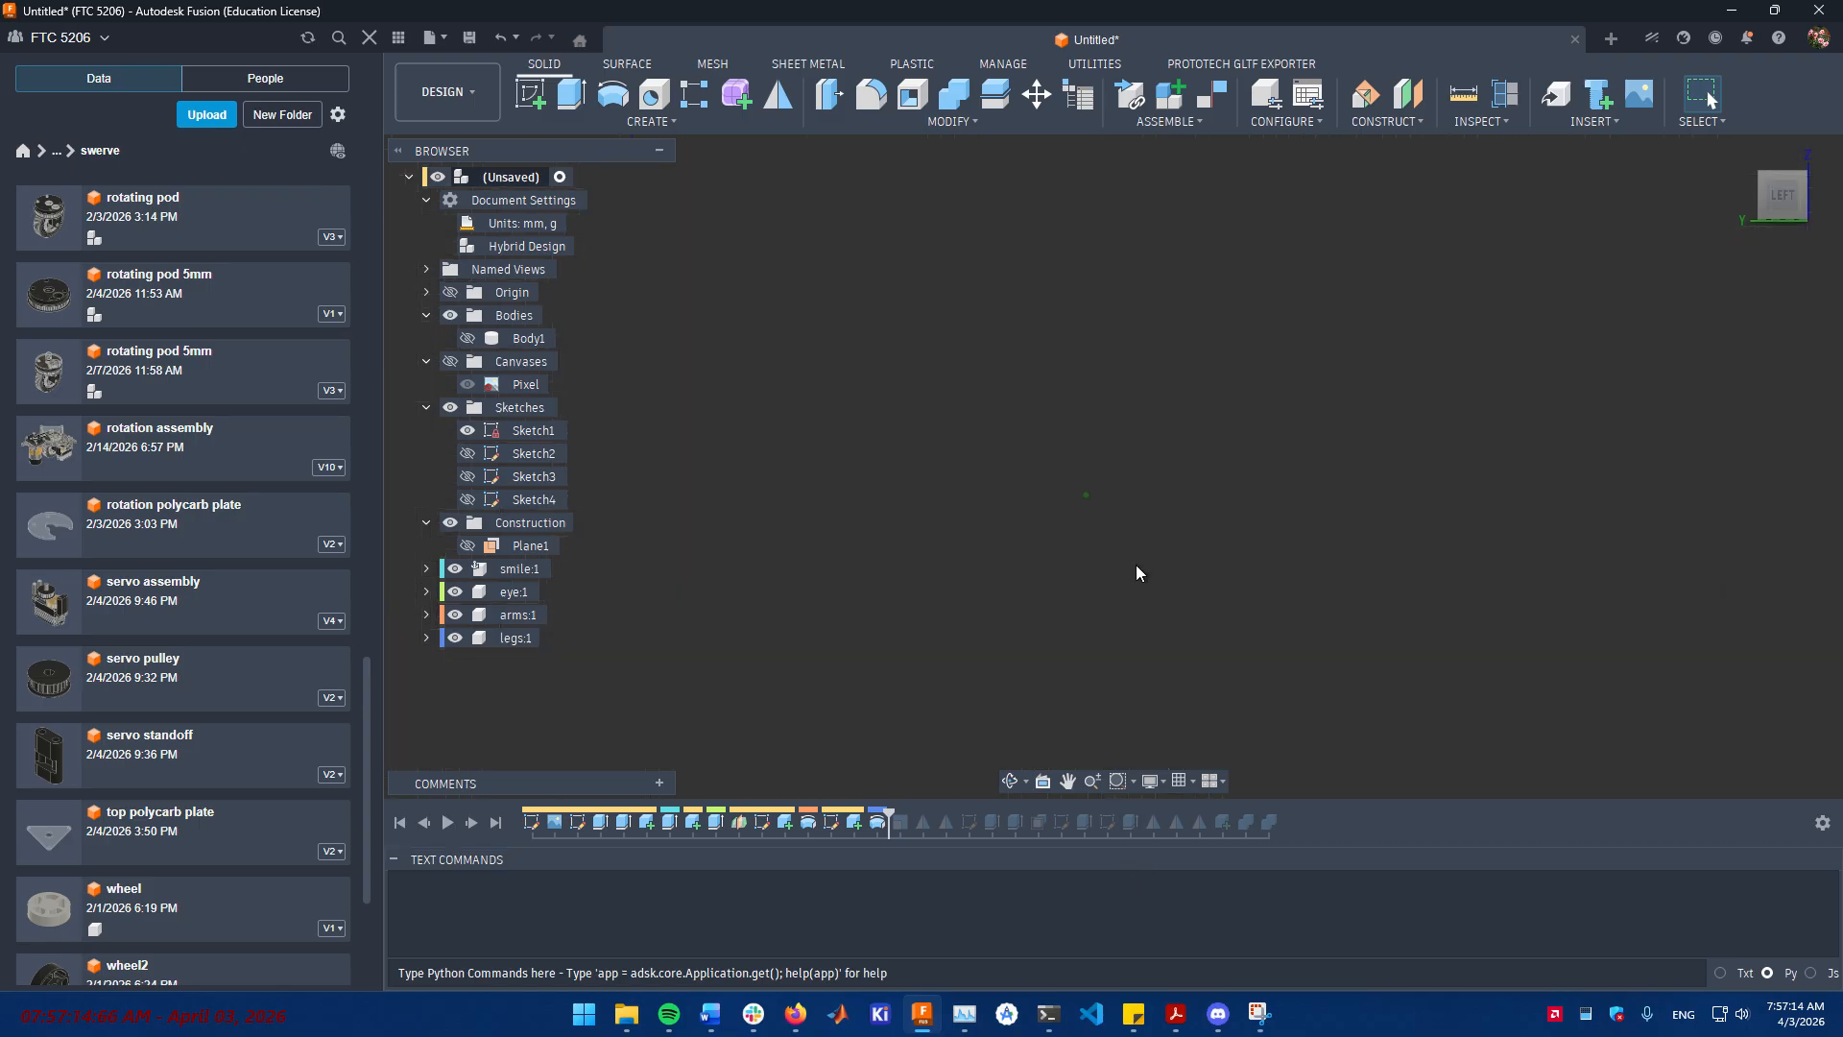
pyautogui.scroll(10, 1136, 555)
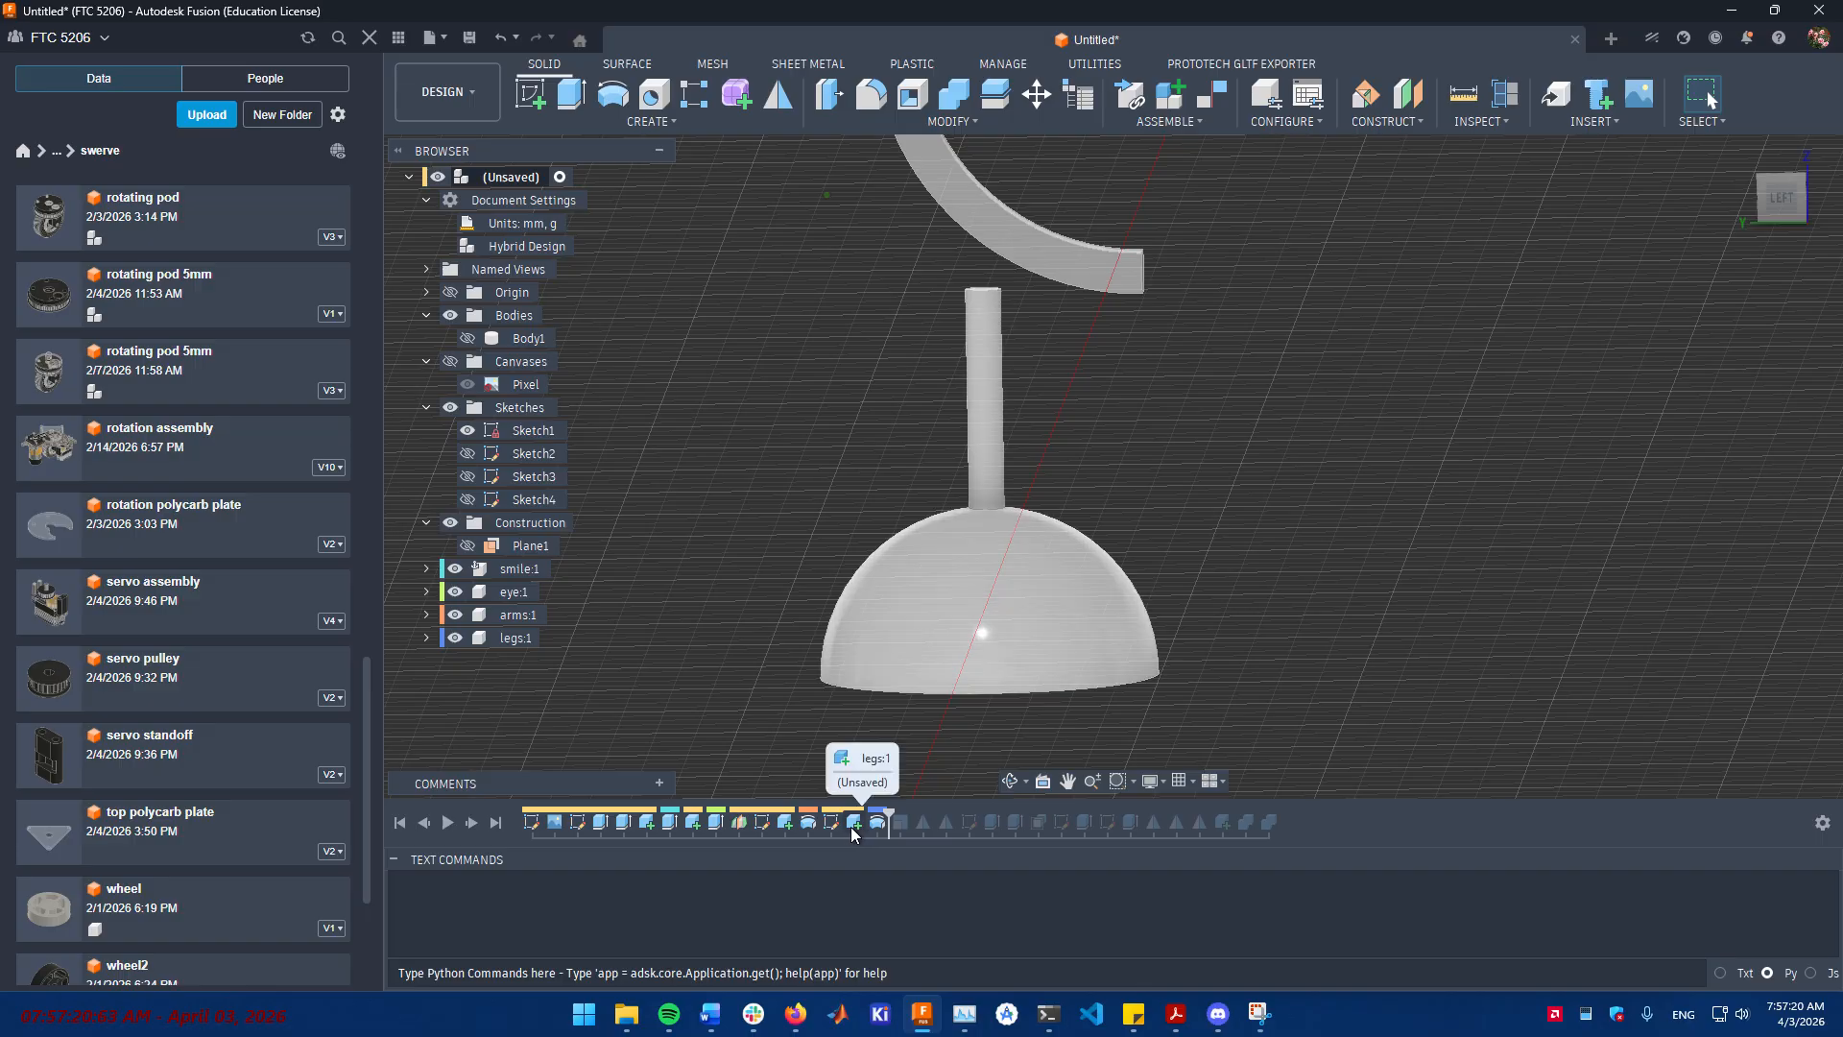
pyautogui.click(835, 826)
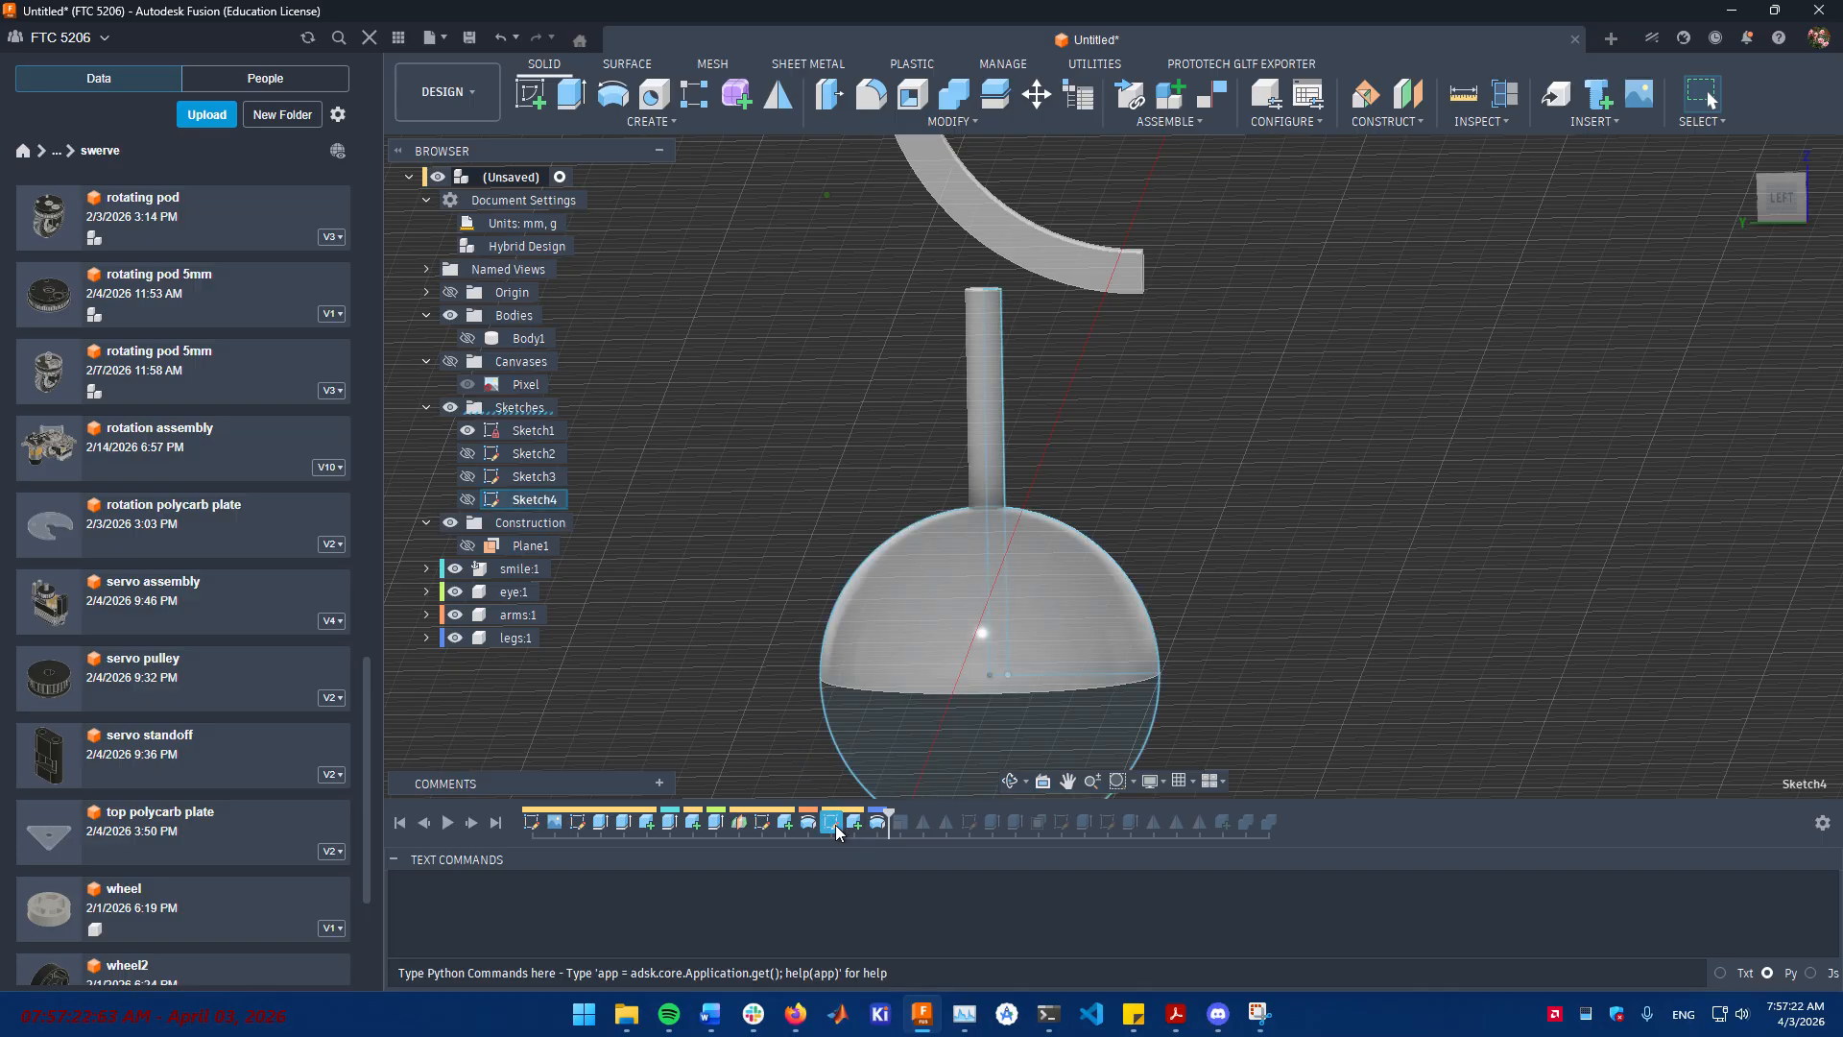
pyautogui.rightClick(835, 826)
pyautogui.click(893, 595)
# - Shrink the foot circle slightly in the leg sketch, finish the sketch and roll the history forward to the end
pyautogui.scroll(7, 1127, 649)
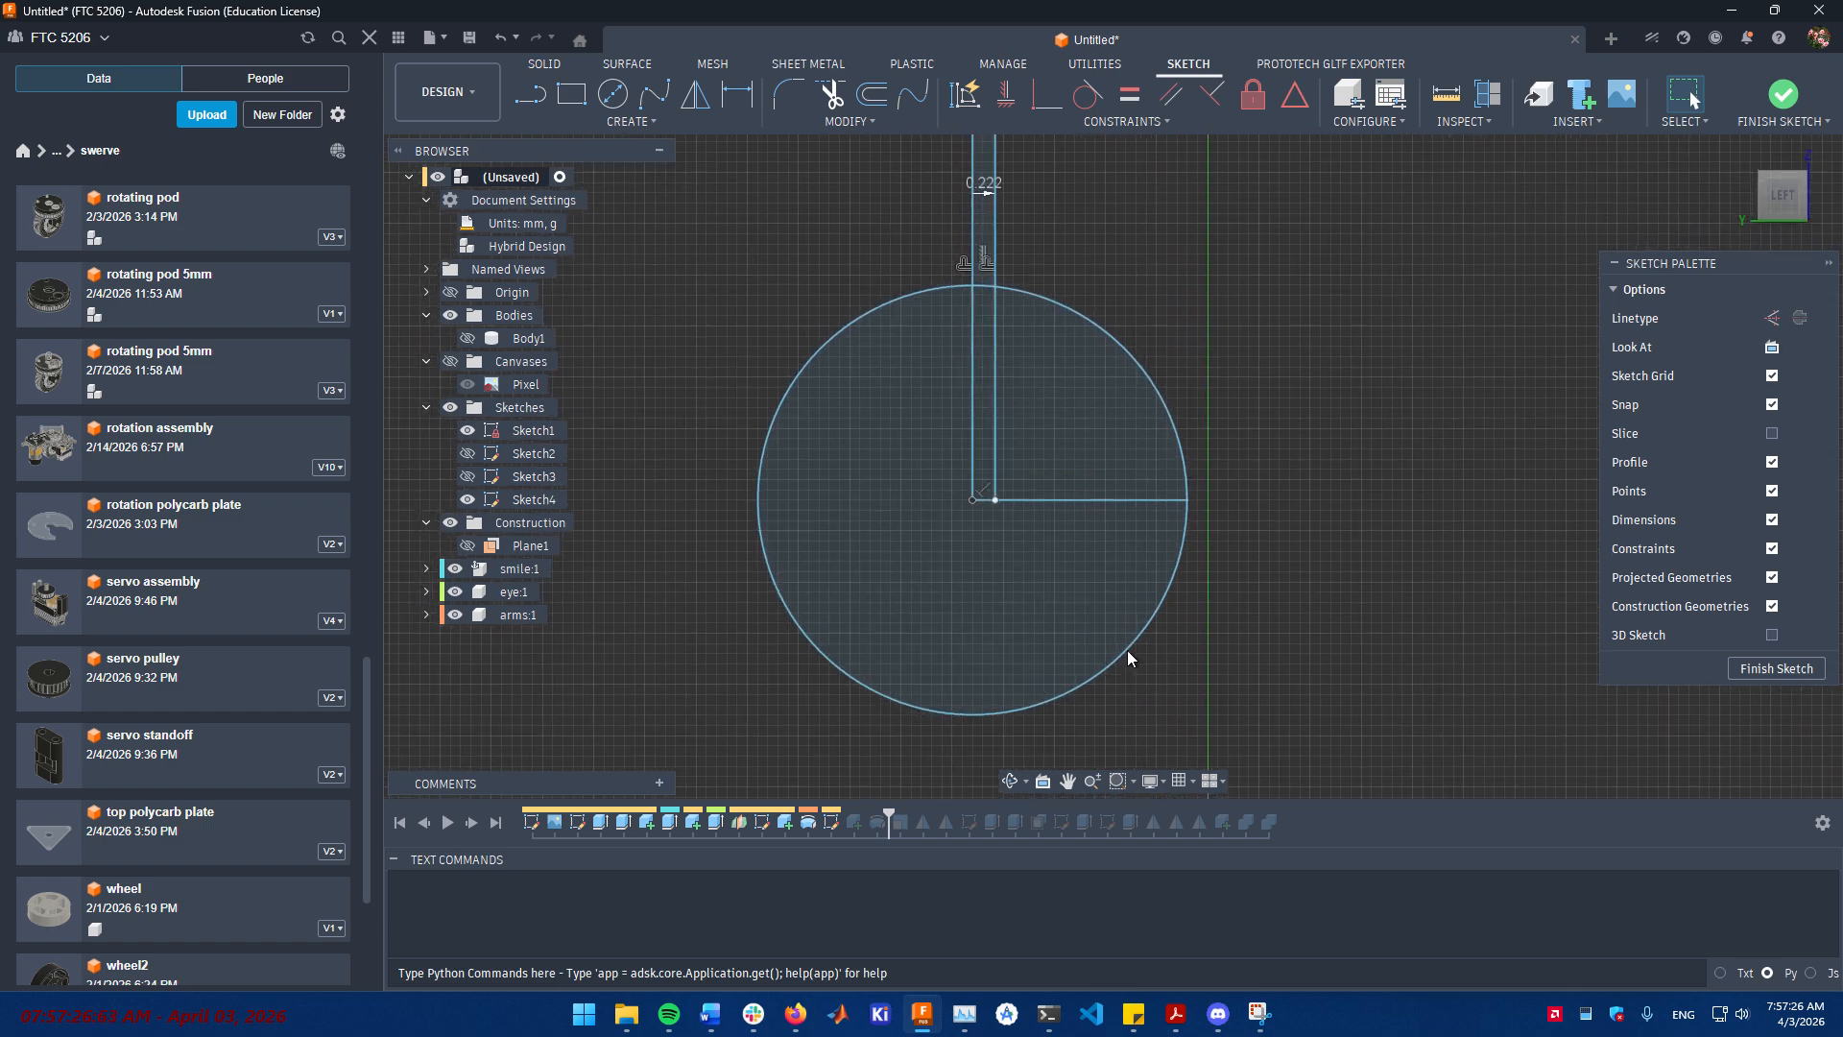
pyautogui.scroll(1, 1241, 641)
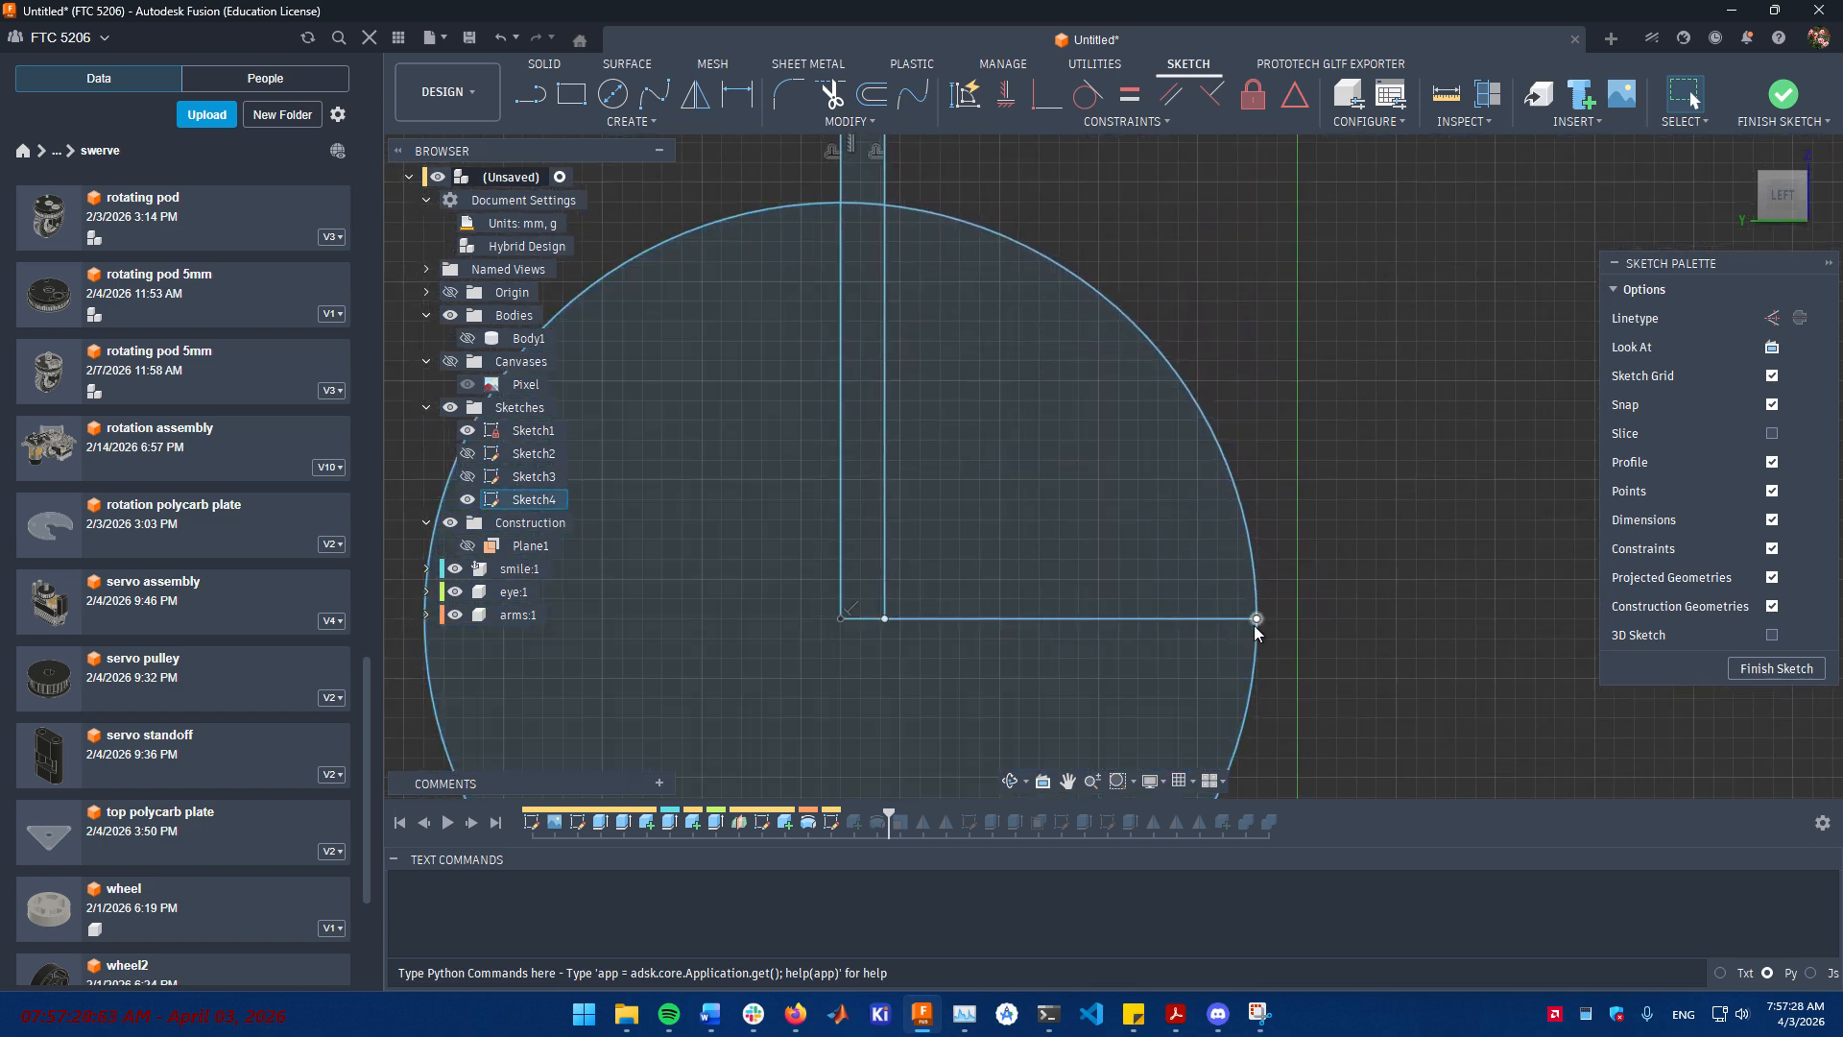
pyautogui.moveTo(1258, 589); pyautogui.dragTo(1235, 590)
pyautogui.click(1340, 596)
pyautogui.scroll(-1, 1344, 591)
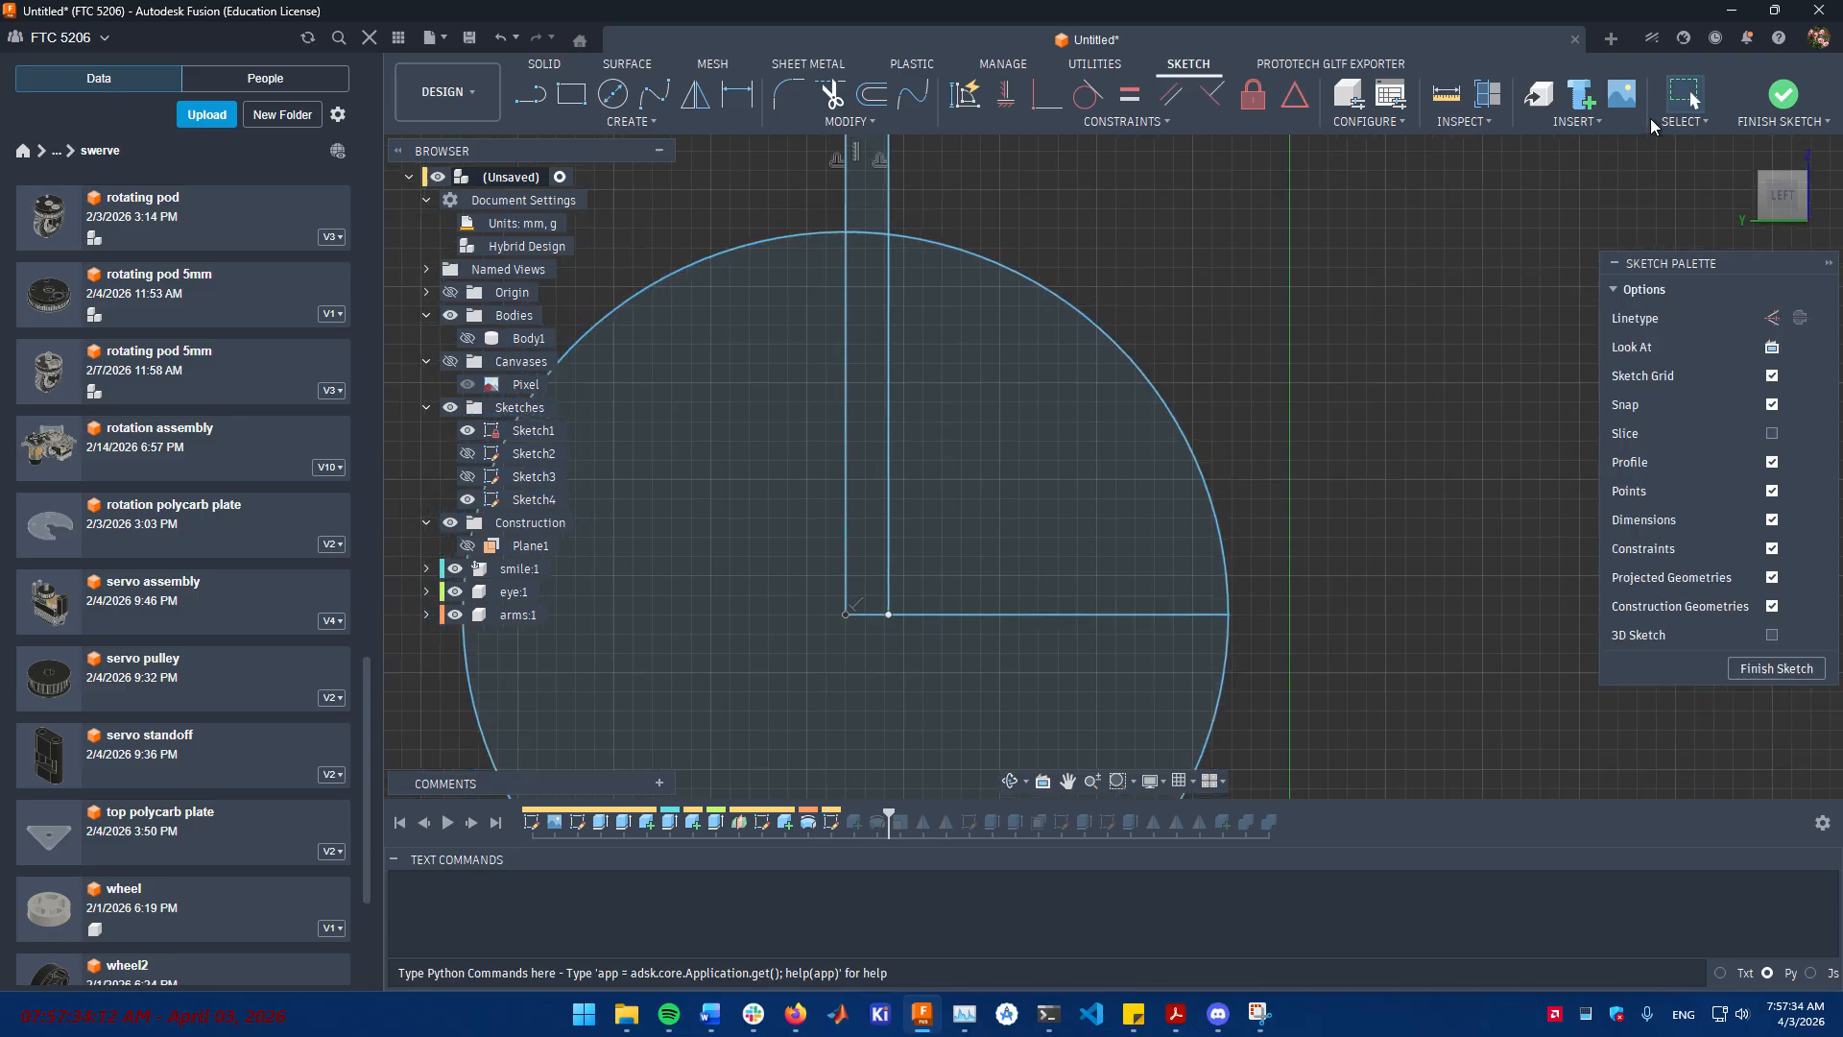
pyautogui.click(1778, 94)
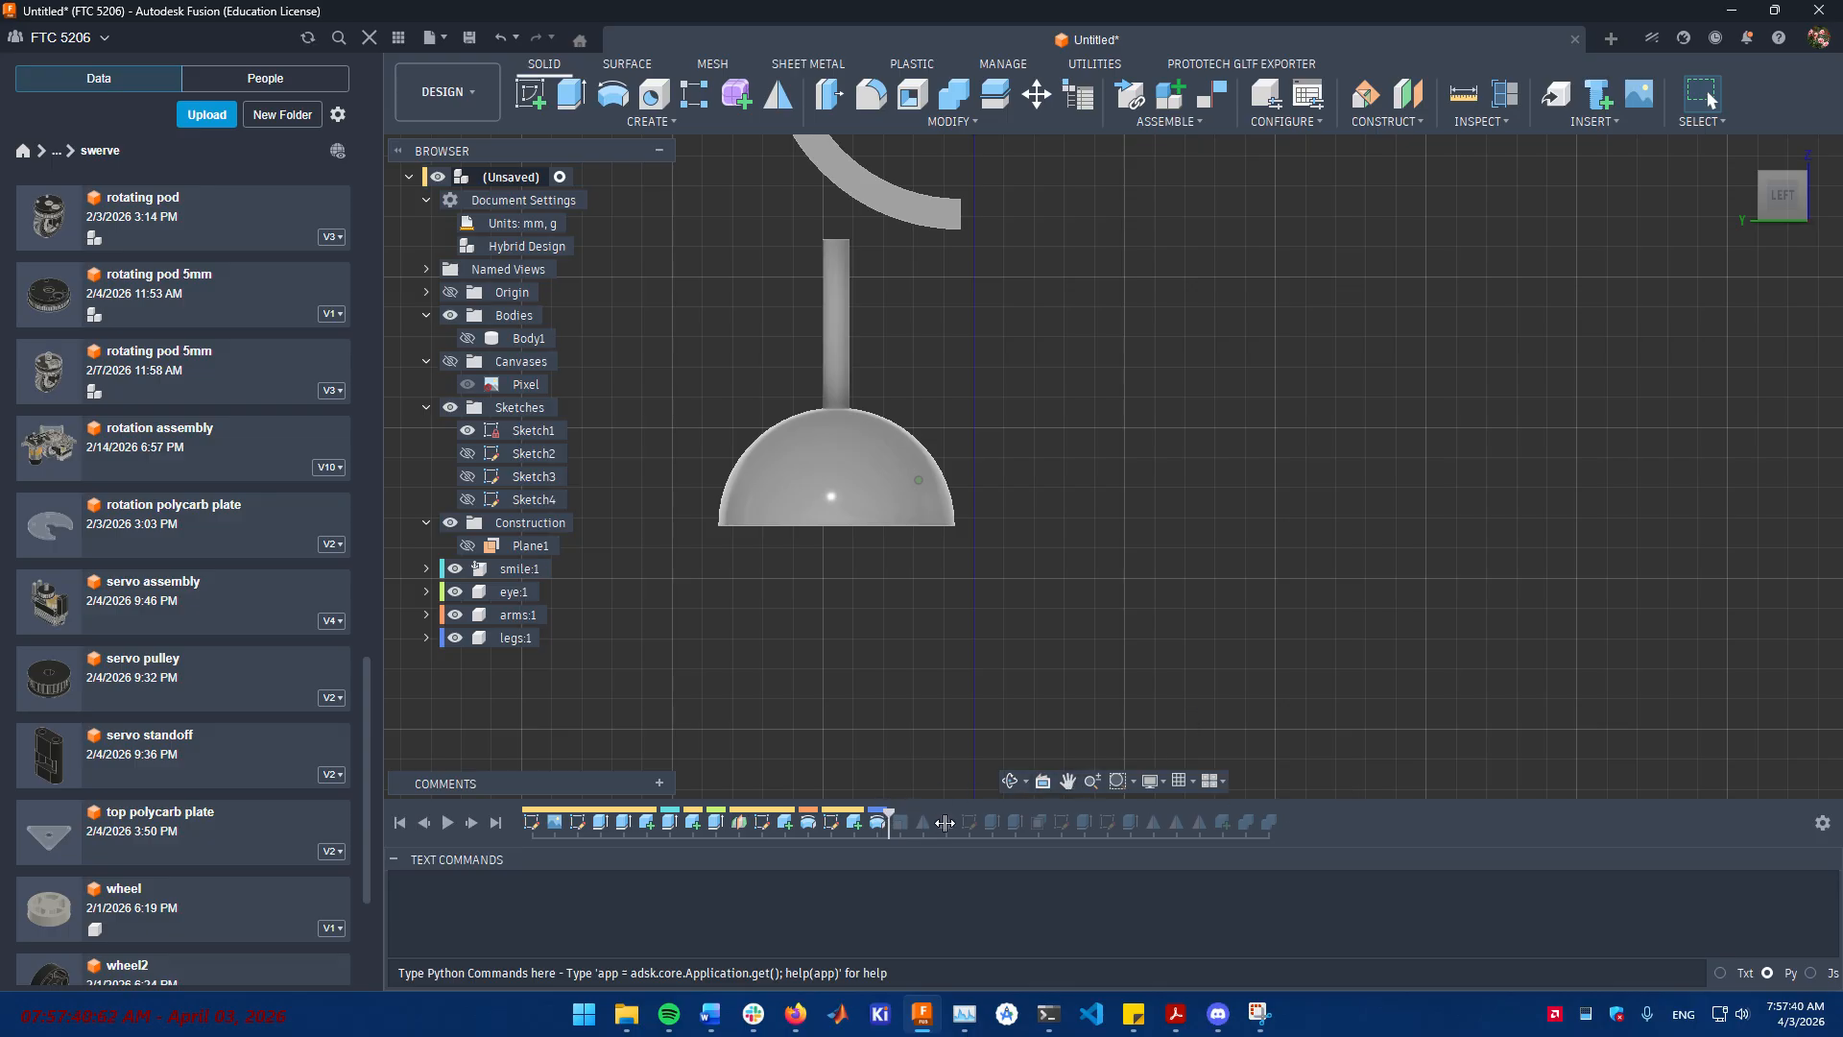
pyautogui.moveTo(945, 823); pyautogui.dragTo(1281, 823)
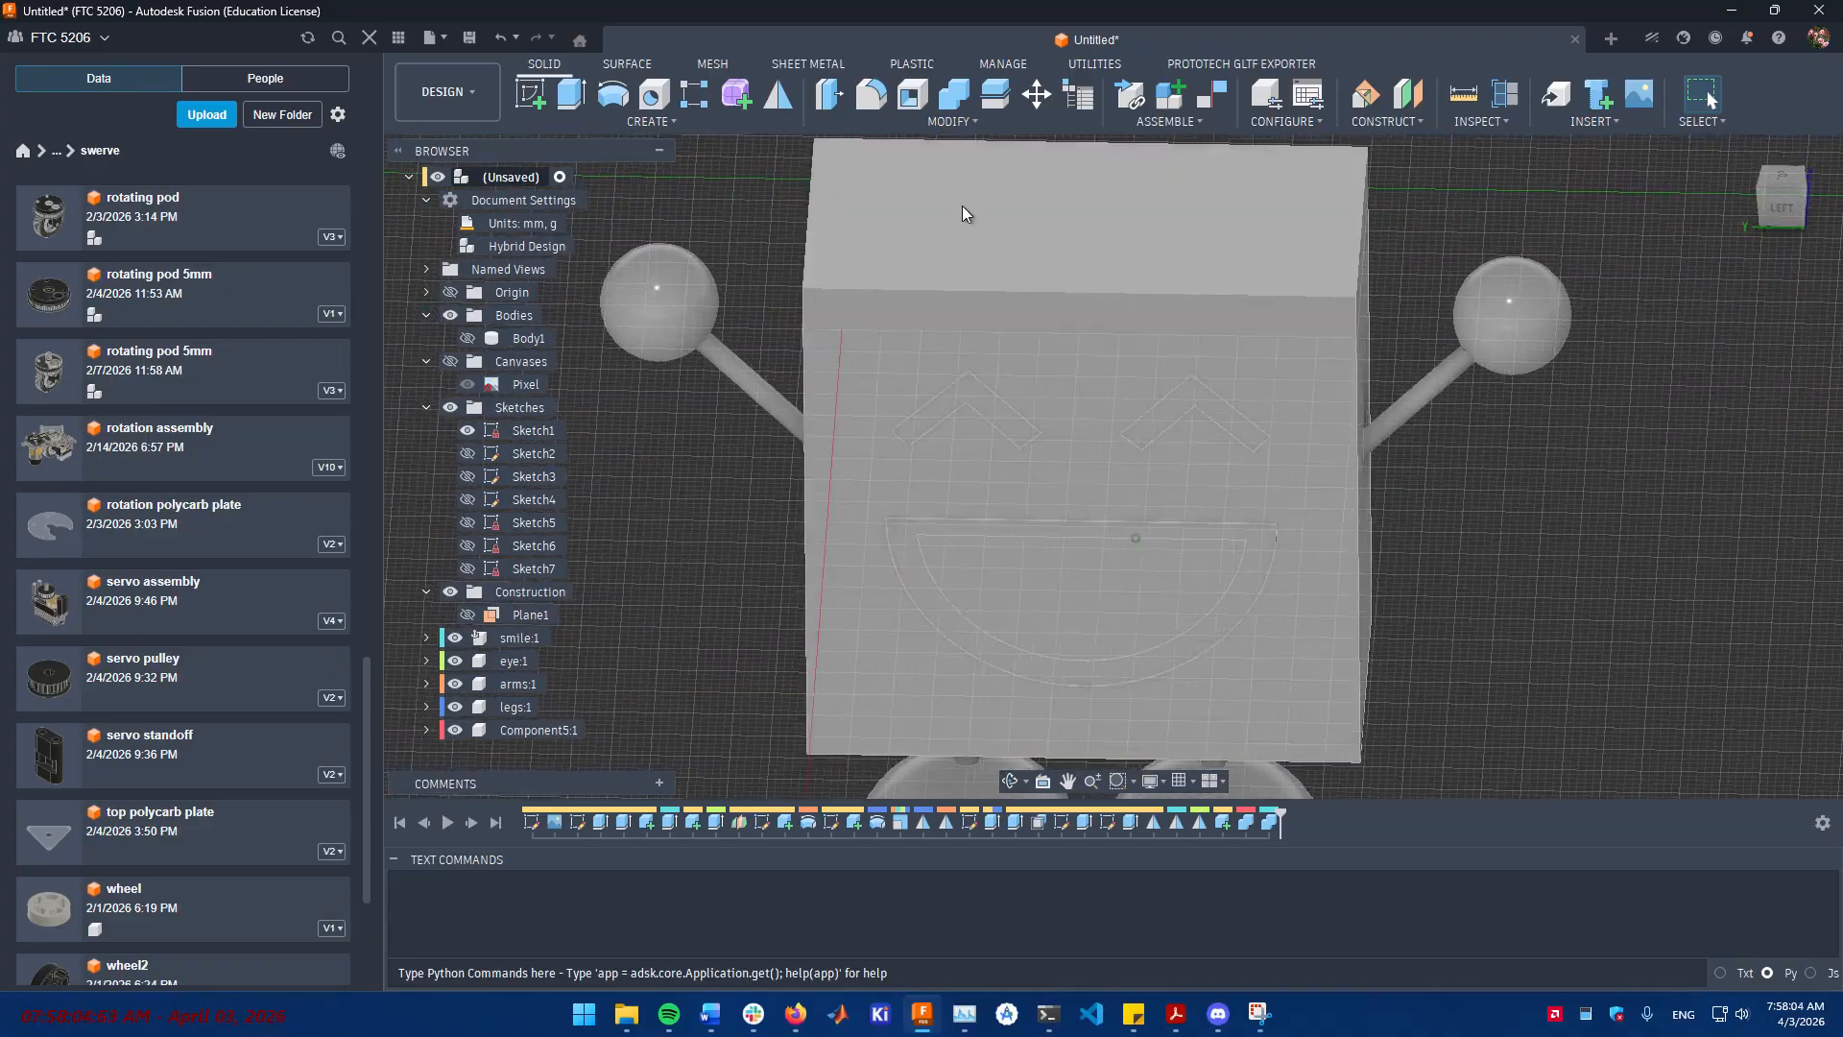
pyautogui.click(940, 121)
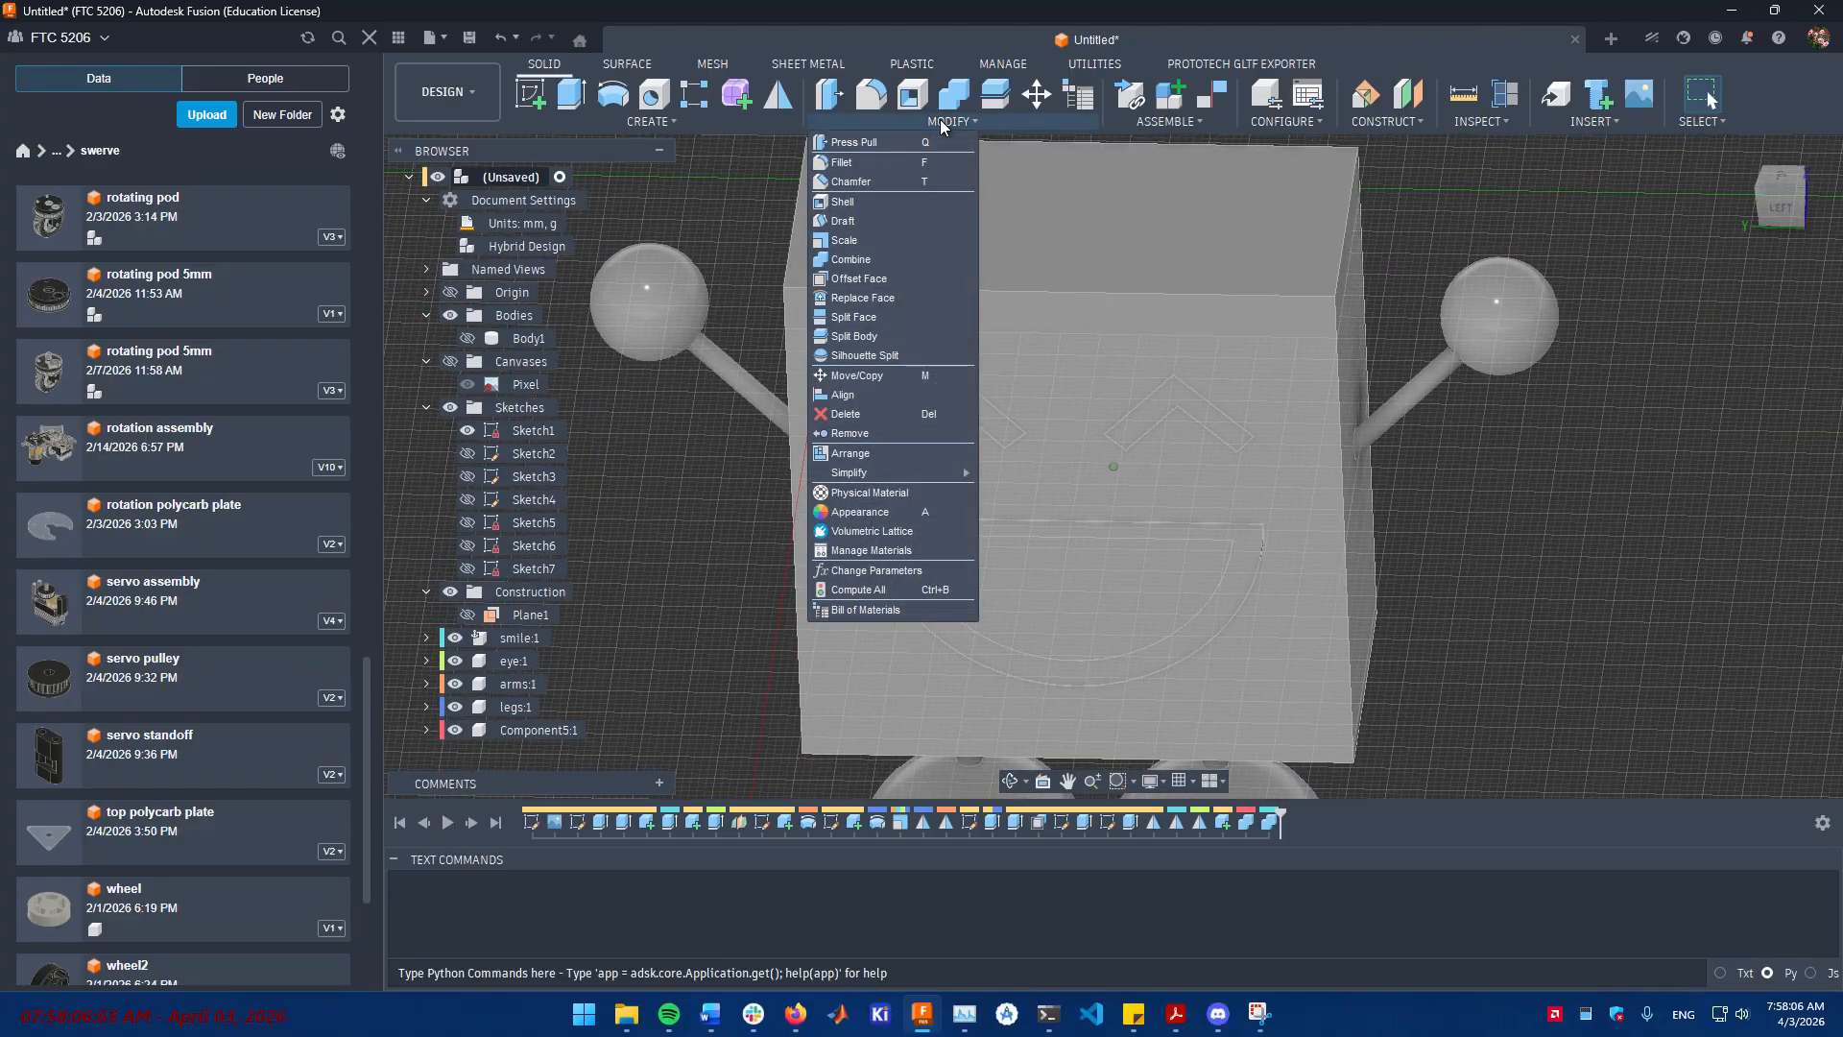
pyautogui.click(883, 161)
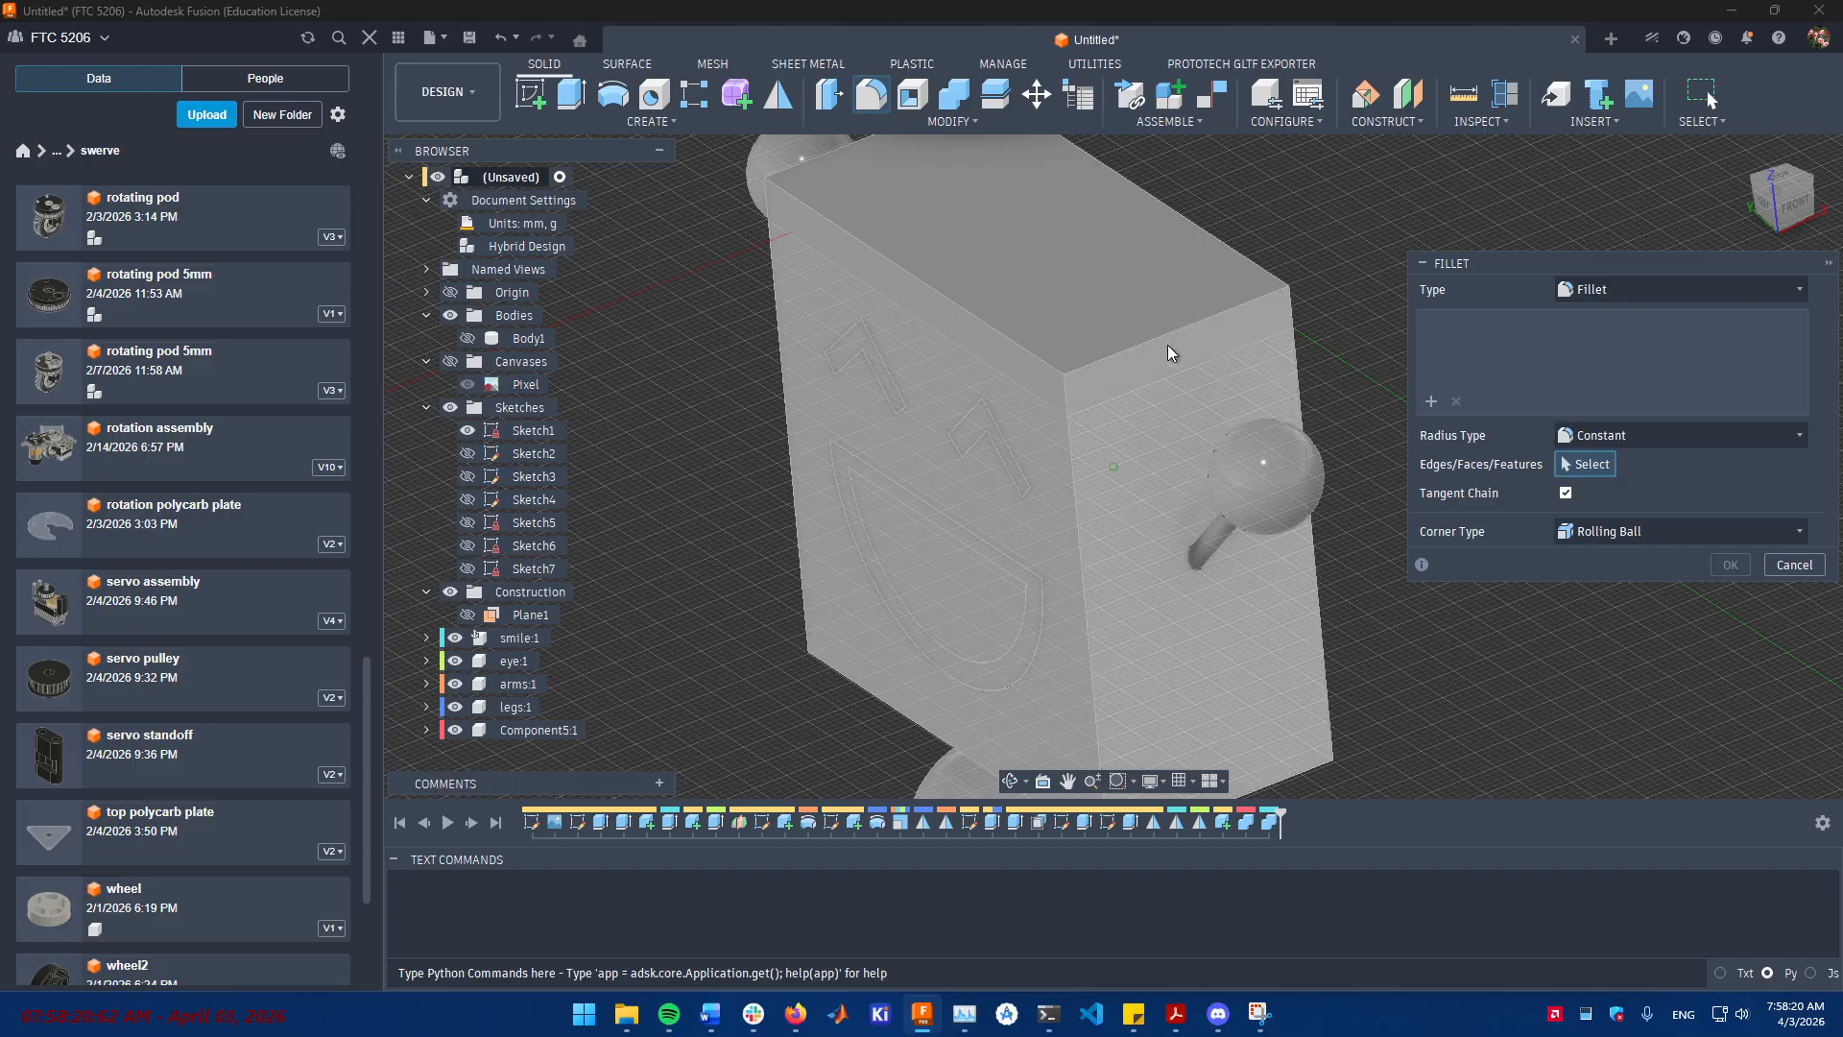
pyautogui.click(921, 123)
pyautogui.click(921, 121)
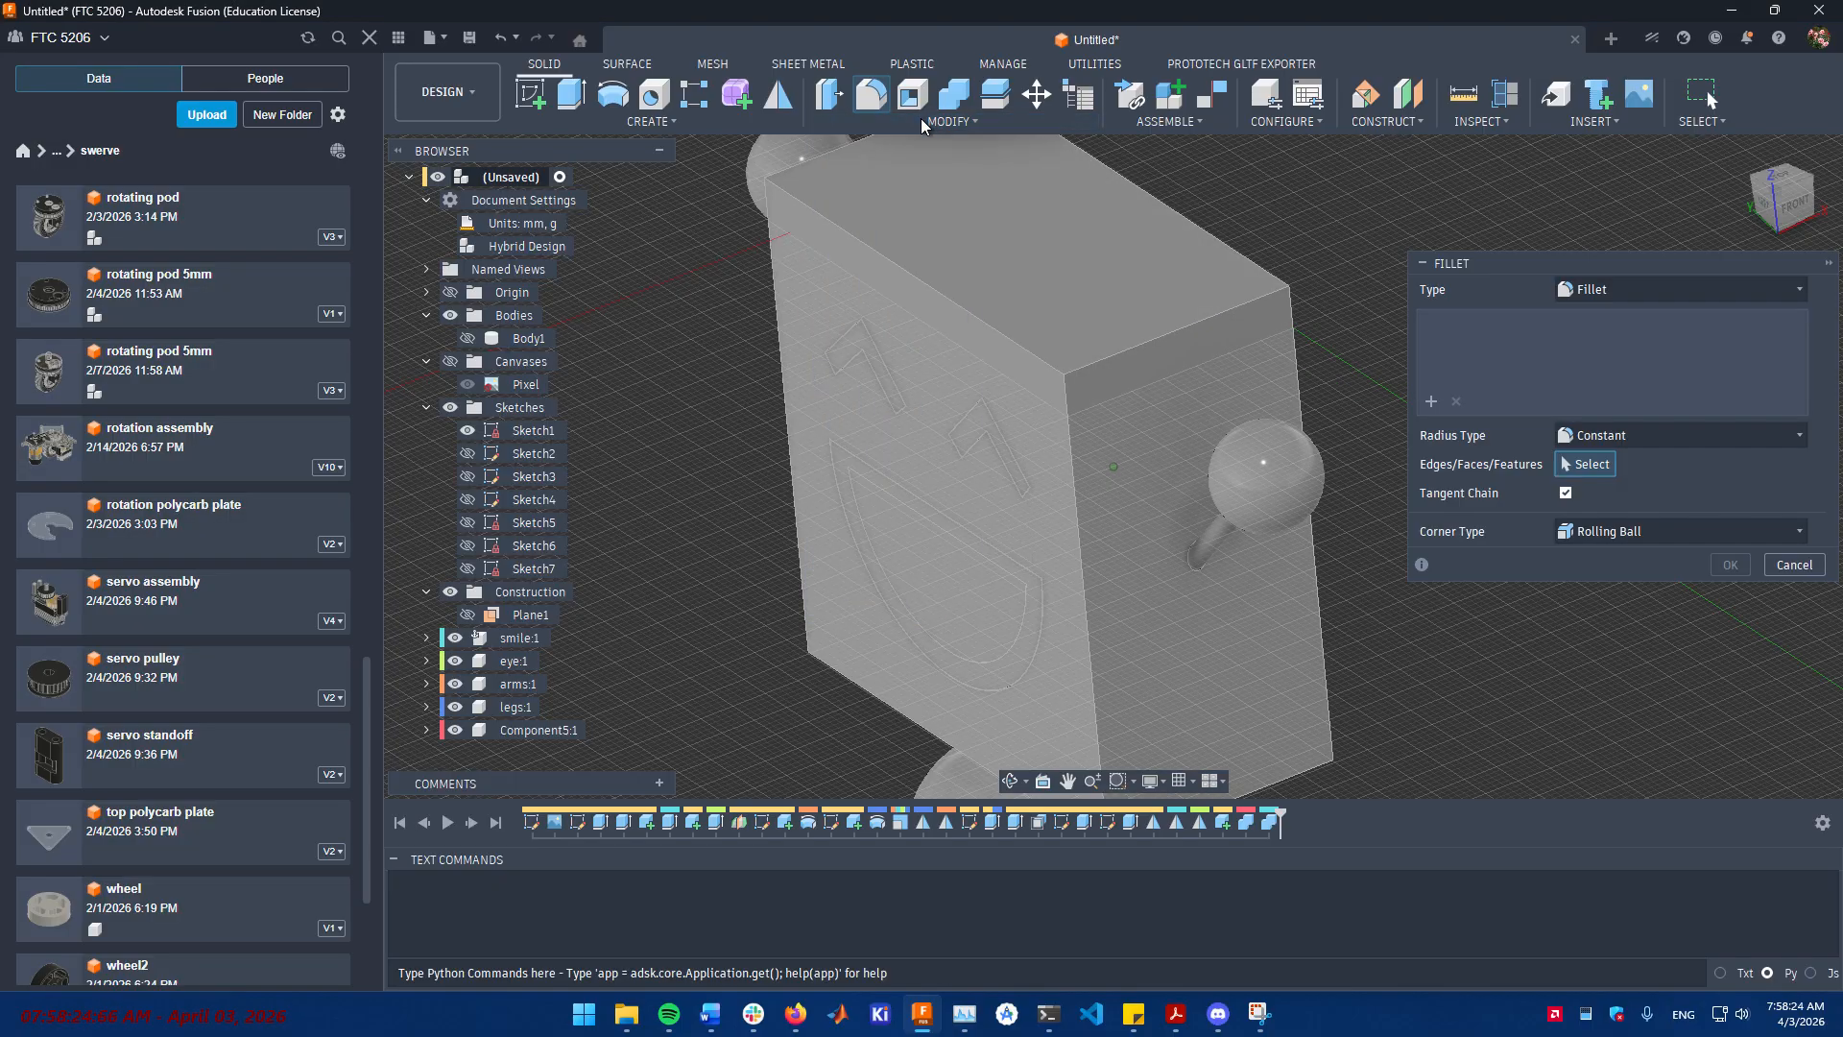
pyautogui.scroll(5, 982, 303)
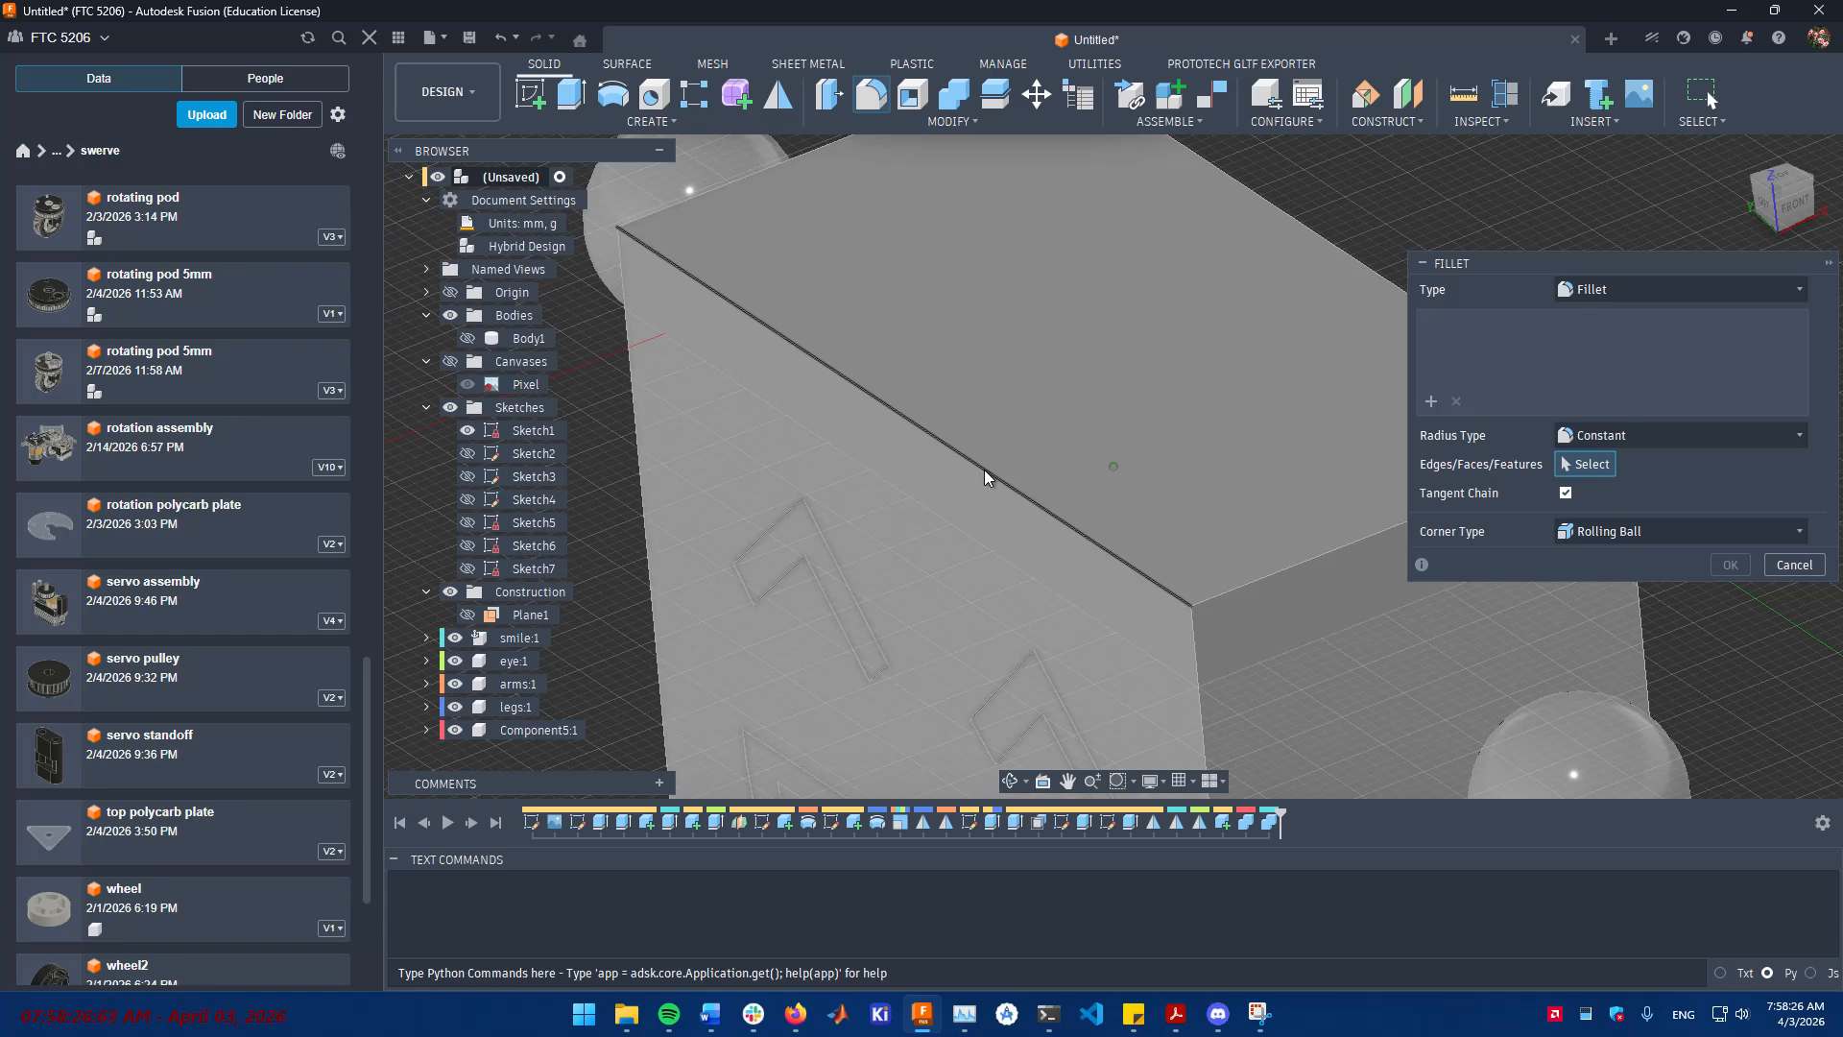
pyautogui.click(983, 469)
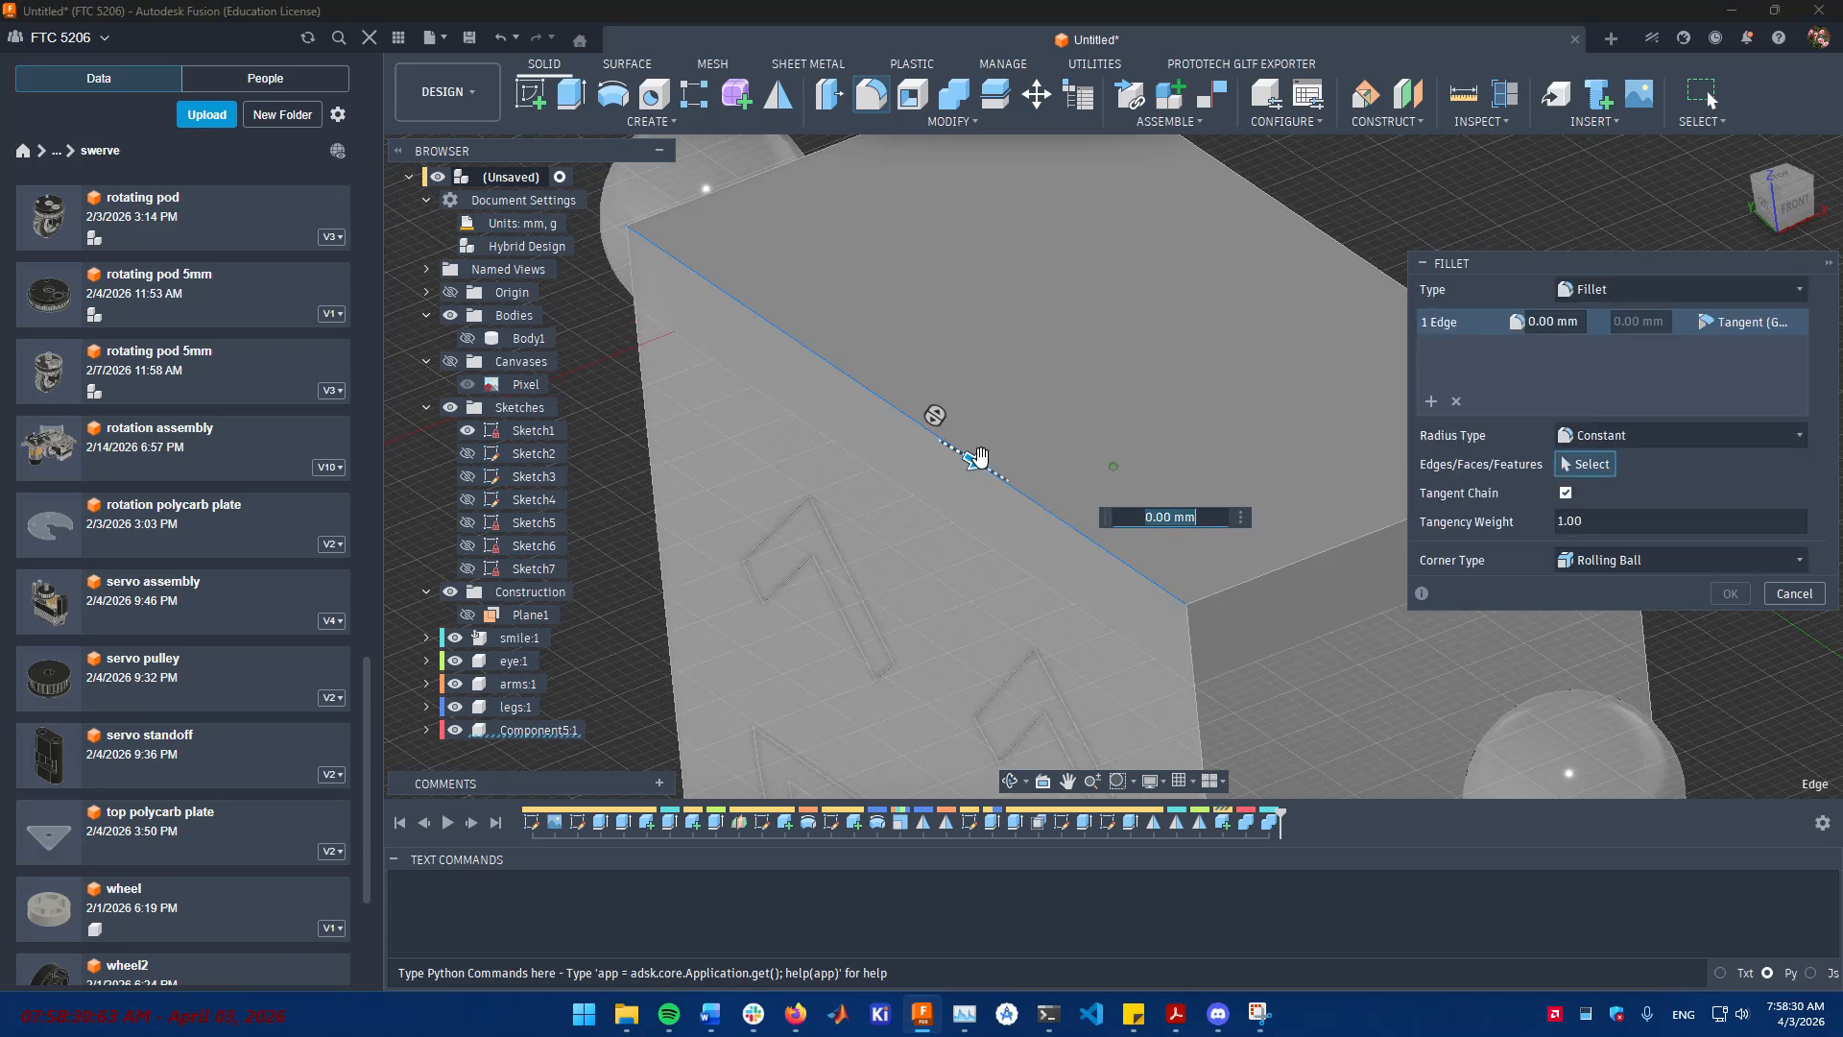
pyautogui.moveTo(977, 457)
pyautogui.mouseDown()
pyautogui.moveTo(1030, 479)
pyautogui.moveTo(978, 459)
pyautogui.mouseUp()
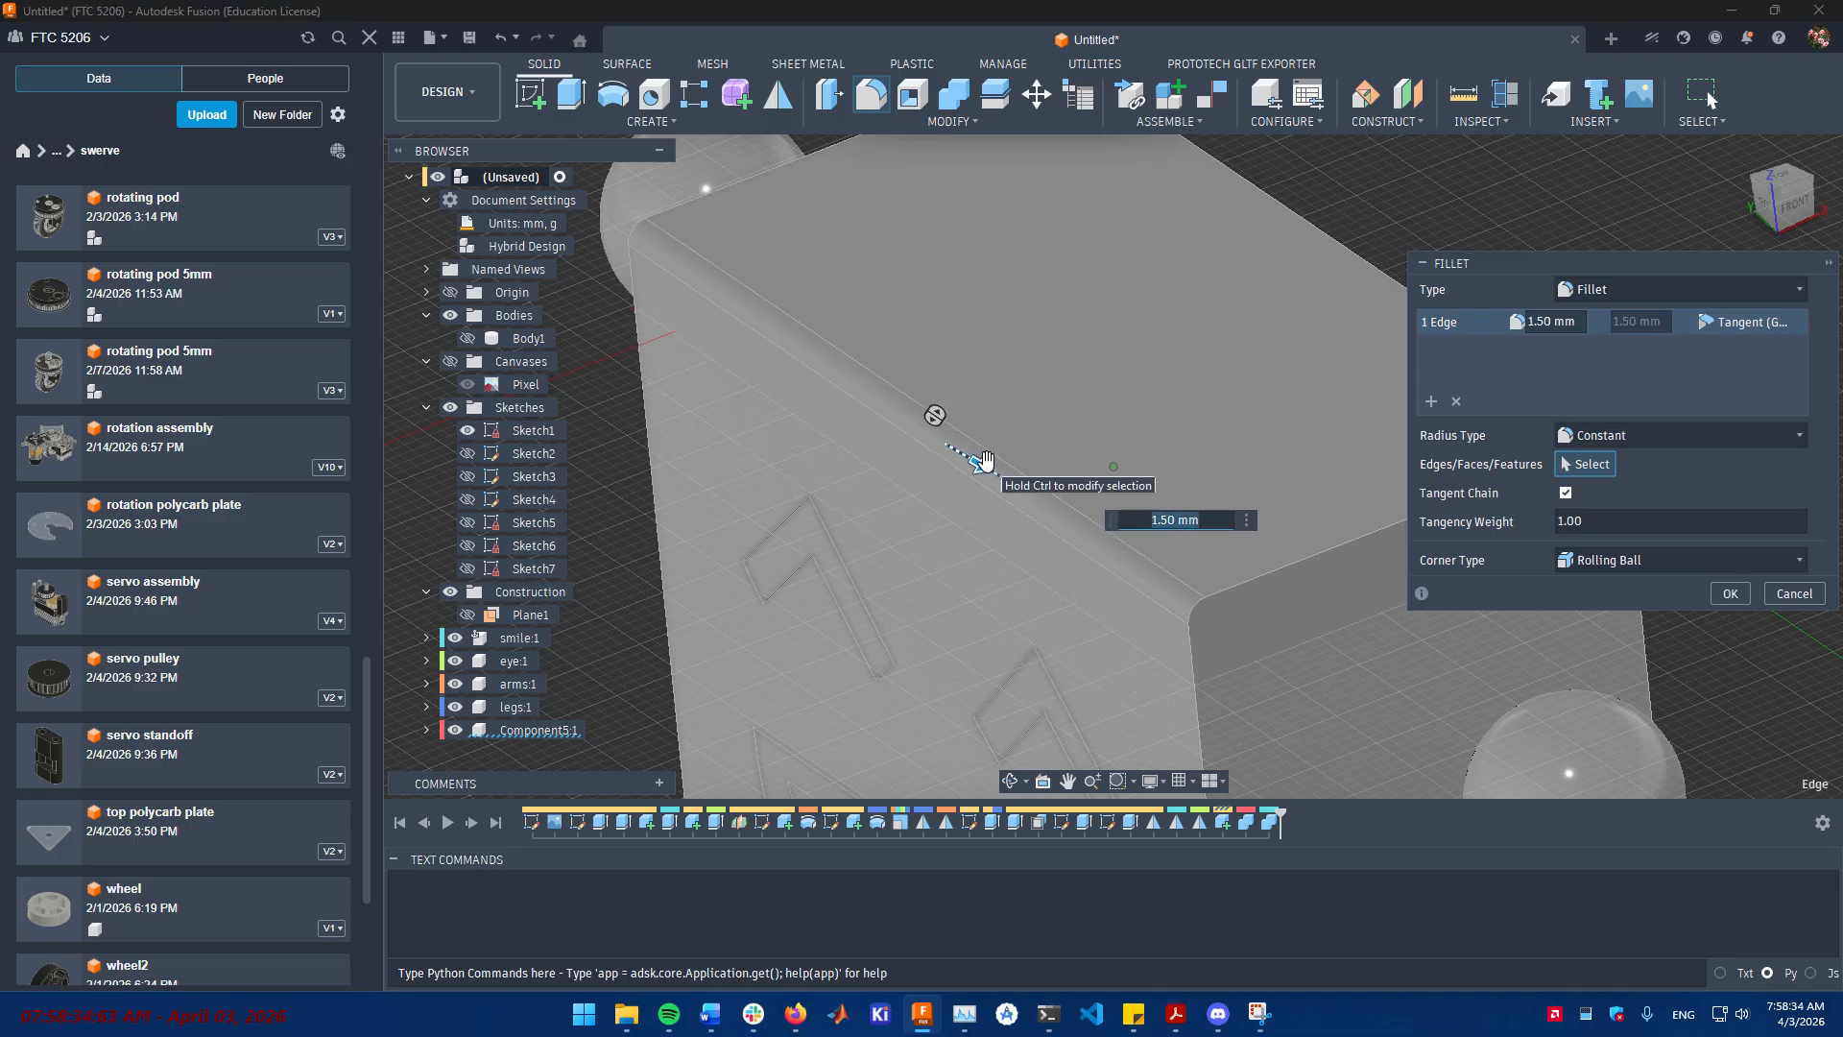
pyautogui.press('Escape')
pyautogui.click(967, 123)
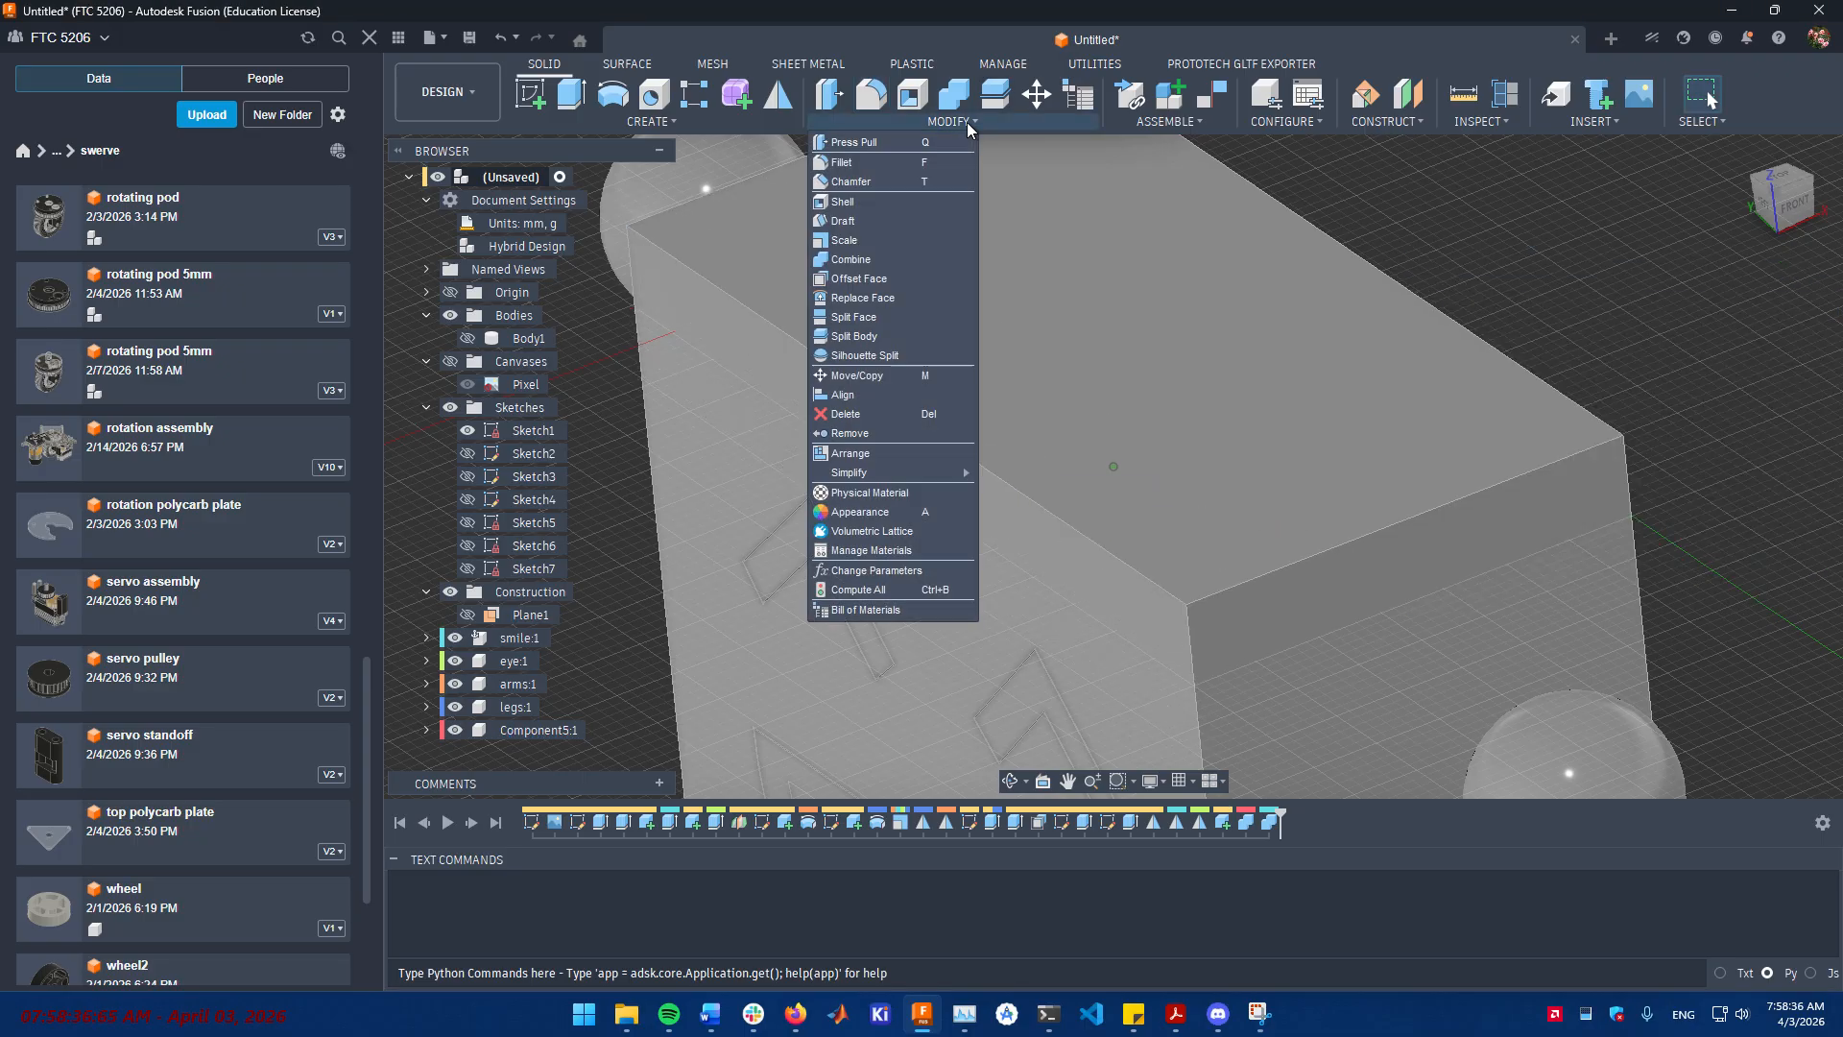
pyautogui.click(868, 203)
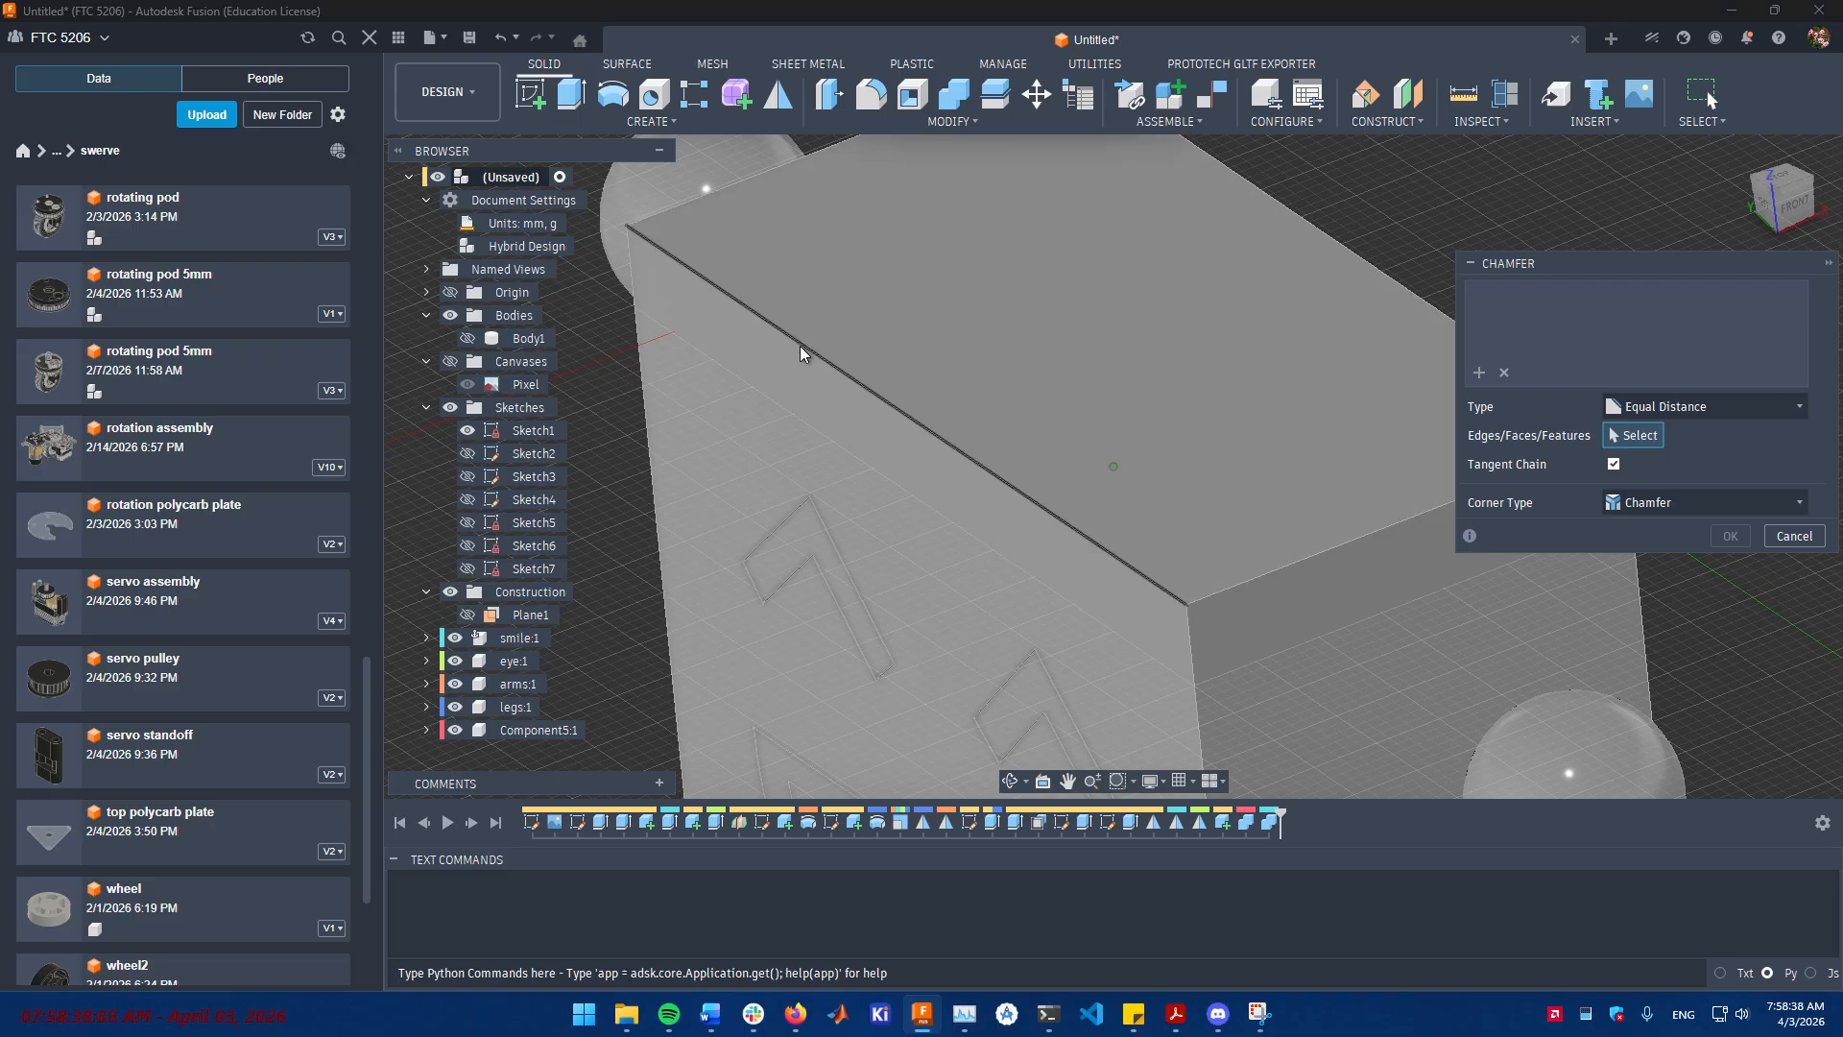
pyautogui.click(798, 344)
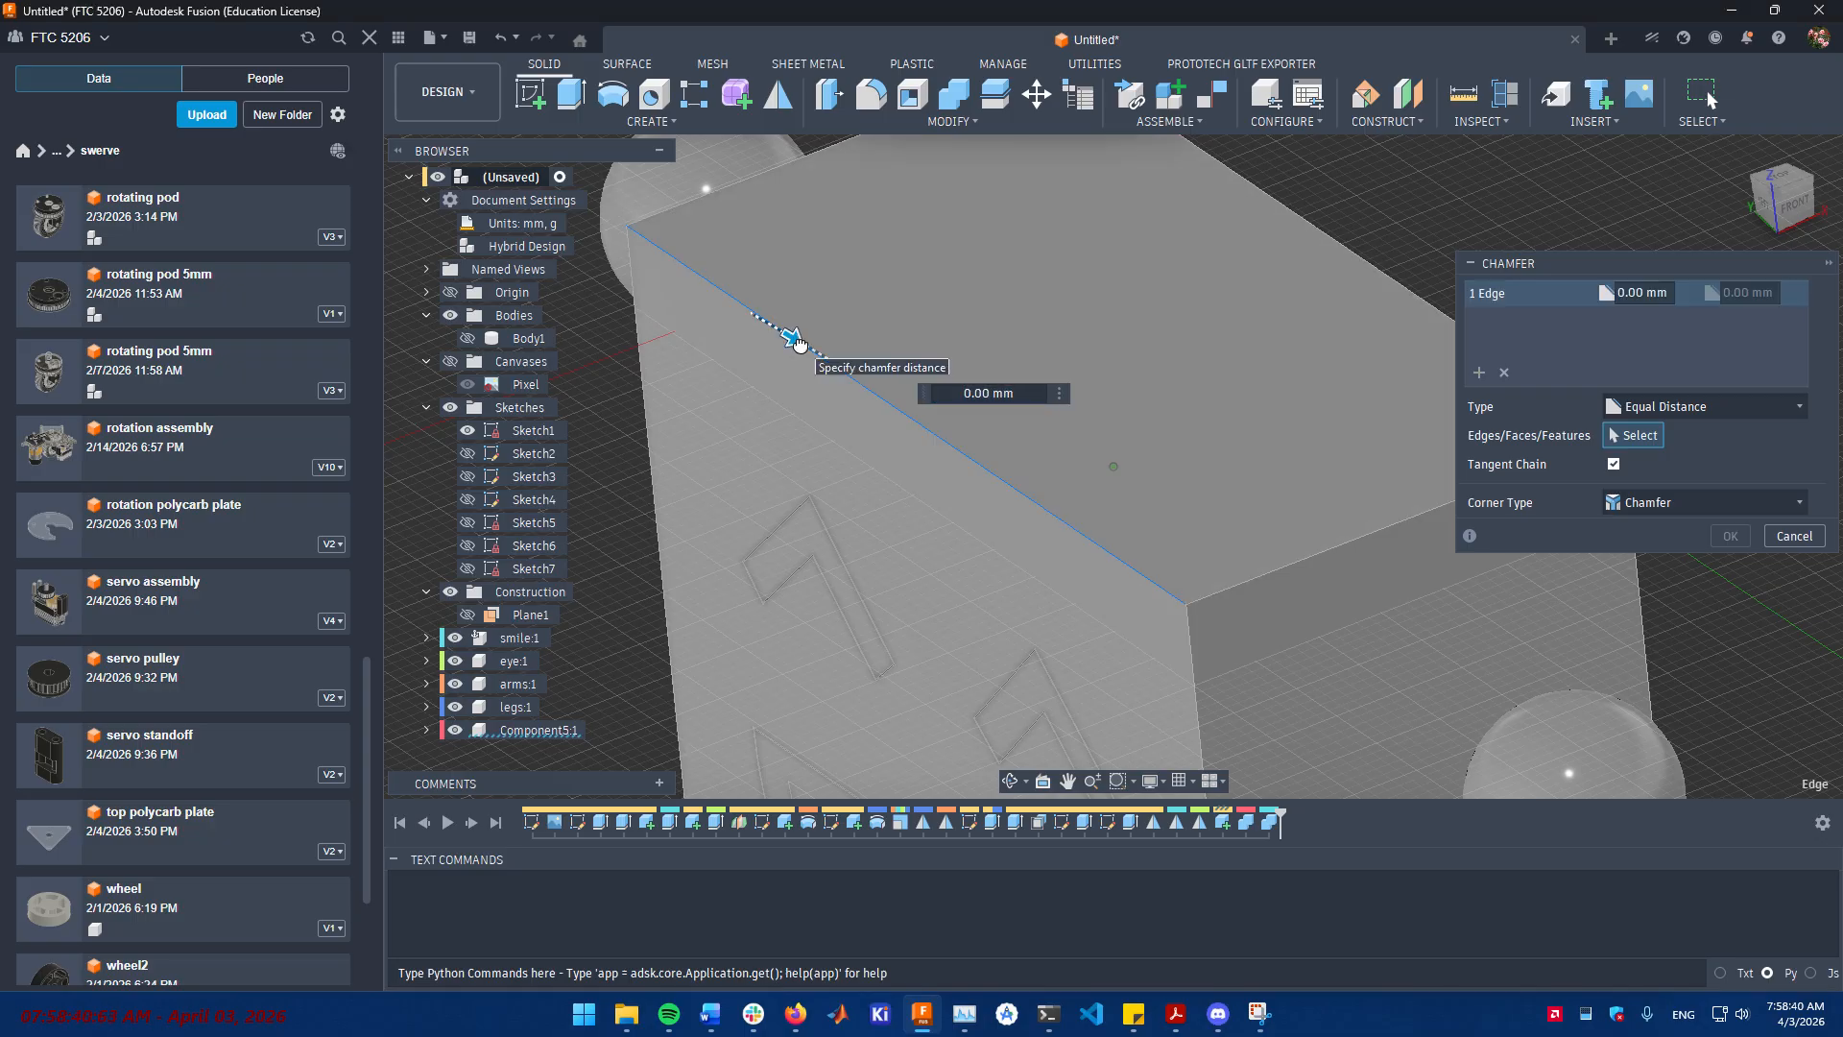
pyautogui.moveTo(796, 347); pyautogui.dragTo(832, 345)
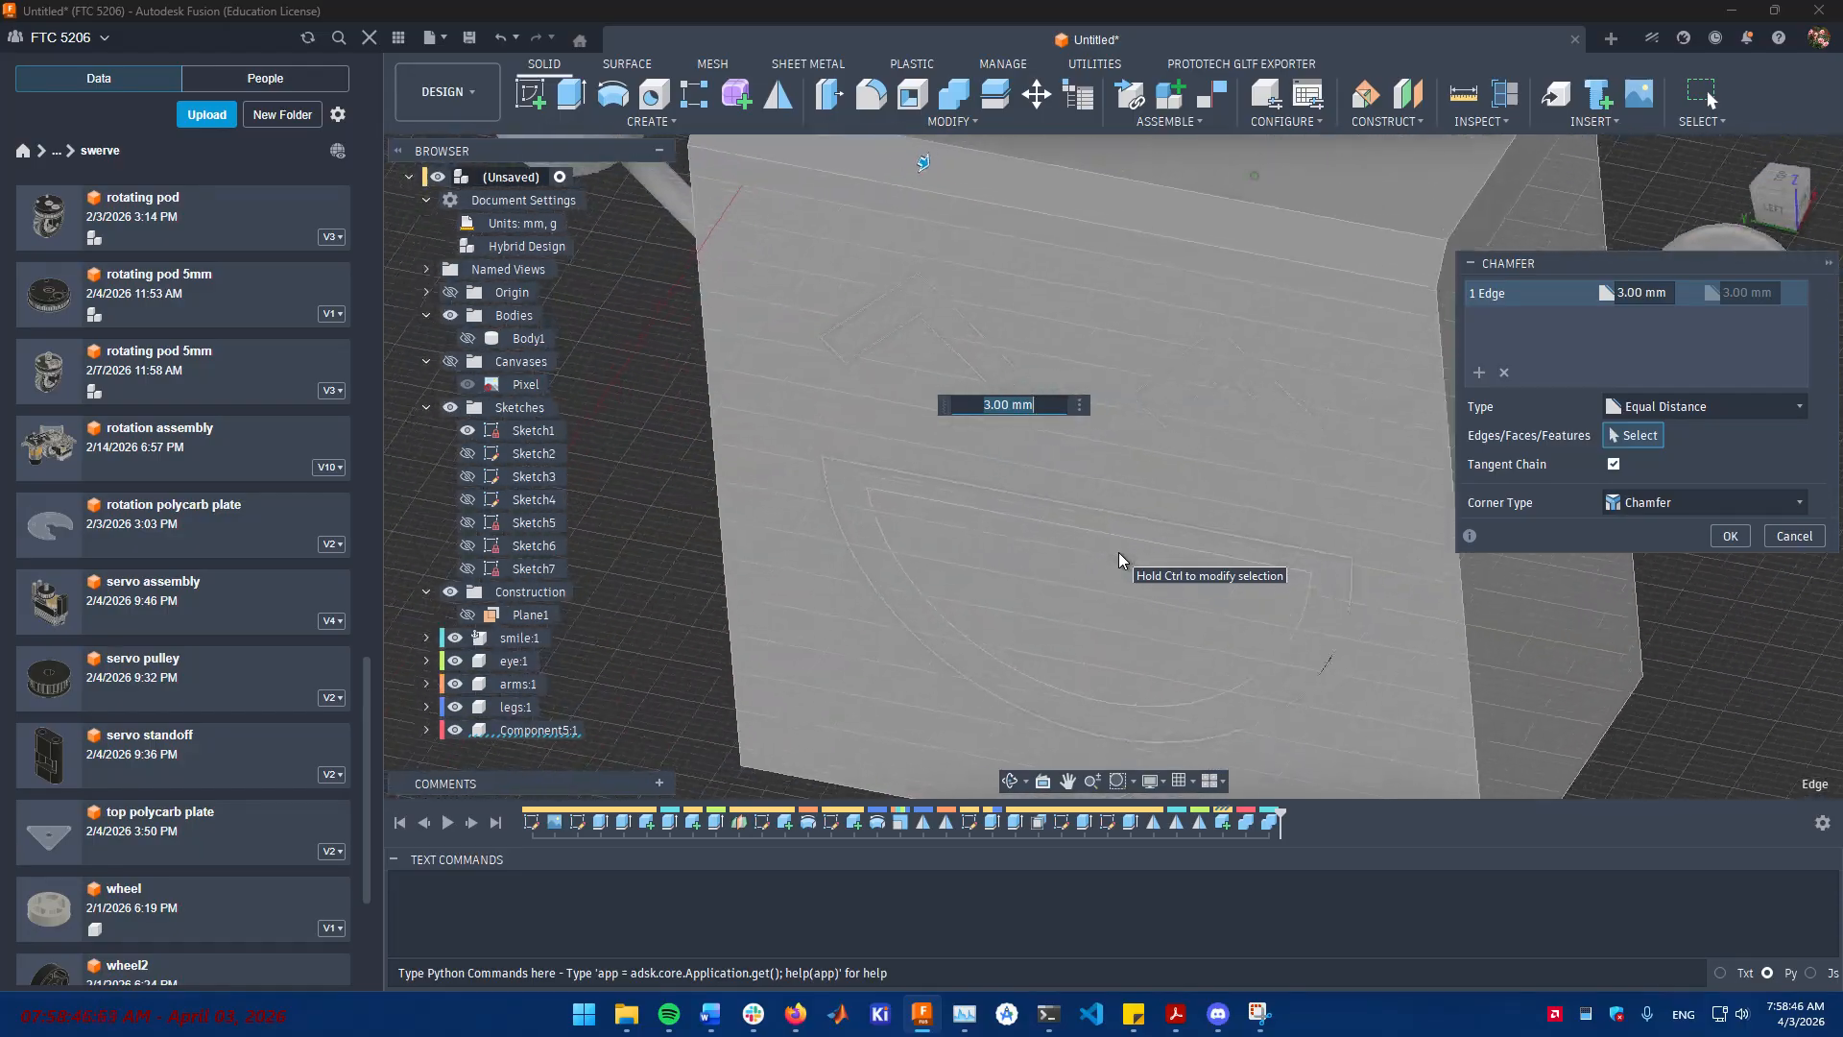
pyautogui.click(1785, 542)
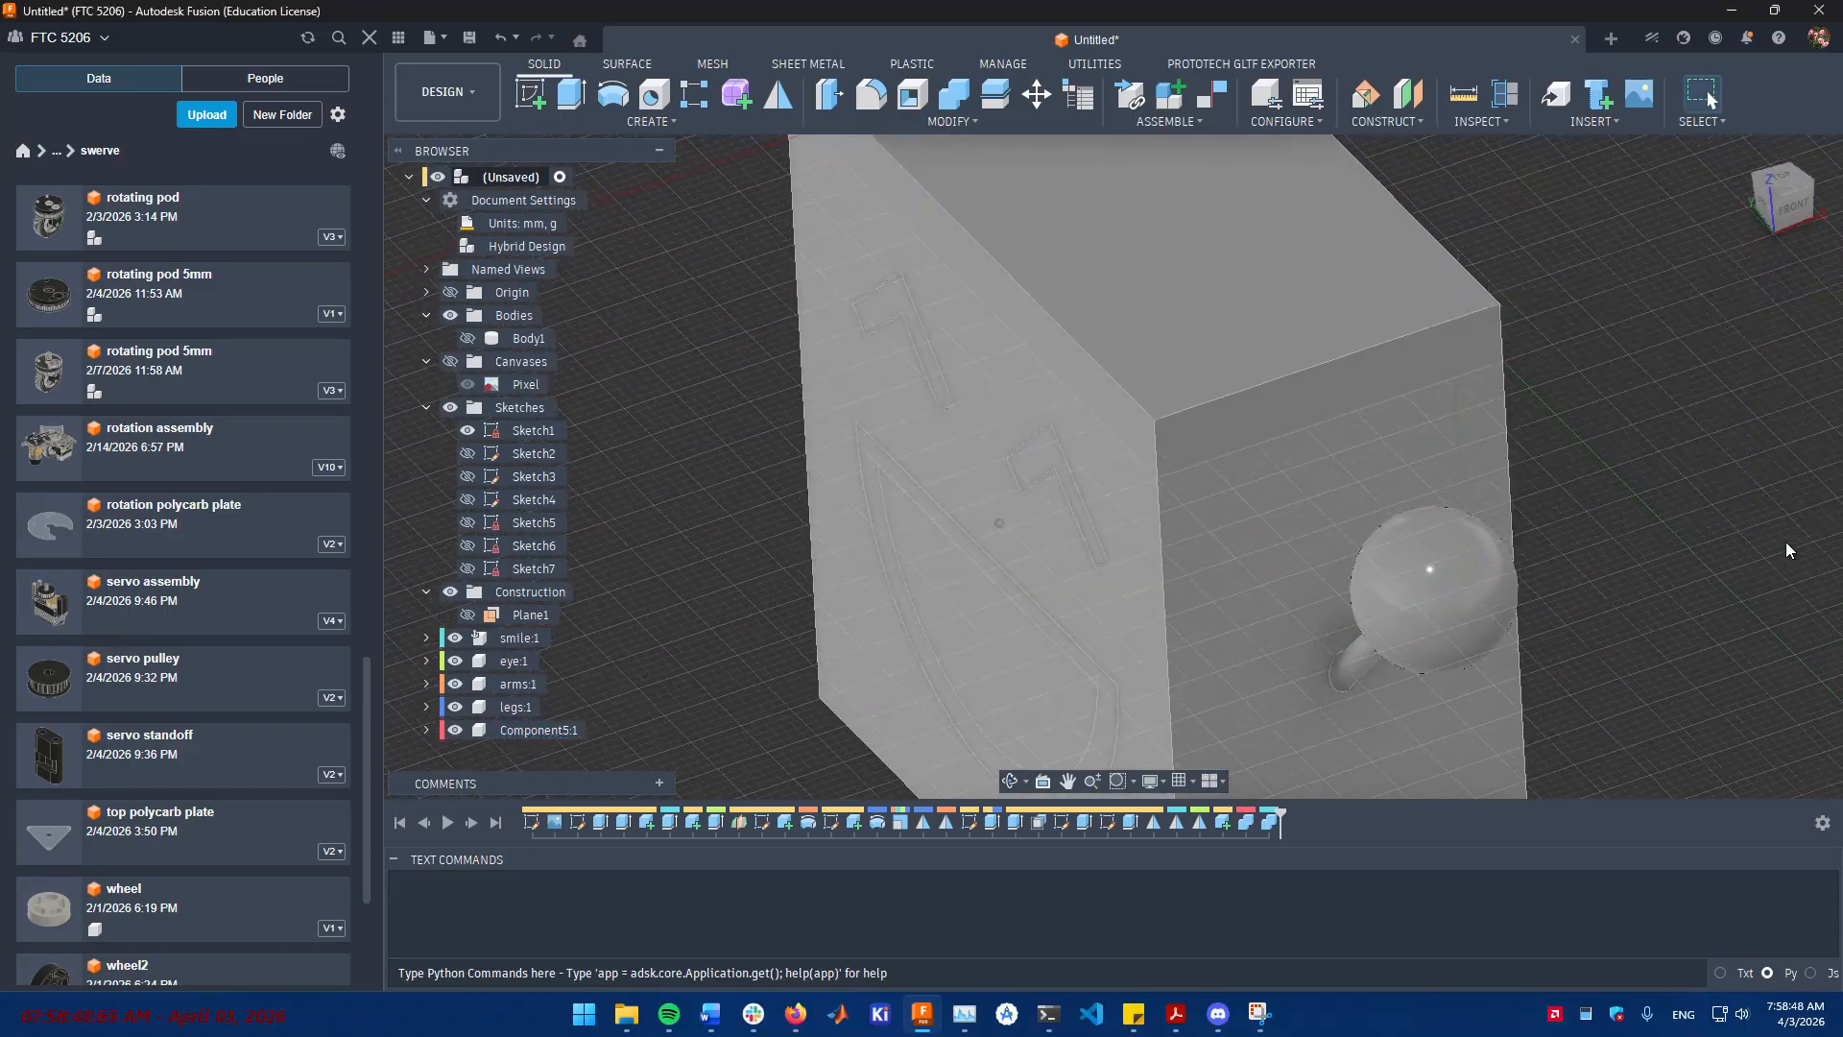
# - Start a constant-radius fillet on the block and select its four vertical edges and four top edges
pyautogui.click(872, 107)
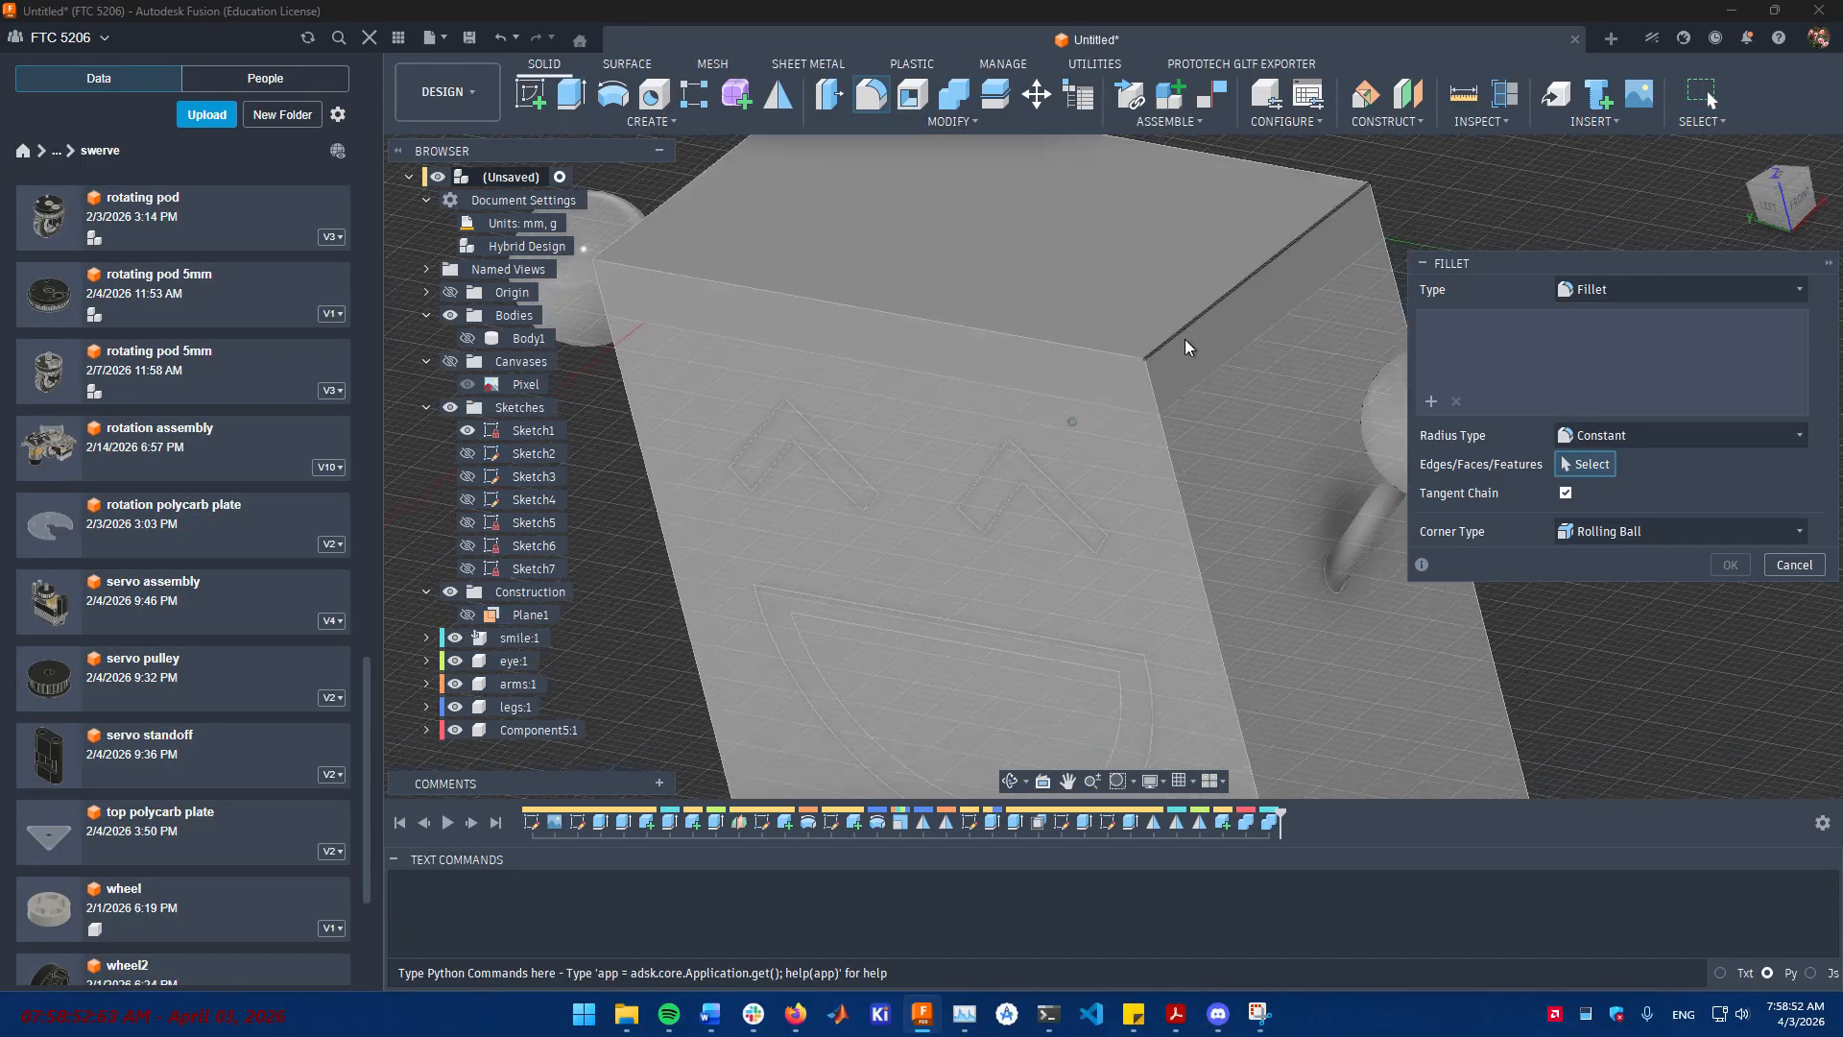
pyautogui.click(1177, 437)
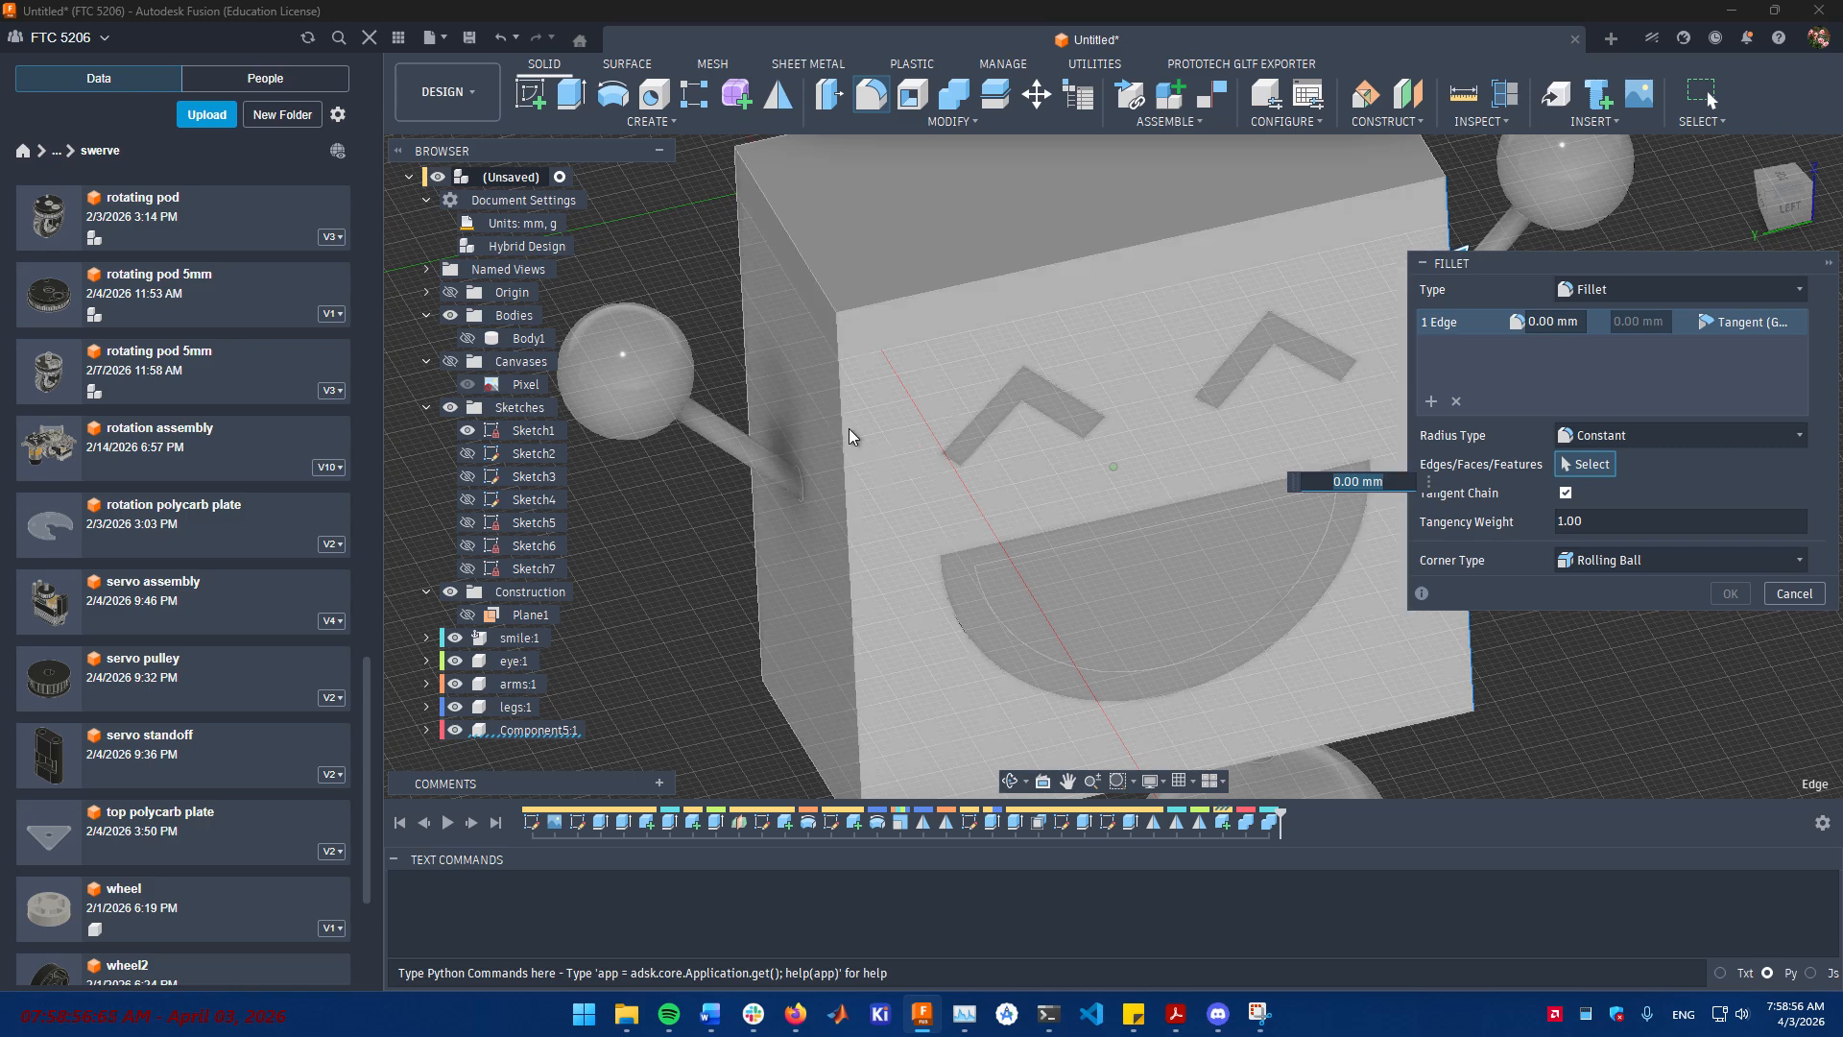
pyautogui.click(839, 343)
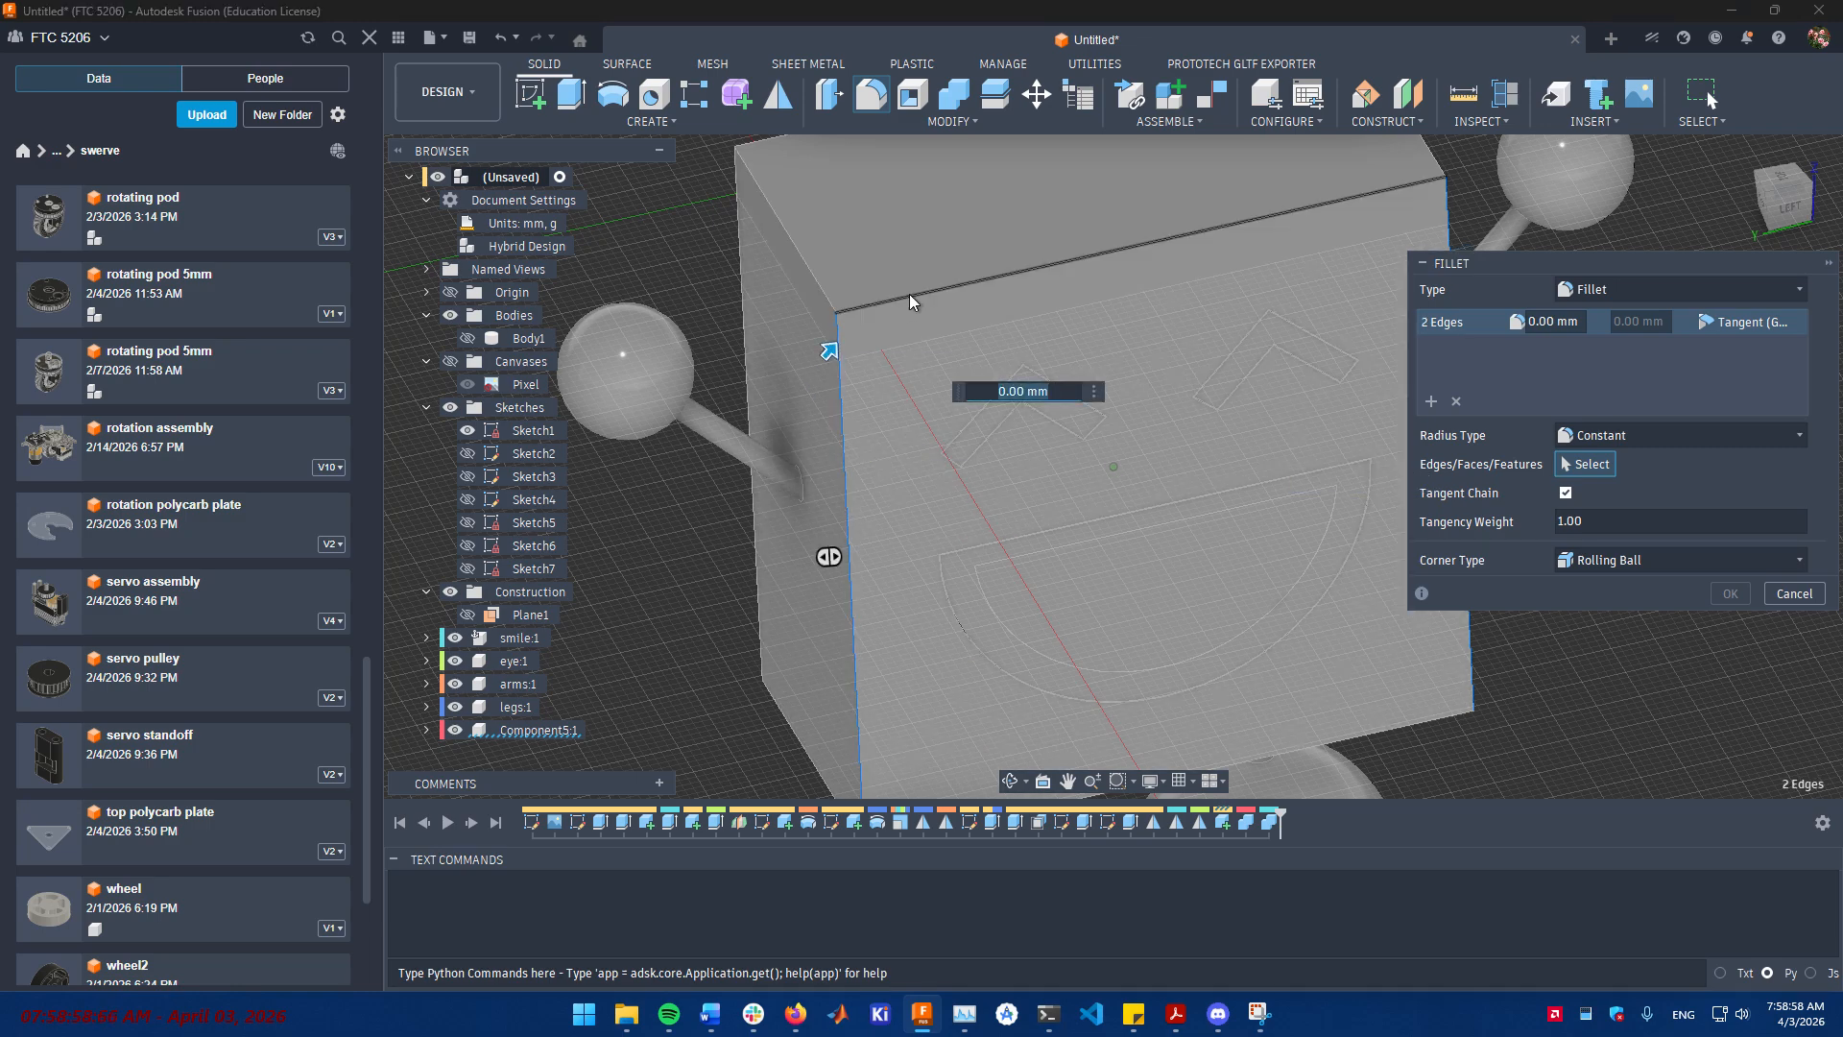
pyautogui.click(910, 293)
pyautogui.click(823, 281)
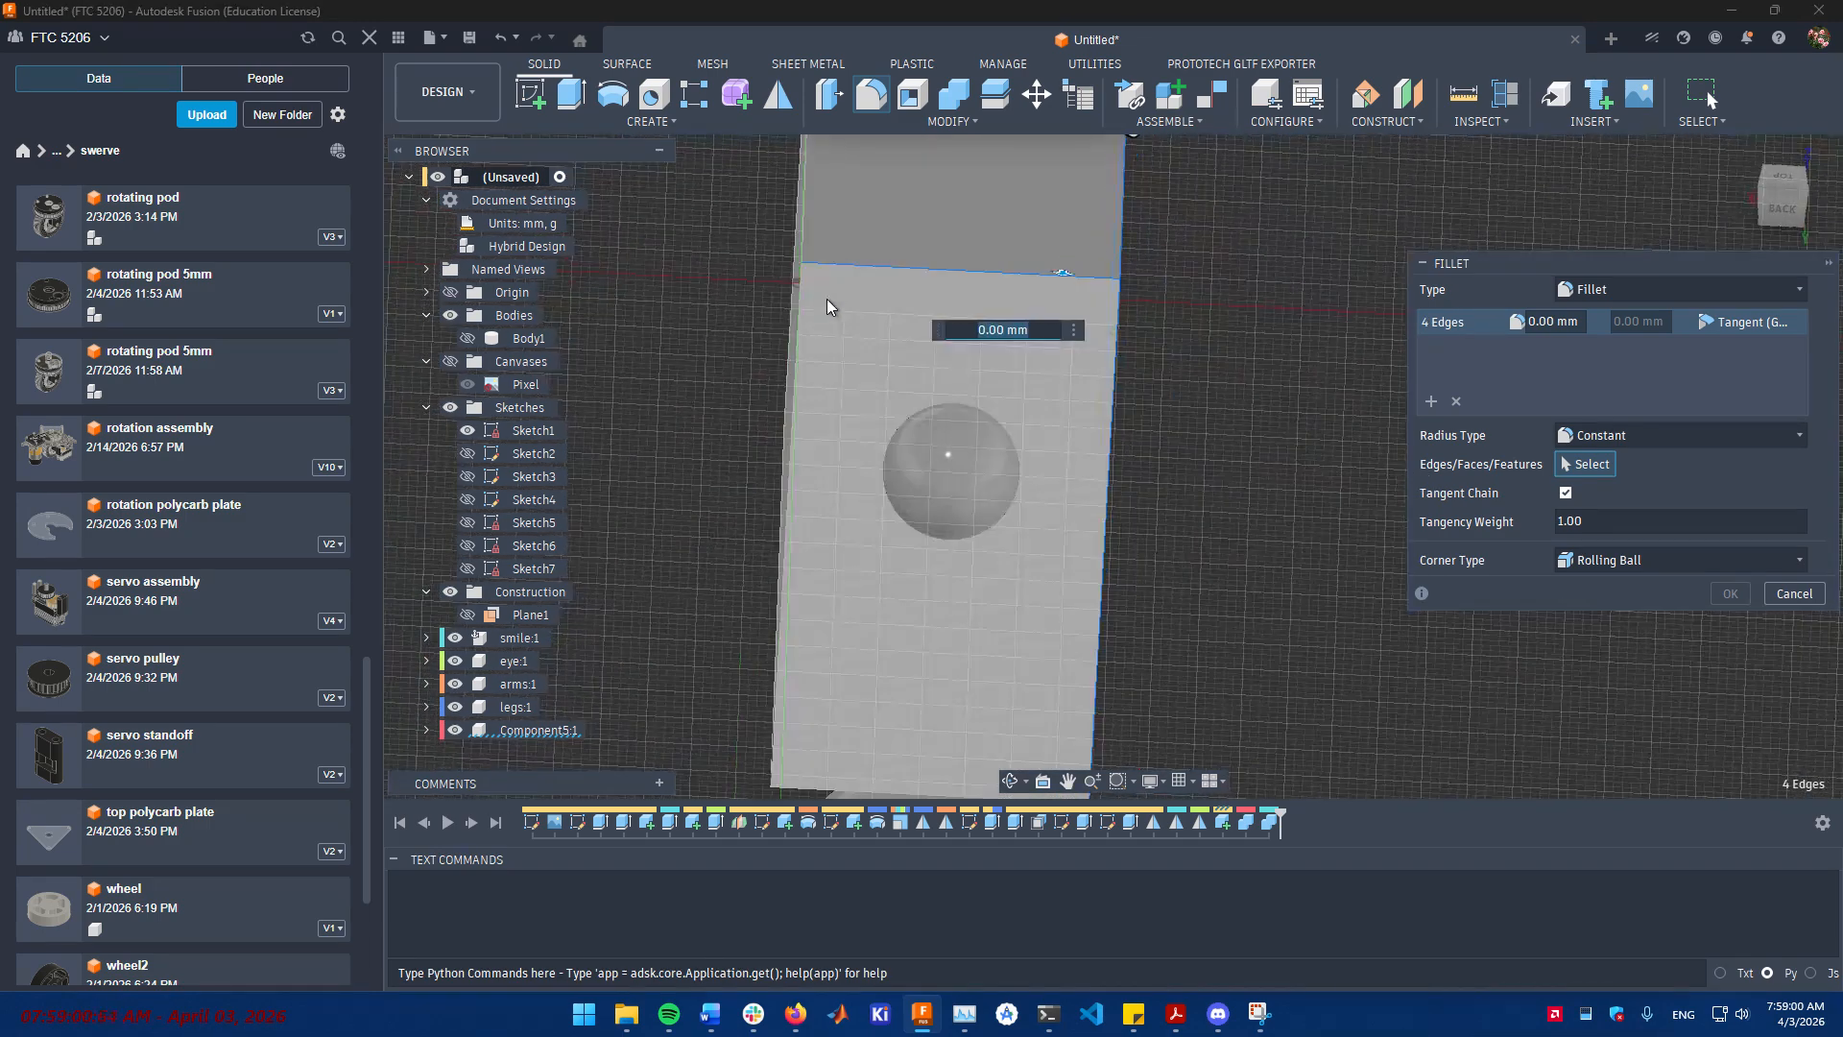
pyautogui.click(798, 362)
pyautogui.keyDown('shift'); pyautogui.moveTo(797, 363); pyautogui.dragTo(982, 380, button='middle'); pyautogui.keyUp('shift')
pyautogui.click(903, 242)
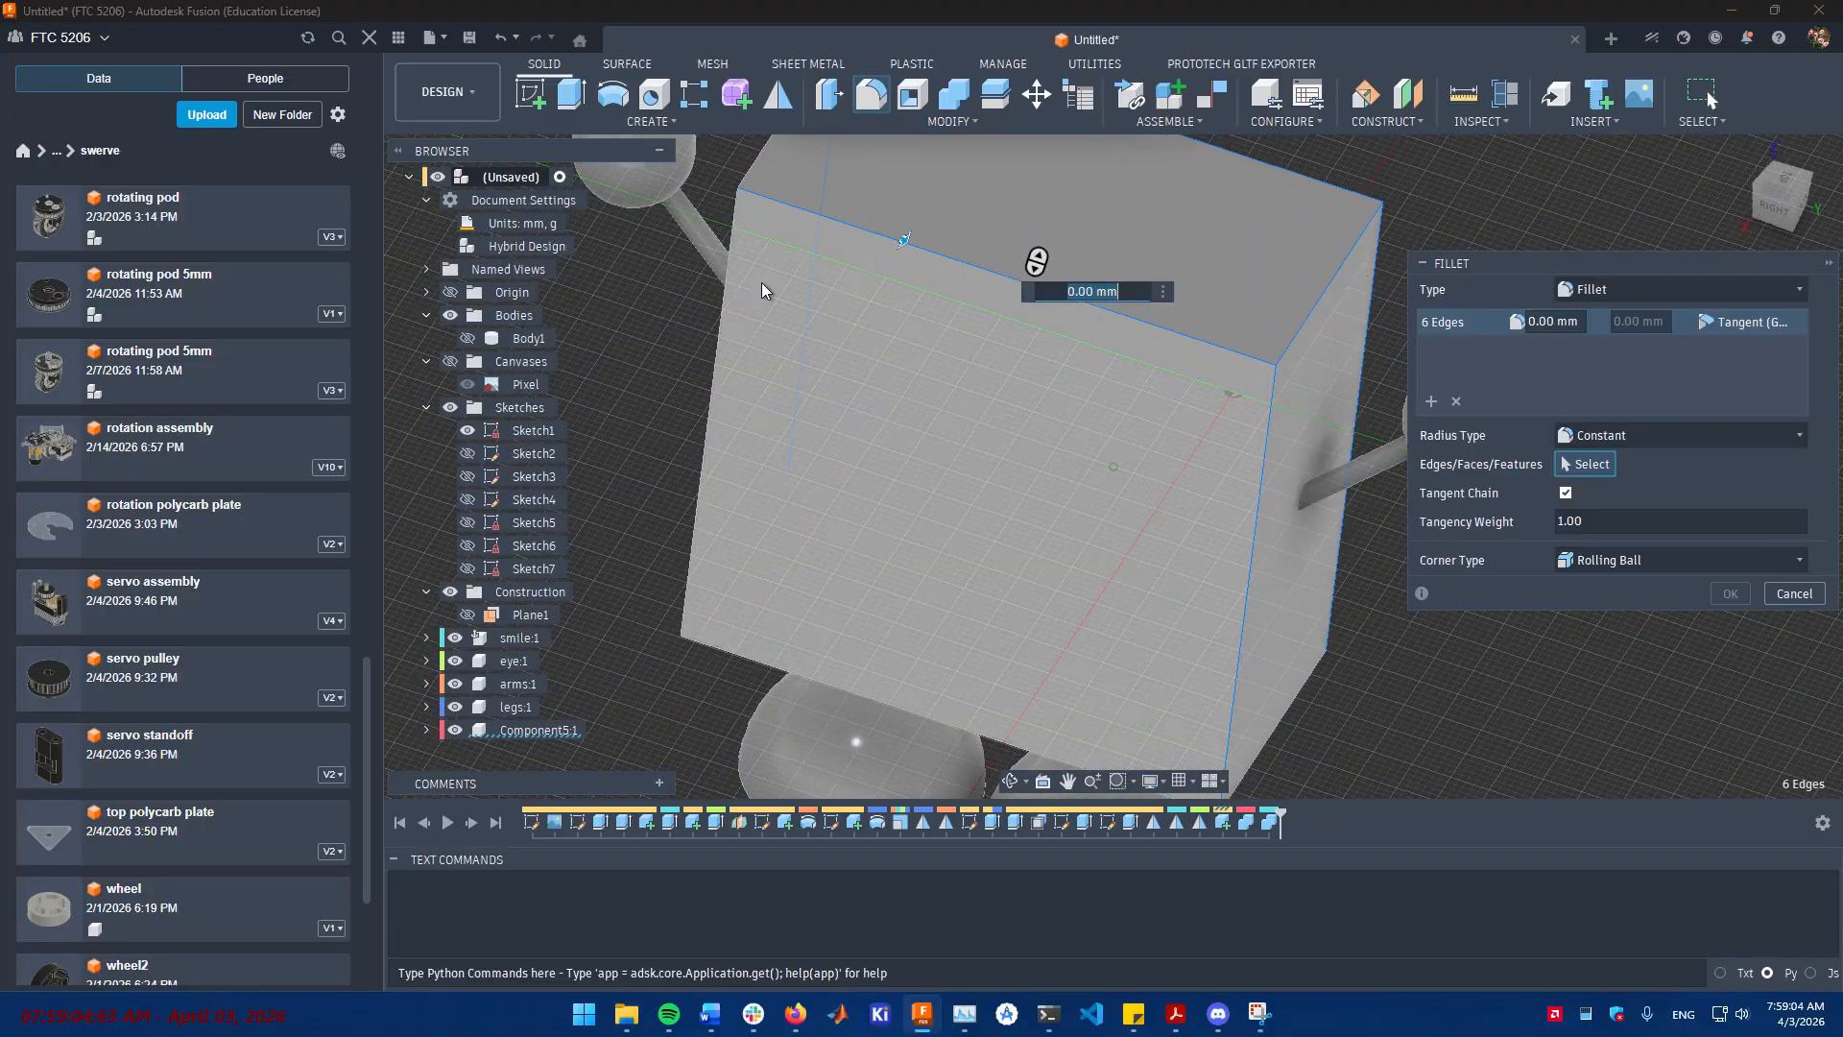
pyautogui.click(724, 330)
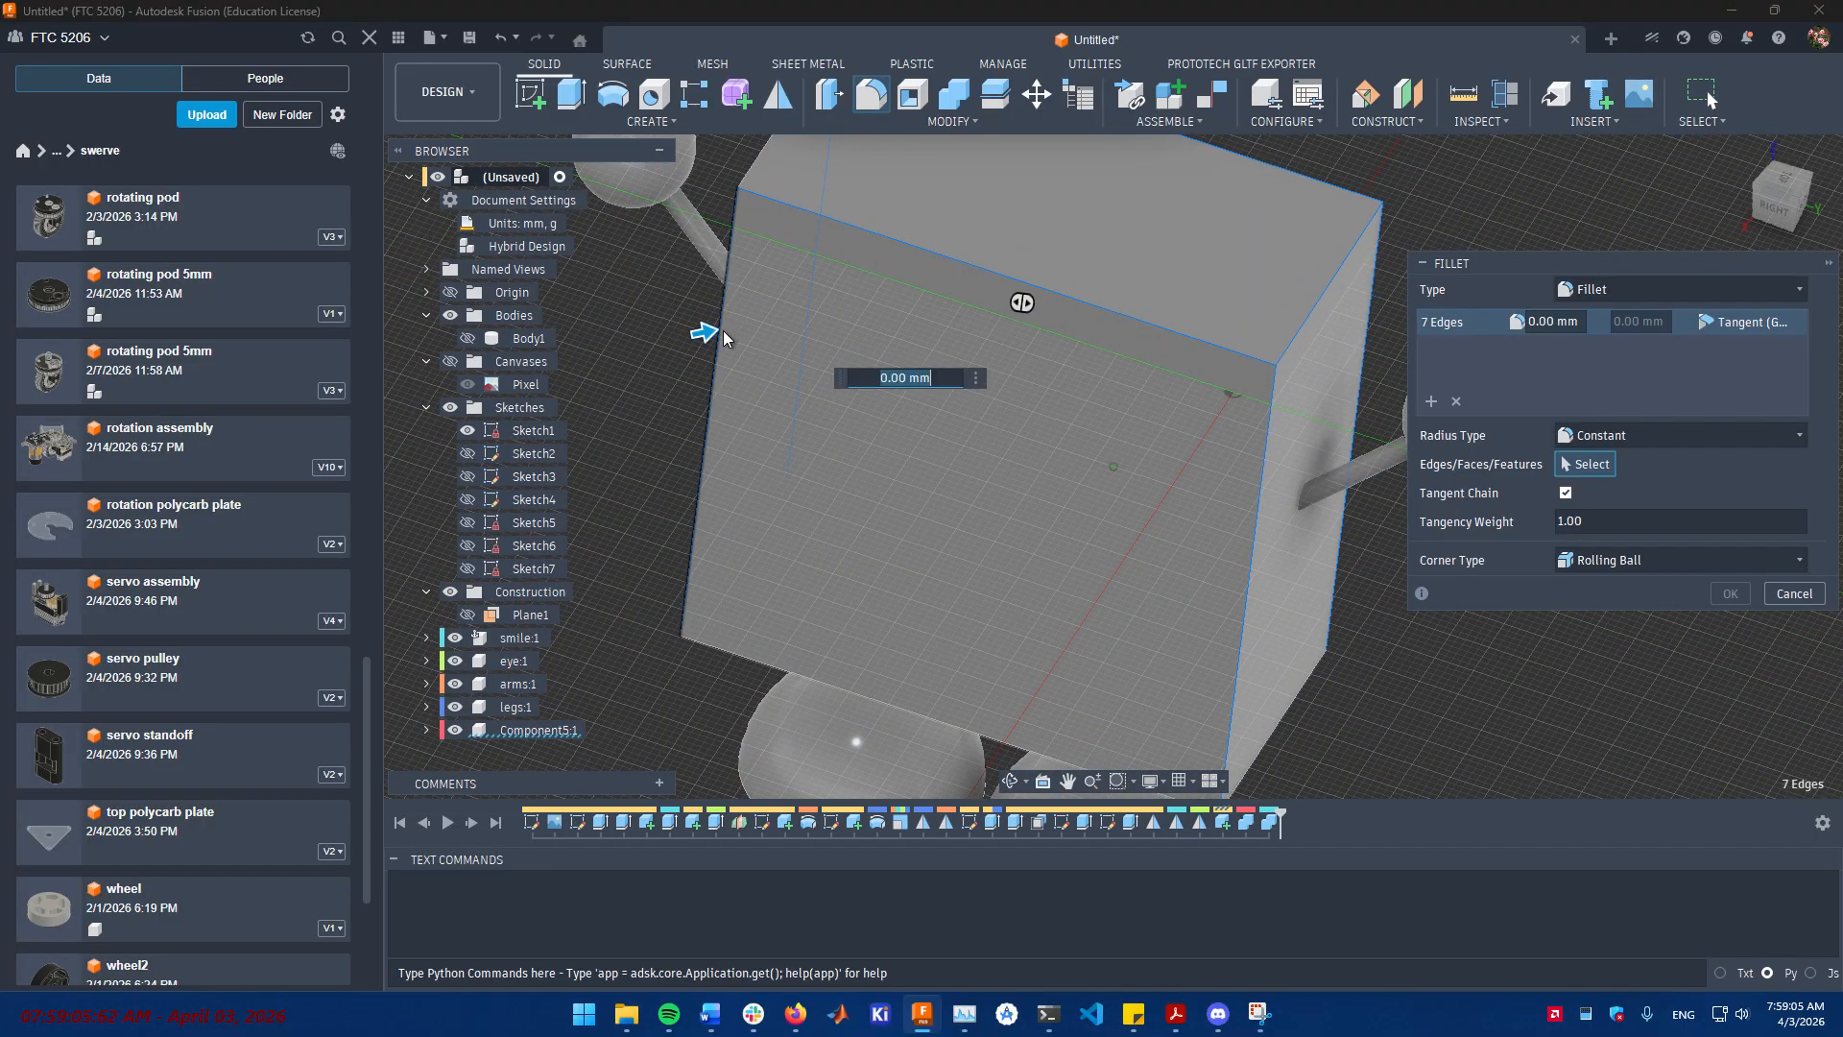
pyautogui.click(751, 165)
# - Add the block's four bottom edges to the fillet selection so that all twelve edges are included
pyautogui.keyDown('shift'); pyautogui.moveTo(750, 165); pyautogui.dragTo(913, 452, button='middle'); pyautogui.keyUp('shift')
pyautogui.click(1090, 523)
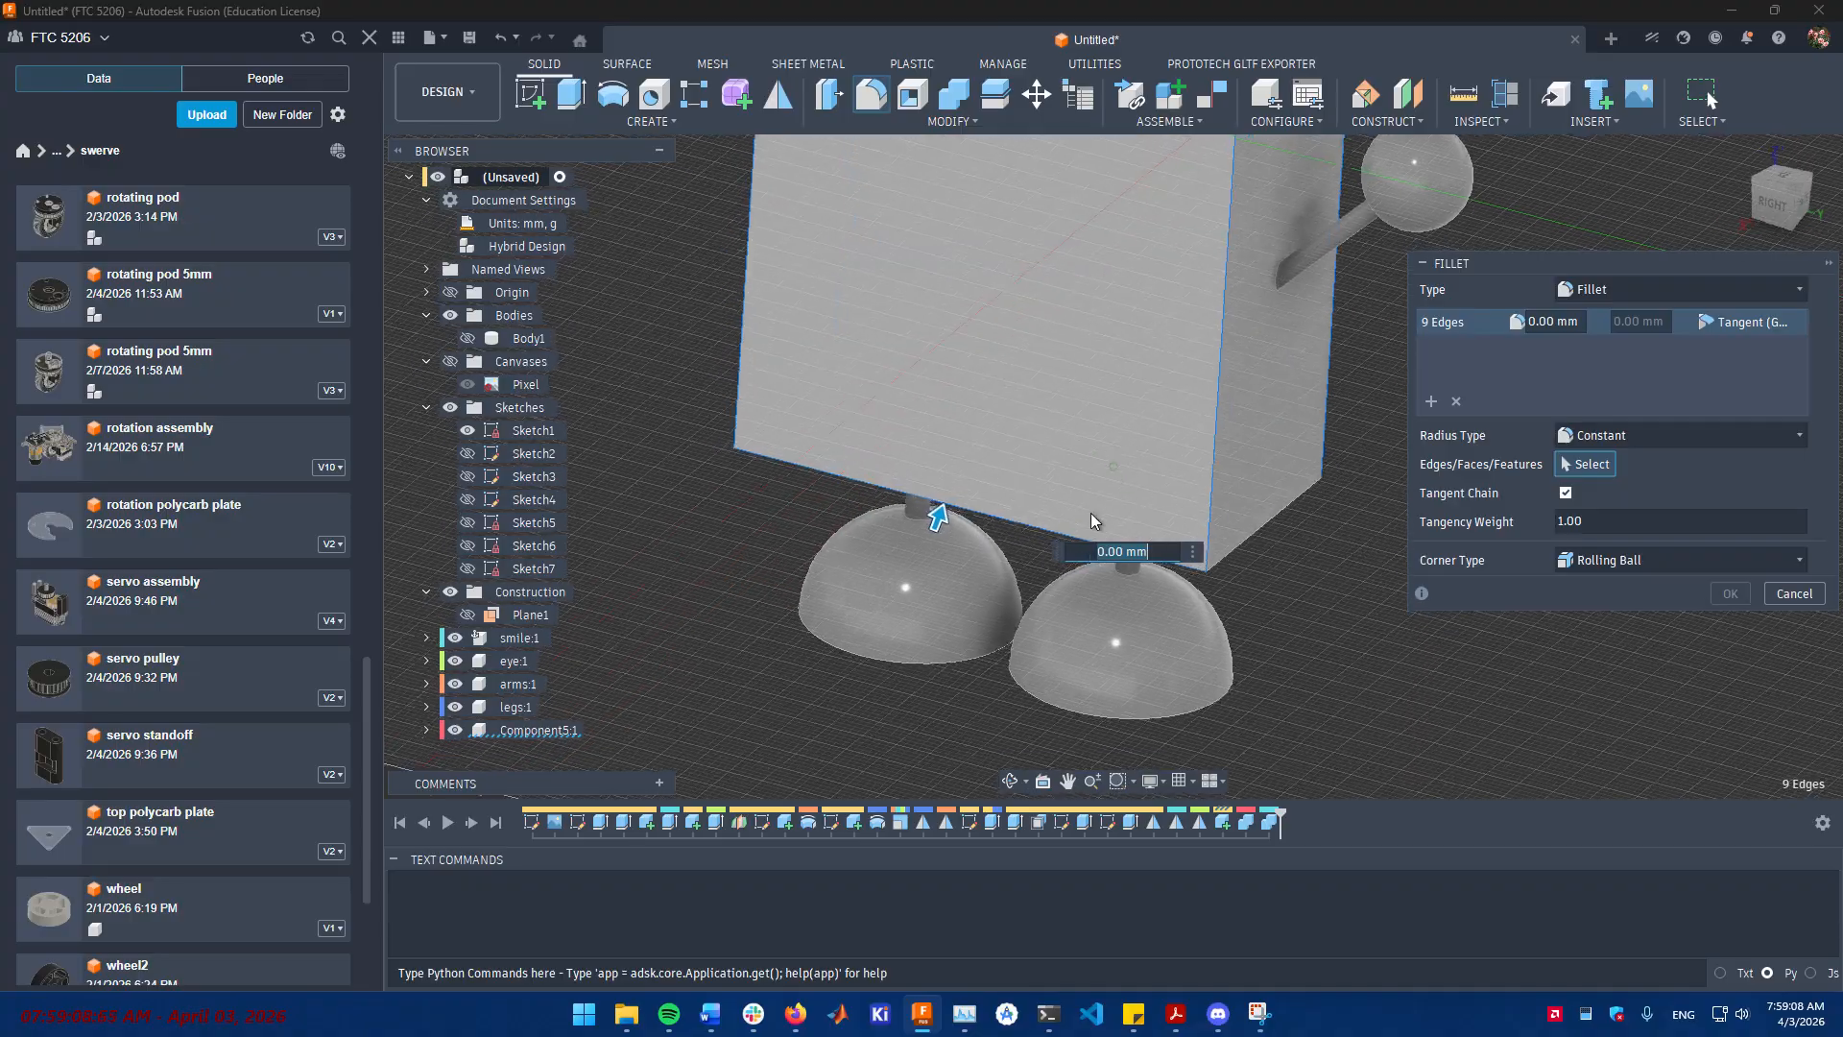
pyautogui.click(1333, 501)
pyautogui.keyDown('shift'); pyautogui.moveTo(1332, 501); pyautogui.dragTo(1184, 506, button='middle'); pyautogui.keyUp('shift')
pyautogui.click(880, 619)
pyautogui.click(1111, 572)
# - Set the fillet radius for all the block's edges to 6.50 mm and apply the fillet
pyautogui.scroll(5, 1195, 597)
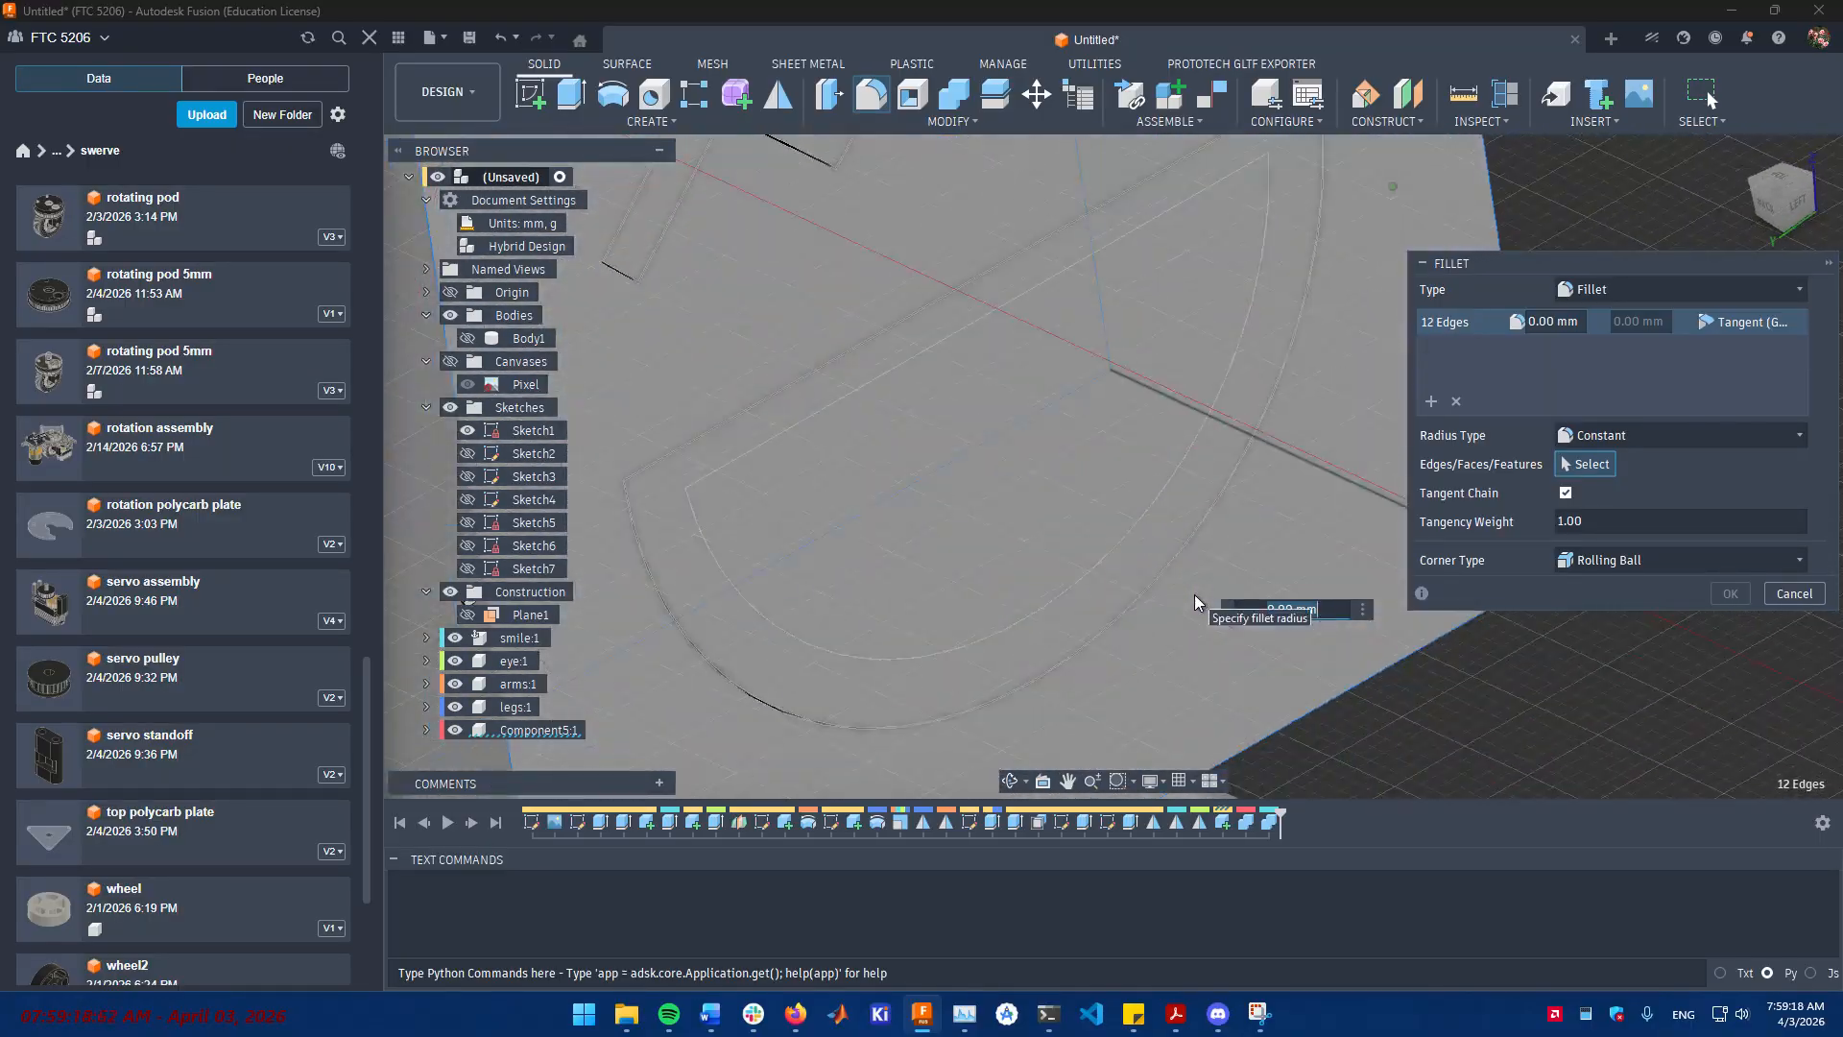
pyautogui.moveTo(1195, 596)
pyautogui.keyDown('shift'); pyautogui.mouseDown(button='middle')
pyautogui.moveTo(1195, 652)
pyautogui.moveTo(1212, 580)
pyautogui.mouseUp(button='middle'); pyautogui.keyUp('shift')
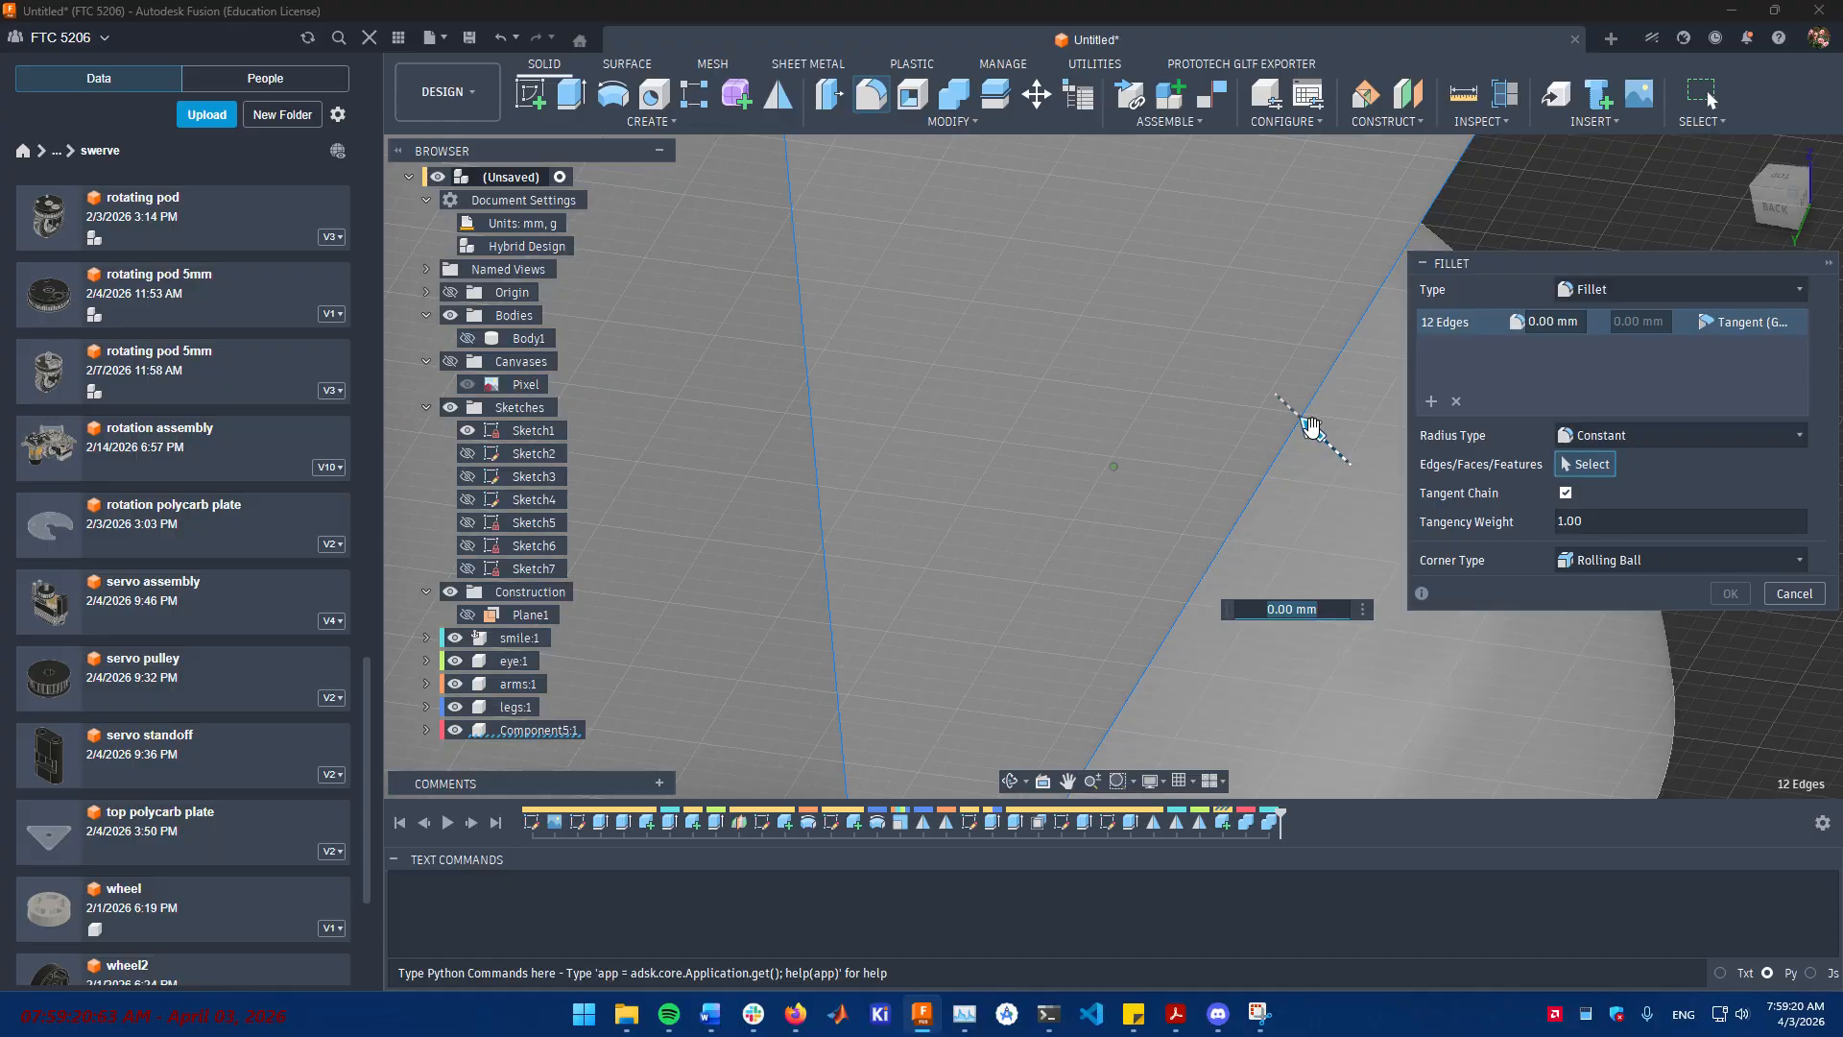
pyautogui.moveTo(1305, 424); pyautogui.dragTo(1235, 401)
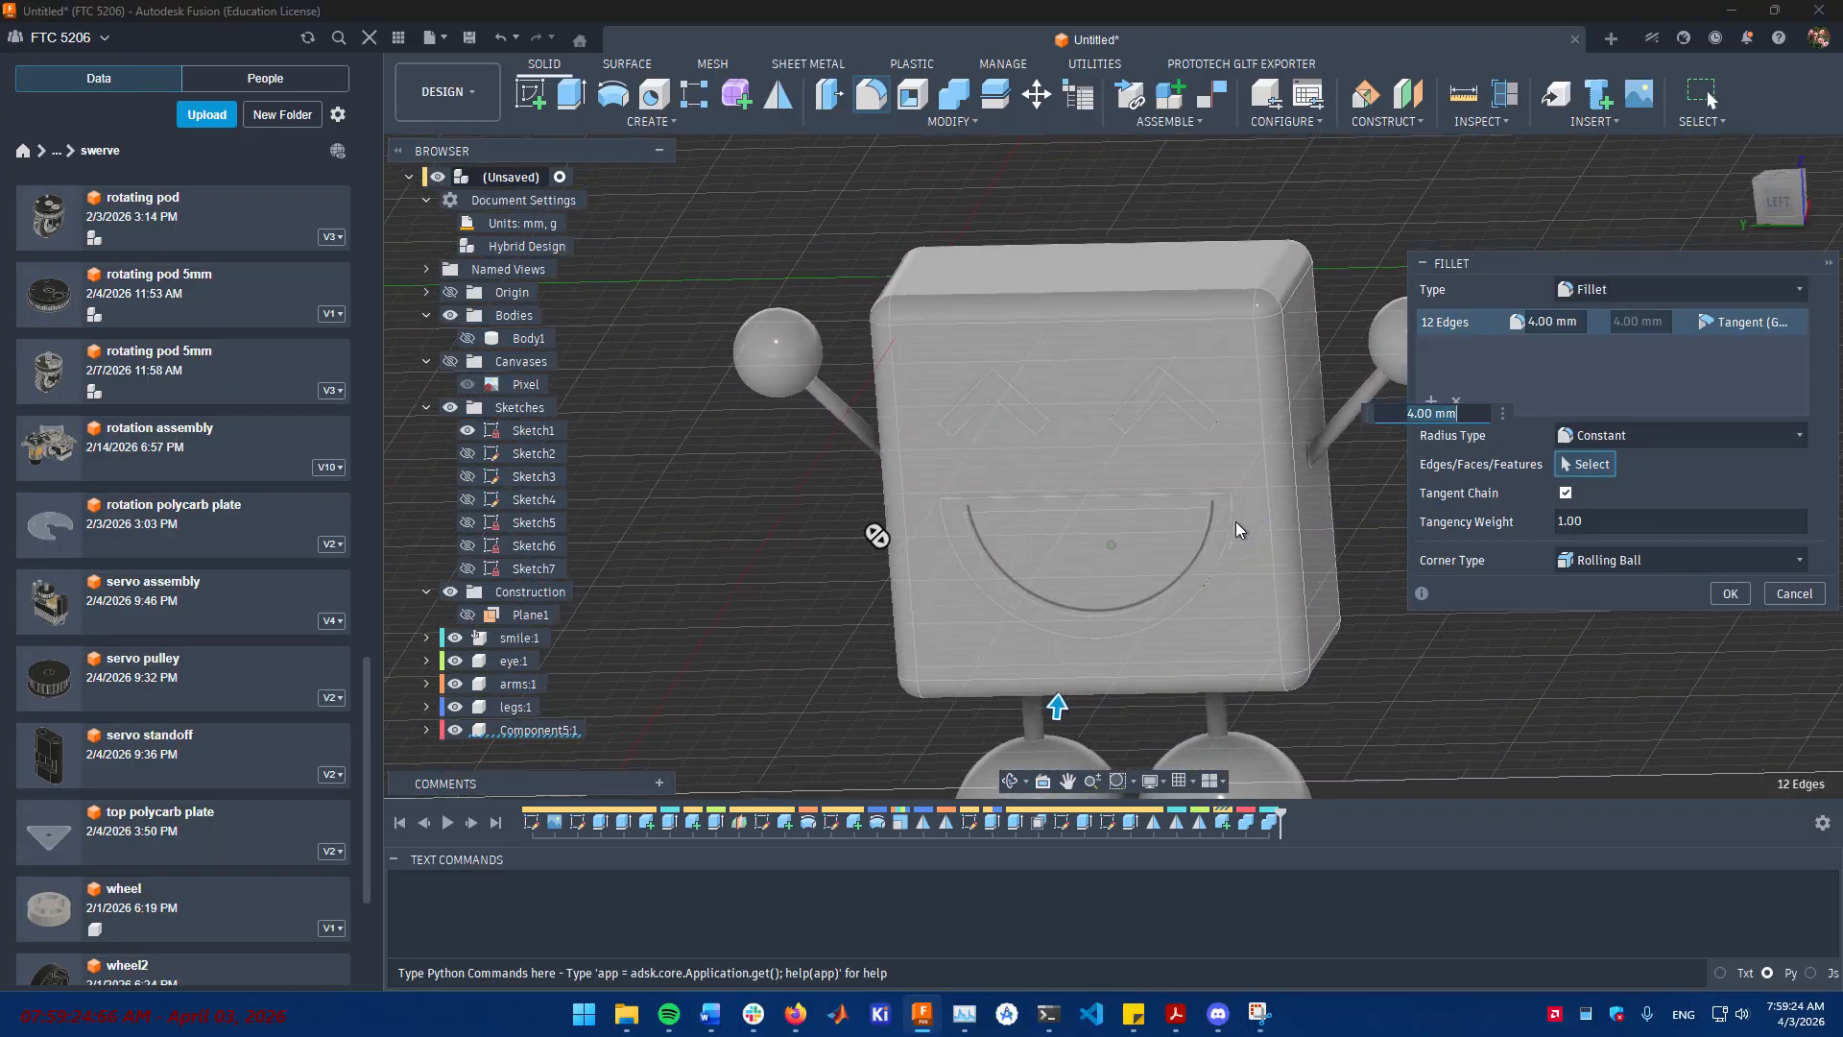
pyautogui.moveTo(1225, 704); pyautogui.dragTo(1219, 695)
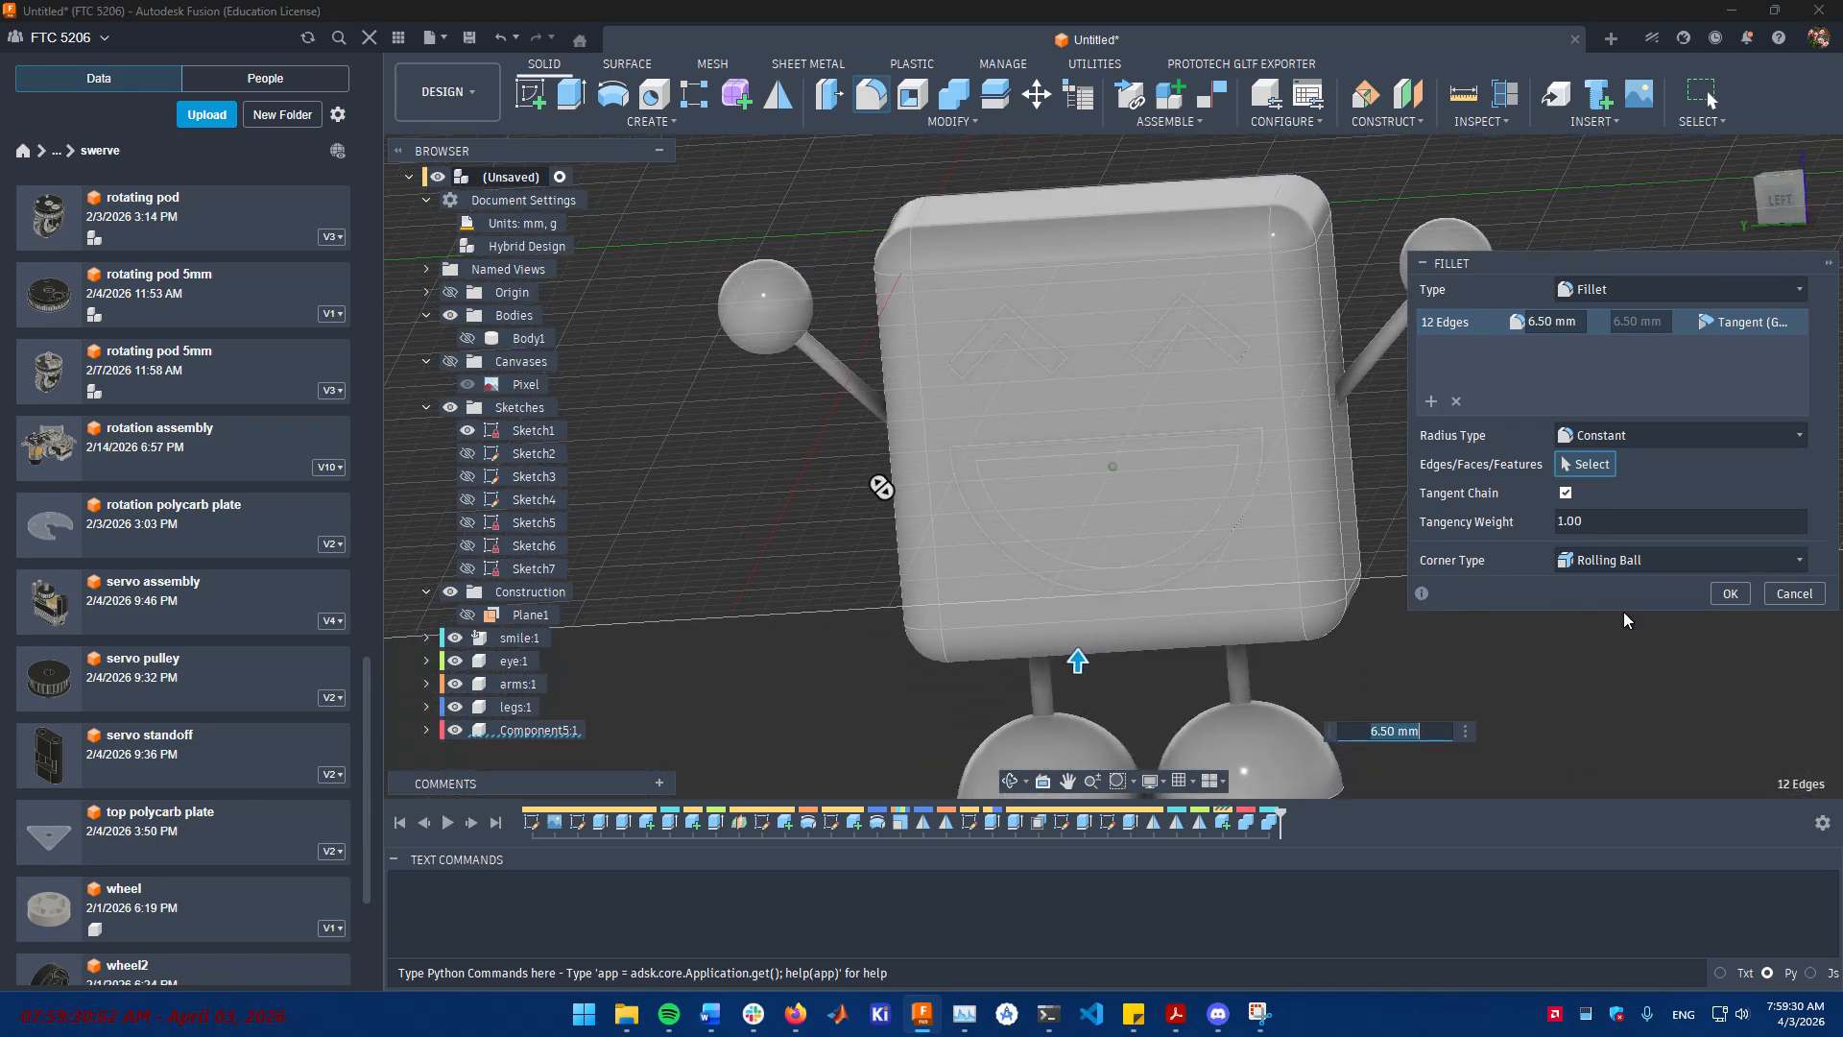
pyautogui.click(1735, 591)
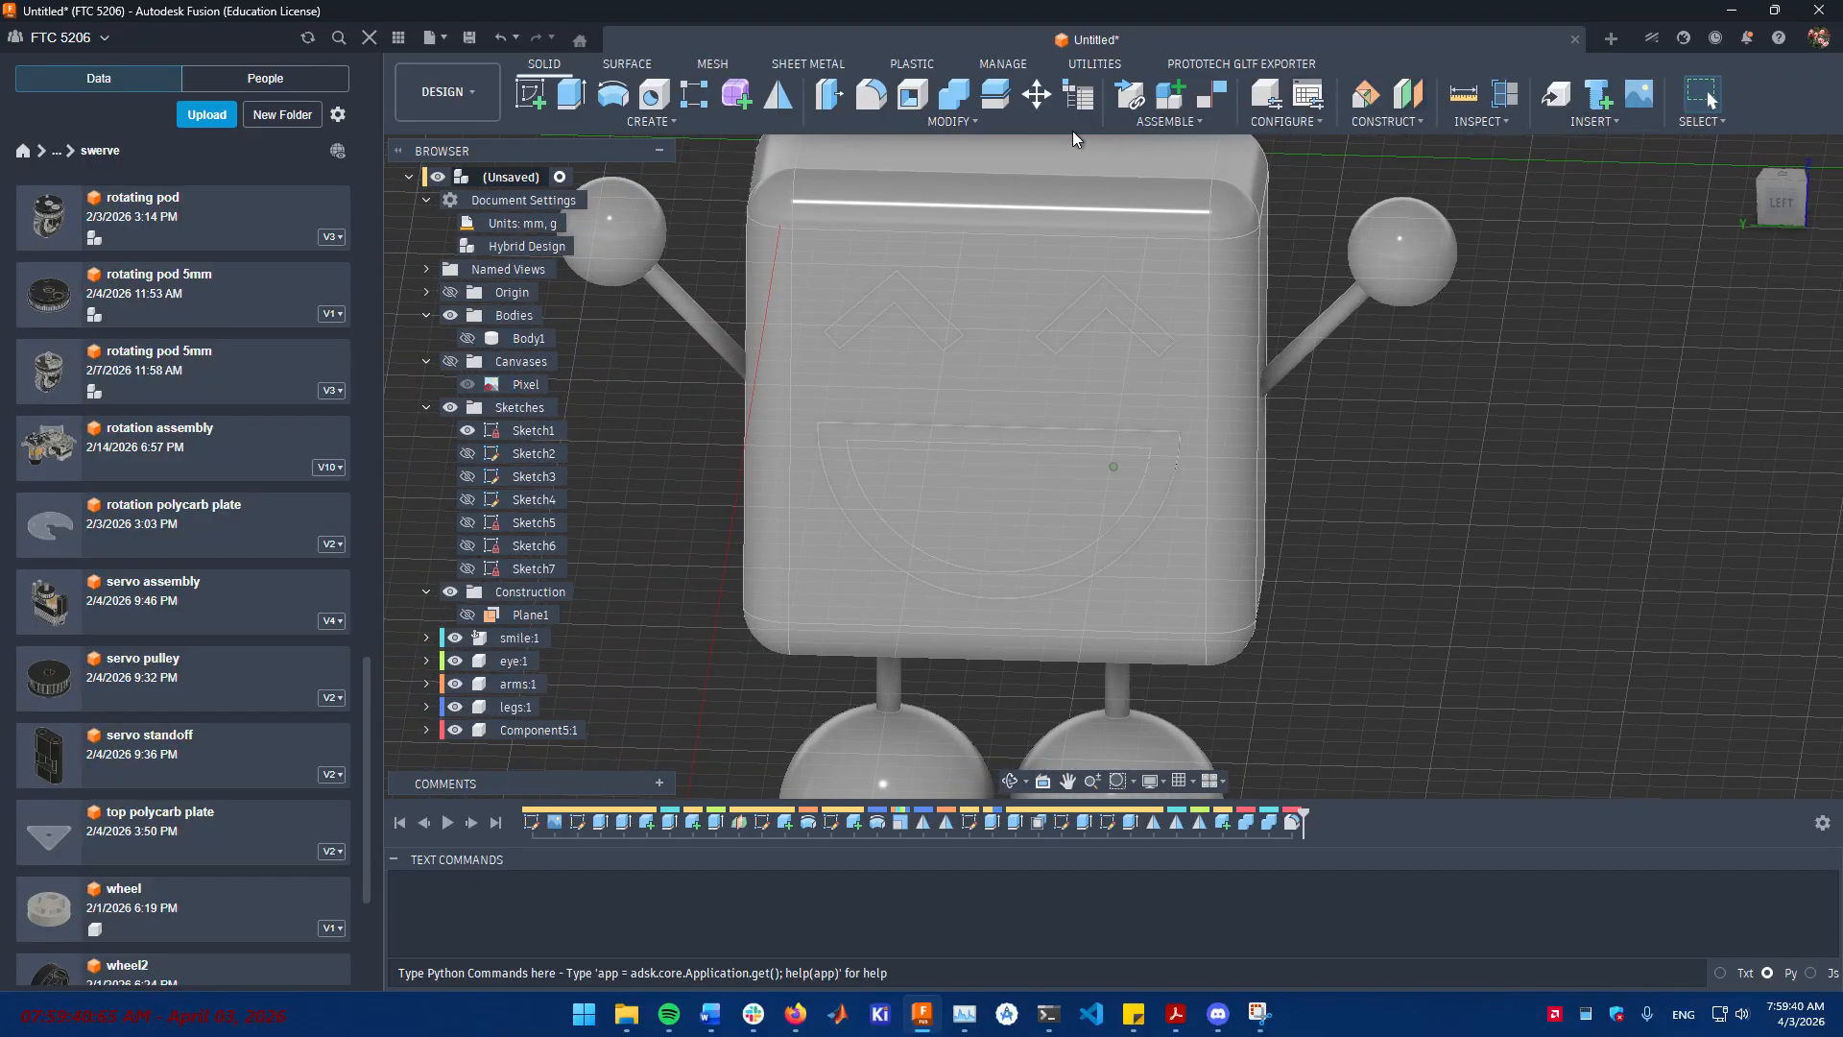
# - Search the appearance library for red and apply Plastic - Matte (Red) to the block body
pyautogui.click(1021, 118)
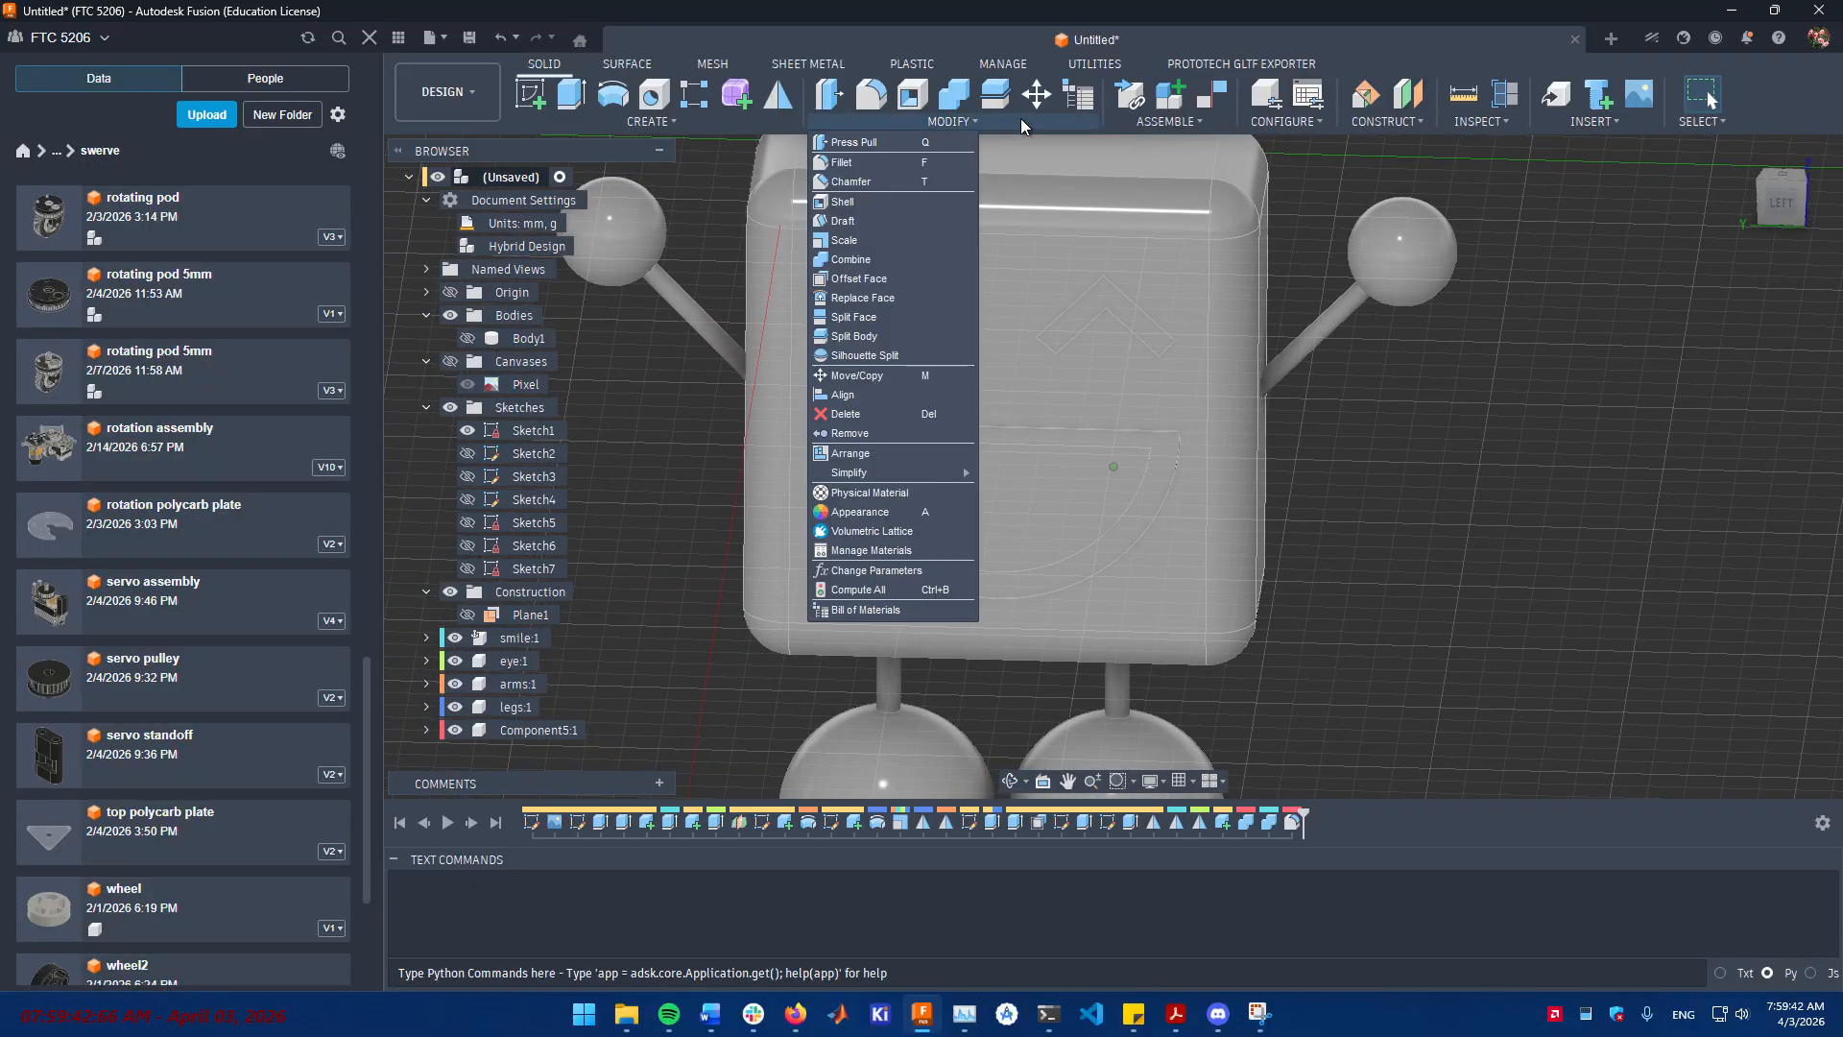
pyautogui.click(935, 513)
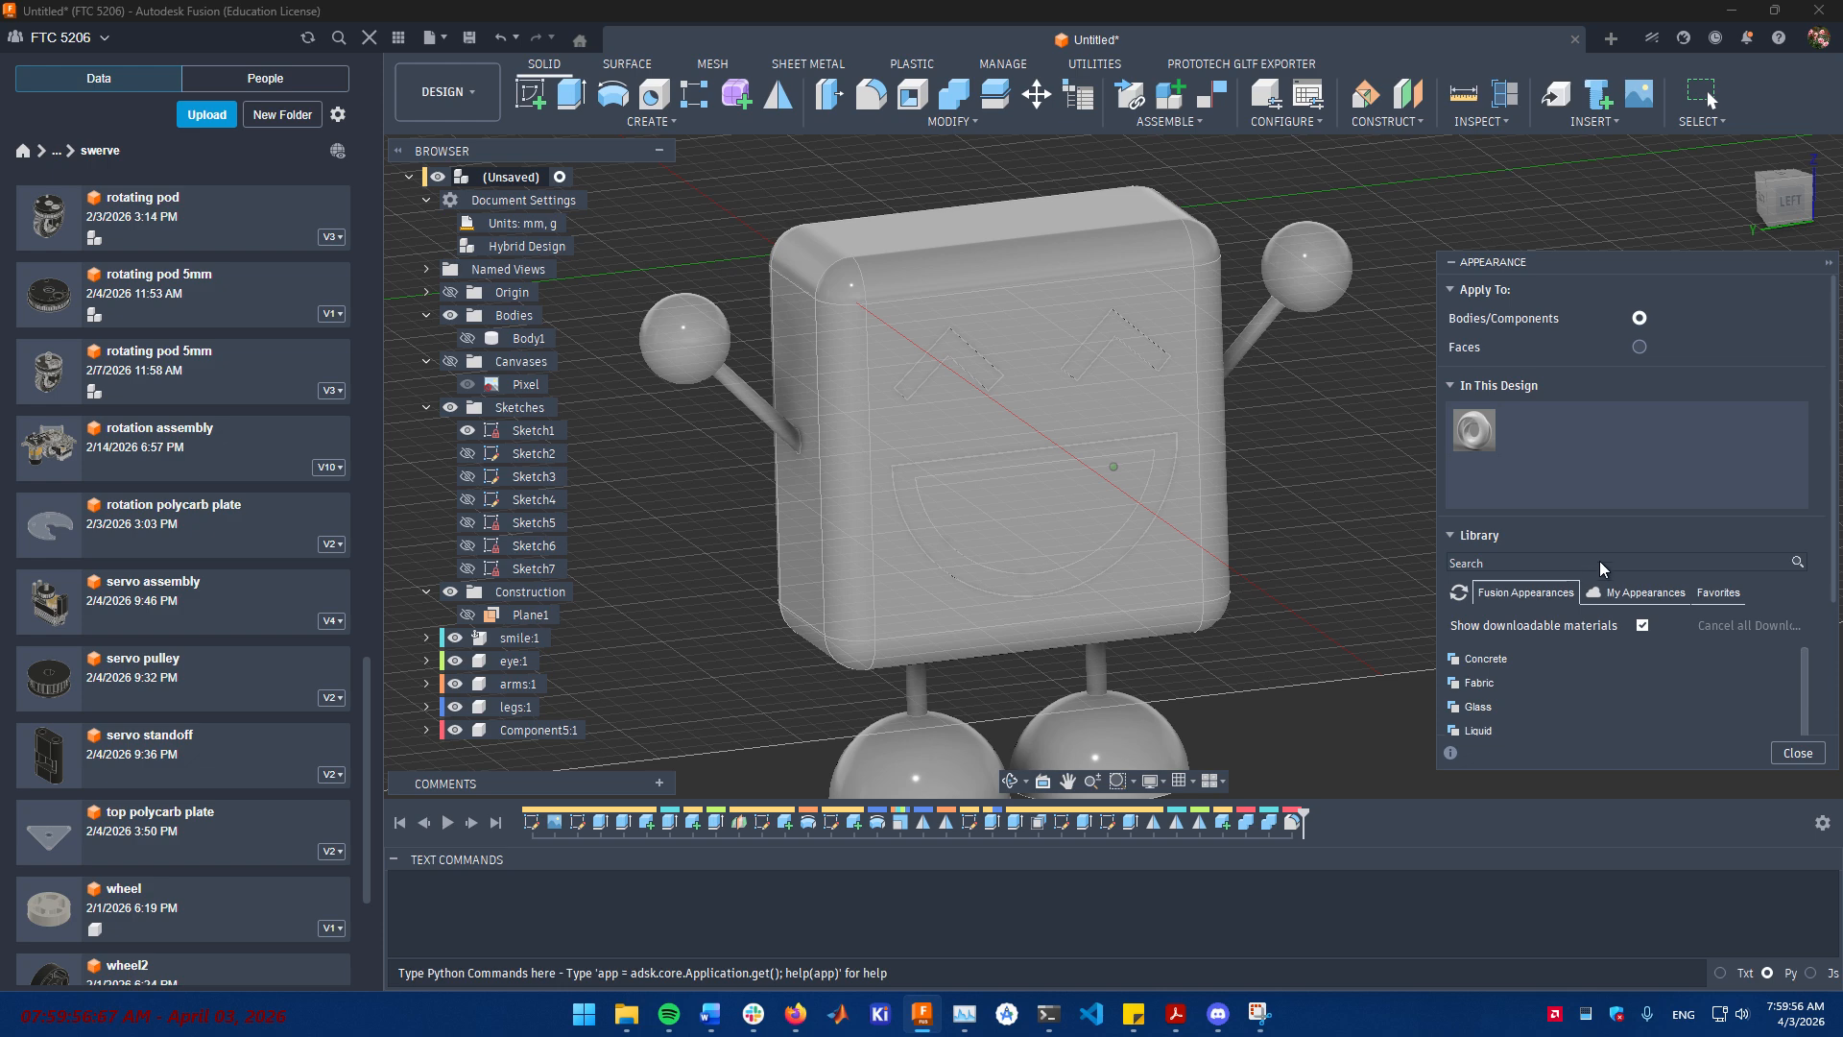
pyautogui.click(1624, 565)
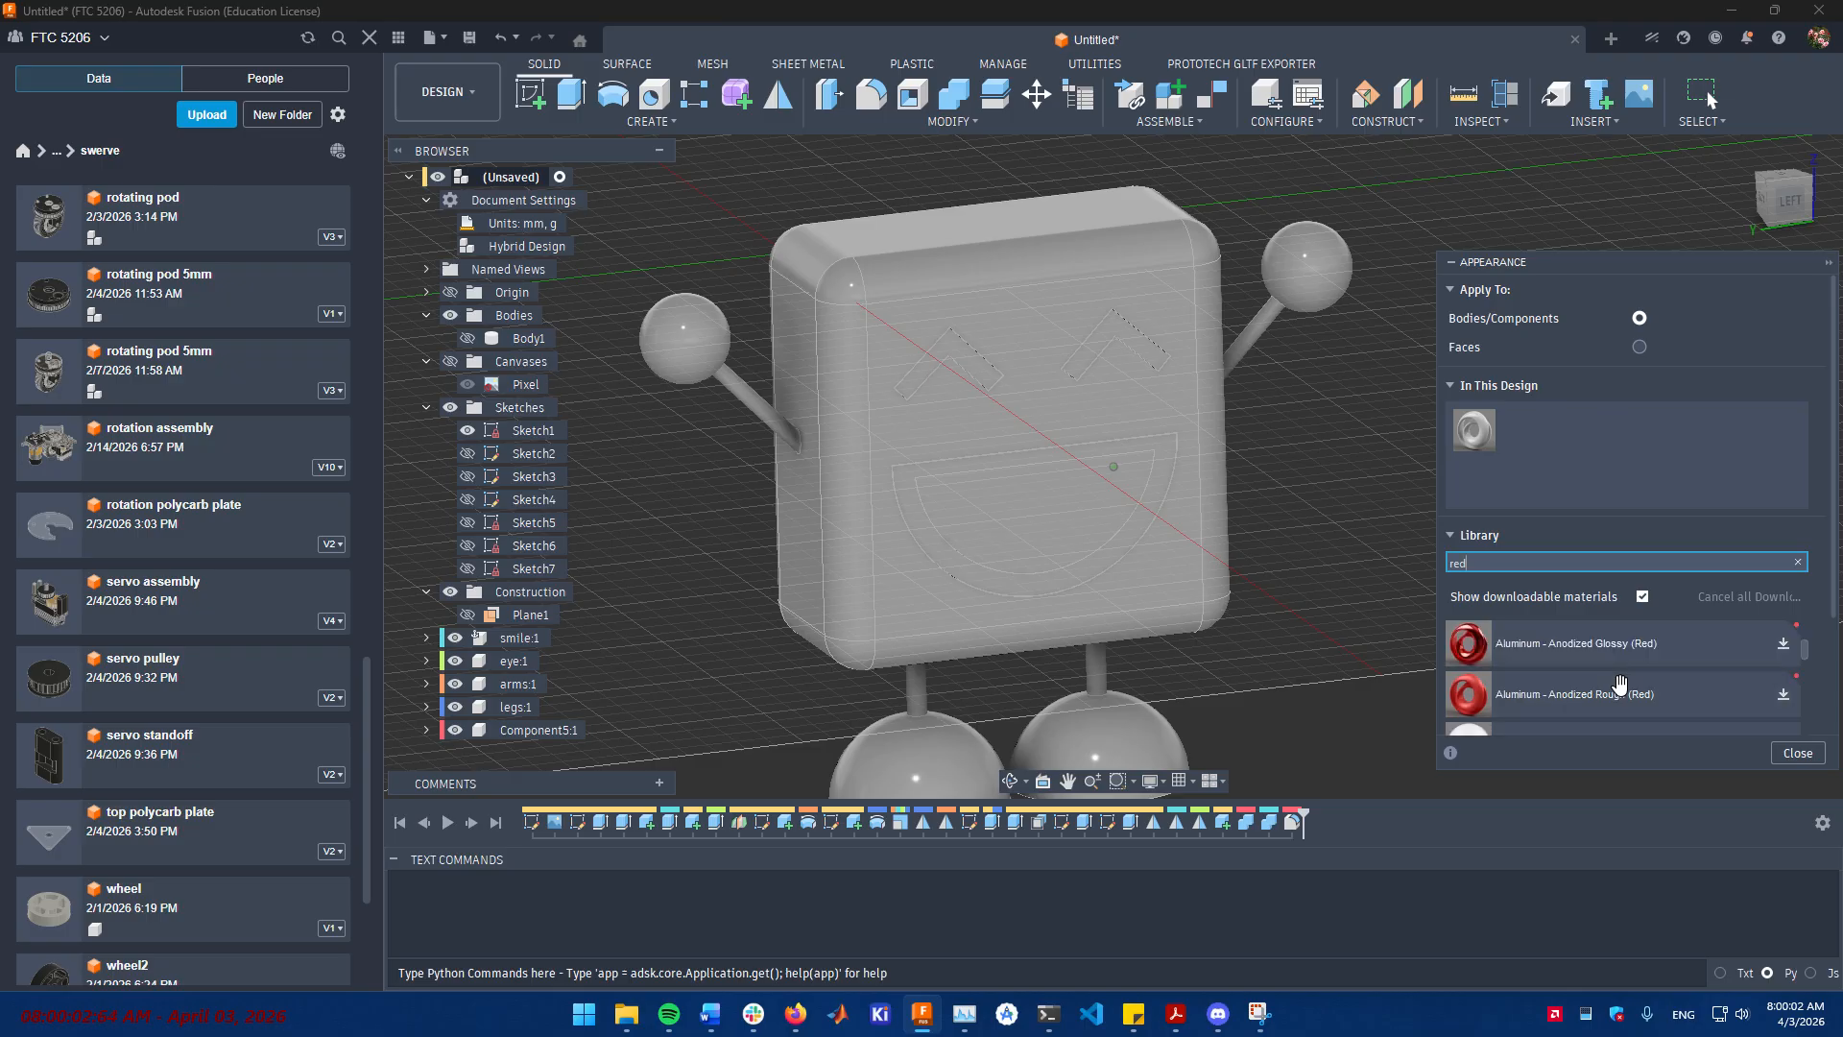
pyautogui.moveTo(1657, 694); pyautogui.dragTo(1341, 689)
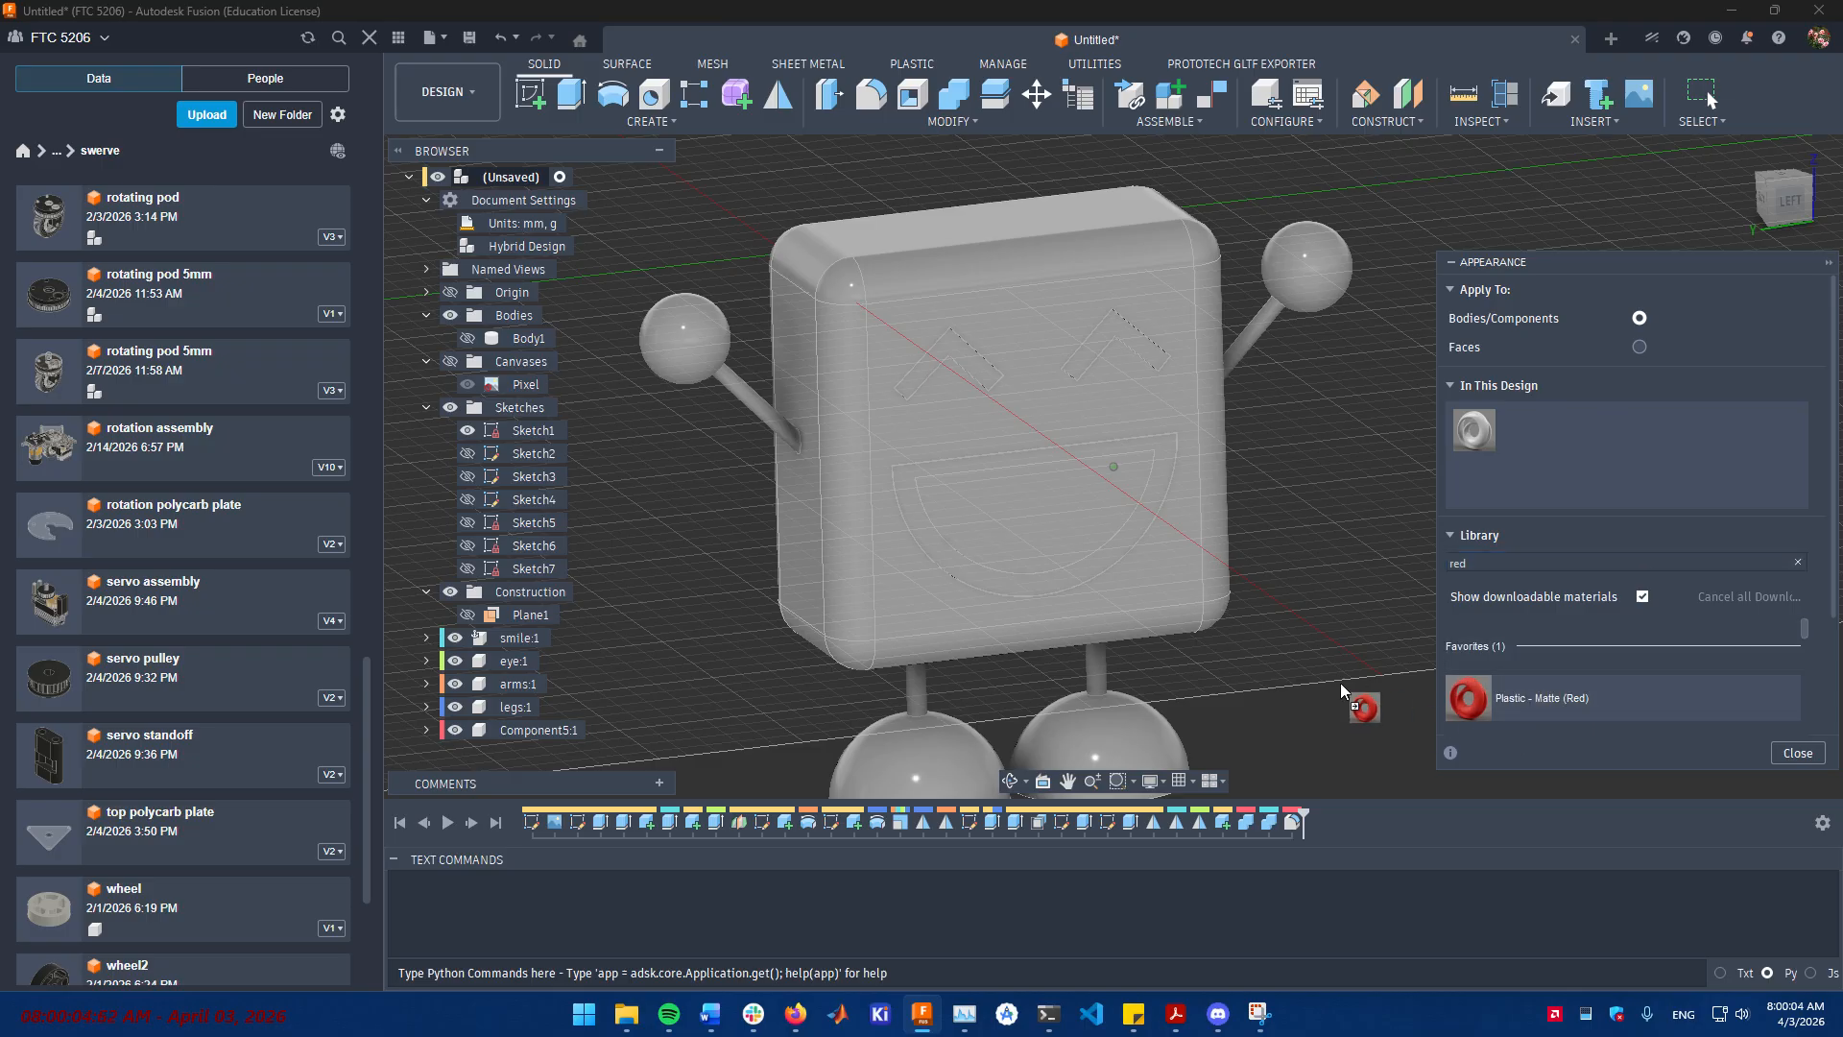
pyautogui.moveTo(1217, 619); pyautogui.dragTo(1206, 608)
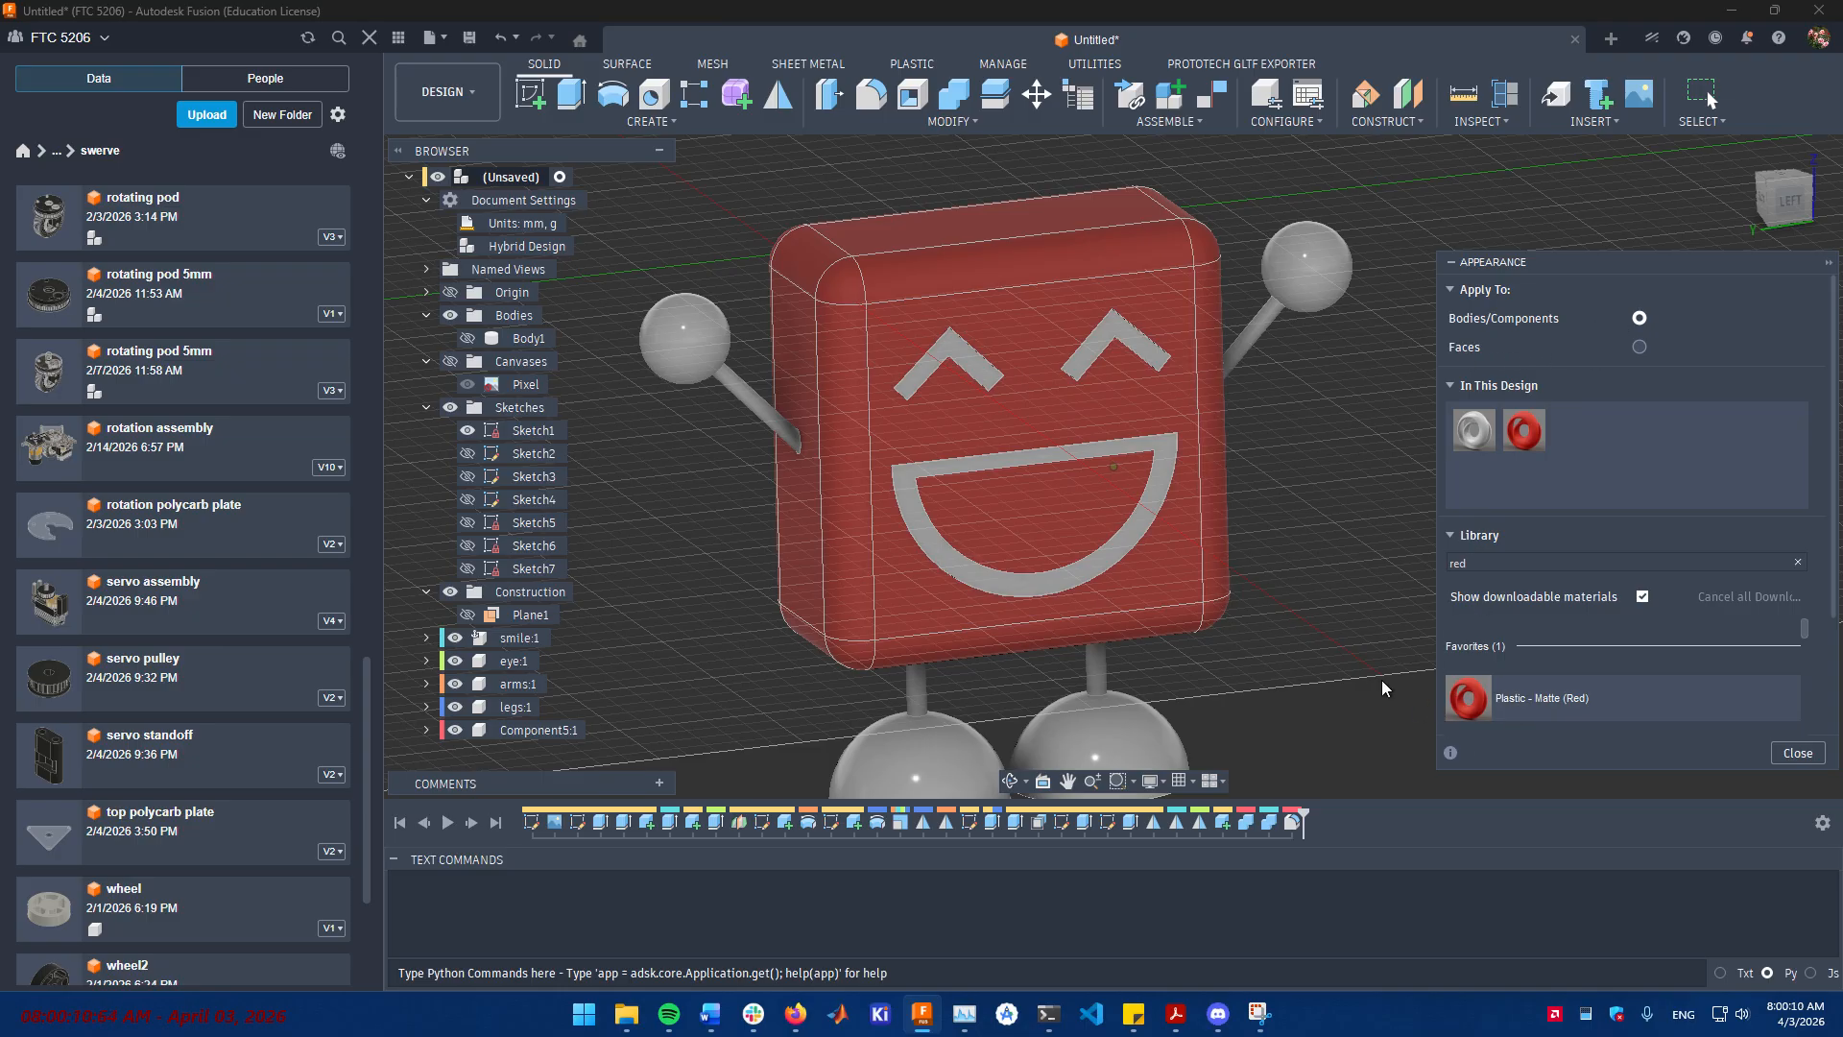
# - Search the appearances for black and apply Plastic - Matte (Black) to one arm, the smile, the eyes and the legs
pyautogui.click(1626, 568)
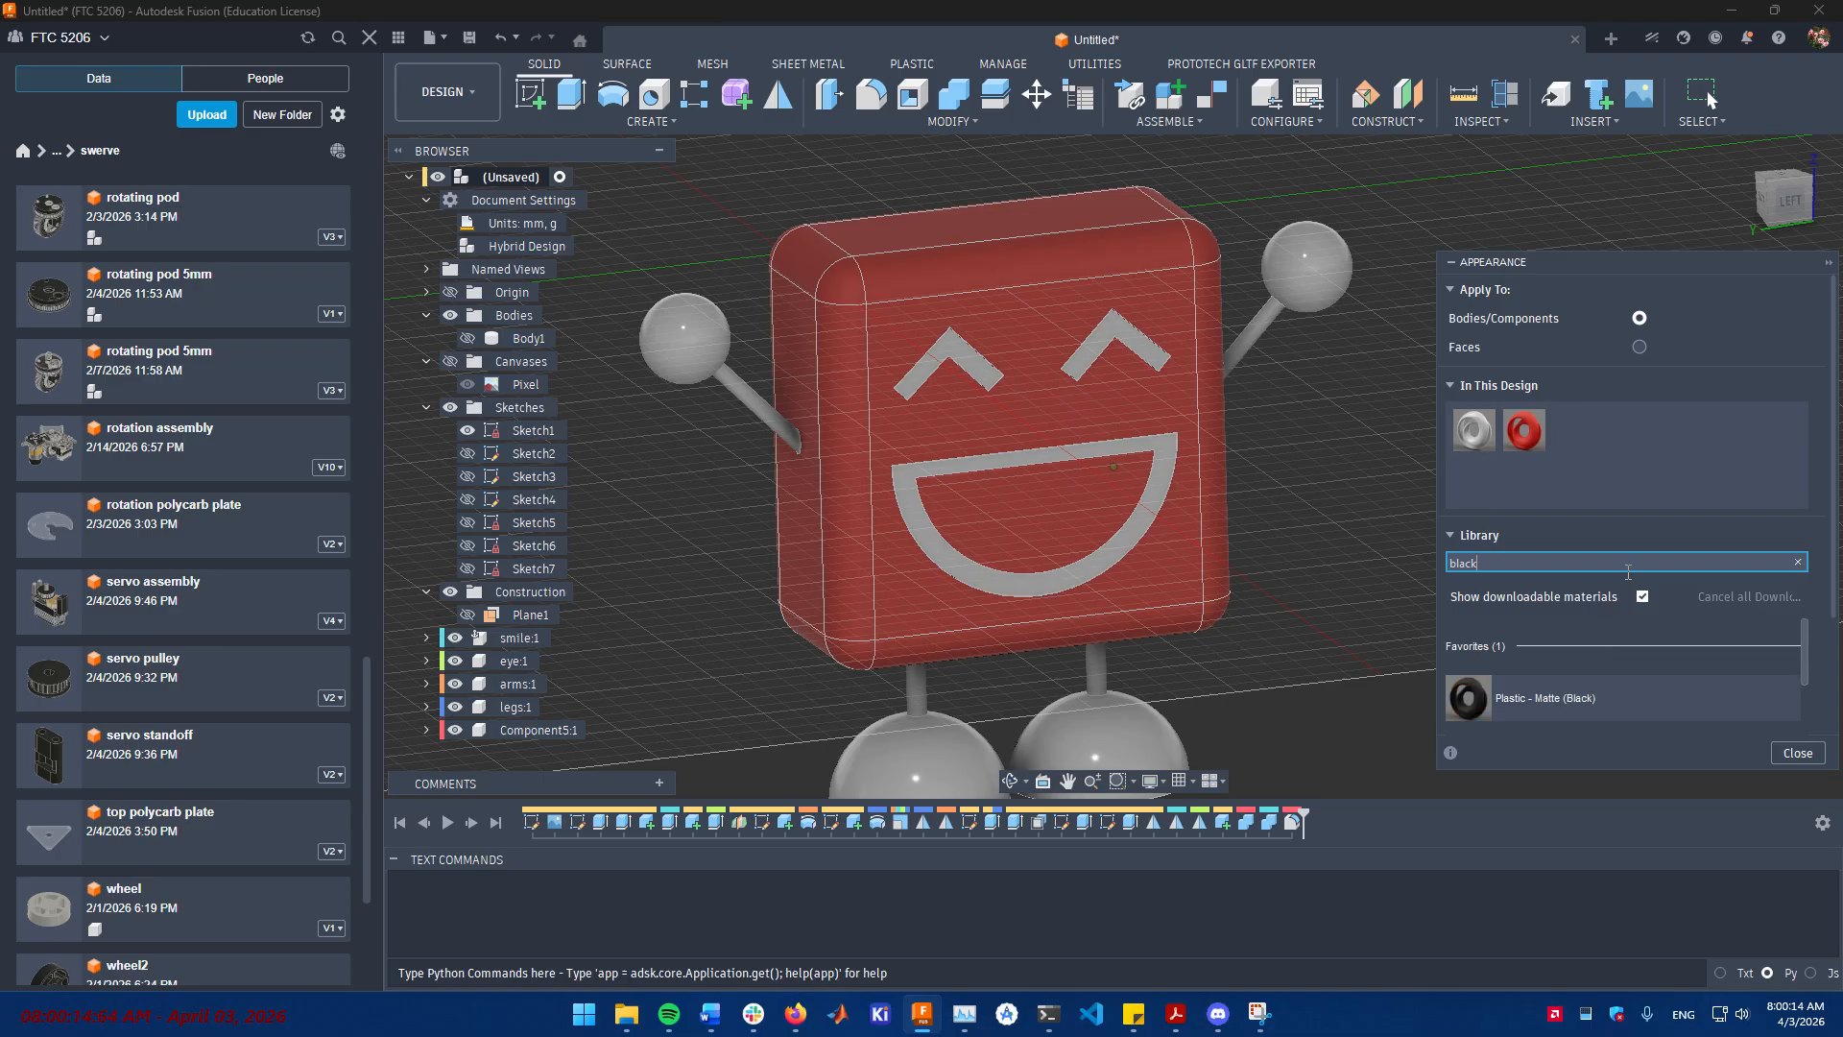
pyautogui.moveTo(1612, 704); pyautogui.dragTo(1438, 707)
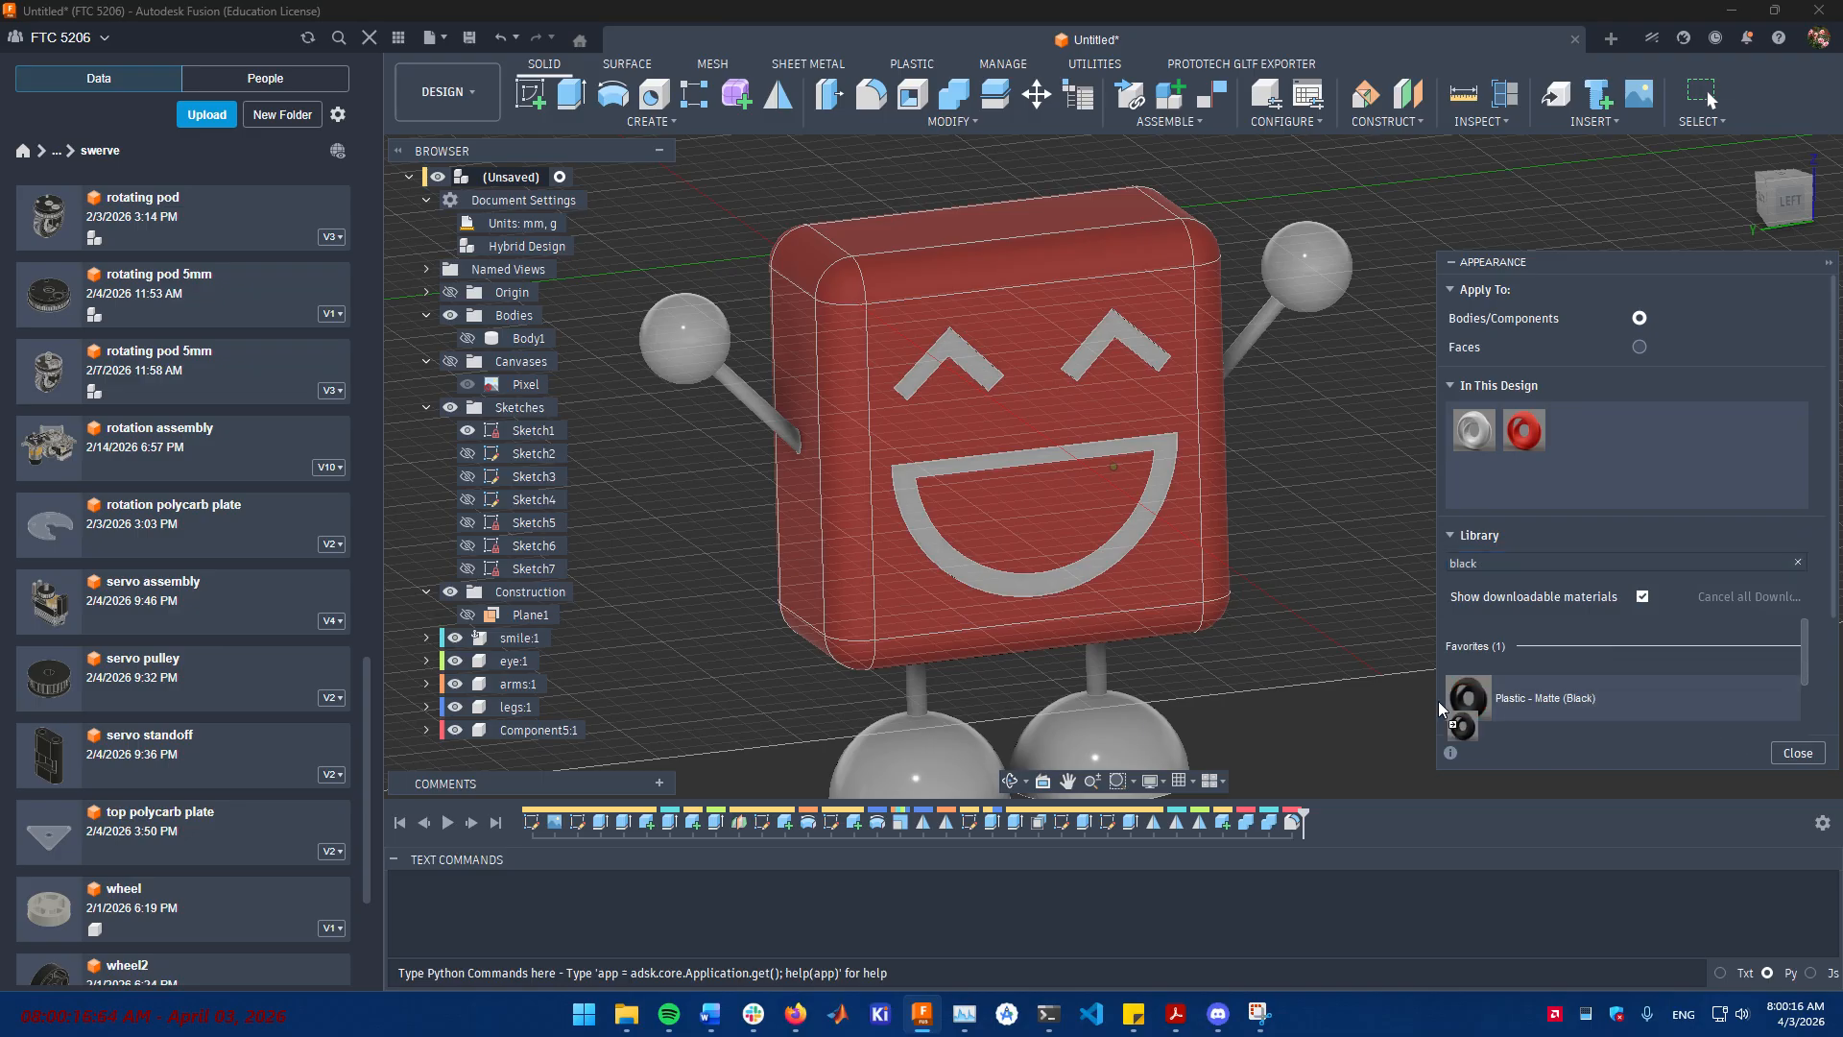
pyautogui.moveTo(1259, 338); pyautogui.dragTo(1280, 285)
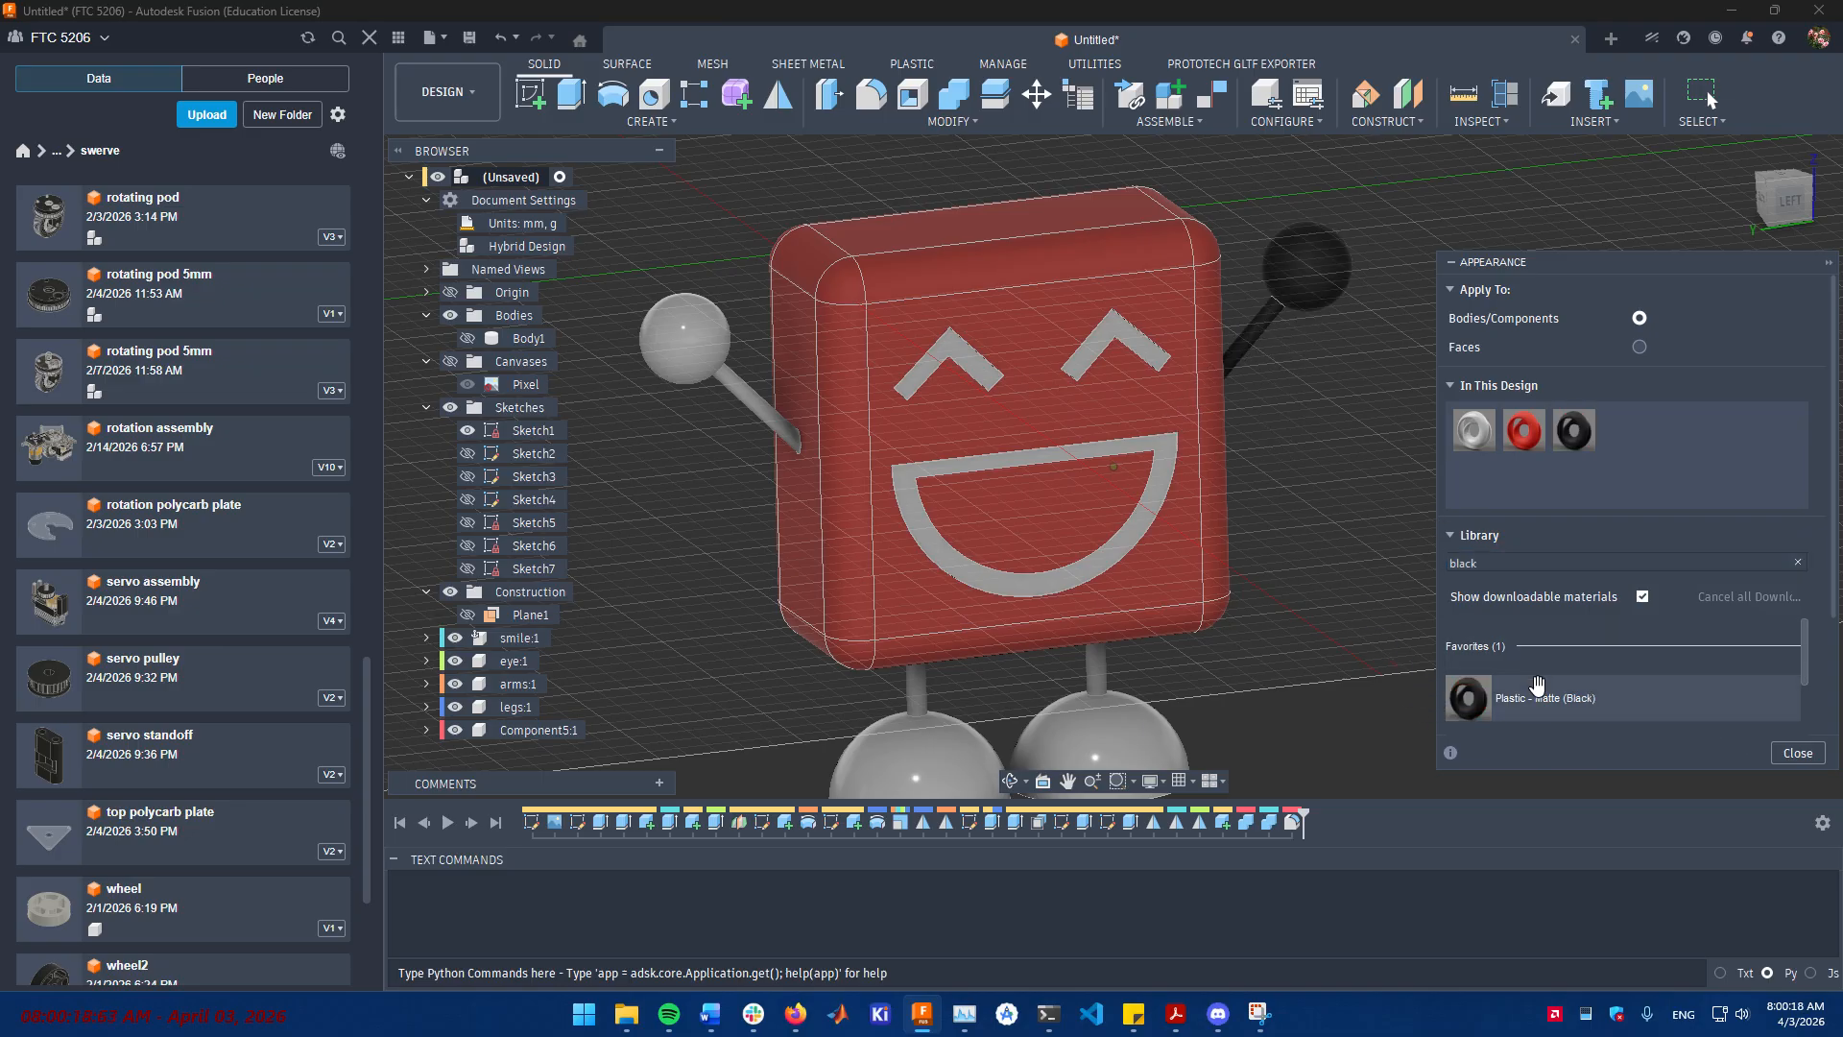
pyautogui.moveTo(1521, 698); pyautogui.dragTo(1154, 442)
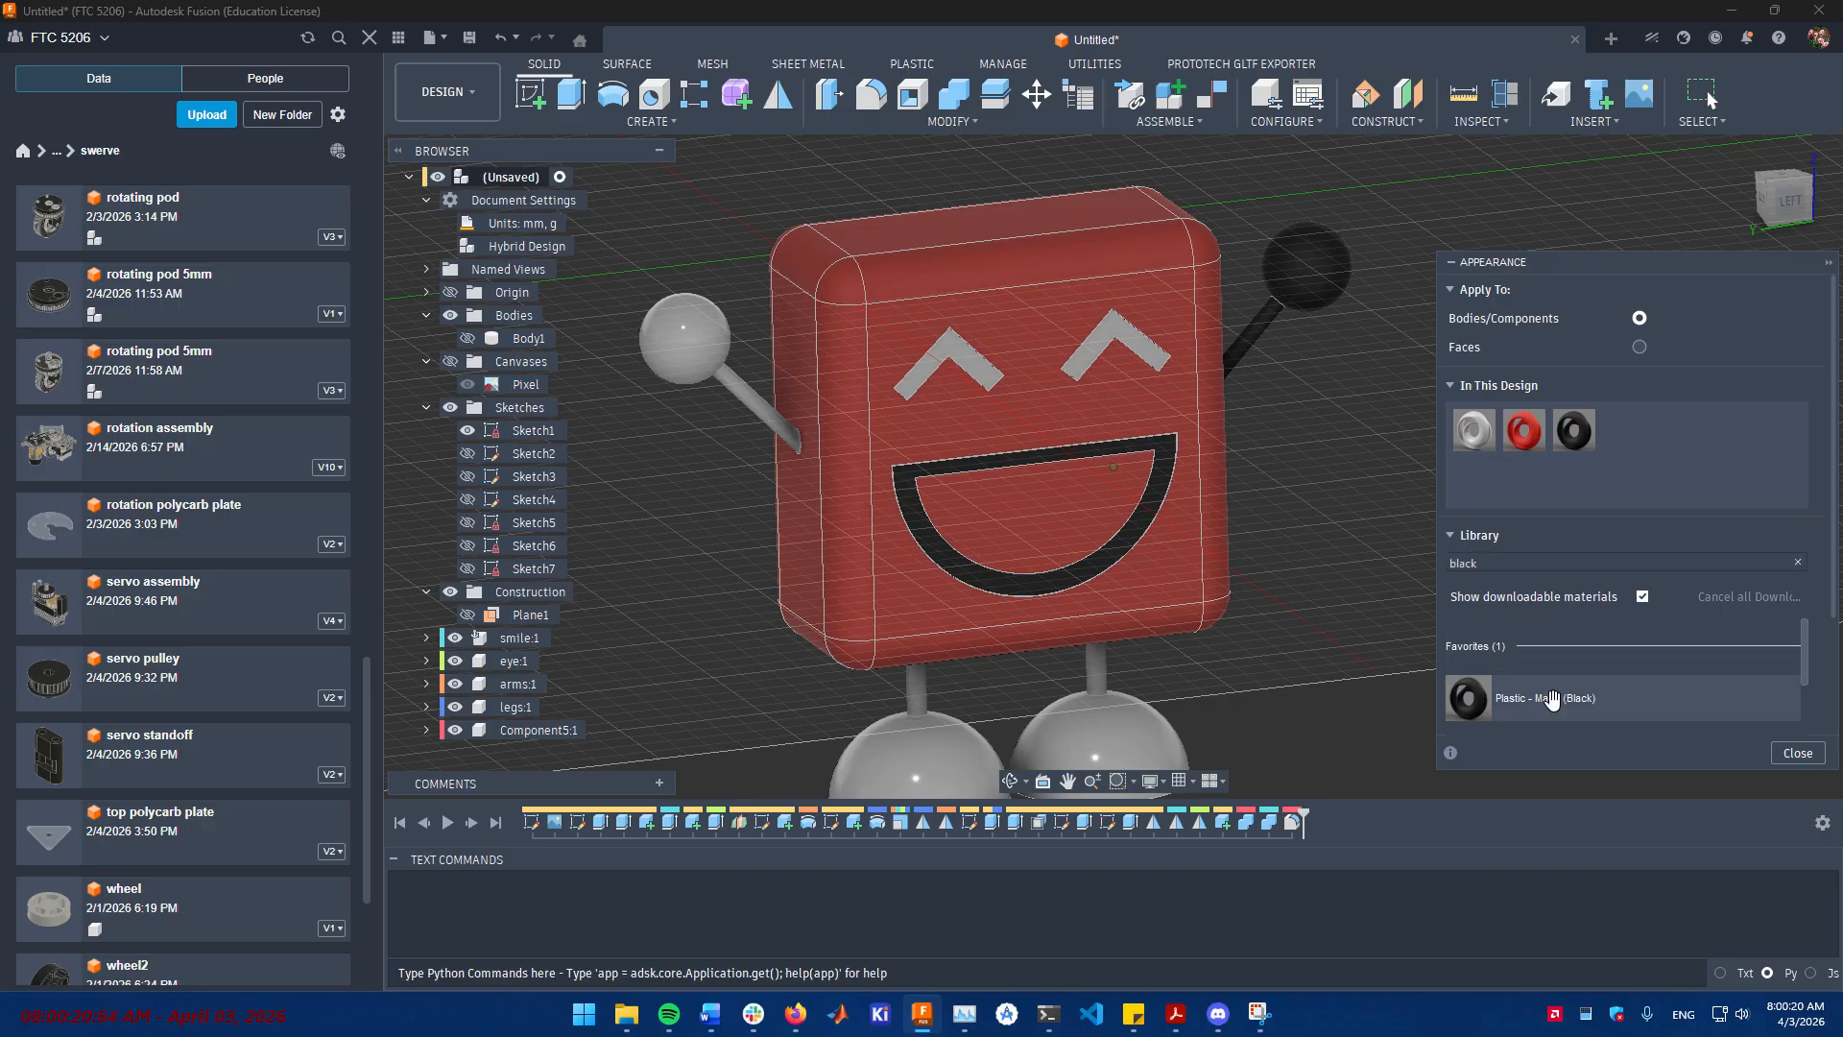
pyautogui.moveTo(1552, 700); pyautogui.dragTo(495, 660)
pyautogui.moveTo(1682, 693); pyautogui.dragTo(506, 707)
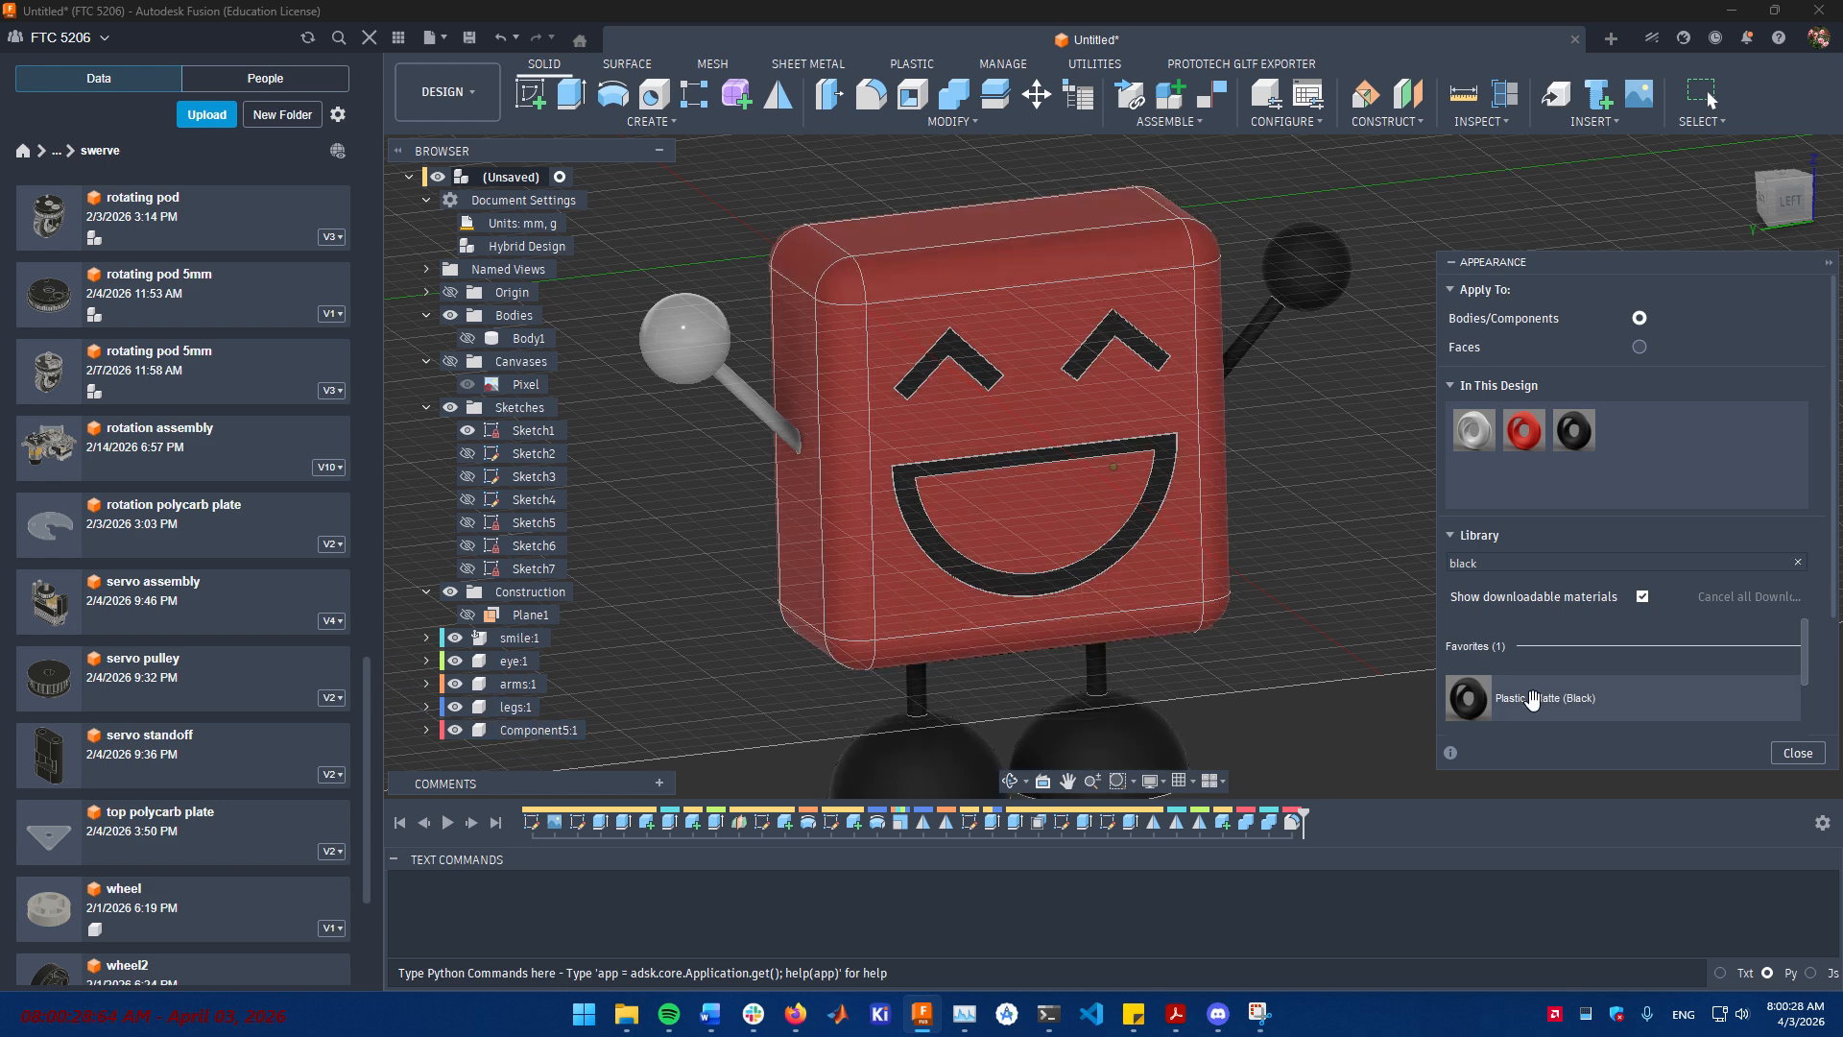
pyautogui.moveTo(1531, 697); pyautogui.dragTo(817, 721)
pyautogui.moveTo(582, 706); pyautogui.dragTo(522, 695)
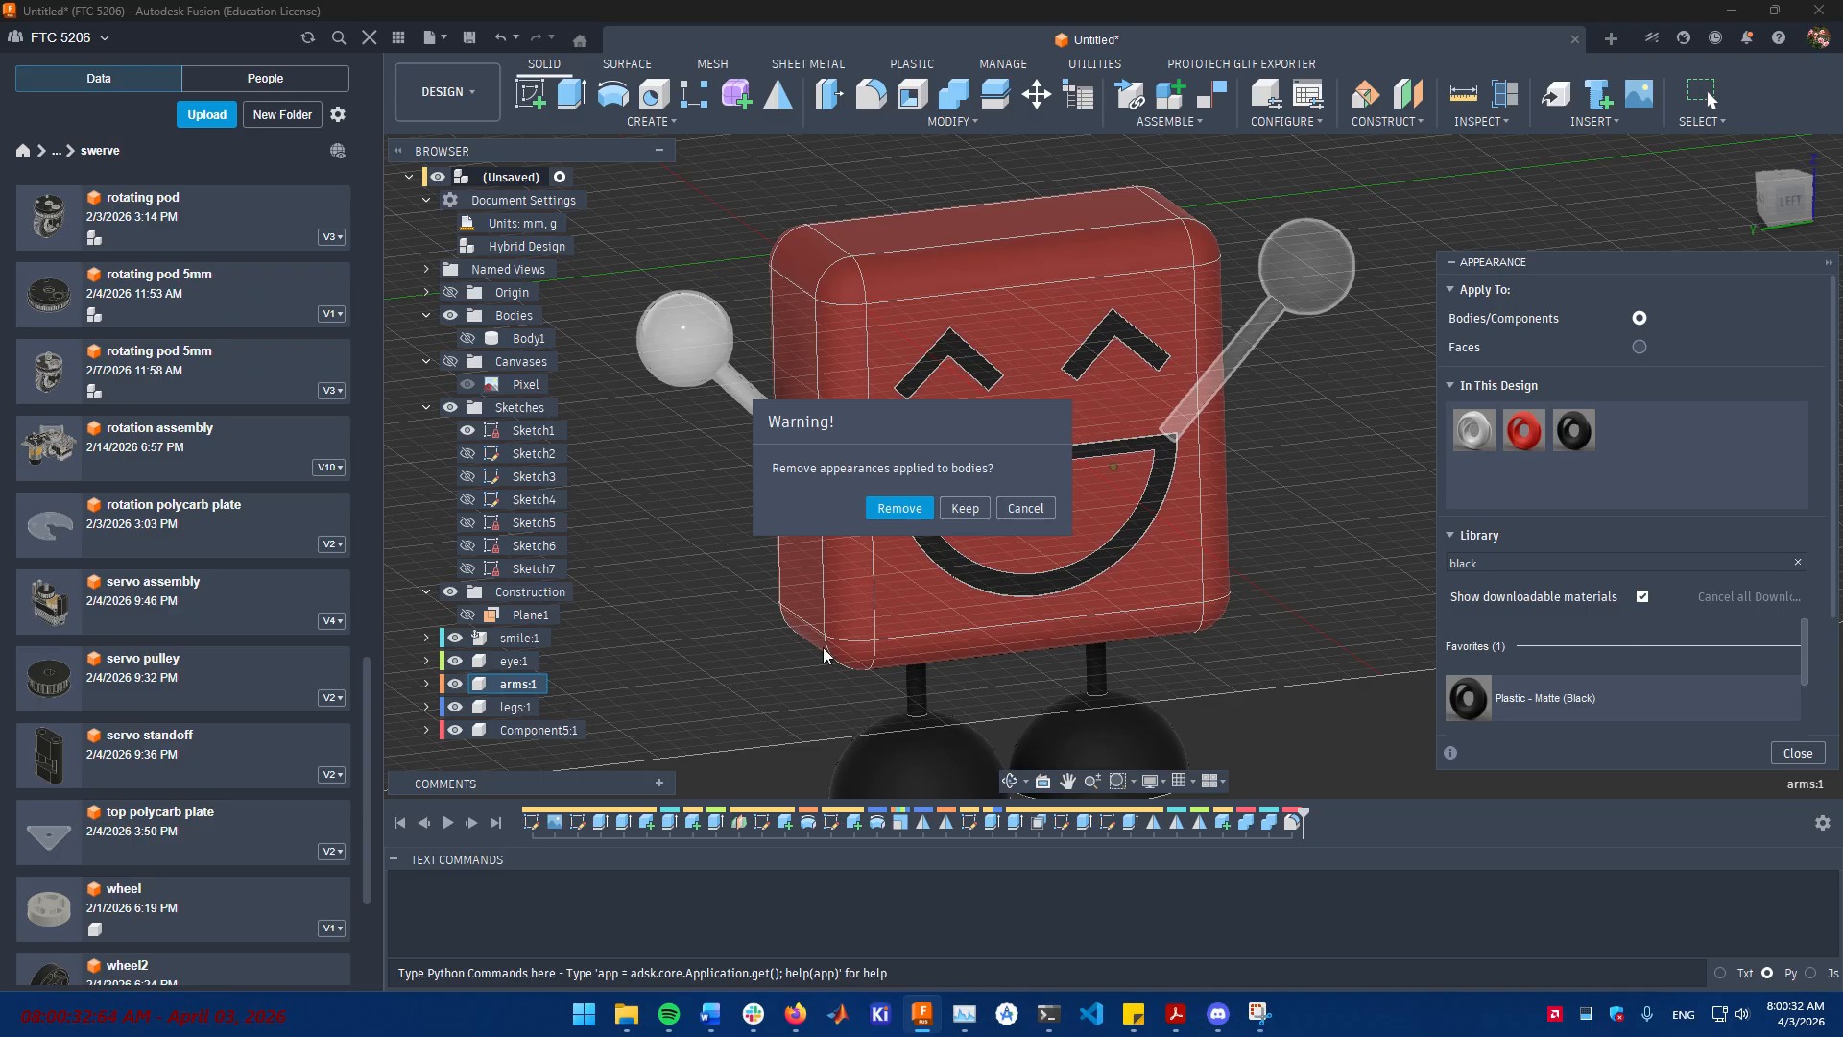
pyautogui.click(1011, 511)
# - Apply Plastic - Matte (Black) to the remaining grey arm, Body1 of the arms component
pyautogui.click(428, 686)
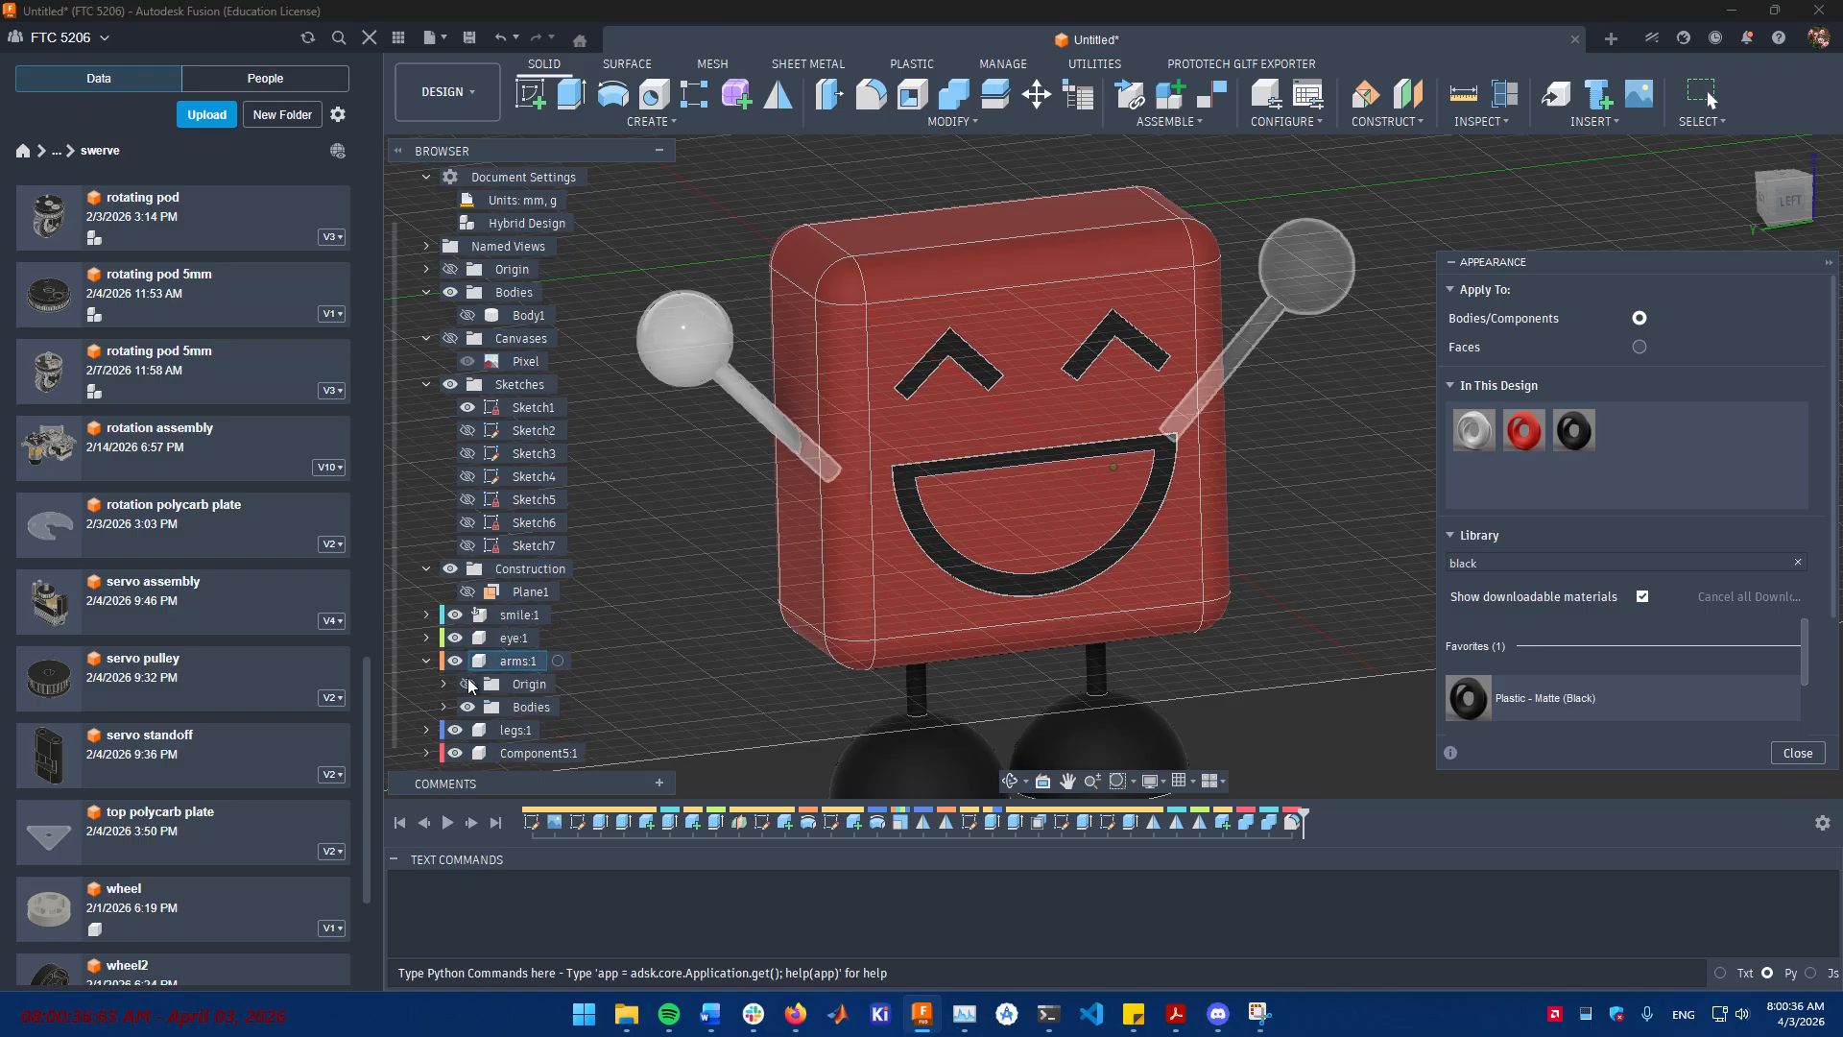
pyautogui.scroll(-1, 436, 715)
pyautogui.scroll(-1, 436, 710)
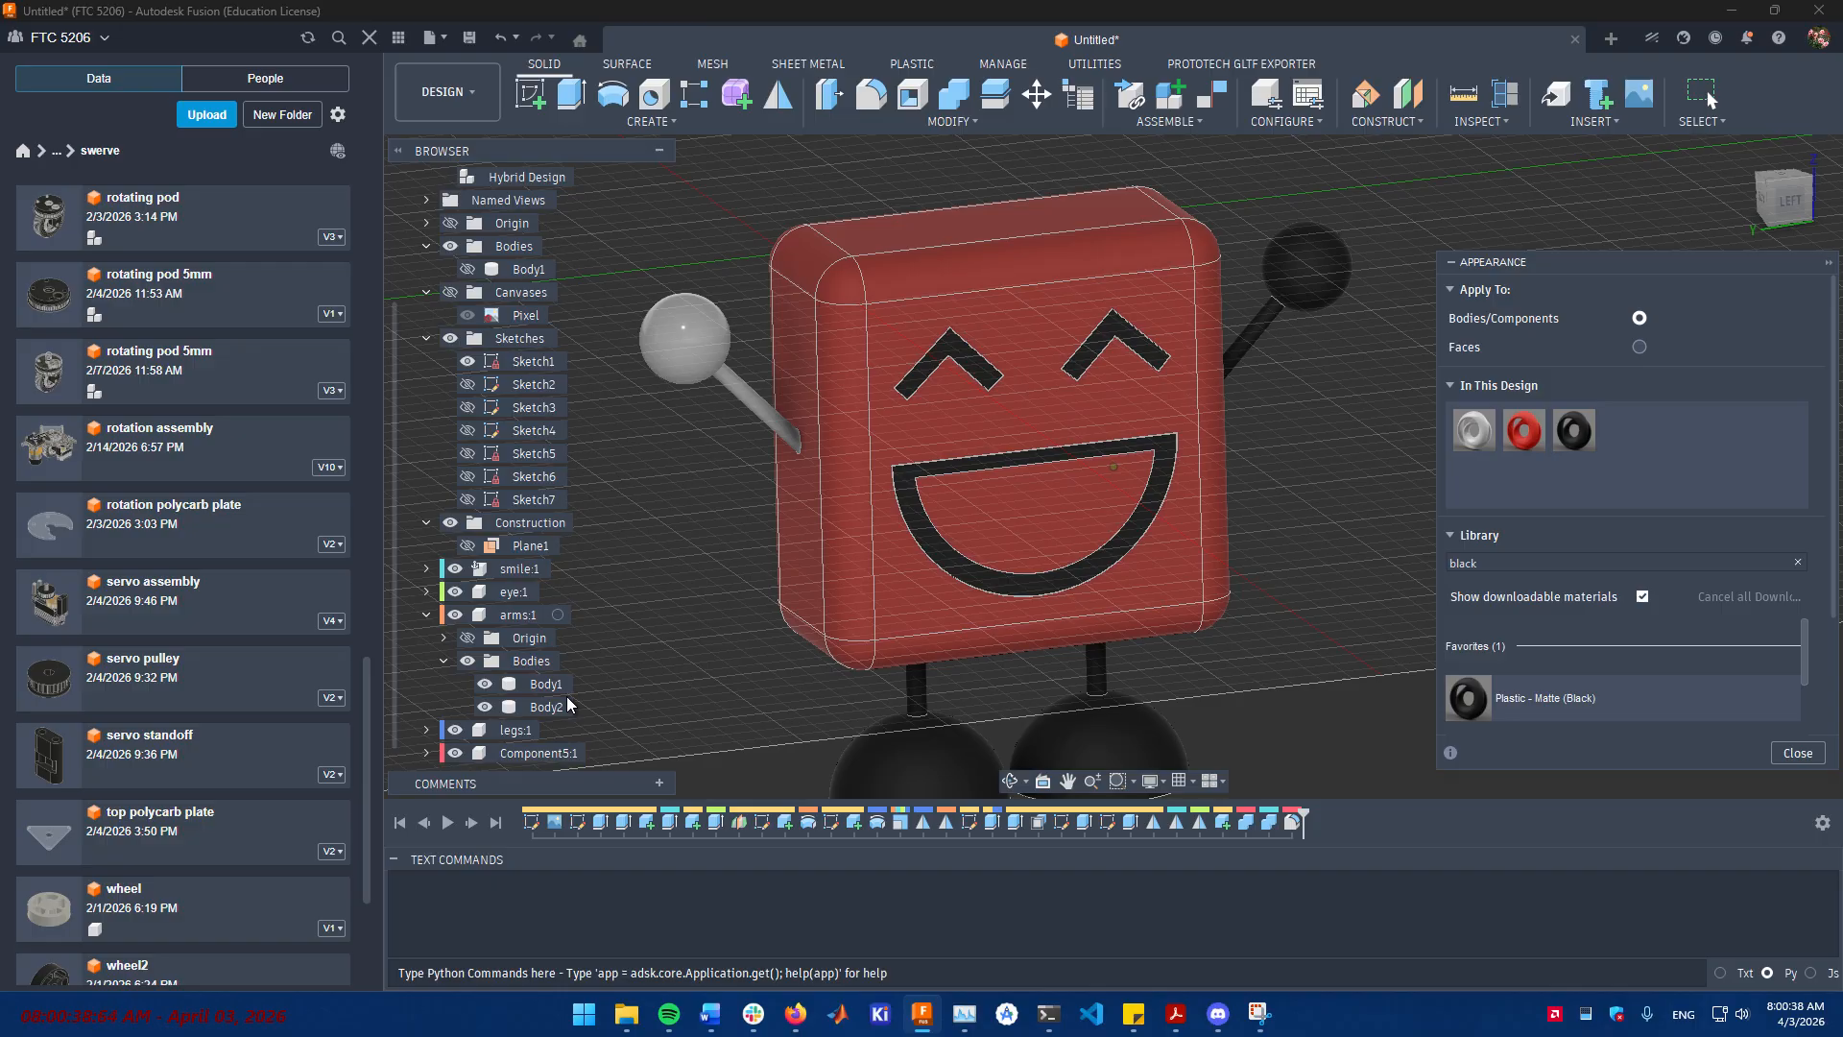
pyautogui.click(535, 685)
pyautogui.moveTo(1502, 691); pyautogui.dragTo(549, 685)
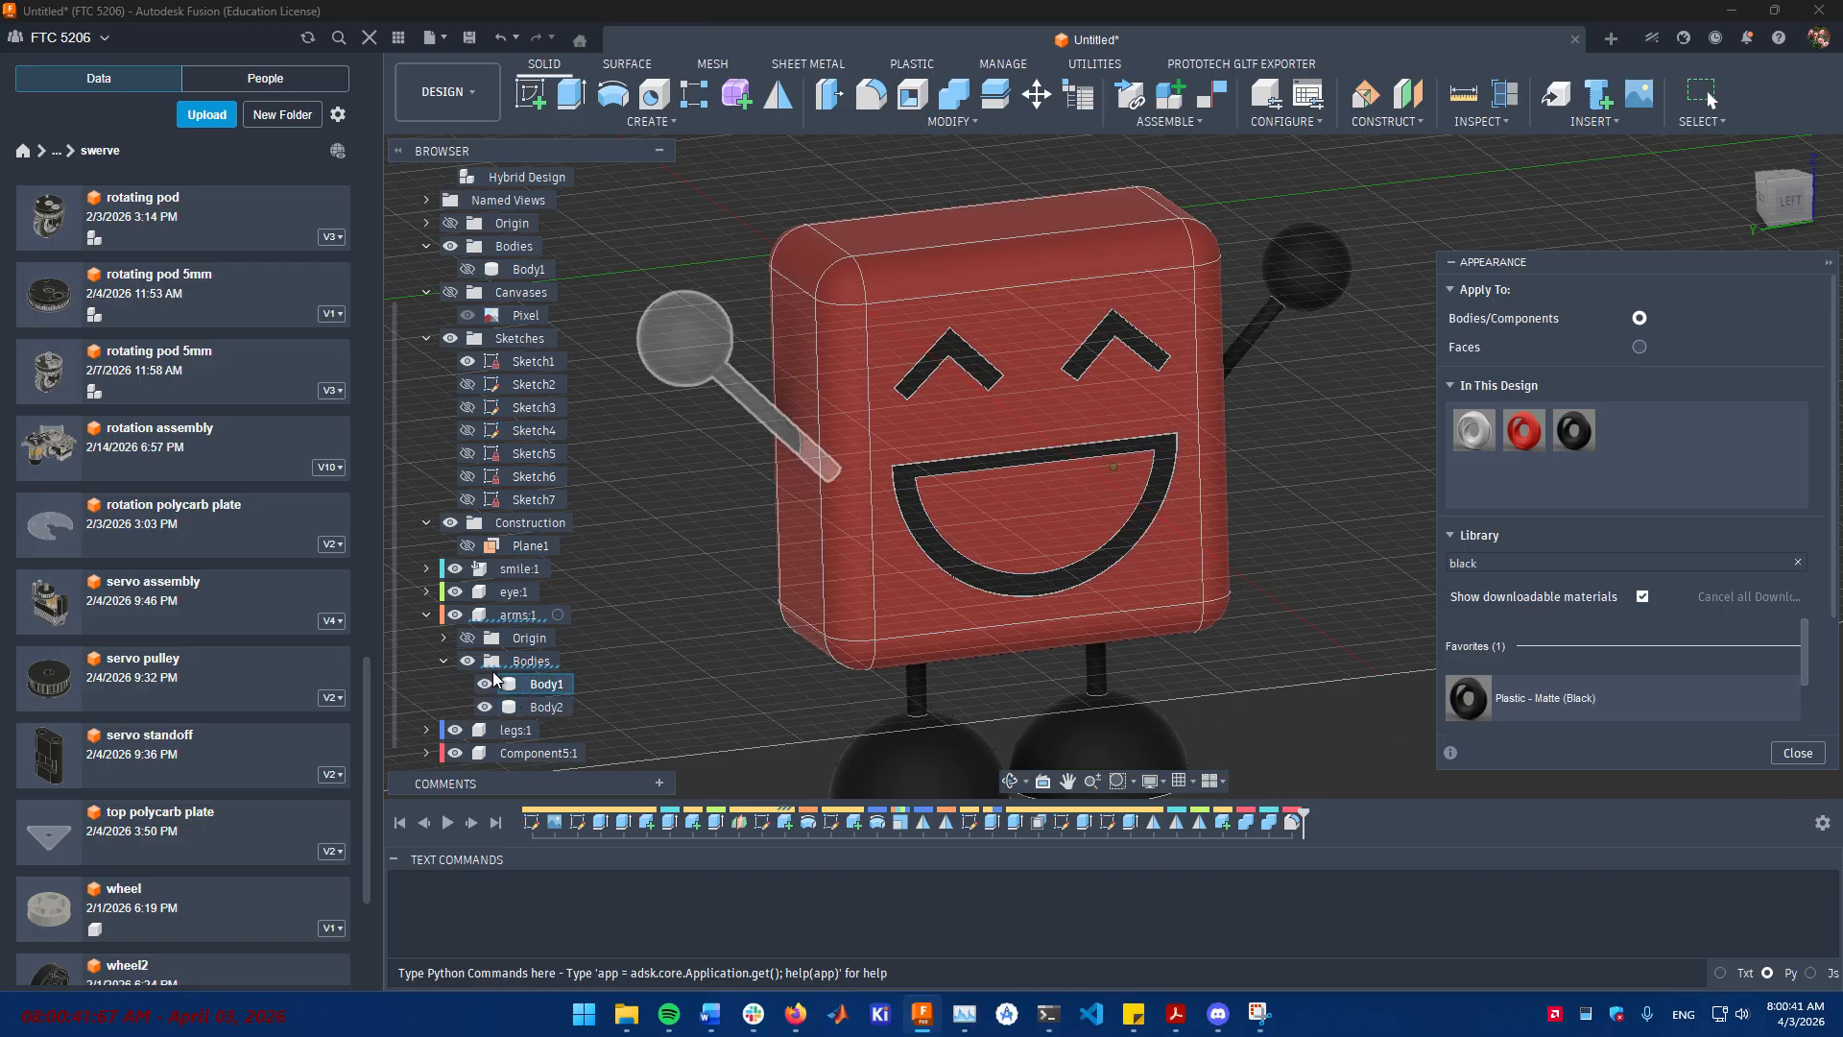
pyautogui.click(429, 617)
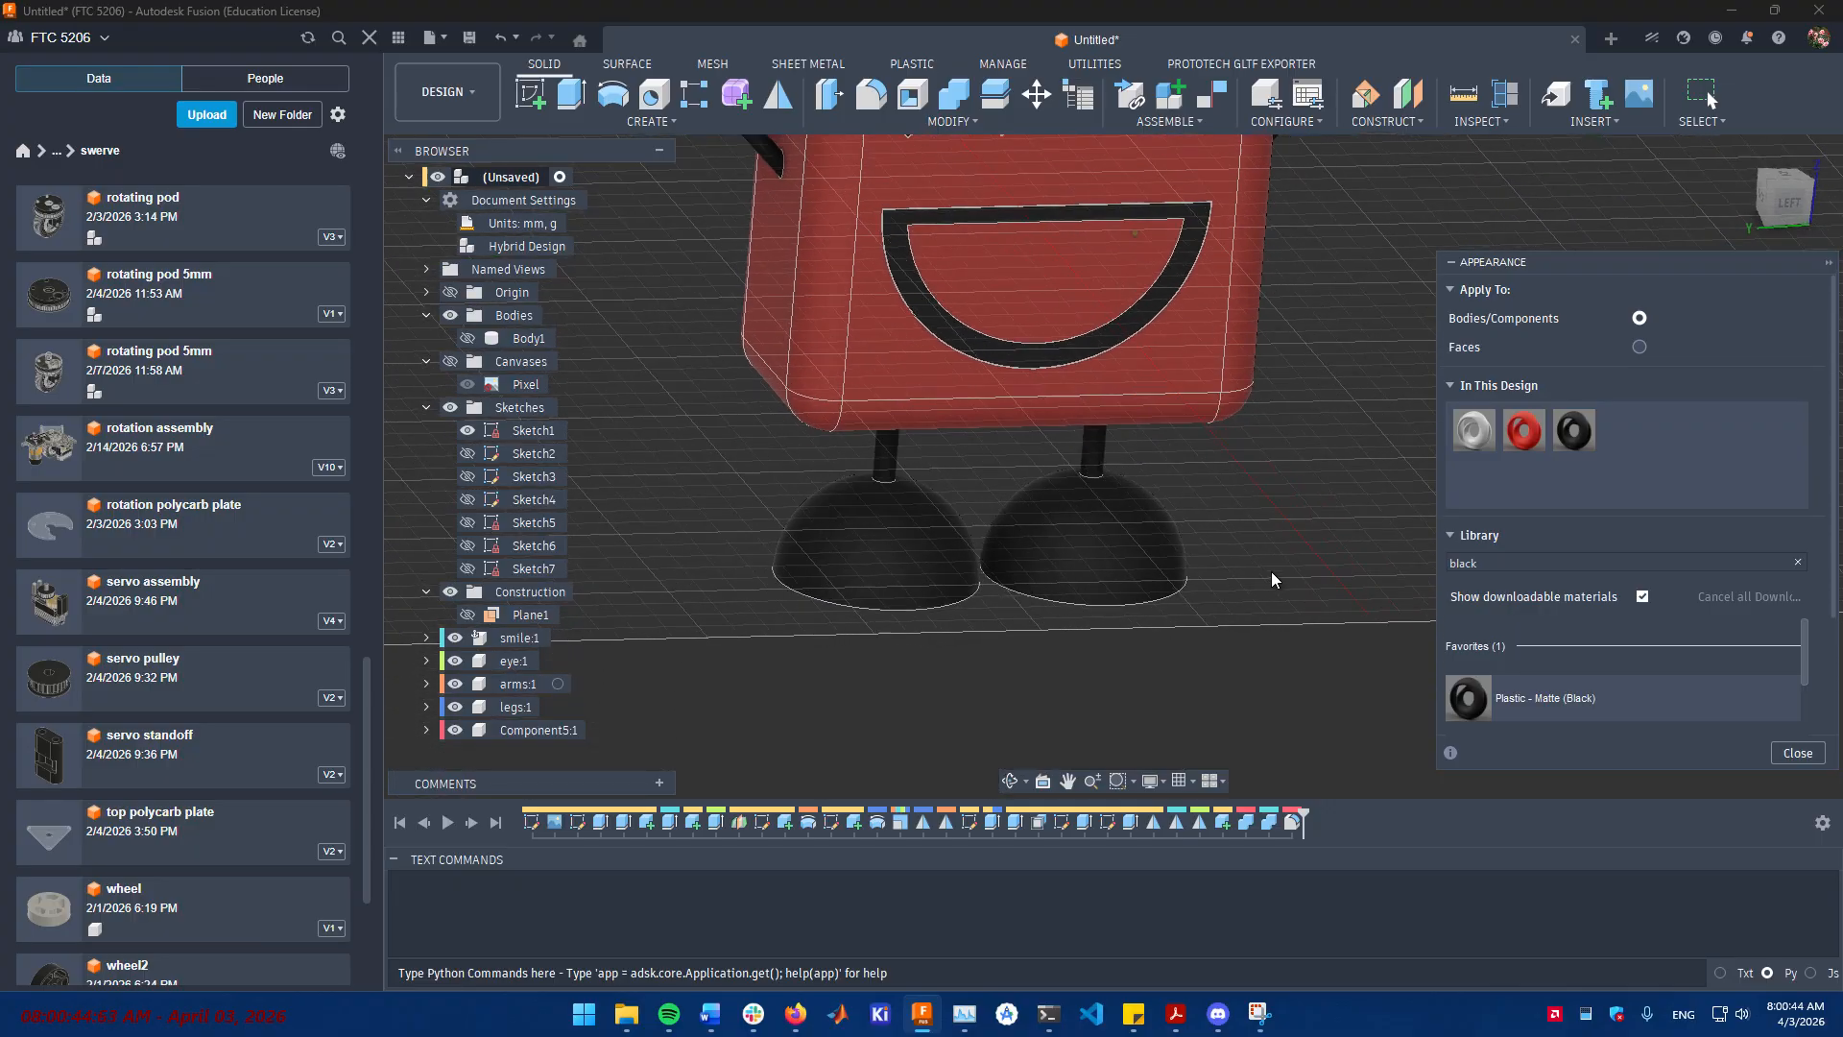
# - Close the appearance settings and rename the block component Component5 as body
pyautogui.click(520, 730)
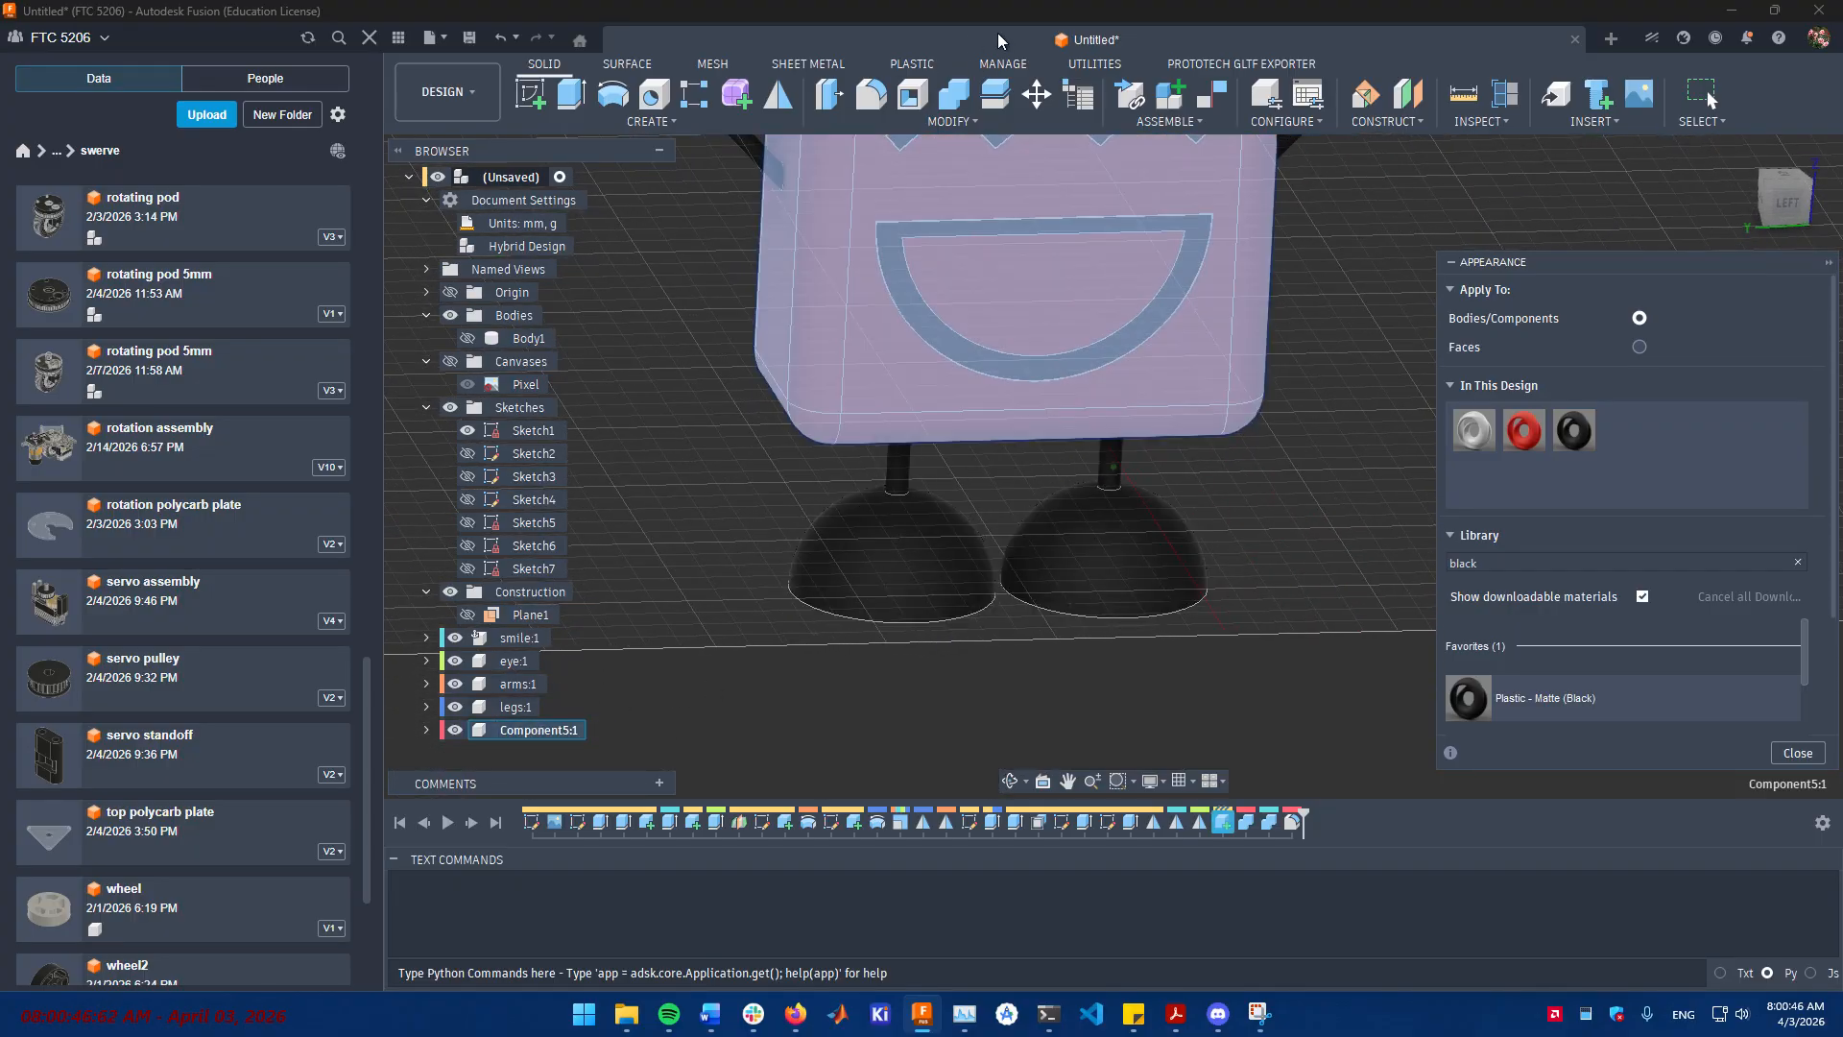
pyautogui.doubleClick(533, 737)
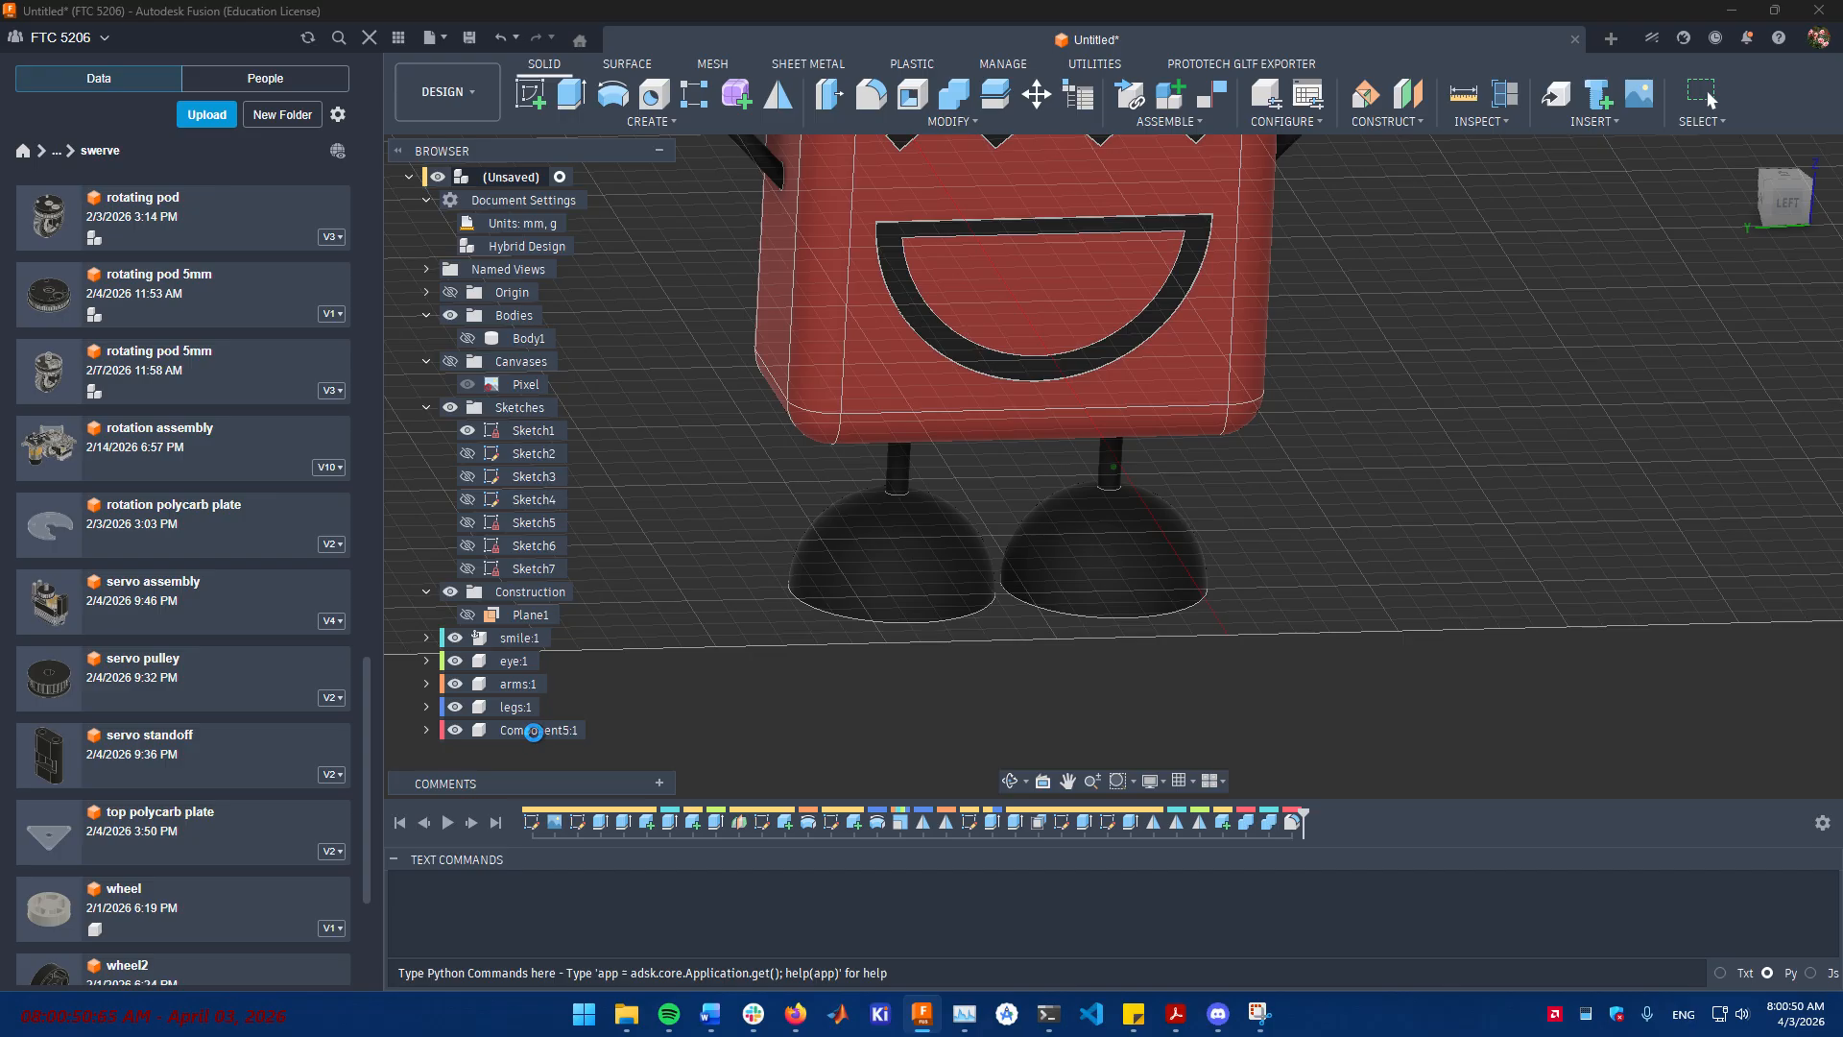
pyautogui.doubleClick(546, 730)
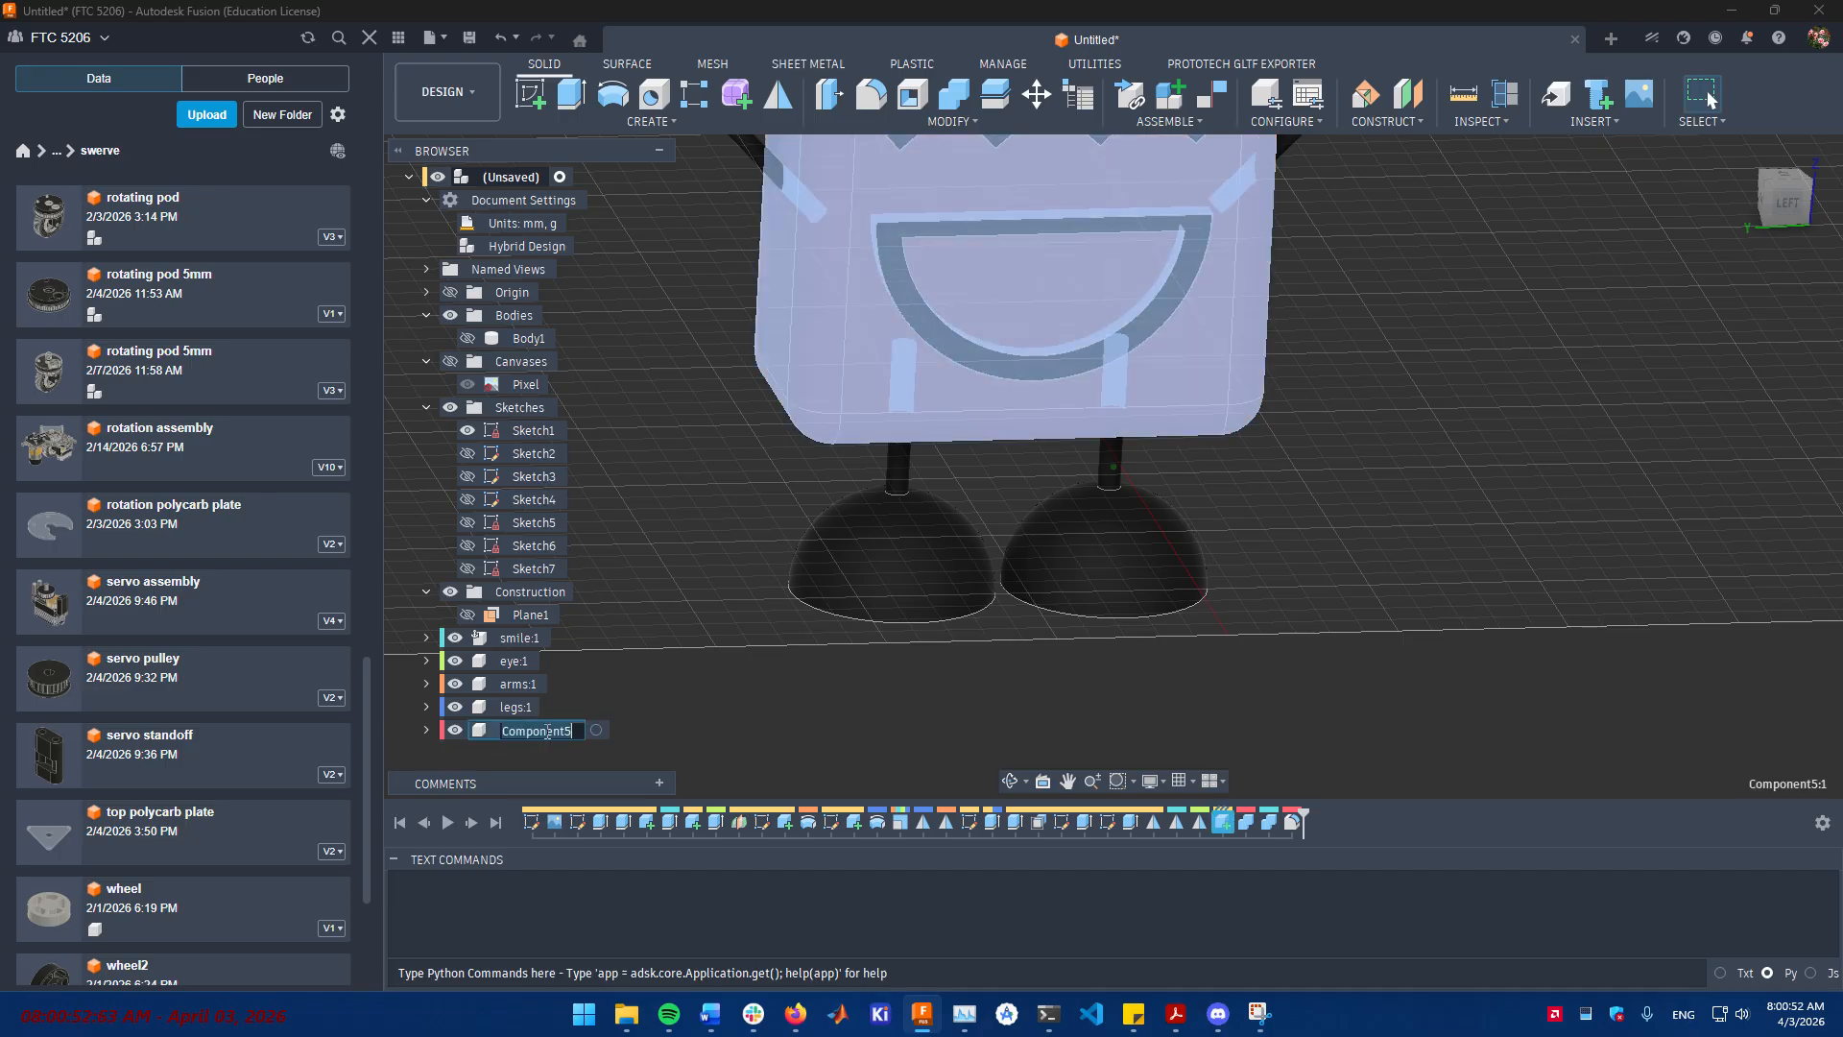
pyautogui.write('body')
pyautogui.press('Return')
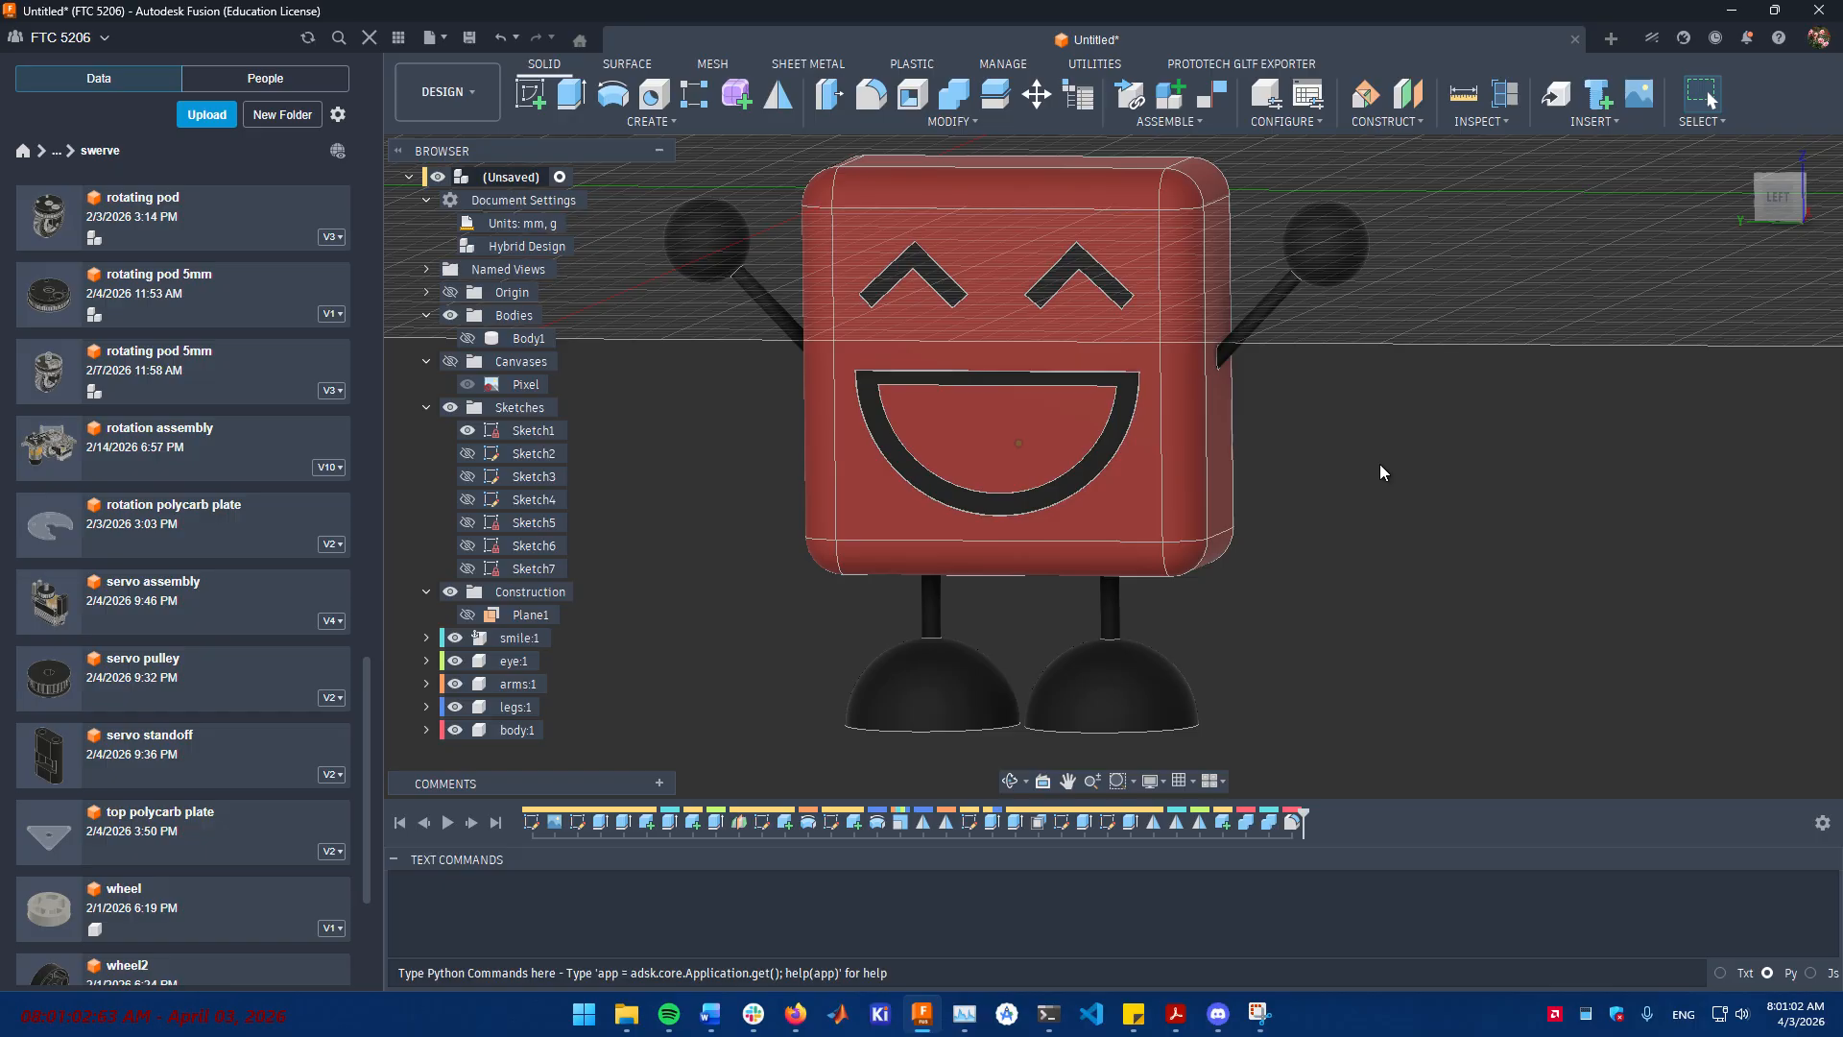
# - Move the body component aside from the face and limbs, and revert it to its original position
pyautogui.click(1194, 475)
pyautogui.click(1098, 582)
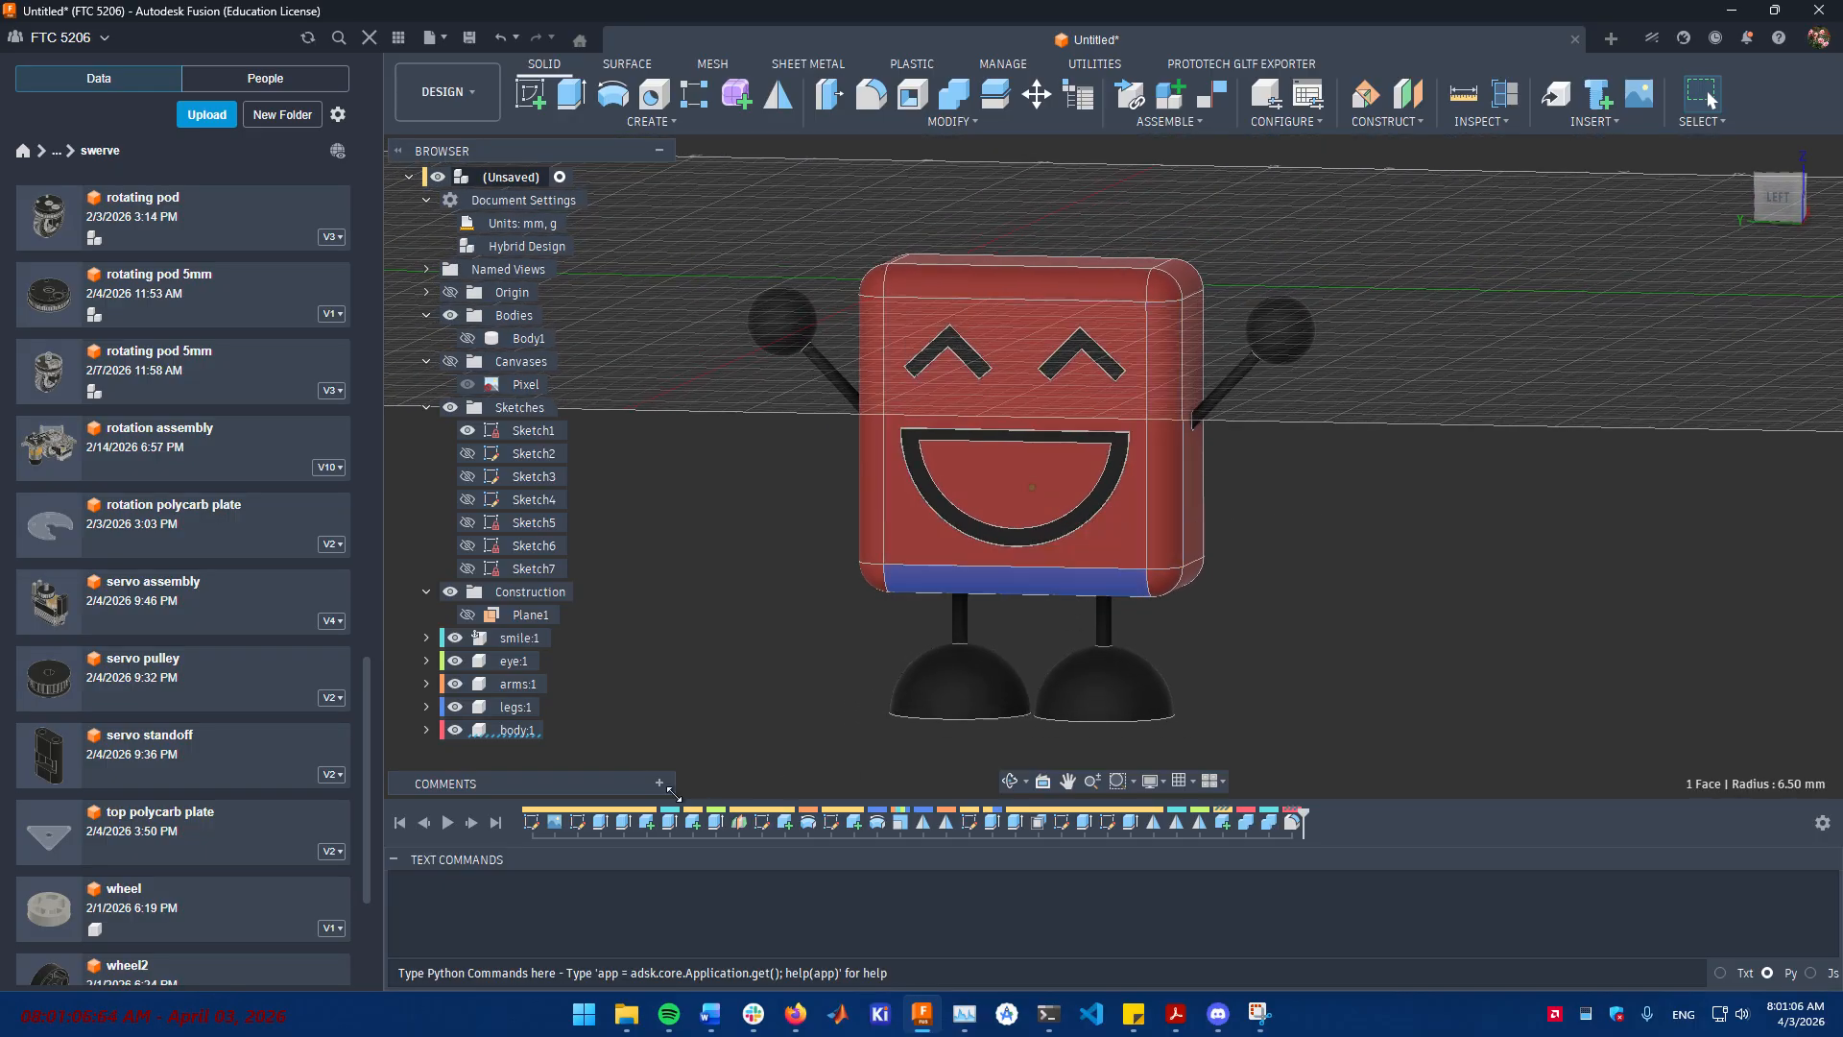
pyautogui.click(501, 728)
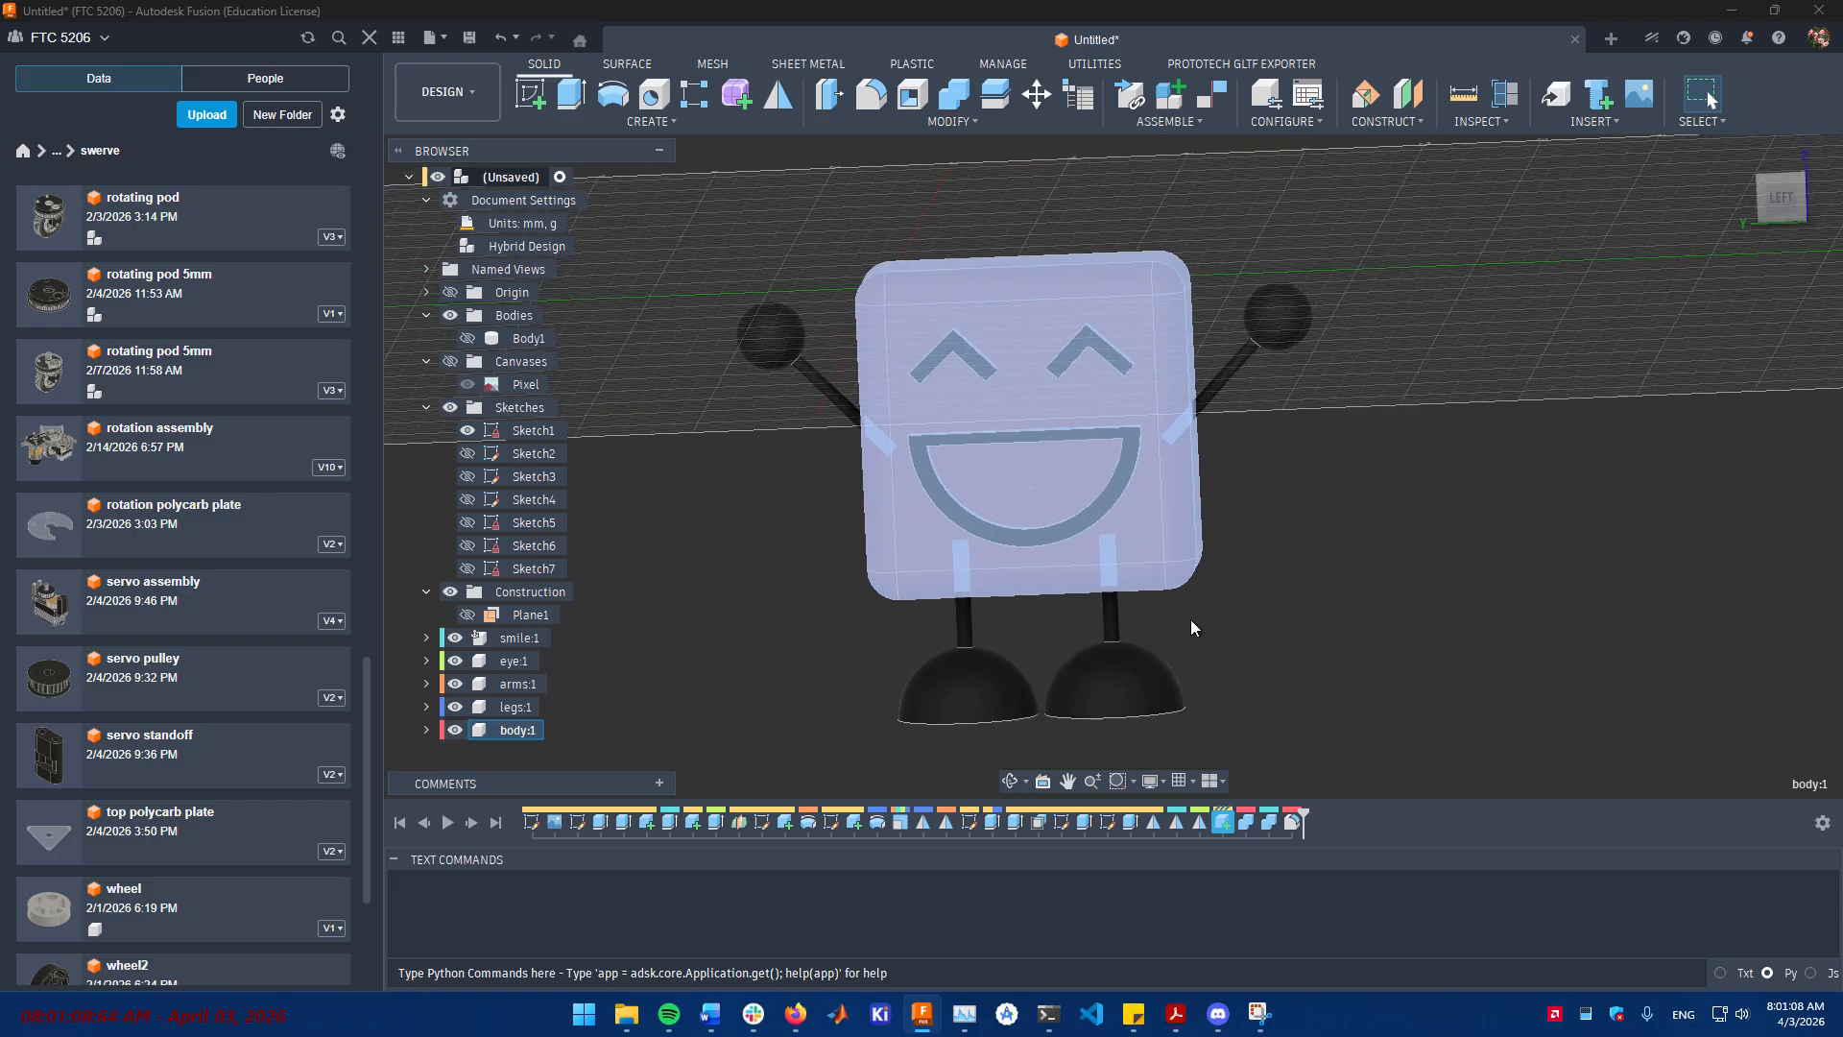
pyautogui.scroll(3, 1301, 596)
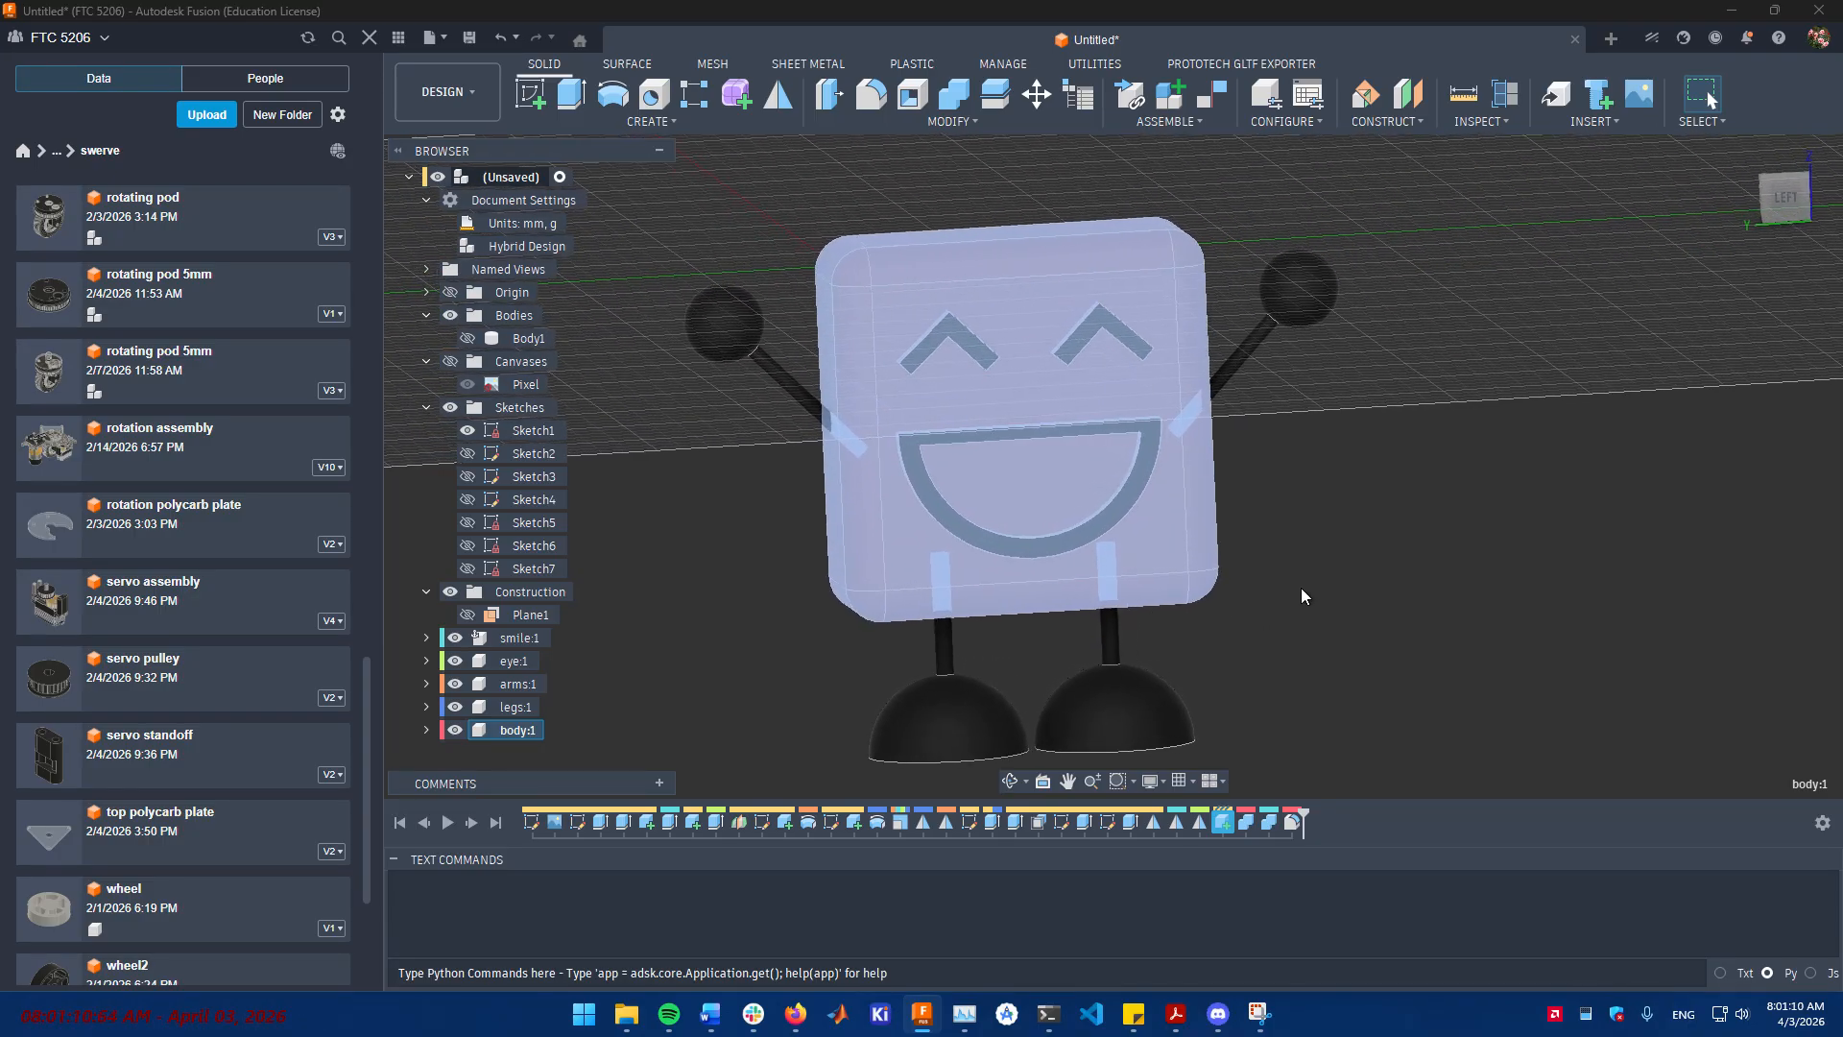
pyautogui.press('m')
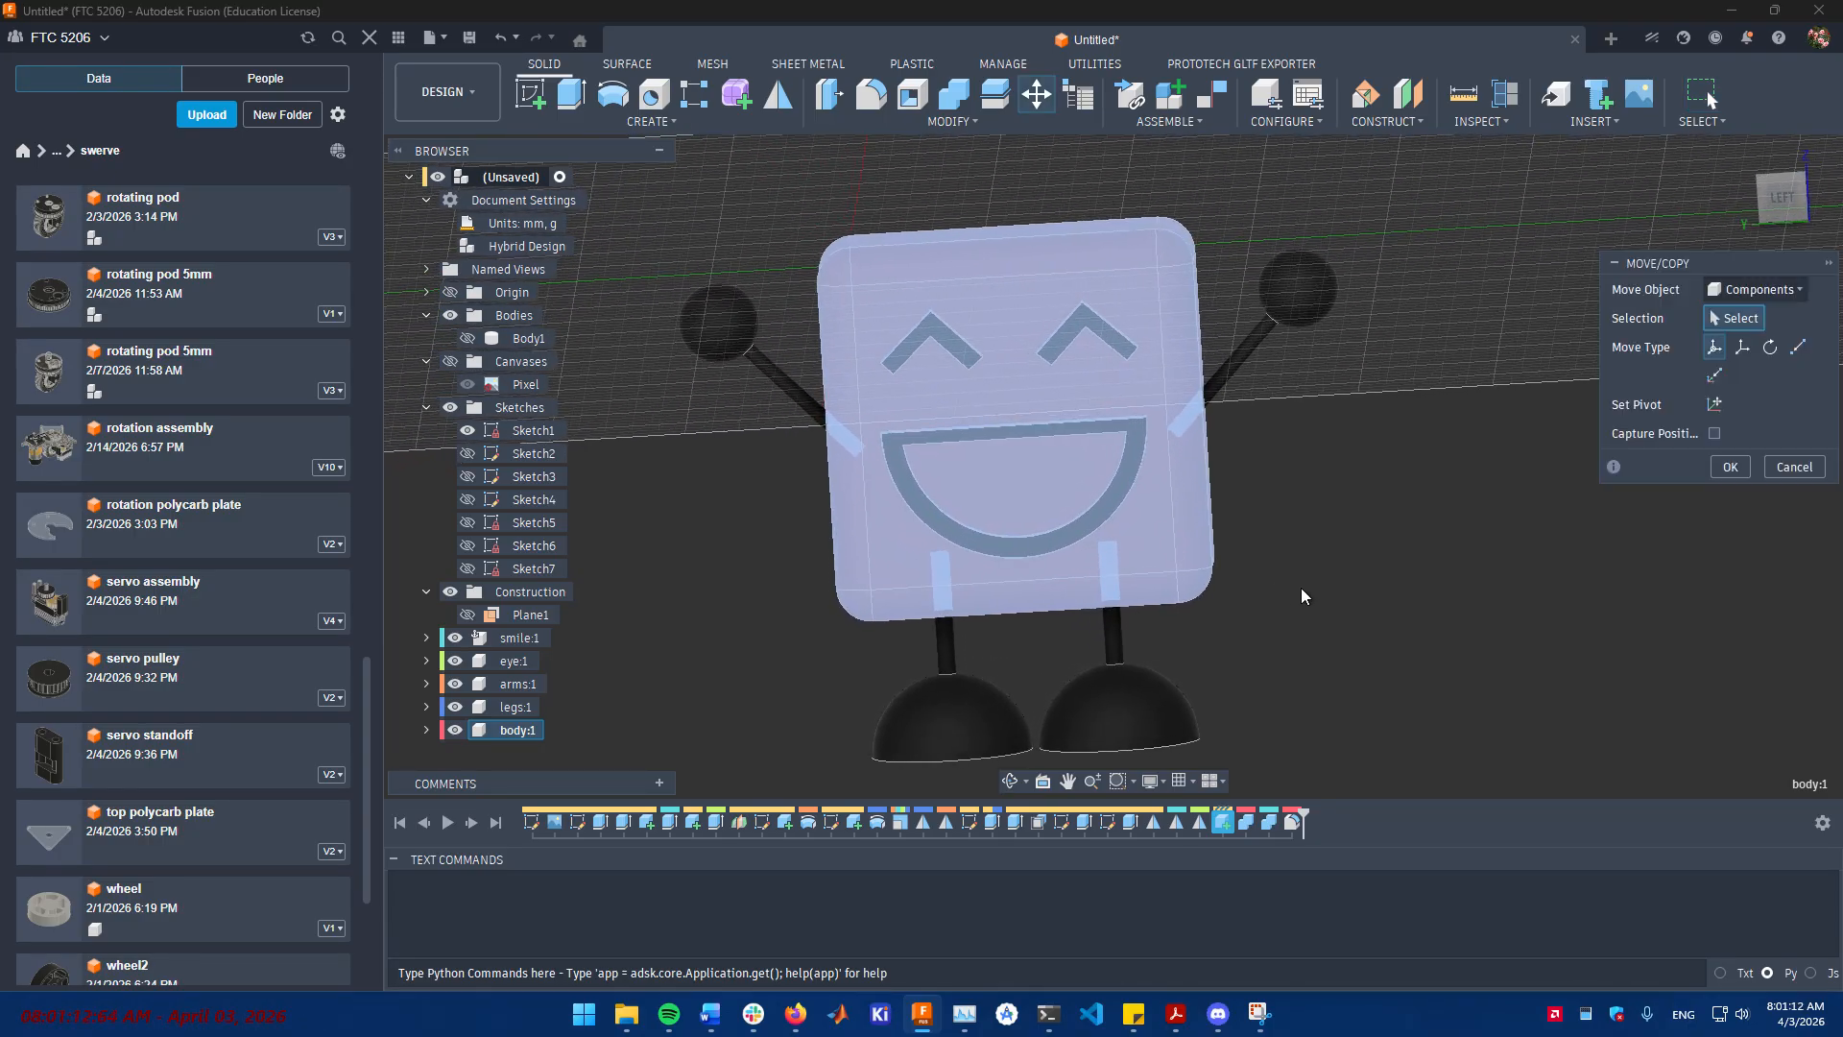
pyautogui.moveTo(960, 424); pyautogui.dragTo(1305, 389)
pyautogui.click(1729, 668)
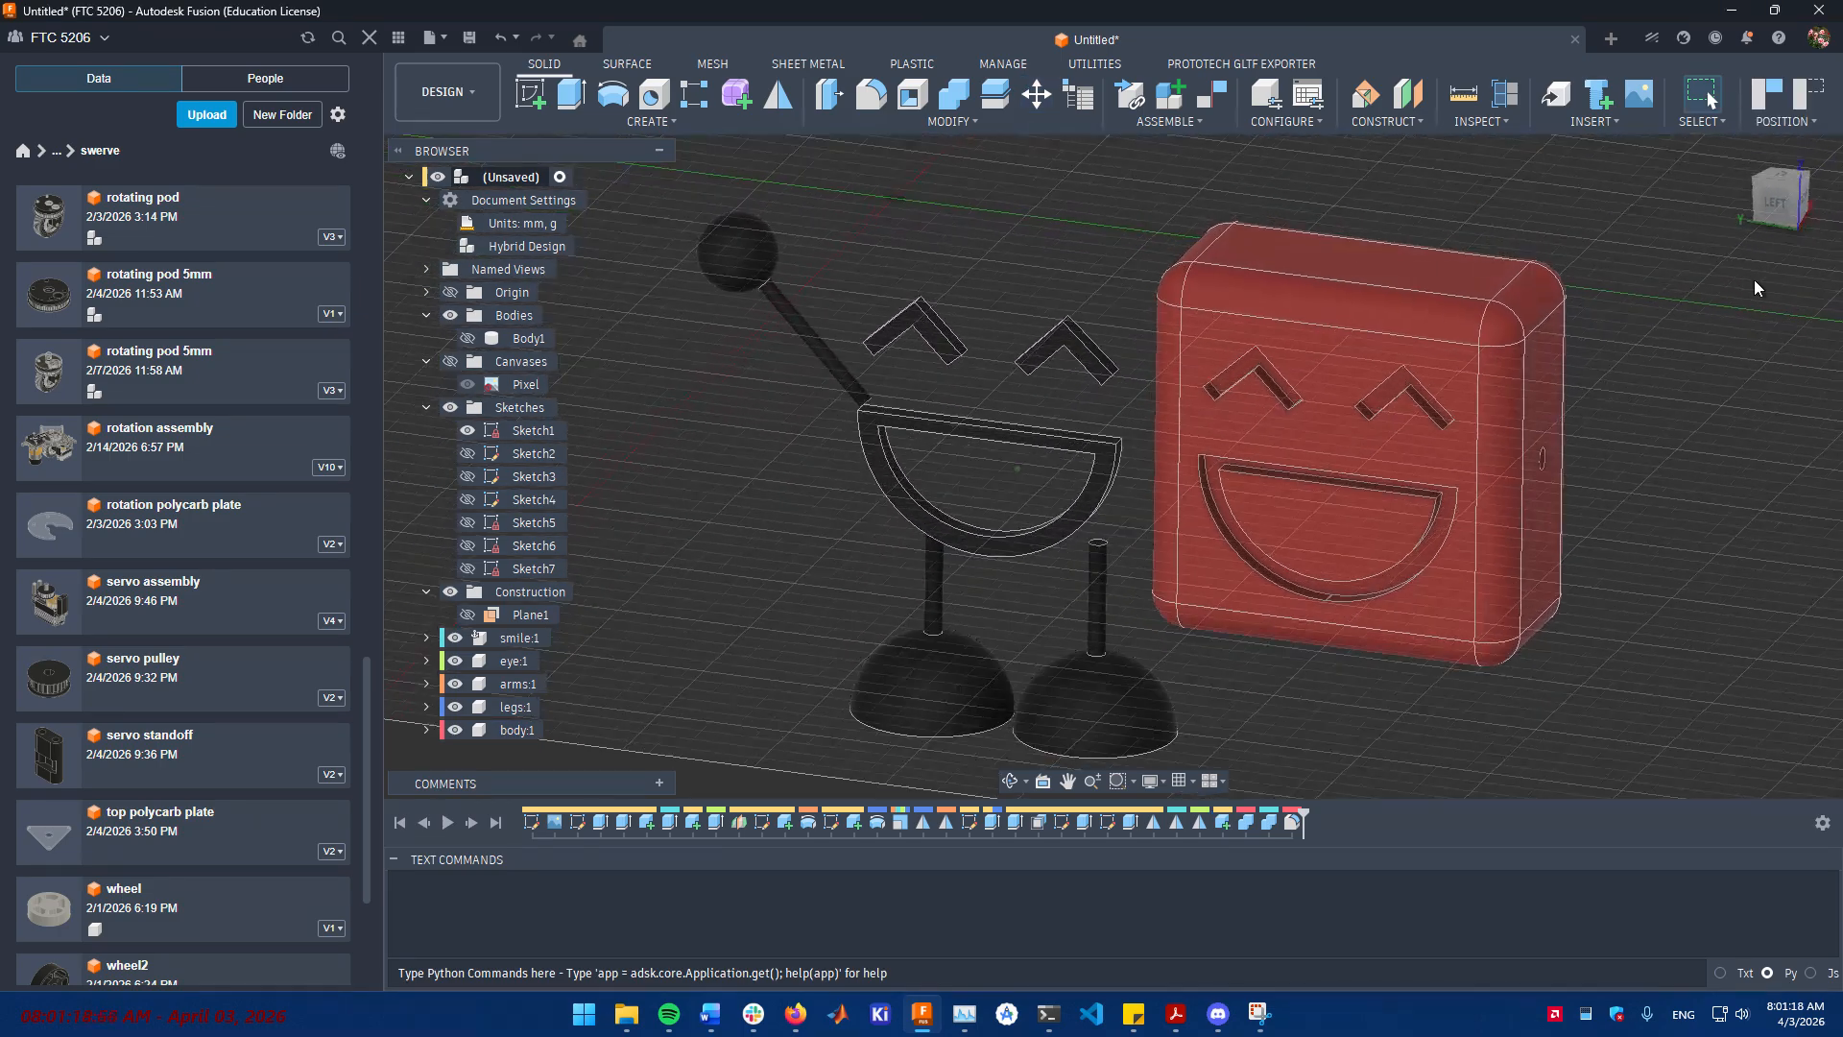
pyautogui.click(1801, 99)
# - Move the legs component 23 mm straight down so that it separates from the underside of the body
pyautogui.scroll(5, 1615, 521)
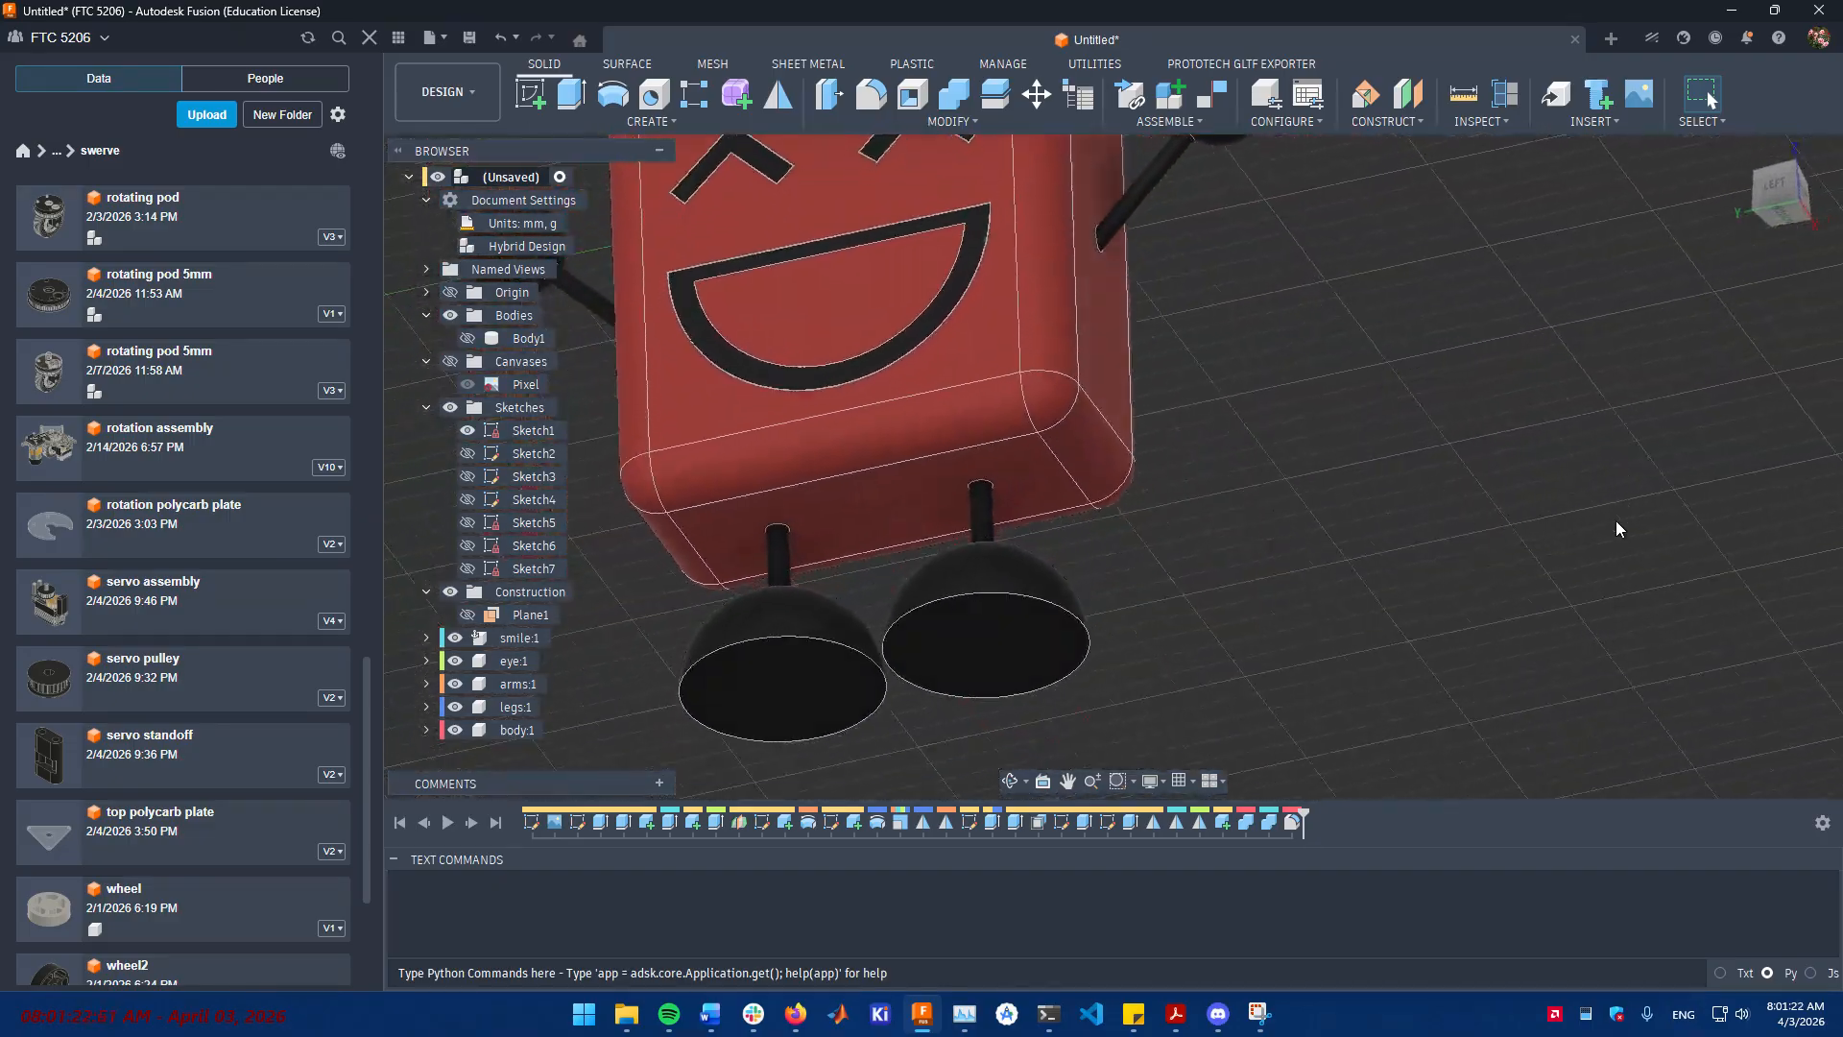
pyautogui.scroll(5, 1615, 520)
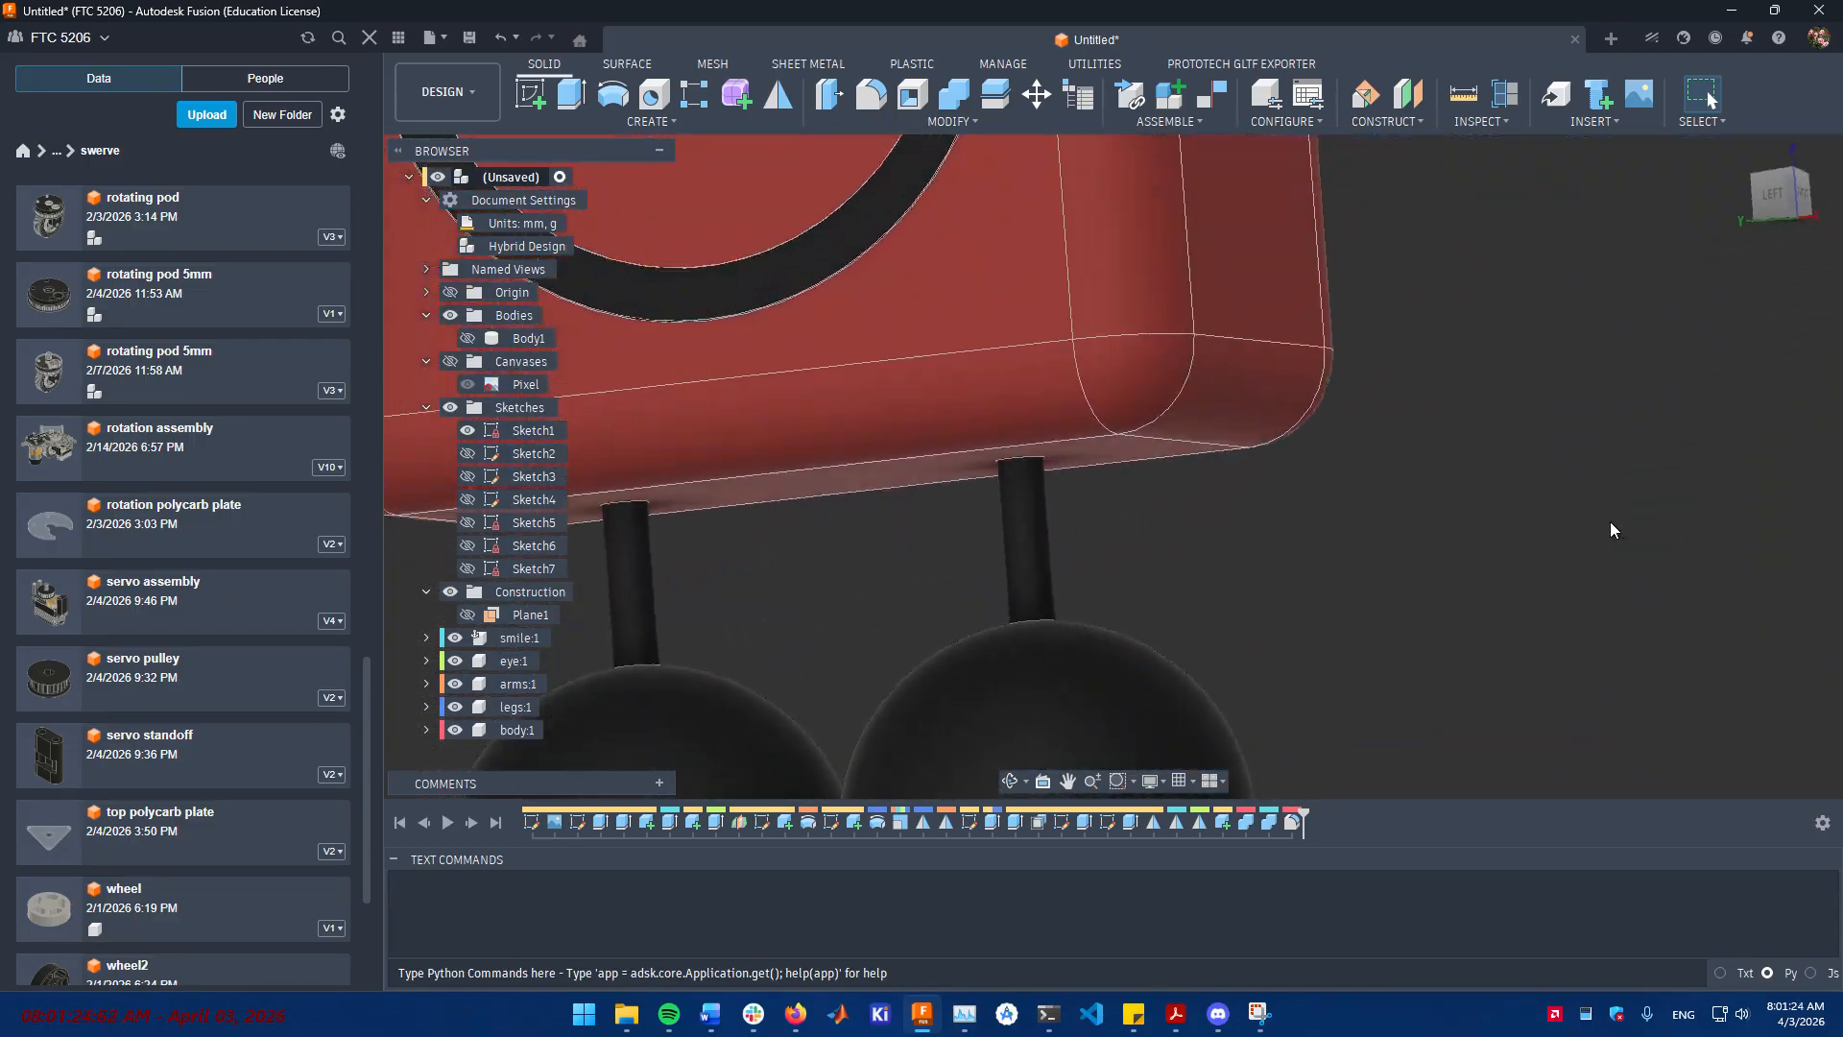
pyautogui.click(1190, 654)
pyautogui.click(1315, 510)
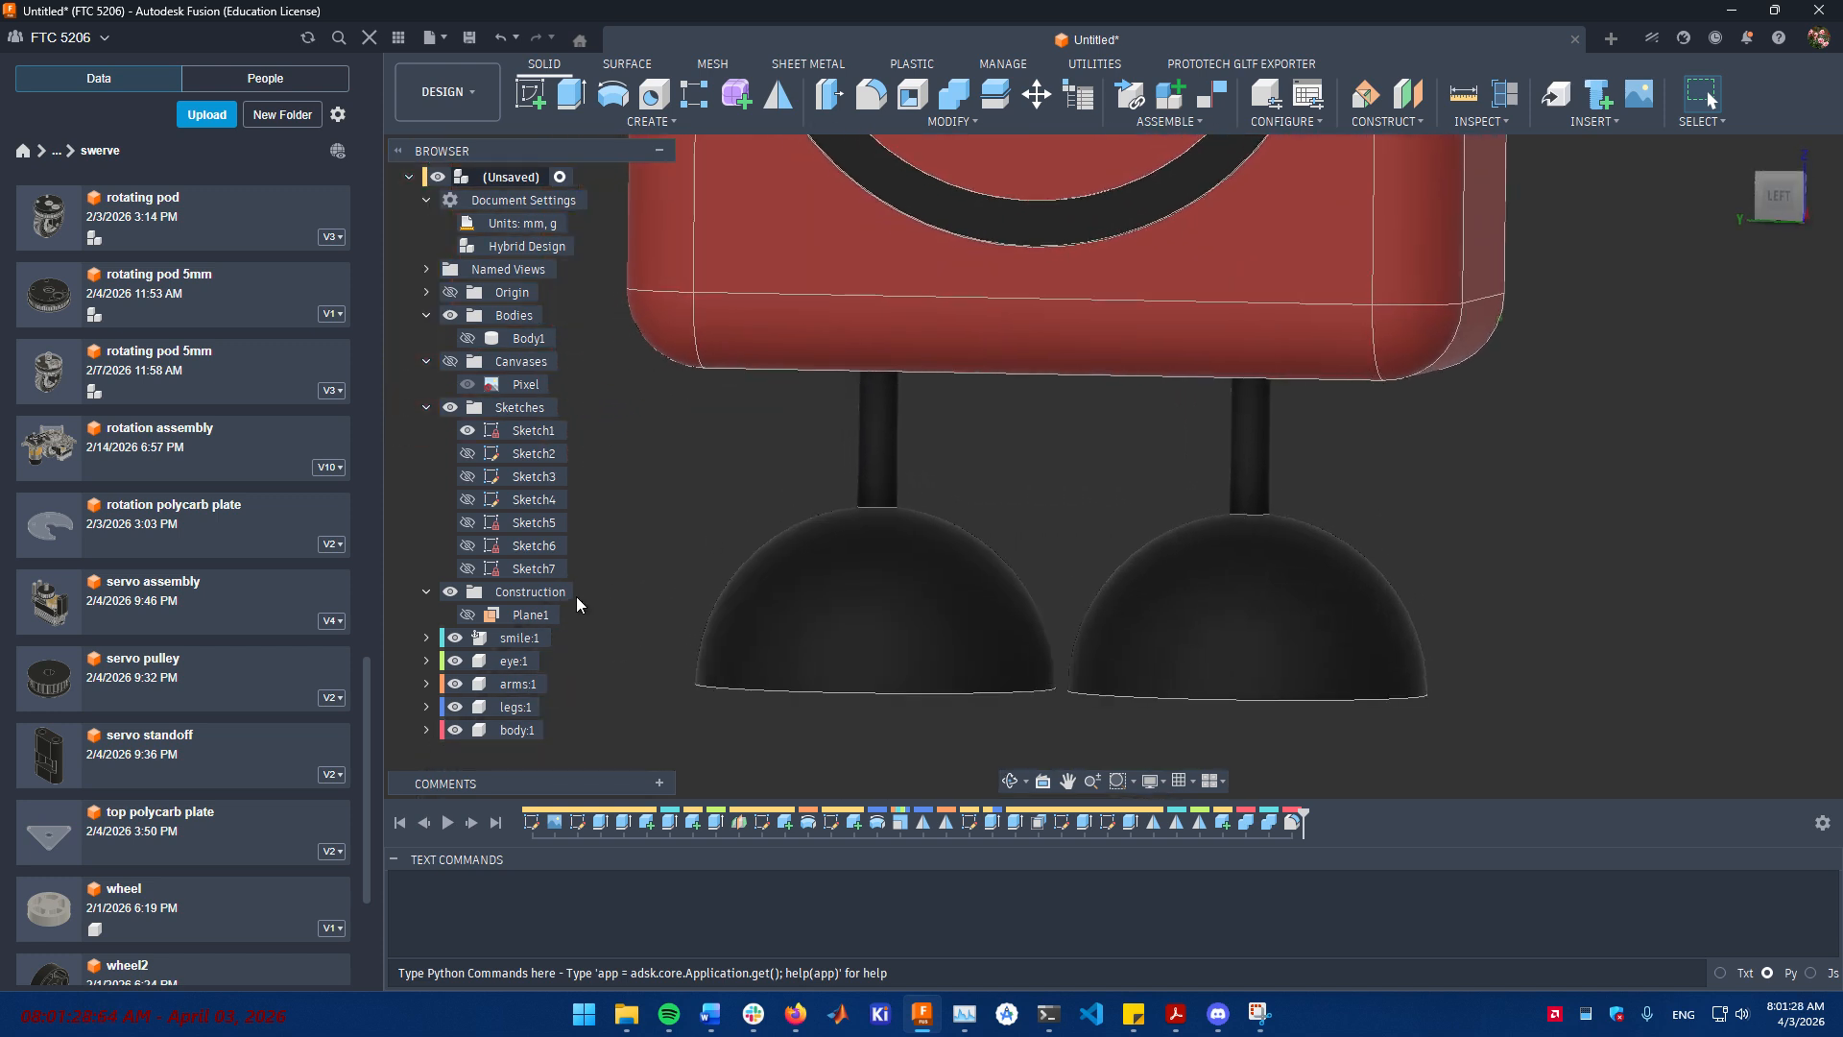
pyautogui.click(1248, 497)
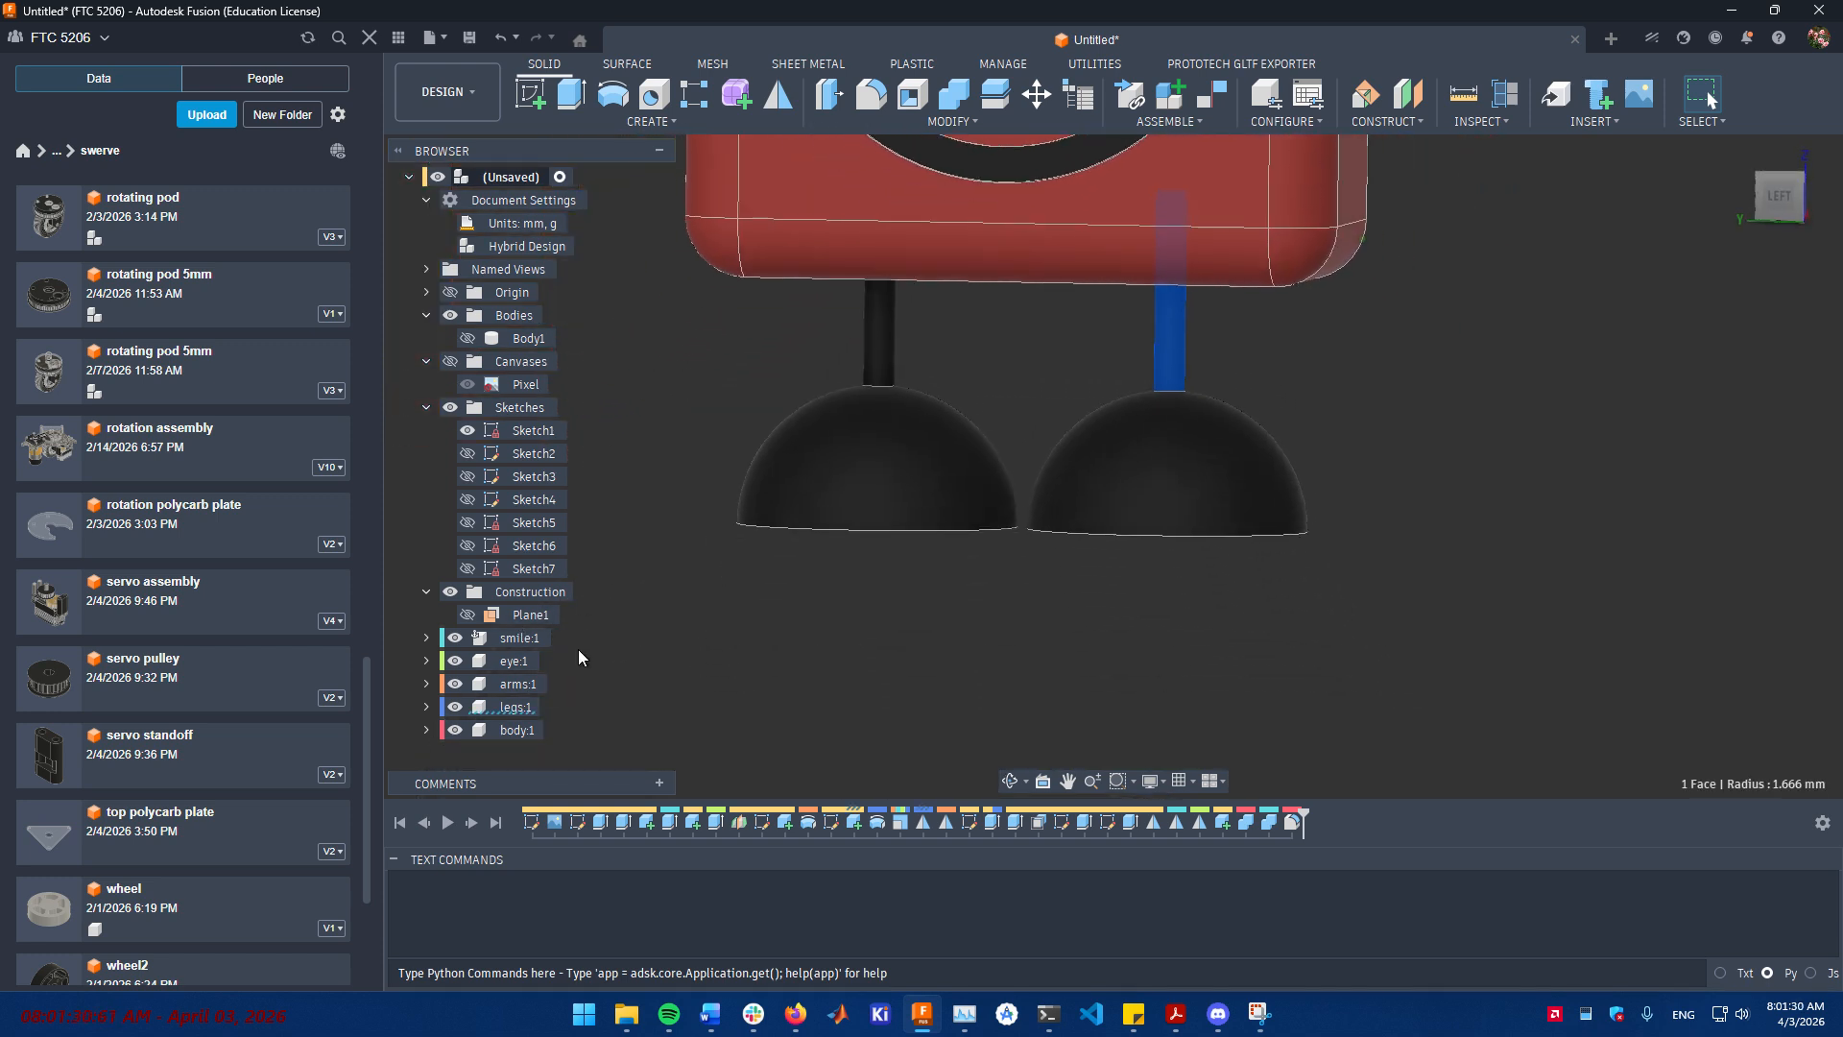
pyautogui.click(525, 711)
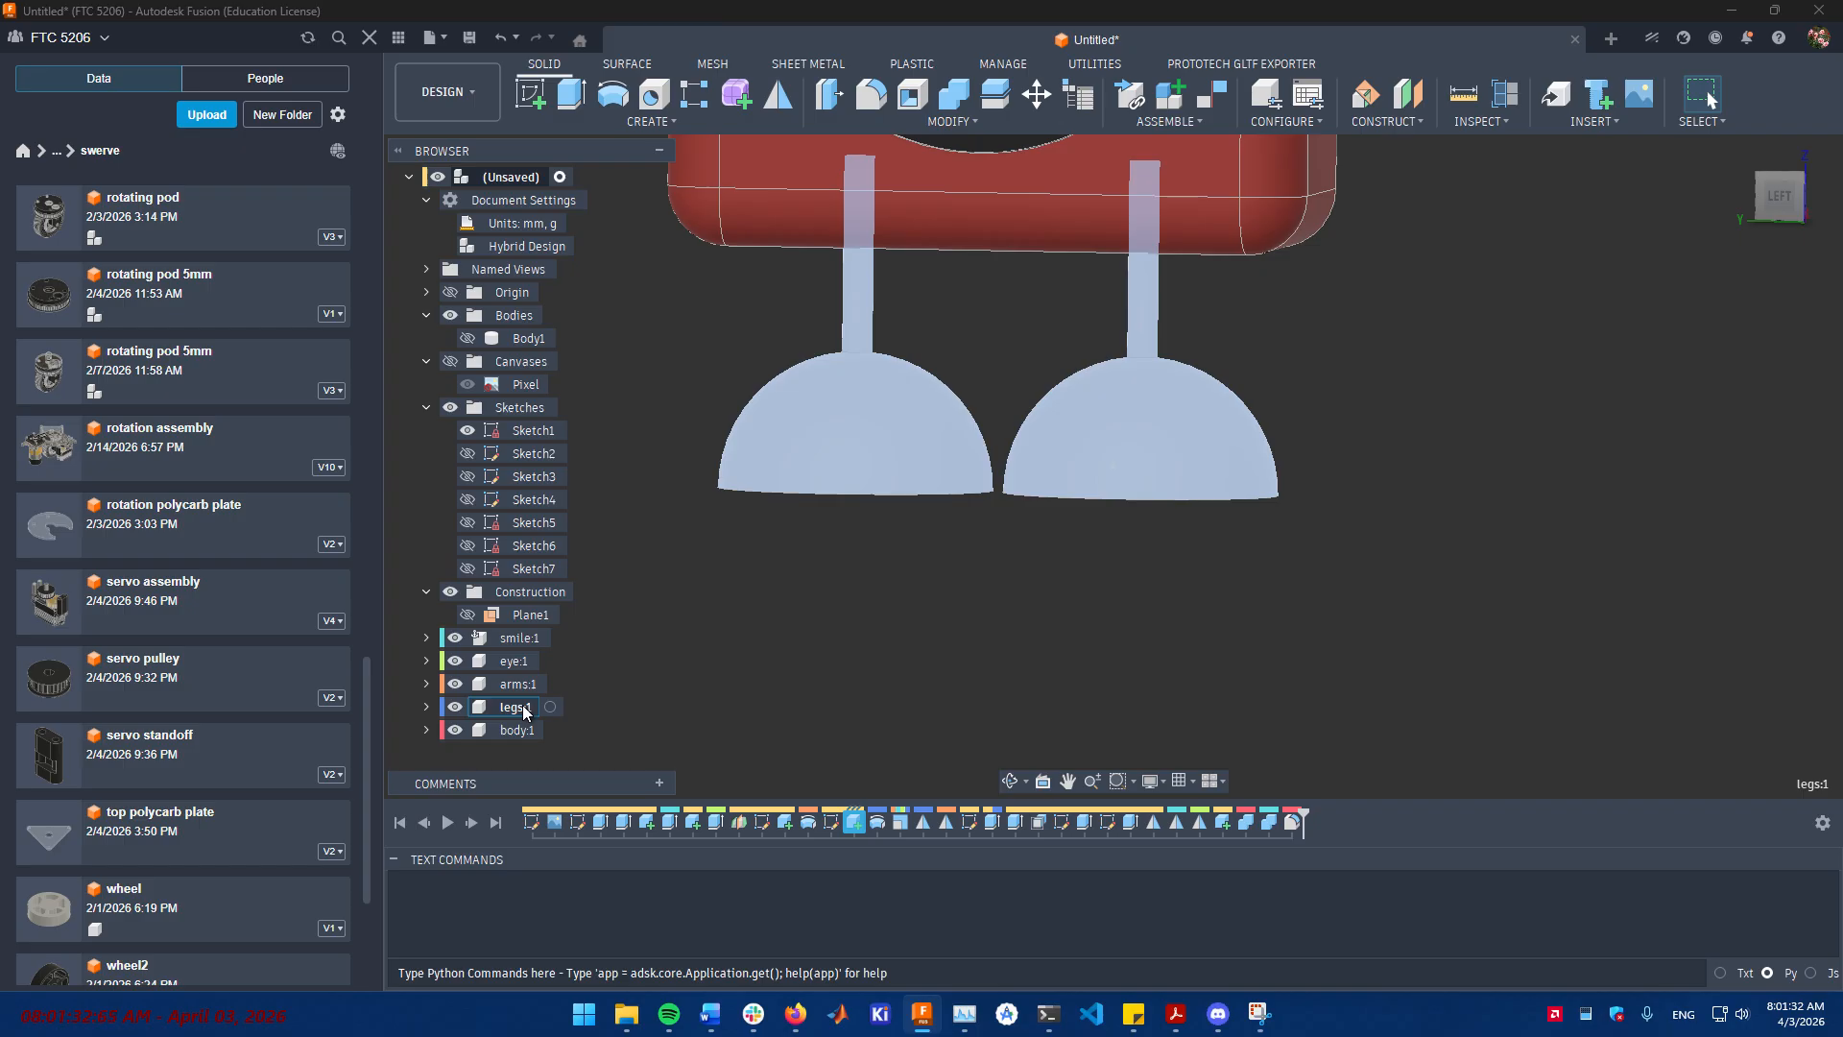
pyautogui.click(1036, 95)
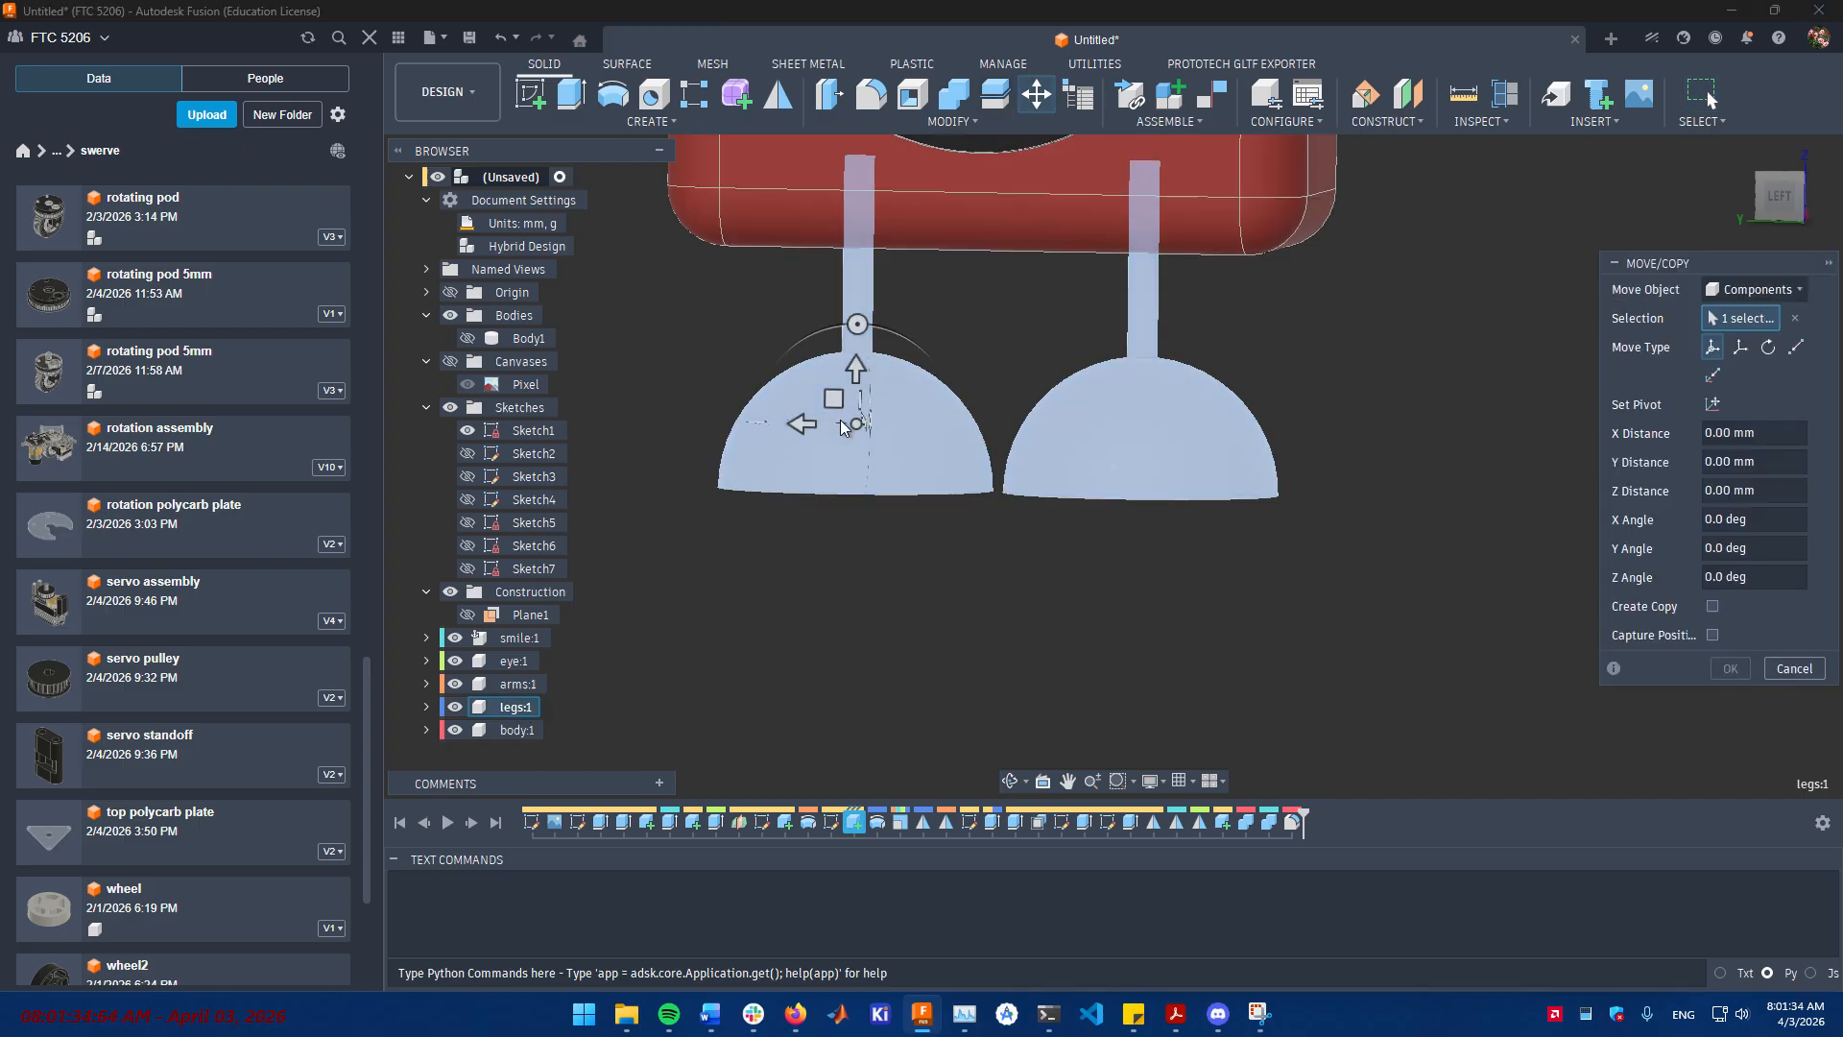
pyautogui.moveTo(856, 379); pyautogui.dragTo(872, 611)
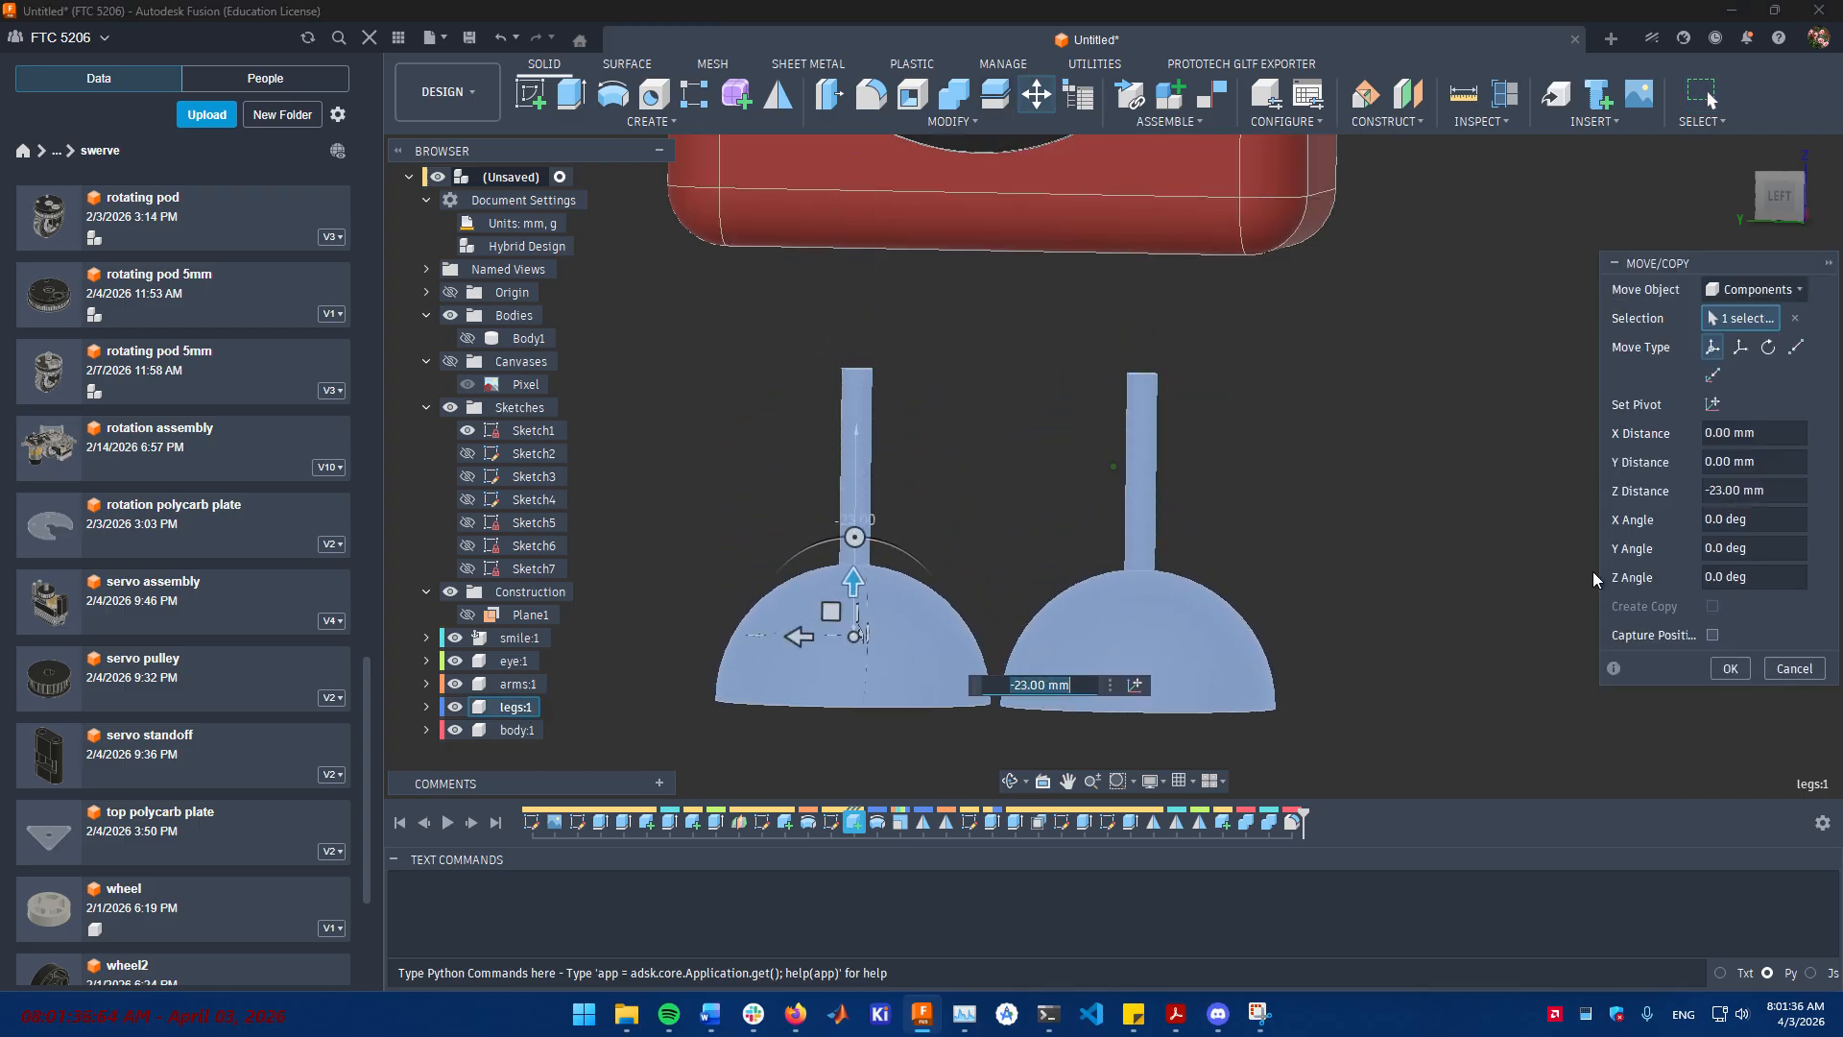
pyautogui.click(1730, 671)
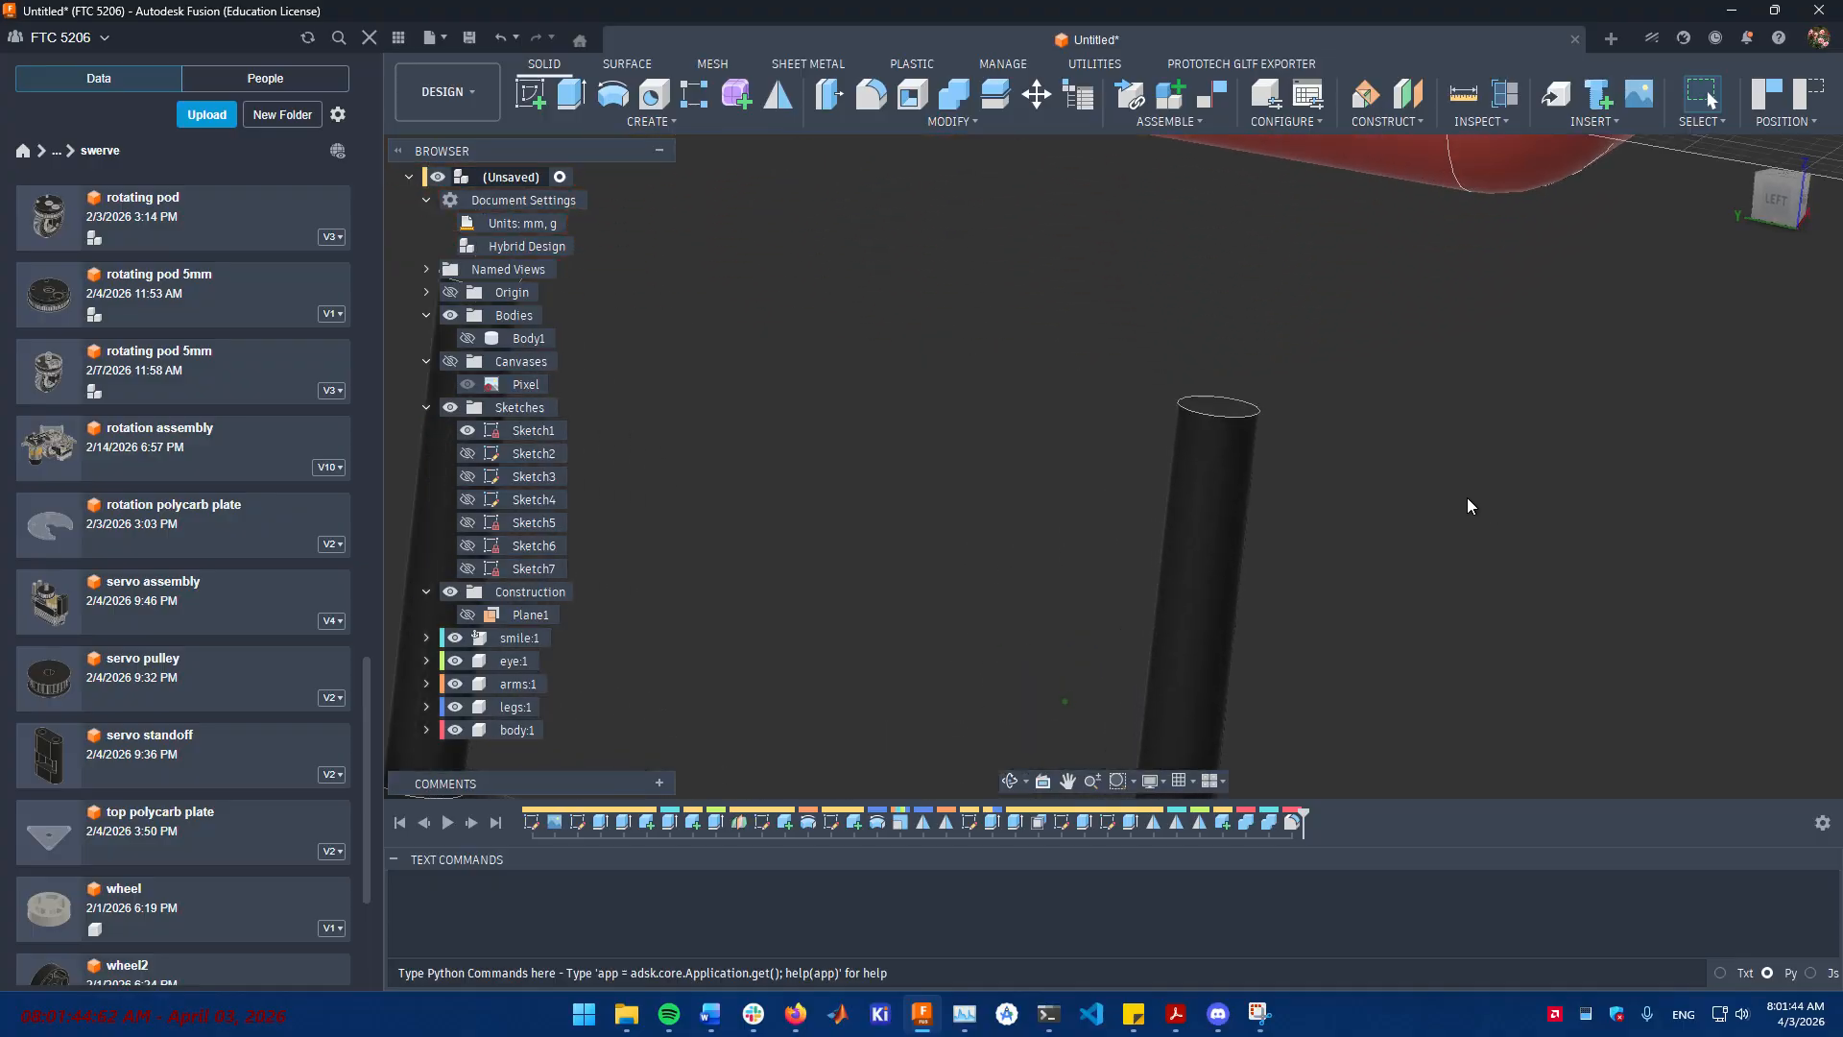
# - Create a rigid joint between the centre of one leg's upper end and the matching leg hole in the body
pyautogui.click(1194, 122)
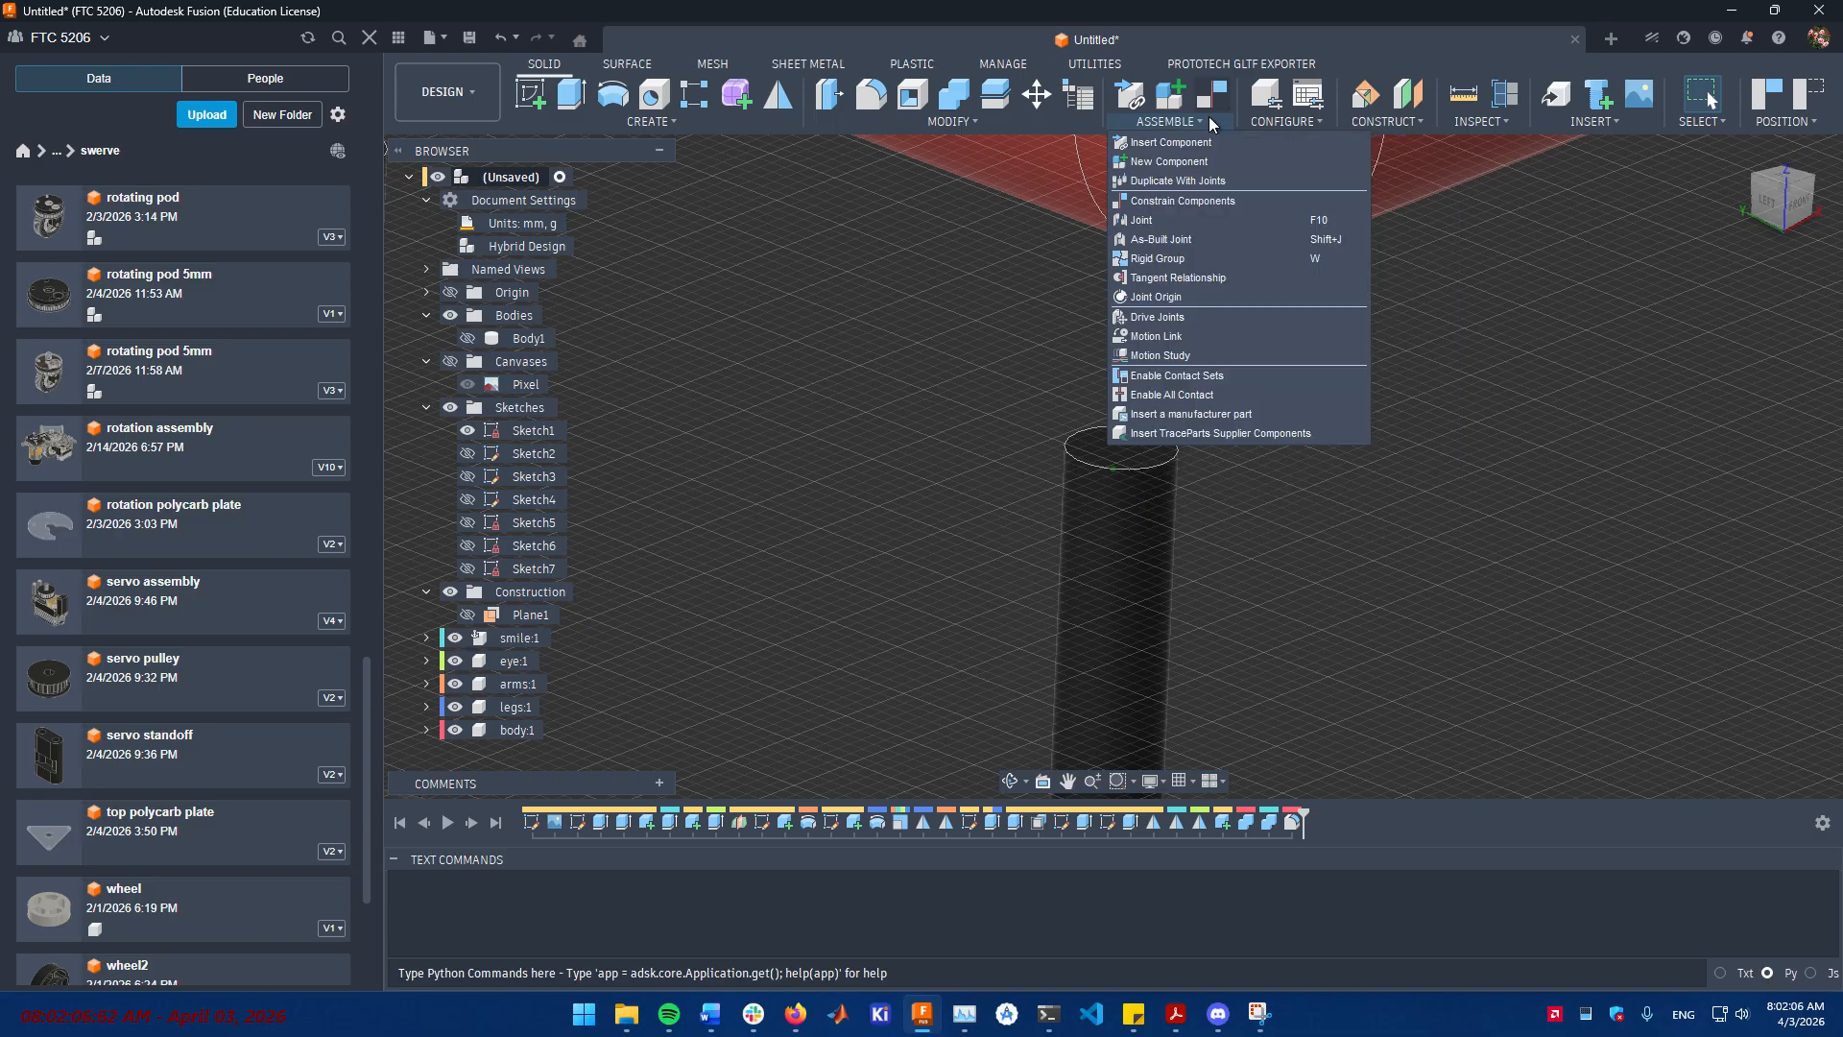
pyautogui.click(1185, 219)
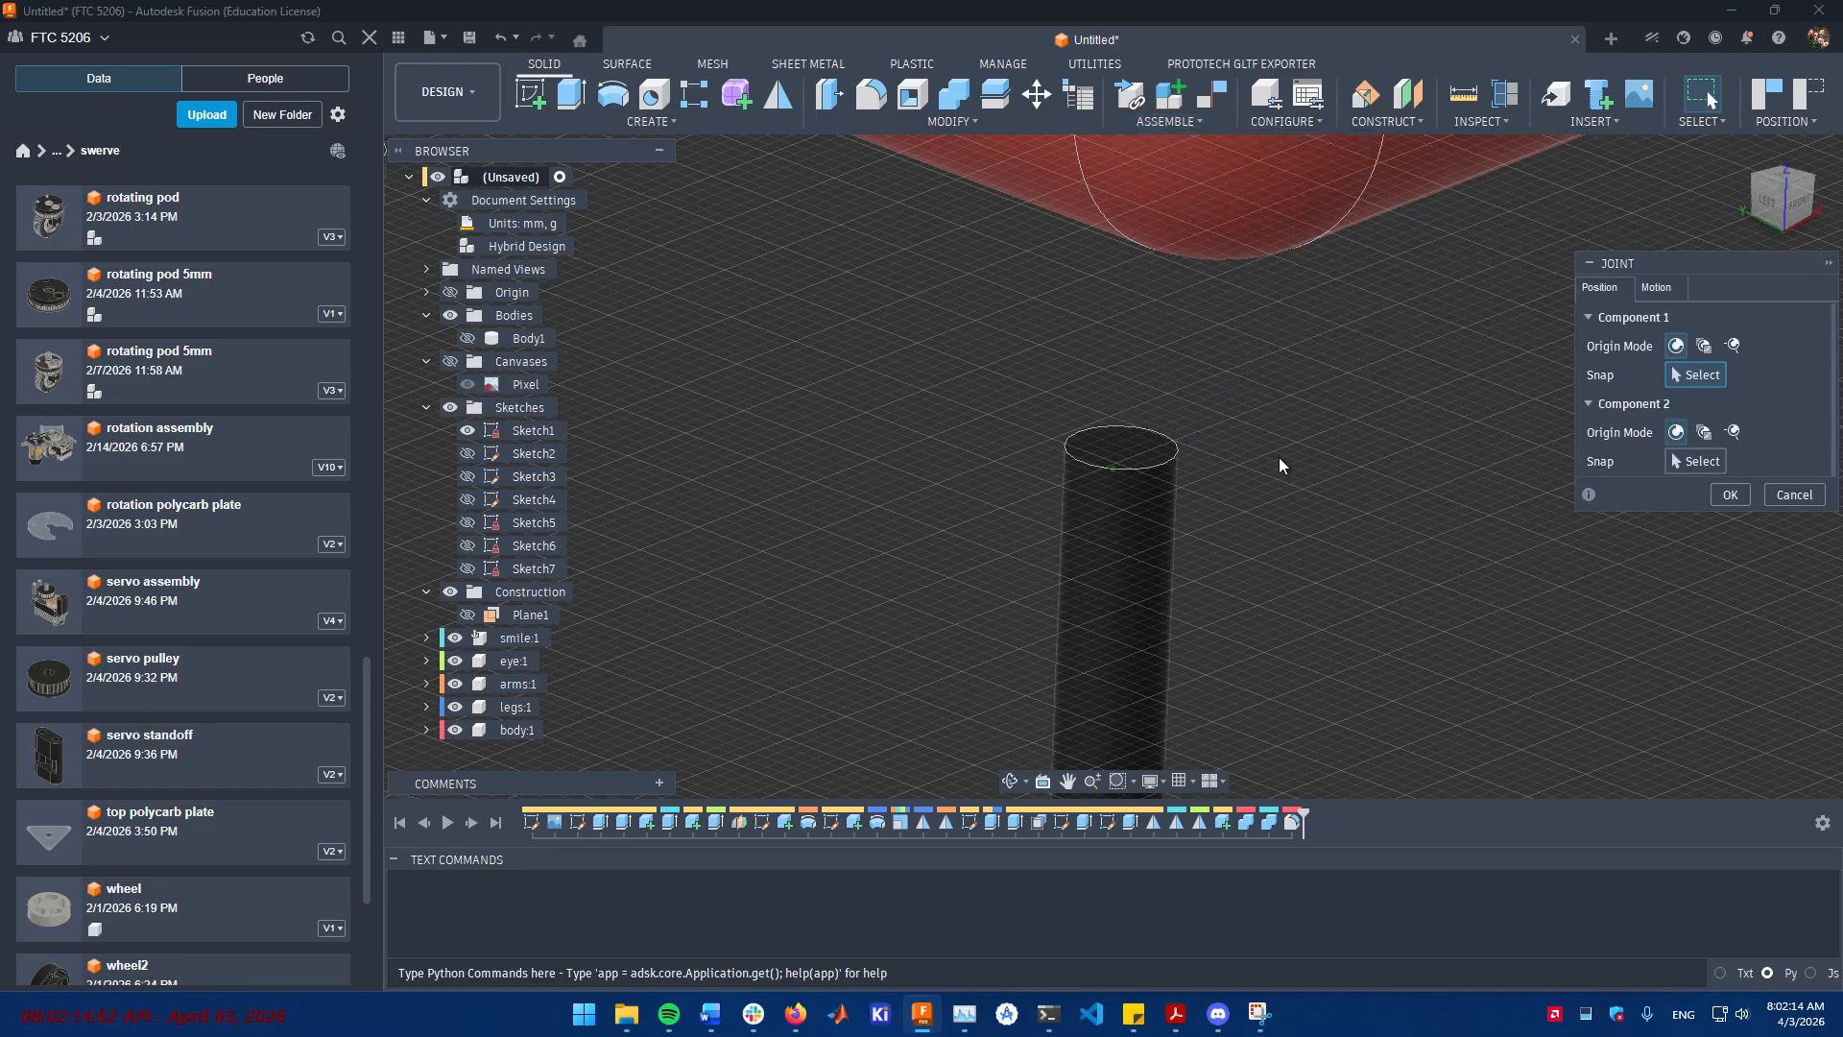
pyautogui.scroll(5, 1134, 456)
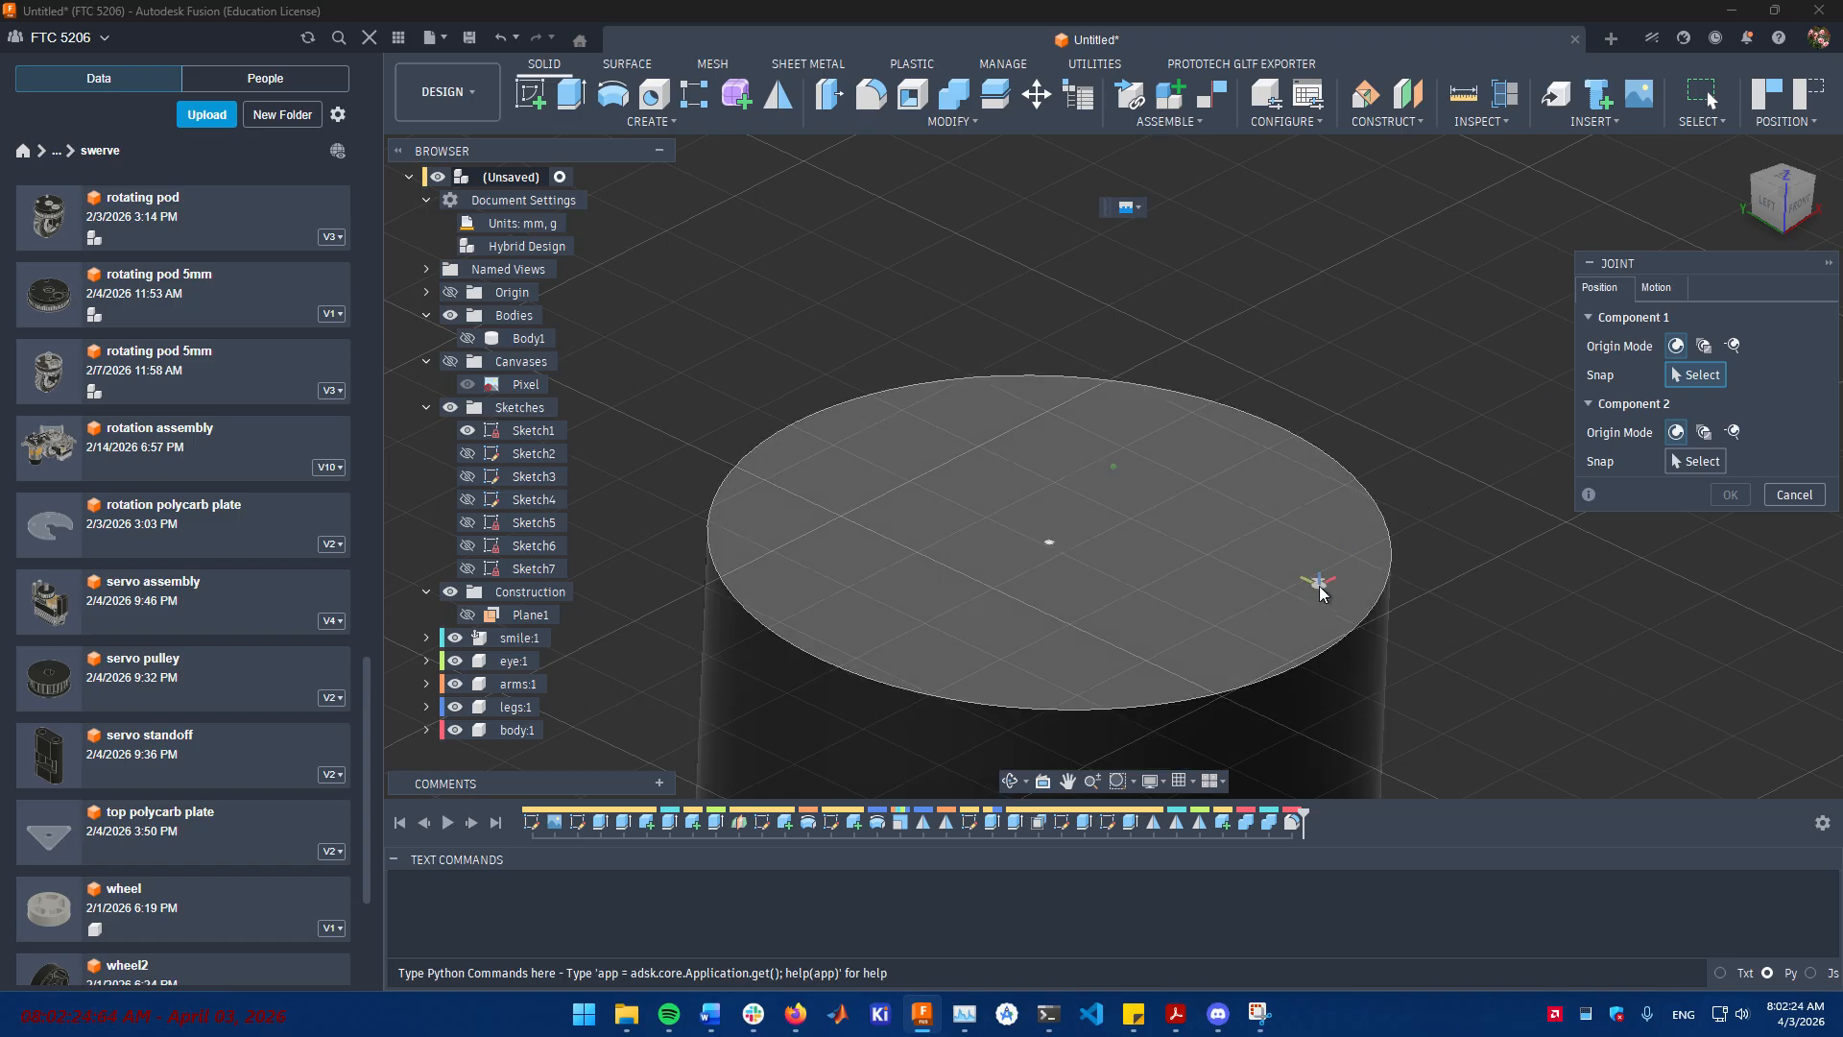
pyautogui.click(1057, 540)
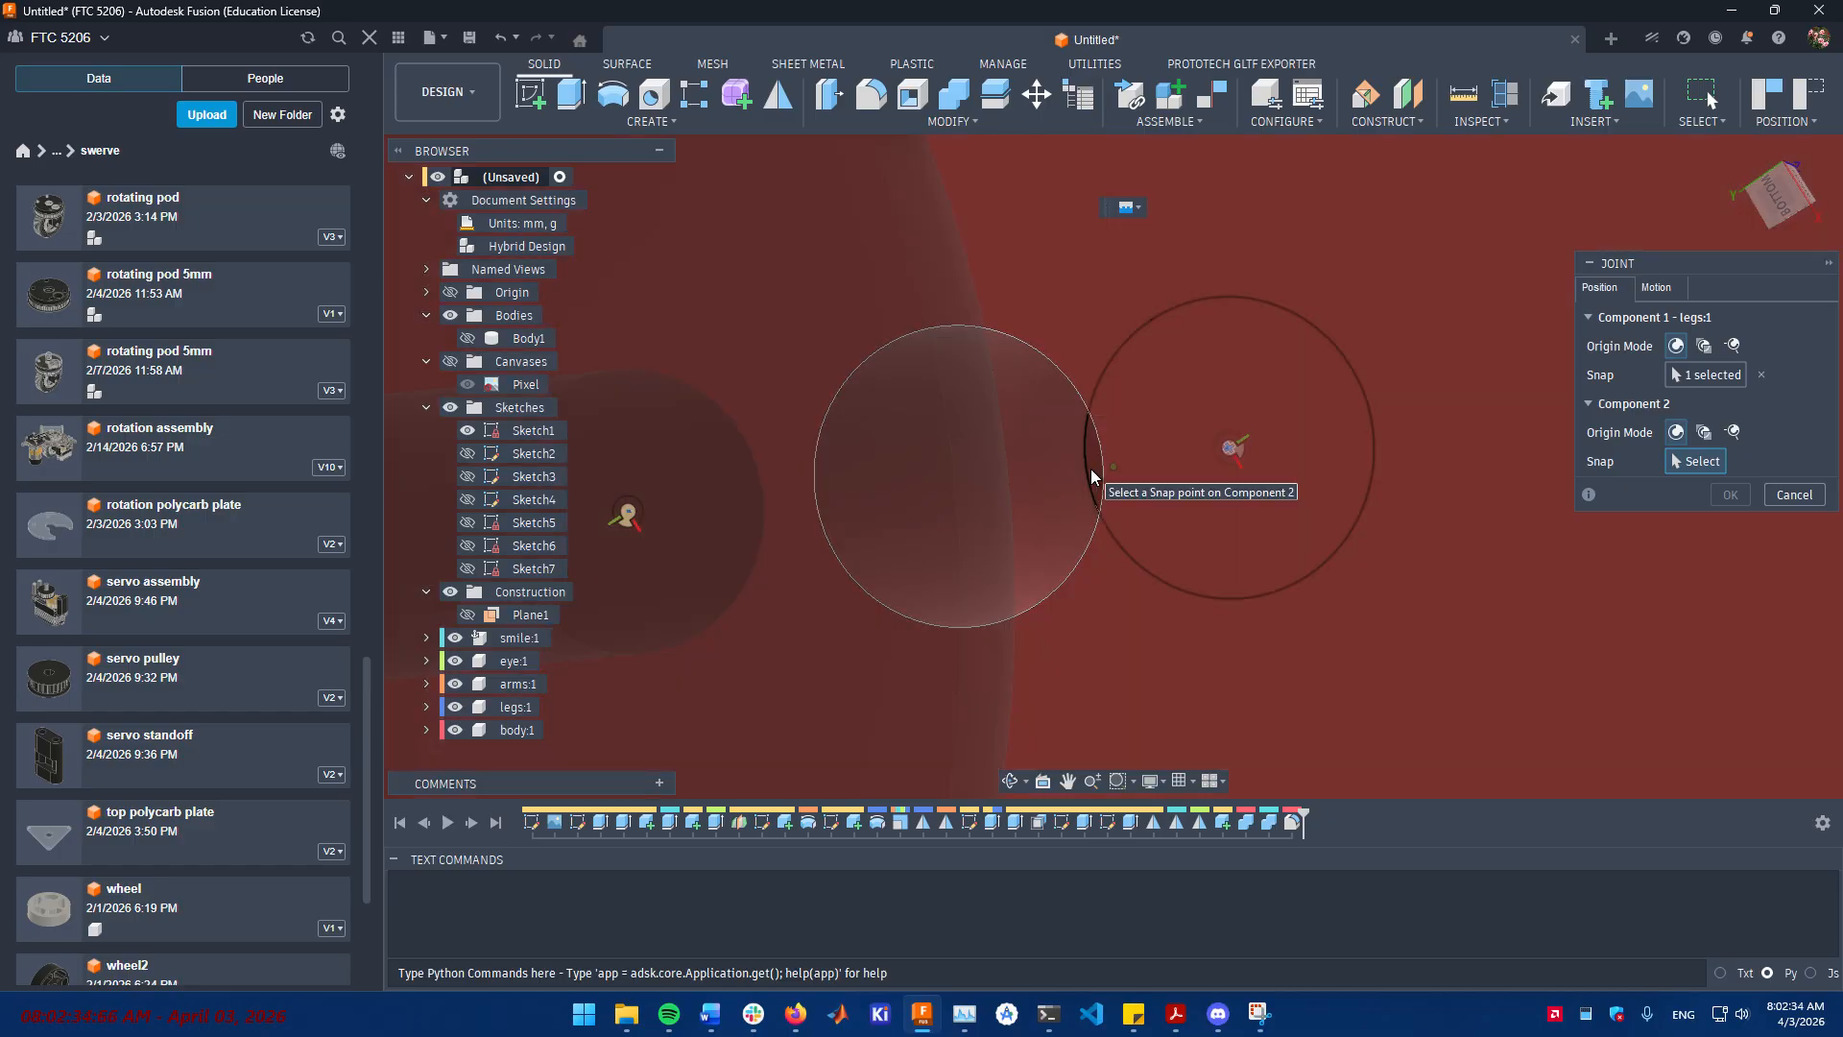
pyautogui.click(1091, 468)
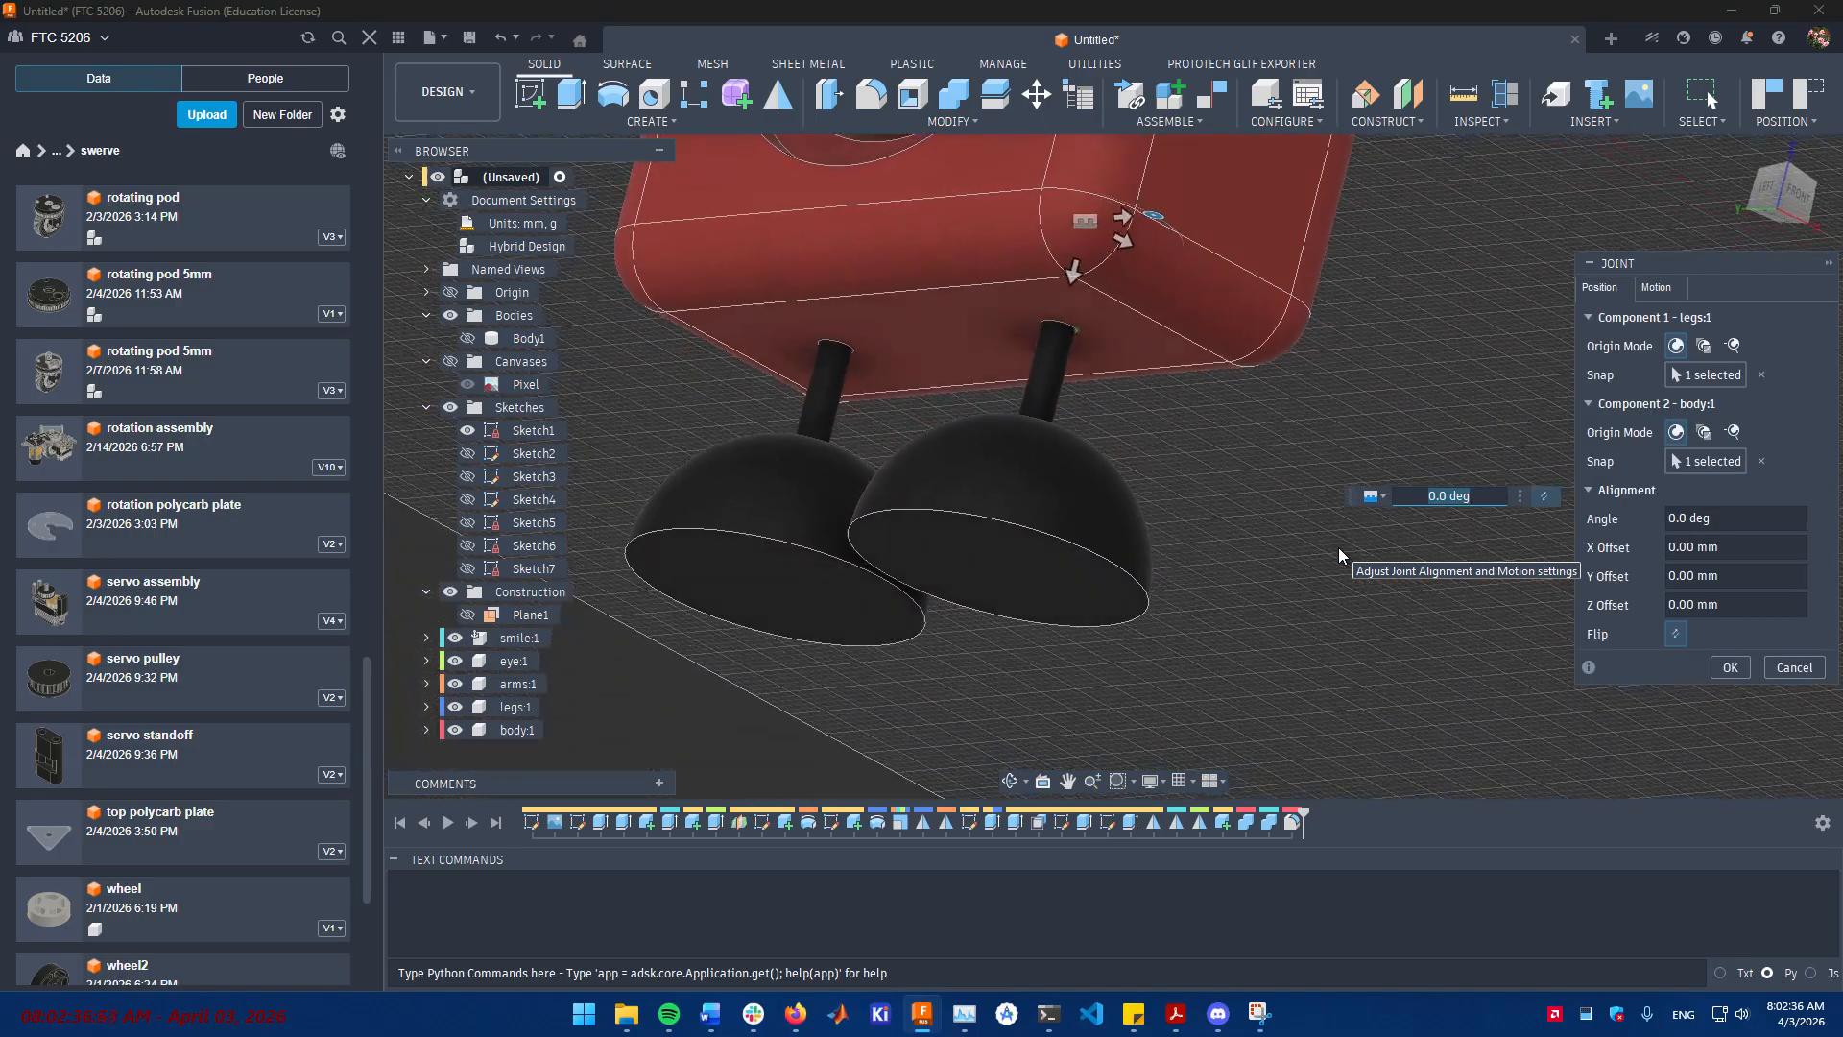
pyautogui.click(1714, 672)
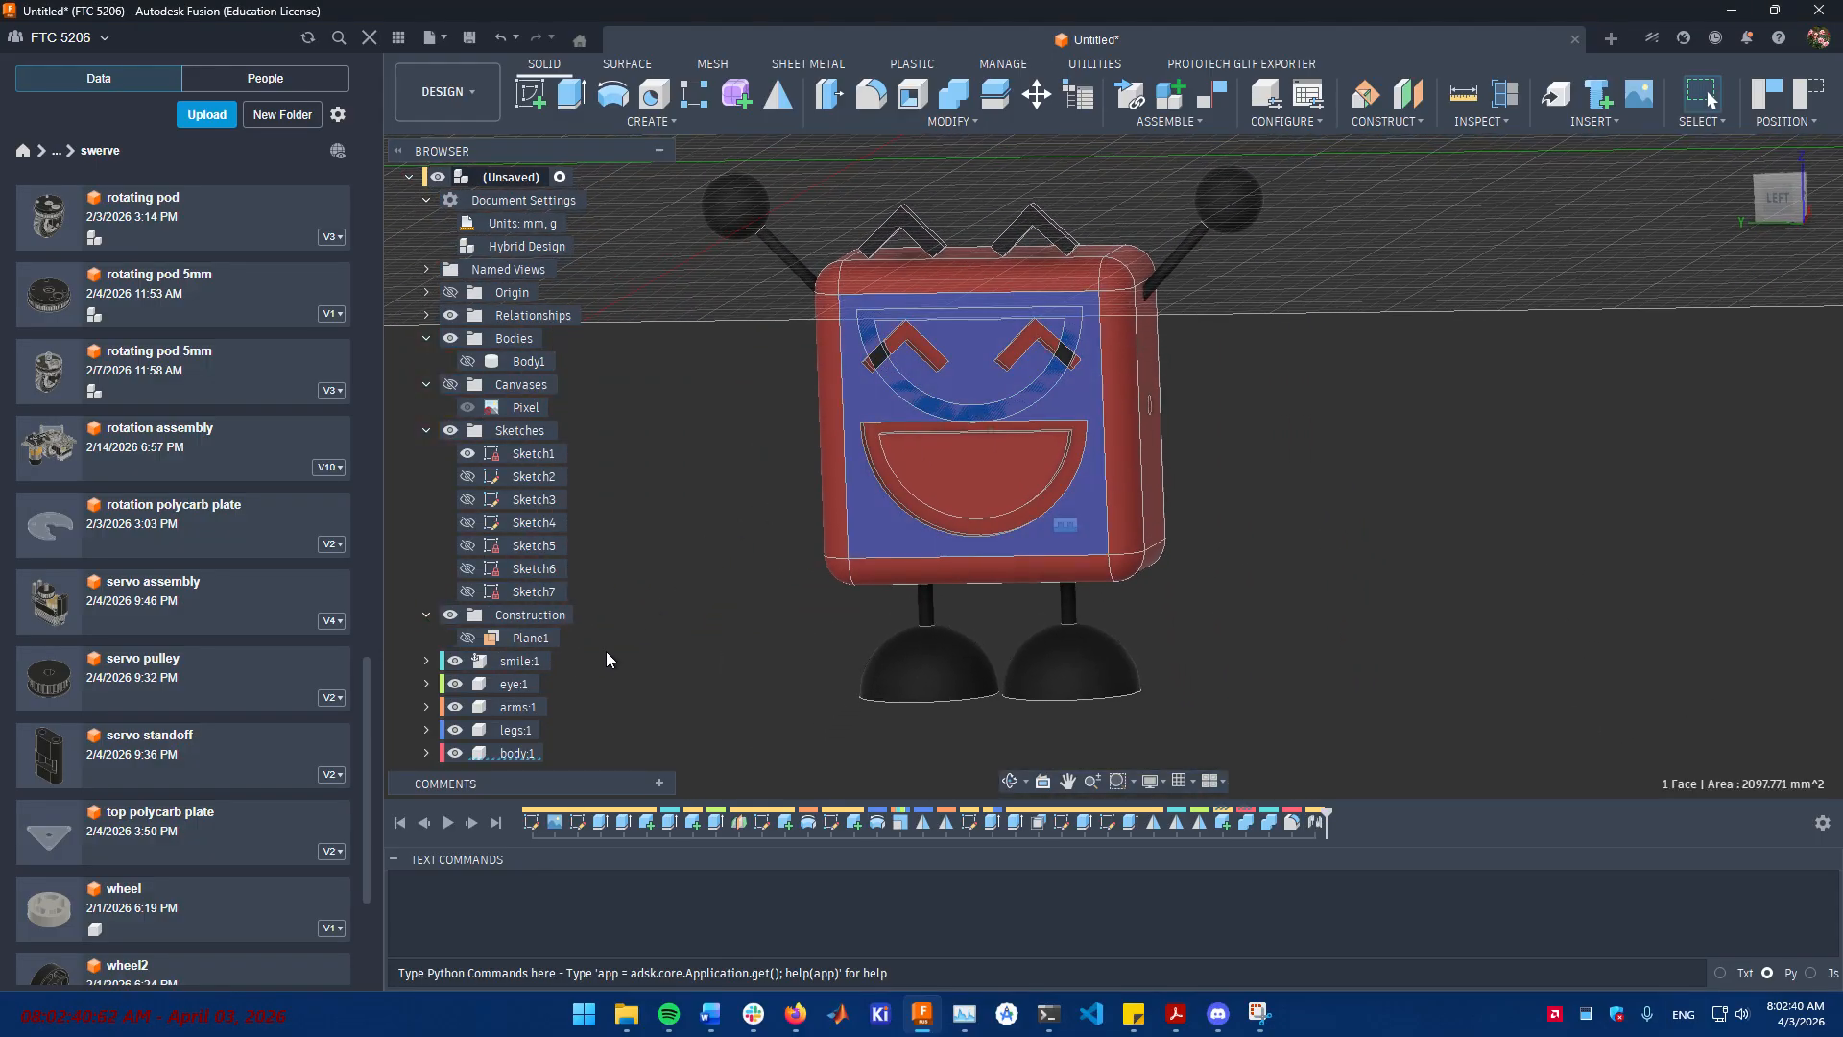
# - Test the leg joint by moving the body component -55 mm along Y, and cancel the move
pyautogui.click(498, 756)
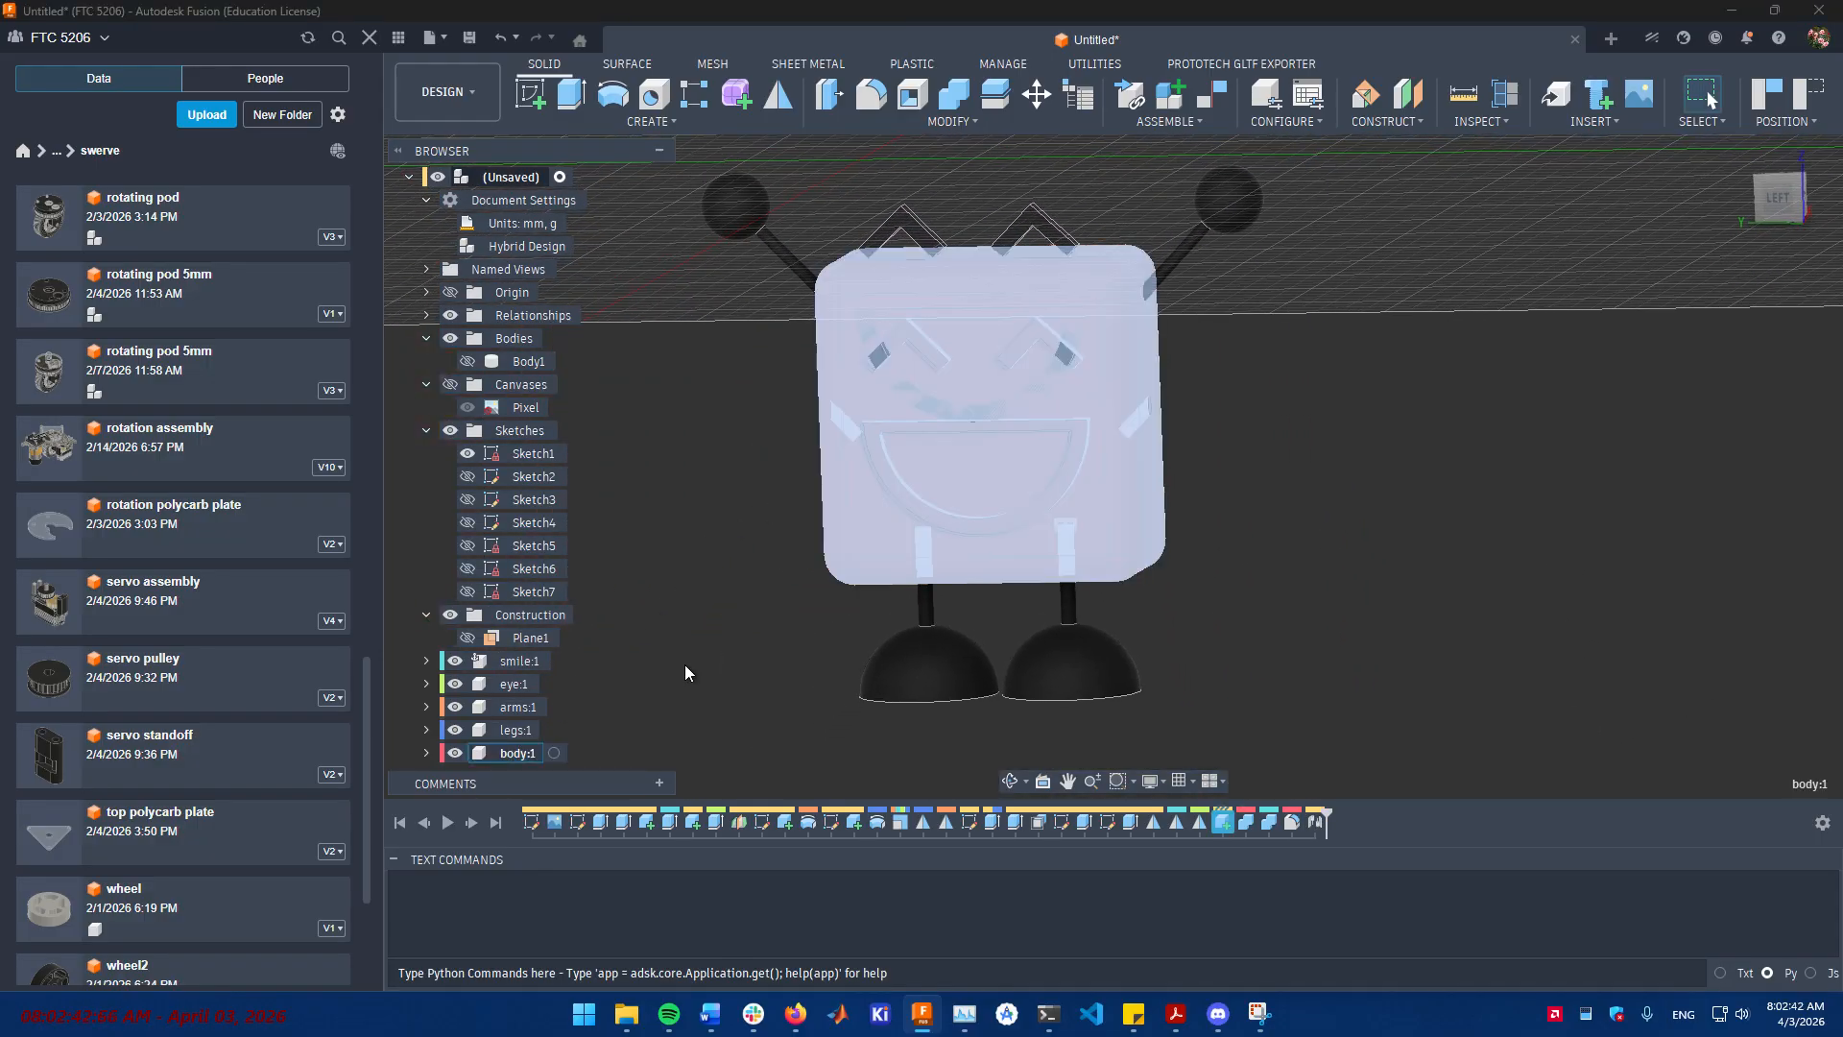
pyautogui.press('m')
pyautogui.moveTo(943, 422); pyautogui.dragTo(1181, 495)
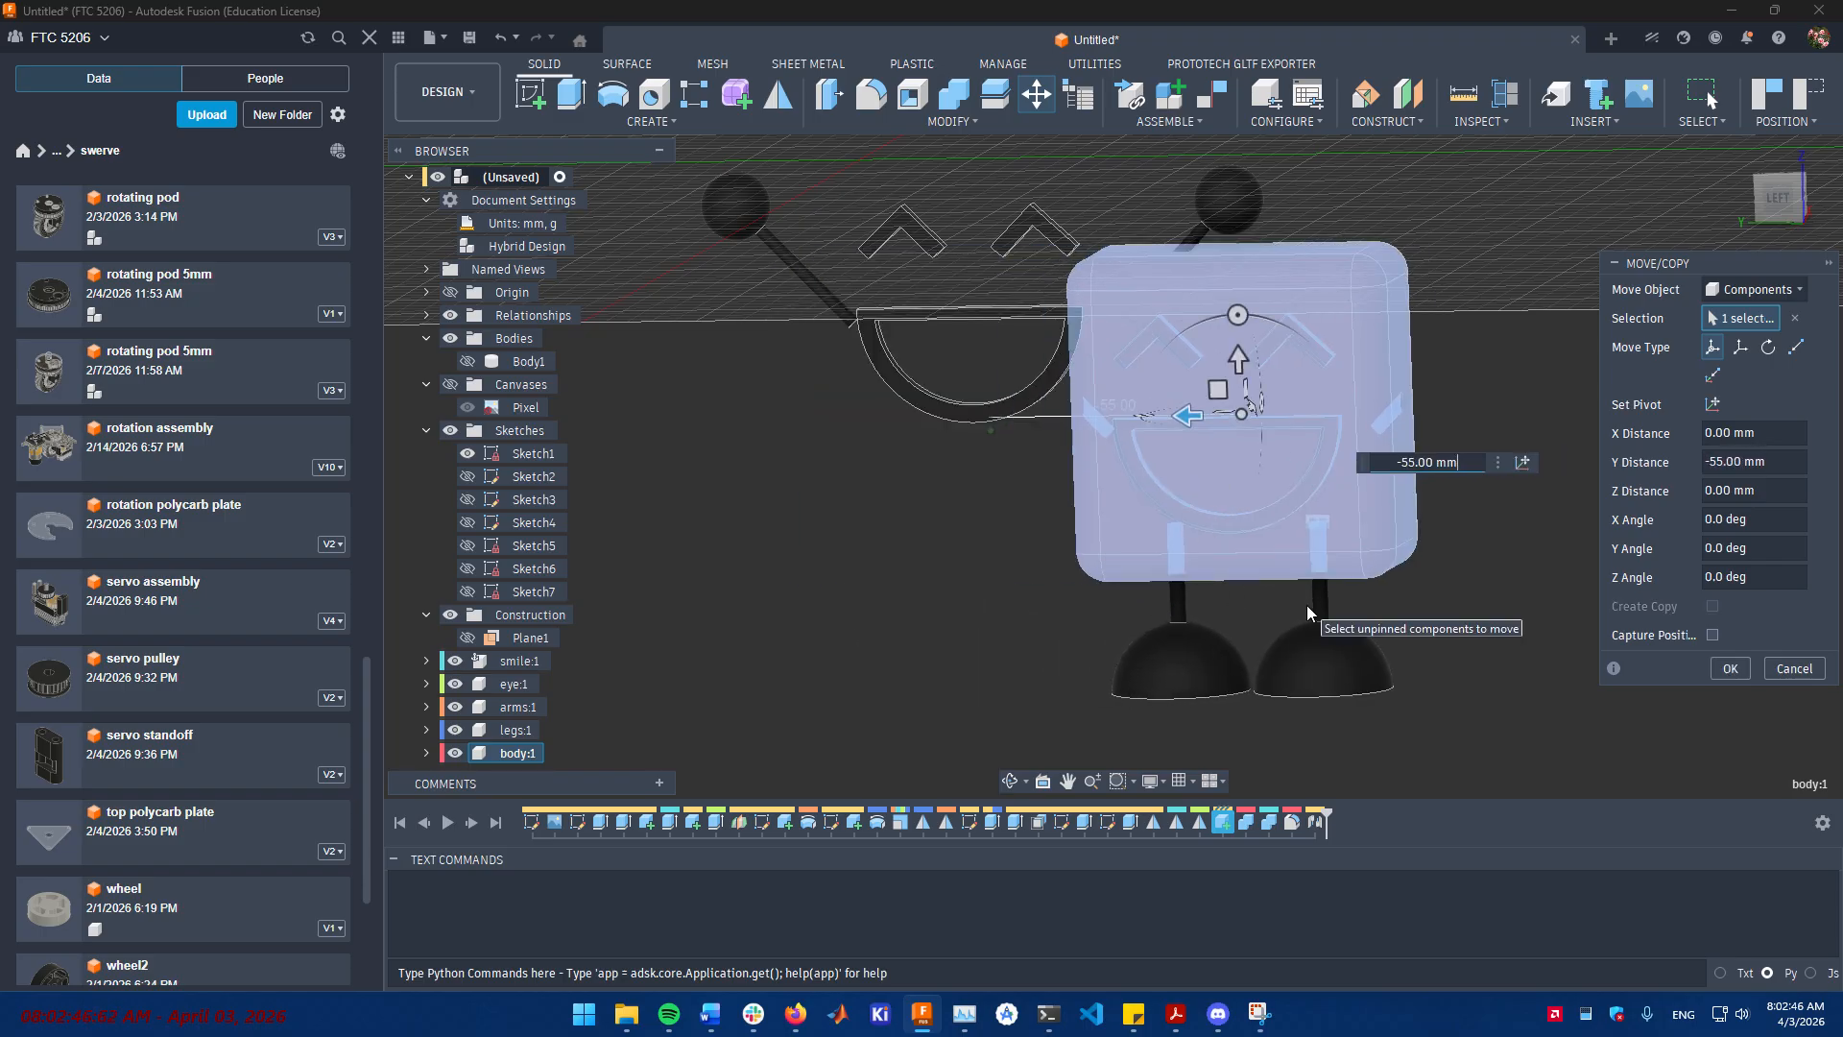
pyautogui.press('Escape')
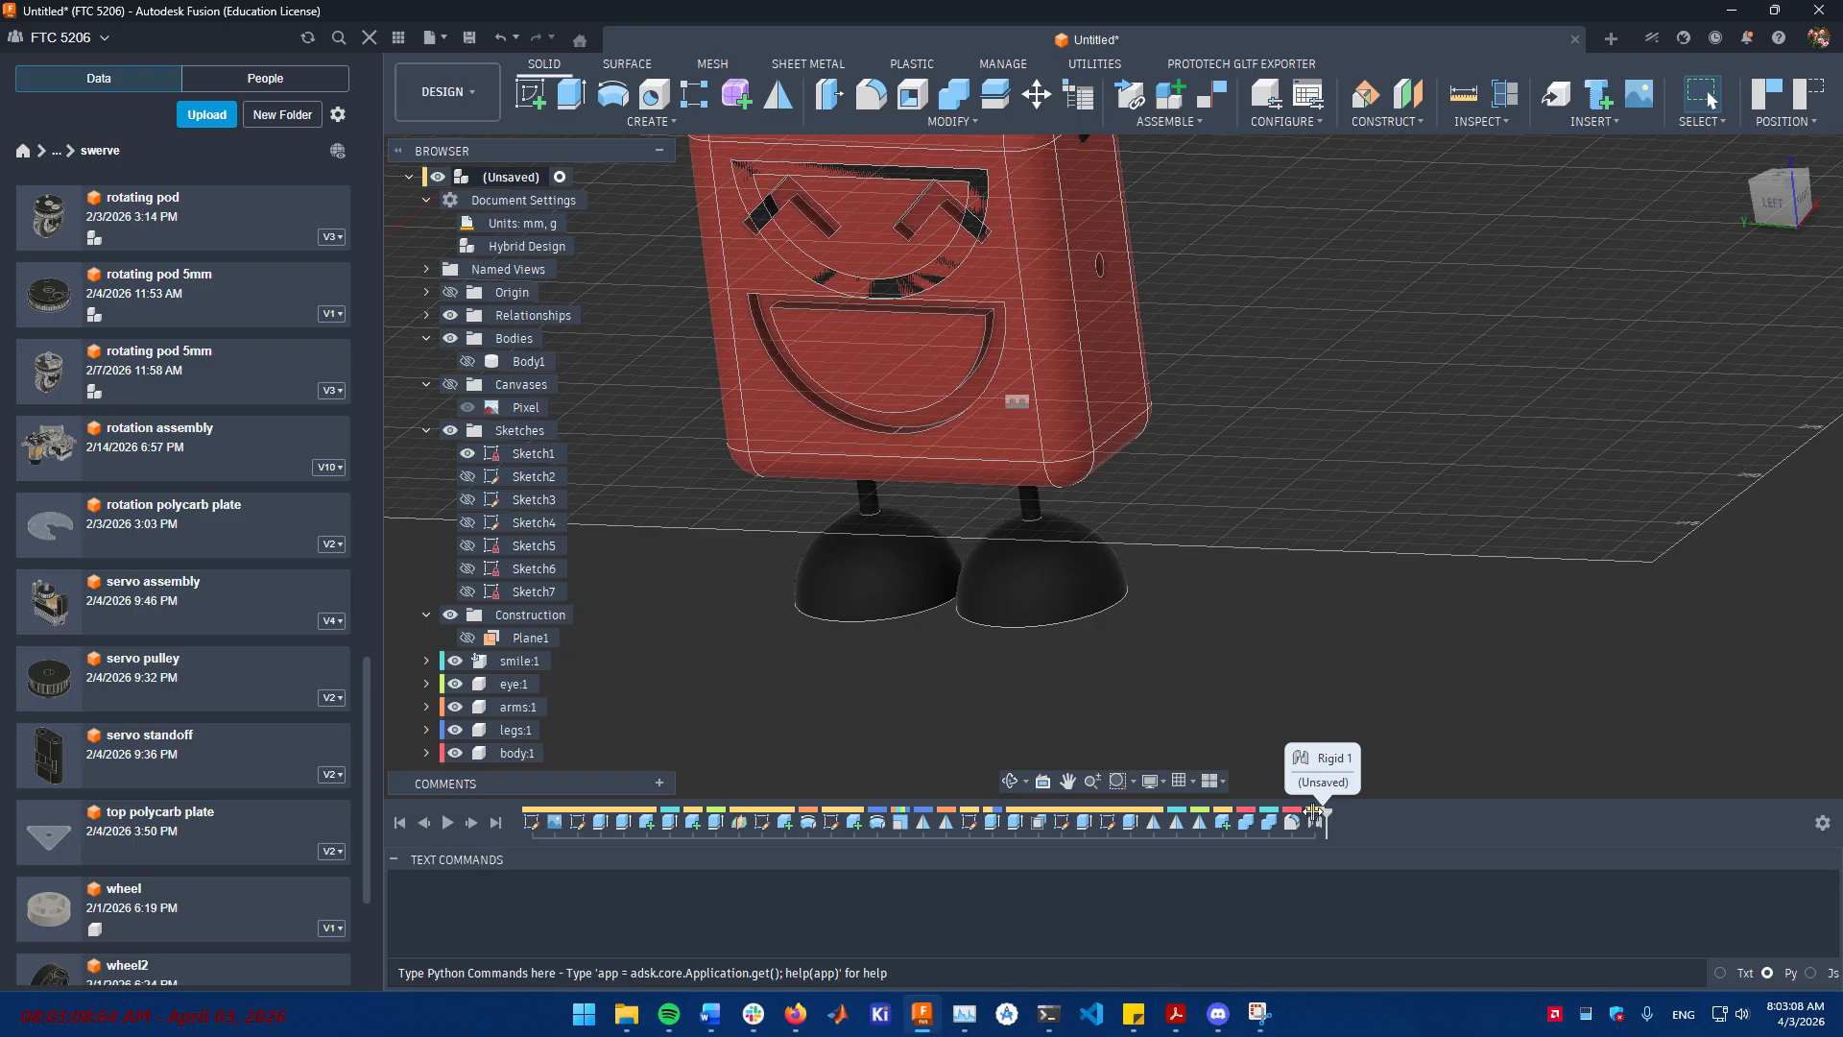
# - Roll the timeline back to before the leg joint and create a Rigid as-built joint between the arms and body components
pyautogui.moveTo(1313, 814); pyautogui.dragTo(1301, 816)
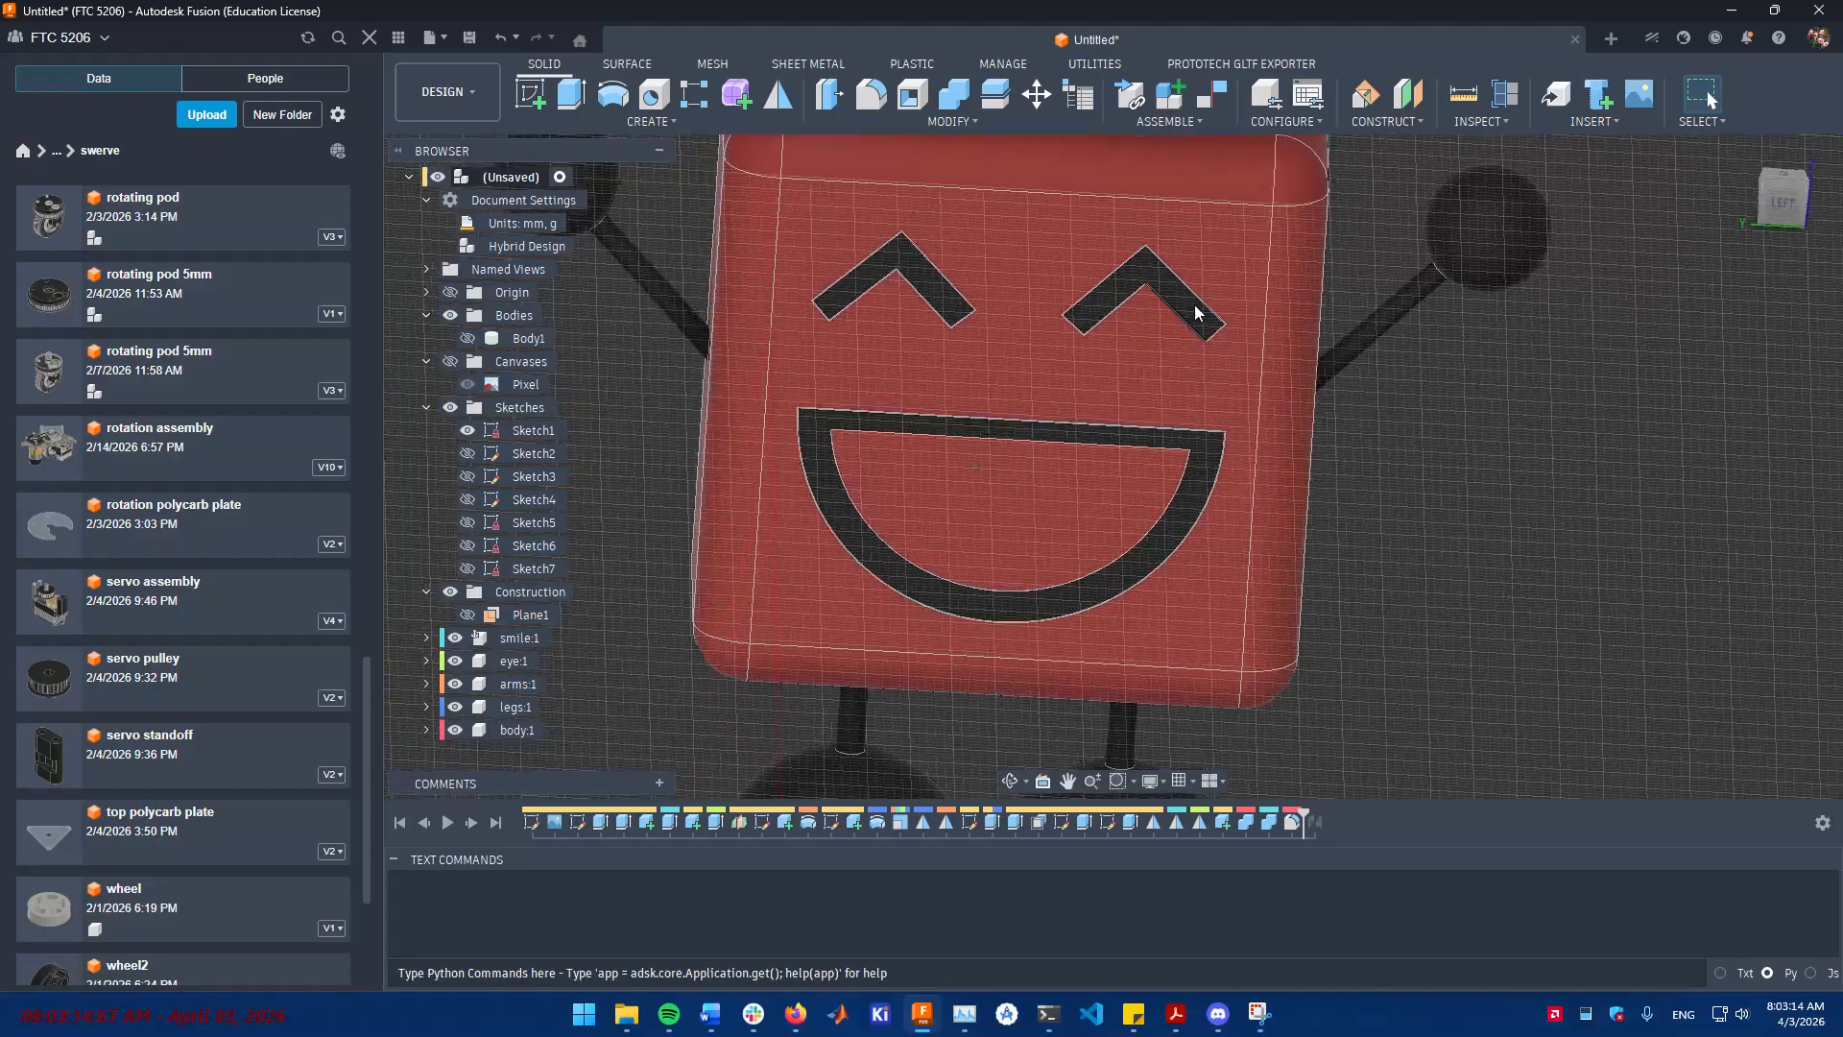
pyautogui.click(1194, 122)
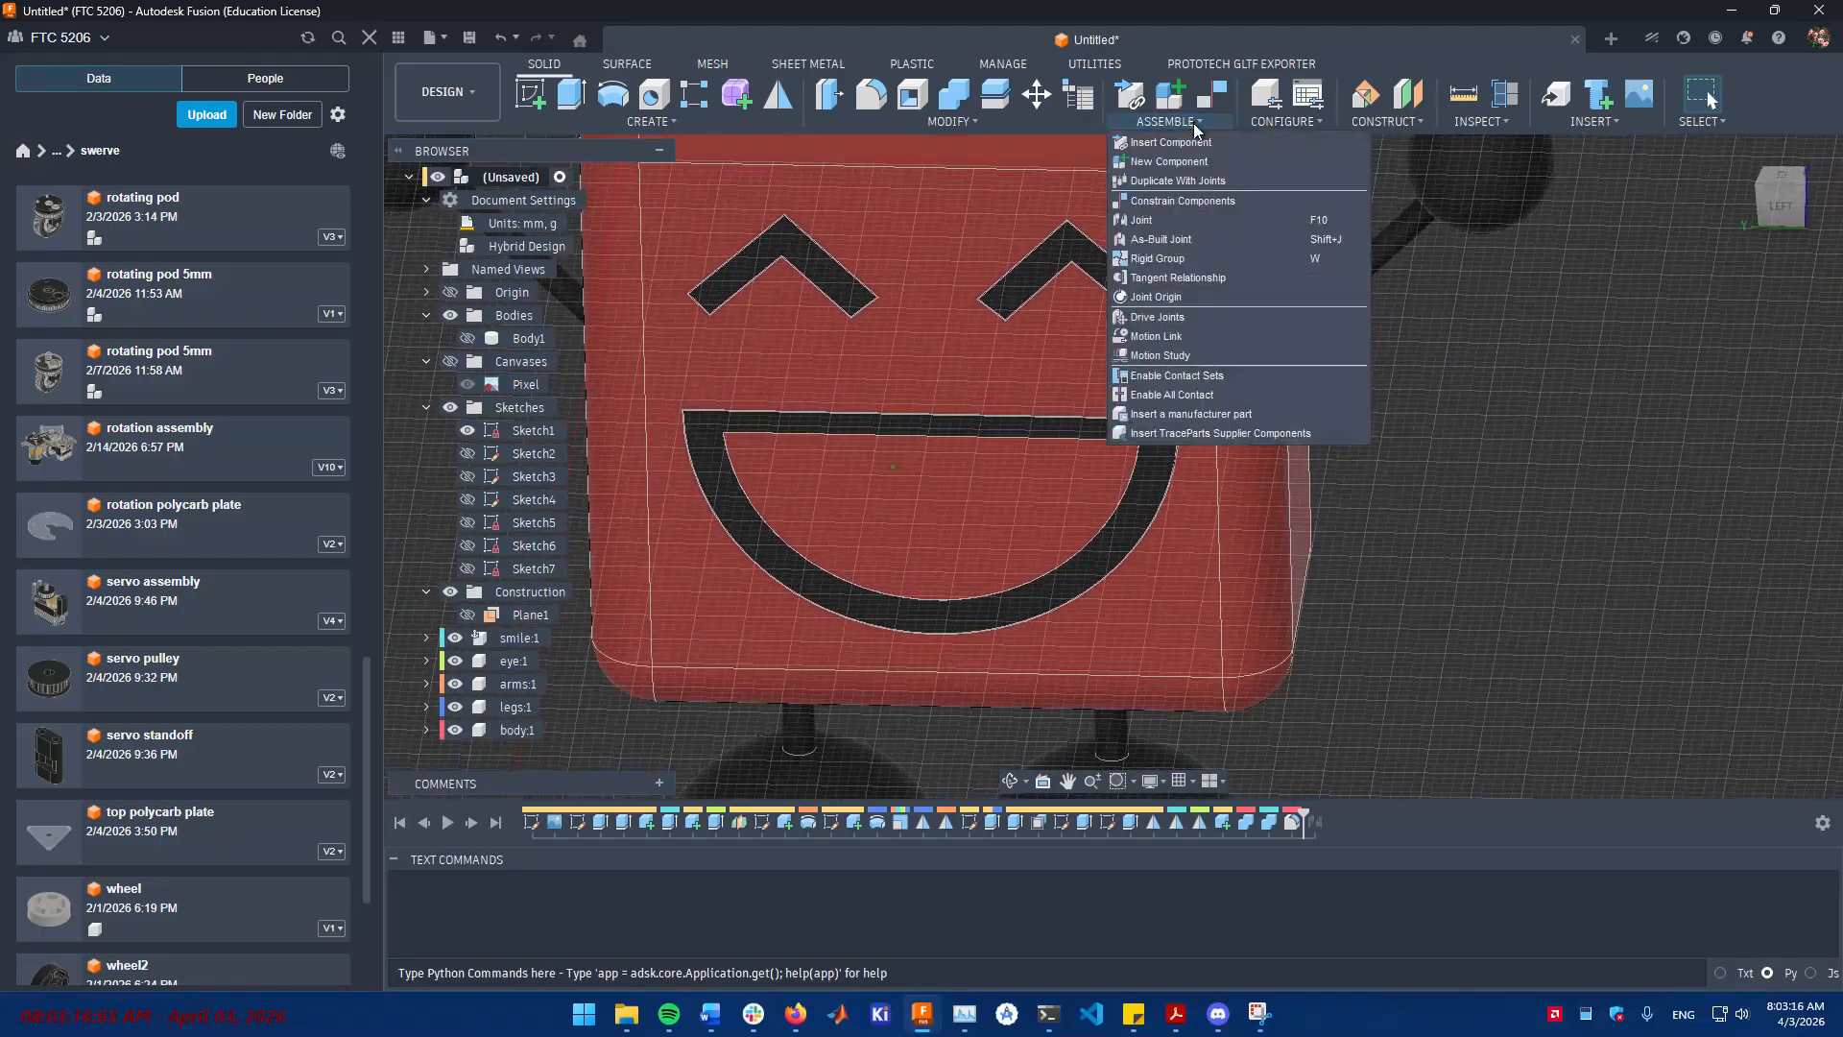
pyautogui.click(1186, 239)
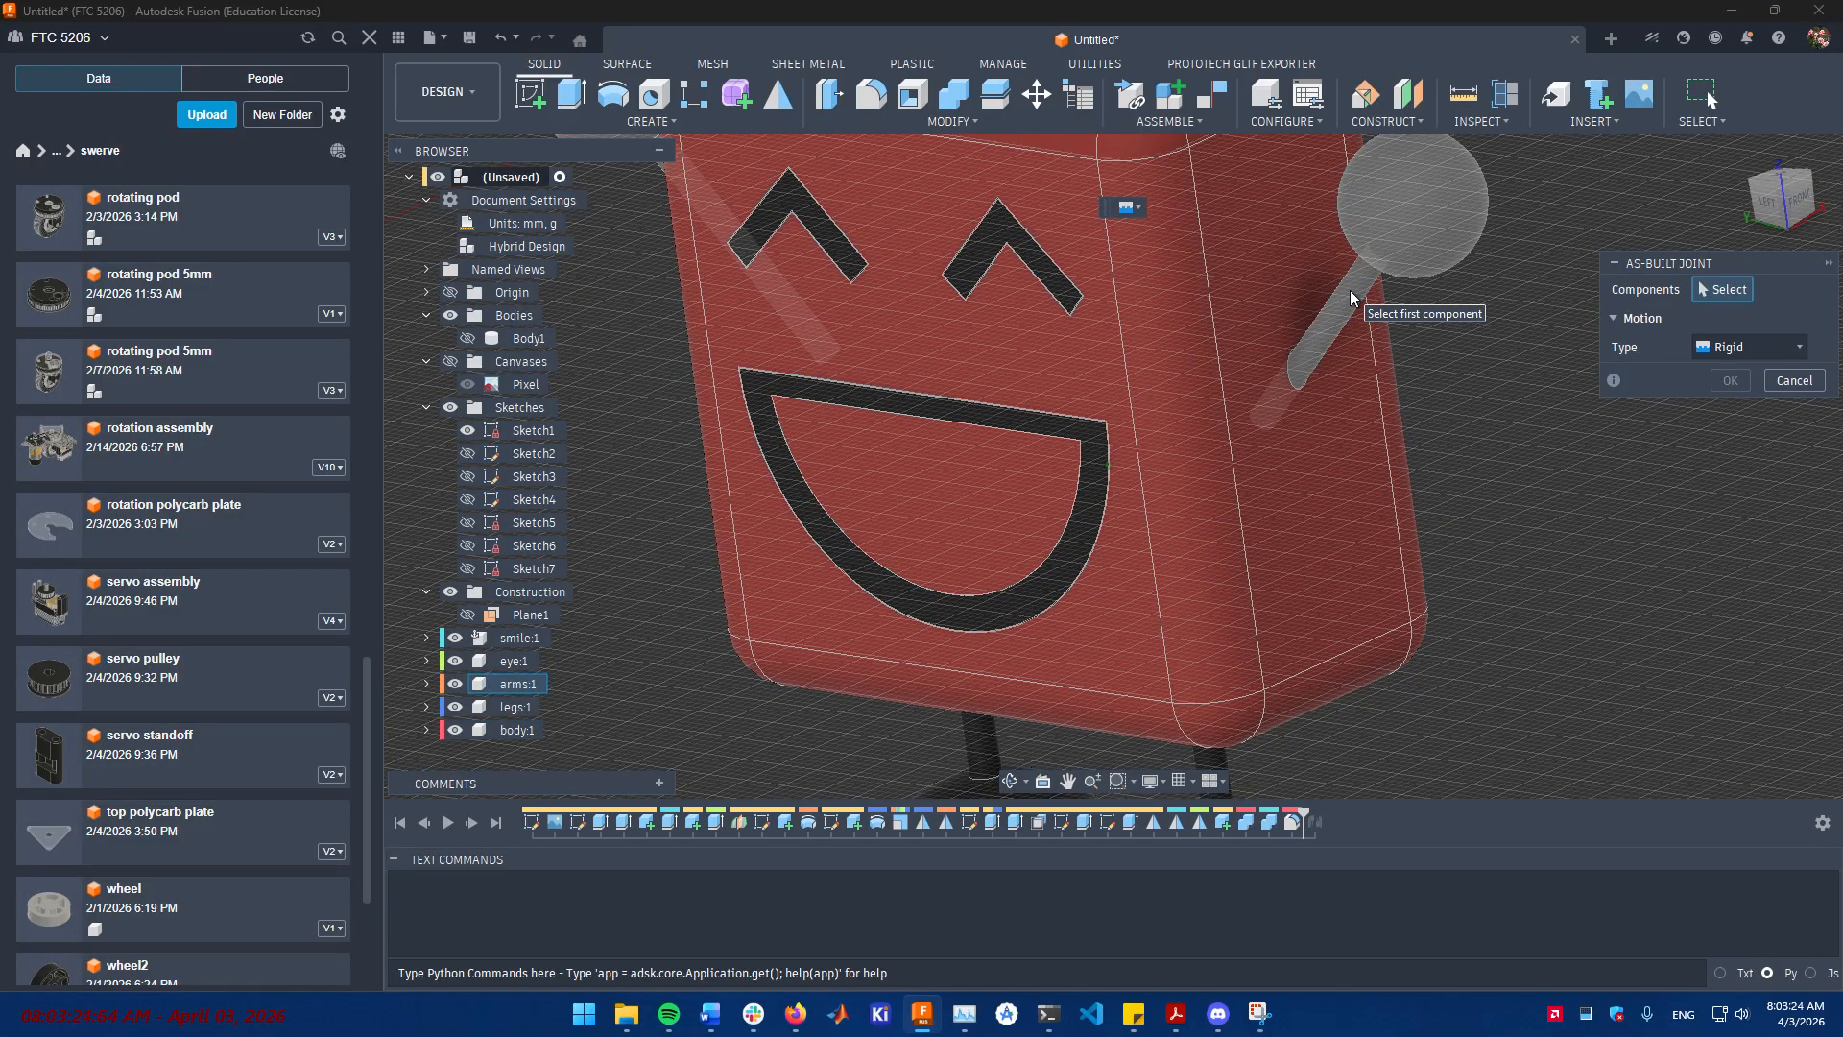
pyautogui.click(1349, 290)
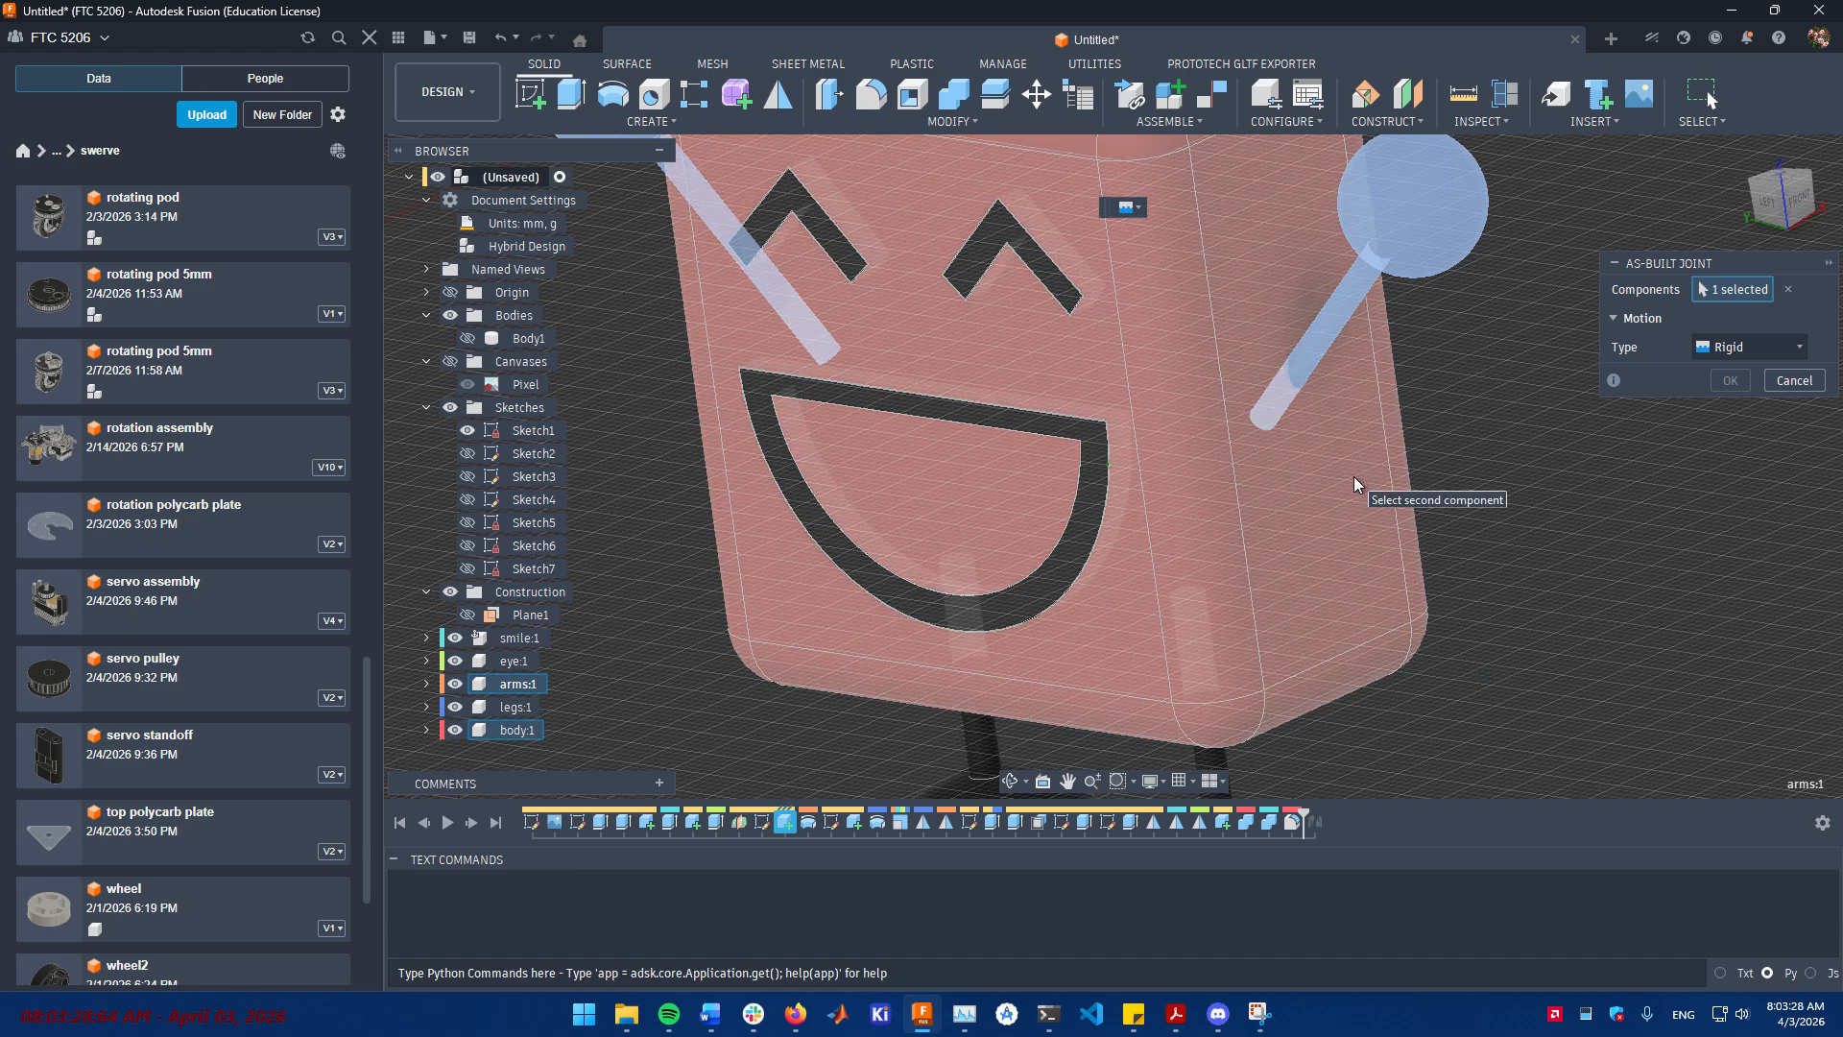
pyautogui.click(1317, 408)
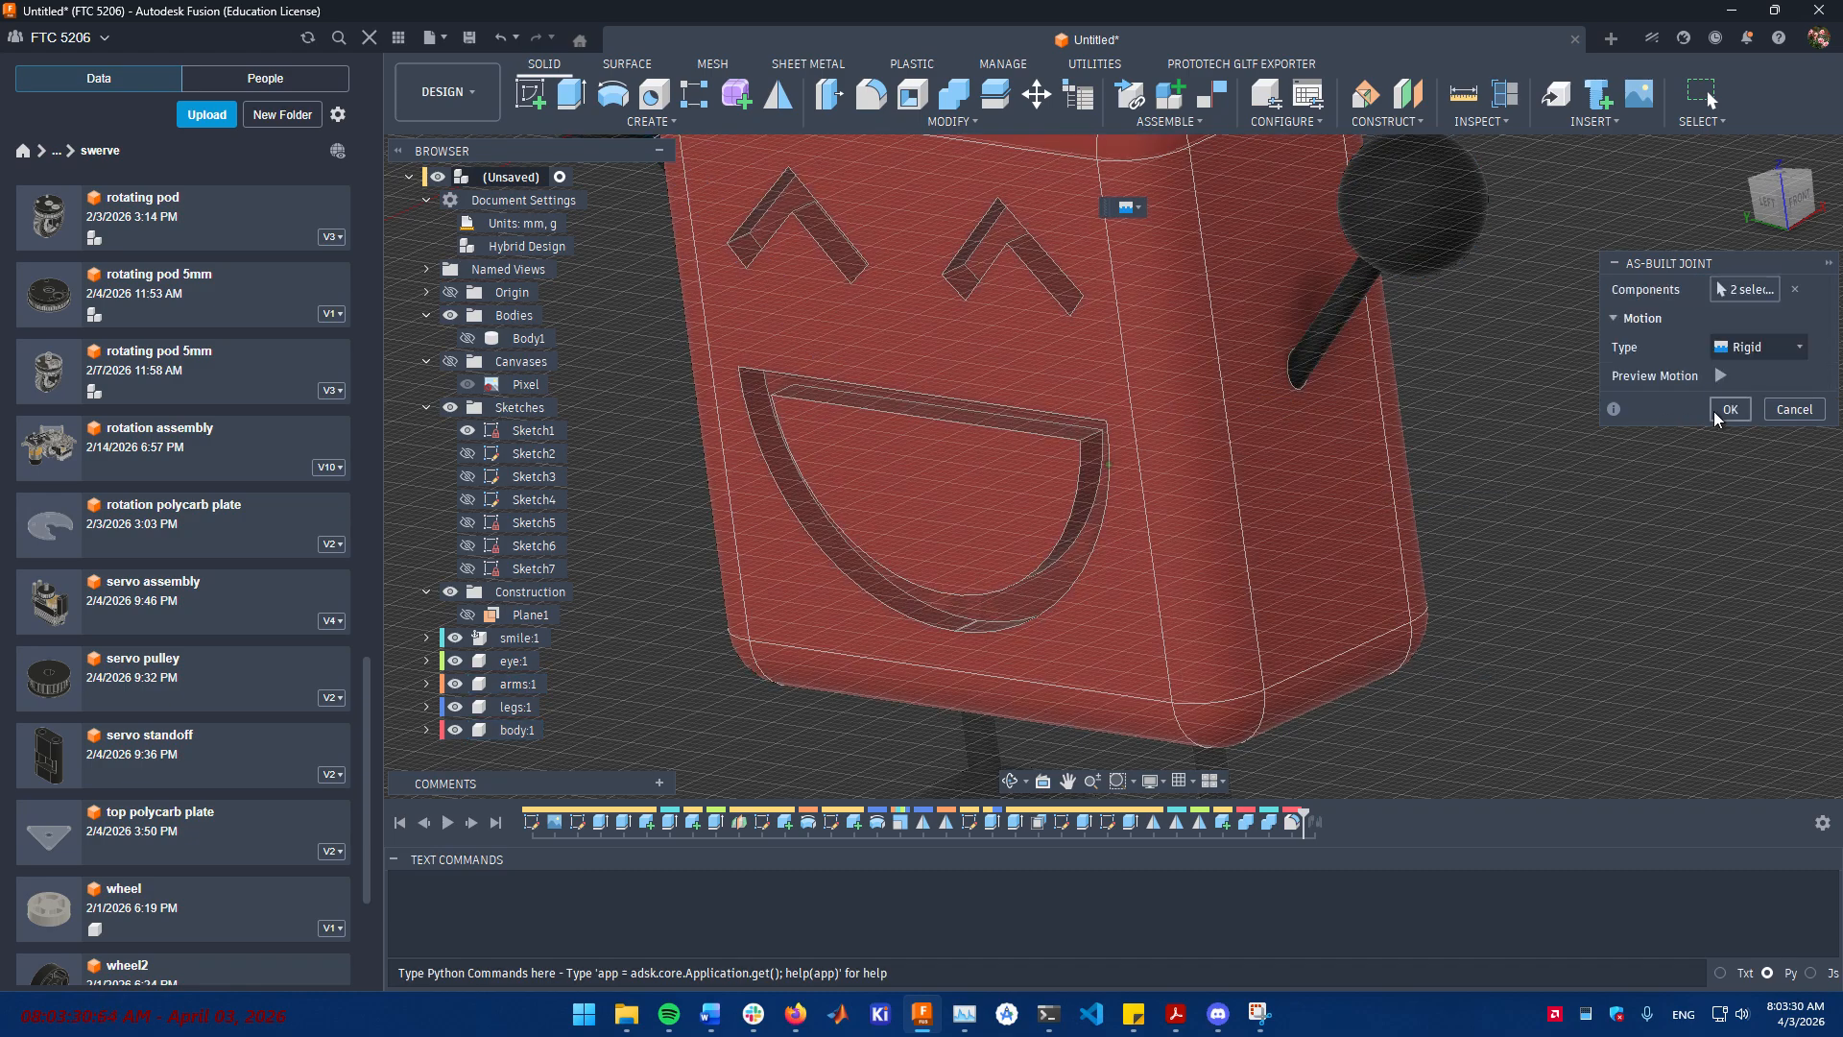
pyautogui.click(1718, 413)
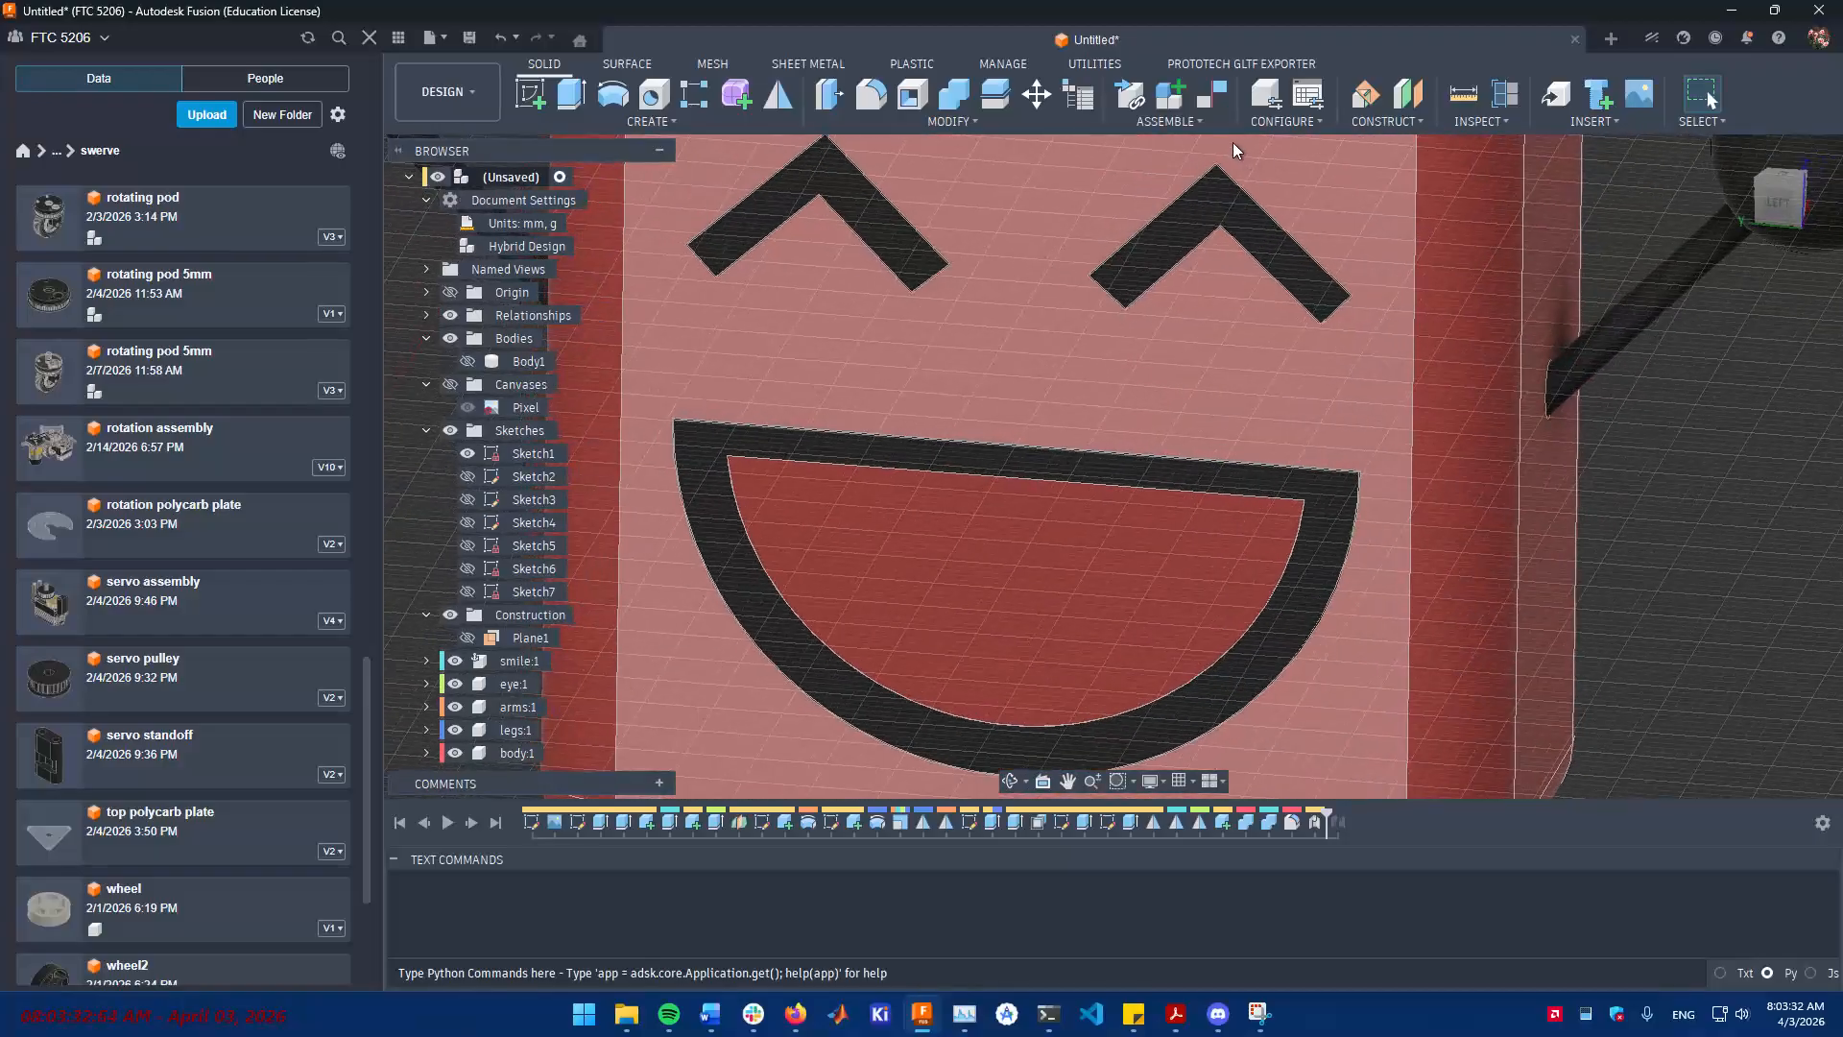
# - Create a rigid group from the smile, eye and body components, with child components included
pyautogui.click(1202, 122)
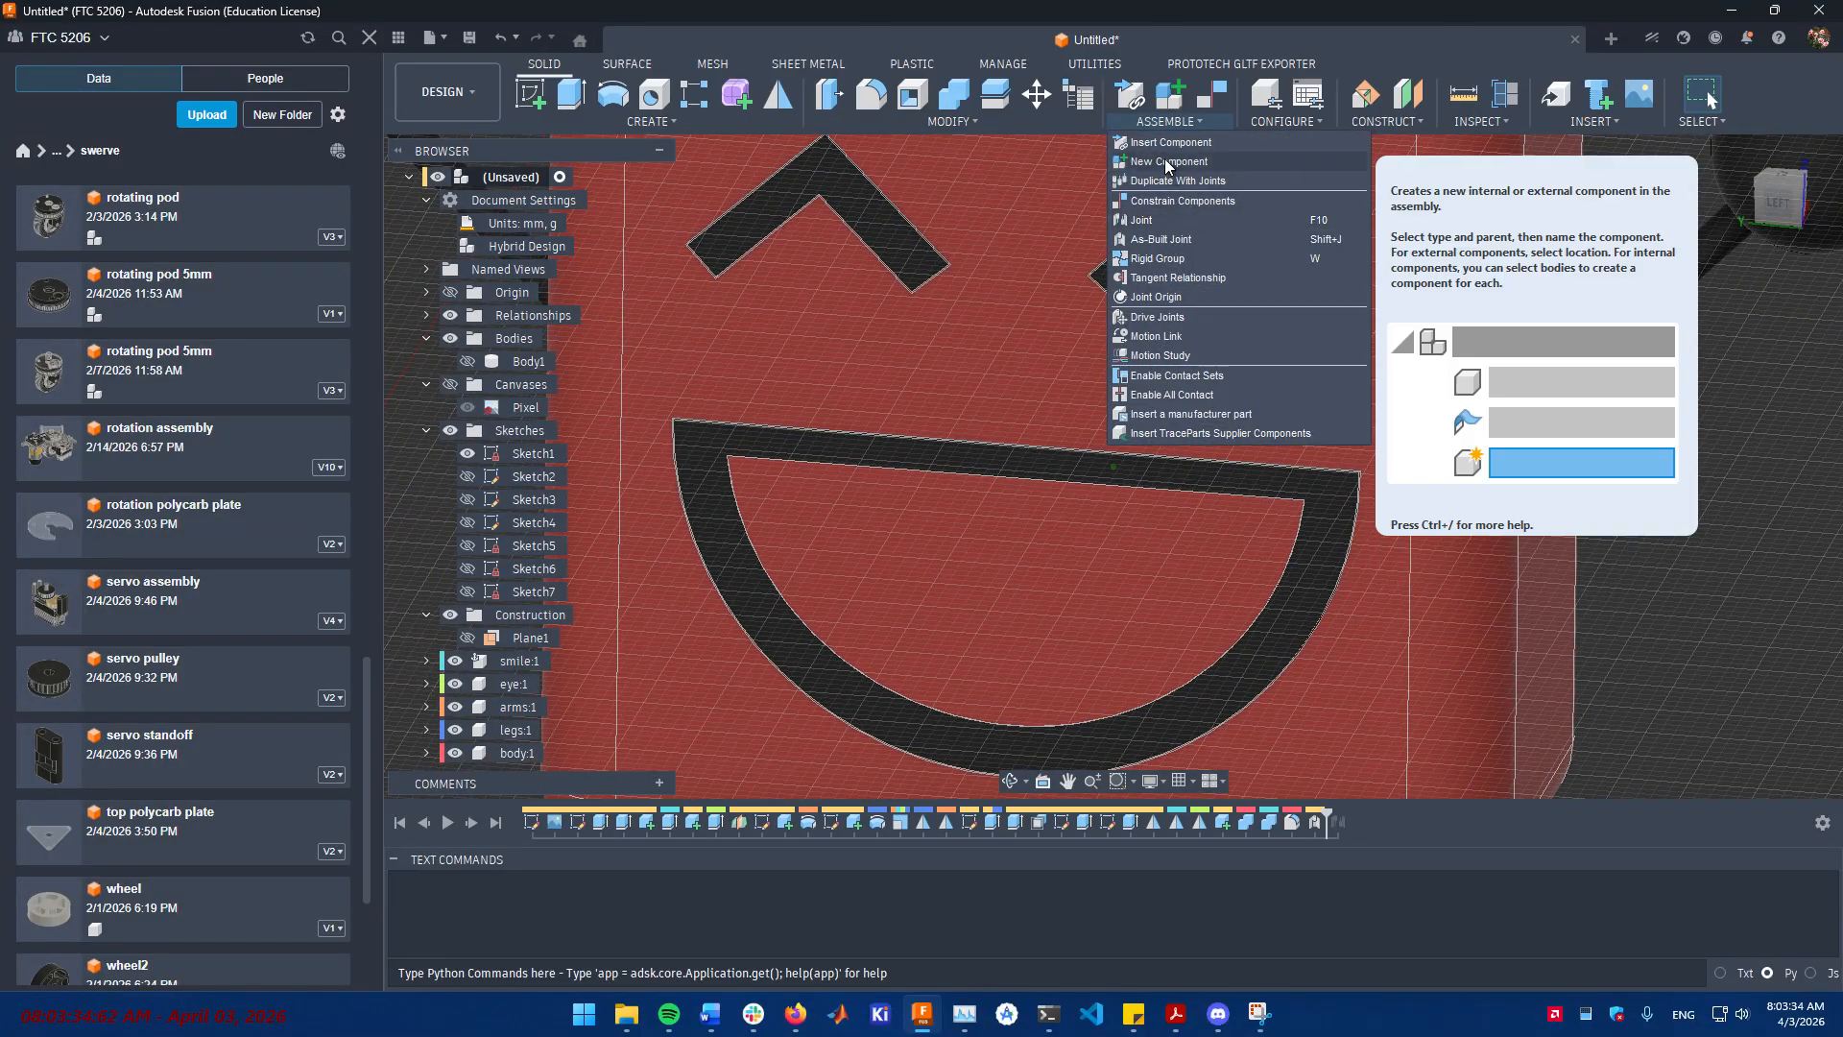
pyautogui.click(1204, 256)
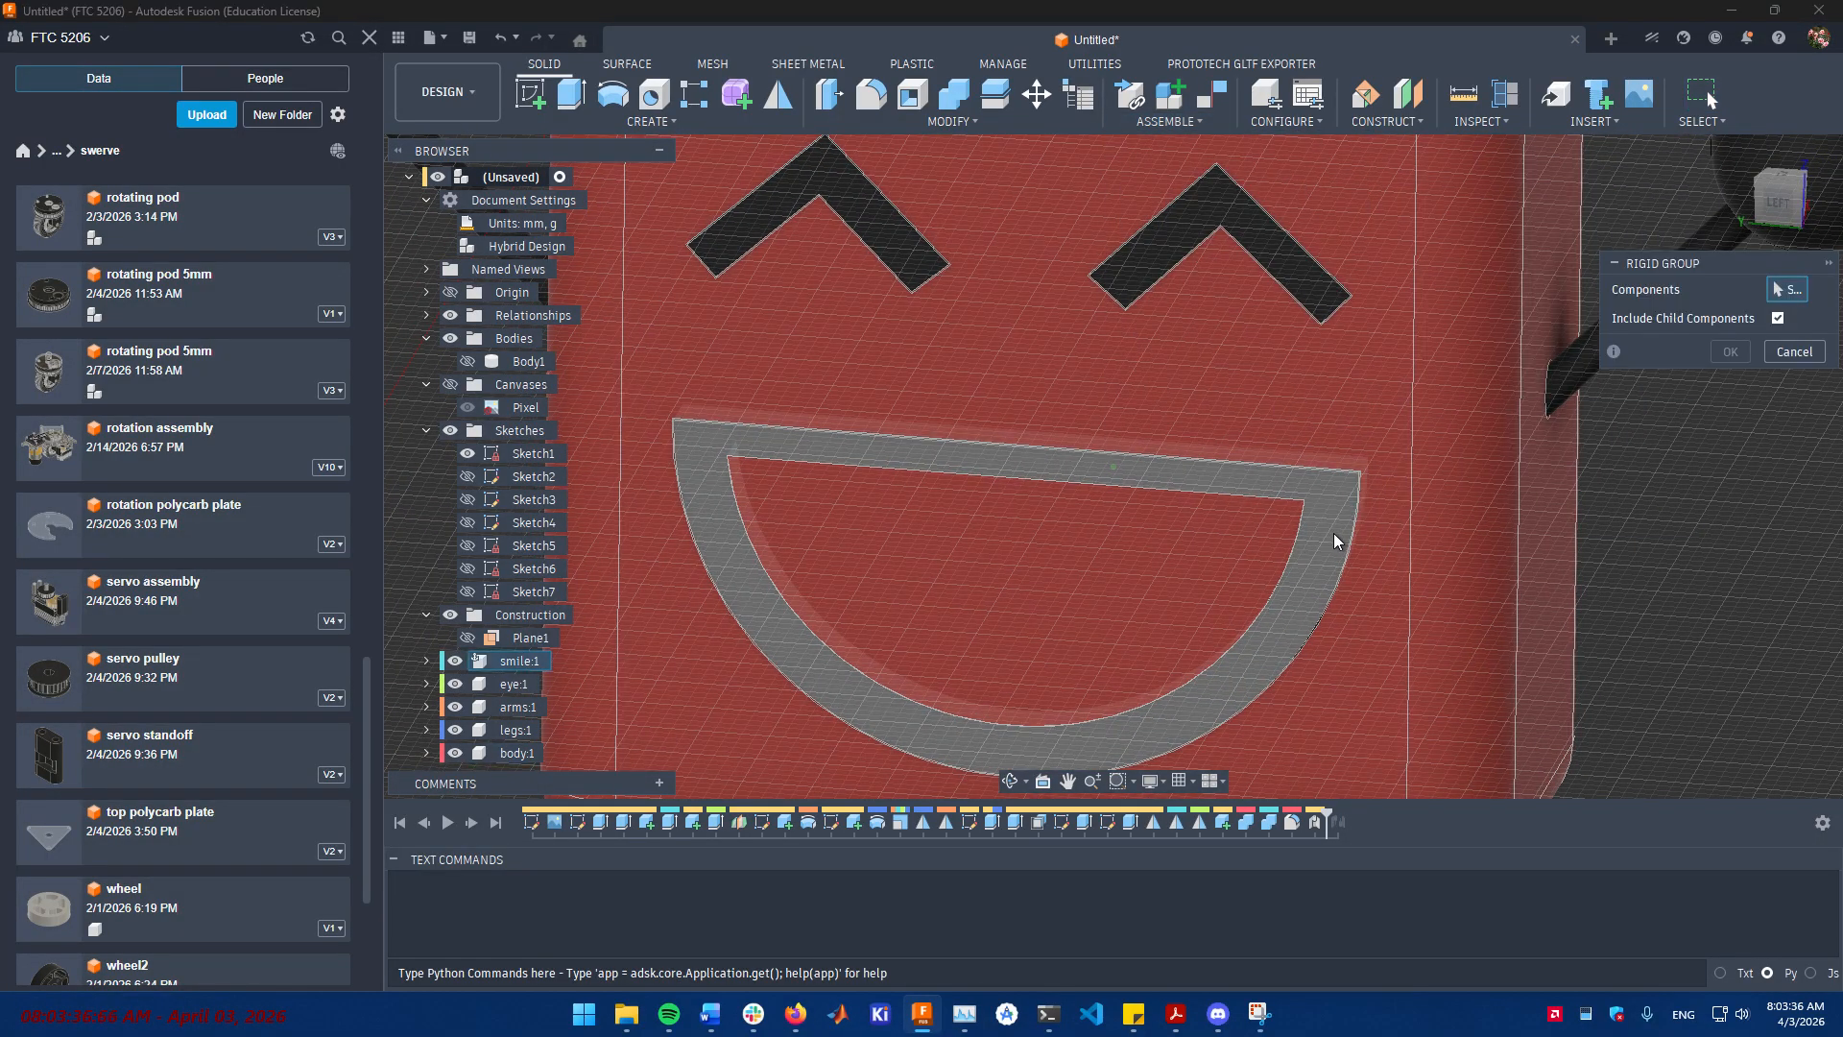
pyautogui.click(1333, 535)
pyautogui.click(1307, 297)
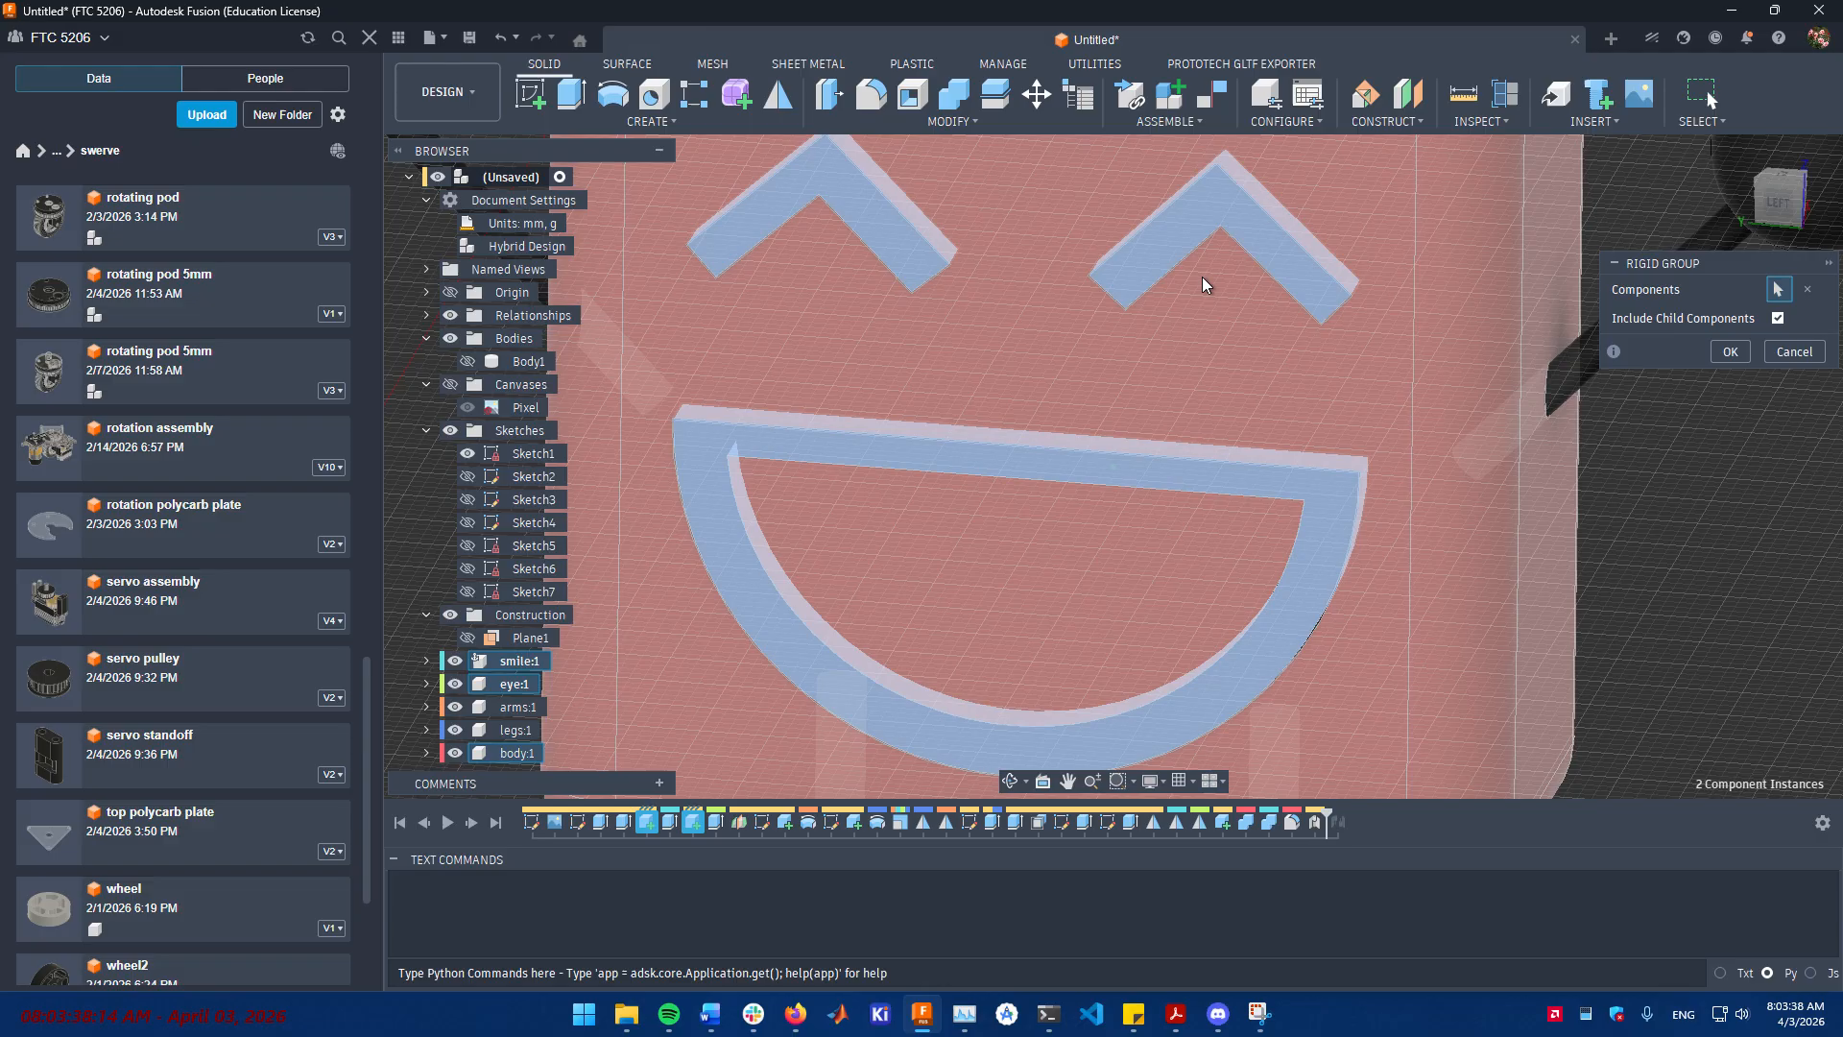
pyautogui.click(1008, 321)
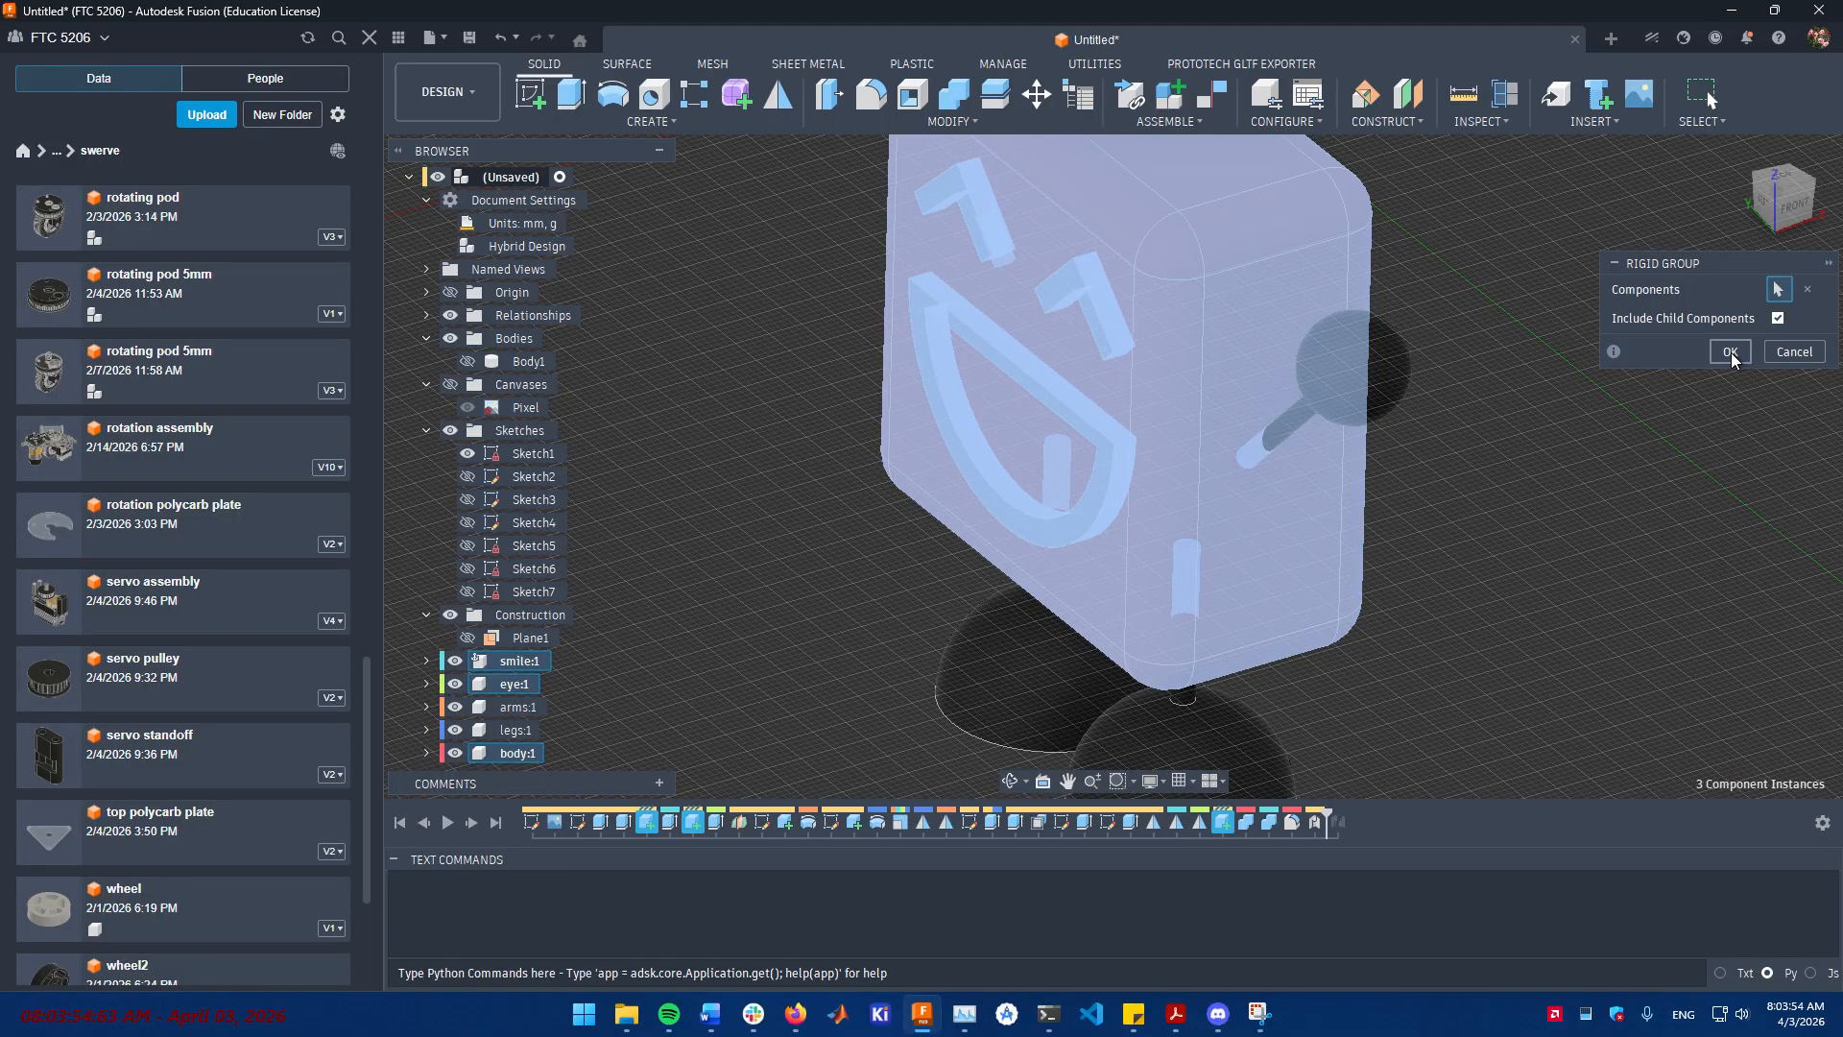
pyautogui.click(1729, 352)
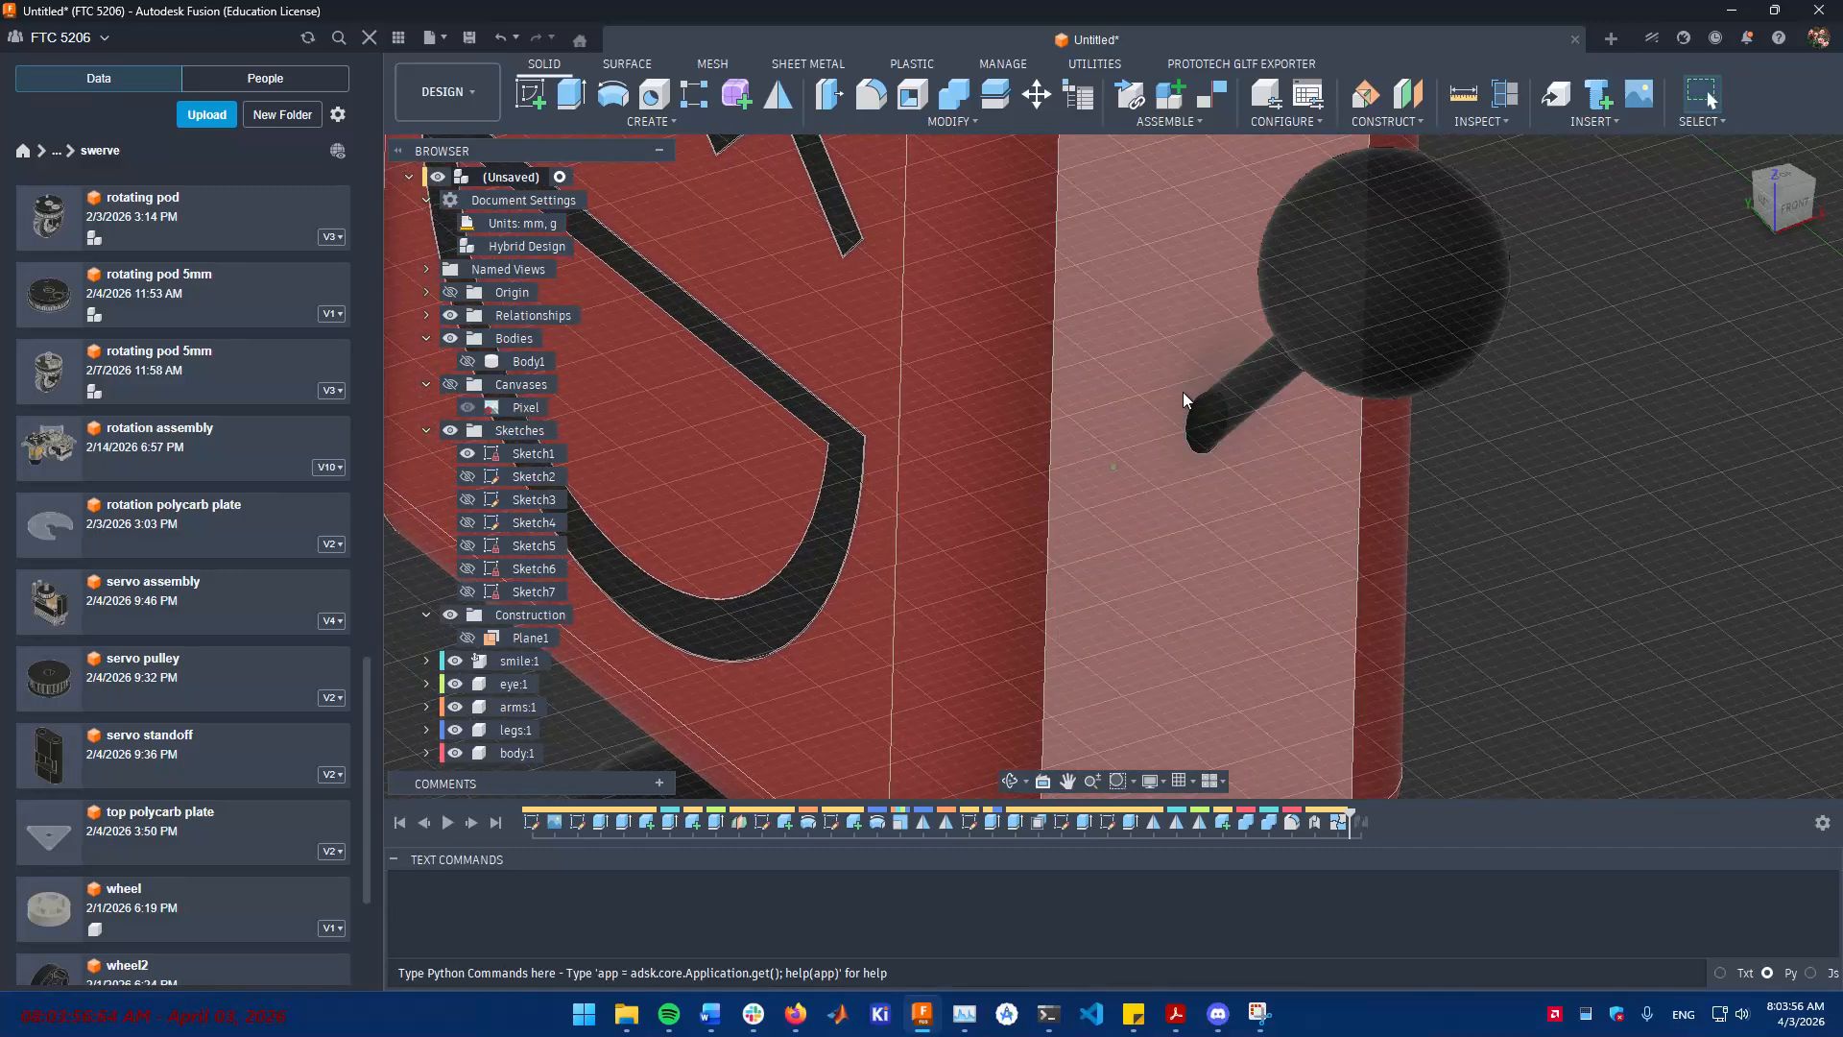
# - Open the as-built joint between arms and body for editing, review its motion types and cancel the edit
pyautogui.click(1322, 823)
pyautogui.rightClick(1321, 822)
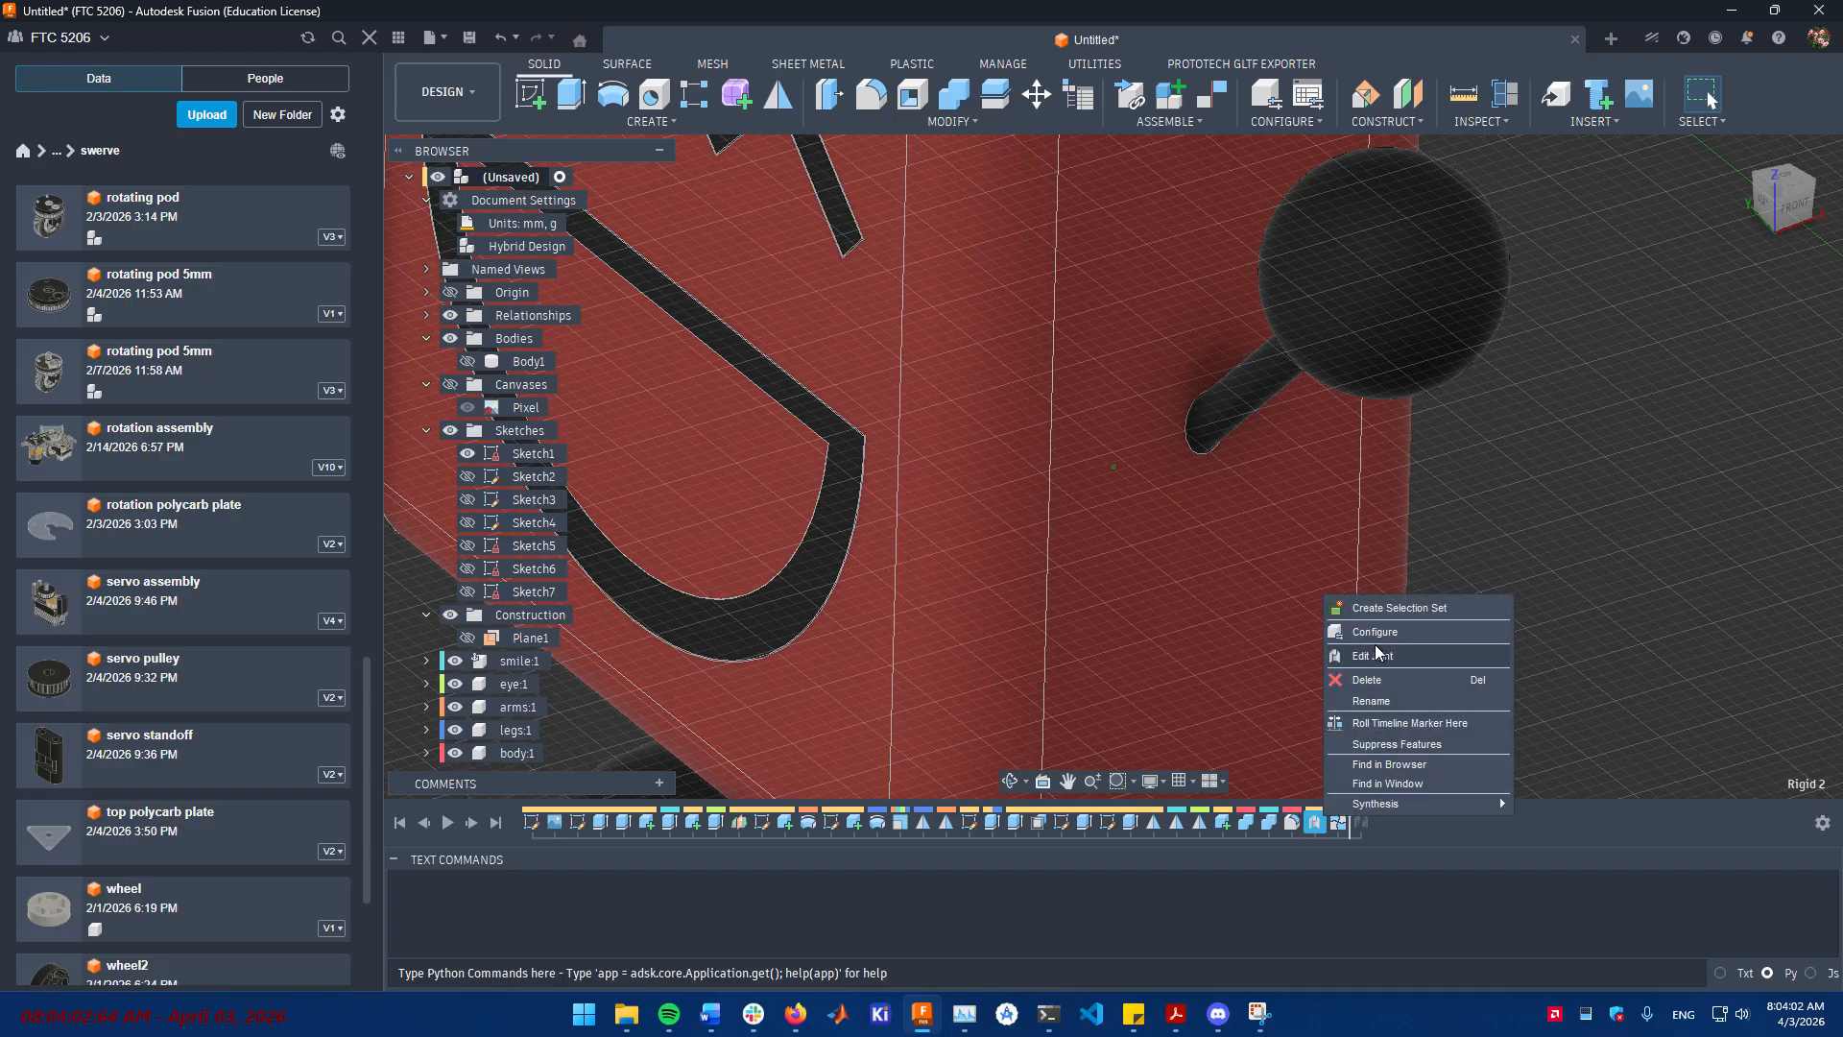
pyautogui.click(1385, 652)
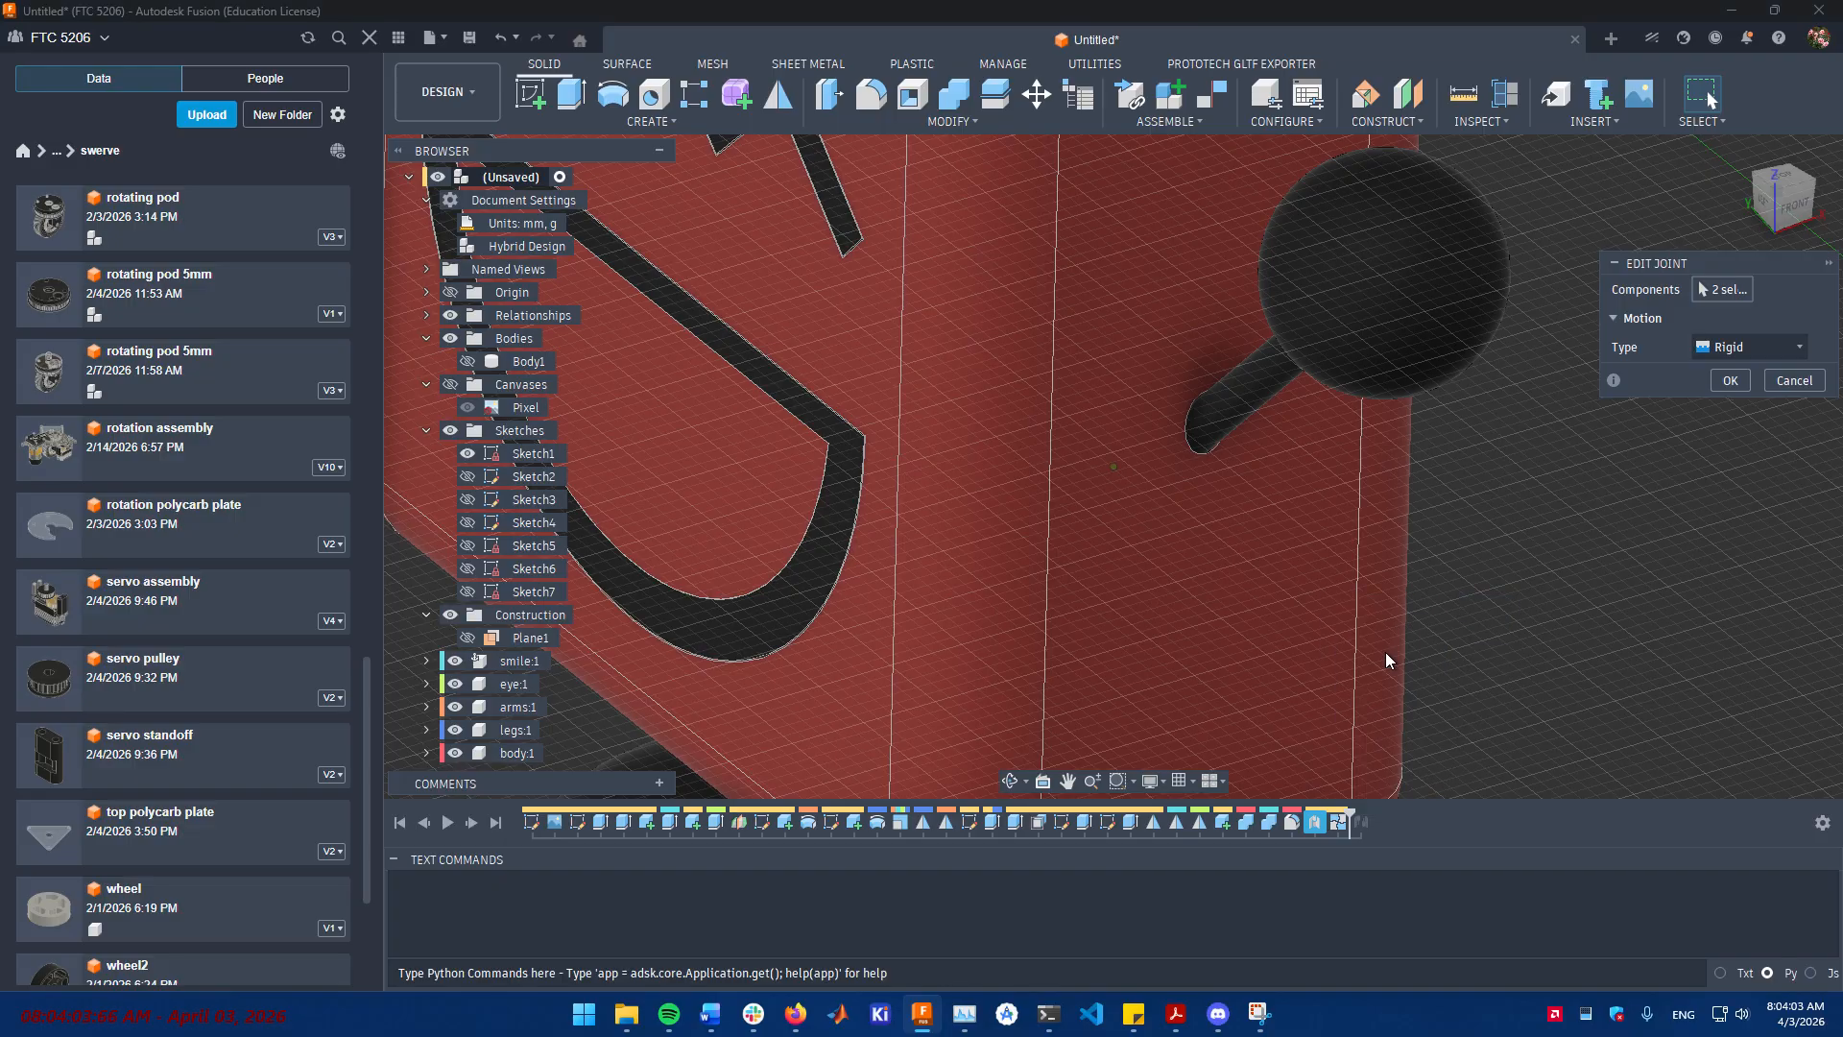
pyautogui.click(1784, 350)
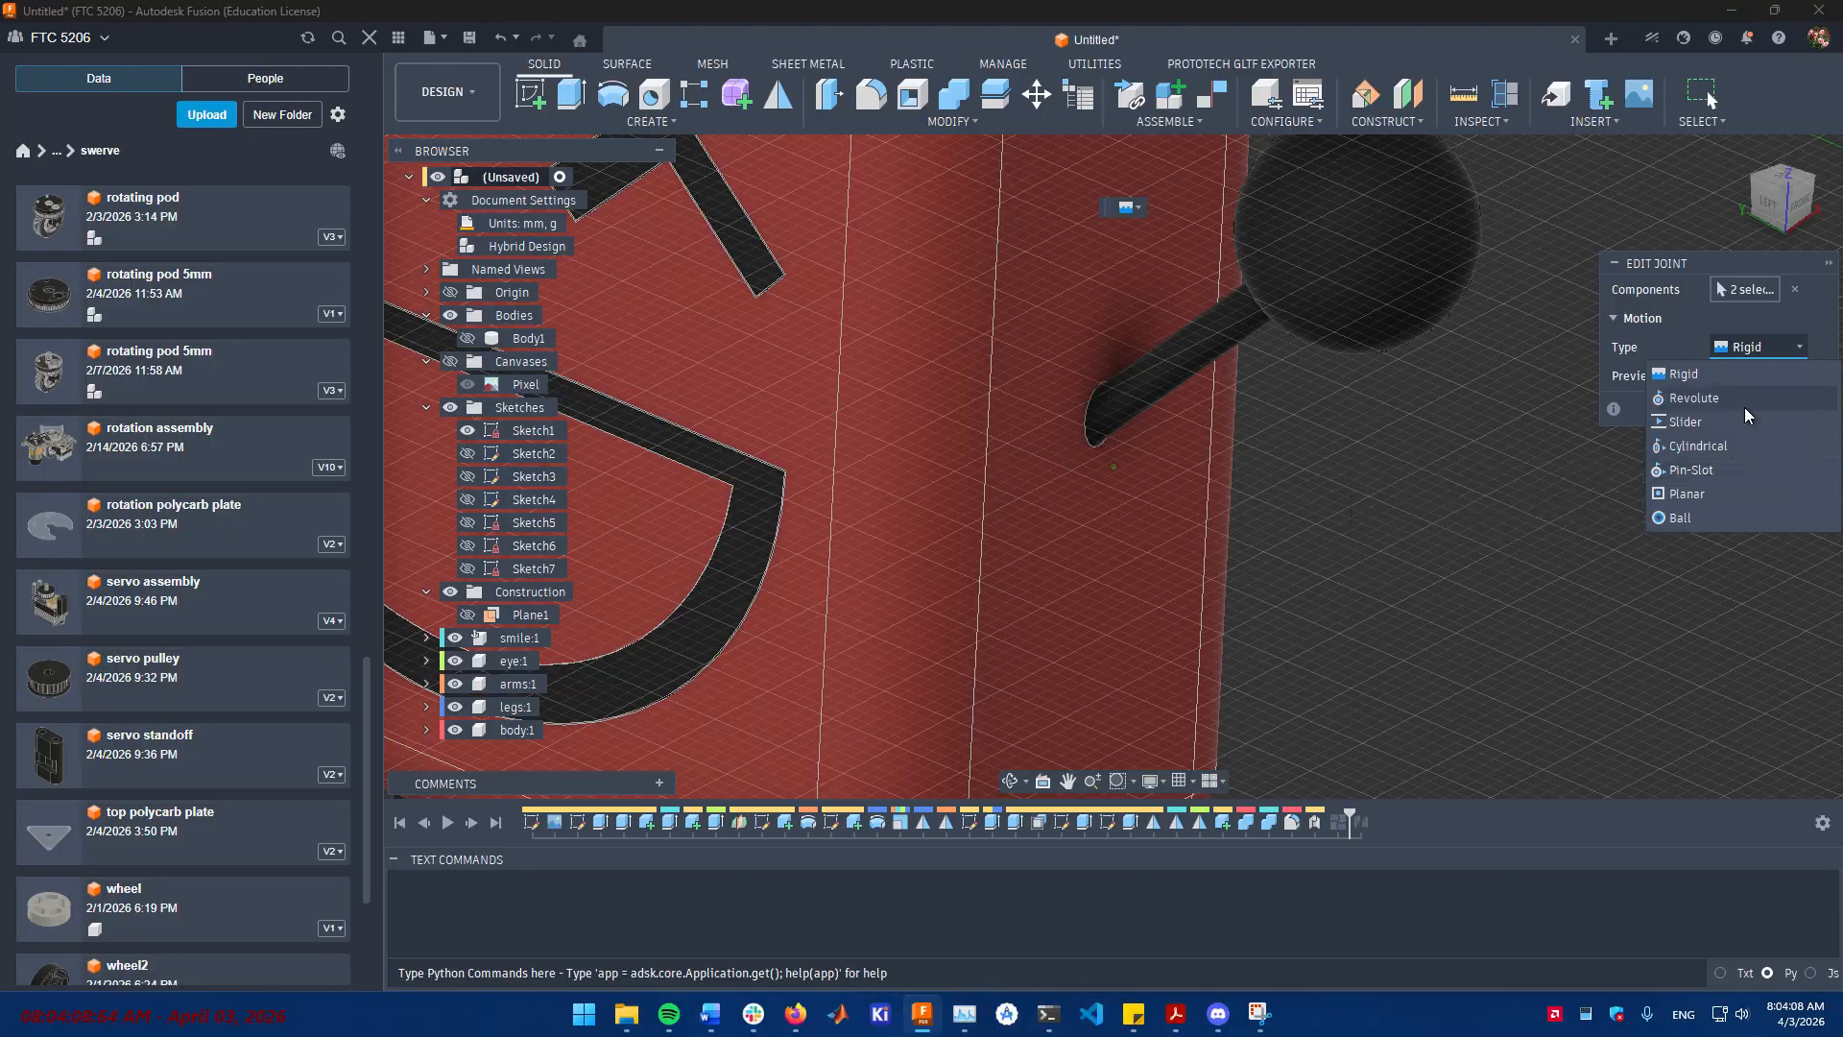
pyautogui.click(1756, 345)
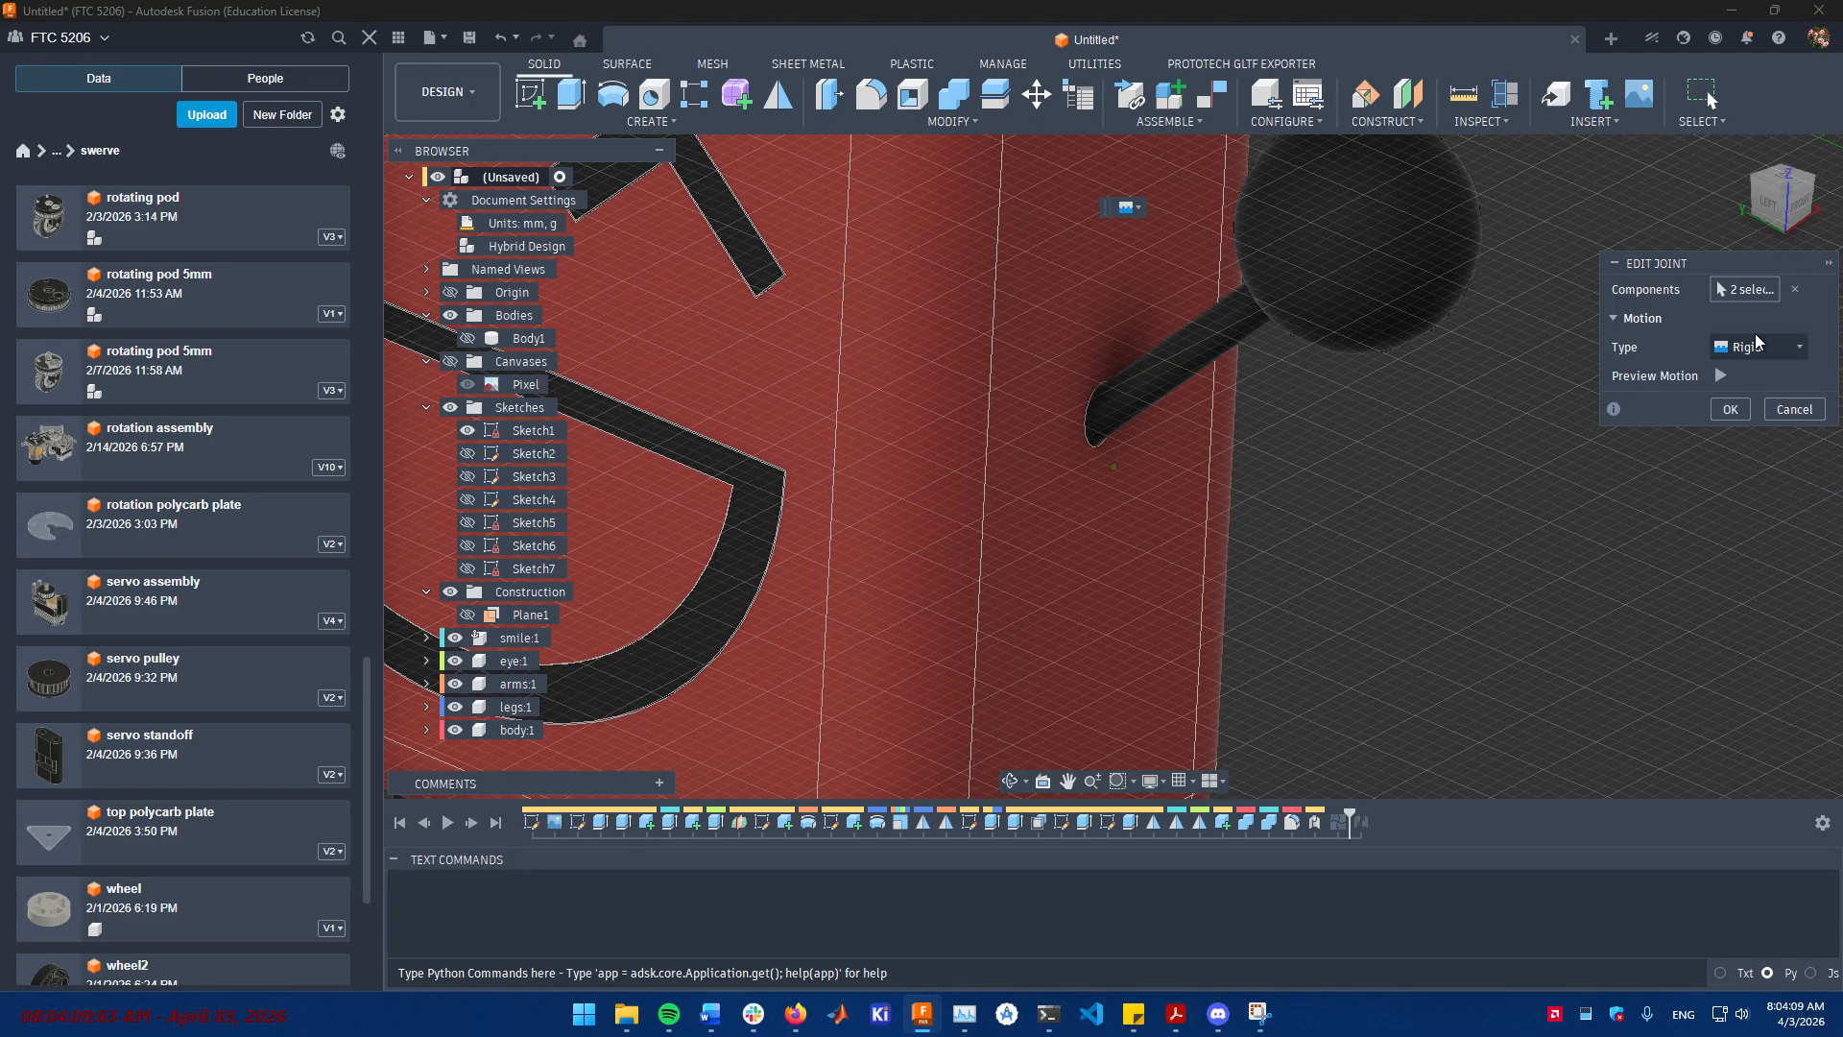
pyautogui.click(1794, 409)
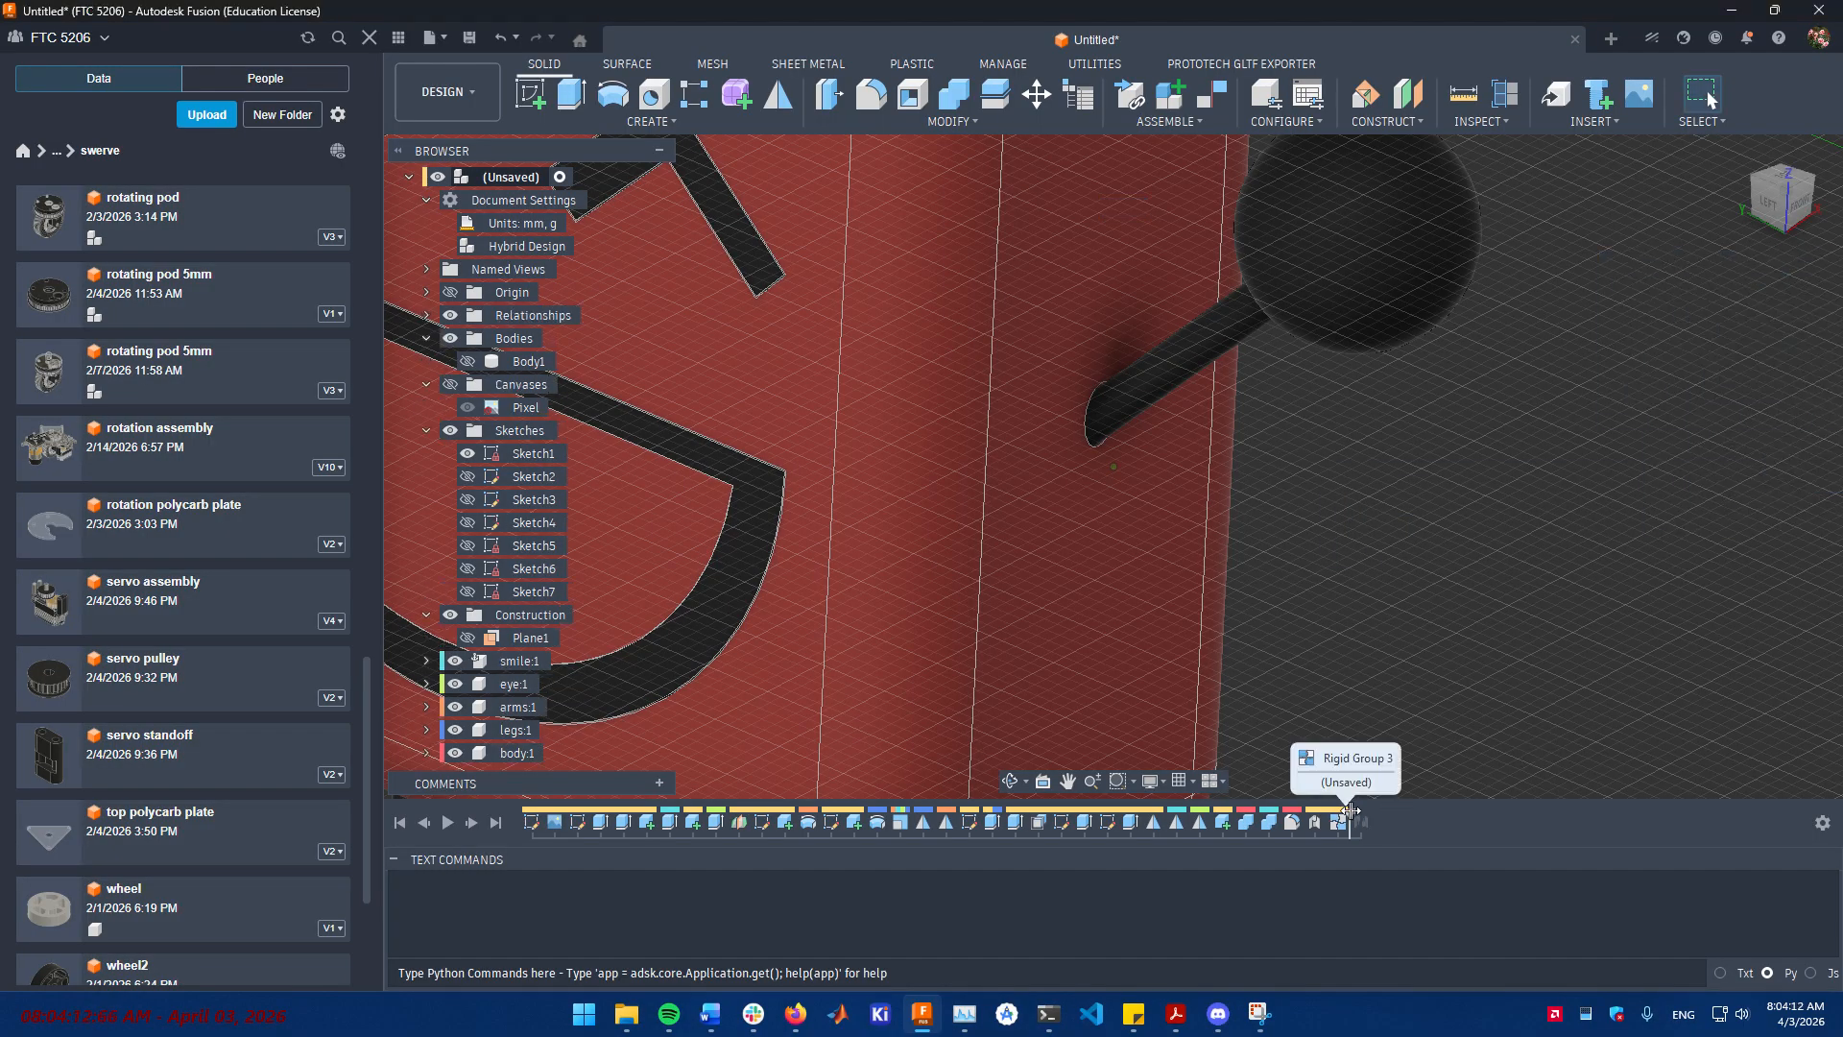
# - Roll the timeline marker forward to the end so that the leg joint is included again
pyautogui.moveTo(1351, 806); pyautogui.dragTo(1392, 808)
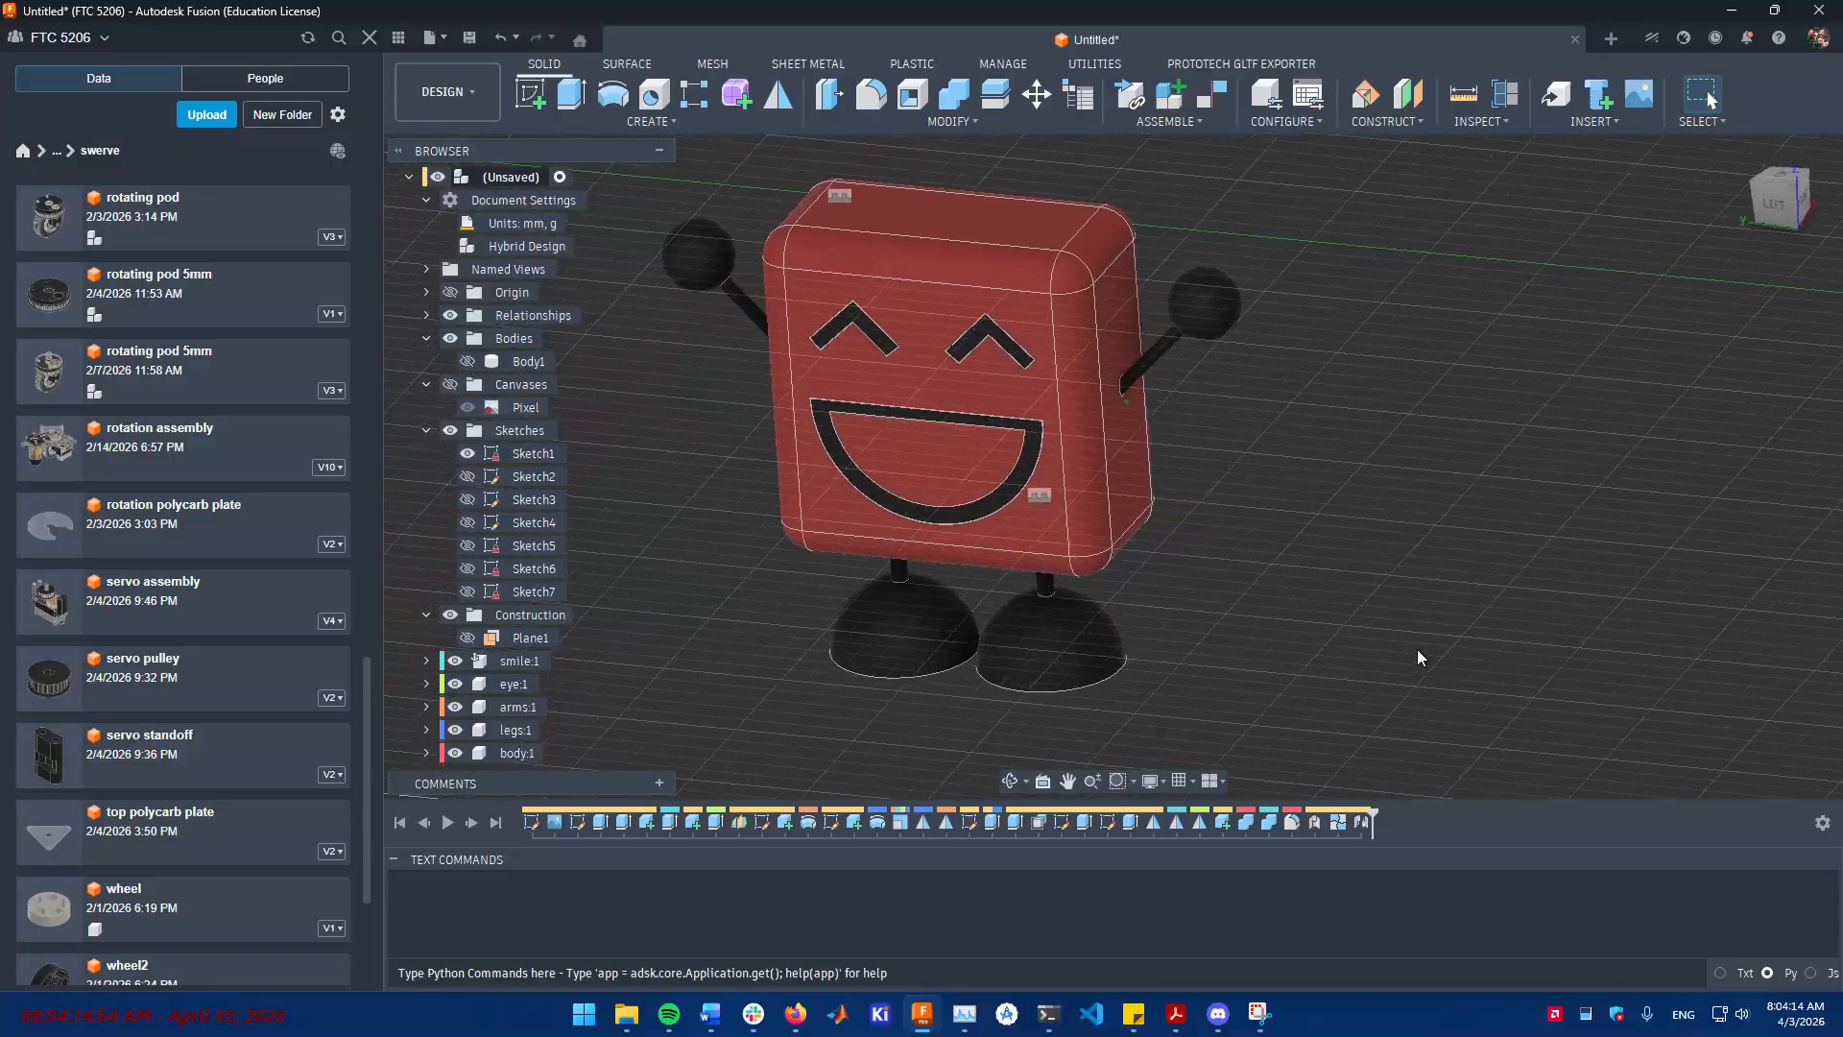